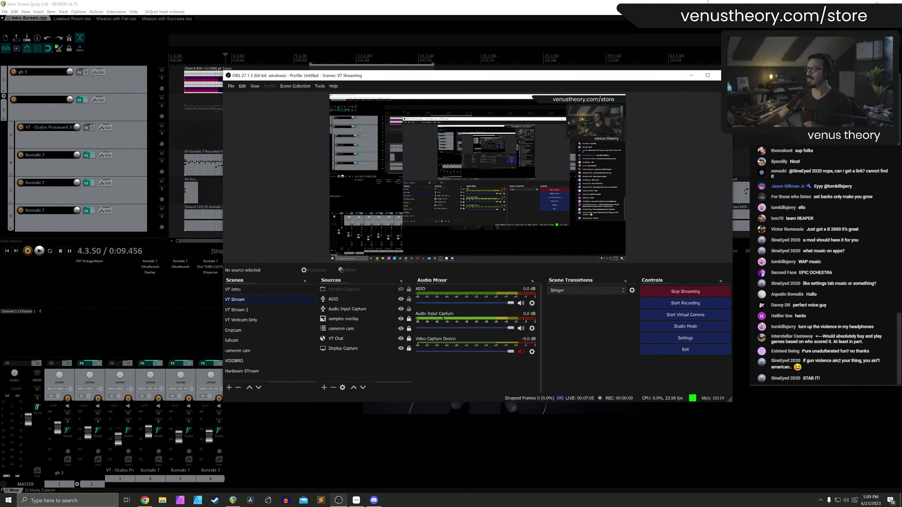
# Switch to REAPER and review the gameplay footage at several points of the Intro Screen project
pyautogui.hotkey('alt', 'Tab')
pyautogui.click(496, 352)
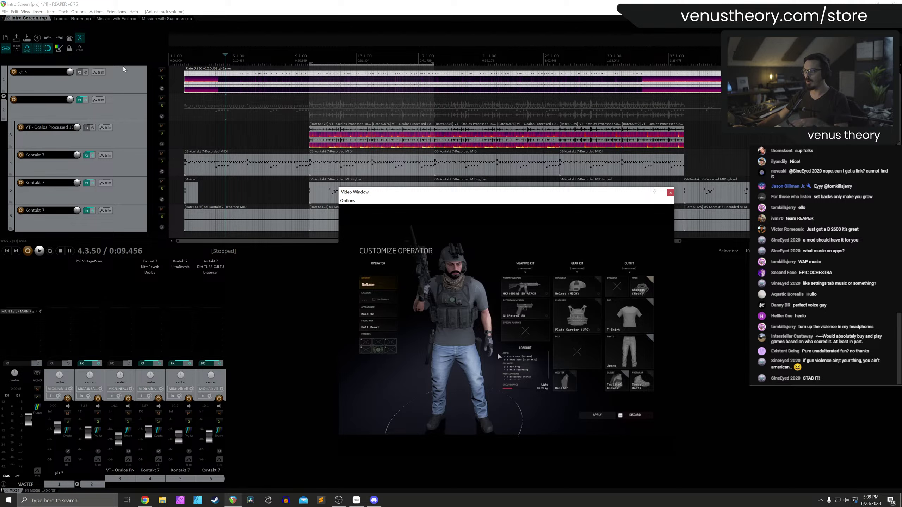
pyautogui.click(204, 56)
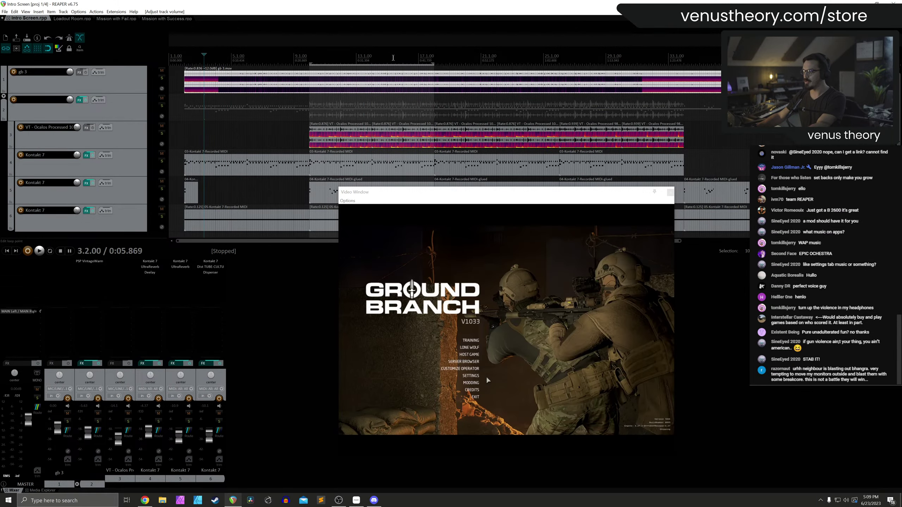
pyautogui.moveTo(393, 57); pyautogui.dragTo(598, 58)
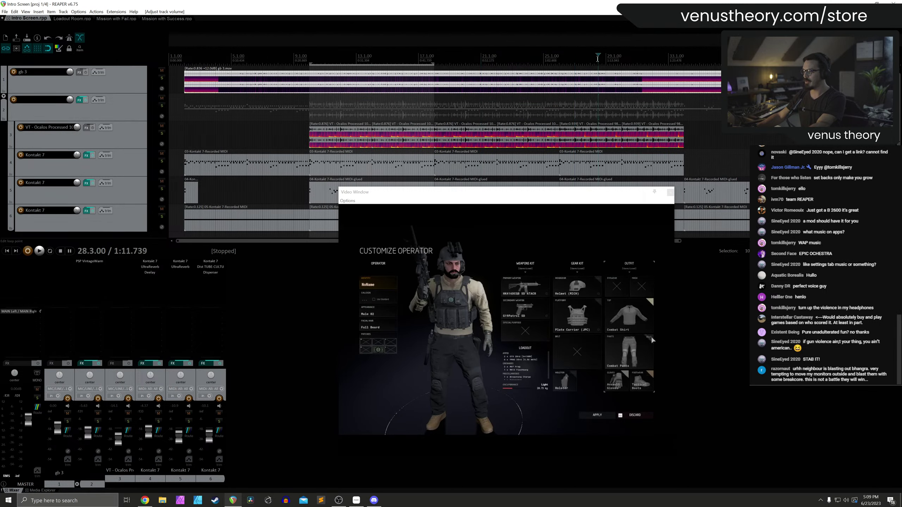
# Open the Loadout Room project and scrub through its gameplay footage
pyautogui.click(73, 18)
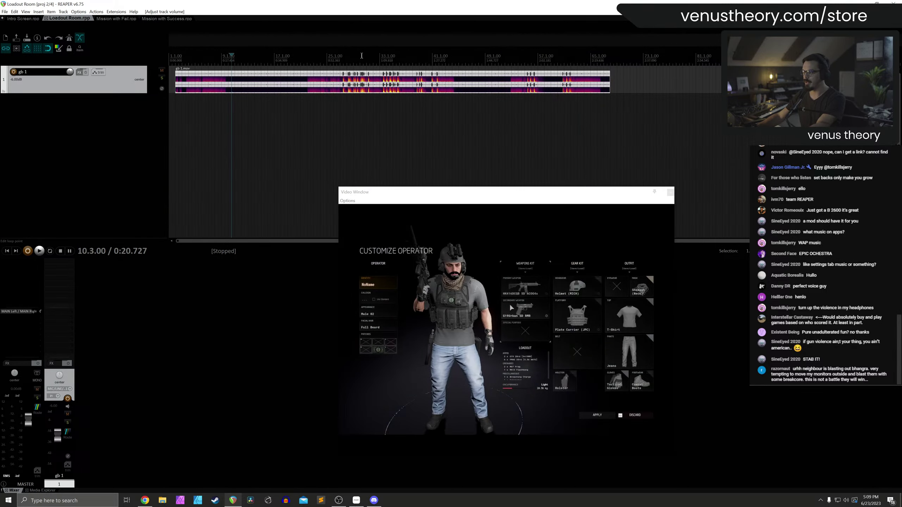
pyautogui.moveTo(361, 56); pyautogui.dragTo(580, 60)
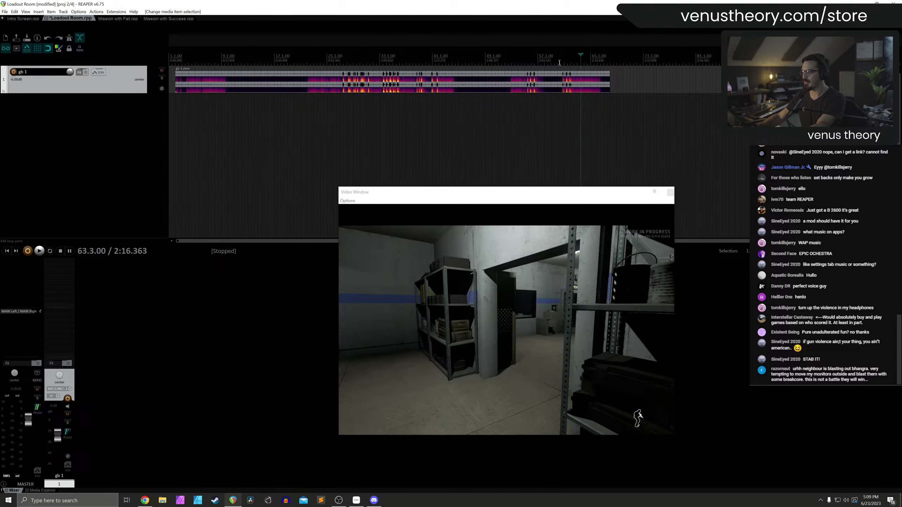
pyautogui.moveTo(382, 63); pyautogui.dragTo(271, 60)
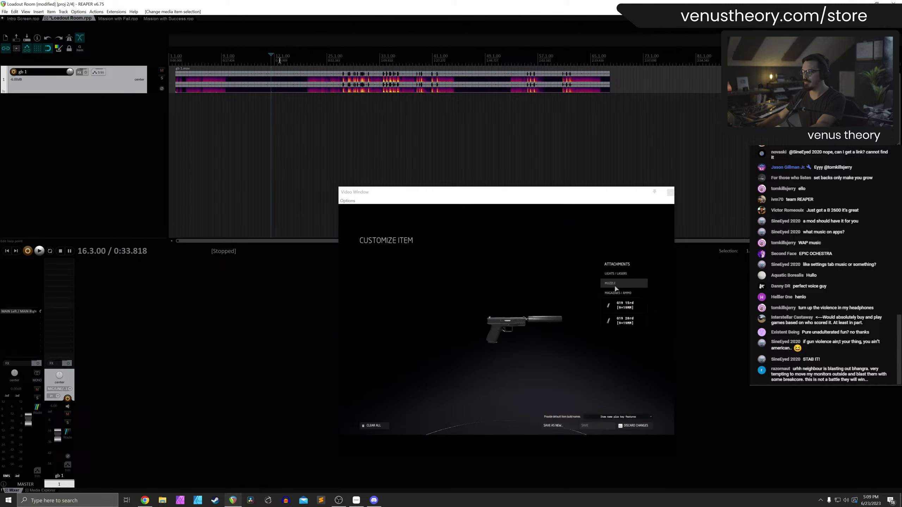
# Open the Mission with Fail project and scrub its footage through to the mission failed screen
pyautogui.click(122, 19)
pyautogui.moveTo(213, 57); pyautogui.dragTo(436, 61)
pyautogui.click(663, 66)
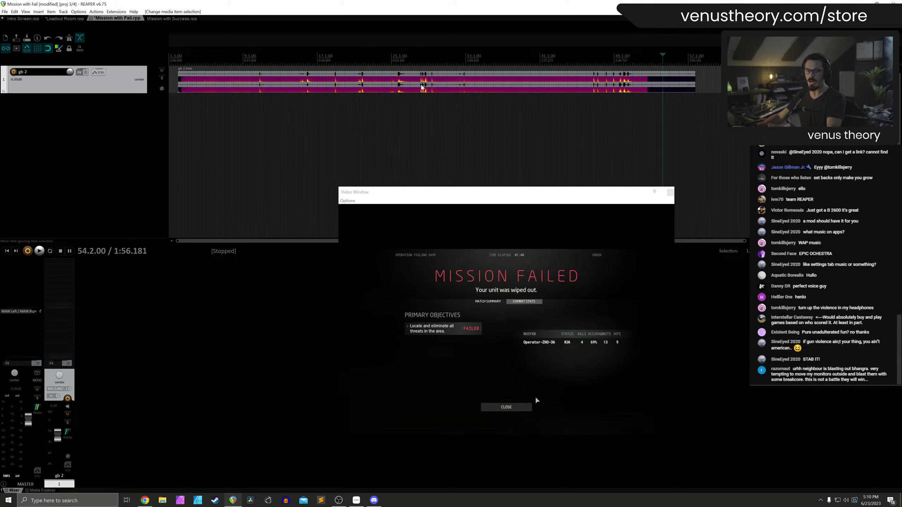
# Open the Mission with Success project and check its footage at several points up to the mission complete screen
pyautogui.click(177, 18)
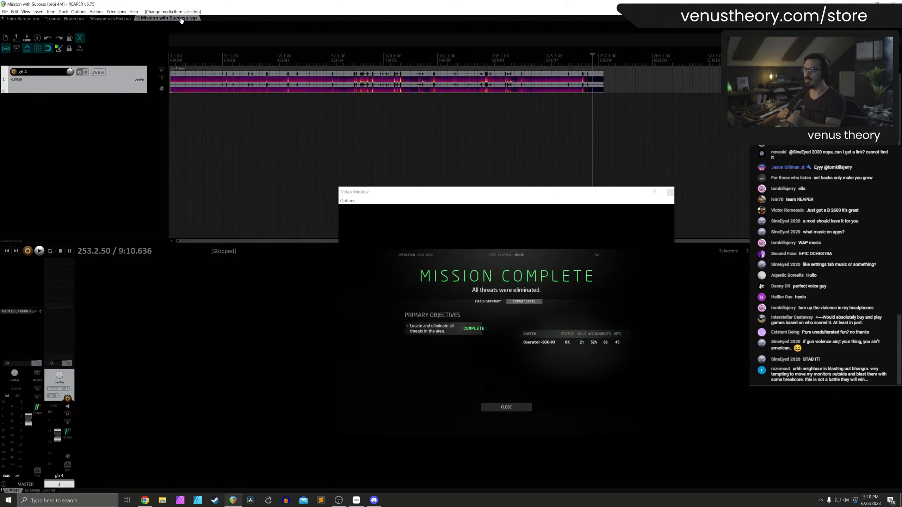
pyautogui.click(391, 63)
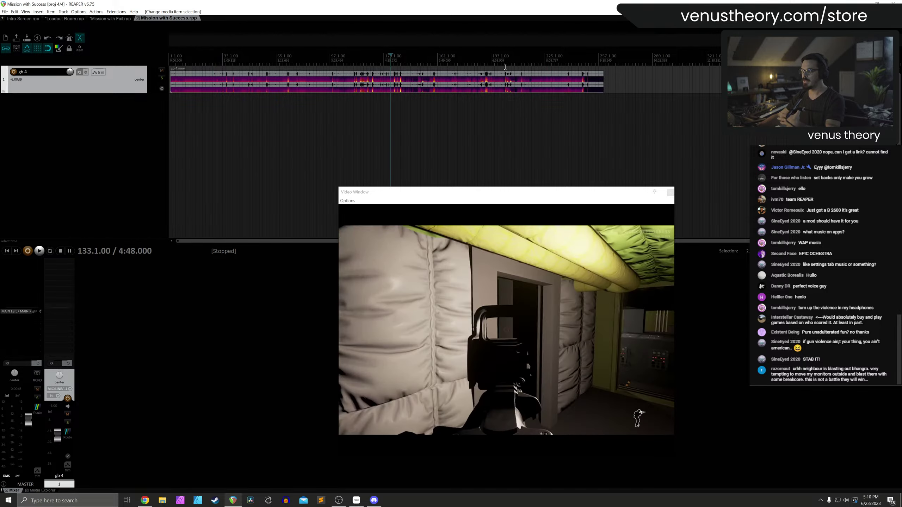
pyautogui.click(515, 64)
pyautogui.click(592, 65)
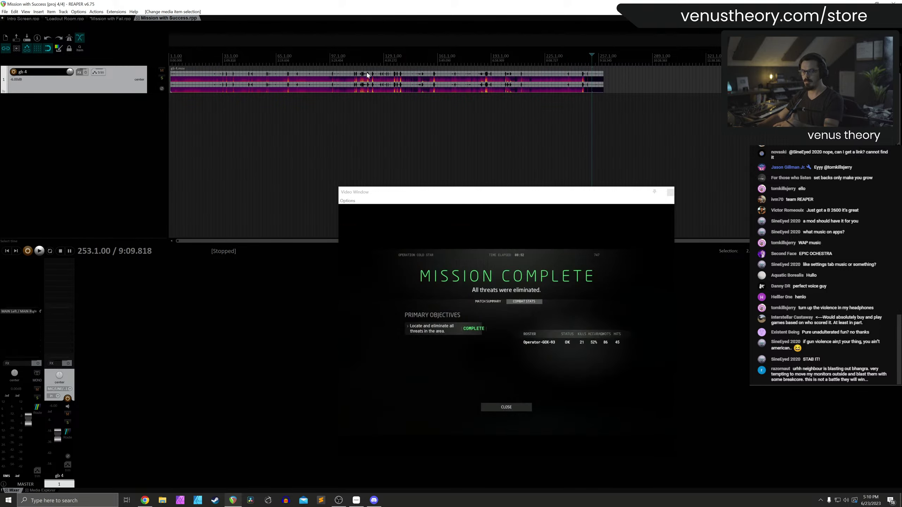
# Return to the Intro Screen project and reposition the floating video window higher over the arrangement
pyautogui.click(24, 19)
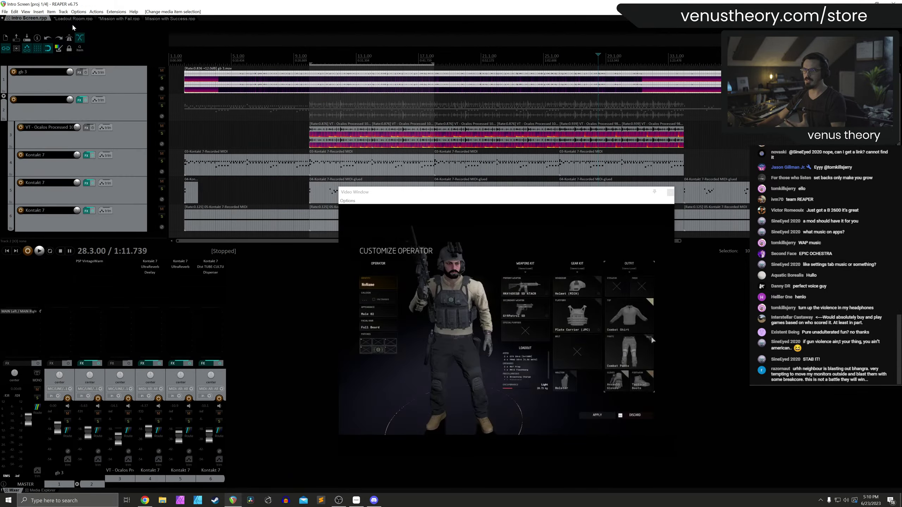
pyautogui.moveTo(372, 194); pyautogui.dragTo(310, 194)
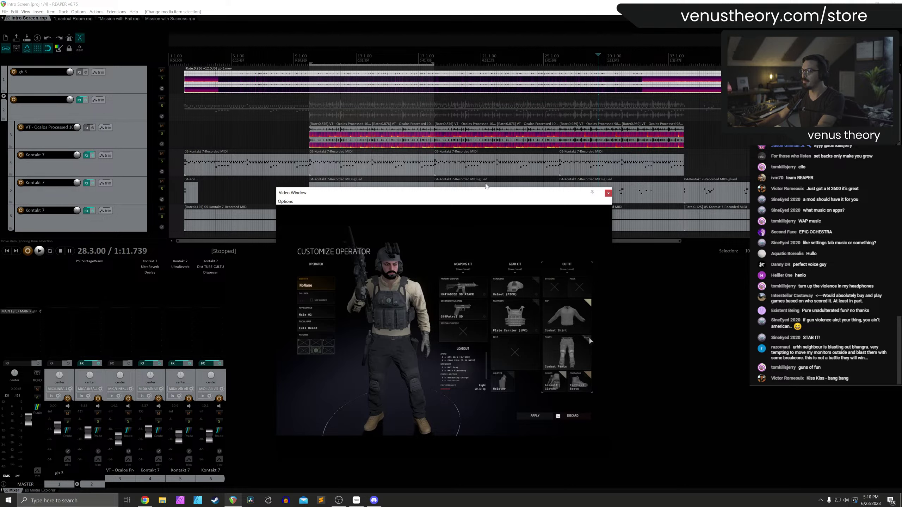
pyautogui.moveTo(477, 197); pyautogui.dragTo(477, 158)
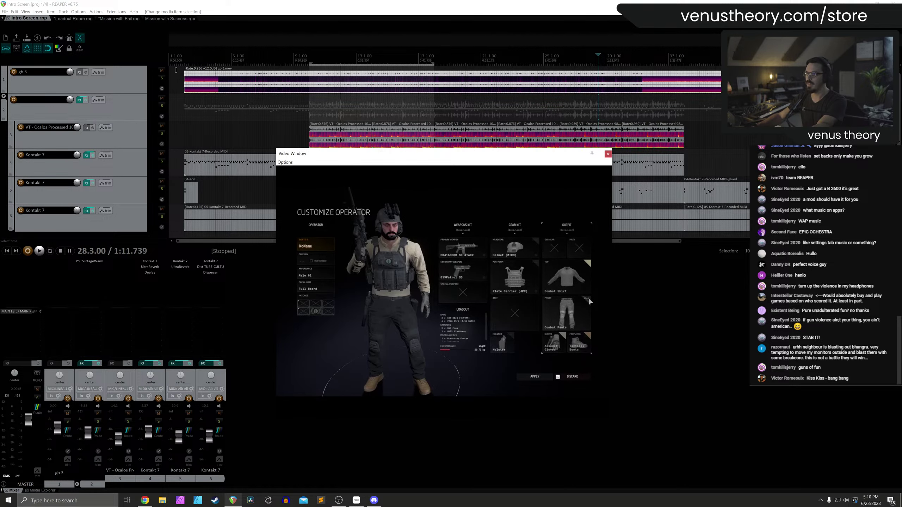
# Add a new track and place it above the music folder track, directly below the gb 3 video track
pyautogui.click(182, 107)
pyautogui.click(123, 117)
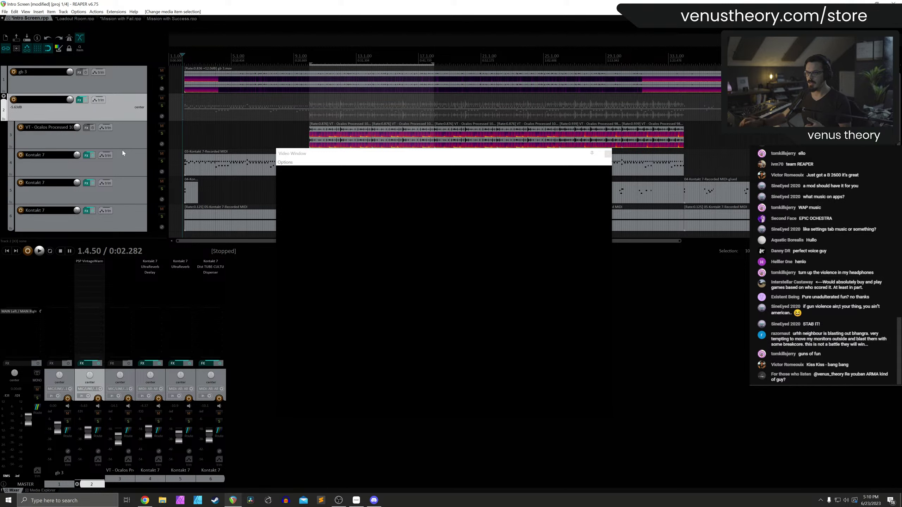
pyautogui.hotkey('ctrl', 't')
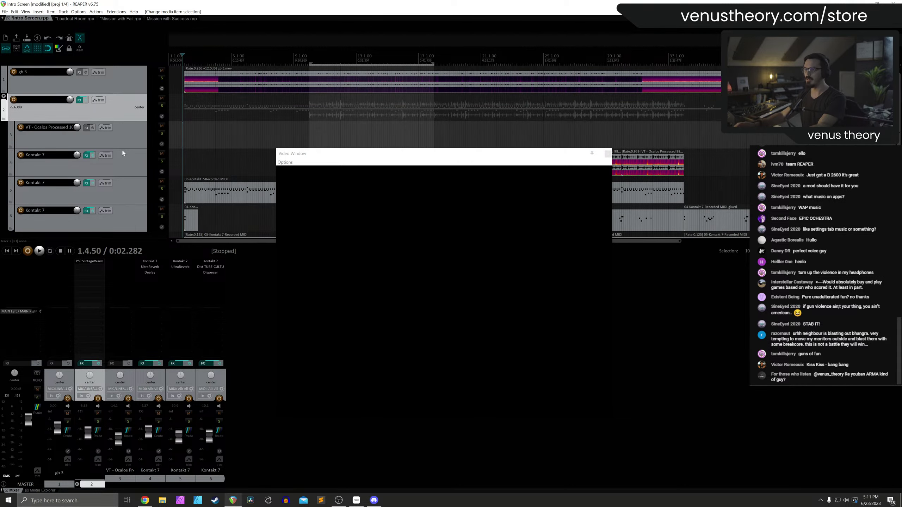
pyautogui.moveTo(113, 142); pyautogui.dragTo(76, 109)
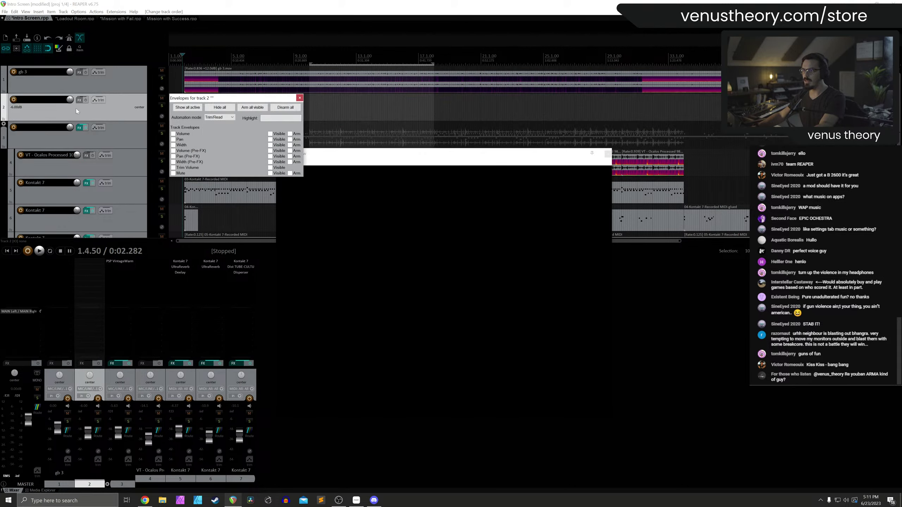
# Set the new track's MIDI input to CASIO USB-MIDI and load the DecentSampler instrument on it
pyautogui.click(93, 259)
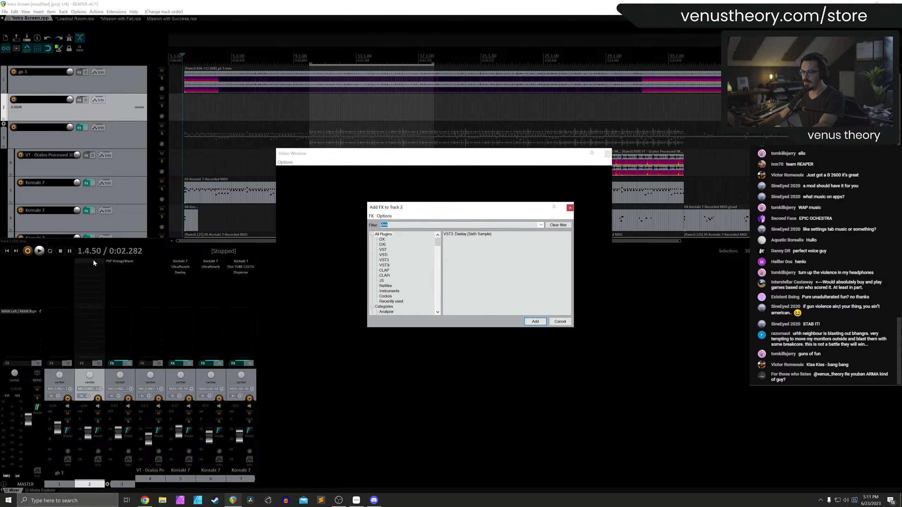
pyautogui.click(93, 390)
pyautogui.moveTo(117, 407)
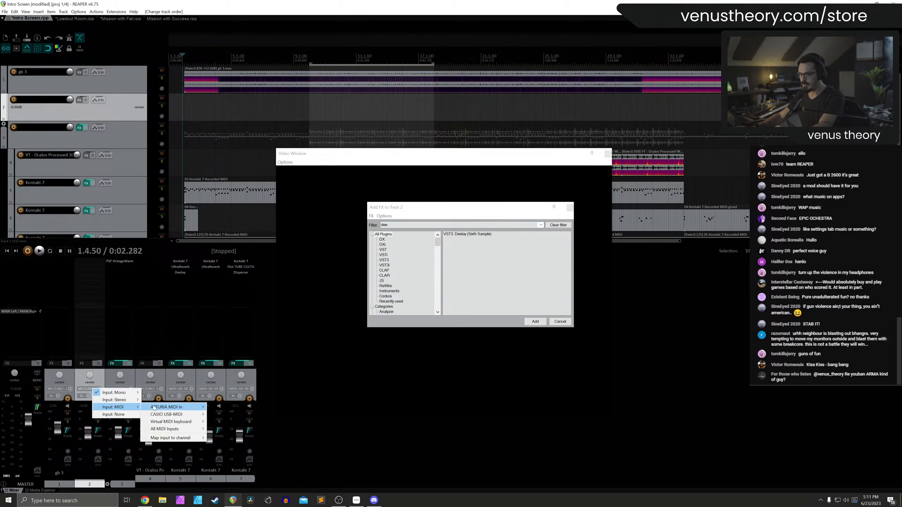
pyautogui.moveTo(170, 415)
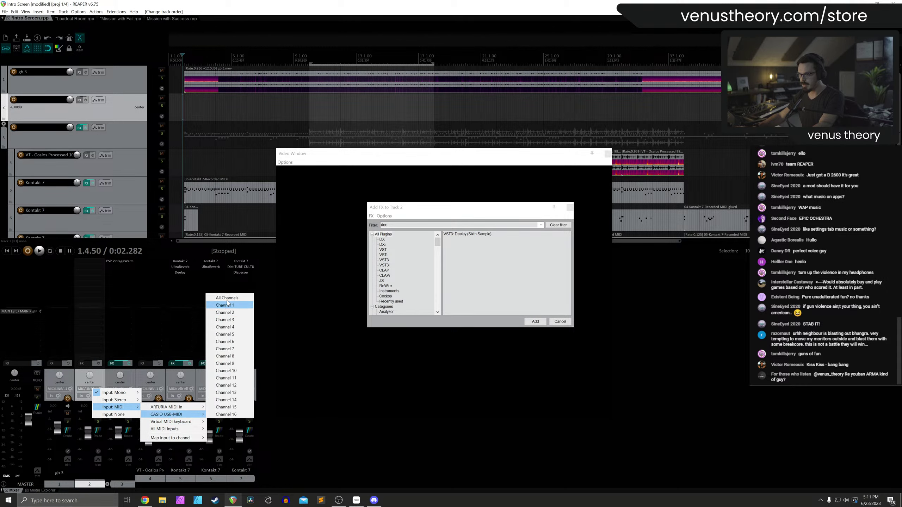
pyautogui.click(227, 304)
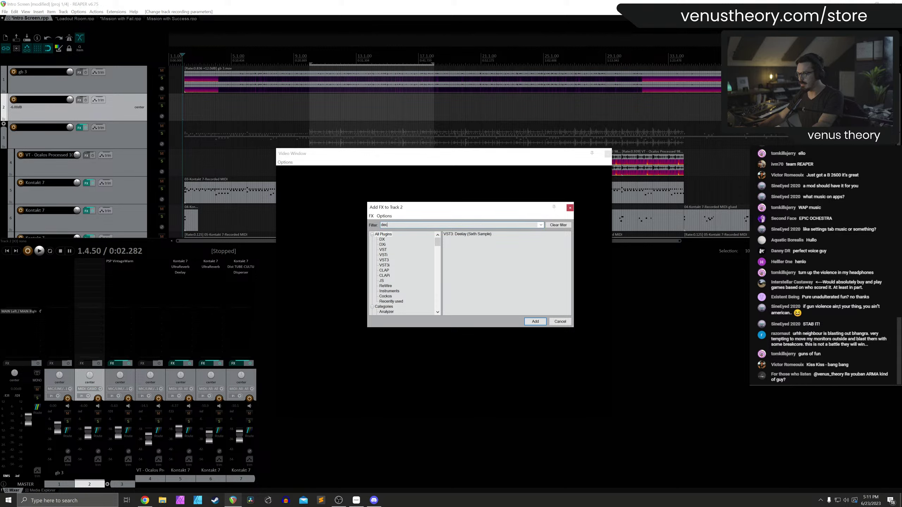
pyautogui.press('Return')
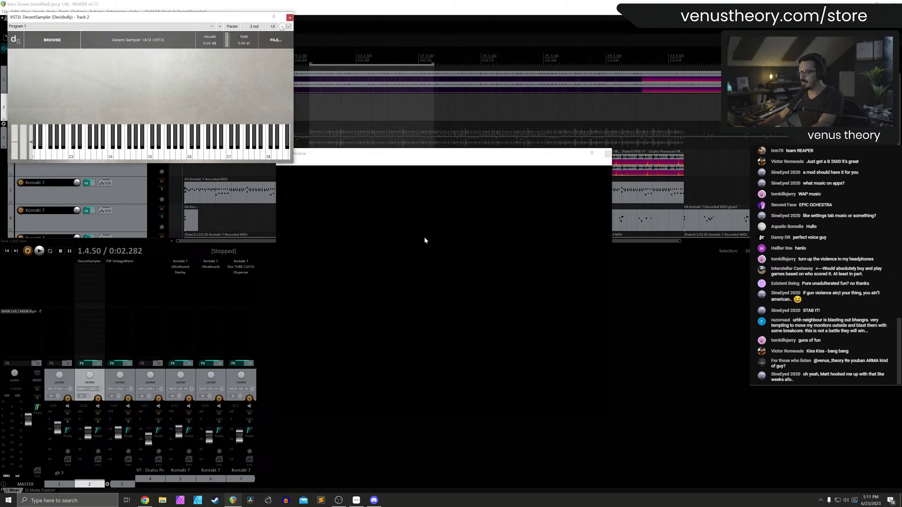
# Load the recent Celloscape Test library in DecentSampler and audition it on the armed track with more plate reverb
pyautogui.click(275, 44)
pyautogui.moveTo(284, 61)
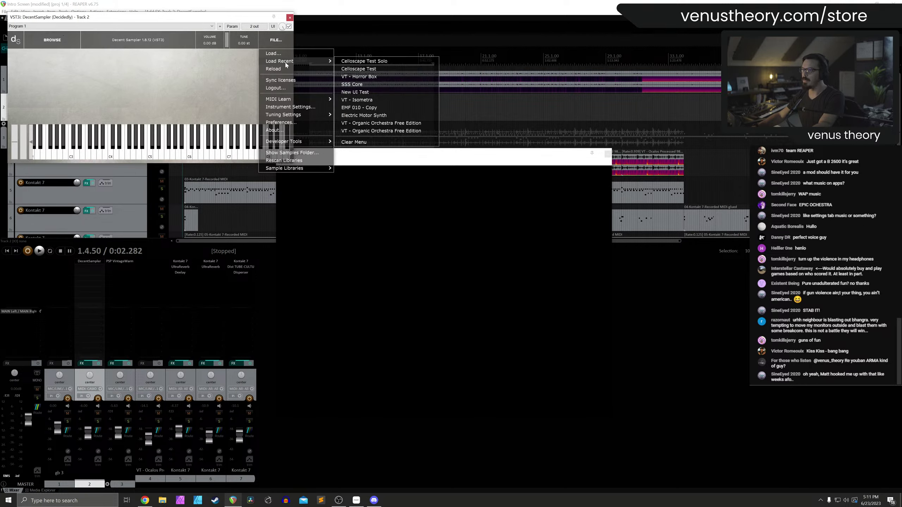
pyautogui.click(367, 69)
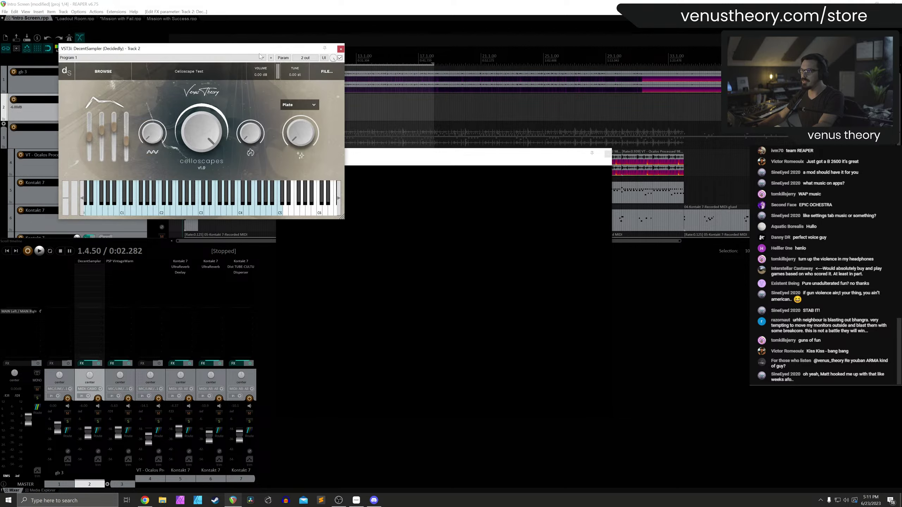
pyautogui.click(98, 398)
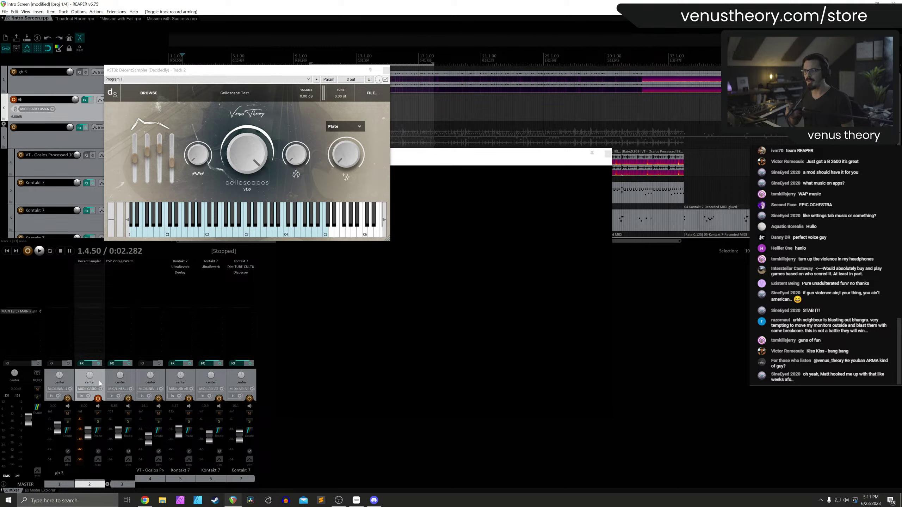
pyautogui.click(224, 156)
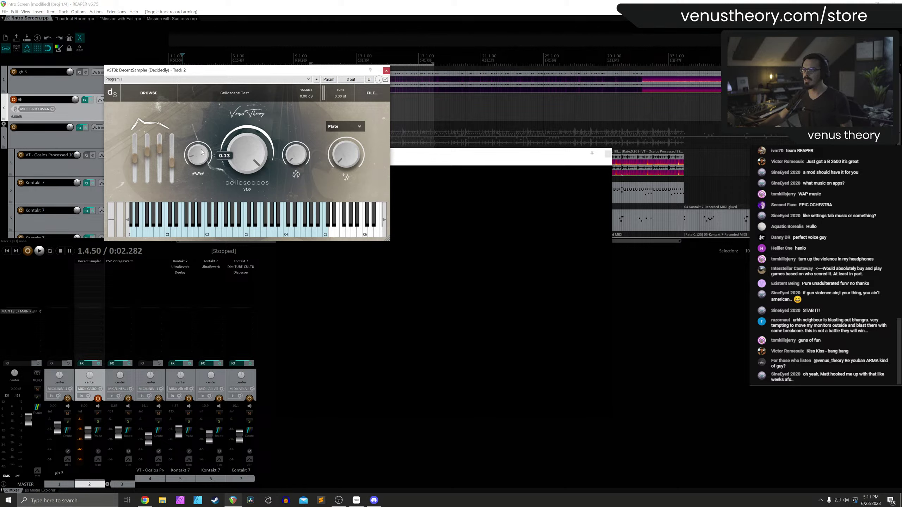
pyautogui.moveTo(296, 159); pyautogui.dragTo(345, 165)
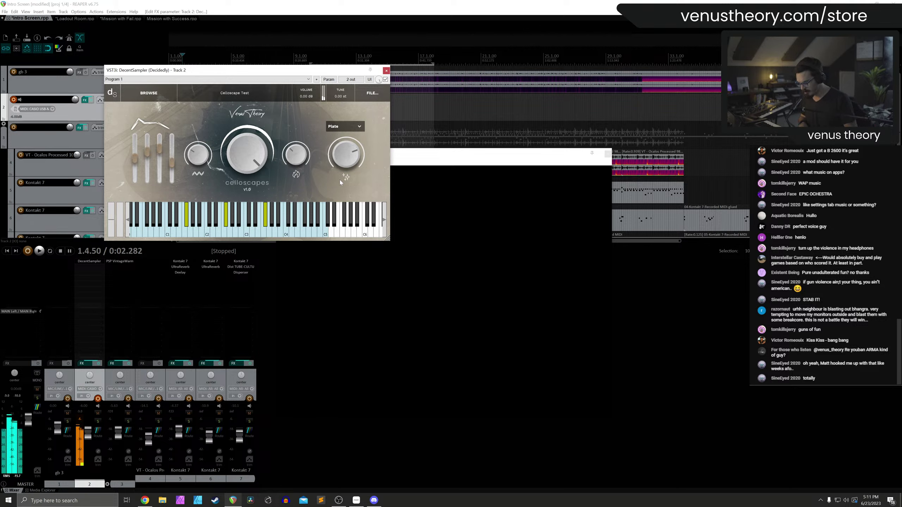
# Close the DecentSampler window and delete its track
pyautogui.click(387, 70)
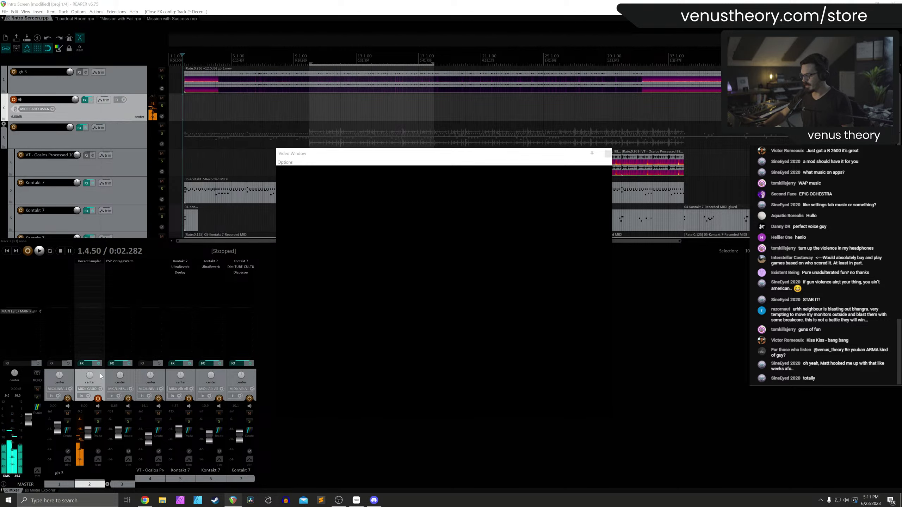
pyautogui.press('Delete')
pyautogui.press('Return')
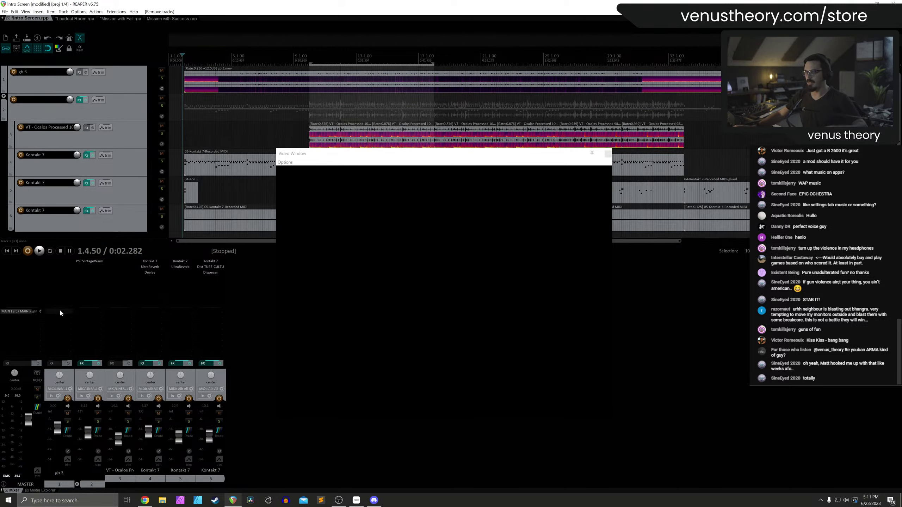
# Play the Intro Screen project from 1.3.00 with the video window moved slightly lower
pyautogui.click(131, 120)
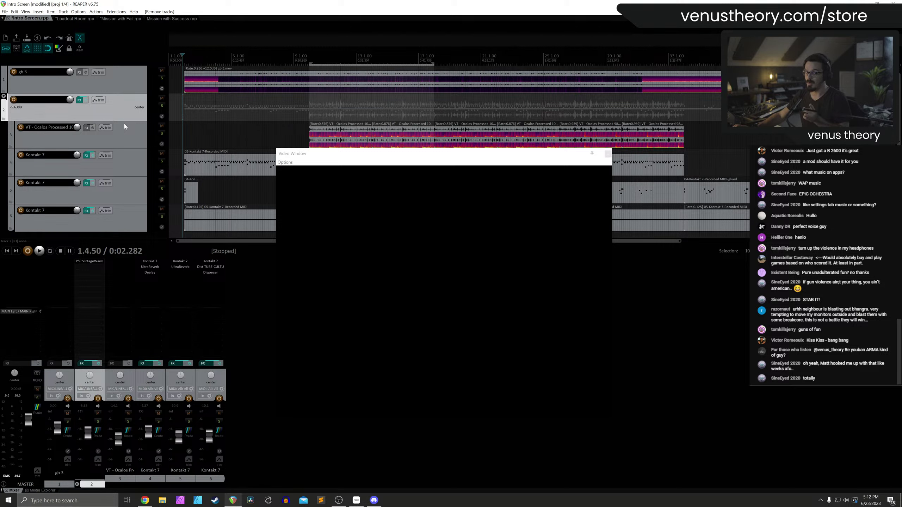
pyautogui.click(177, 80)
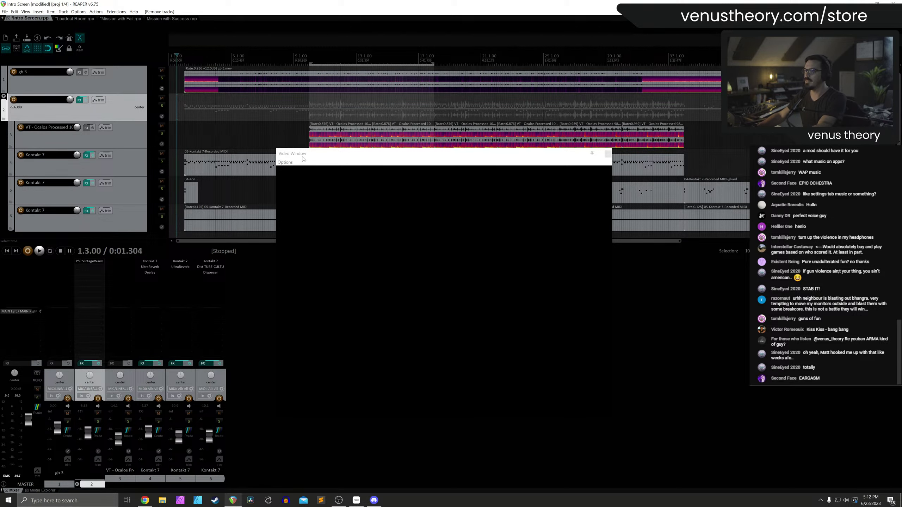
pyautogui.moveTo(303, 158); pyautogui.dragTo(322, 188)
pyautogui.press('space')
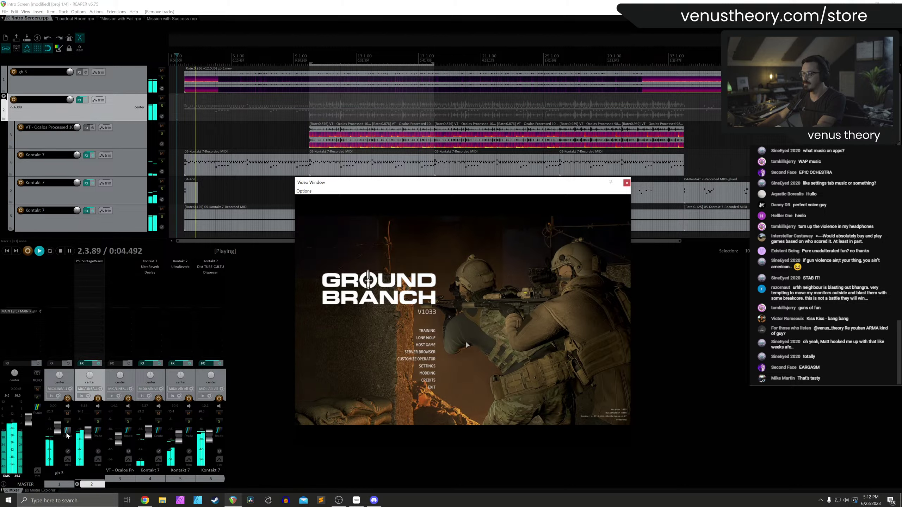
# Set the music folder track's volume to about -1.84 dB during playback, then stop playback
pyautogui.click(87, 436)
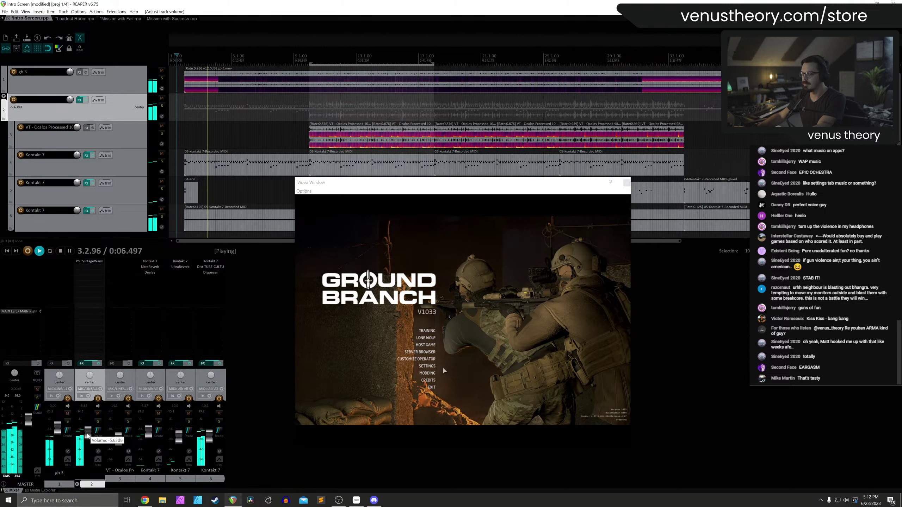
pyautogui.moveTo(88, 436); pyautogui.dragTo(87, 432)
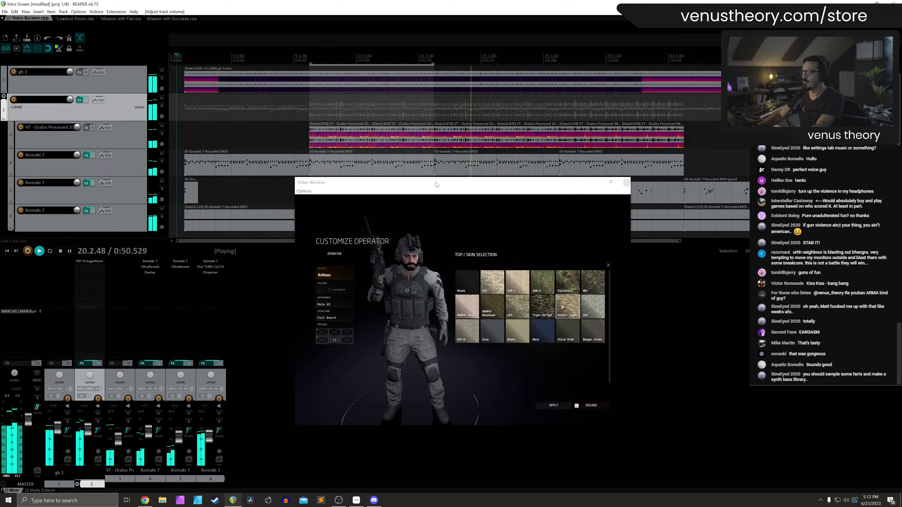
pyautogui.press('space')
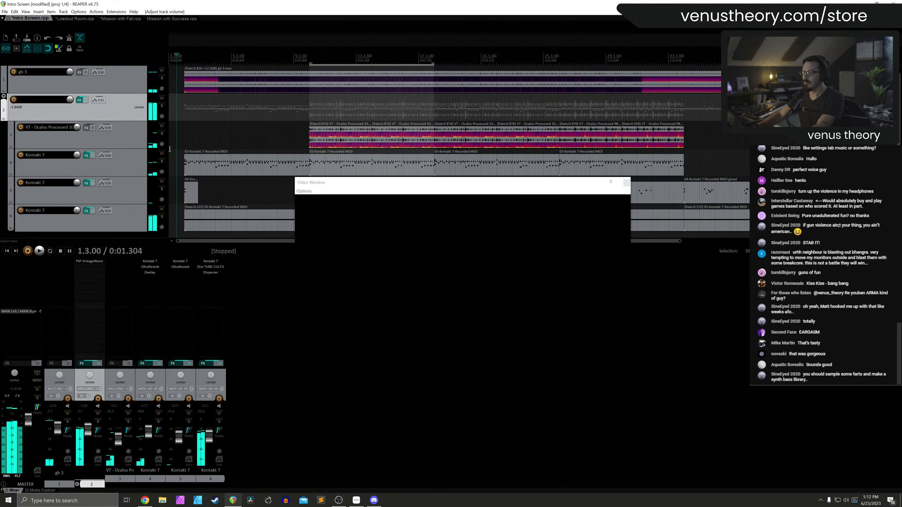
# Delete the VT - Ocalos Processed track and the three Kontakt 7 tracks inside the music folder track
pyautogui.click(140, 144)
pyautogui.scroll(-1, 139, 147)
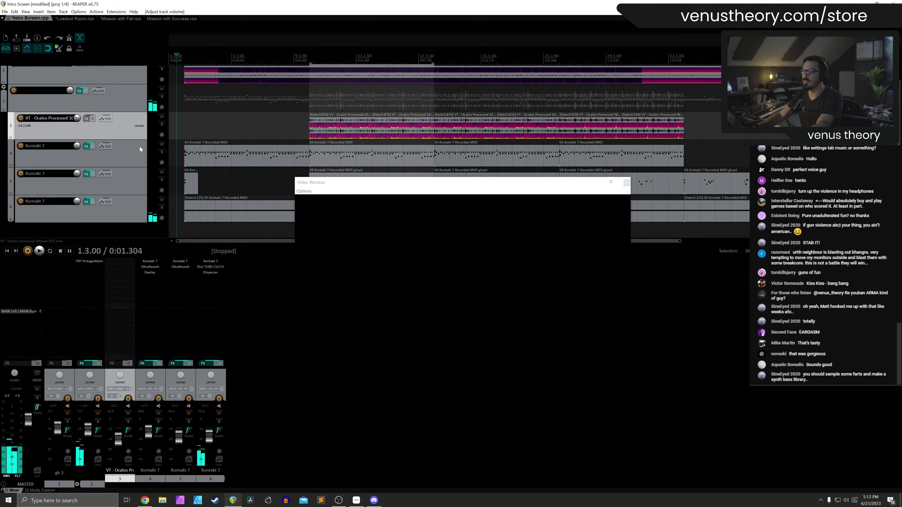
pyautogui.click(133, 208)
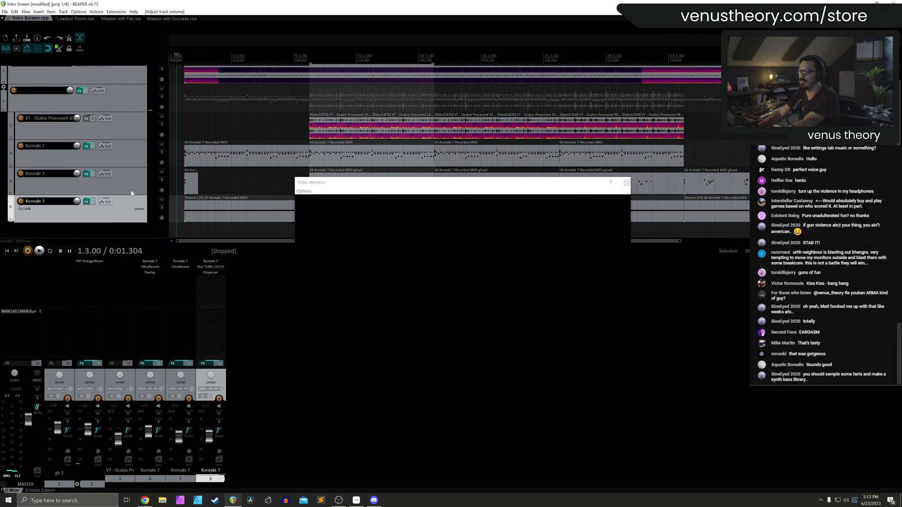
pyautogui.click(137, 124)
pyautogui.press('Delete')
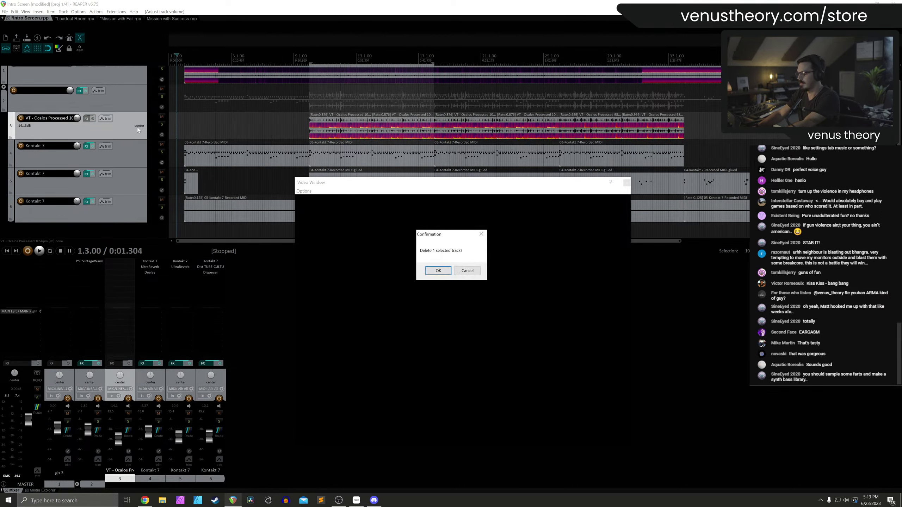
pyautogui.press('Return')
pyautogui.click(138, 129)
pyautogui.keyDown('shift'); pyautogui.click(137, 182); pyautogui.keyUp('shift')
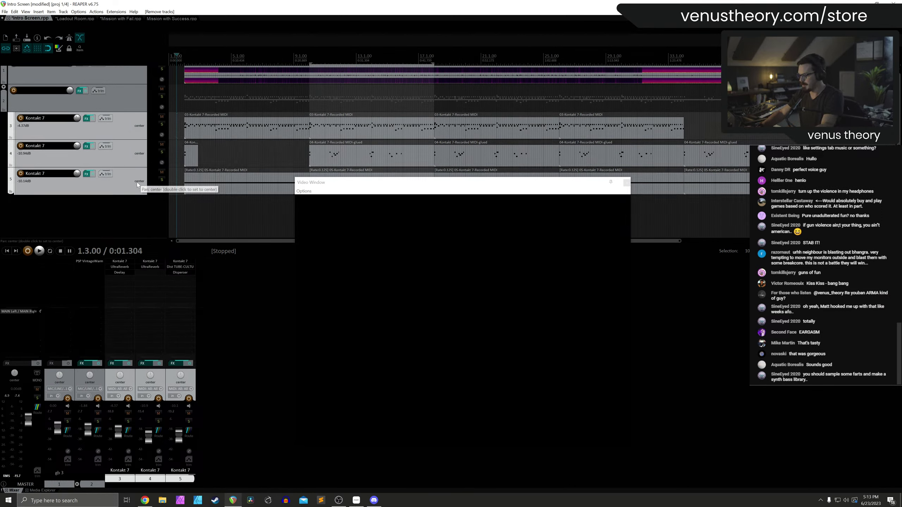
pyautogui.press('Delete')
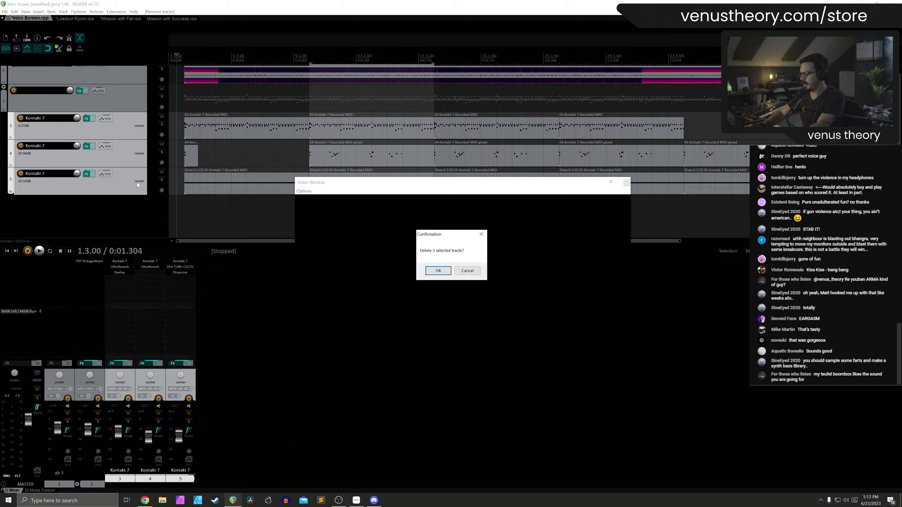
pyautogui.press('Return')
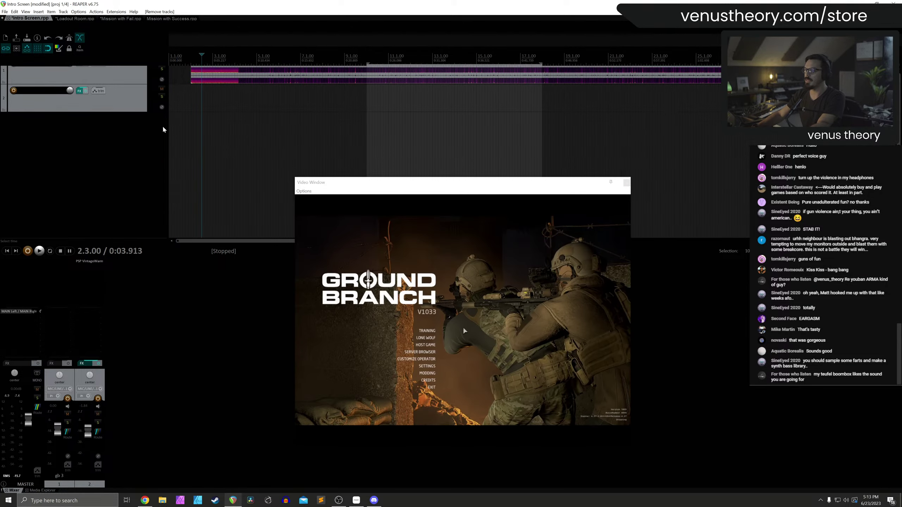
# Rename the empty music folder track as Music Master Buss
pyautogui.click(124, 117)
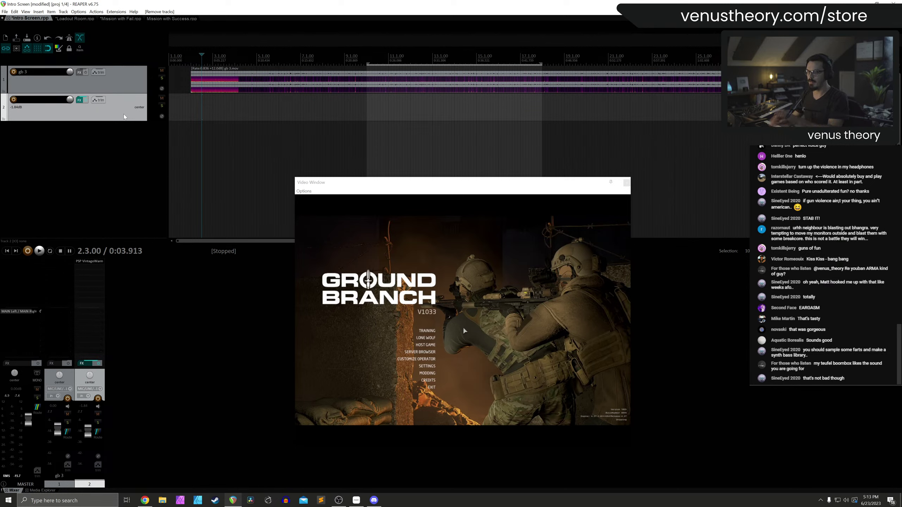
pyautogui.doubleClick(61, 101)
pyautogui.write('d')
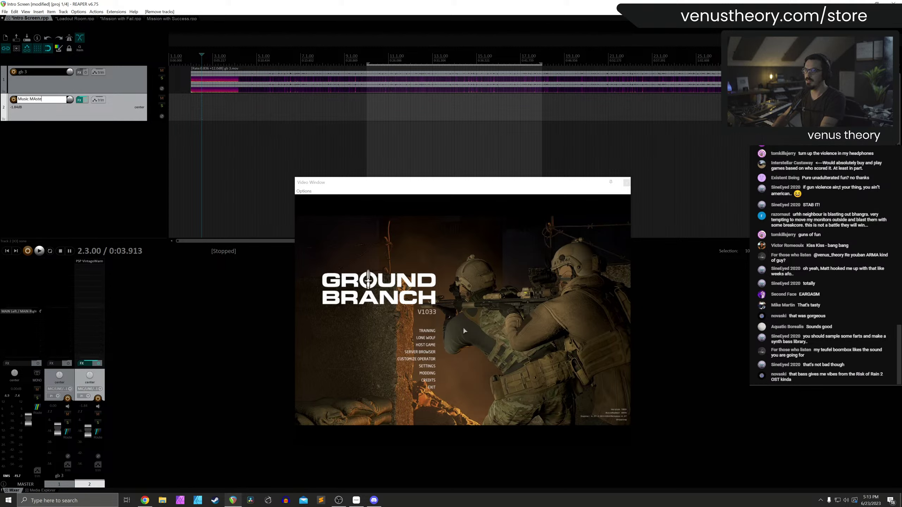
pyautogui.write('usic Master Buss')
pyautogui.press('Return')
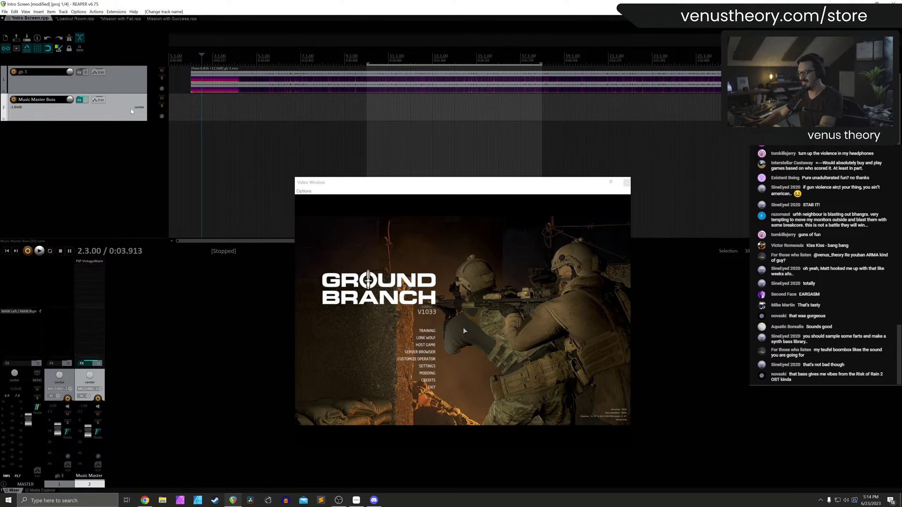
# Insert Kontakt 7 as a virtual instrument on a new track below Music Master Buss
pyautogui.doubleClick(121, 121)
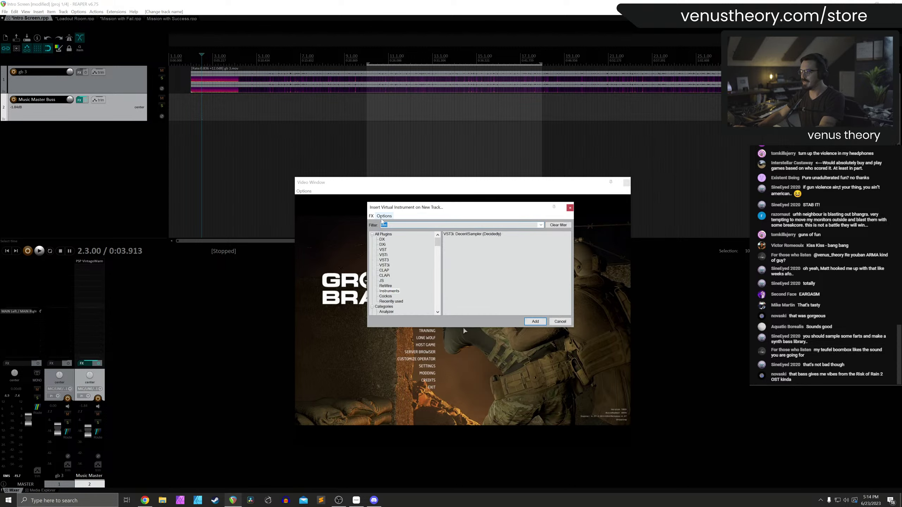
pyautogui.click(387, 235)
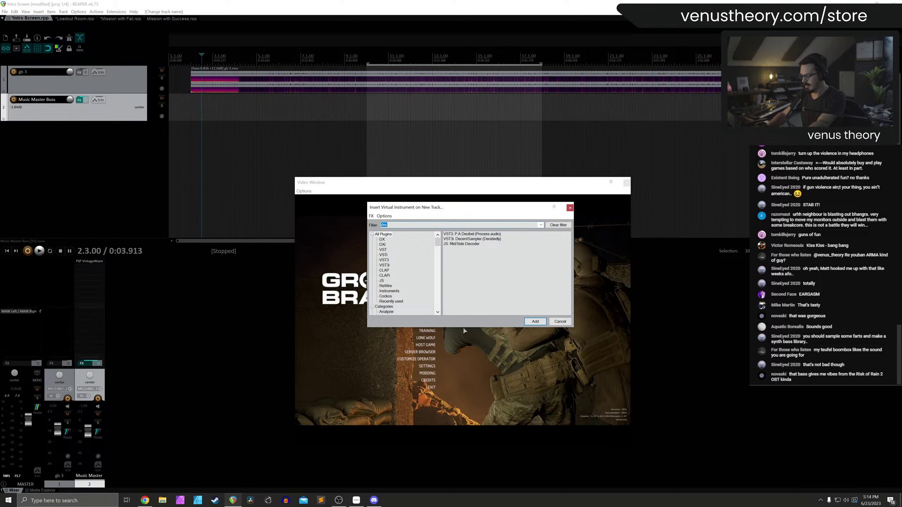
pyautogui.write('kontakt')
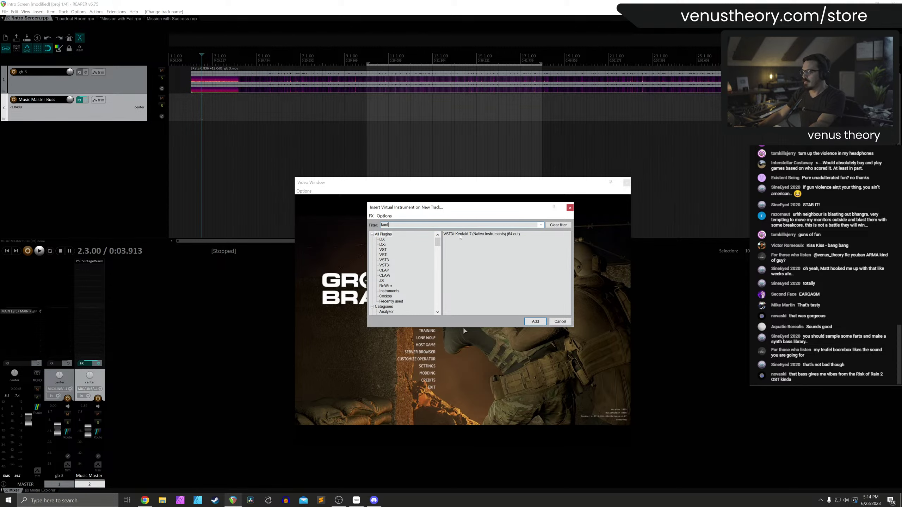
pyautogui.press('Return')
pyautogui.click(497, 300)
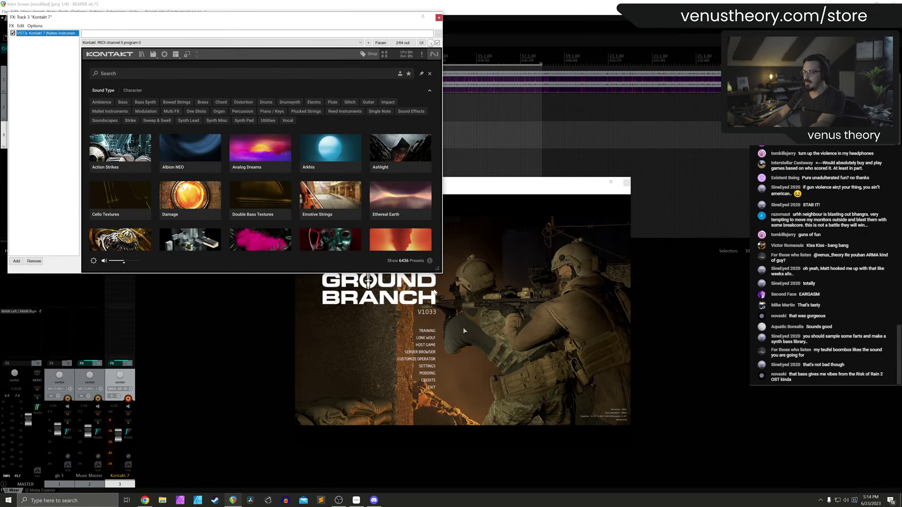
# Browse the Kontakt libraries, audition Arkhis presets, and load the Beneath the Ice preset
pyautogui.scroll(-8, 264, 194)
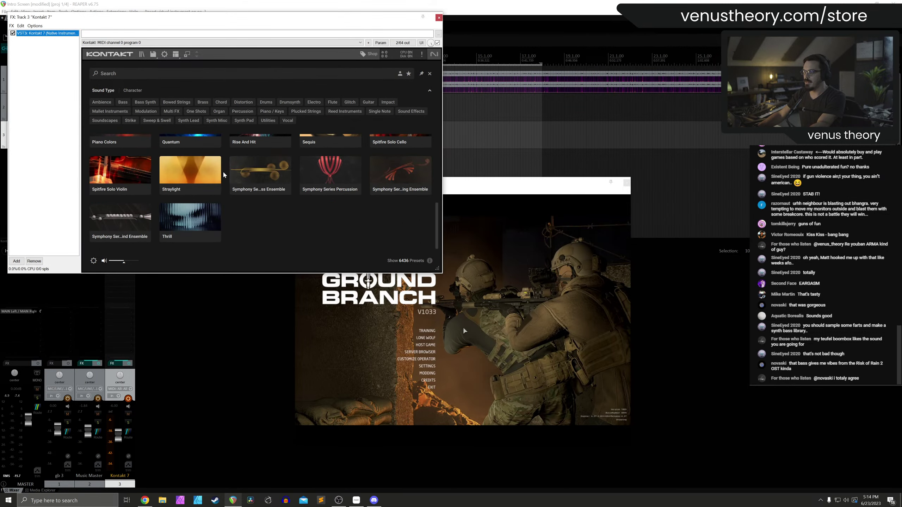
pyautogui.scroll(4, 236, 221)
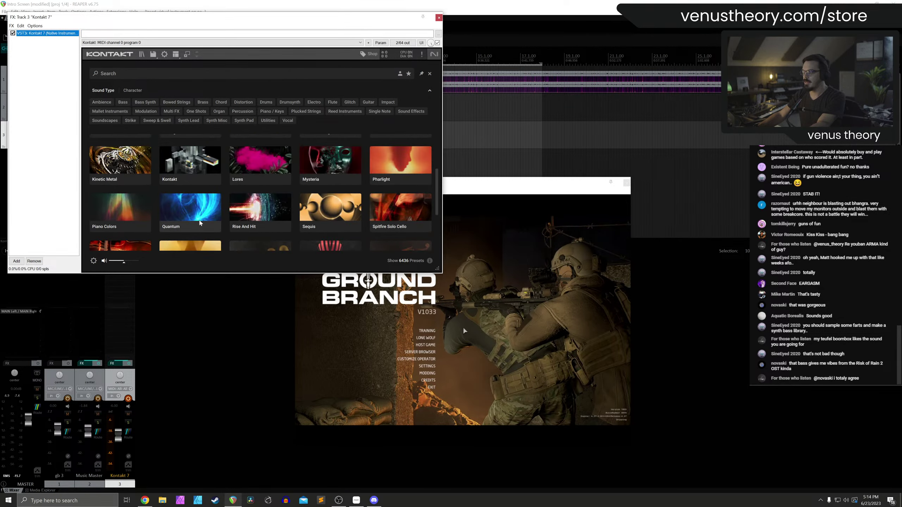
pyautogui.scroll(2, 324, 202)
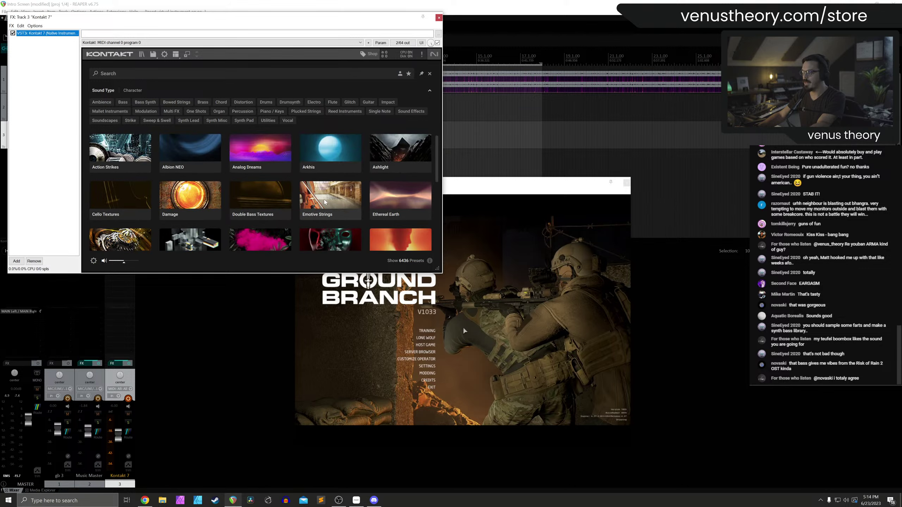
pyautogui.click(331, 151)
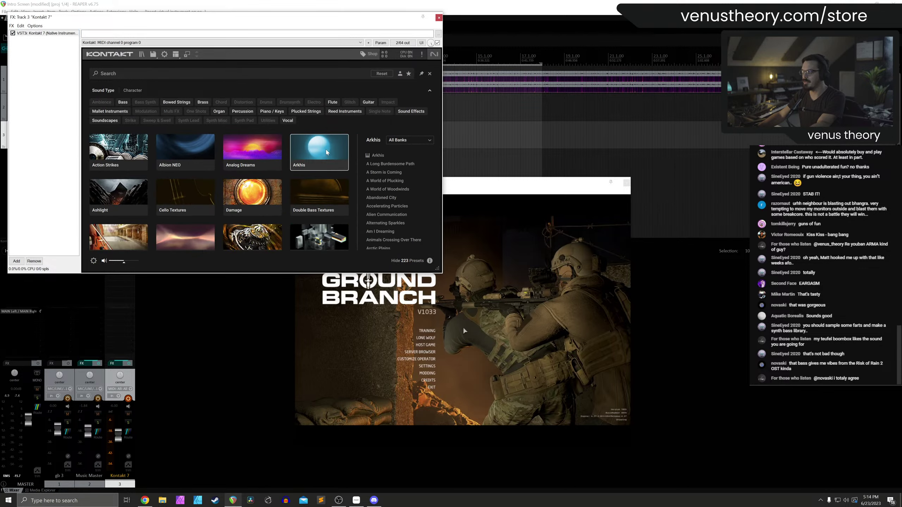
pyautogui.click(388, 206)
pyautogui.scroll(-2, 397, 195)
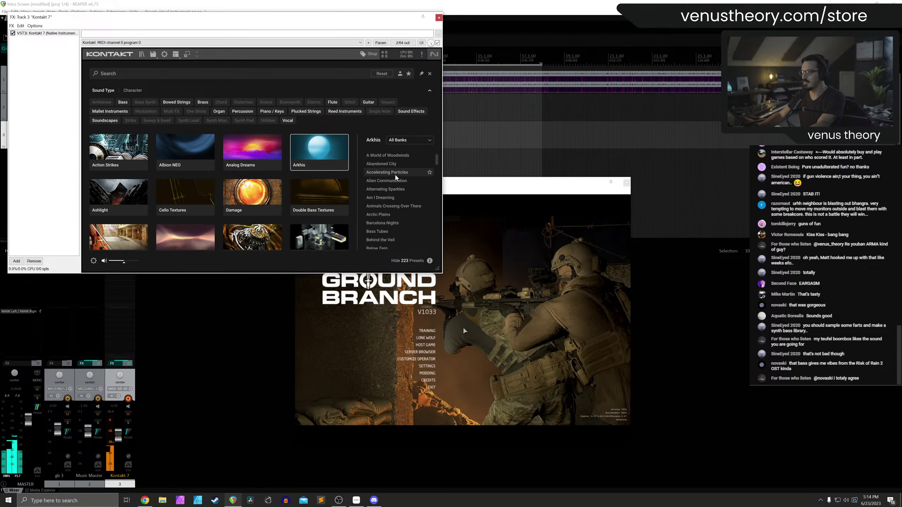
pyautogui.scroll(-4, 398, 195)
pyautogui.click(393, 215)
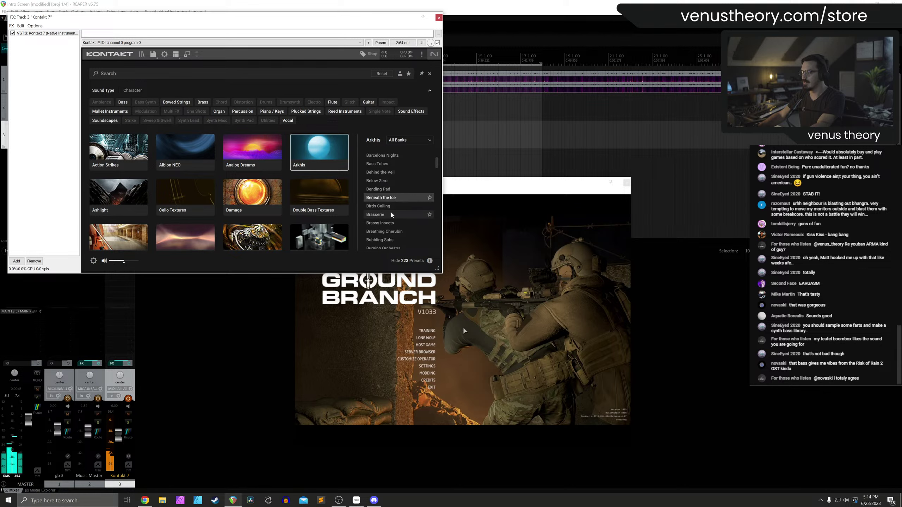
pyautogui.click(392, 200)
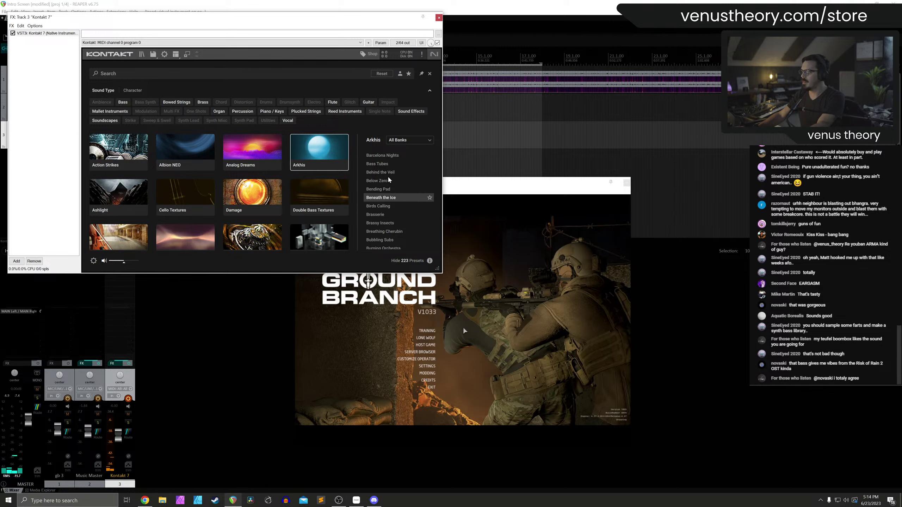
pyautogui.doubleClick(380, 198)
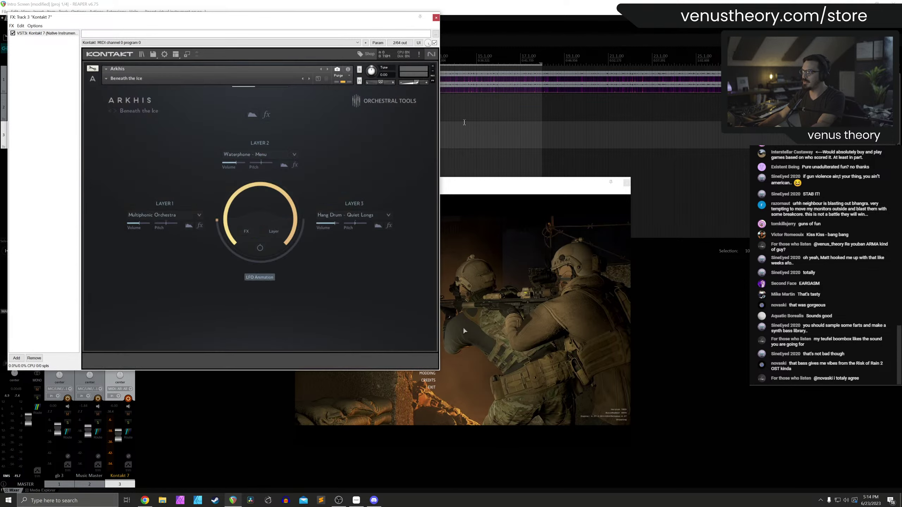
# Close the Kontakt window and nest the Kontakt 7 track inside the Music Master Buss folder
pyautogui.click(435, 18)
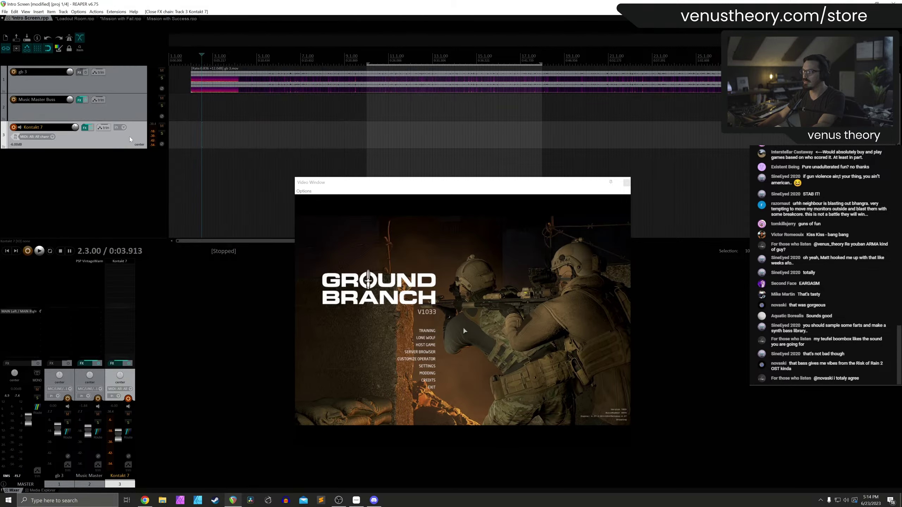
pyautogui.moveTo(138, 111); pyautogui.dragTo(69, 113)
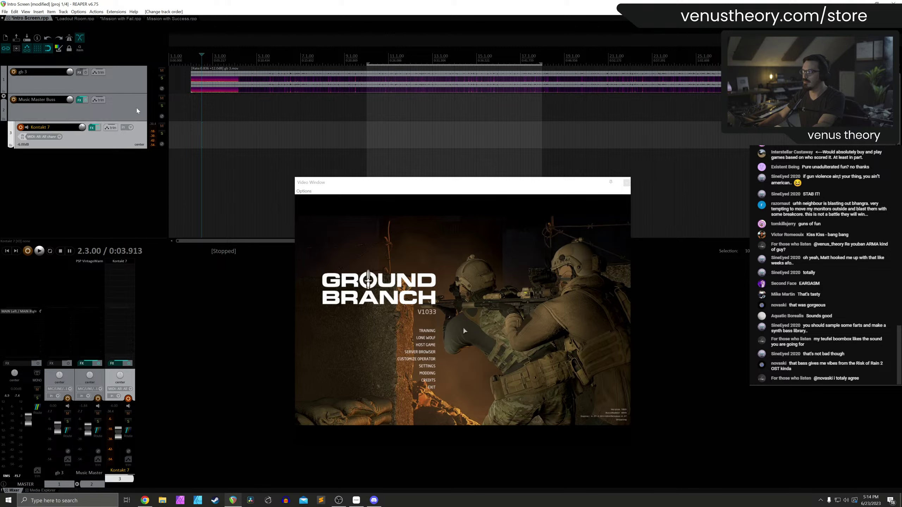
pyautogui.click(69, 113)
# Play the video from 1.3.50 to audition the Kontakt 7 patch against it, then stop playback
pyautogui.click(182, 65)
pyautogui.press('space')
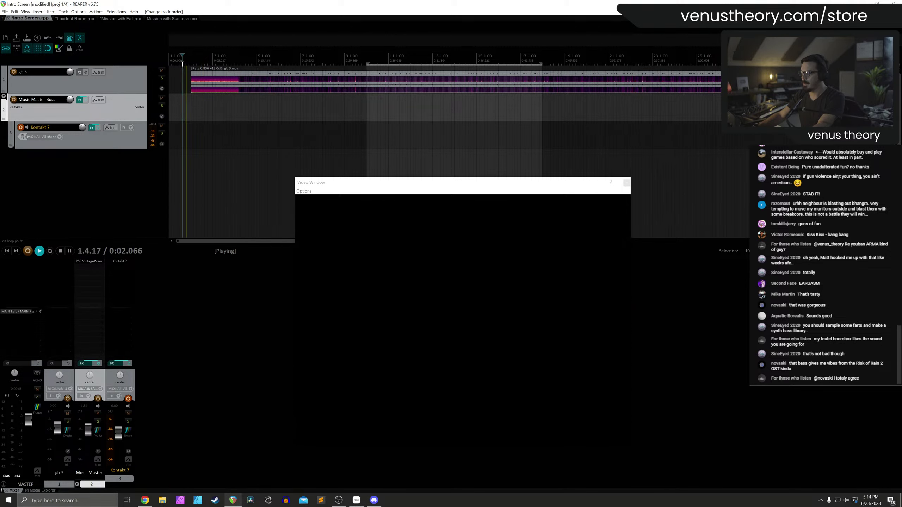
pyautogui.click(134, 134)
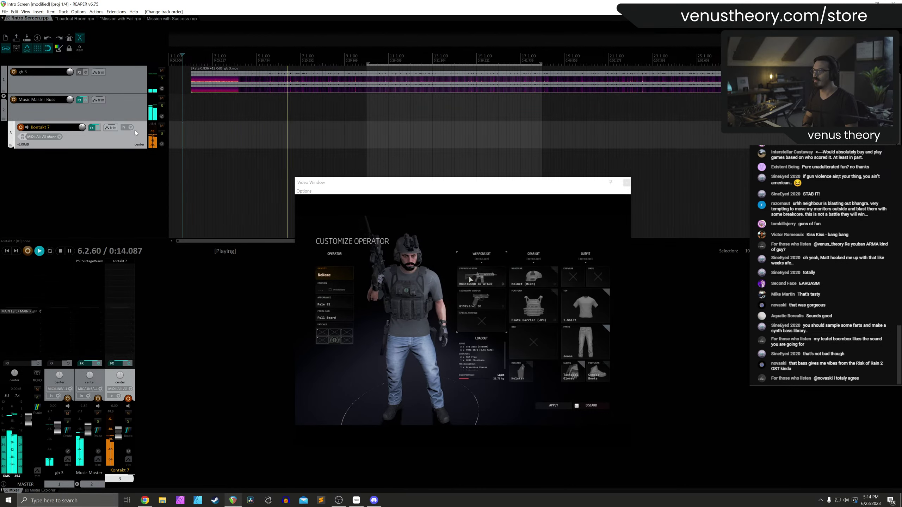
pyautogui.press('space')
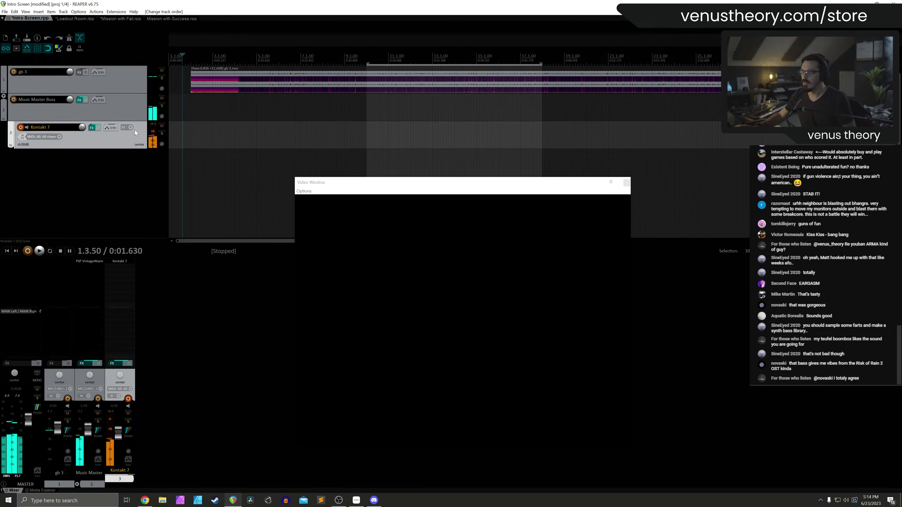
# Lengthen the attack and release of the Arkhis patch's global AHDSR envelope, then close the instrument window
pyautogui.click(119, 261)
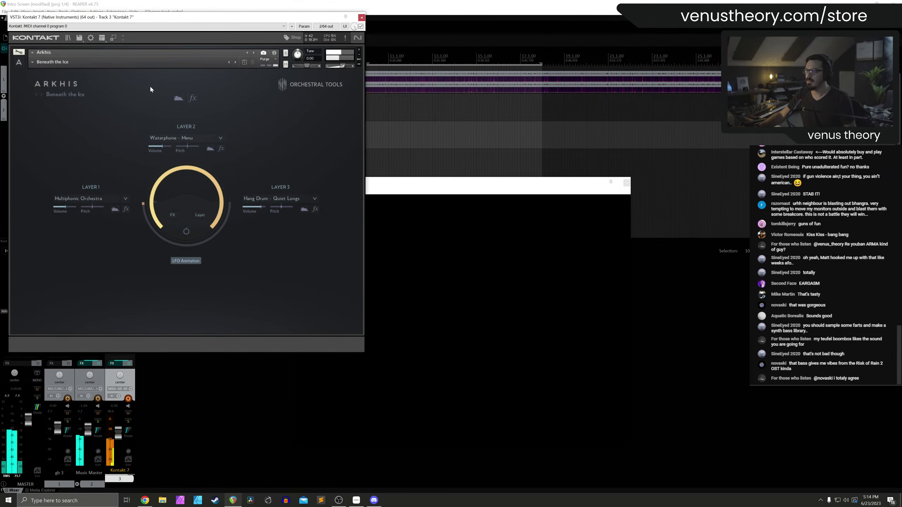
pyautogui.click(179, 99)
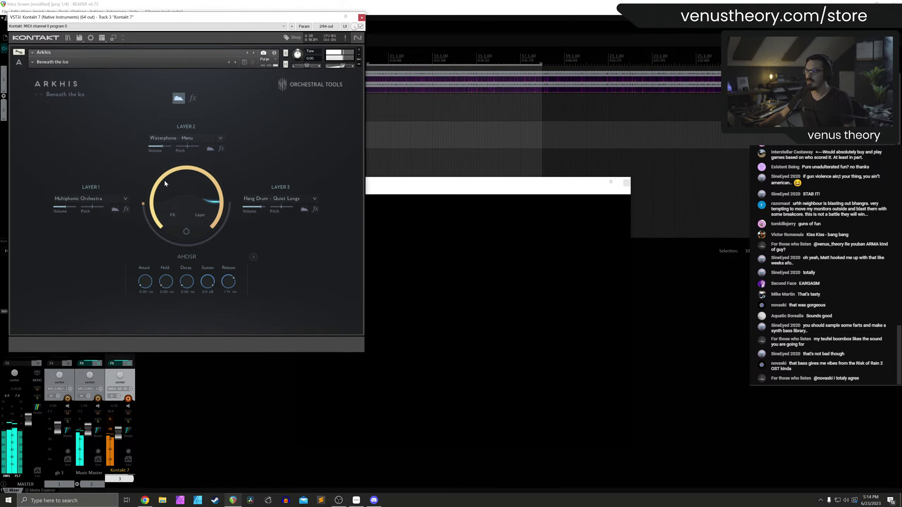
pyautogui.moveTo(148, 283)
pyautogui.mouseDown()
pyautogui.moveTo(148, 261)
pyautogui.moveTo(150, 287)
pyautogui.mouseUp()
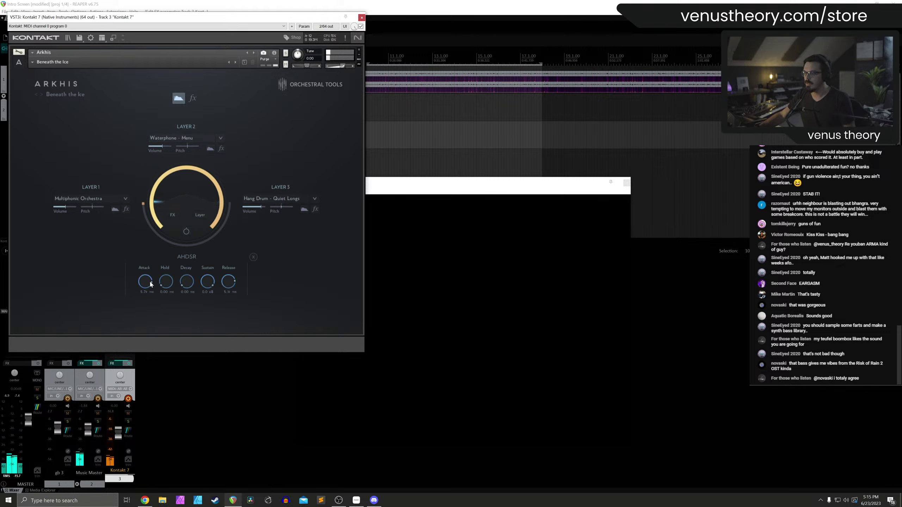
pyautogui.click(361, 17)
# Add the Eventide Blackhole reverb to the Kontakt 7 track, load its Blackhole preset, and close the plug-in window
pyautogui.doubleClick(111, 269)
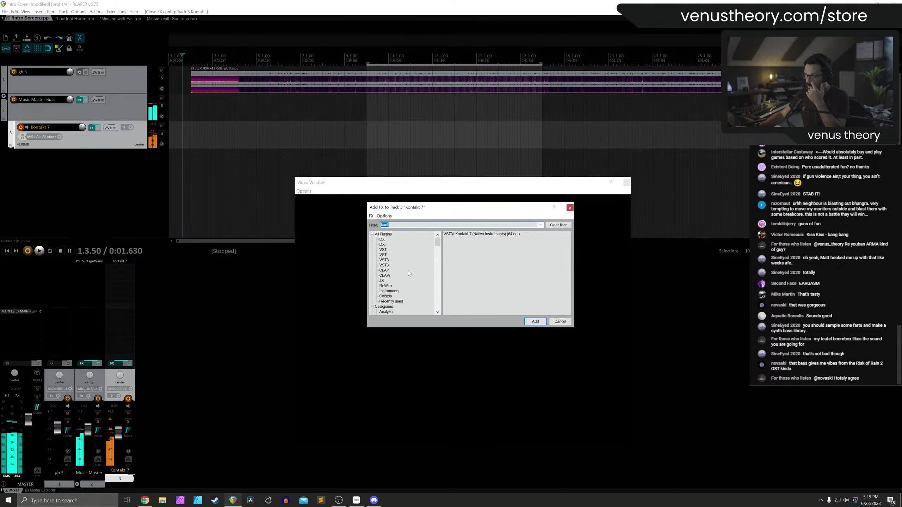
pyautogui.write('blo')
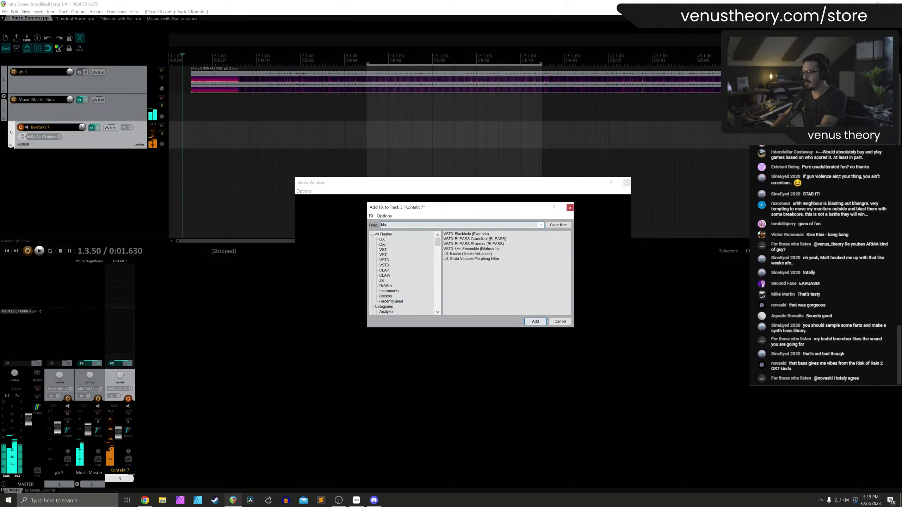
pyautogui.press('BackSpace')
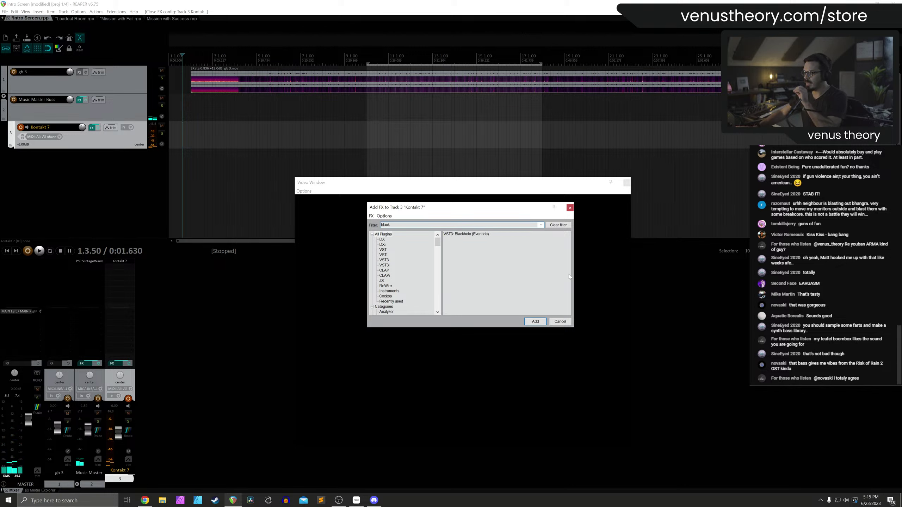
pyautogui.doubleClick(479, 234)
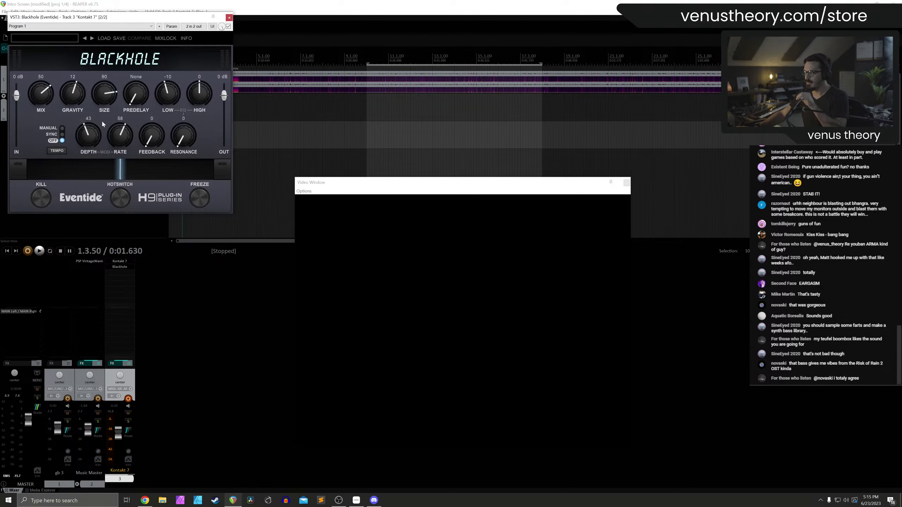
pyautogui.click(91, 40)
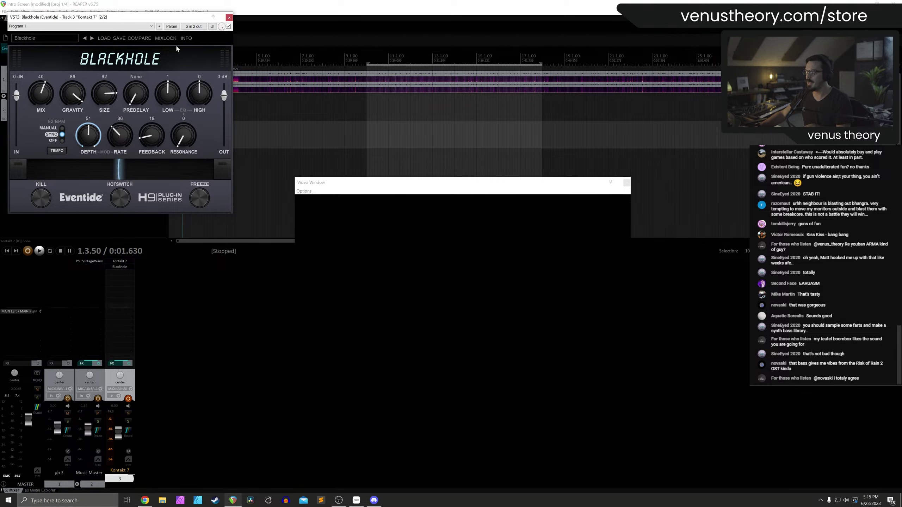
pyautogui.click(229, 17)
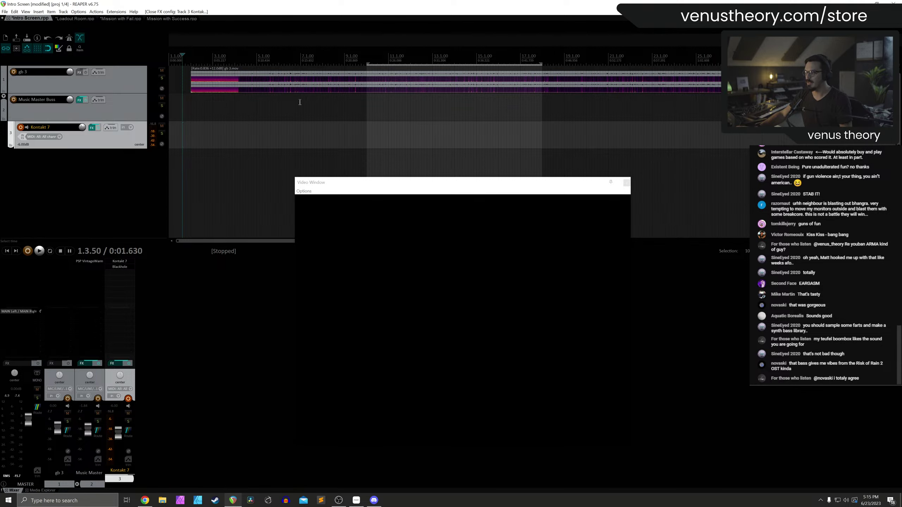
# Close the video window, add the MeldaProduction MTremolo effect to the Kontakt 7 track, and close the plug-in window
pyautogui.click(215, 102)
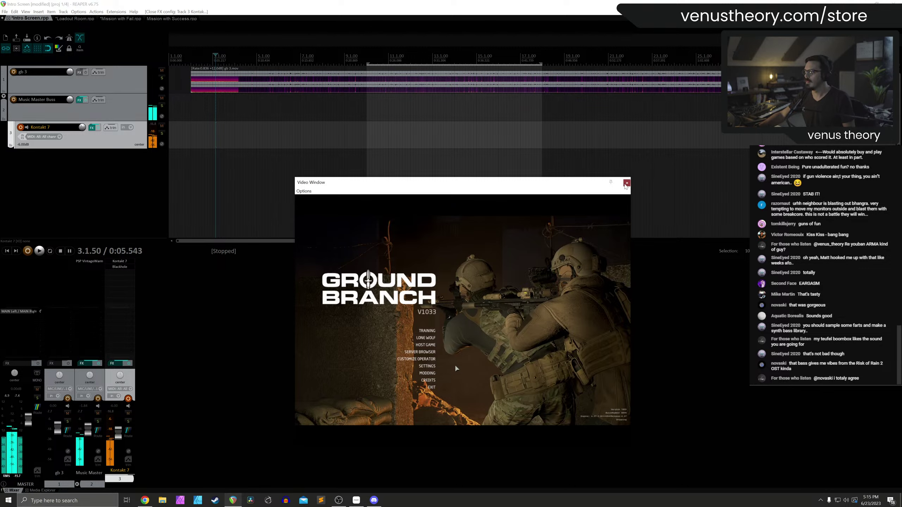
pyautogui.click(625, 183)
pyautogui.doubleClick(124, 273)
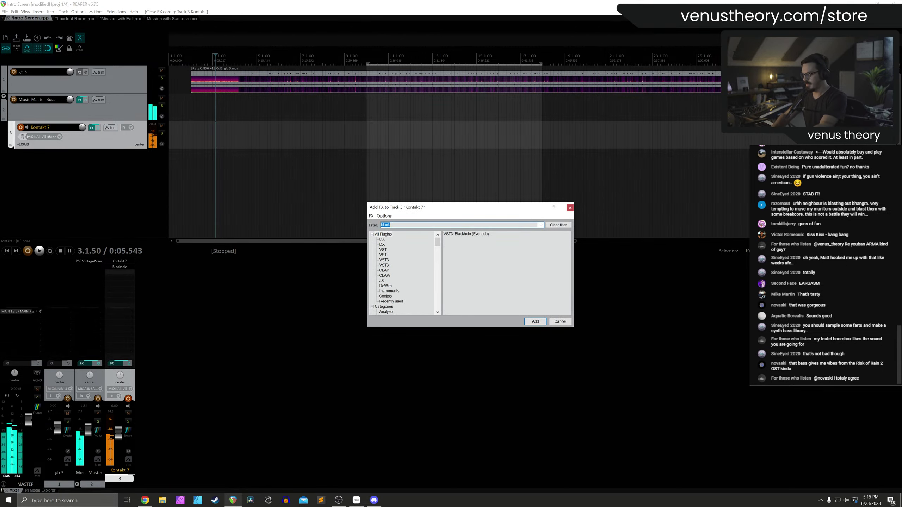
pyautogui.doubleClick(472, 235)
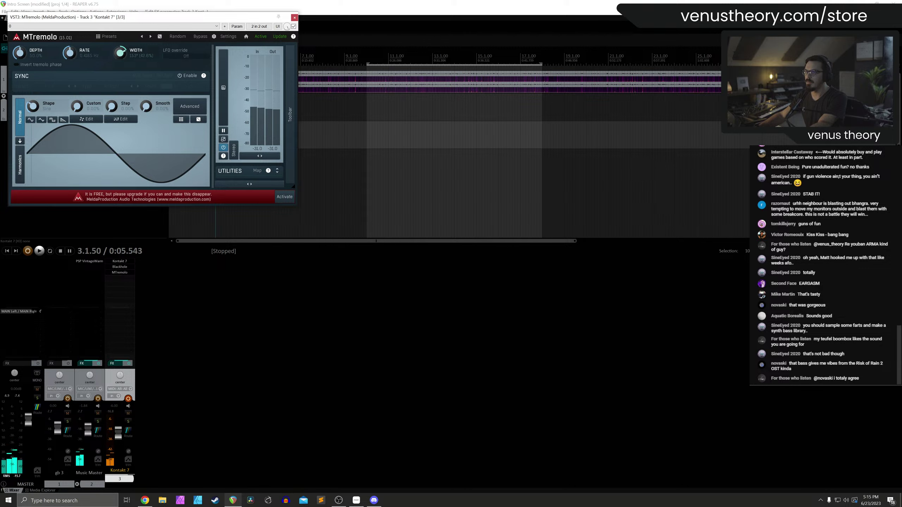
pyautogui.click(295, 18)
# Reopen the video window and play from 1.3.00 to audition the Kontakt 7 patch against the footage, then stop playback
pyautogui.click(180, 62)
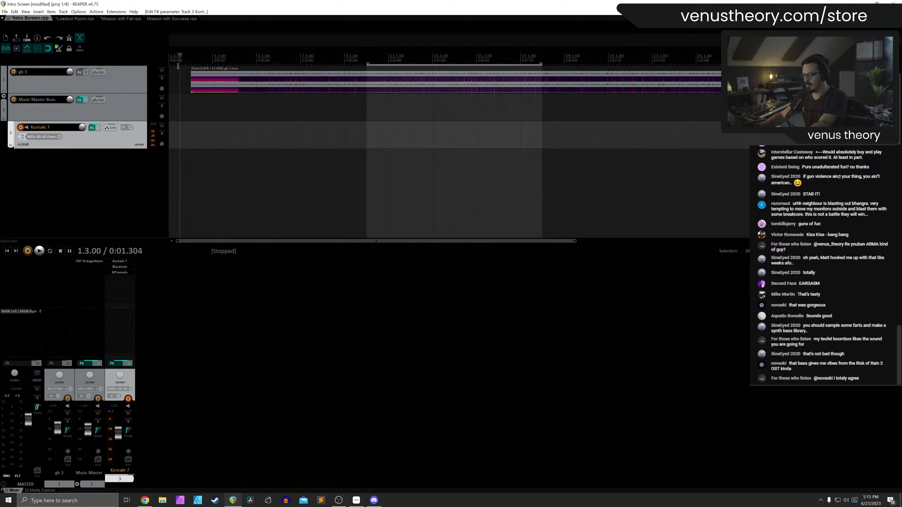
pyautogui.hotkey('ctrl', 'shift', 'v')
pyautogui.moveTo(337, 184); pyautogui.dragTo(347, 193)
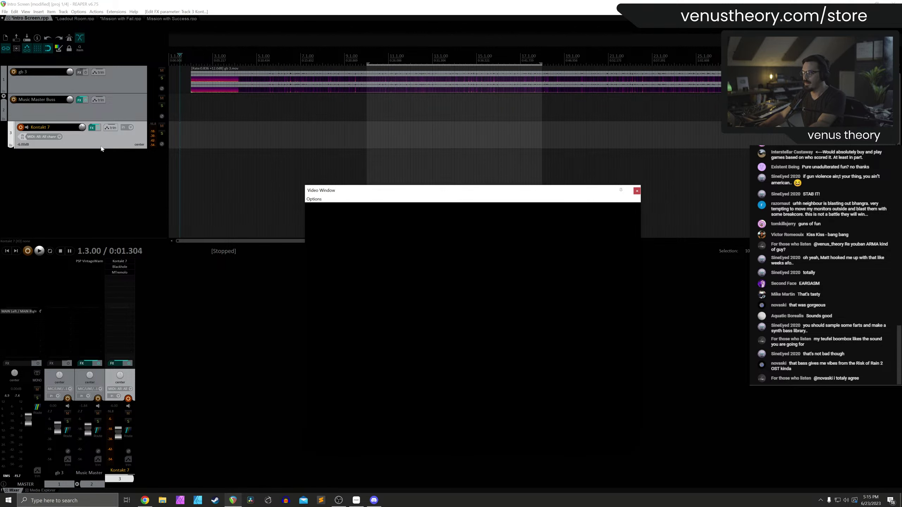
pyautogui.press('space')
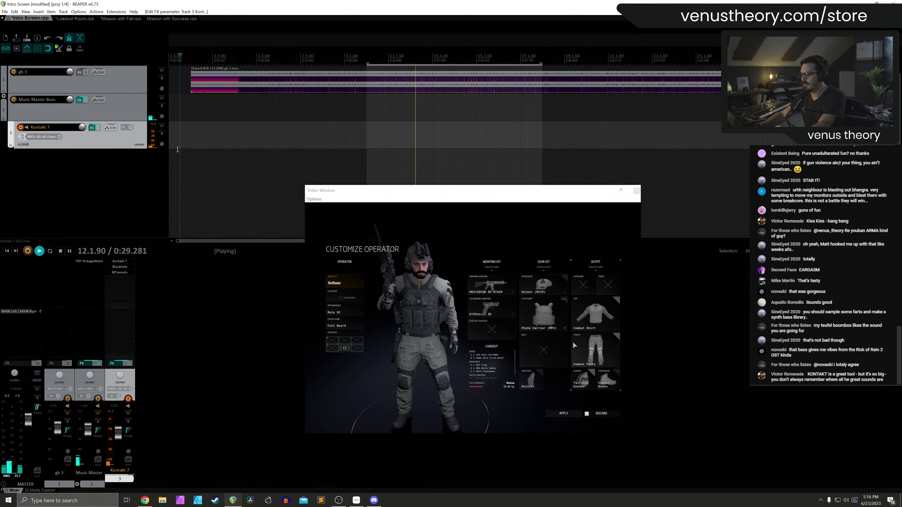
pyautogui.press('space')
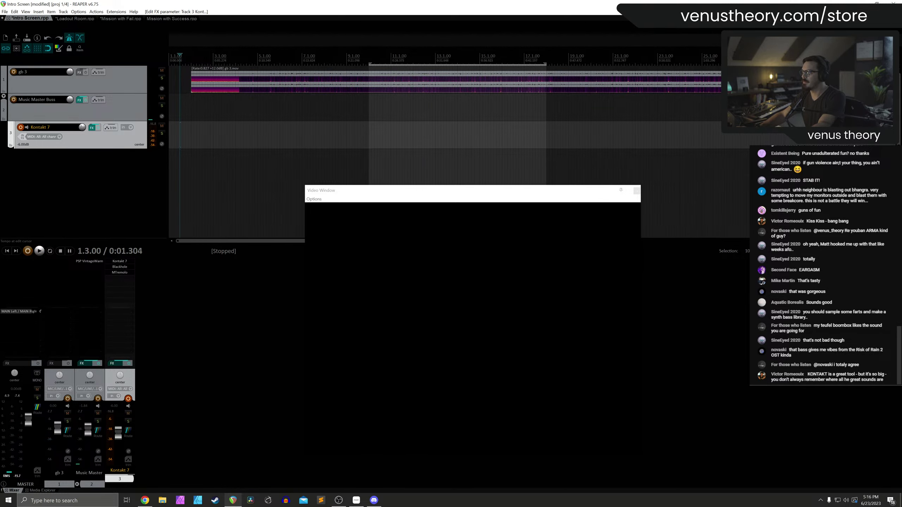
# Set the playback rate of the gb 3.mov item to 1 and close its properties
pyautogui.click(565, 90)
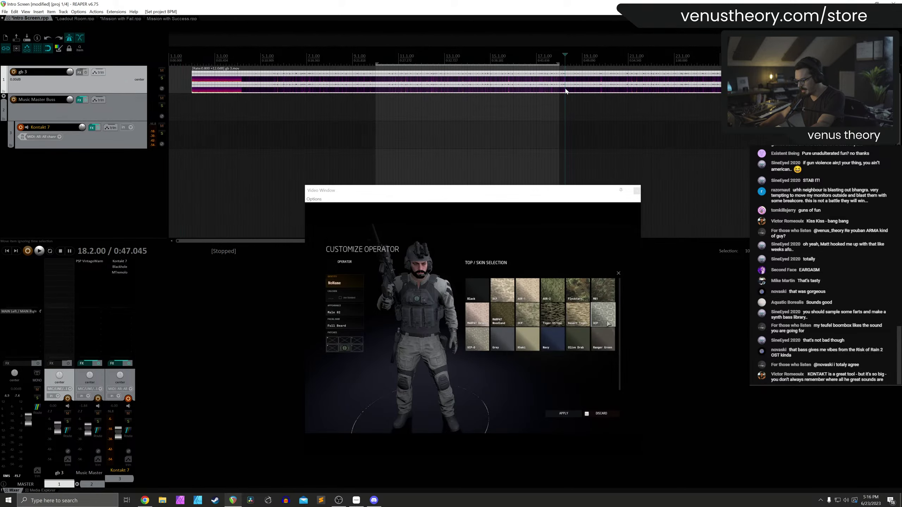
pyautogui.doubleClick(566, 91)
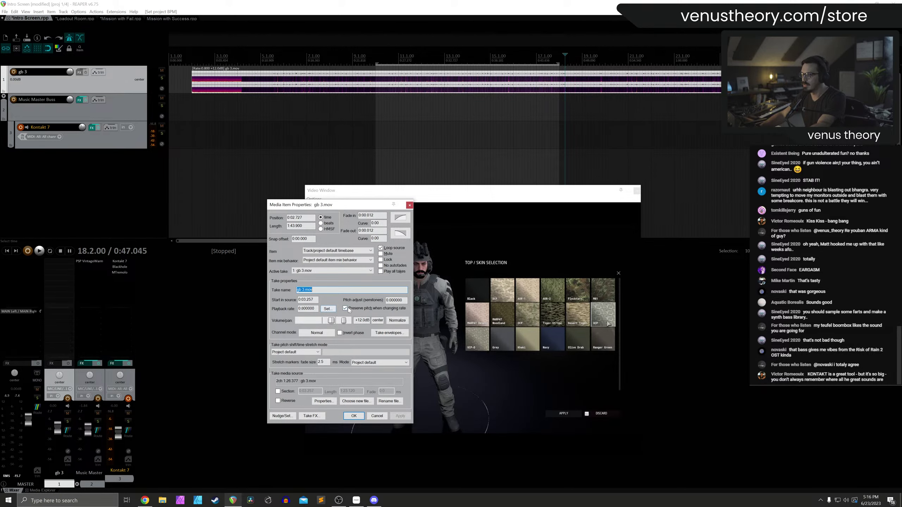
pyautogui.click(327, 309)
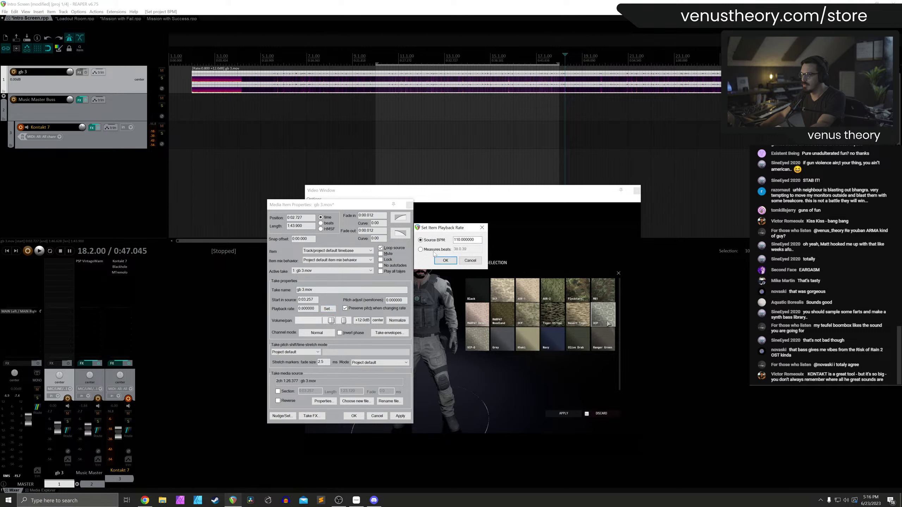
pyautogui.click(469, 261)
pyautogui.doubleClick(308, 308)
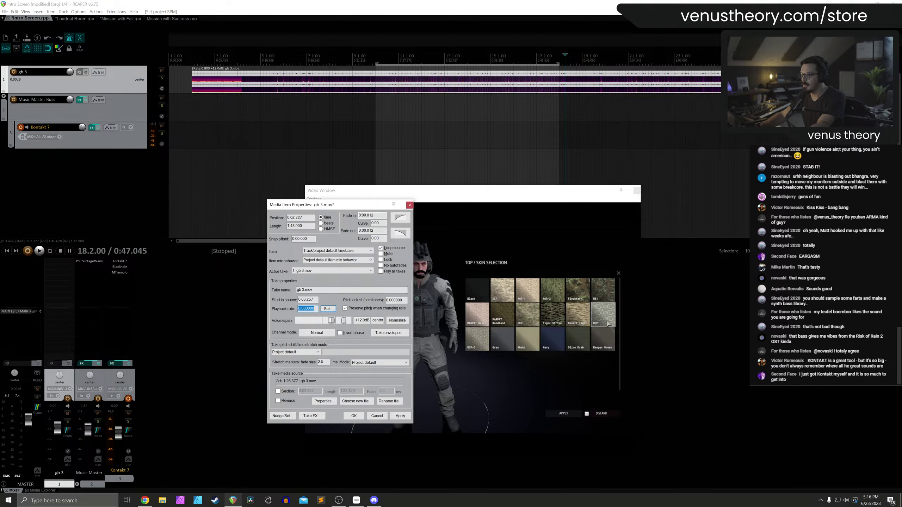
pyautogui.write('1')
pyautogui.click(400, 416)
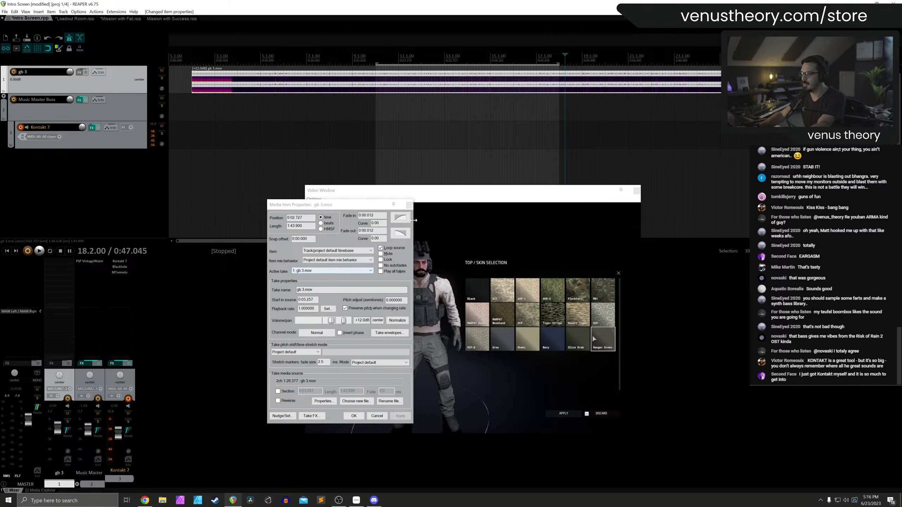
pyautogui.click(461, 205)
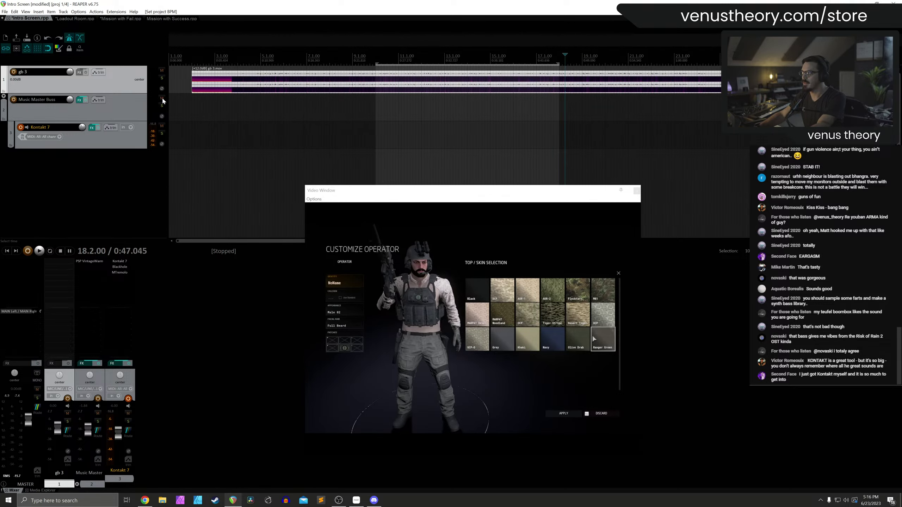
# Turn off pitch preservation on rate changes for the gb 3.mov item, keeping its stretch mode at Project default
pyautogui.click(184, 57)
pyautogui.doubleClick(229, 86)
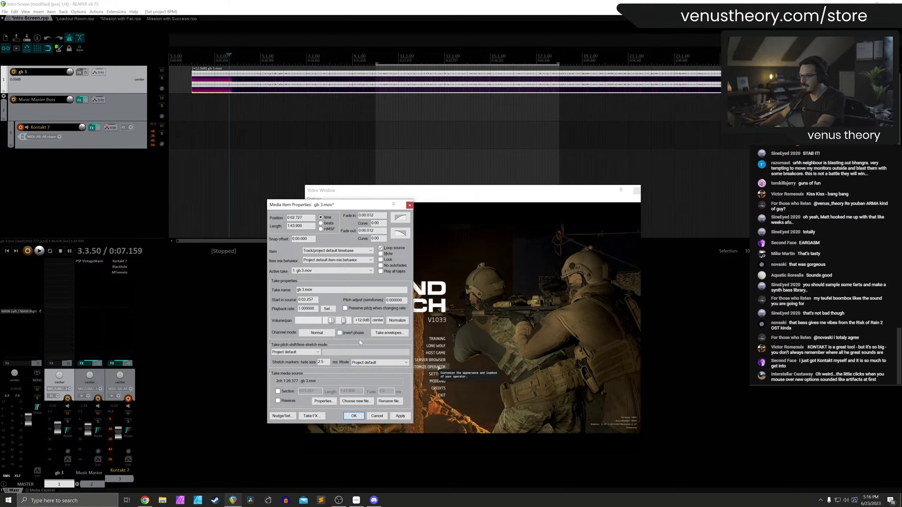
pyautogui.click(312, 352)
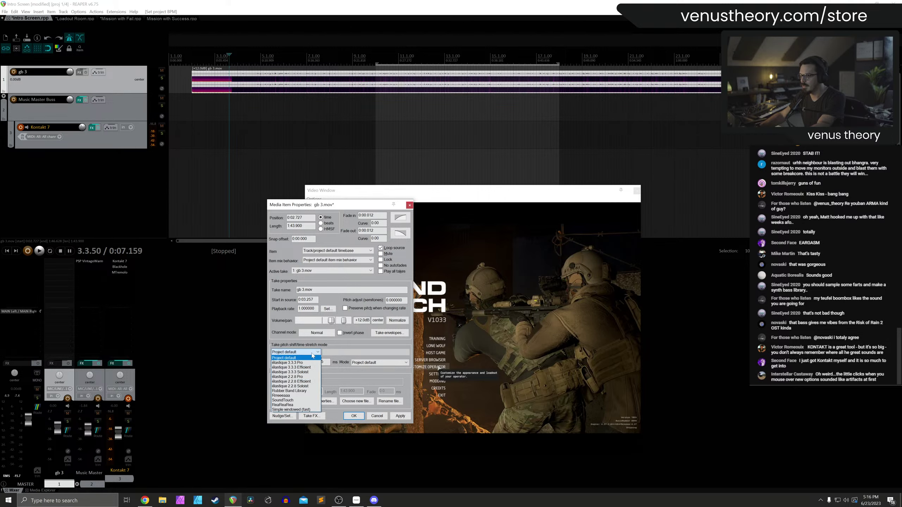
pyautogui.click(313, 356)
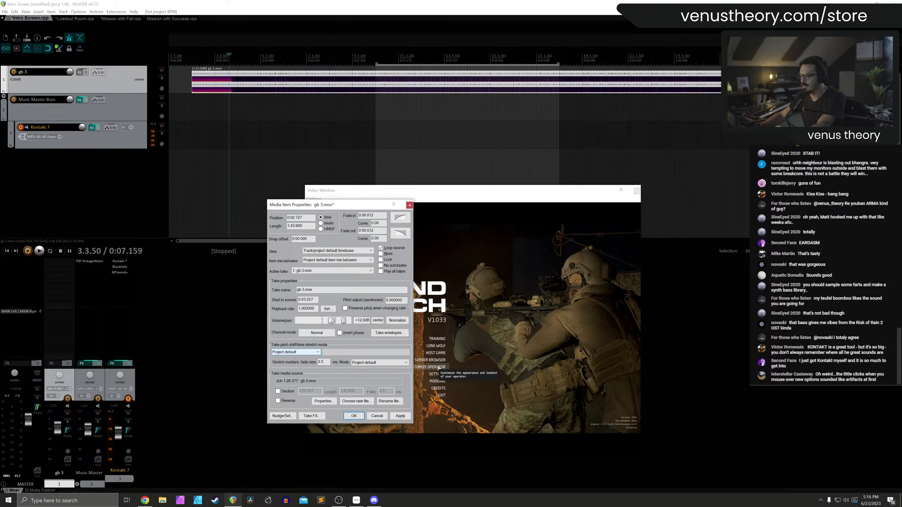
pyautogui.click(365, 417)
# Play the video from 3.3.50 to check the item, select the Kontakt 7 track, and stop playback
pyautogui.press('space')
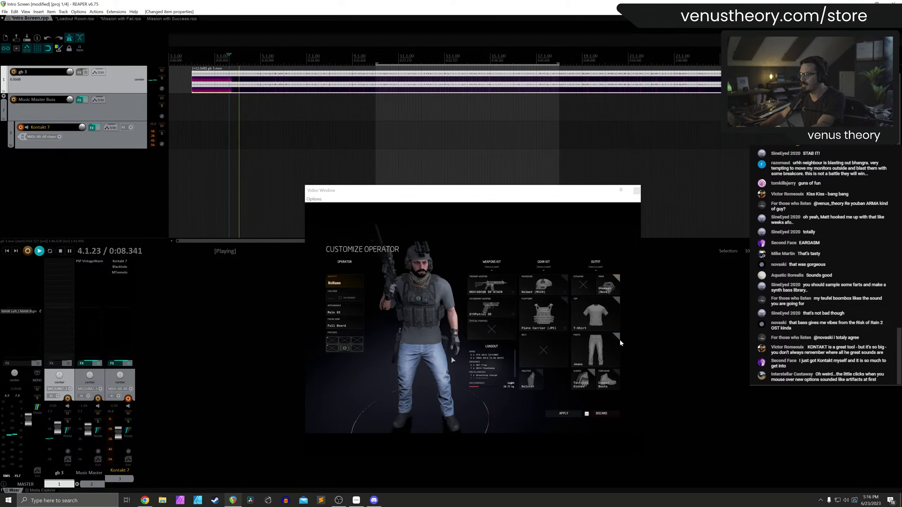
pyautogui.click(114, 146)
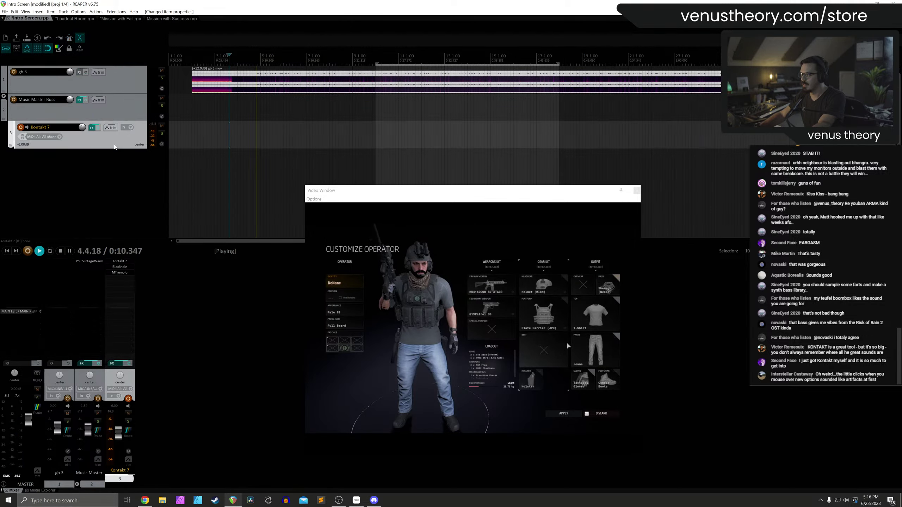
pyautogui.press('space')
pyautogui.hotkey('ctrl', 't')
pyautogui.hotkey('ctrl', 'z')
pyautogui.hotkey('ctrl', 'shift', 't')
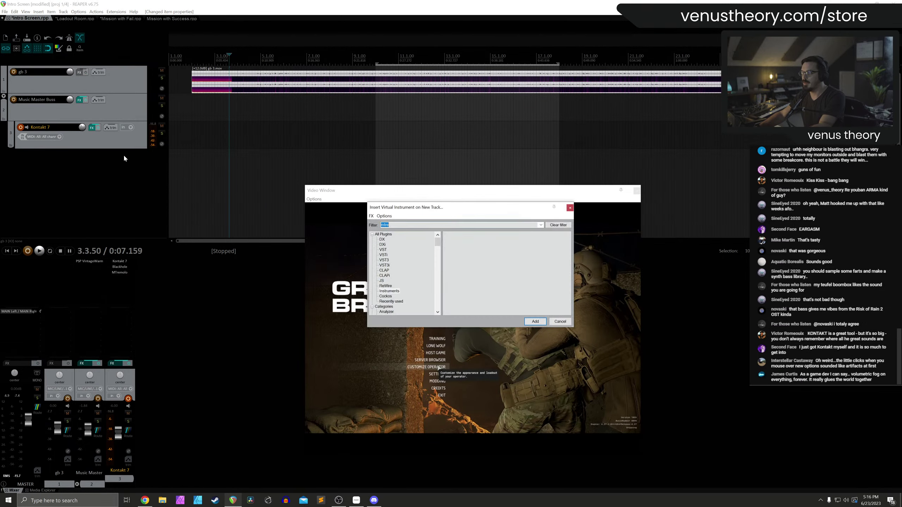
pyautogui.press('Escape')
# Insert a second Kontakt 7 instrument on a new track below the first one, declining the additional output routing tracks
pyautogui.click(248, 138)
pyautogui.hotkey('ctrl', 'shift', 't')
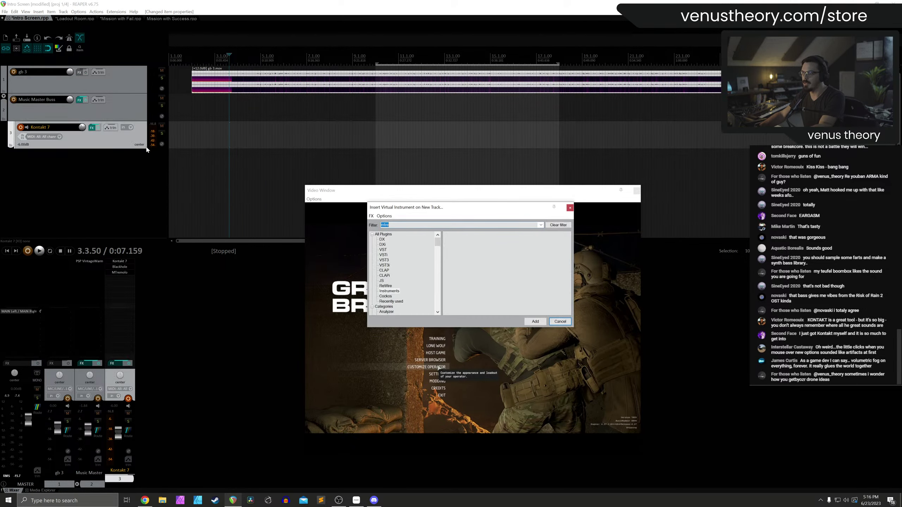
pyautogui.write('kont')
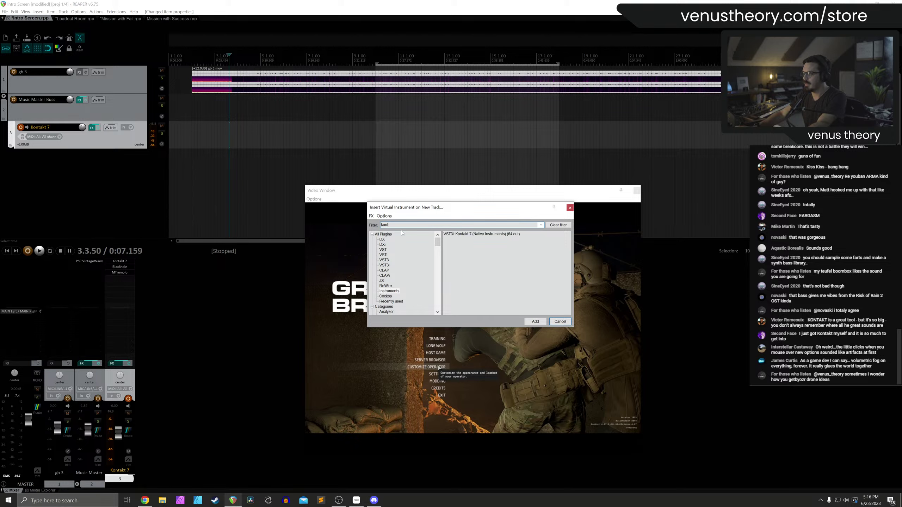
pyautogui.click(455, 234)
pyautogui.doubleClick(455, 234)
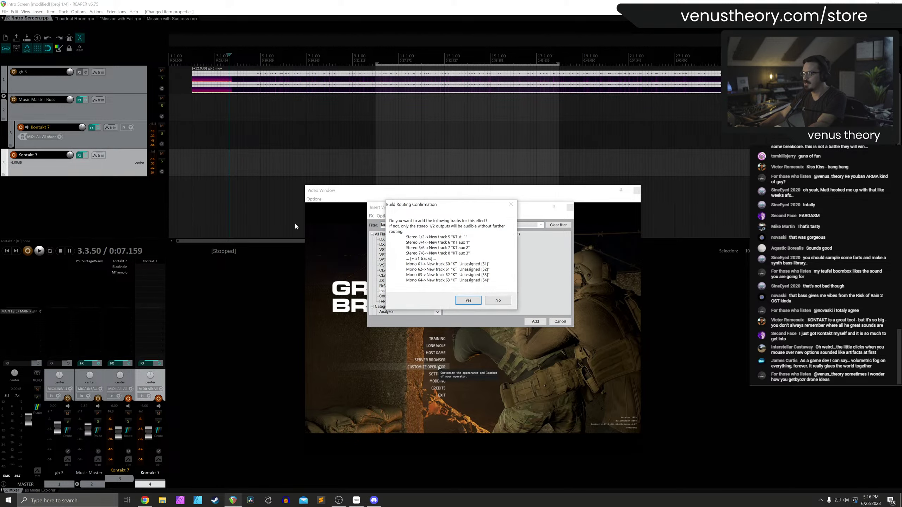
pyautogui.click(498, 300)
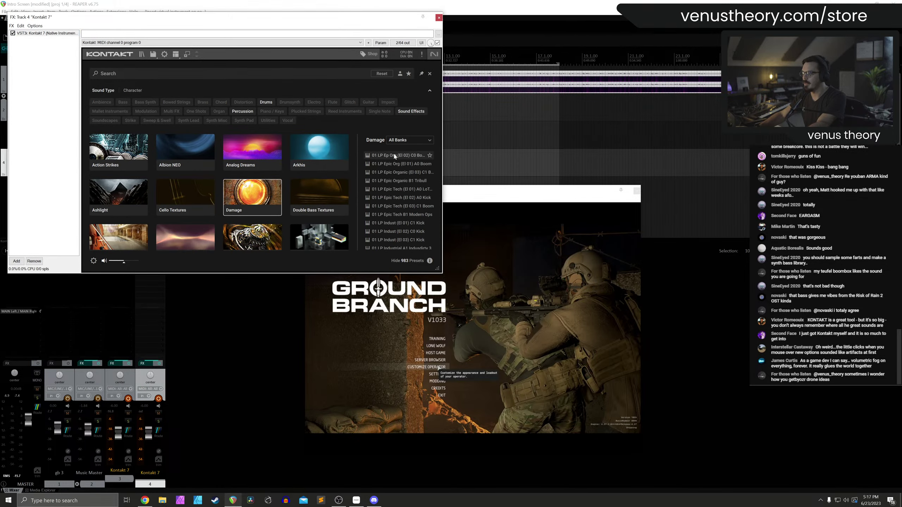
# Browse the Damage library's Main Percussion and One Shot / Kits banks for a suitable percussion preset
pyautogui.click(409, 140)
pyautogui.click(411, 168)
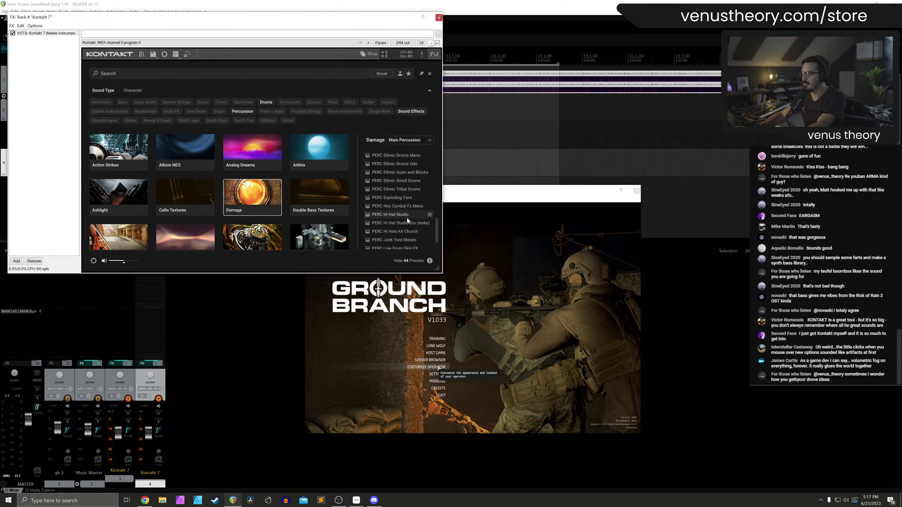
pyautogui.scroll(-3, 408, 220)
pyautogui.click(407, 143)
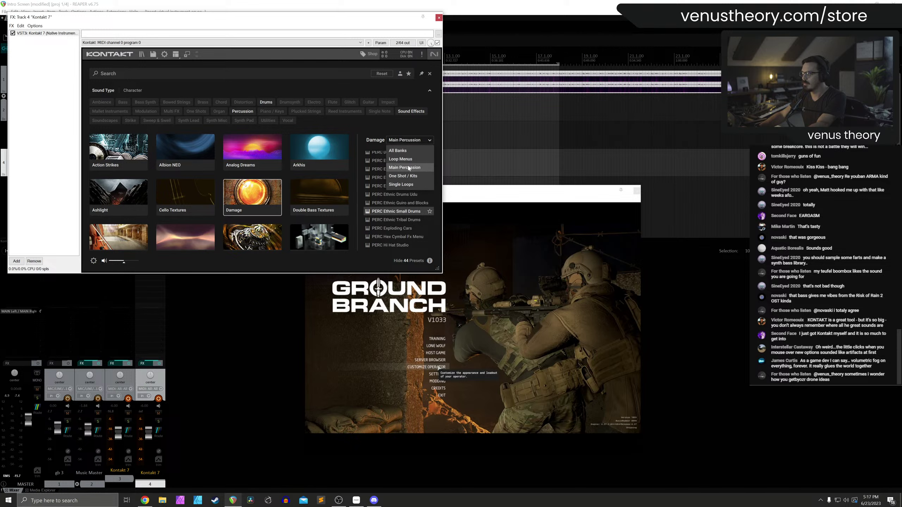
pyautogui.click(404, 175)
pyautogui.scroll(-2, 400, 208)
pyautogui.click(401, 205)
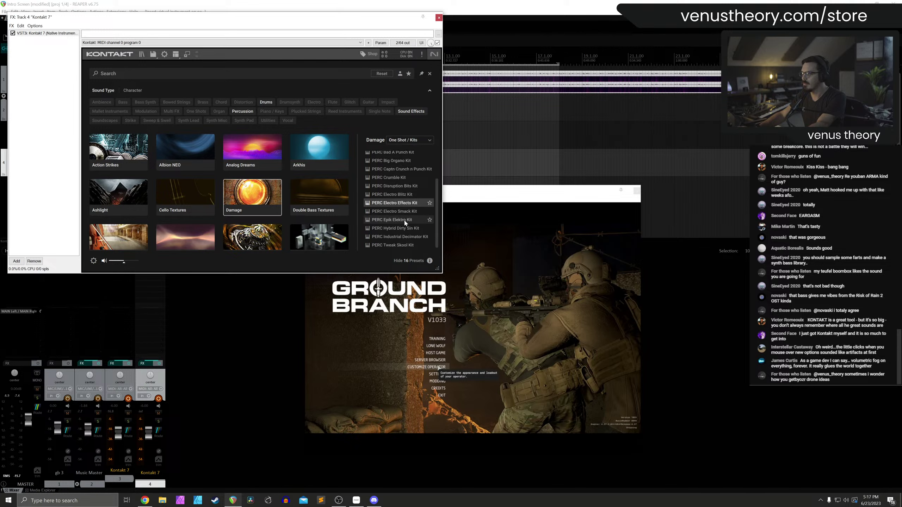
pyautogui.scroll(3, 402, 206)
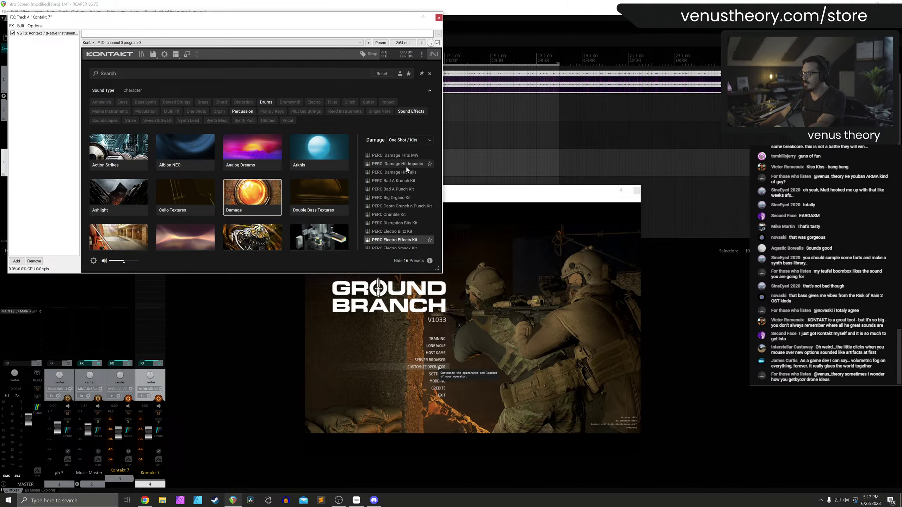
pyautogui.scroll(-3, 414, 202)
# Load the PERC Metal Menu 2 small preset from the Damage library's Main Percussion bank
pyautogui.click(411, 142)
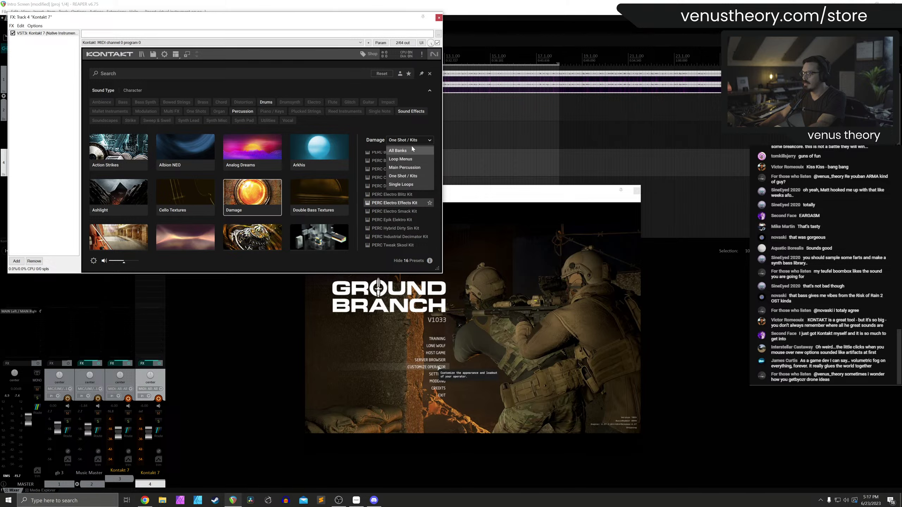
pyautogui.click(409, 168)
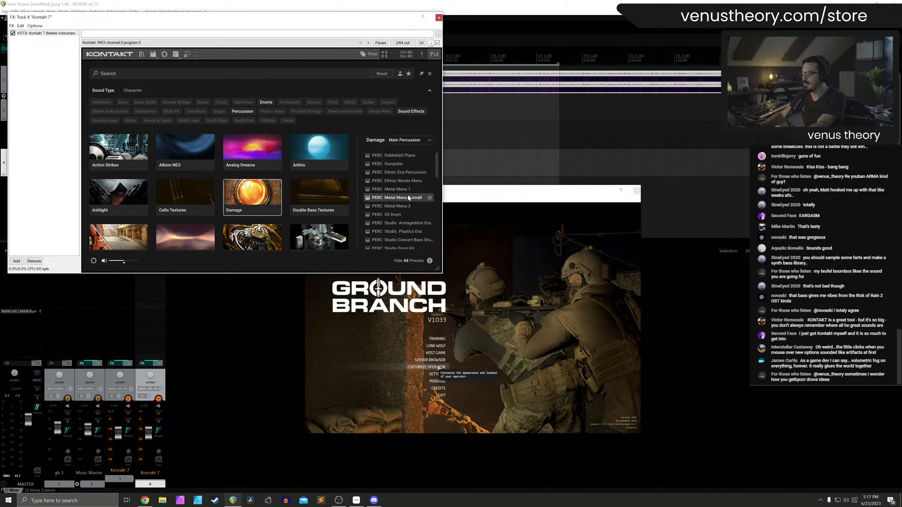
pyautogui.doubleClick(412, 198)
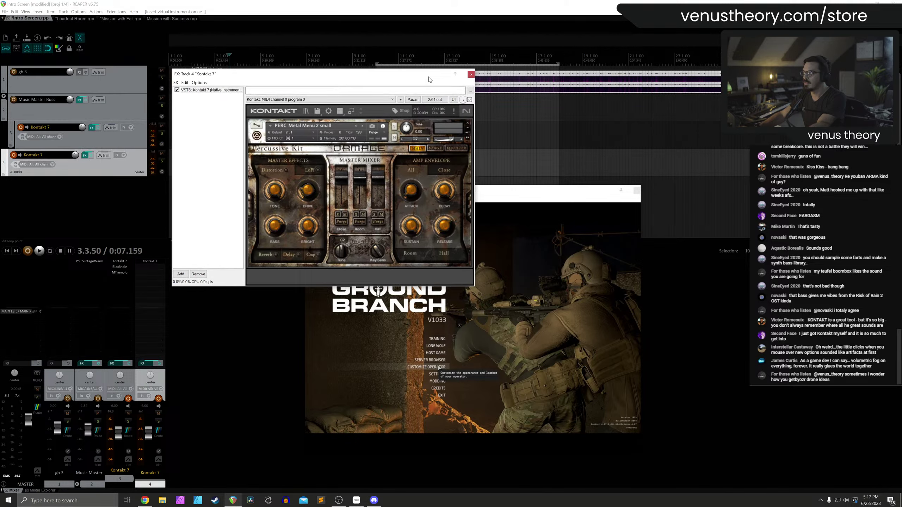
# Nest the new Kontakt 7 track in the Music Master Buss folder with the first Kontakt 7 track disarmed, and close the instrument window
pyautogui.click(41, 141)
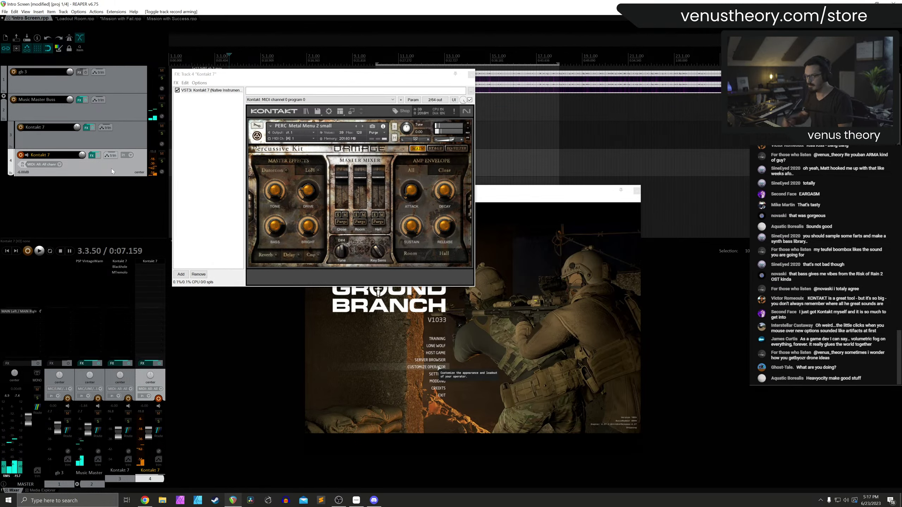
pyautogui.press('Escape')
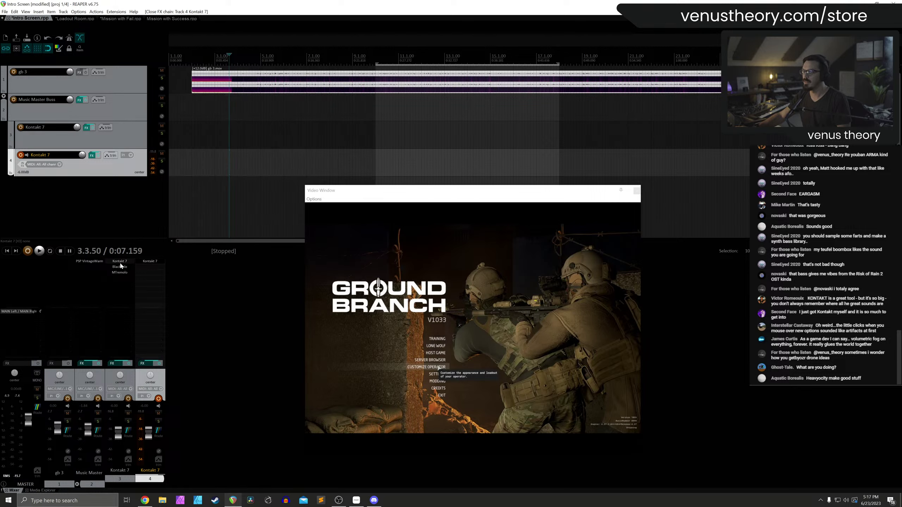
# Add the Eventide UltraReverb effect after the instrument on the second Kontakt 7 track
pyautogui.doubleClick(145, 263)
pyautogui.write('ulra')
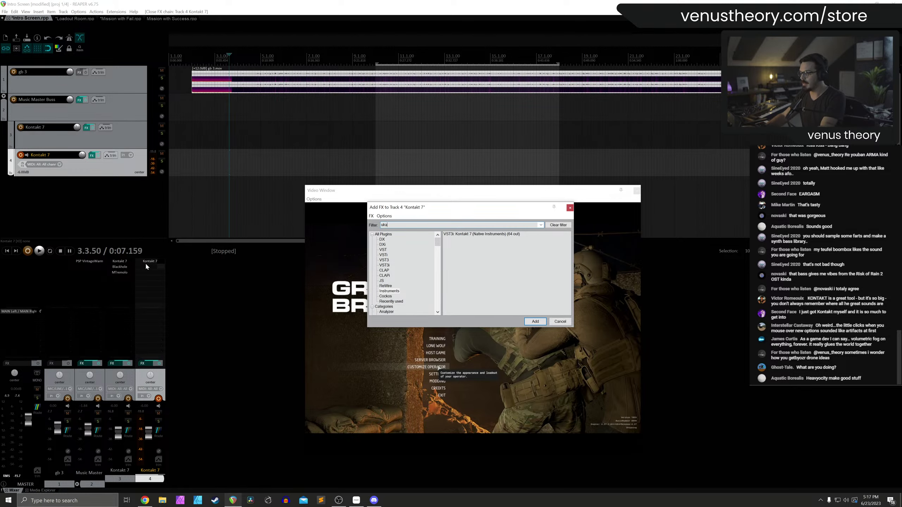
pyautogui.press('BackSpace')
pyautogui.press('BackSpace')
pyautogui.write('ta')
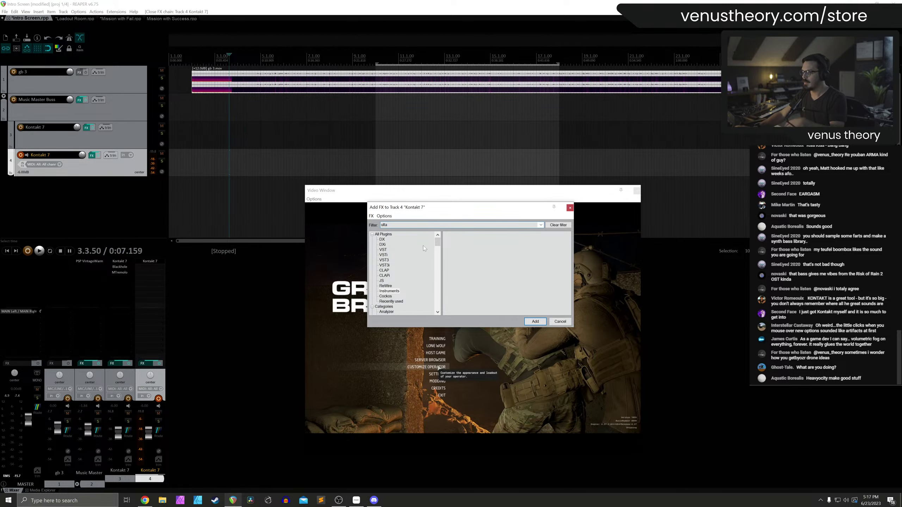
pyautogui.press('BackSpace')
pyautogui.press('BackSpace')
pyautogui.write('t')
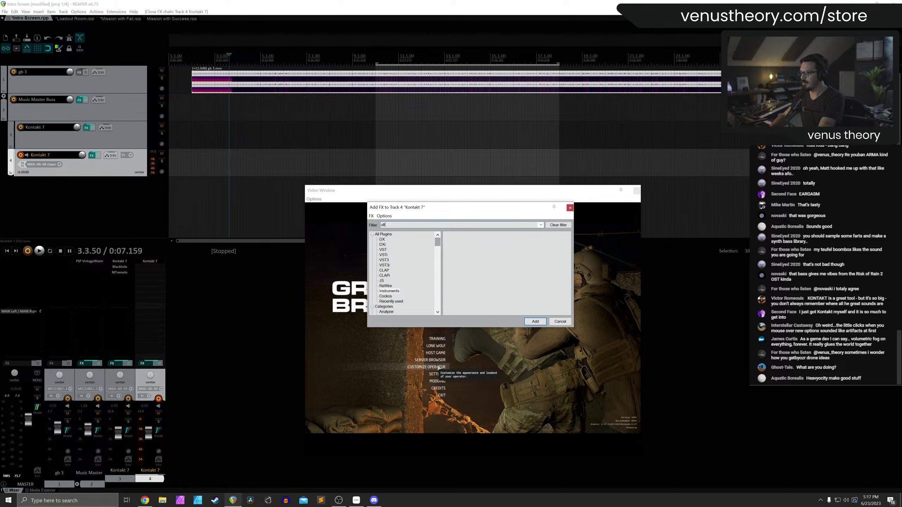
pyautogui.write('ra')
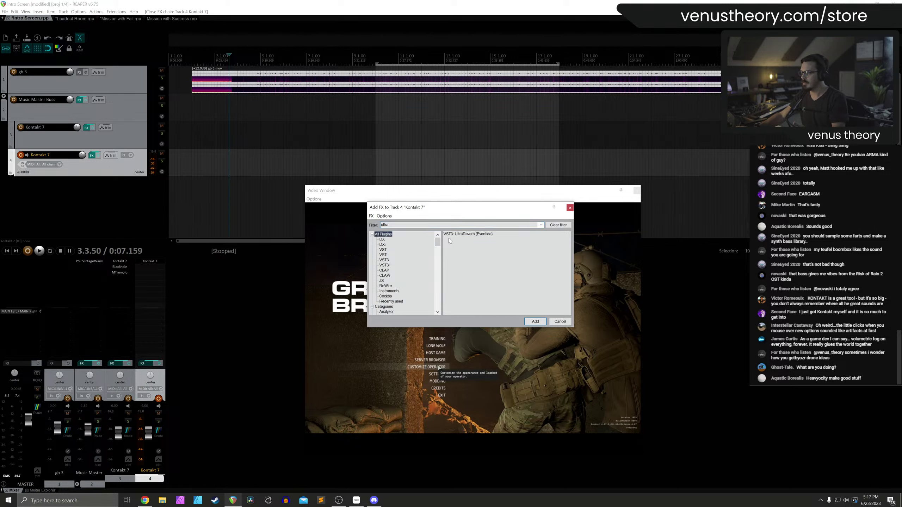
pyautogui.press('Return')
# Try the Medium Chamber preset in UltraReverb
pyautogui.click(60, 36)
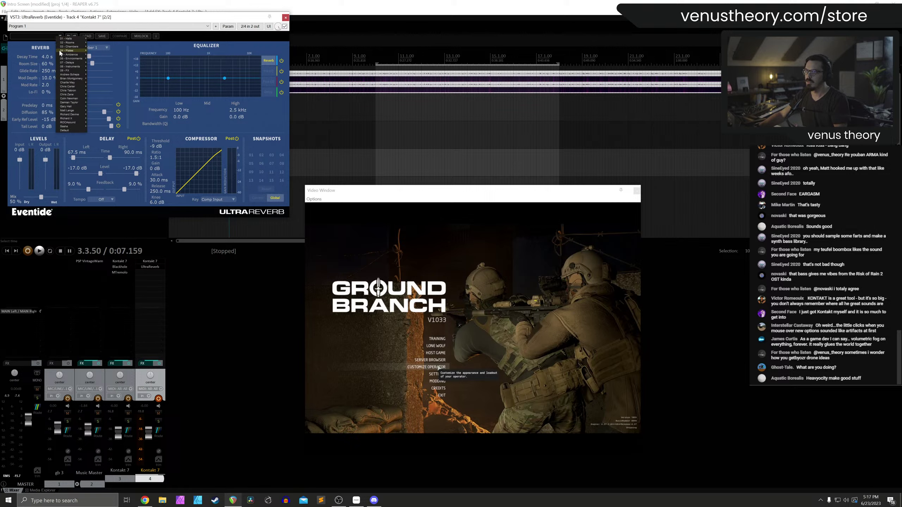
pyautogui.moveTo(77, 43)
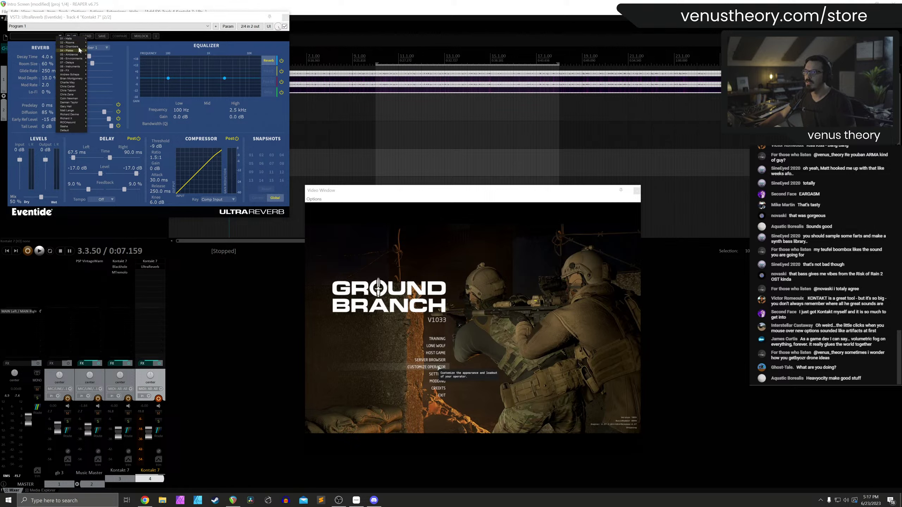
pyautogui.click(106, 51)
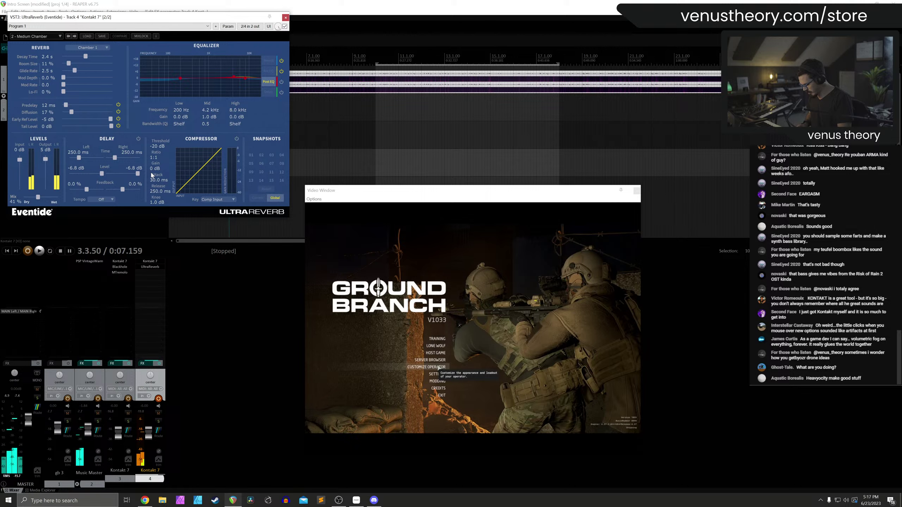
# Load the Large Chamber preset in UltraReverb and close the effect window
pyautogui.click(60, 37)
pyautogui.moveTo(79, 48)
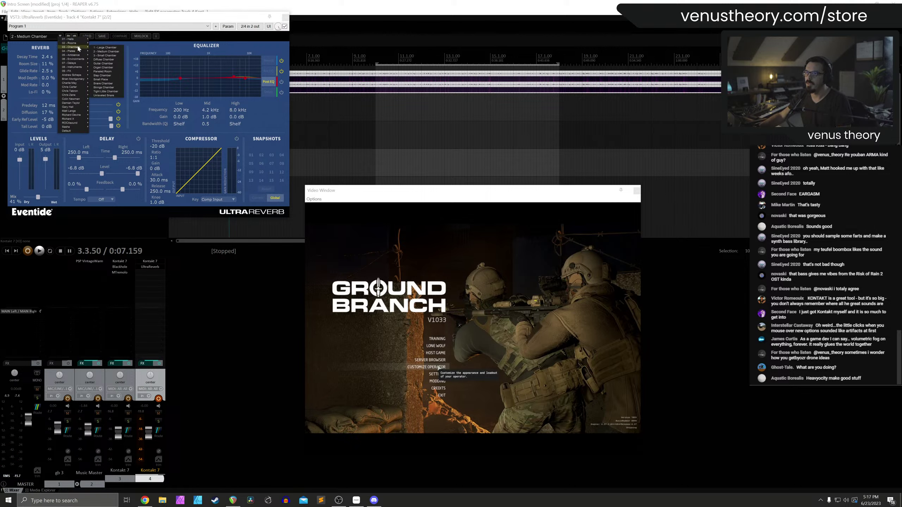
pyautogui.click(115, 47)
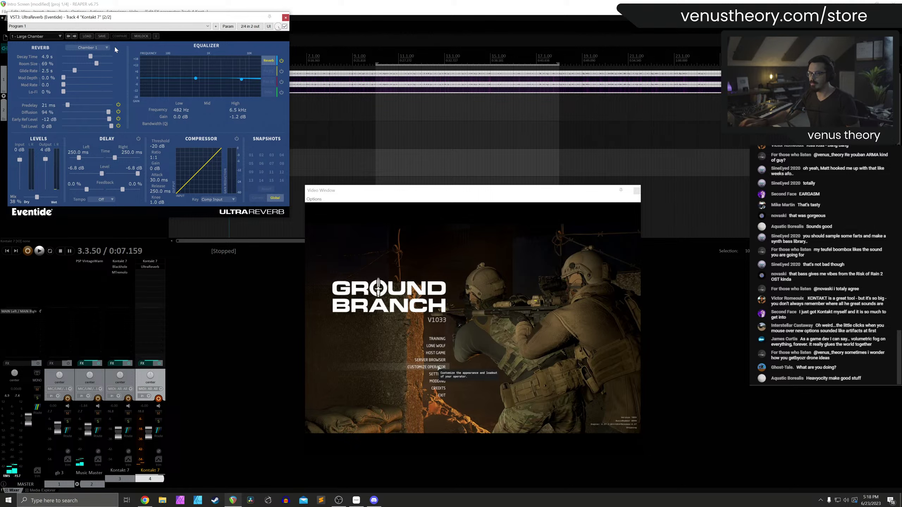
pyautogui.click(286, 18)
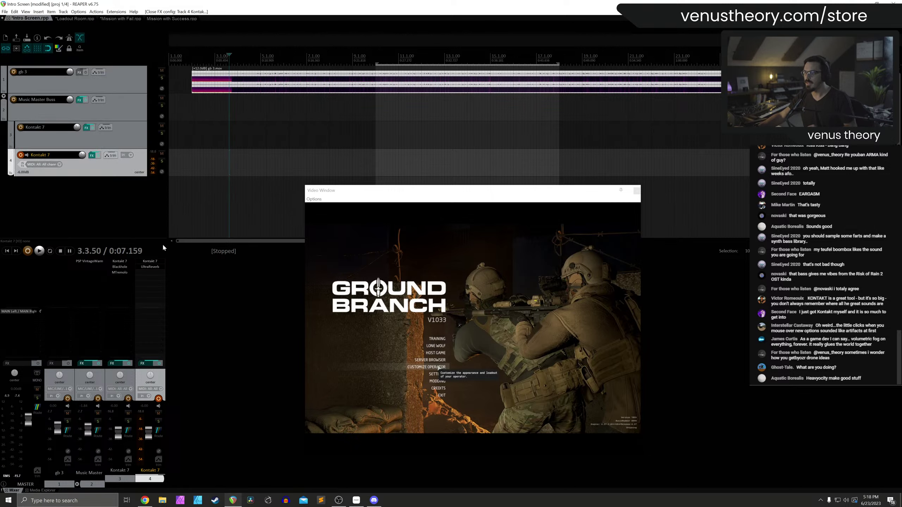
# Add Deelay after UltraReverb with ping-pong and the feedback filter enabled, a raised low cut, a lowered high cut and a changed spread
pyautogui.doubleClick(160, 276)
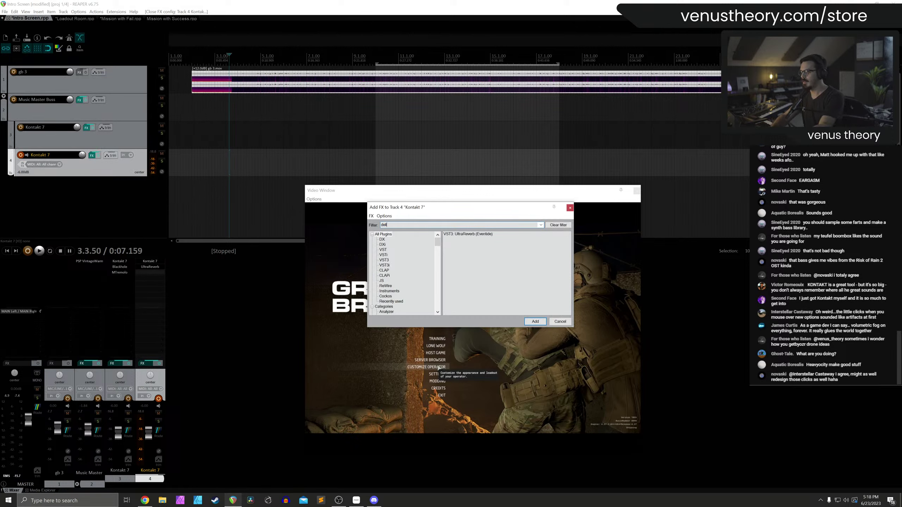
pyautogui.write('deel')
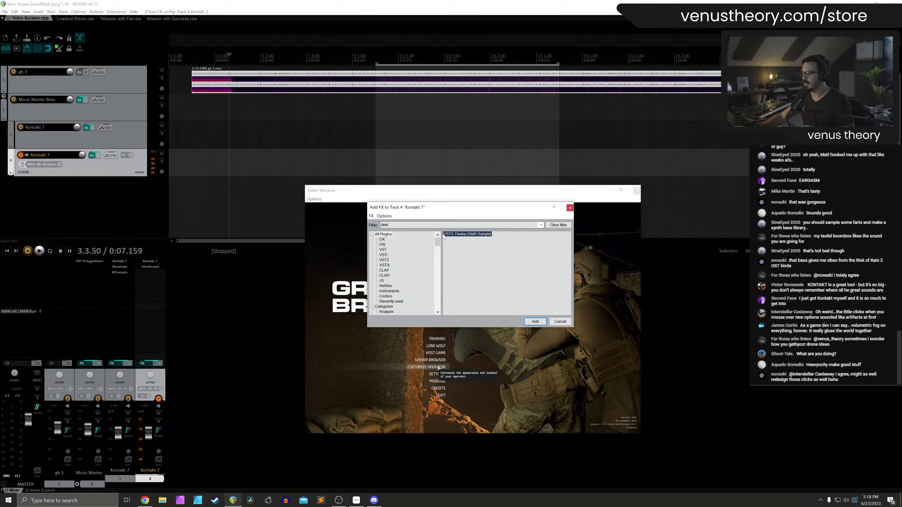
pyautogui.doubleClick(459, 235)
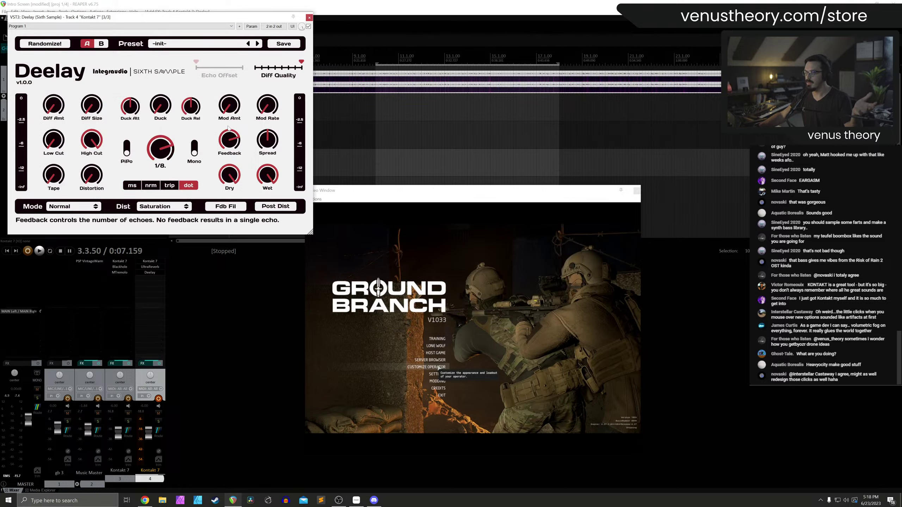
pyautogui.click(126, 147)
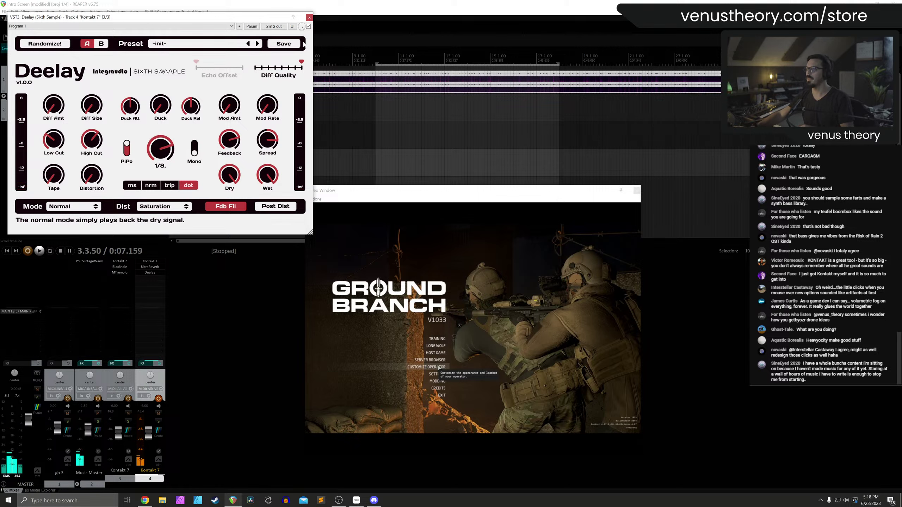
pyautogui.click(310, 18)
# Arm the first Kontakt 7 track and record a MIDI pad performance from the project start to about bar 20
pyautogui.click(39, 130)
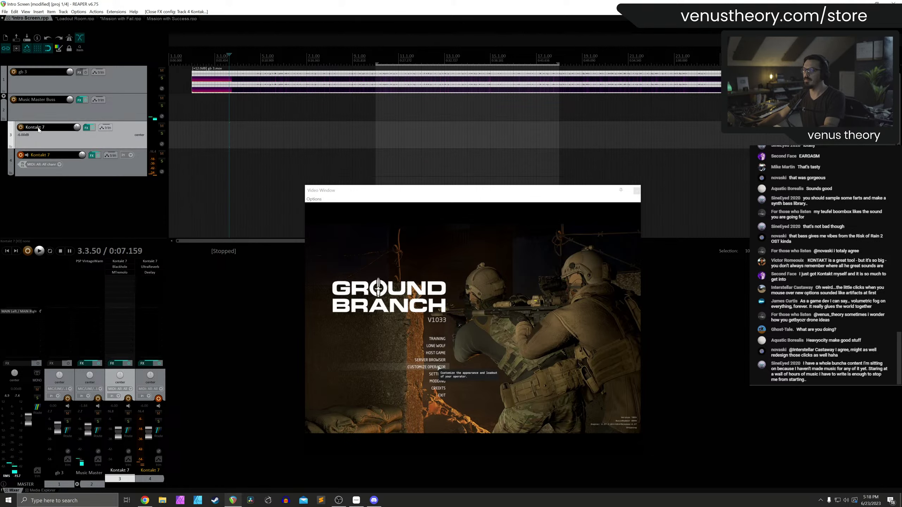
pyautogui.click(20, 128)
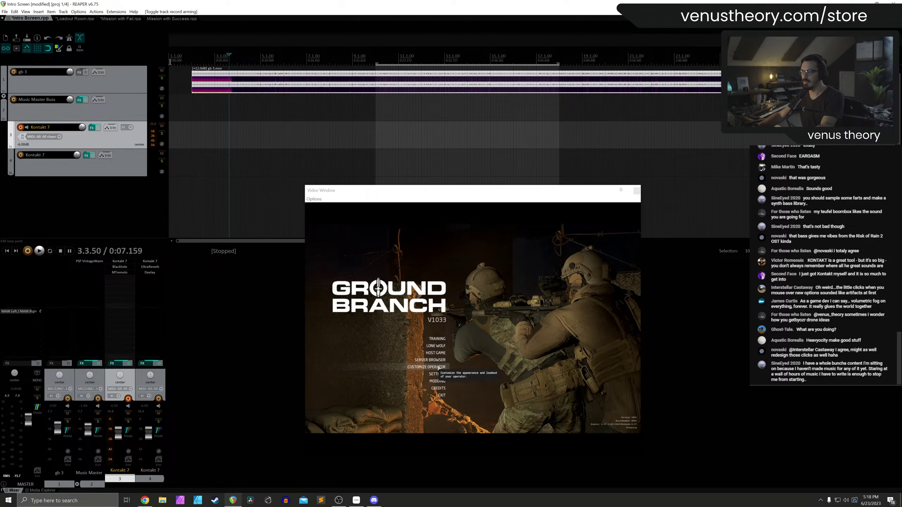
pyautogui.click(172, 60)
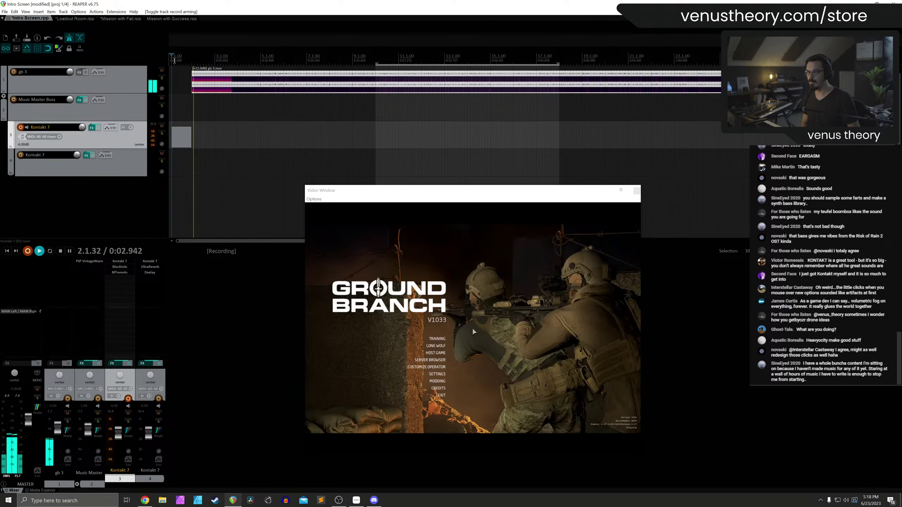
pyautogui.press('space')
pyautogui.hotkey('ctrl', 'z')
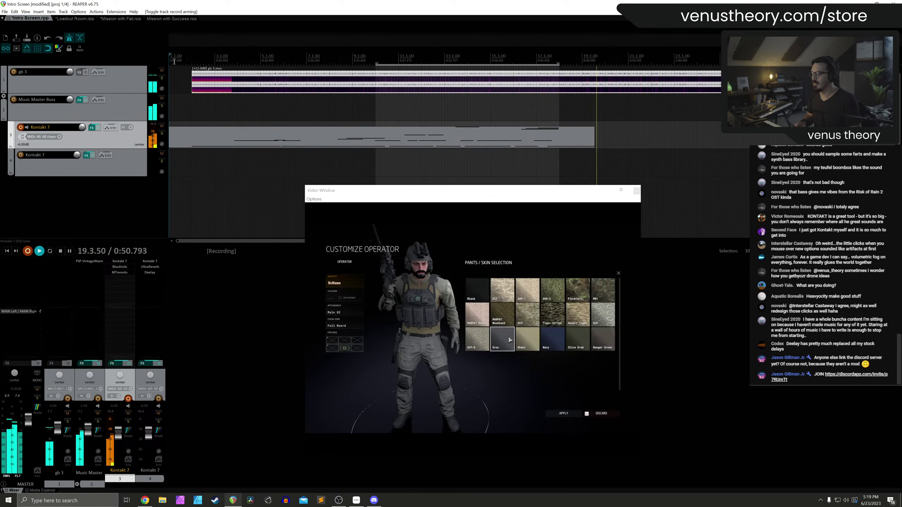
pyautogui.press('space')
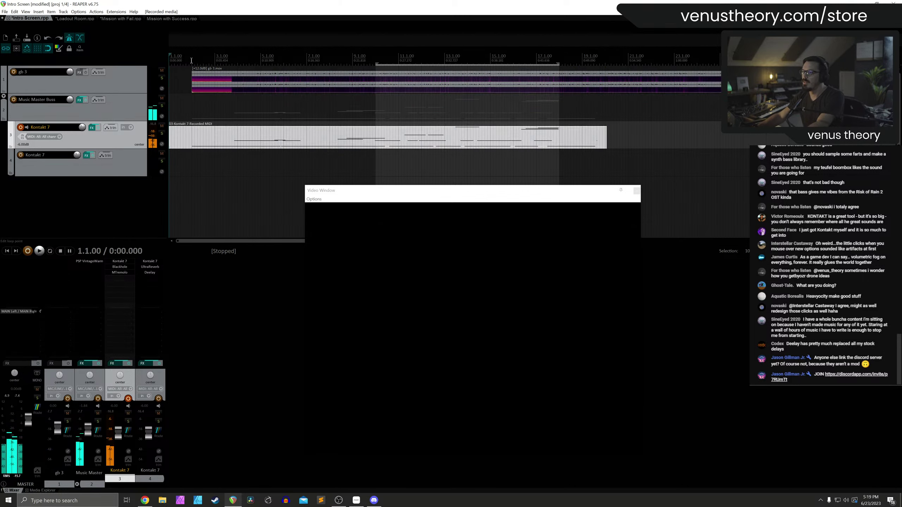
# Set the time selection from bar 2 to bar 18 and trim the recorded Kontakt 7 MIDI item to that range
pyautogui.moveTo(191, 61); pyautogui.dragTo(553, 65)
pyautogui.moveTo(194, 60); pyautogui.dragTo(559, 65)
pyautogui.click(572, 141)
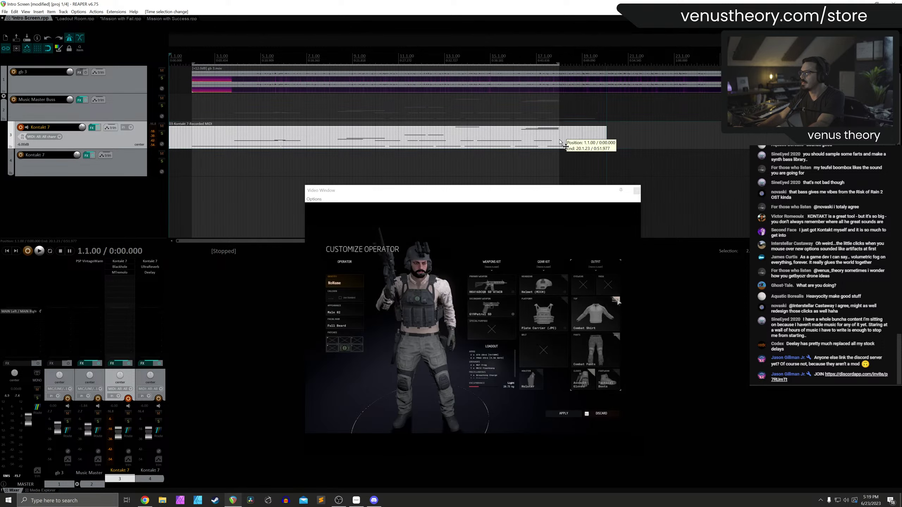
pyautogui.press('s')
pyautogui.press('Delete')
pyautogui.click(181, 139)
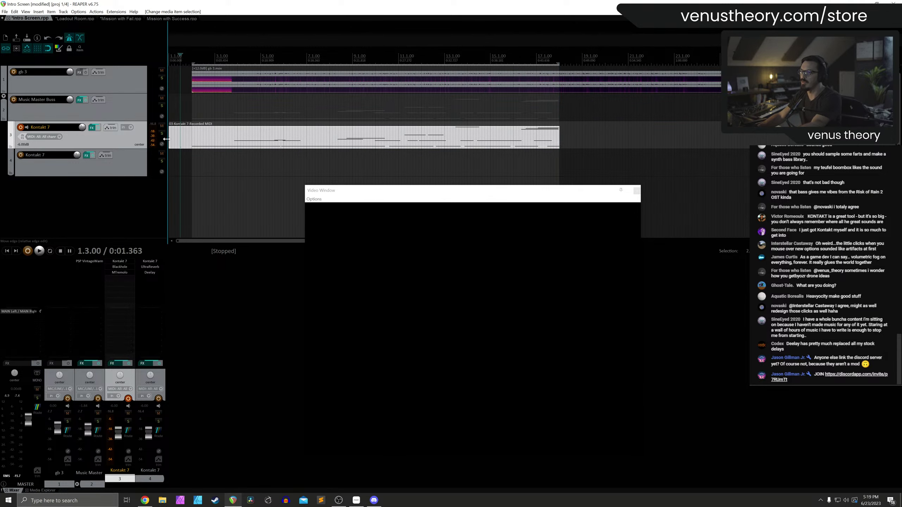
pyautogui.moveTo(169, 138); pyautogui.dragTo(192, 136)
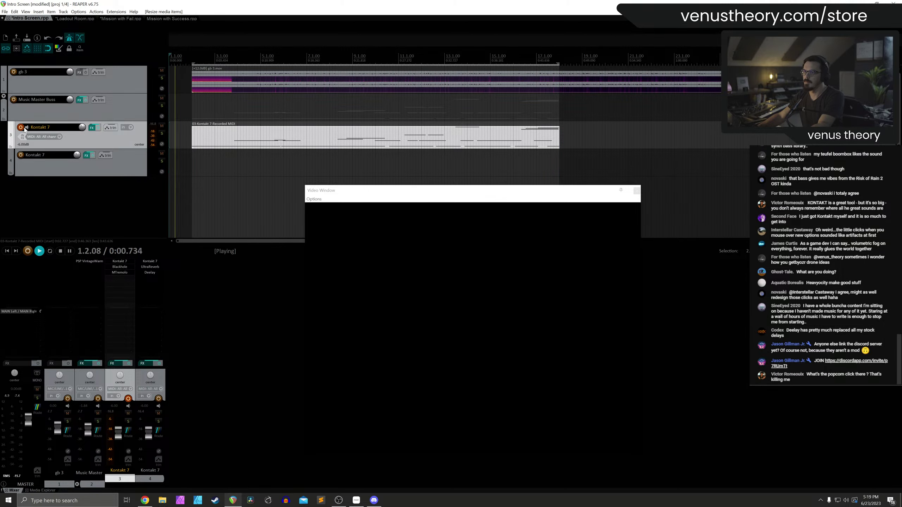
# Arm the percussion Kontakt 7 track during playback, stop, and duplicate that track below it
pyautogui.click(89, 168)
pyautogui.click(20, 155)
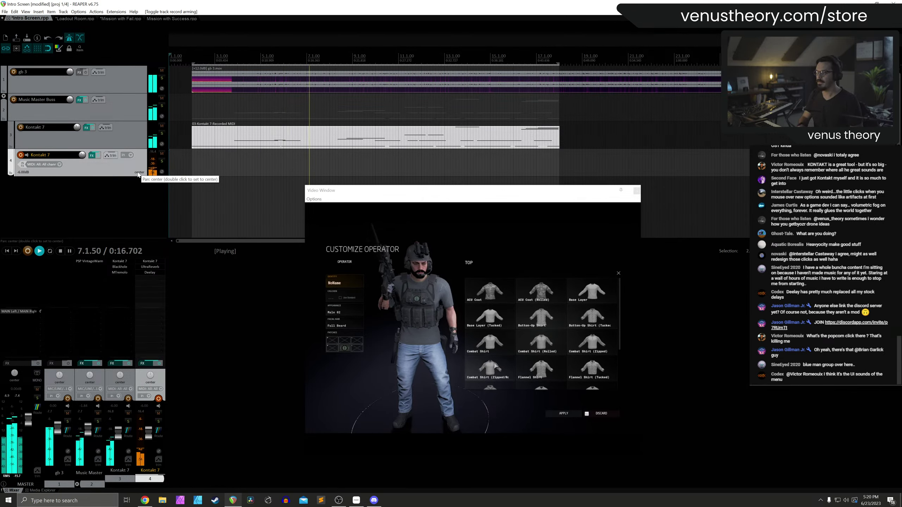
pyautogui.press('space')
pyautogui.hotkey('ctrl', 'v')
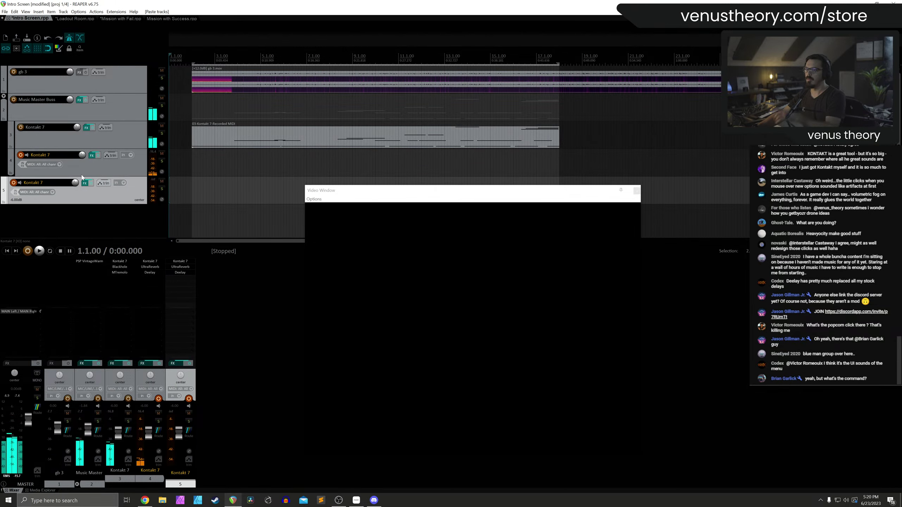
# Rename the original percussion Kontakt 7 track as Perc Delay
pyautogui.click(70, 170)
pyautogui.press('F2')
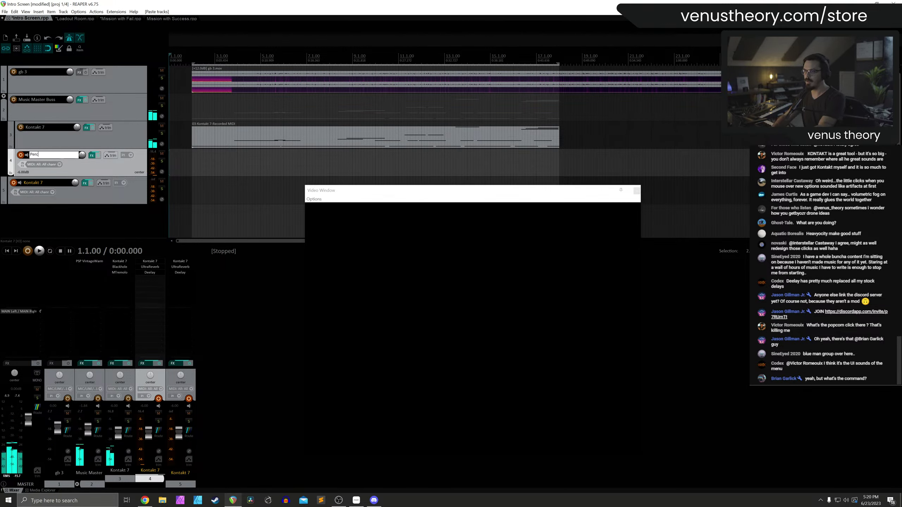
pyautogui.click(128, 198)
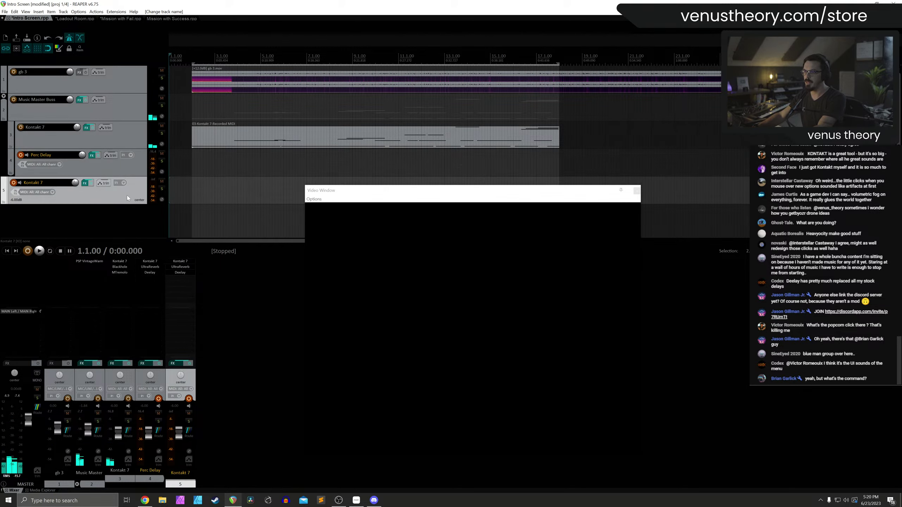
# Turn the duplicated Kontakt 7 track into Perc Accents inside the Music Master Buss folder, without its Deelay effect
pyautogui.moveTo(118, 175); pyautogui.dragTo(118, 175)
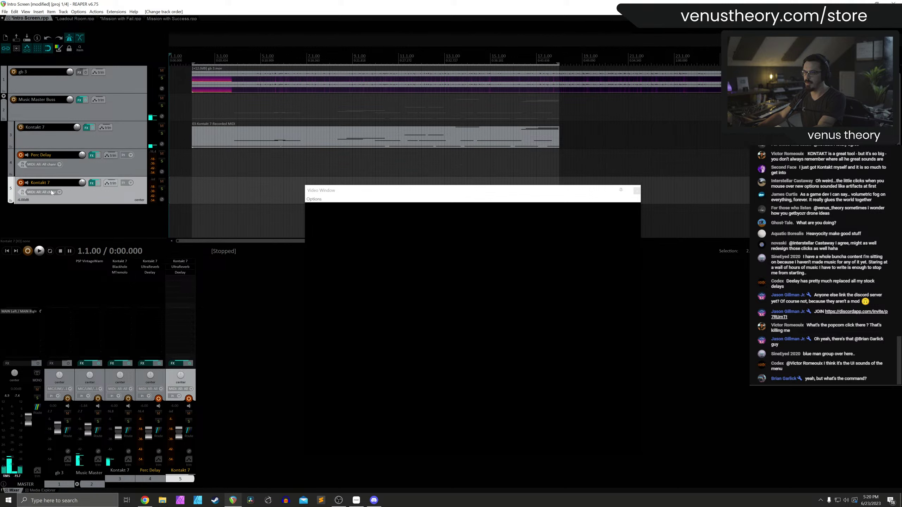
pyautogui.keyDown('alt'); pyautogui.click(182, 273); pyautogui.keyUp('alt')
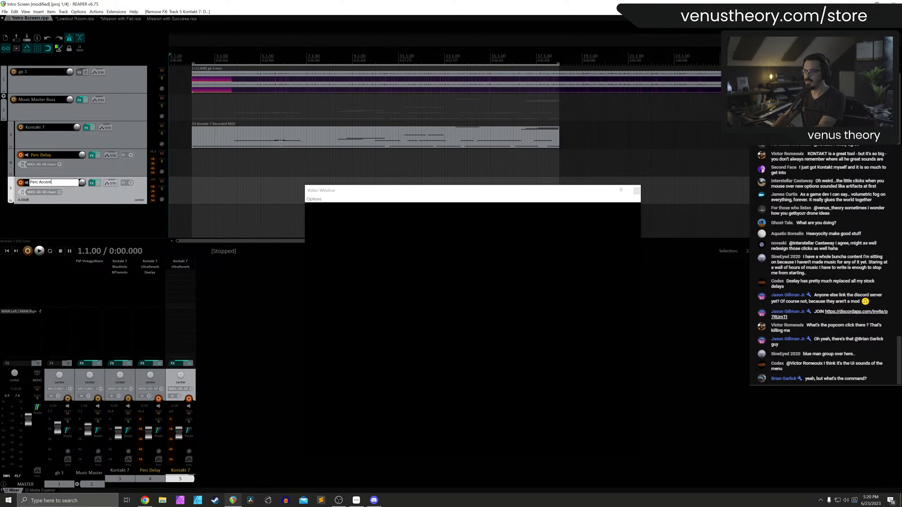
pyautogui.click(45, 173)
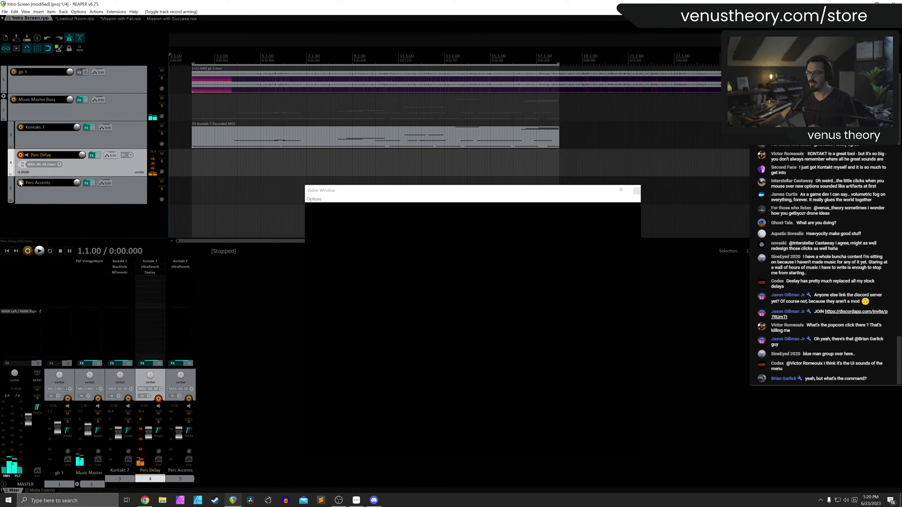
# Audition the Perc Accents and Perc Delay tracks in turn, and play the session from bar 1 with Perc Delay armed
pyautogui.click(20, 183)
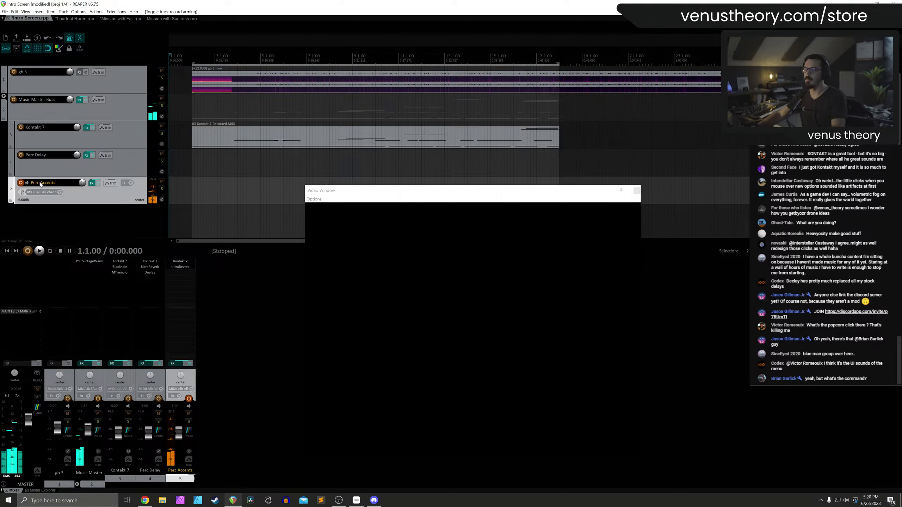
pyautogui.click(39, 156)
pyautogui.press('space')
pyautogui.click(186, 62)
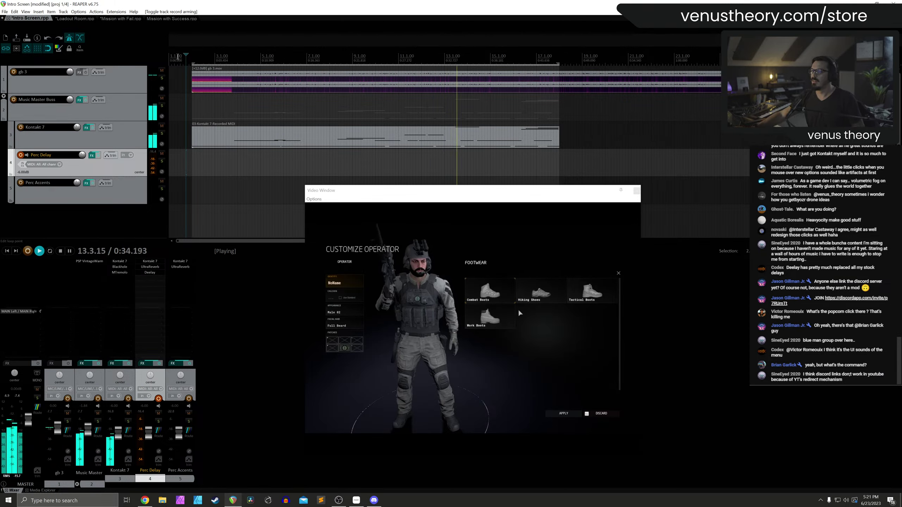
# Try to silence the gb 3 video by muting its track and its media item during playback
pyautogui.click(162, 70)
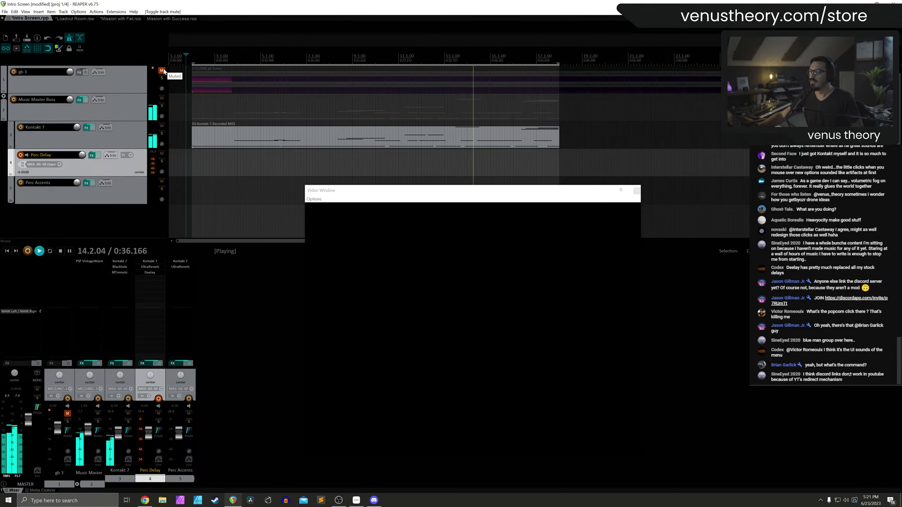
pyautogui.click(222, 77)
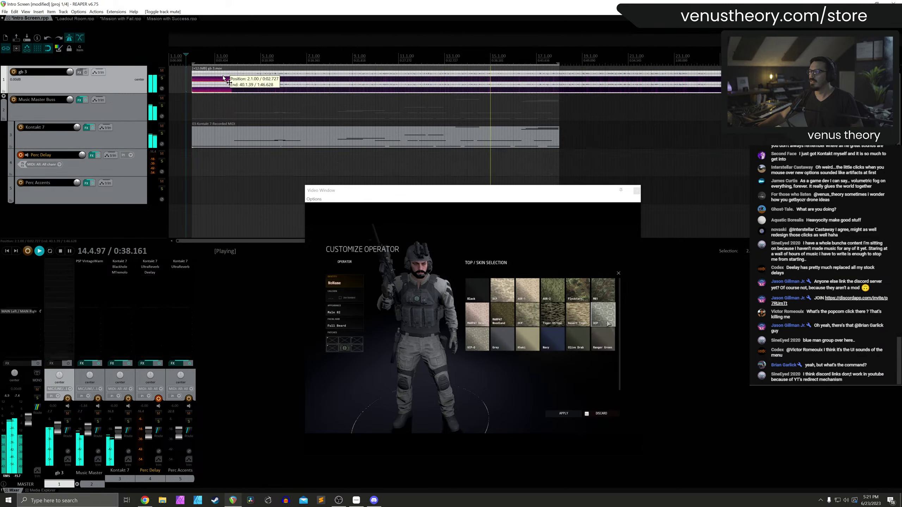
pyautogui.rightClick(223, 75)
pyautogui.click(433, 80)
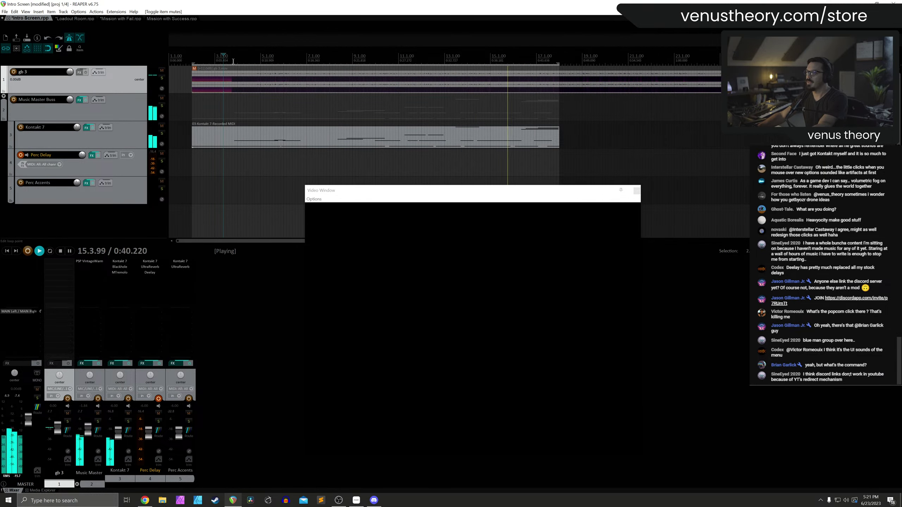
pyautogui.press('space')
pyautogui.hotkey('ctrl', 'm')
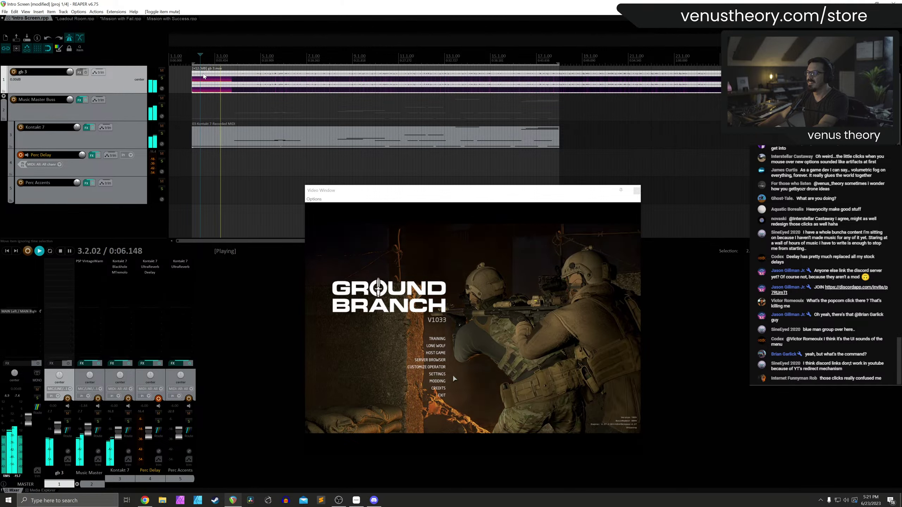
# Lower the gb 3 track's volume to -inf and record a MIDI take on Perc Delay from bar 1 to about bar 18
pyautogui.moveTo(57, 432); pyautogui.dragTo(56, 462)
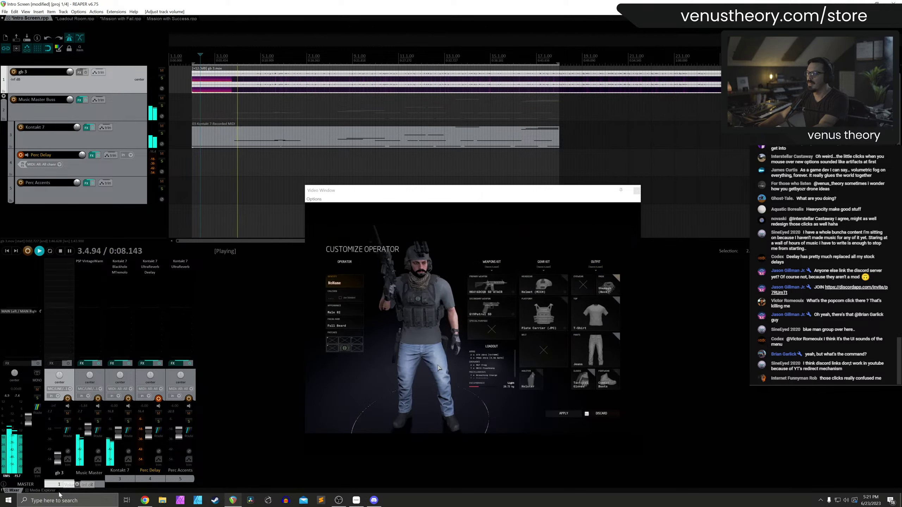
pyautogui.click(135, 170)
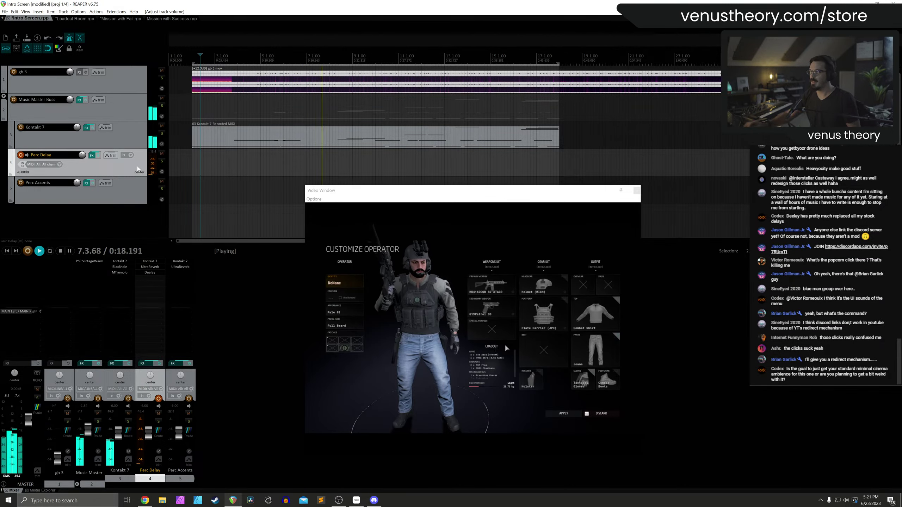
pyautogui.click(171, 61)
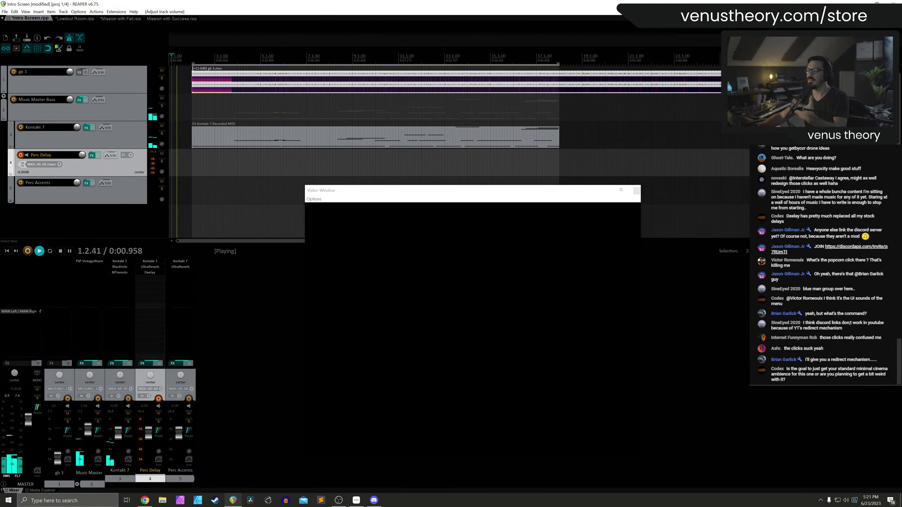
pyautogui.hotkey('ctrl', 'r')
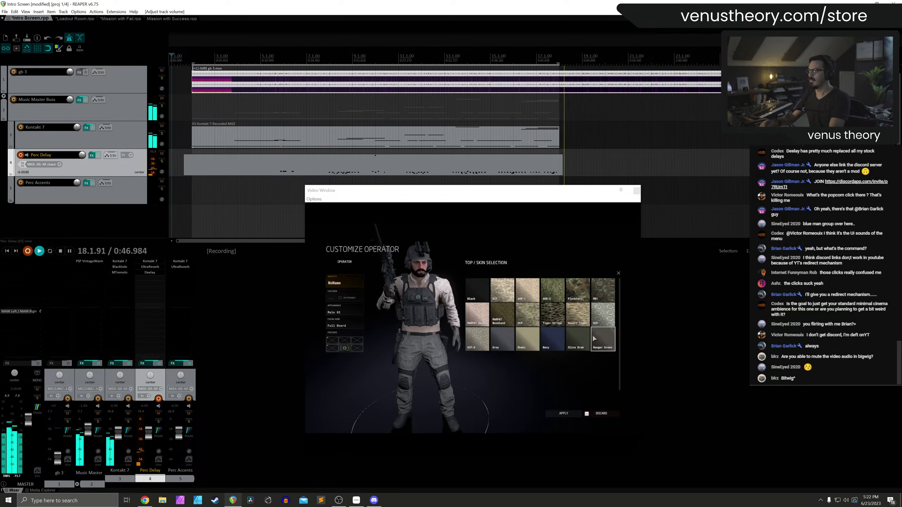
pyautogui.press('space')
# Arm Perc Accents for recording, and try quantizing the Perc Delay item to the grid, listening from about bar 12
pyautogui.click(36, 194)
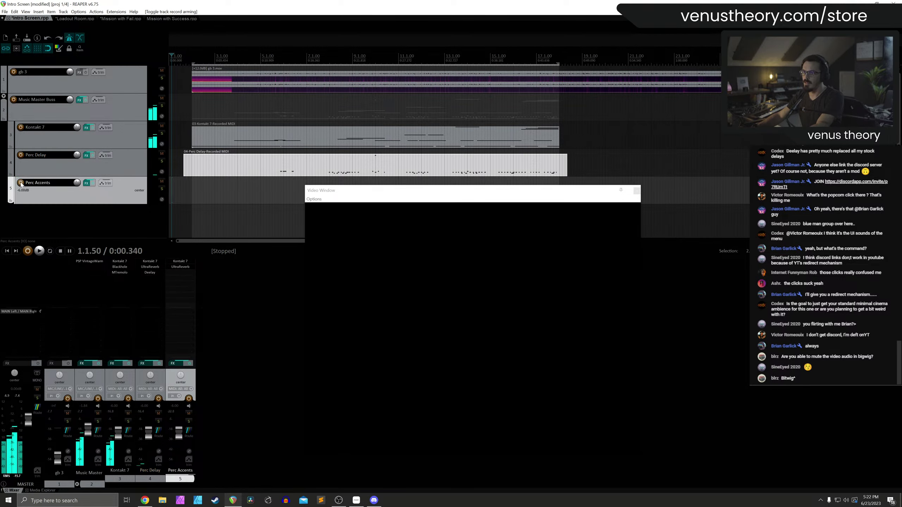
pyautogui.click(197, 56)
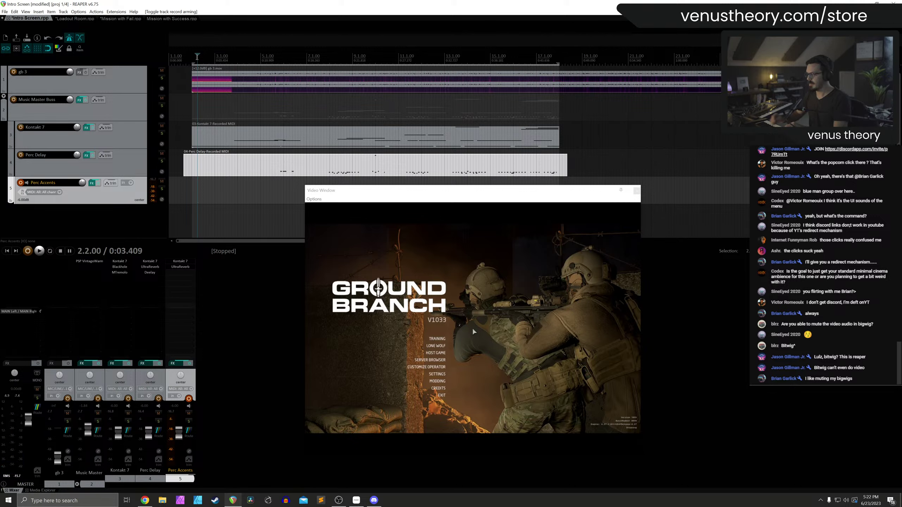
pyautogui.click(418, 167)
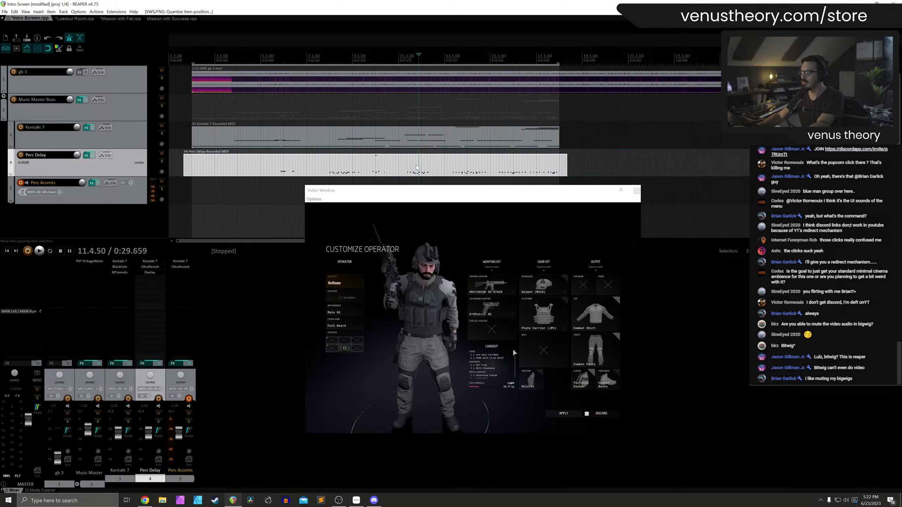
pyautogui.click(444, 58)
pyautogui.press('space')
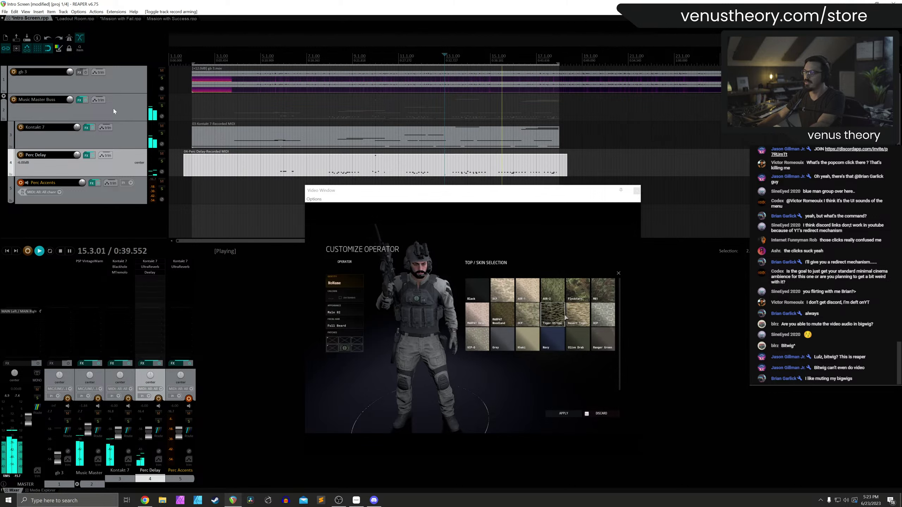
# Record a MIDI take on Perc Accents from bar 1 to about bar 18, and disarm the track during playback
pyautogui.click(136, 193)
pyautogui.press('Home')
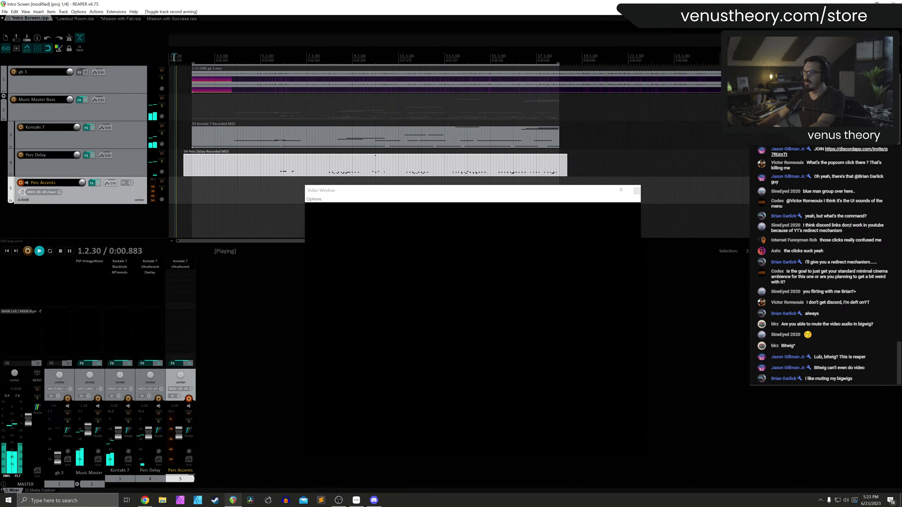
pyautogui.hotkey('ctrl', 'r')
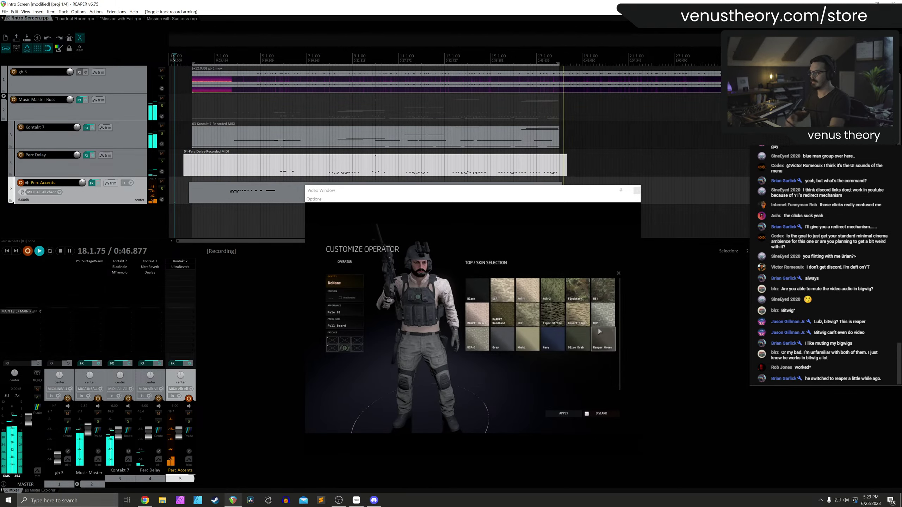
pyautogui.press('space')
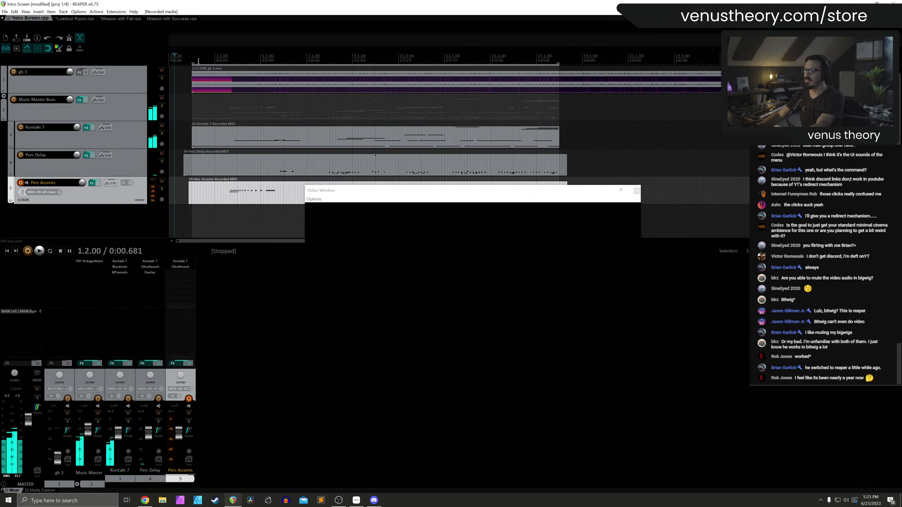
pyautogui.press('space')
pyautogui.click(21, 182)
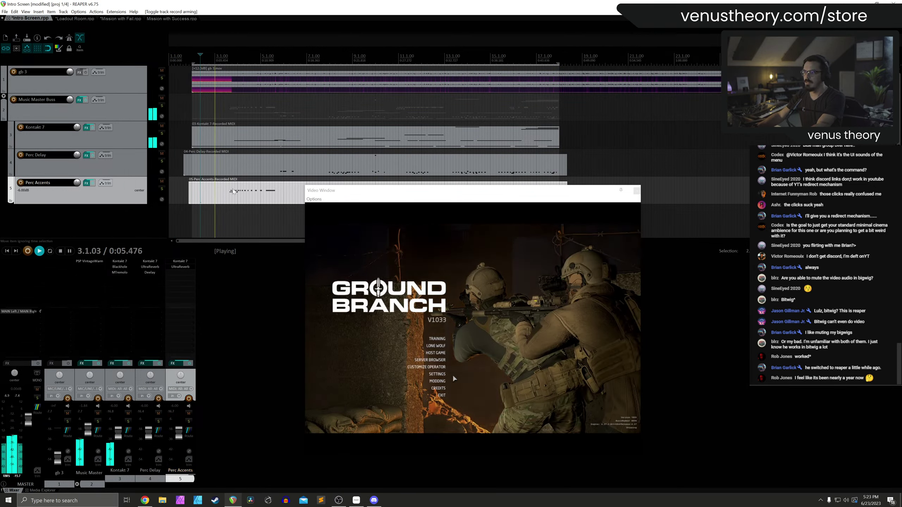
# Check the snap and grid settings, quantize the Perc Delay item to the 1/16 grid and play it from bar 7
pyautogui.click(300, 174)
pyautogui.press('space')
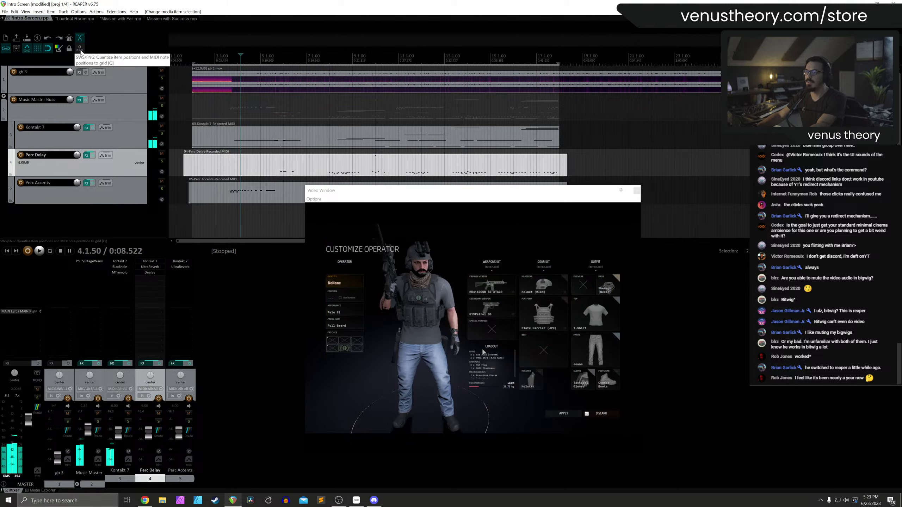
pyautogui.rightClick(37, 47)
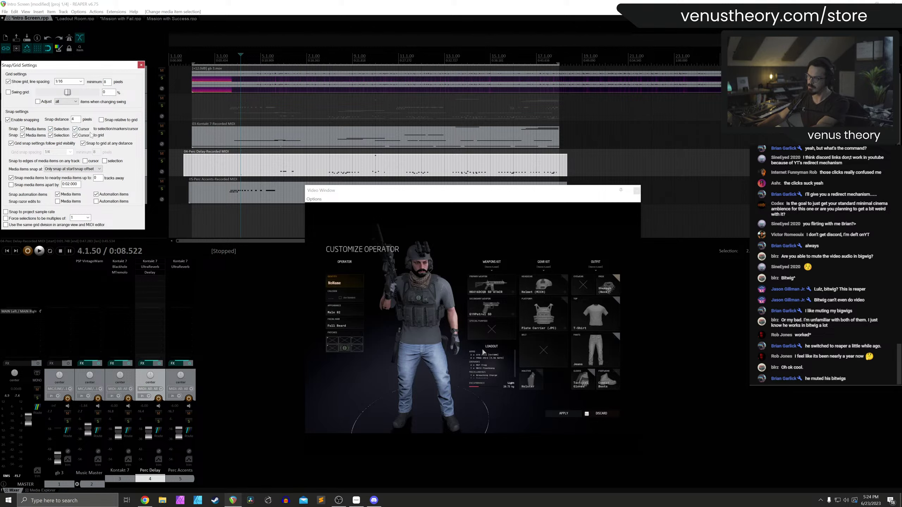
pyautogui.click(141, 66)
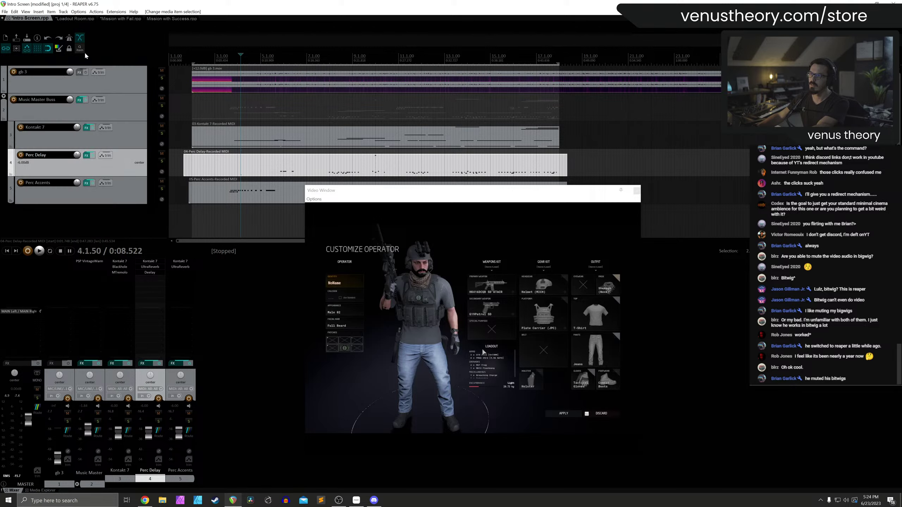
pyautogui.click(269, 158)
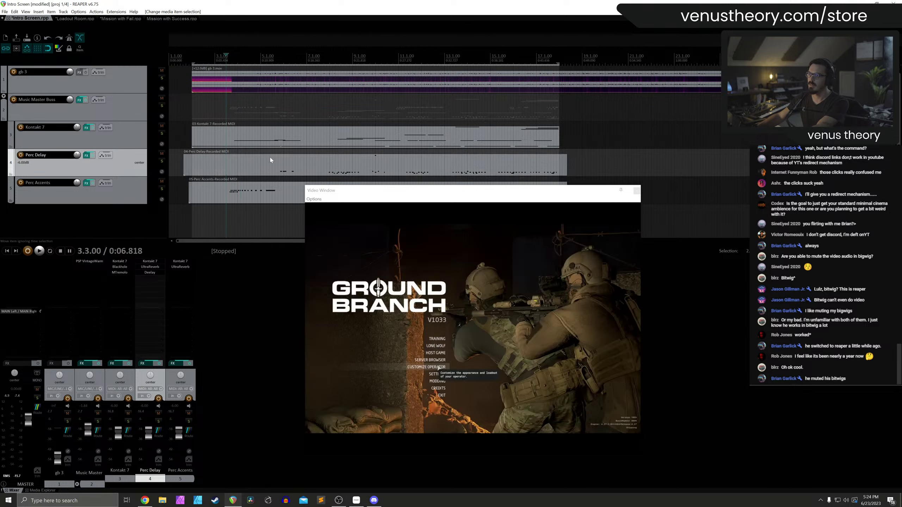
pyautogui.rightClick(39, 46)
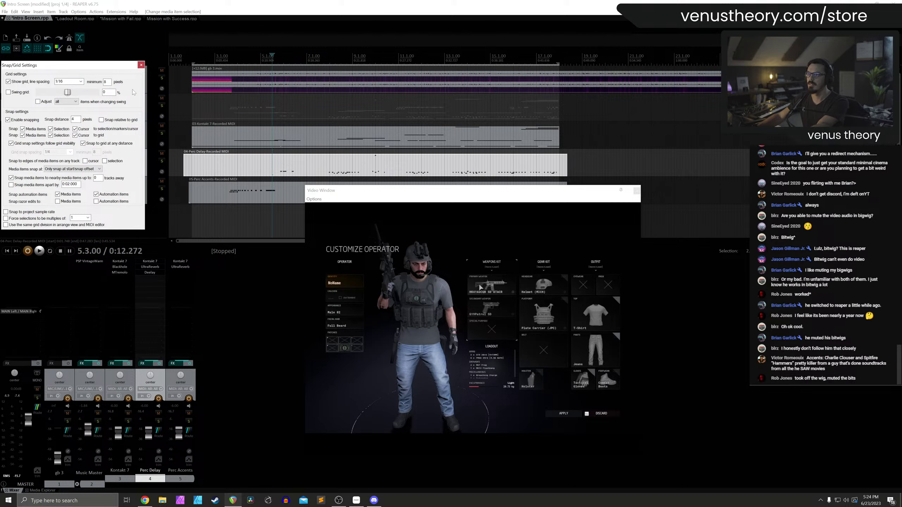
pyautogui.click(141, 65)
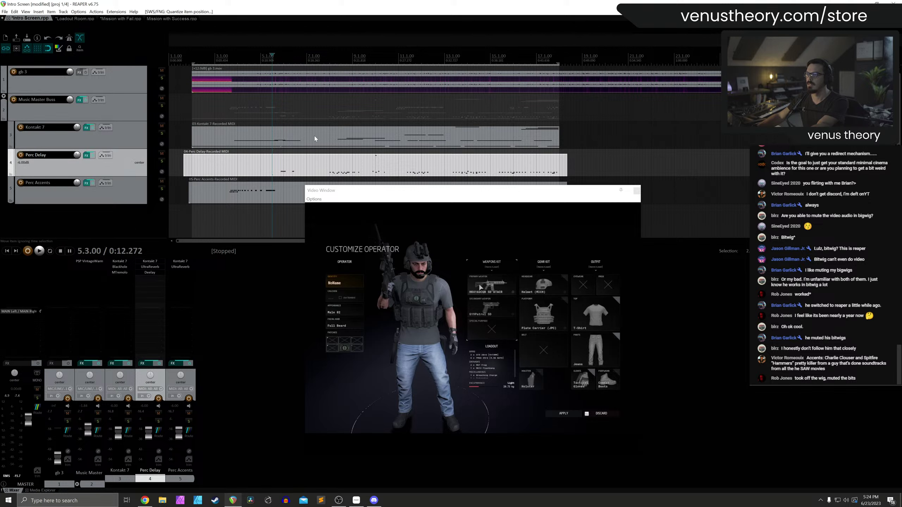
pyautogui.click(319, 61)
pyautogui.press('space')
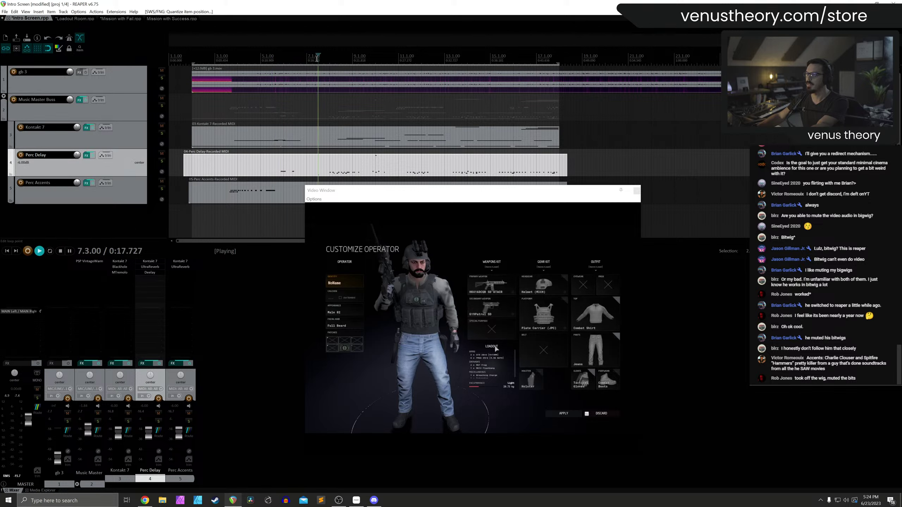
# Insert Kontakt 7 as a virtual instrument on a new track below Perc Accents, declining the additional output tracks
pyautogui.click(138, 191)
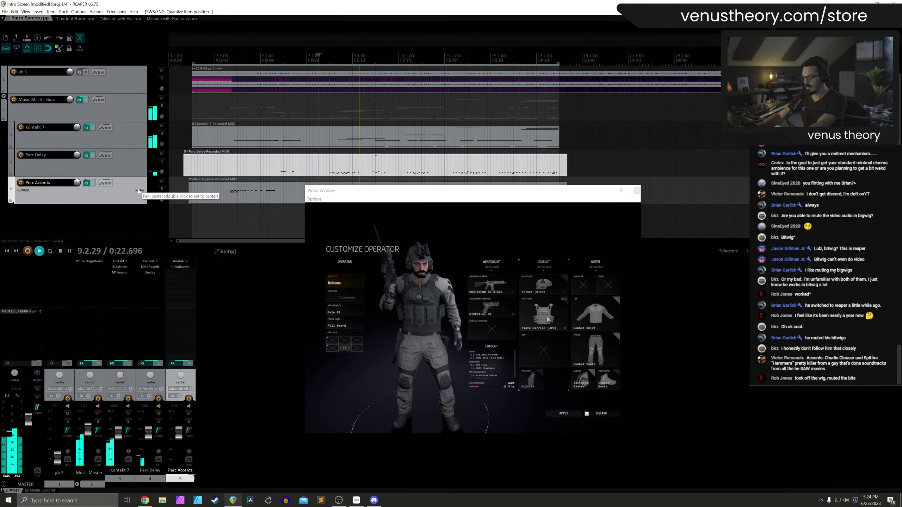
pyautogui.hotkey('ctrl', 'i')
pyautogui.click(383, 234)
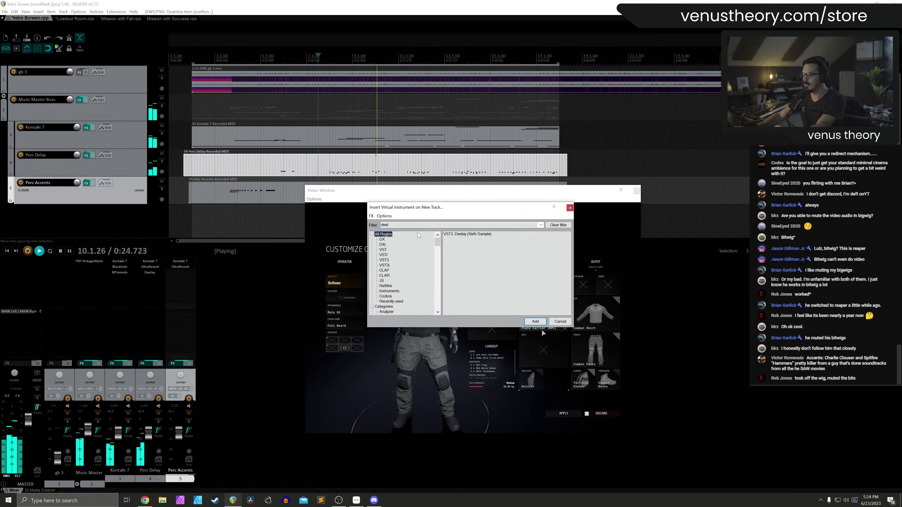
pyautogui.write('kont')
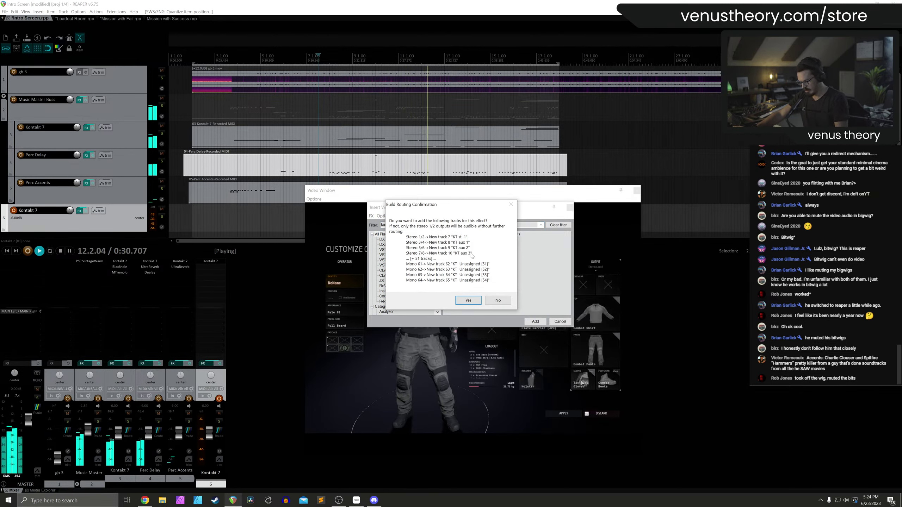
pyautogui.click(495, 301)
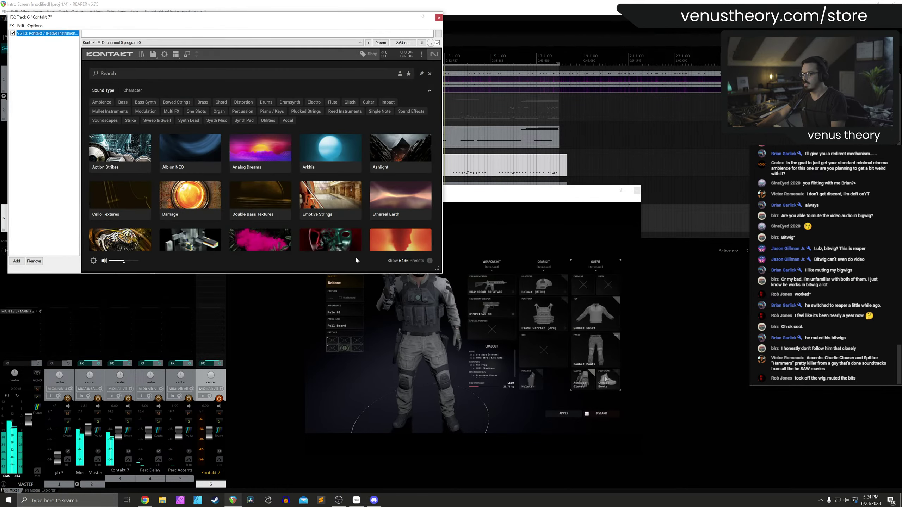
# Audition Straylight presets in the Kontakt browser, including After Hours, Air Horn, Apocalyptic Rise and Approaching Piano
pyautogui.scroll(-2, 252, 172)
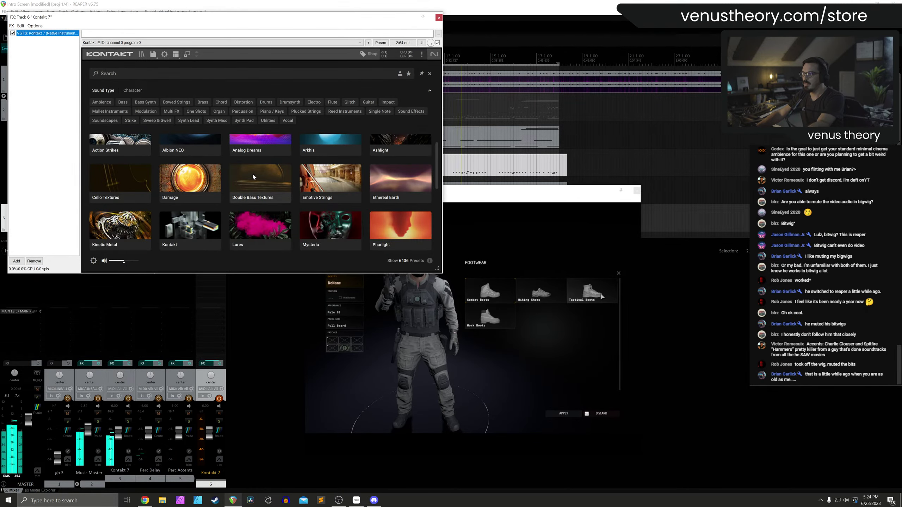
pyautogui.scroll(-2, 267, 167)
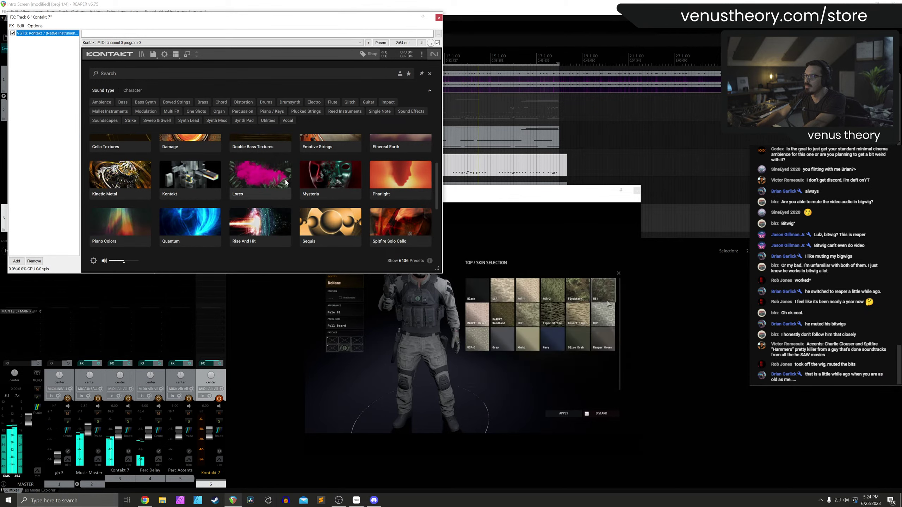
pyautogui.scroll(-2, 304, 189)
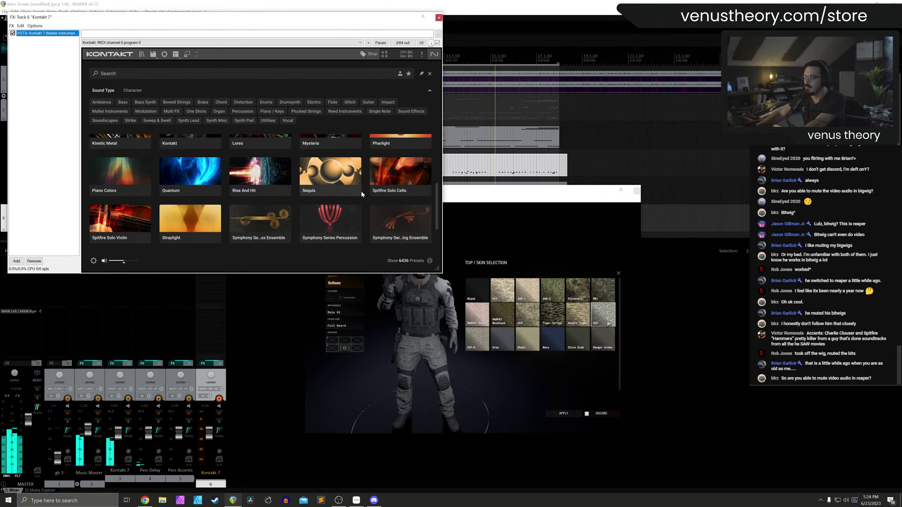
pyautogui.click(197, 194)
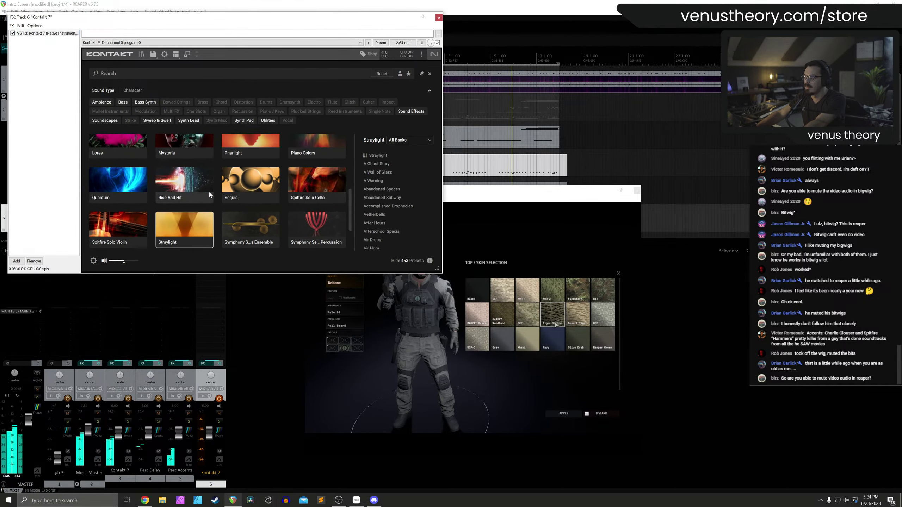
pyautogui.click(395, 208)
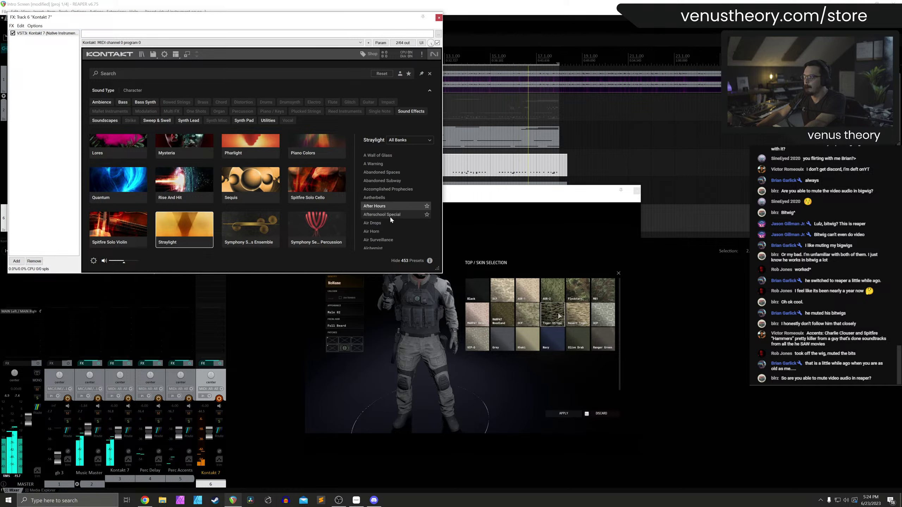
pyautogui.click(385, 234)
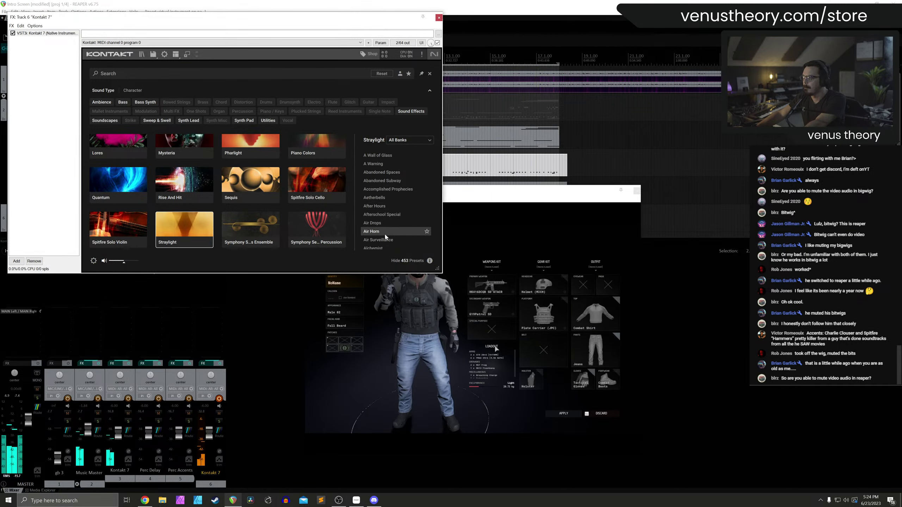
pyautogui.scroll(-3, 385, 235)
pyautogui.click(387, 198)
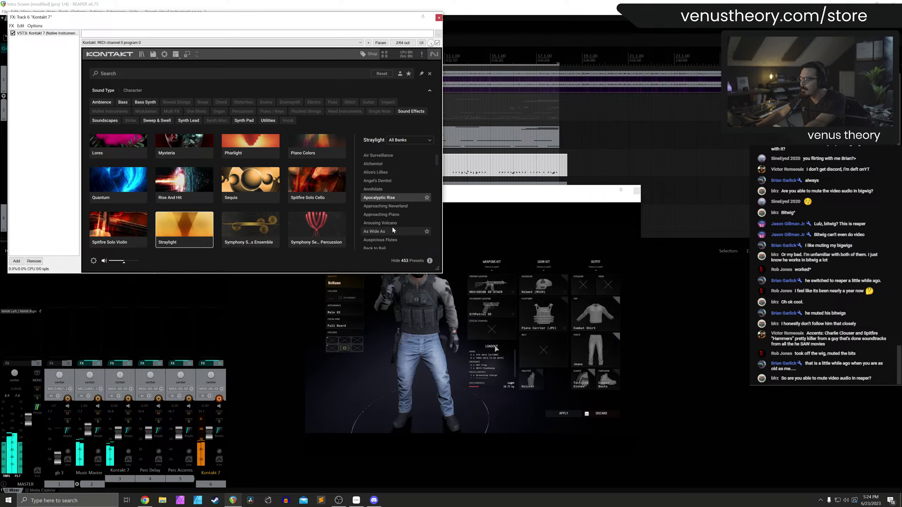
pyautogui.click(388, 205)
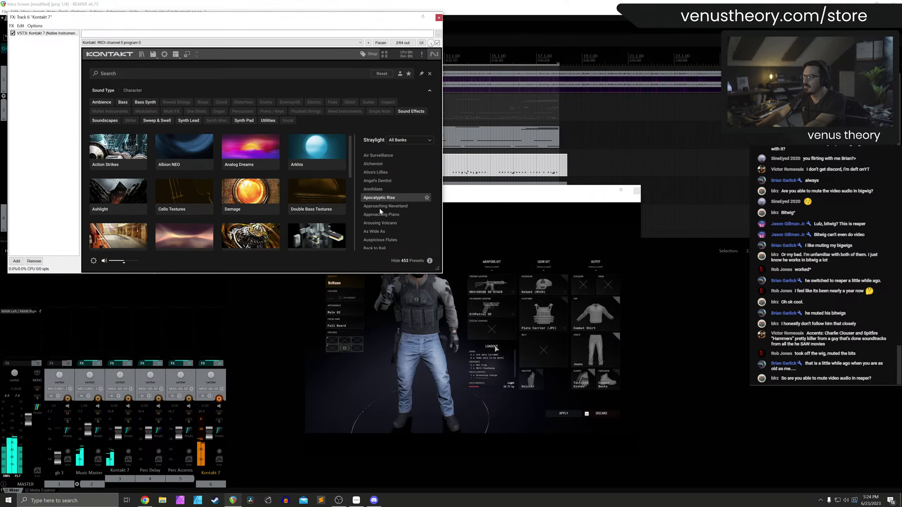
pyautogui.scroll(-2, 388, 225)
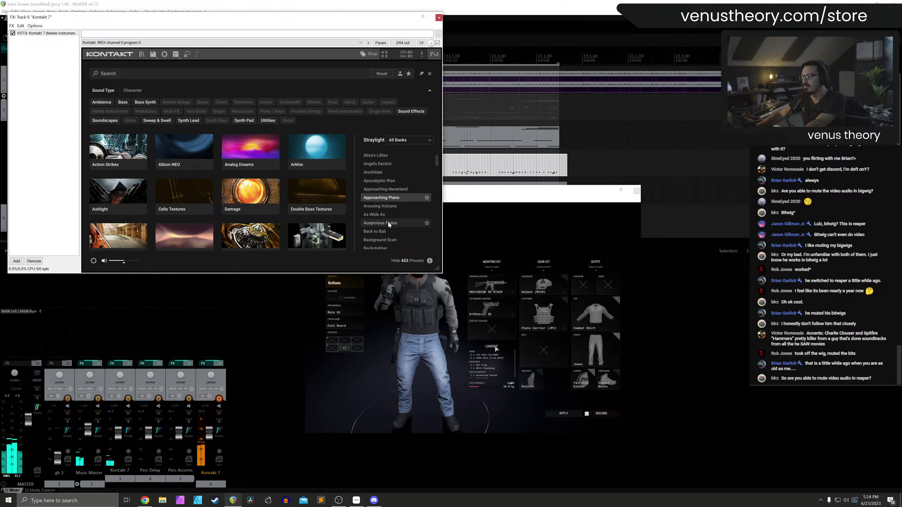
pyautogui.click(387, 189)
# Load the Behind the Veil preset from the Arkhis library into the new Kontakt 7 track
pyautogui.click(318, 165)
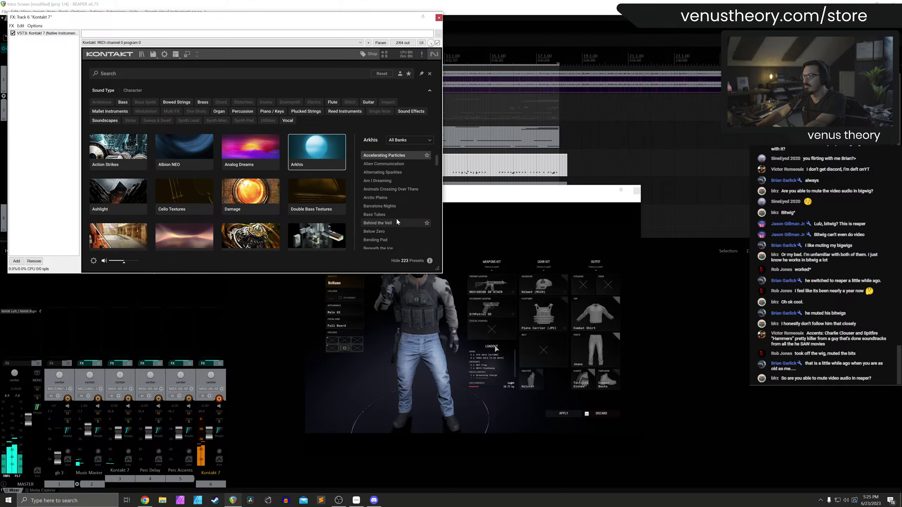
pyautogui.click(389, 189)
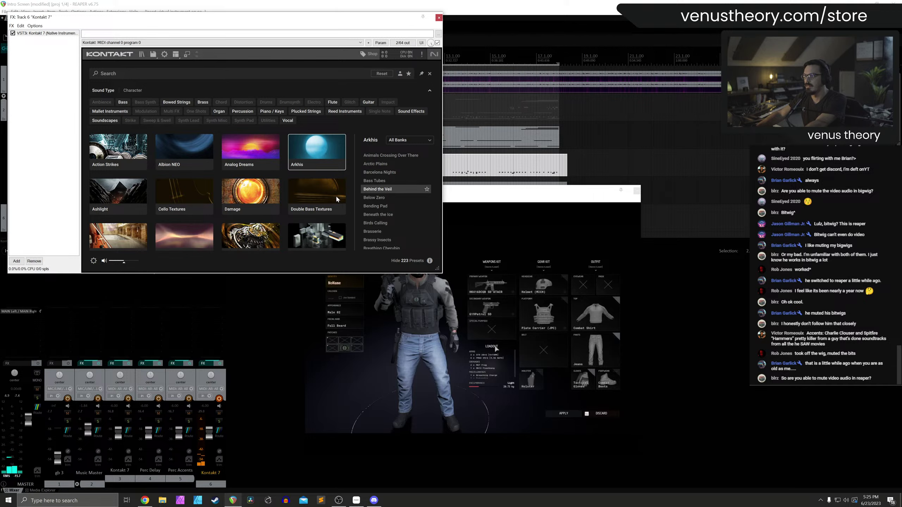
pyautogui.doubleClick(369, 197)
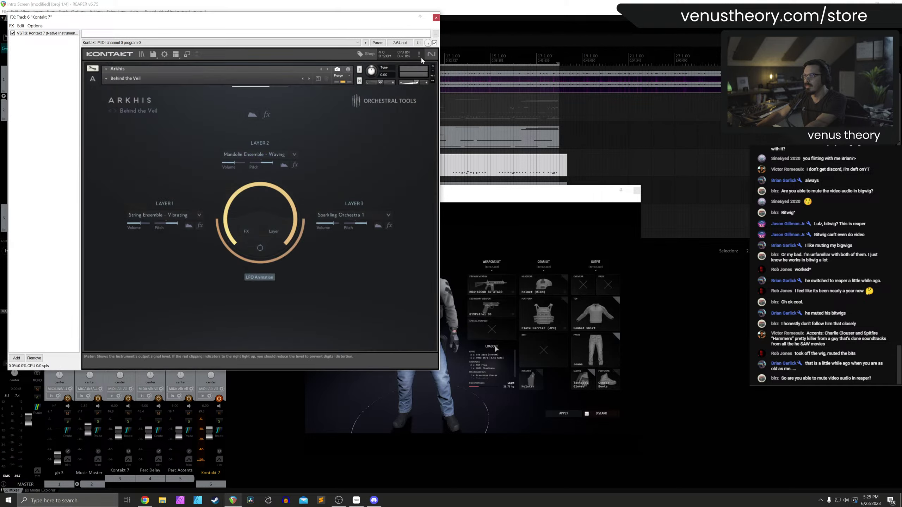
# Move the new Kontakt 7 track into the Music Master Buss folder below Perc Accents
pyautogui.click(439, 17)
pyautogui.click(222, 380)
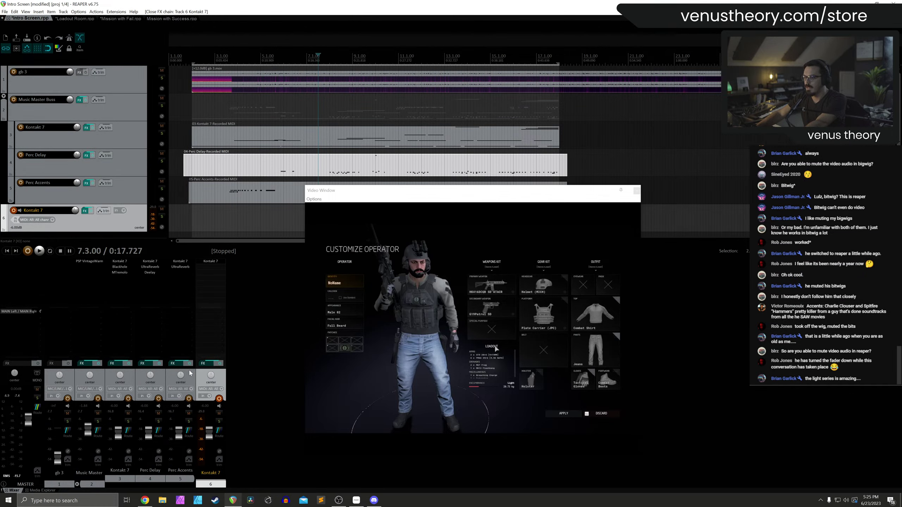
pyautogui.moveTo(125, 203); pyautogui.dragTo(125, 204)
# Try Arturia's Dist TUBE-CULTURE distortion on the new Kontakt 7 track and adjust its drive
pyautogui.doubleClick(218, 268)
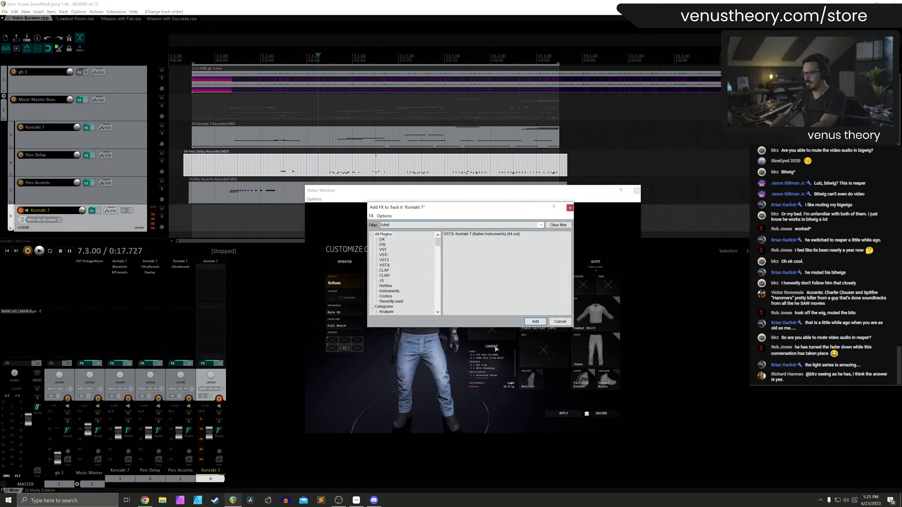
pyautogui.write('tube')
pyautogui.click(449, 234)
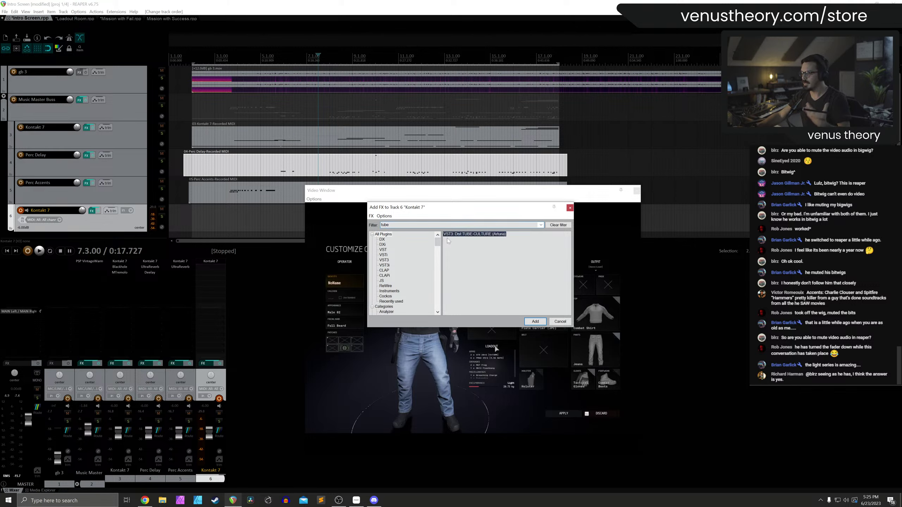
pyautogui.press('Return')
pyautogui.moveTo(39, 85); pyautogui.dragTo(39, 77)
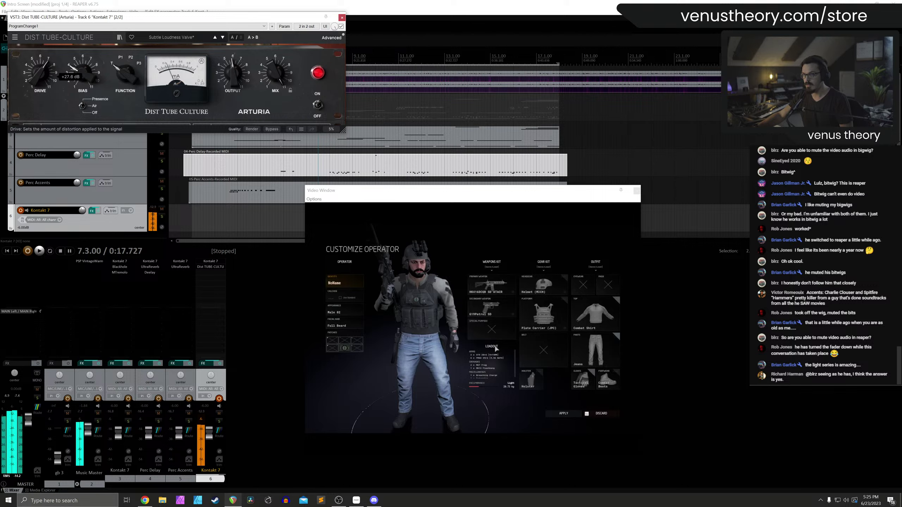
pyautogui.moveTo(39, 73); pyautogui.dragTo(39, 84)
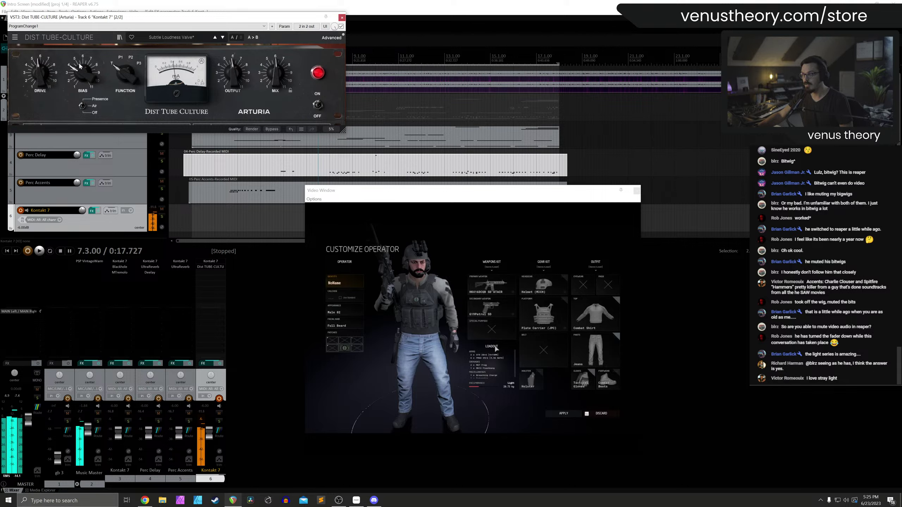
pyautogui.click(342, 17)
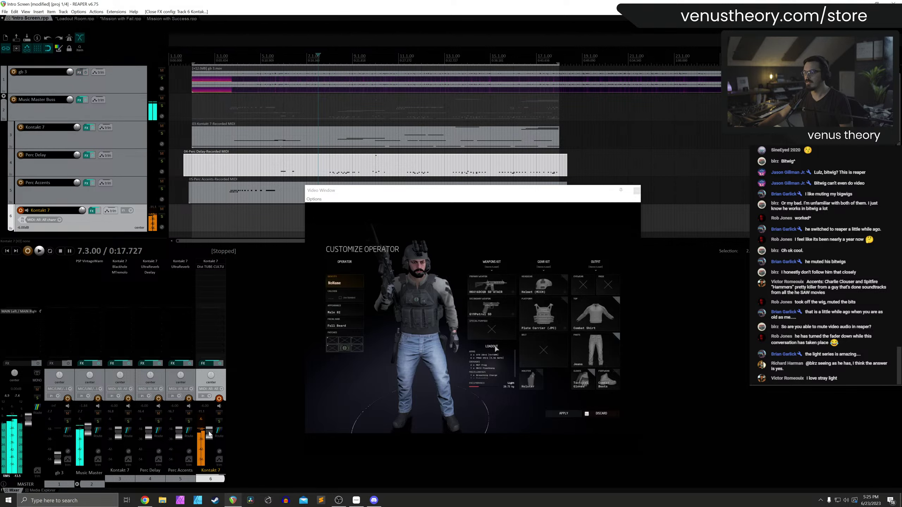
# Copy UltraReverb onto the new Kontakt 7 track and lower the track's volume to about -18.7 dB, playing from the start
pyautogui.moveTo(210, 434); pyautogui.dragTo(209, 441)
pyautogui.moveTo(182, 266); pyautogui.dragTo(150, 269)
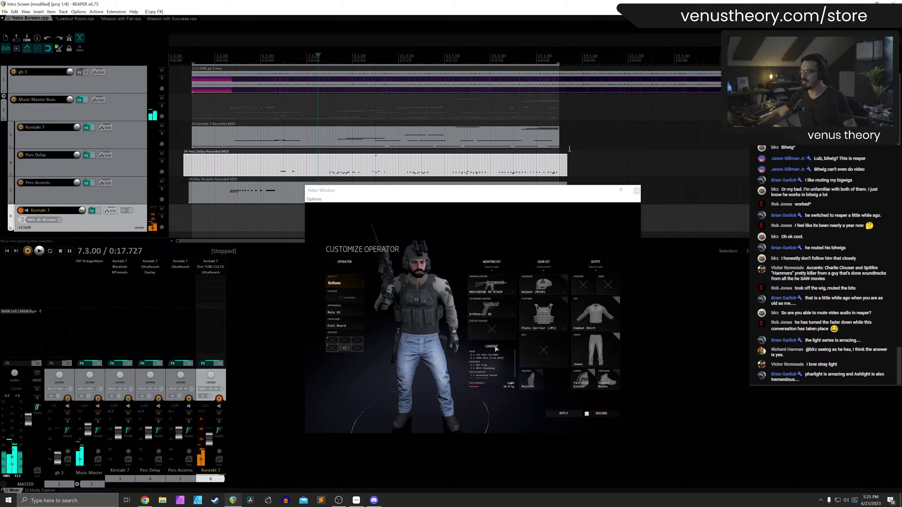
pyautogui.click(185, 60)
pyautogui.press('space')
pyautogui.scroll(-2, 246, 133)
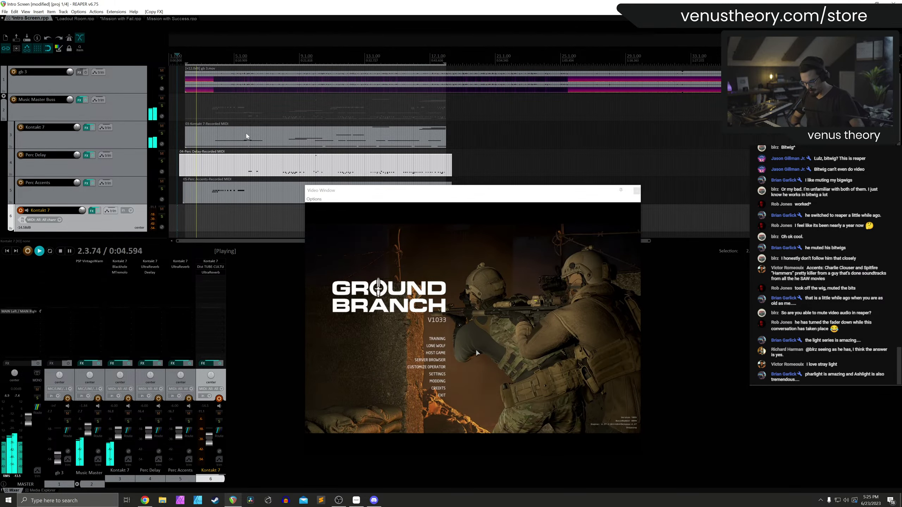
pyautogui.scroll(-4, 207, 415)
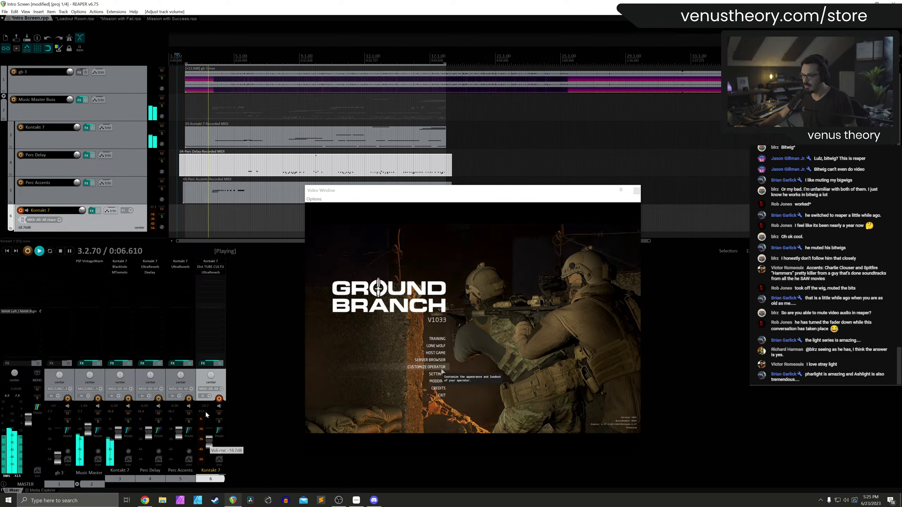
# Compare the new Kontakt 7 track with and without Dist TUBE-CULTURE, and remove that distortion from its effects chain
pyautogui.keyDown('shift'); pyautogui.click(214, 267); pyautogui.keyUp('shift')
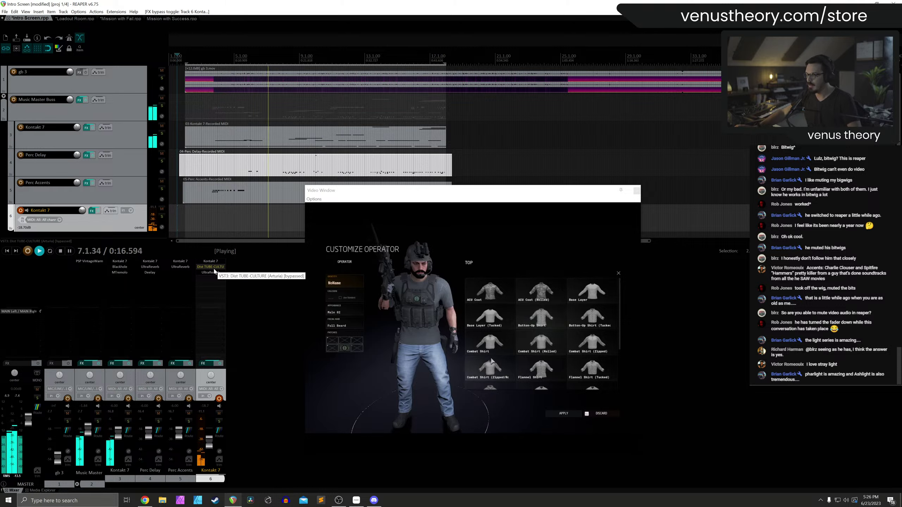
pyautogui.keyDown('shift'); pyautogui.click(214, 271); pyautogui.keyUp('shift')
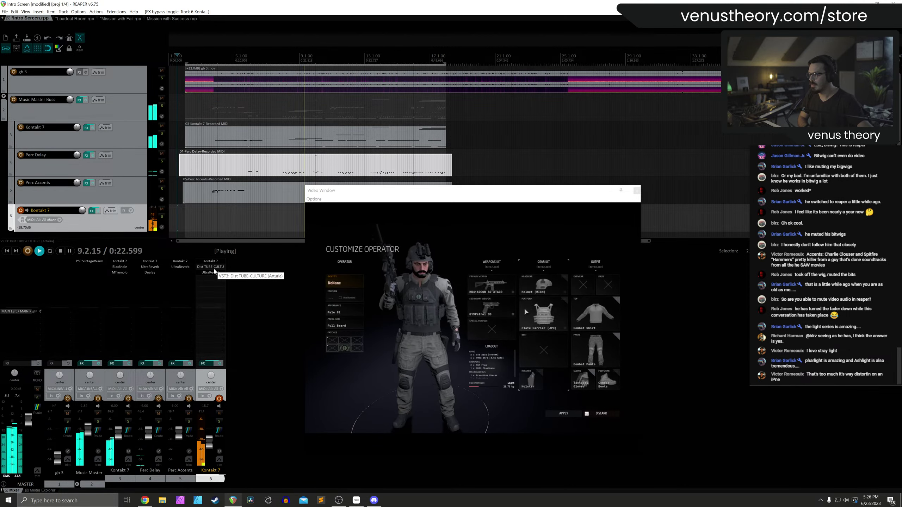
pyautogui.keyDown('alt'); pyautogui.click(214, 271); pyautogui.keyUp('alt')
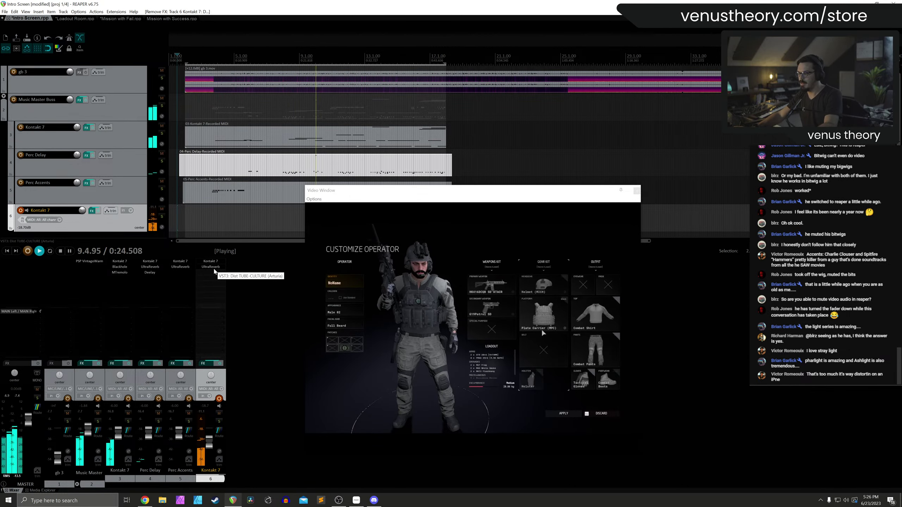
# Open the Kontakt instrument on the new track and check its general interface options
pyautogui.click(211, 261)
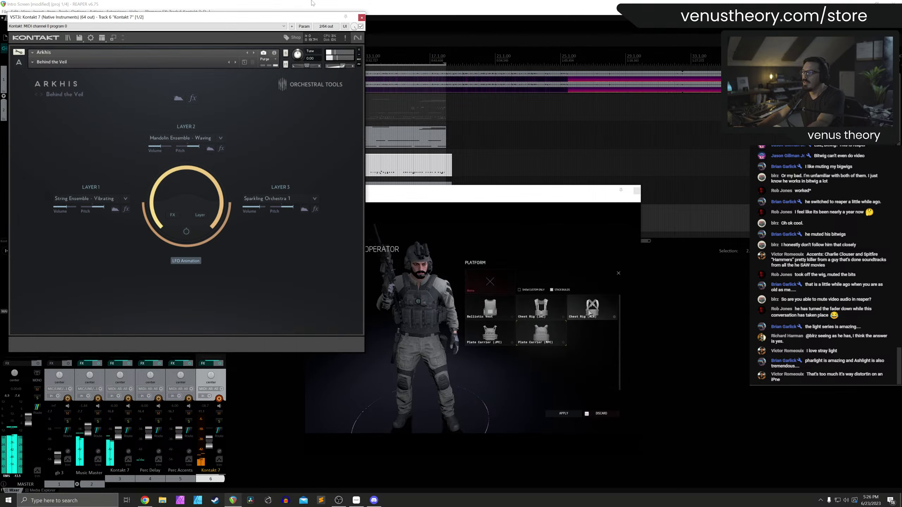
pyautogui.click(384, 23)
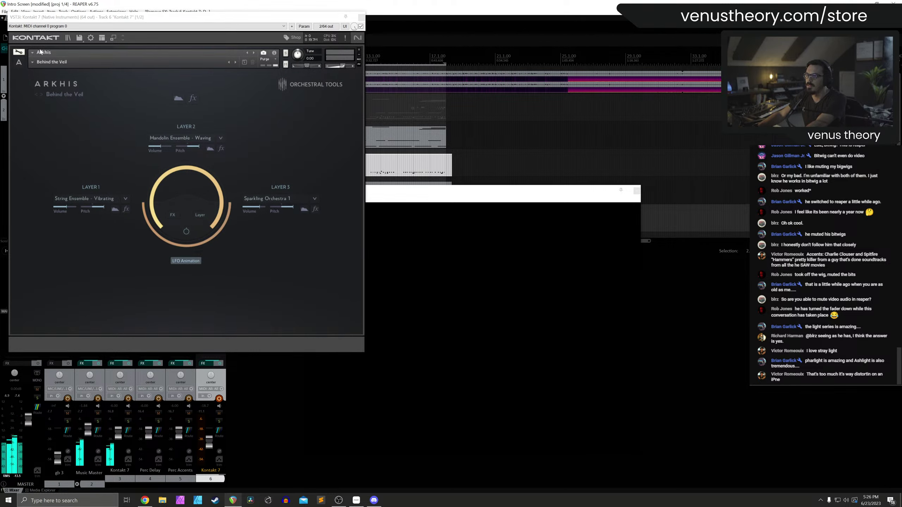
pyautogui.click(90, 38)
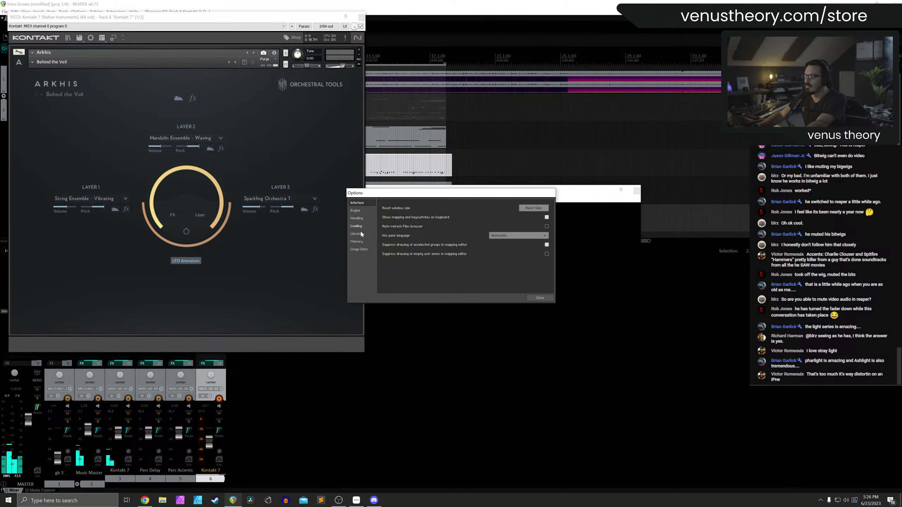
pyautogui.click(540, 298)
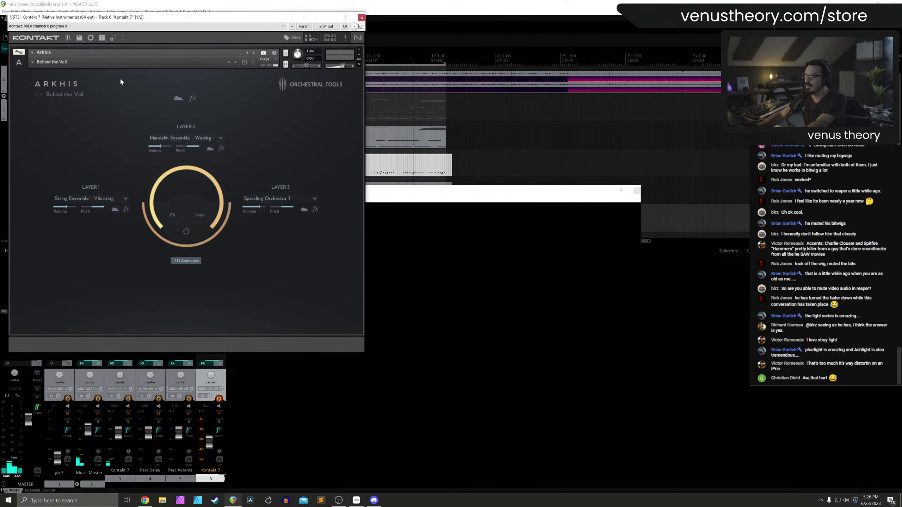
# Examine the Arkhis instrument options in edit mode, including the instrument, DFD and info pages
pyautogui.click(21, 60)
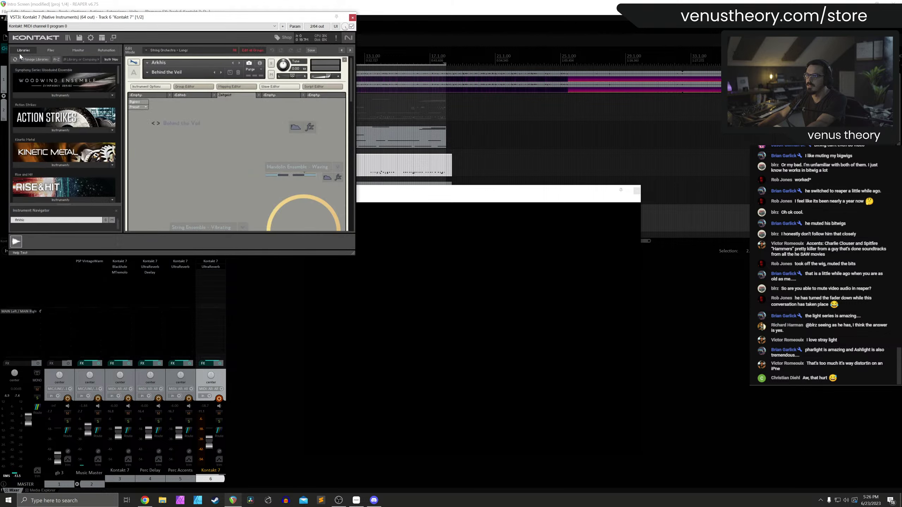
pyautogui.click(156, 87)
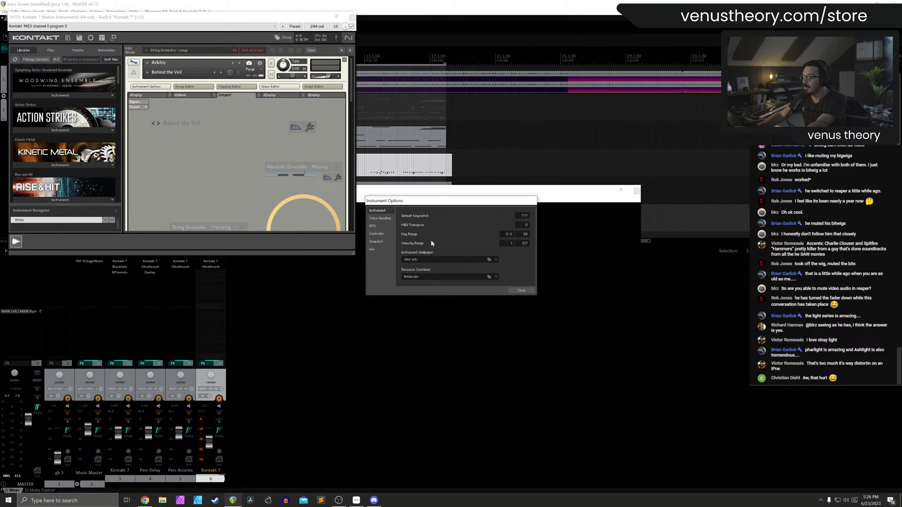
pyautogui.click(380, 219)
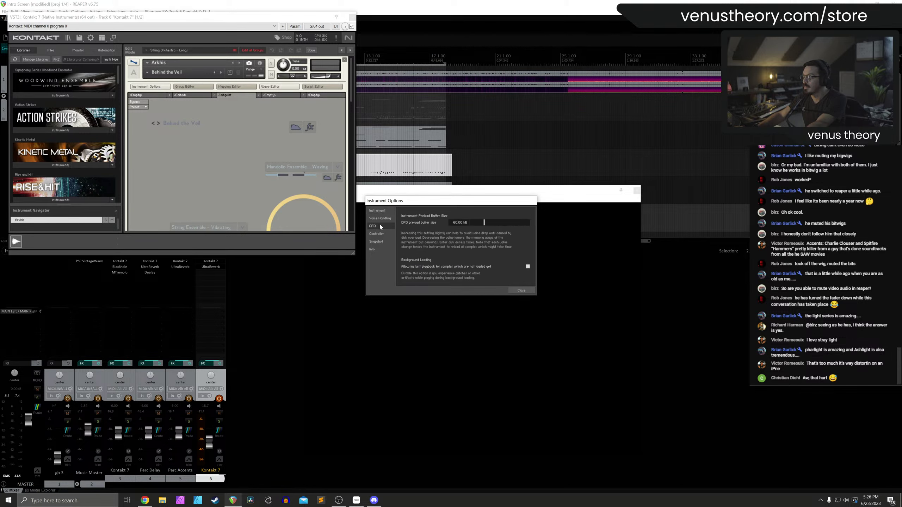
pyautogui.click(373, 226)
pyautogui.click(372, 249)
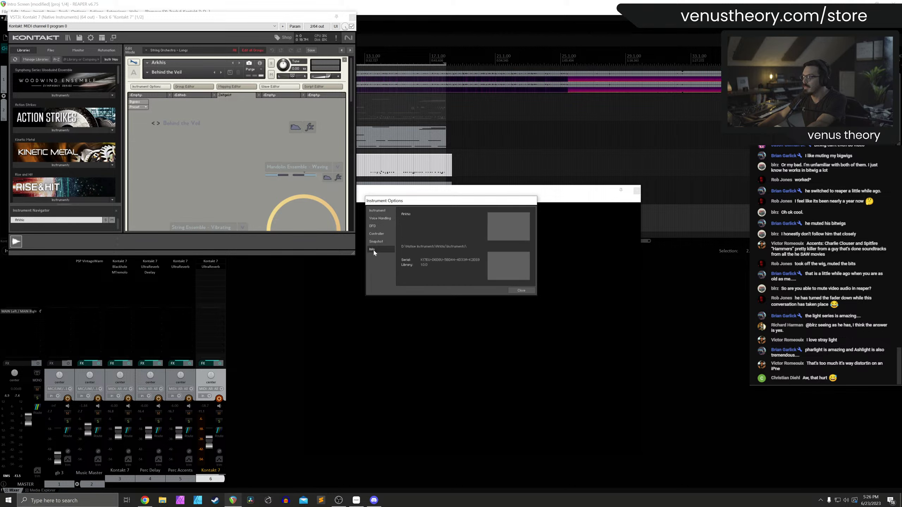
pyautogui.click(377, 211)
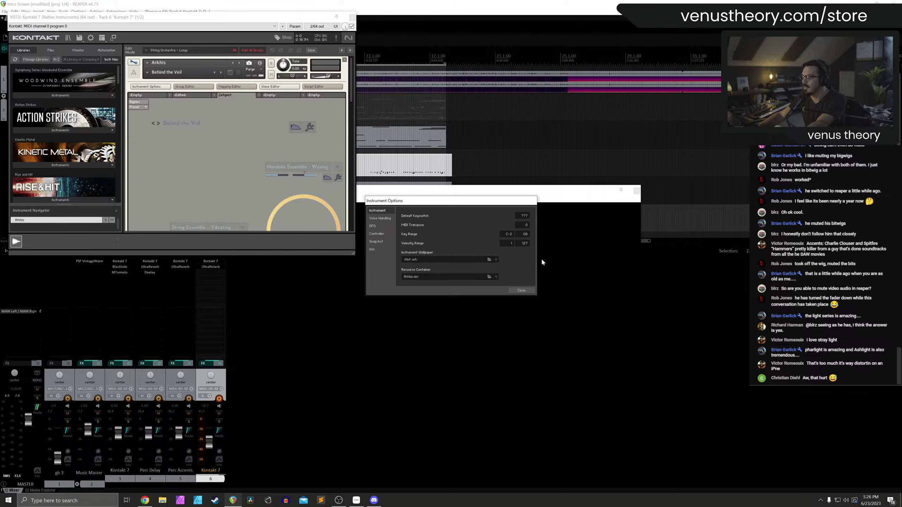
pyautogui.click(526, 293)
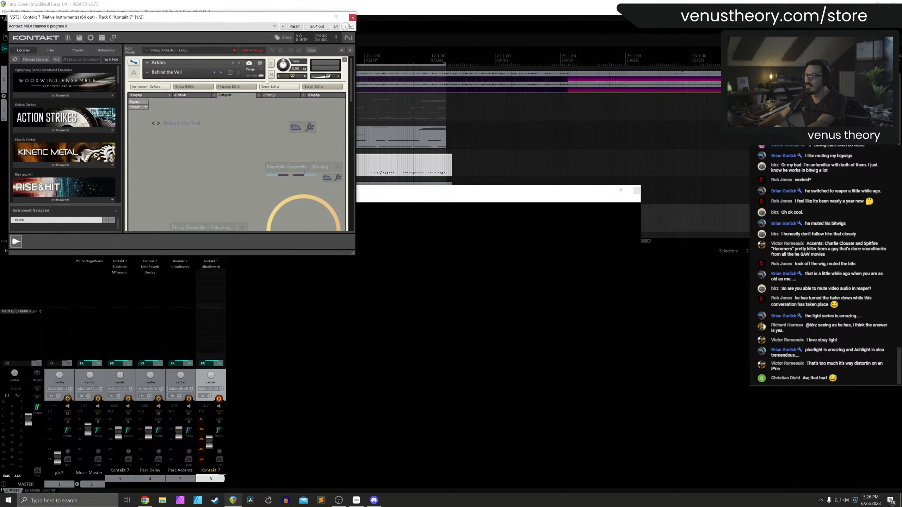
pyautogui.click(133, 62)
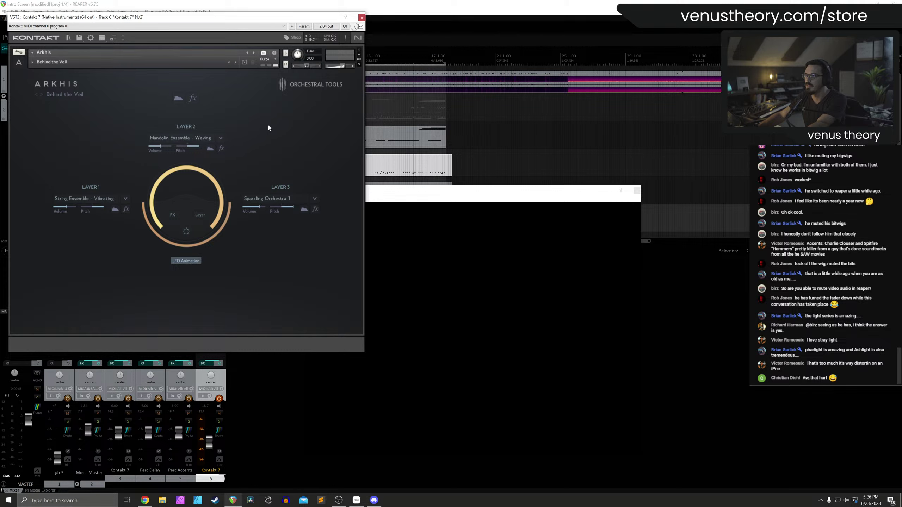
# Check the effects and AHDSR envelope settings of the Behind the Veil preset, along with Kontakt's general options
pyautogui.click(192, 98)
pyautogui.click(178, 99)
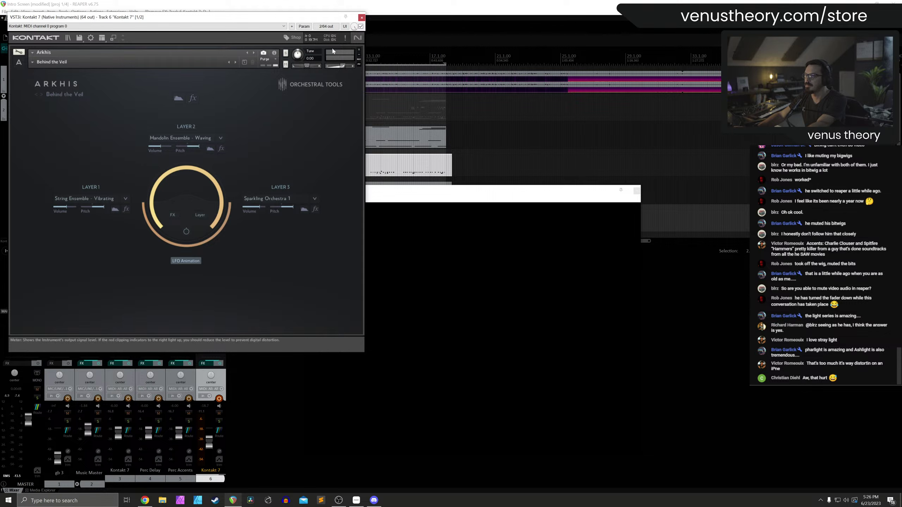
pyautogui.click(89, 39)
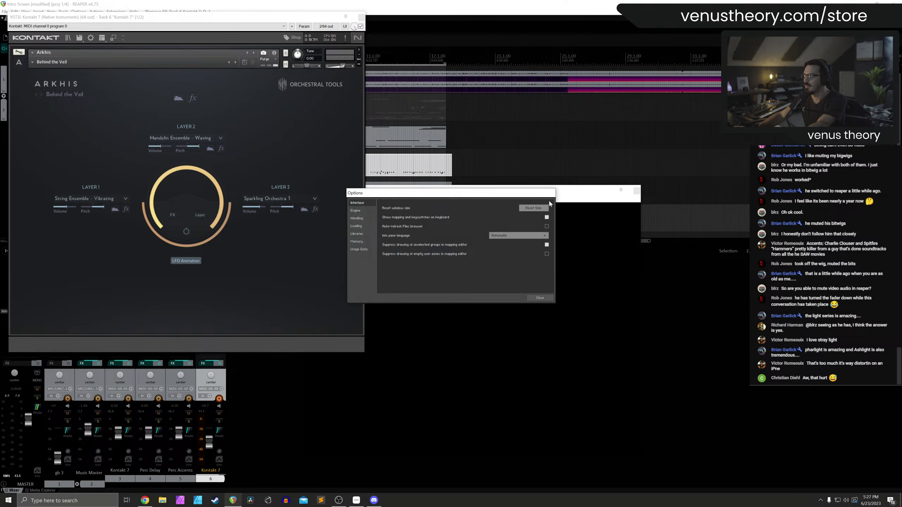
pyautogui.click(534, 298)
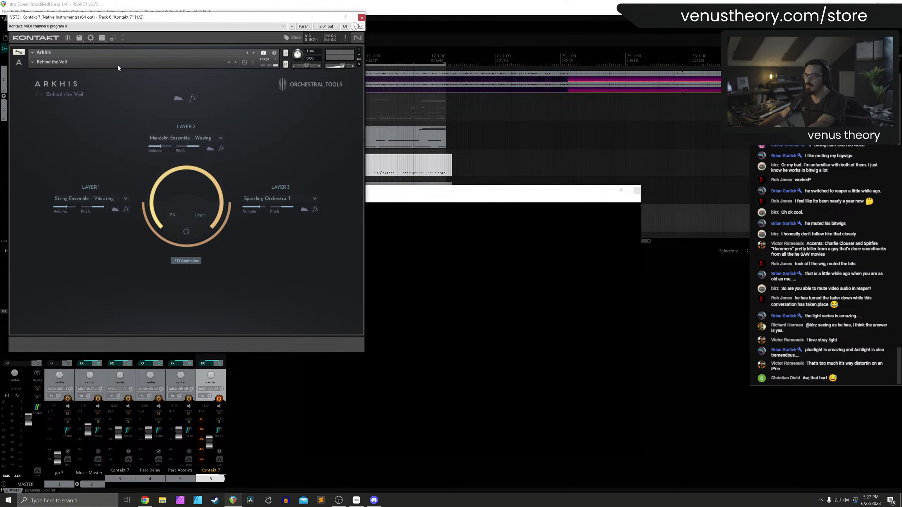
pyautogui.click(362, 17)
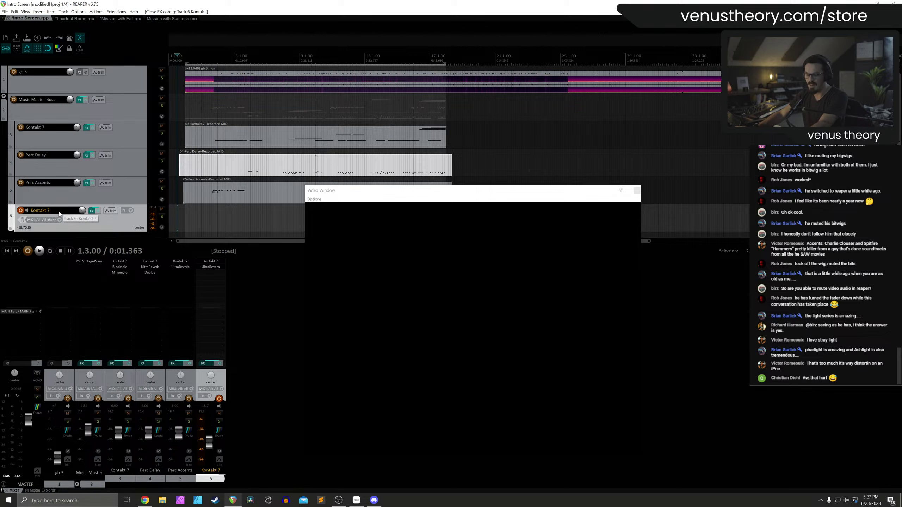
pyautogui.click(218, 263)
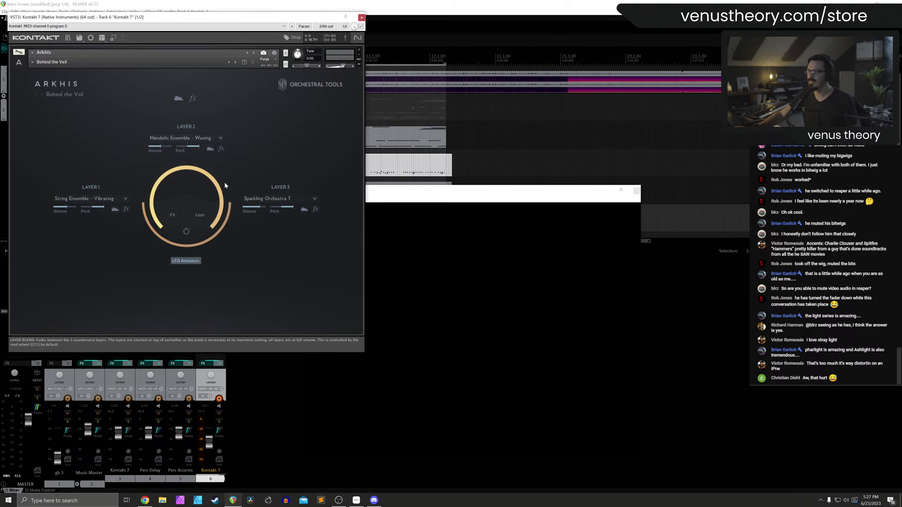
pyautogui.click(182, 102)
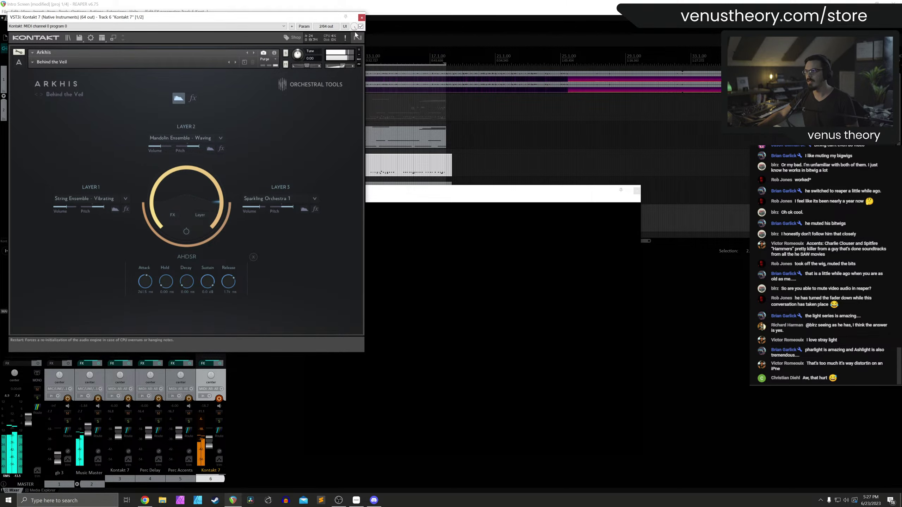
pyautogui.press('Escape')
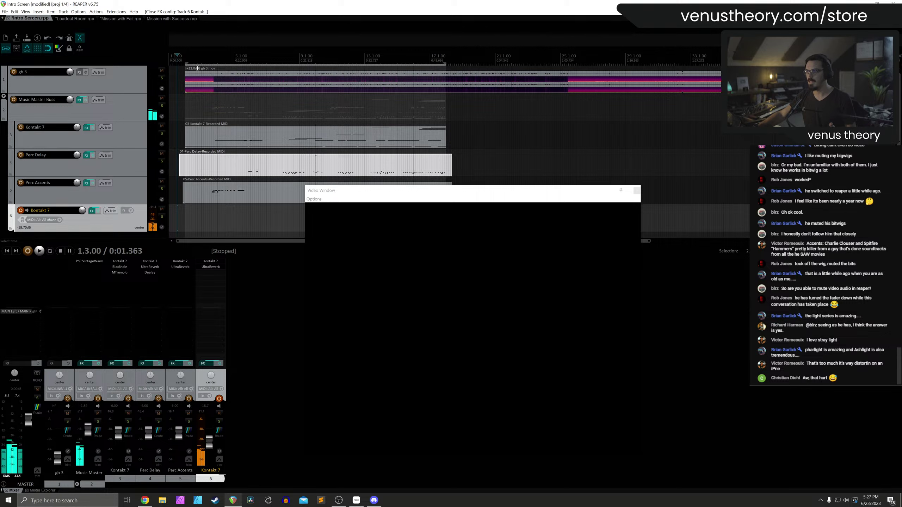
# Record a Behind the Veil MIDI part on the new Kontakt 7 track up to bar 18, moving the video window off the tracks
pyautogui.press('space')
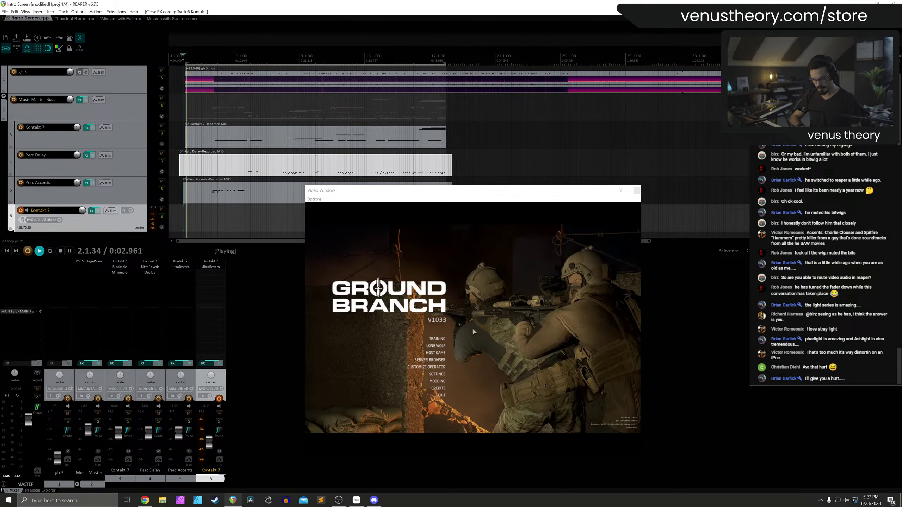
pyautogui.hotkey('ctrl', 'r')
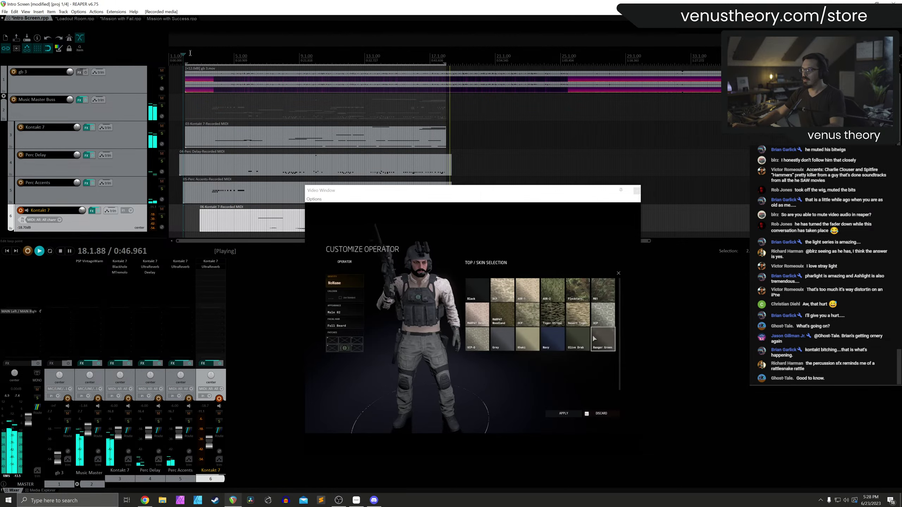
pyautogui.moveTo(413, 193); pyautogui.dragTo(508, 241)
pyautogui.press('space')
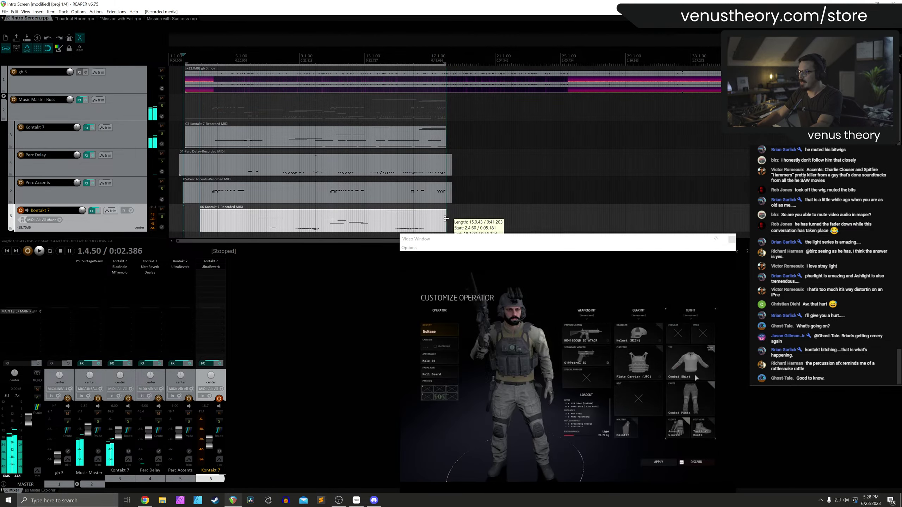
# Fit the recorded MIDI items to the loop region's start and end, splitting the overhanging percussion items at bar 18 and deleting the excess
pyautogui.moveTo(448, 217); pyautogui.dragTo(448, 218)
pyautogui.moveTo(200, 220); pyautogui.dragTo(185, 220)
pyautogui.moveTo(180, 168); pyautogui.dragTo(185, 191)
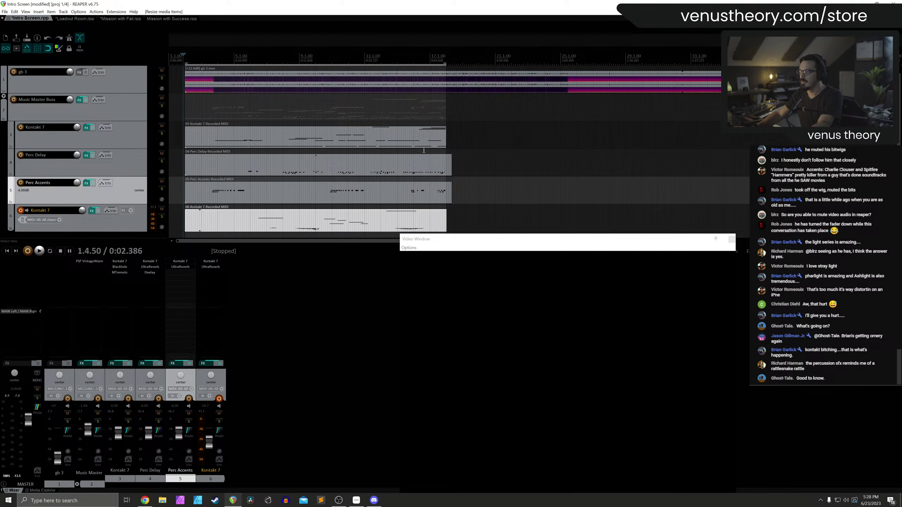
pyautogui.click(449, 173)
pyautogui.press('s')
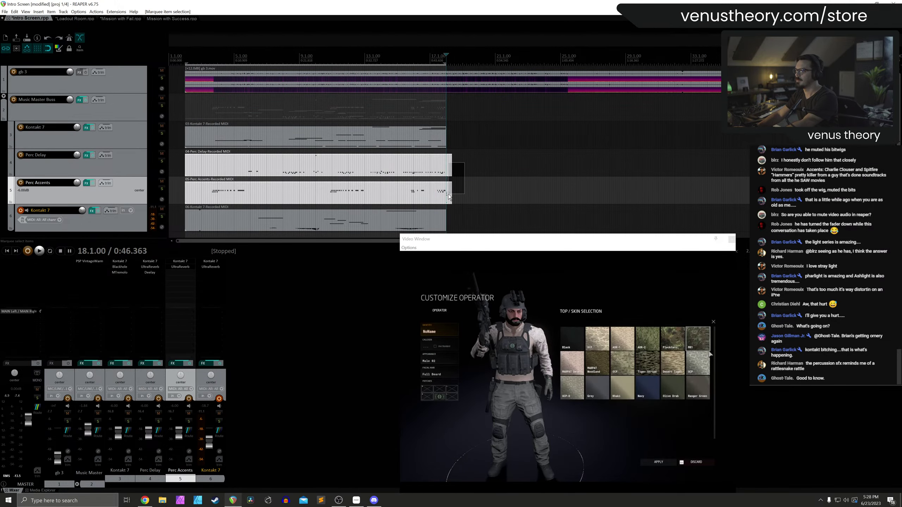
pyautogui.press('Delete')
# Duplicate the four recorded MIDI items so the copies start at bar 18, directly after the originals
pyautogui.moveTo(466, 140); pyautogui.dragTo(204, 222)
pyautogui.hotkey('ctrl', 'c')
pyautogui.hotkey('ctrl', 'v')
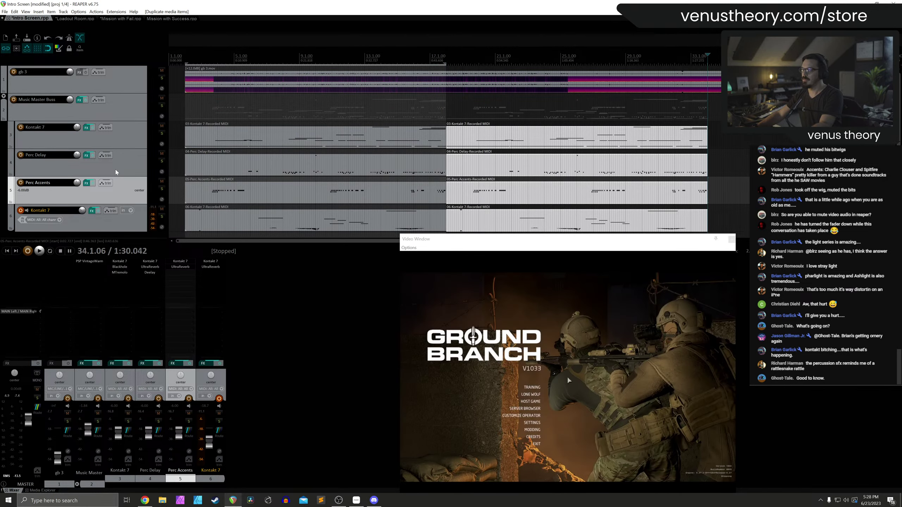
# Disarm the second Kontakt 7 track and insert a new track below it with Kontakt 7 as its instrument
pyautogui.click(135, 220)
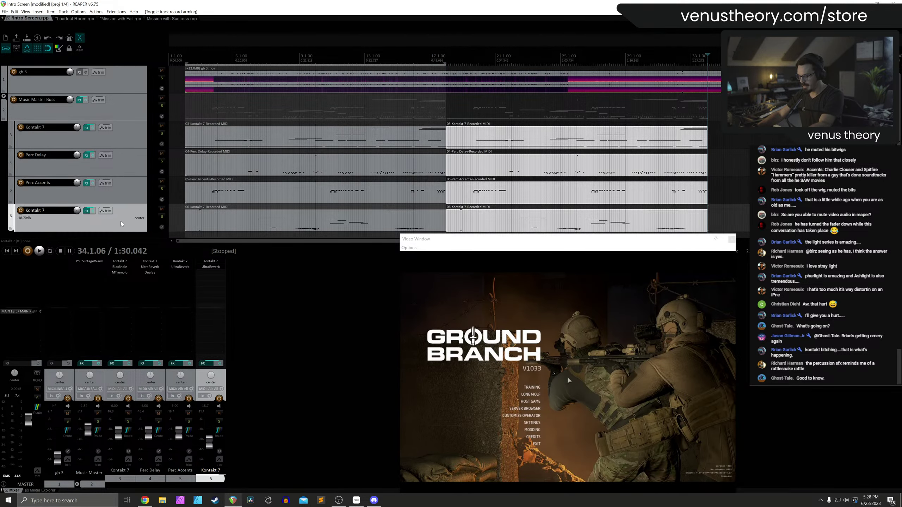
pyautogui.hotkey('ctrl', 't')
pyautogui.moveTo(127, 206); pyautogui.dragTo(43, 219)
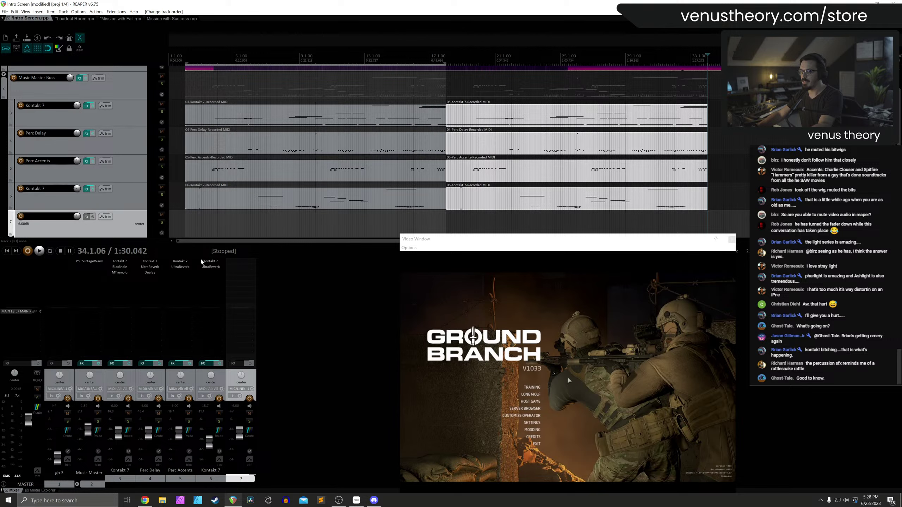
pyautogui.doubleClick(241, 263)
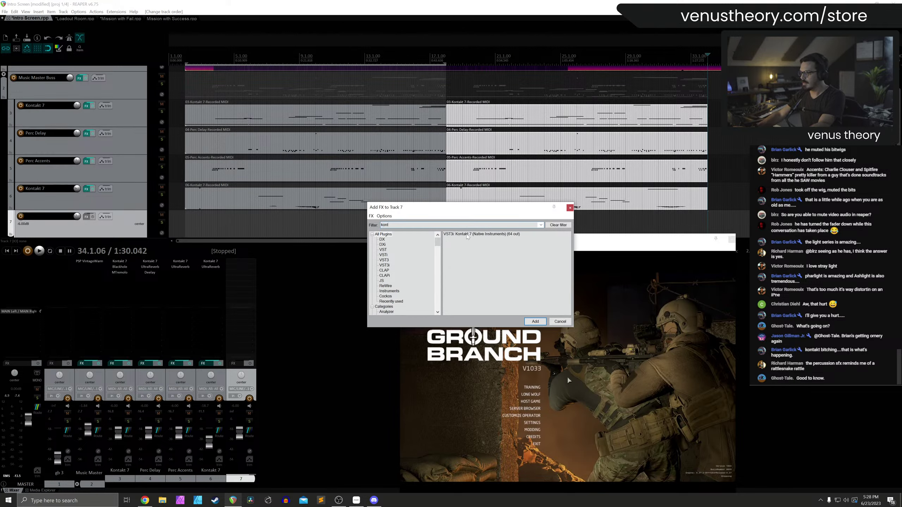
pyautogui.doubleClick(466, 235)
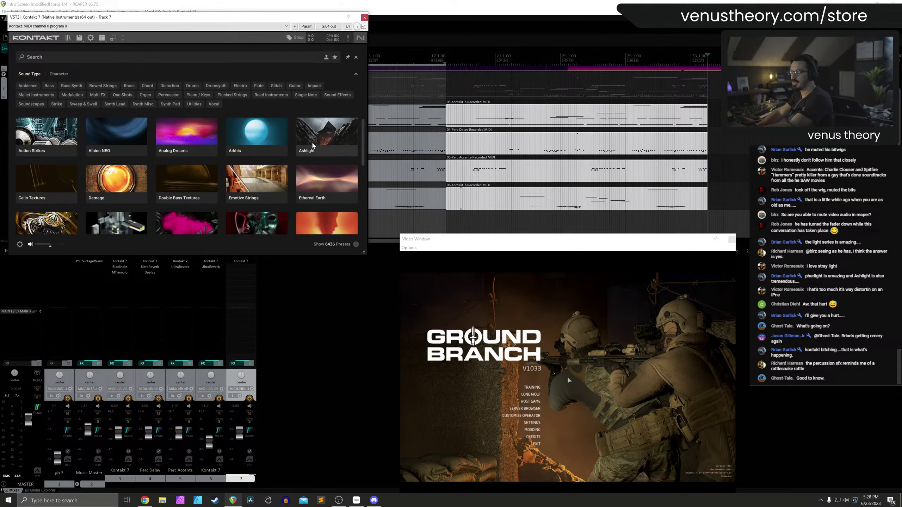
# Audition presets from the Ashlight library in Kontakt and load Anxiety Express on the new track
pyautogui.click(312, 145)
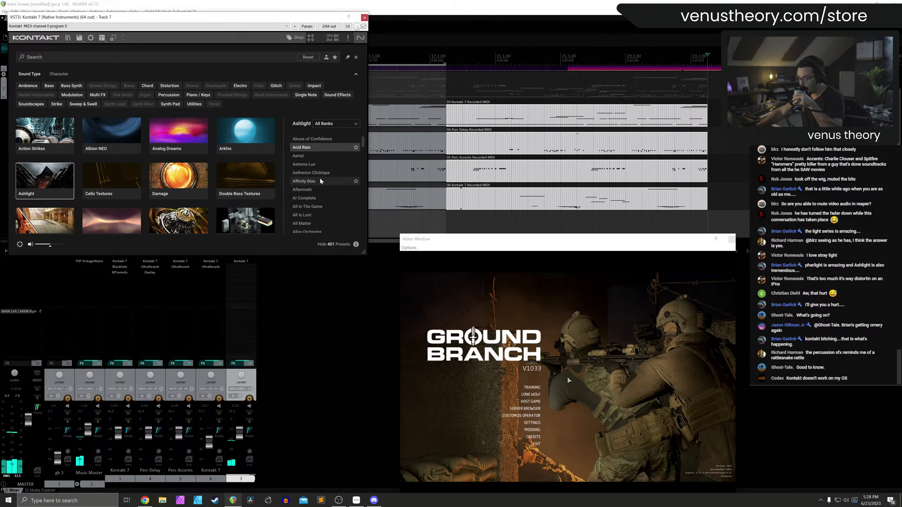
pyautogui.click(320, 181)
pyautogui.click(321, 189)
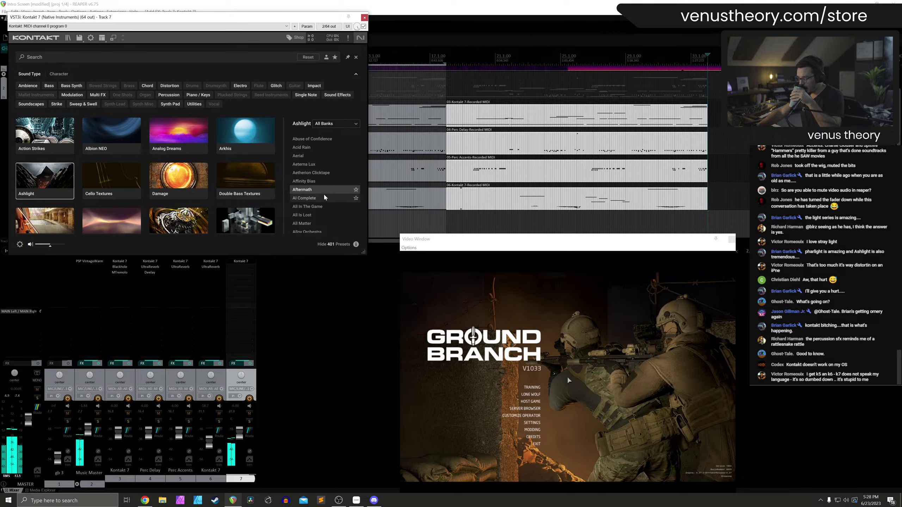
pyautogui.scroll(-2, 325, 198)
pyautogui.click(323, 190)
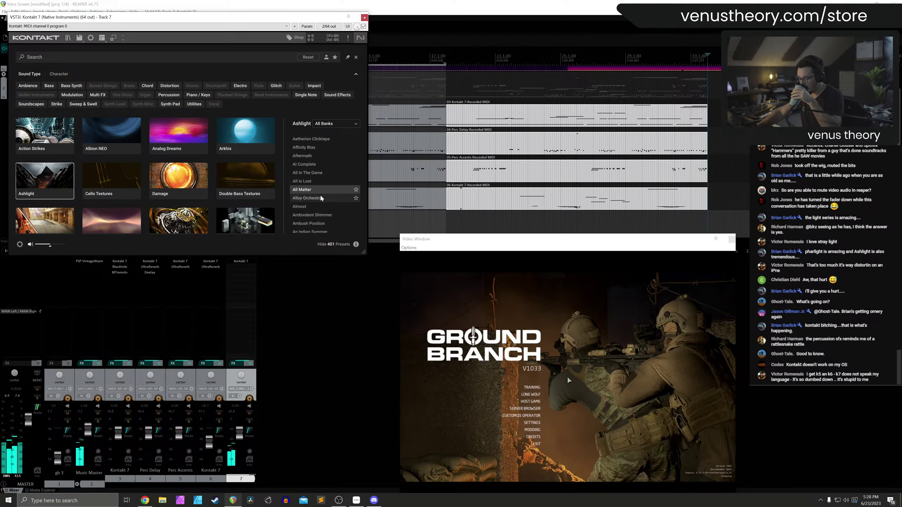
pyautogui.click(324, 198)
pyautogui.scroll(-2, 324, 198)
pyautogui.click(323, 198)
pyautogui.scroll(-1, 324, 199)
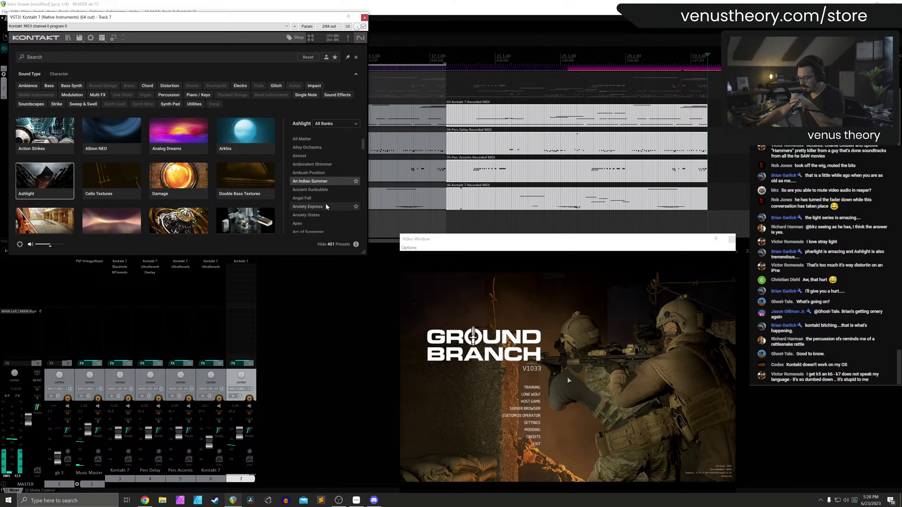
pyautogui.scroll(-1, 326, 206)
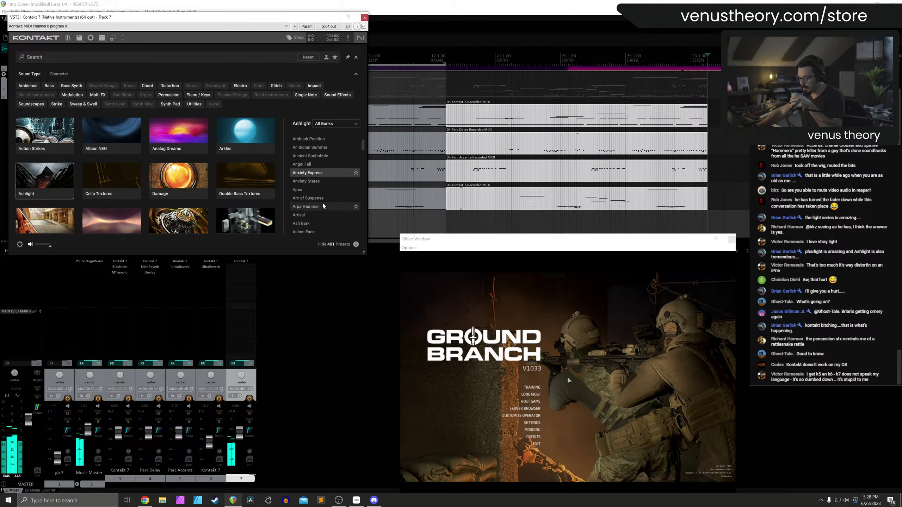
pyautogui.click(324, 198)
pyautogui.scroll(-1, 320, 192)
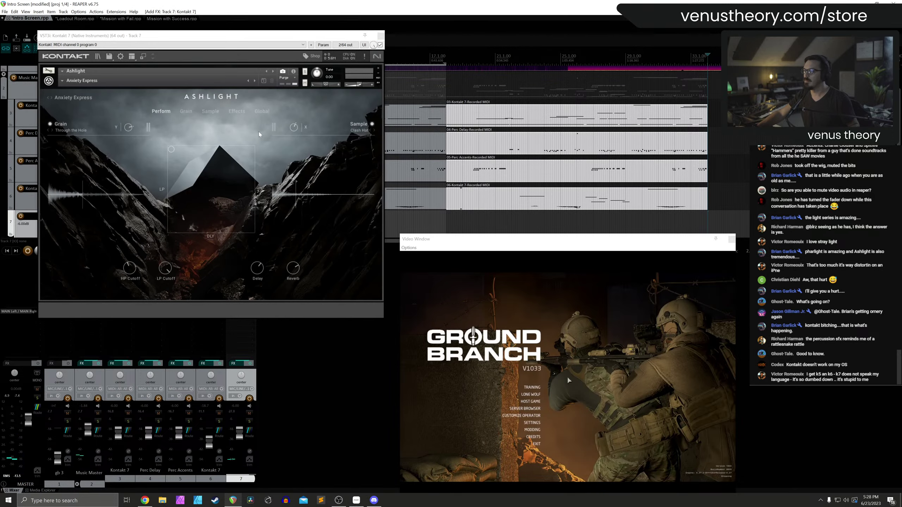
pyautogui.moveTo(333, 40); pyautogui.dragTo(363, 73)
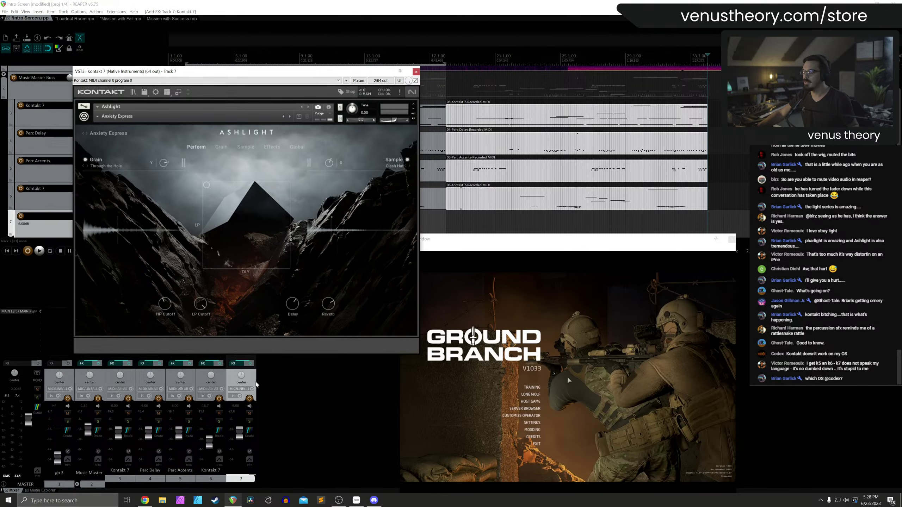
# Arm the Ashlight track for recording and set its input to the CASIO USB-MIDI keyboard
pyautogui.click(250, 398)
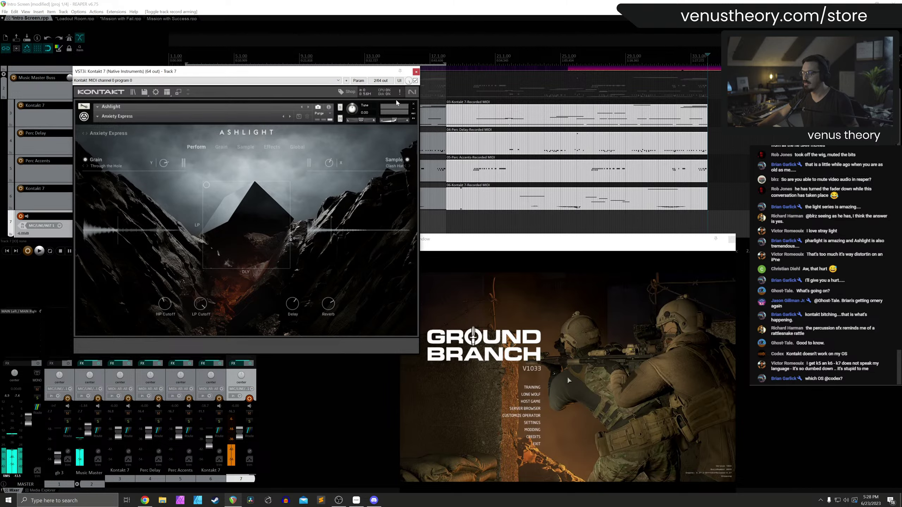
pyautogui.click(416, 72)
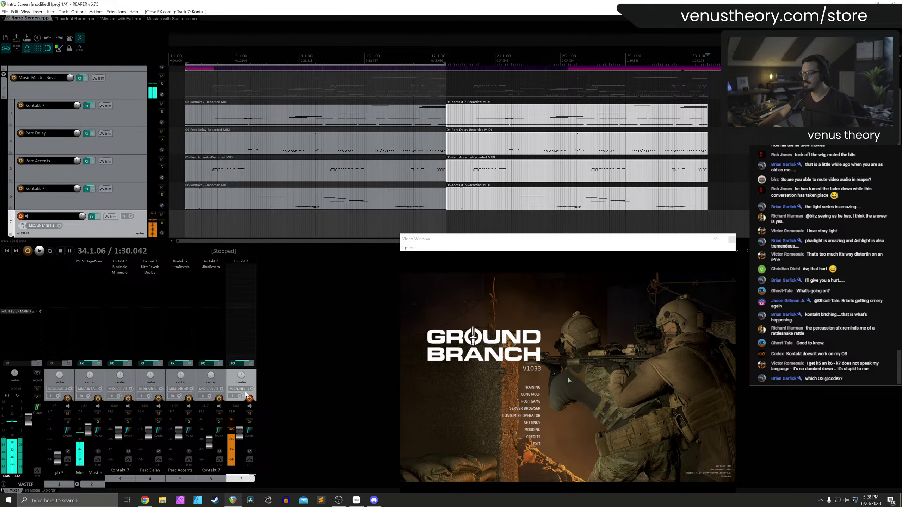
pyautogui.click(245, 391)
pyautogui.moveTo(280, 407)
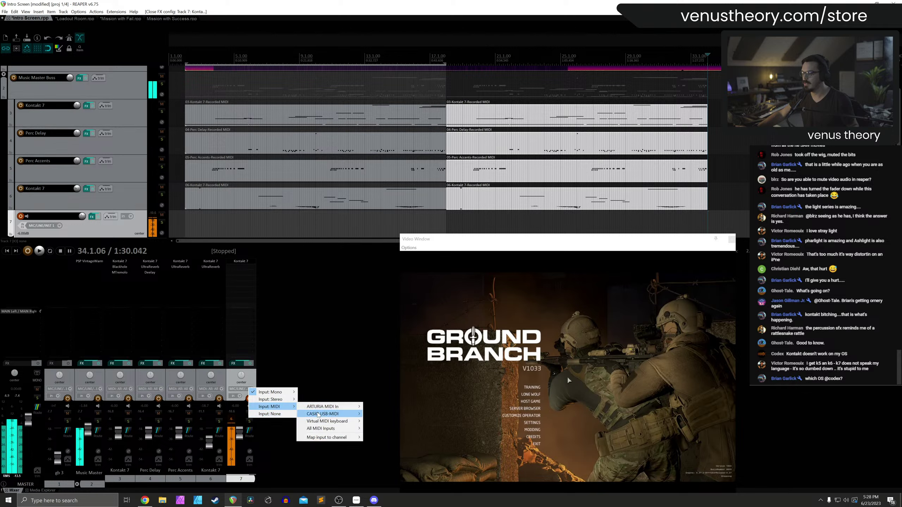
pyautogui.moveTo(317, 415)
pyautogui.click(383, 299)
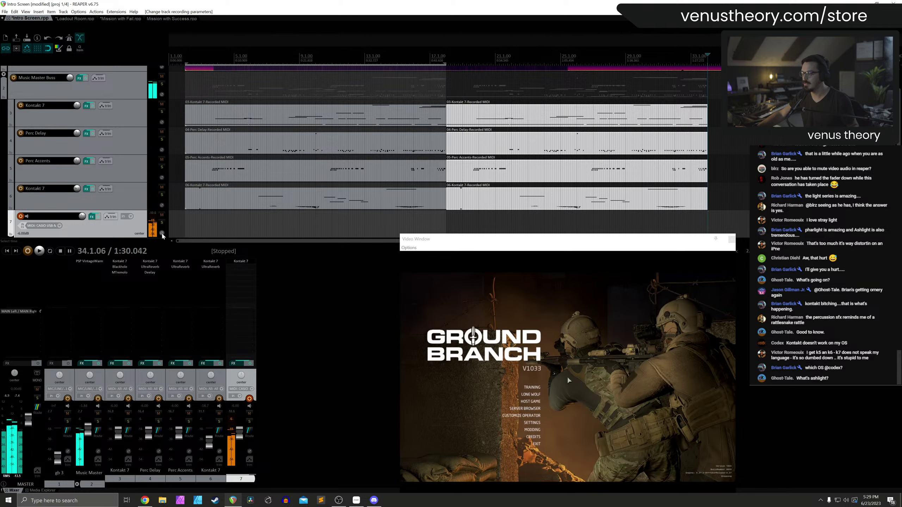
# Disarm the Ashlight track and name it Pulse
pyautogui.click(20, 217)
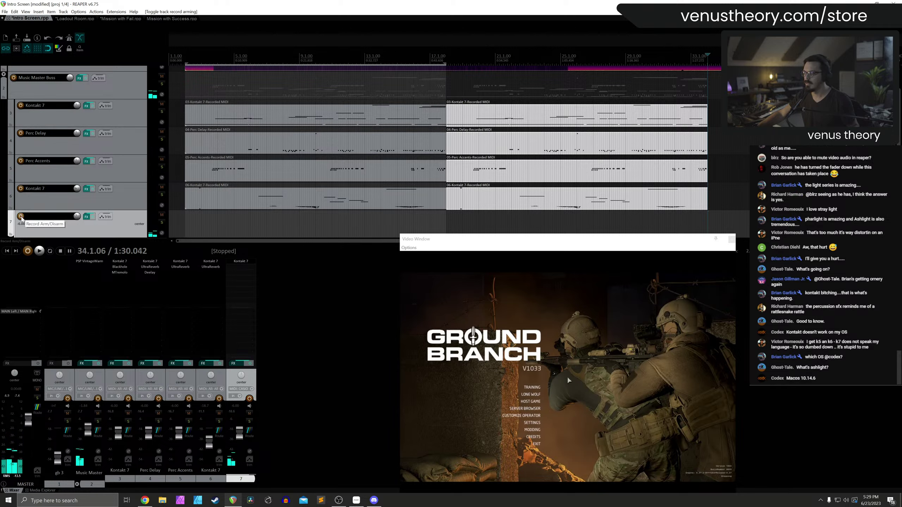
pyautogui.write('Pulse')
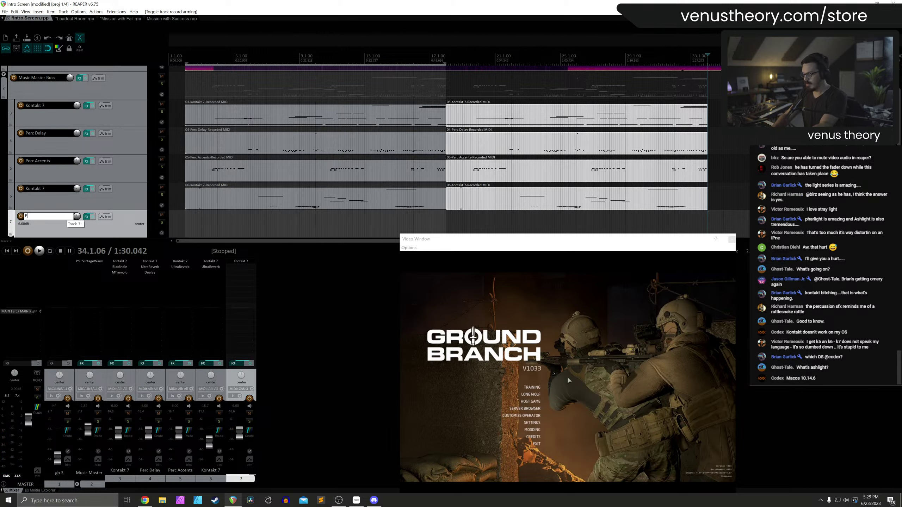
pyautogui.press('Return')
# Add the Cramit effect to the Pulse track and, with the track armed, adjust its distortion, drive and mix
pyautogui.doubleClick(247, 272)
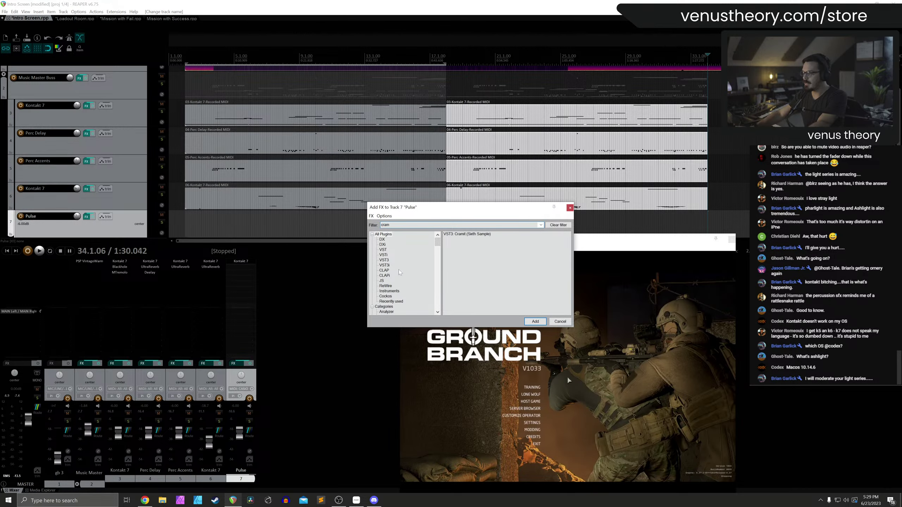
pyautogui.doubleClick(463, 234)
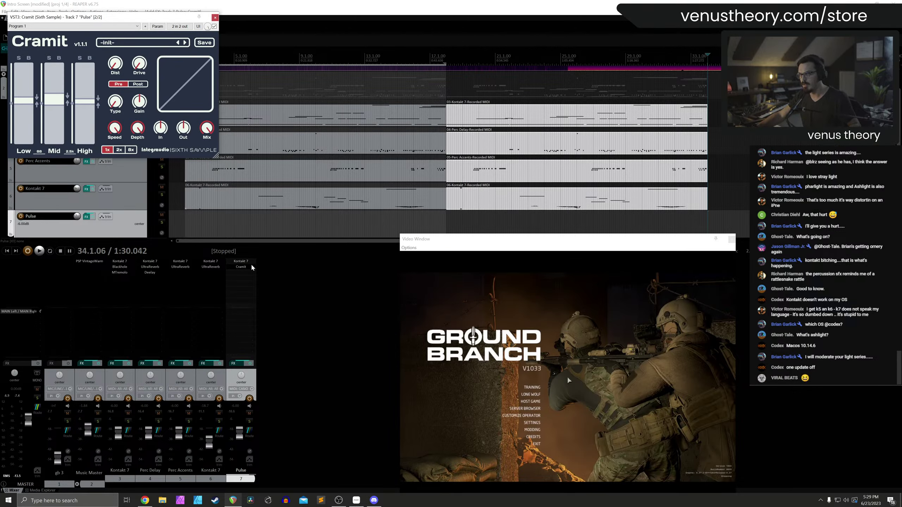
pyautogui.click(250, 398)
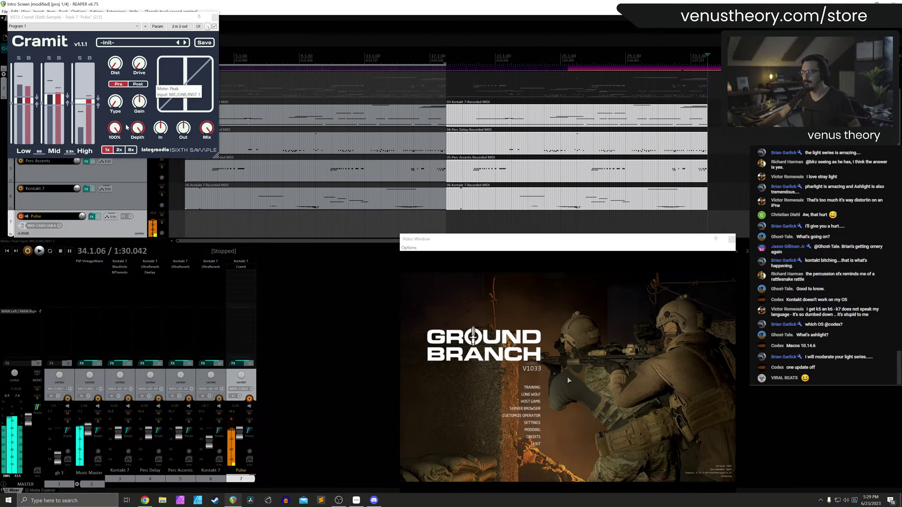
pyautogui.click(116, 169)
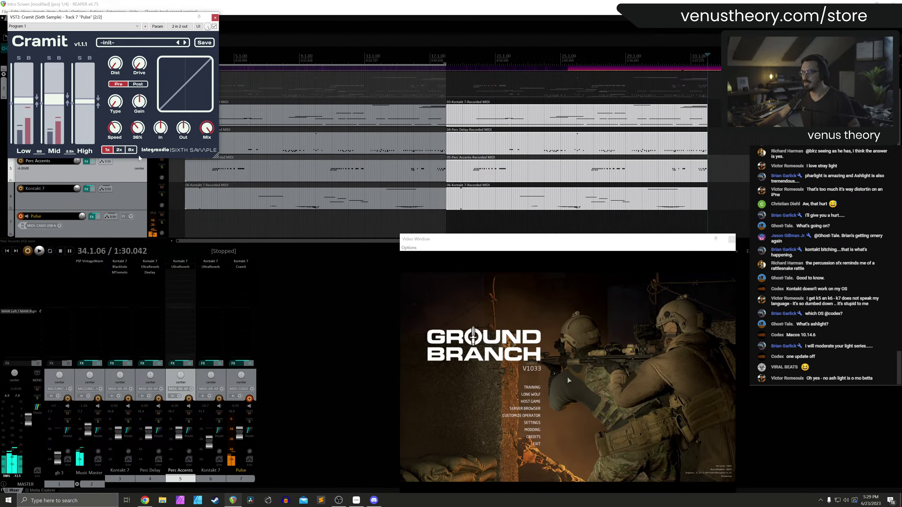
pyautogui.scroll(-4, 138, 127)
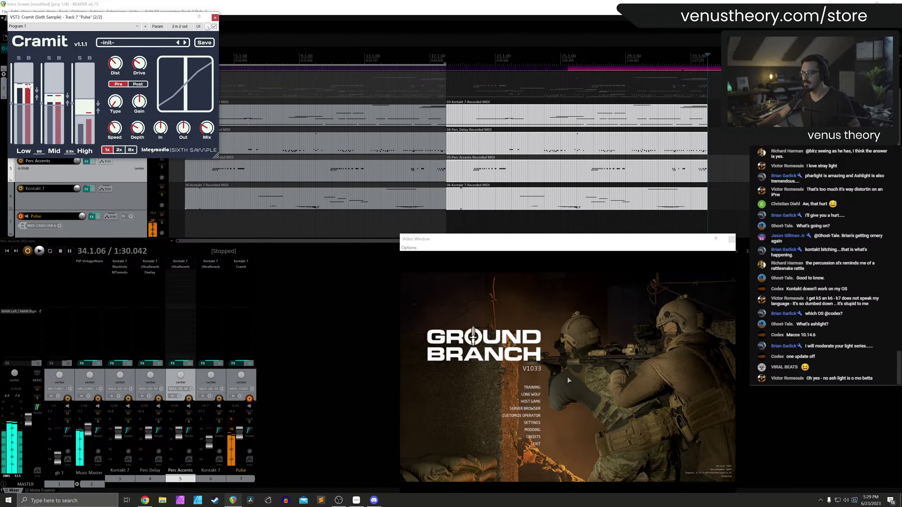
pyautogui.click(215, 17)
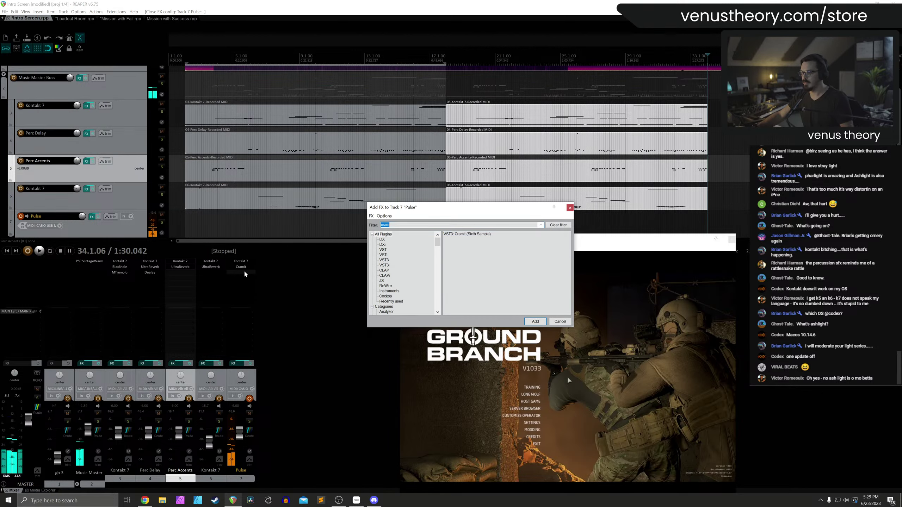
# Add the Kilohearts Disperser effect after Cramit on the Pulse track and adjust its frequency
pyautogui.doubleClick(244, 273)
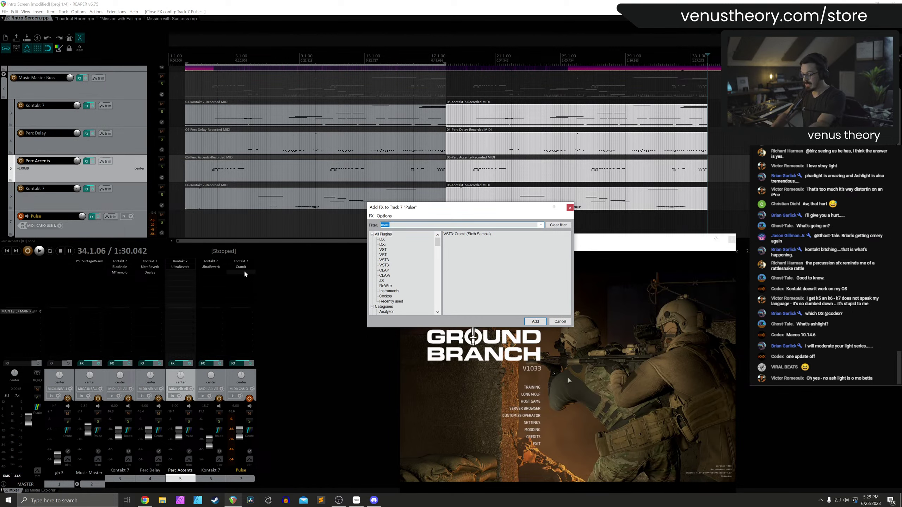
pyautogui.write('dis')
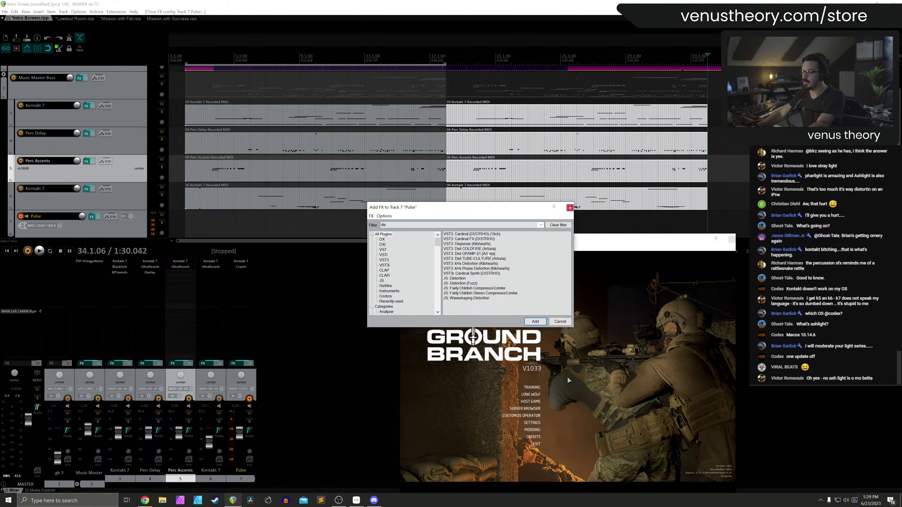
pyautogui.doubleClick(468, 244)
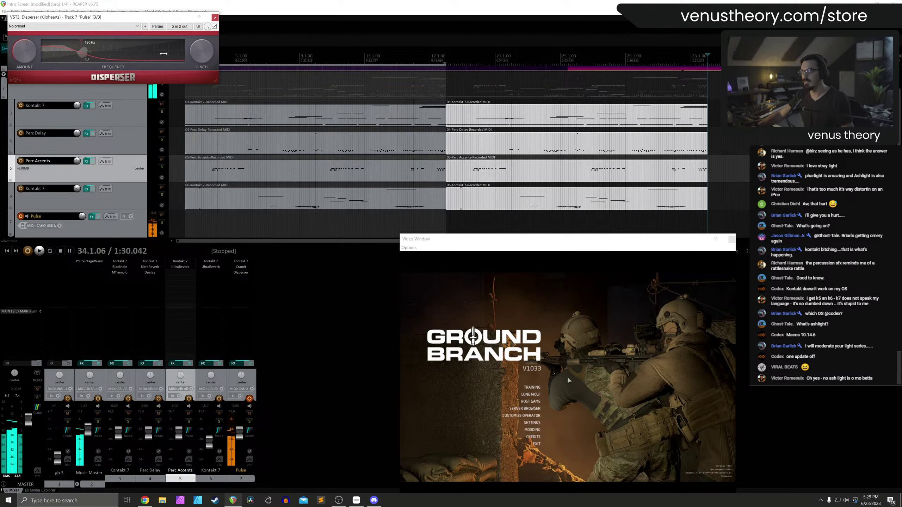
pyautogui.click(215, 17)
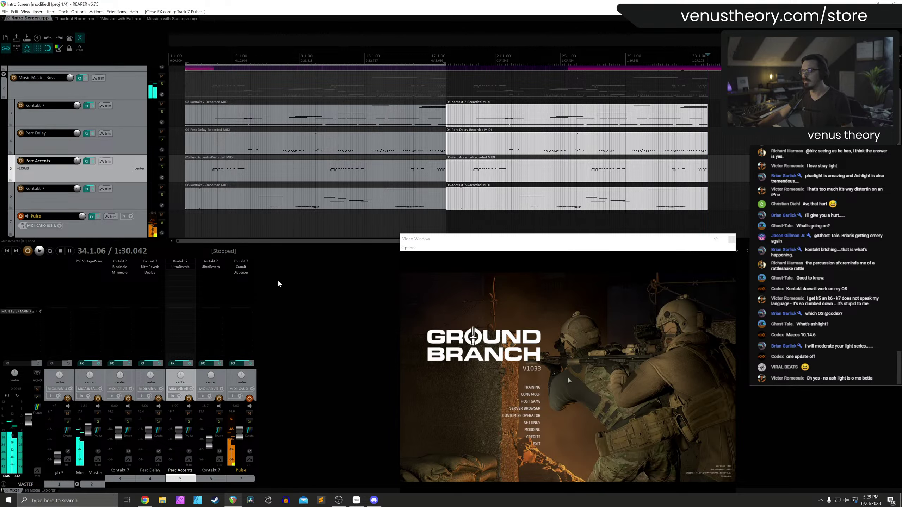
# Add the Rift effect after Disperser on the Pulse track
pyautogui.doubleClick(241, 283)
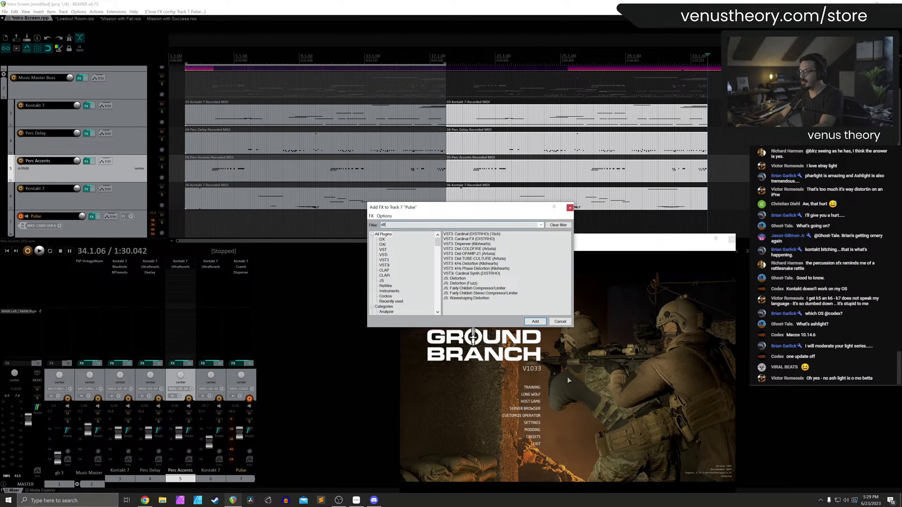
pyautogui.write('rift')
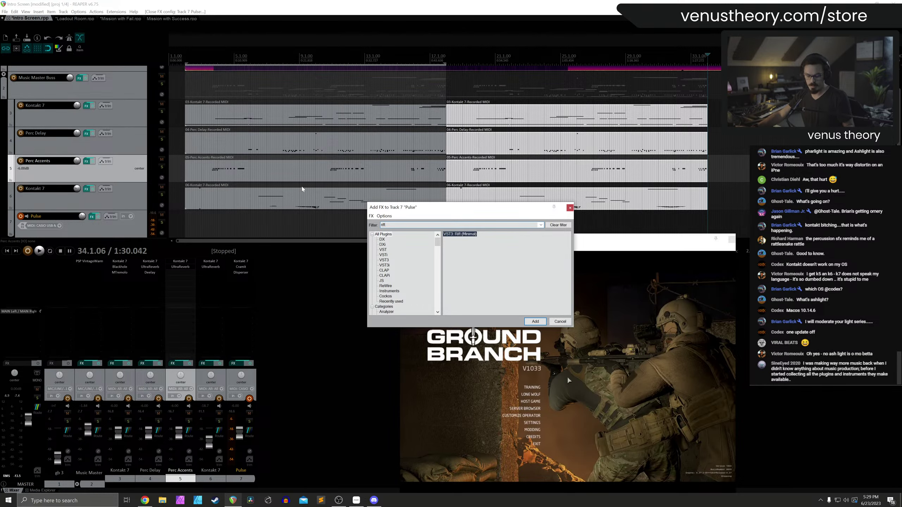
pyautogui.press('Return')
# Audition randomly chosen Rift presets on the Pulse track and remove the Rift effect
pyautogui.click(299, 41)
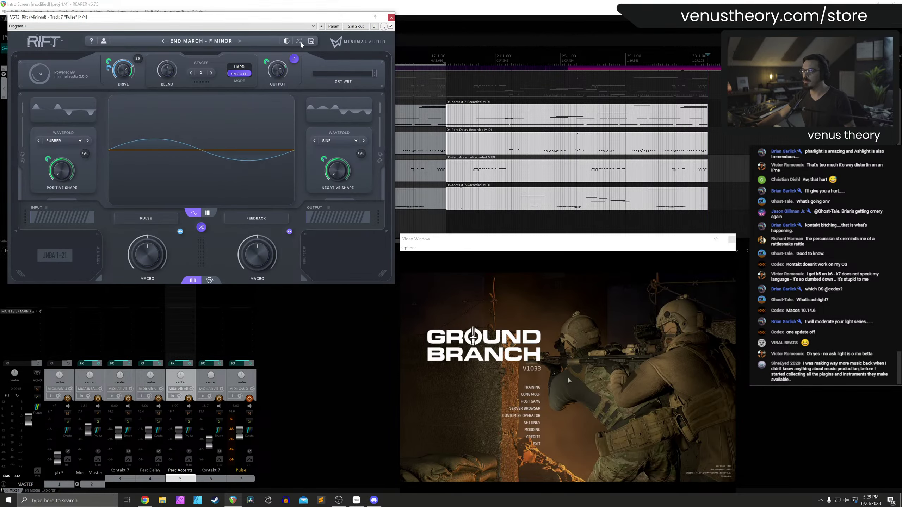
pyautogui.moveTo(314, 19); pyautogui.dragTo(372, 61)
pyautogui.click(360, 83)
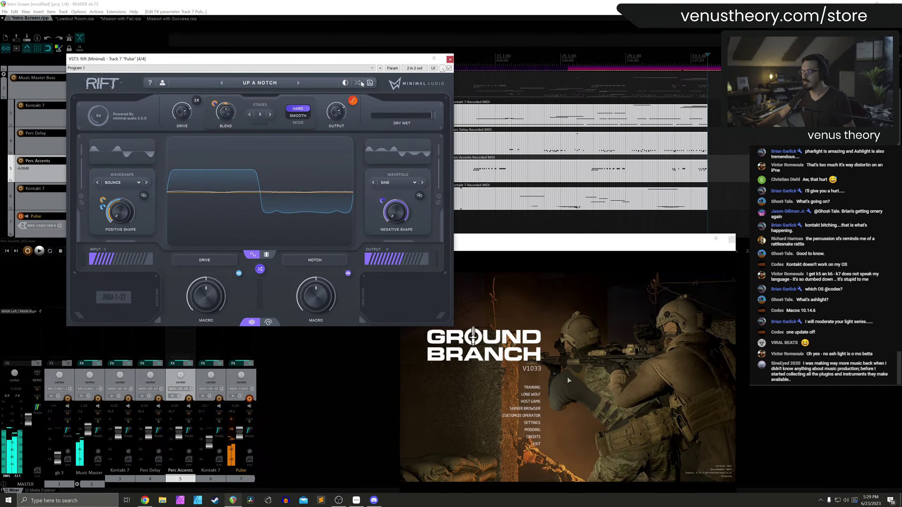
pyautogui.click(361, 84)
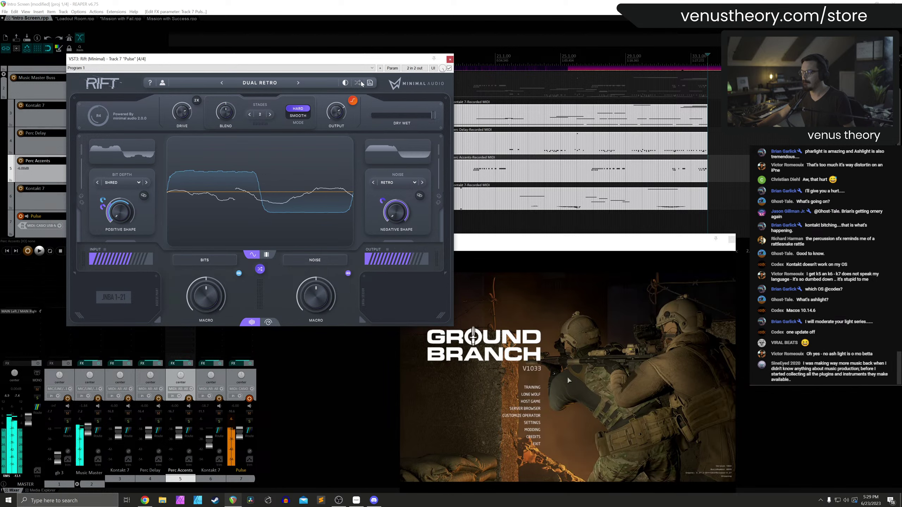
pyautogui.click(360, 83)
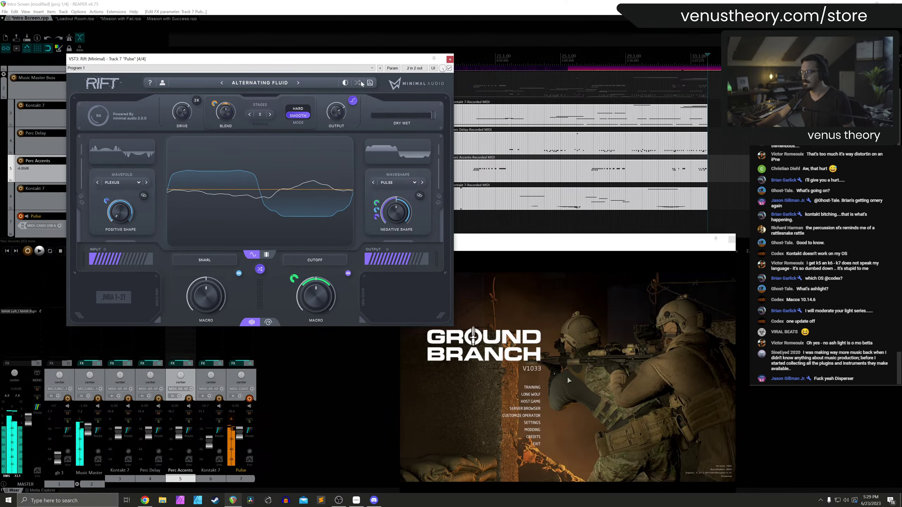
pyautogui.click(361, 83)
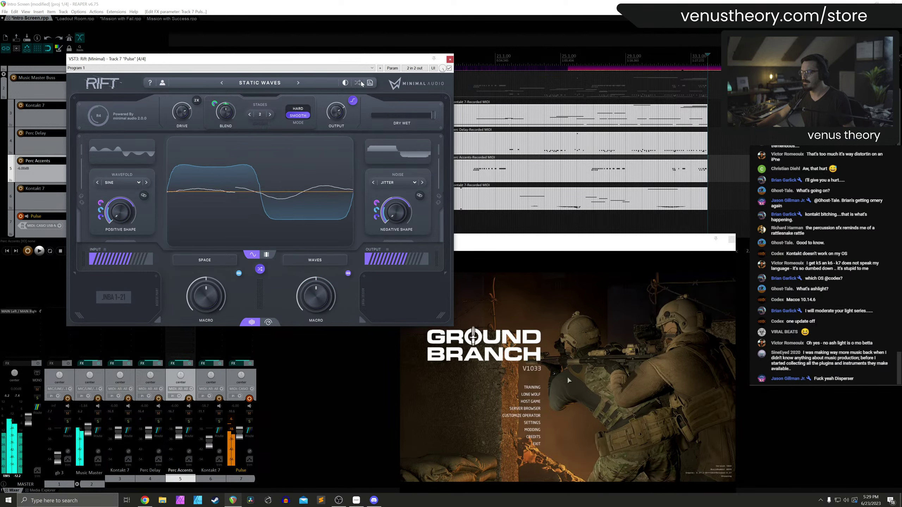
pyautogui.click(362, 84)
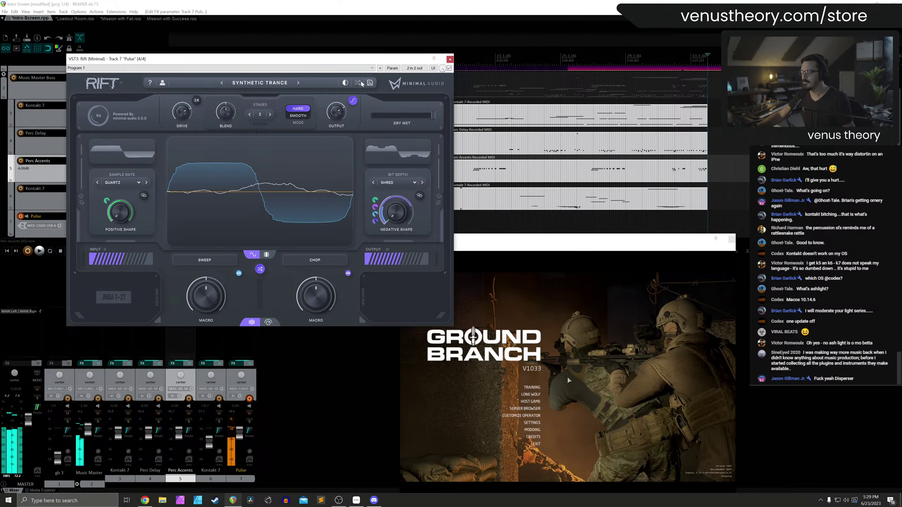
pyautogui.click(362, 83)
pyautogui.click(362, 84)
pyautogui.click(361, 83)
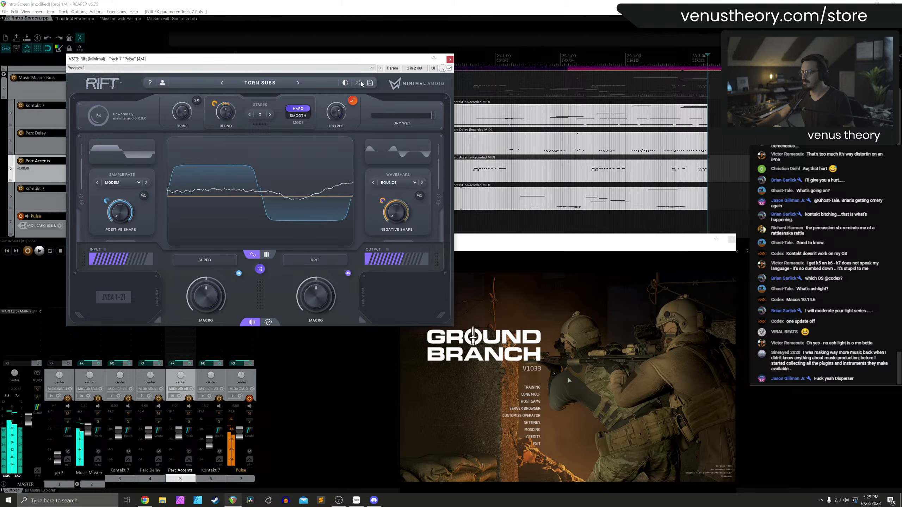
pyautogui.click(361, 83)
pyautogui.click(362, 84)
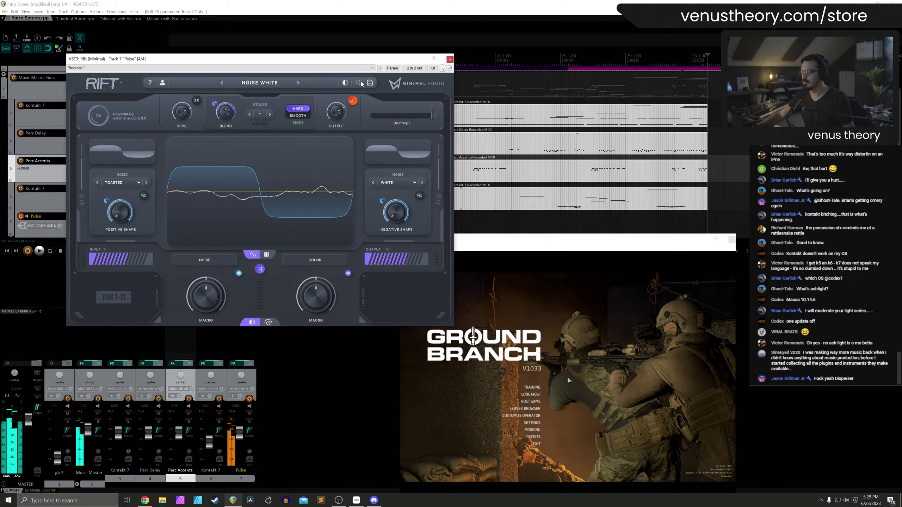
pyautogui.click(362, 84)
pyautogui.click(361, 84)
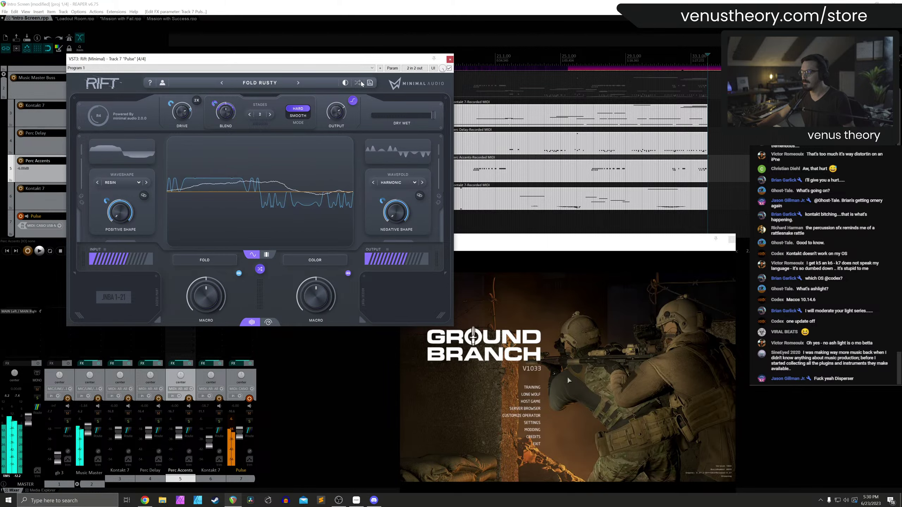
pyautogui.click(362, 84)
pyautogui.click(362, 84)
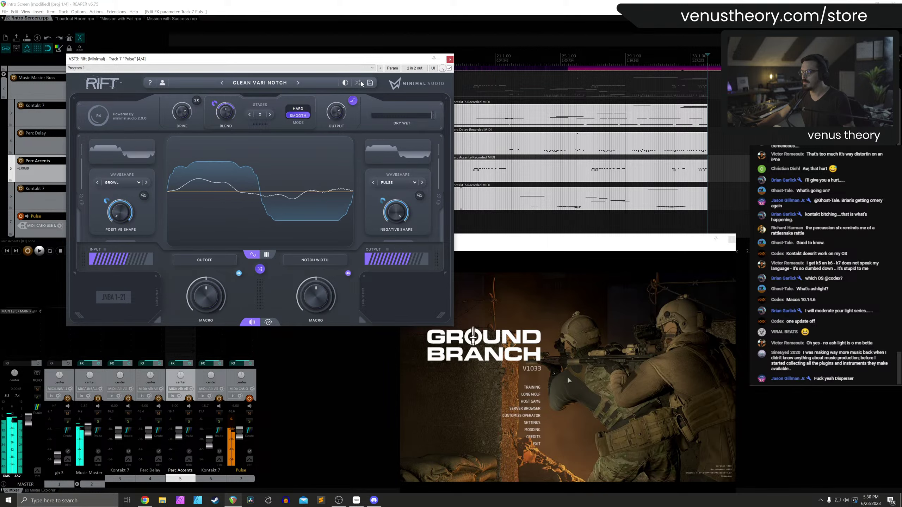
pyautogui.click(362, 84)
pyautogui.click(361, 84)
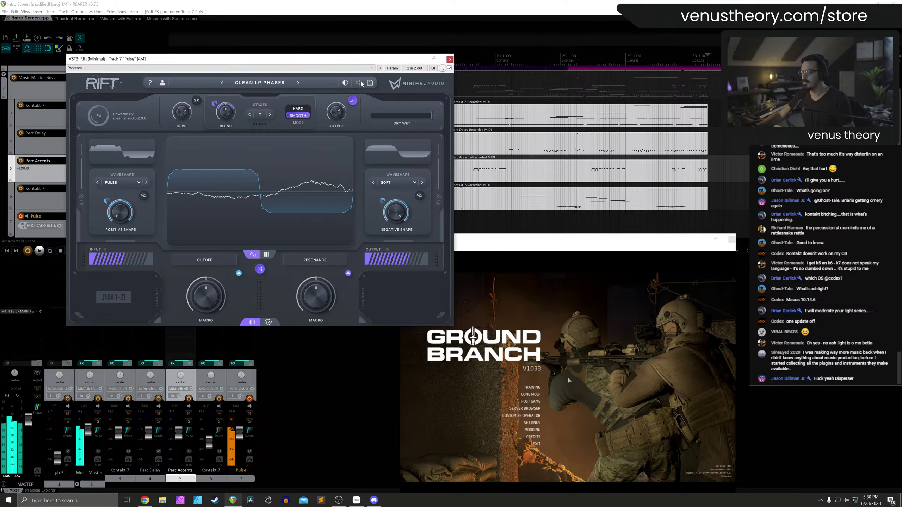
pyautogui.click(362, 83)
pyautogui.click(362, 83)
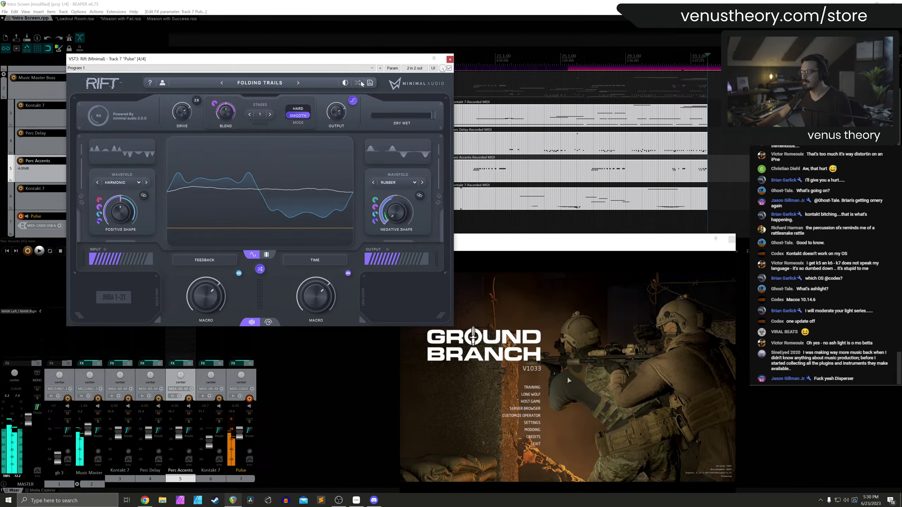
pyautogui.click(362, 83)
pyautogui.click(362, 84)
pyautogui.click(362, 84)
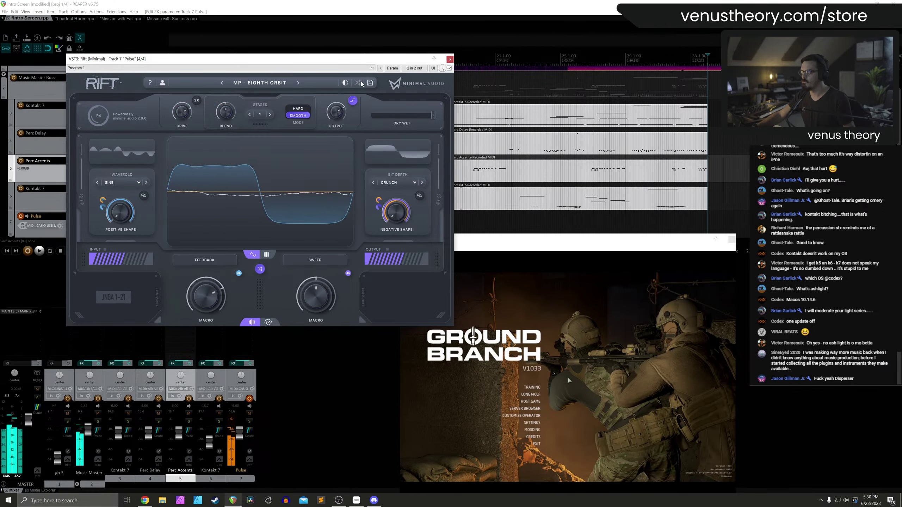
pyautogui.click(362, 84)
pyautogui.click(361, 83)
pyautogui.click(362, 84)
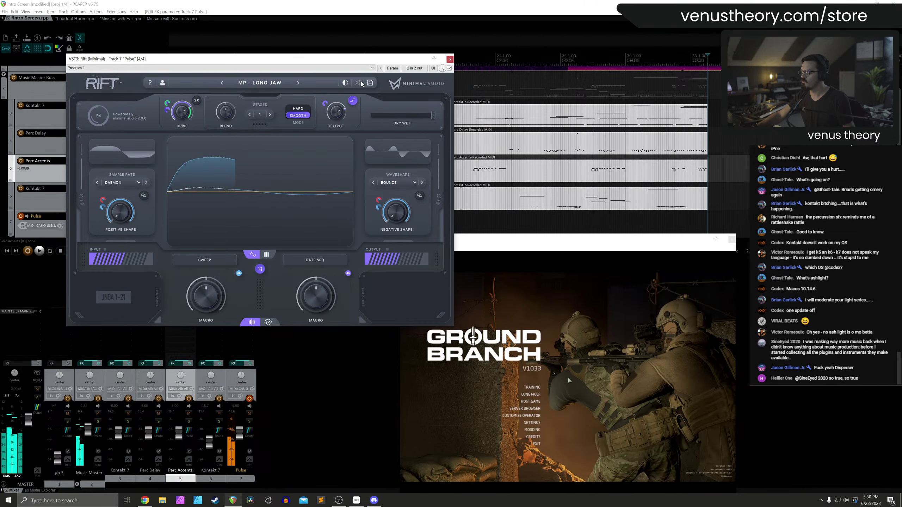
pyautogui.click(361, 84)
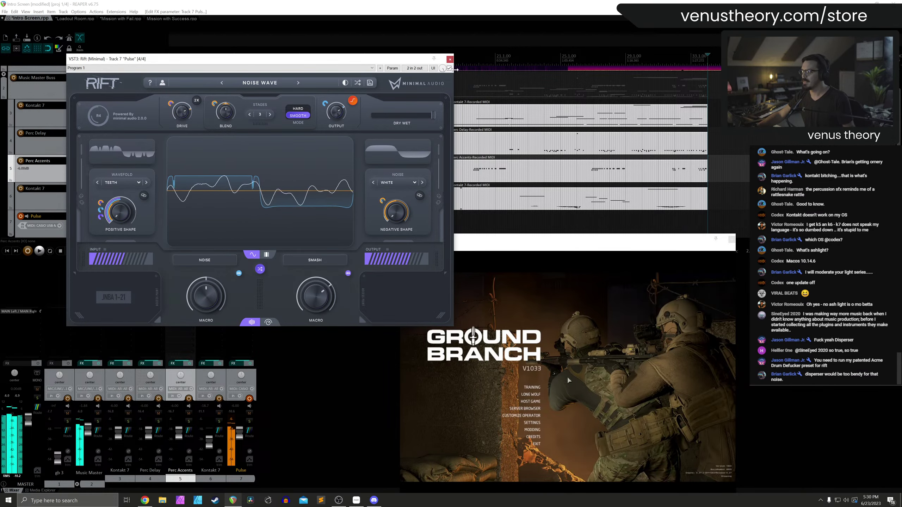
pyautogui.click(450, 59)
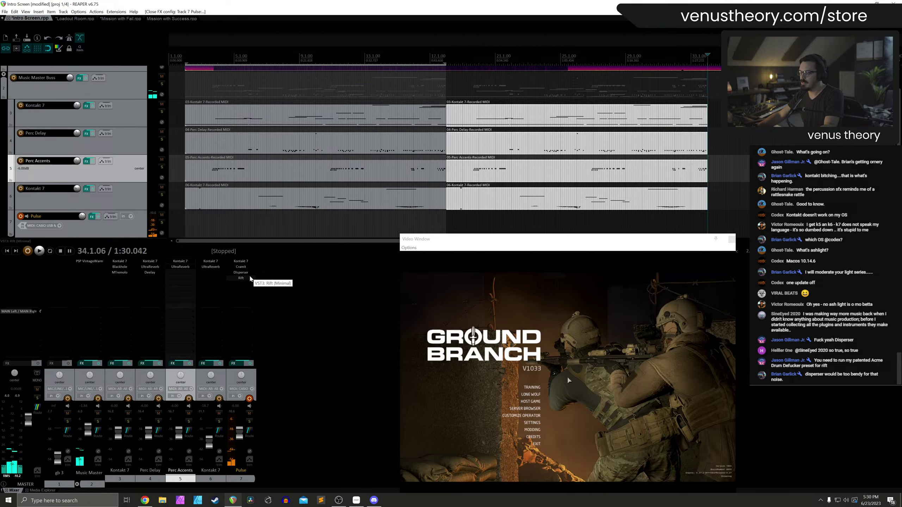
pyautogui.keyDown('alt'); pyautogui.click(247, 279); pyautogui.keyUp('alt')
# Add the Arturia Dist COLDFIRE effect after Disperser on the Pulse track
pyautogui.doubleClick(249, 279)
pyautogui.write('cold')
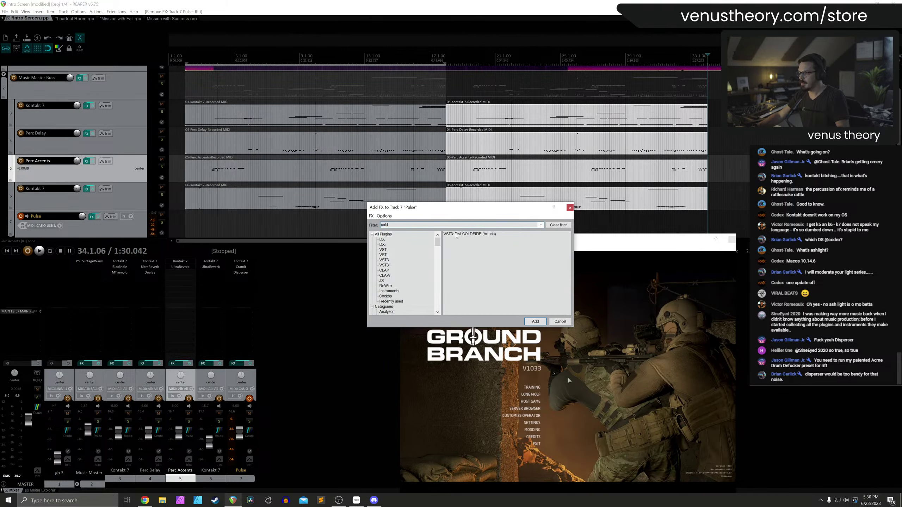
pyautogui.click(456, 235)
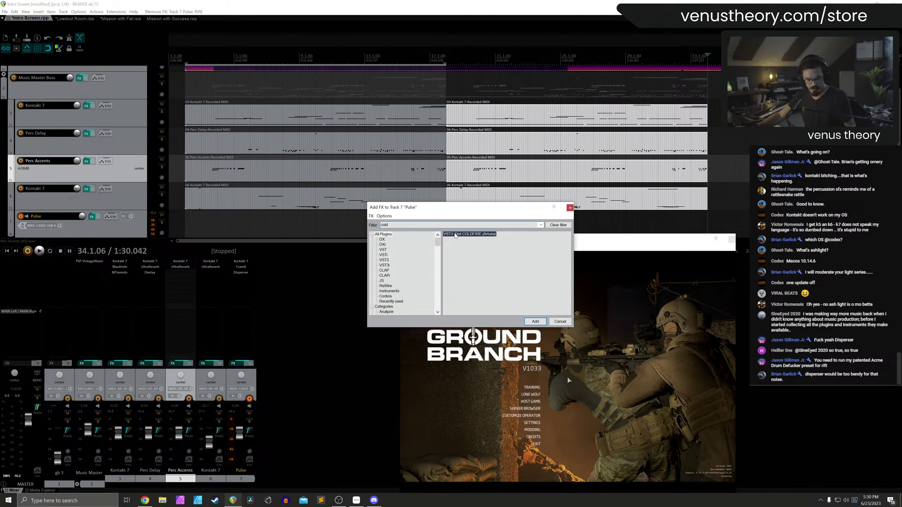
pyautogui.doubleClick(456, 234)
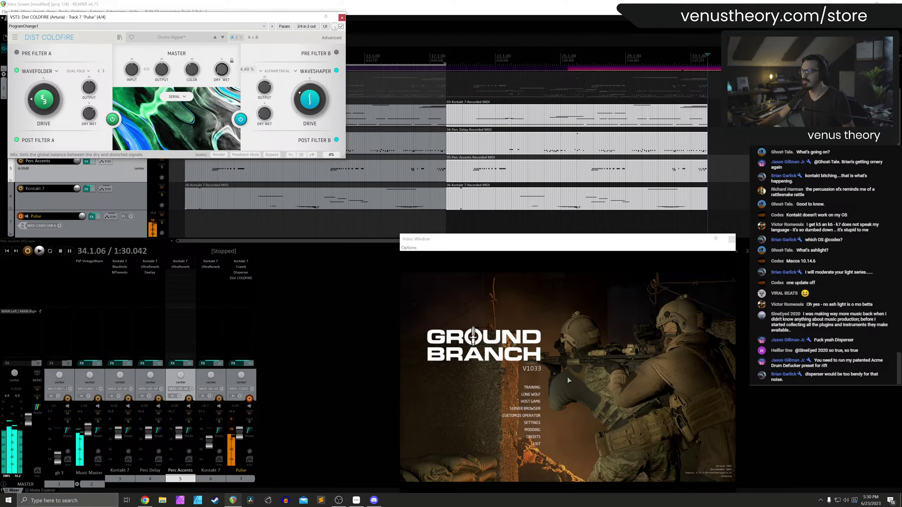
# Switch Dist COLDFIRE to the preset combining tube and hard-clip waveshaper distortion, and adjust the waveshaper's drive
pyautogui.click(223, 37)
pyautogui.click(223, 37)
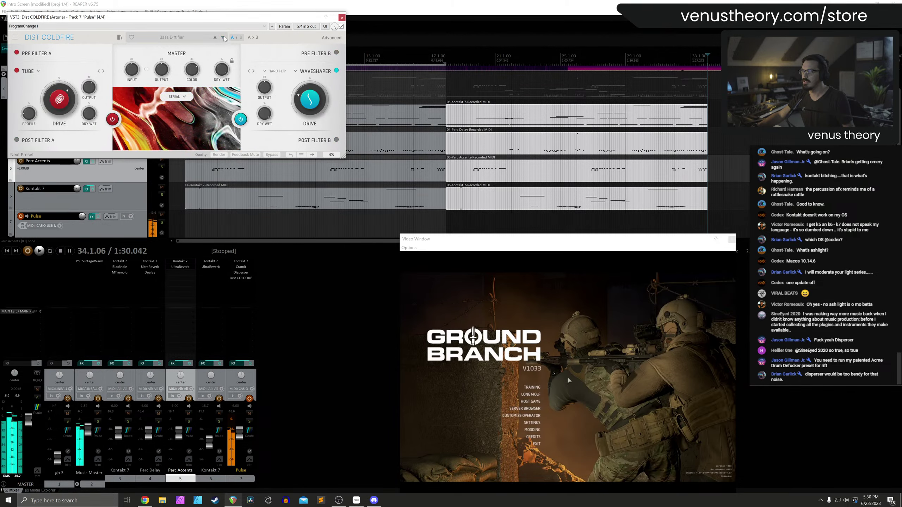
pyautogui.moveTo(309, 99); pyautogui.dragTo(309, 93)
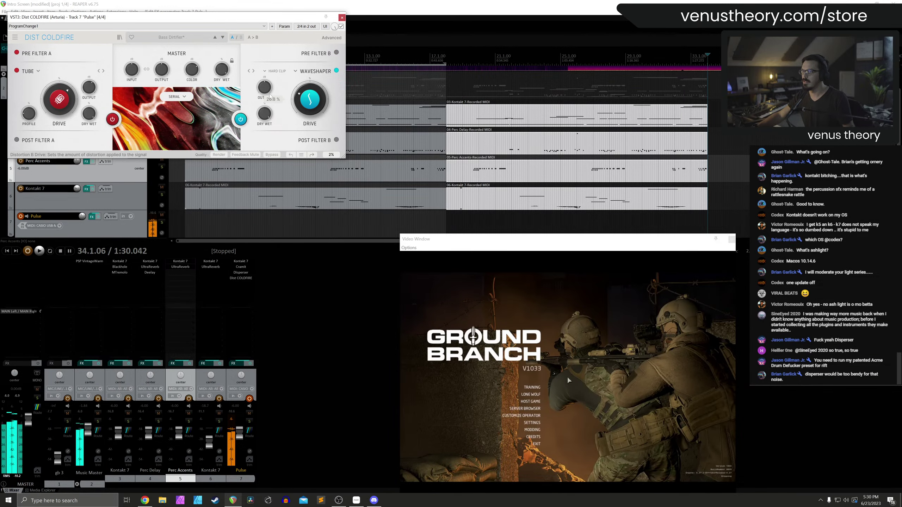
pyautogui.click(341, 17)
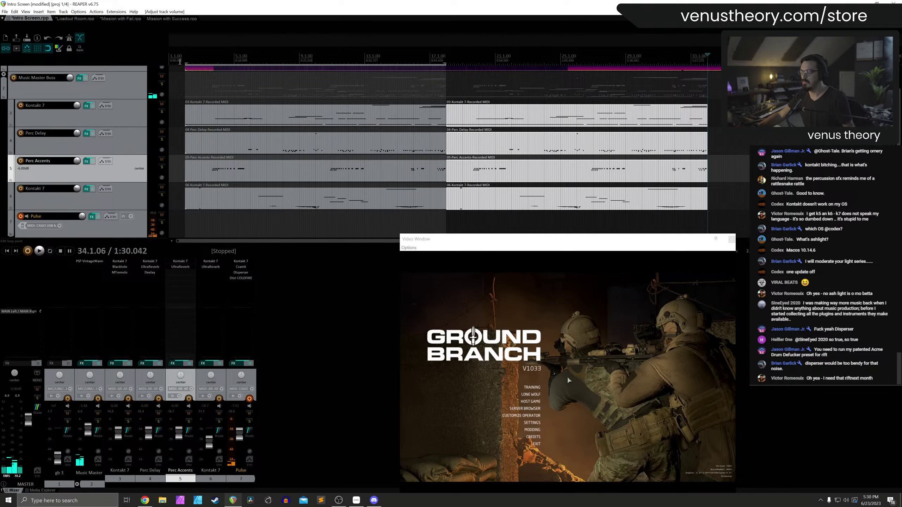
# Play the project from near its start to try the Pulse sound against the other tracks
pyautogui.click(179, 57)
pyautogui.press('space')
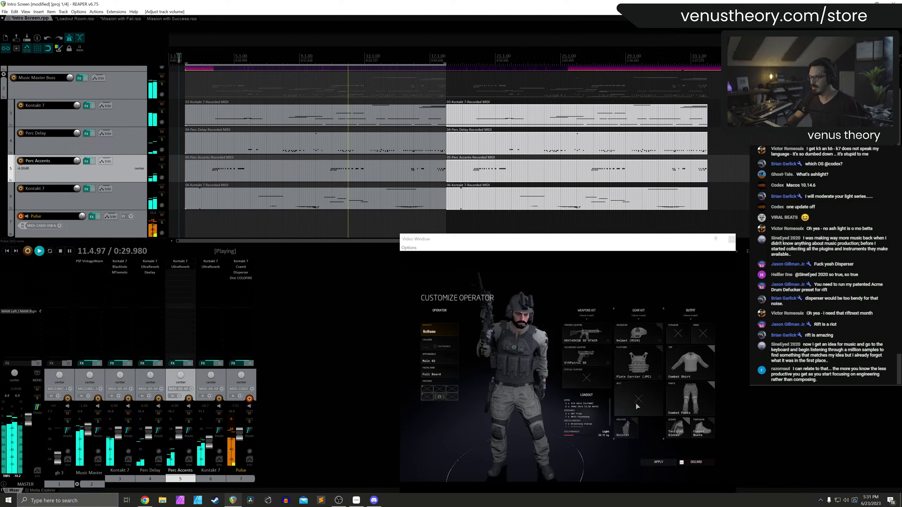
pyautogui.press('space')
# Remove Disperser from the Pulse track and copy the Deelay effect from the Perc Delay track to follow Dist COLDFIRE
pyautogui.keyDown('alt'); pyautogui.click(241, 272); pyautogui.keyUp('alt')
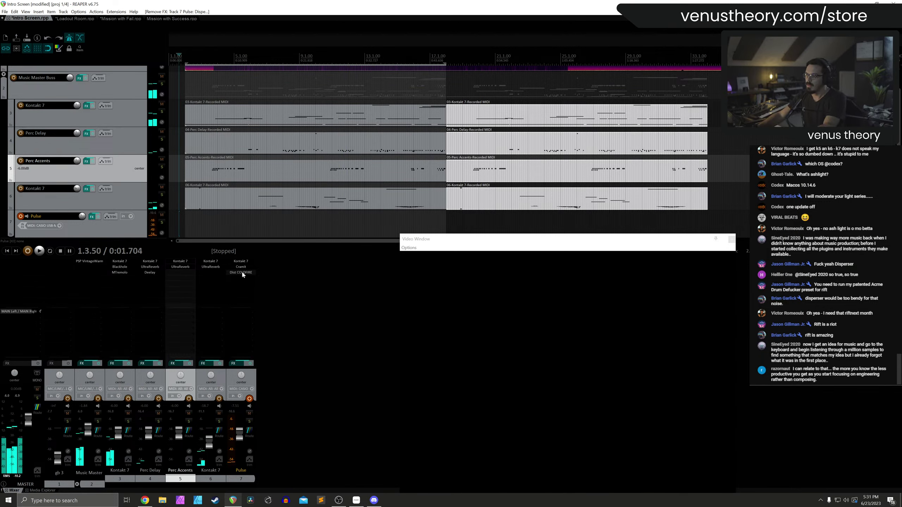
pyautogui.moveTo(162, 272); pyautogui.dragTo(243, 278)
pyautogui.doubleClick(244, 279)
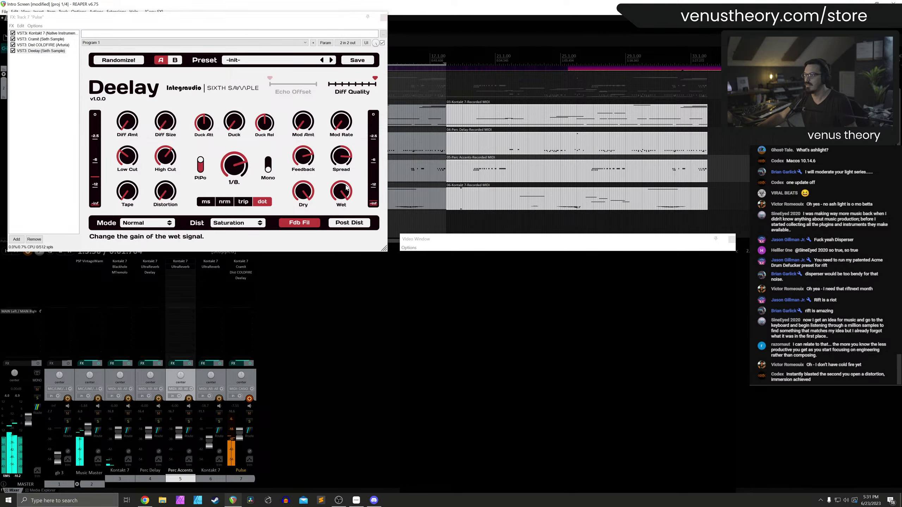
pyautogui.click(384, 17)
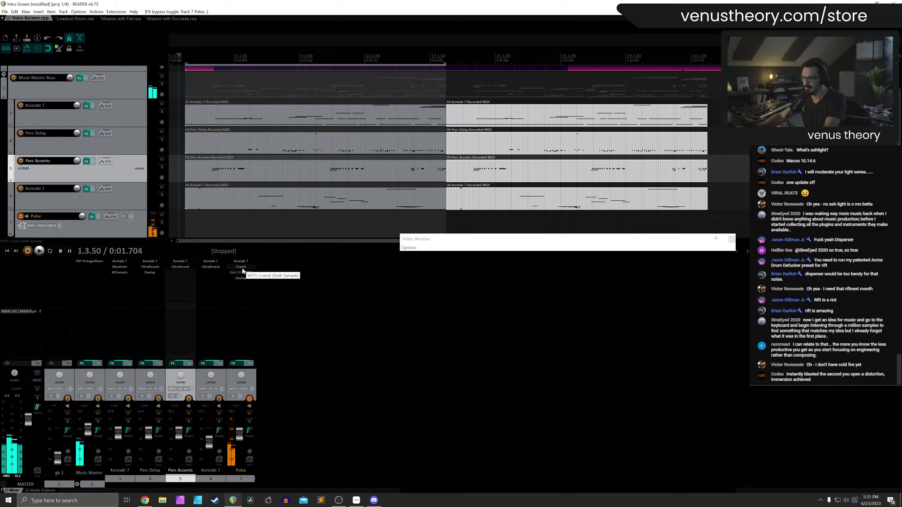
# Bypass Cramit on the Pulse track and set the track volume to -13.2 dB
pyautogui.click(242, 269)
pyautogui.click(216, 18)
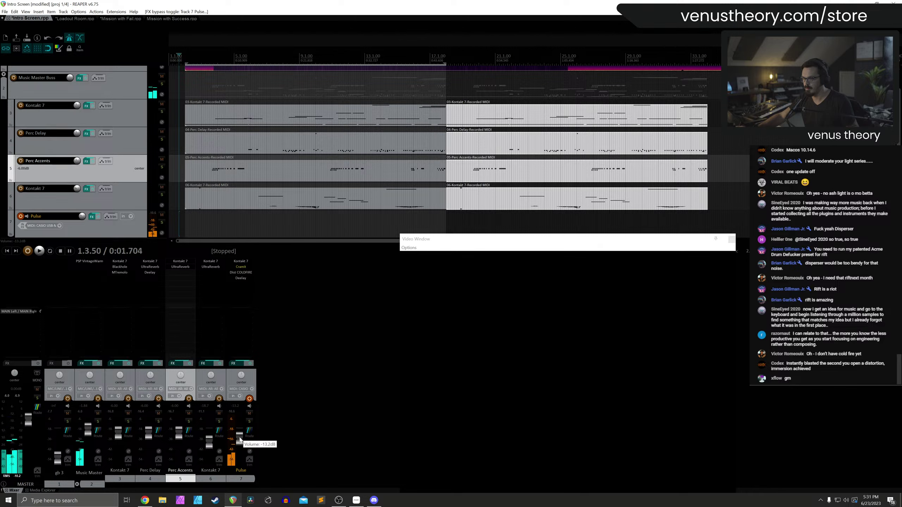
# Adjust the feedback and wet level of Deelay on the Pulse track
pyautogui.click(237, 278)
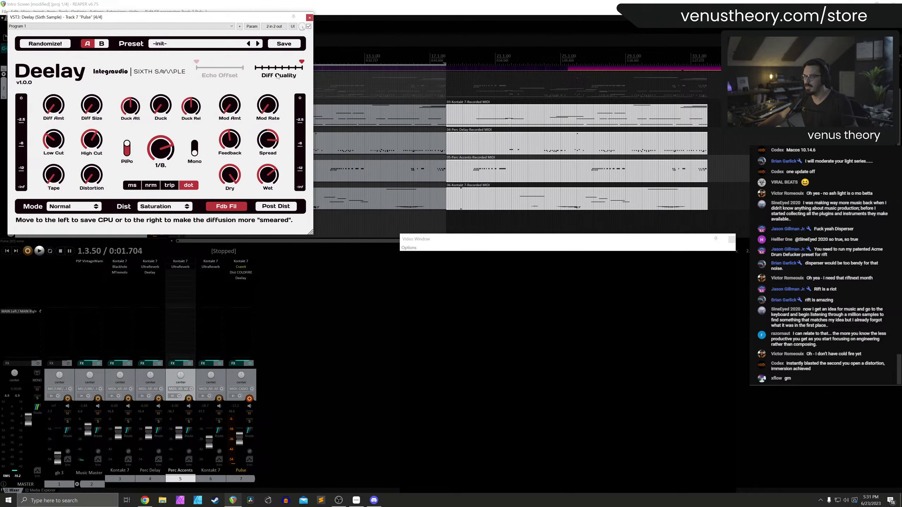
pyautogui.click(310, 17)
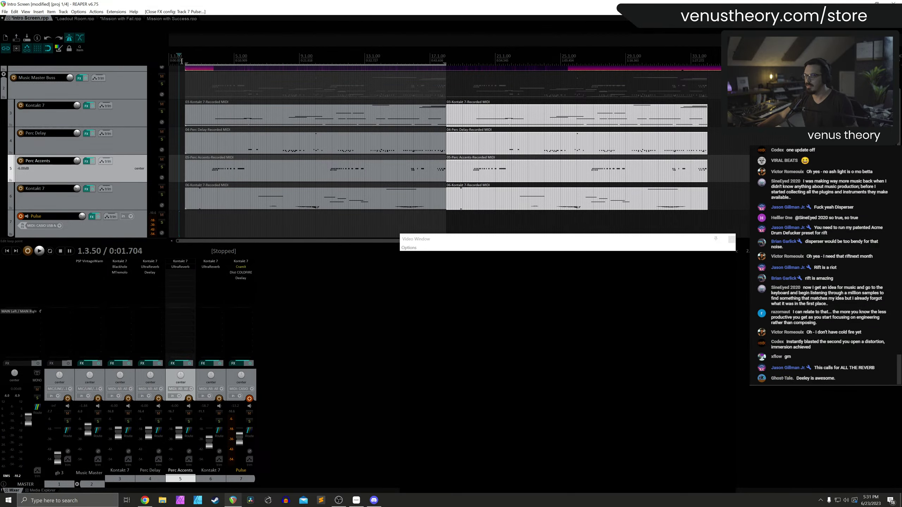
# Record a MIDI performance on the armed Pulse track from near the start of the project
pyautogui.hotkey('ctrl', 'r')
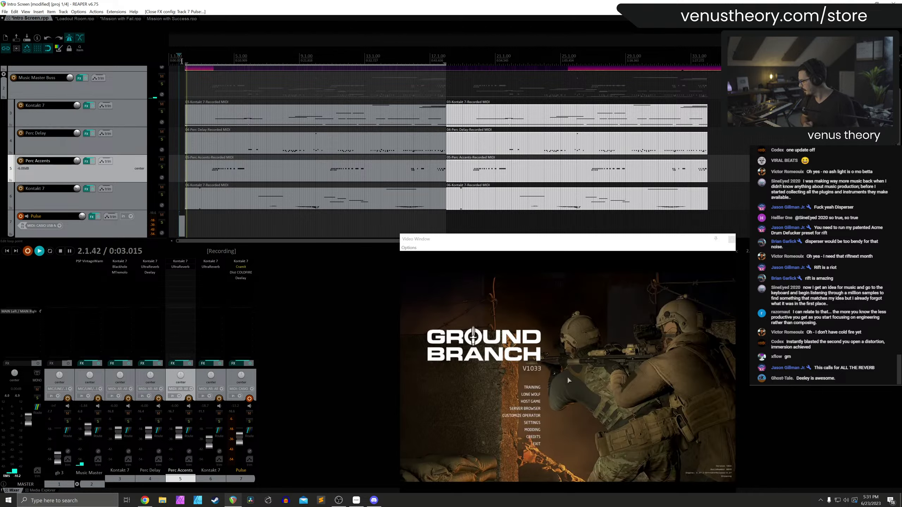
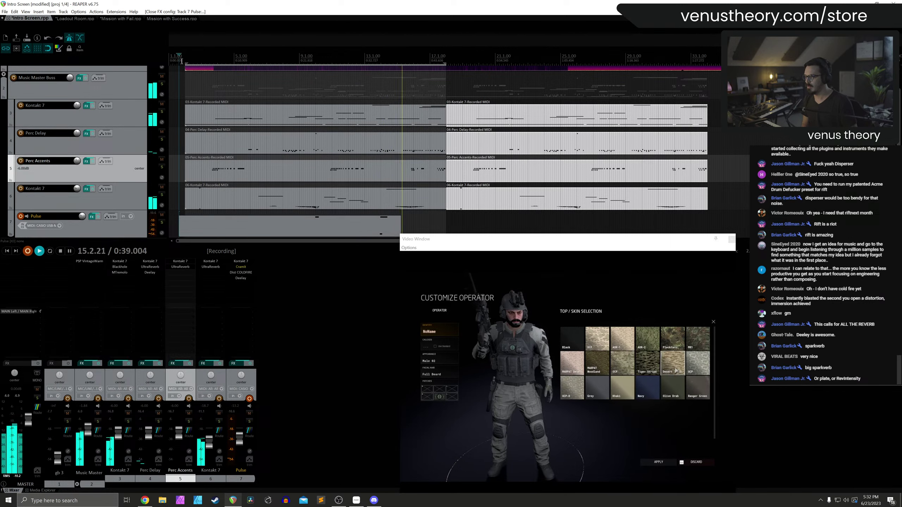
pyautogui.press('space')
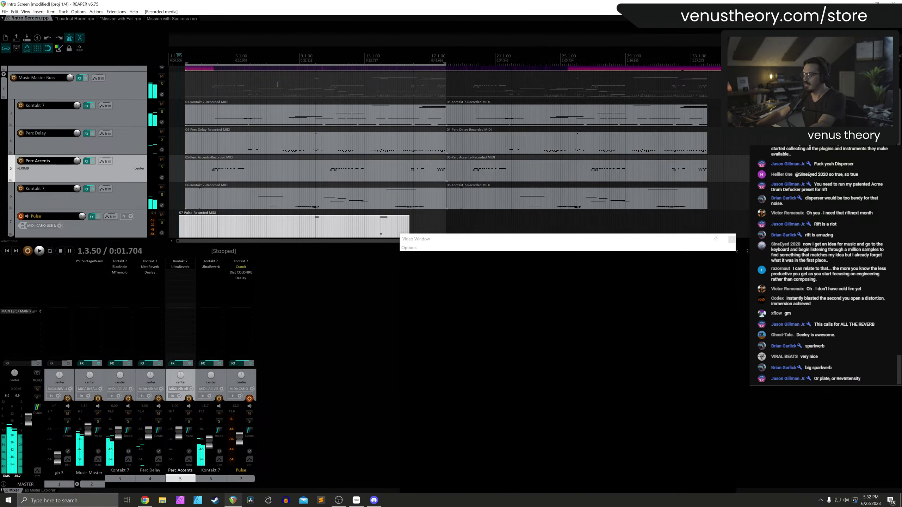
# Examine the last notes of the recorded Pulse MIDI item in the MIDI editor while playing it back
pyautogui.doubleClick(376, 234)
pyautogui.scroll(4, 324, 103)
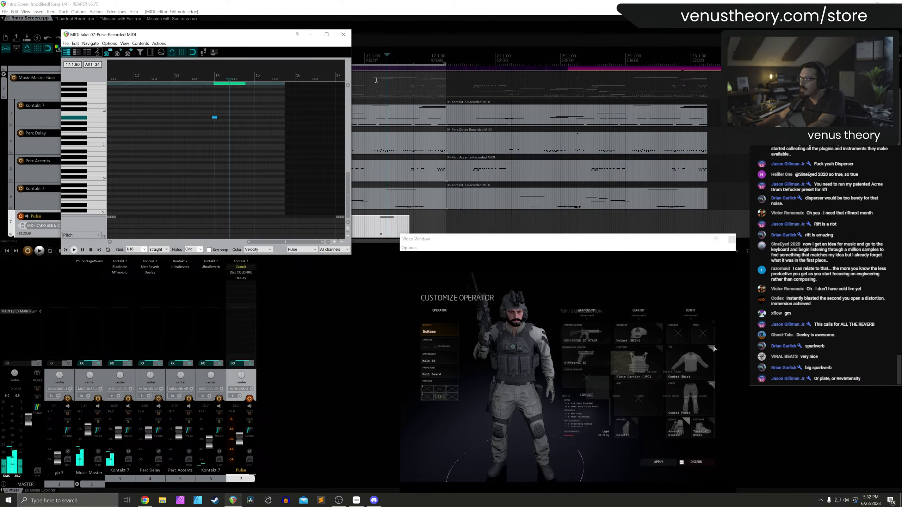
pyautogui.press('space')
pyautogui.click(343, 34)
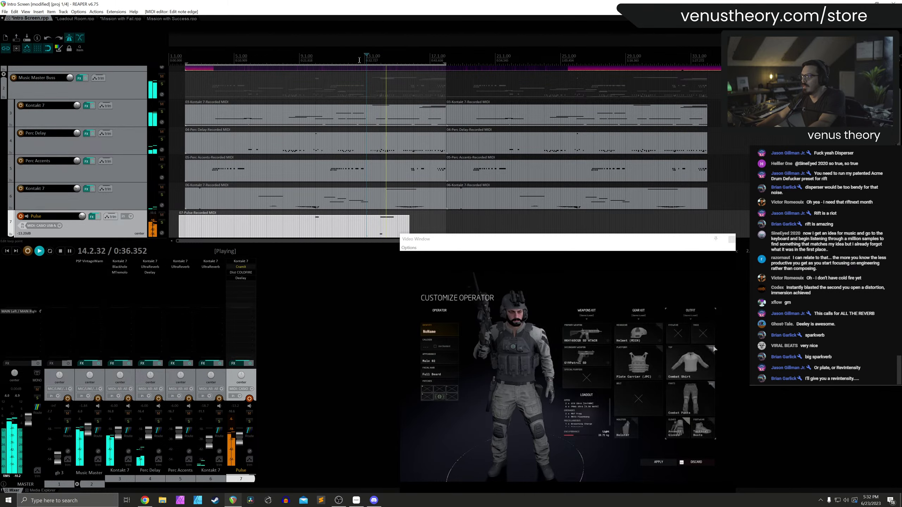
# Quantize the recorded Pulse item and disarm the Pulse track for recording
pyautogui.press('q')
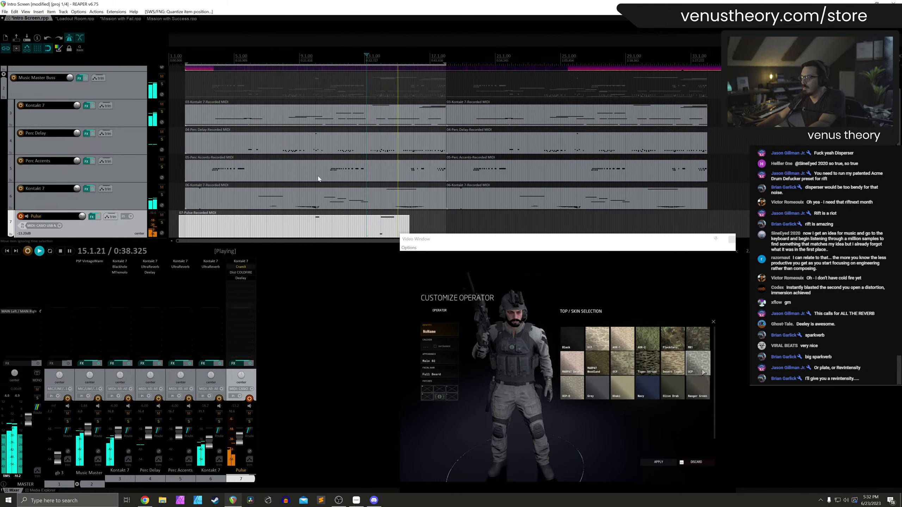
pyautogui.click(315, 71)
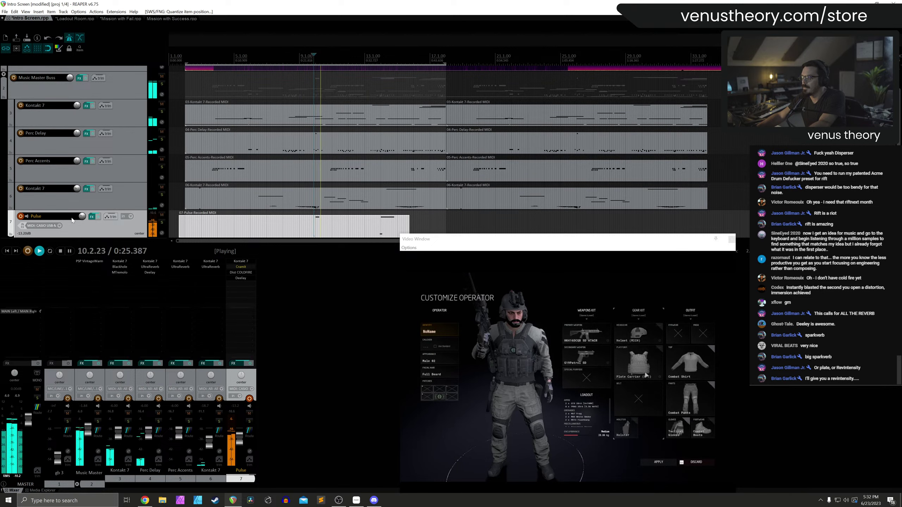
pyautogui.click(20, 216)
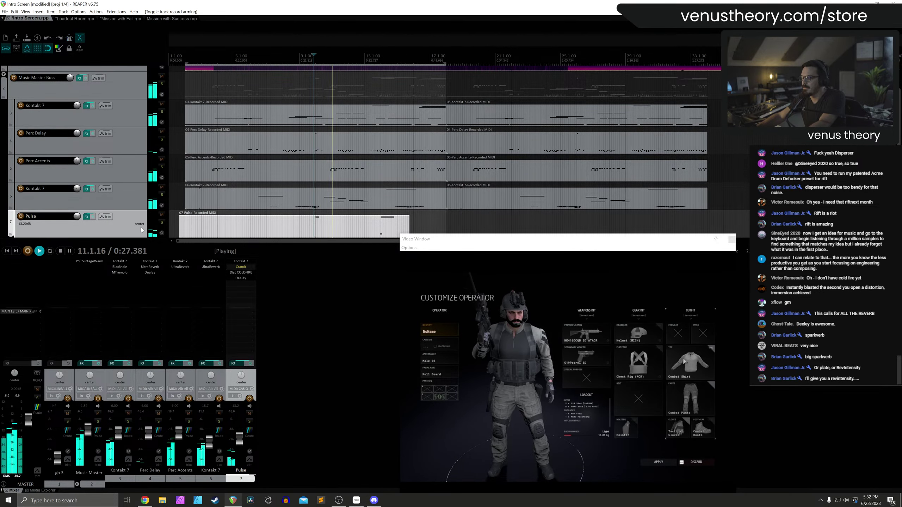
# Lower the Perc Accents track volume to -18.9 dB during playback
pyautogui.scroll(-1, 117, 226)
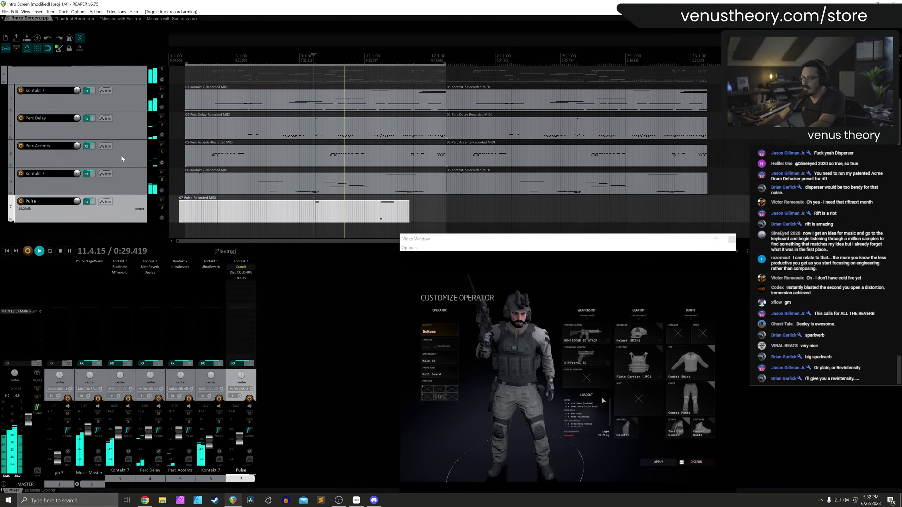
pyautogui.click(125, 166)
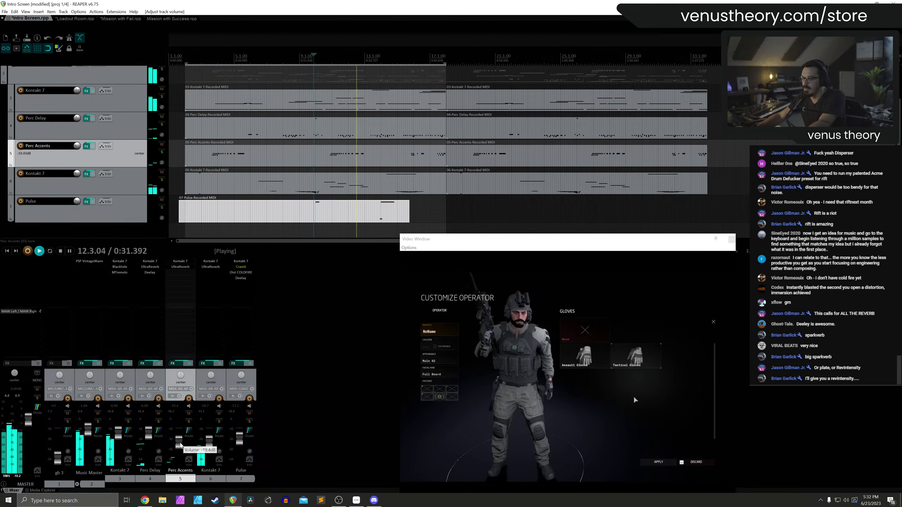
pyautogui.doubleClick(180, 436)
pyautogui.moveTo(182, 438); pyautogui.dragTo(180, 443)
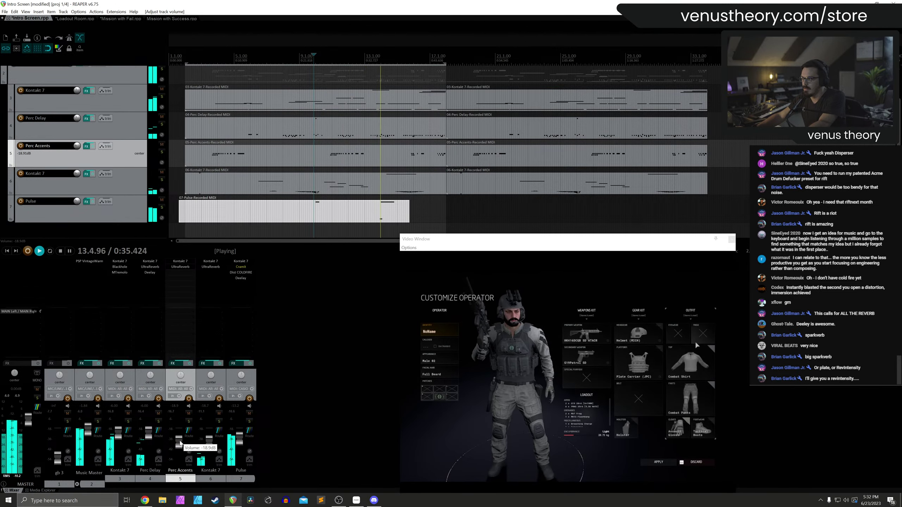
# Examine the Grain and Sample layer settings of the Ashlight patch on the Pulse track
pyautogui.click(243, 267)
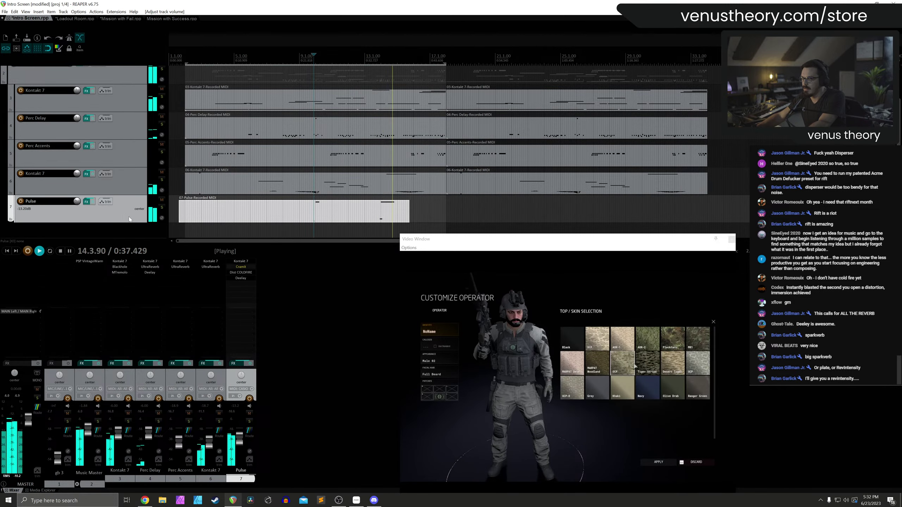
pyautogui.click(240, 261)
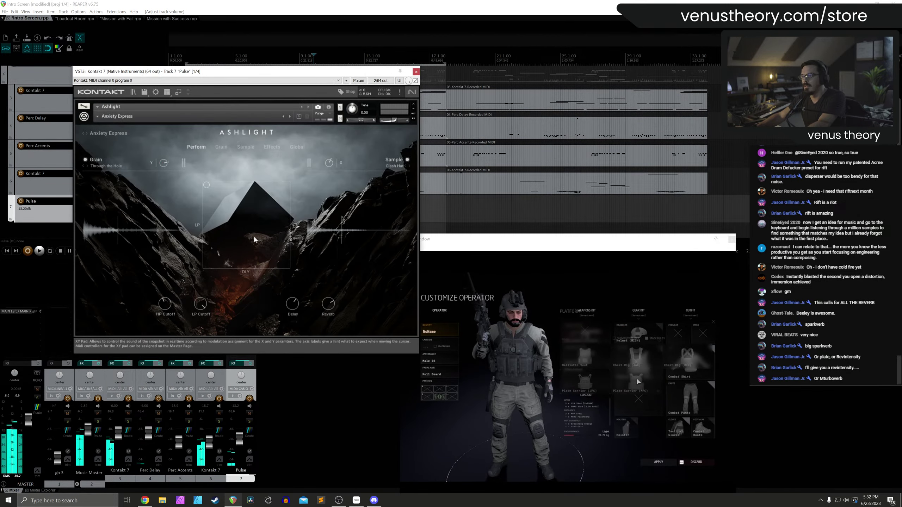
pyautogui.click(222, 149)
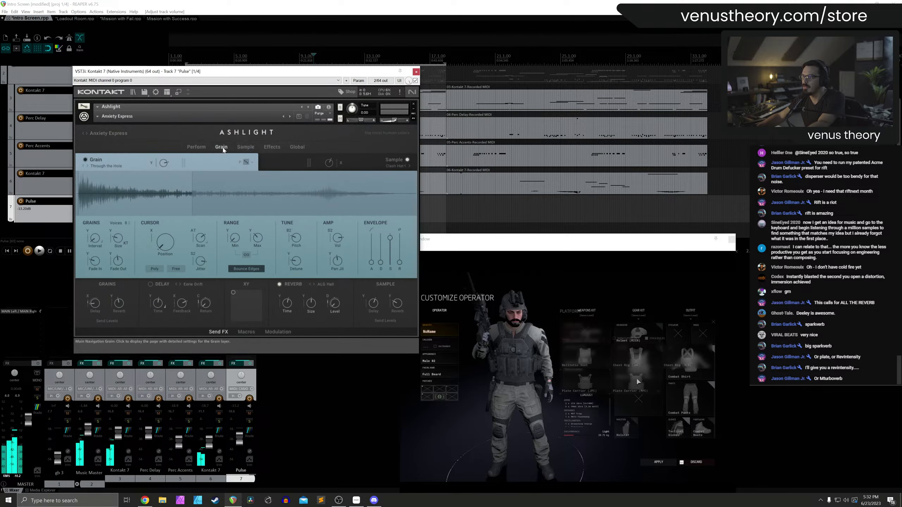
pyautogui.click(242, 148)
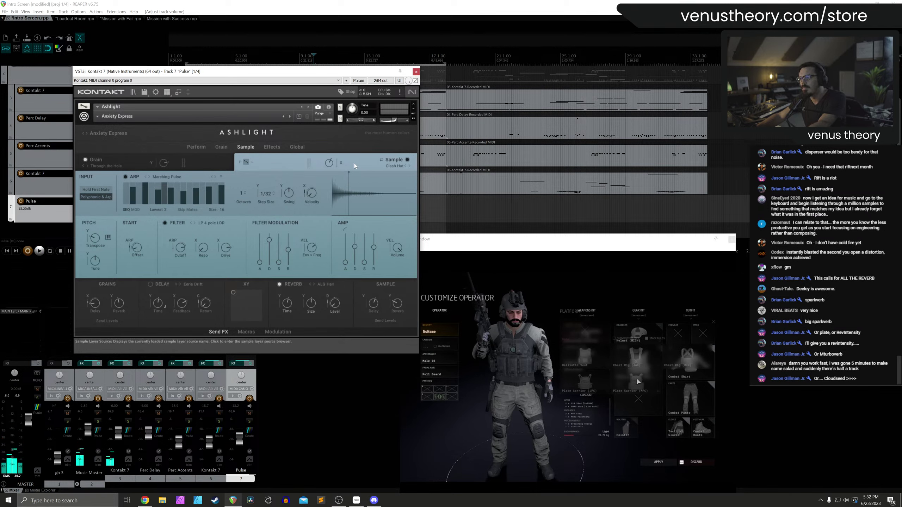
pyautogui.press('space')
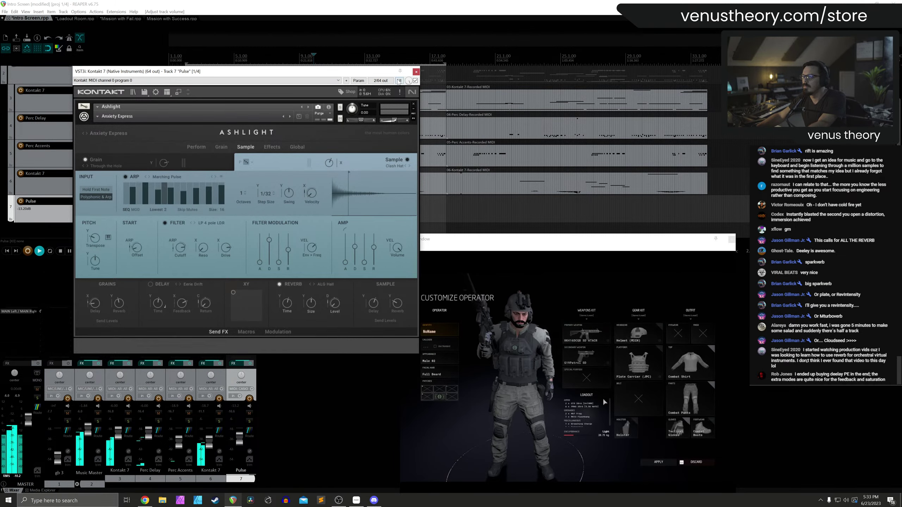
pyautogui.click(416, 72)
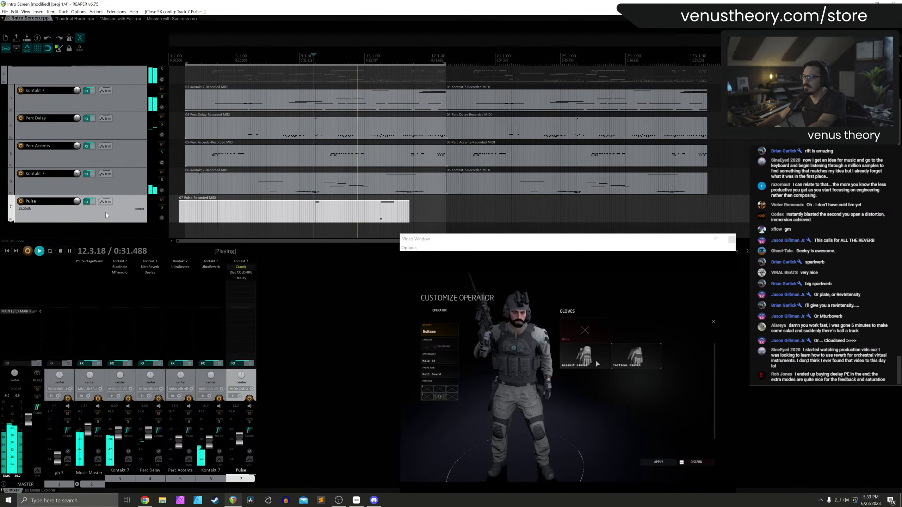
# Insert Kontakt 7 on a new track and move the track into the Music Master Buss folder below Pulse
pyautogui.hotkey('ctrl', 'shift', 'i')
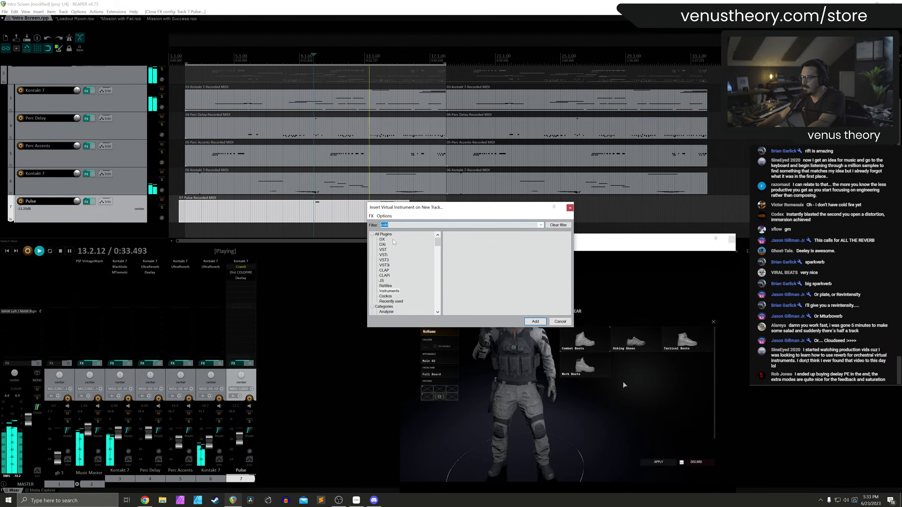
pyautogui.write('KON')
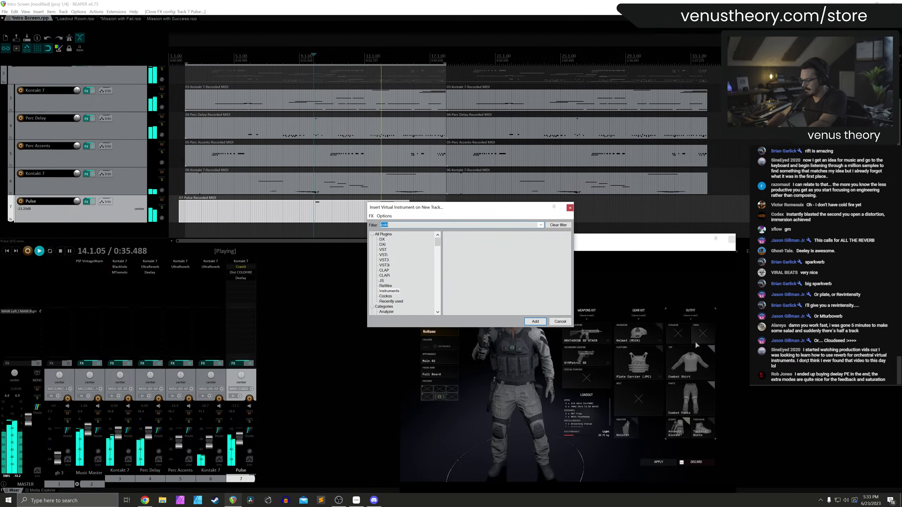
pyautogui.write('T')
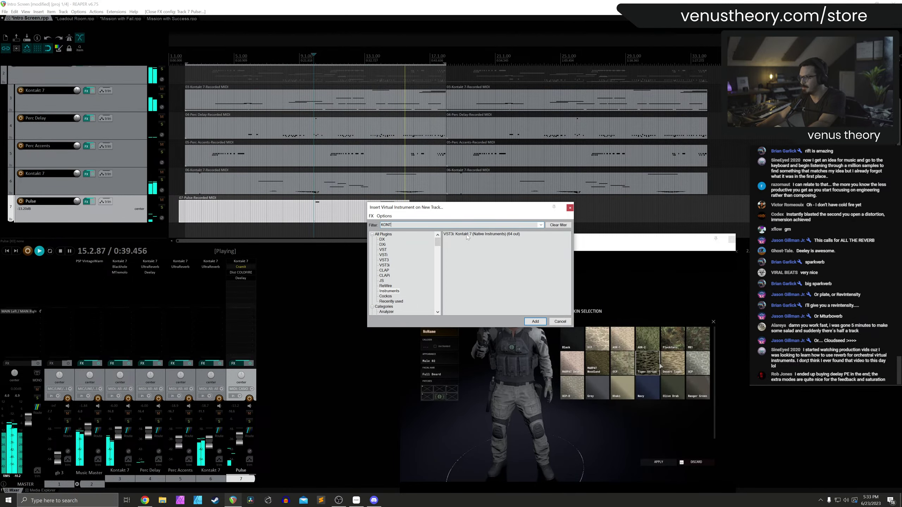
pyautogui.doubleClick(467, 234)
pyautogui.click(499, 302)
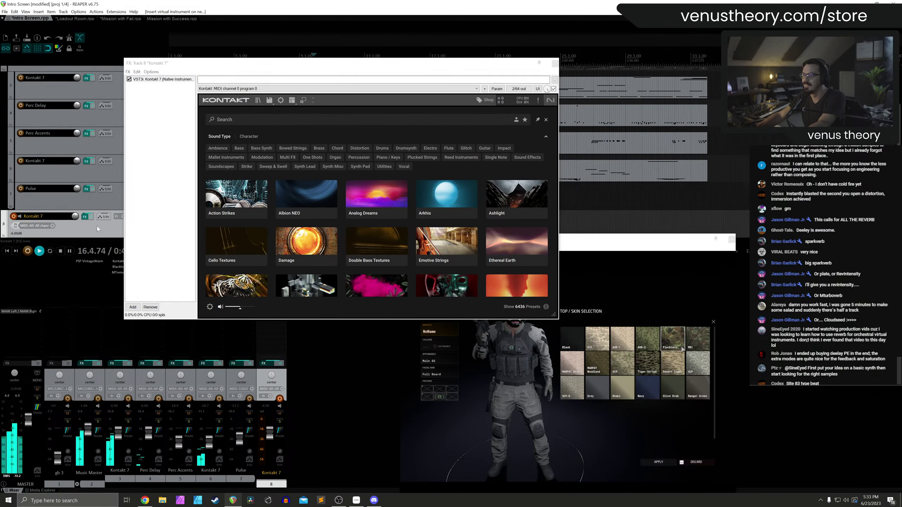
pyautogui.moveTo(53, 224); pyautogui.dragTo(90, 204)
# Browse the Thrill library in the new Kontakt 7 and load the Ambient Spheres preset
pyautogui.scroll(-2, 358, 235)
pyautogui.scroll(-3, 358, 234)
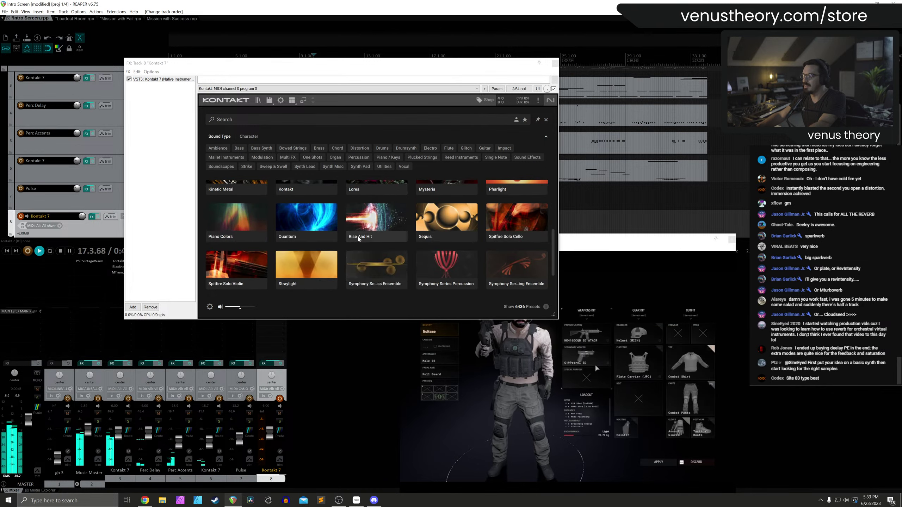
pyautogui.click(304, 277)
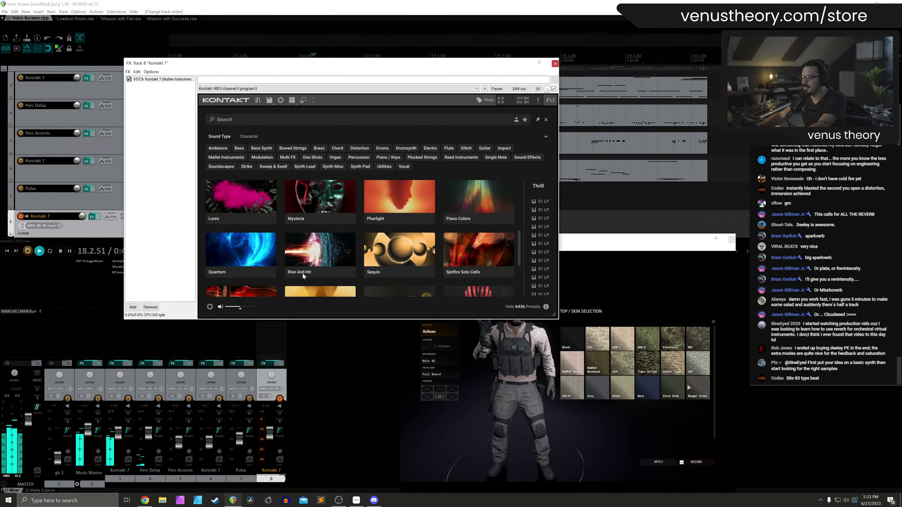
pyautogui.scroll(-4, 500, 263)
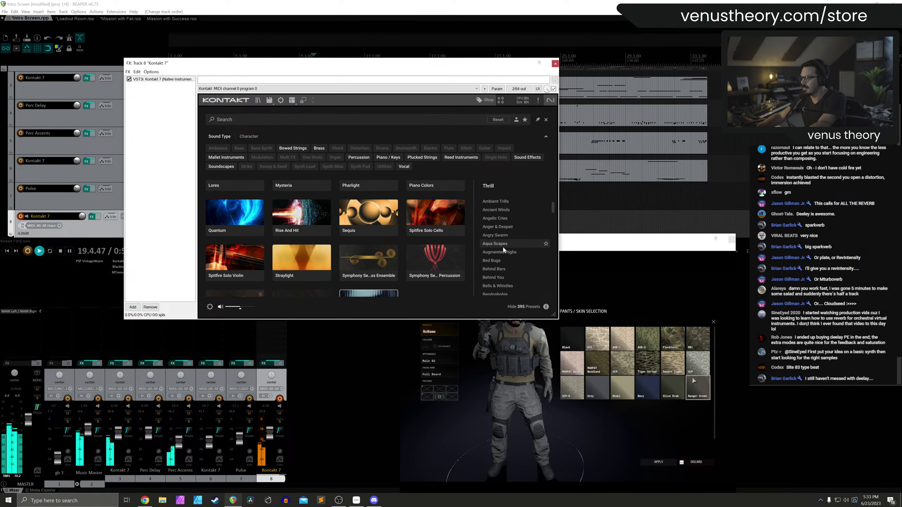
pyautogui.click(504, 244)
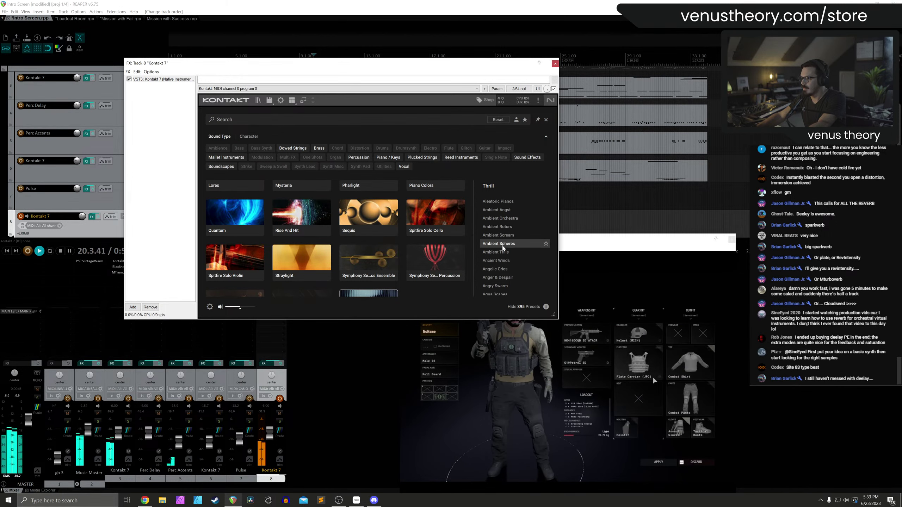
pyautogui.press('Down')
pyautogui.press('Down')
pyautogui.press('Down')
pyautogui.press('Down')
pyautogui.press('Down')
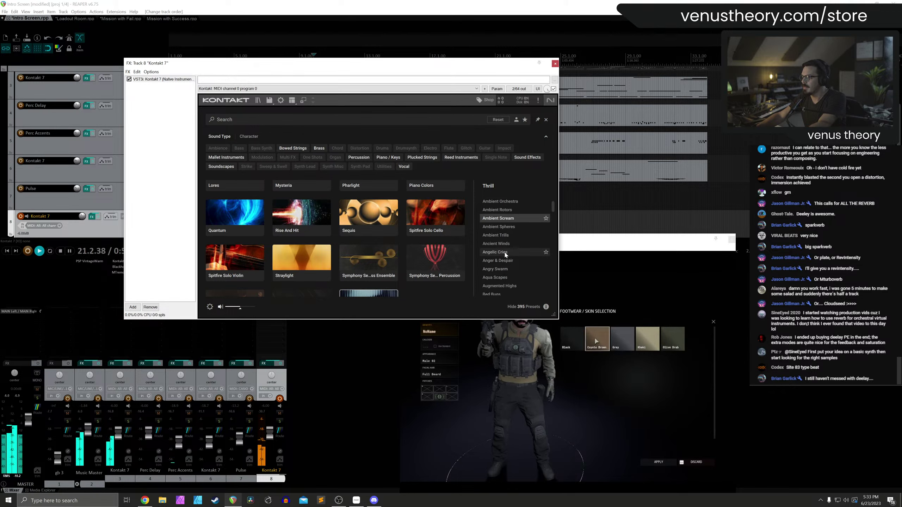
pyautogui.click(505, 227)
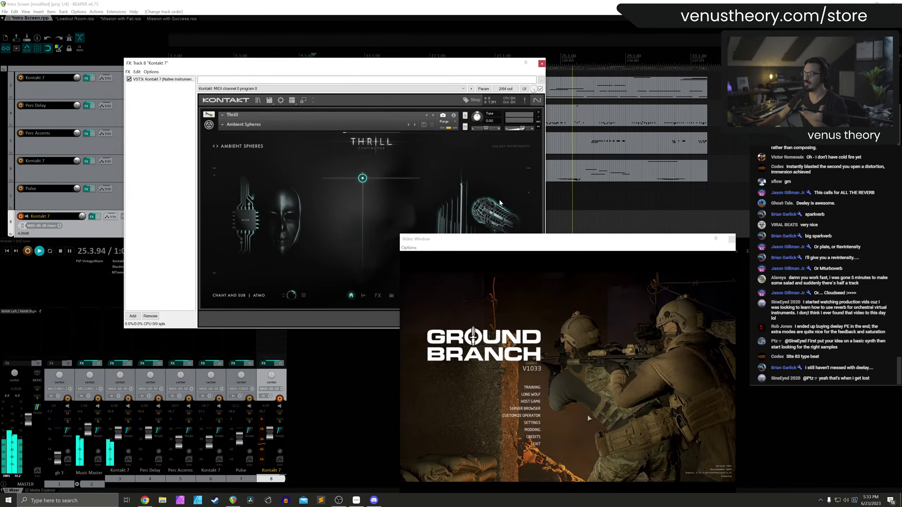
pyautogui.press('Escape')
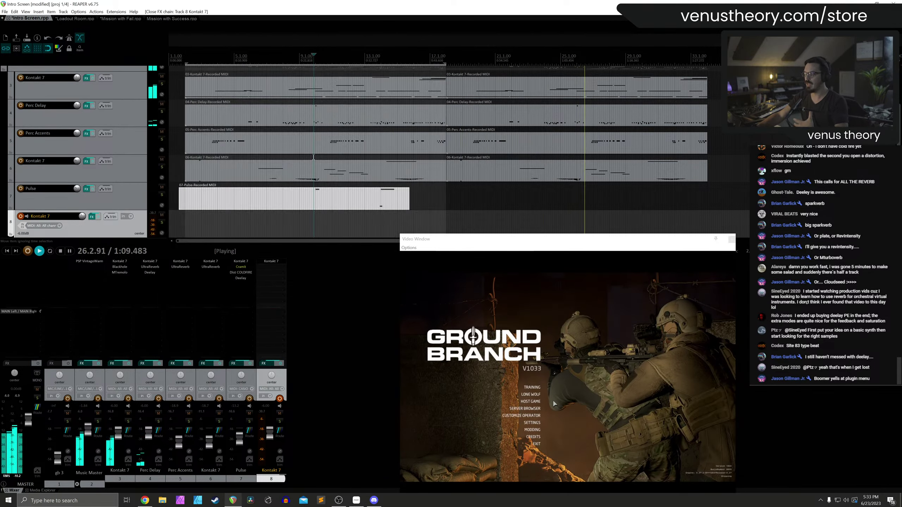
# Resize the Pulse item so it runs from bar 2 to bar 18, matching the items on the other tracks
pyautogui.click(409, 200)
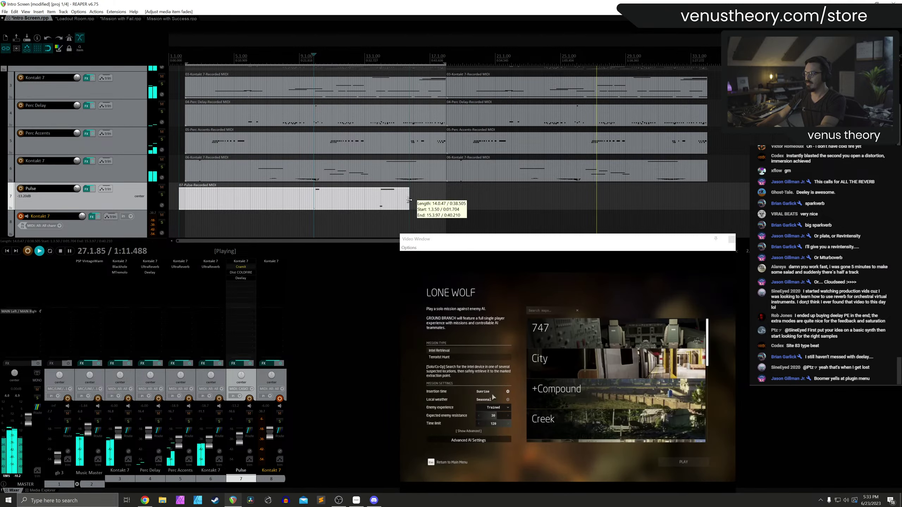
pyautogui.moveTo(409, 200); pyautogui.dragTo(506, 200)
pyautogui.press('space')
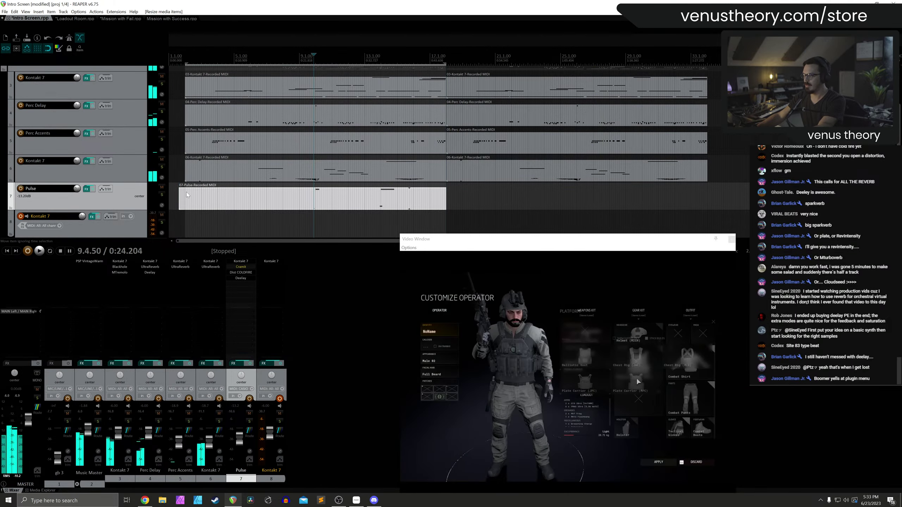
pyautogui.moveTo(187, 195); pyautogui.dragTo(193, 196)
# Duplicate the Pulse item at bar 18, split the copy at bar 26 and fill it with two repeats of its second half
pyautogui.hotkey('ctrl', 'd')
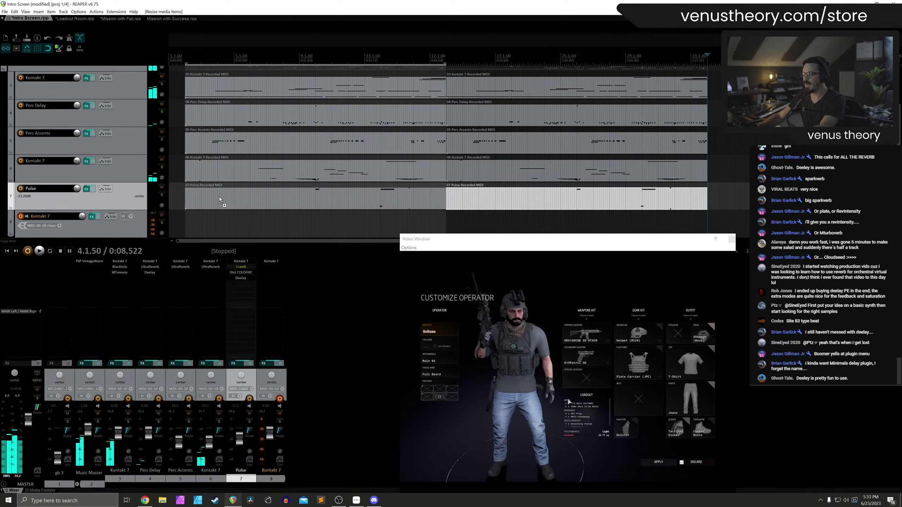
pyautogui.click(563, 195)
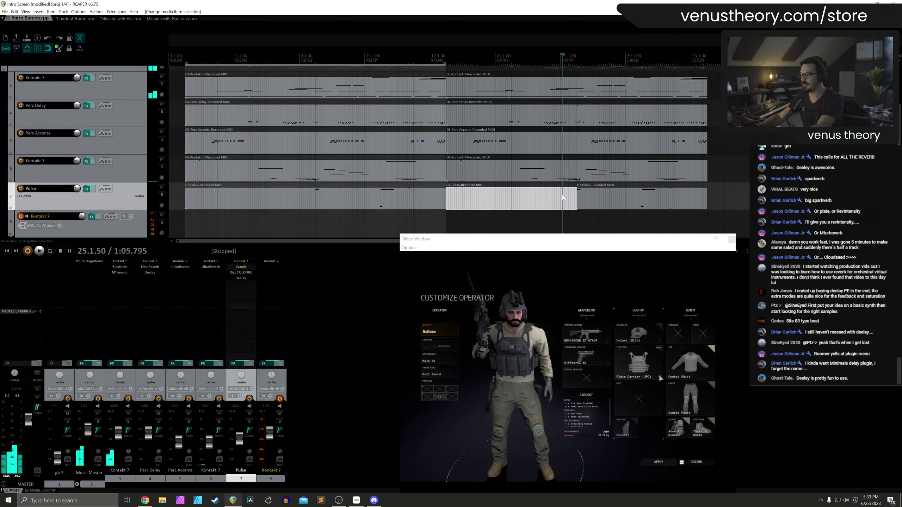
pyautogui.press('s')
pyautogui.moveTo(599, 198); pyautogui.dragTo(472, 206)
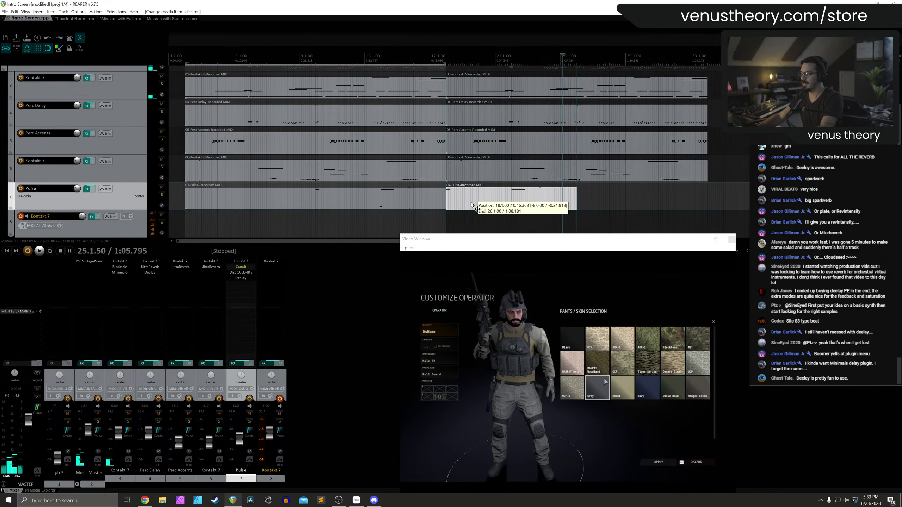
pyautogui.hotkey('ctrl', 'z')
pyautogui.hotkey('ctrl', 'z')
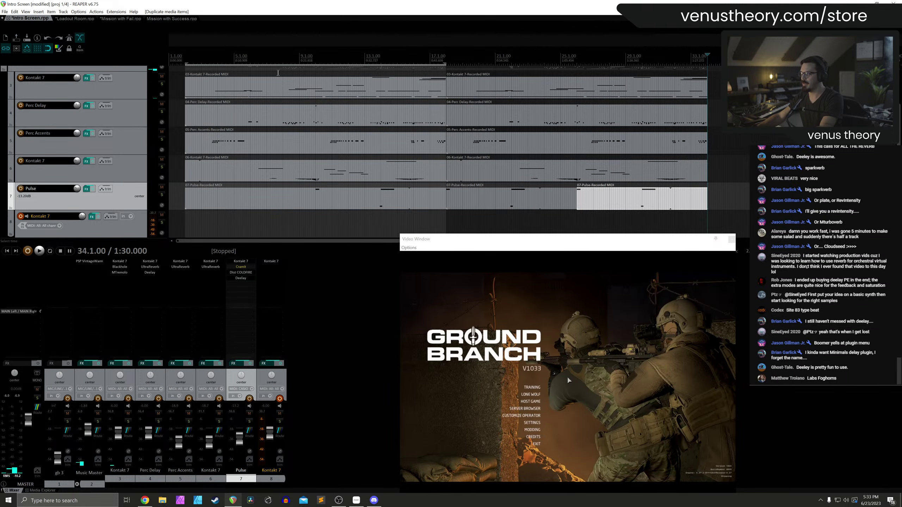
# Lower the Ambient Spheres track volume to about -17.8 dB and place the edit cursor near the project start
pyautogui.click(289, 224)
pyautogui.scroll(-1, 289, 224)
pyautogui.click(148, 203)
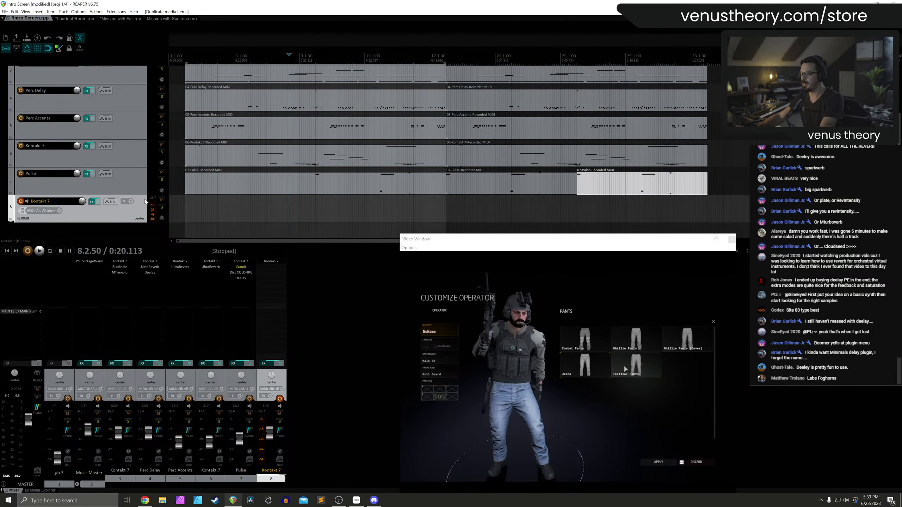
pyautogui.click(271, 261)
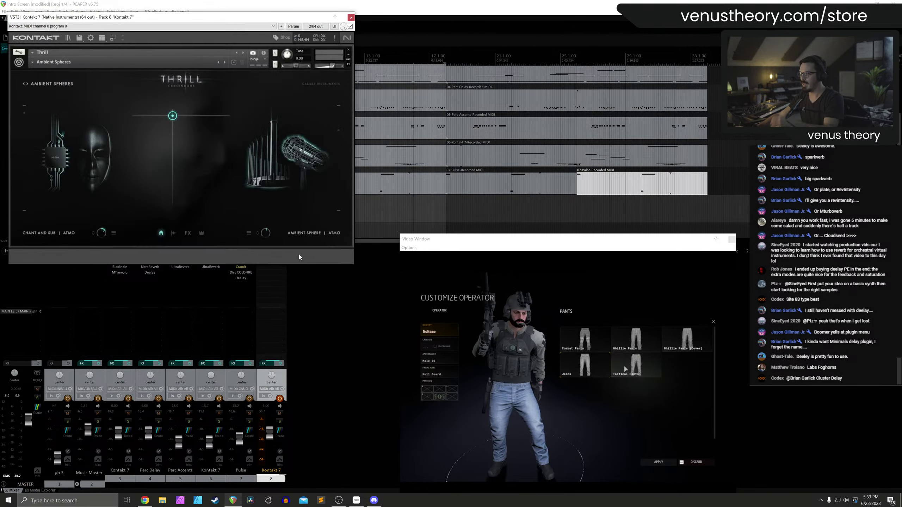
pyautogui.click(351, 17)
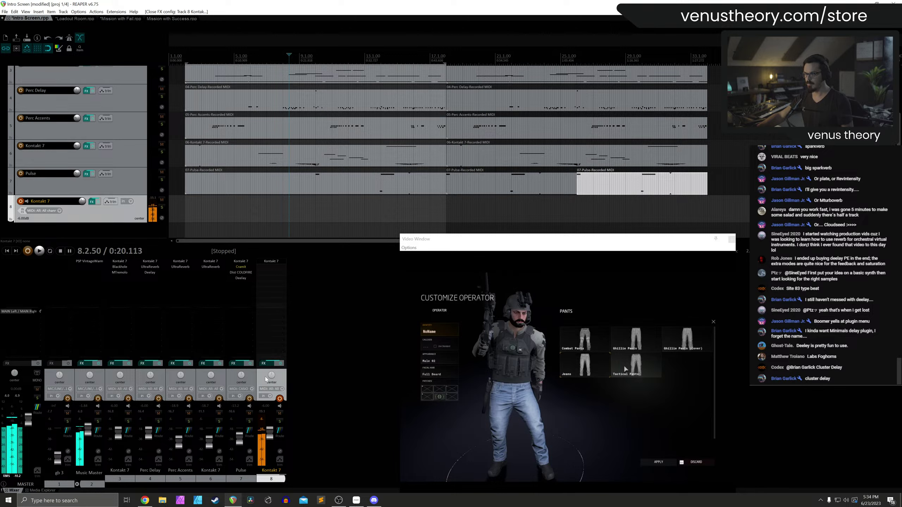
pyautogui.click(179, 56)
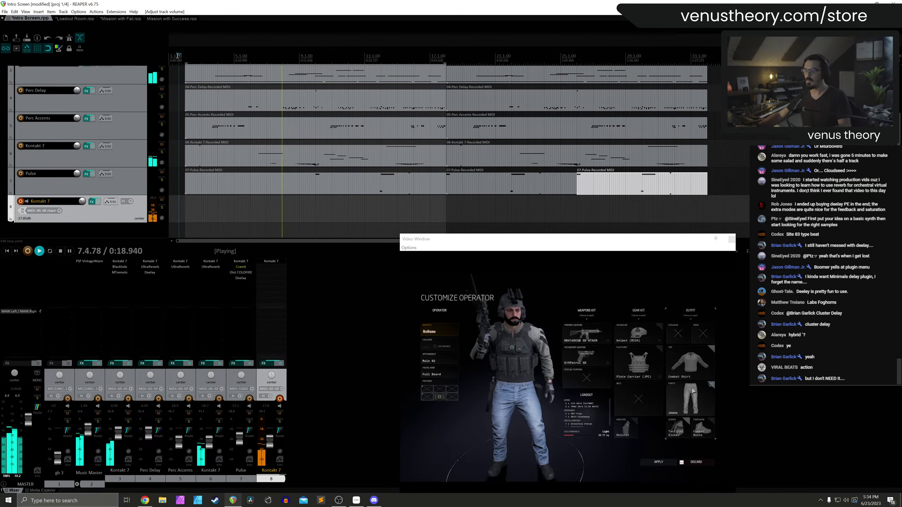
# Stop playback, preview further Thrill presets in the ambience track's Kontakt 7 and load Black Snow
pyautogui.press('space')
pyautogui.click(281, 264)
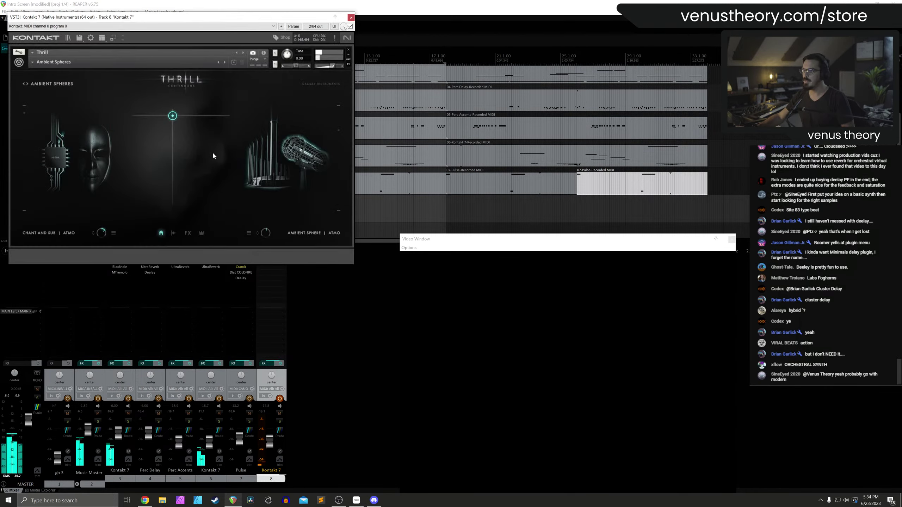
pyautogui.click(59, 53)
pyautogui.click(320, 200)
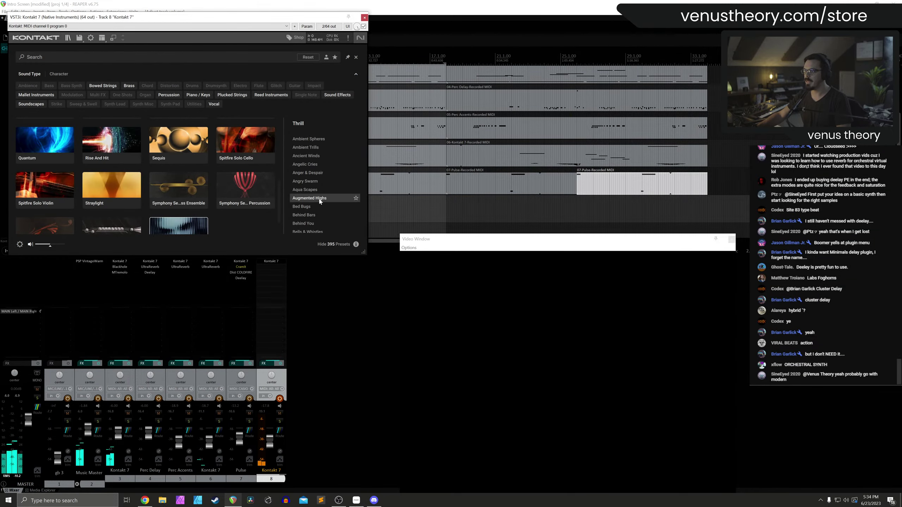
pyautogui.scroll(2, 318, 167)
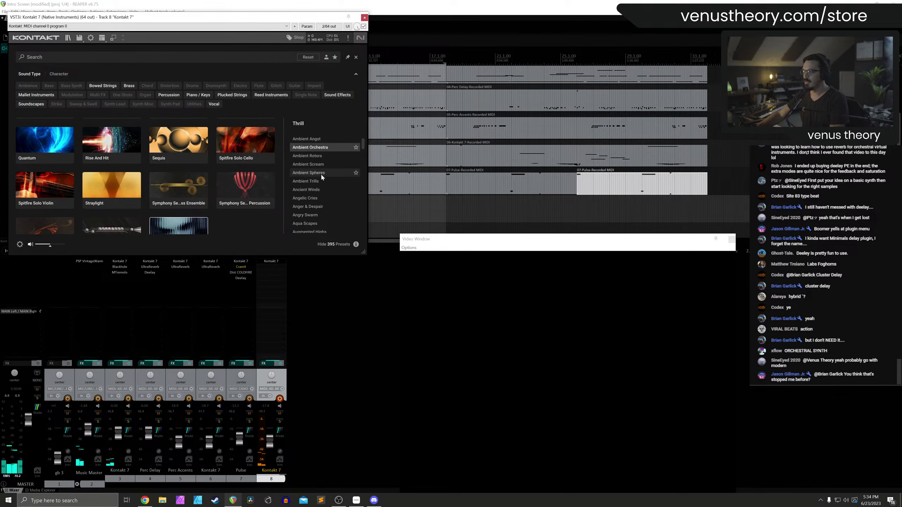
pyautogui.click(317, 164)
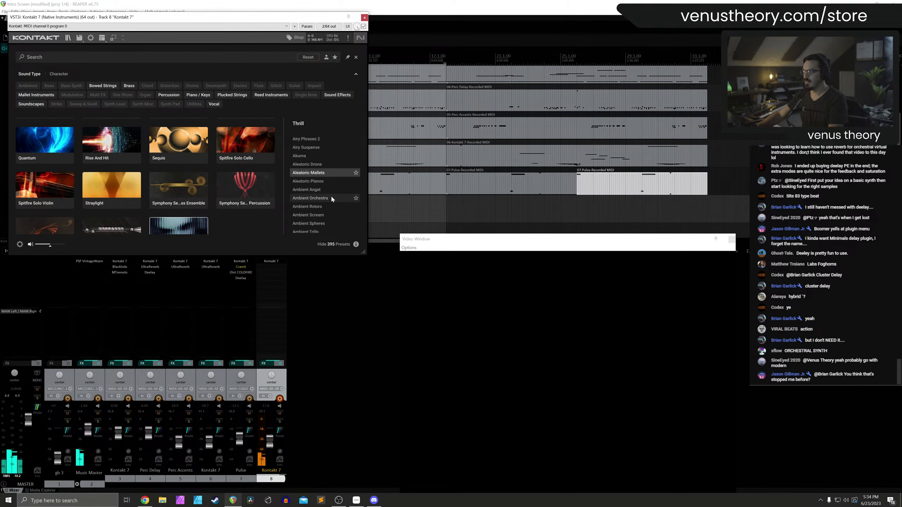
pyautogui.scroll(-5, 327, 196)
pyautogui.click(322, 196)
pyautogui.scroll(-1, 320, 198)
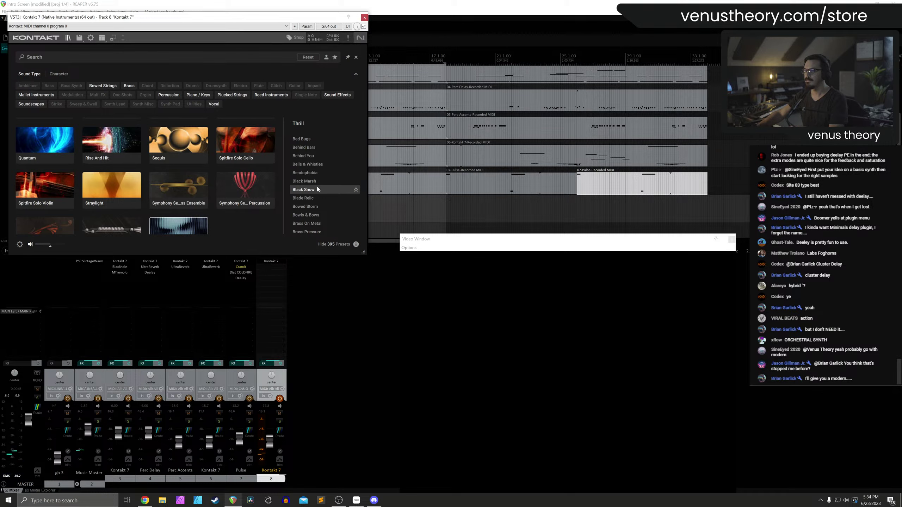
pyautogui.doubleClick(318, 189)
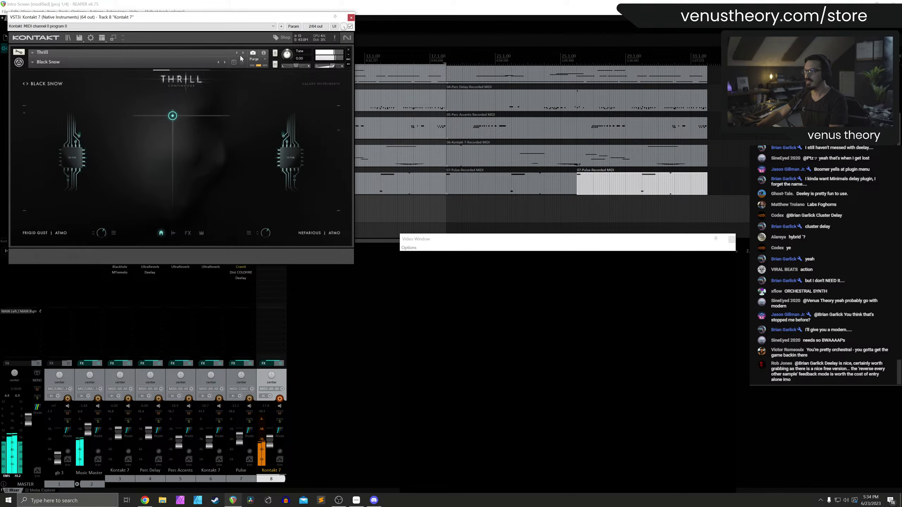
# Review Black Snow's effects, source and master settings, and adjust the attack and release times of its sources
pyautogui.click(187, 234)
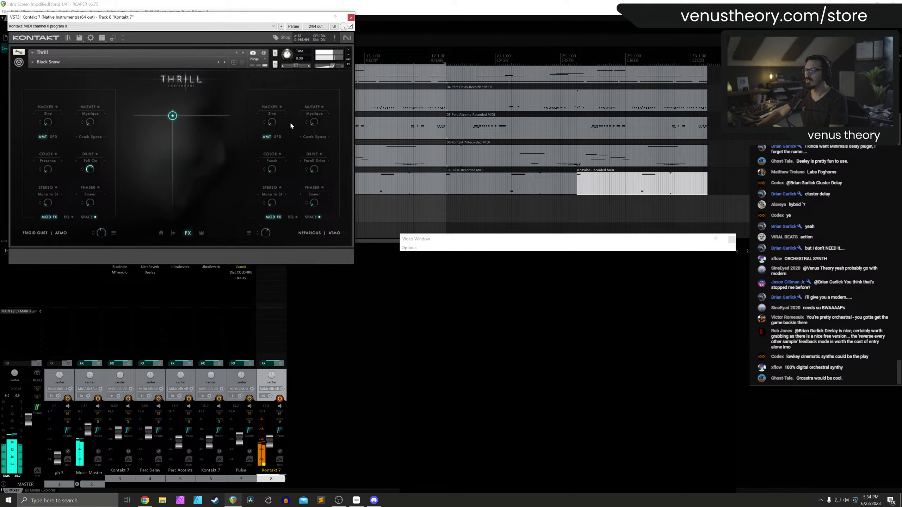
pyautogui.click(172, 233)
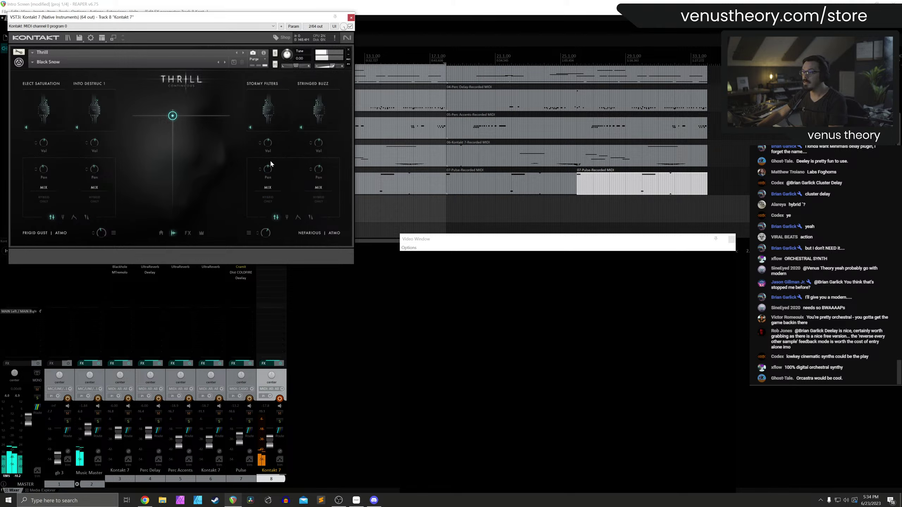
pyautogui.click(201, 233)
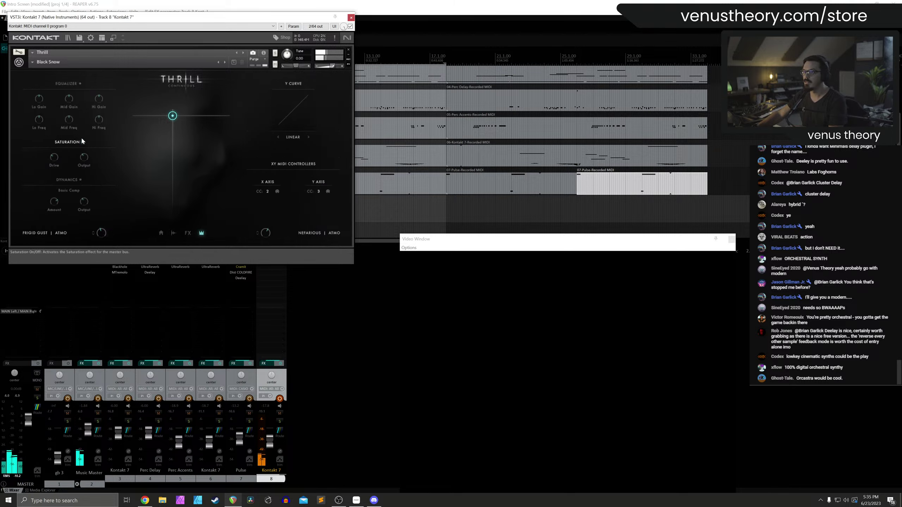
pyautogui.click(168, 234)
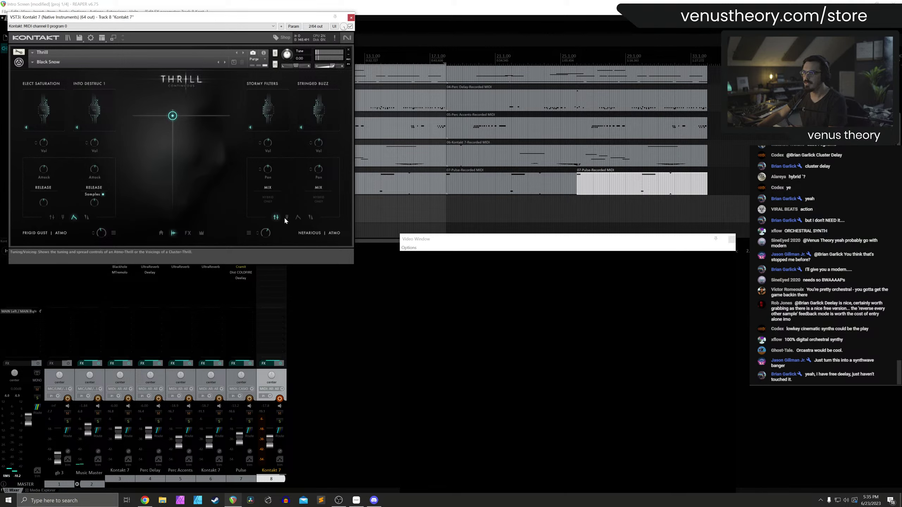
pyautogui.click(298, 217)
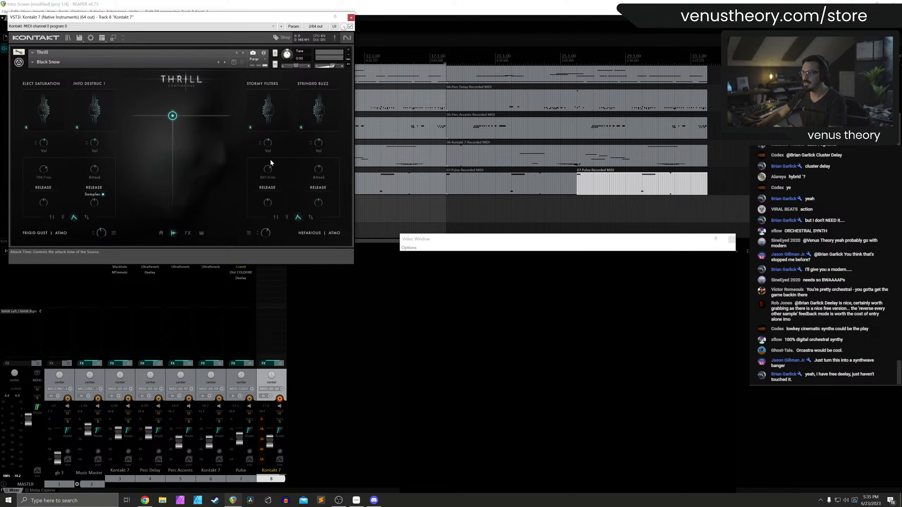
pyautogui.scroll(3, 271, 161)
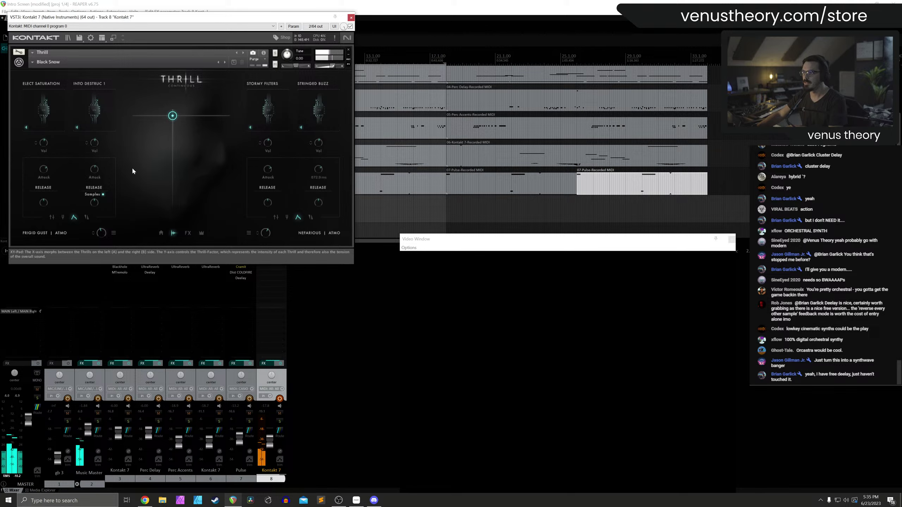
pyautogui.scroll(3, 94, 169)
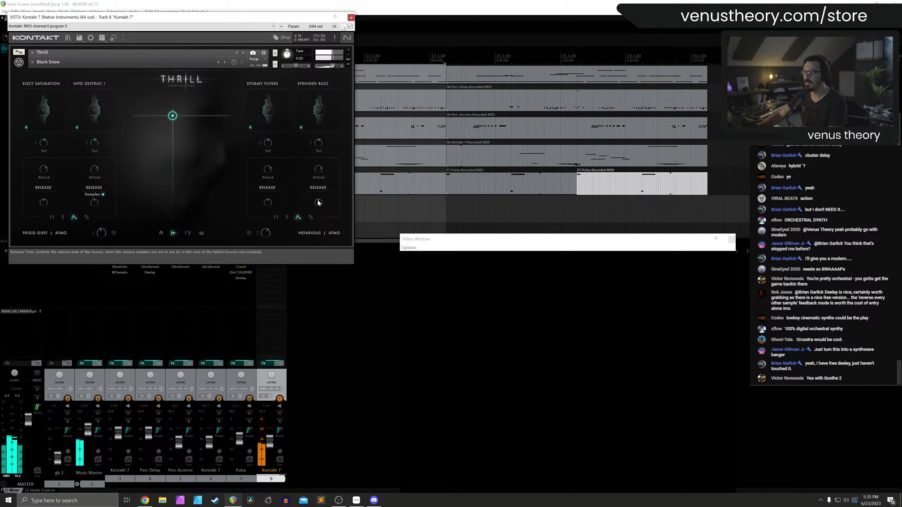
pyautogui.scroll(3, 318, 188)
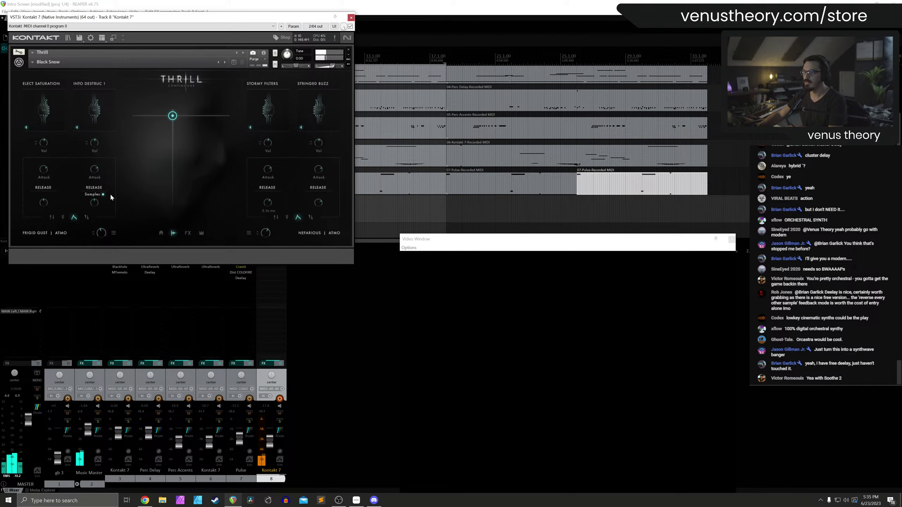
pyautogui.scroll(-2, 97, 202)
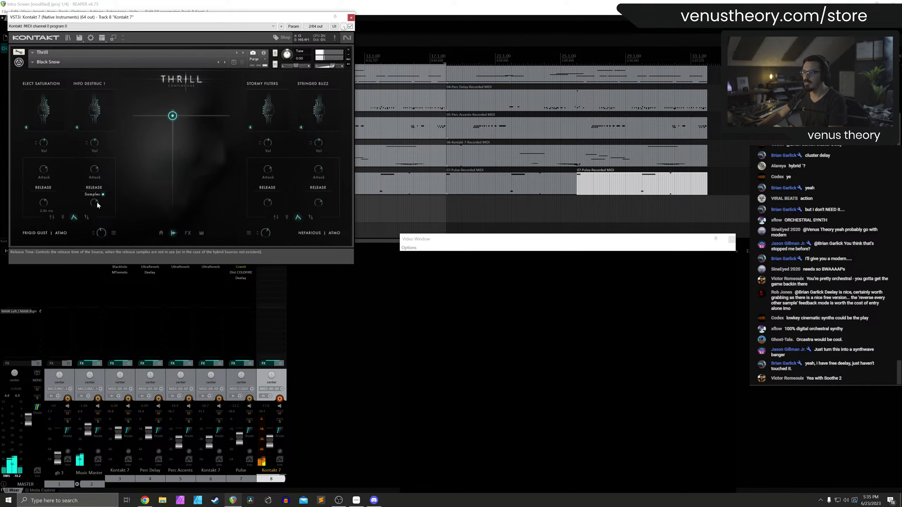
# Close the Thrill instrument window and rename its track Atmos
pyautogui.click(351, 17)
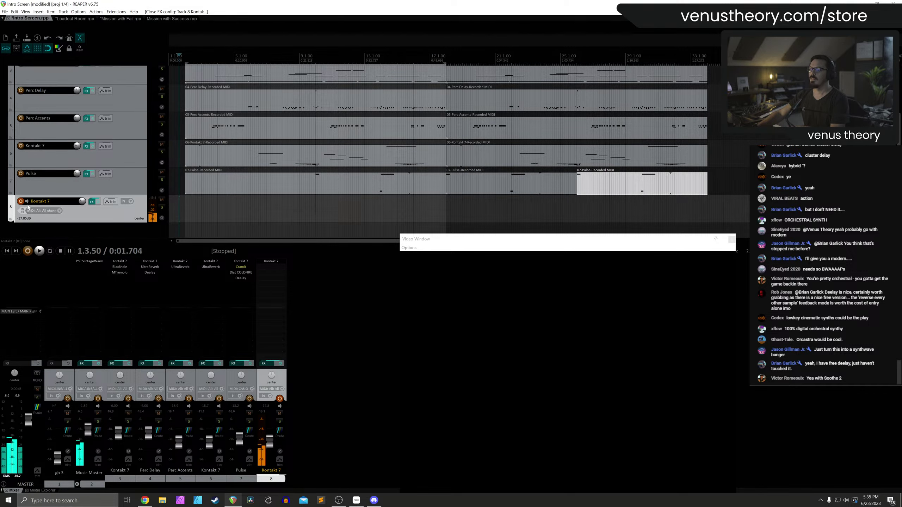
pyautogui.write('Atmos')
pyautogui.press('Return')
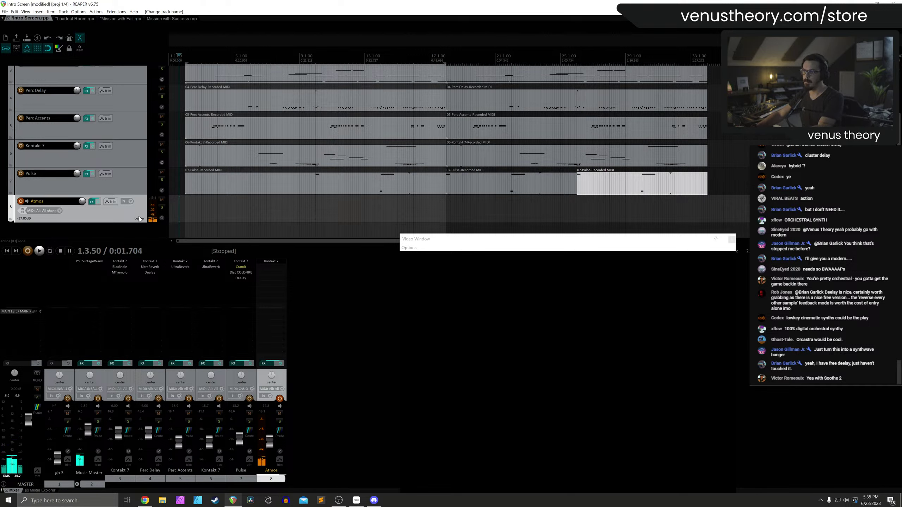
# Insert another Kontakt 7 instrument on a new track below Atmos and place it in the same folder, armed for recording
pyautogui.hotkey('ctrl', 'shift', 't')
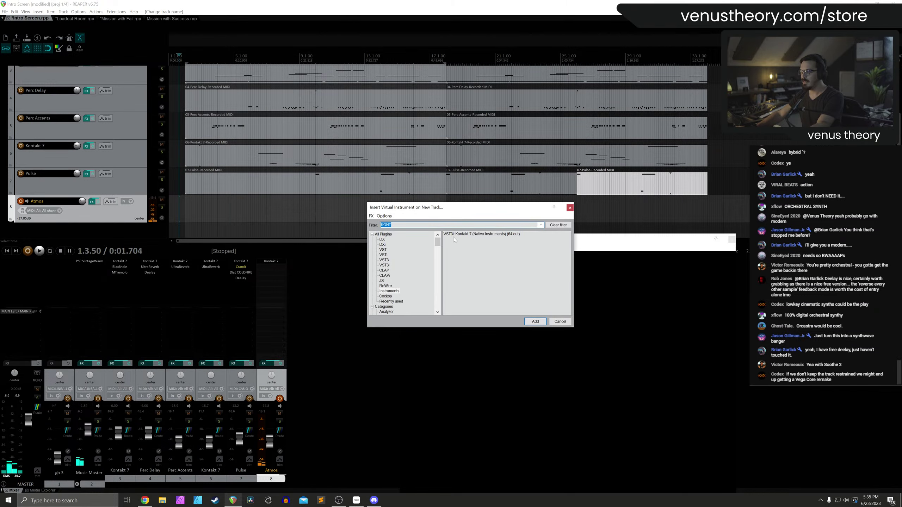
pyautogui.press('Return')
pyautogui.click(468, 300)
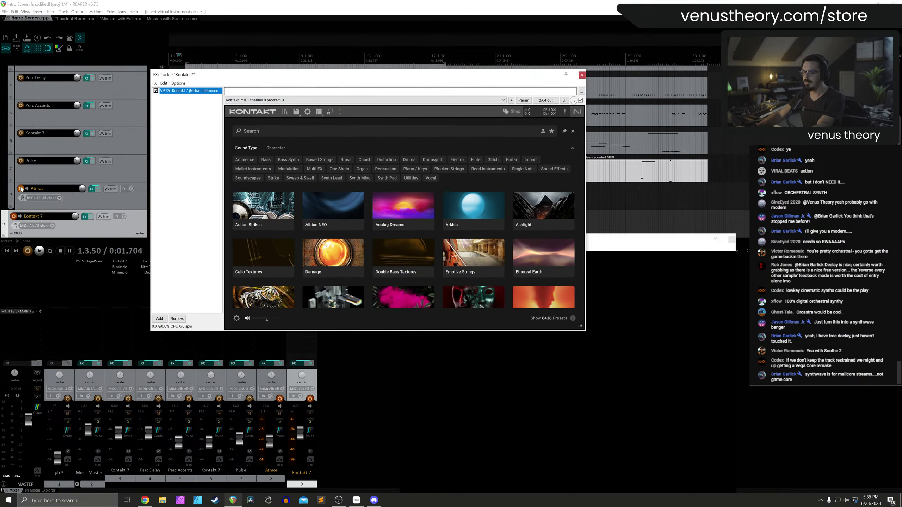
pyautogui.click(126, 205)
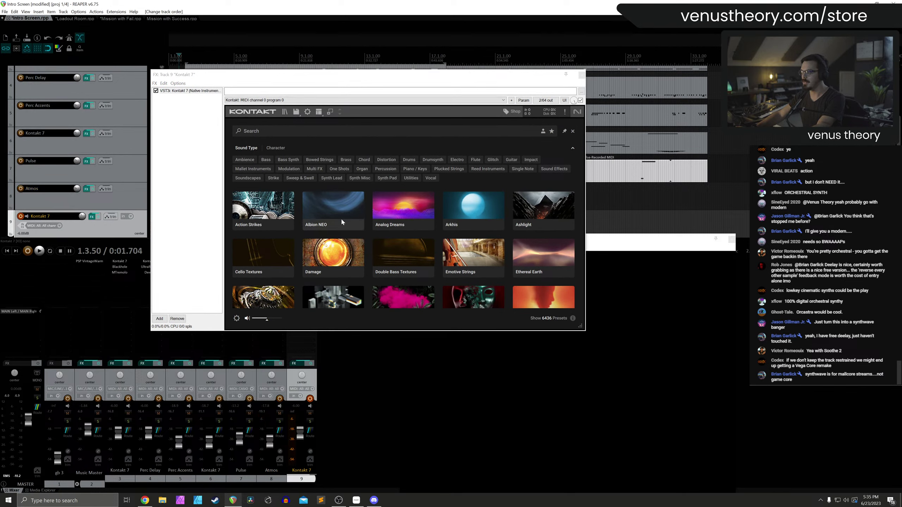
# Browse the Arkhis library and preview presets such as Evolving Subs
pyautogui.click(456, 214)
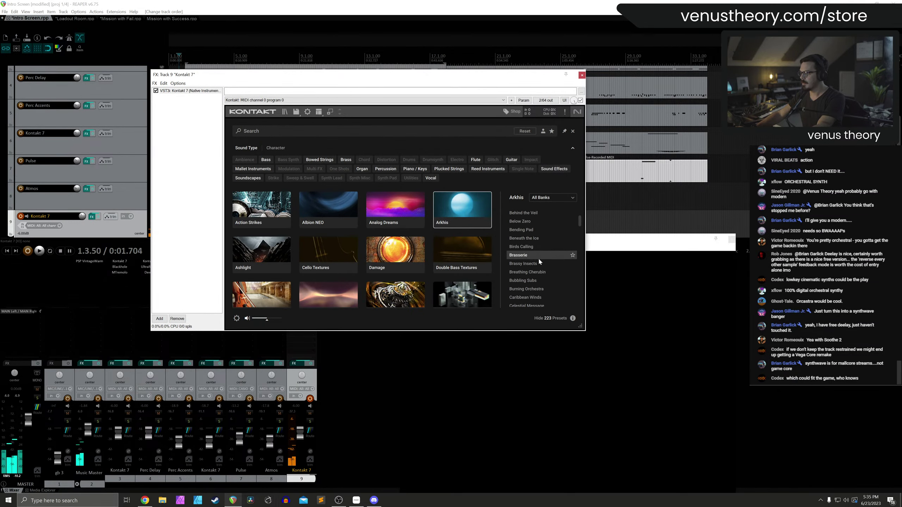
pyautogui.scroll(-6, 538, 260)
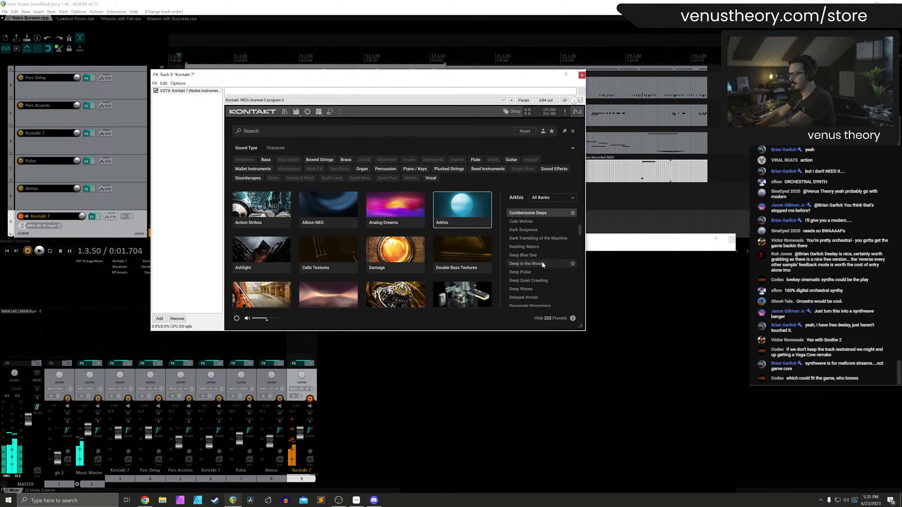
pyautogui.scroll(-4, 542, 265)
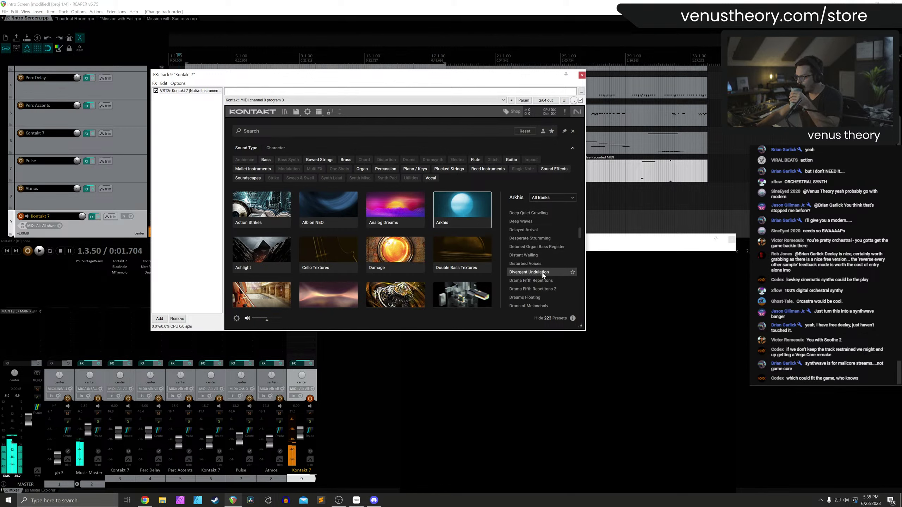
pyautogui.scroll(-2, 542, 275)
pyautogui.click(539, 272)
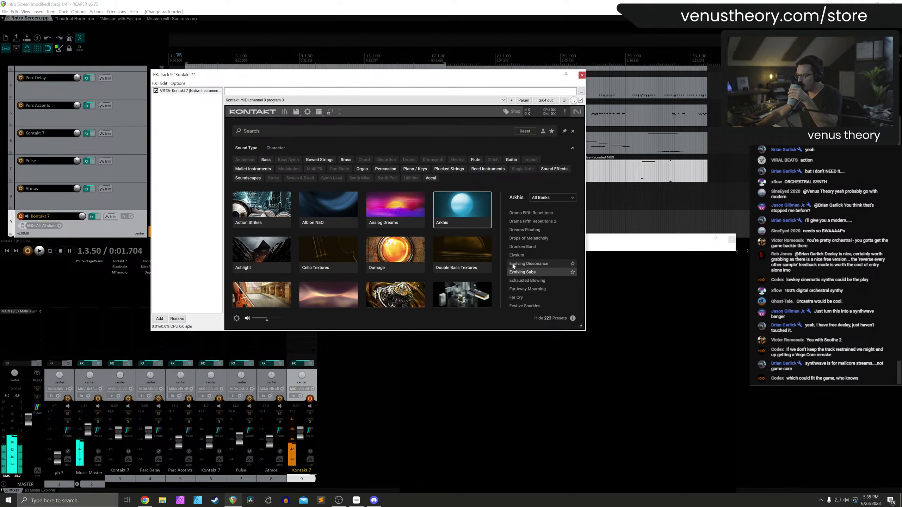
# Preview Ashlight presets, load Baseline Arpath on the new track and rename that track Pulse
pyautogui.click(263, 256)
pyautogui.click(527, 247)
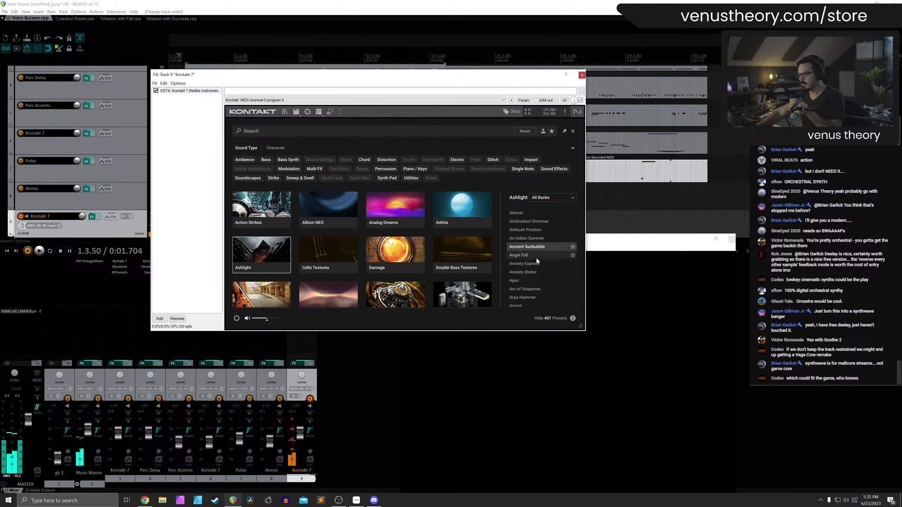
pyautogui.click(536, 271)
pyautogui.scroll(-2, 536, 263)
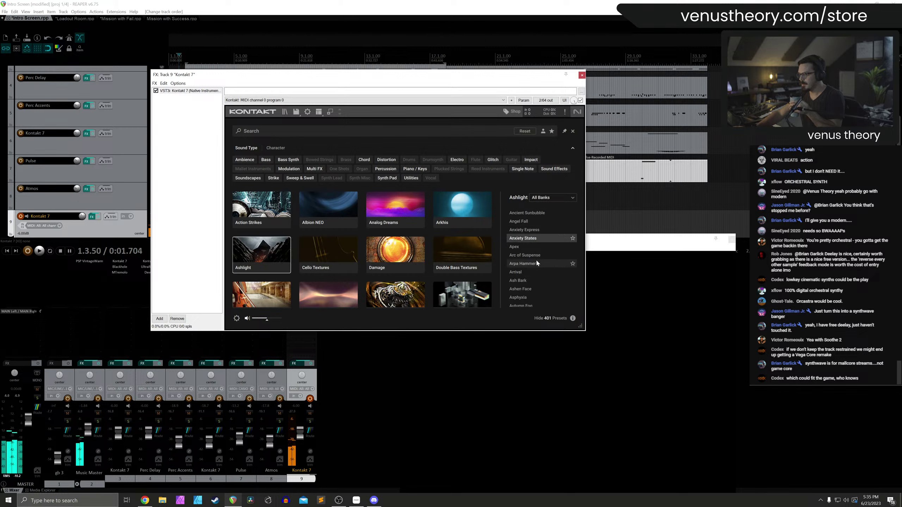
pyautogui.scroll(-4, 536, 263)
pyautogui.click(537, 272)
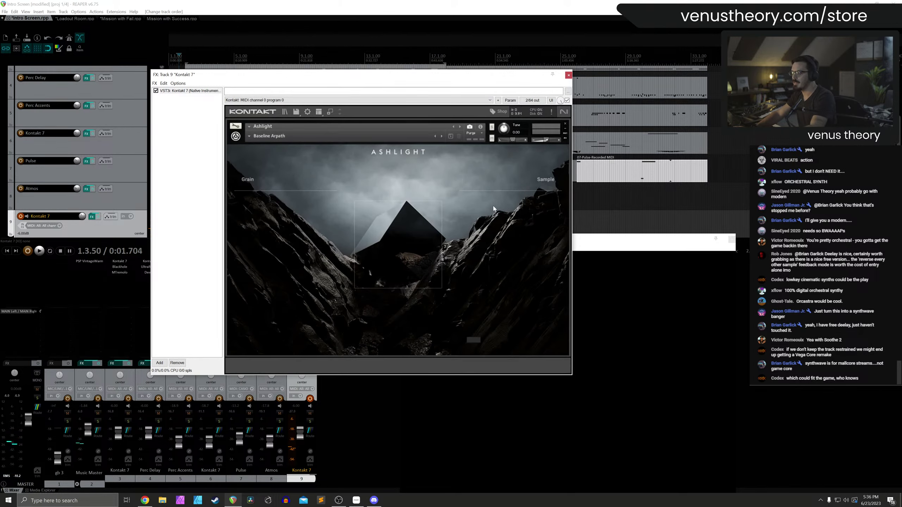
pyautogui.click(568, 76)
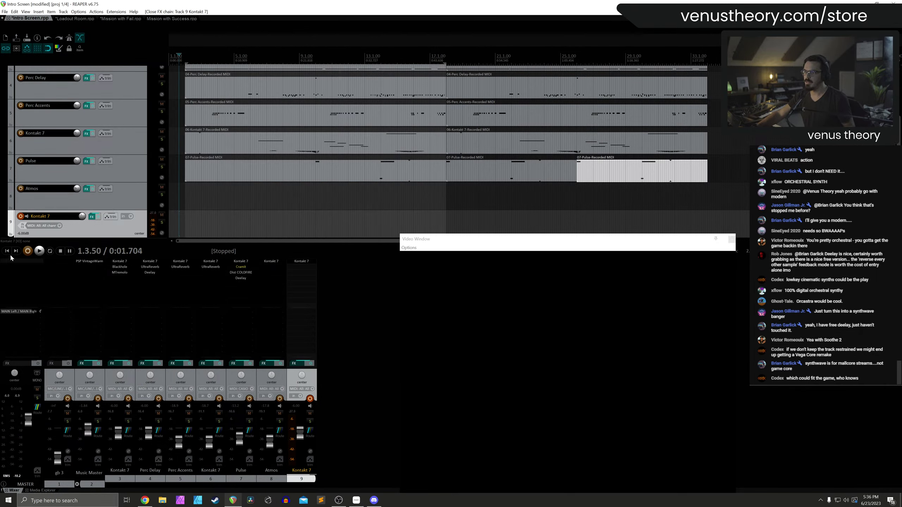
pyautogui.write('Pulse')
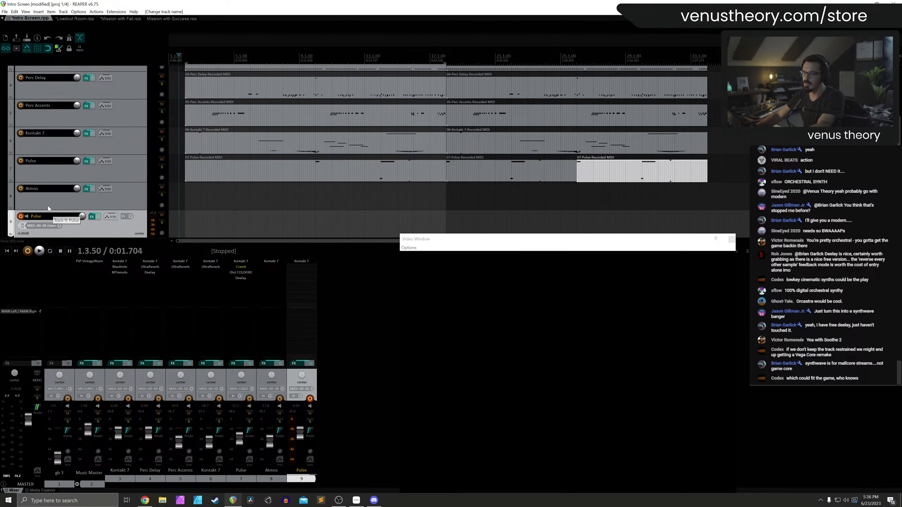
# Record a MIDI part on the Atmos track from the project start to about bar 26, setting its volume to about -17.1 dB
pyautogui.click(48, 209)
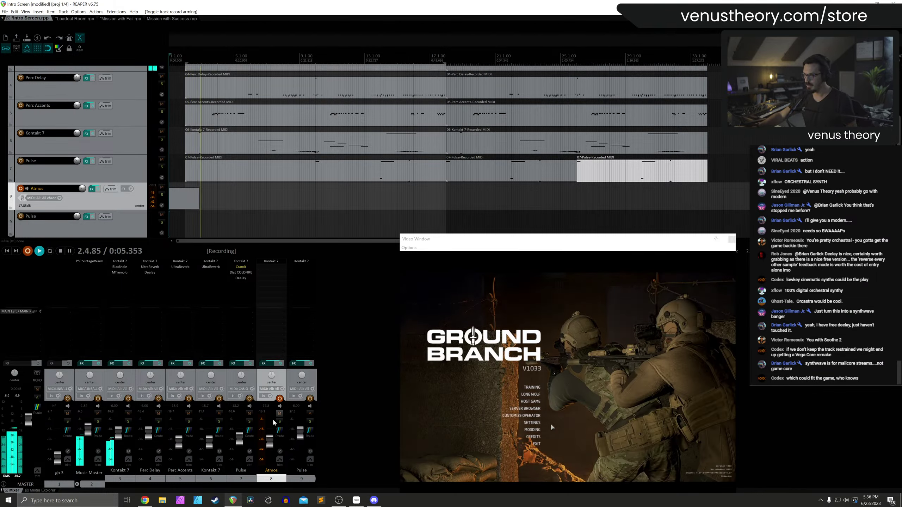
pyautogui.moveTo(270, 436); pyautogui.dragTo(271, 448)
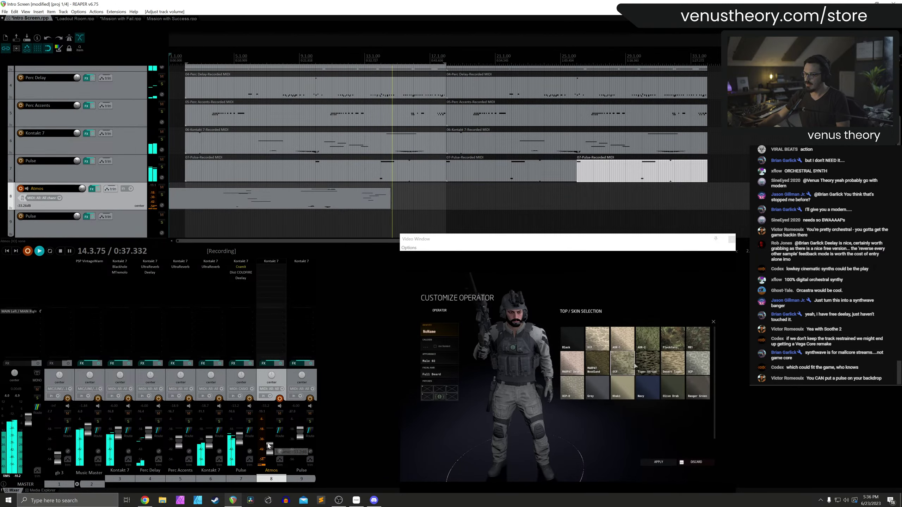
pyautogui.moveTo(270, 447); pyautogui.dragTo(271, 440)
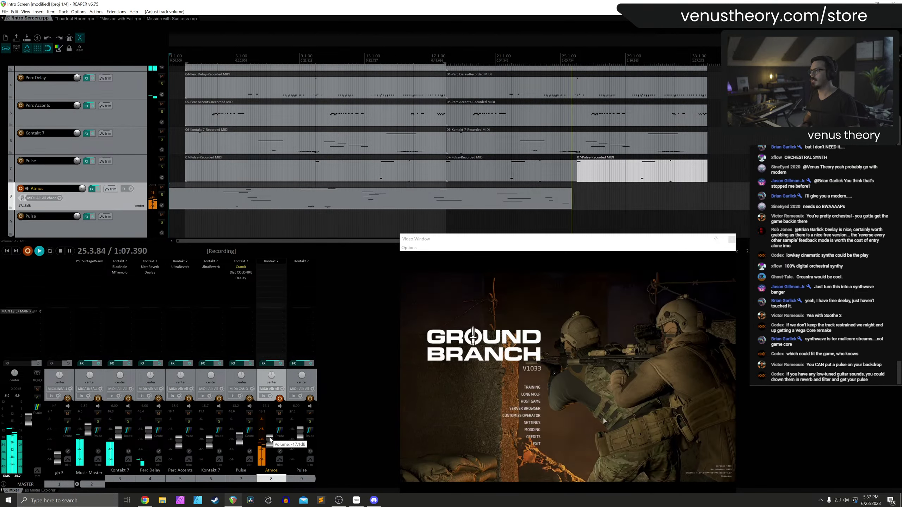
pyautogui.press('space')
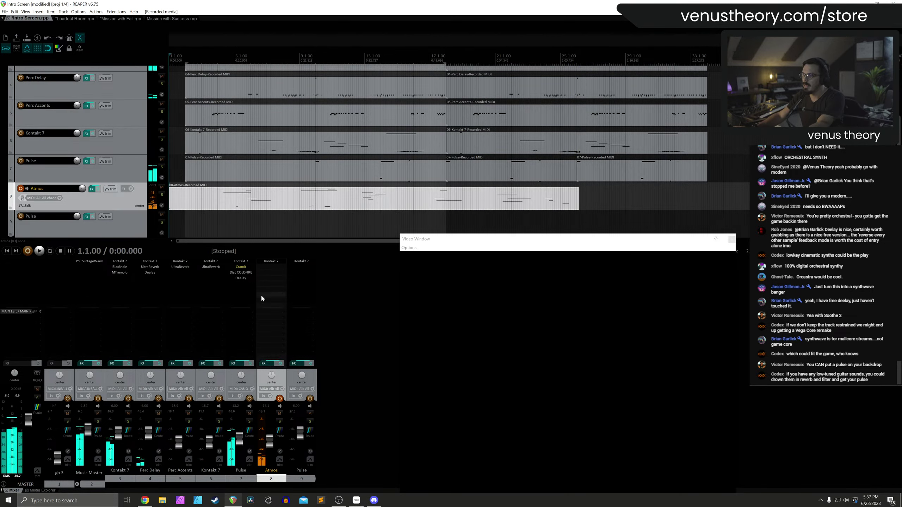
# Inspect the Thrill sound sources on the Atmos track and delete the track's recorded MIDI item
pyautogui.click(273, 264)
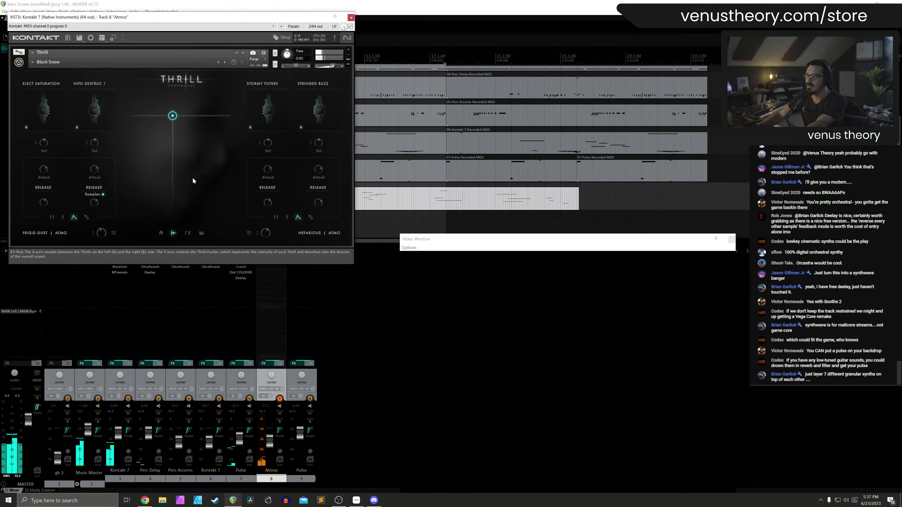
pyautogui.click(52, 115)
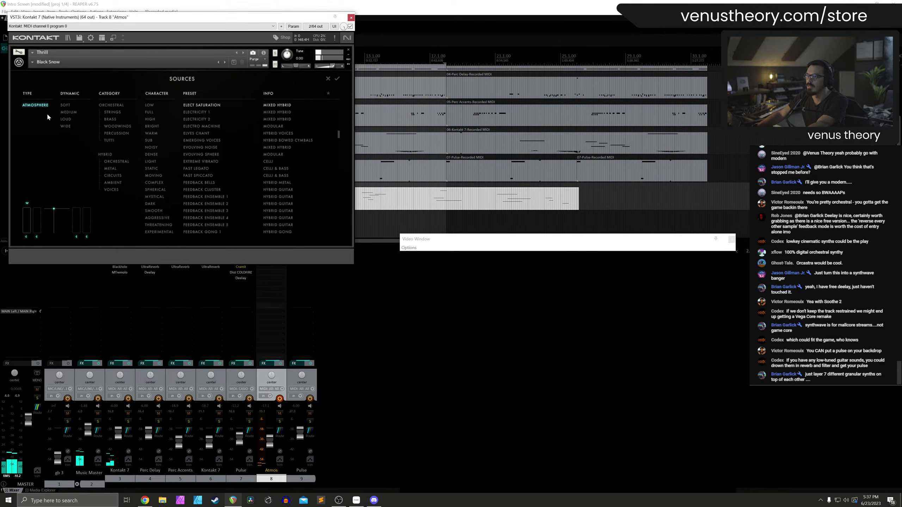
pyautogui.click(328, 79)
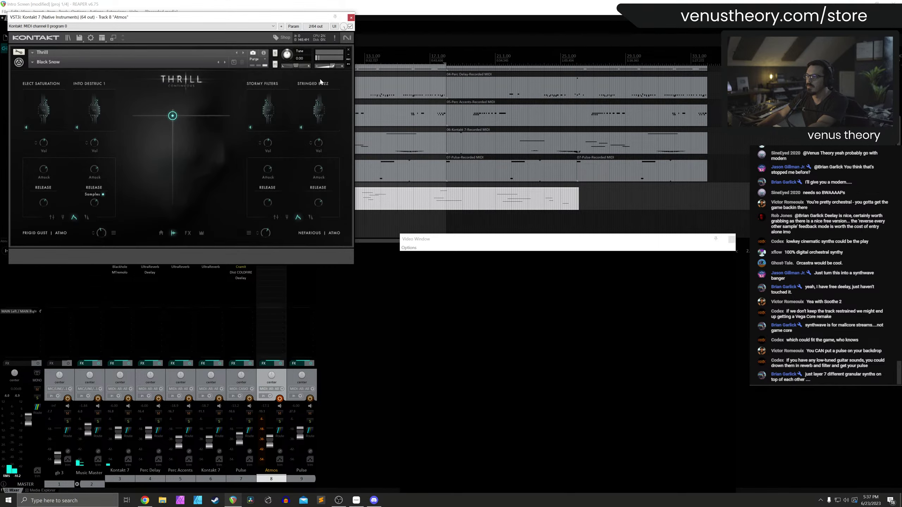
pyautogui.click(522, 210)
pyautogui.press('Delete')
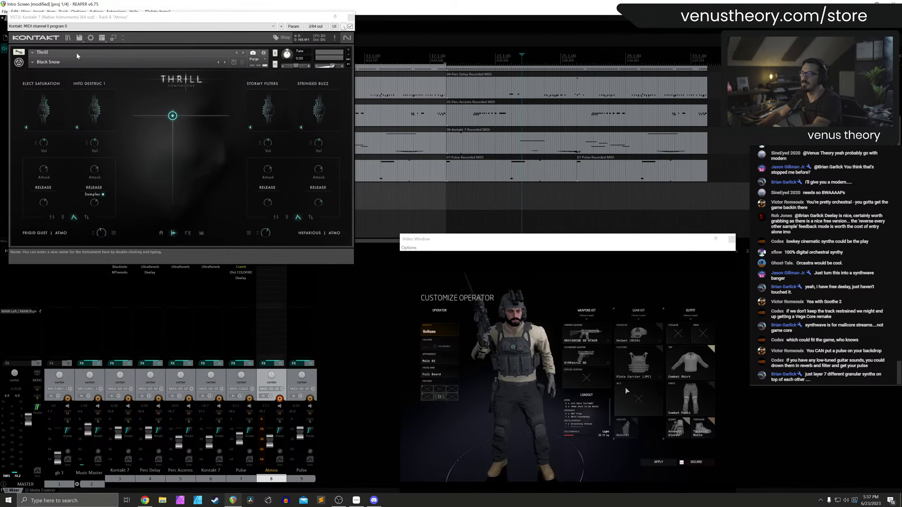
# Preview Thrill presets for the Atmos track, including Bowed Storm, Buzzkill, Cluster Darkness and Creepy Threat
pyautogui.click(48, 62)
pyautogui.click(309, 156)
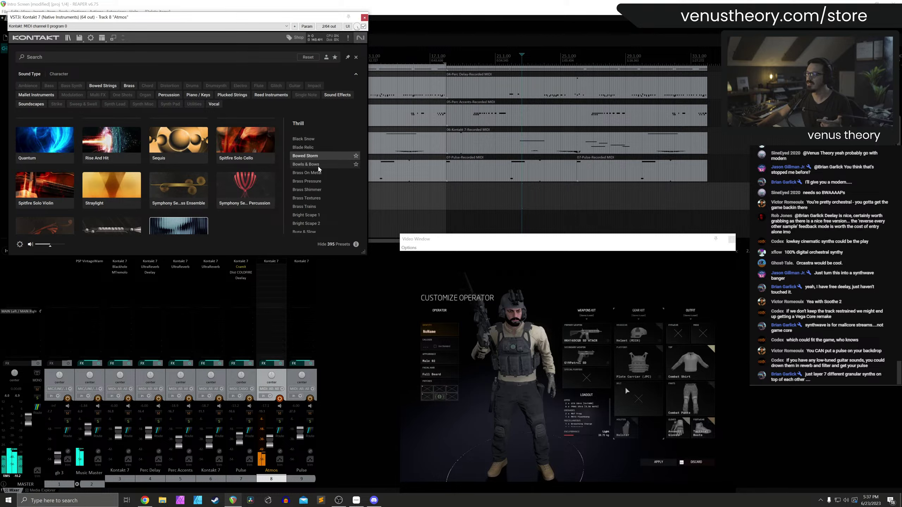
pyautogui.scroll(-3, 320, 171)
pyautogui.click(320, 173)
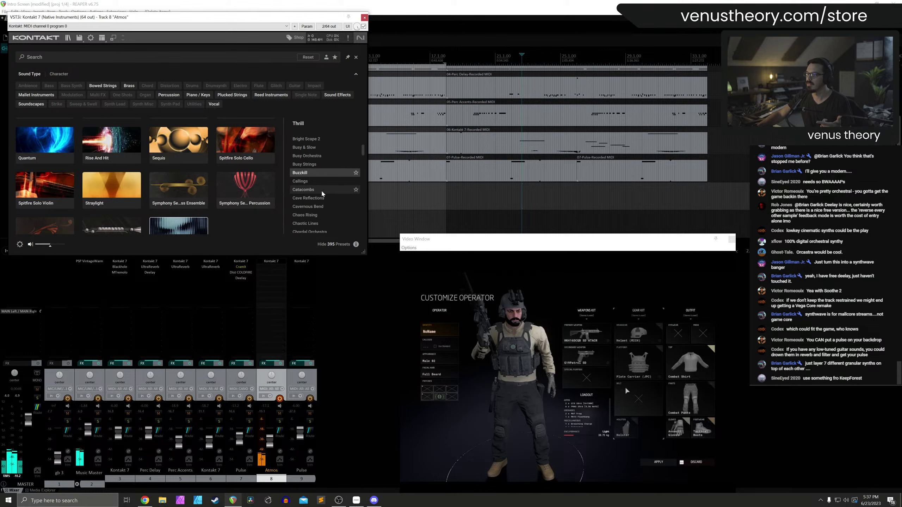
pyautogui.click(323, 189)
pyautogui.scroll(-3, 322, 192)
pyautogui.click(318, 189)
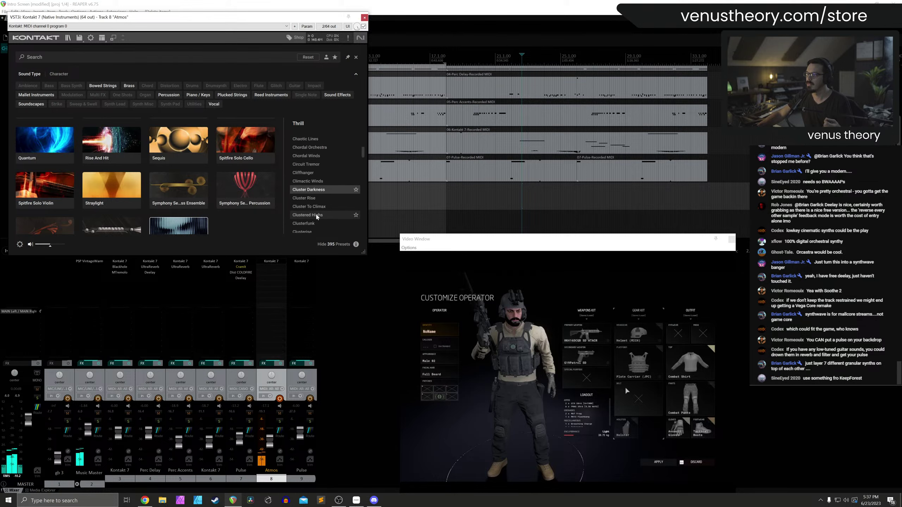
pyautogui.scroll(-3, 317, 217)
pyautogui.click(324, 216)
pyautogui.scroll(-1, 325, 216)
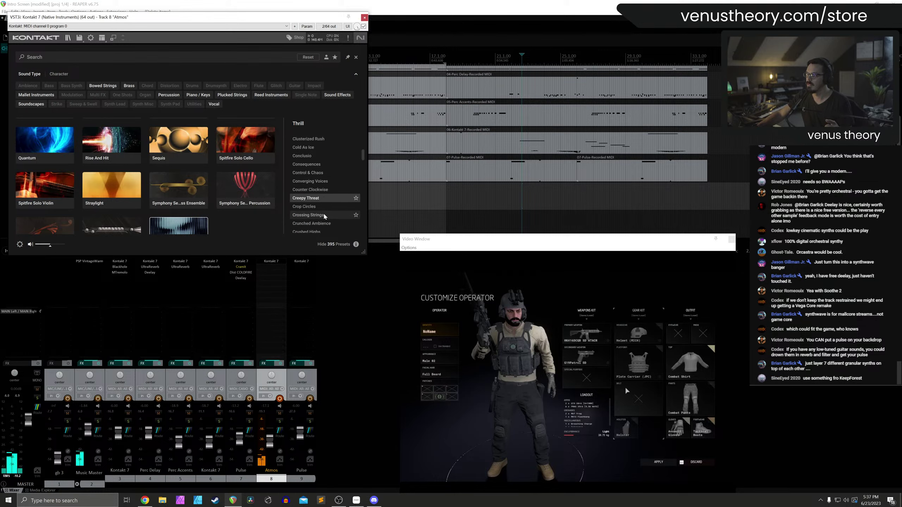
# Preview more Thrill presets from Crossing Strings through Dark & Bright 1 to Dark Atmosphere
pyautogui.scroll(-1, 323, 213)
pyautogui.click(319, 198)
pyautogui.scroll(-1, 320, 199)
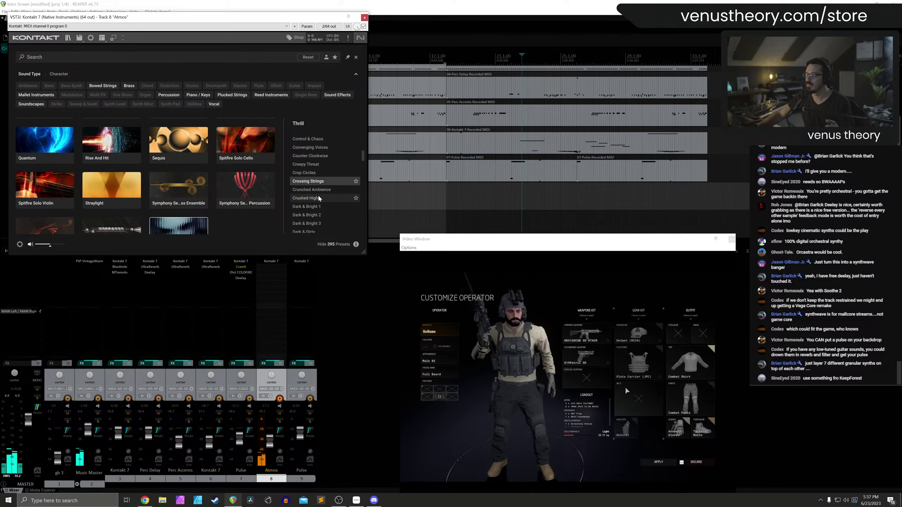
pyautogui.click(320, 207)
pyautogui.scroll(-1, 320, 206)
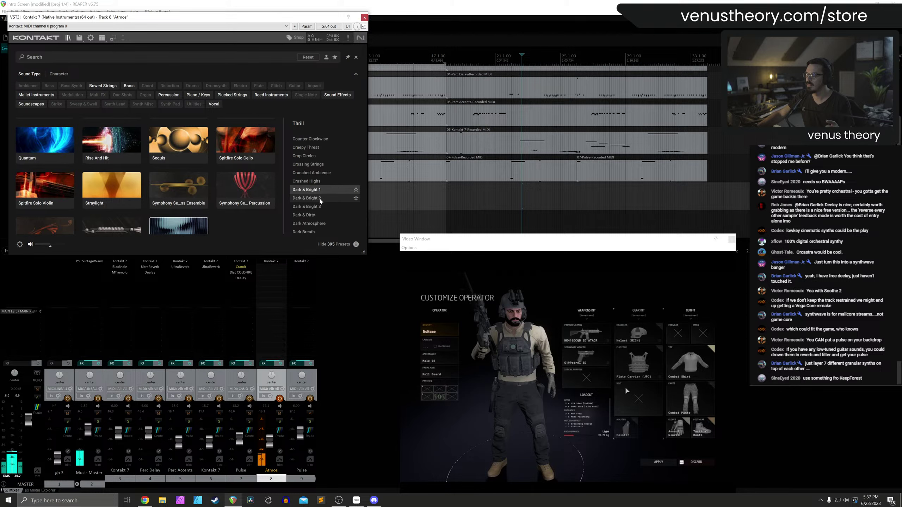
pyautogui.click(320, 199)
pyautogui.scroll(-1, 319, 198)
pyautogui.click(320, 198)
pyautogui.scroll(-1, 320, 198)
pyautogui.click(321, 192)
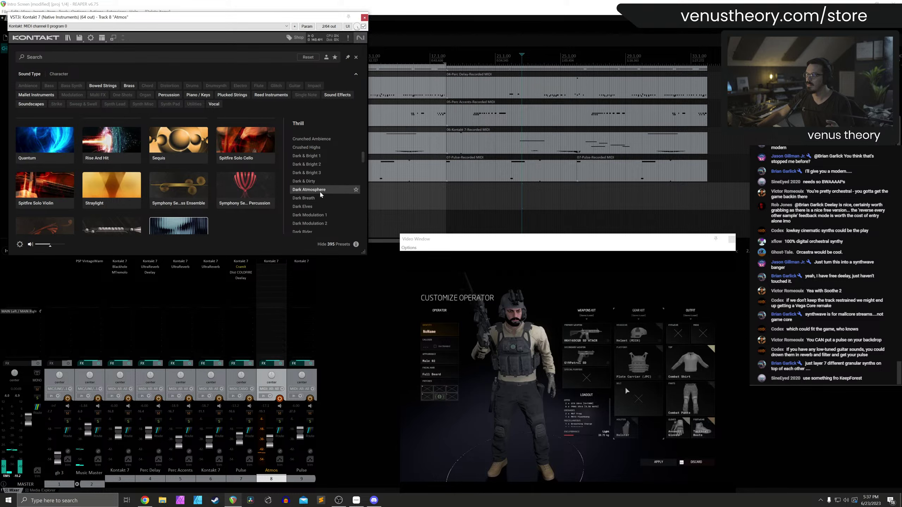
# Load the Thrill preset Dark Scape 1 on the Atmos track and close the preset browser
pyautogui.scroll(-2, 323, 199)
pyautogui.click(320, 198)
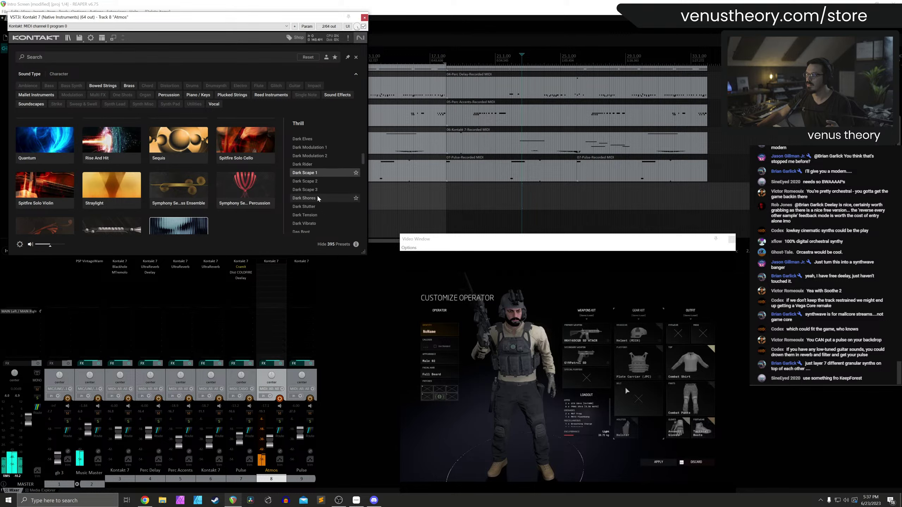
pyautogui.scroll(-1, 317, 192)
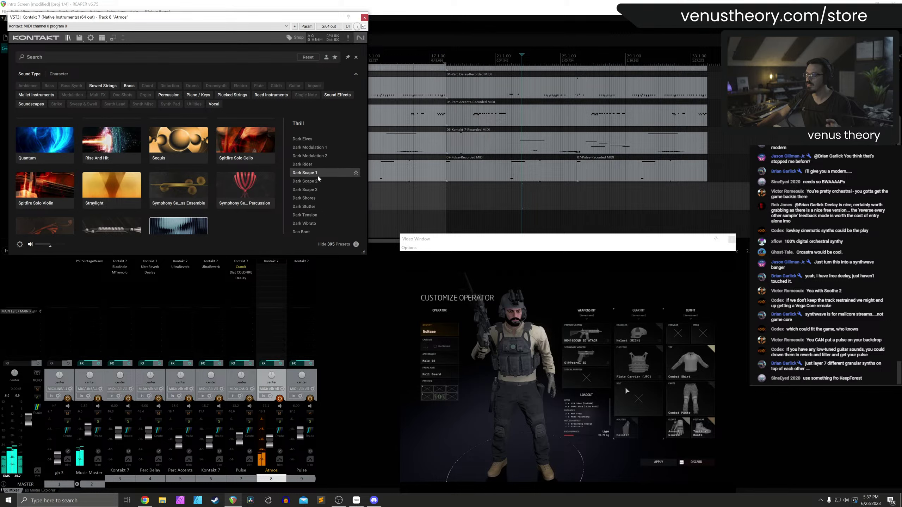
pyautogui.doubleClick(319, 176)
pyautogui.click(472, 274)
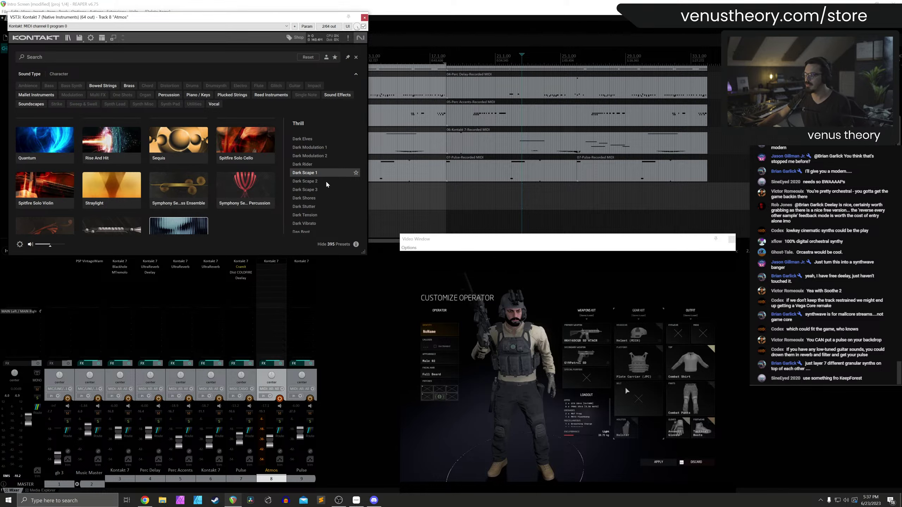
pyautogui.click(356, 57)
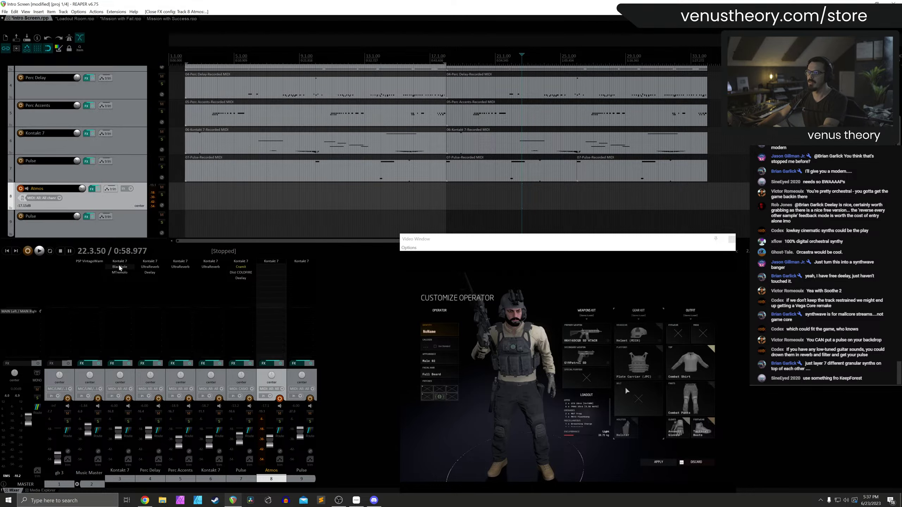
# Copy the Blackhole reverb from the first Kontakt 7 track to Atmos and audition Dark Scape 1 with Thrill's XY pad
pyautogui.moveTo(274, 272); pyautogui.dragTo(274, 270)
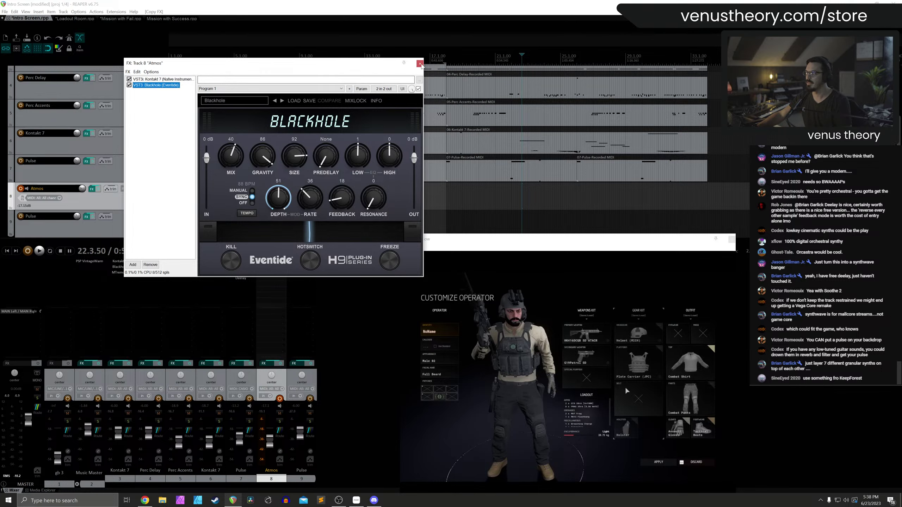
pyautogui.click(420, 65)
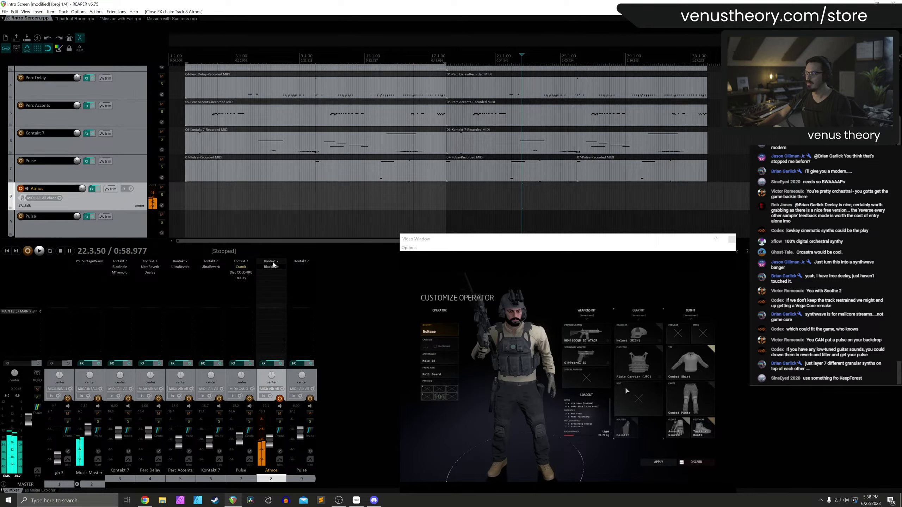
pyautogui.click(272, 261)
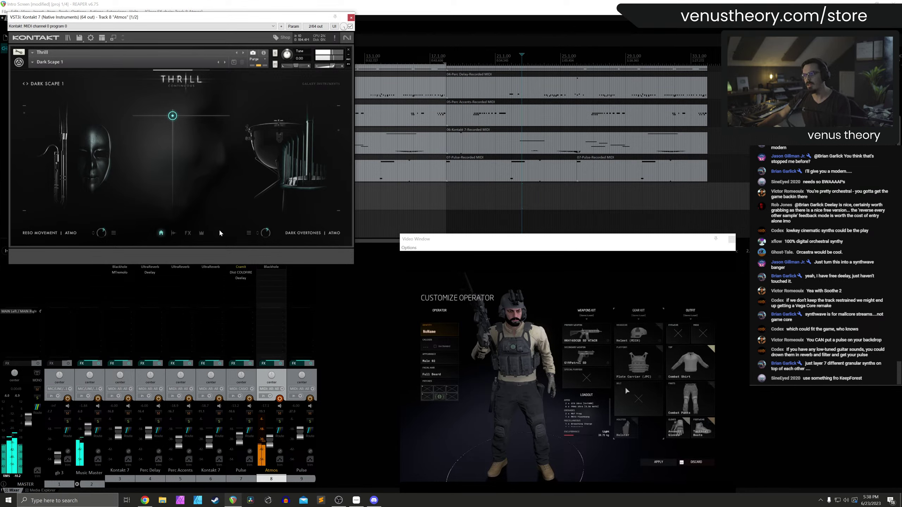
pyautogui.click(173, 233)
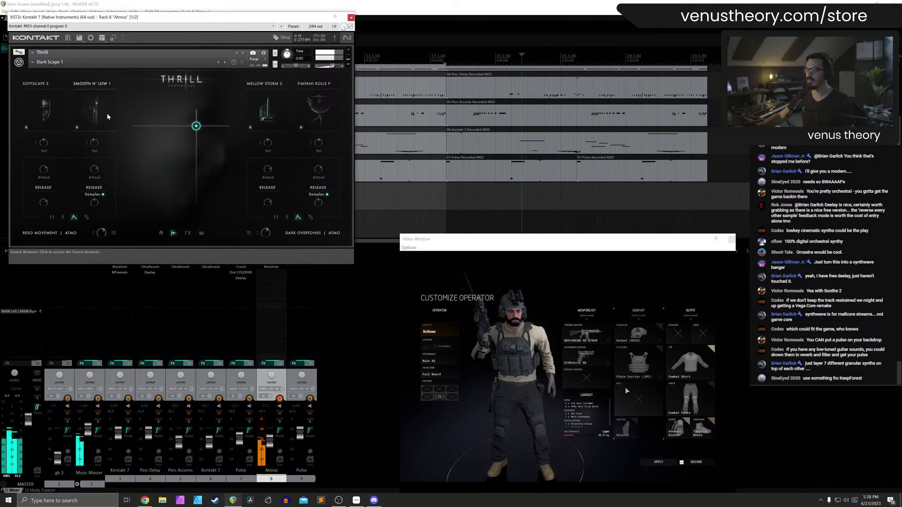
pyautogui.click(351, 18)
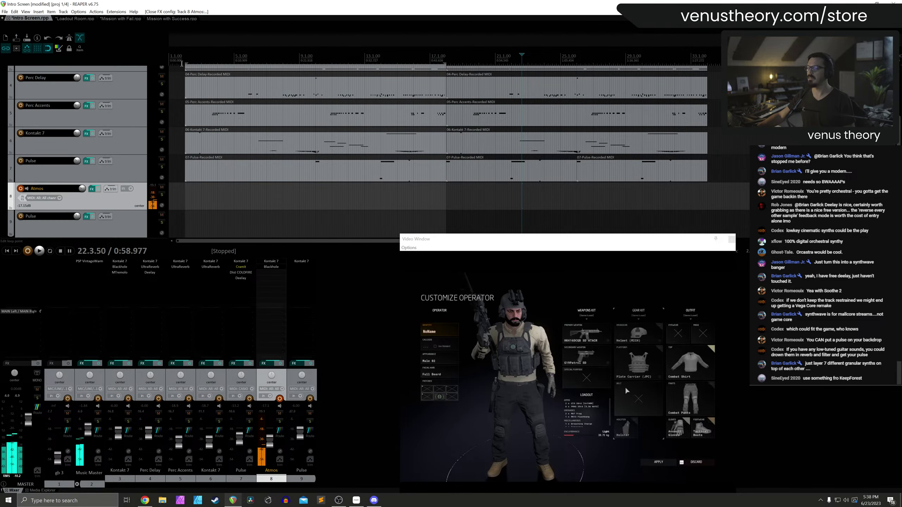
# Record a new MIDI part on the Atmos track from near the project start to about bar 34
pyautogui.click(176, 59)
pyautogui.hotkey('ctrl', 'r')
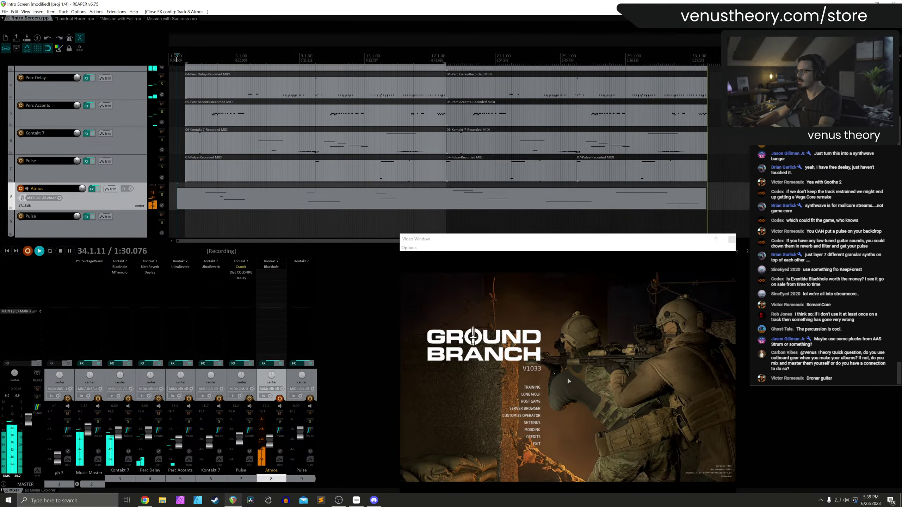
pyautogui.press('space')
pyautogui.click(613, 199)
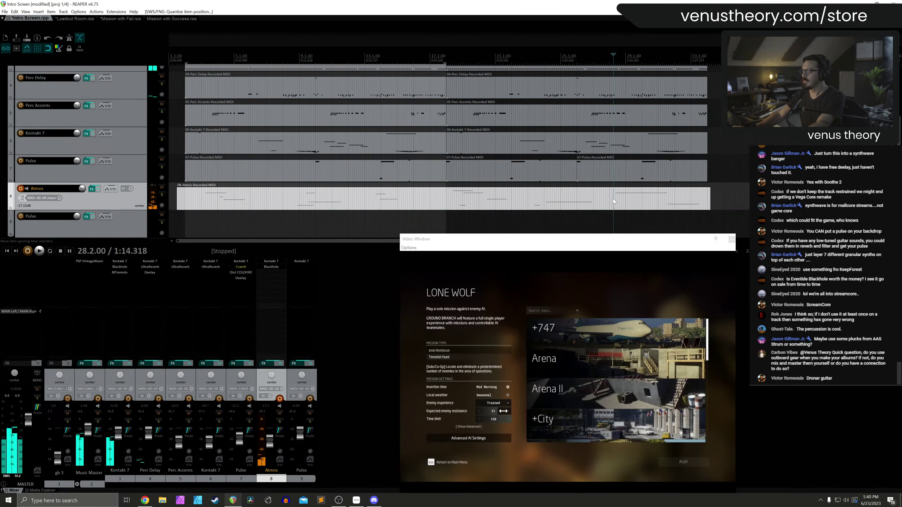
pyautogui.click(729, 241)
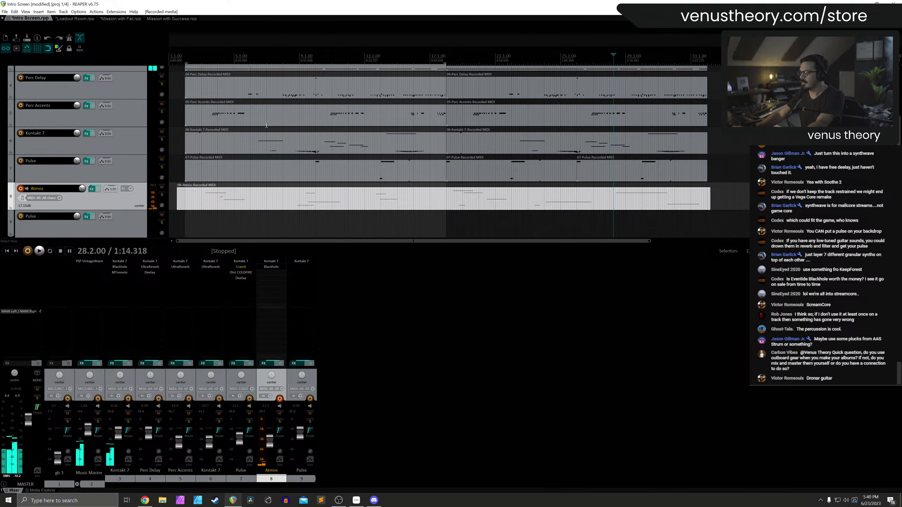
# Arm the new Pulse track below Atmos, play the project from the start and check the first Kontakt 7 part's MIDI notes
pyautogui.click(125, 217)
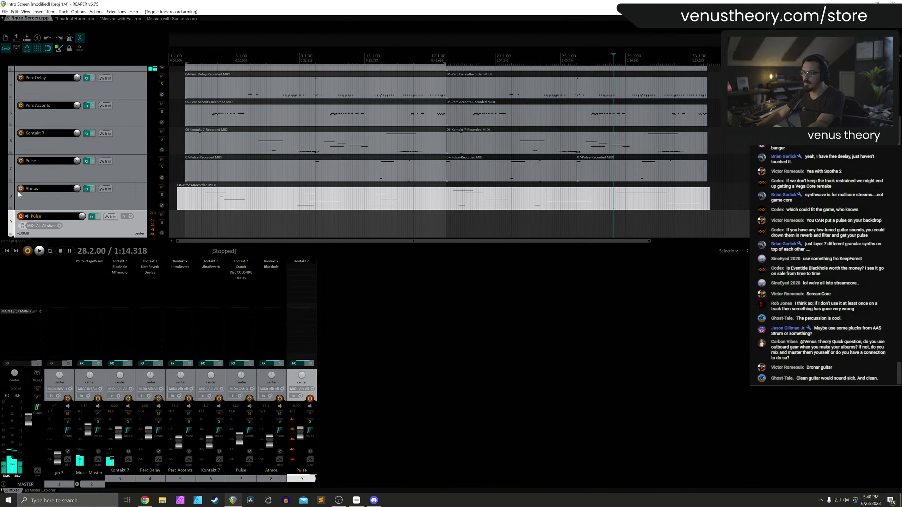
pyautogui.press('space')
pyautogui.click(175, 56)
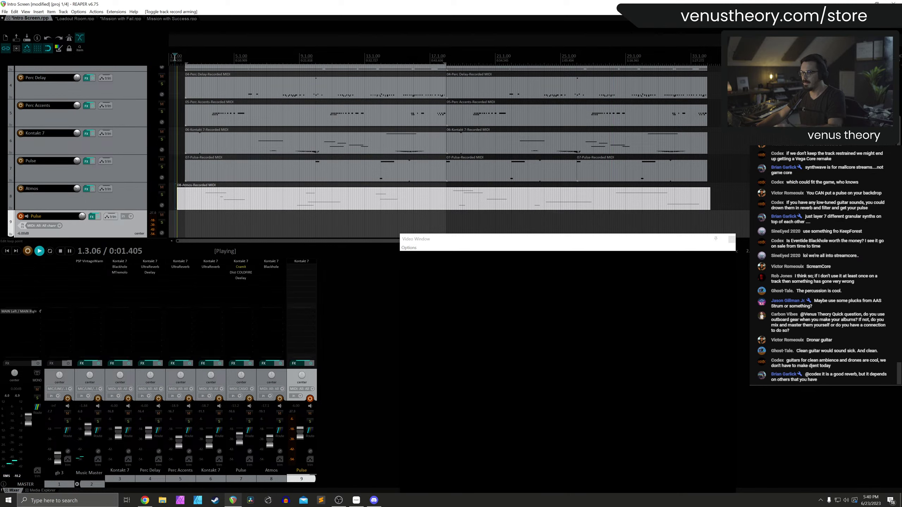
pyautogui.scroll(3, 138, 141)
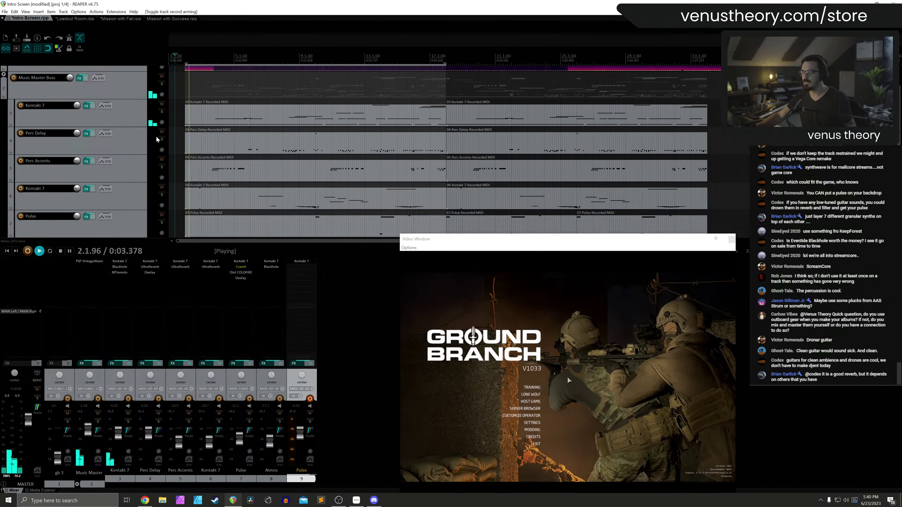
pyautogui.click(138, 141)
pyautogui.doubleClick(213, 138)
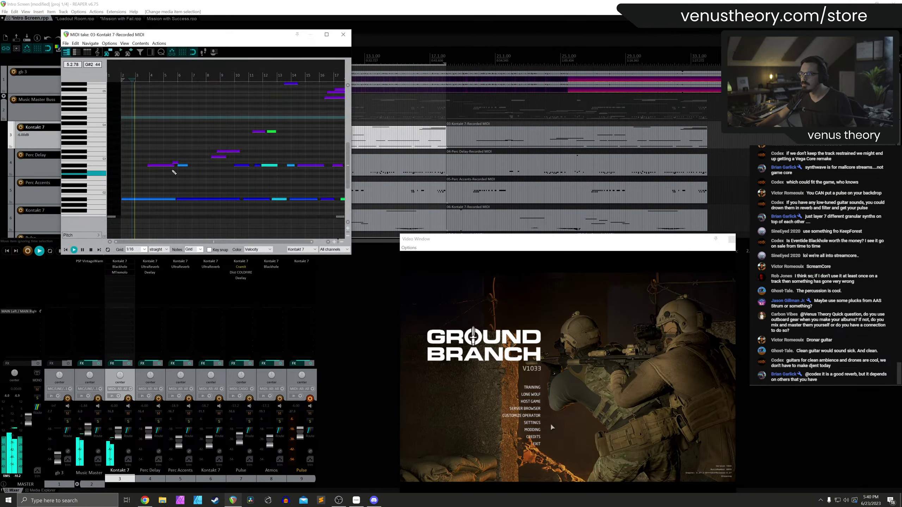
pyautogui.click(336, 40)
pyautogui.scroll(-3, 115, 163)
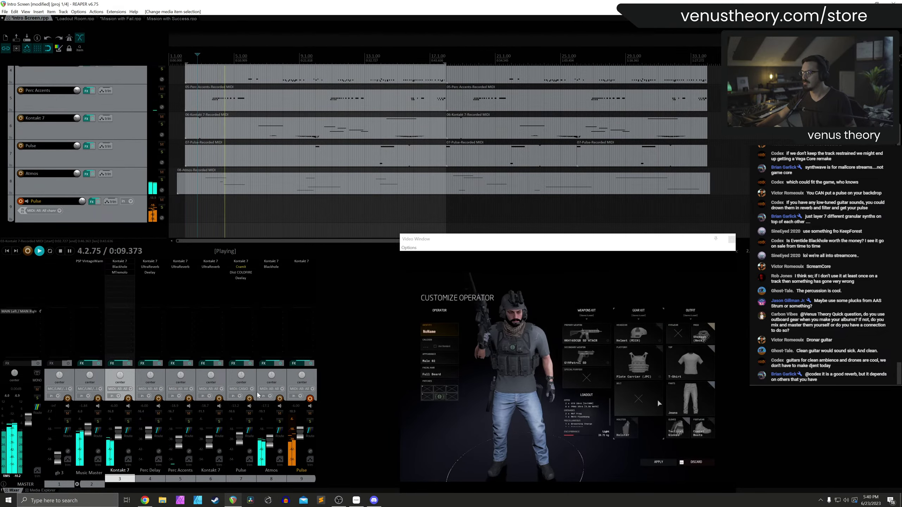
# Raise the new Pulse track's volume slightly and give it the upper Pulse track's Deelay, adjusting its wet level and low cut
pyautogui.moveTo(300, 436); pyautogui.dragTo(299, 429)
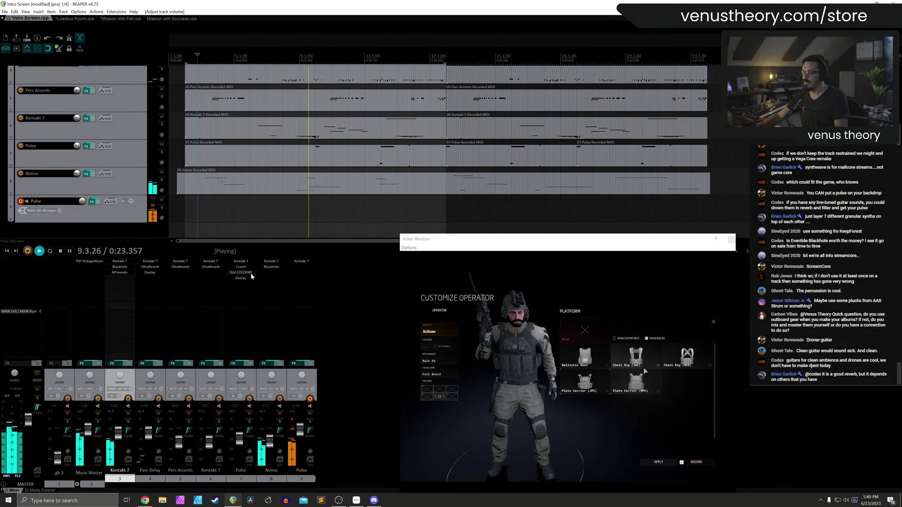
pyautogui.moveTo(242, 279); pyautogui.dragTo(301, 267)
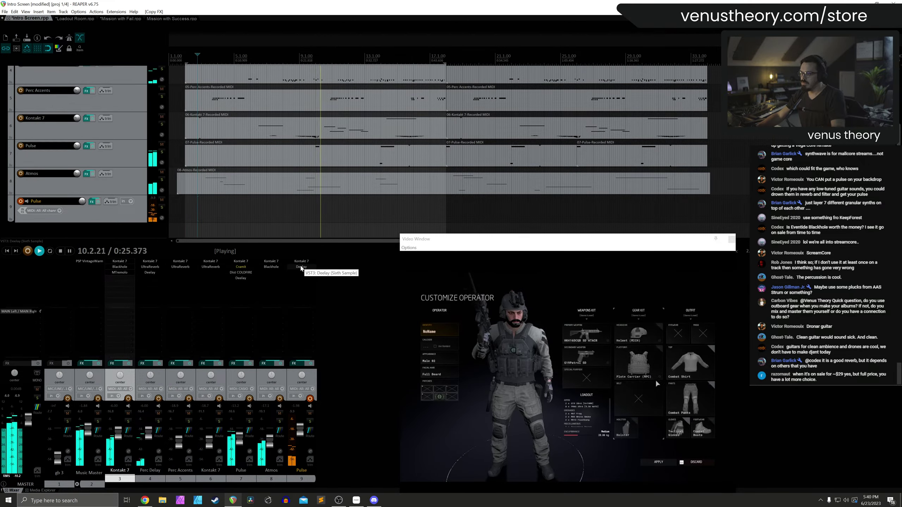
pyautogui.click(301, 267)
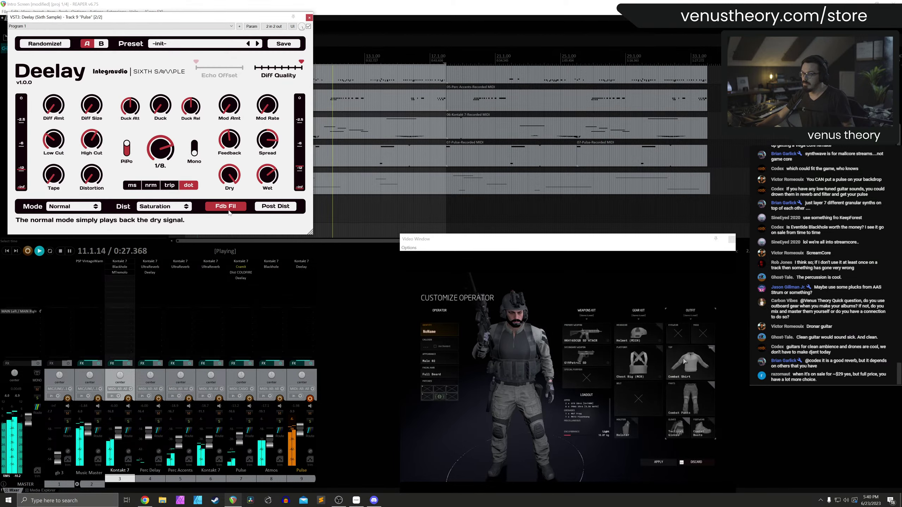
pyautogui.moveTo(268, 175); pyautogui.dragTo(267, 164)
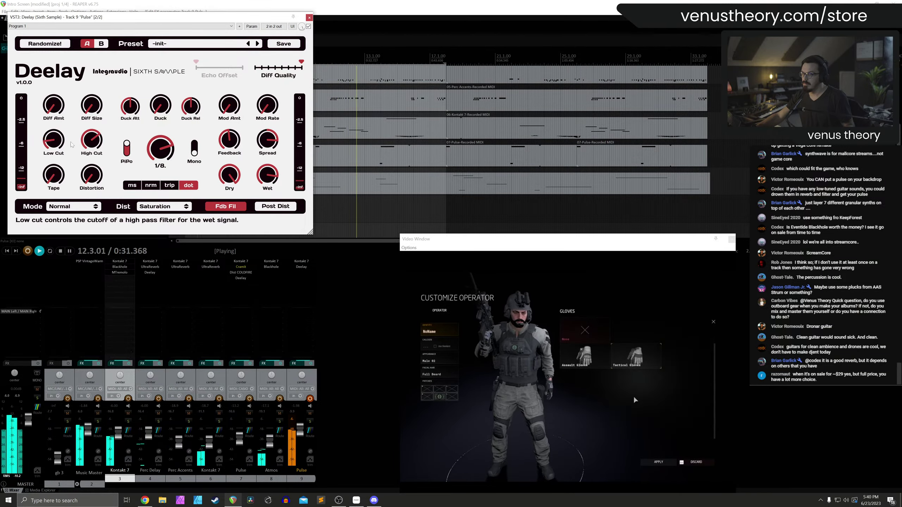
pyautogui.click(310, 17)
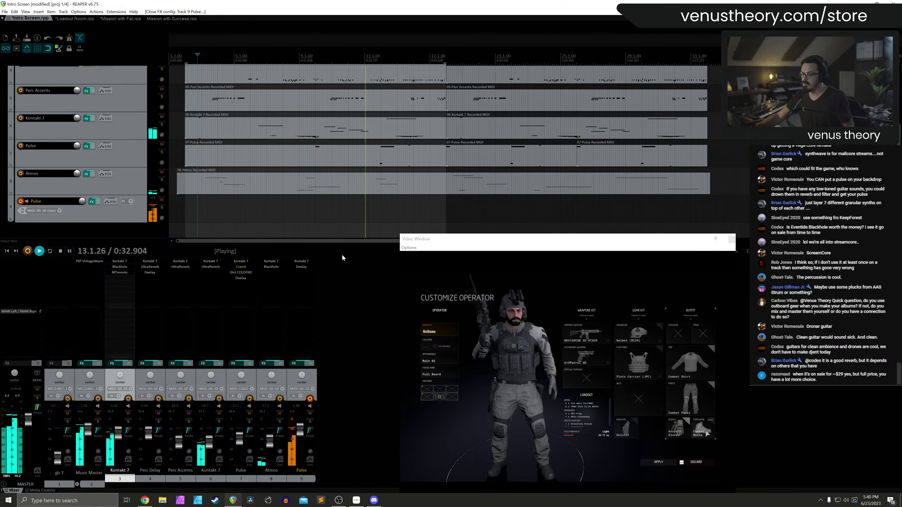
# Solo the new Pulse track below Atmos and add the Dist TUBE-CULTURE distortion to it, lowering the effect's mix
pyautogui.click(310, 422)
pyautogui.press('space')
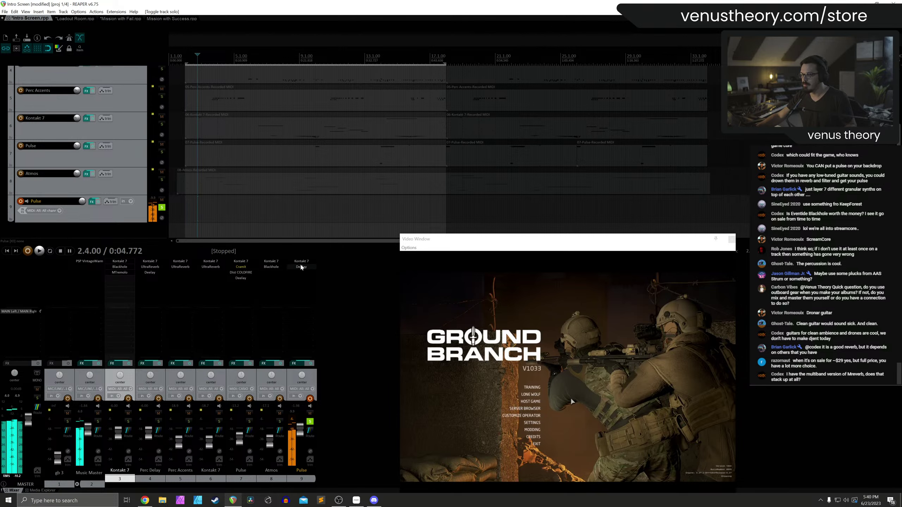
pyautogui.doubleClick(295, 272)
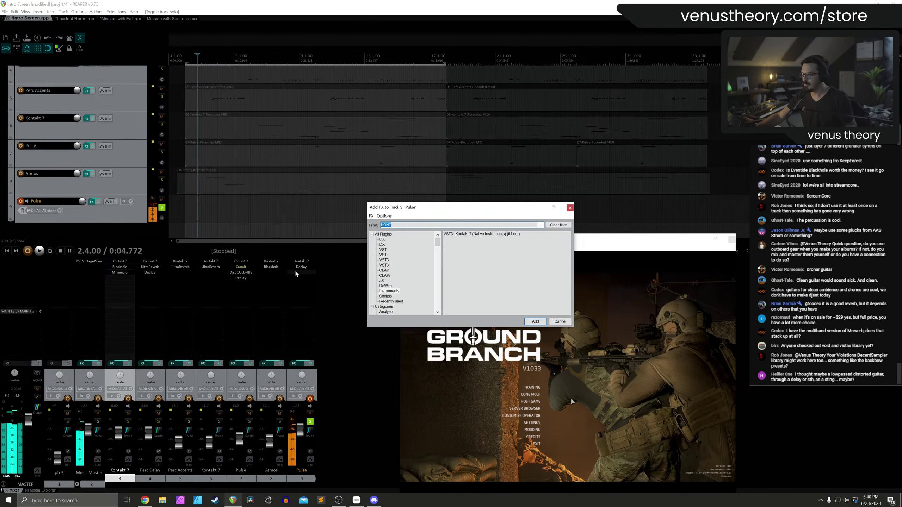
pyautogui.write('tube')
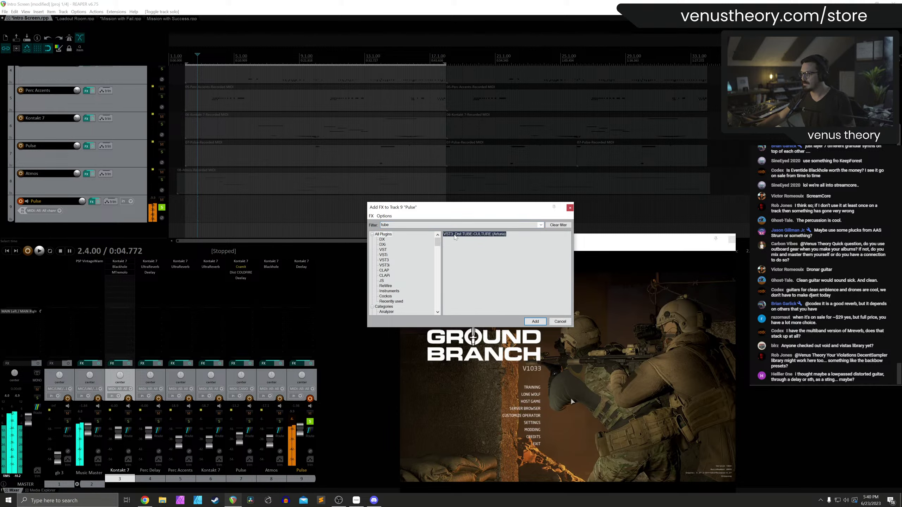
pyautogui.doubleClick(455, 234)
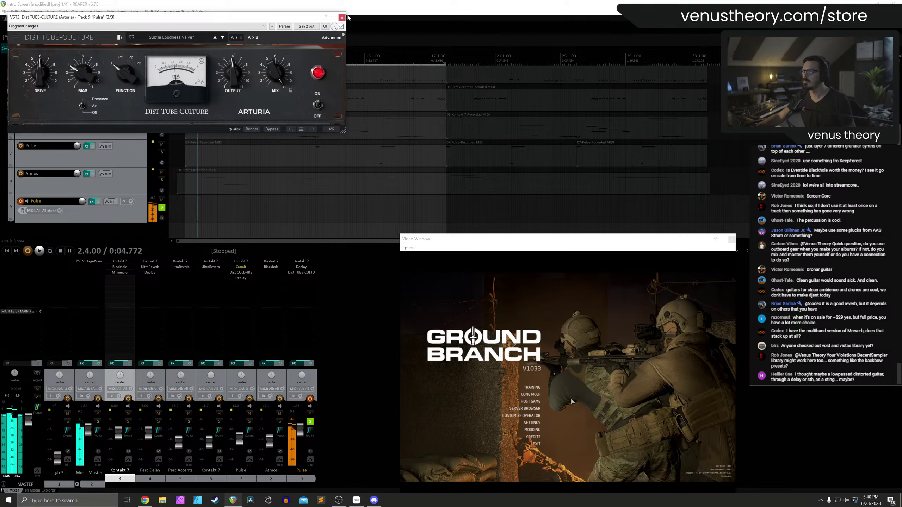
pyautogui.moveTo(275, 72); pyautogui.dragTo(276, 87)
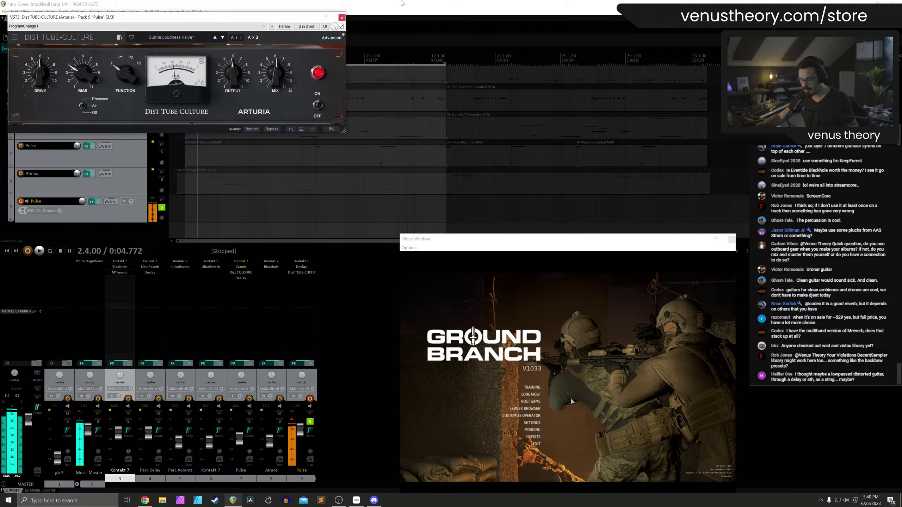
pyautogui.click(342, 17)
# Open the arpeggiator mode choices for the sample layer of the new Pulse track's Ashlight instrument
pyautogui.click(307, 262)
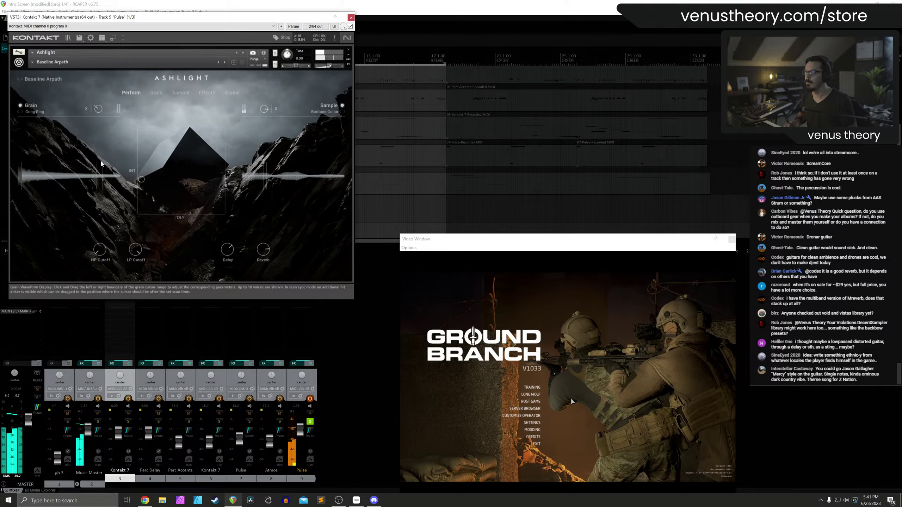
pyautogui.click(184, 100)
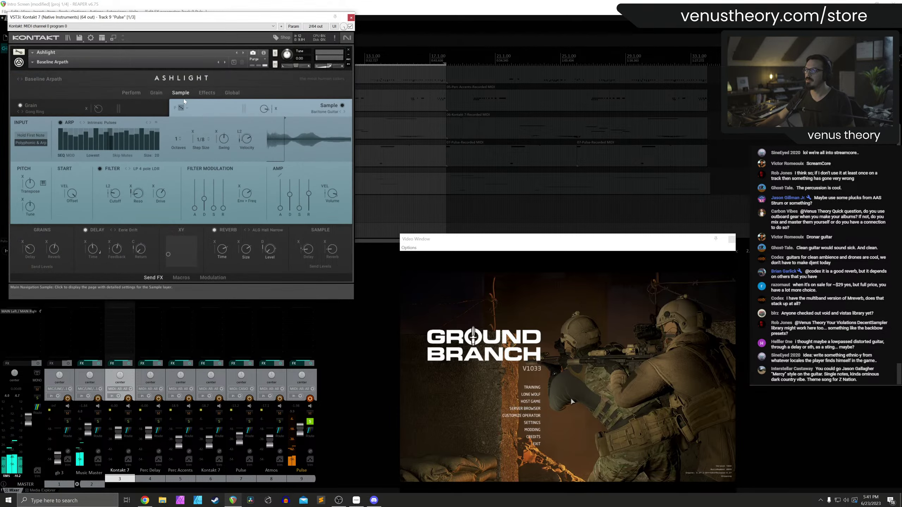
pyautogui.click(93, 155)
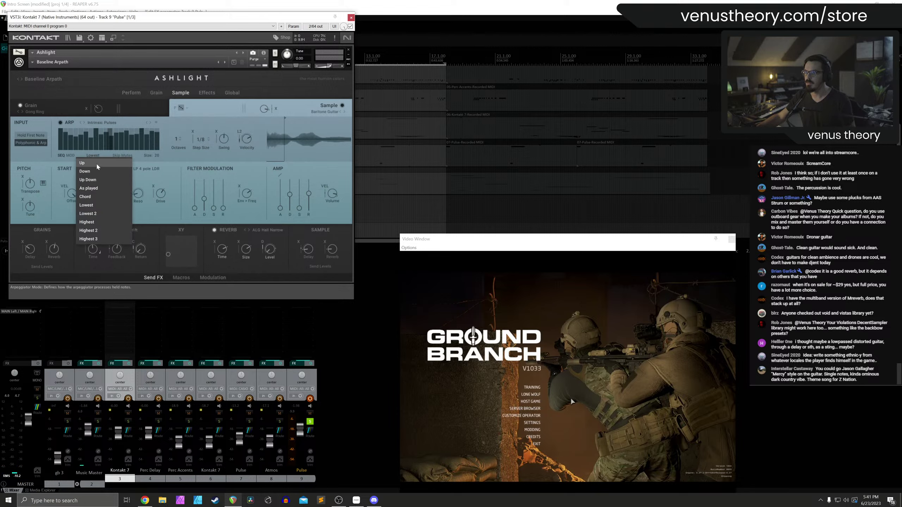
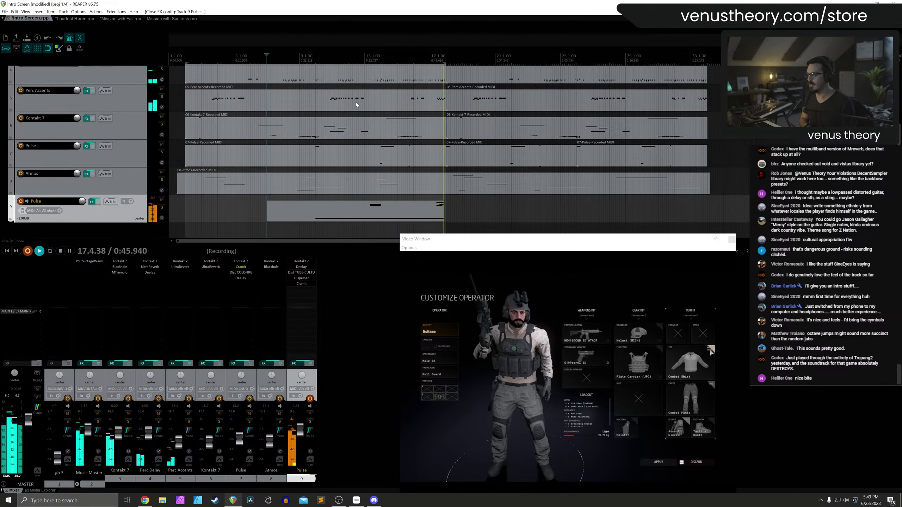
# Finish recording the lower Pulse part, play it back from about bar 9 and disarm the track
pyautogui.press('space')
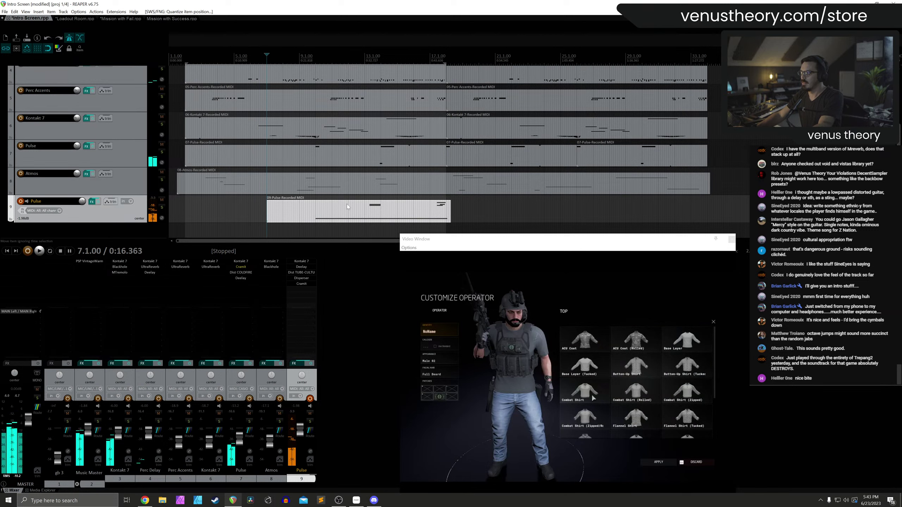
pyautogui.click(299, 211)
pyautogui.press('space')
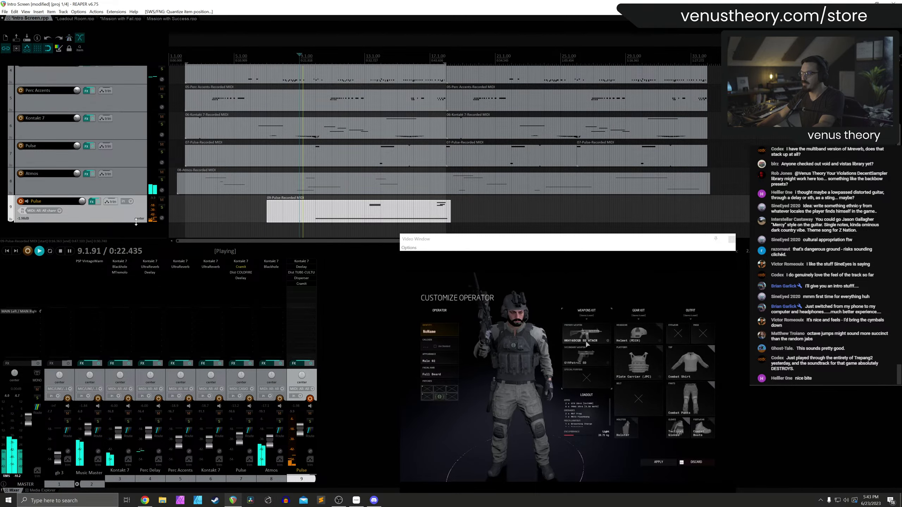
pyautogui.click(20, 201)
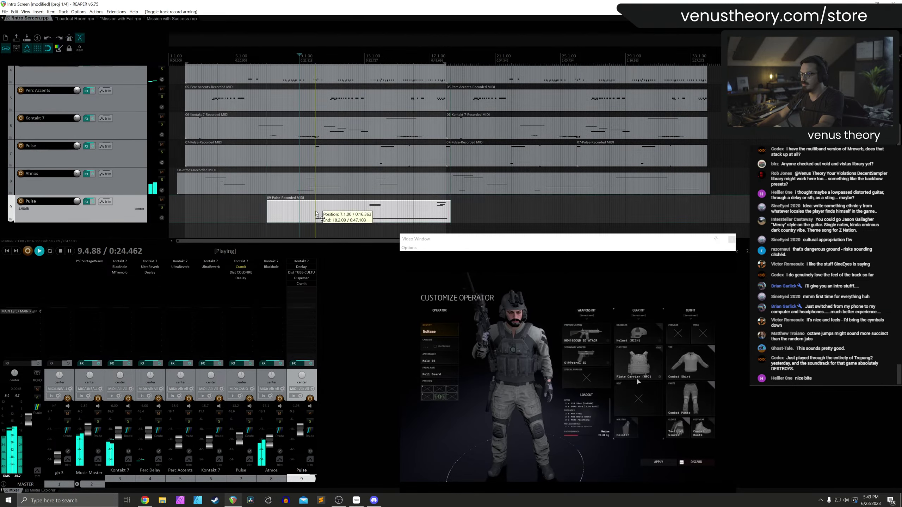
# Trim the recorded lower Pulse item to start at bar 10 and end at bar 18, and duplicate it twice
pyautogui.press('s')
pyautogui.click(291, 212)
pyautogui.press('Delete')
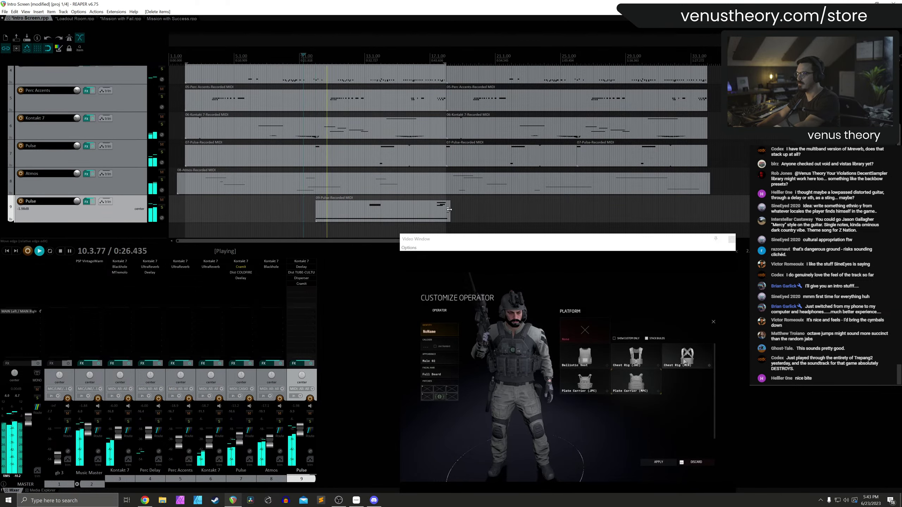
pyautogui.moveTo(450, 211); pyautogui.dragTo(446, 211)
pyautogui.hotkey('ctrl', 'd')
pyautogui.hotkey('ctrl', 'd')
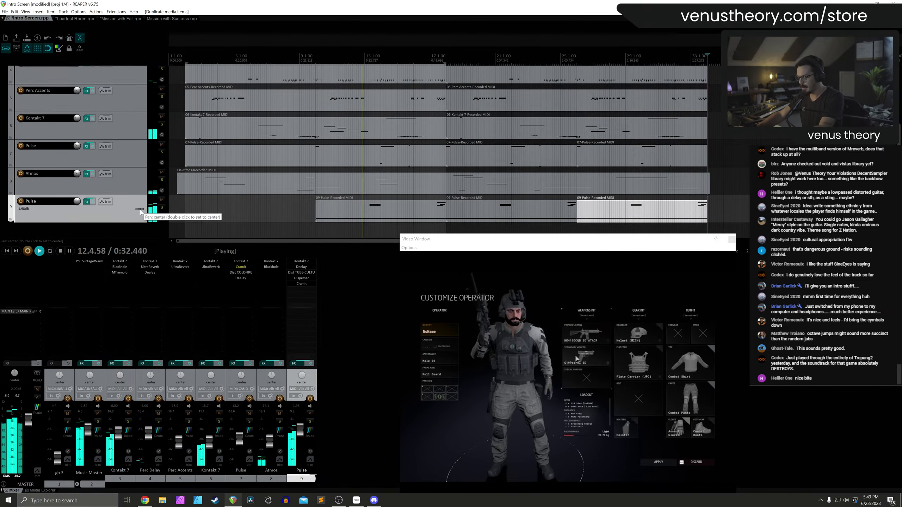
# Insert Kontakt 7 as a virtual instrument on a new track below the lower Pulse track
pyautogui.hotkey('ctrl', 'shift', 't')
pyautogui.write('kont')
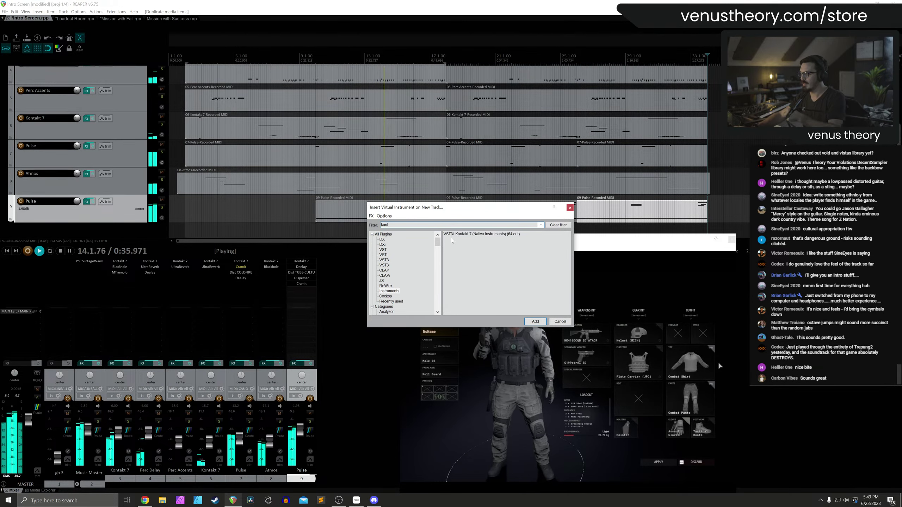
pyautogui.press('Return')
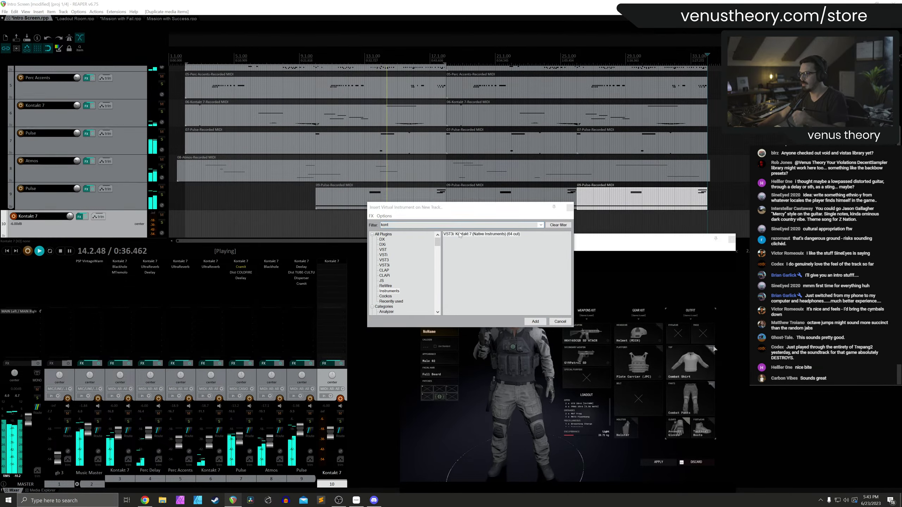
pyautogui.click(494, 301)
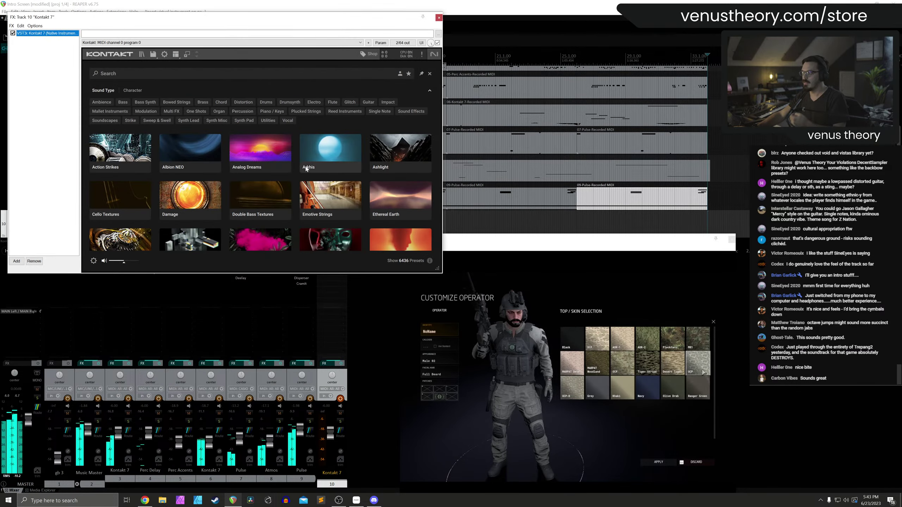
# Audition Ashlight presets in the new Kontakt 7 instance, including Ancient Sunbubble, Bellwether and Burst Drop
pyautogui.click(393, 151)
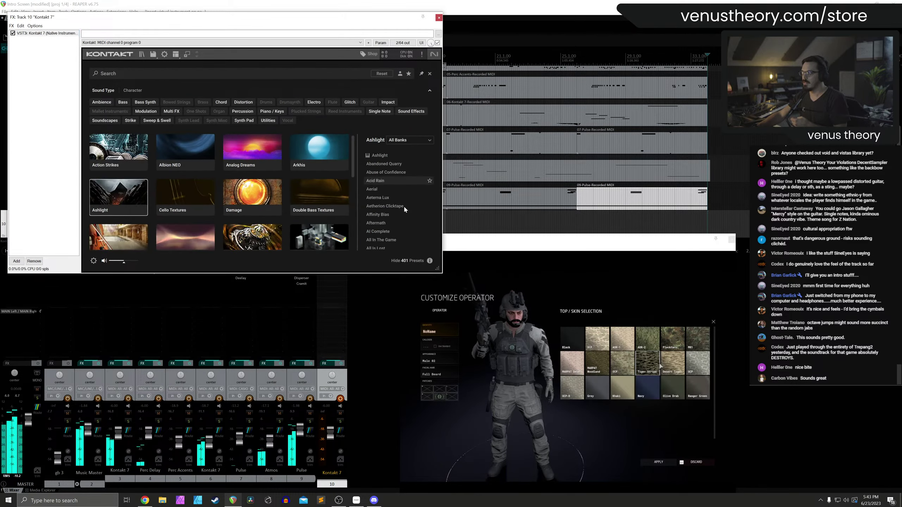
pyautogui.click(395, 223)
pyautogui.scroll(-2, 395, 227)
pyautogui.scroll(-4, 396, 227)
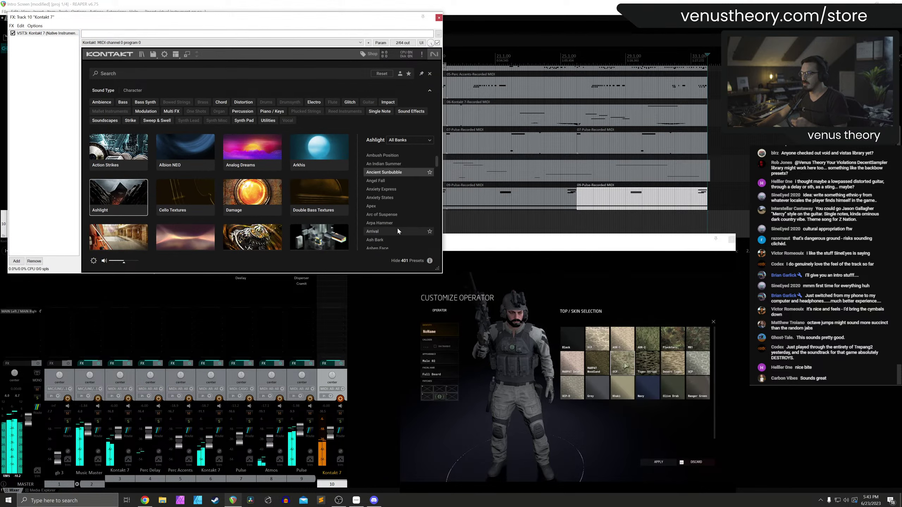
pyautogui.click(388, 231)
pyautogui.scroll(-2, 386, 231)
pyautogui.scroll(-2, 387, 231)
pyautogui.click(389, 231)
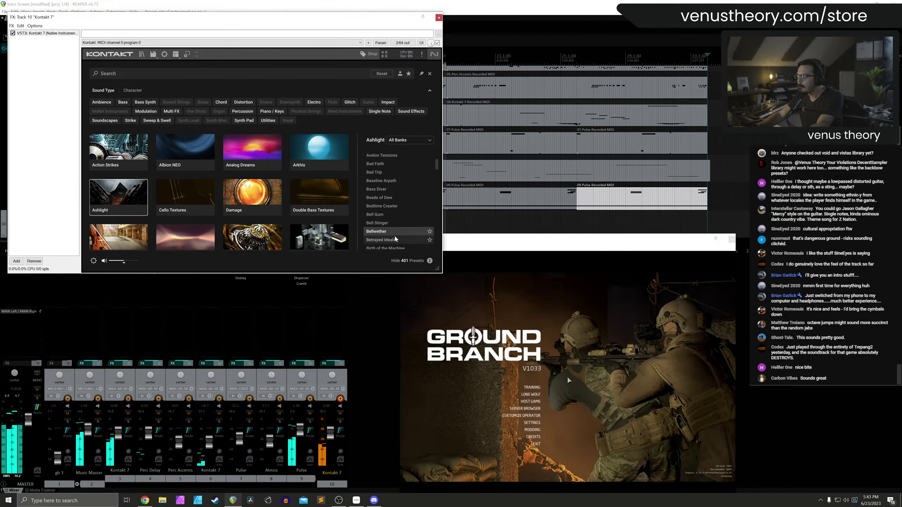
pyautogui.scroll(-3, 391, 233)
pyautogui.click(392, 232)
pyautogui.scroll(-4, 394, 235)
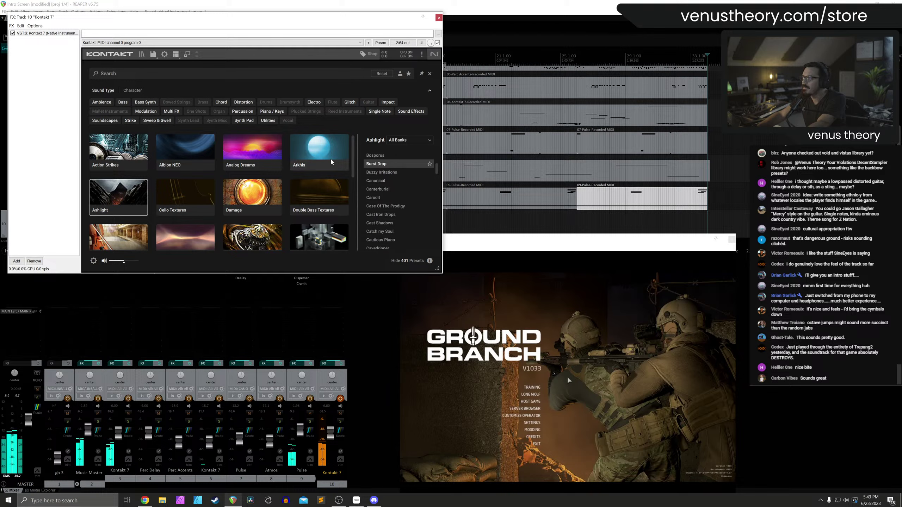
# Browse the Arkhis library's presets in the new Kontakt 7 instance
pyautogui.click(319, 151)
pyautogui.scroll(-3, 398, 236)
pyautogui.scroll(-2, 396, 229)
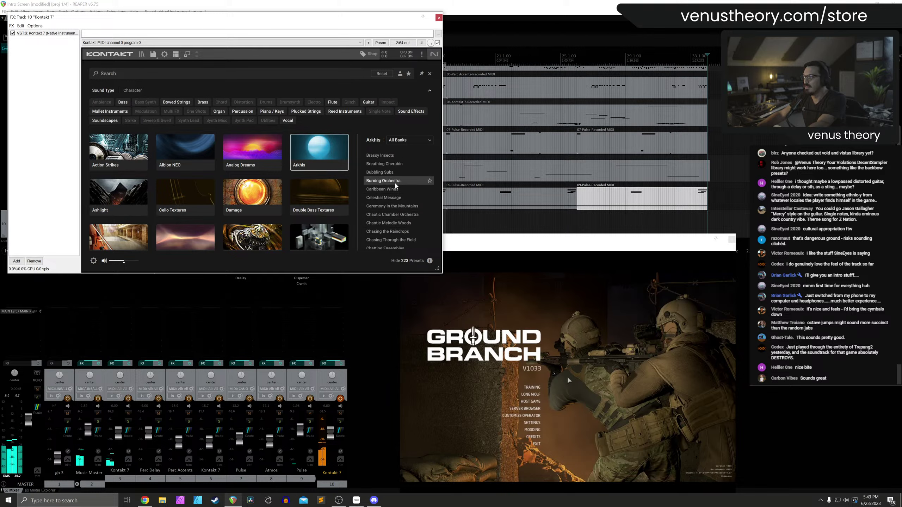
# Load the Elysium preset from the Arkhis library into track 10's Kontakt
pyautogui.scroll(-5, 398, 206)
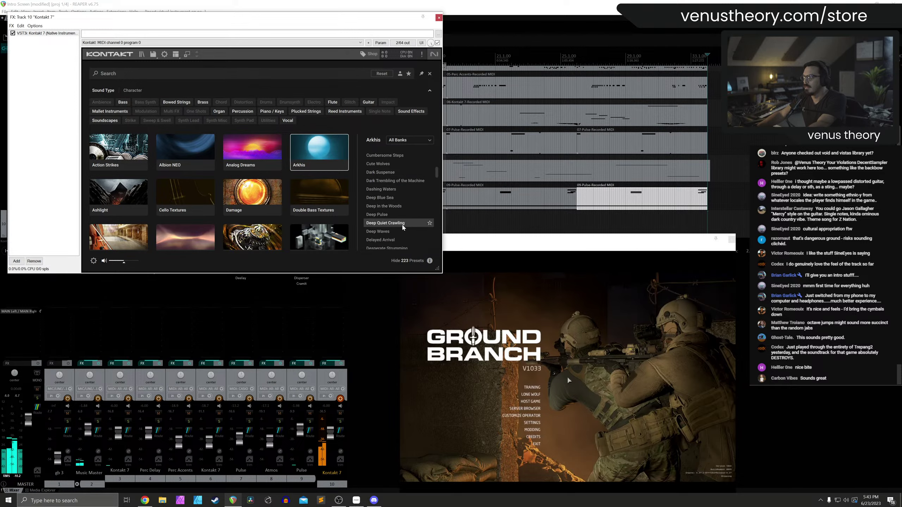
pyautogui.scroll(-4, 403, 227)
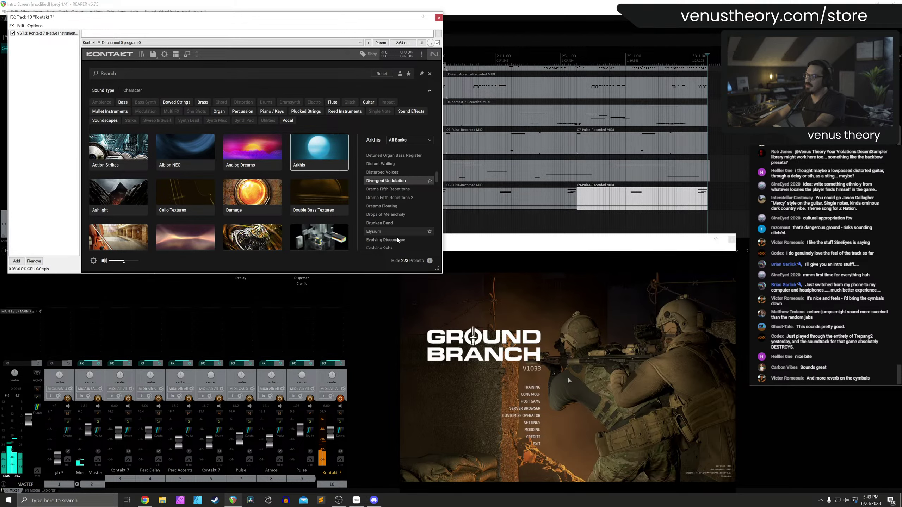
pyautogui.doubleClick(394, 230)
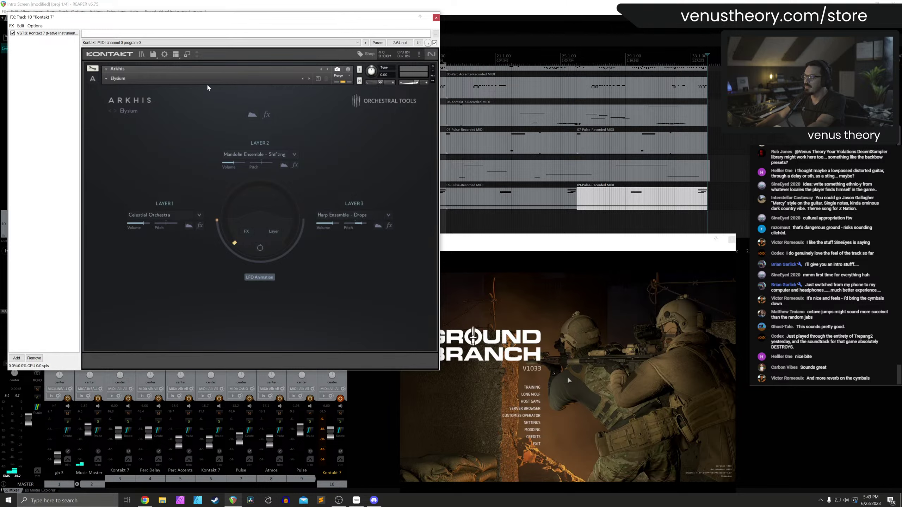
# Replace the loaded sound with the Arkhis preset Lively Strings and close the instrument window
pyautogui.click(142, 54)
pyautogui.scroll(-3, 393, 237)
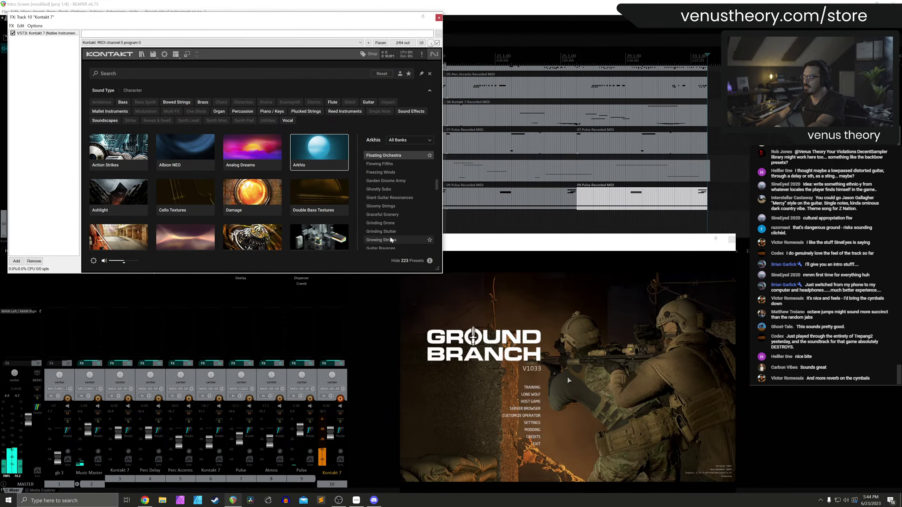
pyautogui.scroll(-3, 393, 237)
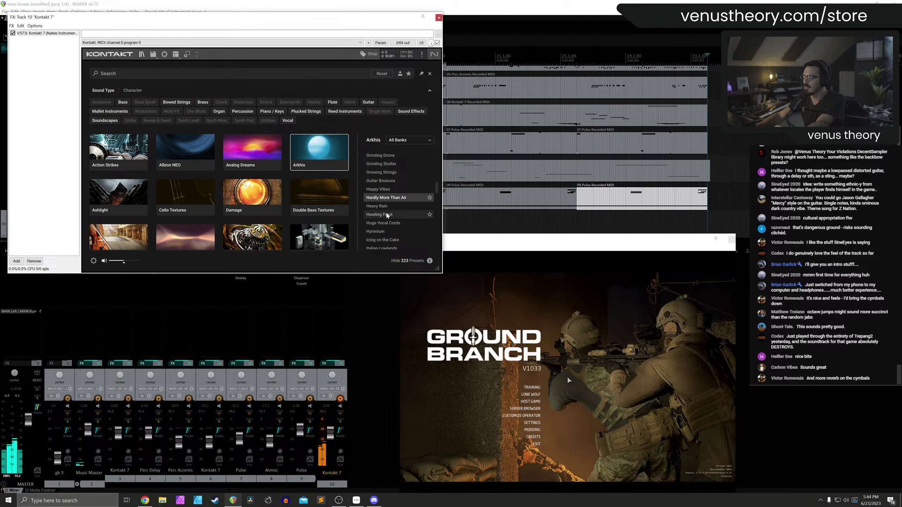
pyautogui.scroll(-3, 393, 209)
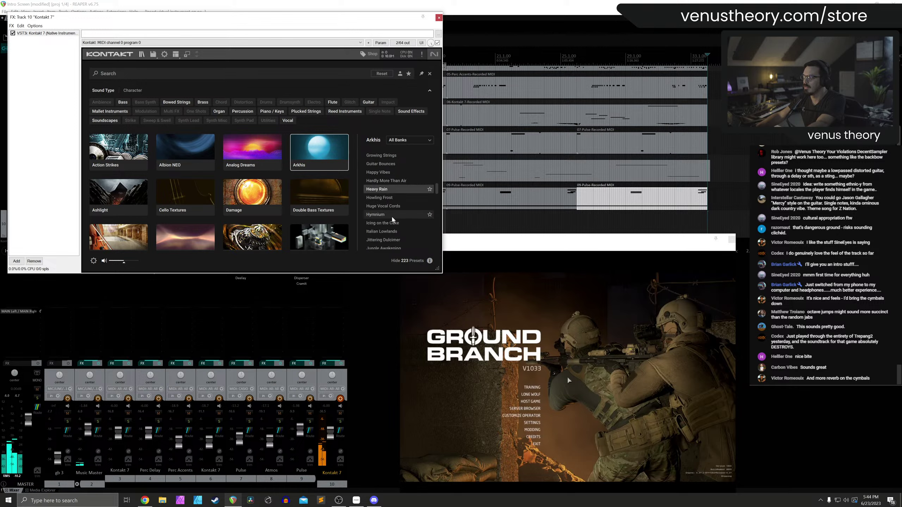
pyautogui.scroll(-2, 398, 236)
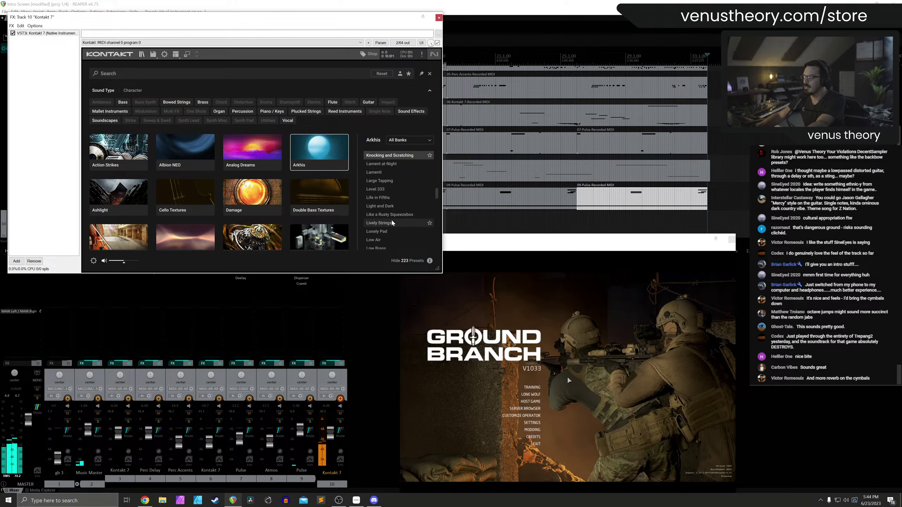
pyautogui.scroll(-2, 385, 238)
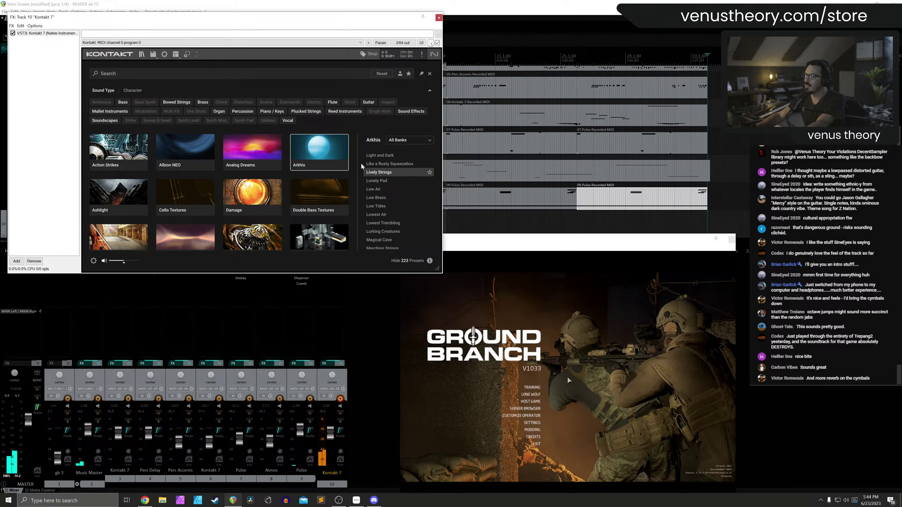
pyautogui.press('Escape')
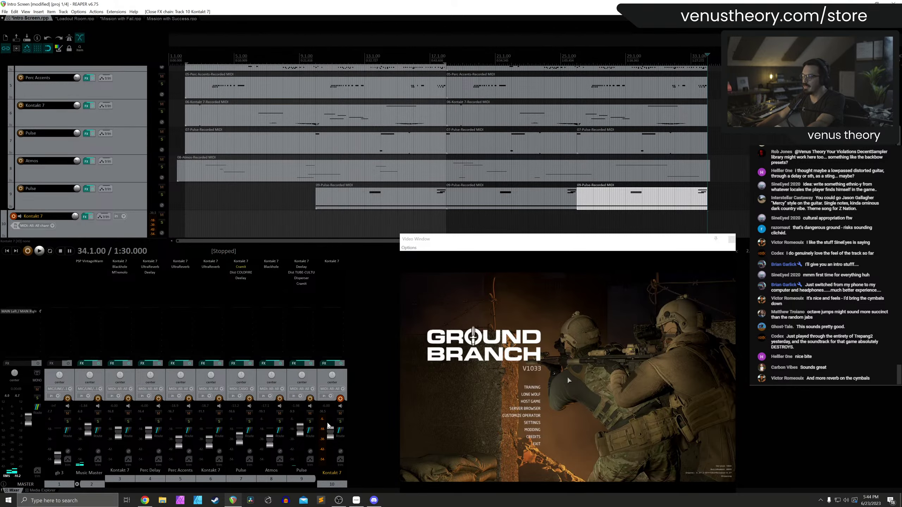
# Load the String Ensemble instrument from the Symphony Series String Ensemble library into track 10's Kontakt
pyautogui.click(137, 229)
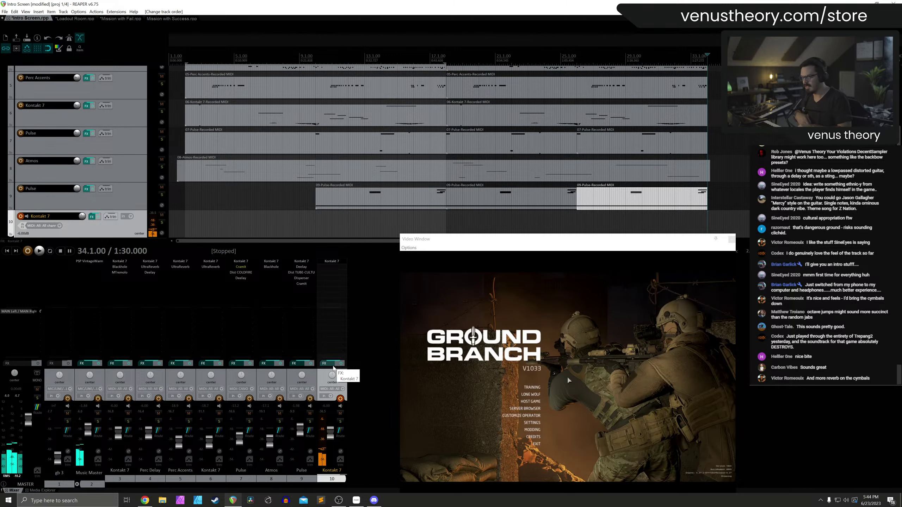
pyautogui.click(350, 264)
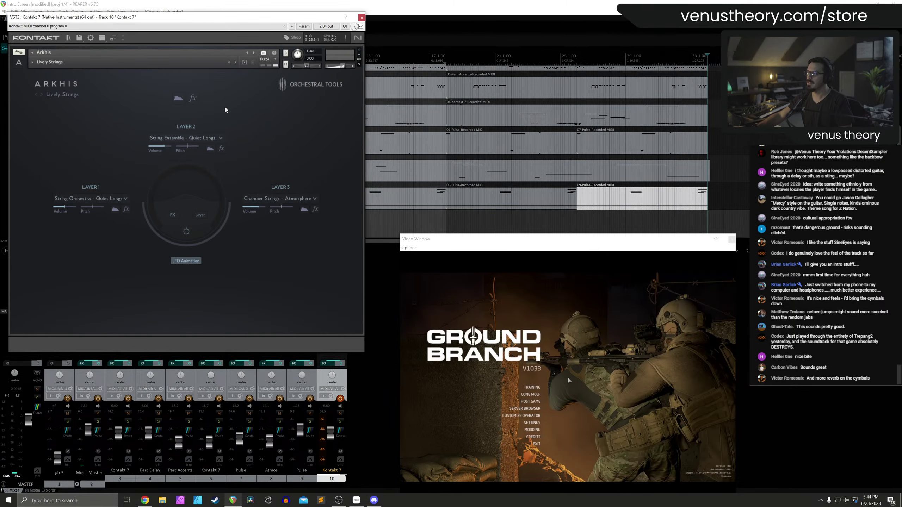
pyautogui.click(91, 51)
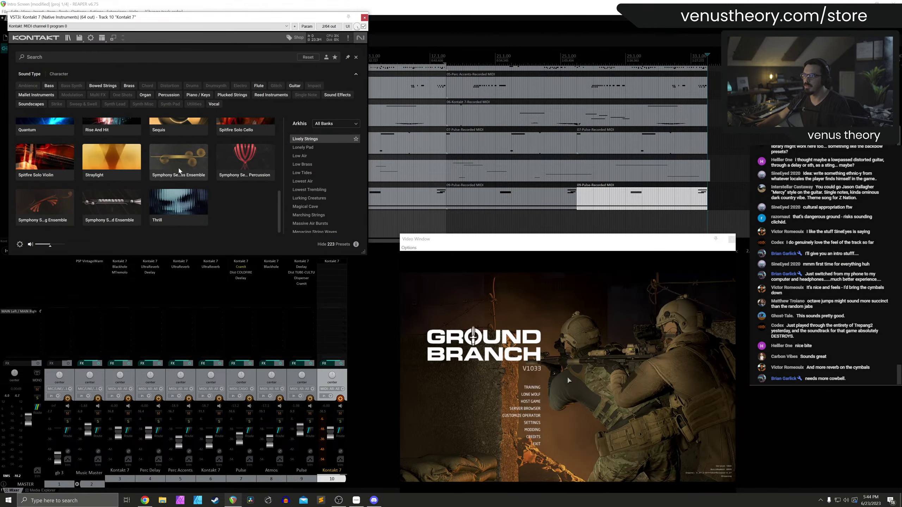
pyautogui.click(172, 167)
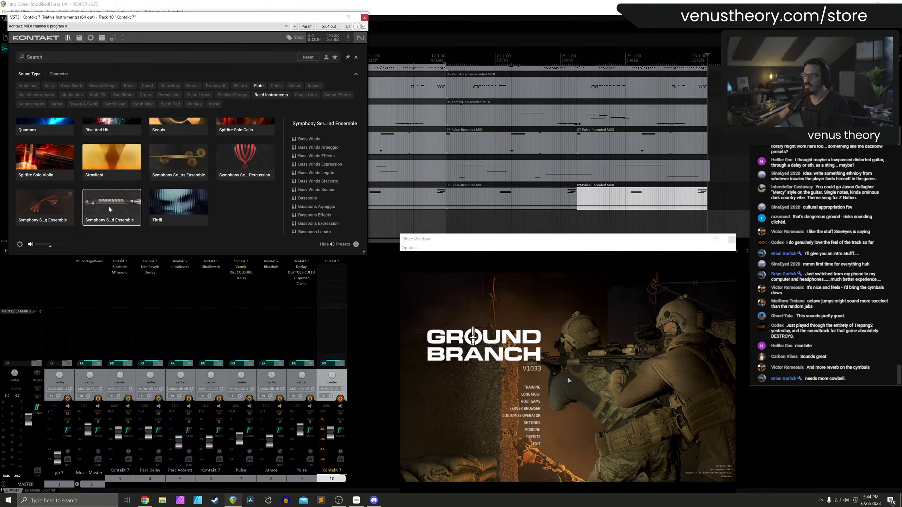
pyautogui.click(44, 204)
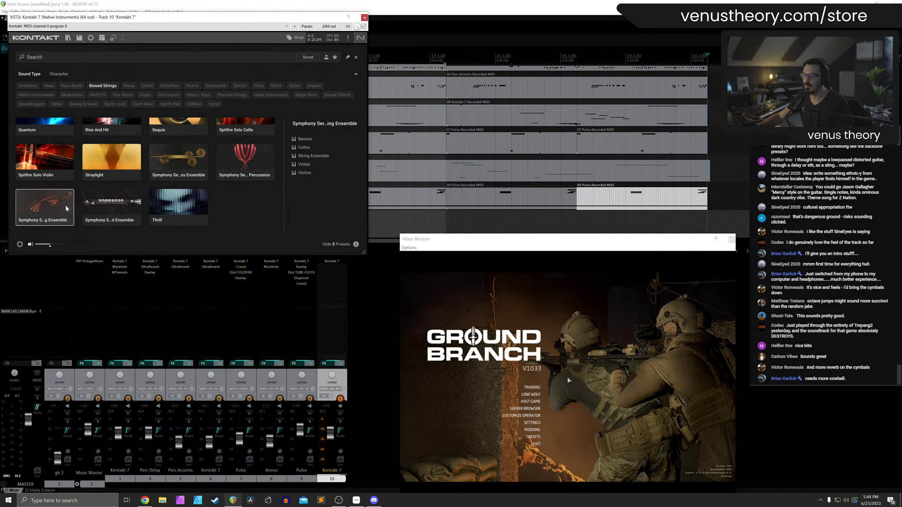
pyautogui.doubleClick(304, 156)
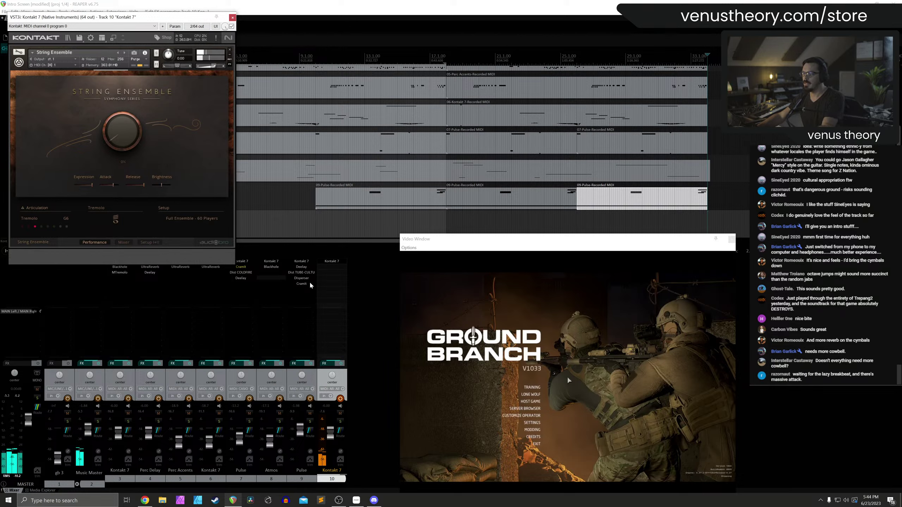
# Copy the MTremolo effect from another mixer channel onto track 10 and raise the copy's Rate
pyautogui.click(215, 278)
pyautogui.click(231, 17)
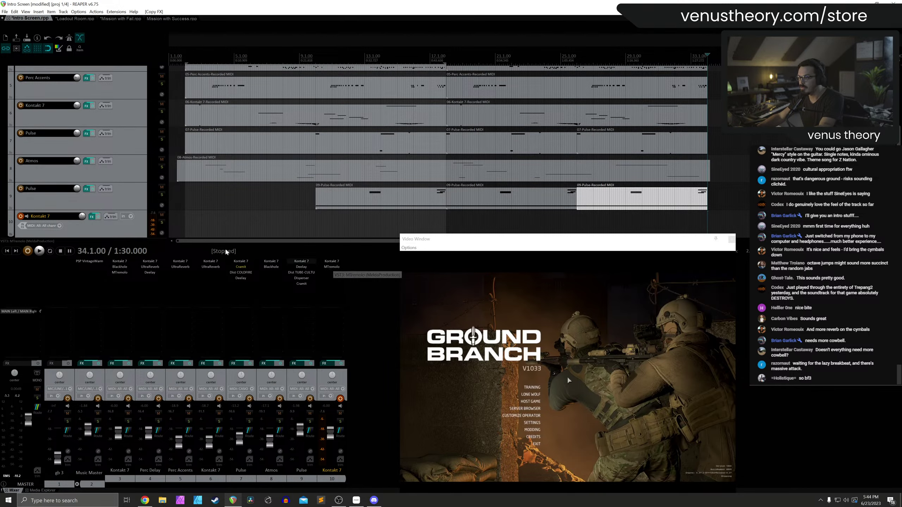
pyautogui.scroll(-1, 119, 224)
pyautogui.click(332, 267)
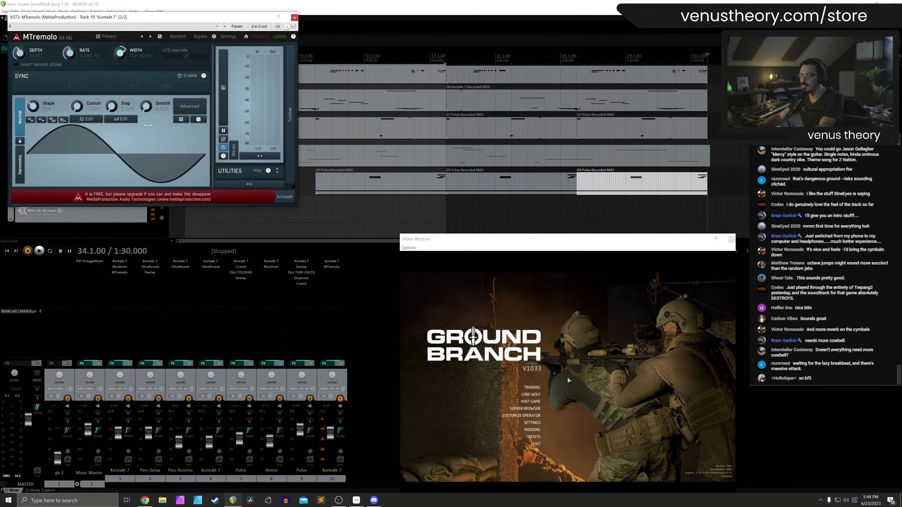
pyautogui.moveTo(69, 52); pyautogui.dragTo(69, 49)
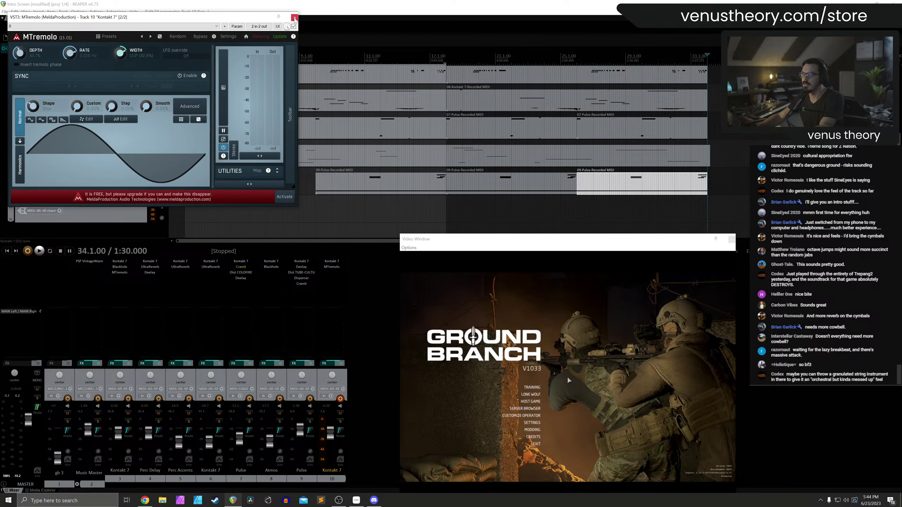
pyautogui.click(295, 18)
# Play the arrangement from about bar 9 to audition track 10's String Ensemble with lowered Dynamics, checking its MTremolo settings
pyautogui.click(302, 56)
pyautogui.click(145, 216)
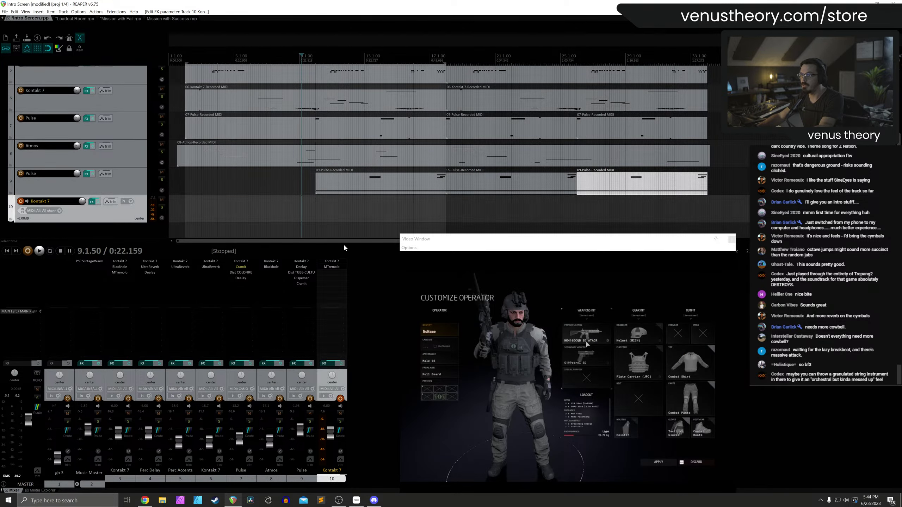
pyautogui.click(333, 262)
pyautogui.press('space')
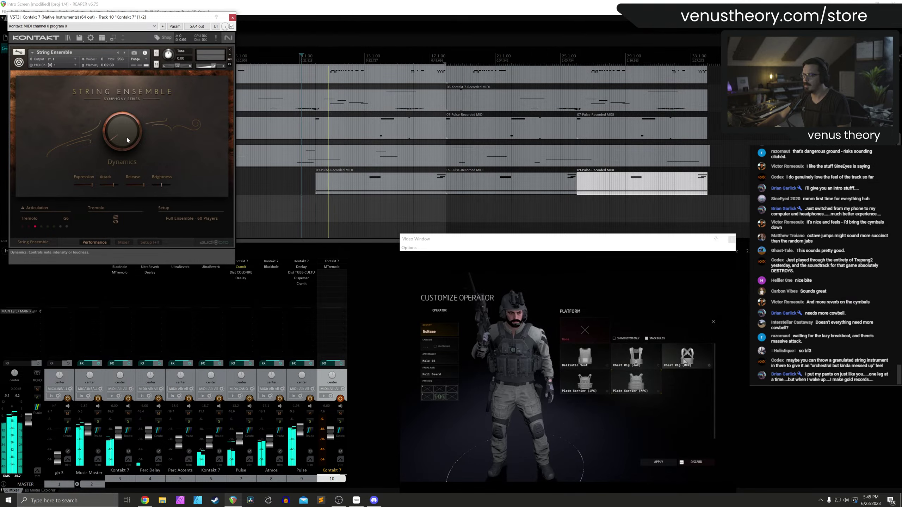
pyautogui.moveTo(126, 135); pyautogui.dragTo(131, 179)
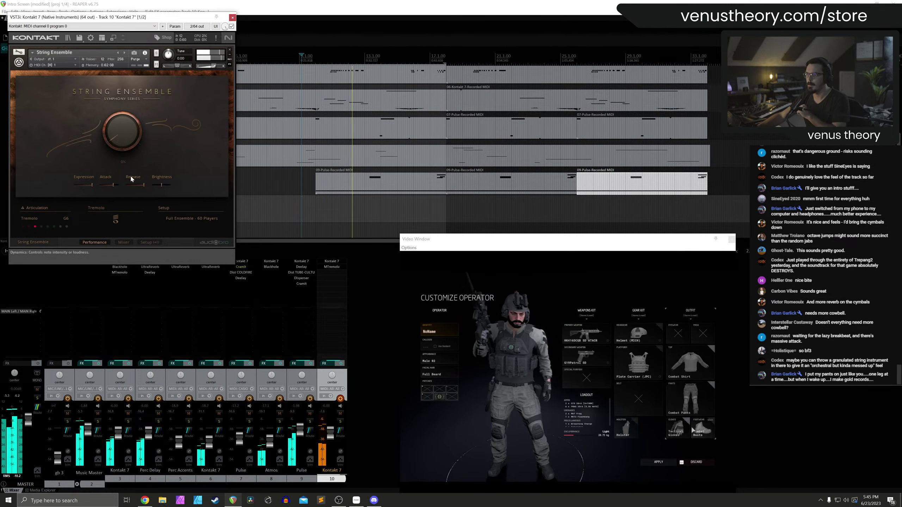
pyautogui.click(332, 267)
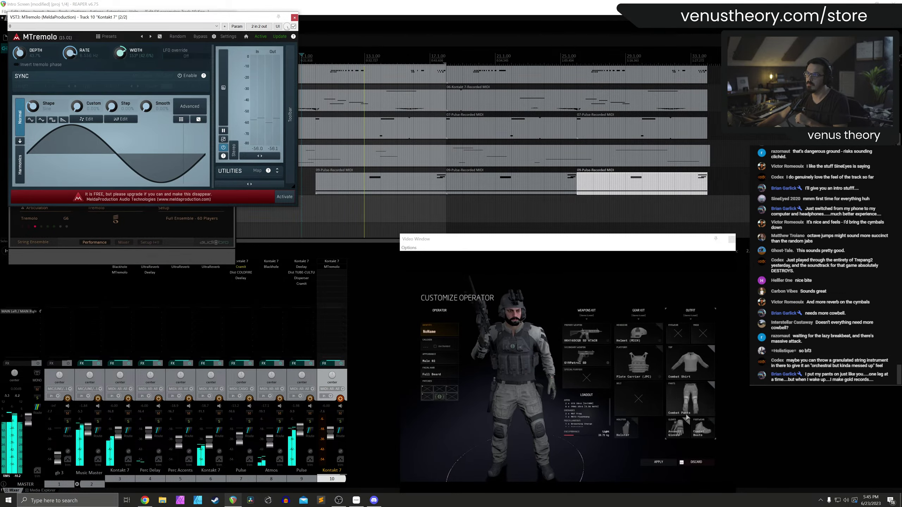
pyautogui.click(295, 17)
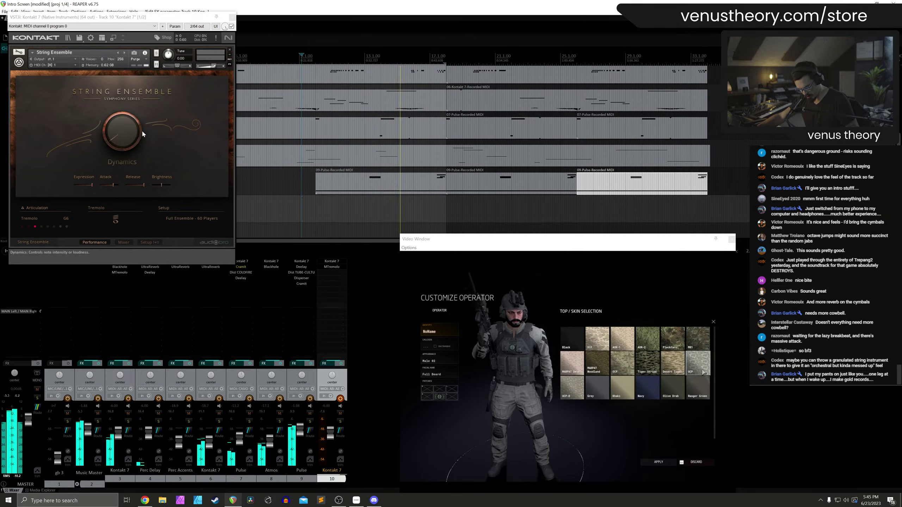
# Raise the String Ensemble's Dynamics and increase the MTremolo Rate on track 10 during playback
pyautogui.moveTo(129, 133)
pyautogui.mouseDown()
pyautogui.moveTo(132, 120)
pyautogui.moveTo(140, 125)
pyautogui.mouseUp()
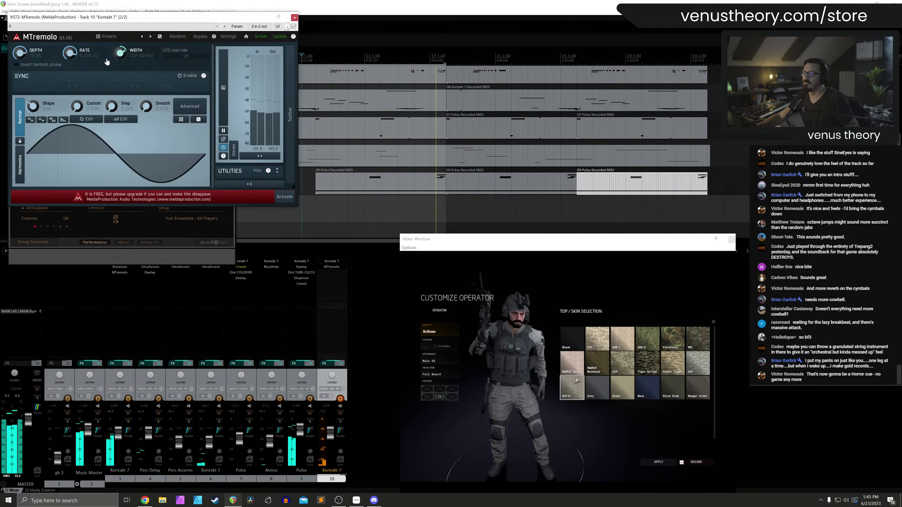
pyautogui.moveTo(70, 53); pyautogui.dragTo(70, 43)
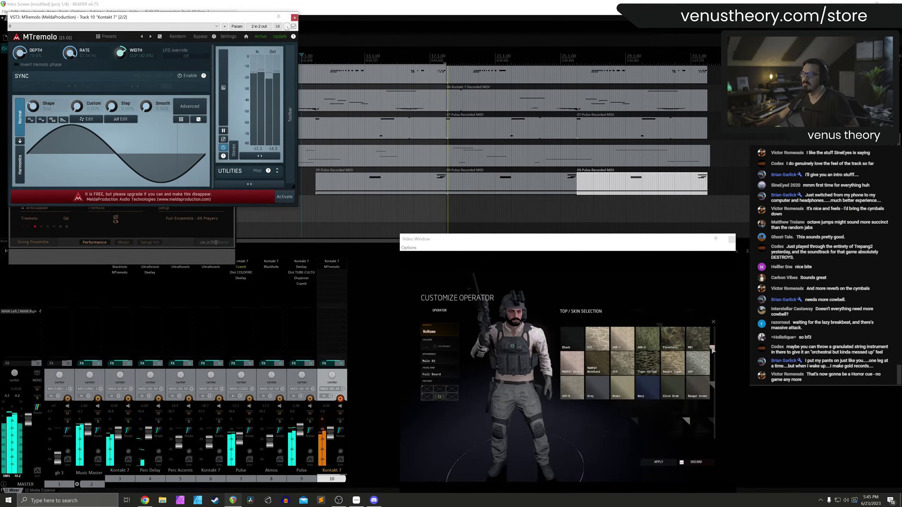
pyautogui.press('Escape')
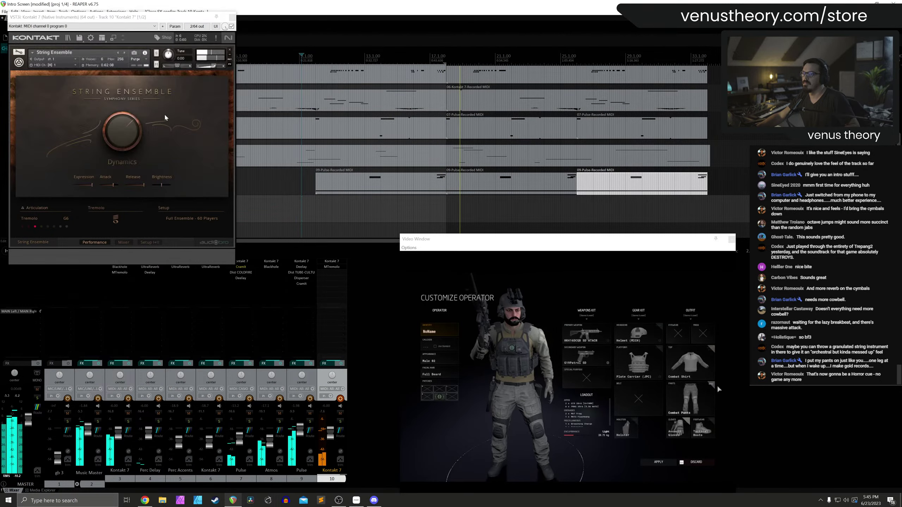
pyautogui.moveTo(124, 133)
pyautogui.mouseDown()
pyautogui.moveTo(135, 181)
pyautogui.moveTo(133, 122)
pyautogui.mouseUp()
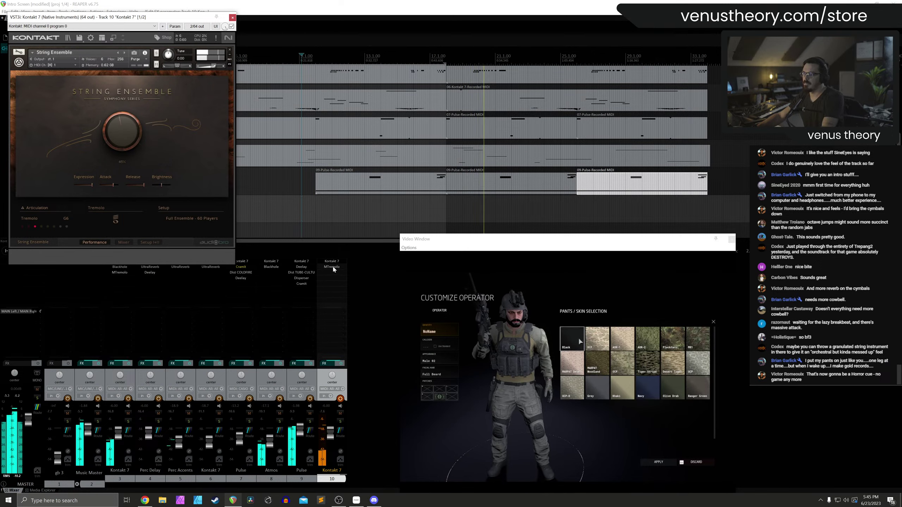
# Enable tempo sync in track 10's MTremolo and set the sync length to 1/16
pyautogui.press('Tab')
pyautogui.click(187, 75)
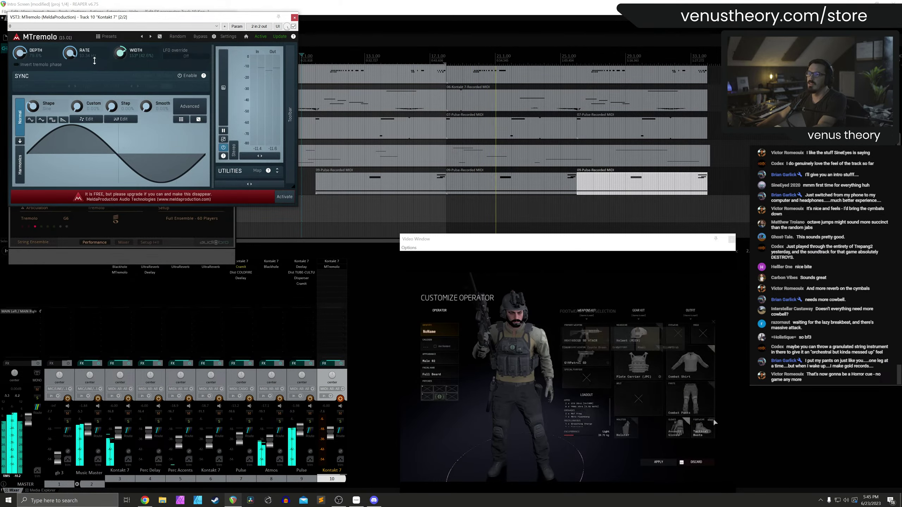
pyautogui.click(50, 86)
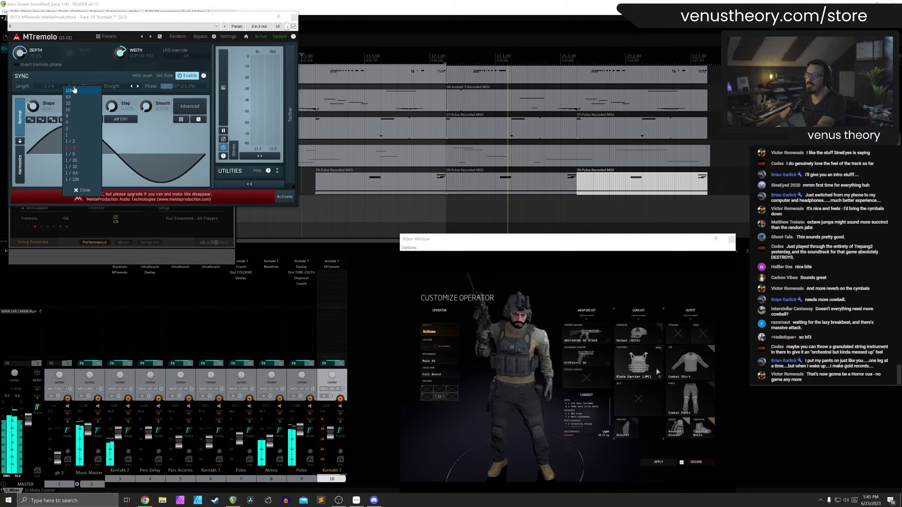
pyautogui.click(78, 111)
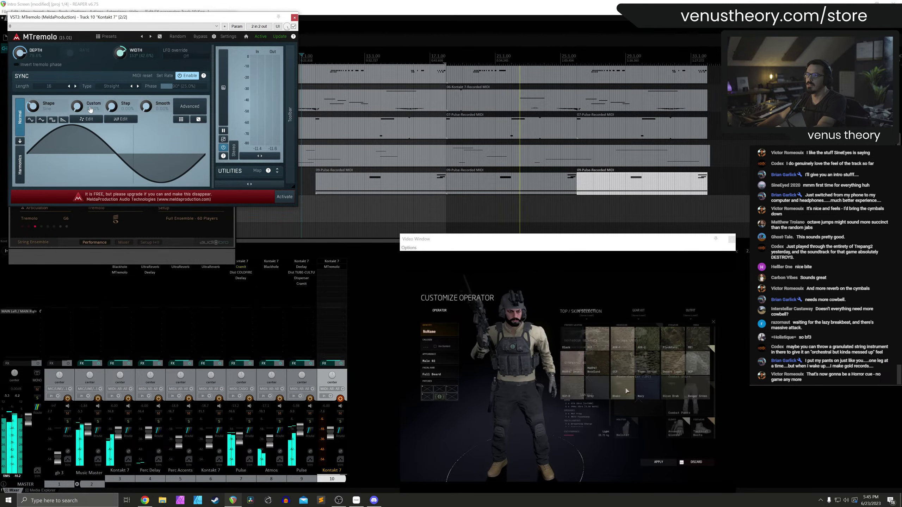
pyautogui.click(56, 88)
pyautogui.click(64, 161)
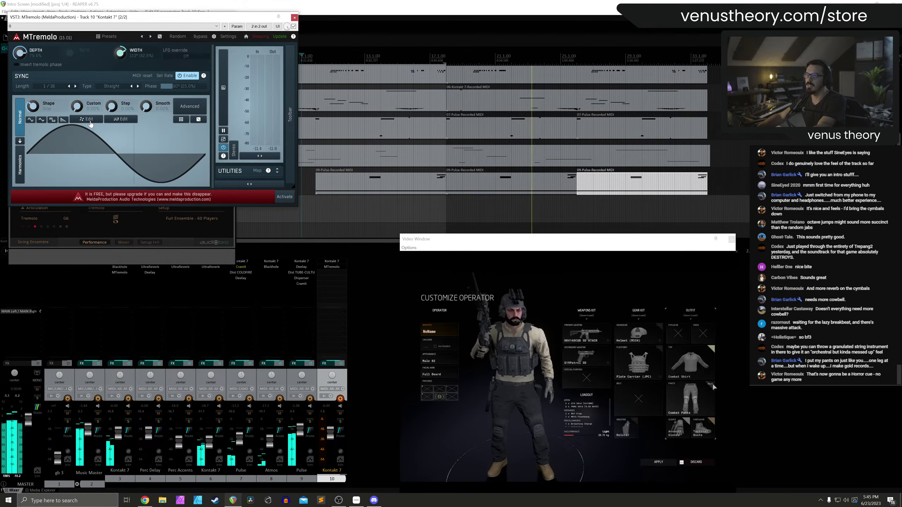
pyautogui.click(294, 17)
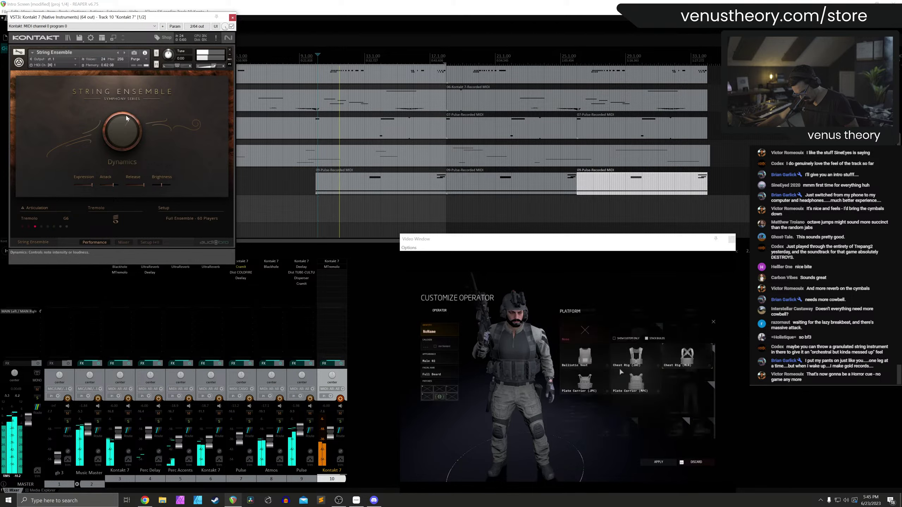
# Readjust the sync length of track 10's MTremolo and close the effect
pyautogui.click(332, 266)
pyautogui.click(69, 86)
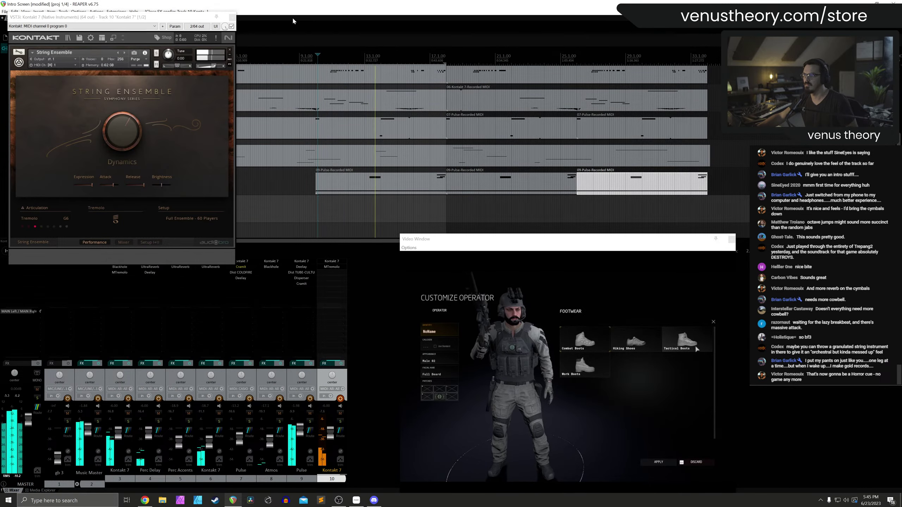
pyautogui.click(295, 17)
# Browse Kontakt's Arkhis library for track 10, auditioning presets from Breathing Cherubin through Dark Trembling of the Machine to Giant Guitar Resonances
pyautogui.click(69, 40)
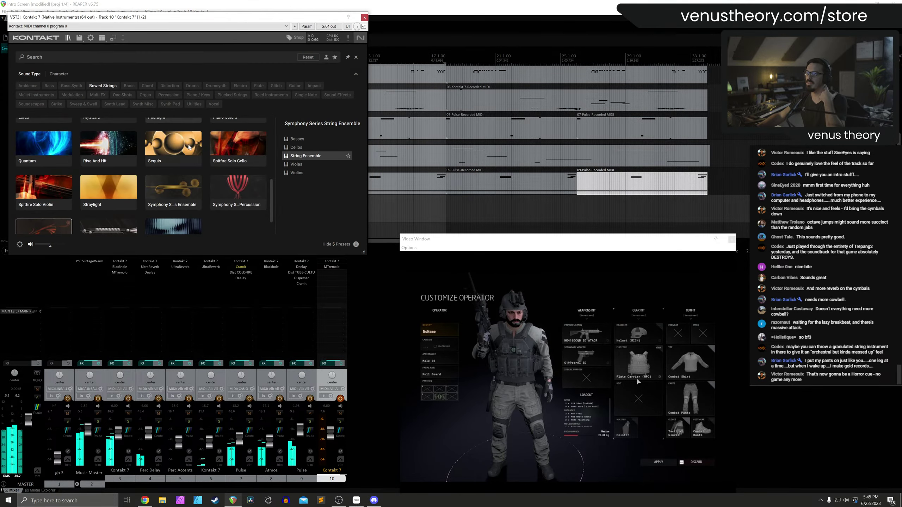
pyautogui.click(224, 136)
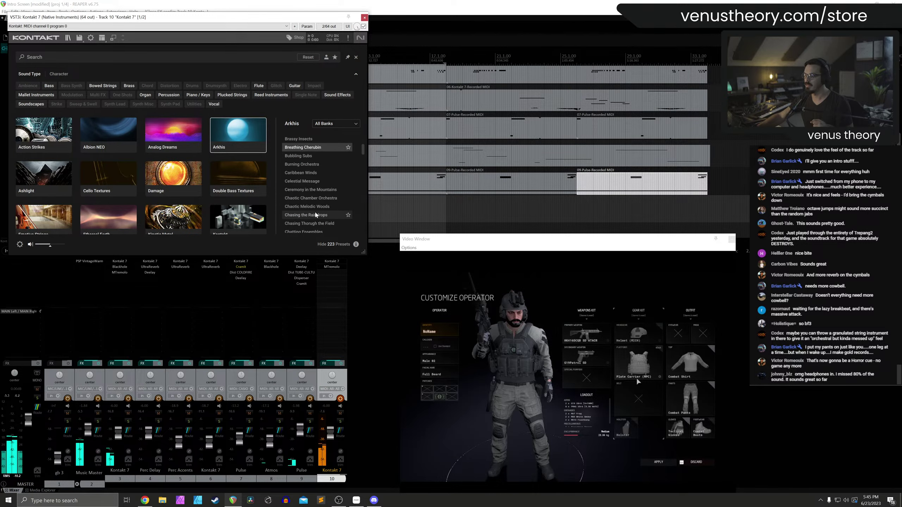
pyautogui.scroll(-5, 308, 200)
pyautogui.click(300, 181)
pyautogui.scroll(-5, 316, 218)
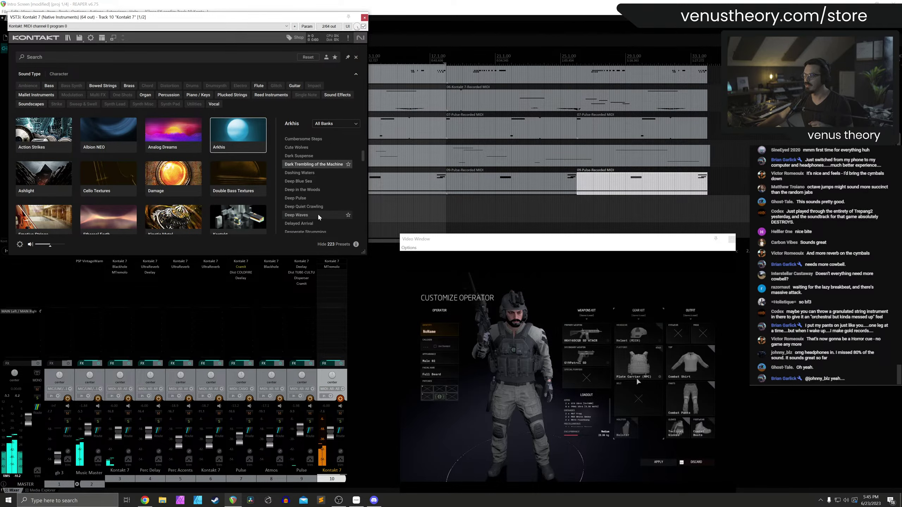
pyautogui.scroll(-3, 321, 215)
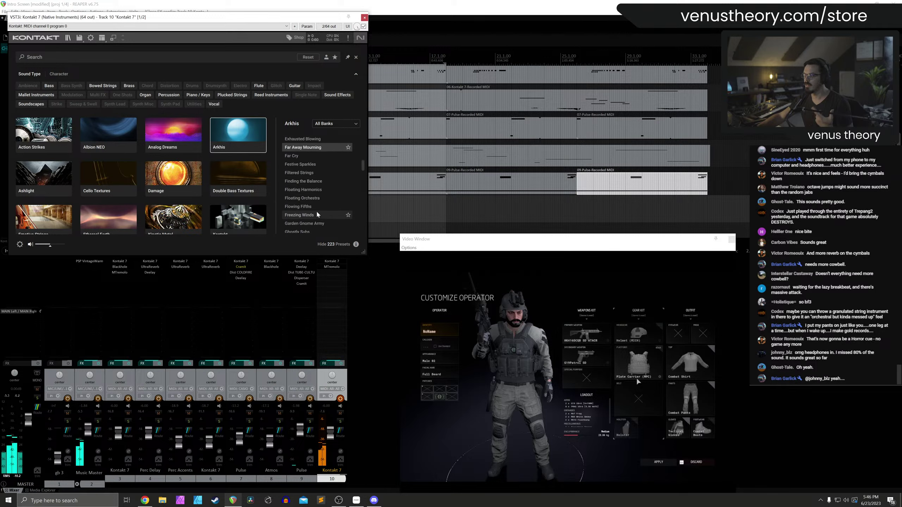
pyautogui.click(316, 211)
pyautogui.scroll(-3, 315, 208)
pyautogui.scroll(2, 312, 153)
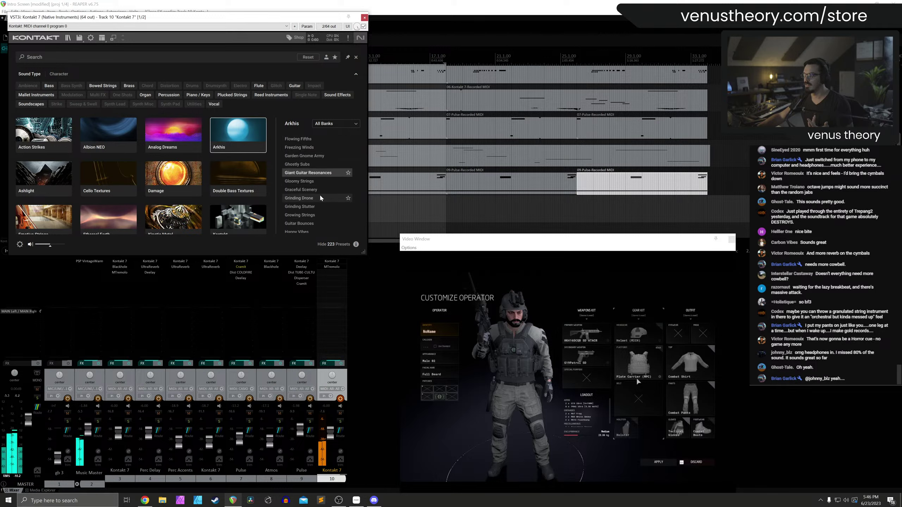
# Audition further Arkhis presets, including Flowing Fifths and Hymnium
pyautogui.click(318, 165)
pyautogui.click(317, 174)
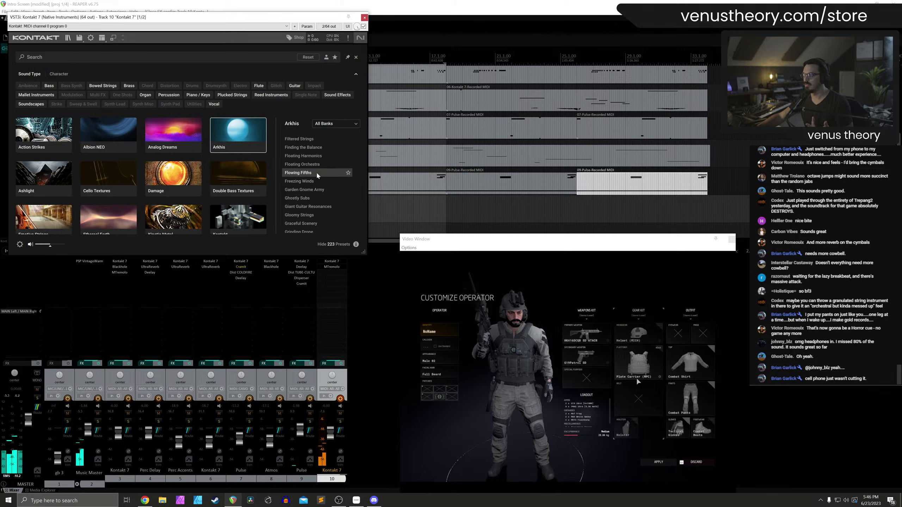
pyautogui.scroll(-5, 317, 177)
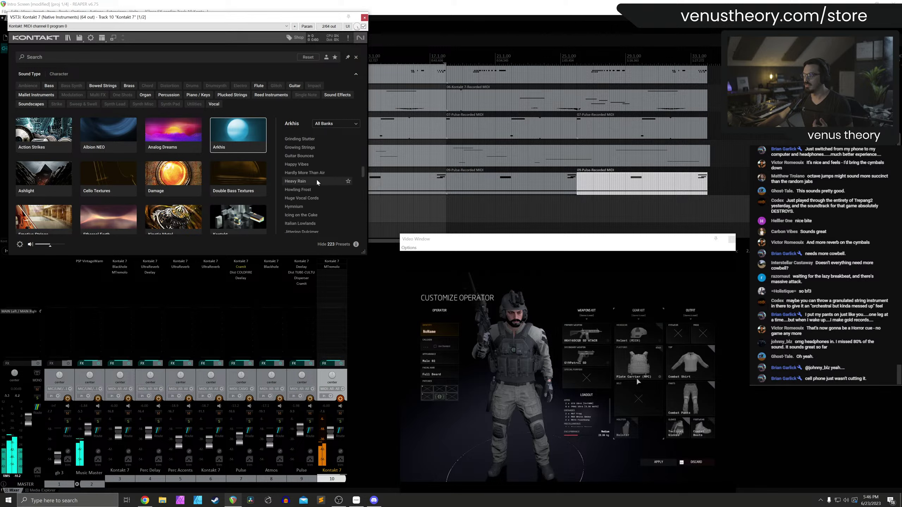
pyautogui.click(318, 164)
pyautogui.click(318, 191)
pyautogui.scroll(-2, 318, 190)
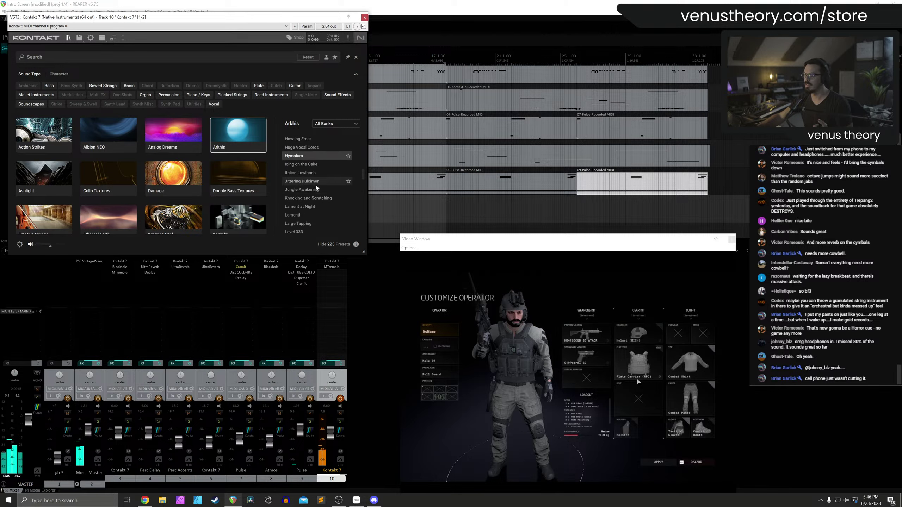
pyautogui.scroll(-4, 317, 188)
# Audition Arkhis's Lonely Pad, load it in place of the String Ensemble on track 10, and close the instrument
pyautogui.click(320, 209)
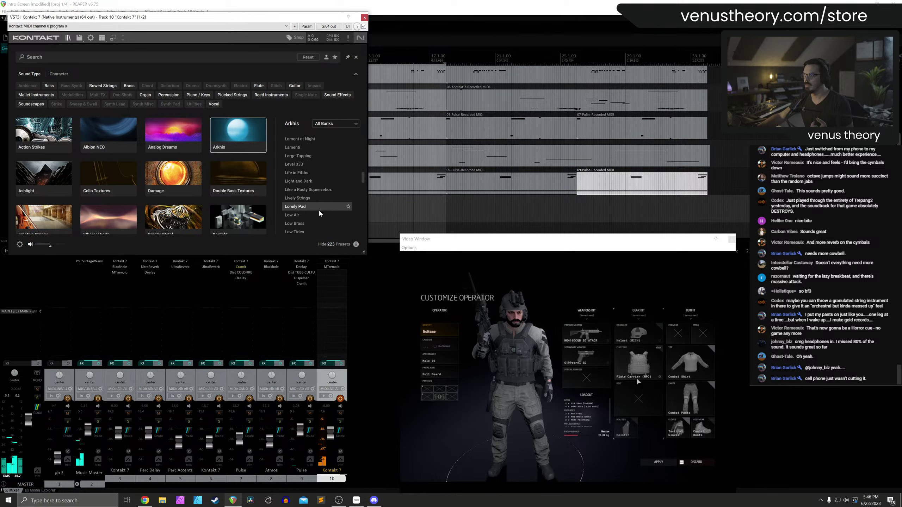
pyautogui.scroll(-2, 318, 212)
pyautogui.click(308, 179)
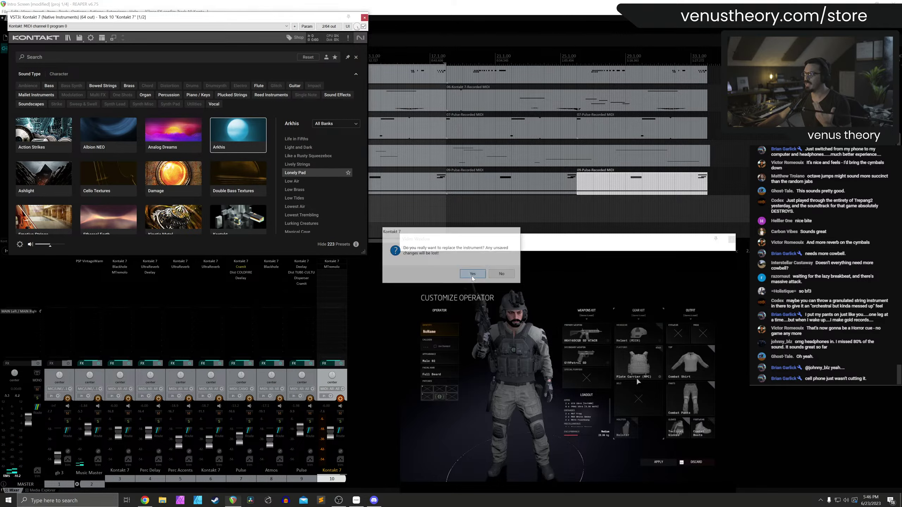
pyautogui.click(472, 276)
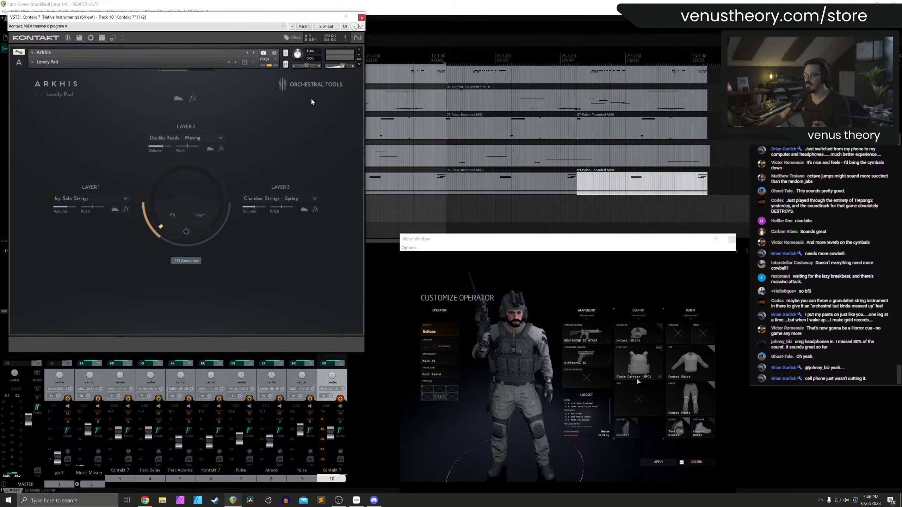
pyautogui.click(361, 18)
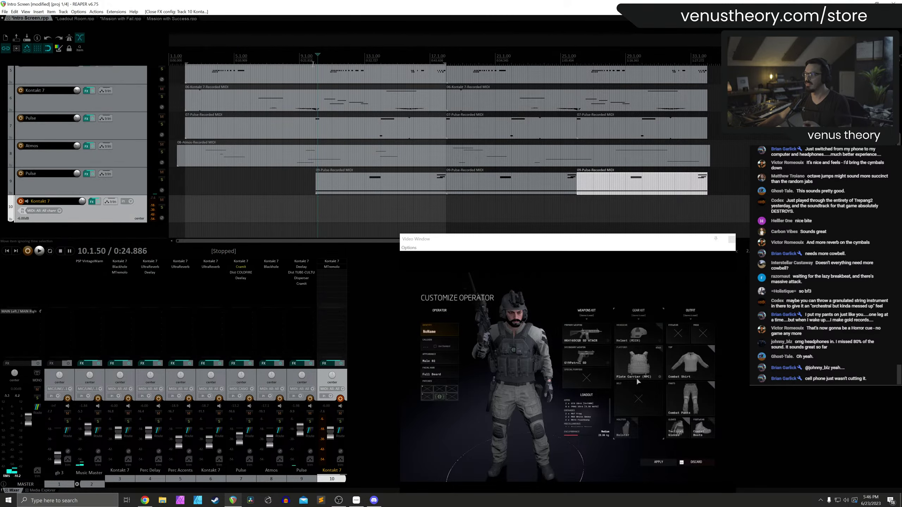
# Play the arrangement from bar 9, rename track 10 as String Swell, and switch its record arming off and back on
pyautogui.click(299, 53)
pyautogui.press('space')
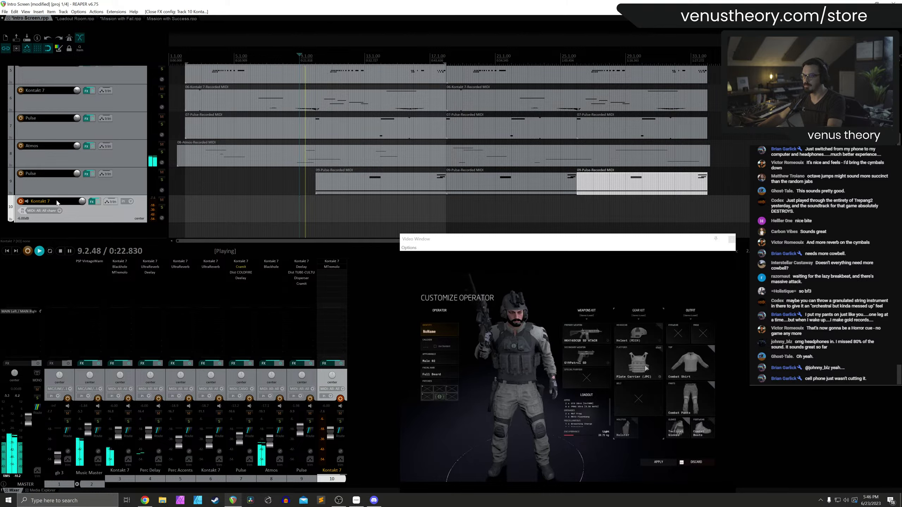
pyautogui.doubleClick(54, 201)
pyautogui.write('String Sw')
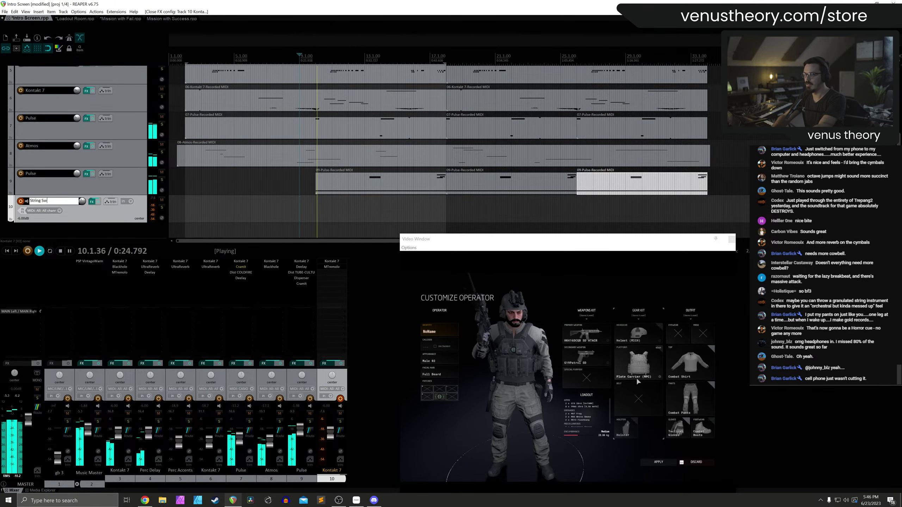
pyautogui.write('ell')
pyautogui.press('Return')
pyautogui.click(20, 201)
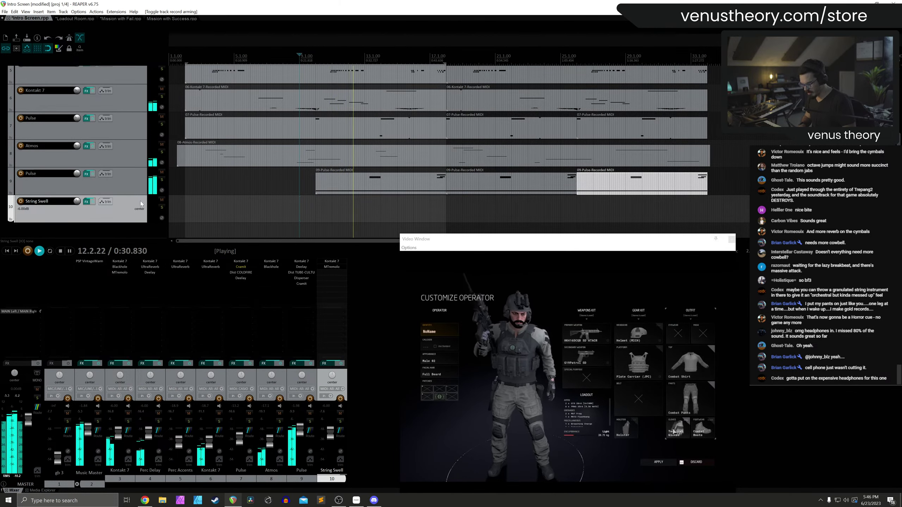
pyautogui.click(20, 201)
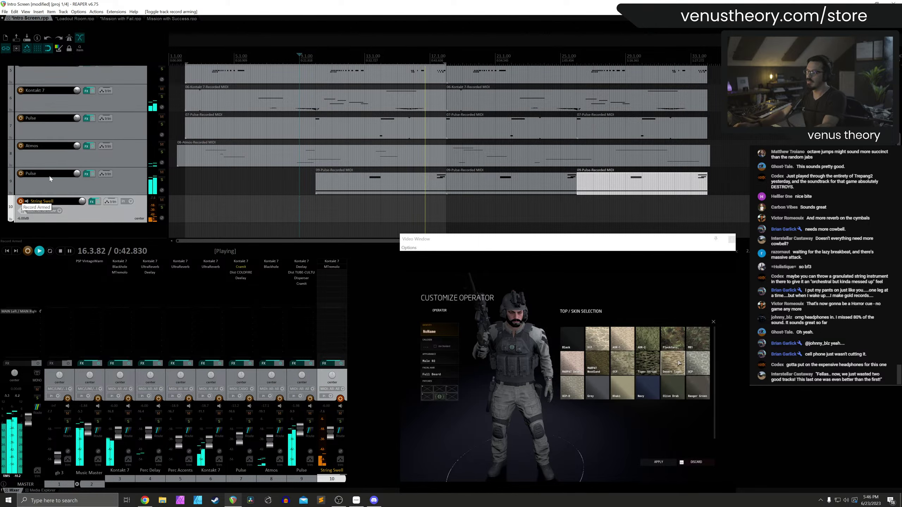
# Adjust the sync length of String Swell's MTremolo and copy the Blackhole effect from the Atmos track onto String Swell
pyautogui.click(92, 201)
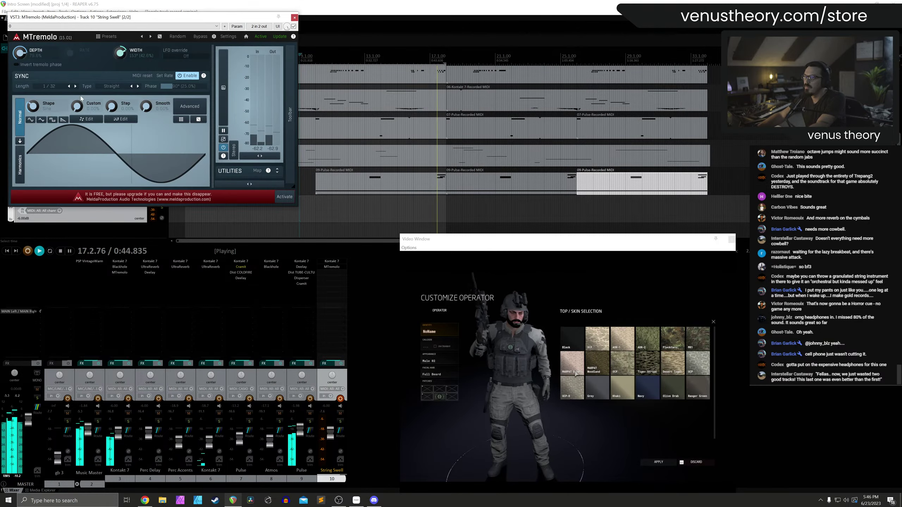
pyautogui.click(69, 86)
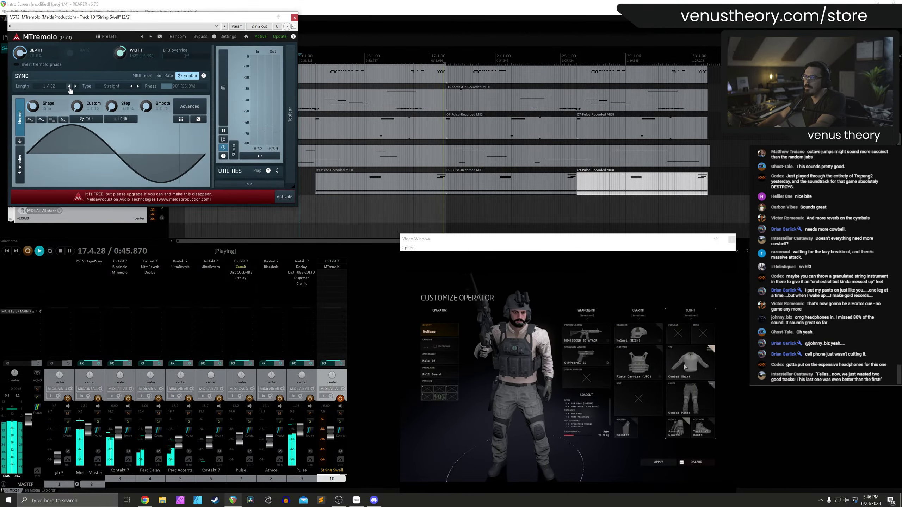
pyautogui.click(294, 17)
pyautogui.moveTo(273, 267); pyautogui.dragTo(333, 272)
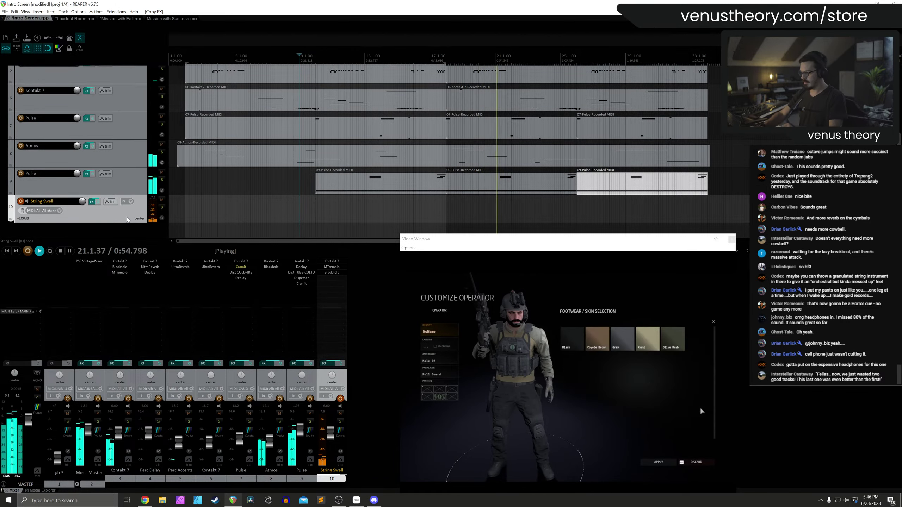
# Delete the String Swell track and stop playback
pyautogui.press('Delete')
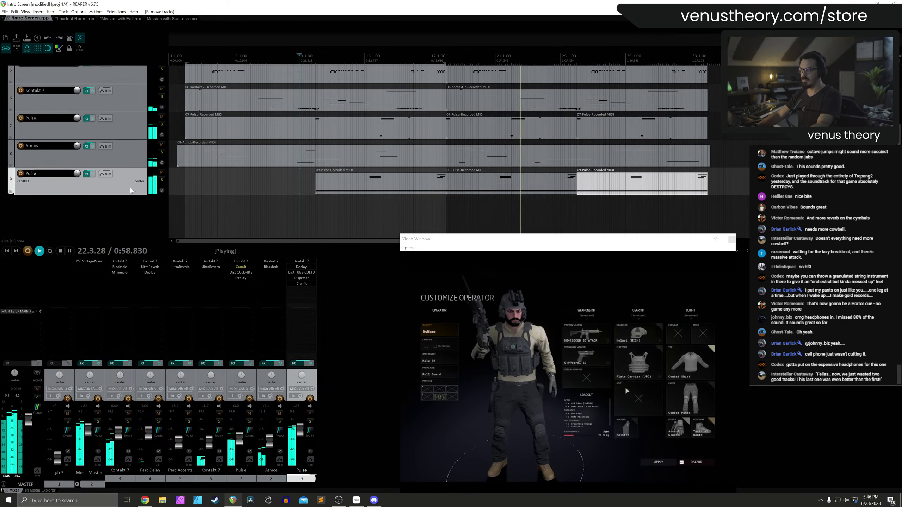
pyautogui.press('space')
# Check the arpeggiator of Ashlight's Anxiety Express on track 7 while playing from about bar 14, then close the instrument
pyautogui.click(285, 114)
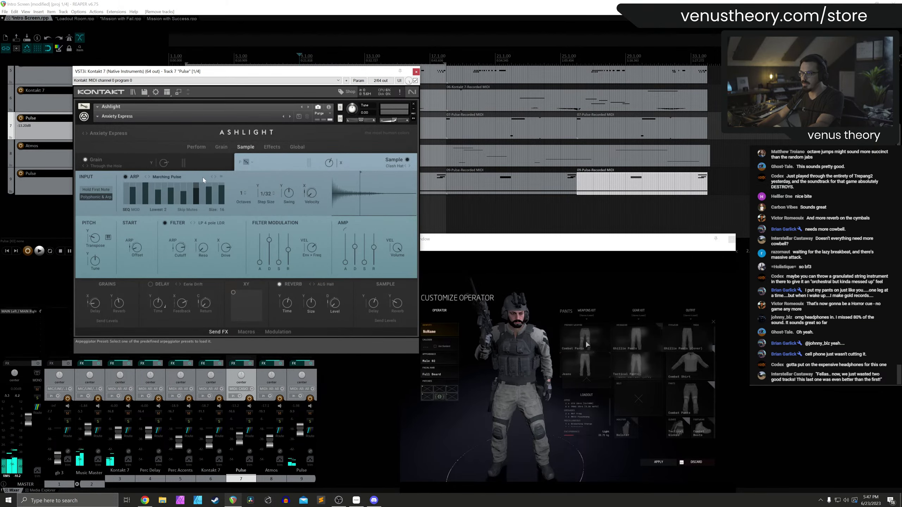
pyautogui.click(213, 176)
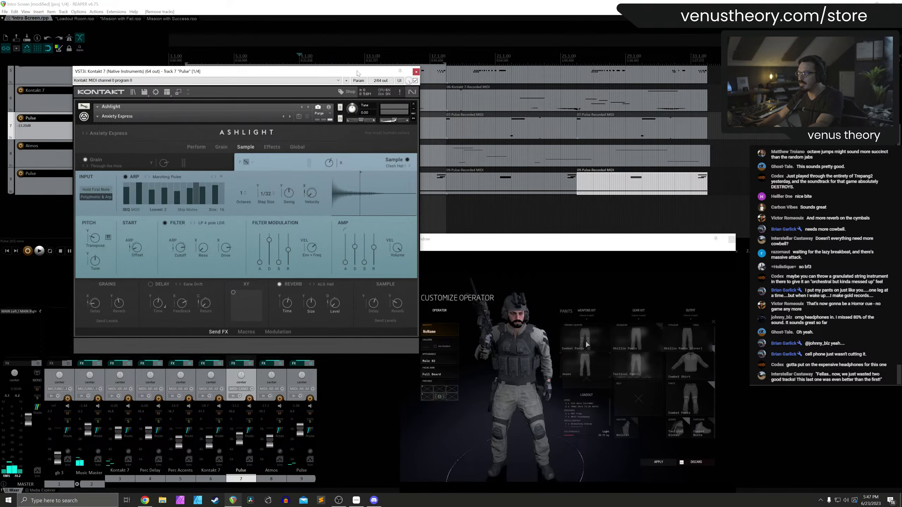
pyautogui.moveTo(345, 71); pyautogui.dragTo(374, 140)
pyautogui.click(379, 59)
pyautogui.press('space')
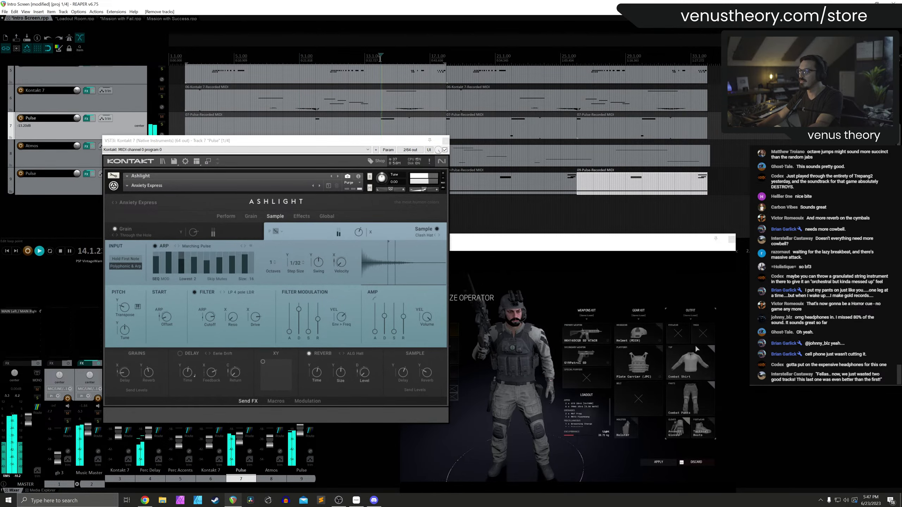
pyautogui.click(446, 141)
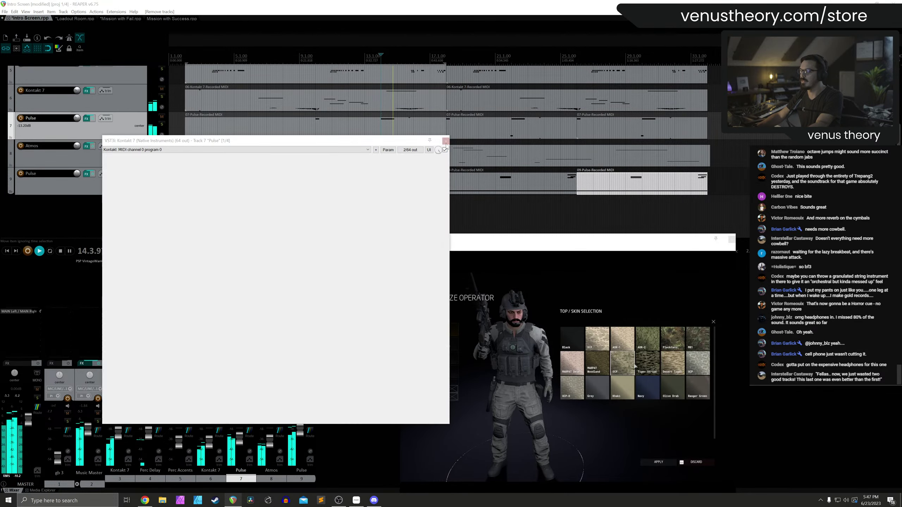
# Insert Kontakt 7 on a new track below the last Pulse track, declining the additional output tracks
pyautogui.click(140, 180)
pyautogui.hotkey('ctrl', 'shift', 't')
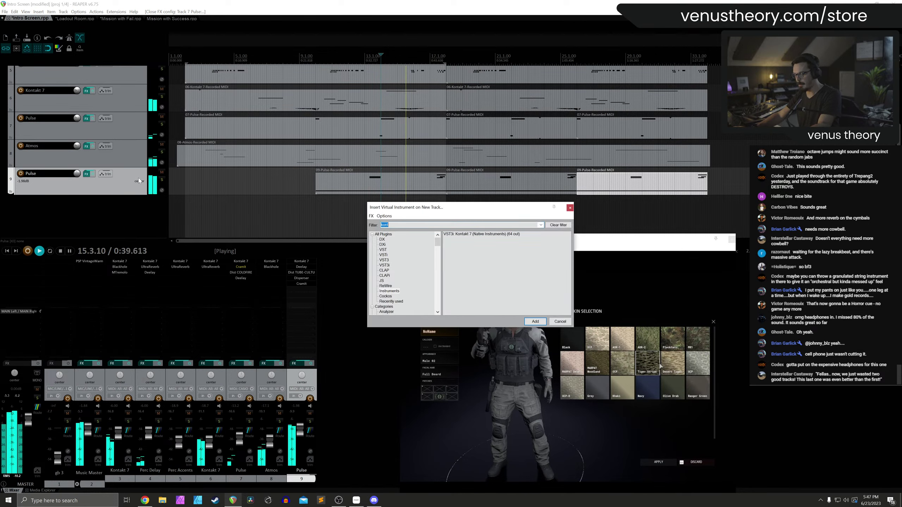
pyautogui.doubleClick(481, 234)
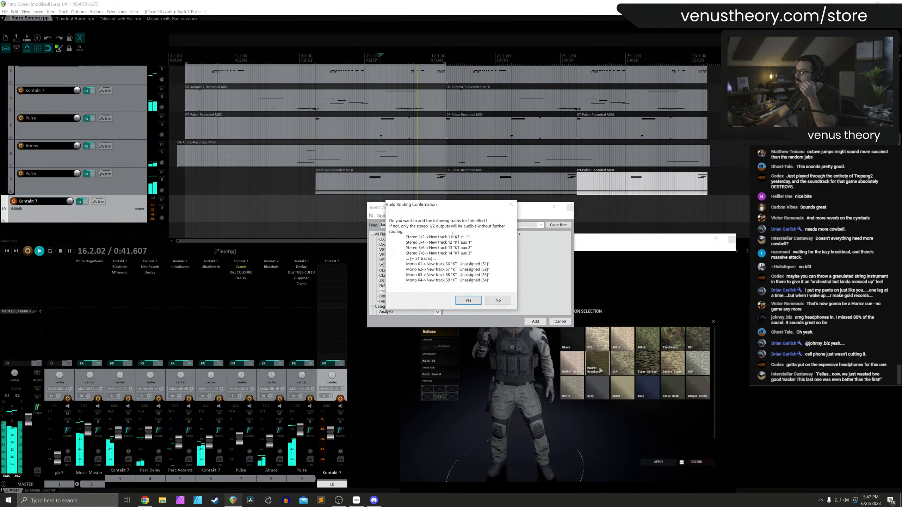
pyautogui.click(495, 303)
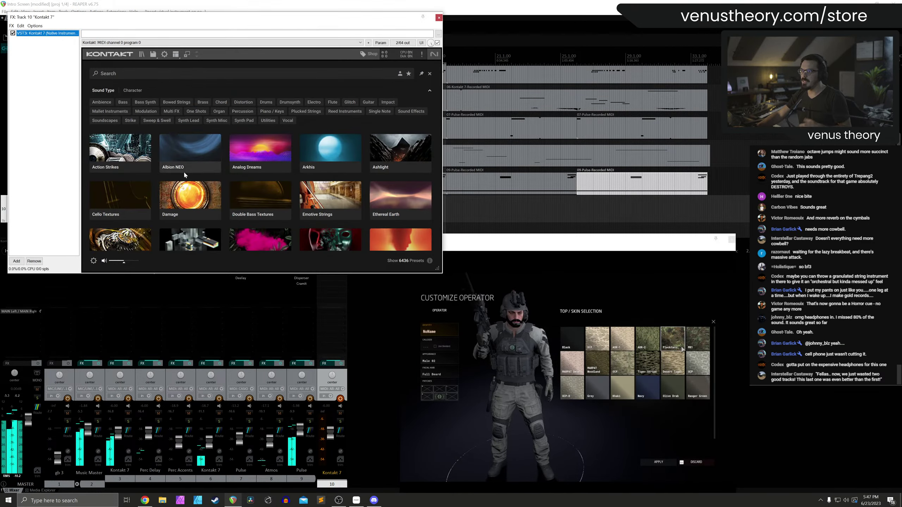
# Browse the Ethereal Earth library in the new Kontakt, audition Aluminum Echoes, and close the library browser
pyautogui.scroll(-2, 131, 161)
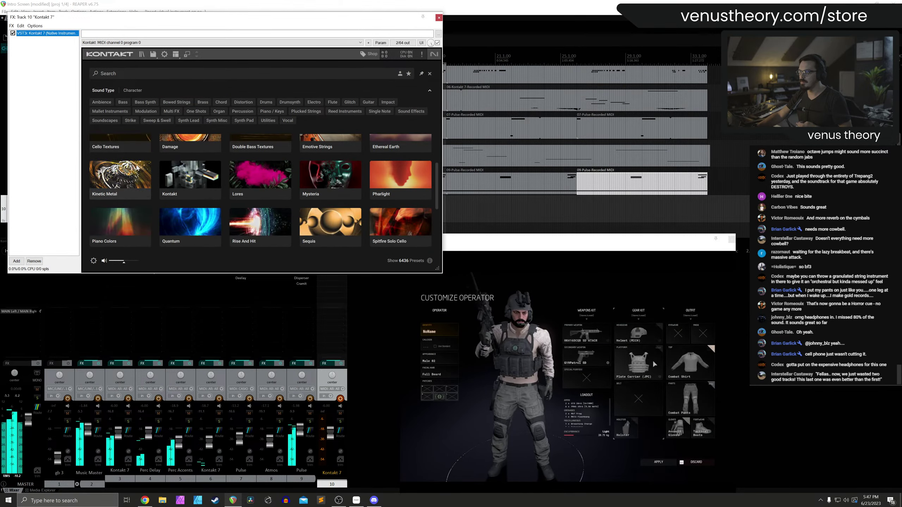
pyautogui.click(400, 169)
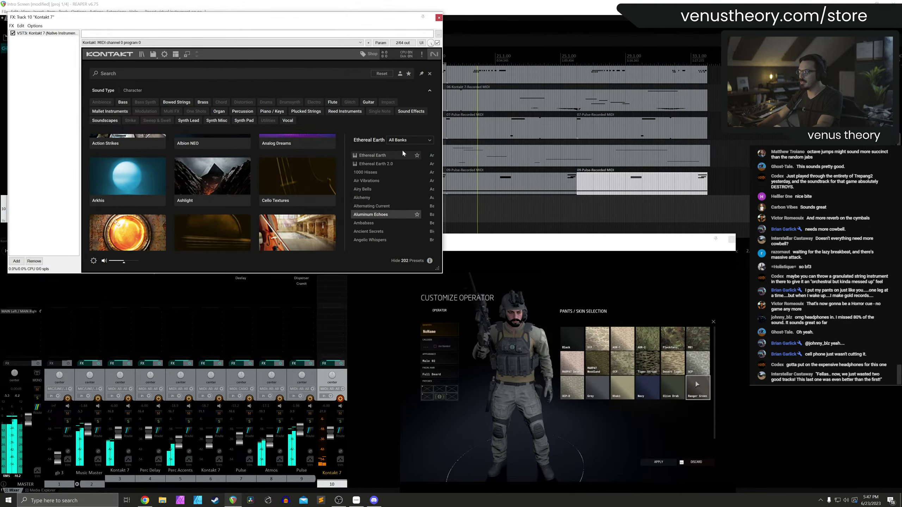
pyautogui.click(430, 74)
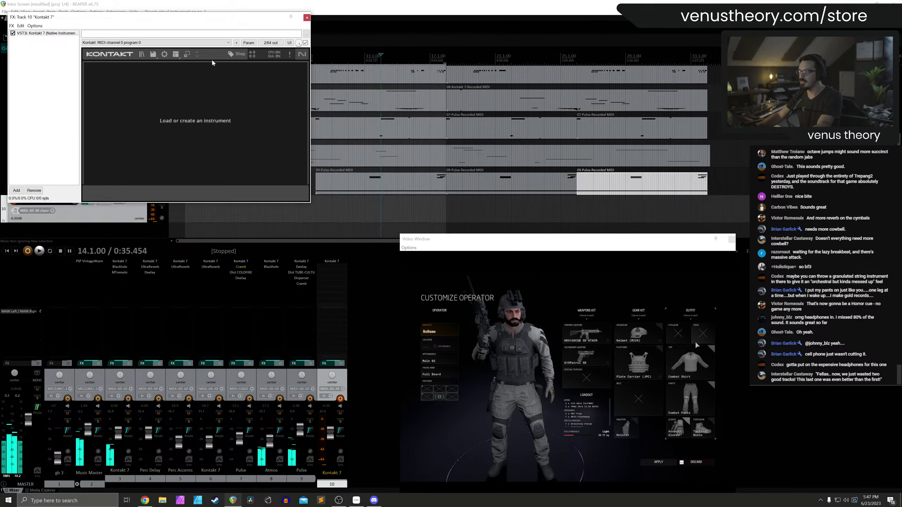
# Filter the Kontakt library to Guitar sounds, audition several presets including Comfy Ride, and clear the filter
pyautogui.click(141, 55)
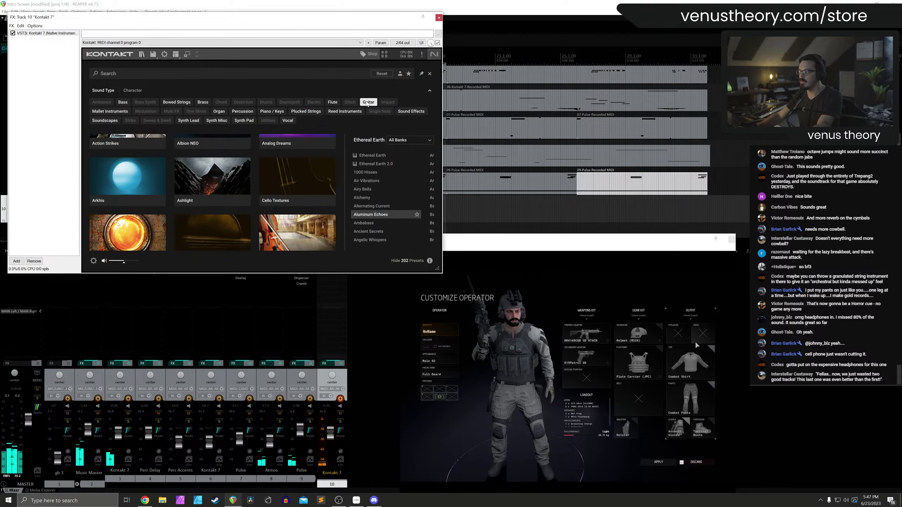
pyautogui.click(367, 103)
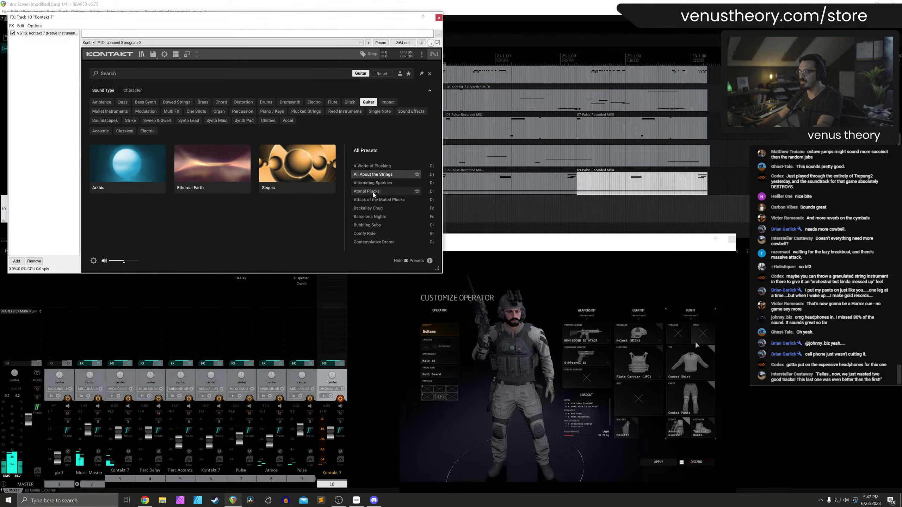
pyautogui.click(375, 225)
pyautogui.scroll(-5, 380, 238)
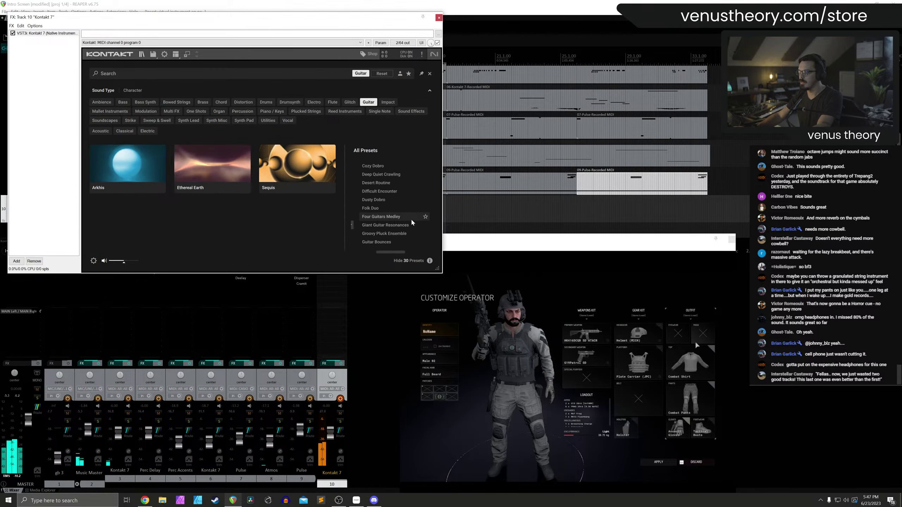
pyautogui.click(405, 209)
pyautogui.scroll(3, 408, 222)
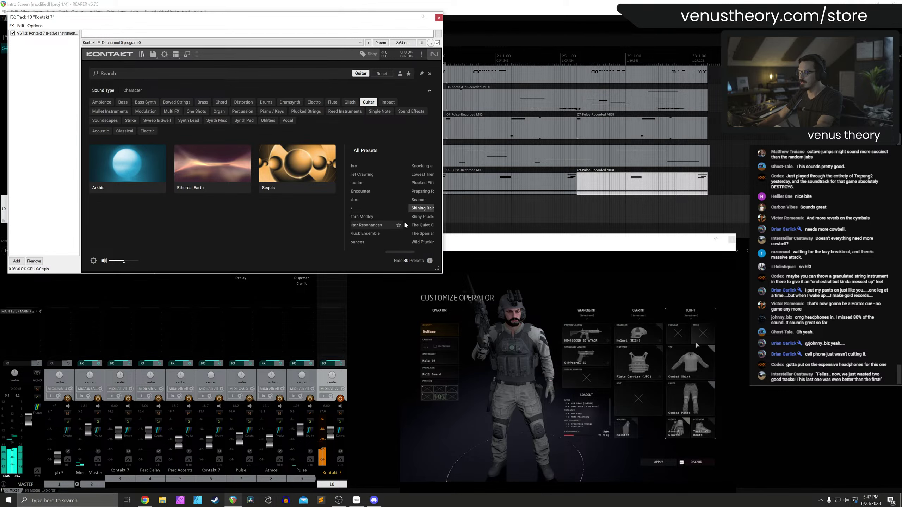
pyautogui.scroll(-3, 405, 225)
pyautogui.click(421, 227)
pyautogui.click(387, 243)
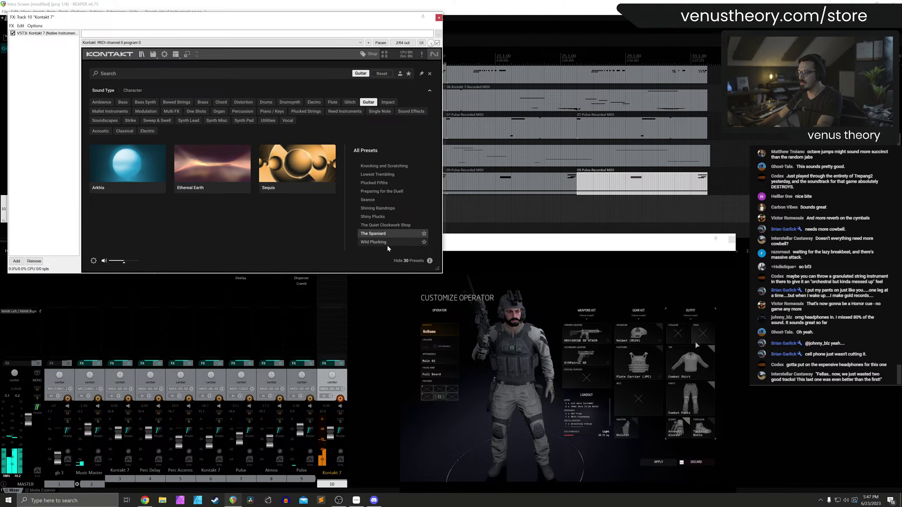
pyautogui.scroll(3, 390, 217)
pyautogui.scroll(3, 376, 186)
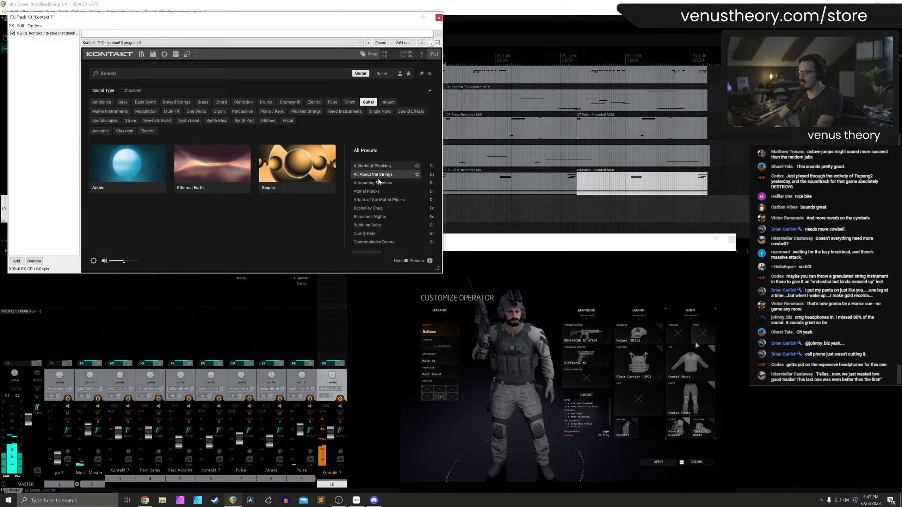
pyautogui.click(377, 232)
pyautogui.click(369, 102)
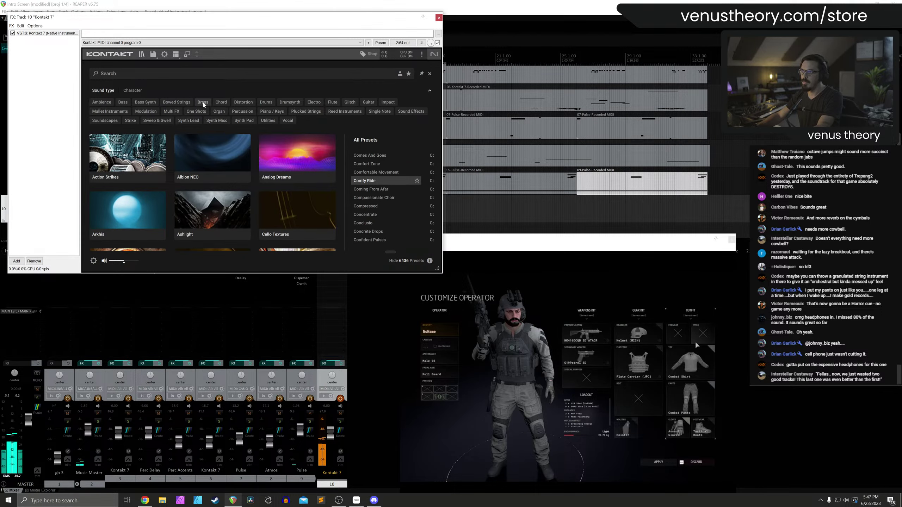
# Audition Bass presets, load Arkhis's Grinding Drone into the new track's Kontakt, and close the instrument window
pyautogui.click(123, 102)
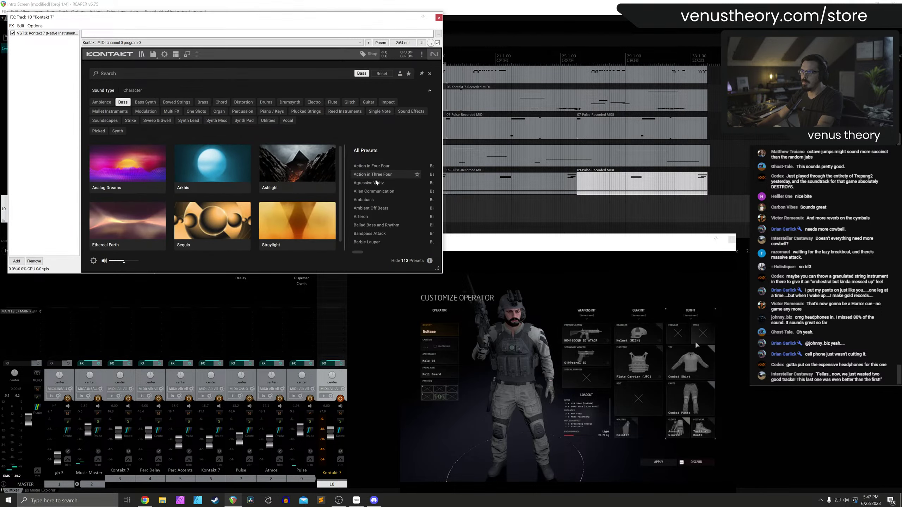
pyautogui.scroll(-2, 386, 217)
pyautogui.scroll(-1, 384, 216)
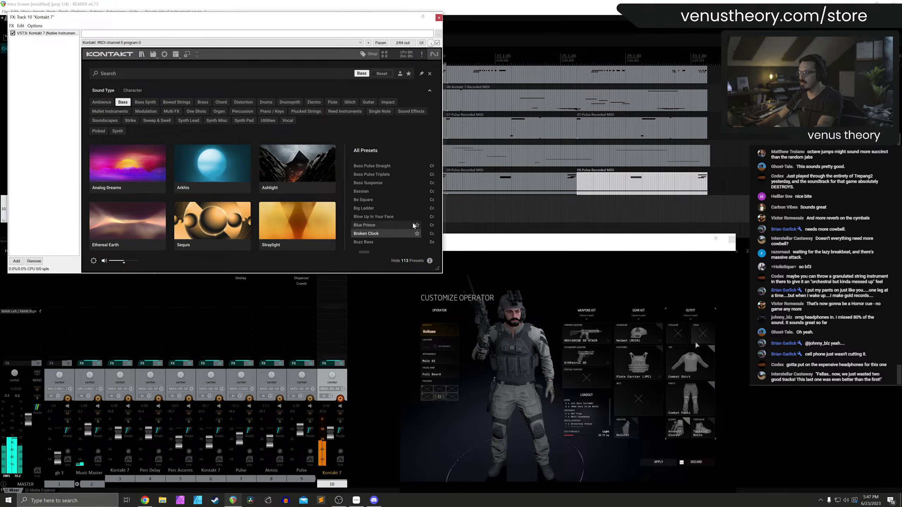
pyautogui.click(397, 217)
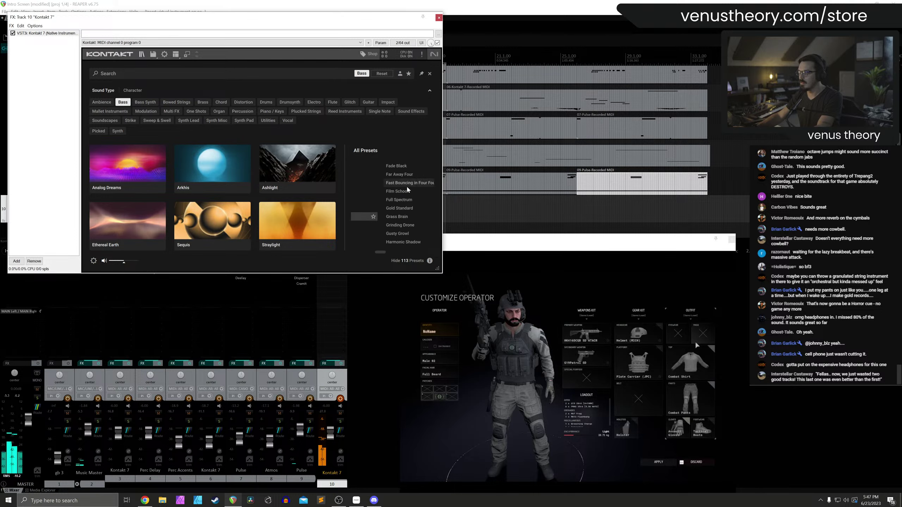
pyautogui.click(422, 182)
pyautogui.scroll(-1, 387, 222)
pyautogui.scroll(2, 381, 225)
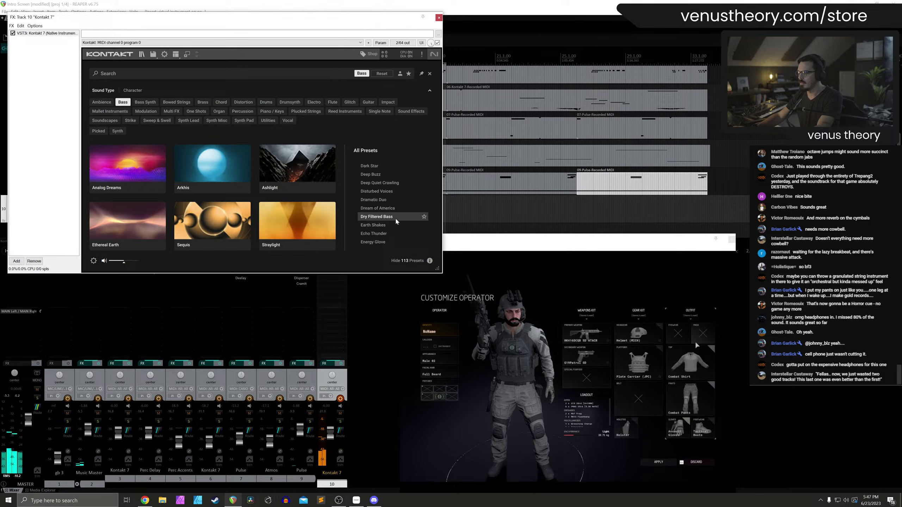
pyautogui.scroll(-2, 393, 223)
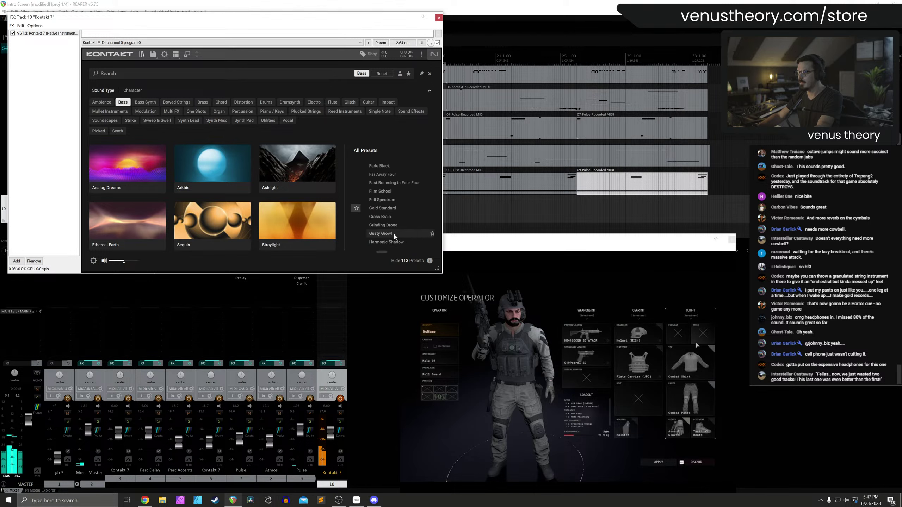
pyautogui.scroll(-1, 398, 233)
pyautogui.scroll(2, 401, 233)
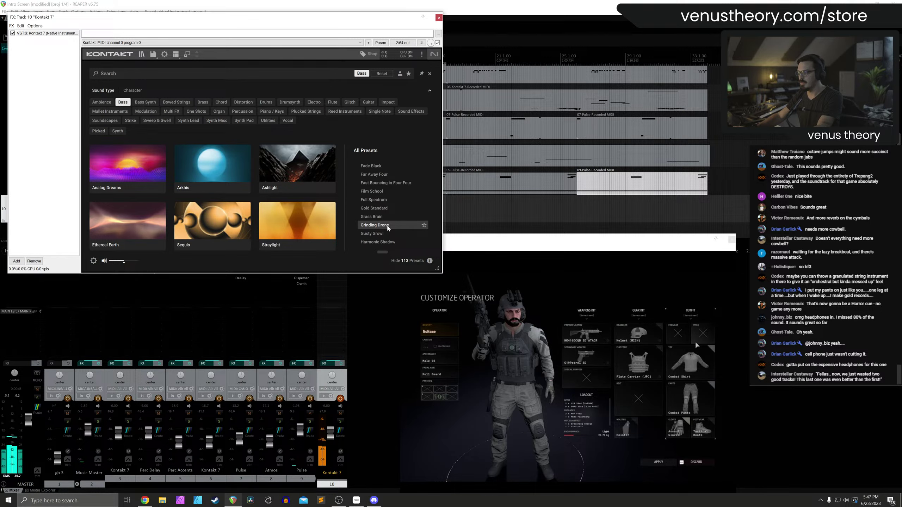
pyautogui.doubleClick(387, 226)
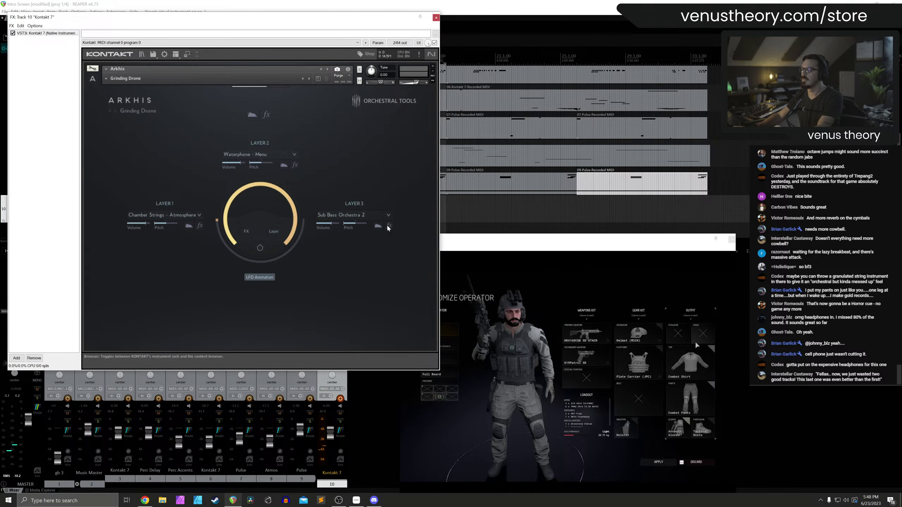
pyautogui.click(436, 17)
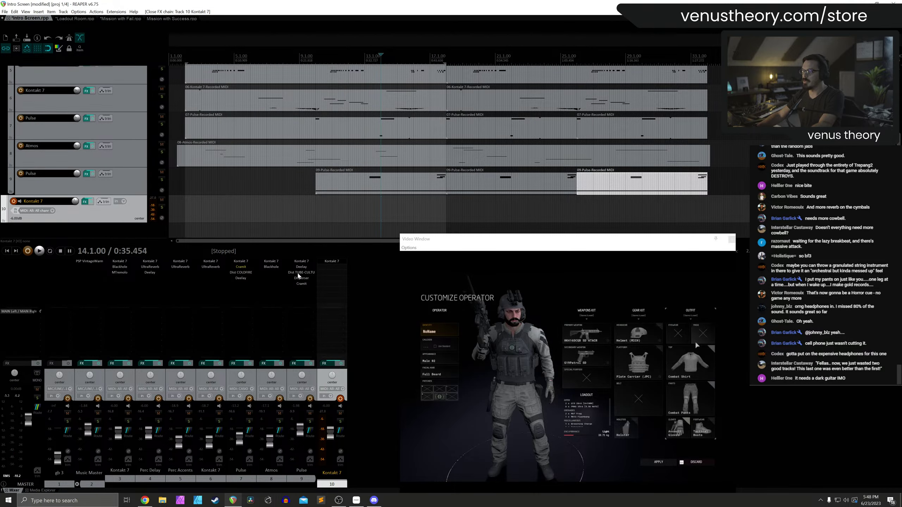
# Copy the last Pulse track's Dist TUBE-CULTURE effect to the new Kontakt 7 track and place that track between Atmos and Pulse
pyautogui.moveTo(299, 276); pyautogui.dragTo(329, 265)
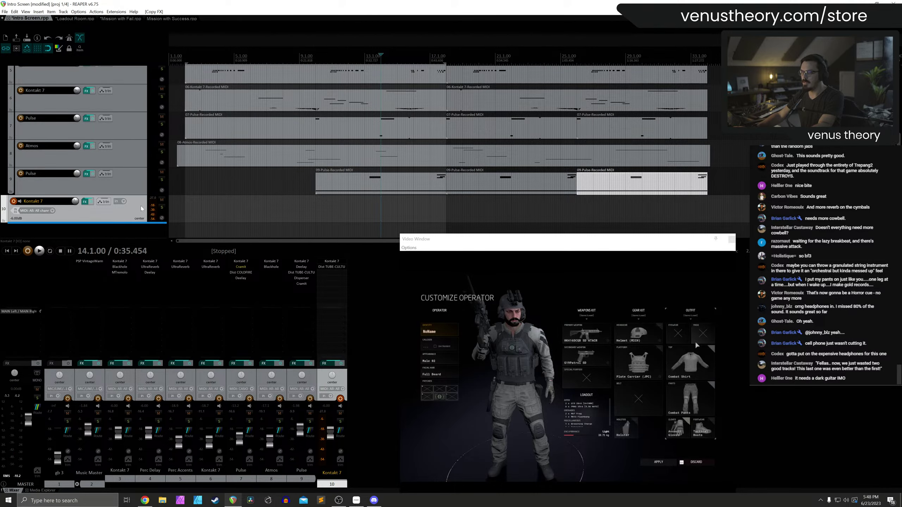
pyautogui.moveTo(136, 186); pyautogui.dragTo(122, 224)
pyautogui.moveTo(17, 175); pyautogui.dragTo(24, 176)
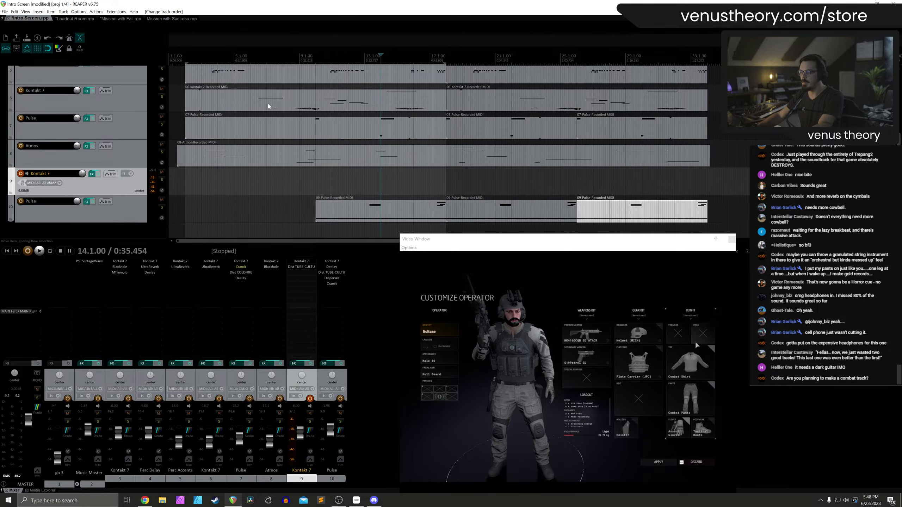
pyautogui.click(323, 59)
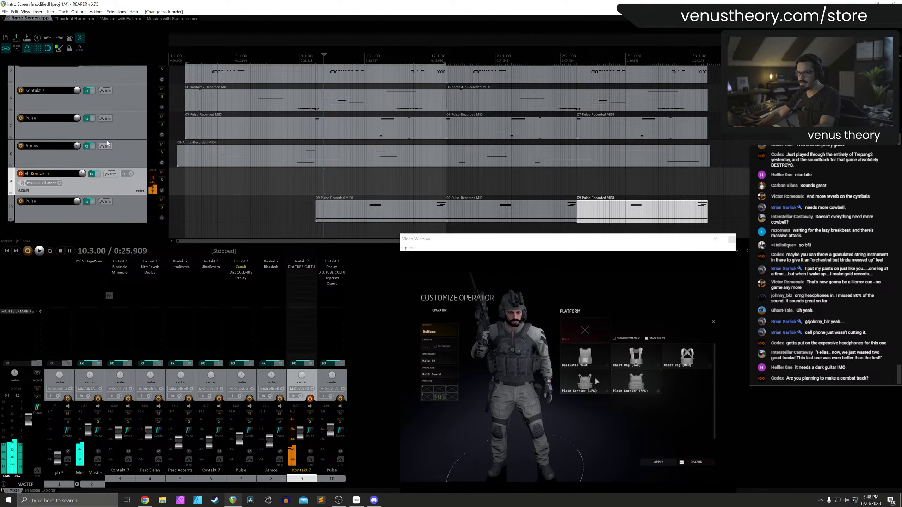
# Duplicate the Perc Delay track and move the copy between the new Kontakt 7 track and the last Pulse track
pyautogui.scroll(3, 108, 142)
pyautogui.click(114, 131)
pyautogui.hotkey('ctrl', 'c')
pyautogui.hotkey('ctrl', 'v')
pyautogui.scroll(-3, 130, 162)
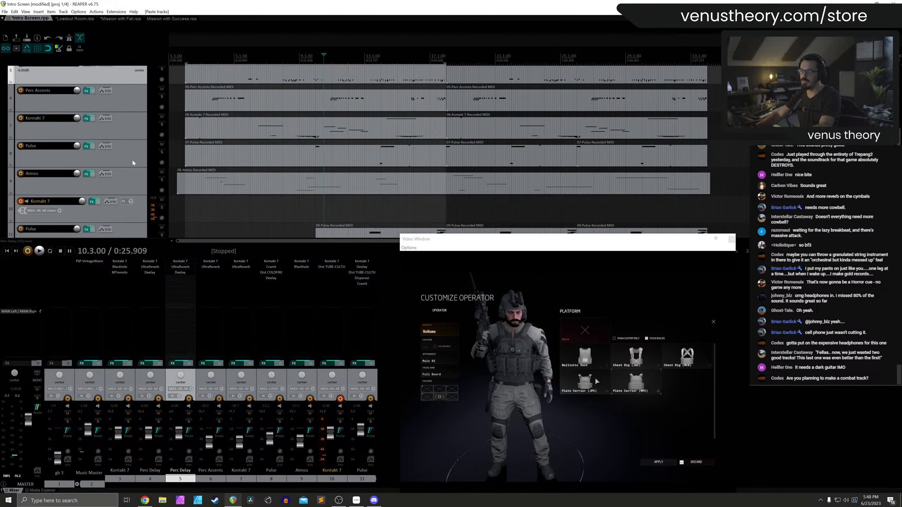
pyautogui.scroll(1, 133, 162)
pyautogui.moveTo(105, 237); pyautogui.dragTo(96, 220)
# Rename the duplicated percussion track Perc Big and remove its Deelay effect
pyautogui.scroll(-1, 121, 210)
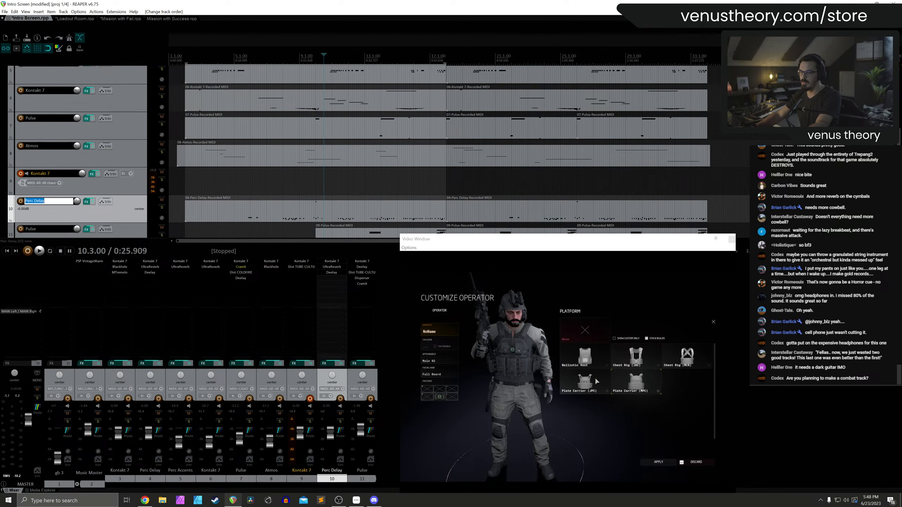
pyautogui.write('ig')
pyautogui.press('Return')
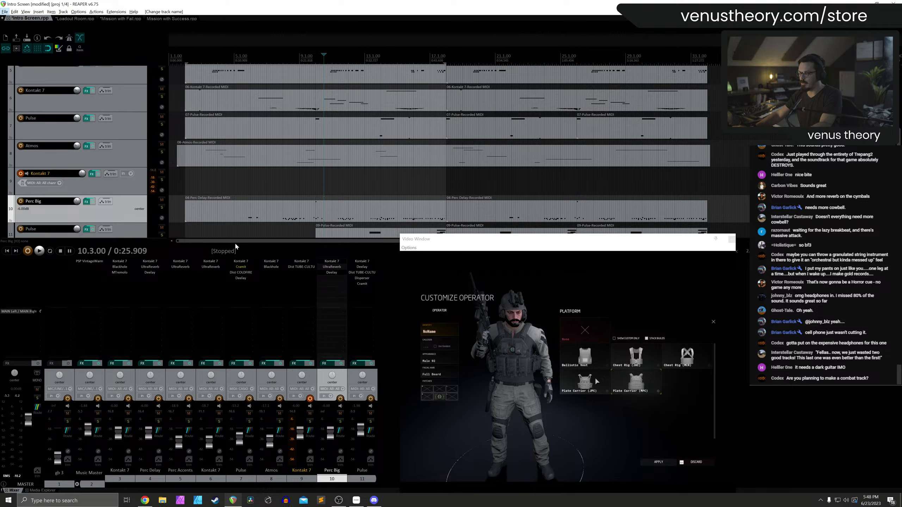
pyautogui.click(302, 277)
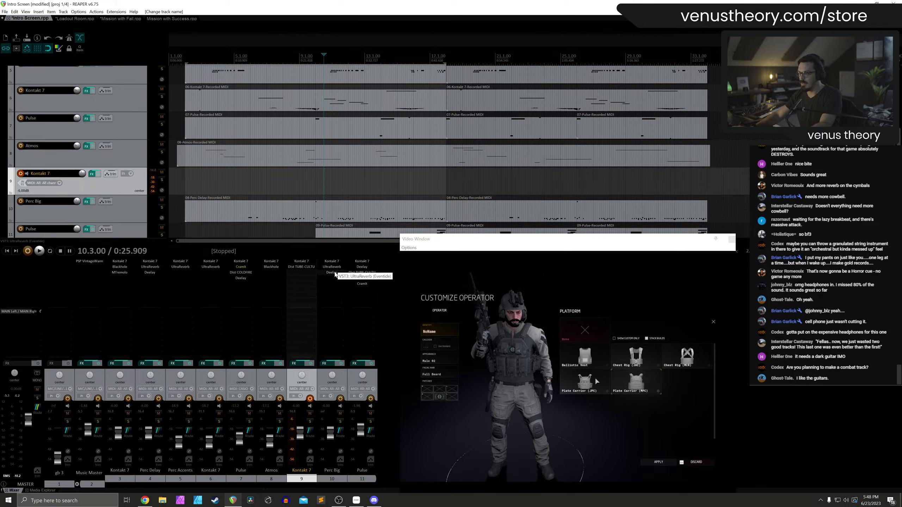
pyautogui.keyDown('alt'); pyautogui.click(335, 273); pyautogui.keyUp('alt')
# Load PERC Dark Impacts from Damage's Main Percussion bank into the Perc Big track's Kontakt
pyautogui.click(336, 264)
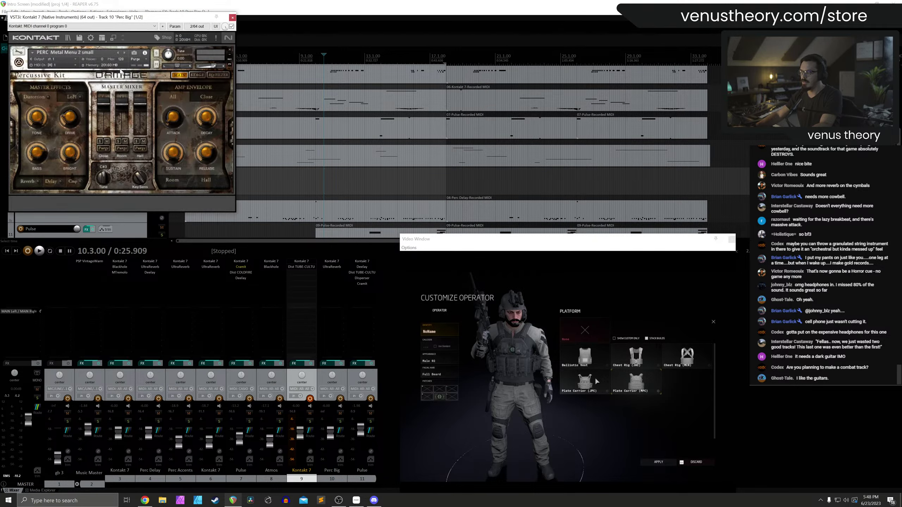
pyautogui.click(68, 37)
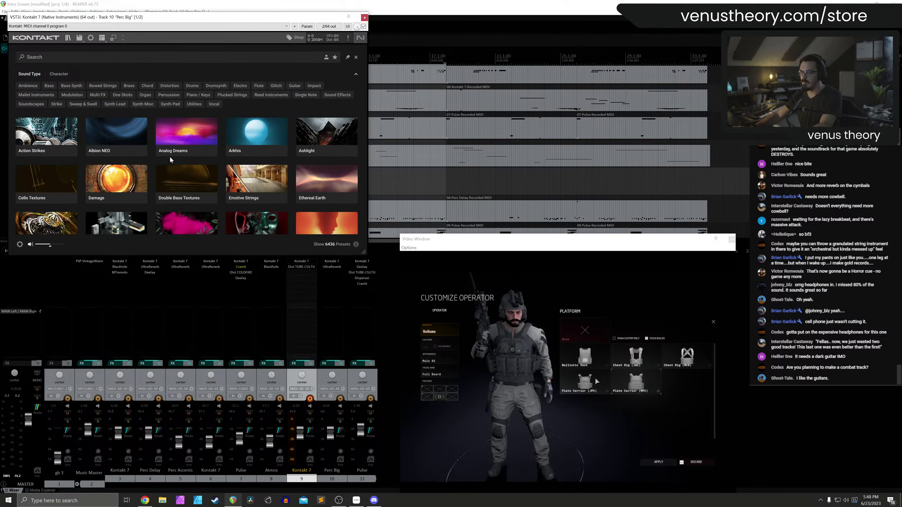
pyautogui.scroll(-5, 204, 172)
pyautogui.scroll(10, 142, 184)
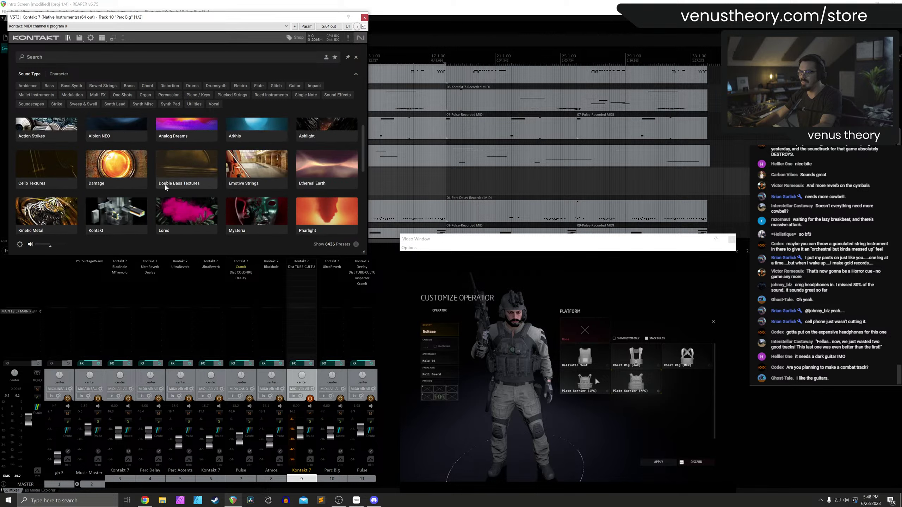
pyautogui.click(123, 195)
pyautogui.click(335, 123)
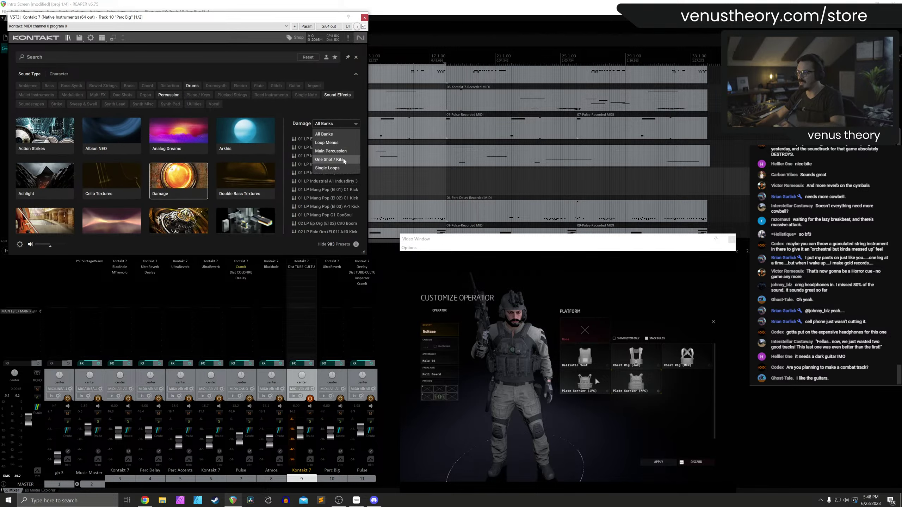
pyautogui.click(341, 152)
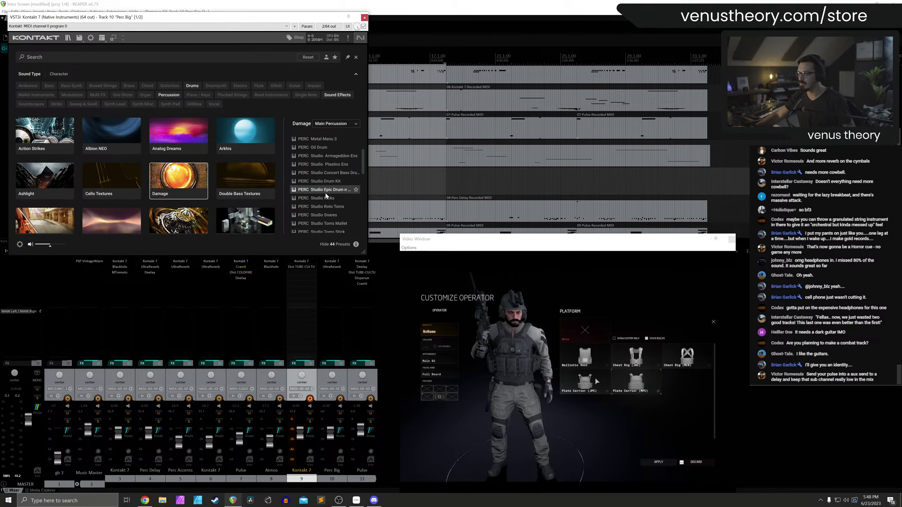
pyautogui.click(325, 181)
pyautogui.scroll(-2, 330, 204)
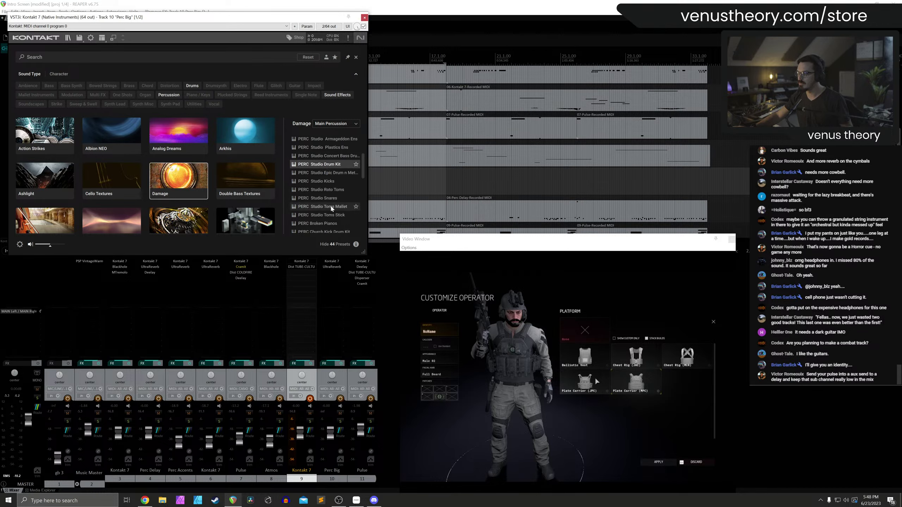
pyautogui.scroll(-4, 332, 210)
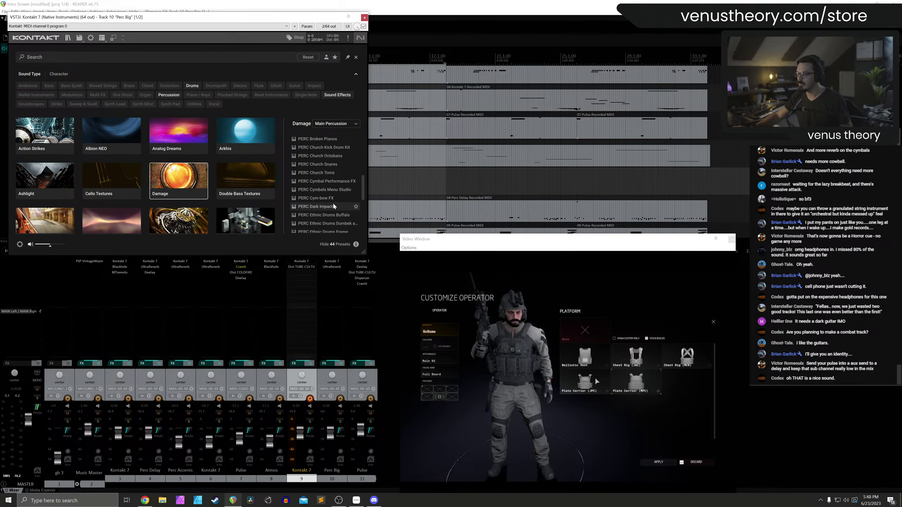
pyautogui.doubleClick(337, 207)
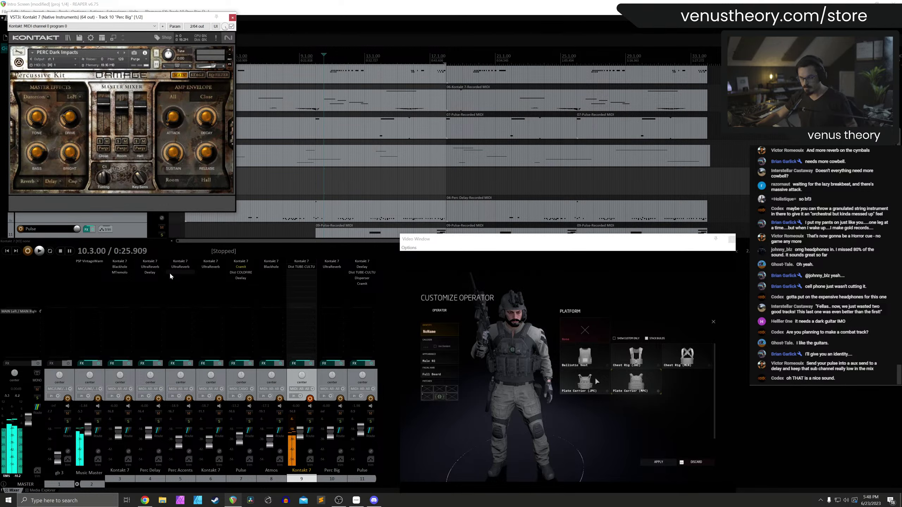
# Arm Perc Big to try its new sound, close the instrument, and switch record arming back to track 9
pyautogui.click(340, 398)
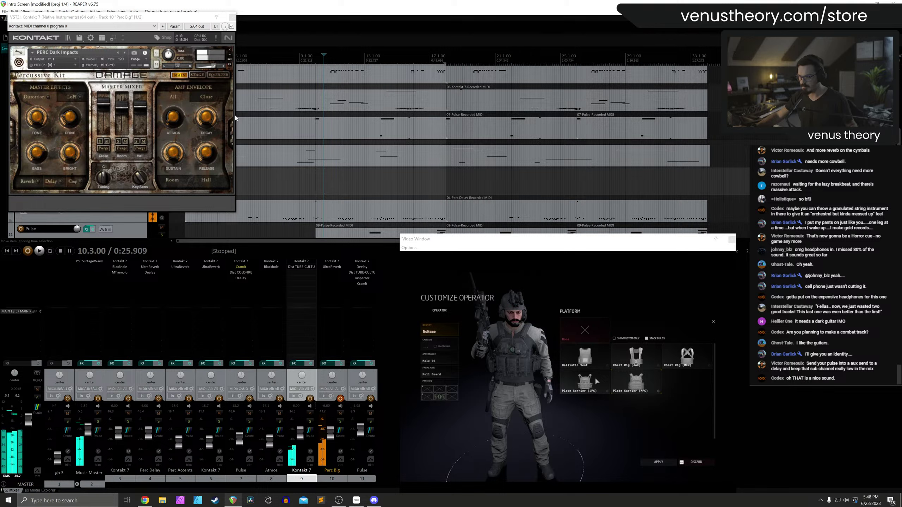
pyautogui.click(231, 17)
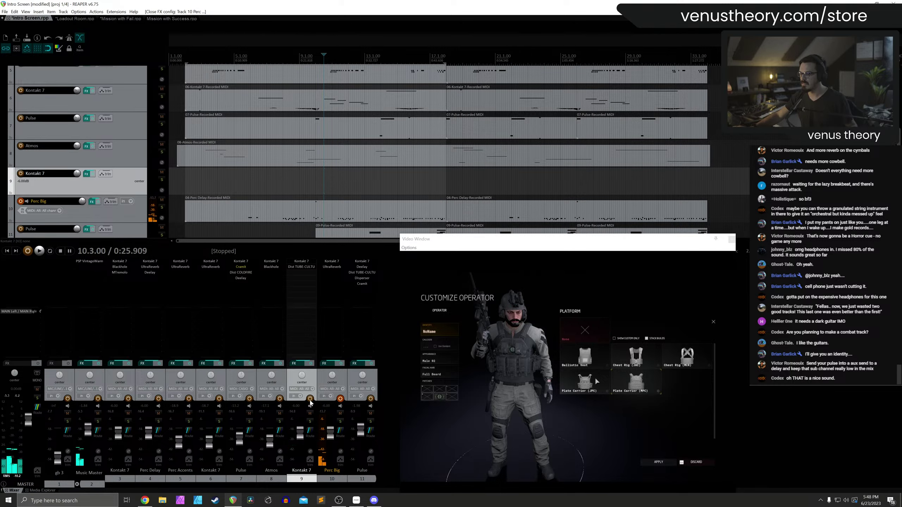
pyautogui.click(310, 399)
pyautogui.click(340, 398)
# Check the Dist TUBE-CULTURE settings on track 9, close the effect, and rename the track Basssss
pyautogui.click(299, 267)
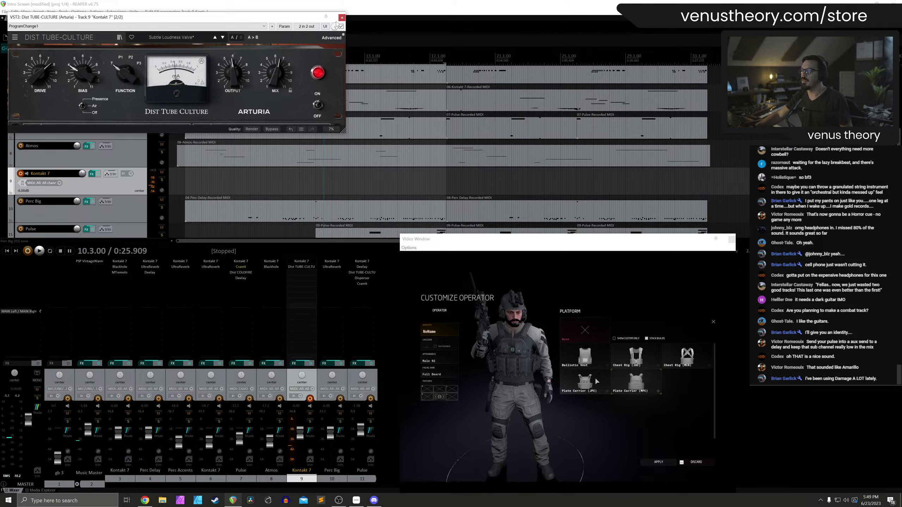
pyautogui.click(341, 17)
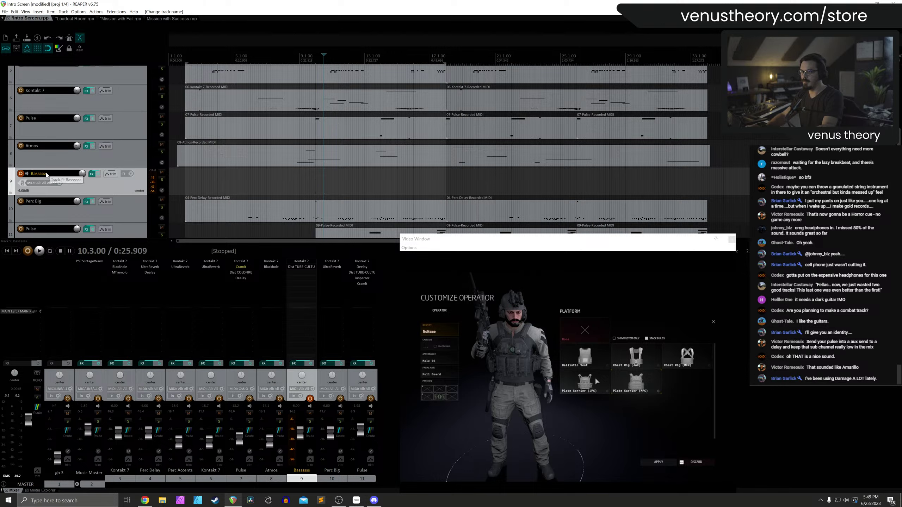
# Delete the copied Perc Delay MIDI items from the Perc Big track
pyautogui.click(221, 205)
pyautogui.press('Delete')
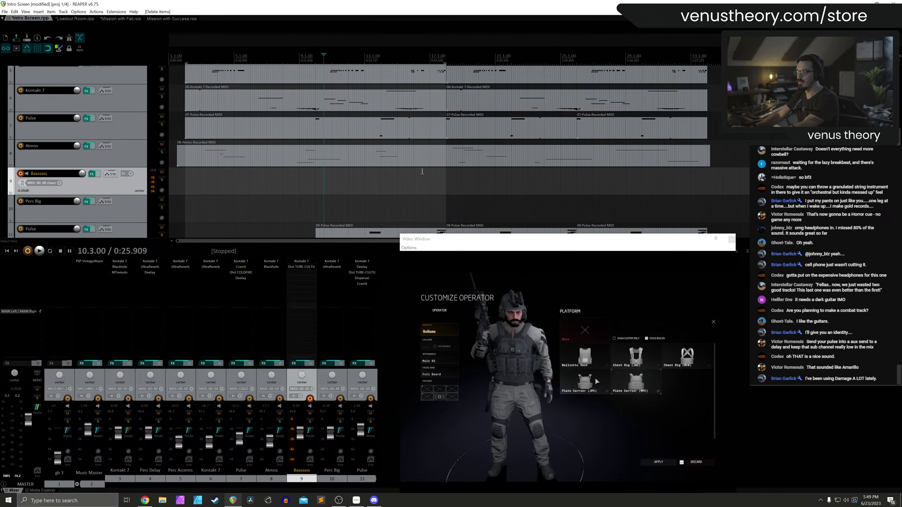
# Play through the arrangement to find the spot, and record a bass note on the Basssss track from about bar 15
pyautogui.click(320, 71)
pyautogui.press('space')
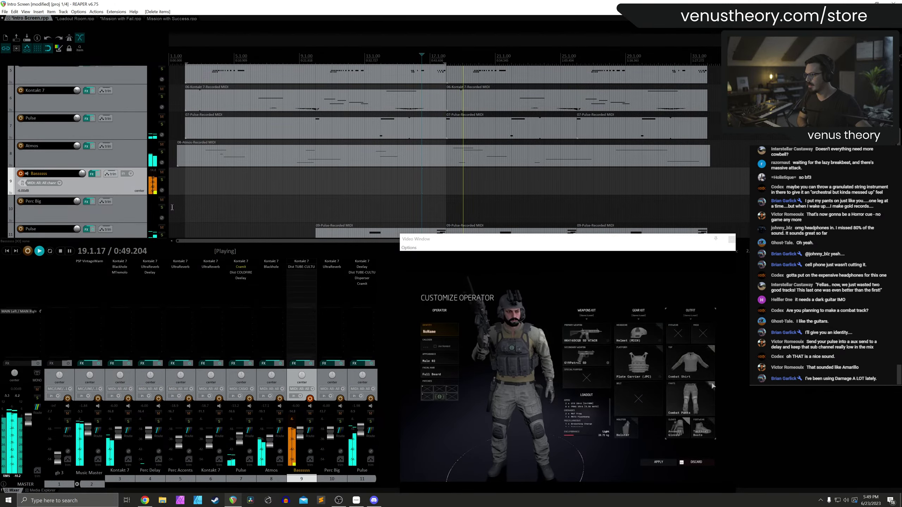
pyautogui.click(411, 55)
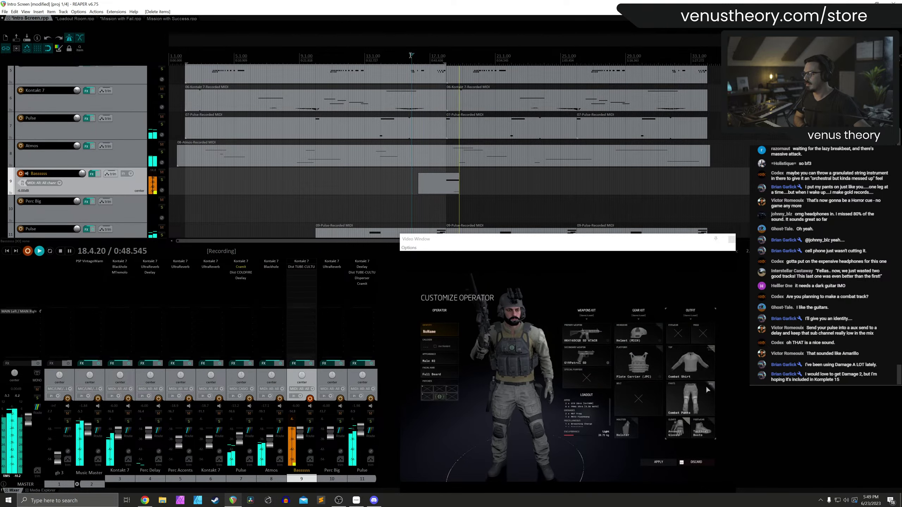
pyautogui.hotkey('ctrl', 'r')
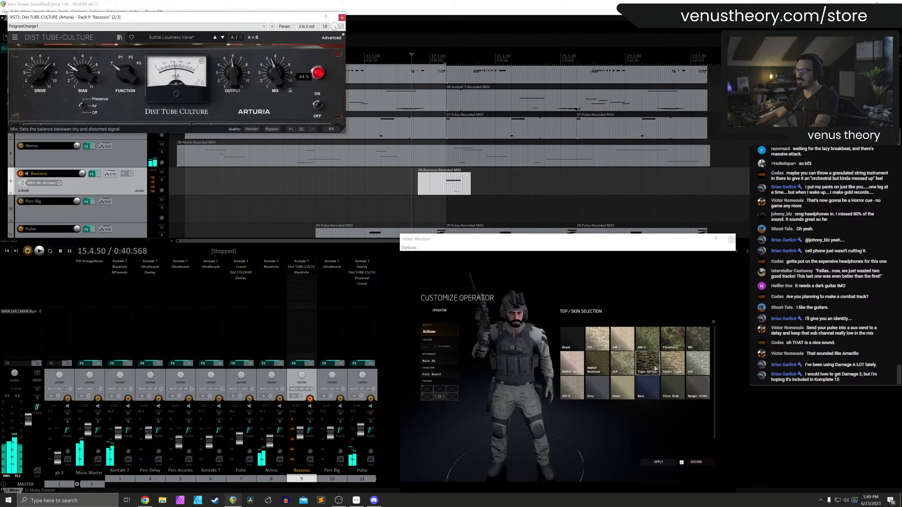
# Close the bass distortion window, lower the Basssss volume to -12.8 dB, disarm the track, and play the take back from bar 16
pyautogui.click(342, 18)
pyautogui.moveTo(300, 434); pyautogui.dragTo(301, 441)
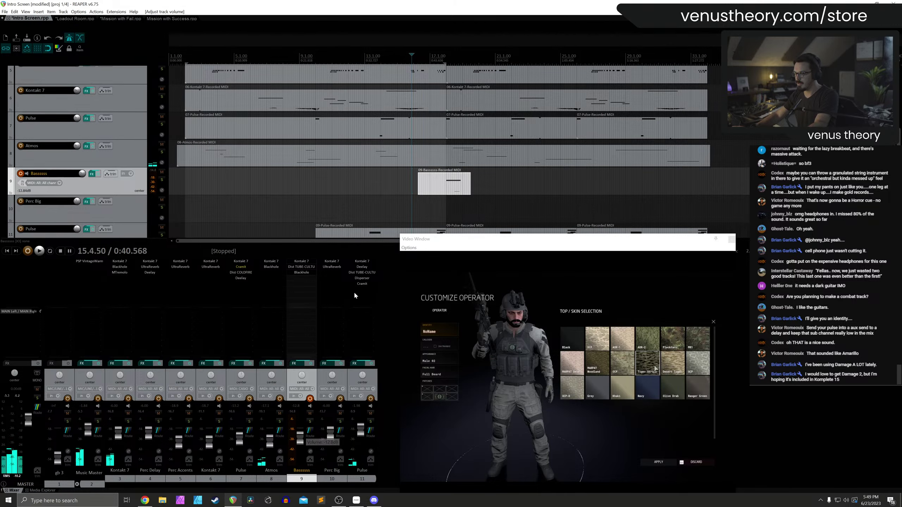
pyautogui.press('space')
pyautogui.press('r')
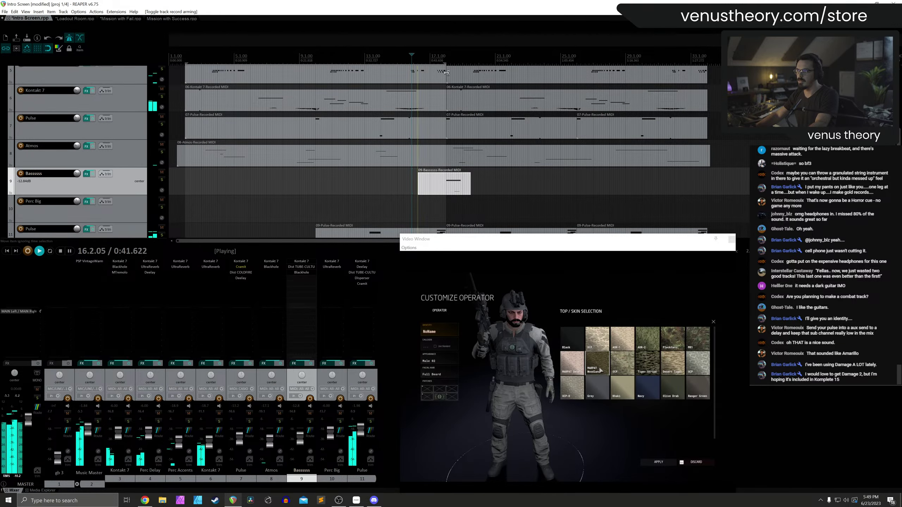
pyautogui.click(413, 59)
pyautogui.click(413, 58)
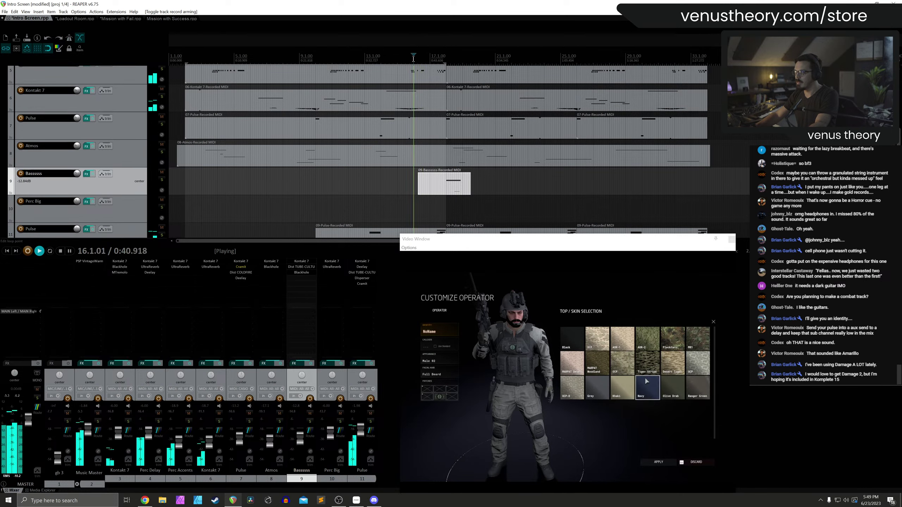
# Arm Perc Big, try it against the playback, and remove the UltraReverb effect from the track
pyautogui.click(20, 201)
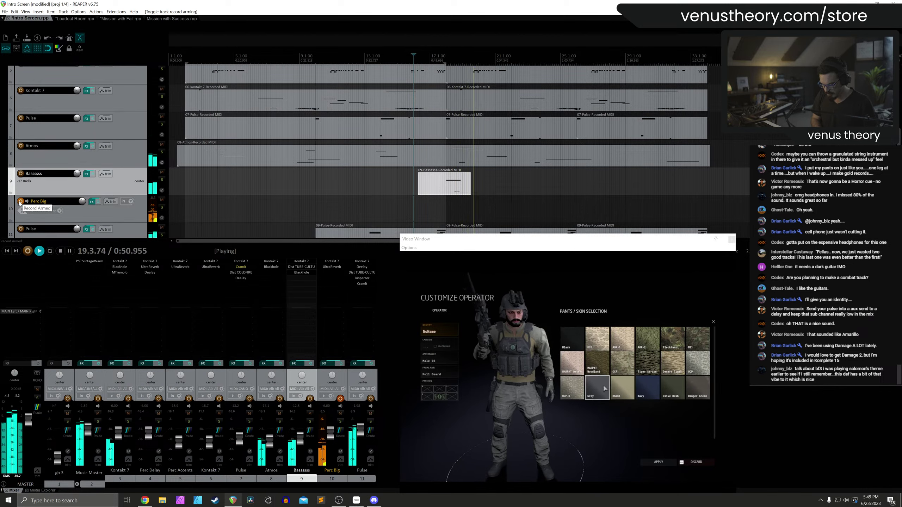
pyautogui.press('space')
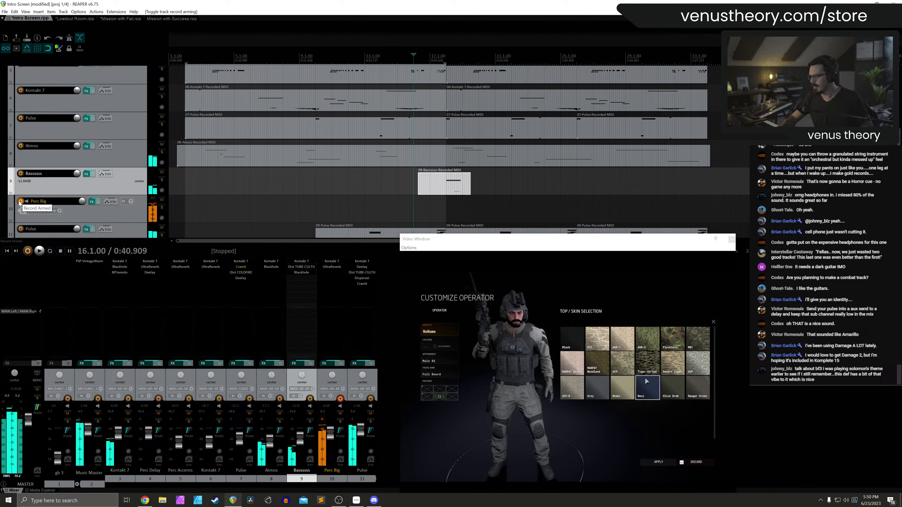
pyautogui.keyDown('alt'); pyautogui.click(331, 267); pyautogui.keyUp('alt')
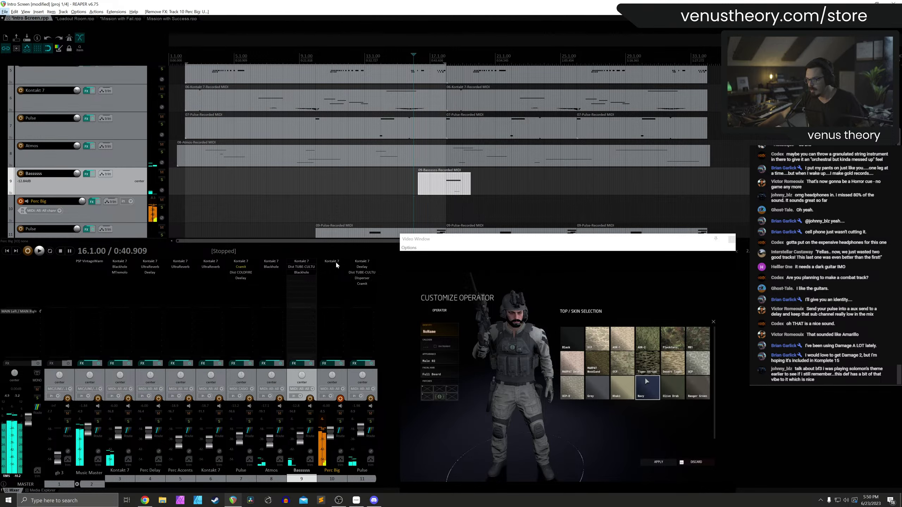
# Step through the Damage presets in Perc Big's Kontakt, settle on PERC Damage Hit Tails, and close the instrument
pyautogui.click(337, 261)
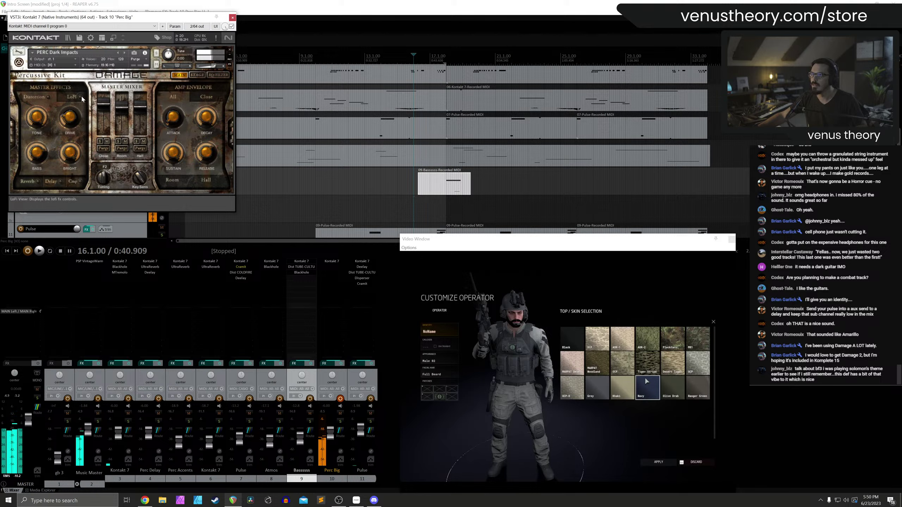
pyautogui.click(217, 75)
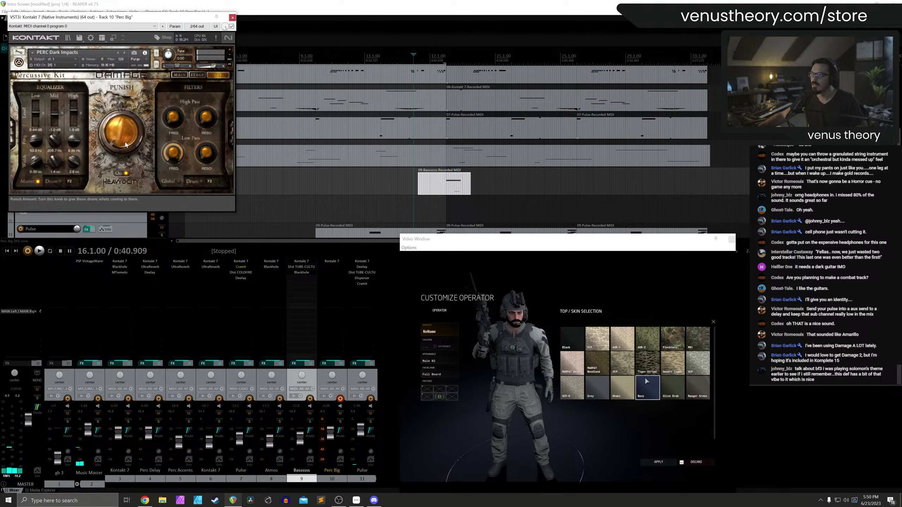
pyautogui.click(124, 53)
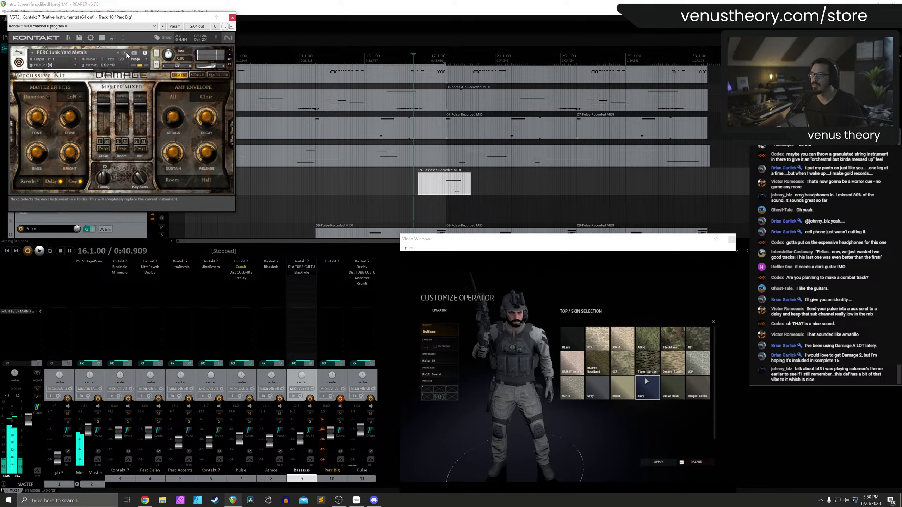
pyautogui.click(125, 52)
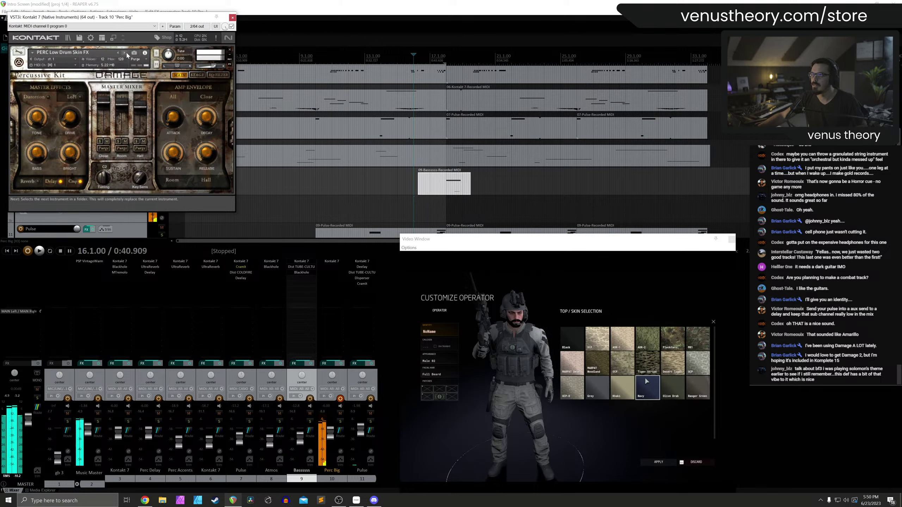
pyautogui.click(127, 53)
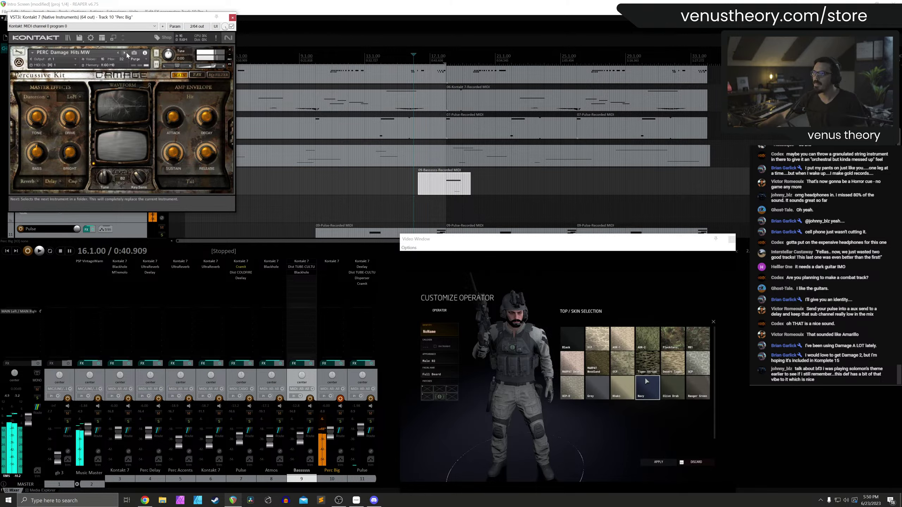
pyautogui.click(126, 53)
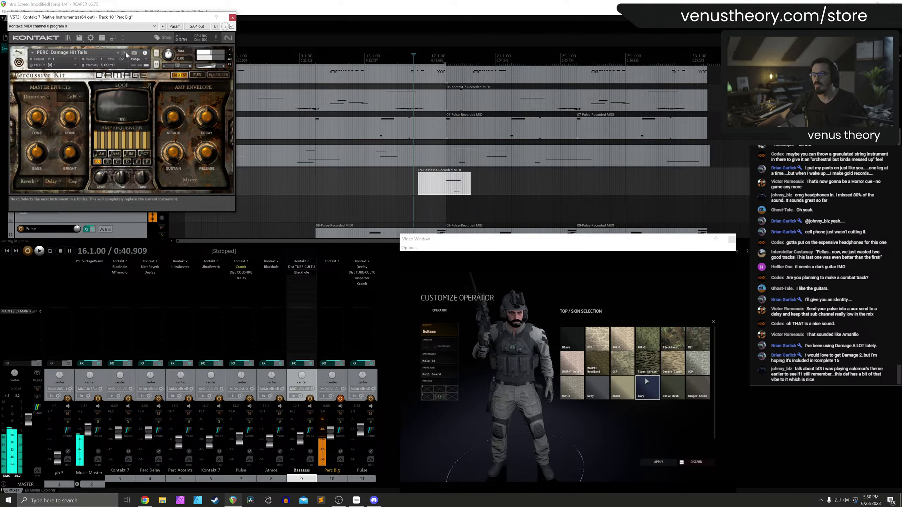
pyautogui.click(233, 18)
# Record a percussion hit tail on Perc Big starting at about bar 7
pyautogui.click(272, 60)
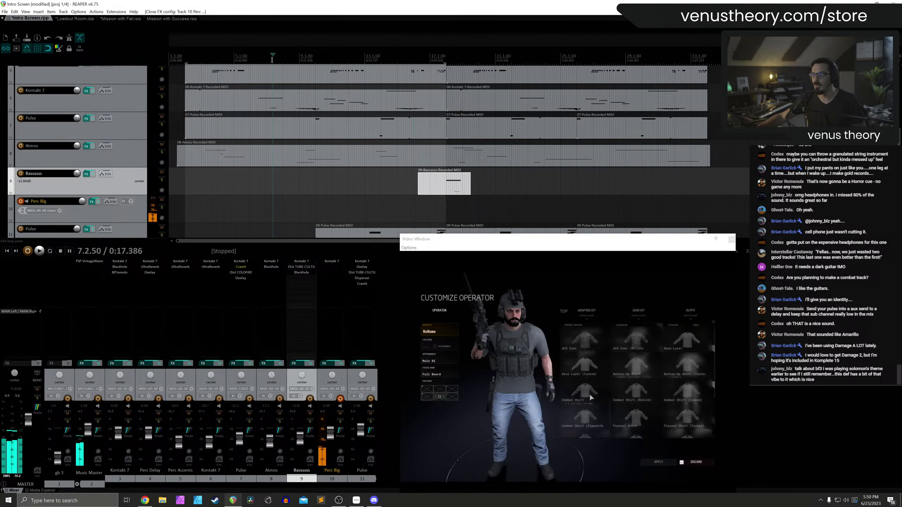
pyautogui.hotkey('ctrl', 'r')
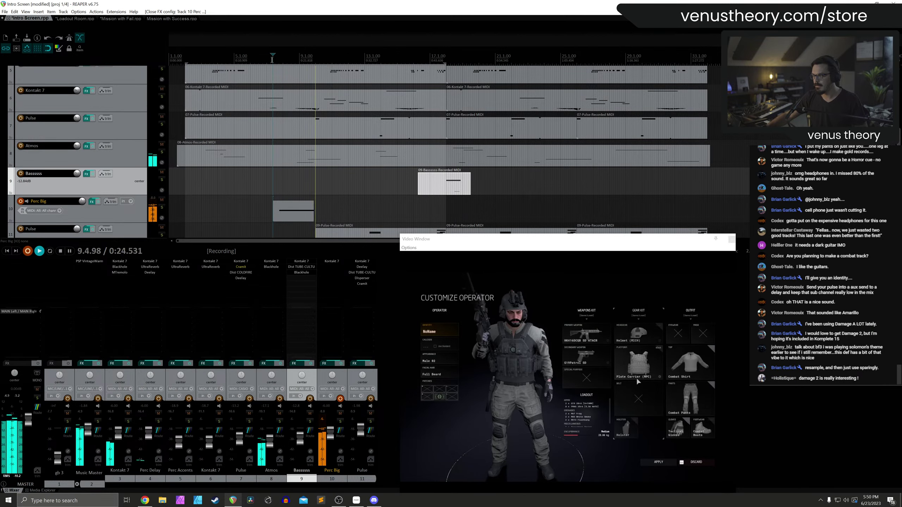
pyautogui.hotkey('ctrl', 'r')
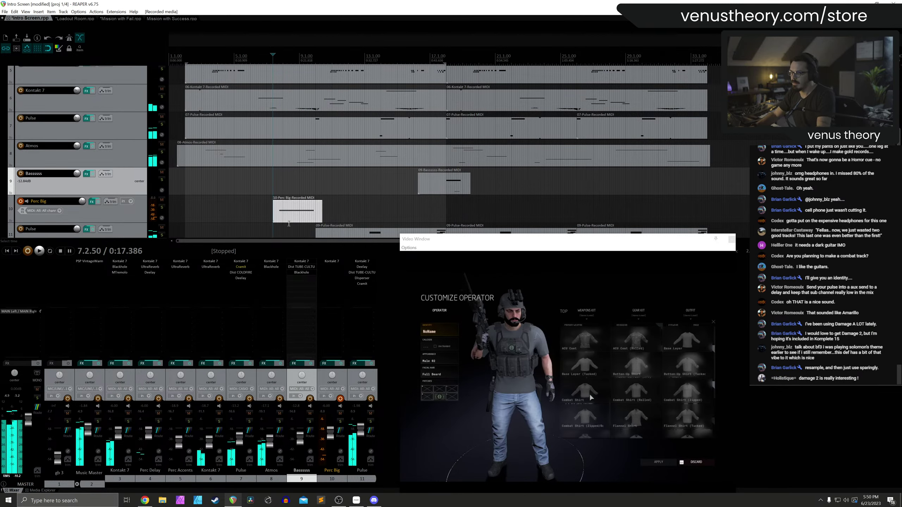
# Render the recorded Perc Big item to a stem track, move the rendered audio under the Basssss note, and play it back
pyautogui.click(298, 211)
pyautogui.press('space')
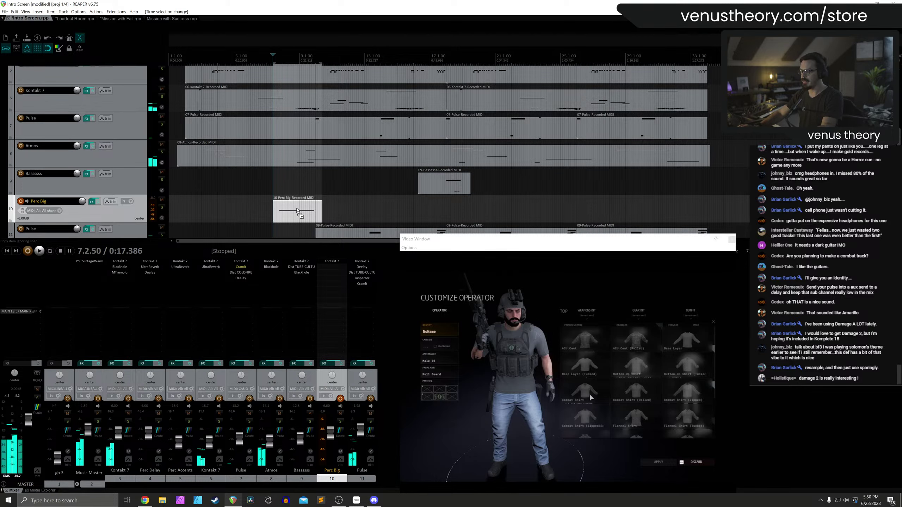
pyautogui.scroll(-3, 281, 210)
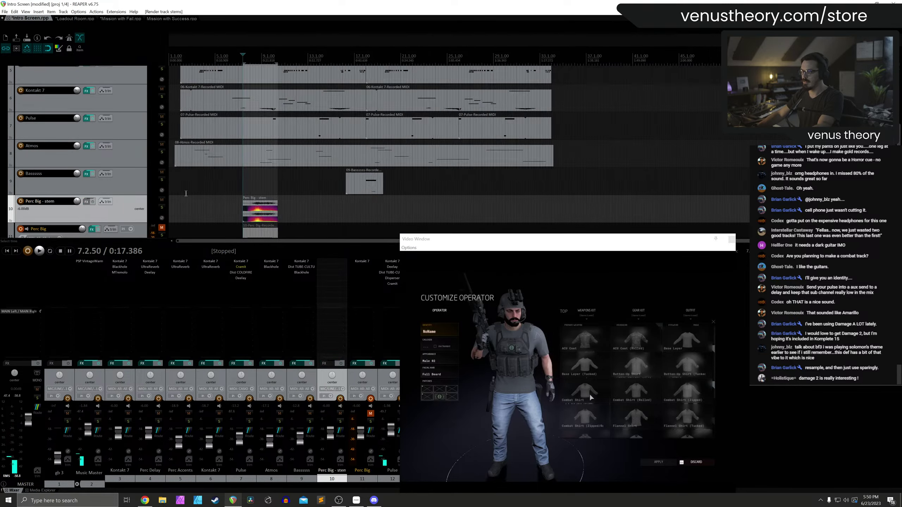
pyautogui.scroll(2, 281, 210)
pyautogui.moveTo(303, 211); pyautogui.dragTo(443, 203)
pyautogui.click(415, 196)
pyautogui.press('space')
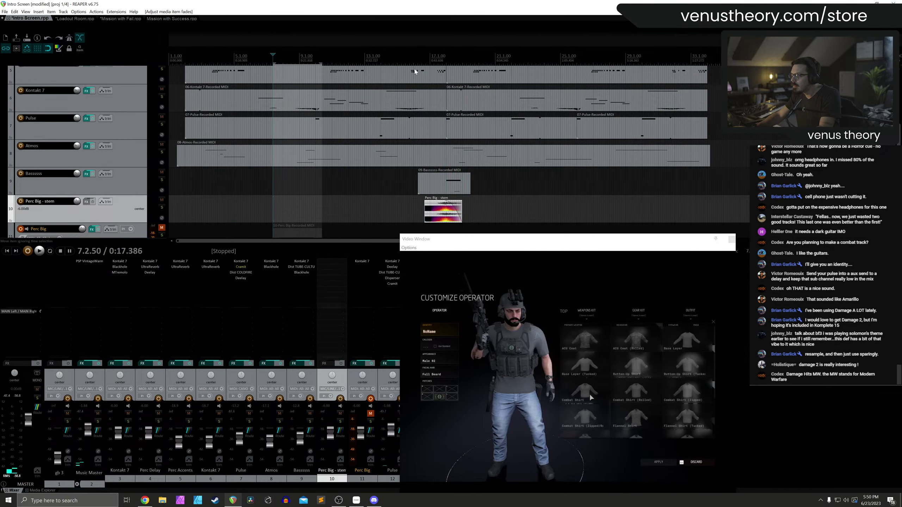
# Delete the original MIDI item from the Perc Big track and unmute the track
pyautogui.scroll(-2, 190, 160)
pyautogui.click(287, 182)
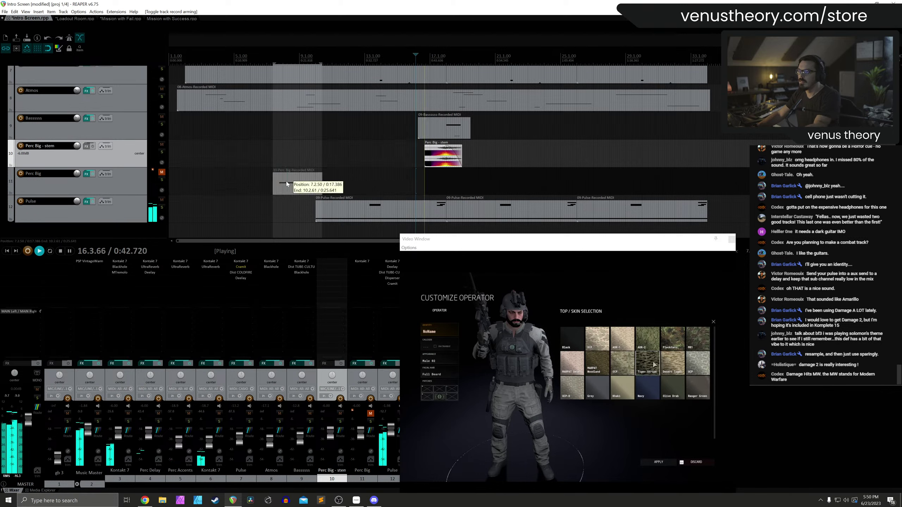
pyautogui.press('Delete')
pyautogui.click(370, 413)
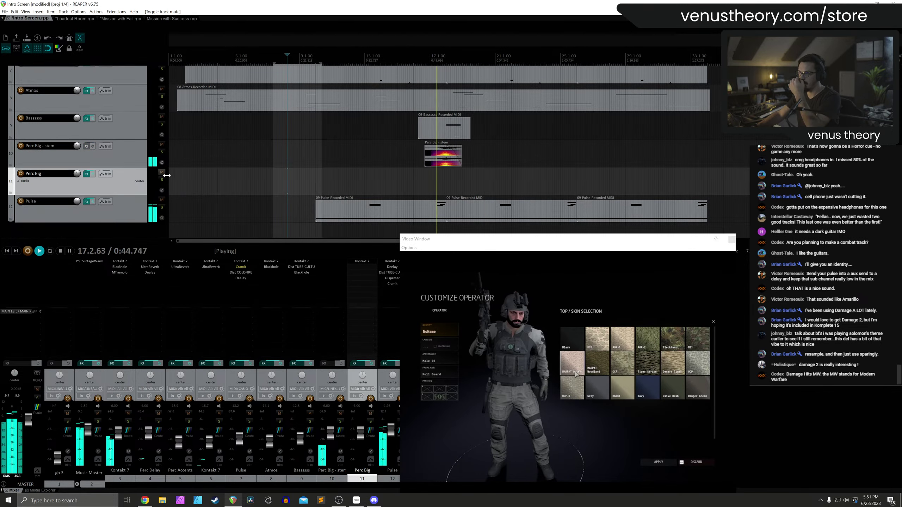
# Lower the volume of the Perc Big - stem track, rearm Perc Big, and stop playback
pyautogui.moveTo(330, 429); pyautogui.dragTo(331, 437)
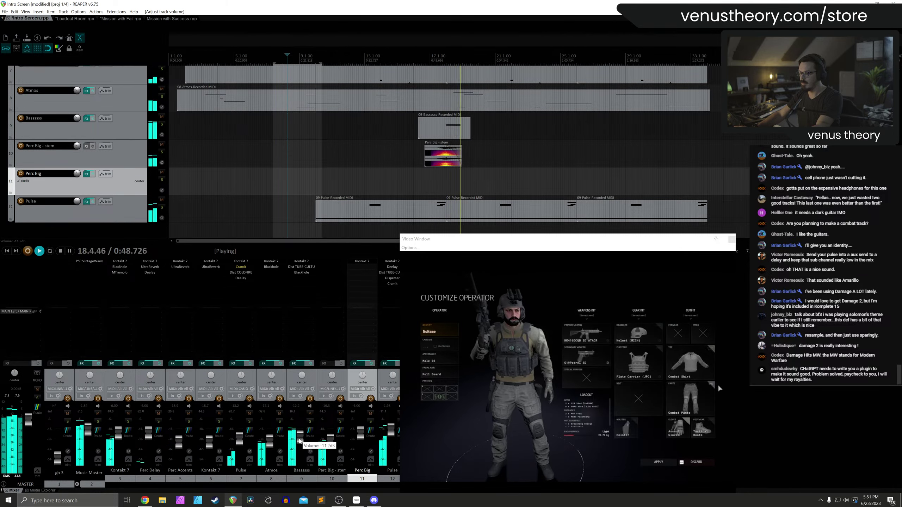
pyautogui.click(370, 398)
pyautogui.press('space')
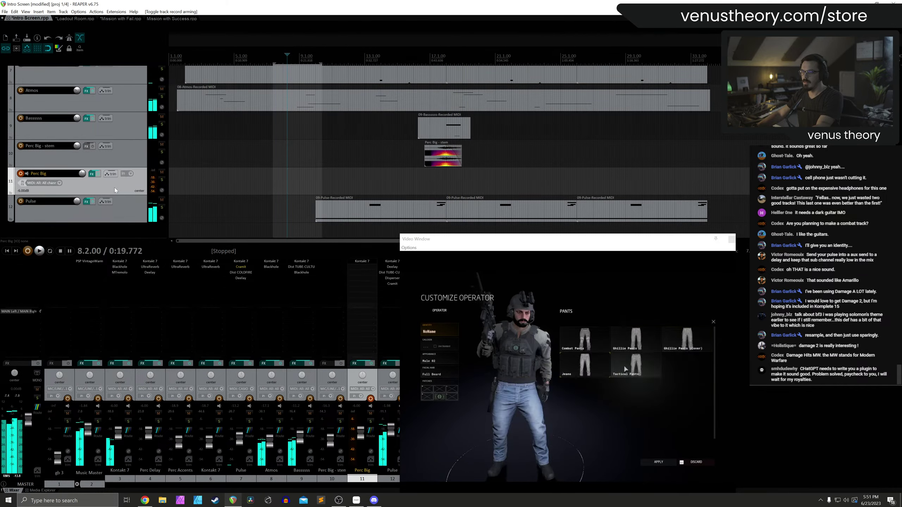
# Audition Damage's ethnic percussion presets on Perc Big, ending on PERC Ethnic Small Drums
pyautogui.click(368, 265)
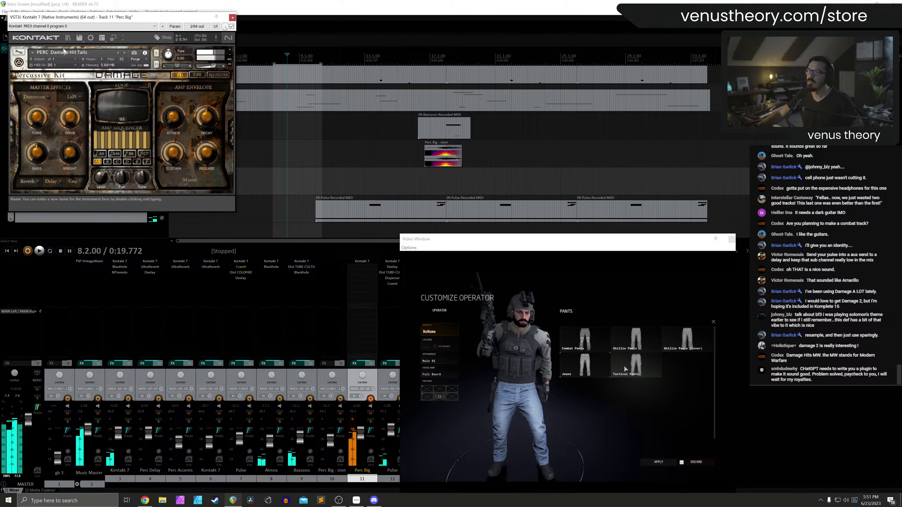
pyautogui.click(67, 37)
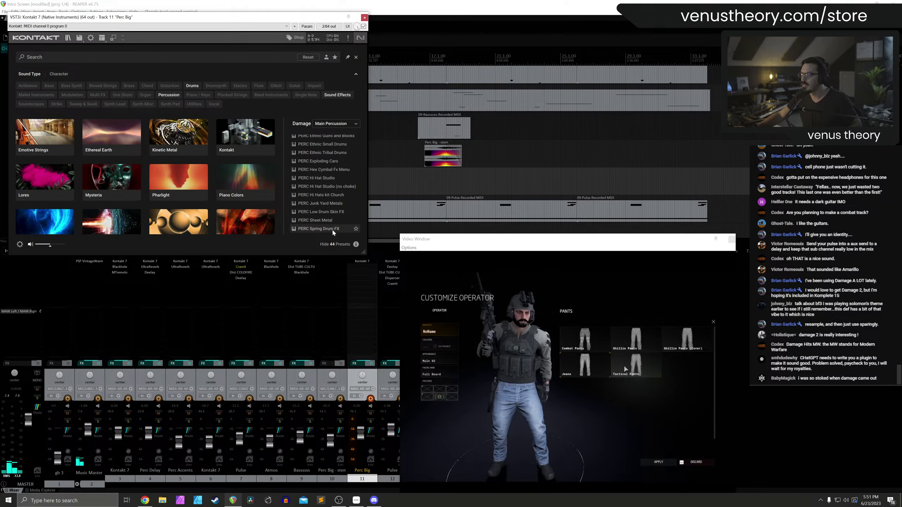
pyautogui.scroll(5, 331, 170)
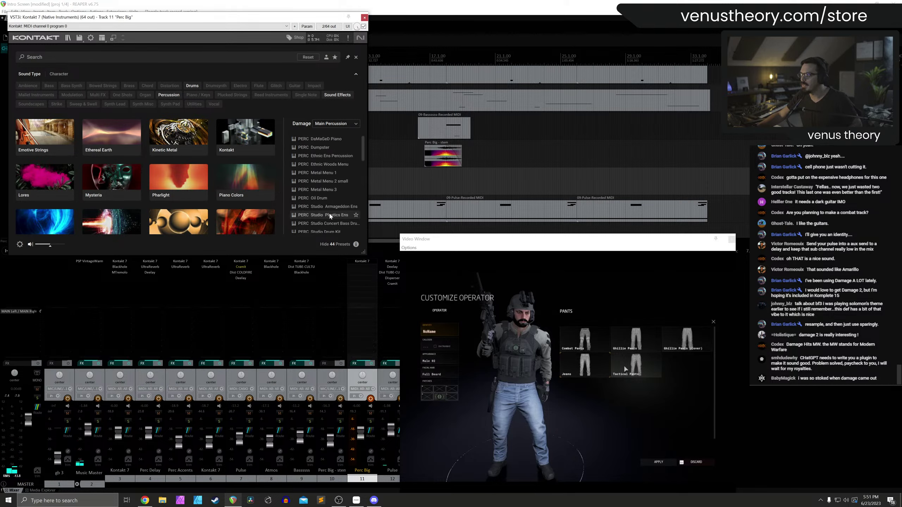
pyautogui.doubleClick(332, 157)
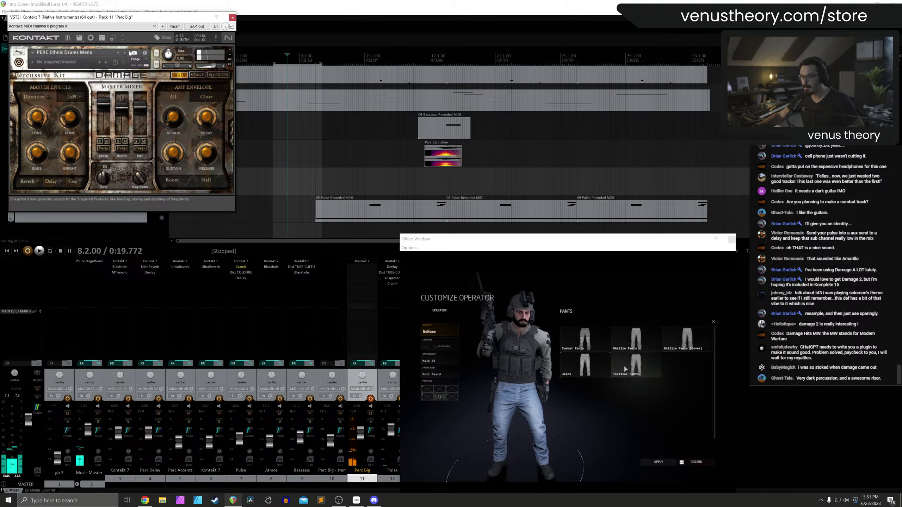
pyautogui.click(126, 53)
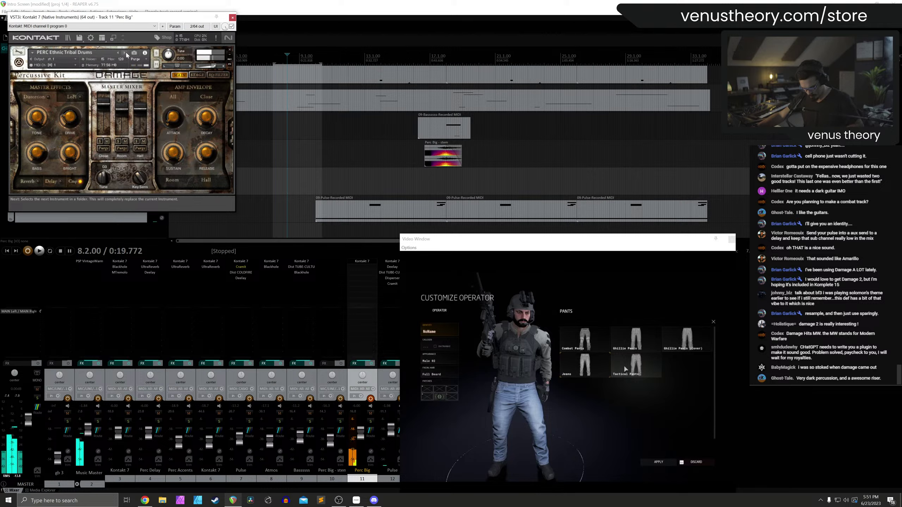
pyautogui.click(125, 53)
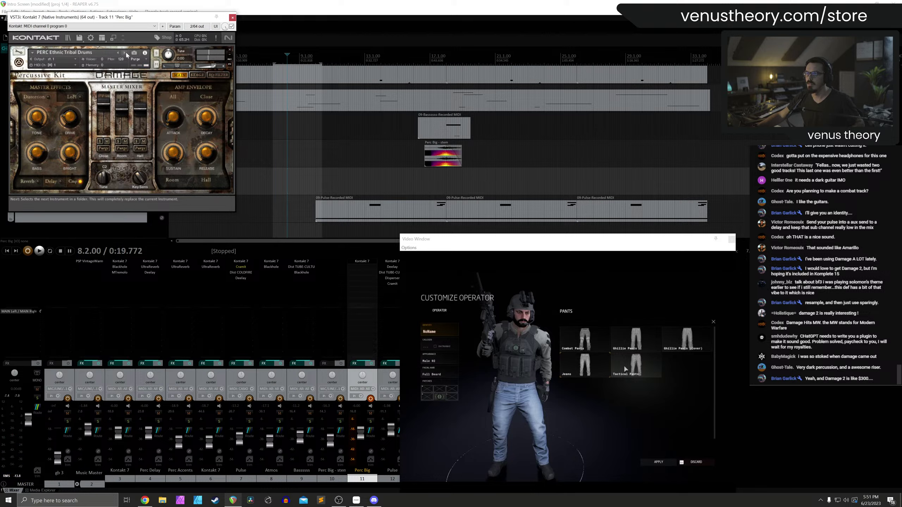
pyautogui.click(127, 54)
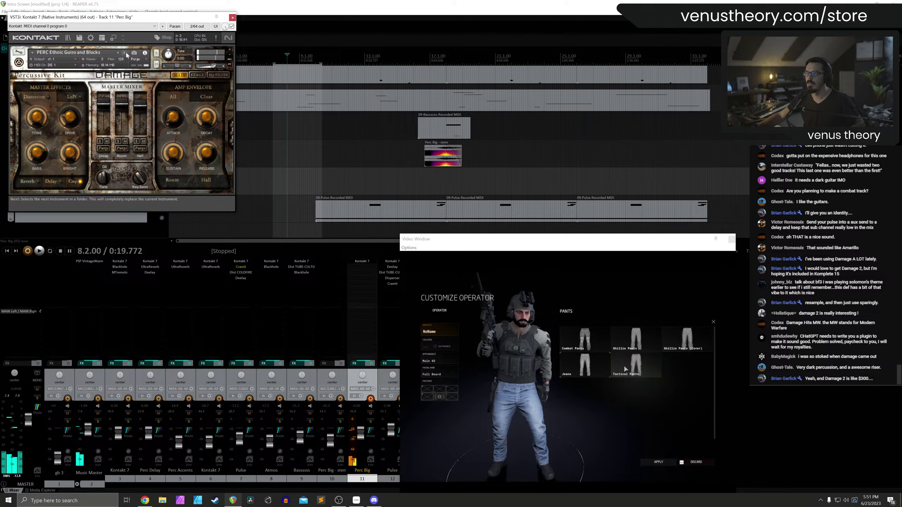
pyautogui.click(126, 54)
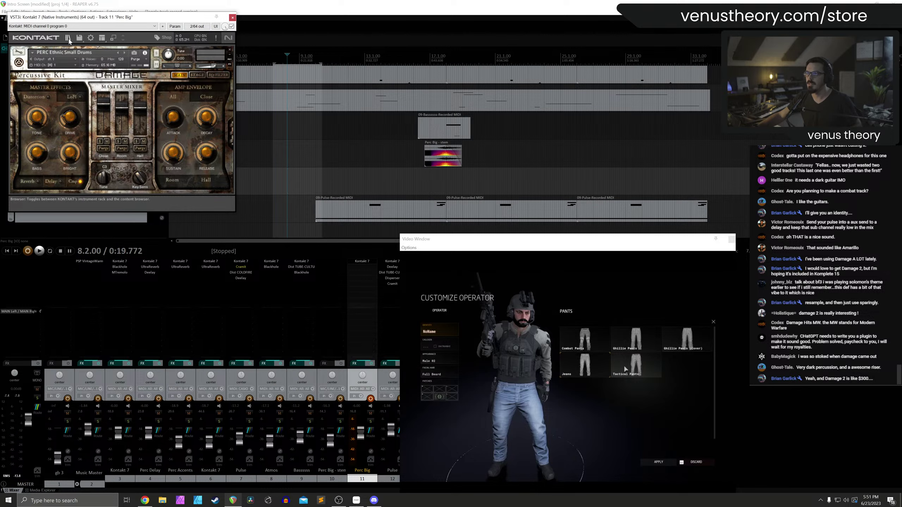
# Load PERC Metal Menu 1 from Damage's Main Percussion bank into Perc Big's Kontakt
pyautogui.click(68, 39)
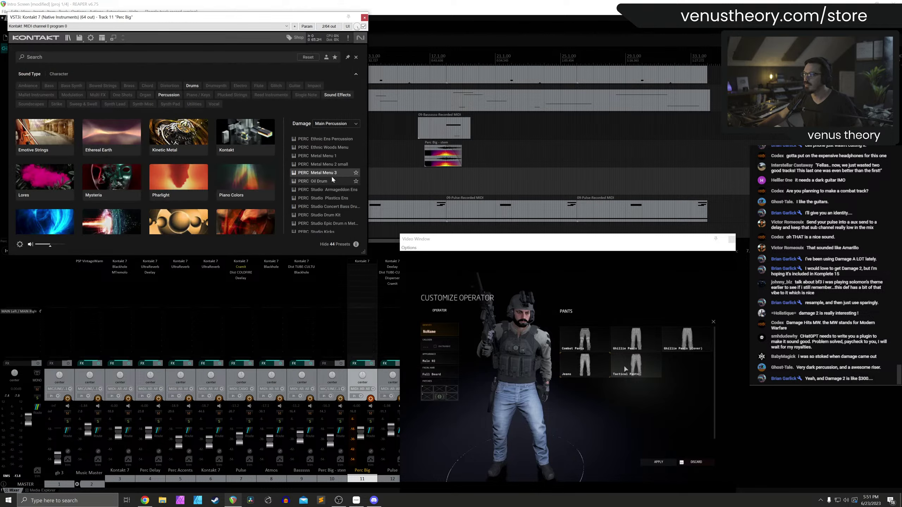
pyautogui.doubleClick(317, 156)
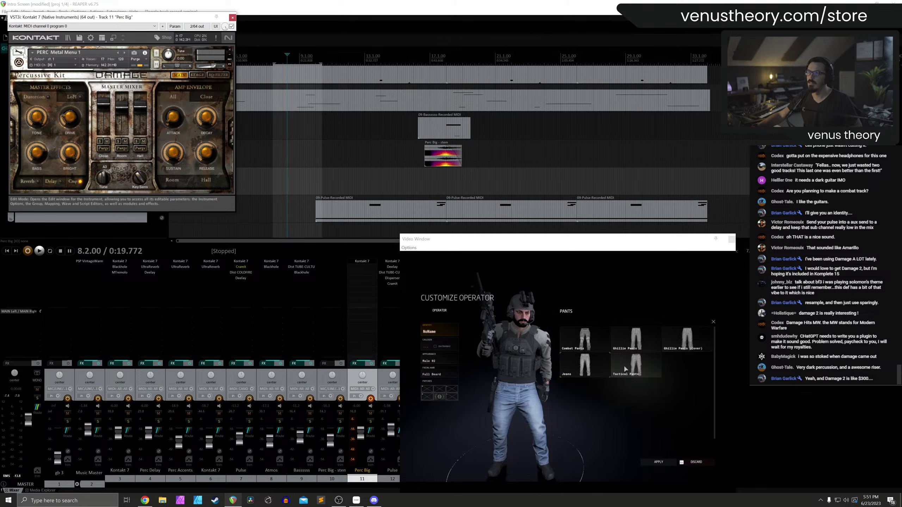
# Load the Action Strikes - Hits instrument into Perc Big's Kontakt and close the plugin window
pyautogui.click(69, 38)
pyautogui.scroll(3, 77, 216)
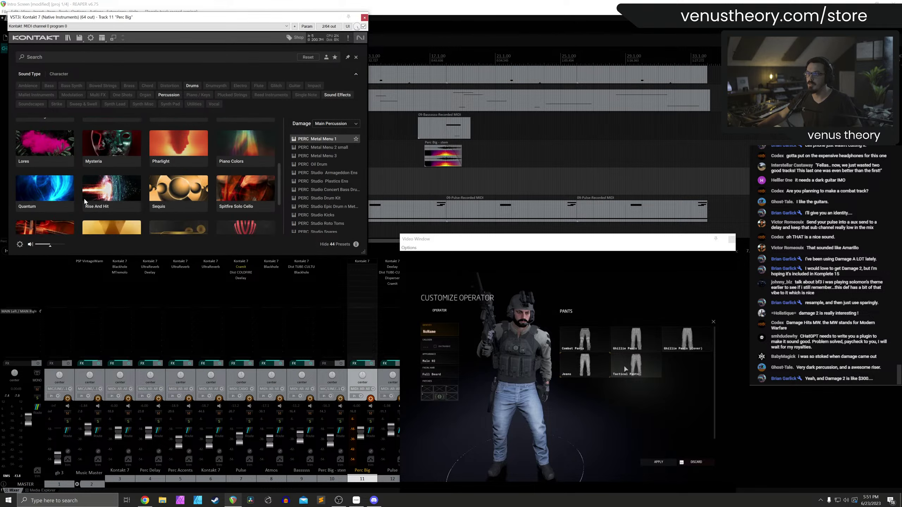
pyautogui.click(62, 141)
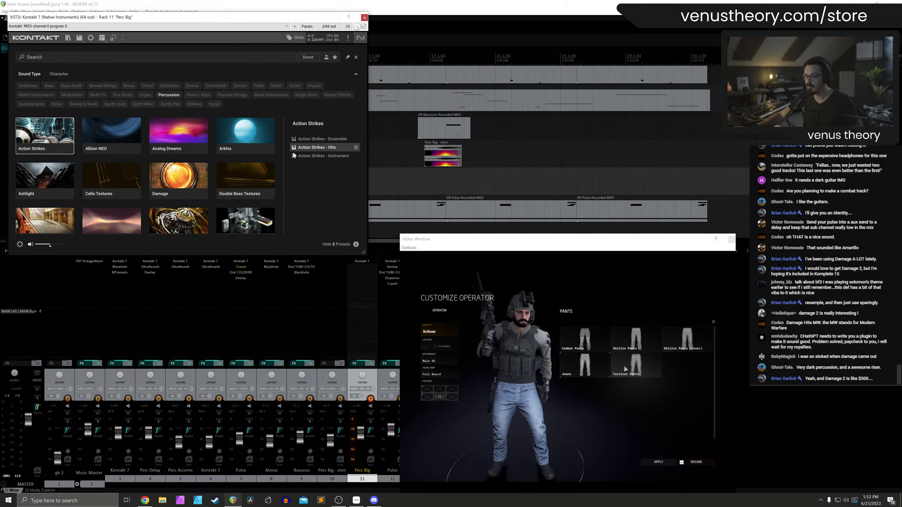
pyautogui.doubleClick(316, 147)
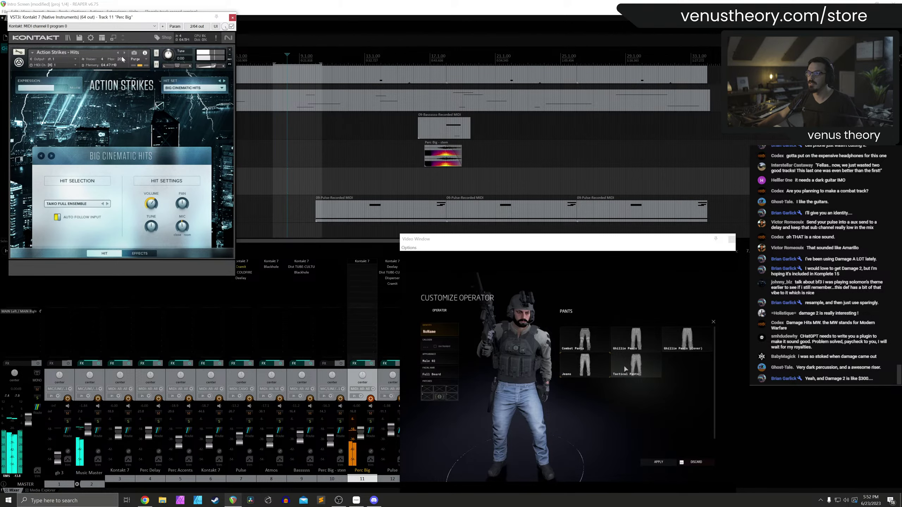
pyautogui.click(232, 17)
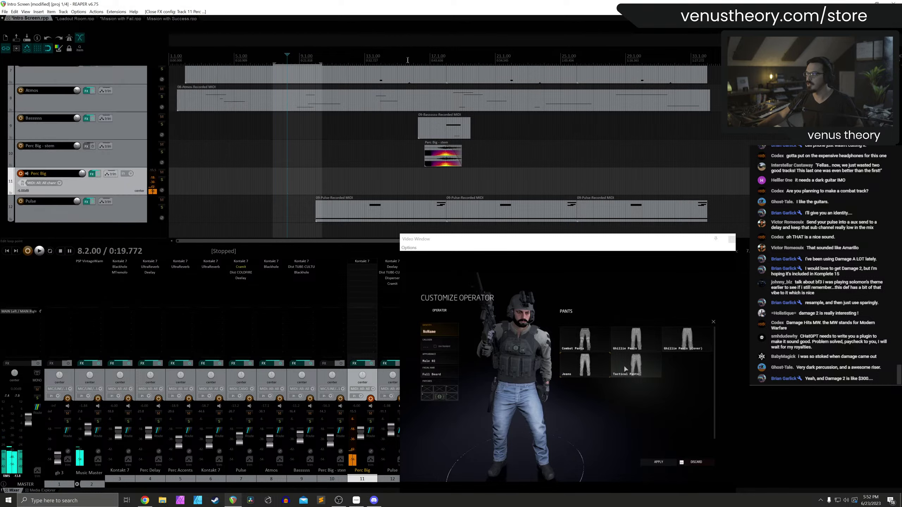
# Rehearse the cinematic hits over playback and record a MIDI take on Perc Big starting at 14.3.50
pyautogui.press('space')
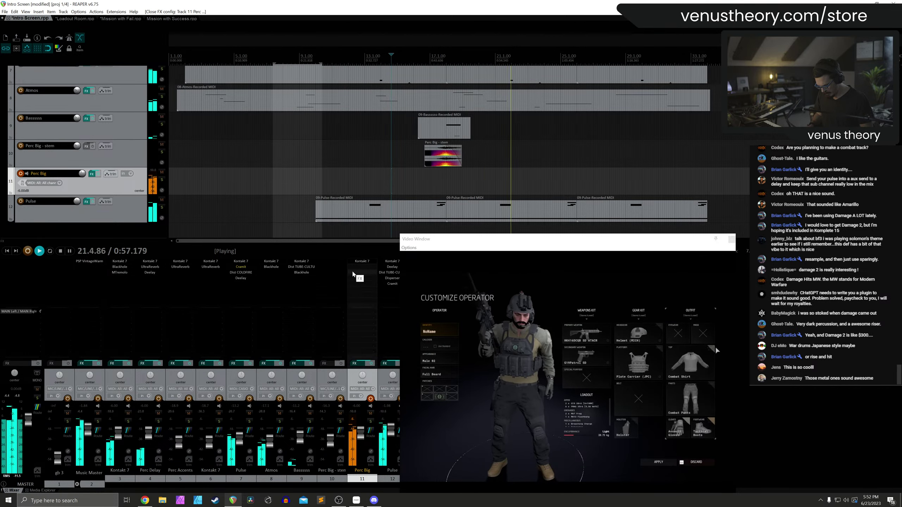
pyautogui.press('space')
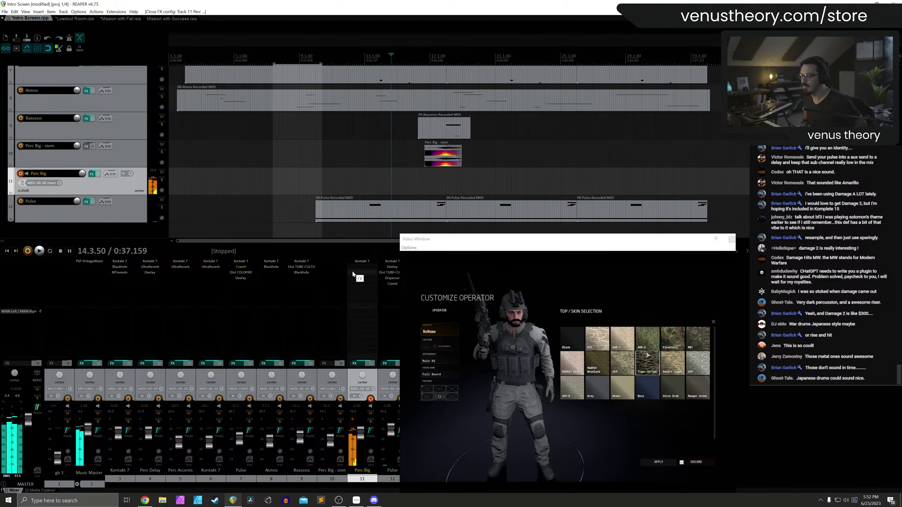
pyautogui.hotkey('ctrl', 'r')
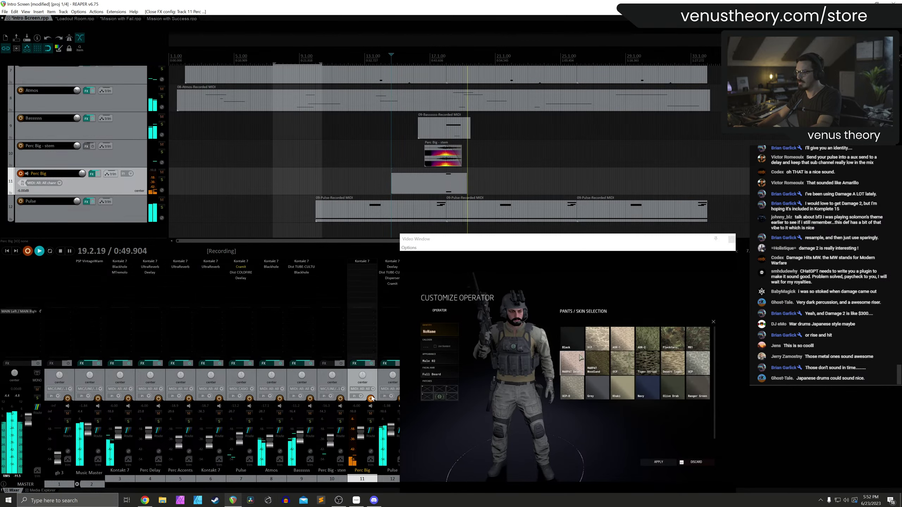
# Stop recording, replay the take from around bar 17, and adjust the Perc Big and bass track volumes, setting Perc Big to about 3.1 dB
pyautogui.moveTo(360, 433); pyautogui.dragTo(359, 428)
pyautogui.press('space')
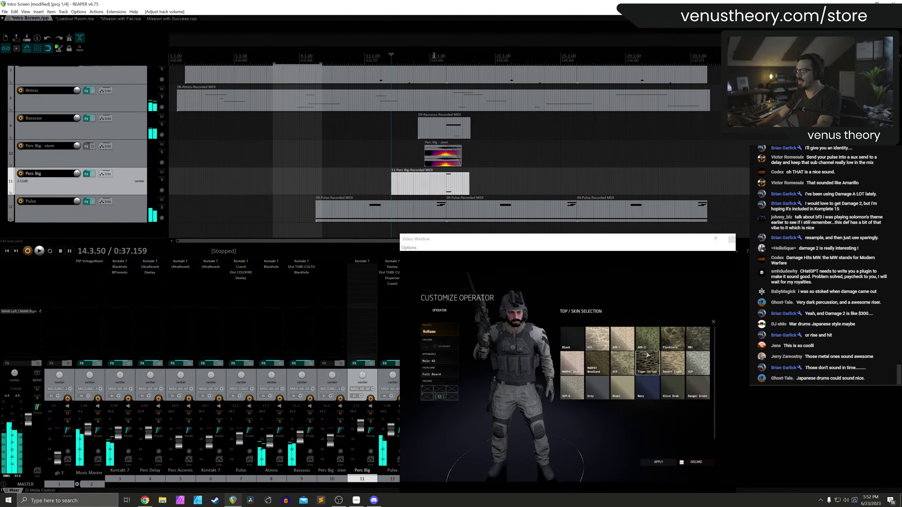
pyautogui.click(433, 56)
pyautogui.press('space')
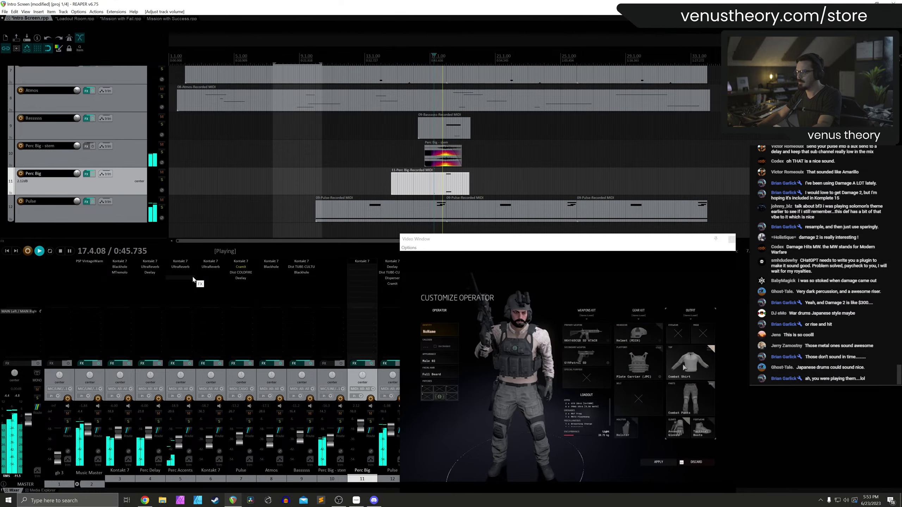
pyautogui.moveTo(360, 432); pyautogui.dragTo(361, 432)
pyautogui.moveTo(298, 441); pyautogui.dragTo(299, 441)
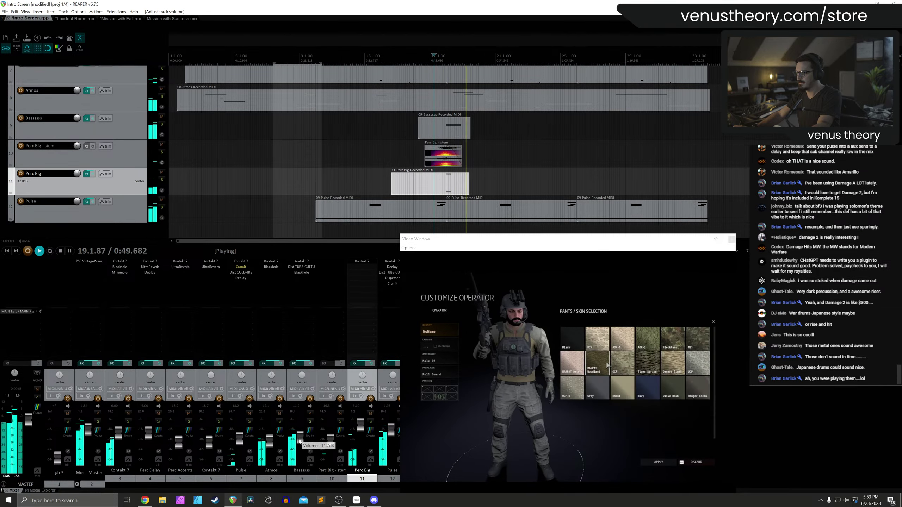
# Split the recorded Perc Big item at the start of the hit, delete the lead-in, and copy the remaining item to bar 26
pyautogui.click(442, 180)
pyautogui.press('q')
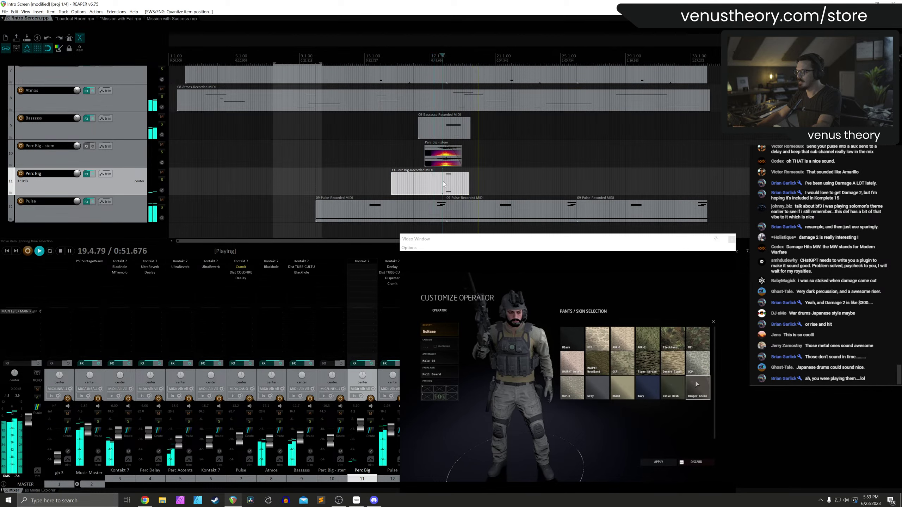
pyautogui.press('s')
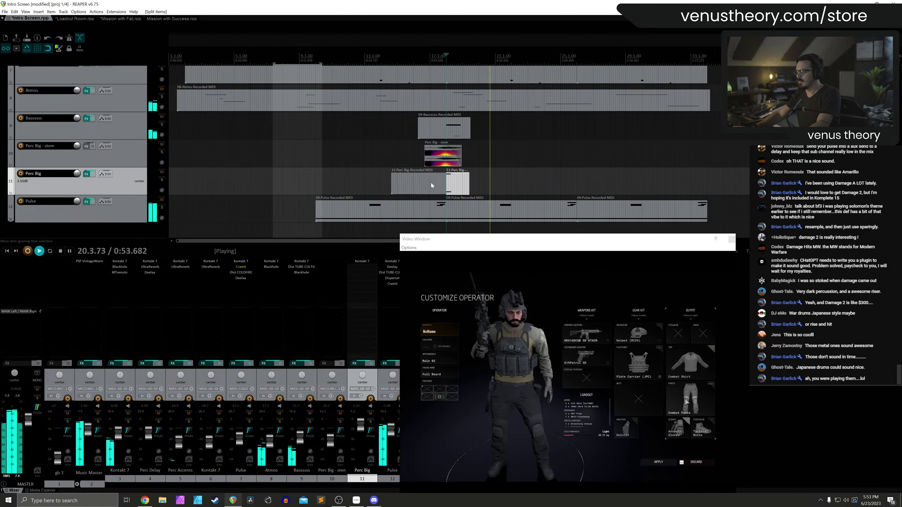
pyautogui.click(444, 184)
pyautogui.press('Delete')
pyautogui.moveTo(461, 184); pyautogui.dragTo(592, 184)
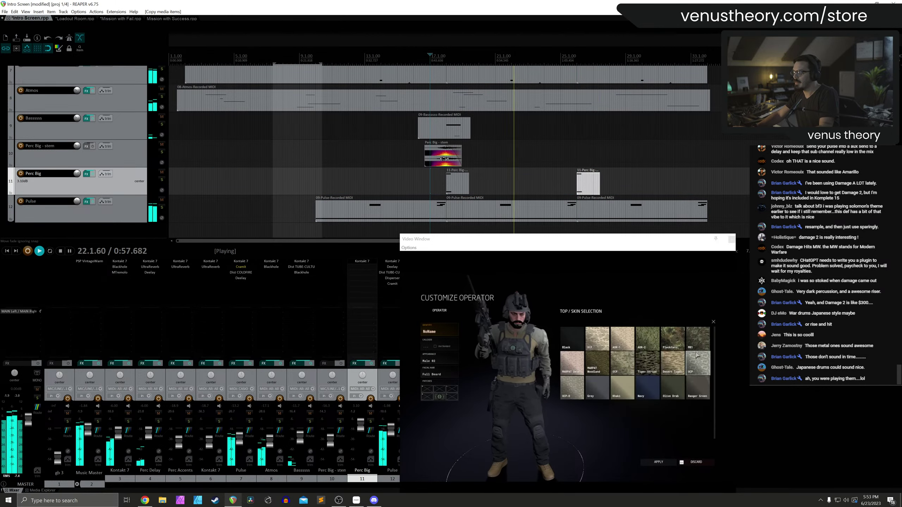
# Copy the Perc Big - stem item to the second hit near bar 26 and set the copy's pitch to -6 semitones
pyautogui.moveTo(440, 162); pyautogui.dragTo(576, 157)
pyautogui.doubleClick(569, 161)
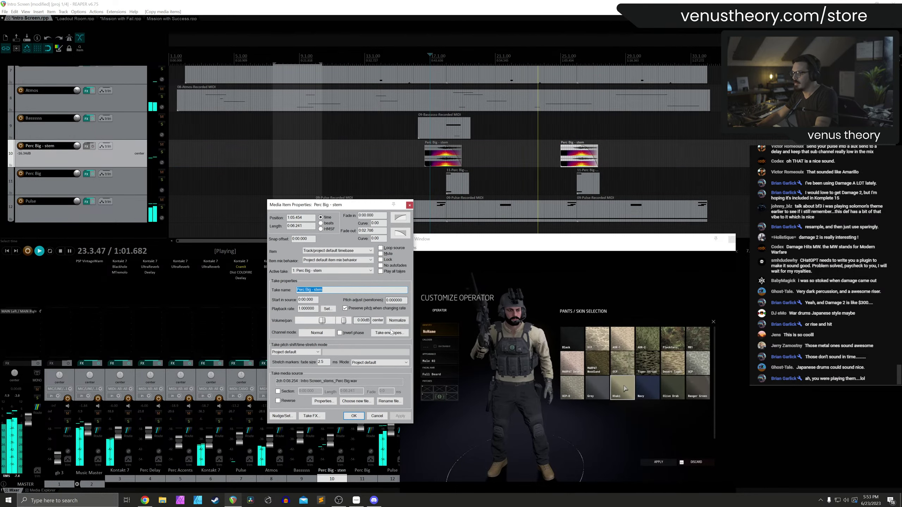
pyautogui.write('-6')
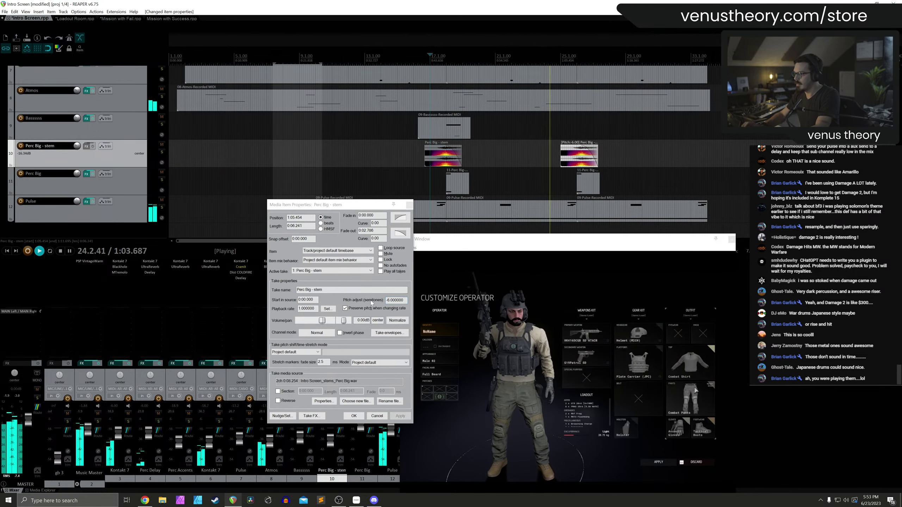
pyautogui.press('Return')
# Align the pitched stem copy with the second Perc Big hit, split it at bar 26, and delete its tail
pyautogui.scroll(5, 685, 158)
pyautogui.scroll(-5, 685, 158)
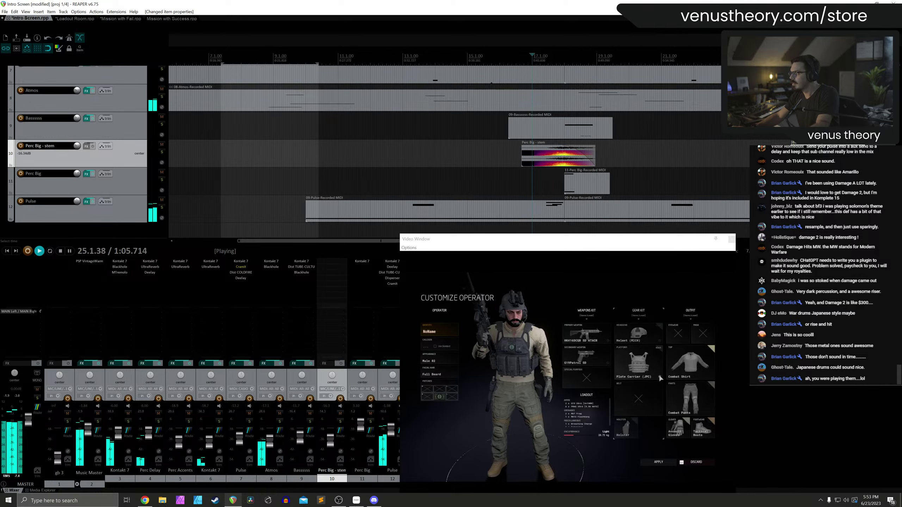
pyautogui.press('space')
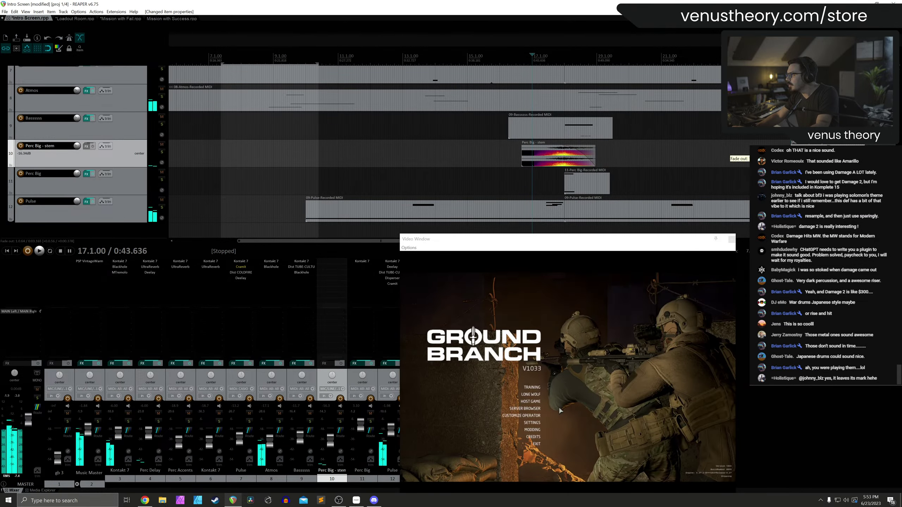
pyautogui.moveTo(753, 158); pyautogui.dragTo(753, 159)
pyautogui.scroll(5, 611, 154)
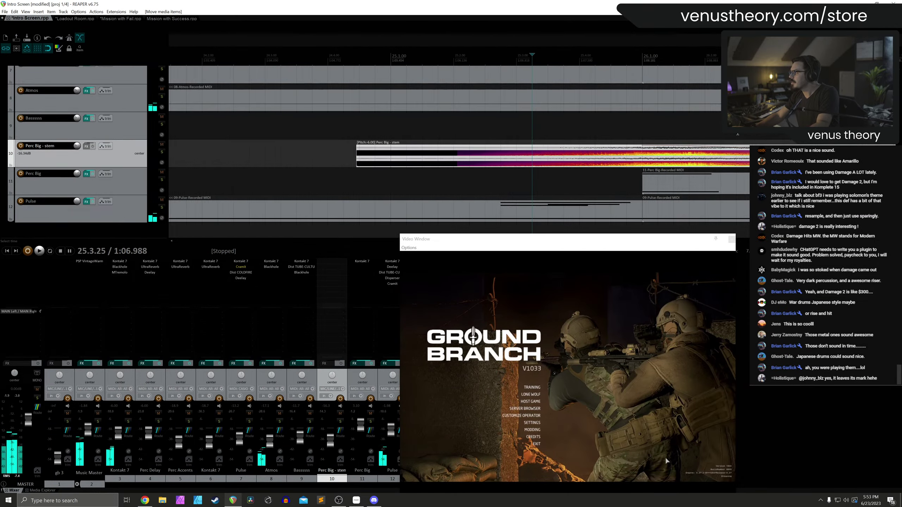
pyautogui.moveTo(567, 154); pyautogui.dragTo(611, 154)
pyautogui.press('s')
pyautogui.press('Delete')
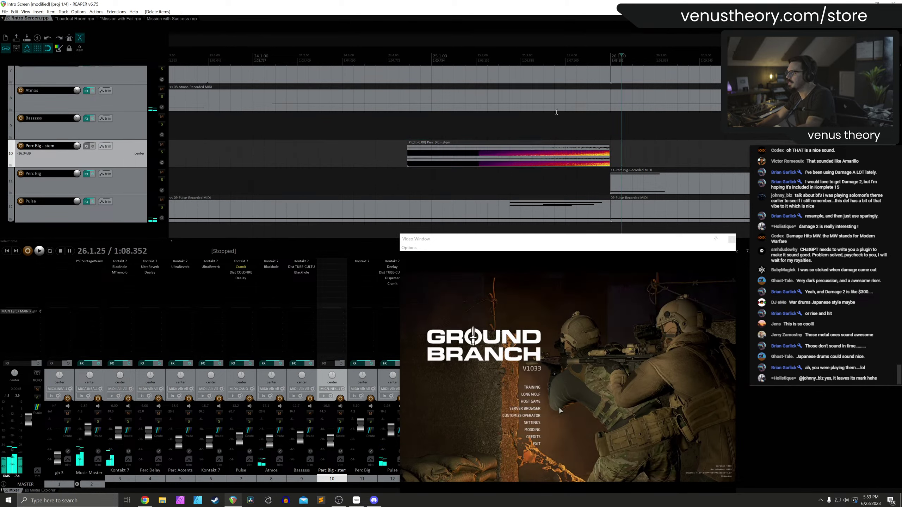
# Audition the transition into bar 26 and extend the pitched stem copy slightly past the hit with a short fade-out
pyautogui.click(477, 57)
pyautogui.press('space')
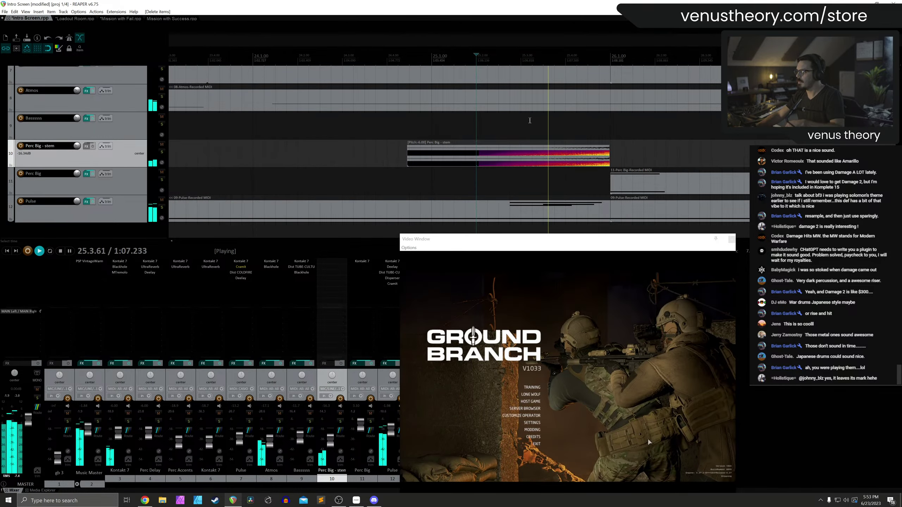
pyautogui.scroll(-3, 508, 162)
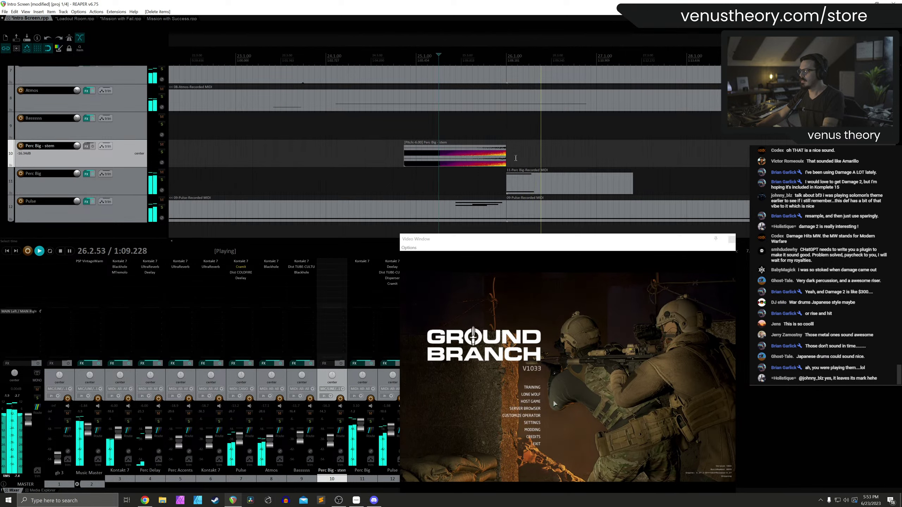
pyautogui.moveTo(508, 162); pyautogui.dragTo(518, 162)
pyautogui.press('space')
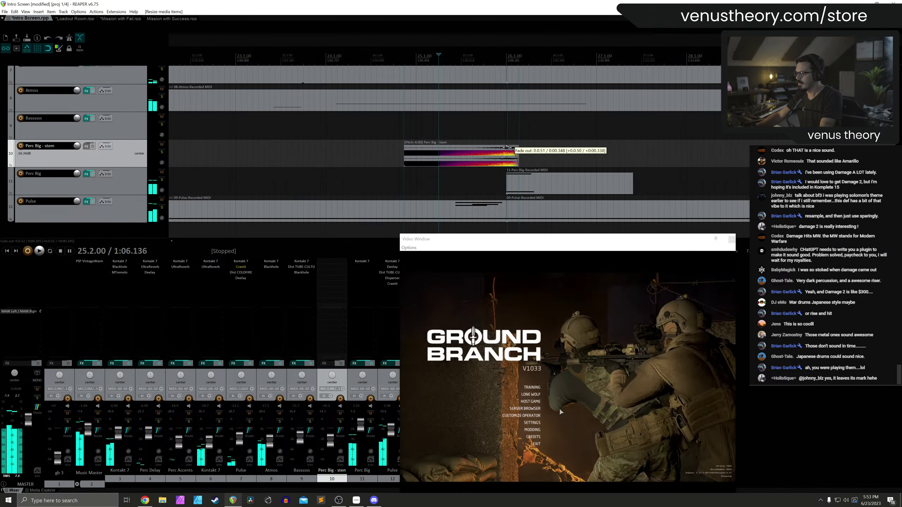
pyautogui.press('space')
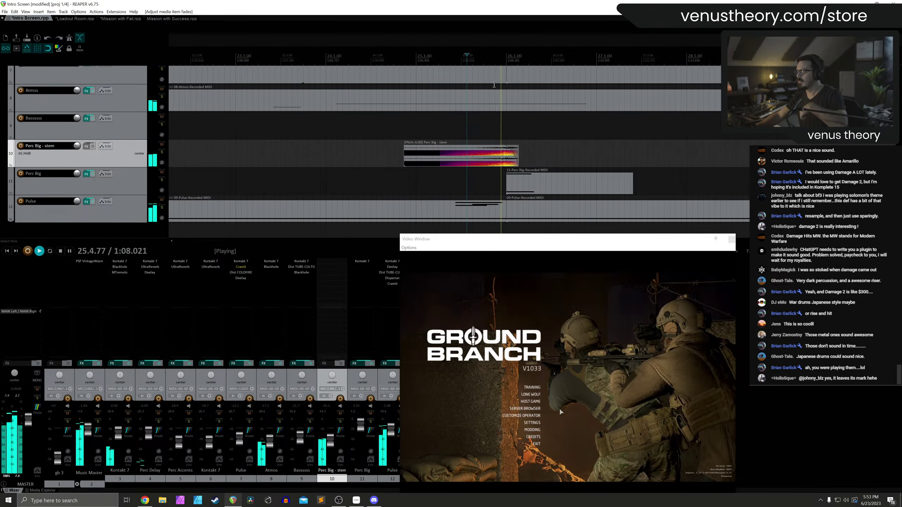
pyautogui.press('space')
# Reshape the pitched stem copy into a short swell across bar 26 by shifting it, trimming its start, and fading both ends
pyautogui.moveTo(498, 163); pyautogui.dragTo(556, 158)
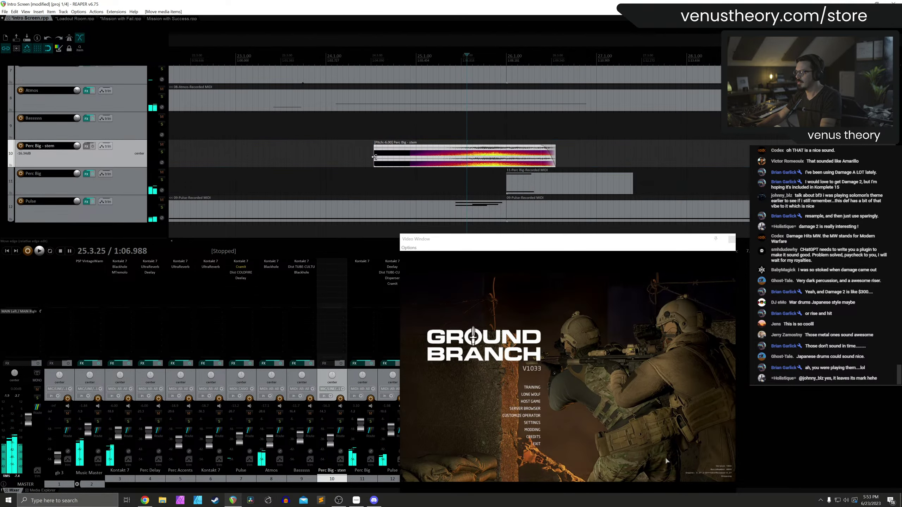
pyautogui.moveTo(374, 157); pyautogui.dragTo(507, 146)
pyautogui.press('space')
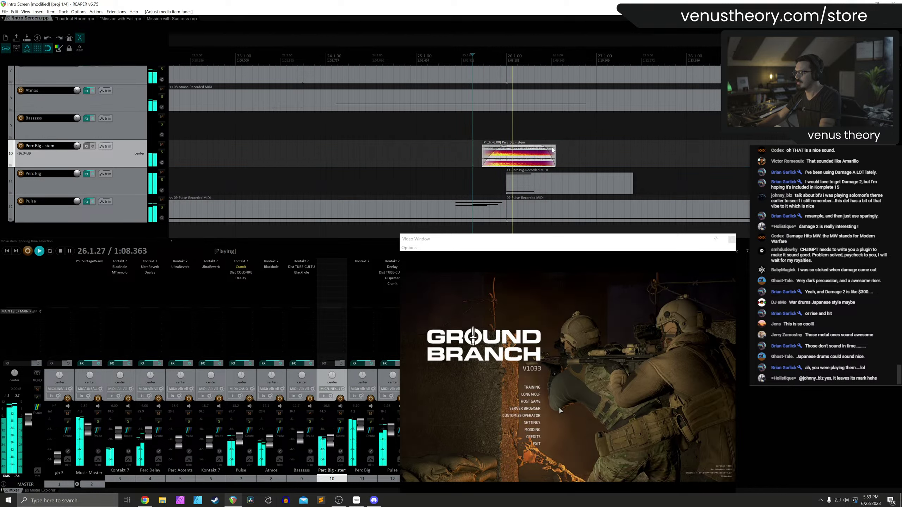
pyautogui.moveTo(554, 153)
pyautogui.mouseDown()
pyautogui.moveTo(506, 160)
pyautogui.moveTo(555, 158)
pyautogui.mouseUp()
pyautogui.hotkey('ctrl', 'z')
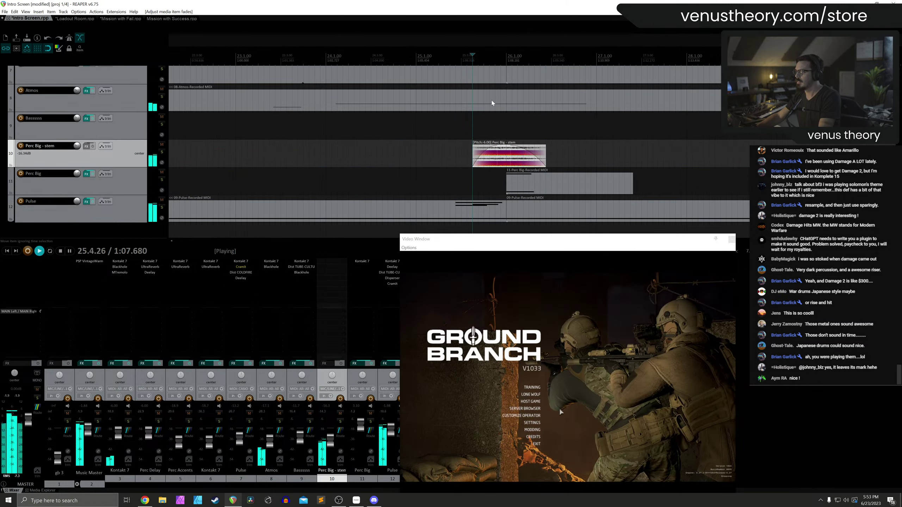
# Delete the pitched stem copy near bar 26 from the Perc Big - stem track
pyautogui.scroll(-6, 527, 149)
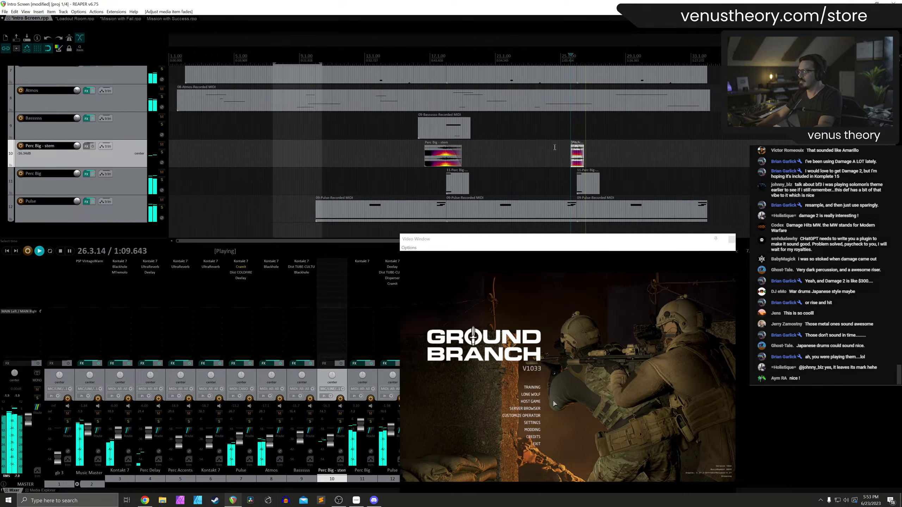
pyautogui.press('Delete')
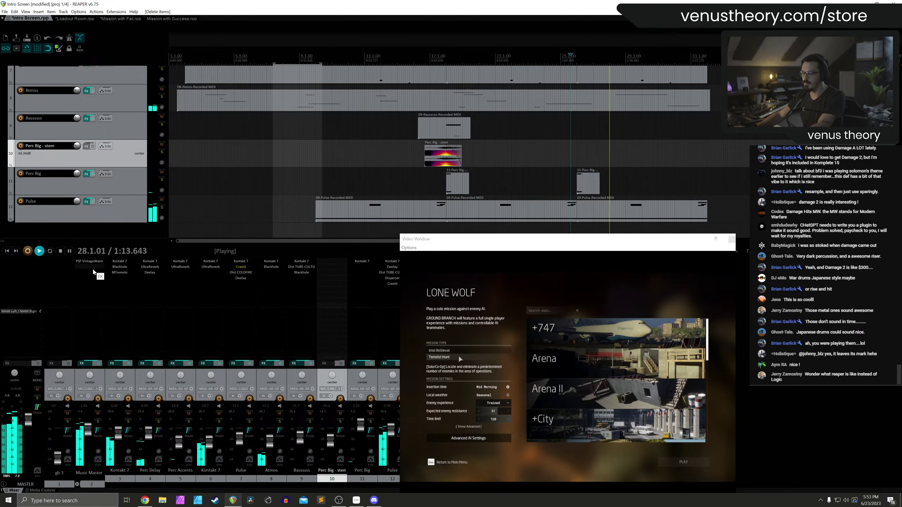
# Set the gb 3 track to 0 dB, play from the beginning, and balance the Music Master Buss volume against it
pyautogui.press('space')
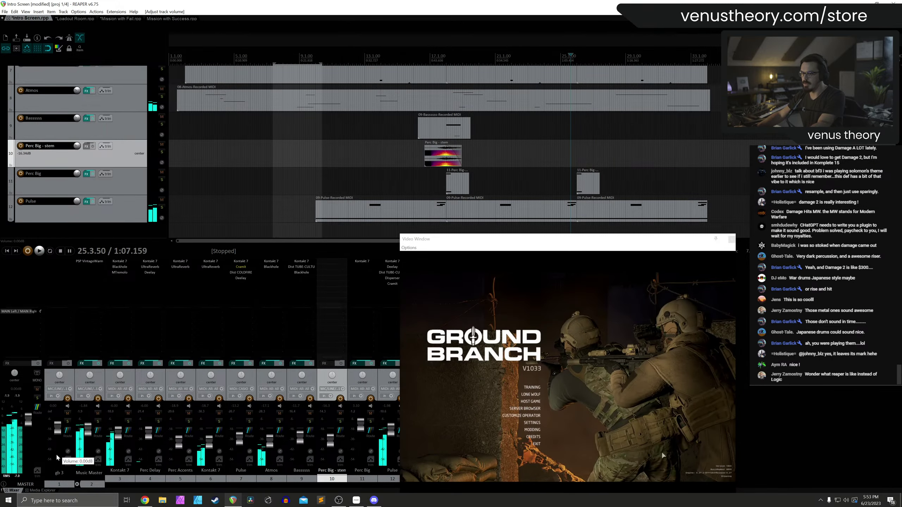
pyautogui.scroll(5, 134, 104)
pyautogui.click(177, 56)
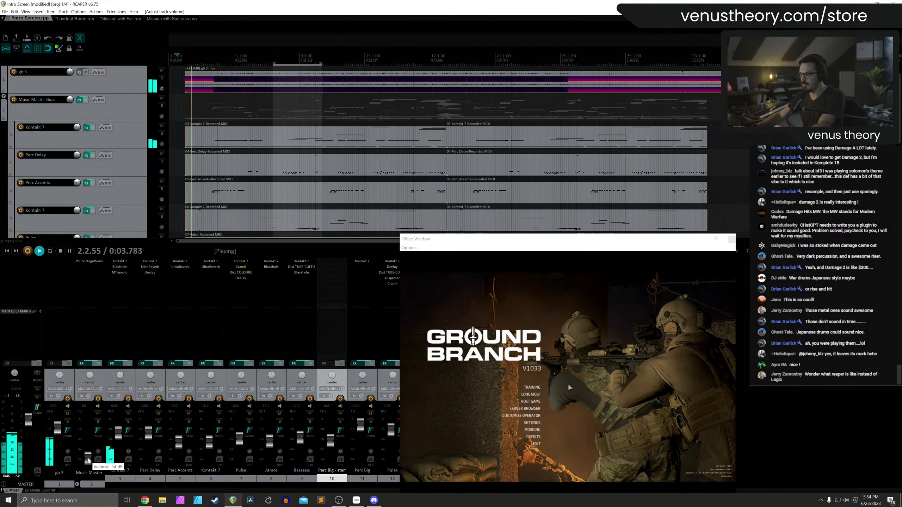
pyautogui.moveTo(88, 458); pyautogui.dragTo(89, 434)
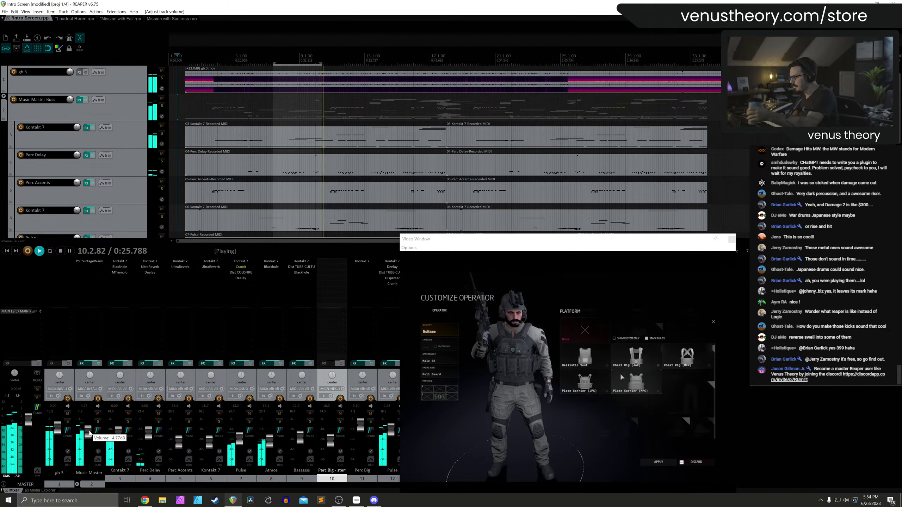
pyautogui.moveTo(90, 434); pyautogui.dragTo(88, 435)
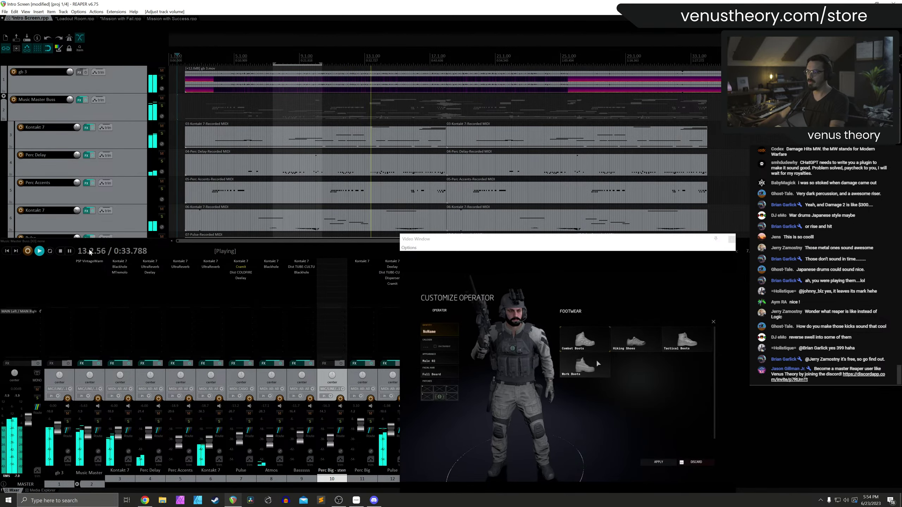
# Add the Kilohearts Slice EQ plugin to the Music Master Buss
pyautogui.doubleClick(85, 265)
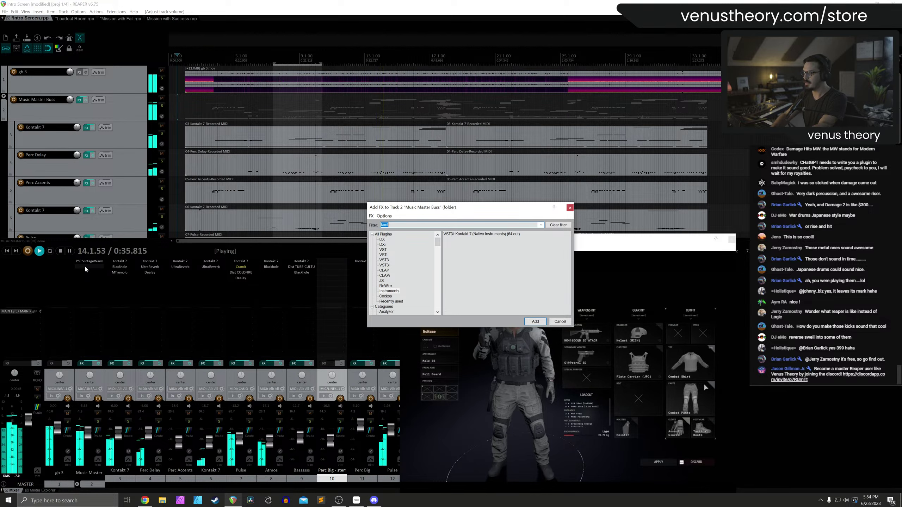
pyautogui.write('slice')
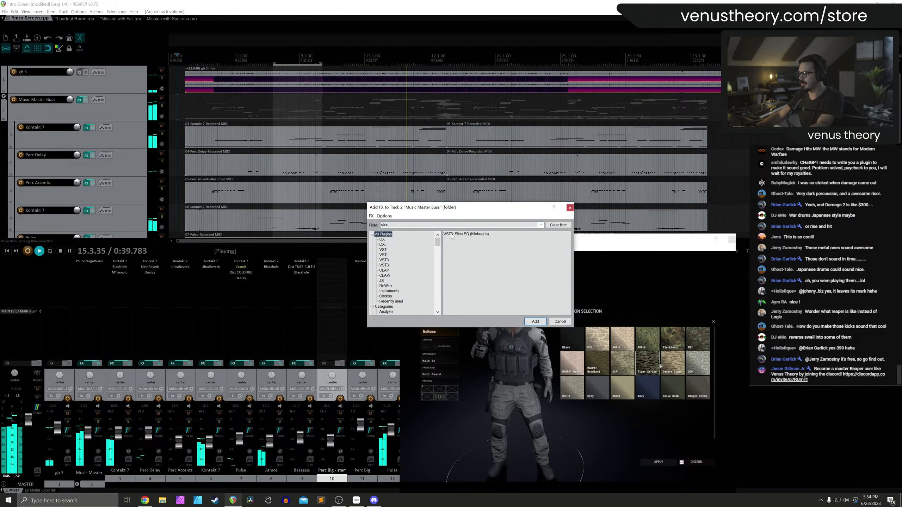
pyautogui.doubleClick(458, 234)
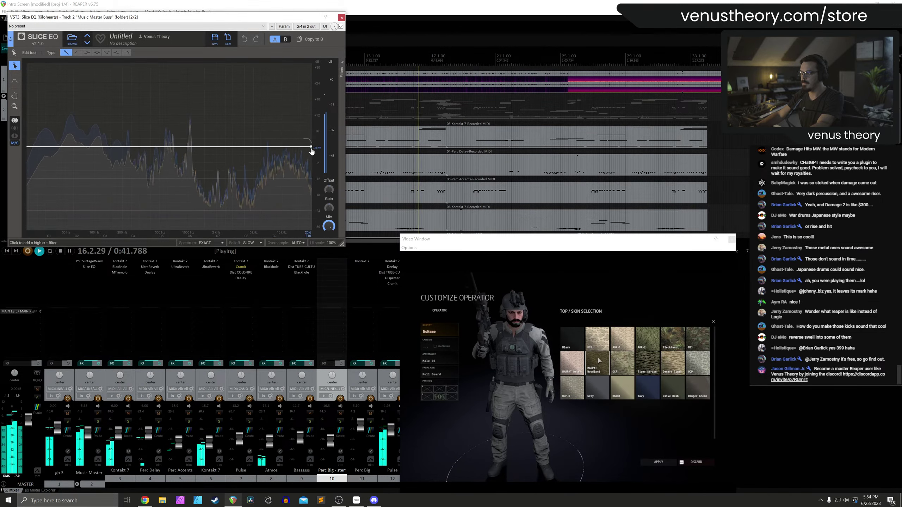
# Shape the Music Master Buss in Slice EQ with a high cut and a steep low cut
pyautogui.moveTo(312, 152); pyautogui.dragTo(269, 155)
pyautogui.moveTo(28, 146); pyautogui.dragTo(69, 160)
pyautogui.scroll(3, 64, 156)
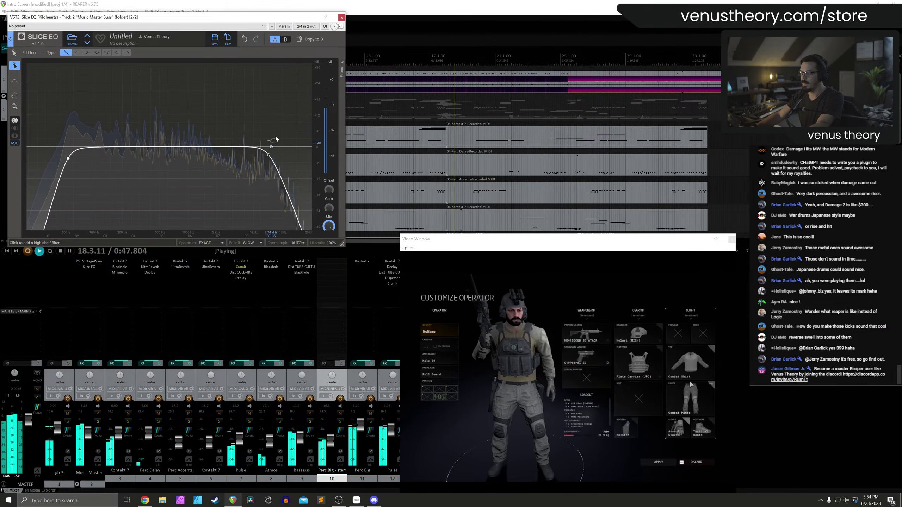
pyautogui.press('Escape')
# Add Kilohearts Slice EQ to the Basssss track and boost a bell band at about 5 kHz
pyautogui.scroll(-3, 117, 186)
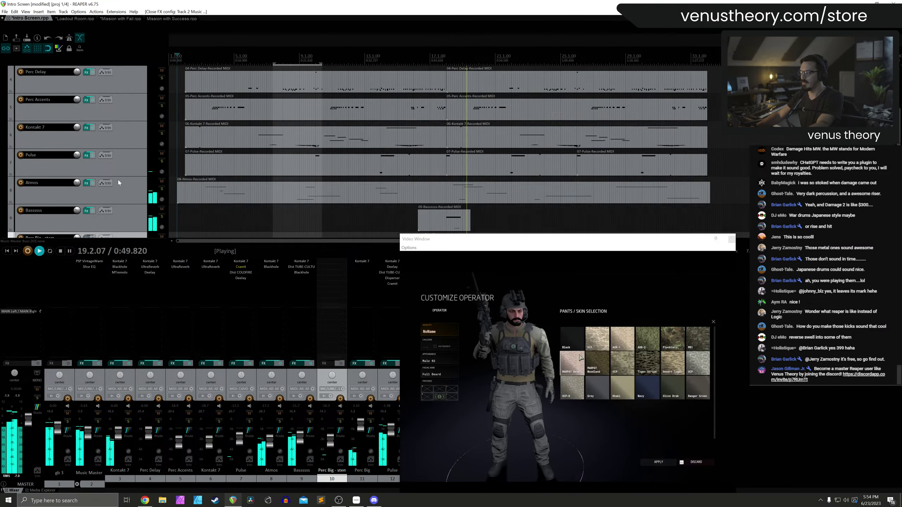
pyautogui.scroll(-1, 119, 183)
pyautogui.click(117, 190)
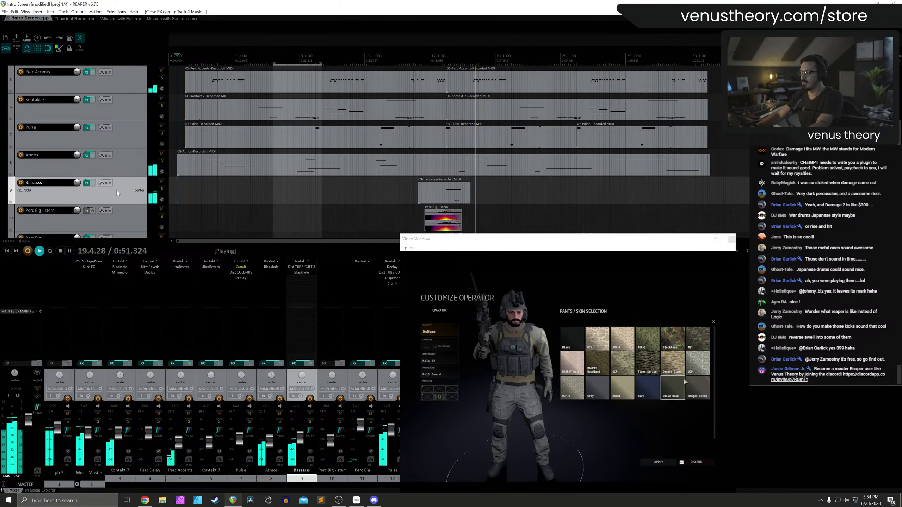
pyautogui.doubleClick(303, 282)
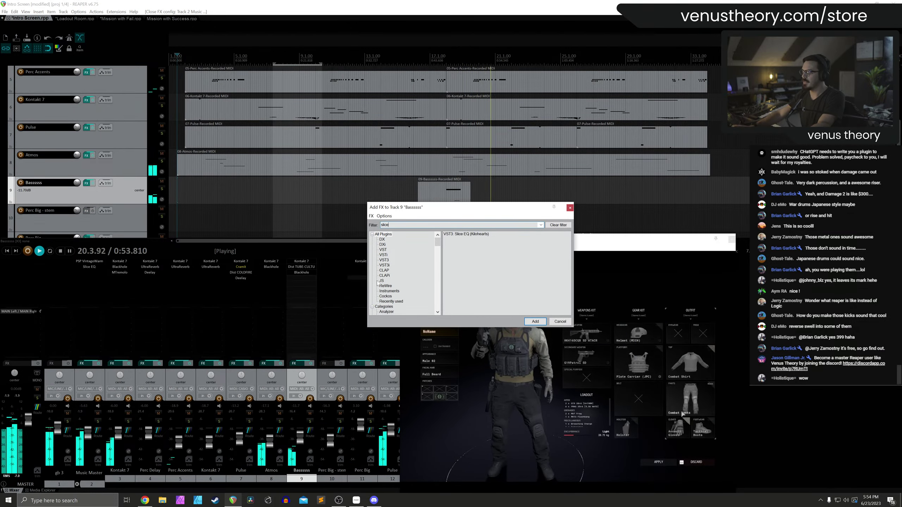
pyautogui.doubleClick(469, 239)
pyautogui.moveTo(215, 145); pyautogui.dragTo(254, 129)
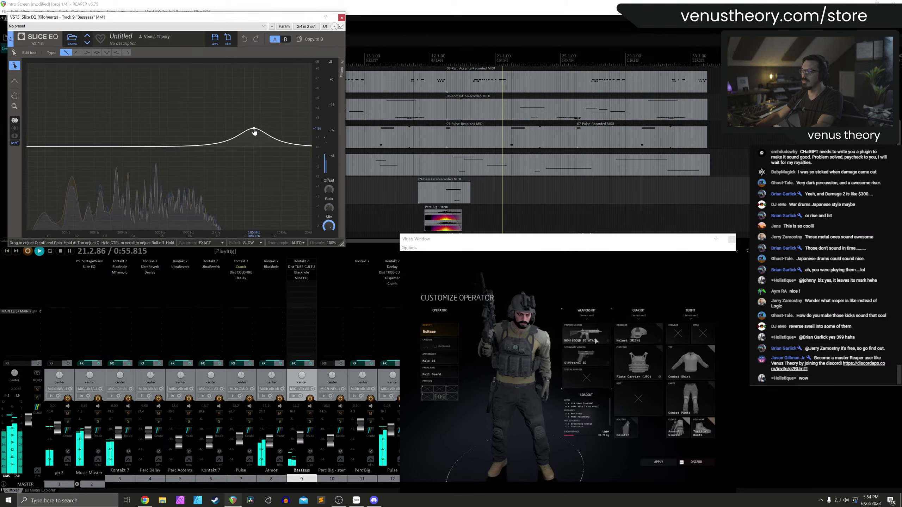
pyautogui.click(342, 17)
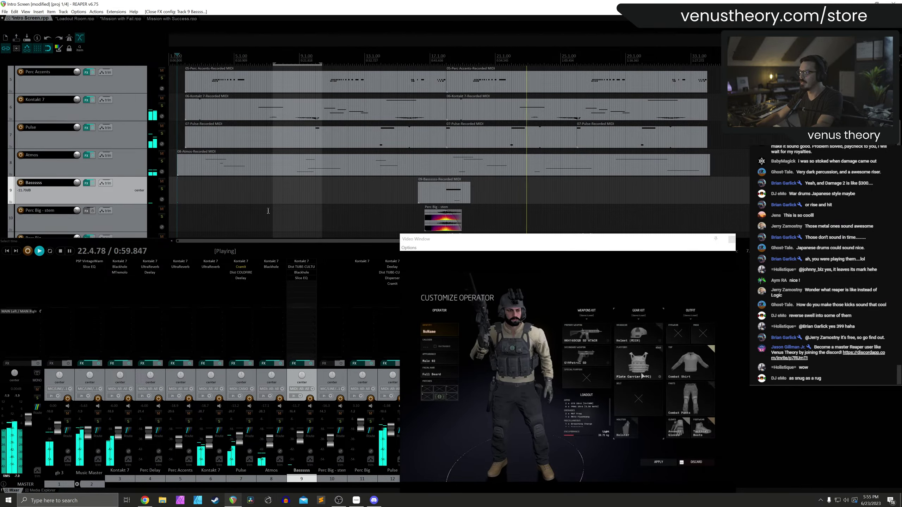
# Rework the Music Master Buss high cut in Slice EQ to a gentler slope
pyautogui.click(94, 267)
pyautogui.moveTo(312, 150); pyautogui.dragTo(269, 161)
pyautogui.scroll(3, 270, 156)
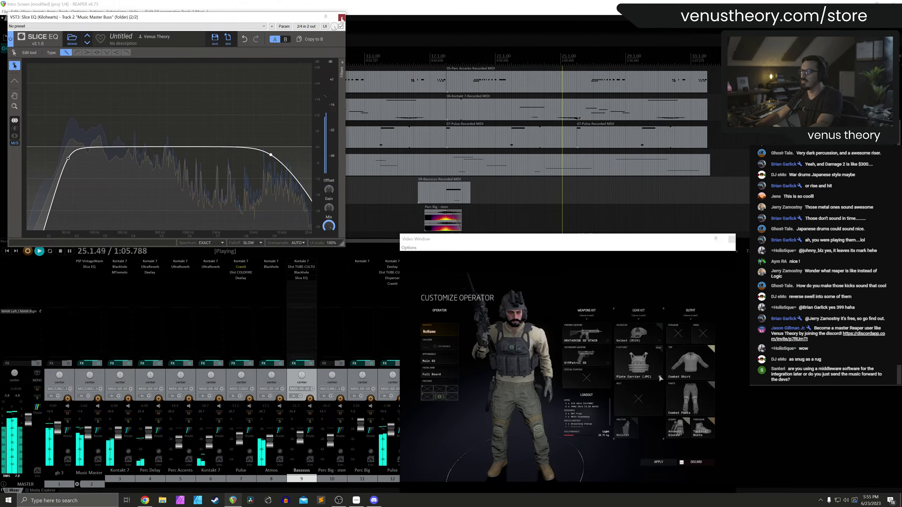
pyautogui.press('Escape')
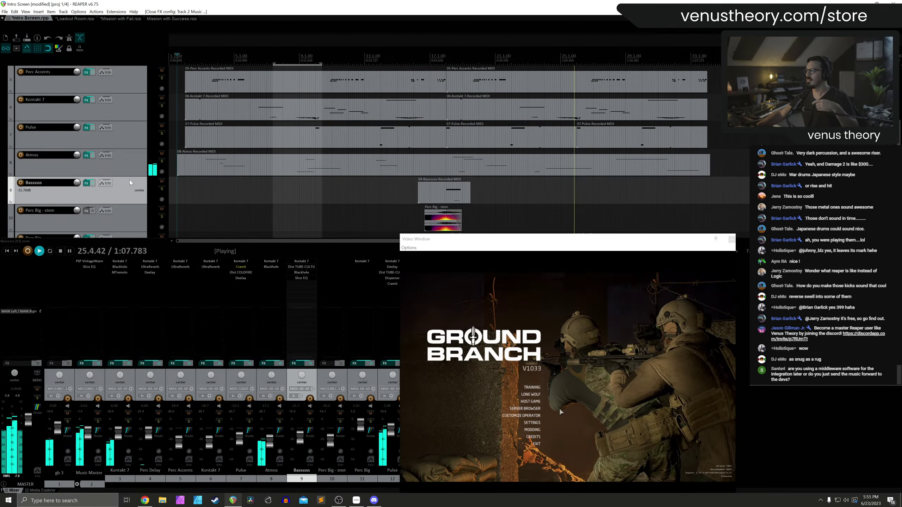
# Stop playback and add the Eventide UltraReverb plugin to the Perc Big track
pyautogui.scroll(-3, 129, 183)
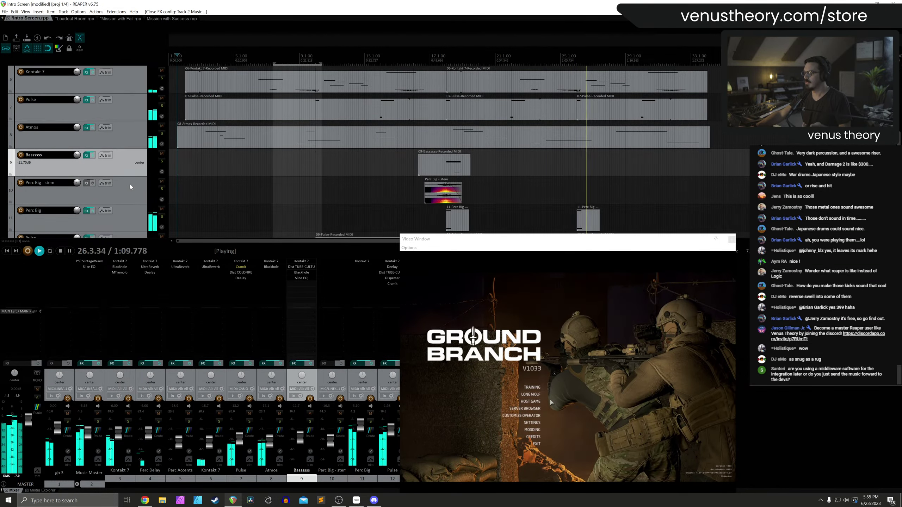
pyautogui.click(140, 201)
pyautogui.click(137, 192)
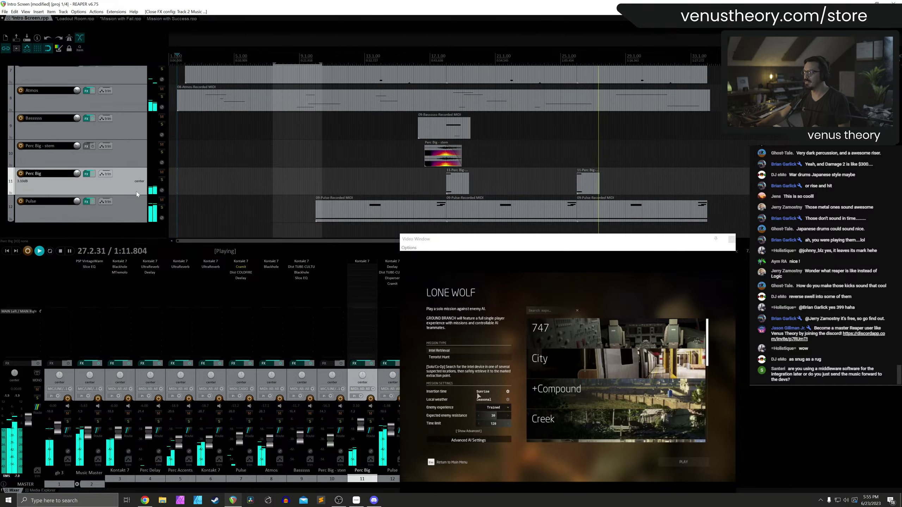
pyautogui.press('space')
pyautogui.doubleClick(354, 265)
pyautogui.write('ultra')
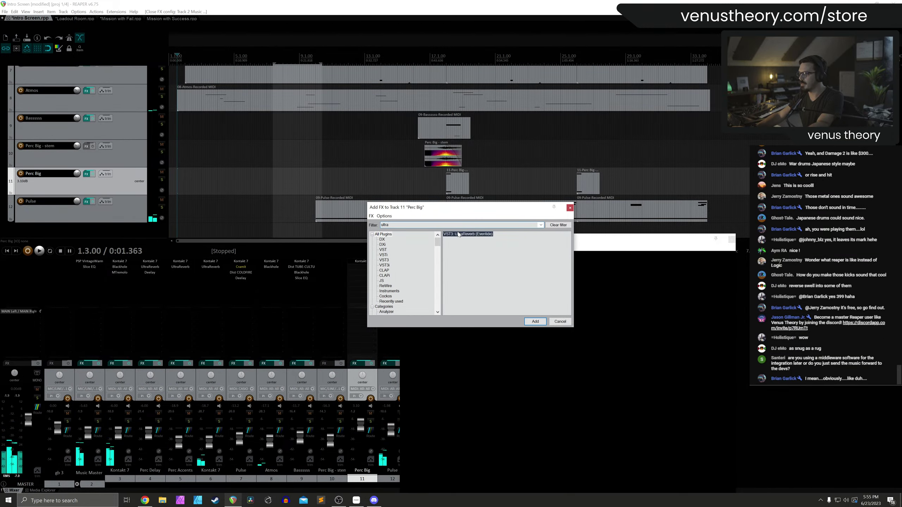
pyautogui.doubleClick(458, 234)
# Place the play position just before bar 18 and load UltraReverb's 2 - Medium Plate preset
pyautogui.click(439, 60)
pyautogui.click(60, 36)
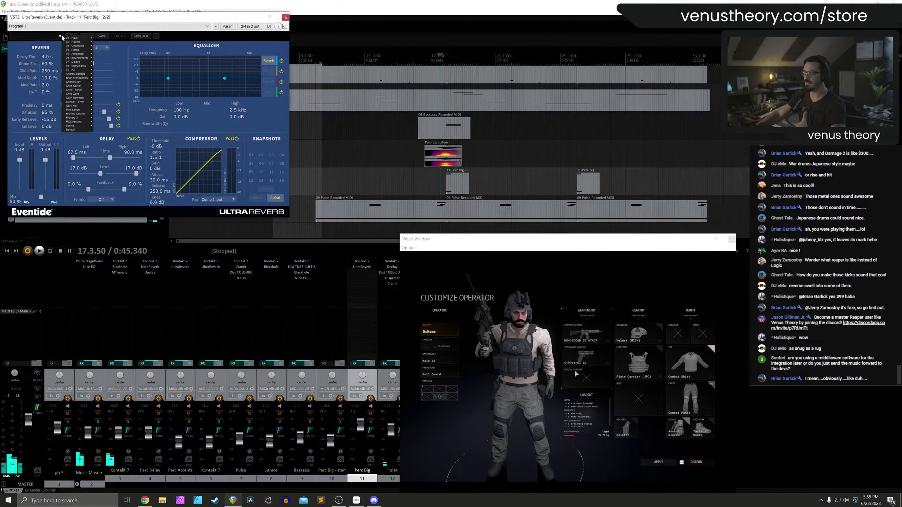
pyautogui.moveTo(81, 52)
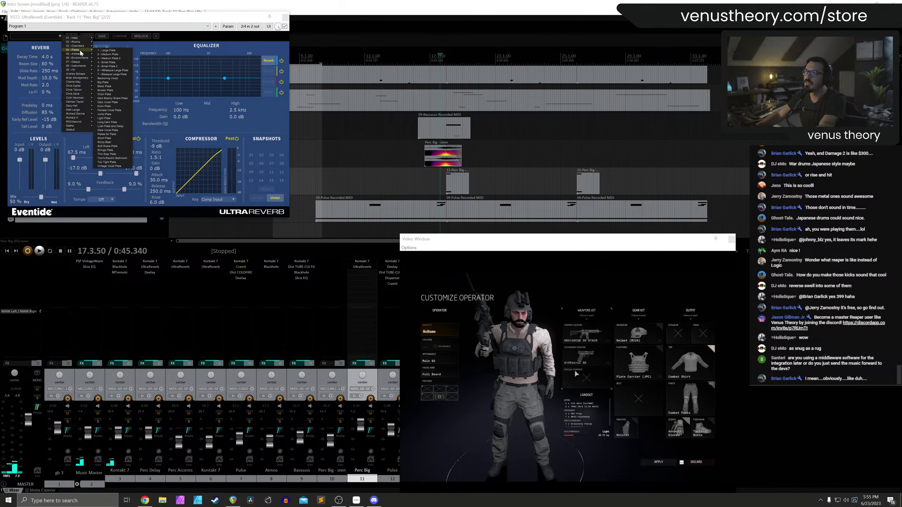
pyautogui.click(110, 54)
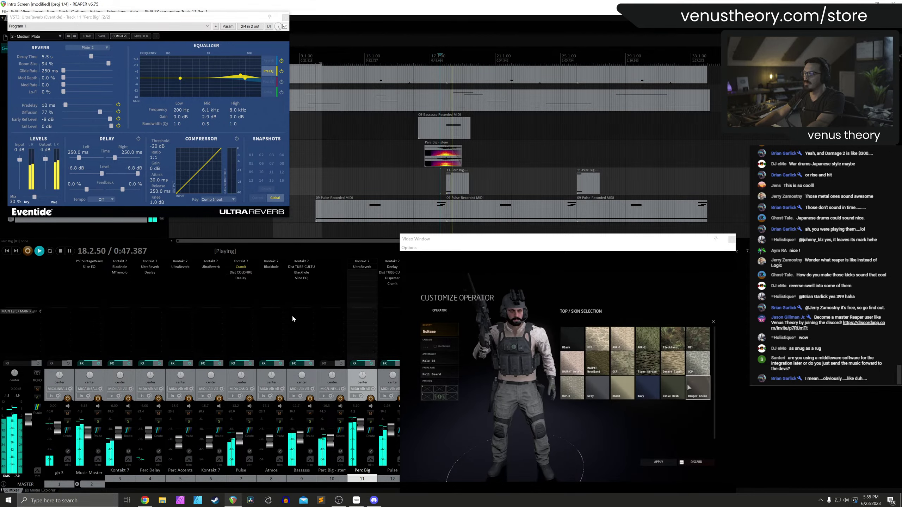
# Solo Perc Big, enable UltraReverb's pre compressor with a -29 dB threshold, 3.0:1 ratio and 400 ms release, and audition it
pyautogui.press('space')
pyautogui.press('F6')
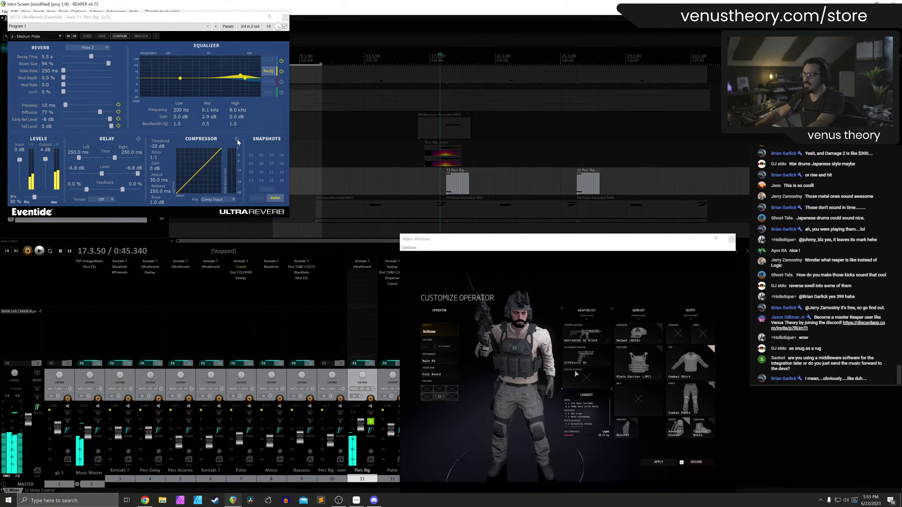
pyautogui.click(237, 140)
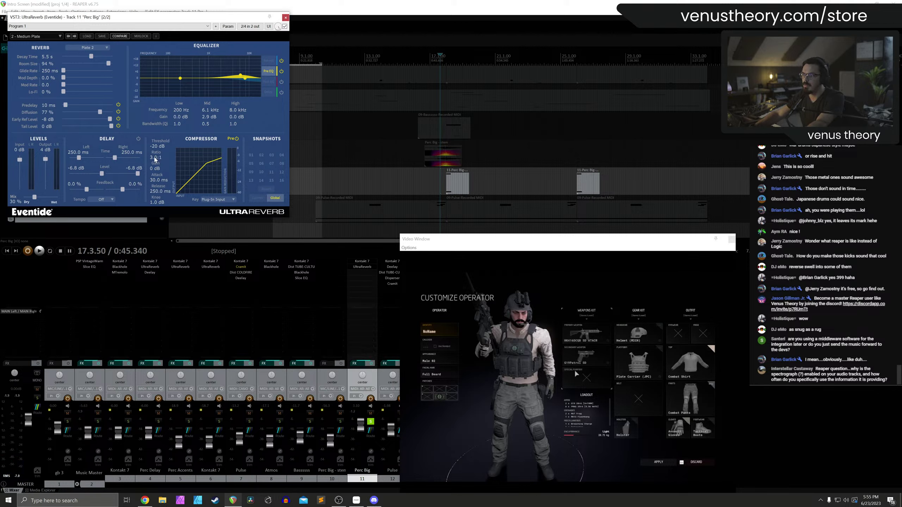
pyautogui.doubleClick(159, 191)
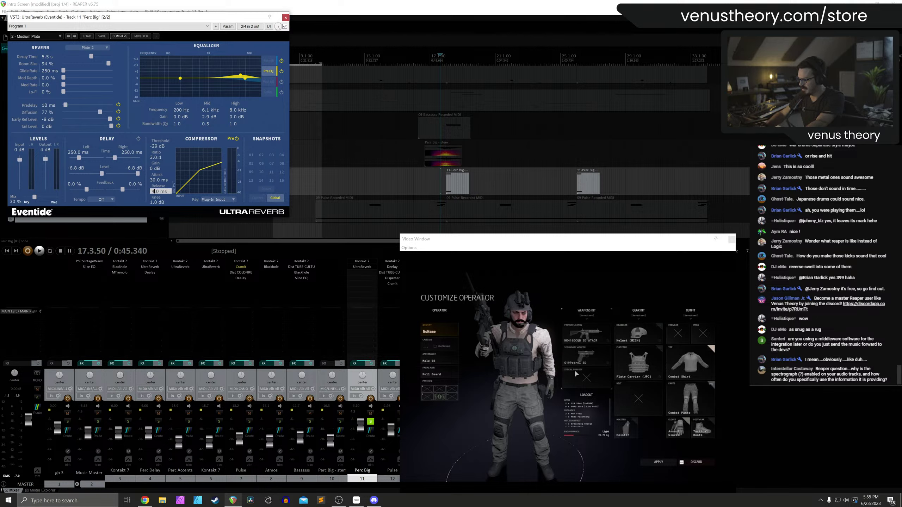
pyautogui.press('space')
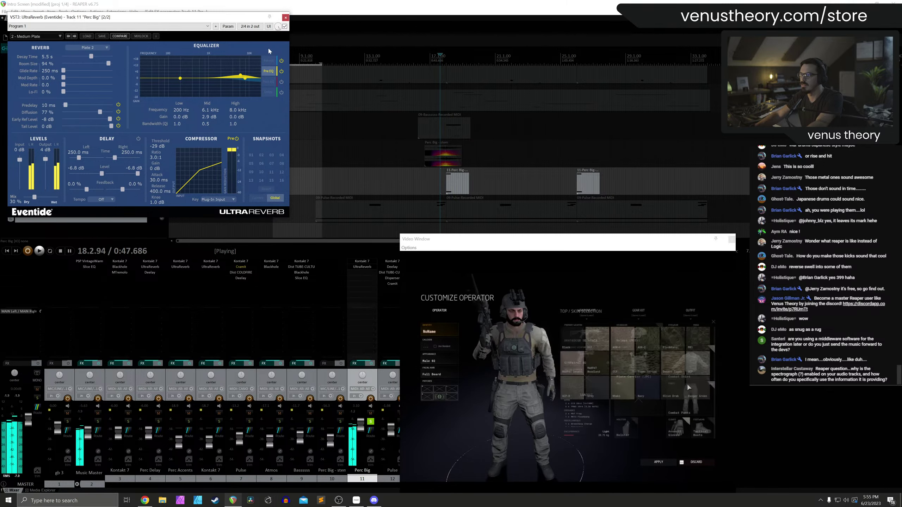
pyautogui.press('space')
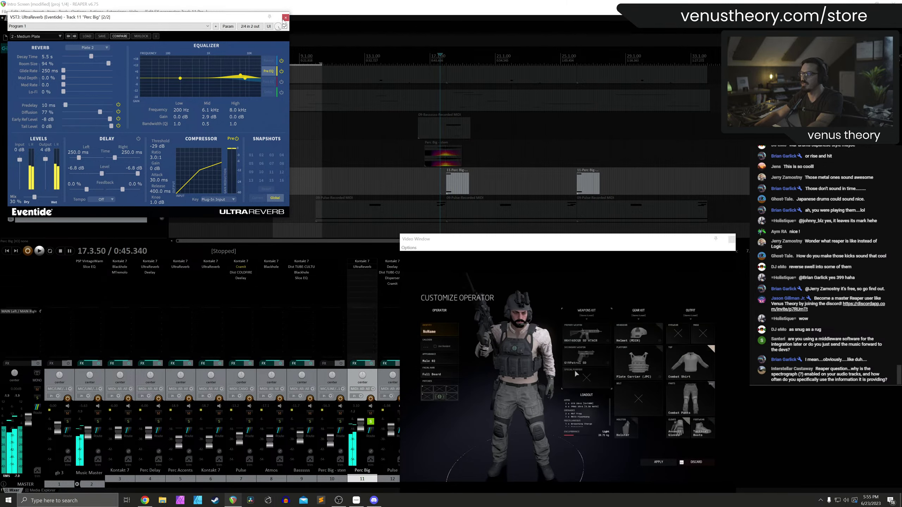
# Add the Kilohearts kHs Compressor plugin to the Perc Big track after UltraReverb
pyautogui.click(361, 267)
pyautogui.doubleClick(360, 273)
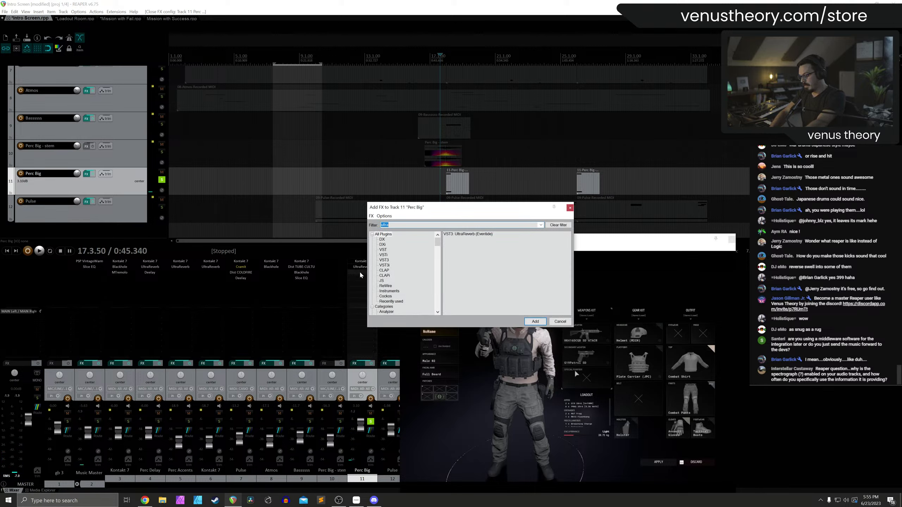
pyautogui.write('comp')
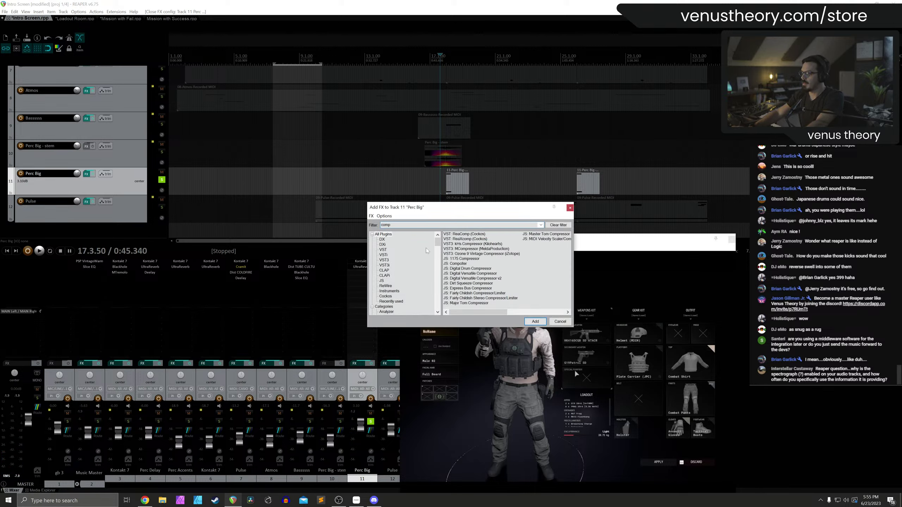
pyautogui.doubleClick(461, 245)
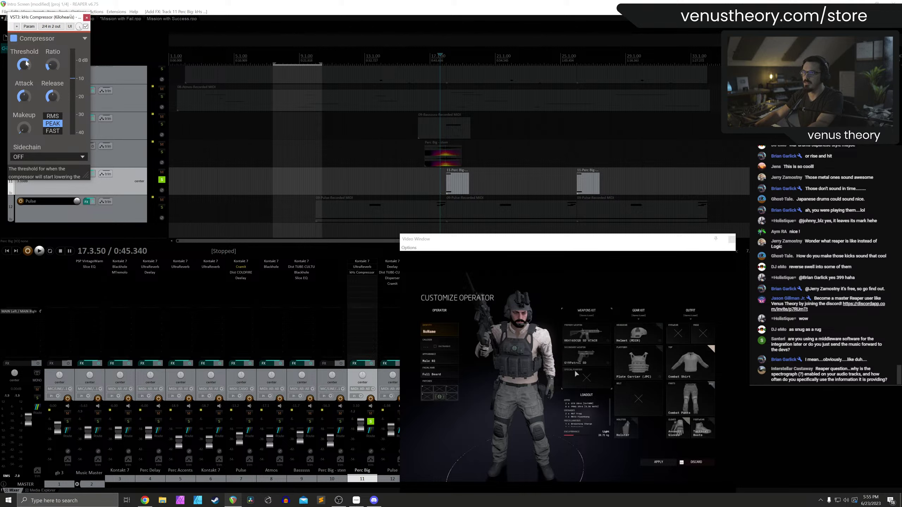
# Lower the kHs Compressor threshold and raise its ratio while auditioning the Perc Big hit
pyautogui.moveTo(25, 64); pyautogui.dragTo(25, 58)
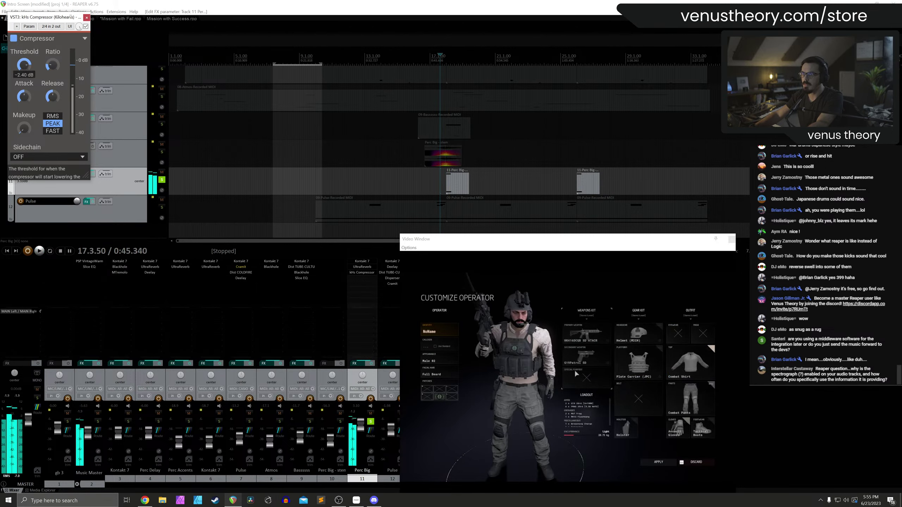
pyautogui.press('space')
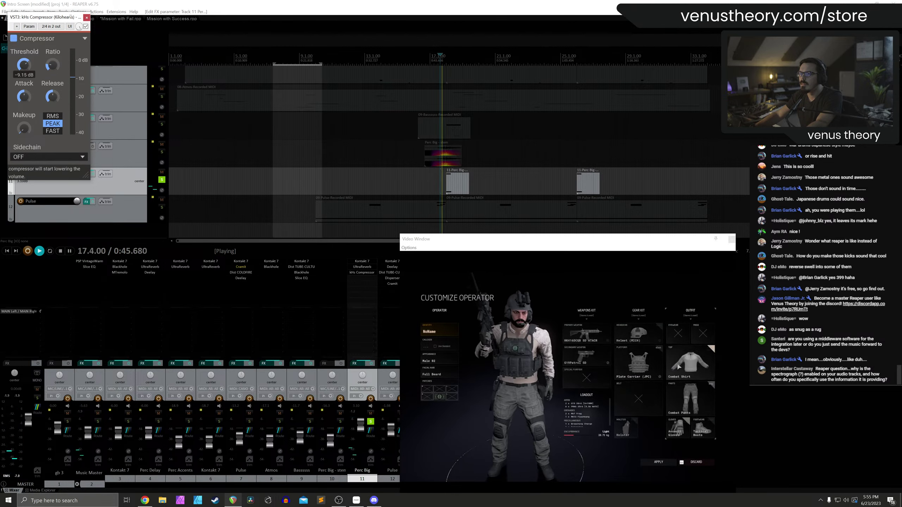
pyautogui.press('space')
pyautogui.moveTo(46, 17); pyautogui.dragTo(123, 72)
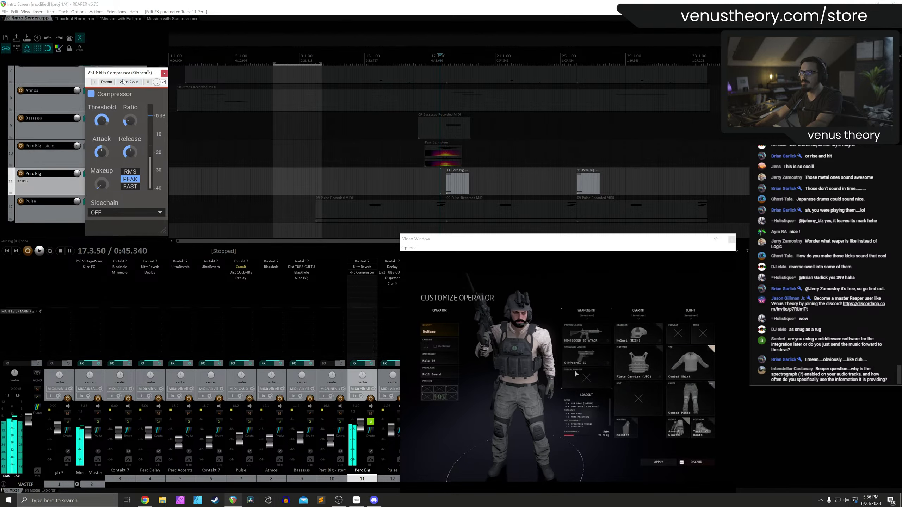
pyautogui.press('space')
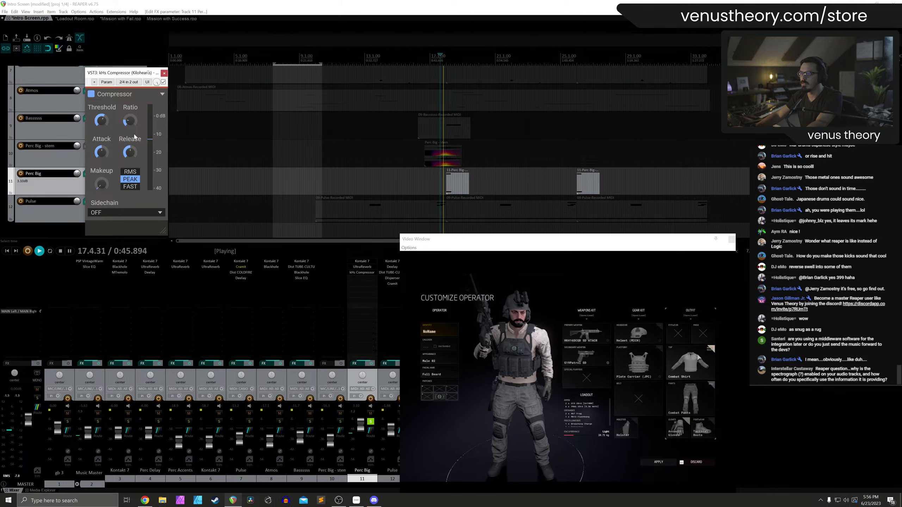
pyautogui.press('space')
# Add makeup gain in kHs Compressor, switch its level detection to RMS, and audition the hit
pyautogui.moveTo(101, 184)
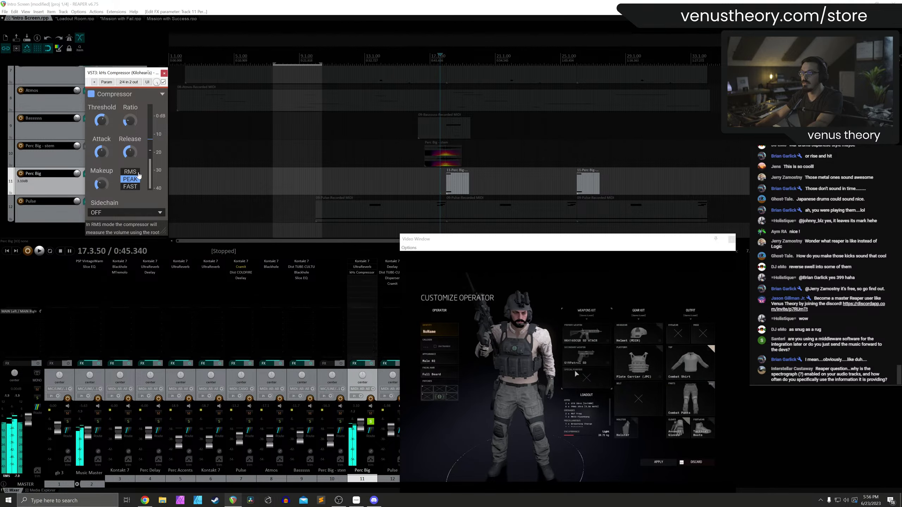
pyautogui.moveTo(101, 152)
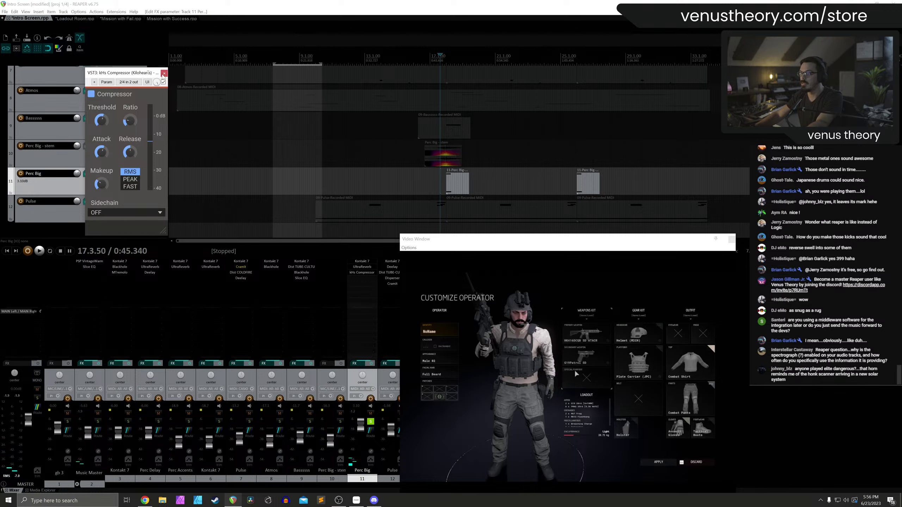
pyautogui.press('space')
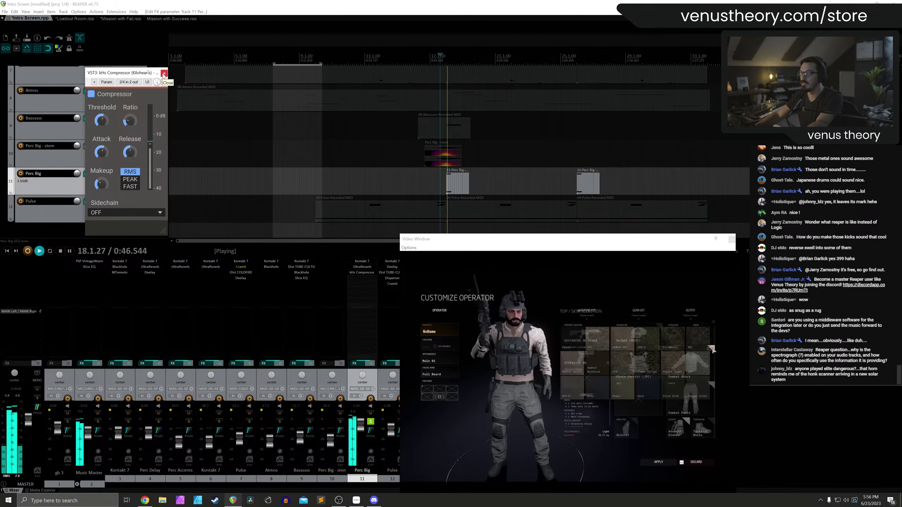
pyautogui.press('space')
pyautogui.press('space')
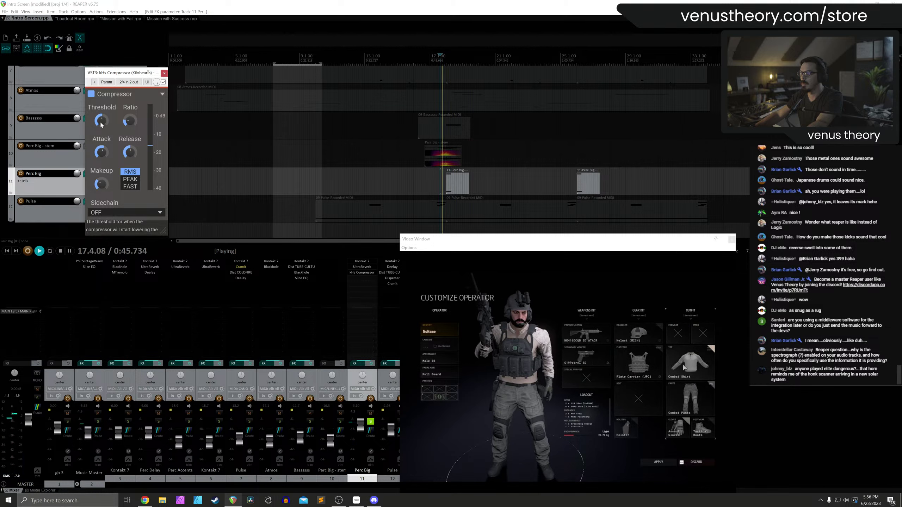
# Fine-tune the kHs Compressor with about 35% makeup, about 37.6 ms attack and a shorter release while replaying the hit
pyautogui.moveTo(102, 124)
pyautogui.press('space')
pyautogui.press('space')
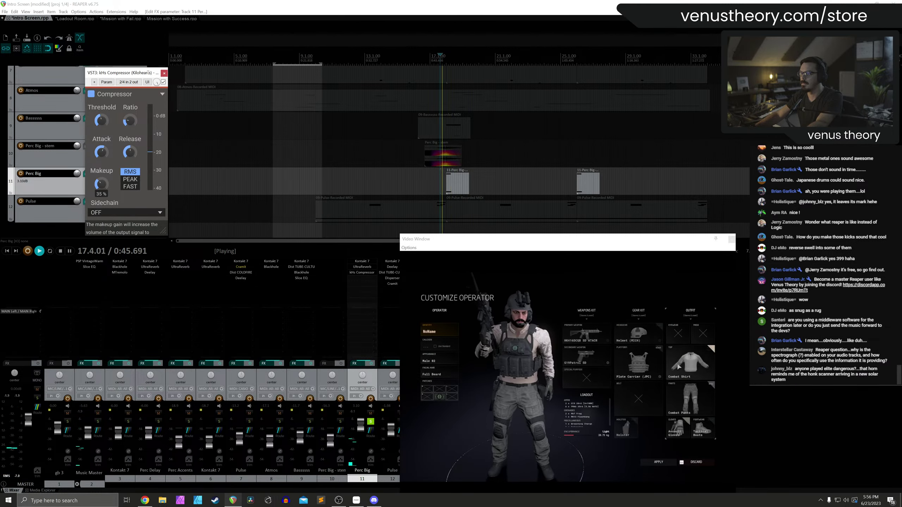
pyautogui.press('space')
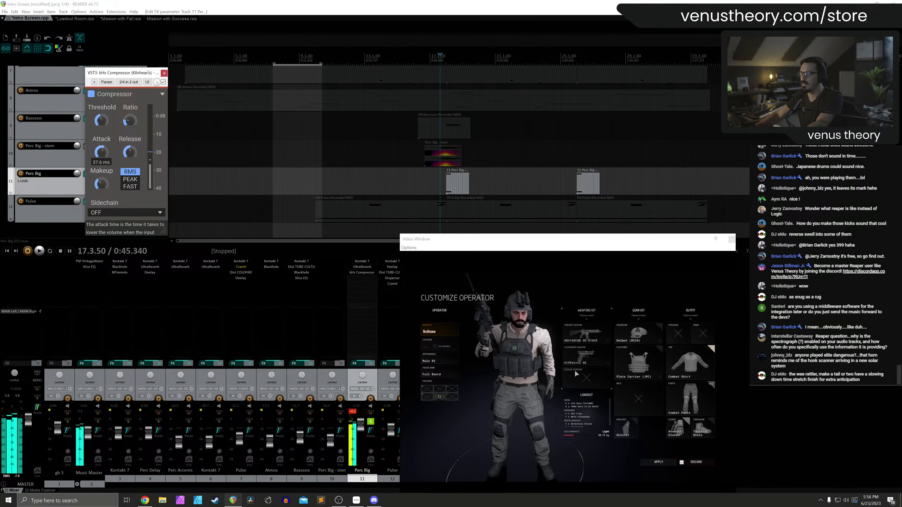
pyautogui.press('space')
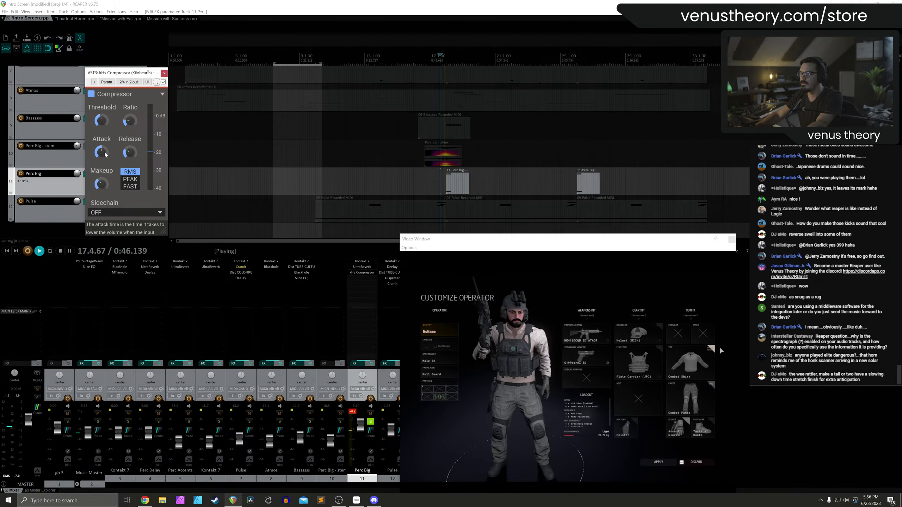
pyautogui.press('space')
pyautogui.press('space')
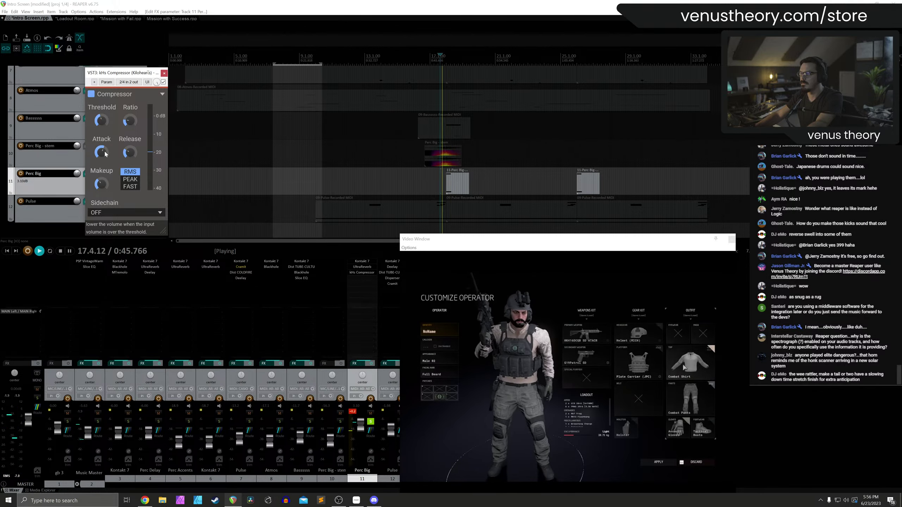
# Add the kHs Distortion plugin to the Perc Big track after the compressor and audition the hit through it
pyautogui.doubleClick(365, 278)
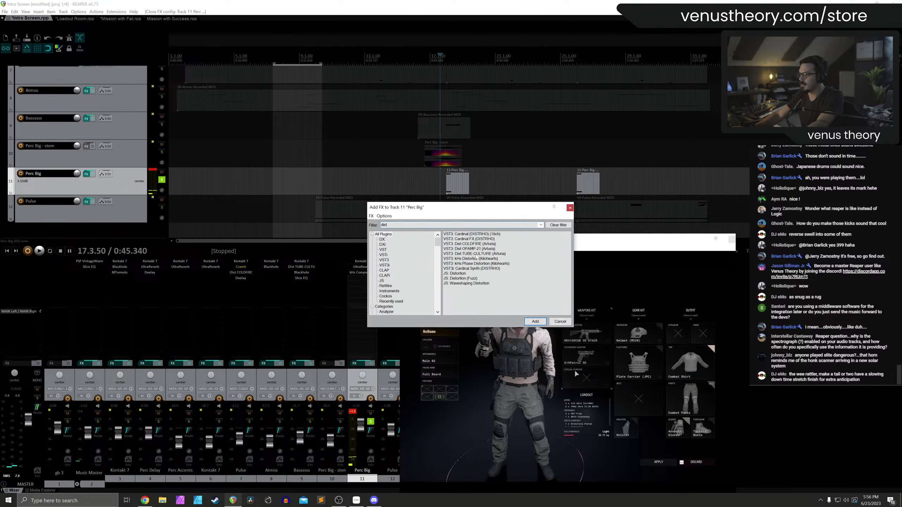
pyautogui.doubleClick(471, 260)
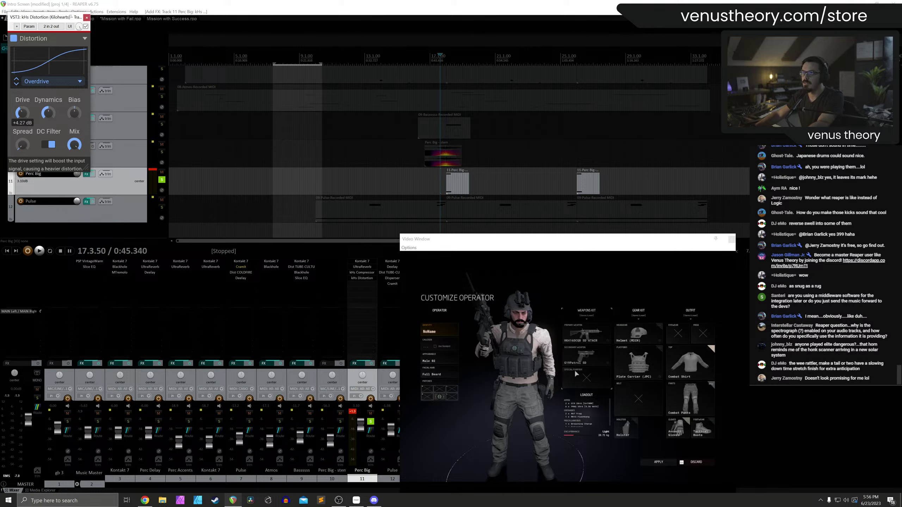
pyautogui.press('space')
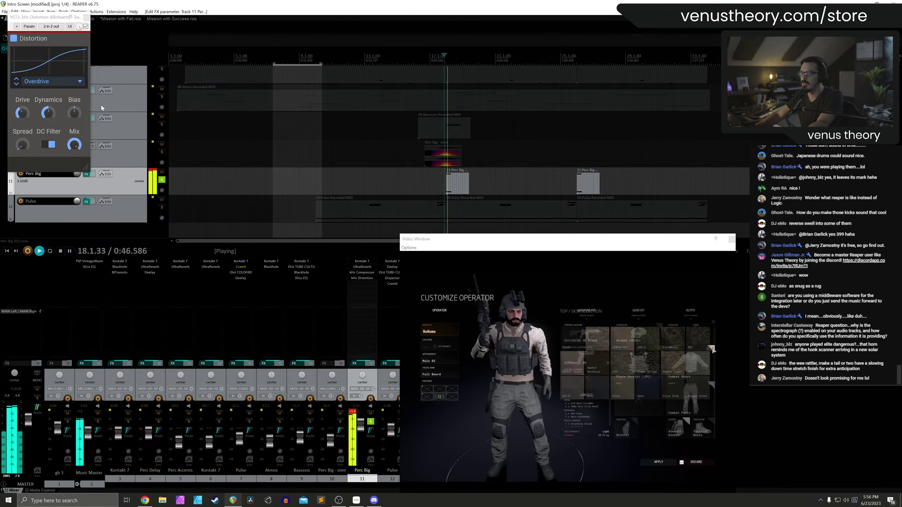
pyautogui.click(87, 17)
pyautogui.press('space')
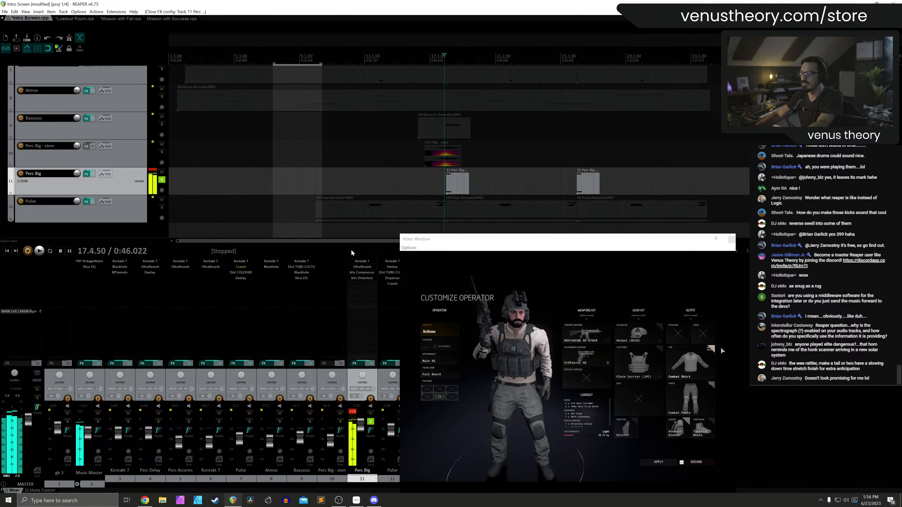
# Add Slice EQ after the distortion on Perc Big and cut the low mids with a peak band while auditioning the hit
pyautogui.doubleClick(368, 287)
pyautogui.write('slice')
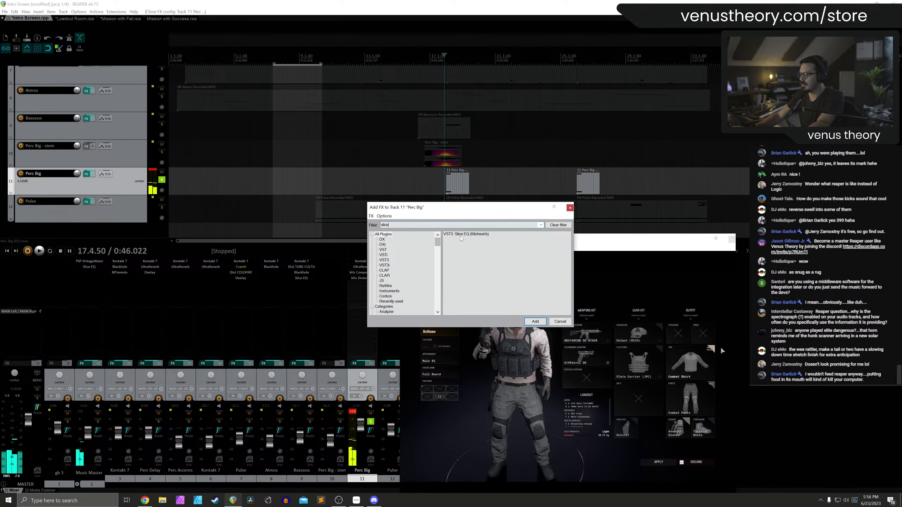
pyautogui.doubleClick(460, 235)
pyautogui.press('space')
pyautogui.moveTo(135, 149); pyautogui.dragTo(136, 168)
pyautogui.press('space')
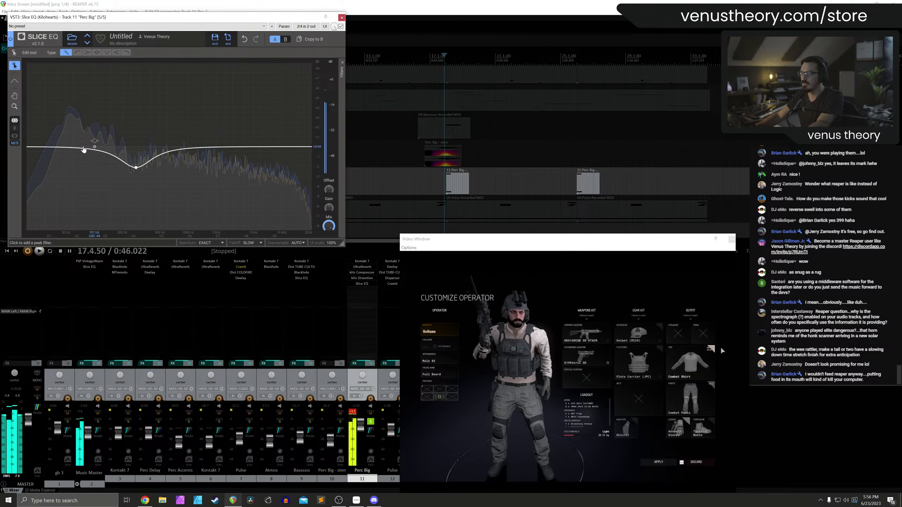
# Add a low peak band and a broad high boost around 5.3 kHz in Slice EQ, and readjust the low-mid cut during playback
pyautogui.press('space')
pyautogui.moveTo(77, 148); pyautogui.dragTo(95, 138)
pyautogui.moveTo(185, 147); pyautogui.dragTo(256, 135)
pyautogui.scroll(-5, 155, 148)
pyautogui.moveTo(136, 152); pyautogui.dragTo(142, 166)
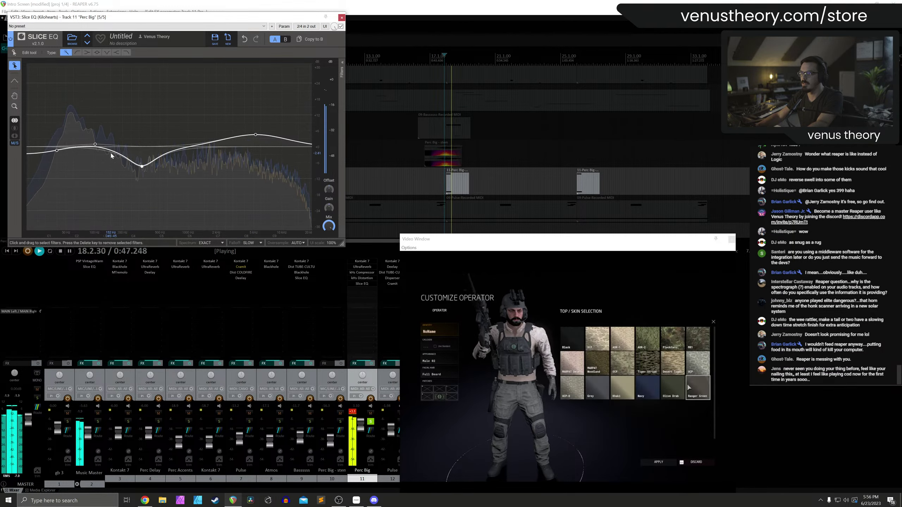
# Remove the extra low-end band in Slice EQ and add a 24 dB/oct low cut at about 66 Hz
pyautogui.moveTo(96, 144); pyautogui.dragTo(50, 180)
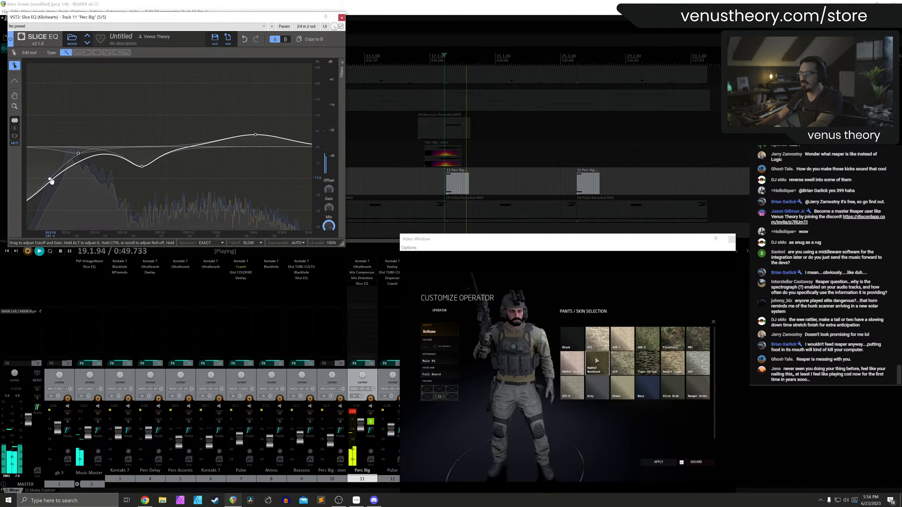
pyautogui.press('Delete')
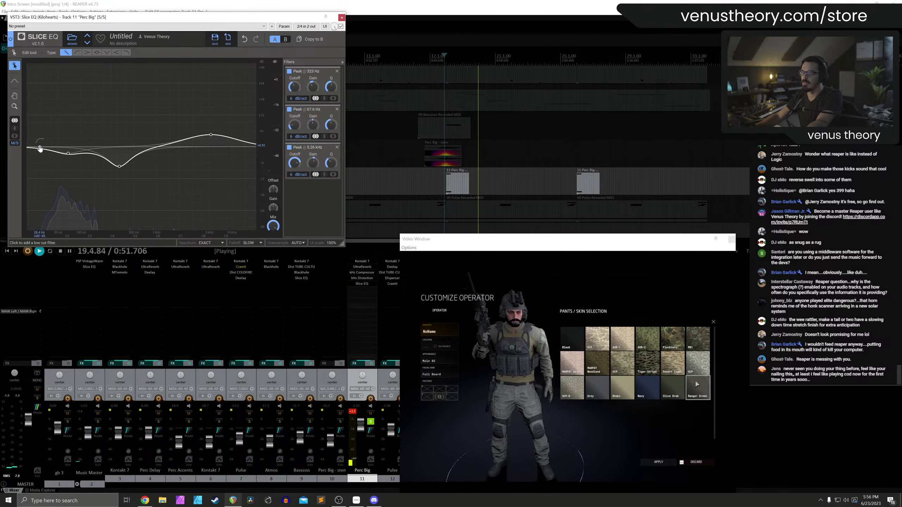
pyautogui.click(67, 154)
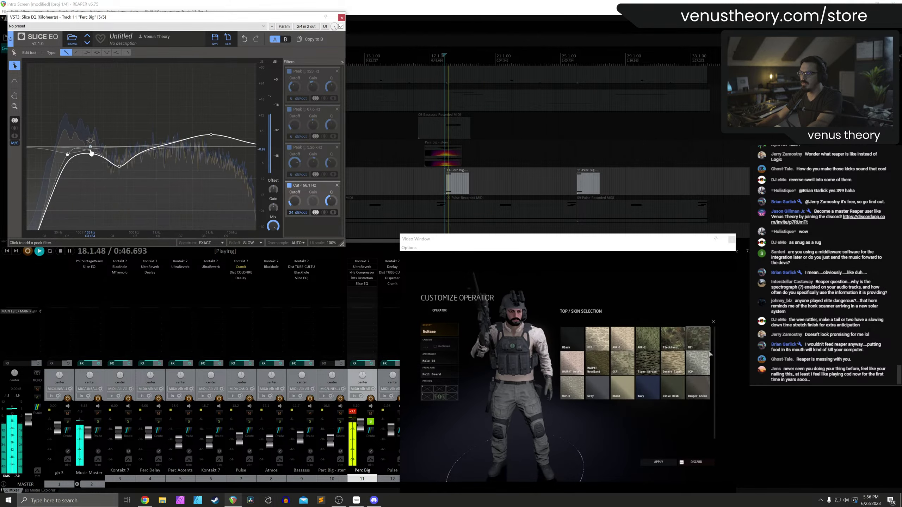
# Raise the Slice EQ high boost further and move it to about 6.71 kHz, audition the hit, and close the plugin
pyautogui.press('space')
pyautogui.moveTo(214, 137); pyautogui.dragTo(221, 122)
pyautogui.press('space')
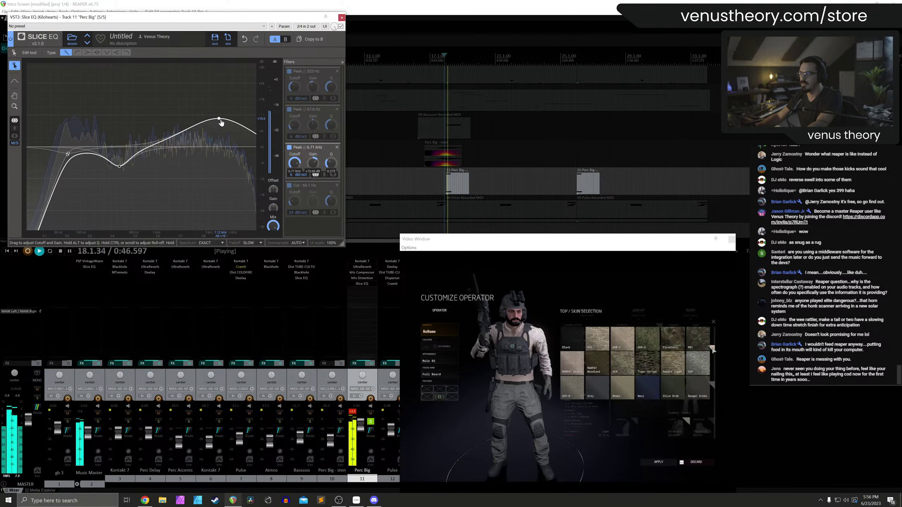
pyautogui.press('space')
pyautogui.press('Escape')
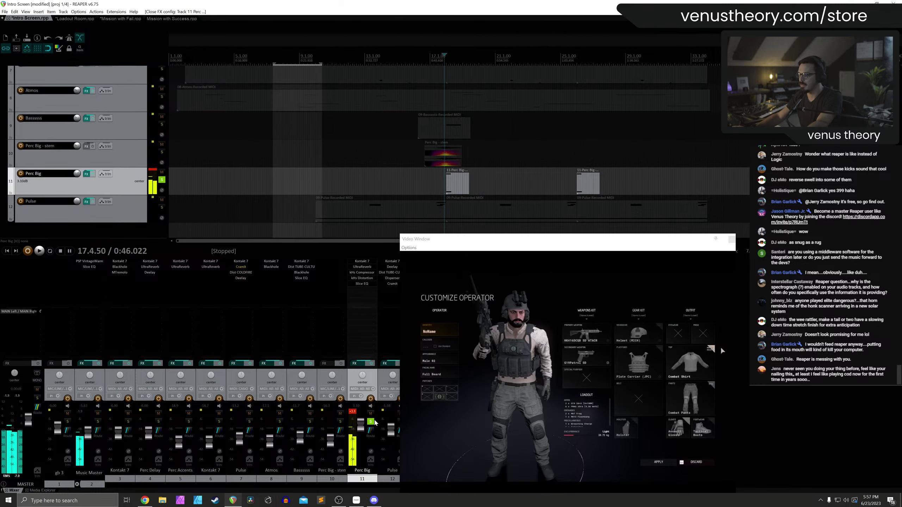
# Unsolo Perc Big, lower its track volume while playing the full mix, and save the Intro Screen project
pyautogui.click(372, 422)
pyautogui.press('space')
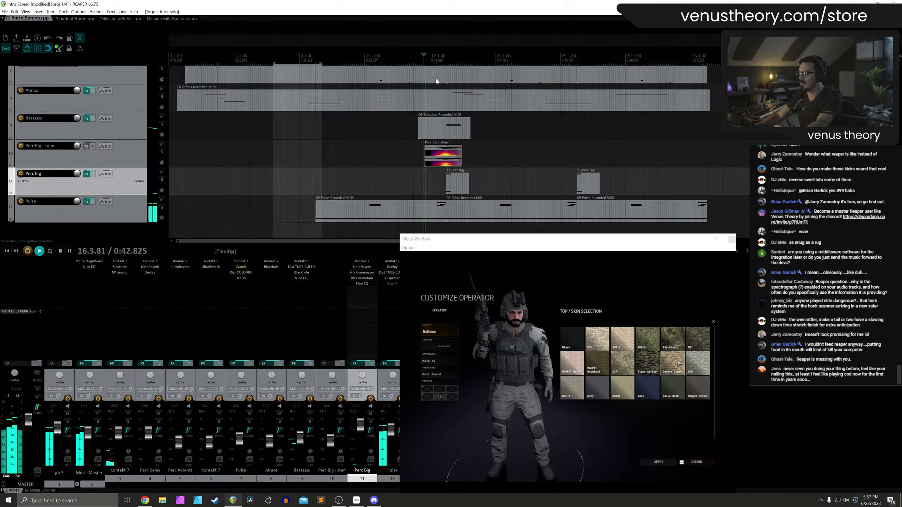
pyautogui.moveTo(361, 422); pyautogui.dragTo(361, 431)
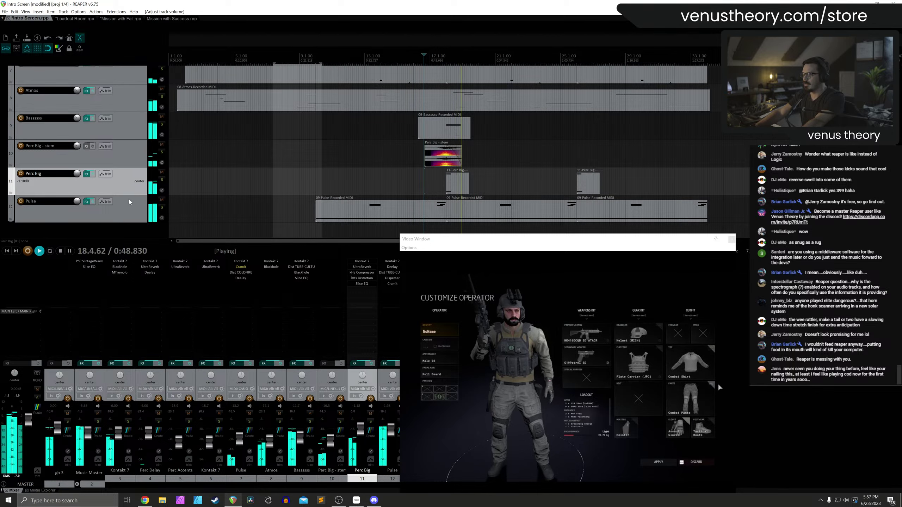
pyautogui.click(127, 132)
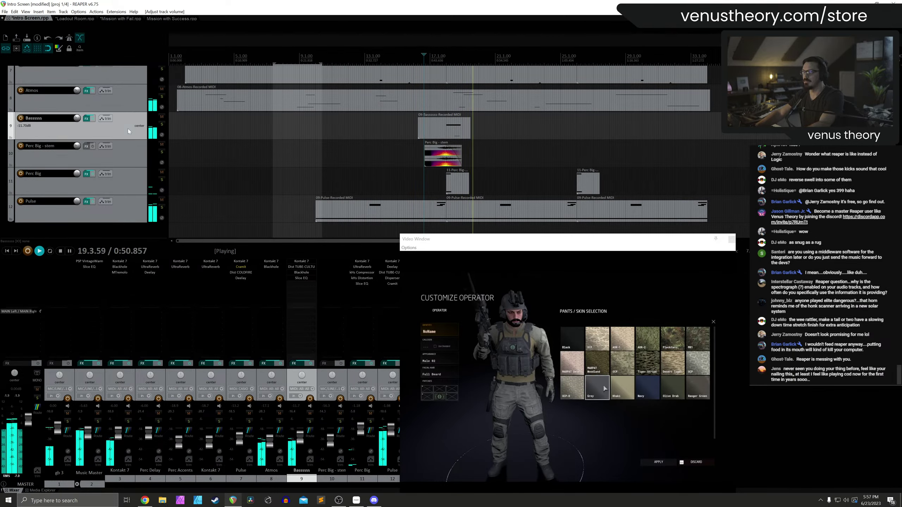
pyautogui.hotkey('ctrl', 's')
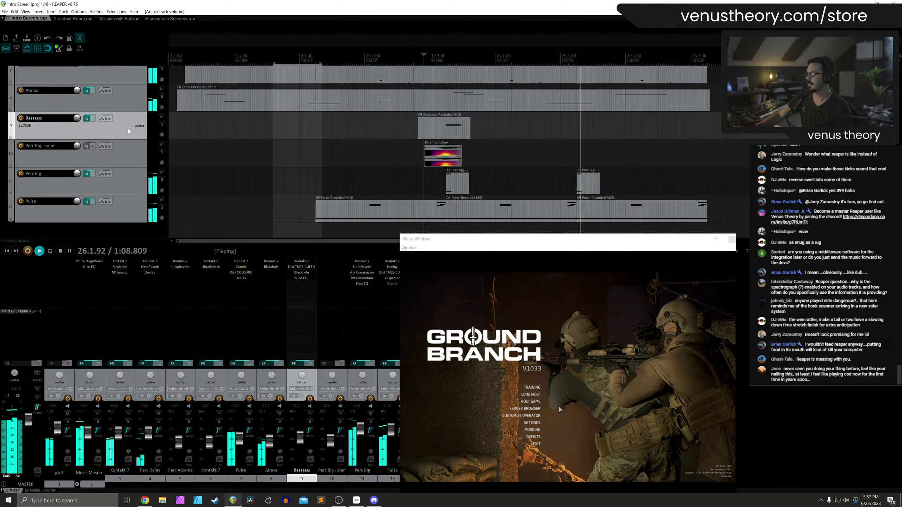
# Trim the end of the gb 3 video item back to about bar 32, stop playback, and save the project
pyautogui.scroll(5, 116, 125)
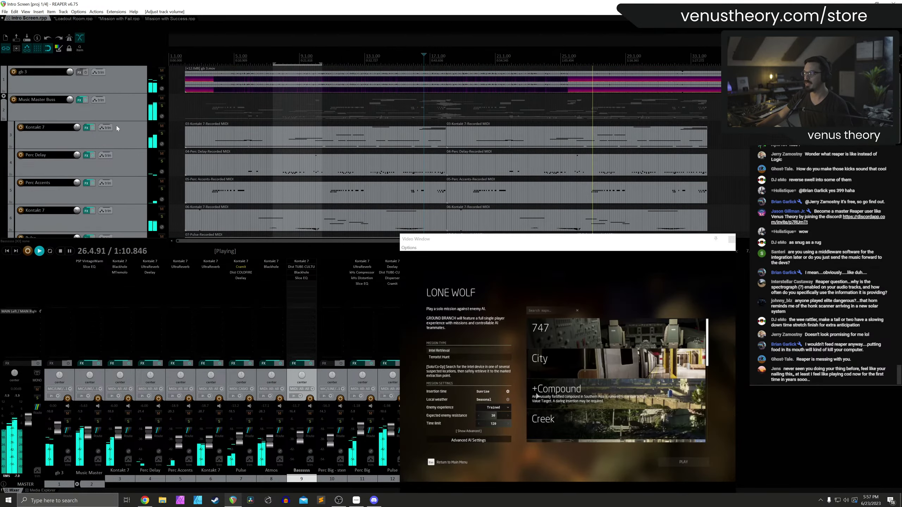
pyautogui.click(114, 115)
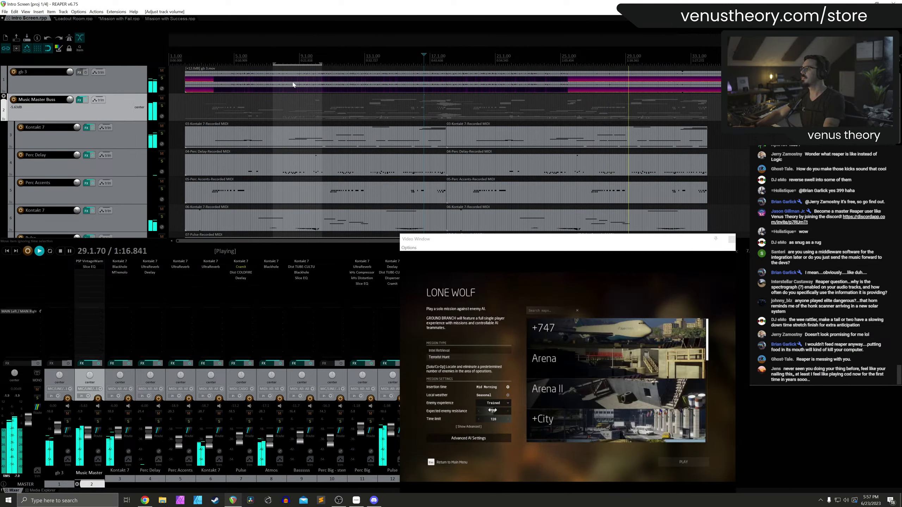
pyautogui.moveTo(720, 82); pyautogui.dragTo(682, 83)
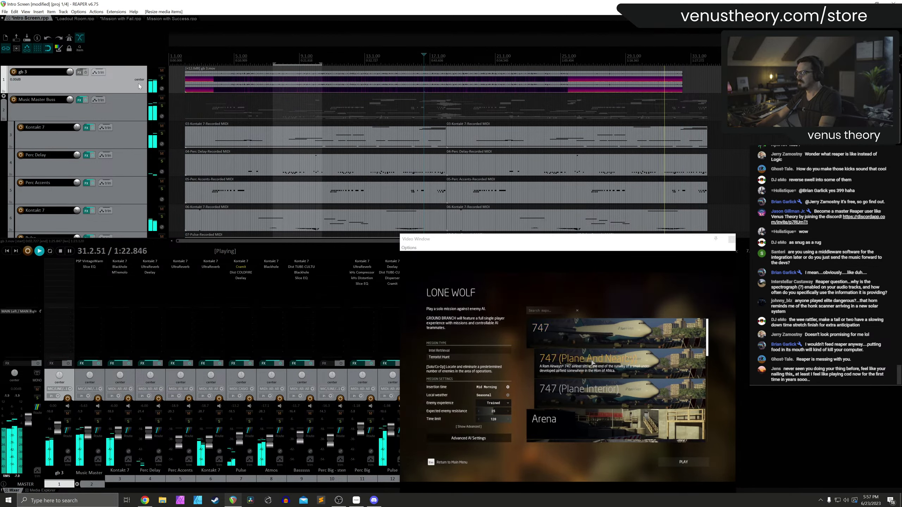
pyautogui.press('space')
pyautogui.hotkey('ctrl', 's')
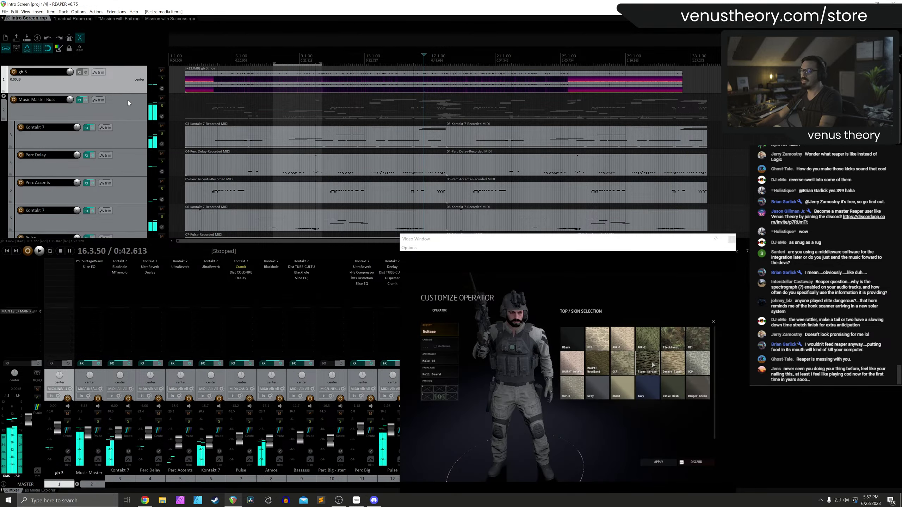
# Switch to the Loadout Room project and play its video clip from about bar 4
pyautogui.click(78, 20)
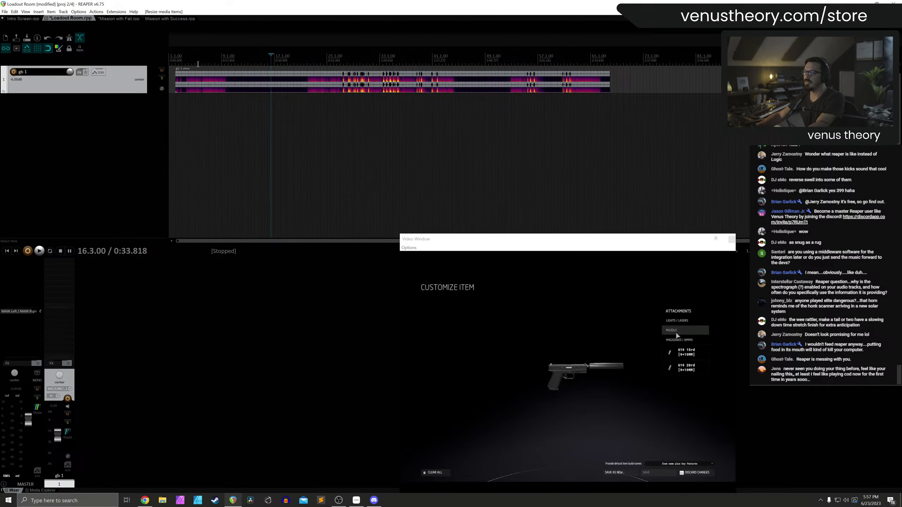
pyautogui.click(189, 64)
pyautogui.press('space')
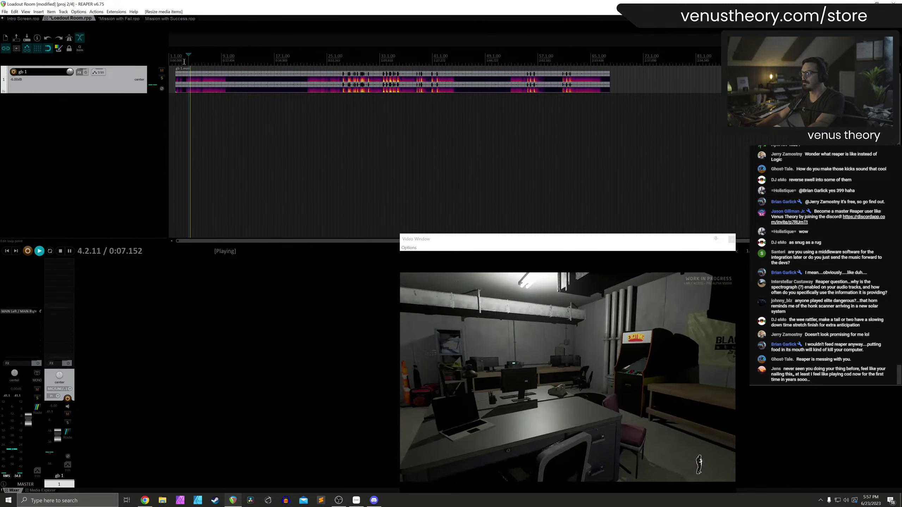
# Replace the open project with a blank one and reopen Loadout Room from the recent projects
pyautogui.hotkey('ctrl', 'n')
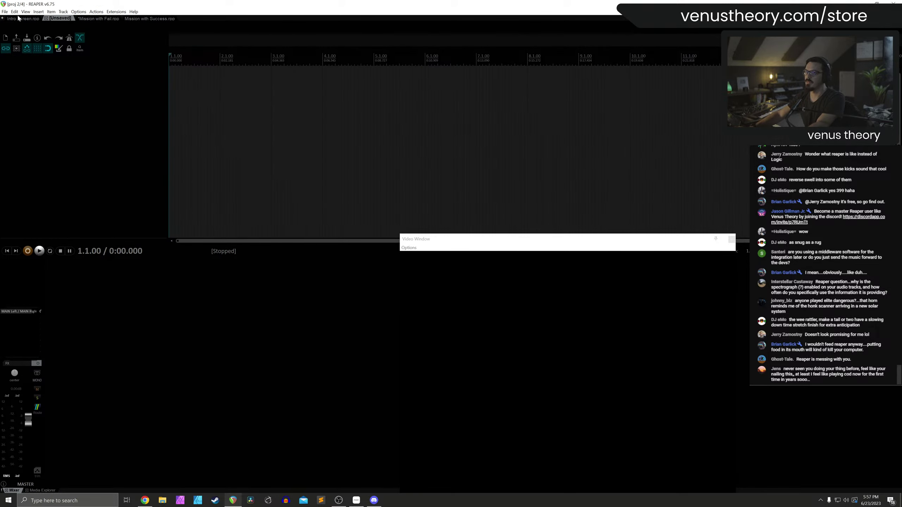
pyautogui.click(5, 12)
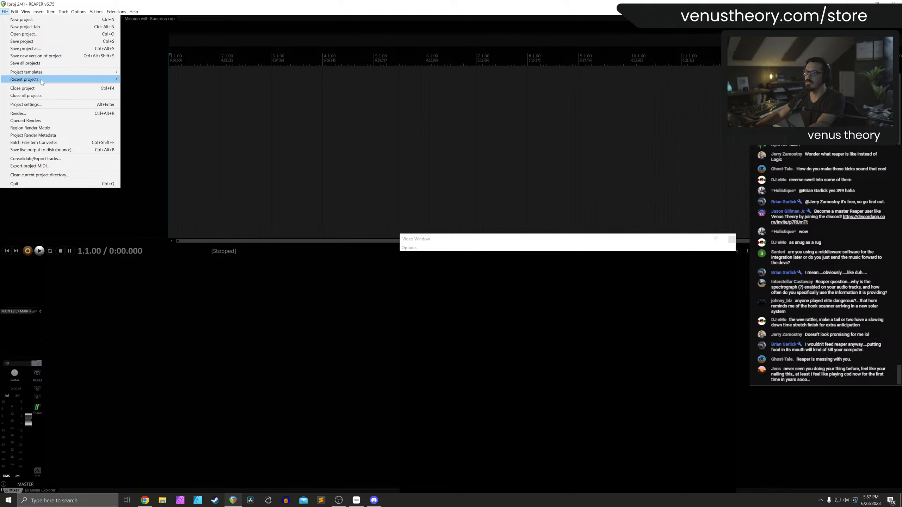
pyautogui.moveTo(41, 81)
pyautogui.click(212, 88)
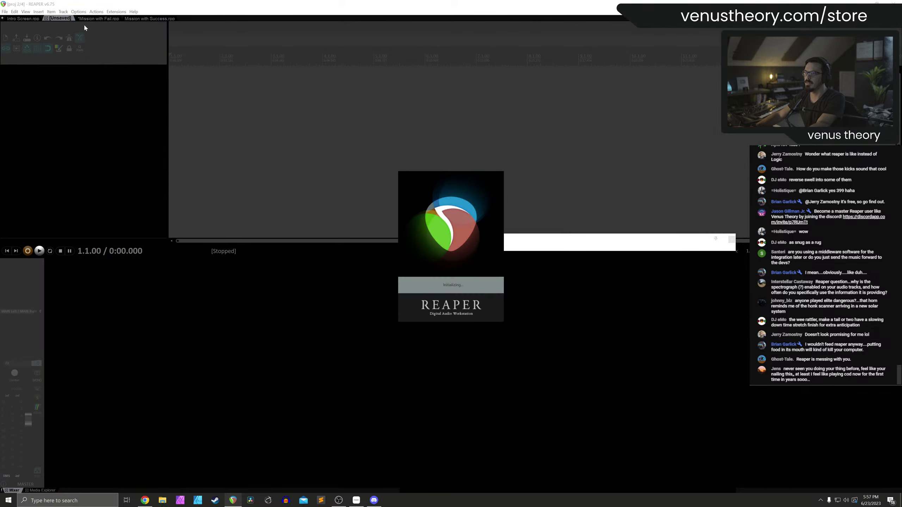
# Try normalizing the gb 1 video item, and undo the change
pyautogui.click(252, 94)
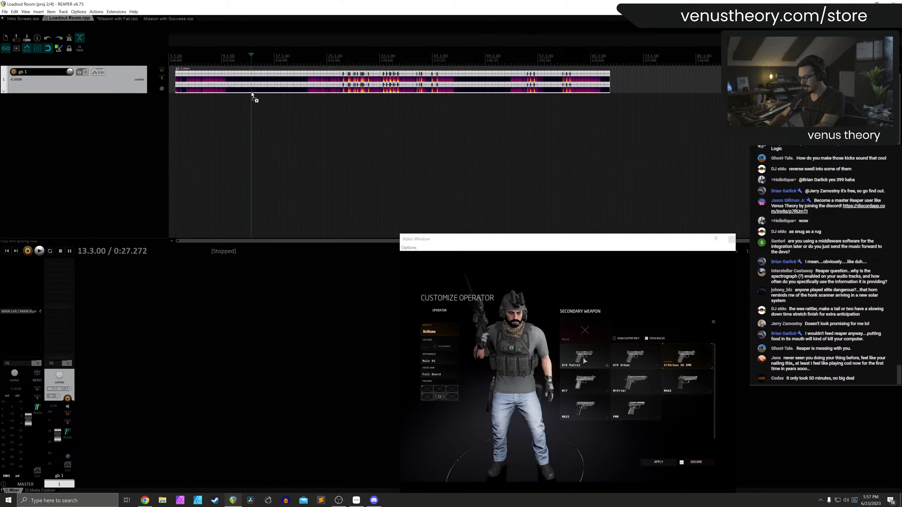
pyautogui.hotkey('ctrl', 'shift', 'n')
pyautogui.press('Return')
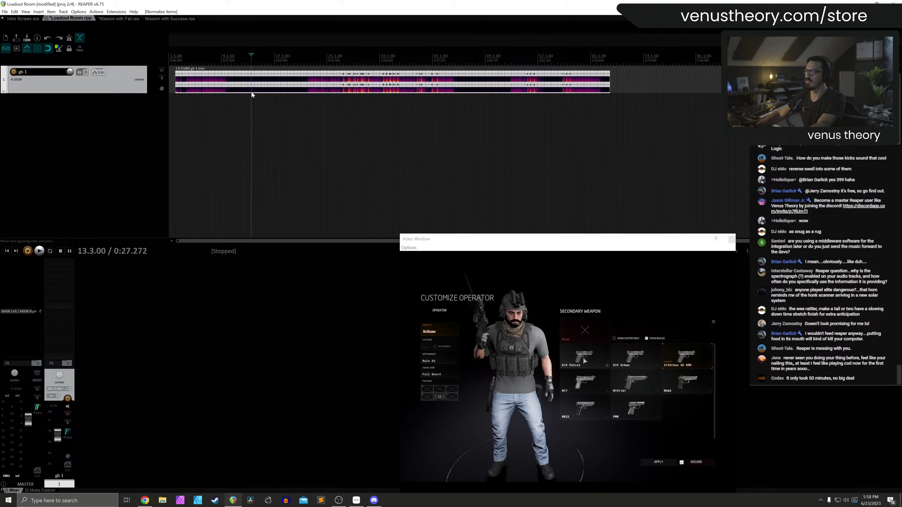
pyautogui.hotkey('ctrl', 'z')
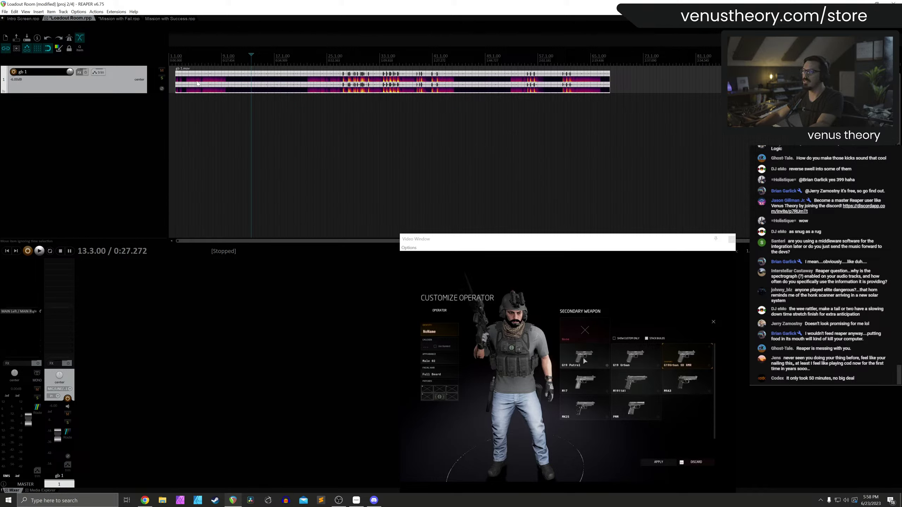
# Set the gb 1 track volume to 0 dB, play the clip from bar 4, and move the video window higher
pyautogui.click(189, 83)
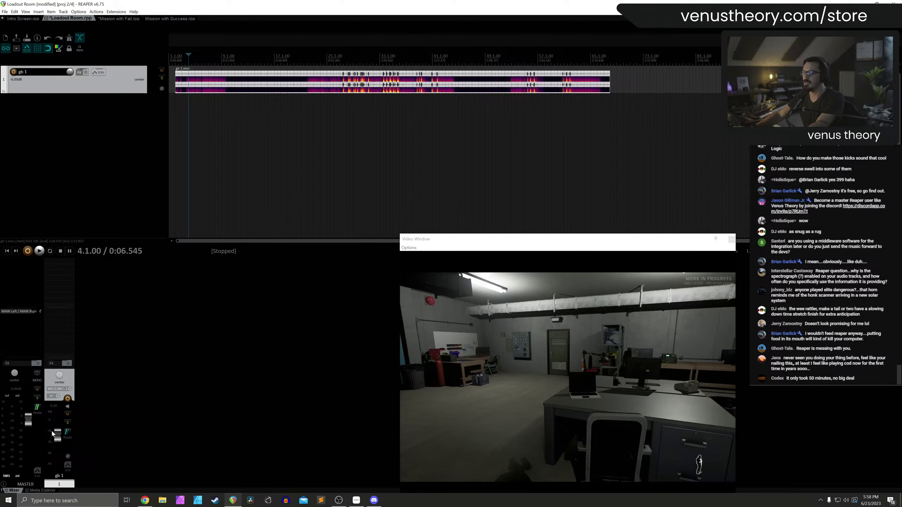
pyautogui.press('space')
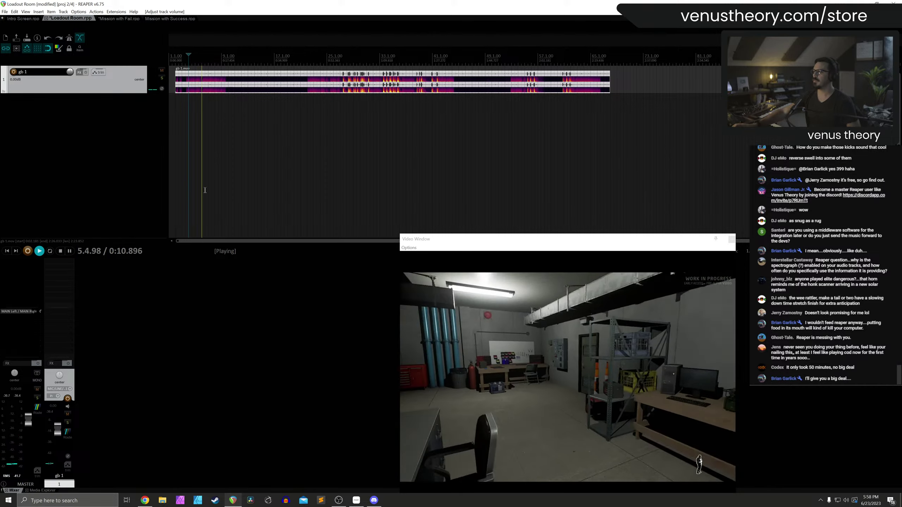
pyautogui.moveTo(518, 245); pyautogui.dragTo(468, 177)
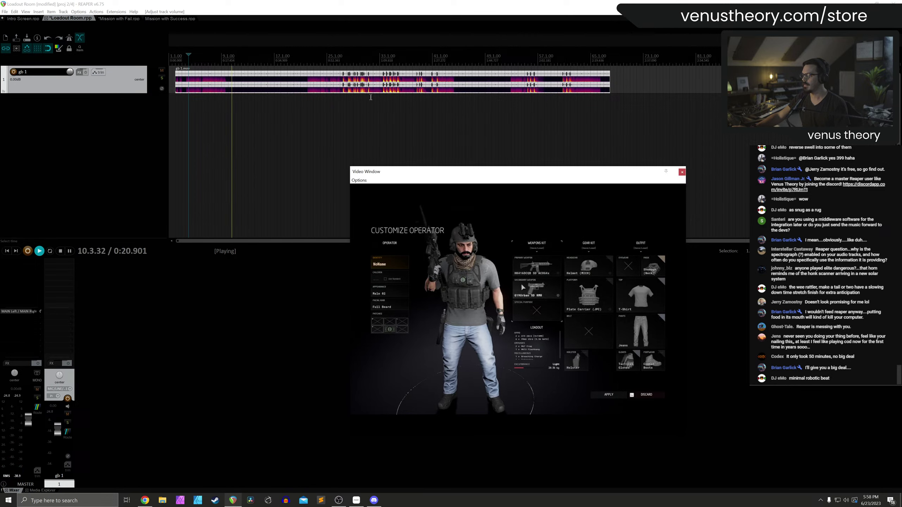
# Add Slice EQ to the gb 1 track and play the shooting range footage from bar 26 through it
pyautogui.click(332, 57)
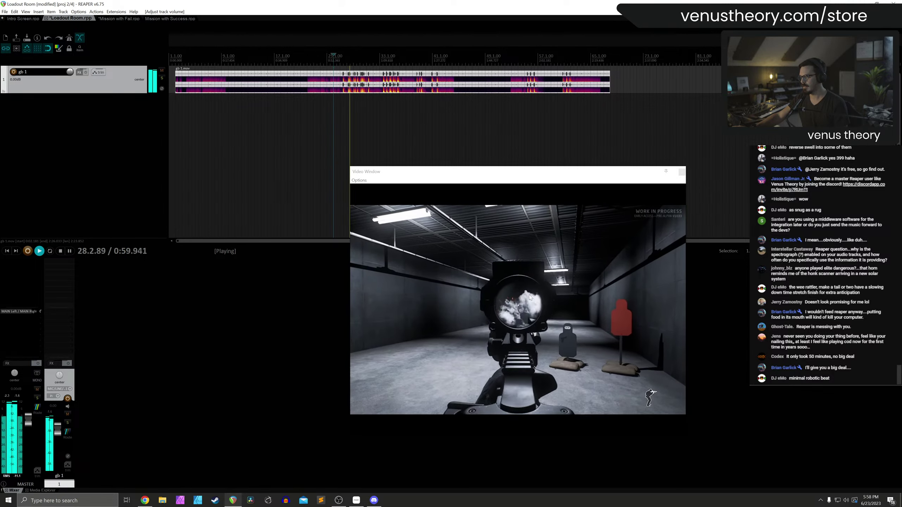
pyautogui.press('space')
pyautogui.write('fs')
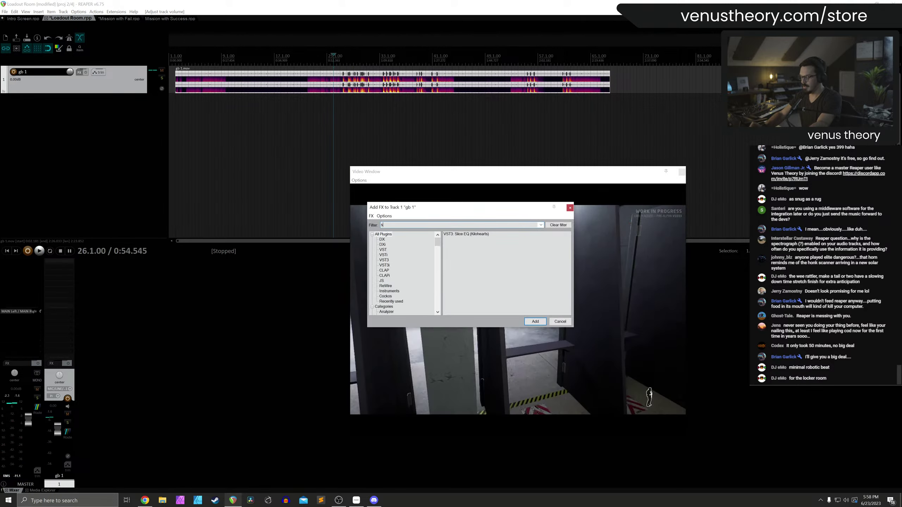
pyautogui.doubleClick(463, 234)
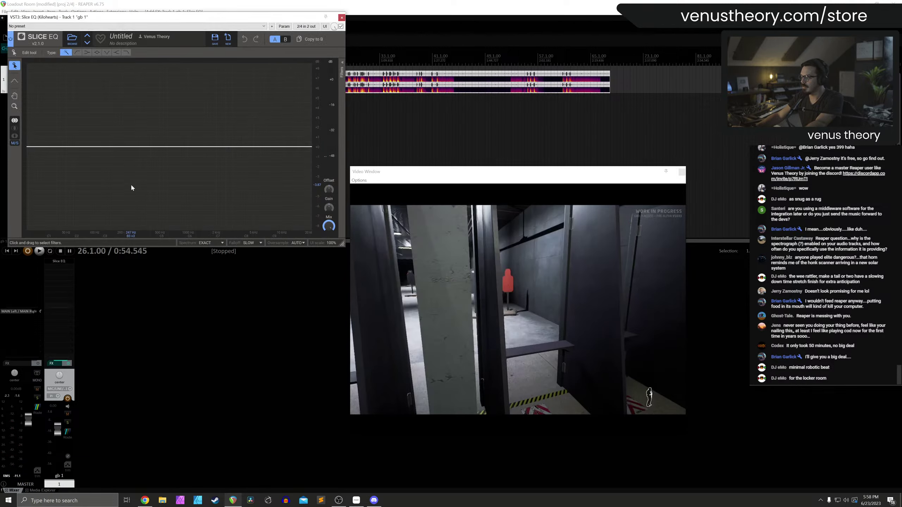
pyautogui.press('space')
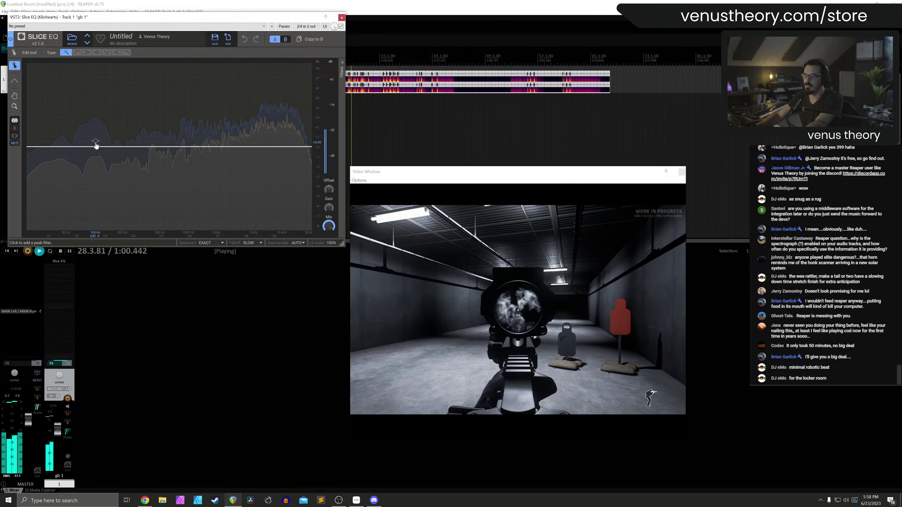
# Stop playback, close Slice EQ, and insert Kontakt 7 on a new track without building its additional output tracks
pyautogui.press('space')
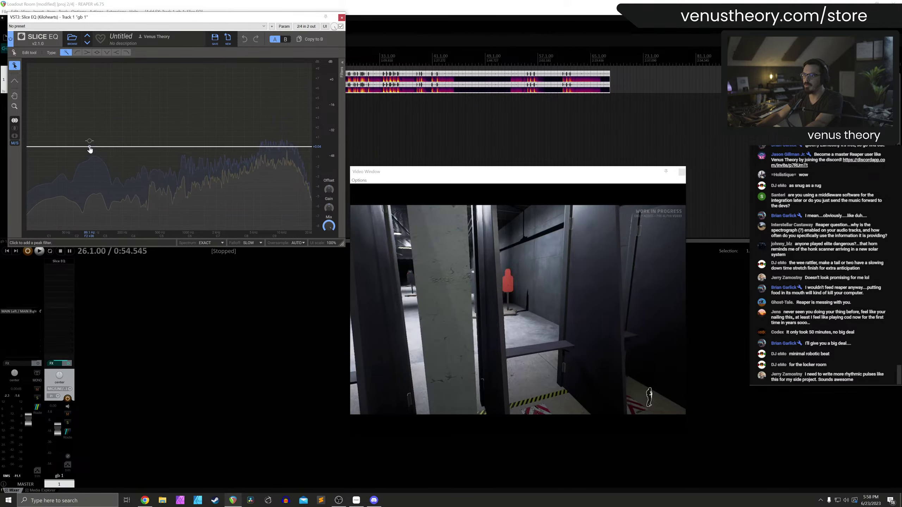
pyautogui.click(342, 17)
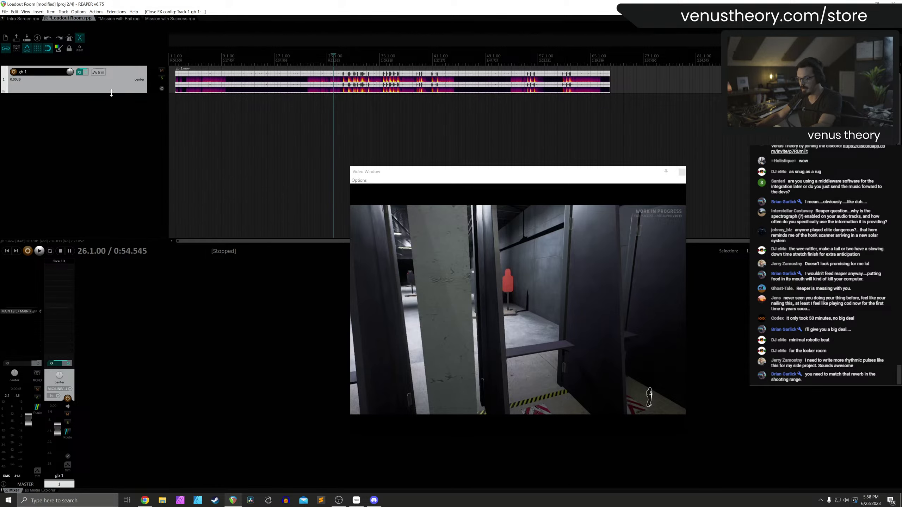
pyautogui.doubleClick(124, 94)
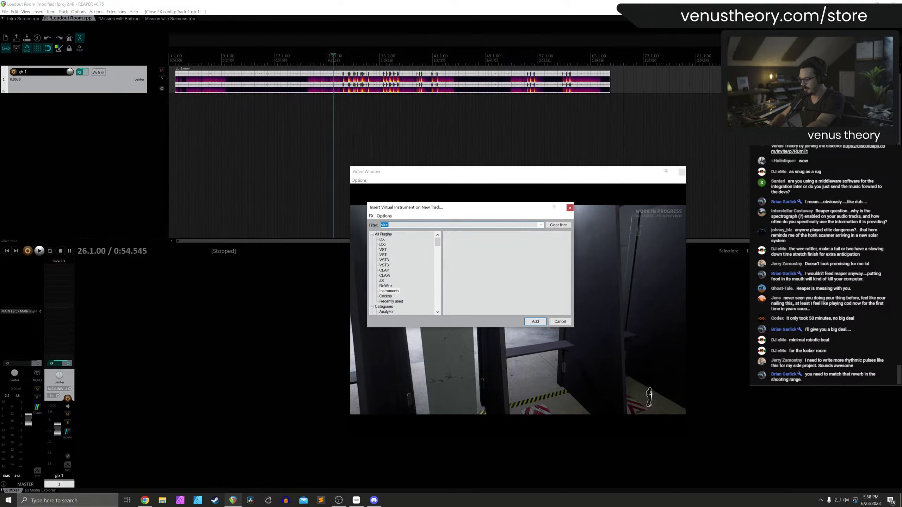
pyautogui.write('kont')
pyautogui.doubleClick(482, 235)
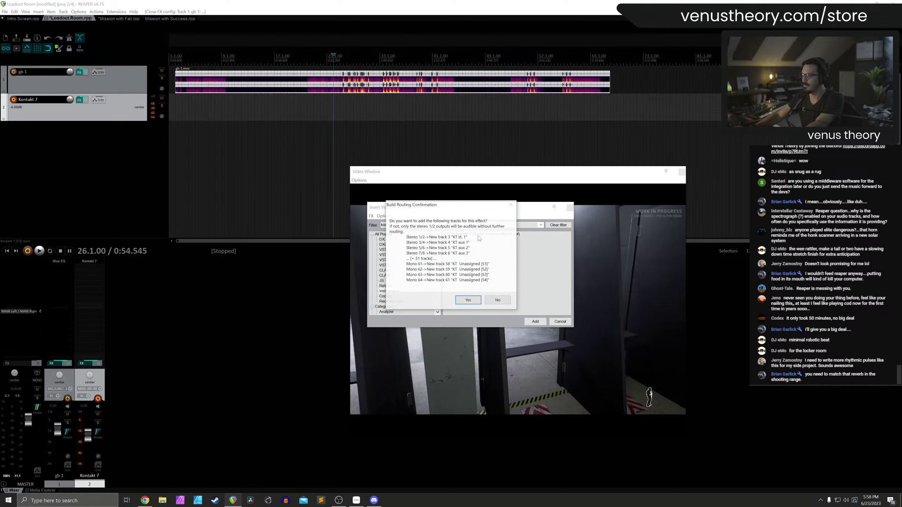
pyautogui.click(496, 302)
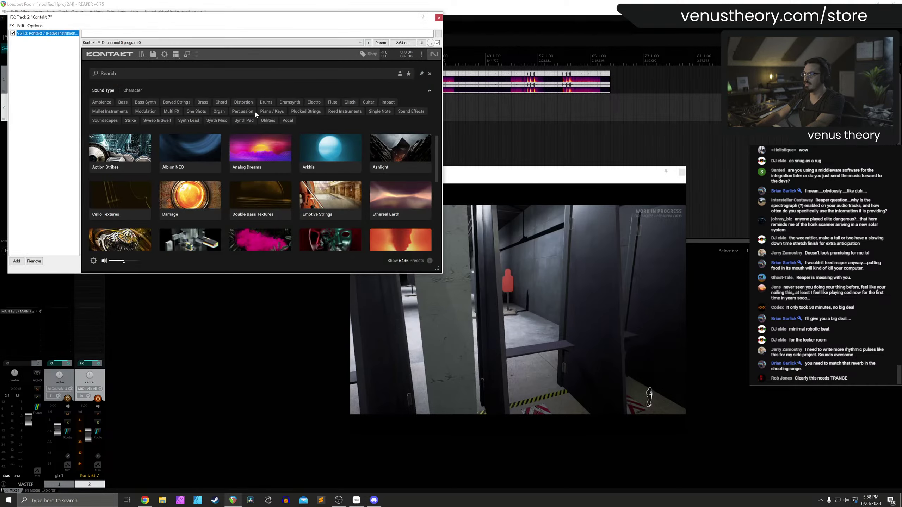
# Browse the Kontakt libraries to Mysteria and audition its presets, including Airy Chords
pyautogui.scroll(-2, 156, 171)
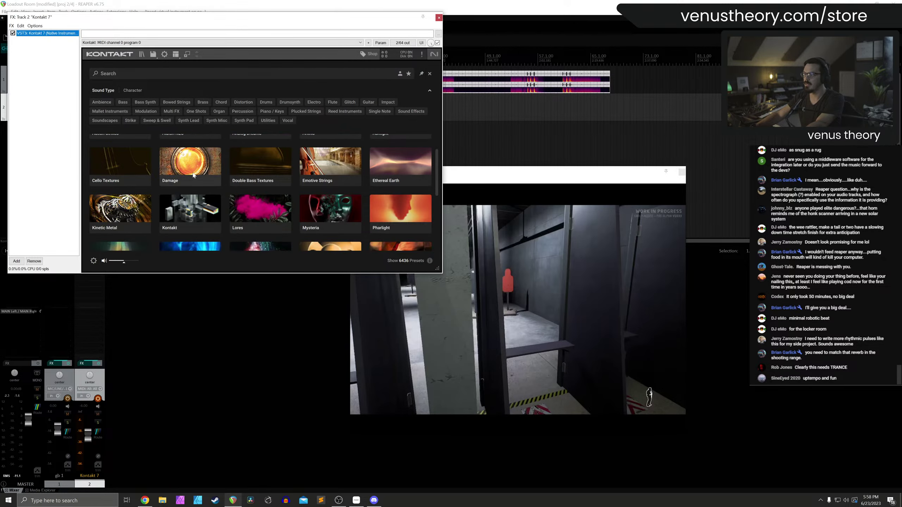
pyautogui.scroll(-1, 193, 175)
pyautogui.click(330, 177)
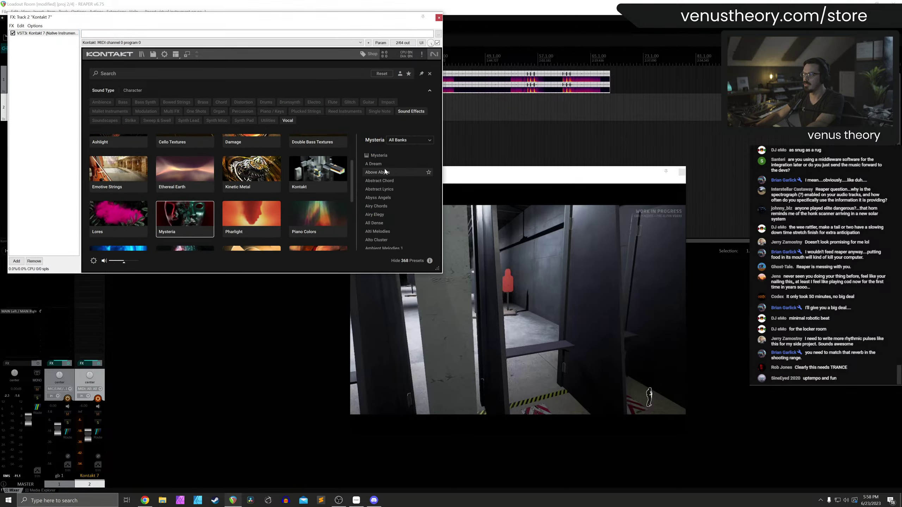
pyautogui.click(389, 205)
pyautogui.scroll(-2, 393, 209)
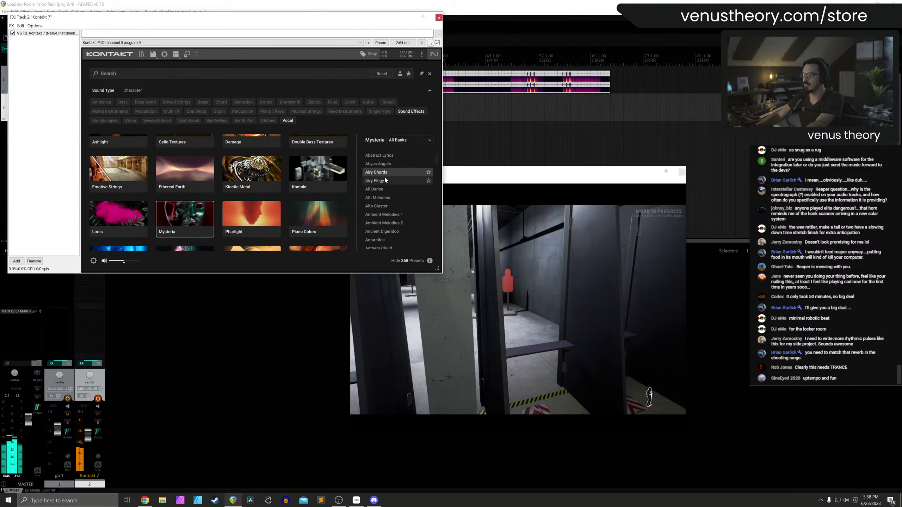
# Audition Pharlight presets such as Android Choir and Caribica
pyautogui.click(251, 216)
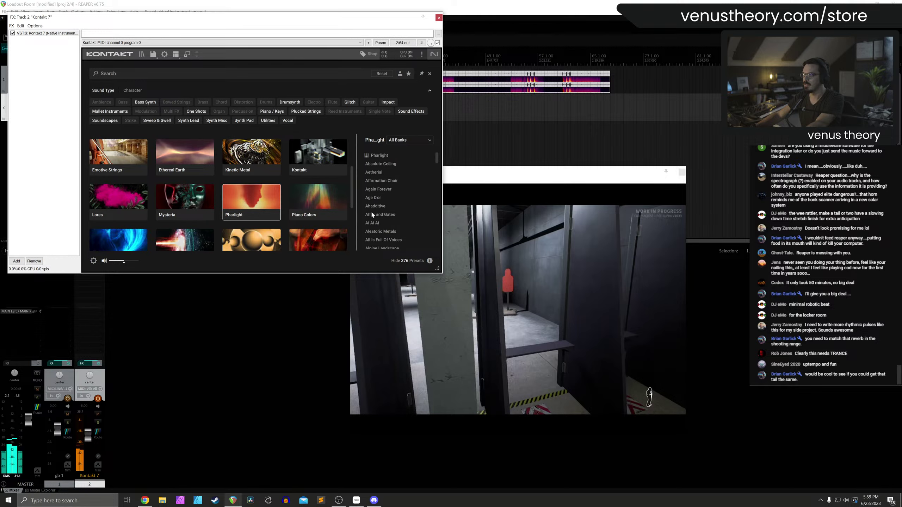
pyautogui.click(375, 206)
pyautogui.scroll(-3, 394, 231)
pyautogui.scroll(-5, 397, 235)
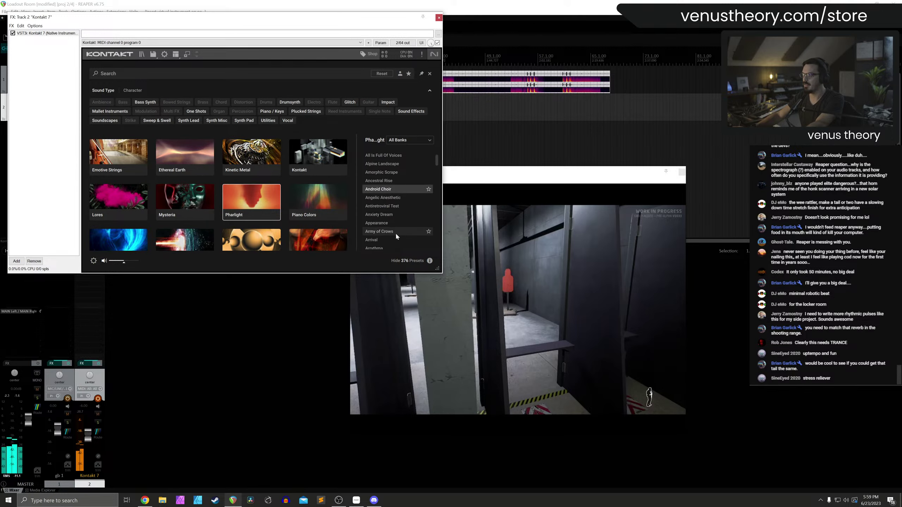
pyautogui.click(393, 234)
pyautogui.scroll(-3, 393, 235)
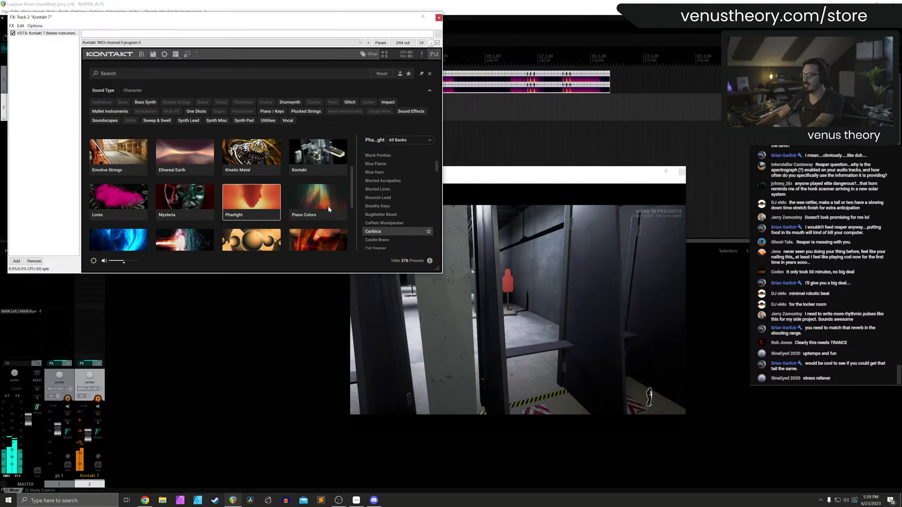
# Audition Piano Colors presets such as Bright Harp, Clavi Funk and Damped Chords
pyautogui.click(318, 201)
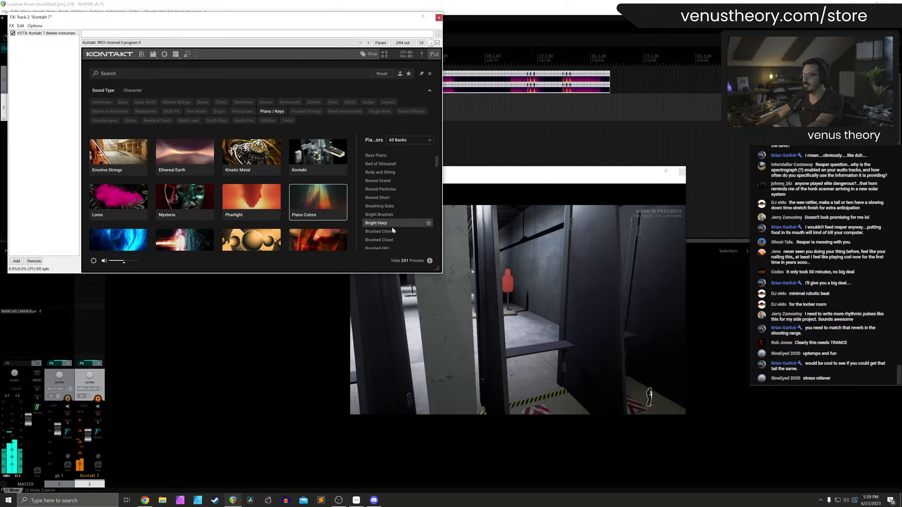
pyautogui.scroll(-10, 392, 225)
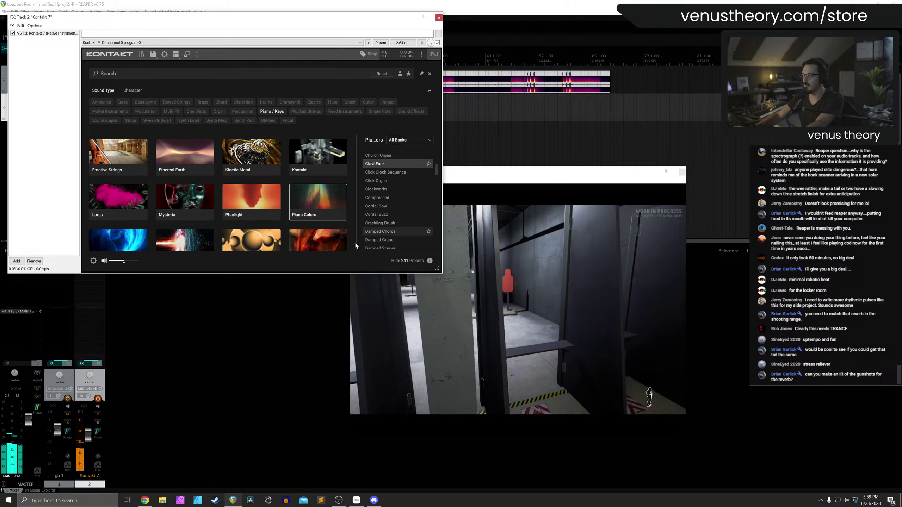
pyautogui.doubleClick(380, 231)
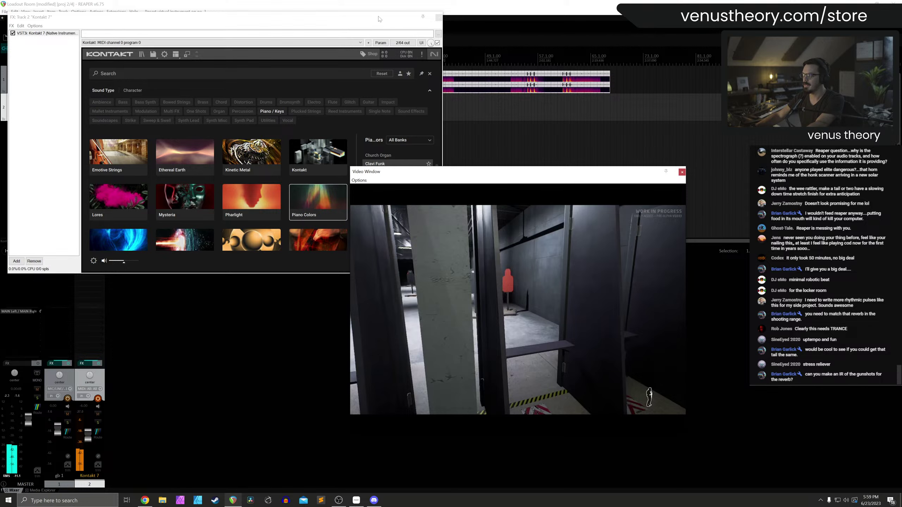
# Return to the Kontakt library browser and audition Ethereal Earth presets such as Alchemy and Animal Psi
pyautogui.click(142, 55)
pyautogui.scroll(-1, 199, 199)
pyautogui.click(192, 220)
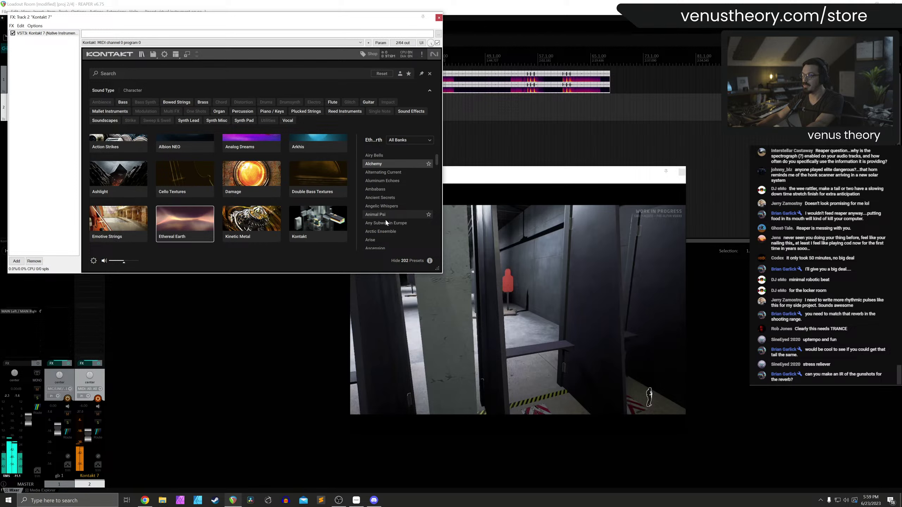
pyautogui.click(384, 231)
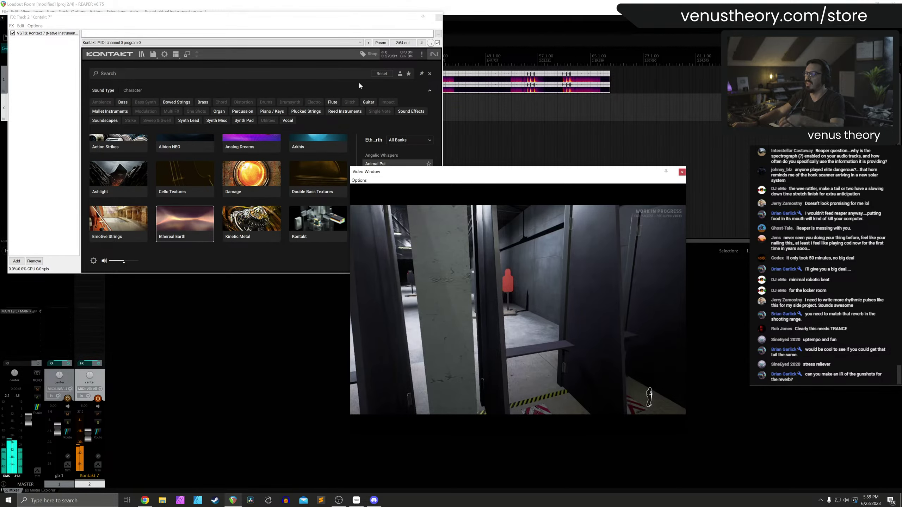
# Audition Ashlight presets in alphabetical order, including All Matter, Anxiety States, Autumn Fog and Bellwether
pyautogui.click(146, 172)
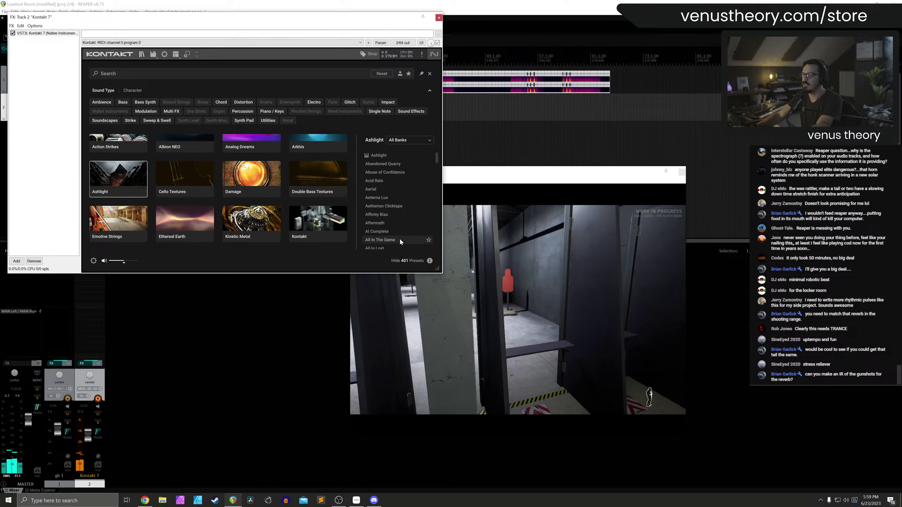
pyautogui.scroll(-2, 400, 242)
pyautogui.click(391, 231)
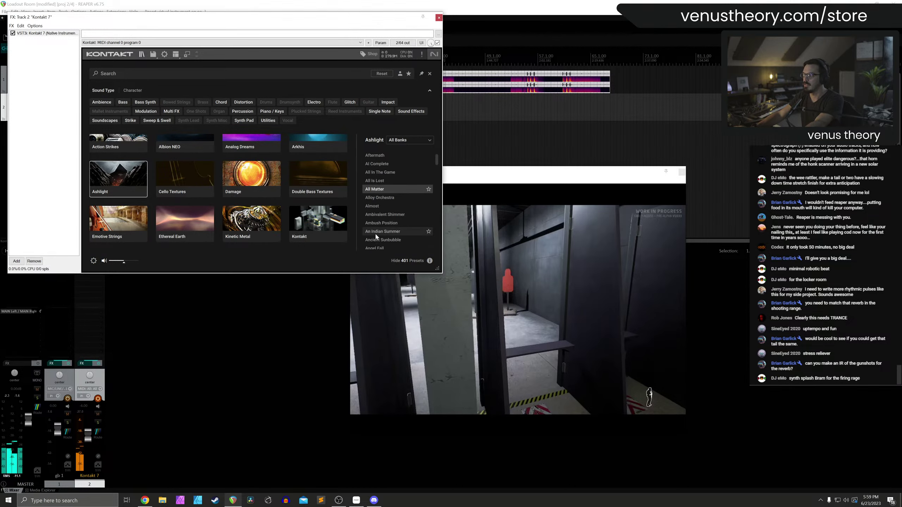
pyautogui.scroll(-2, 394, 233)
pyautogui.scroll(-2, 391, 230)
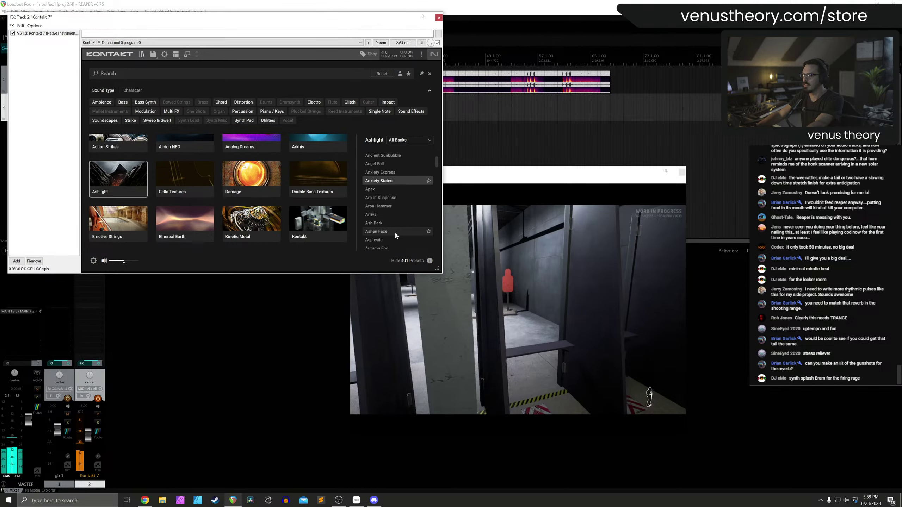
pyautogui.click(395, 231)
pyautogui.scroll(-2, 394, 230)
pyautogui.scroll(-3, 389, 223)
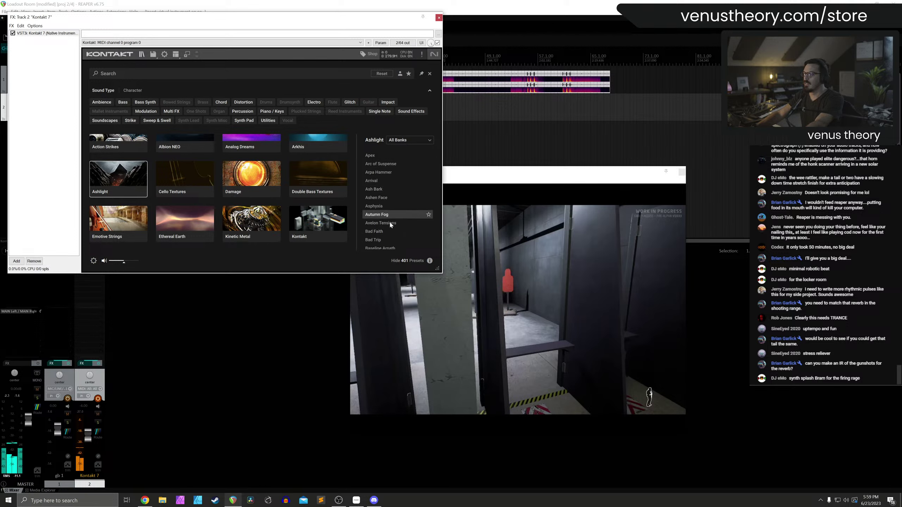
pyautogui.click(394, 232)
pyautogui.scroll(-4, 395, 235)
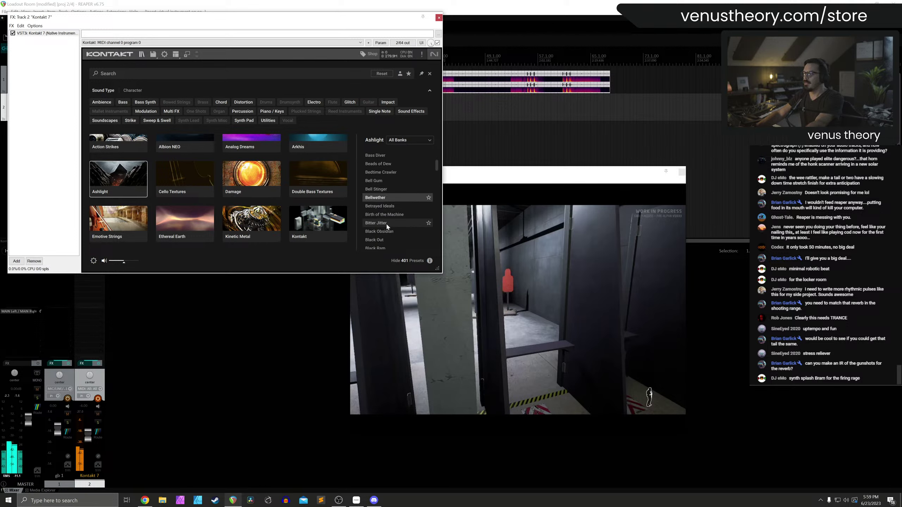
pyautogui.click(392, 233)
pyautogui.scroll(-2, 389, 228)
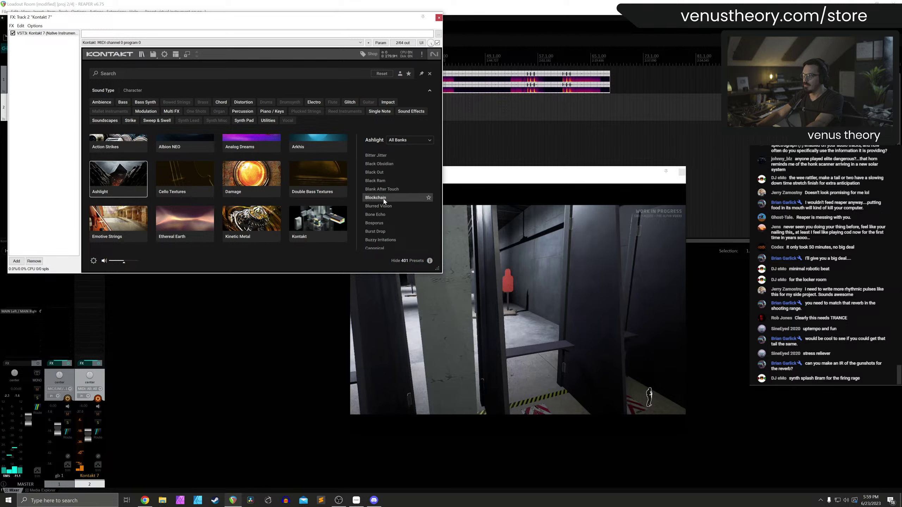
# Compare Ashlight's Black Out, Blockchain and Catch my Soul presets, pick Buzzy Irritations, and close the Kontakt window
pyautogui.press('Up')
pyautogui.press('Up')
pyautogui.press('Up')
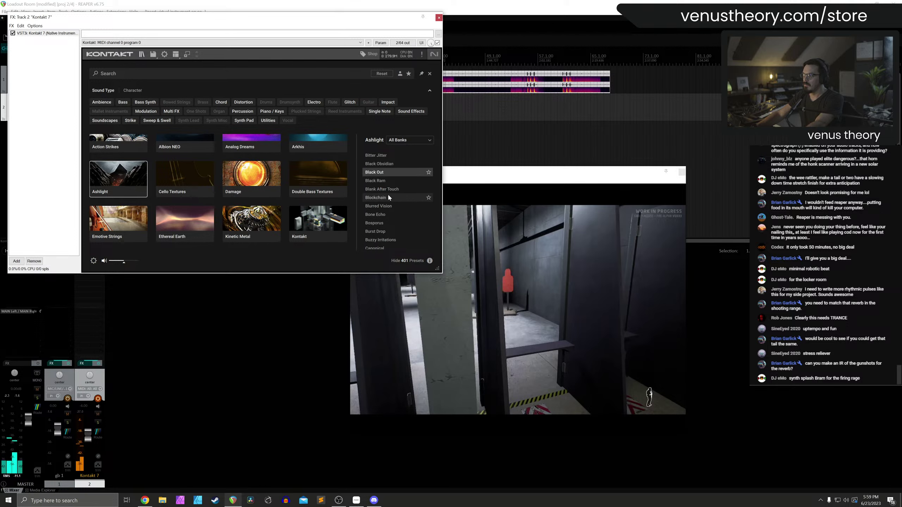
pyautogui.click(388, 197)
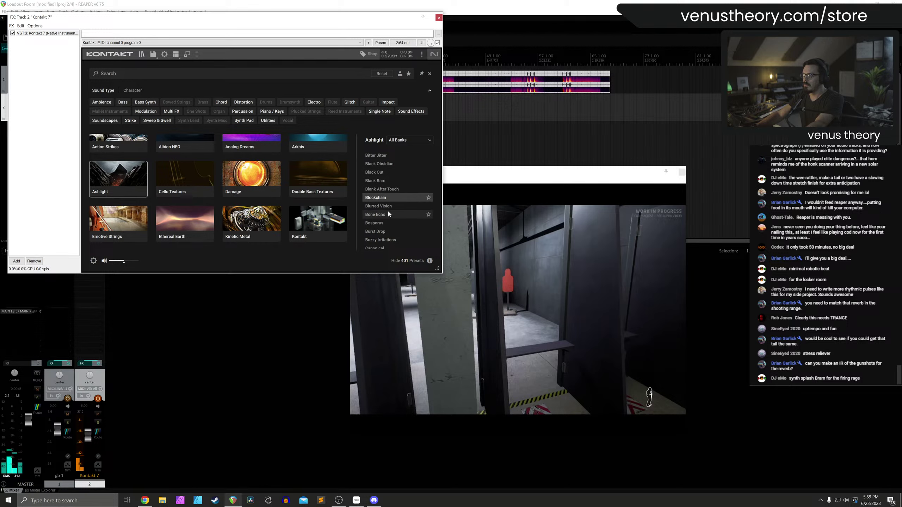
pyautogui.scroll(-2, 389, 213)
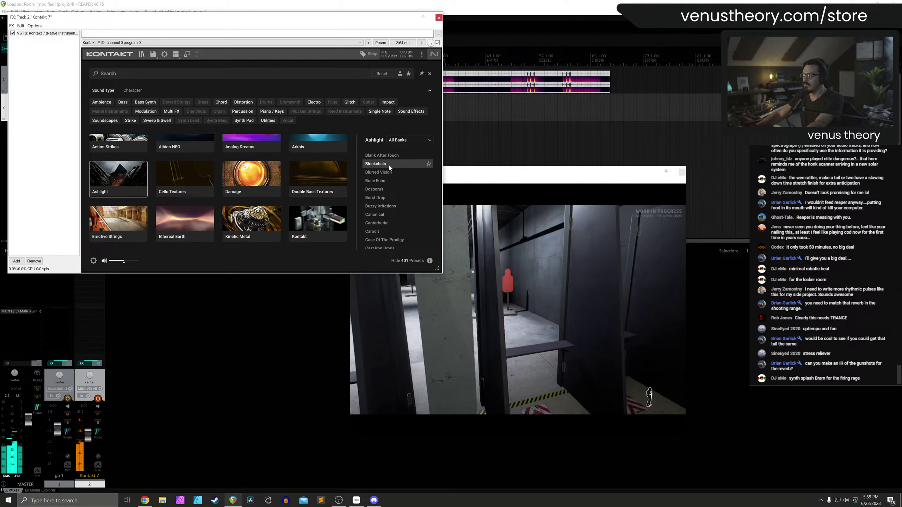
pyautogui.scroll(-4, 390, 195)
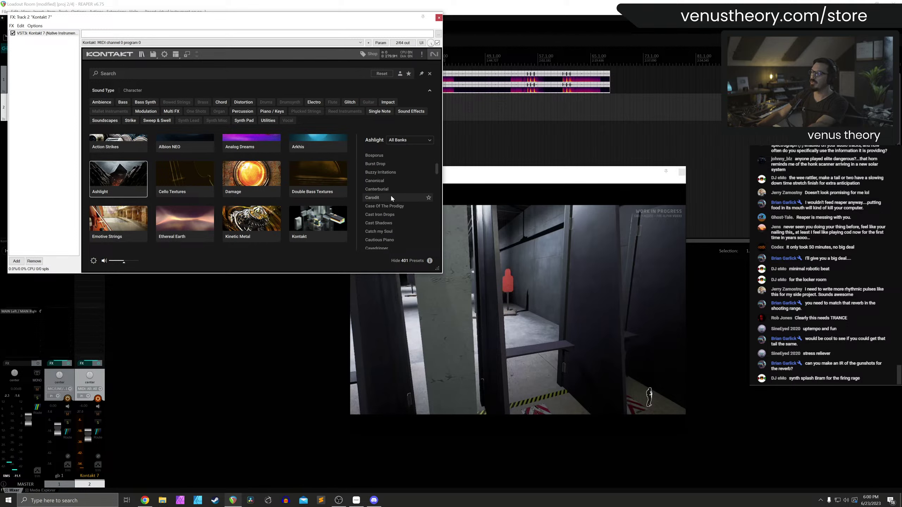
pyautogui.scroll(3, 392, 199)
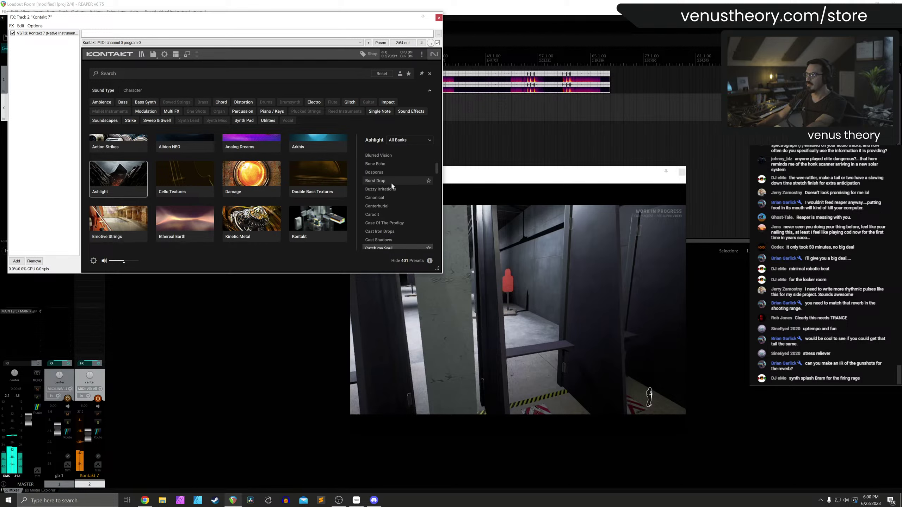
pyautogui.click(394, 172)
pyautogui.click(395, 190)
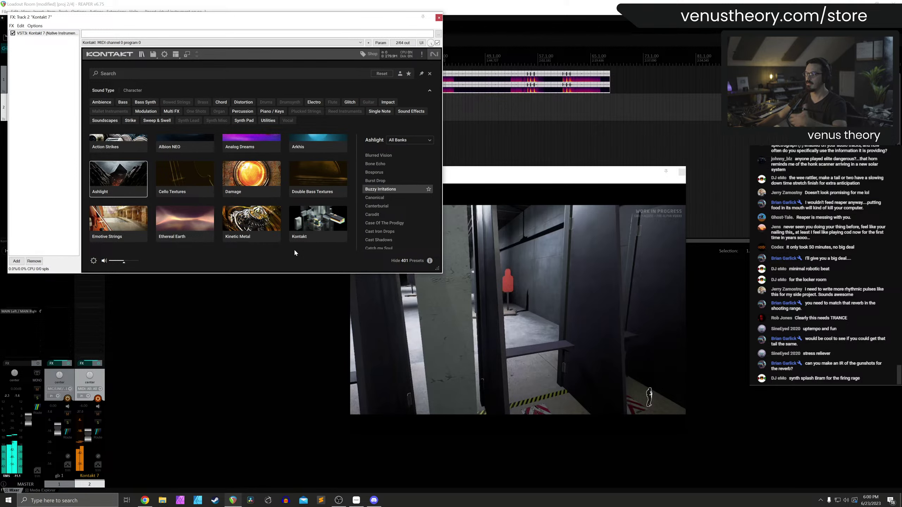
pyautogui.click(424, 17)
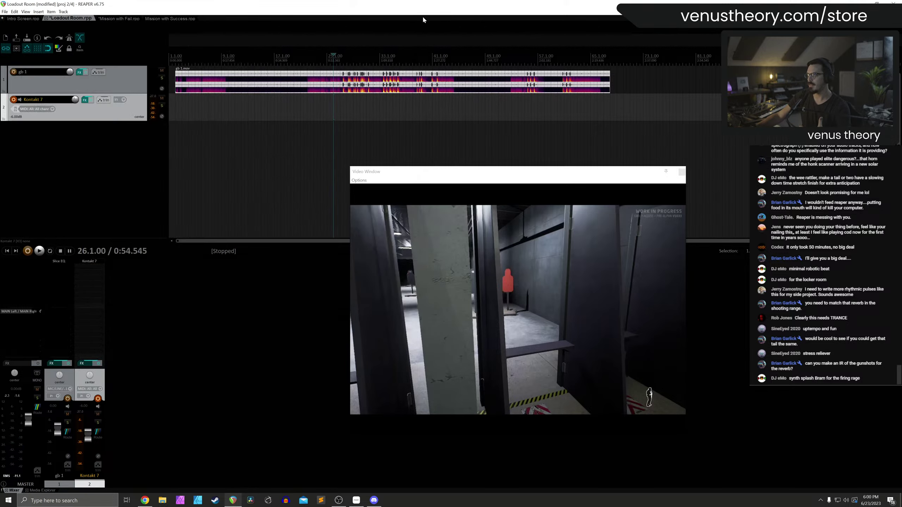
# Play the footage from bar 6 and lower the Kontakt 7 track volume to balance it against the game audio
pyautogui.click(201, 66)
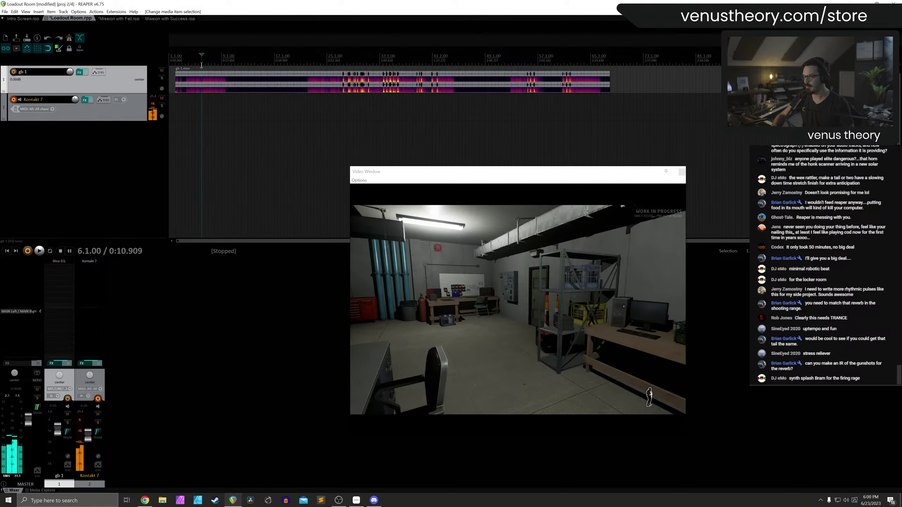
pyautogui.press('space')
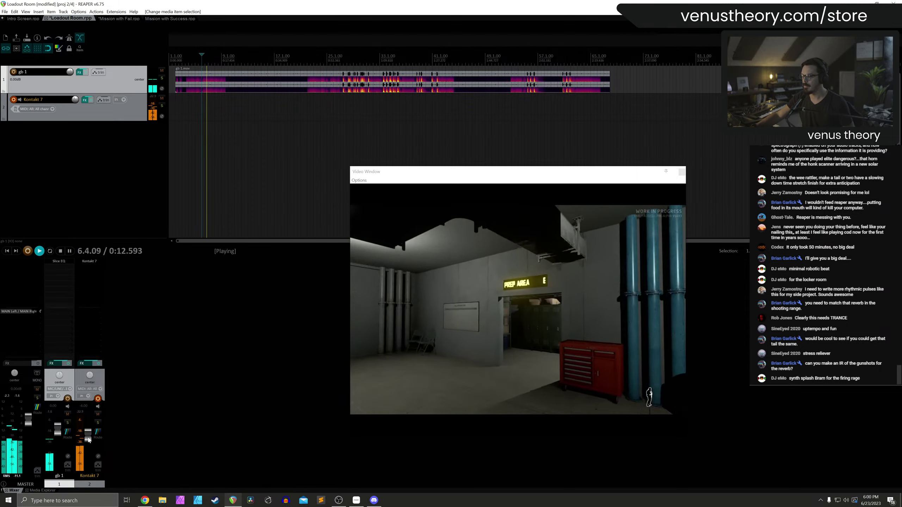
pyautogui.moveTo(89, 440); pyautogui.dragTo(93, 443)
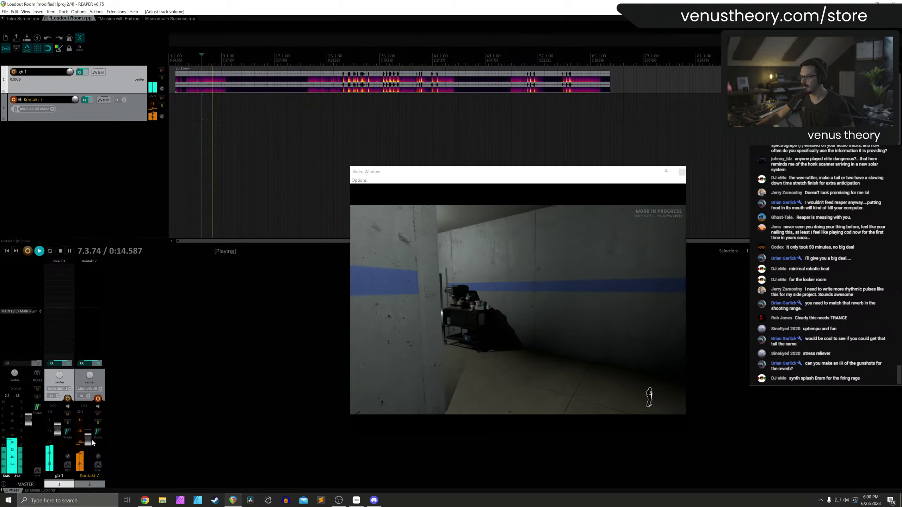
pyautogui.moveTo(93, 442); pyautogui.dragTo(89, 446)
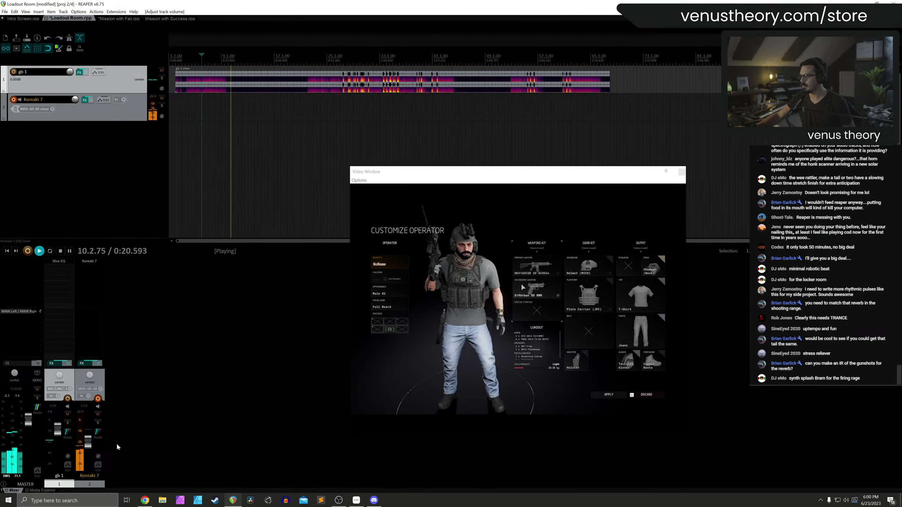
# Select the Kontakt 7 track and turn on the metronome while the footage plays
pyautogui.click(114, 110)
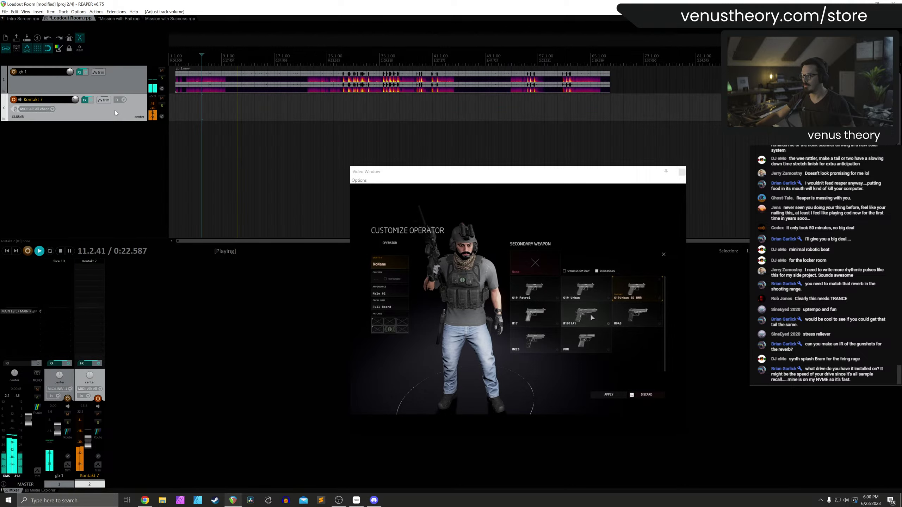
pyautogui.hotkey('ctrl', 'alt', 'm')
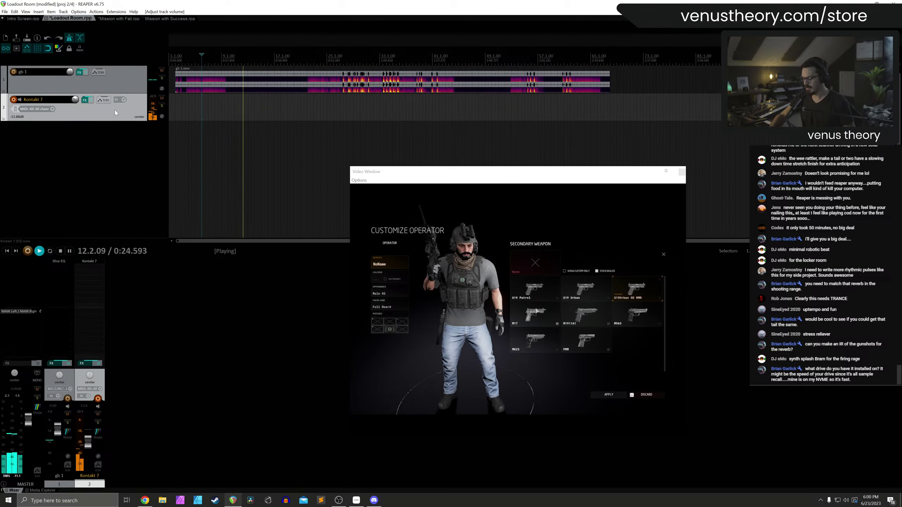
# Turn off the metronome and stop the footage playback
pyautogui.hotkey('ctrl', 'alt', 'm')
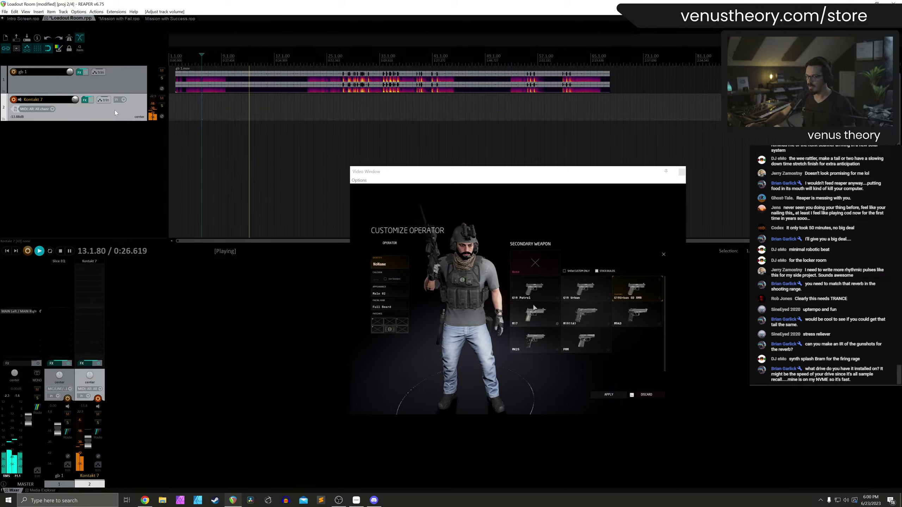
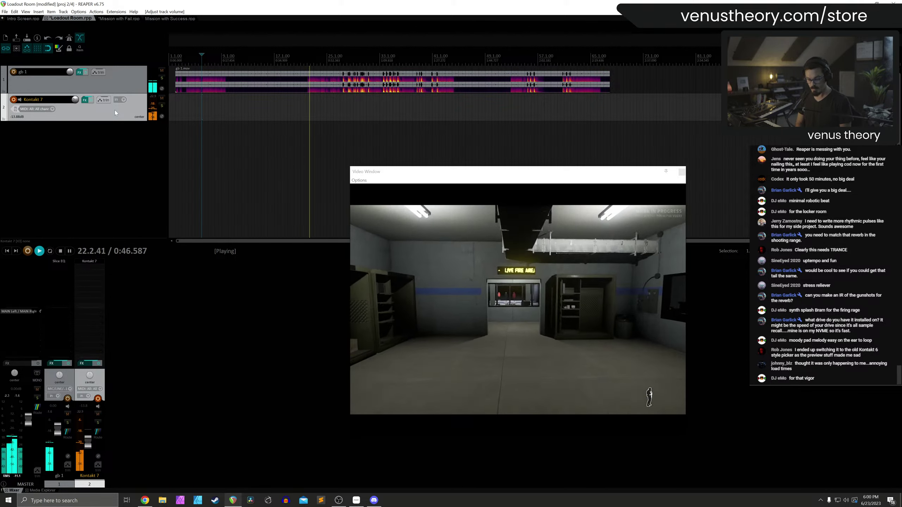
pyautogui.press('space')
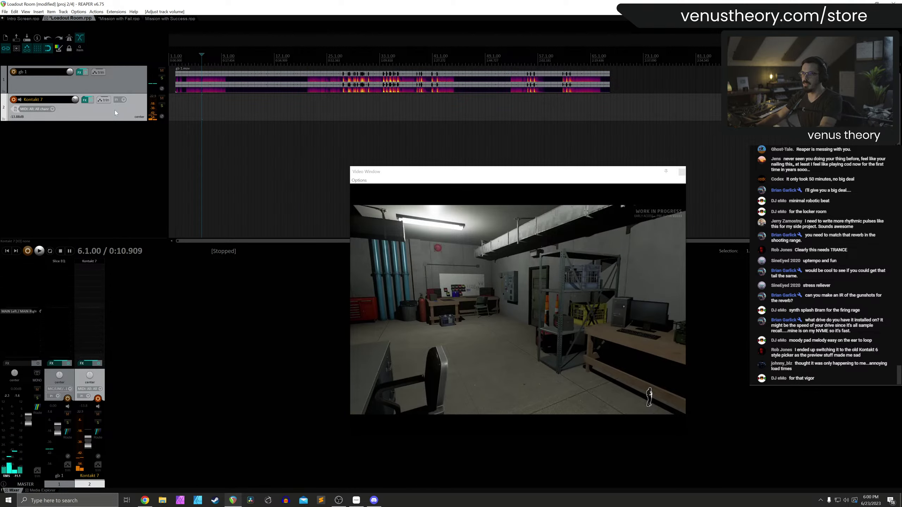
# Add an empty track below the Kontakt 7 track and rename the Kontakt 7 track Pulse
pyautogui.doubleClick(117, 124)
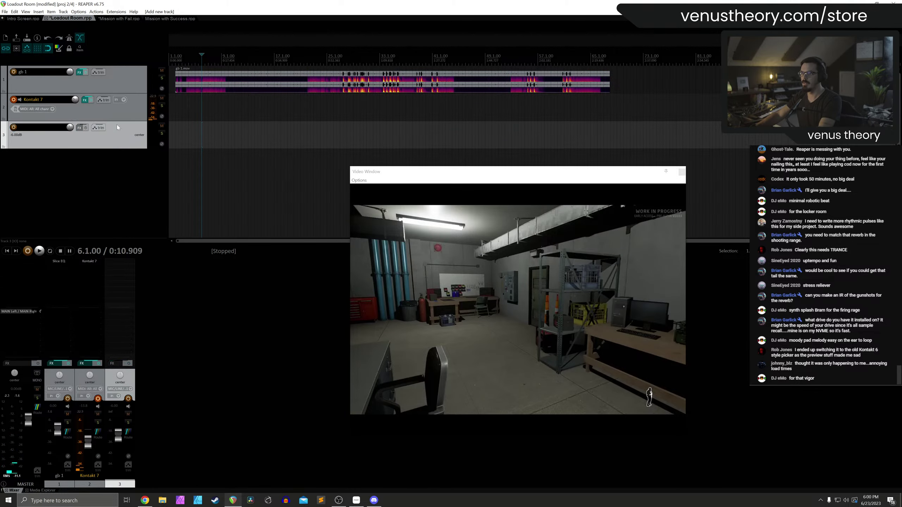
pyautogui.doubleClick(36, 100)
pyautogui.write('Pulse')
pyautogui.press('Return')
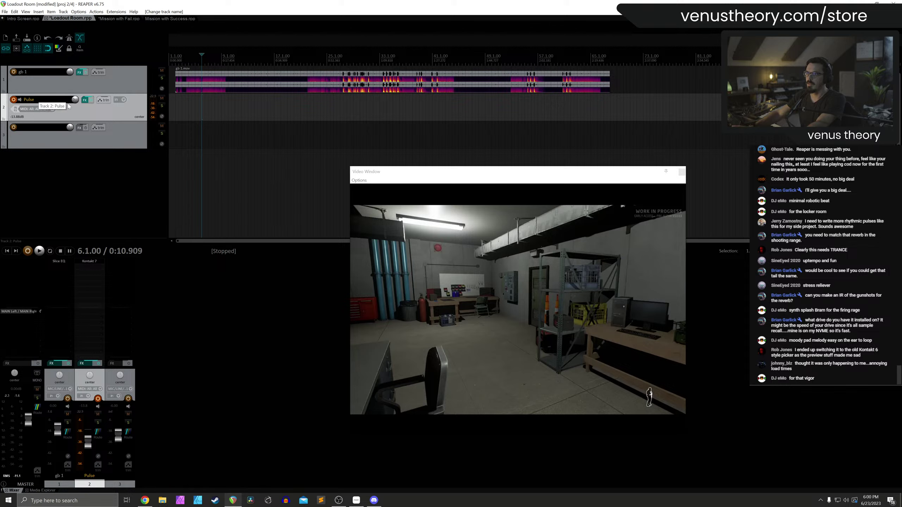
# Disarm the Pulse track, arm the new third track, and set its MIDI input to the CASIO USB-MIDI keyboard
pyautogui.click(13, 99)
pyautogui.click(14, 100)
pyautogui.click(35, 136)
pyautogui.moveTo(55, 154)
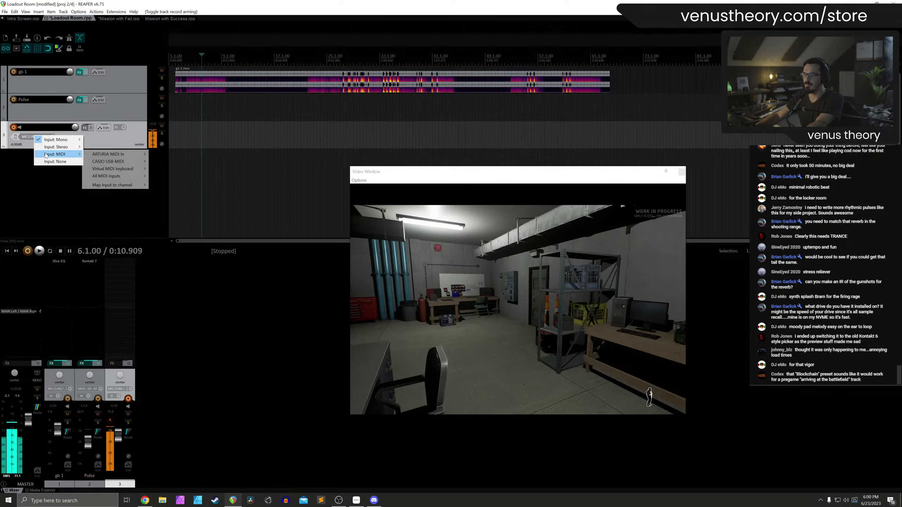
pyautogui.moveTo(108, 154)
pyautogui.click(167, 176)
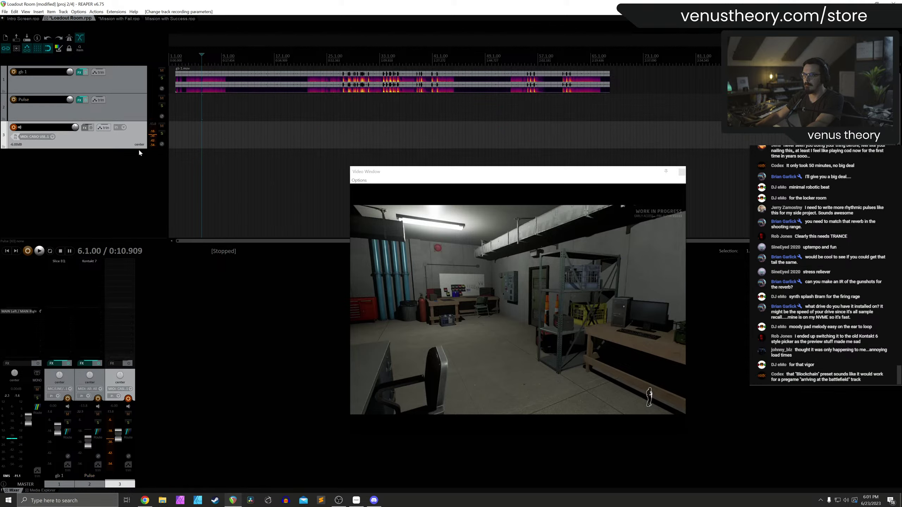
# Add the Phase Plant instrument to the third track
pyautogui.doubleClick(111, 263)
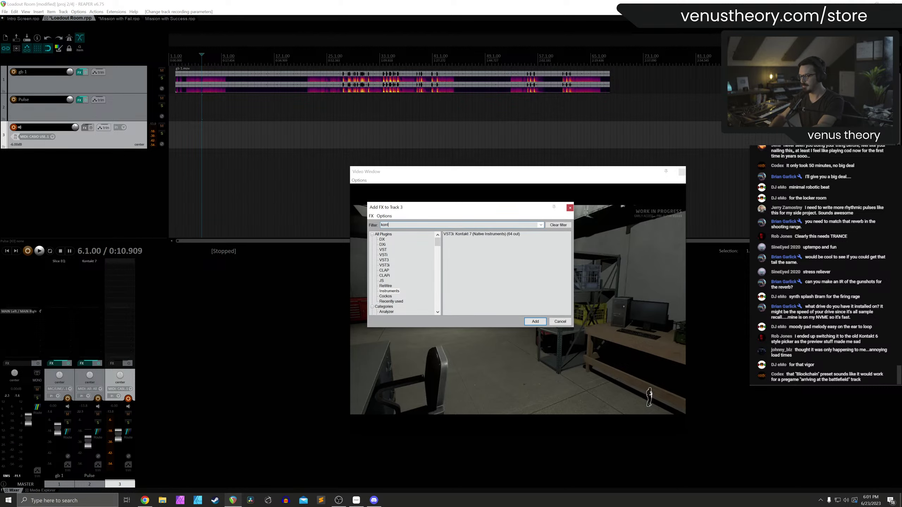
pyautogui.write('phase')
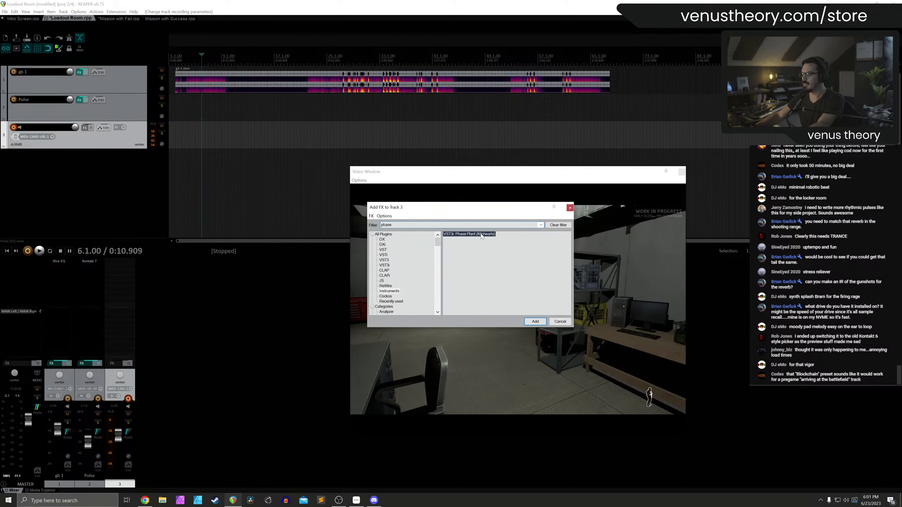
pyautogui.doubleClick(476, 234)
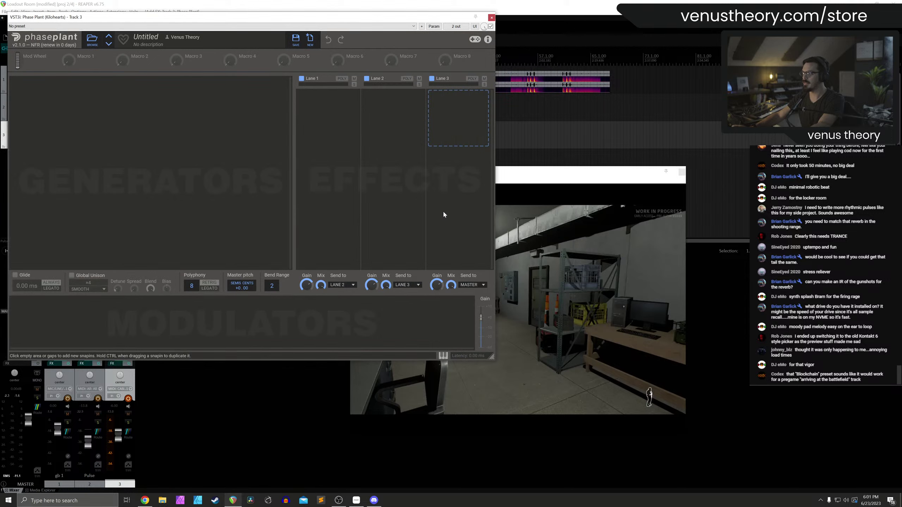
# Load the All My Friends Are Ghosts preset from Phase Plant's VT - Granular user folder and reposition the plugin window
pyautogui.click(91, 39)
pyautogui.click(26, 76)
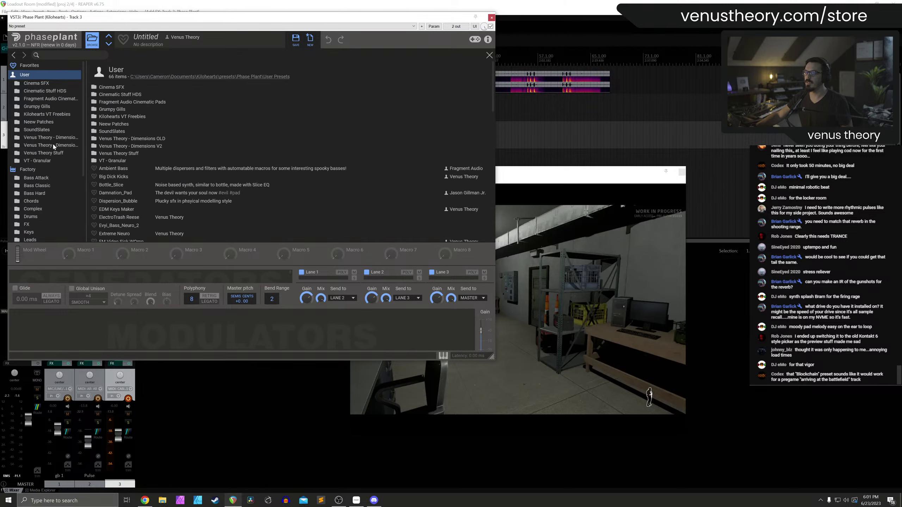
pyautogui.click(49, 160)
pyautogui.click(127, 88)
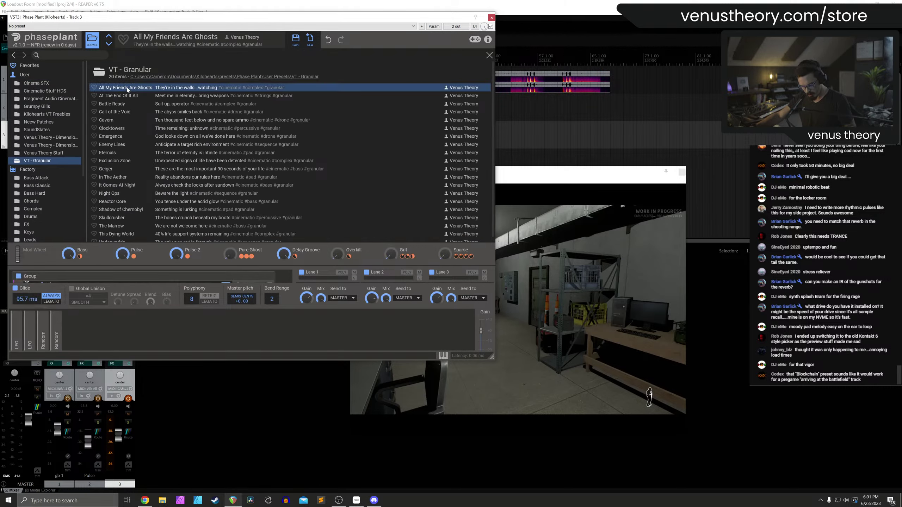
pyautogui.moveTo(177, 18); pyautogui.dragTo(277, 59)
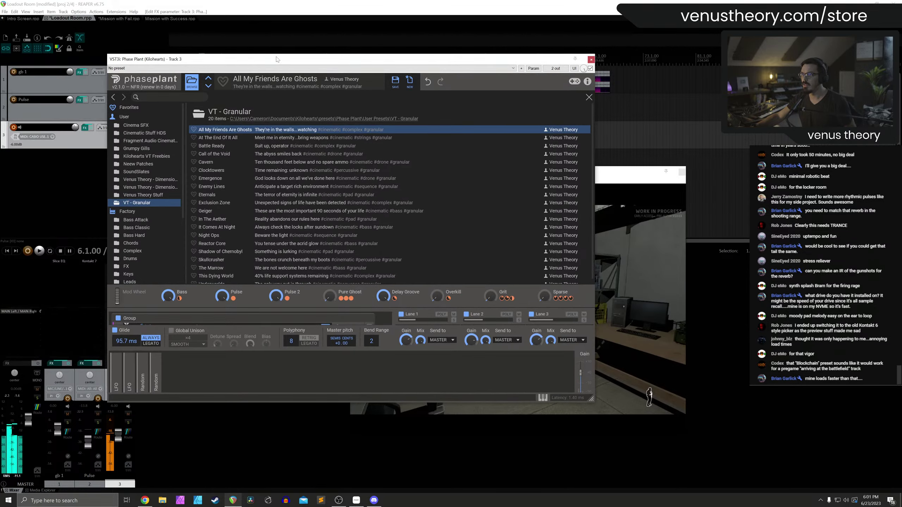
# Audition VT - Granular presets Cavern, Clocktowers, Emergence, Enemy Lines, In The Aether, Reactor Core and Night Ops
pyautogui.click(227, 163)
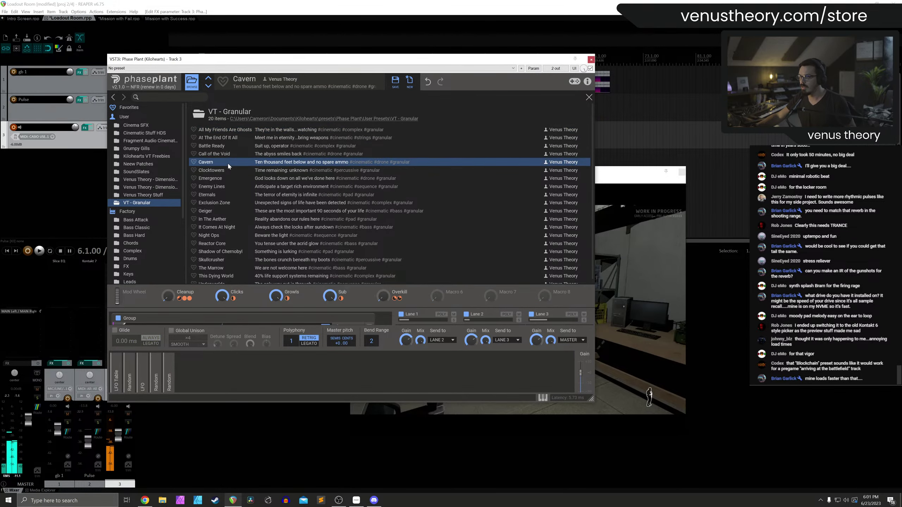
pyautogui.click(229, 172)
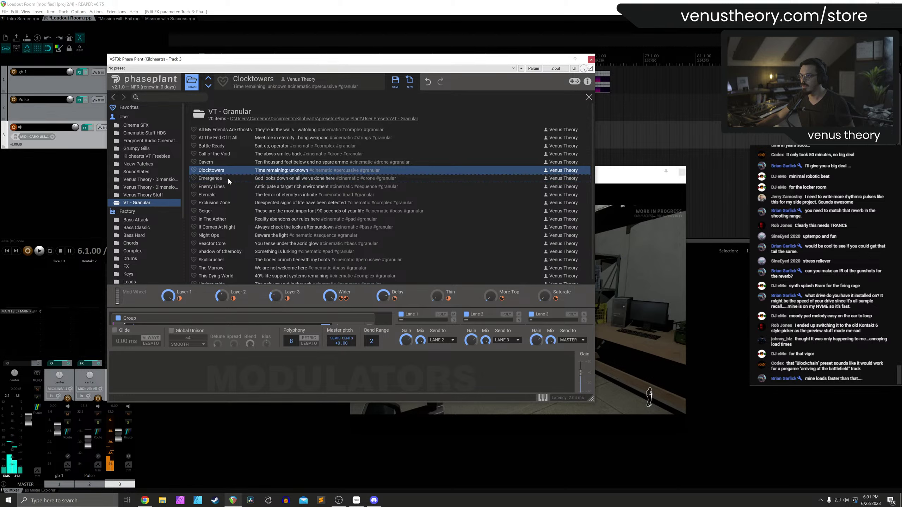
pyautogui.click(228, 179)
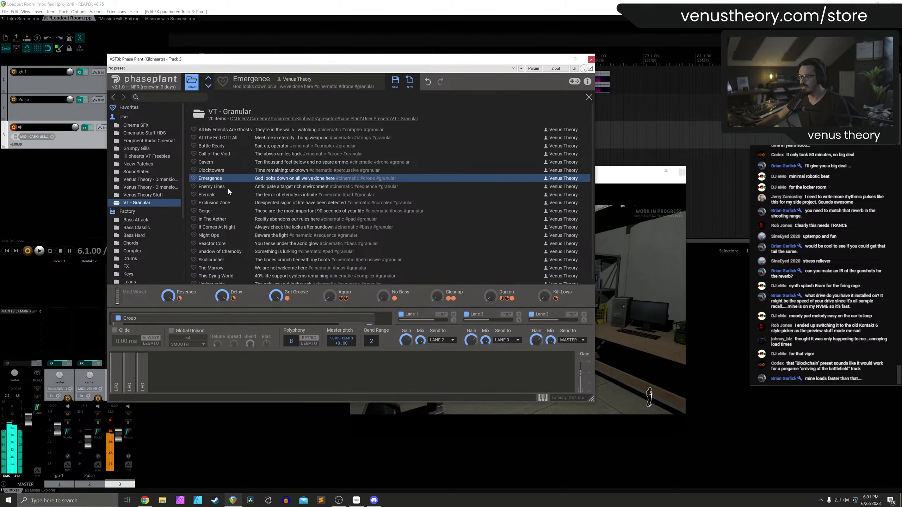
pyautogui.click(229, 188)
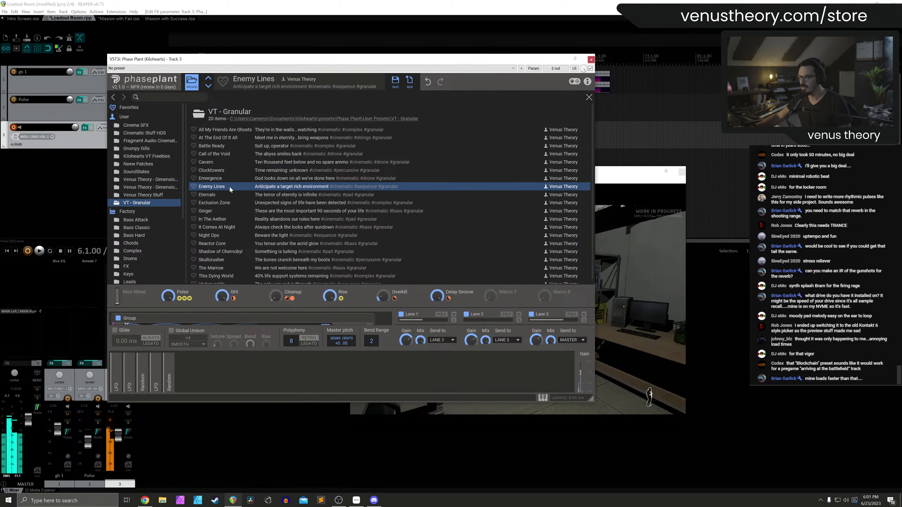
pyautogui.scroll(-1, 226, 209)
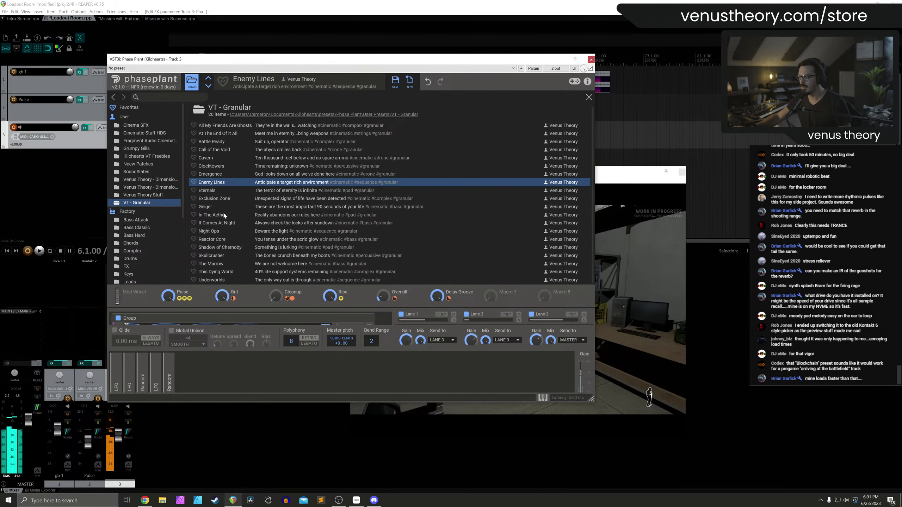
pyautogui.click(234, 217)
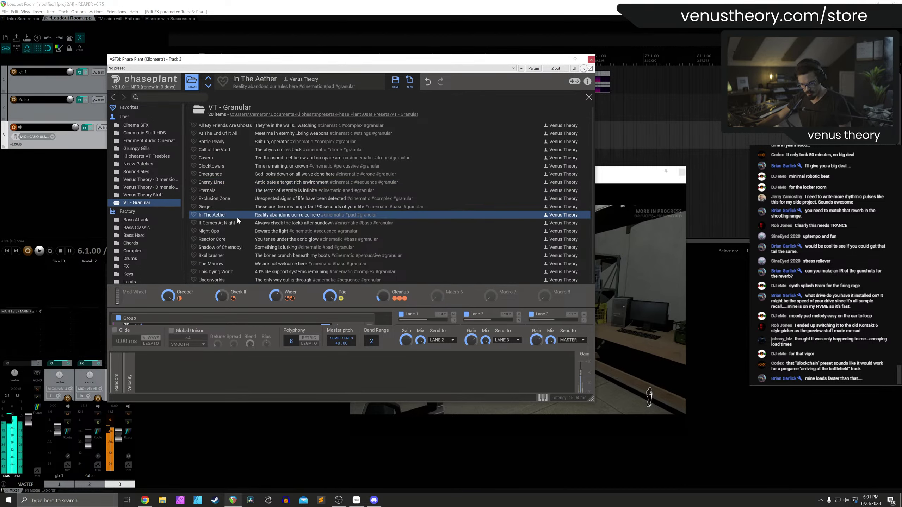
pyautogui.click(227, 239)
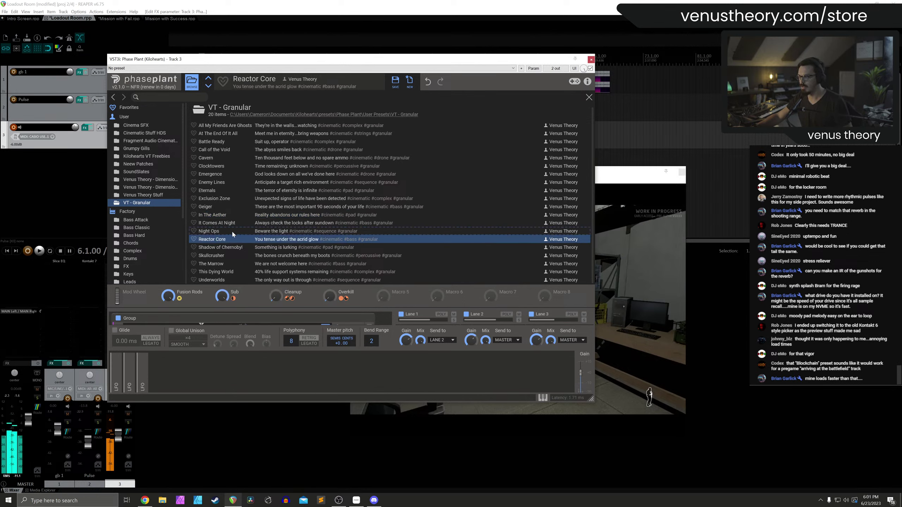
pyautogui.click(232, 232)
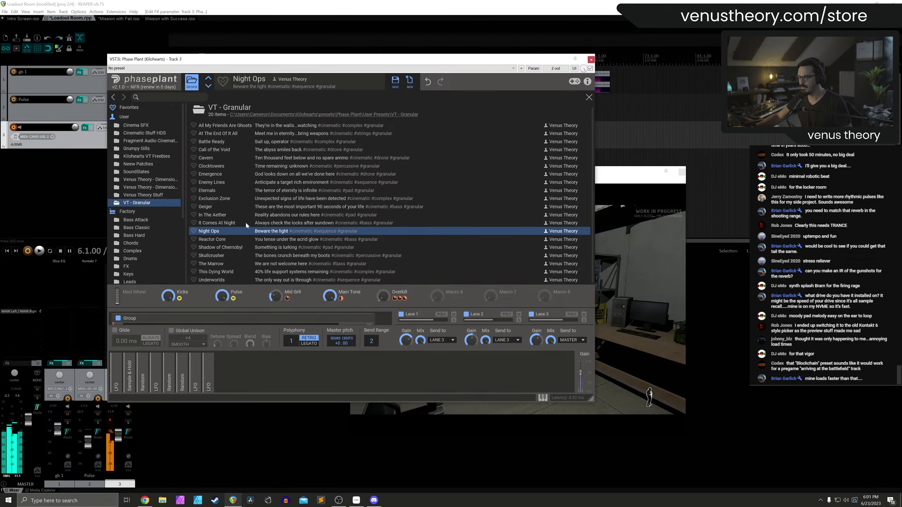
# Close the Phase Plant window and delete its track
pyautogui.click(591, 59)
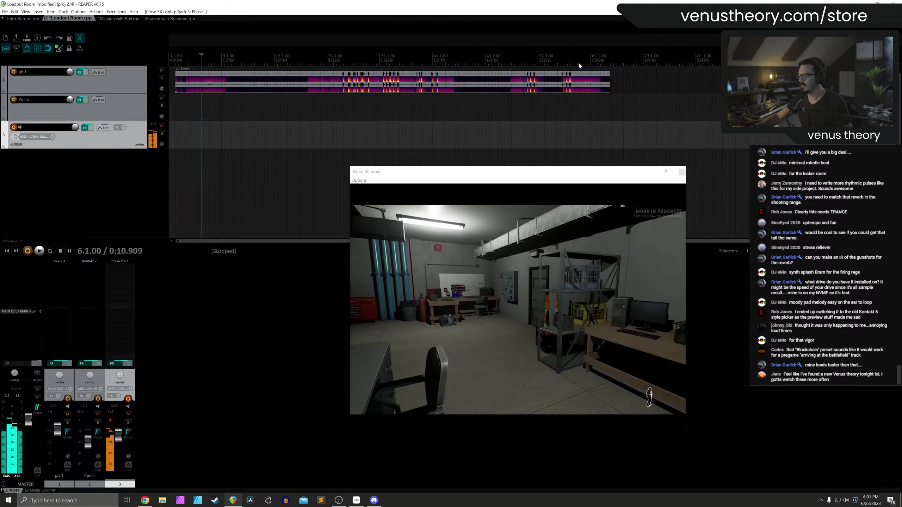
pyautogui.press('Delete')
pyautogui.press('Return')
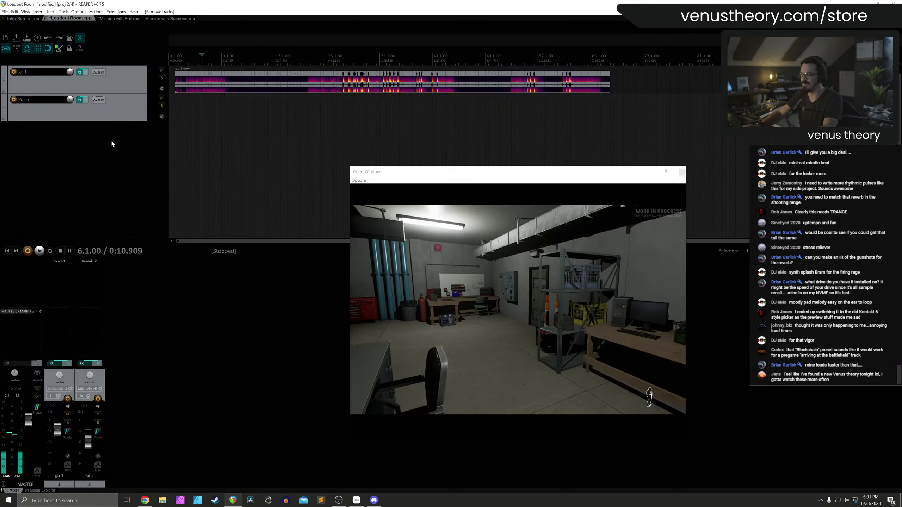
# Arm the Pulse track for recording and place the edit cursor at 2.3.00, near the start of the footage
pyautogui.click(107, 109)
pyautogui.click(13, 100)
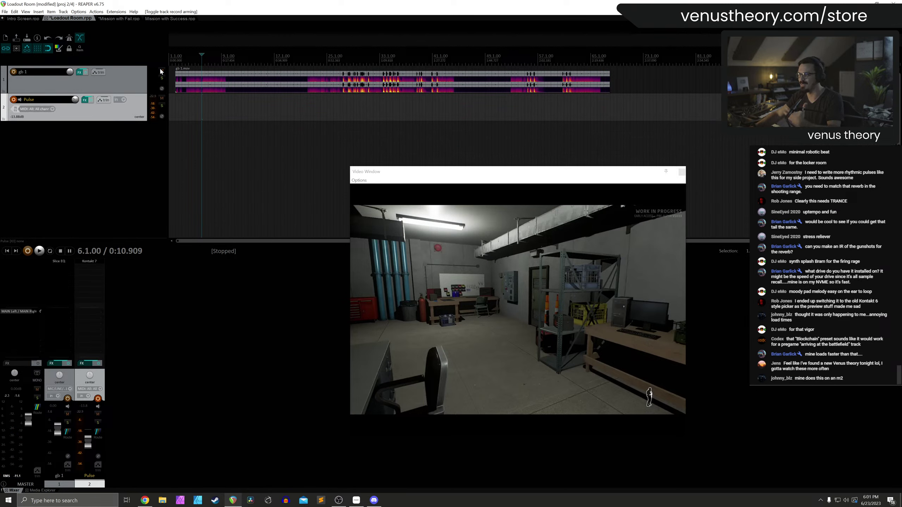
pyautogui.click(177, 61)
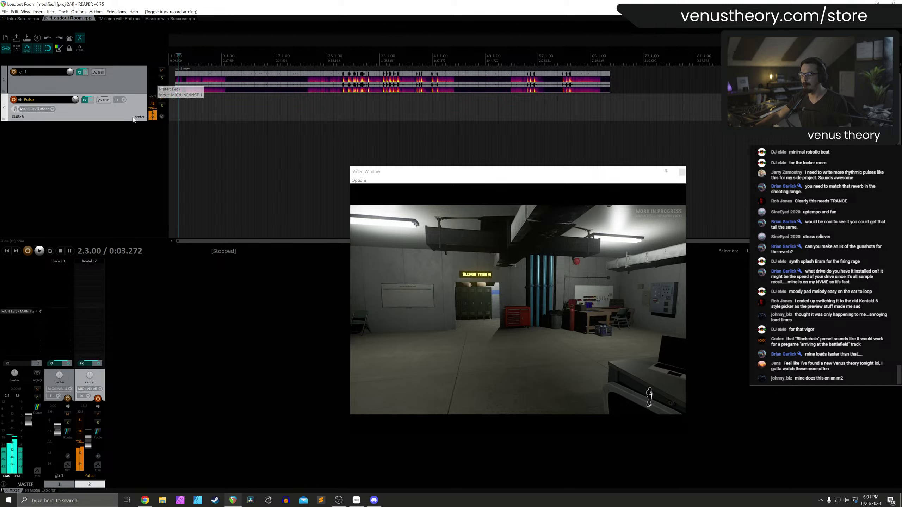
# Insert Kontakt 7 as a virtual instrument on a new track below Pulse
pyautogui.hotkey('ctrl', 'shift', 't')
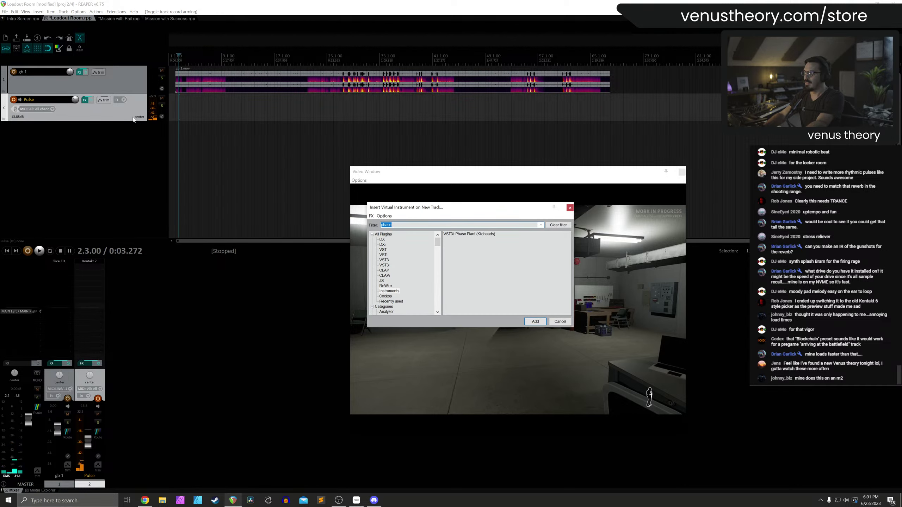
pyautogui.write('kont')
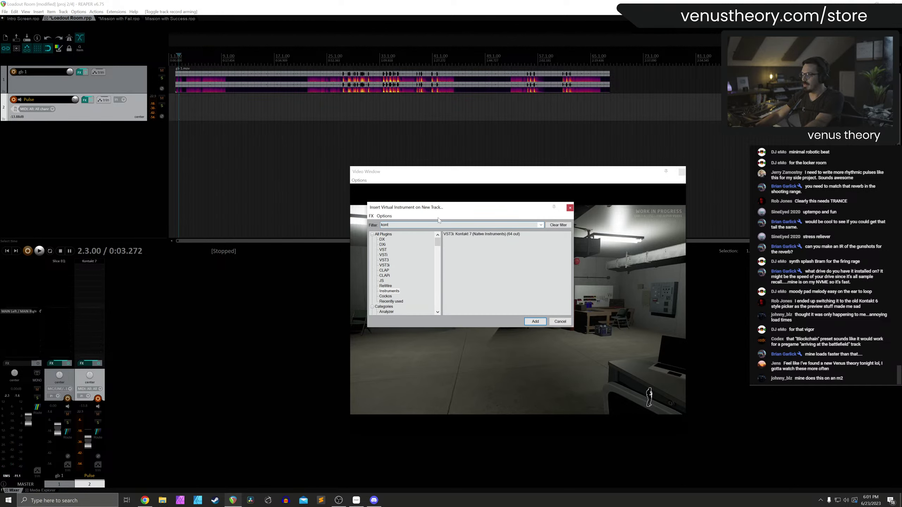
pyautogui.doubleClick(462, 235)
pyautogui.click(465, 298)
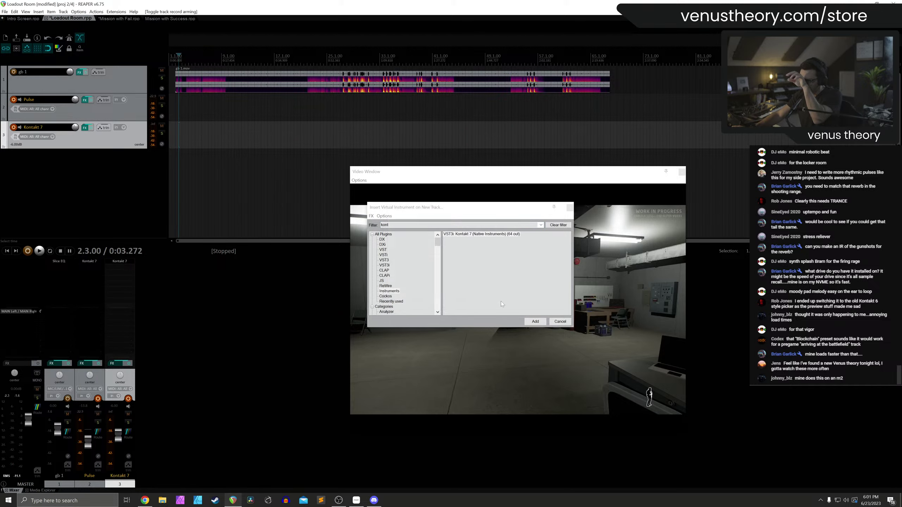
# Open the Lores library in the new Kontakt 7 and start auditioning its presets from Ghost City onward
pyautogui.scroll(-5, 206, 156)
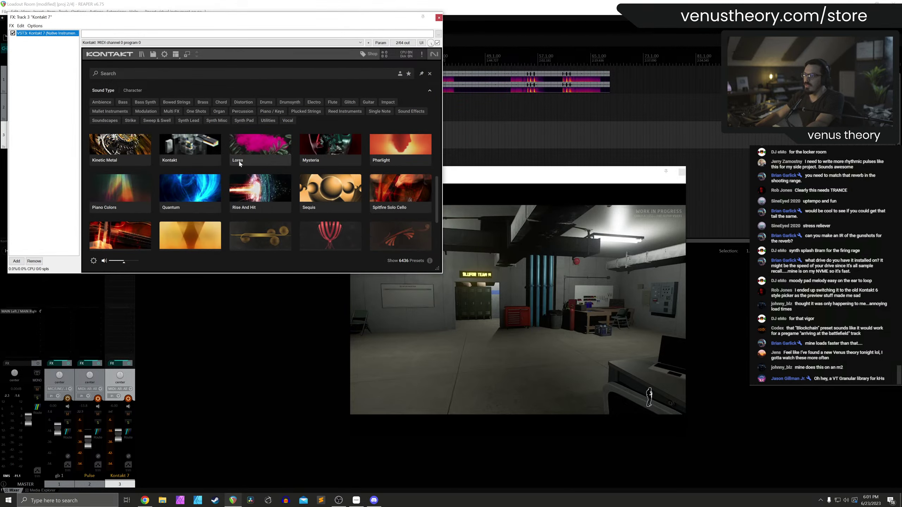
pyautogui.click(250, 158)
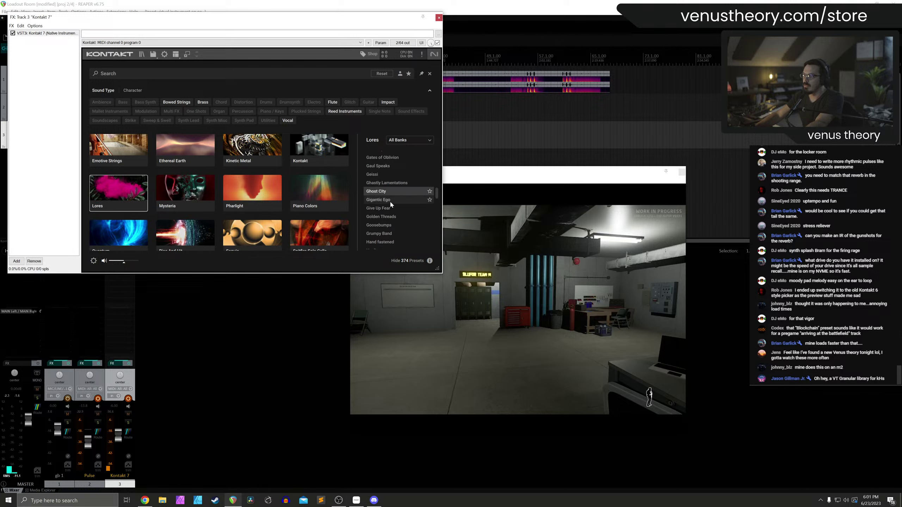
pyautogui.scroll(-3, 392, 206)
pyautogui.click(393, 213)
pyautogui.scroll(-2, 394, 215)
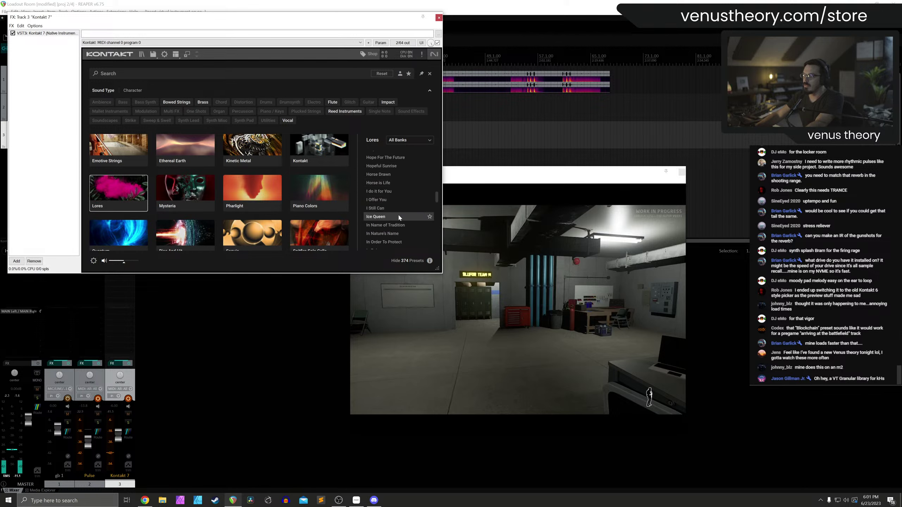
pyautogui.scroll(-3, 395, 216)
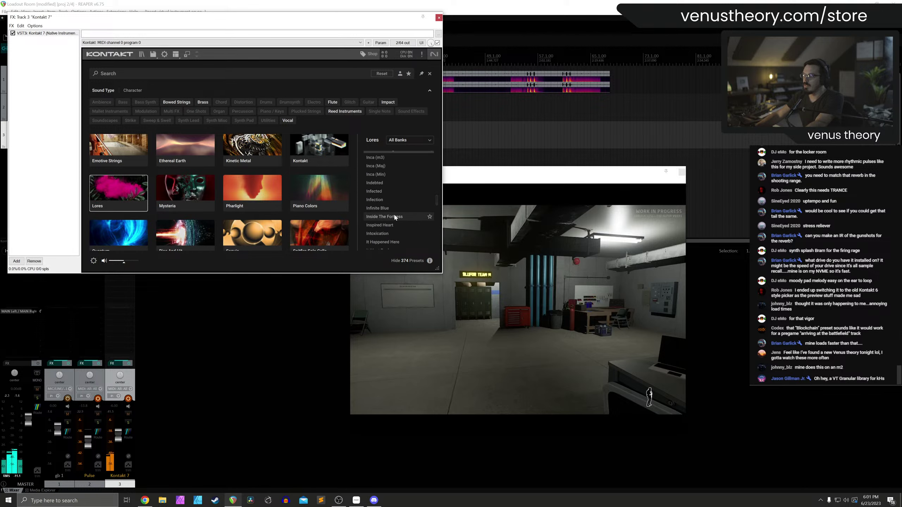
# Audition further Lores presets from Inside The Fortress through Jungle Landscape and Kiss of Truth to Lament
pyautogui.click(395, 216)
pyautogui.scroll(-2, 395, 220)
pyautogui.scroll(-2, 396, 221)
pyautogui.click(396, 218)
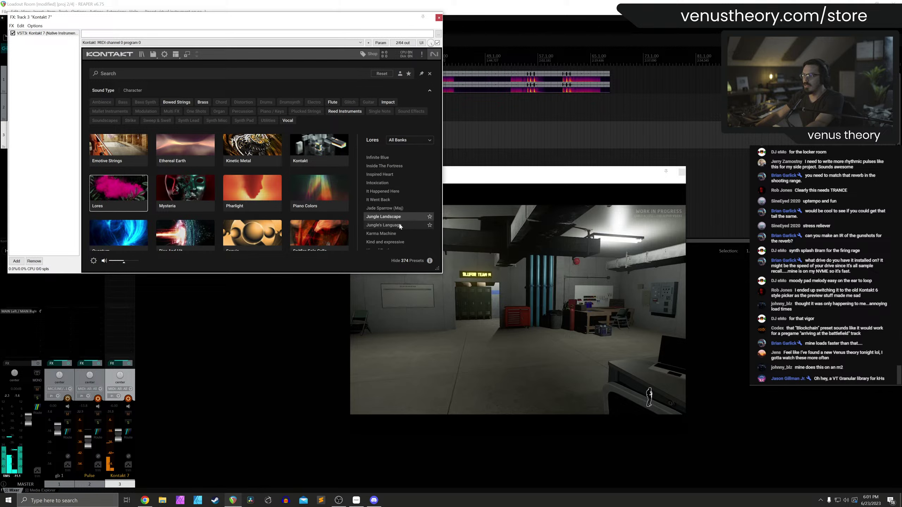
pyautogui.scroll(-2, 396, 220)
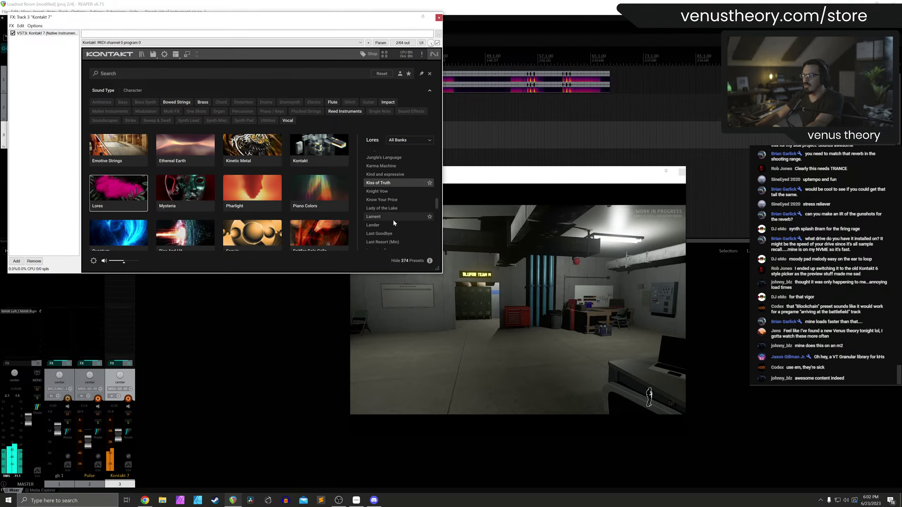
pyautogui.click(393, 218)
pyautogui.scroll(-2, 393, 222)
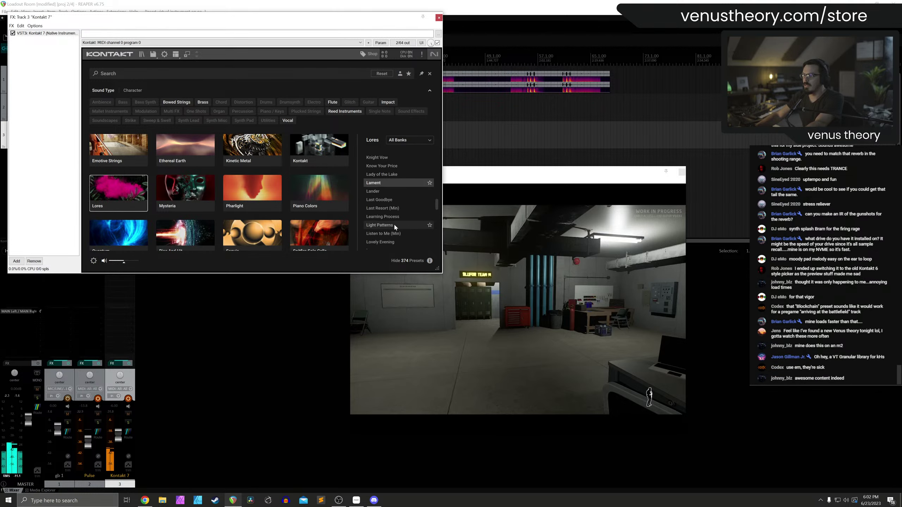
# Audition the Lores preset Lander, load it into Kontakt 7 and close the plugin window
pyautogui.click(388, 191)
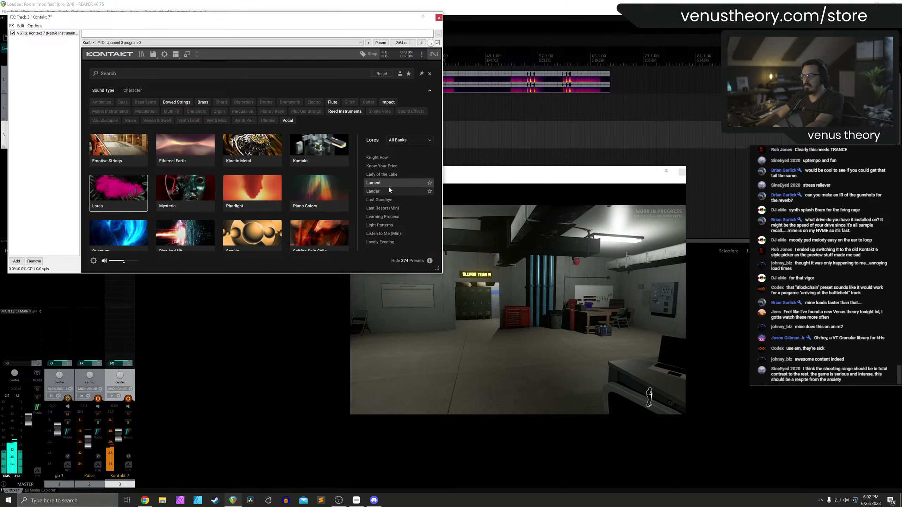
pyautogui.scroll(-1, 389, 188)
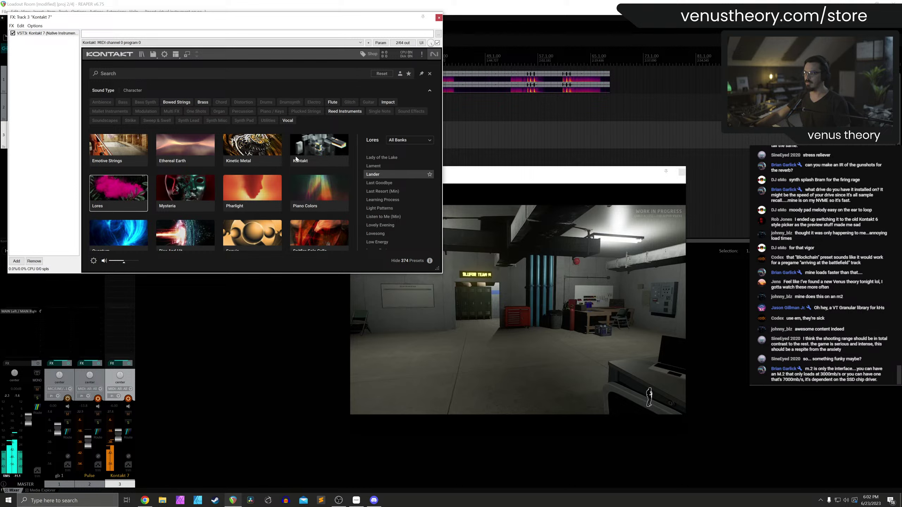
pyautogui.click(388, 176)
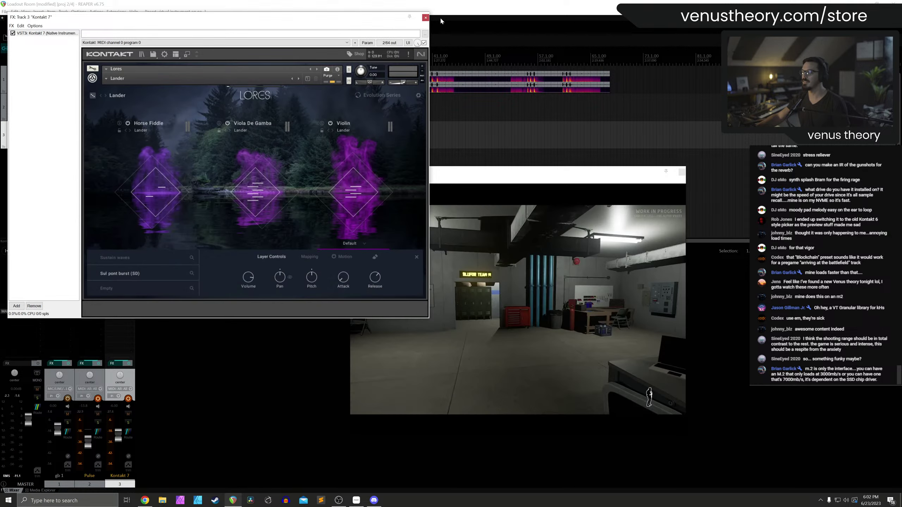
pyautogui.click(439, 17)
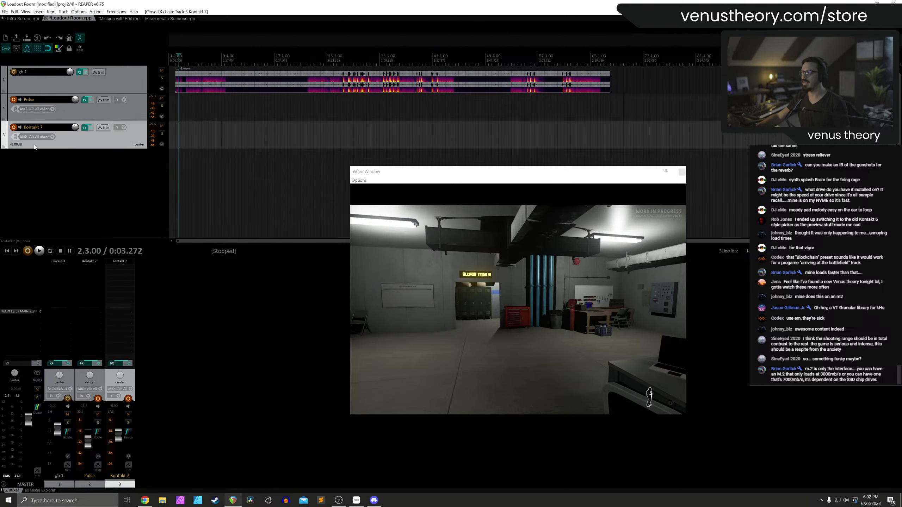
# Rename the Kontakt 7 track as High Pulse
pyautogui.press('F2')
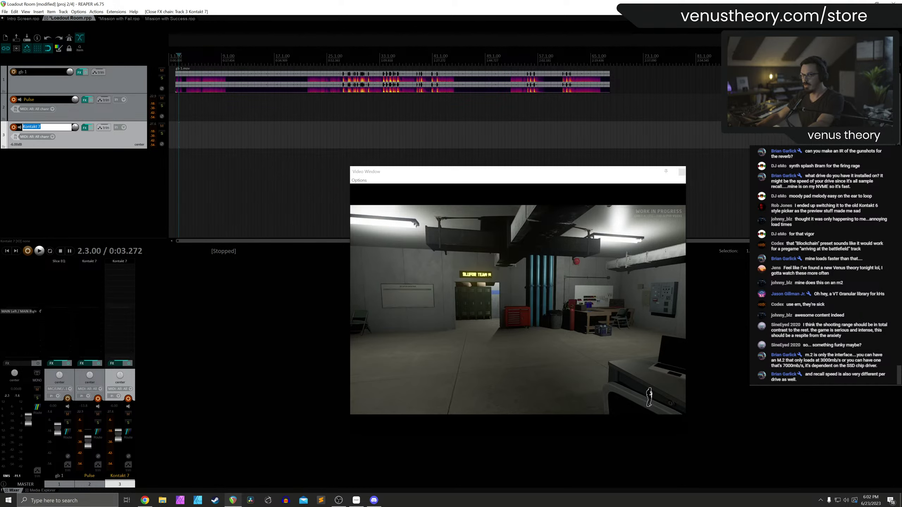
pyautogui.write('Hight')
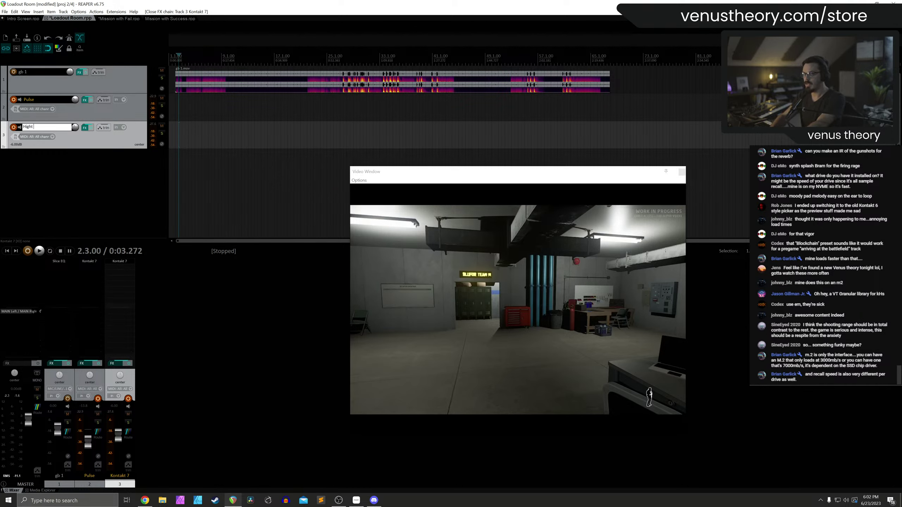
pyautogui.press('BackSpace')
pyautogui.write(' Pulse')
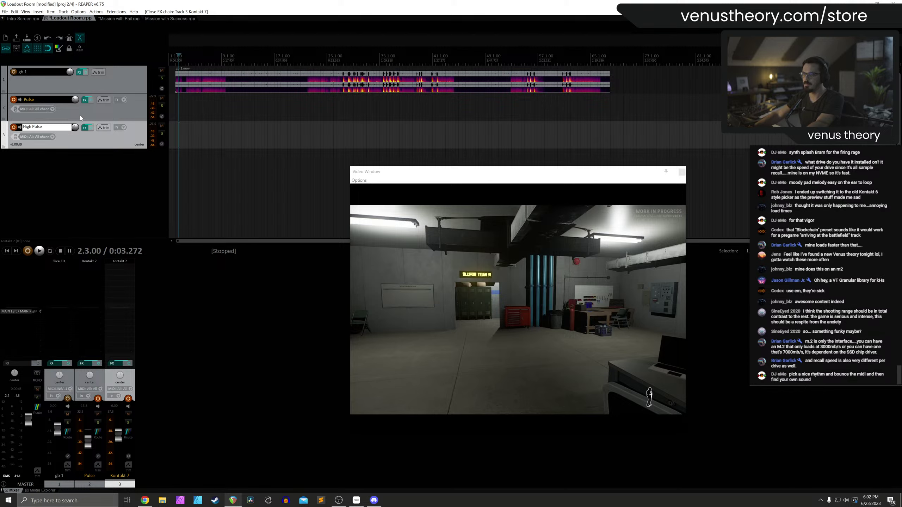
# Disarm the Pulse and High Pulse tracks, and paste a copy of High Pulse below the original
pyautogui.click(13, 99)
pyautogui.click(94, 146)
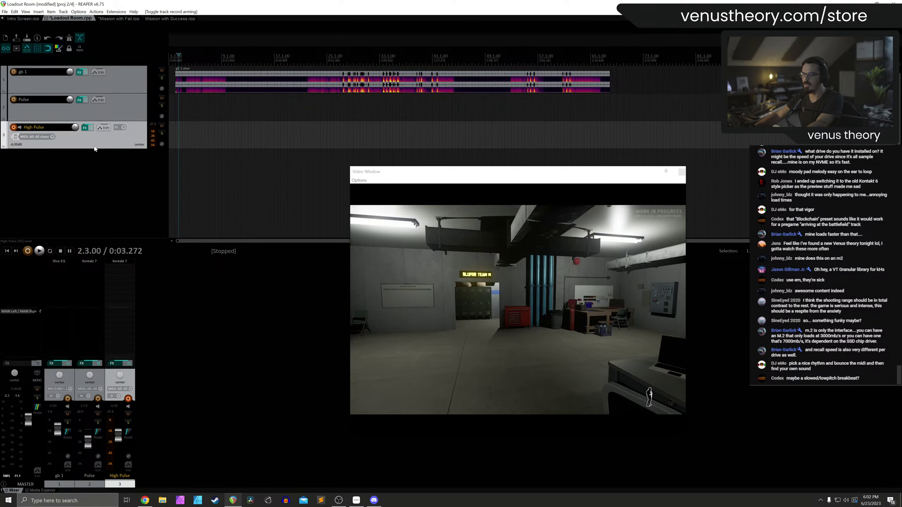
pyautogui.click(14, 128)
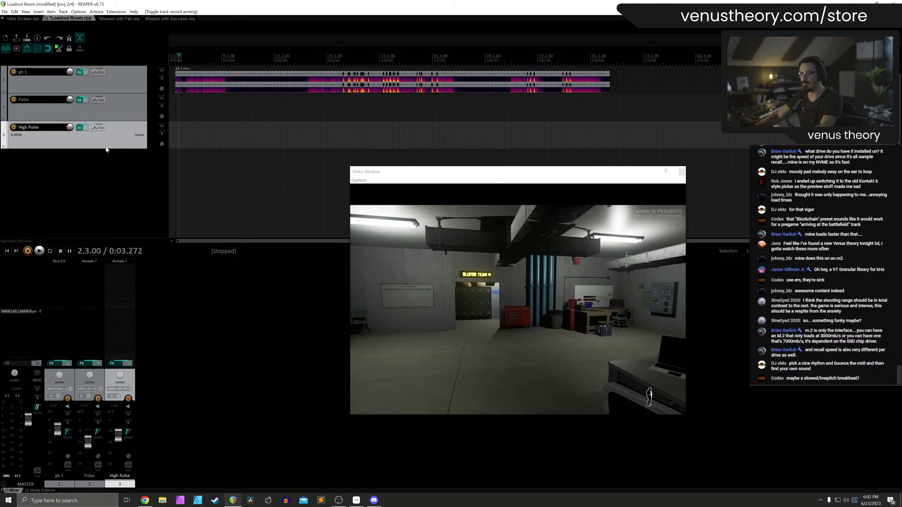
pyautogui.hotkey('ctrl', 'v')
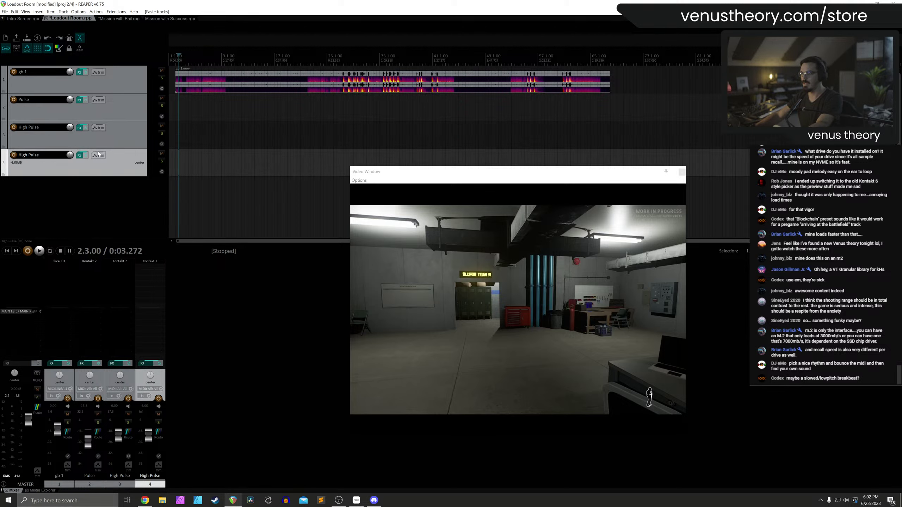
# Open the Kinetic Metal library in the copied track's Kontakt and audition presets from Amityville to Barrel Bass
pyautogui.click(157, 259)
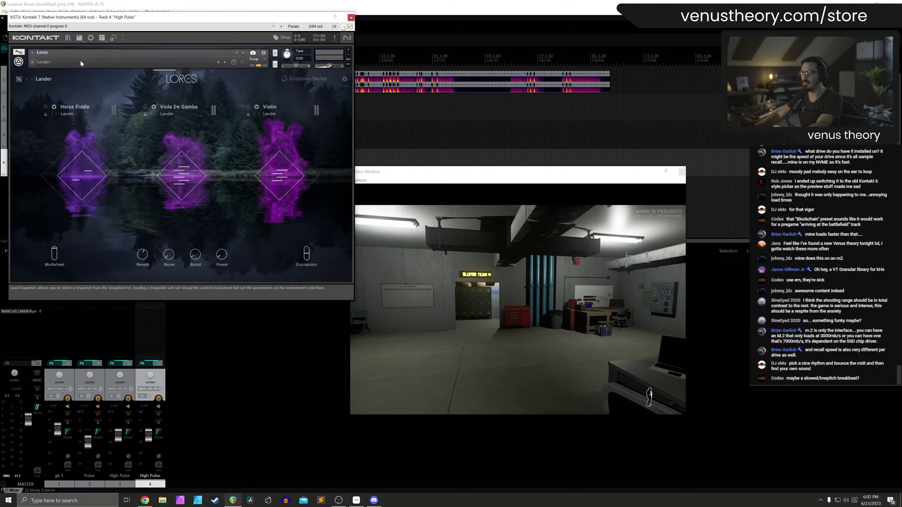
pyautogui.click(69, 39)
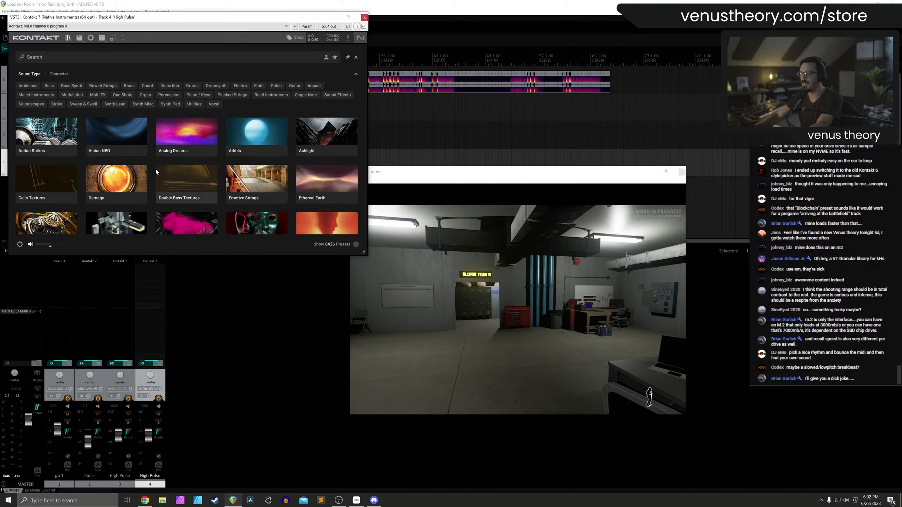
pyautogui.scroll(-2, 142, 179)
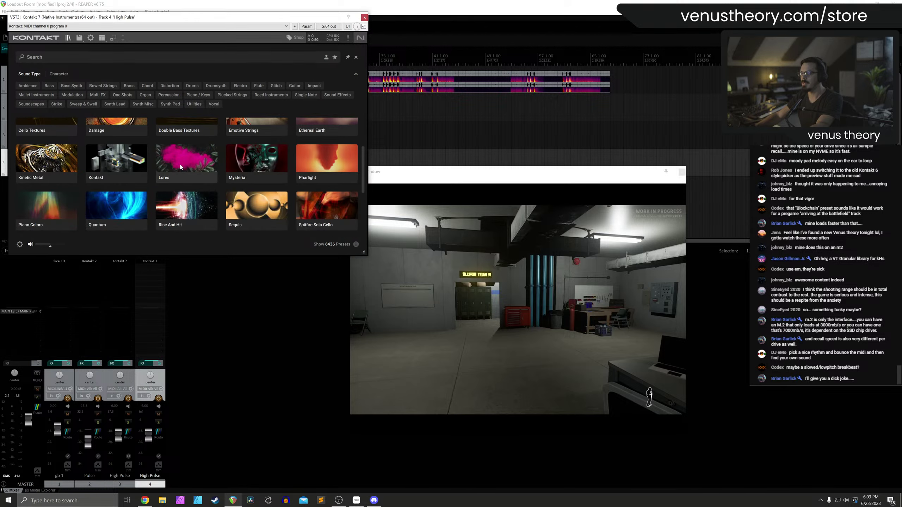
pyautogui.click(56, 164)
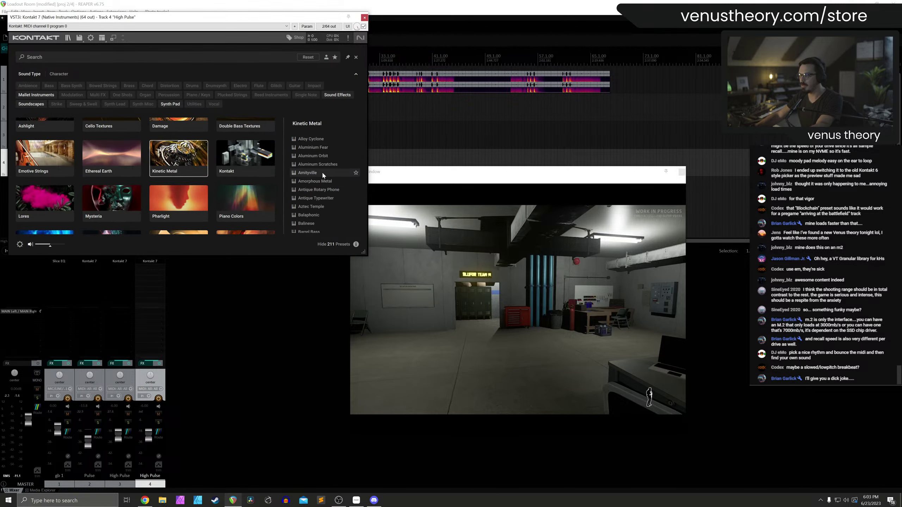
pyautogui.click(323, 174)
pyautogui.click(324, 189)
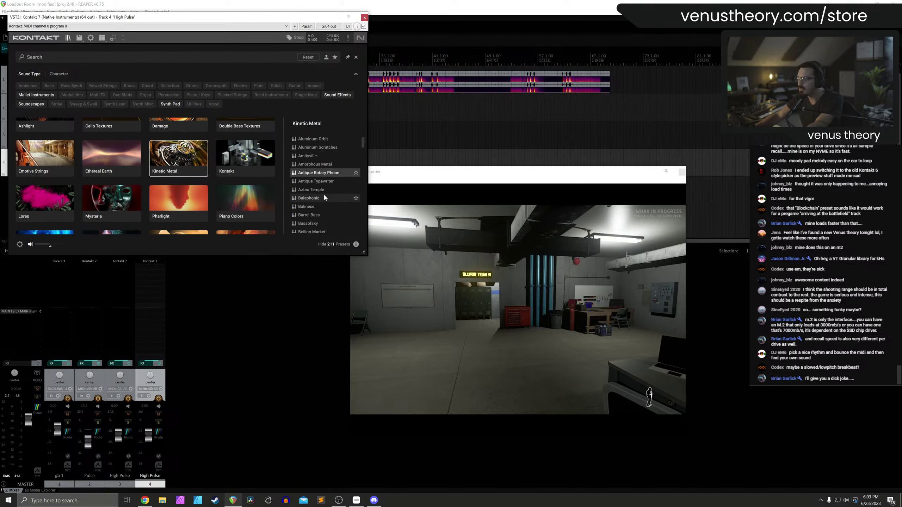
pyautogui.press('Down')
pyautogui.press('Down')
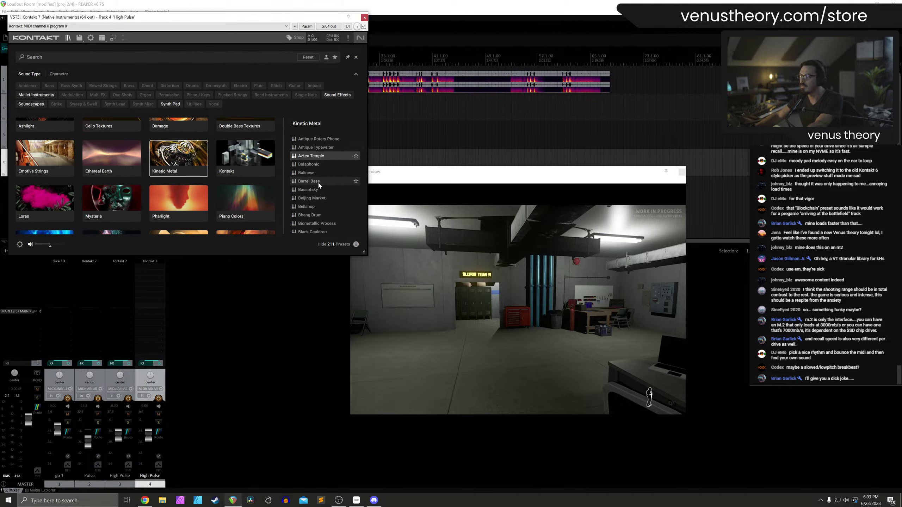
pyautogui.click(318, 181)
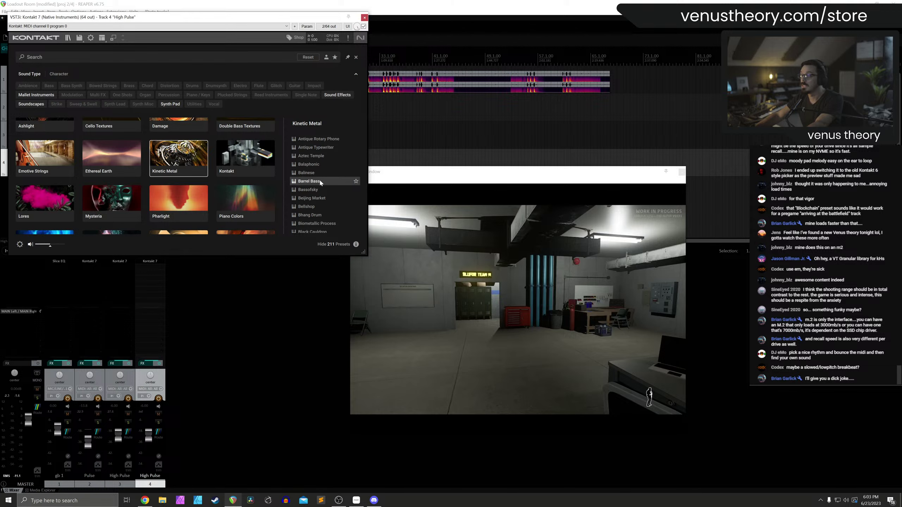
# Load Barrel Bass on the copied track, arm it for recording and step forward through the instruments to Black Cauldron
pyautogui.doubleClick(321, 181)
pyautogui.click(159, 399)
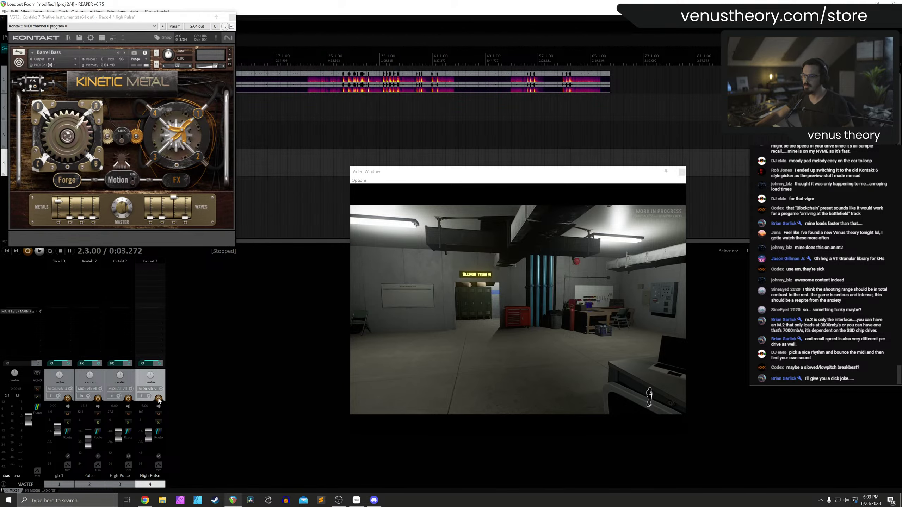
pyautogui.click(124, 53)
pyautogui.click(124, 53)
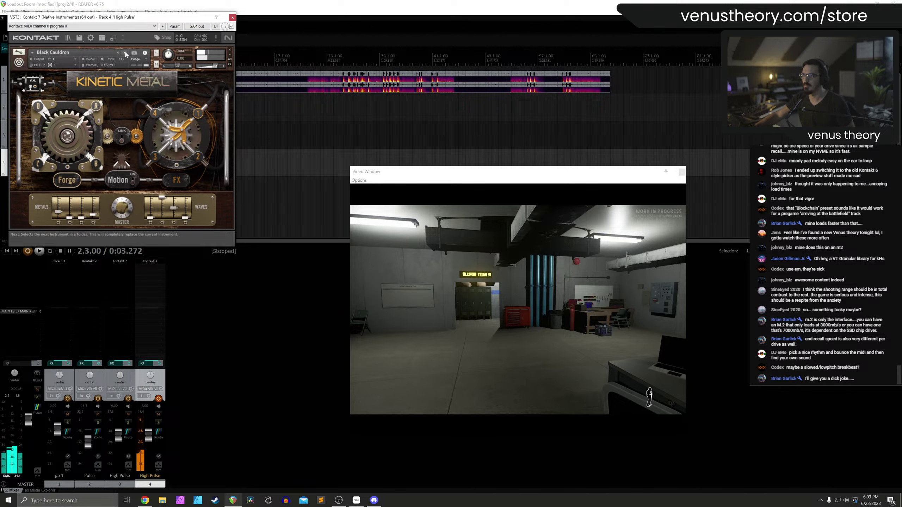
# Replace the instrument on the copied track with Diamagnetic Cymbal from the Kinetic Metal library
pyautogui.click(130, 55)
pyautogui.scroll(-5, 324, 184)
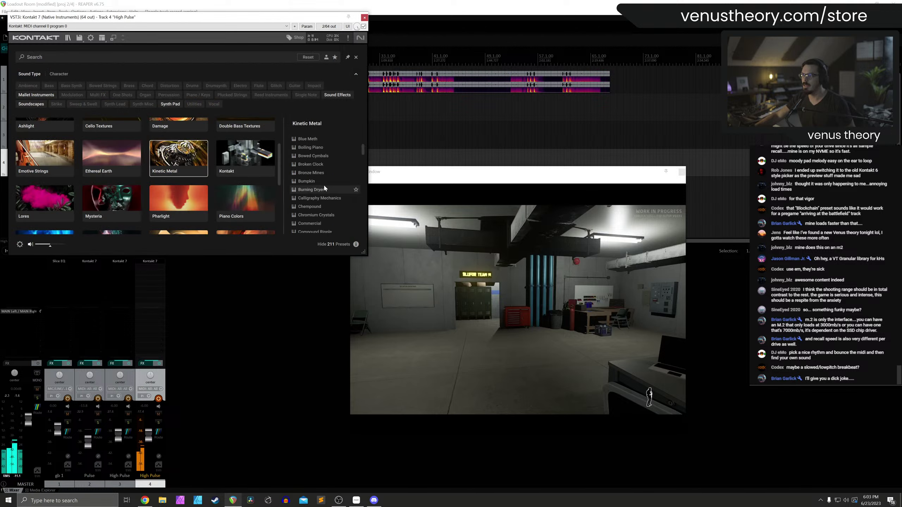
pyautogui.doubleClick(317, 164)
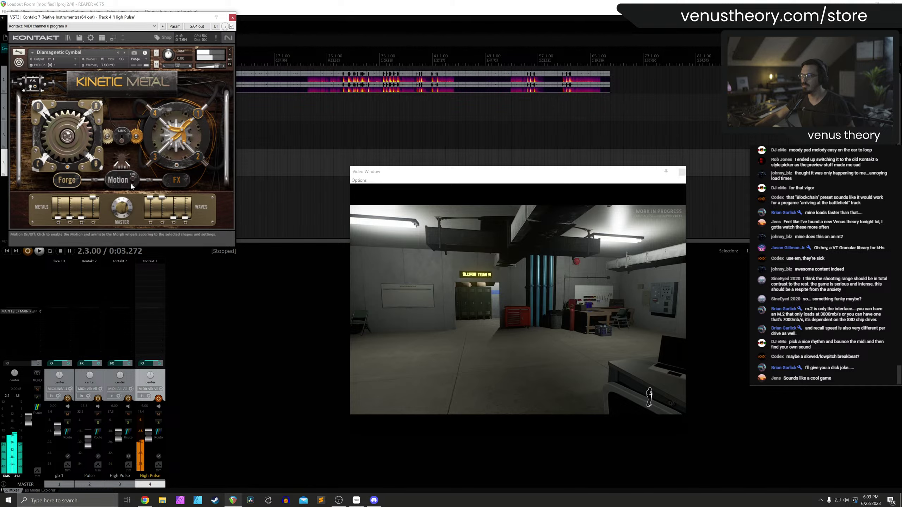
# Step forward past Dirt Shovel to Door Creaking, toggle its Motion and close the Kontakt window
pyautogui.click(124, 53)
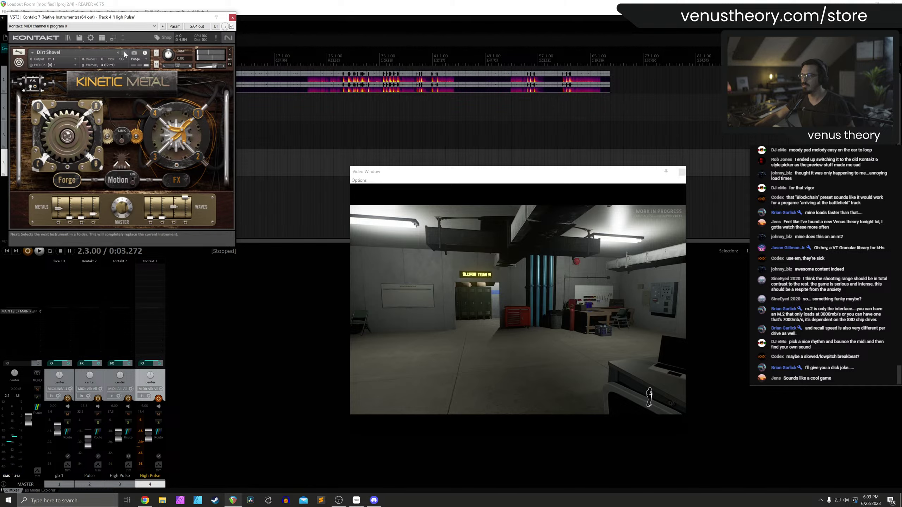
pyautogui.click(125, 52)
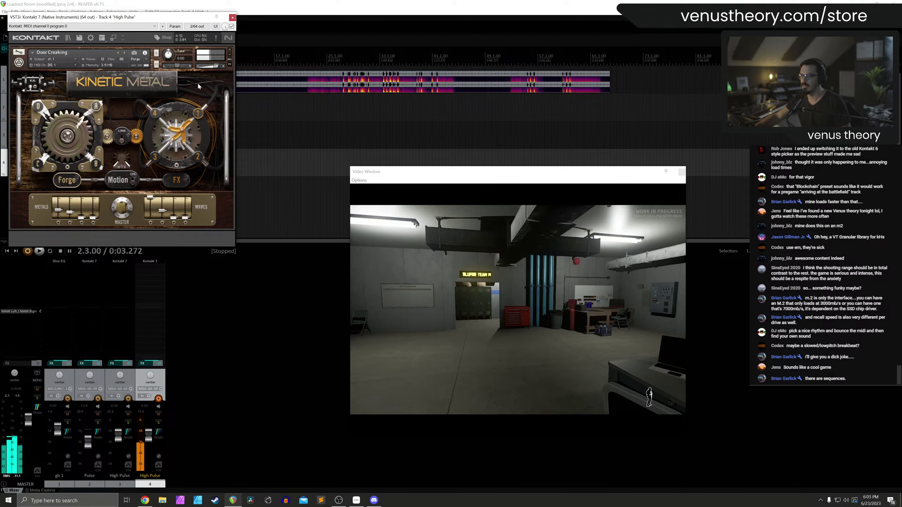
pyautogui.click(134, 182)
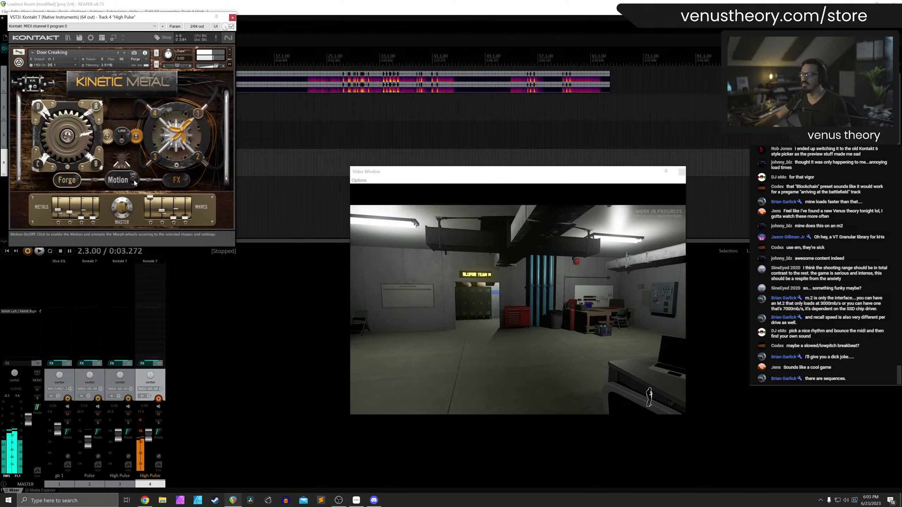
pyautogui.click(232, 17)
# Arm Pulse, lower the second High Pulse track to -12.90 dB, and briefly arm the first High Pulse to compare the layers
pyautogui.click(13, 99)
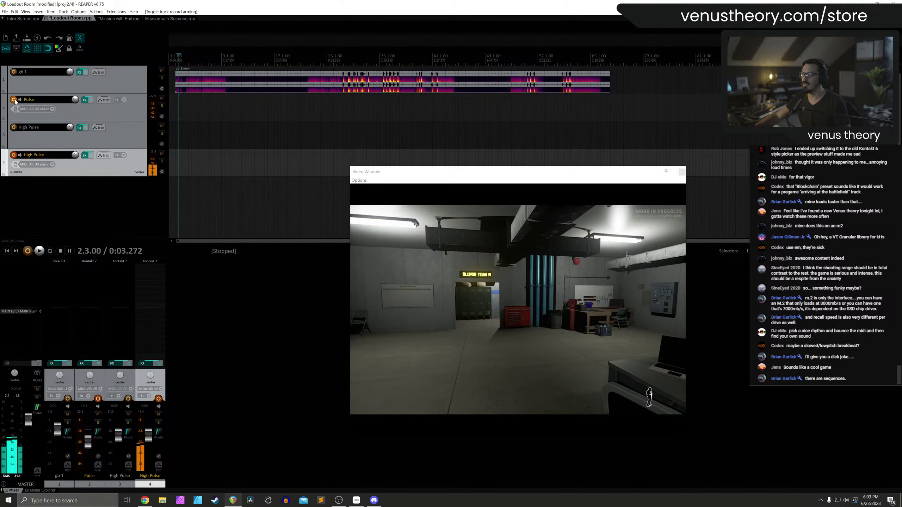
pyautogui.moveTo(148, 439); pyautogui.dragTo(118, 432)
pyautogui.click(128, 398)
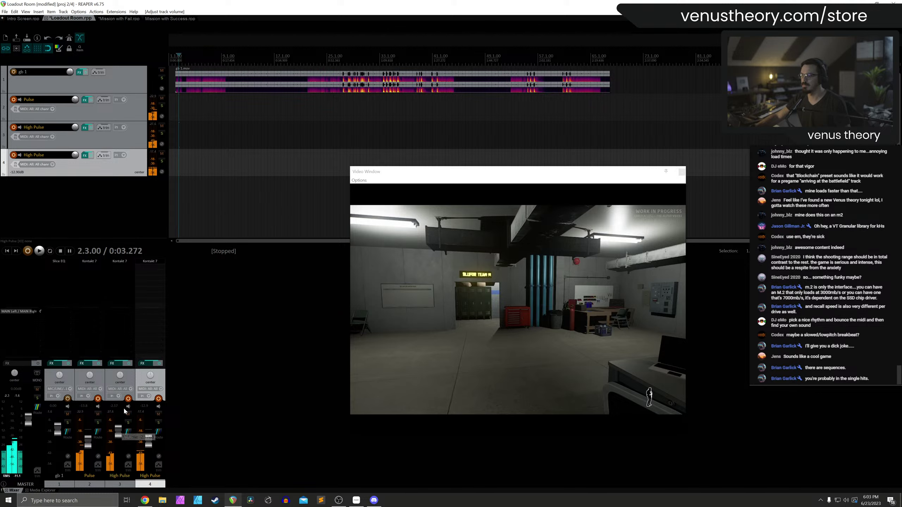
pyautogui.click(128, 398)
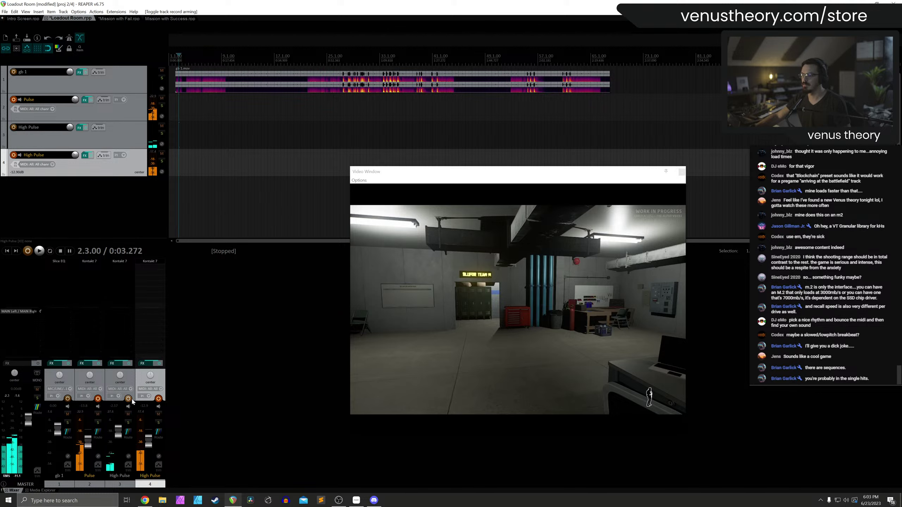
# Disarm the second High Pulse track and the Pulse track
pyautogui.click(131, 131)
pyautogui.click(14, 156)
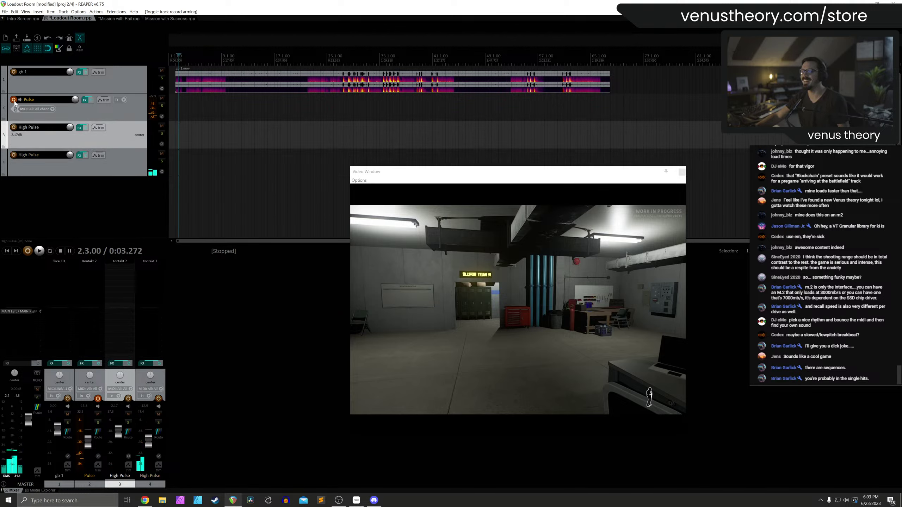
pyautogui.click(13, 99)
pyautogui.click(132, 168)
pyautogui.hotkey('ctrl', 't')
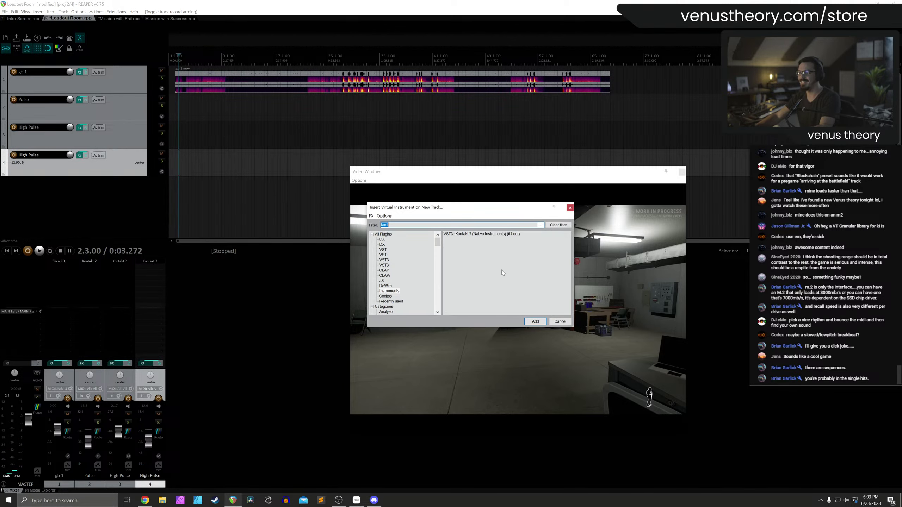
pyautogui.click(560, 322)
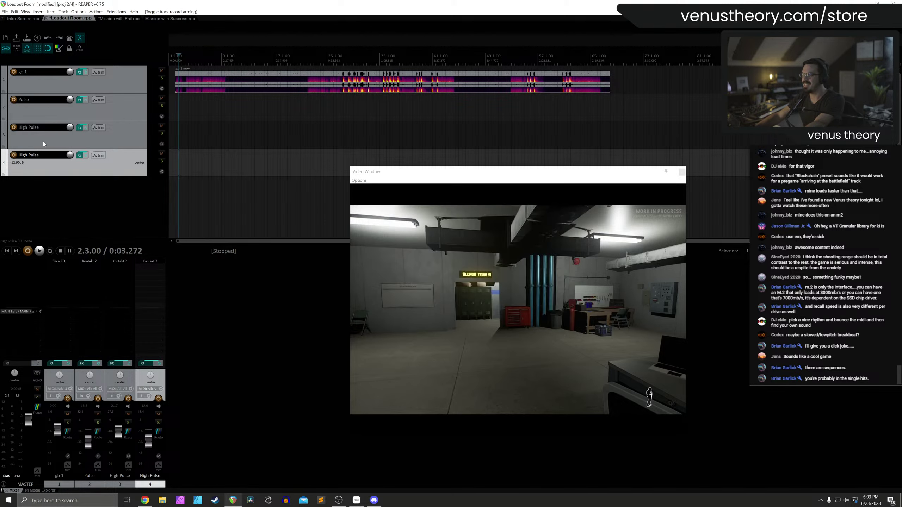
# Arm Pulse and the second High Pulse for recording, leave the first High Pulse disarmed, and place the edit cursor at 1.1.25
pyautogui.click(13, 100)
pyautogui.click(13, 127)
pyautogui.click(14, 155)
pyautogui.click(32, 133)
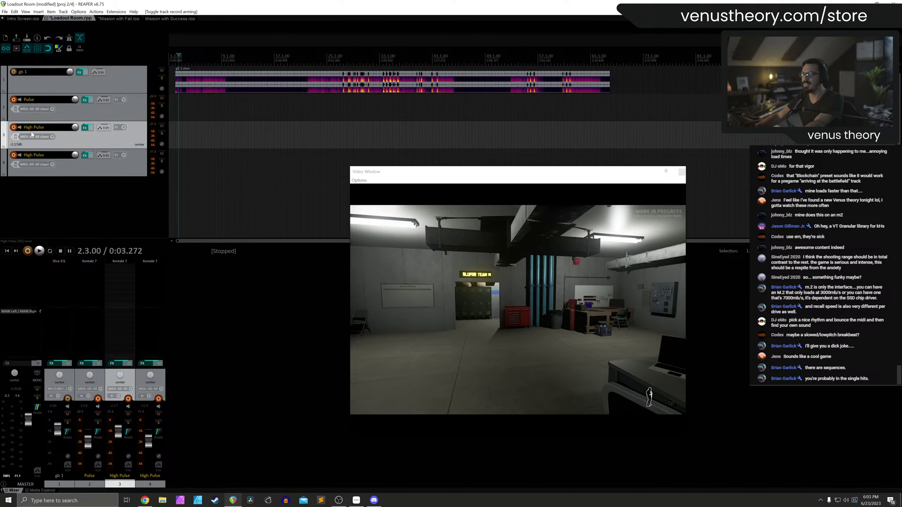
pyautogui.click(14, 127)
pyautogui.scroll(5, 249, 107)
pyautogui.click(169, 58)
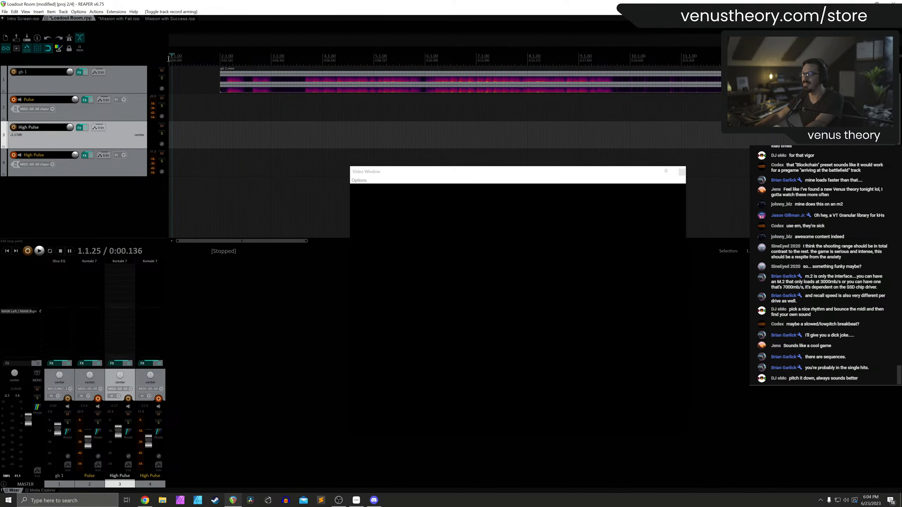
# Record a MIDI take from 1.1.00 on the armed Pulse and second High Pulse tracks, accepting recording from the same input
pyautogui.click(169, 59)
pyautogui.hotkey('ctrl', 'r')
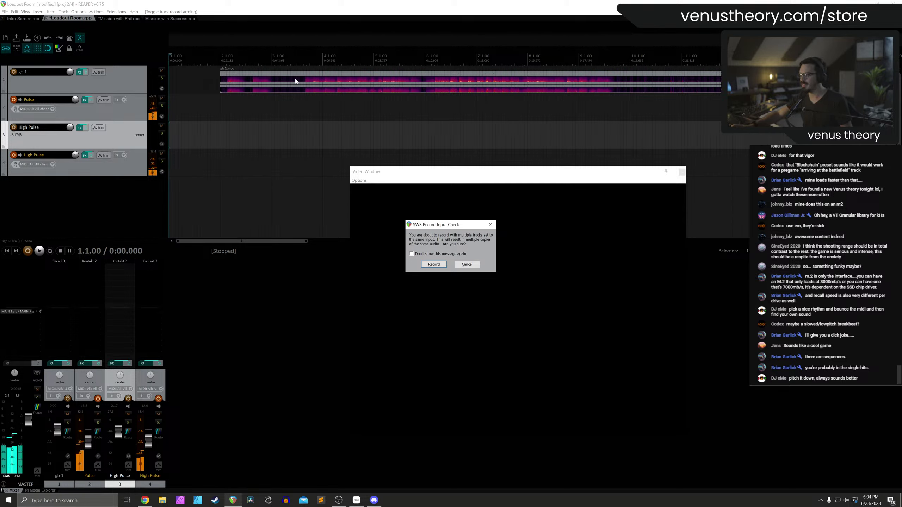
pyautogui.click(433, 264)
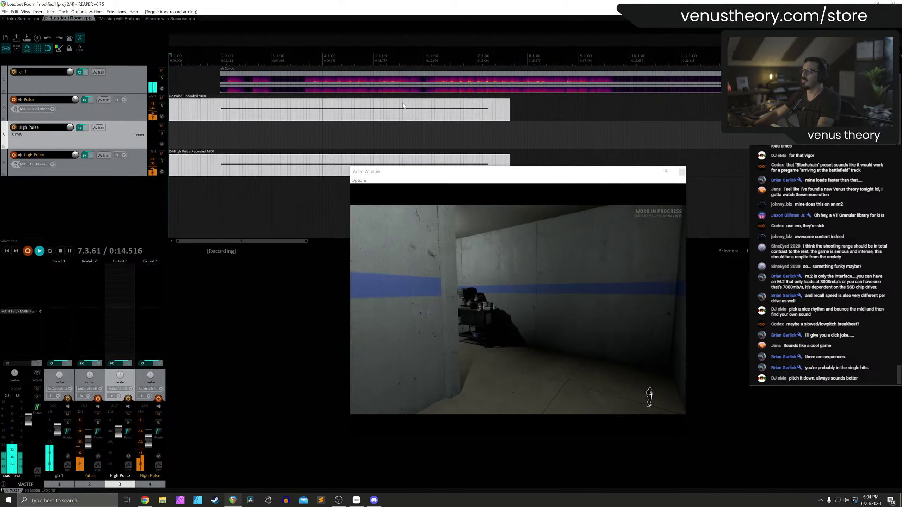
pyautogui.press('space')
# Split the recorded Pulse and High Pulse items at 2.1.00 and delete the portions before it
pyautogui.scroll(-3, 189, 111)
pyautogui.click(194, 112)
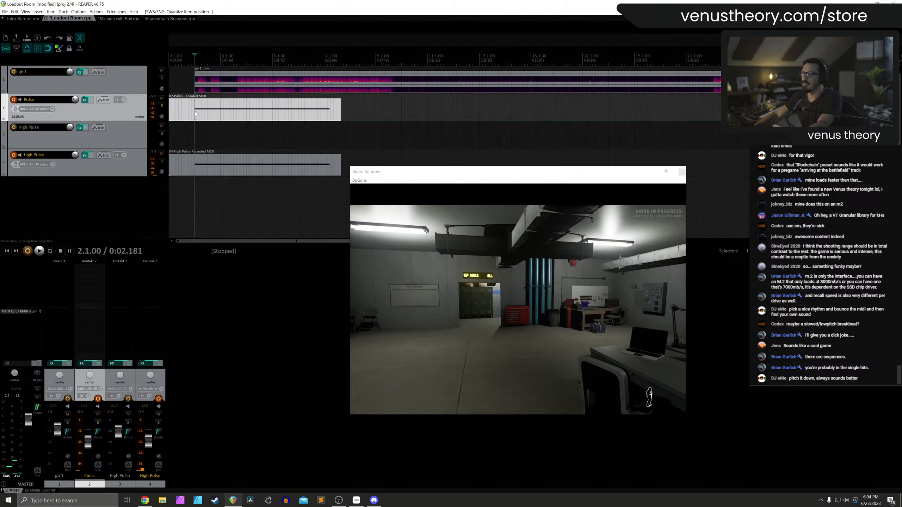
pyautogui.press('s')
pyautogui.click(182, 113)
pyautogui.press('Delete')
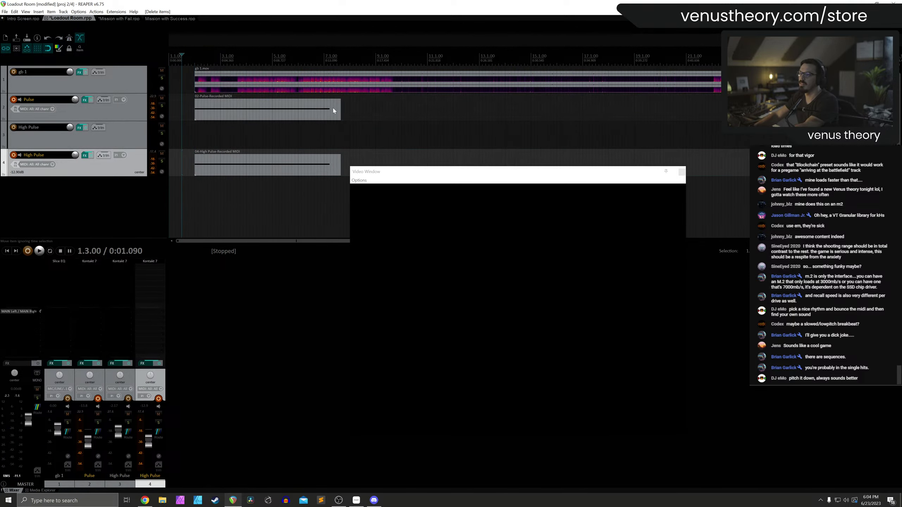
# Trim the ends of the Pulse and High Pulse items to 6.1.00, leaving four bars each
pyautogui.moveTo(341, 110); pyautogui.dragTo(322, 111)
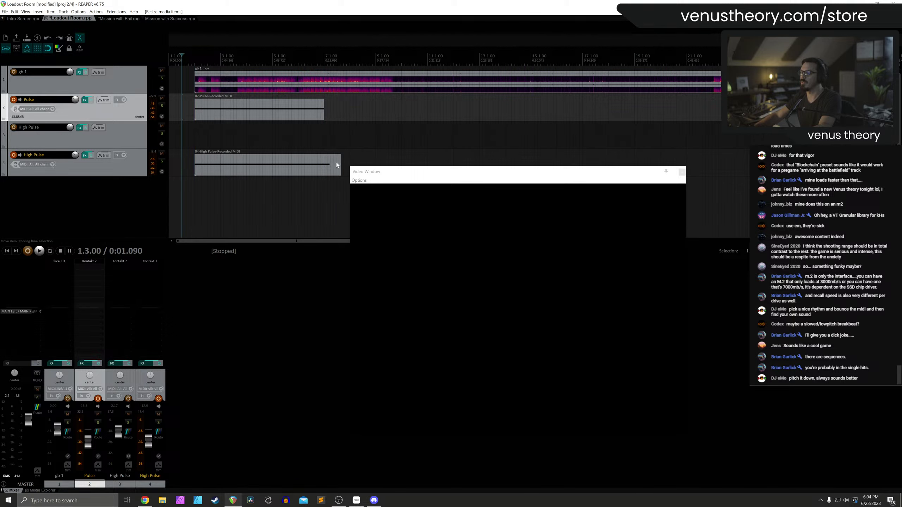
pyautogui.moveTo(340, 163); pyautogui.dragTo(298, 163)
pyautogui.moveTo(321, 122); pyautogui.dragTo(298, 121)
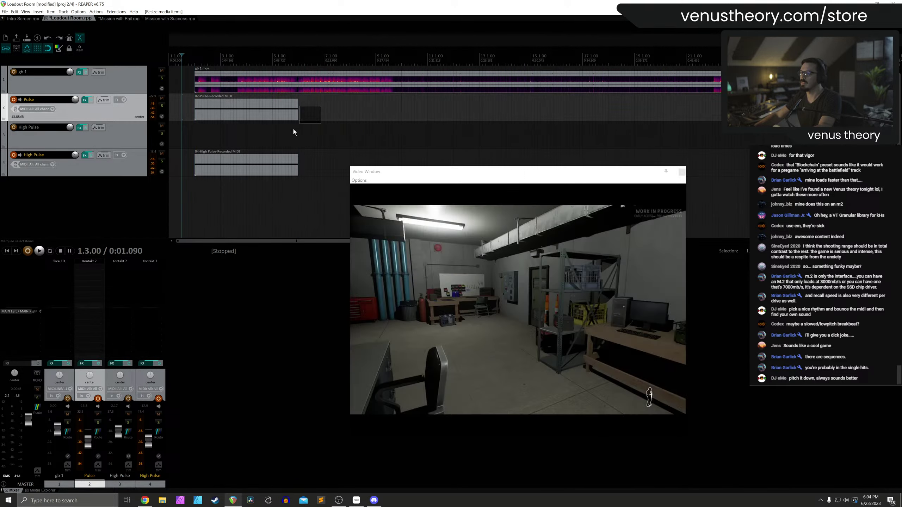
# Select both four-bar items and duplicate them three times in sequence so the layers run to 18.1.00
pyautogui.rightClick(284, 140)
pyautogui.press('Escape')
pyautogui.scroll(-4, 285, 141)
pyautogui.hotkey('ctrl', 'd')
pyautogui.hotkey('ctrl', 'd')
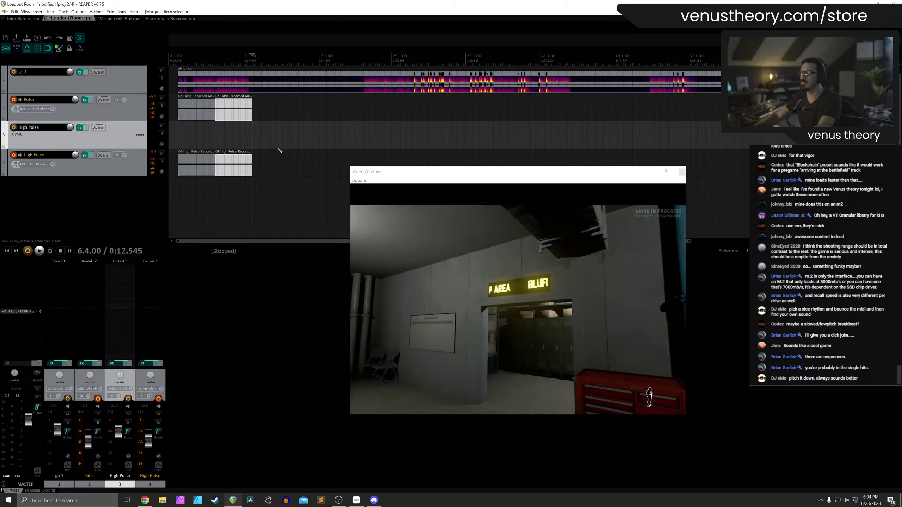
pyautogui.hotkey('ctrl', 'd')
# Glue the Pulse segments into one item, do the same for High Pulse, and set the time selection to 2.1.00–18.1.00
pyautogui.rightClick(106, 154)
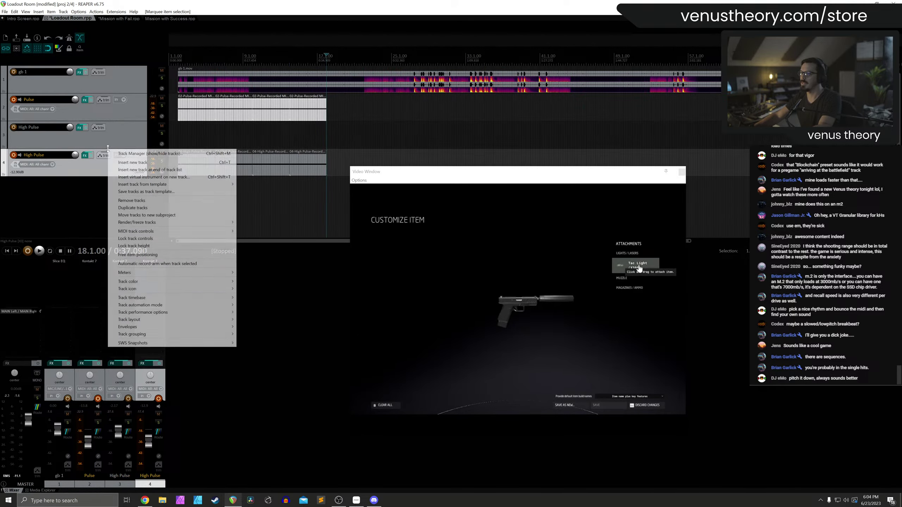
pyautogui.press('Escape')
pyautogui.doubleClick(146, 104)
pyautogui.hotkey('ctrl', 'g')
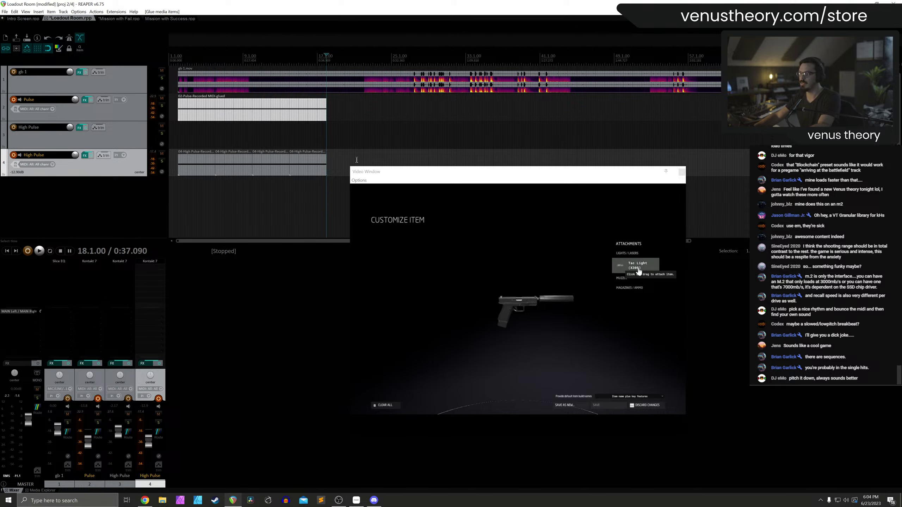
pyautogui.doubleClick(104, 161)
pyautogui.hotkey('ctrl', 'g')
pyautogui.click(214, 111)
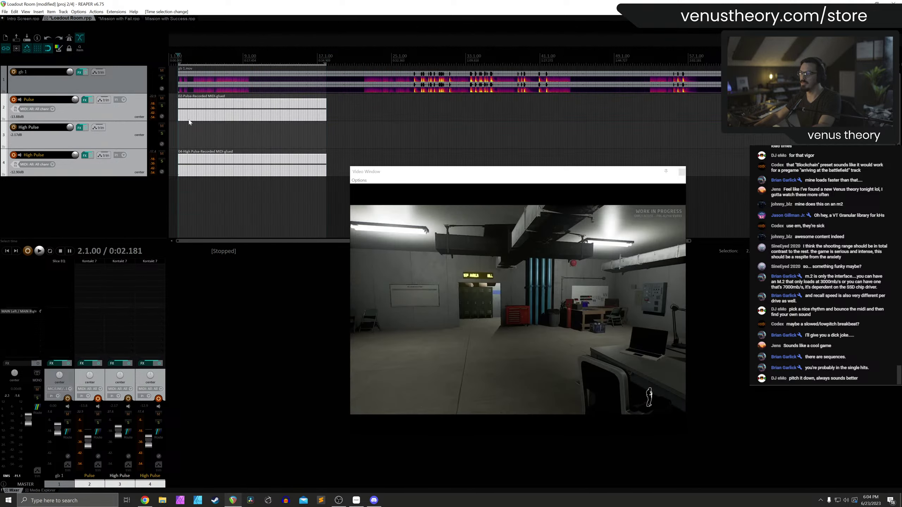
# Disarm Pulse and the second High Pulse, arm the first High Pulse for recording, and raise its volume slightly
pyautogui.click(13, 155)
pyautogui.click(13, 100)
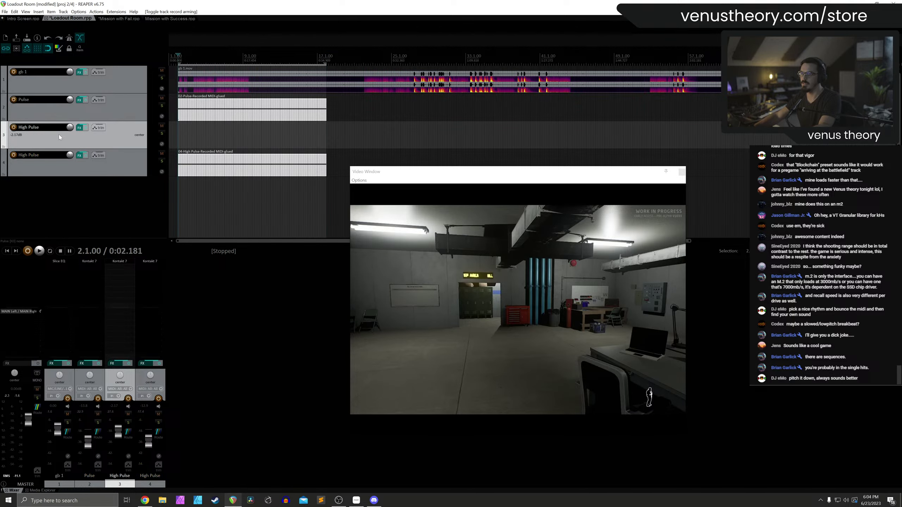
pyautogui.click(14, 127)
pyautogui.scroll(2, 210, 79)
pyautogui.click(172, 57)
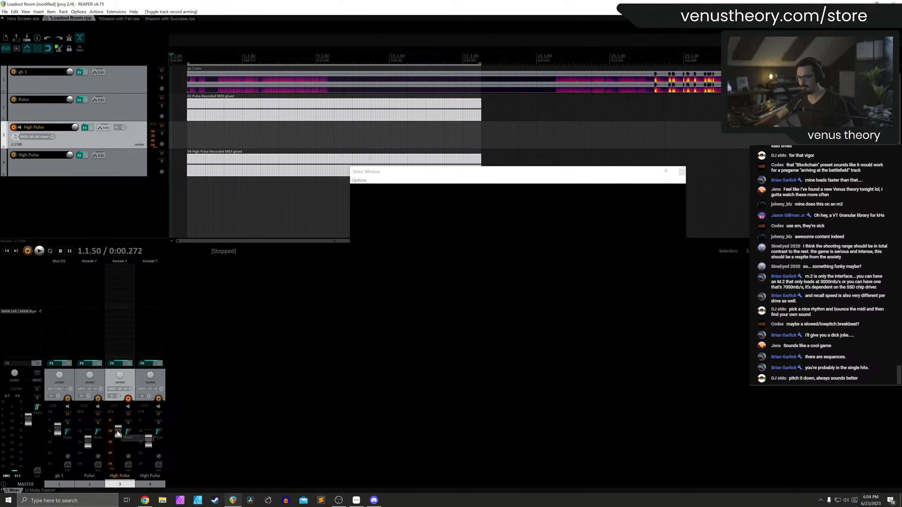
pyautogui.moveTo(118, 432); pyautogui.dragTo(119, 430)
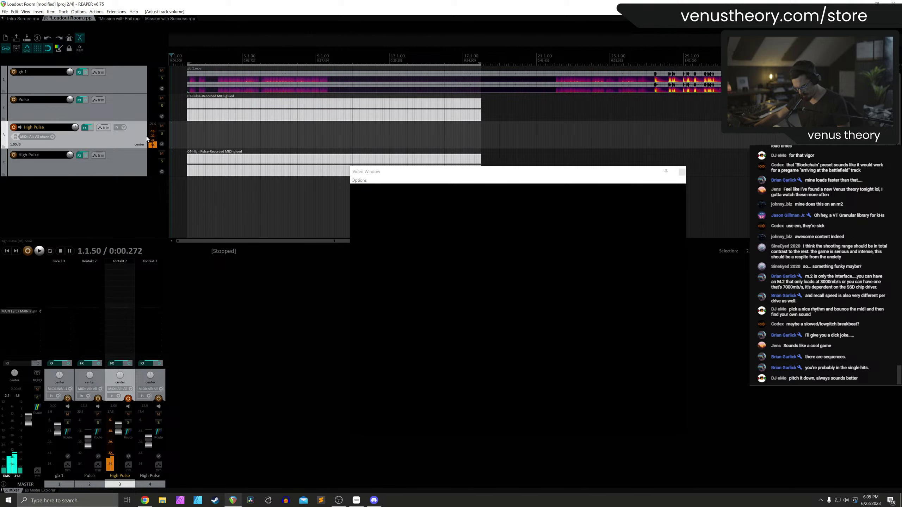
# Search the plugins for tape effects and add Arturia's Delay TAPE-201 to the armed High Pulse track
pyautogui.doubleClick(122, 270)
pyautogui.write('dee')
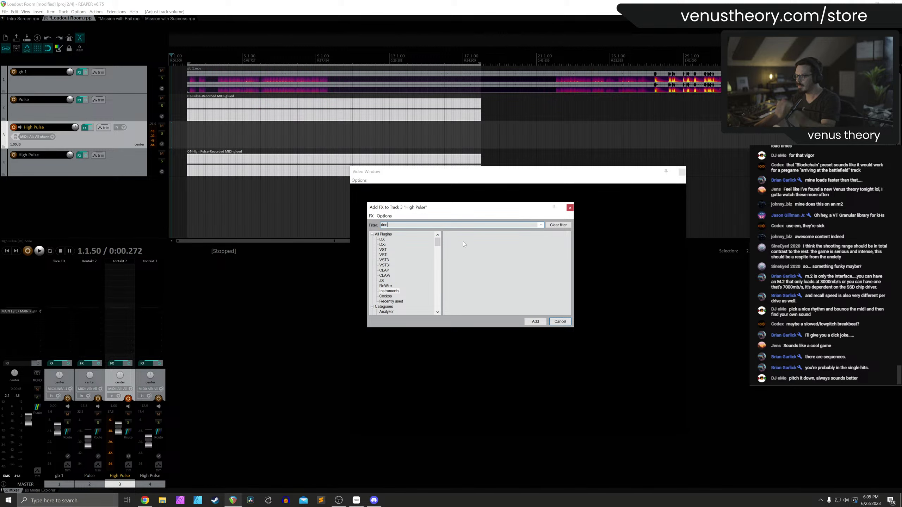
pyautogui.hotkey('ctrl', 'a')
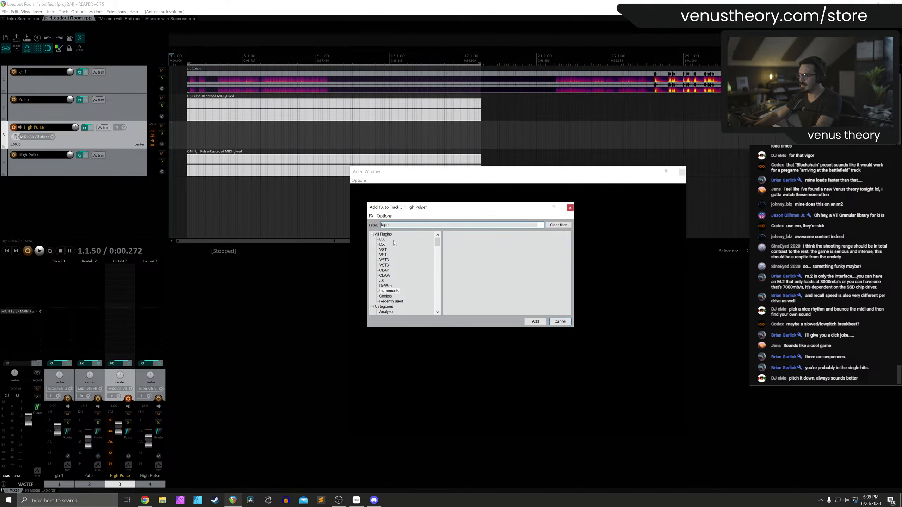
pyautogui.click(388, 236)
pyautogui.click(479, 240)
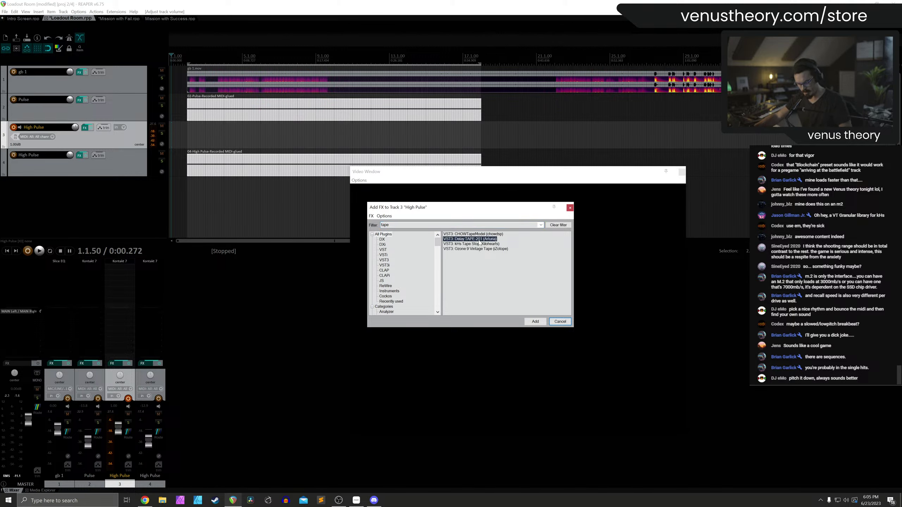
pyautogui.press('Return')
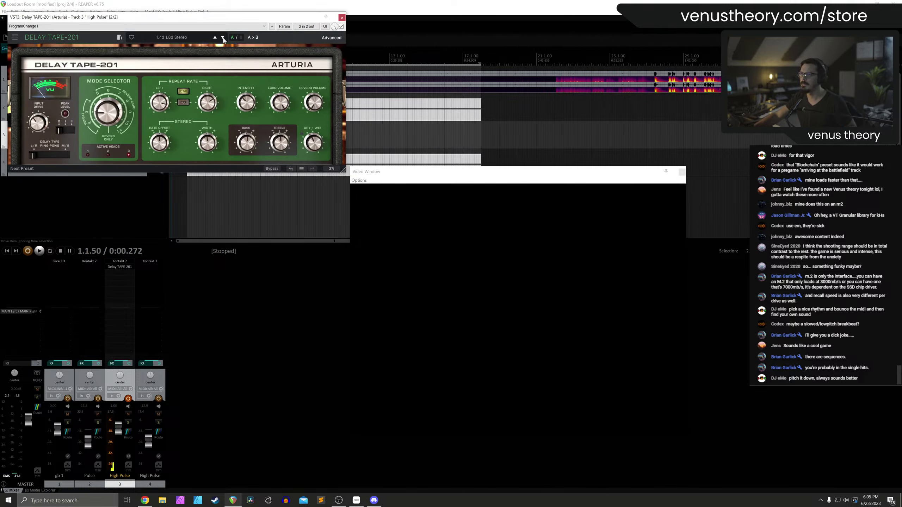
# Use the 1.4d 1.8d Stereo preset with the Ping Pong delay type in Delay TAPE-201, and close the plugin window
pyautogui.click(50, 156)
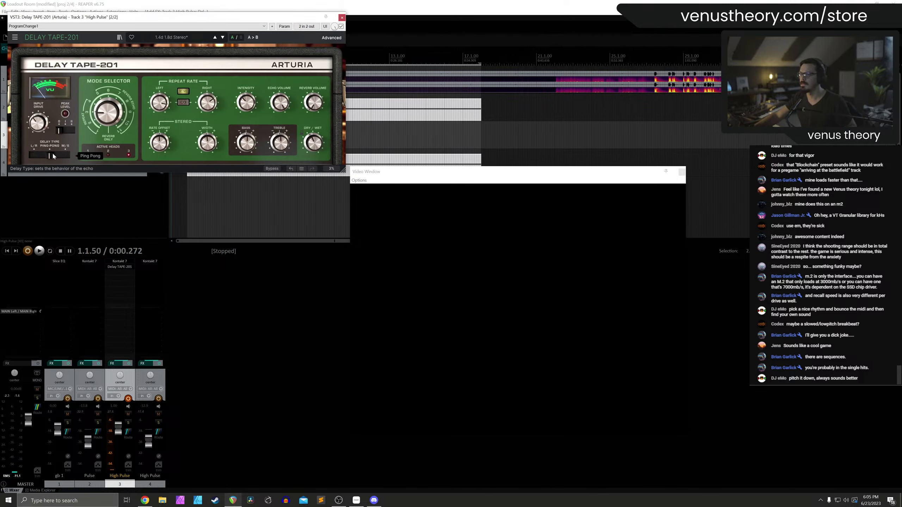
pyautogui.moveTo(245, 102)
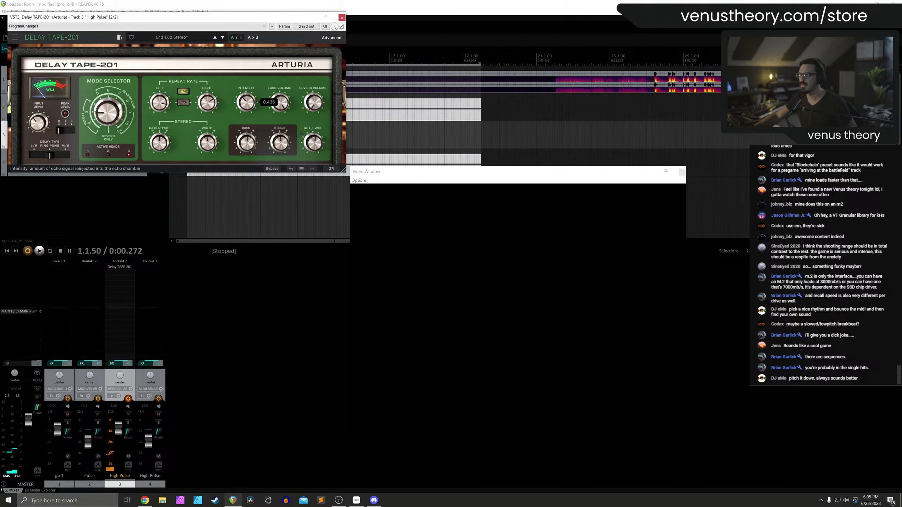
pyautogui.click(342, 18)
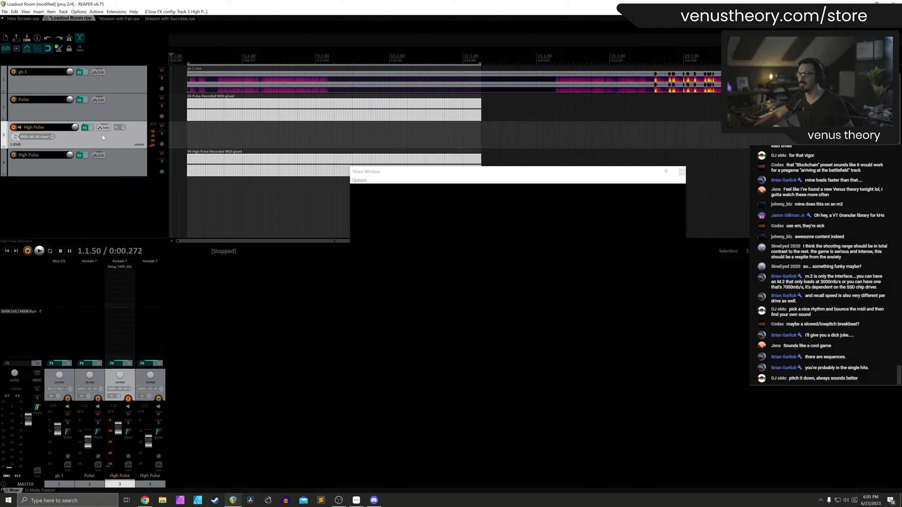
# Move the armed High Pulse track below the other High Pulse track and record a short MIDI take on it from 1.1.00
pyautogui.moveTo(101, 135); pyautogui.dragTo(104, 179)
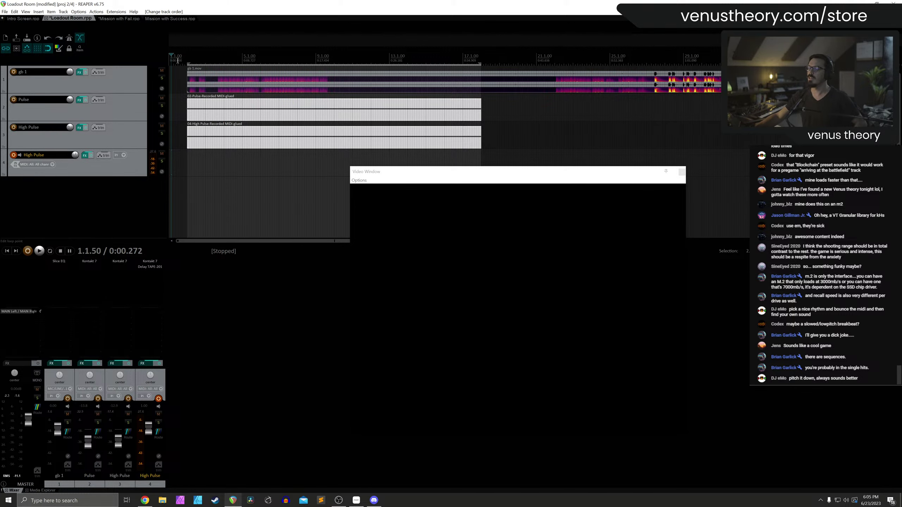
pyautogui.scroll(2, 178, 61)
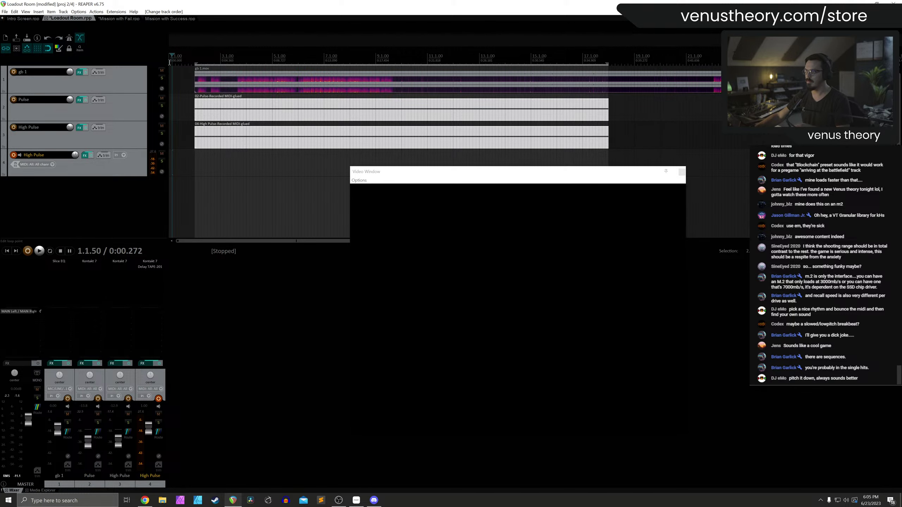
pyautogui.click(170, 61)
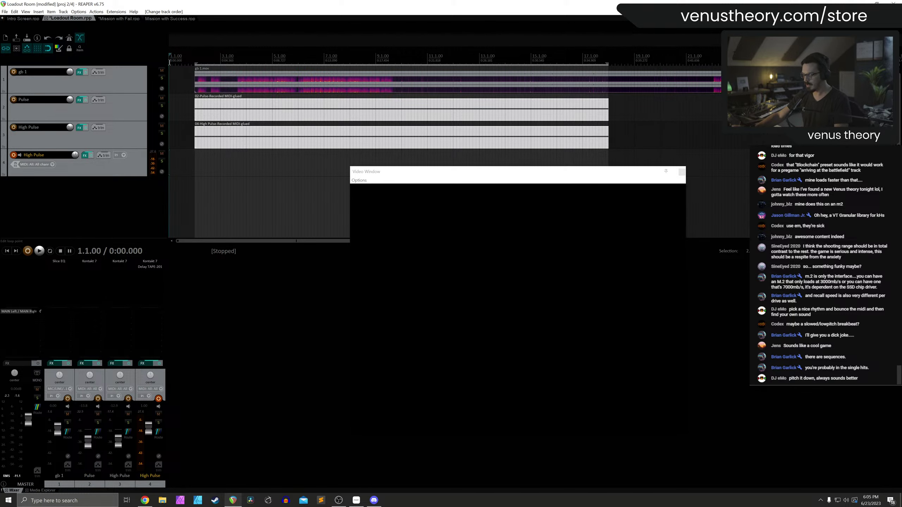
pyautogui.hotkey('ctrl', 'r')
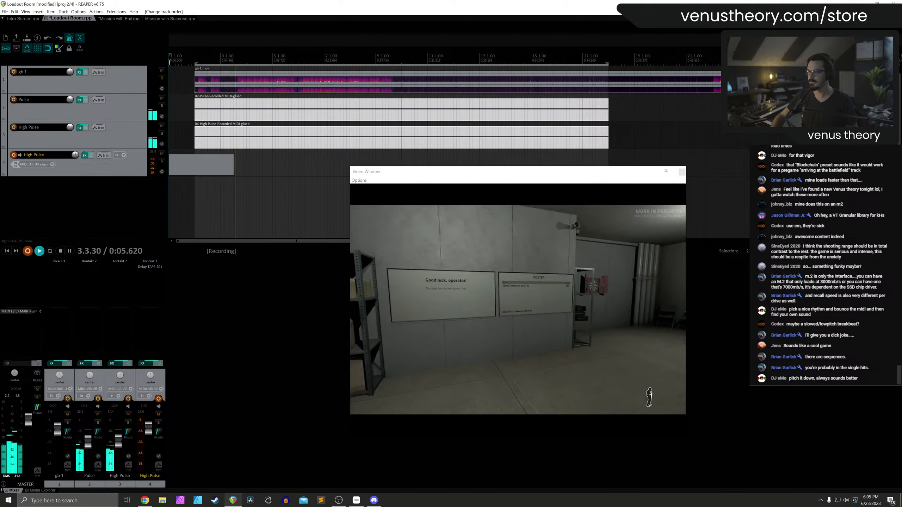
pyautogui.press('space')
# Play back the recorded layers, open the Pulse track's Kontakt 7 instrument, and examine Ashlight's Grain and Sample pages
pyautogui.press('space')
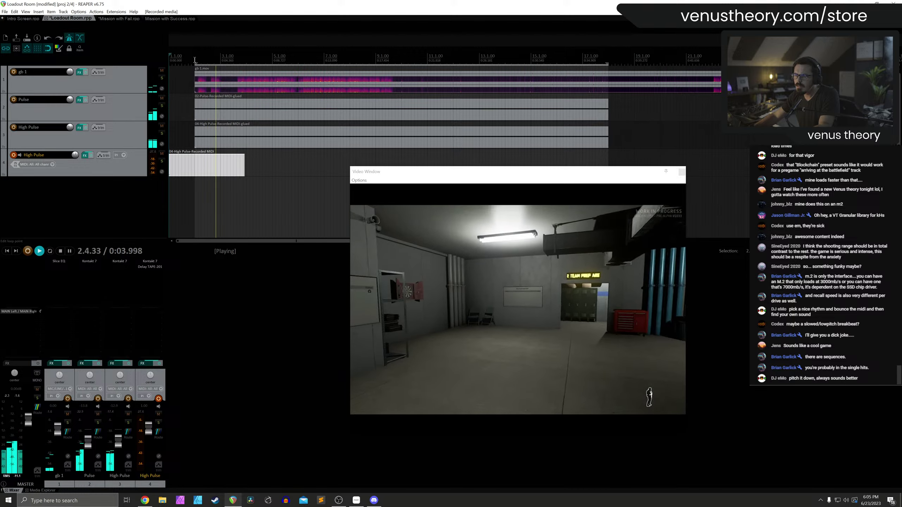
pyautogui.click(95, 112)
pyautogui.press('space')
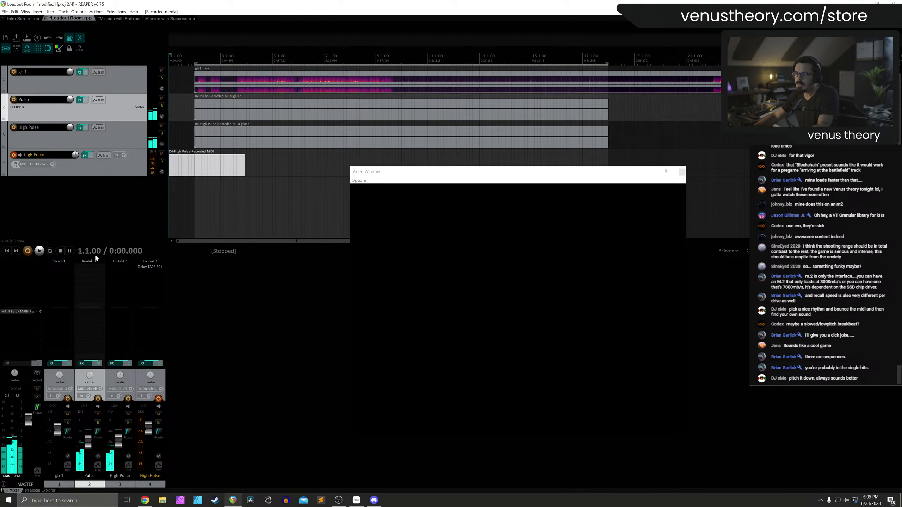
pyautogui.click(96, 260)
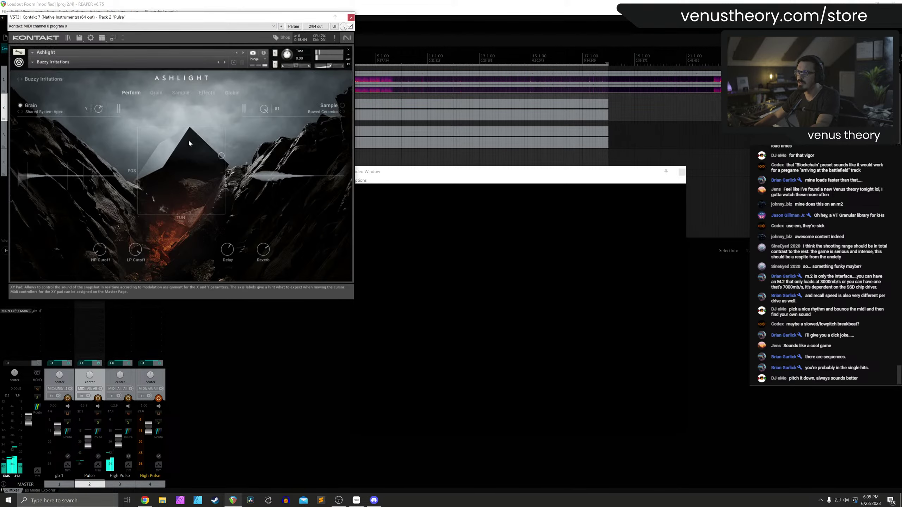
pyautogui.click(156, 93)
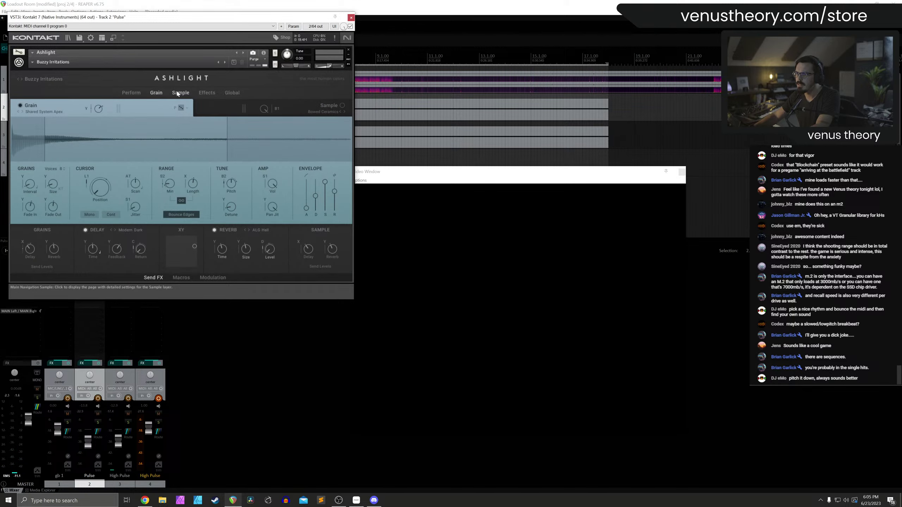
pyautogui.click(177, 93)
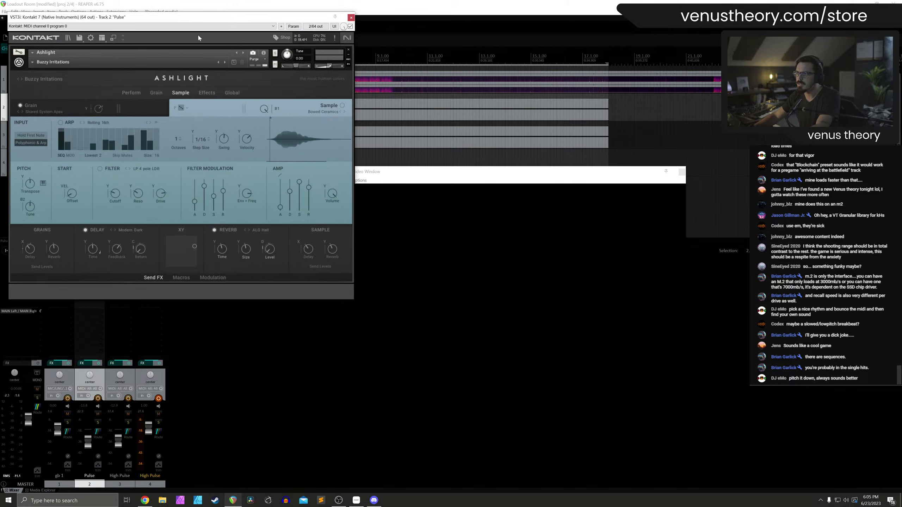
pyautogui.moveTo(177, 17); pyautogui.dragTo(388, 135)
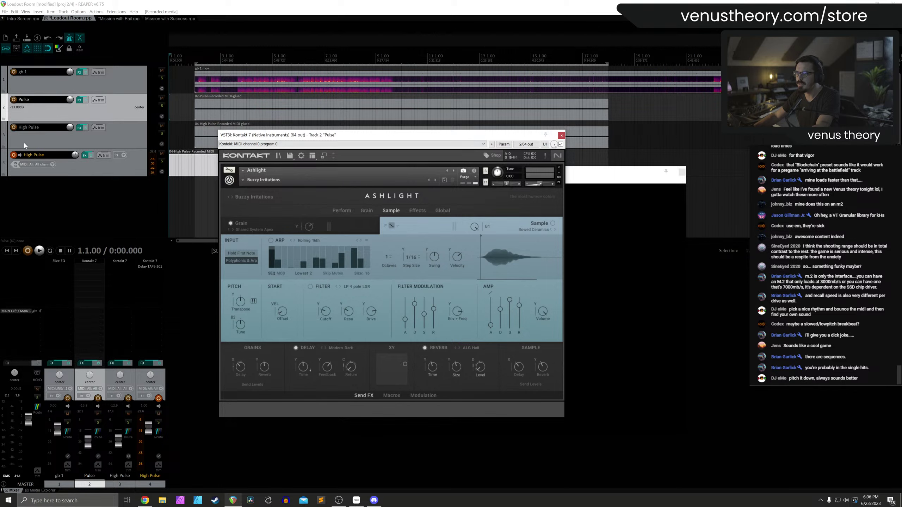
# Disarm the last High Pulse track, solo Pulse, and play it from 2.1.00
pyautogui.click(14, 155)
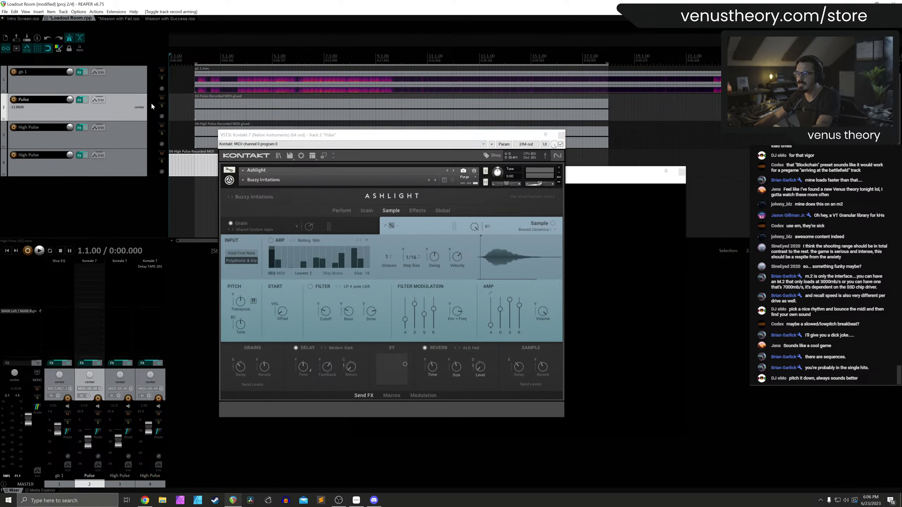
pyautogui.click(161, 105)
pyautogui.click(195, 59)
pyautogui.press('space')
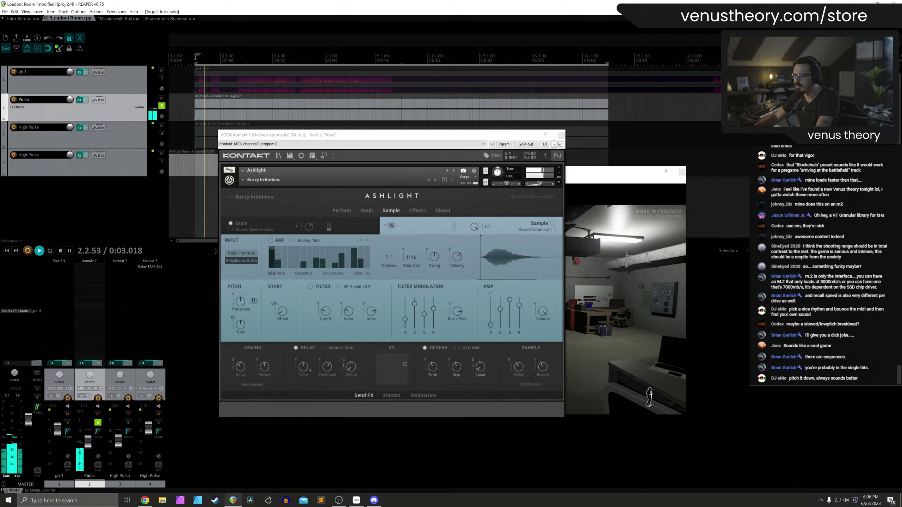
# Bring up Ashlight's Grain page and its Modulation section while auditioning the Pulse track
pyautogui.click(348, 225)
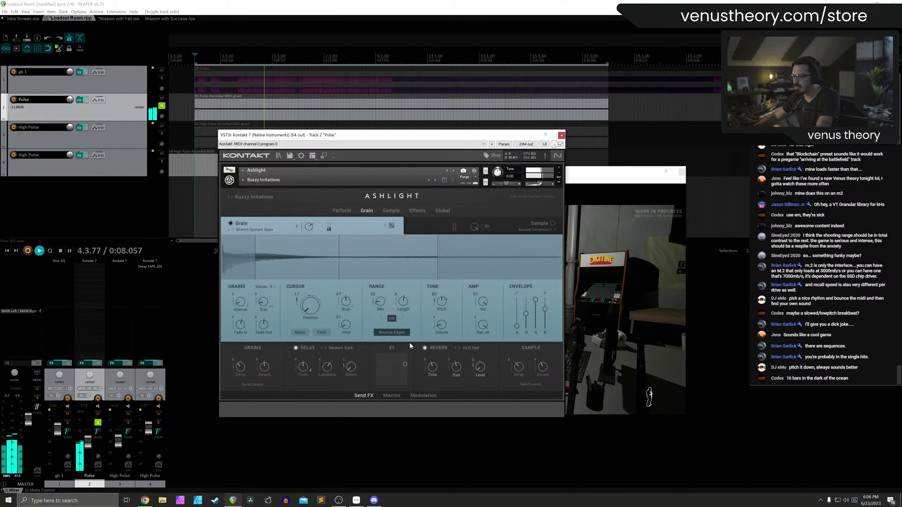
pyautogui.press('space')
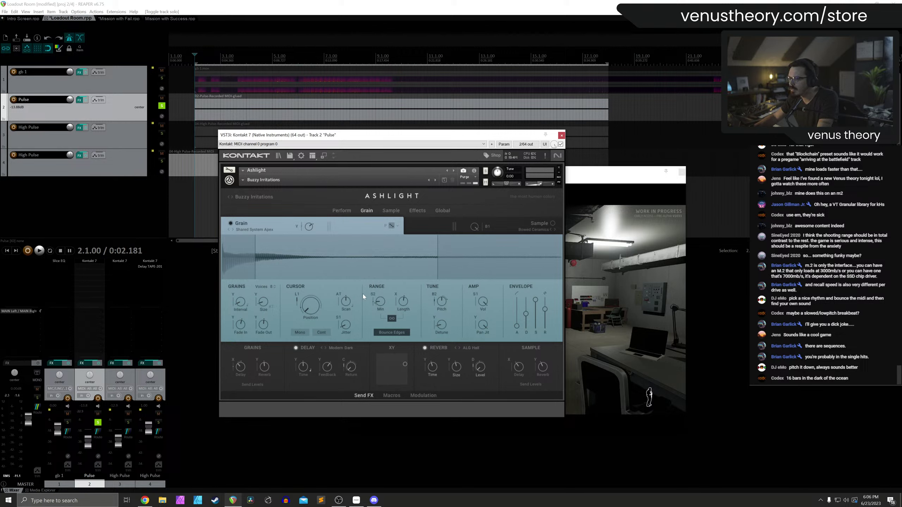
pyautogui.click(414, 396)
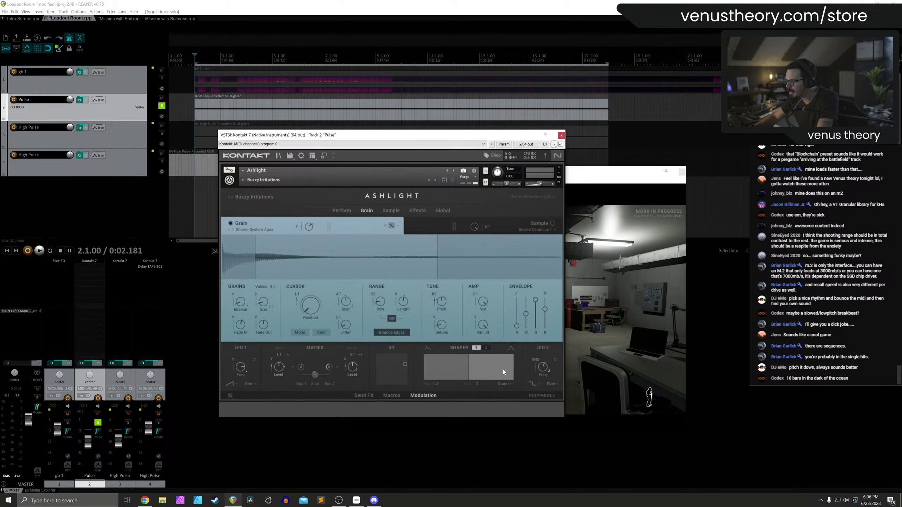
# Try a sine waveform on Ashlight's LFO 2 while playing Pulse, and restore the original waveform
pyautogui.click(546, 368)
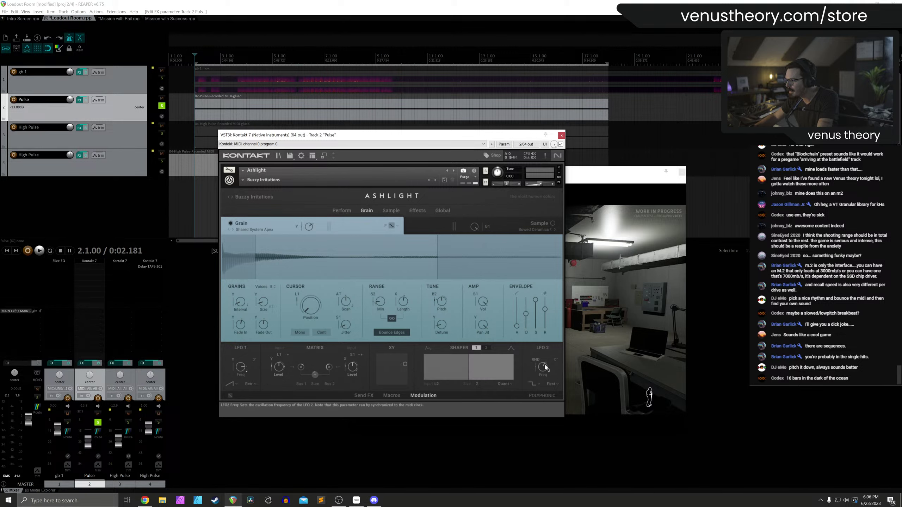
pyautogui.click(534, 381)
pyautogui.click(532, 357)
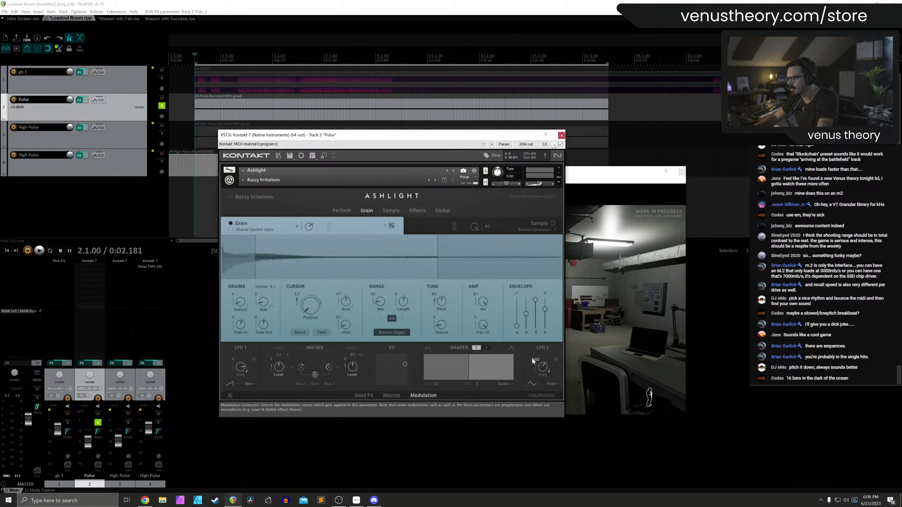
pyautogui.press('space')
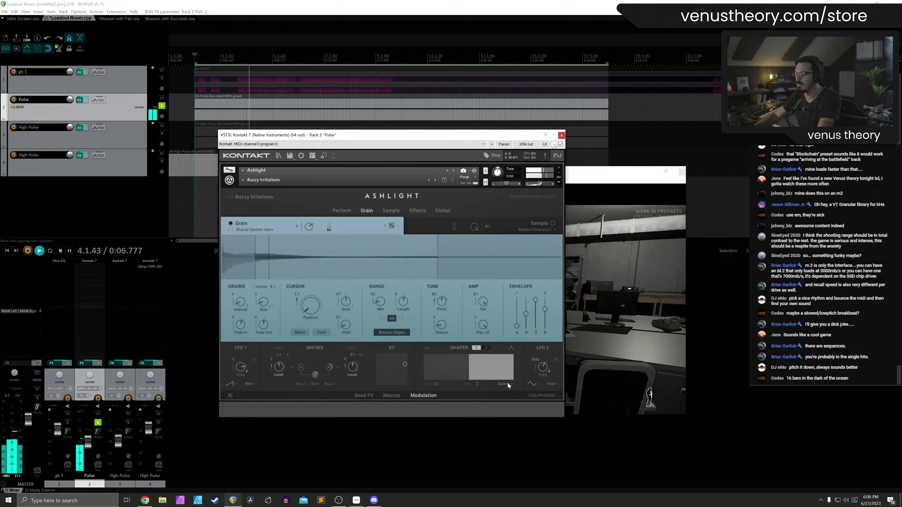
pyautogui.click(532, 384)
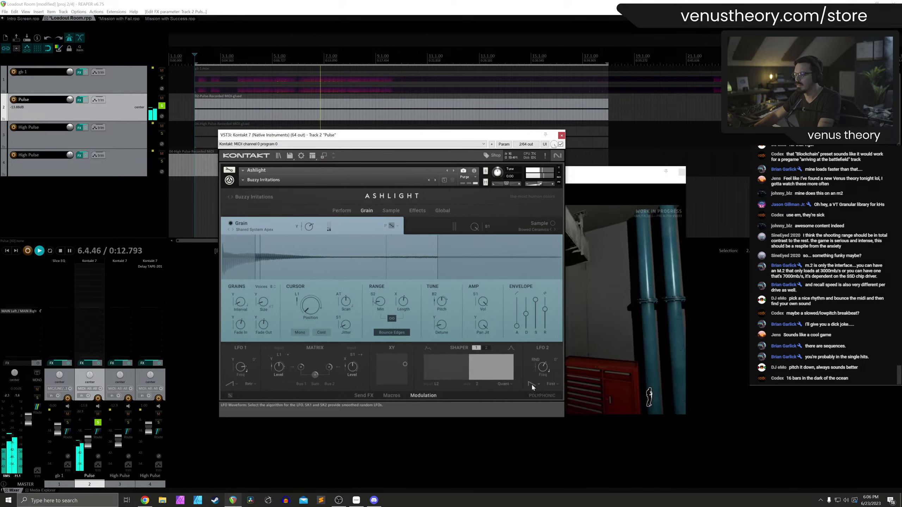
pyautogui.click(526, 366)
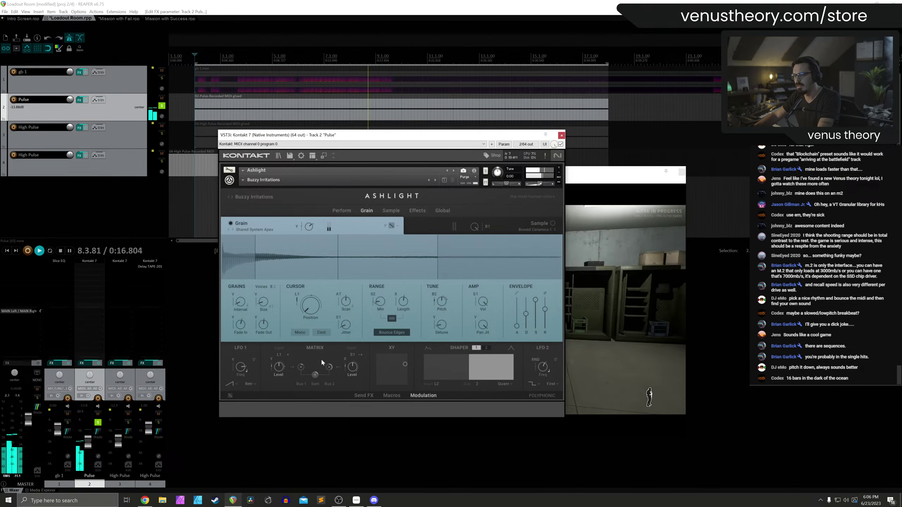
# Shorten the grain cursor range in Ashlight's waveform display and audition the Pulse track from 2.1.00
pyautogui.press('space')
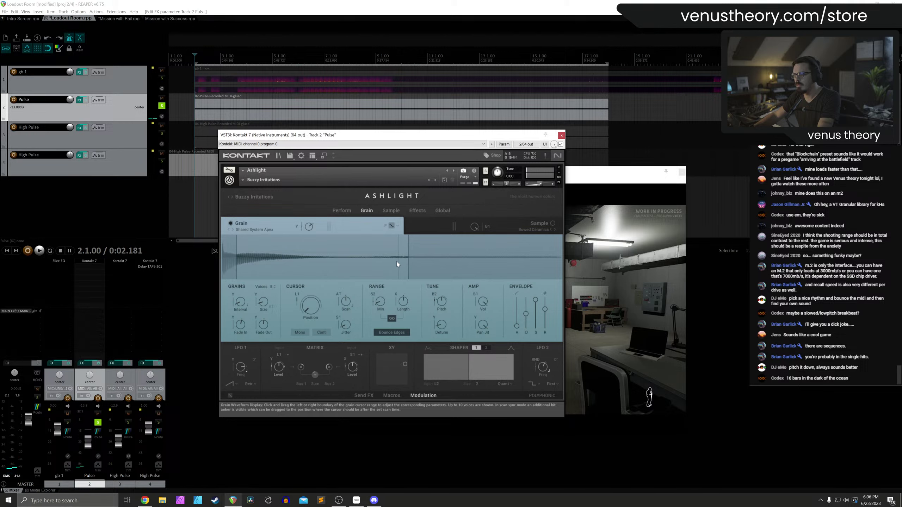
pyautogui.press('space')
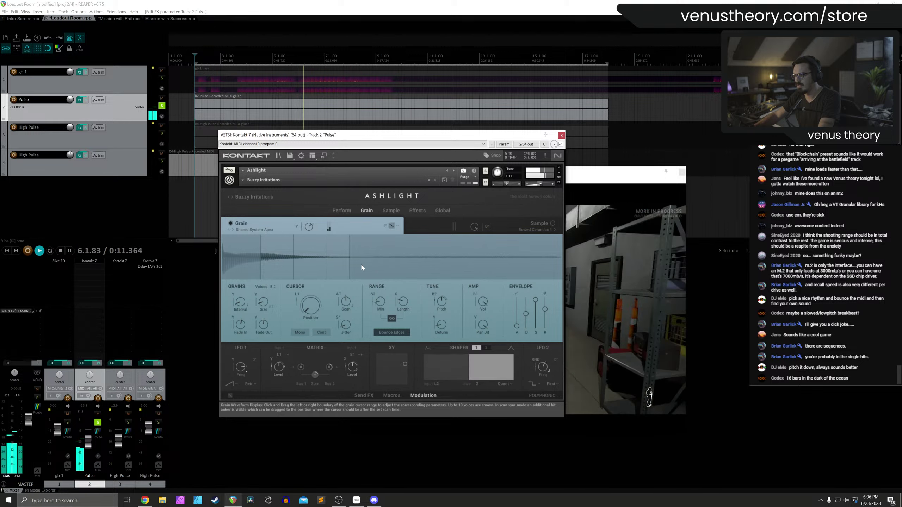
pyautogui.press('space')
pyautogui.click(561, 135)
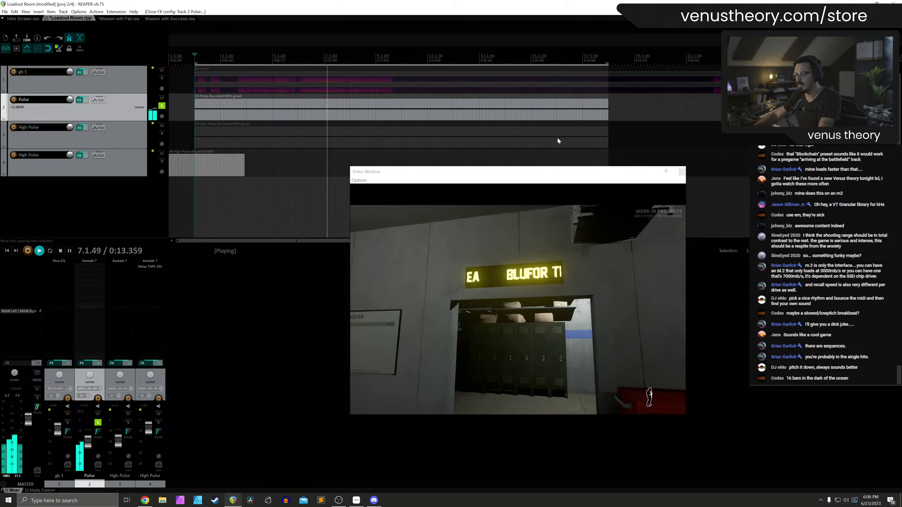
pyautogui.click(82, 261)
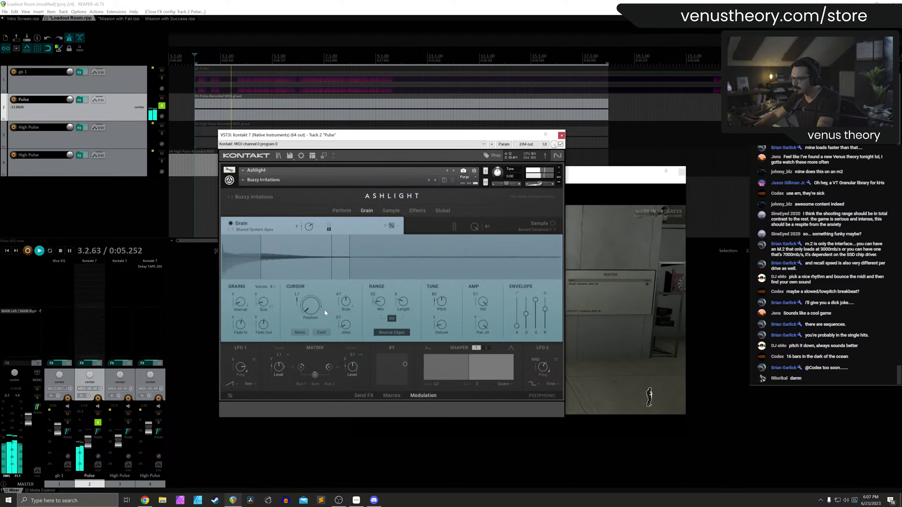
pyautogui.press('space')
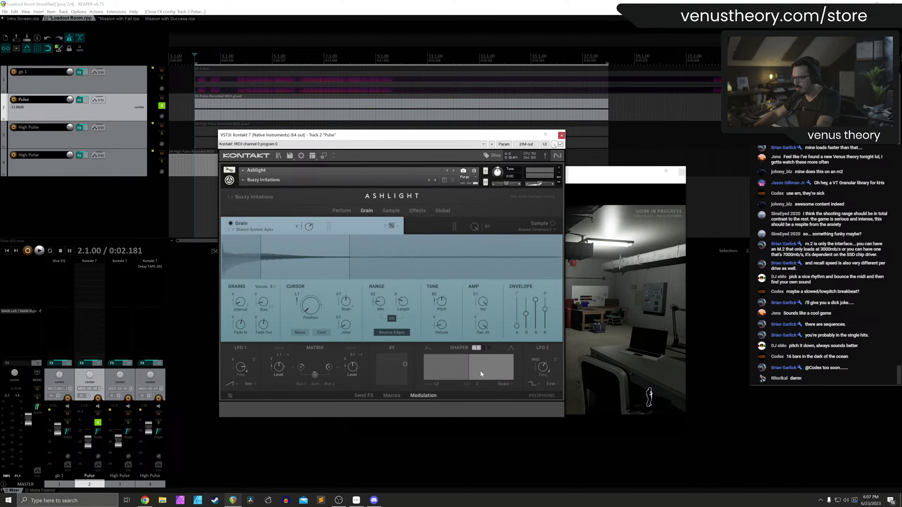
# Examine Ashlight's Shaper 2 and Shaper 1, including Shaper 1's interpolation functions and modulation source choices
pyautogui.click(486, 349)
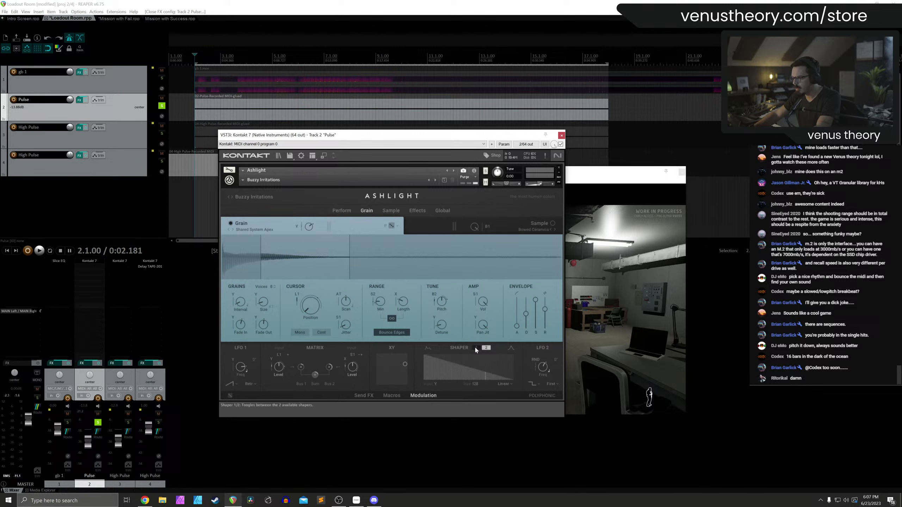
pyautogui.click(476, 348)
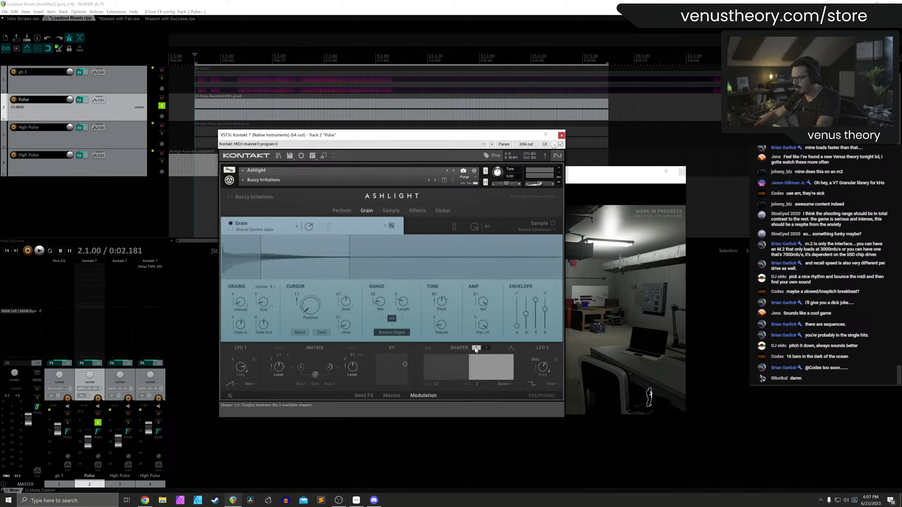
pyautogui.click(505, 384)
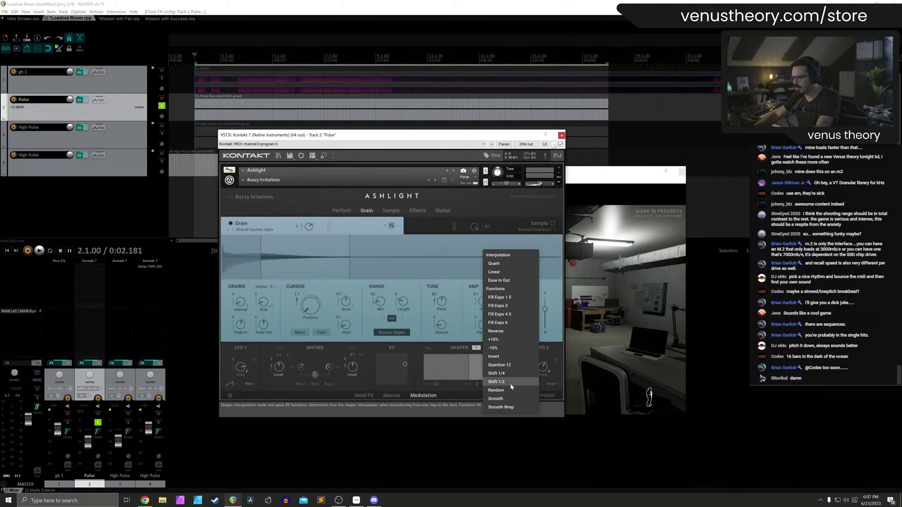
pyautogui.click(463, 393)
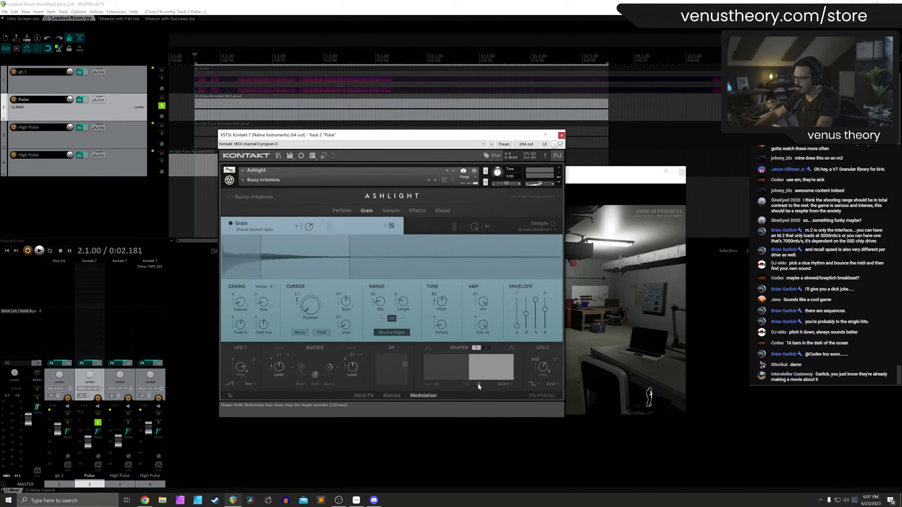
pyautogui.click(436, 385)
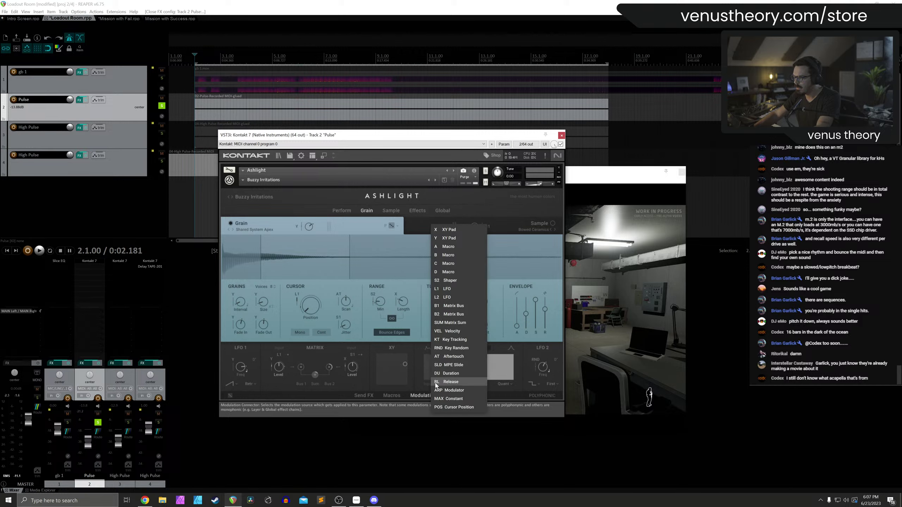
pyautogui.click(419, 396)
# Play Pulse from 2.1.00 and switch Bus 1 of Ashlight's modulation matrix to the two-source mixer mode
pyautogui.press('space')
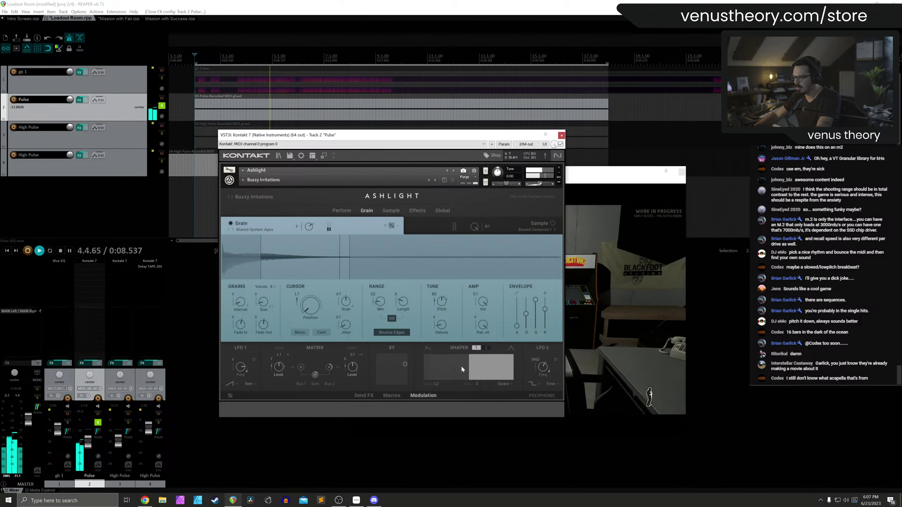
pyautogui.click(300, 368)
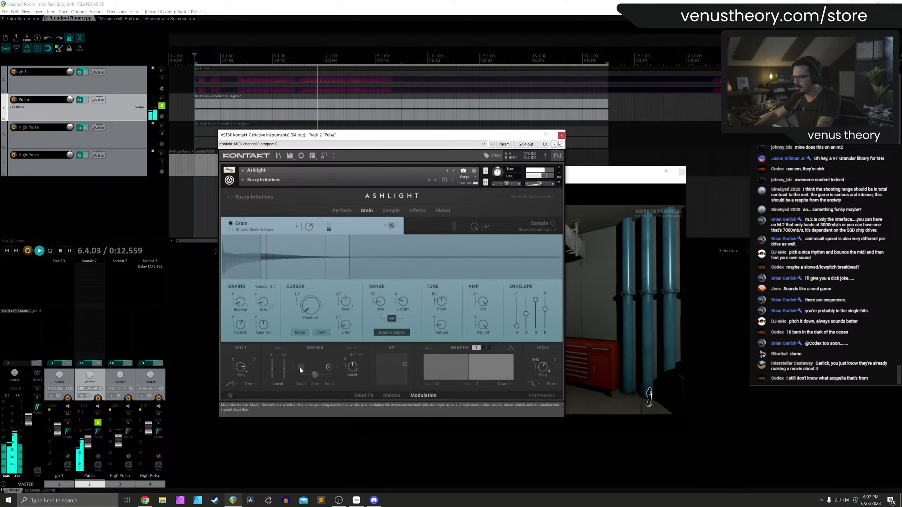
# Adjust LFO 1's frequency in the Pulse track's Ashlight instrument, stop playback and close the plugin
pyautogui.moveTo(241, 368); pyautogui.dragTo(242, 374)
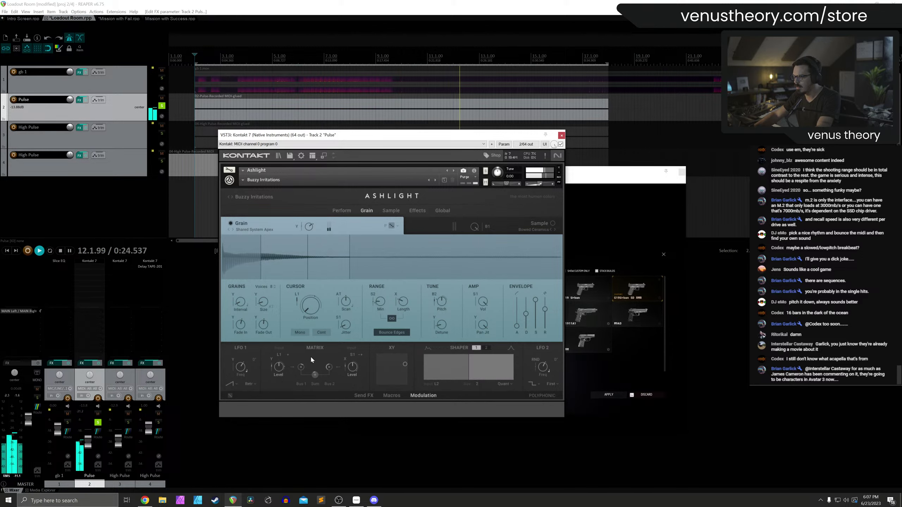
pyautogui.press('space')
pyautogui.click(561, 136)
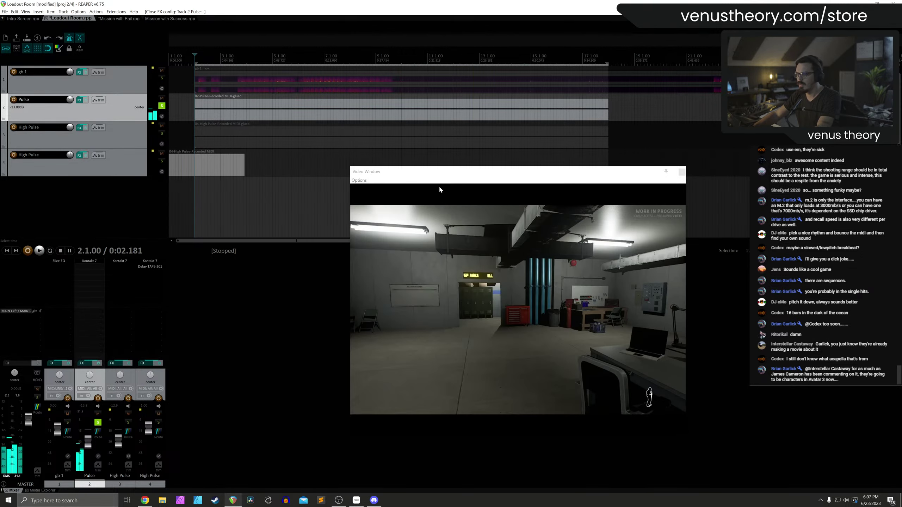
# Add the Duck effect to the Pulse track and reshape its curve into a falling ramp from full level to zero
pyautogui.doubleClick(98, 268)
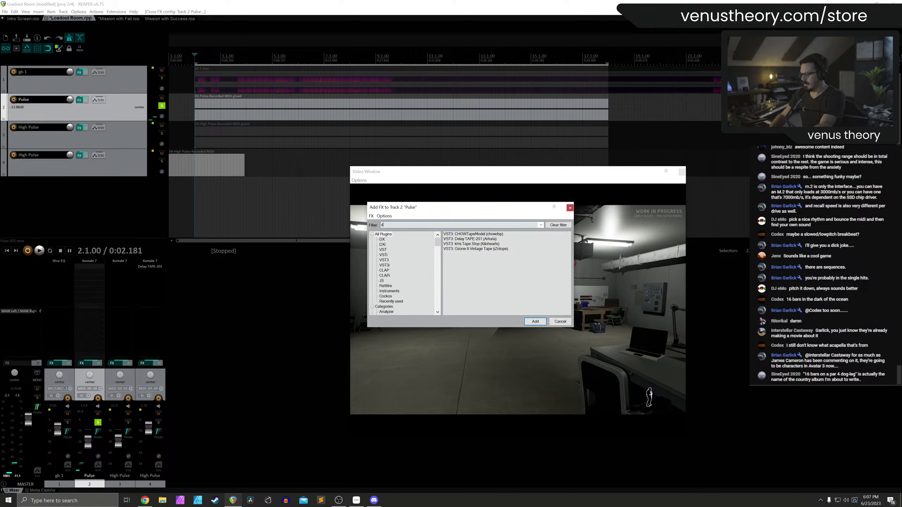
pyautogui.doubleClick(466, 236)
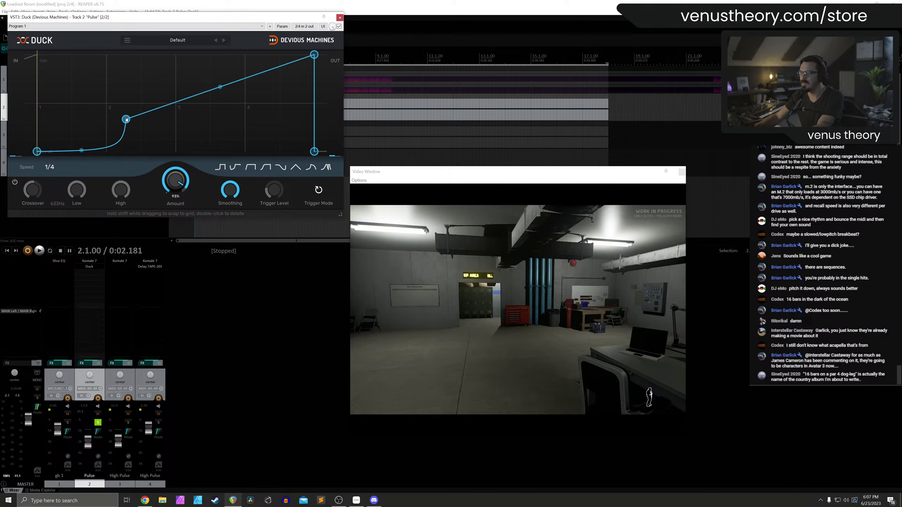
pyautogui.moveTo(37, 151); pyautogui.dragTo(37, 54)
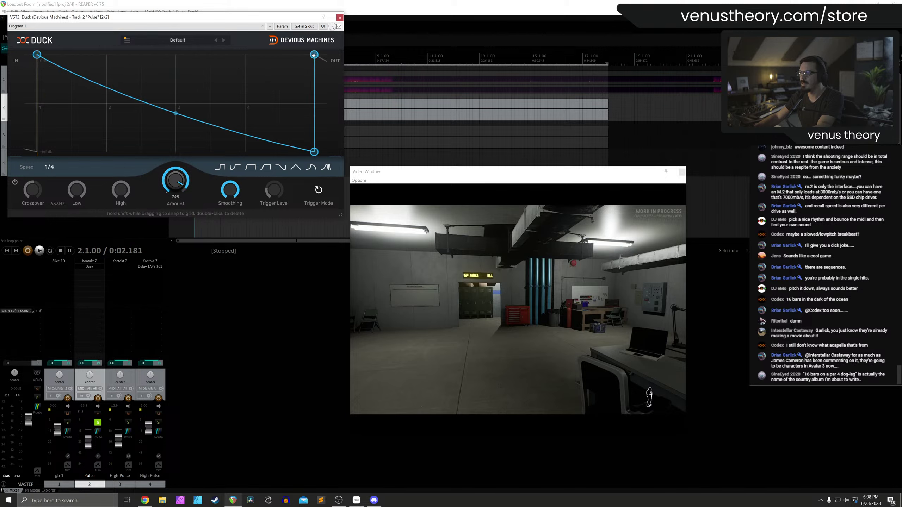
# Set Duck's speed to 1/16 during playback and straighten its curve into a linear descending ramp
pyautogui.press('space')
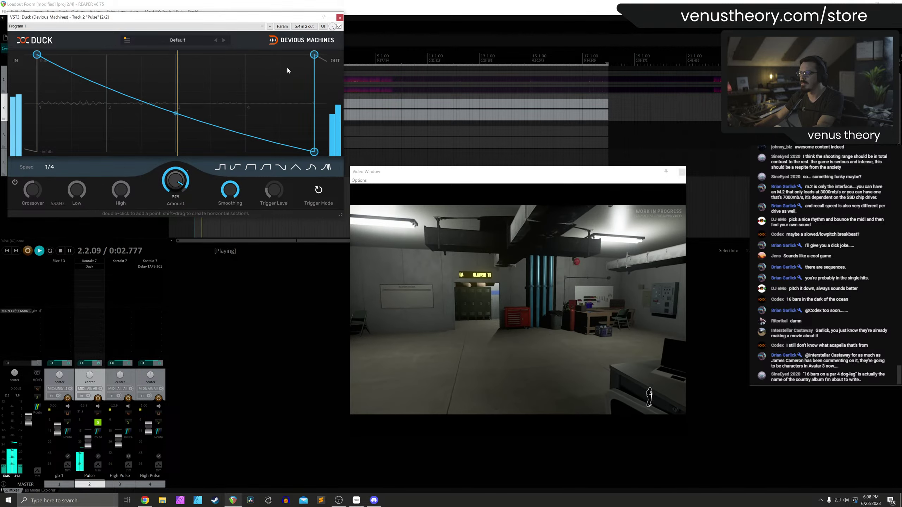
pyautogui.click(48, 168)
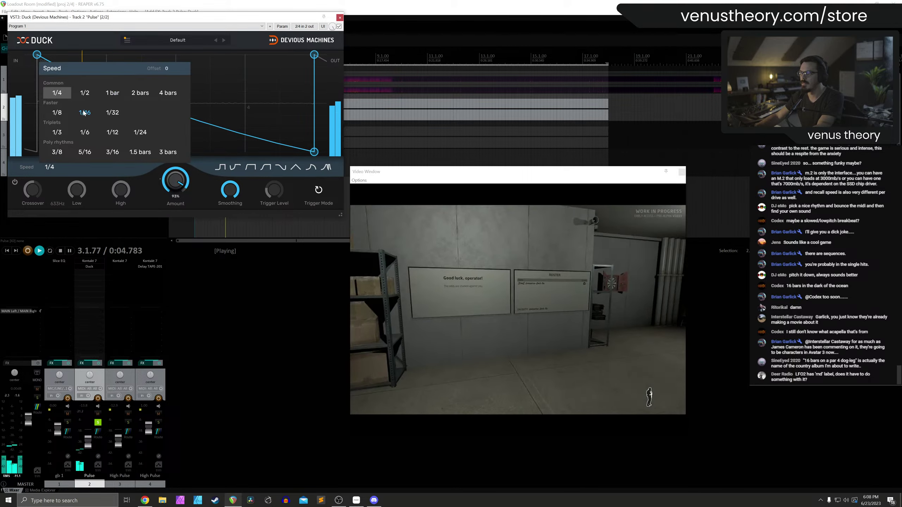
pyautogui.click(84, 111)
pyautogui.click(49, 167)
pyautogui.click(83, 112)
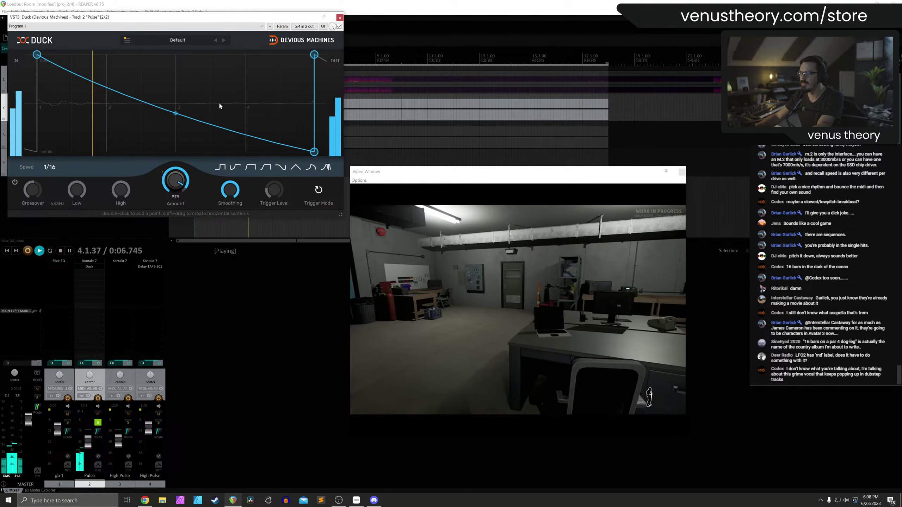
pyautogui.moveTo(176, 113)
pyautogui.mouseDown()
pyautogui.moveTo(176, 76)
pyautogui.moveTo(176, 103)
pyautogui.mouseUp()
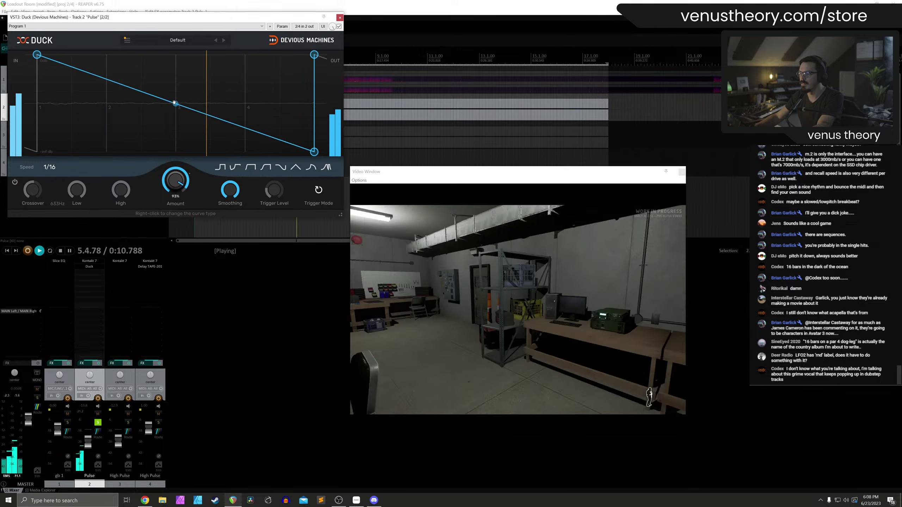
# Unsolo the Pulse track, raise the Pulse and High Pulse volumes, and reduce Duck's amount to 66%
pyautogui.click(97, 422)
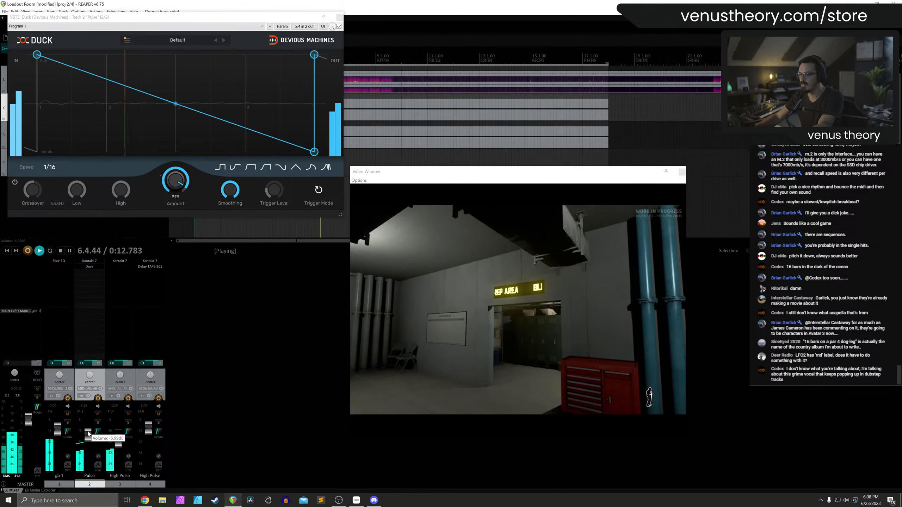
pyautogui.moveTo(87, 445); pyautogui.dragTo(119, 434)
pyautogui.moveTo(186, 174); pyautogui.dragTo(186, 188)
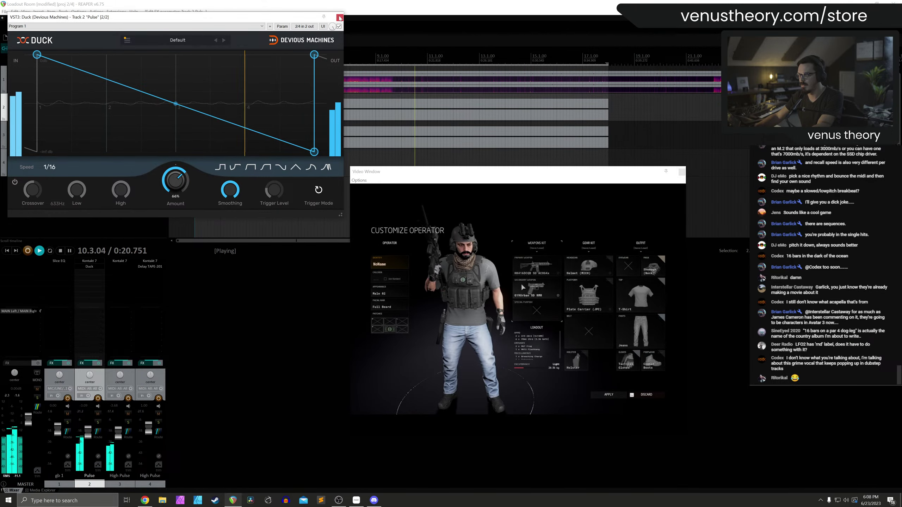
pyautogui.click(340, 17)
# Delete the recorded MIDI item from the fourth track, the second one named High Pulse
pyautogui.click(33, 158)
pyautogui.scroll(-2, 187, 162)
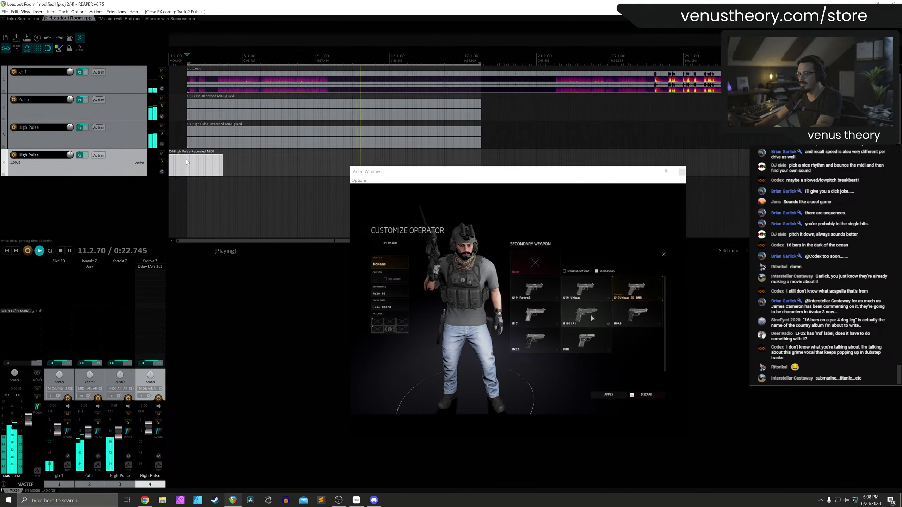
pyautogui.press('Delete')
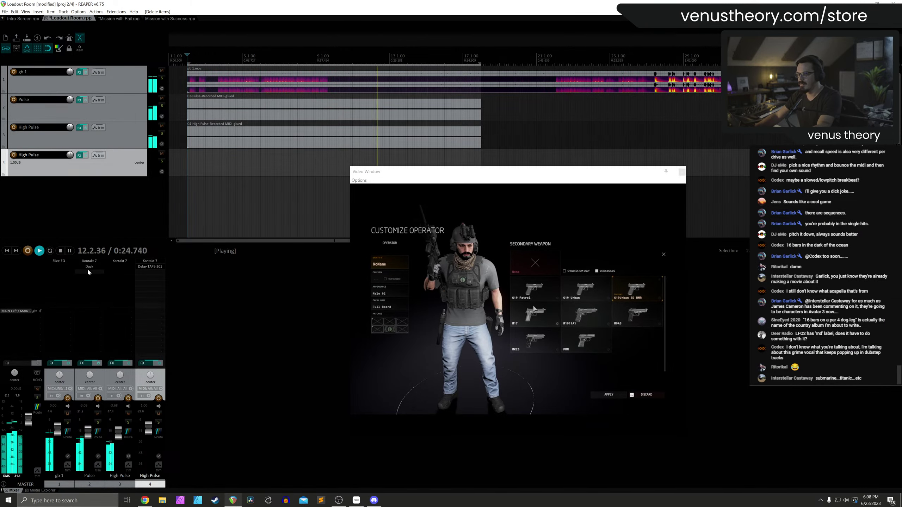
# Reopen Duck on the Pulse track, set its amount to 70% and close the plugin
pyautogui.click(80, 100)
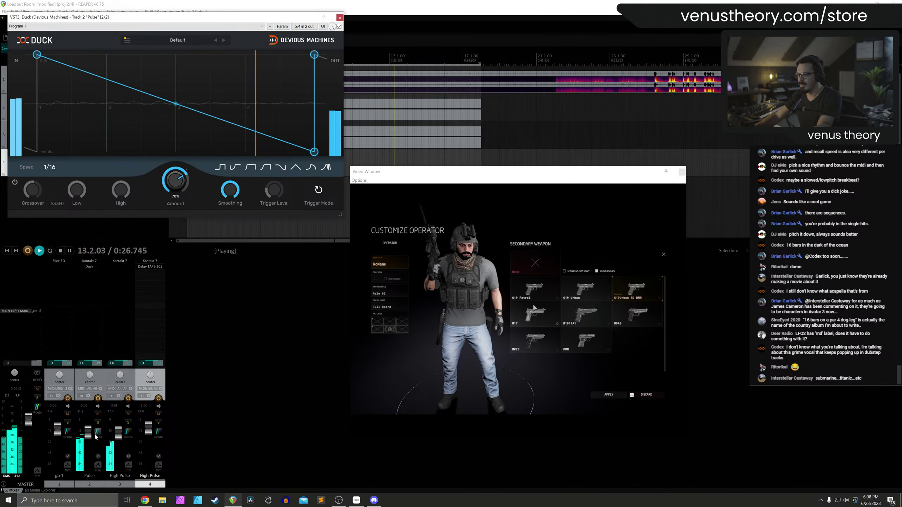
pyautogui.click(340, 18)
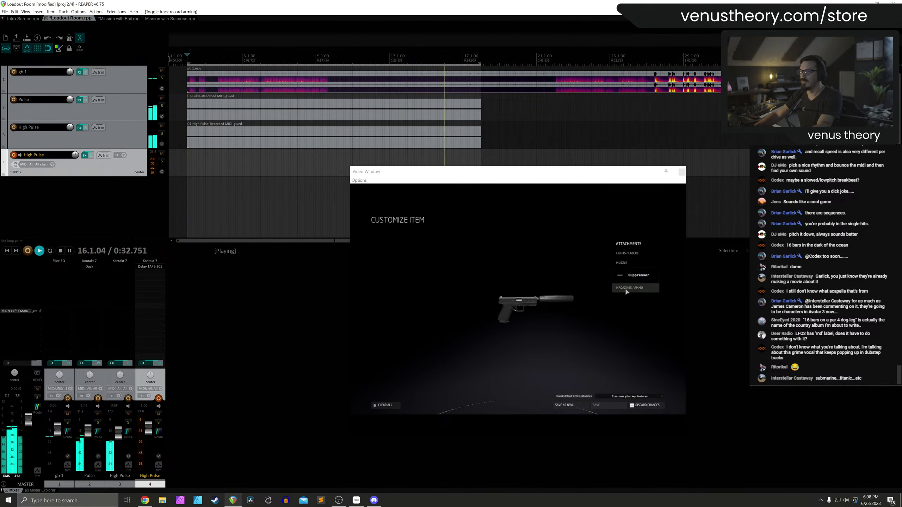
# Record a new MIDI part on the fourth track from the project start and quantize the item's position
pyautogui.click(169, 58)
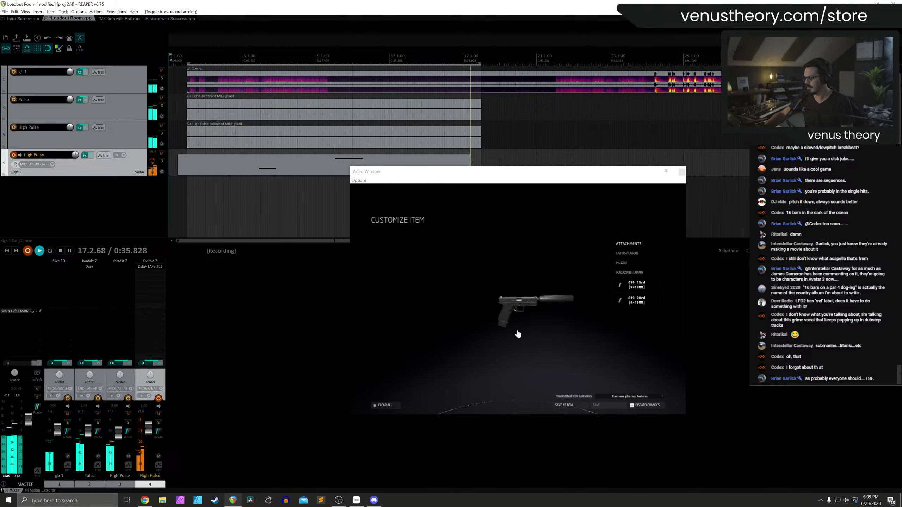
pyautogui.press('space')
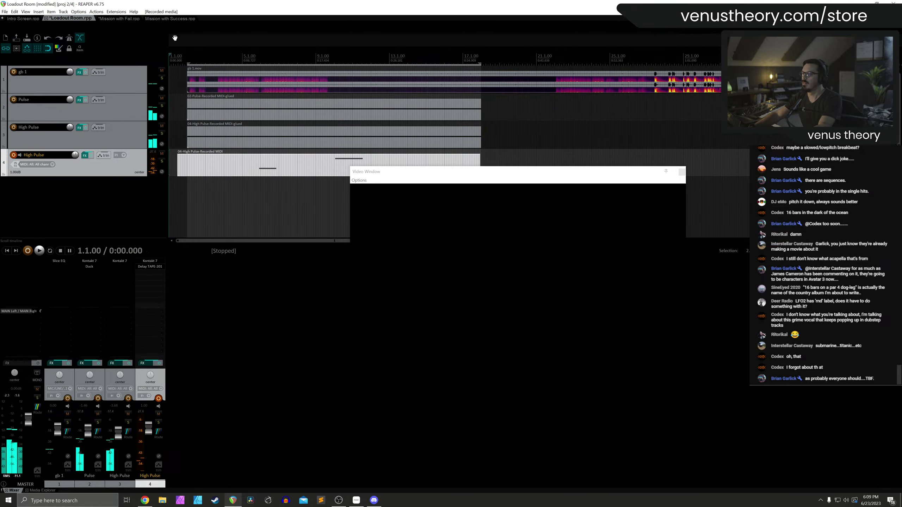
pyautogui.click(336, 163)
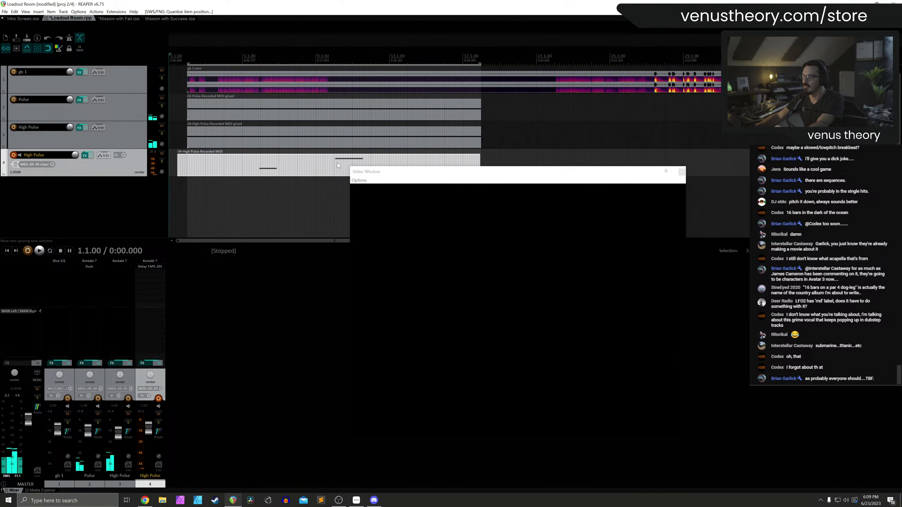
pyautogui.moveTo(338, 165); pyautogui.dragTo(319, 163)
# Open the new recording in the MIDI editor and quantize all note positions to the grid at 81% strength
pyautogui.doubleClick(319, 161)
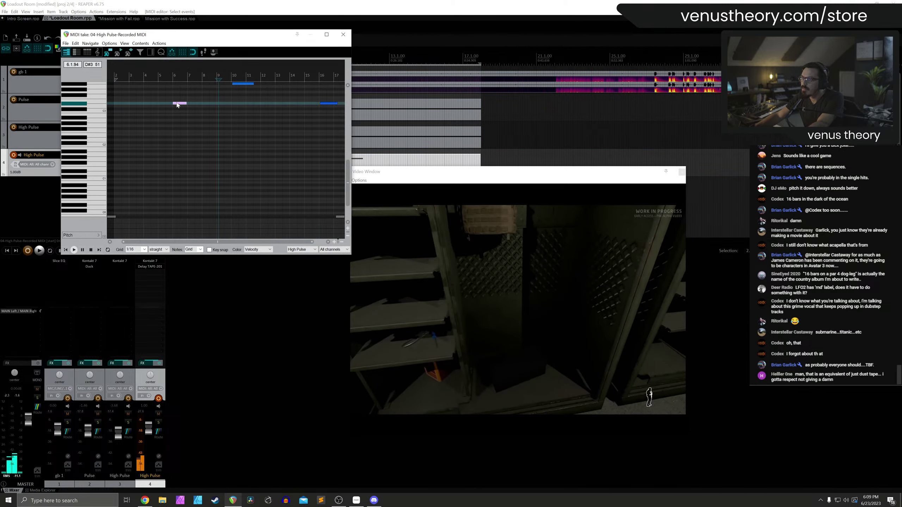
pyautogui.press('q')
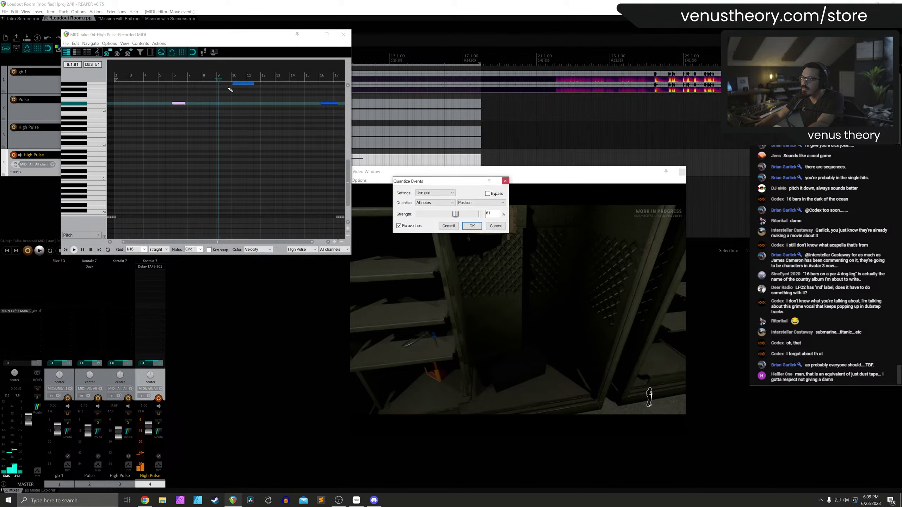
pyautogui.click(476, 227)
# Move the three recorded notes so they start exactly on bars 6, 10 and 16
pyautogui.scroll(4, 215, 139)
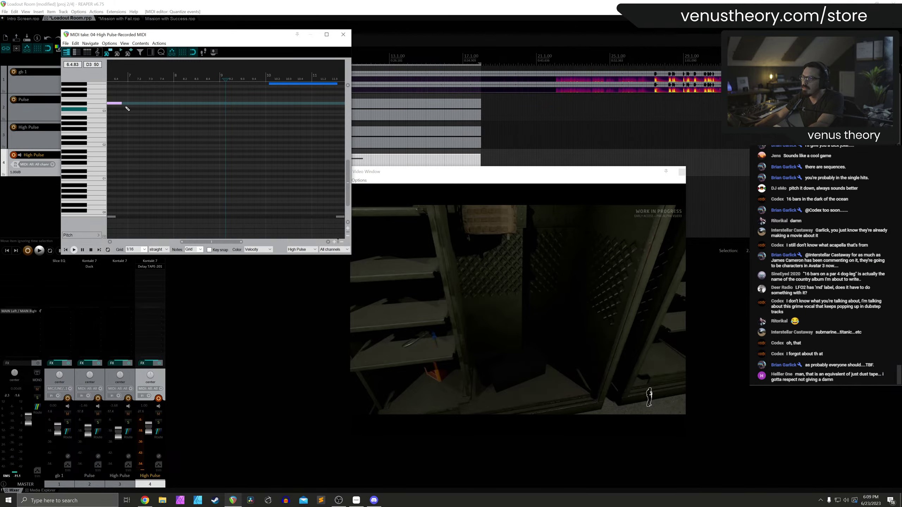
pyautogui.click(120, 78)
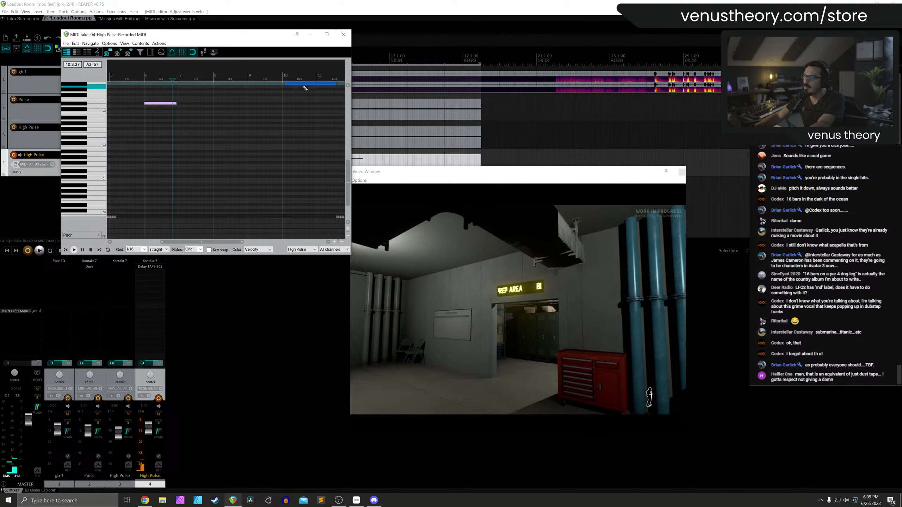
pyautogui.moveTo(348, 170); pyautogui.dragTo(327, 135)
pyautogui.scroll(-1, 327, 134)
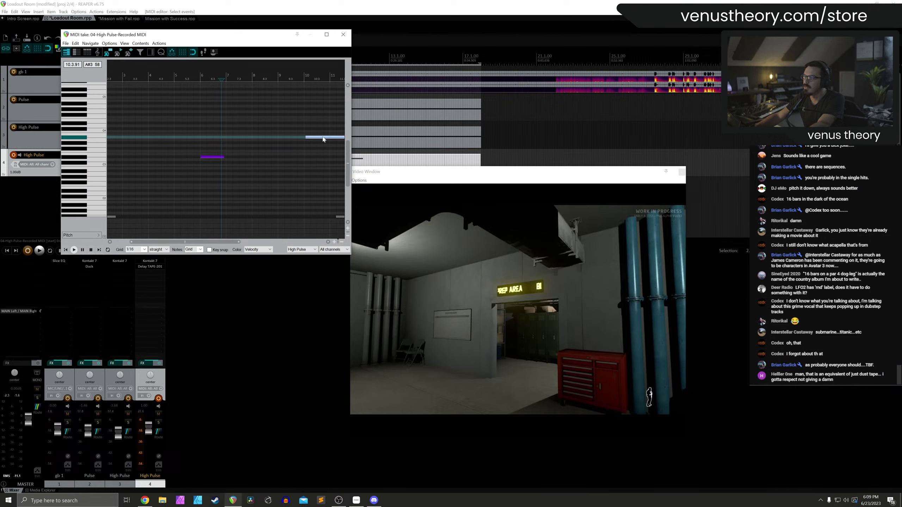
pyautogui.scroll(-4, 307, 125)
pyautogui.click(234, 157)
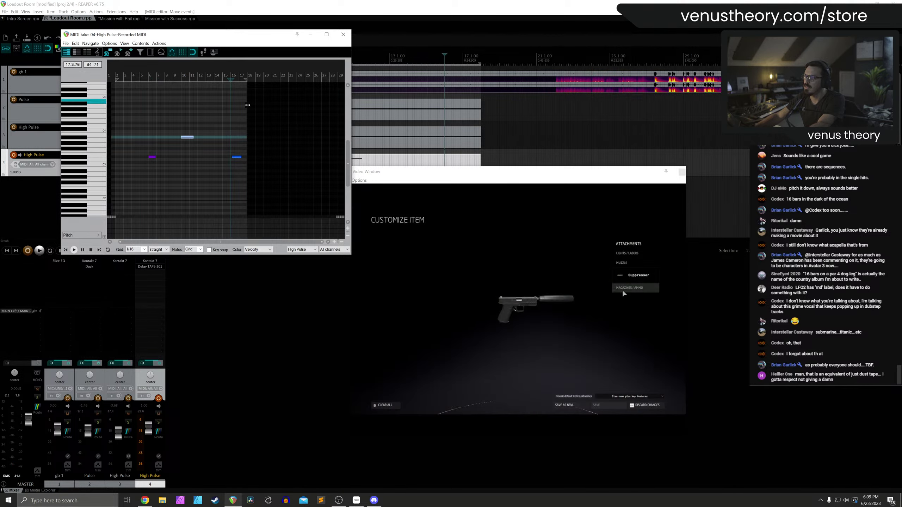
pyautogui.scroll(5, 235, 157)
pyautogui.moveTo(243, 160); pyautogui.dragTo(239, 160)
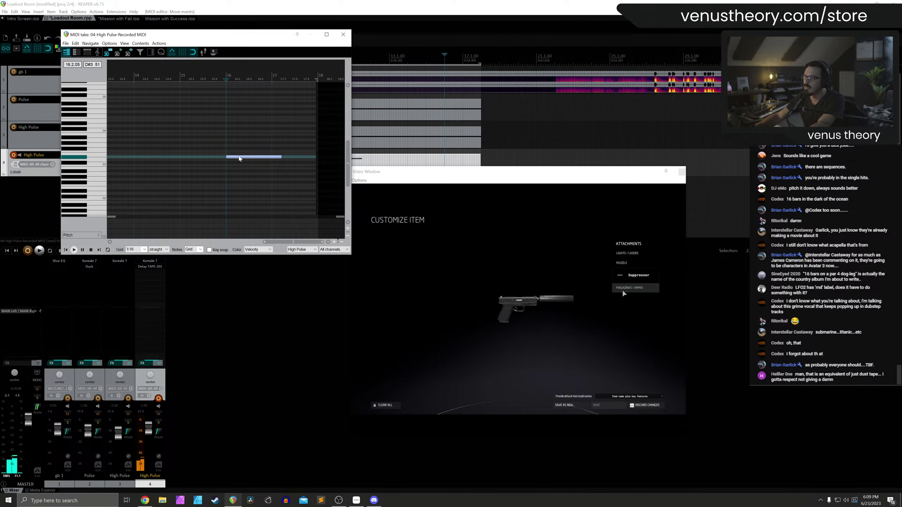
# Close the MIDI editor, disarm the fourth track, and trim the item's start to line up with the items above
pyautogui.click(344, 35)
pyautogui.click(12, 155)
pyautogui.scroll(-2, 188, 159)
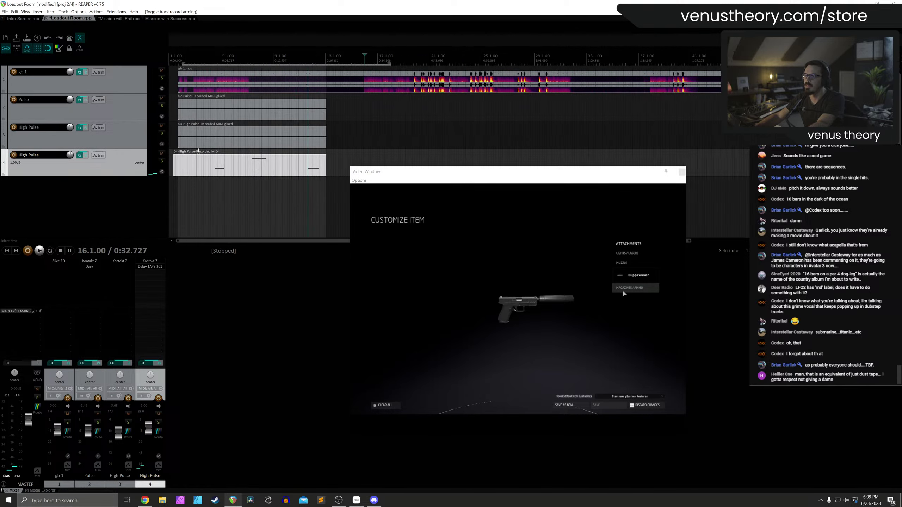
pyautogui.moveTo(177, 163); pyautogui.dragTo(178, 163)
# Add a fifth track, arm it for recording and assign it the mono Line/Bluetooth input
pyautogui.click(111, 202)
pyautogui.doubleClick(103, 196)
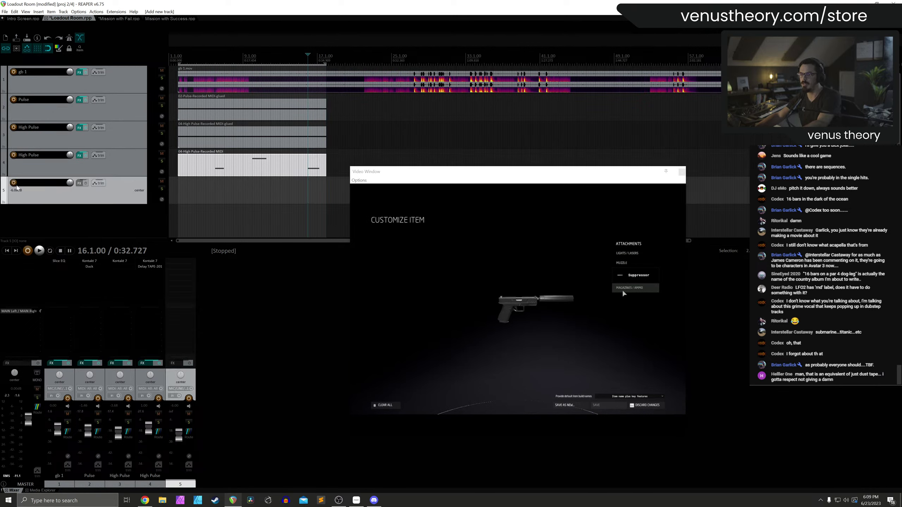
pyautogui.click(39, 194)
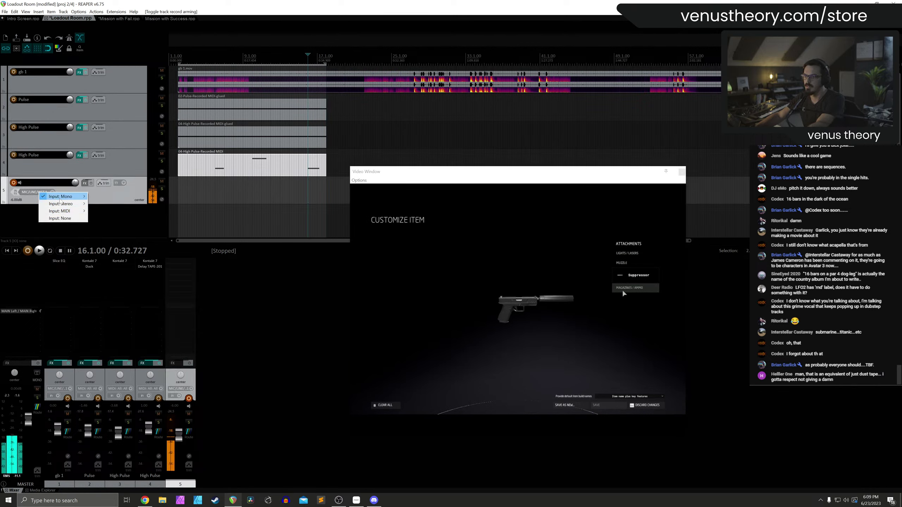
pyautogui.moveTo(67, 197)
pyautogui.click(118, 240)
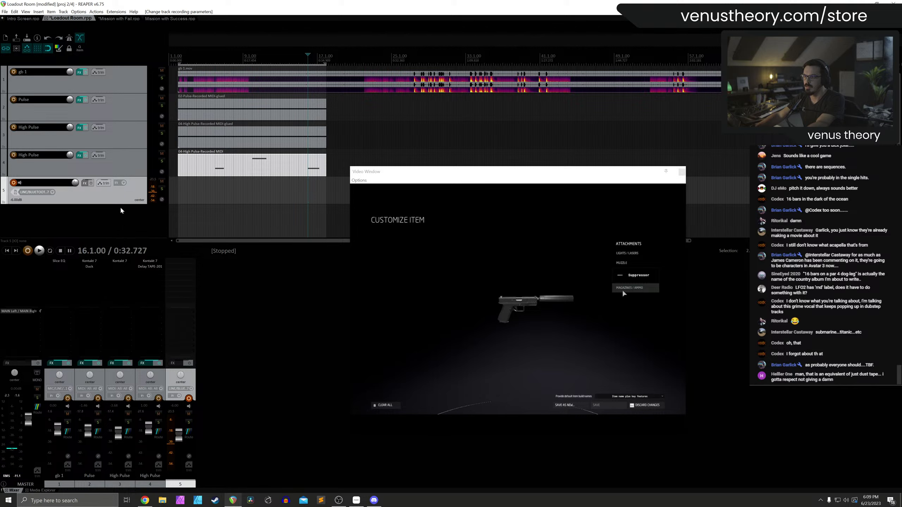
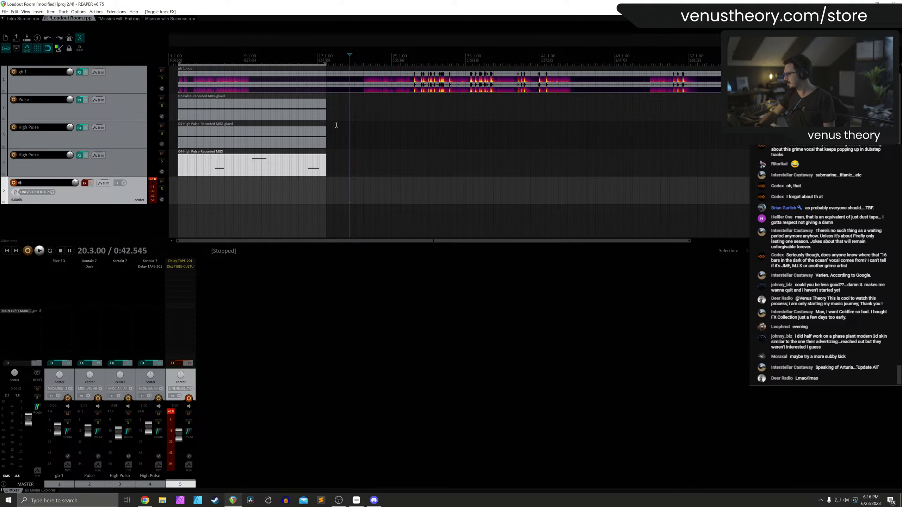
# Record an audio take on the fifth track from position 20.3.00
pyautogui.hotkey('ctrl', 'r')
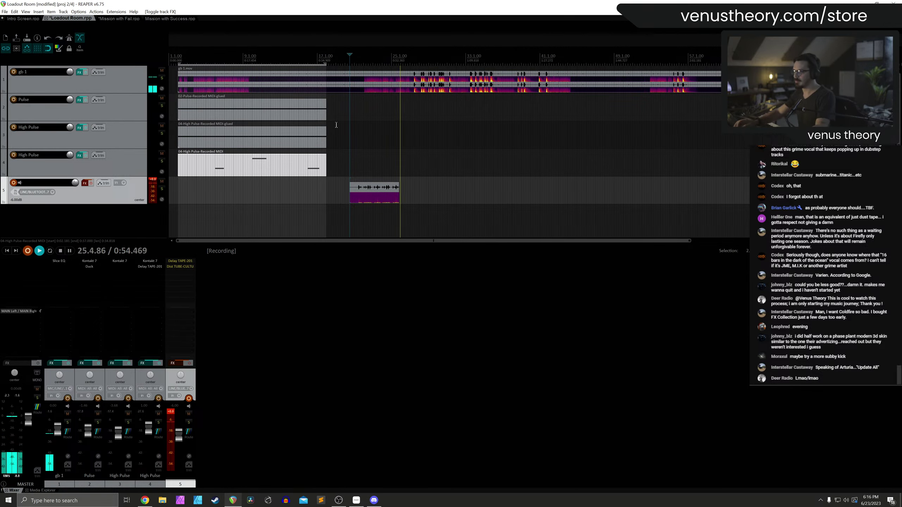
pyautogui.press('space')
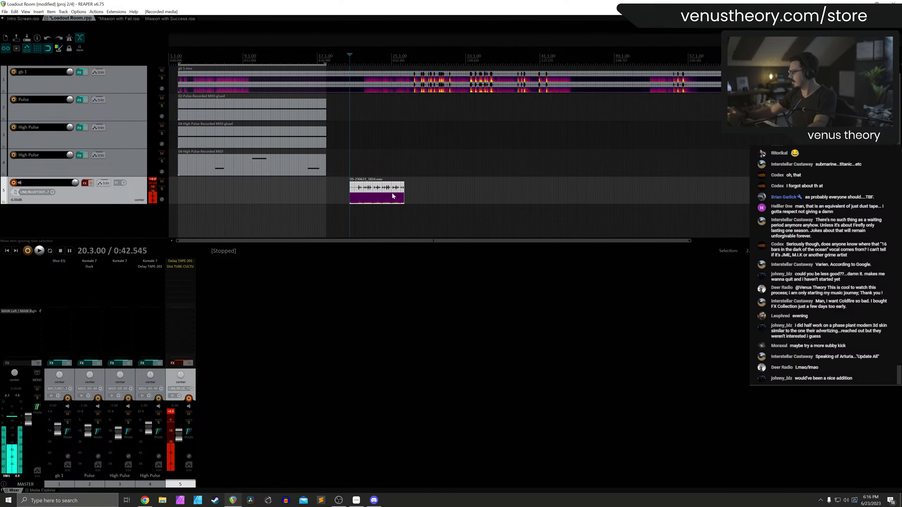
# Move the recorded audio item to the beginning so its first hit falls near the start of bar 2
pyautogui.scroll(2, 393, 196)
pyautogui.moveTo(568, 196); pyautogui.dragTo(207, 196)
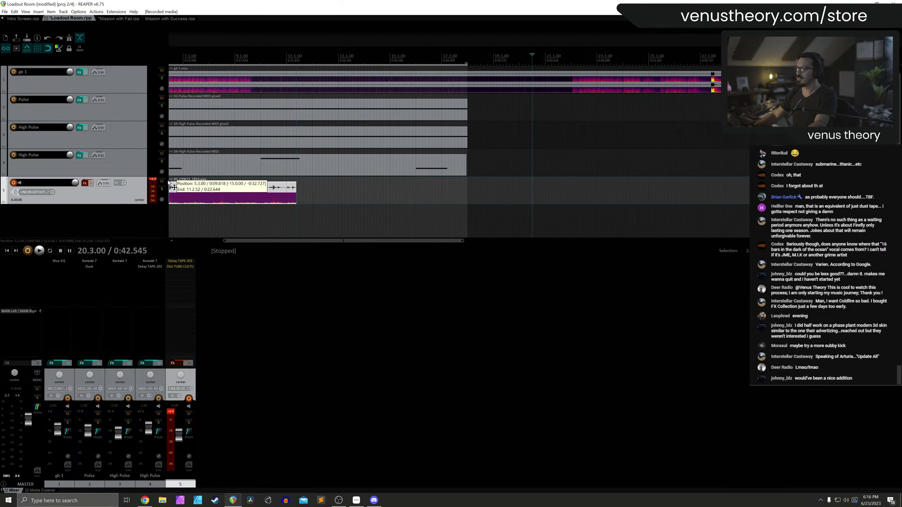
pyautogui.scroll(5, 366, 203)
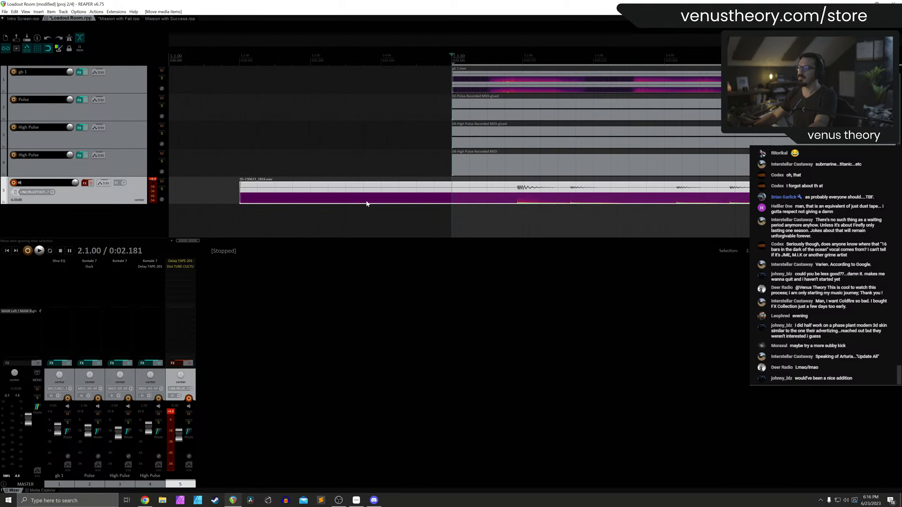
pyautogui.moveTo(498, 198); pyautogui.dragTo(461, 198)
# Normalize the recorded item to a true peak of -10 dB, split it at bar 2 and delete the part before it
pyautogui.hotkey('ctrl', 'shift', 'n')
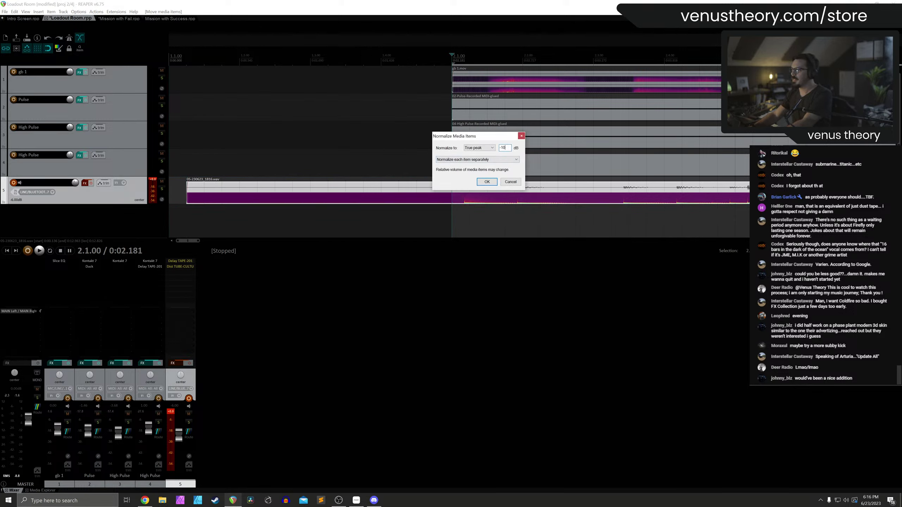
pyautogui.press('Return')
pyautogui.scroll(5, 509, 147)
pyautogui.moveTo(540, 193)
pyautogui.mouseDown()
pyautogui.moveTo(454, 202)
pyautogui.moveTo(592, 188)
pyautogui.moveTo(534, 185)
pyautogui.mouseUp()
pyautogui.press('s')
pyautogui.click(505, 186)
pyautogui.press('Delete')
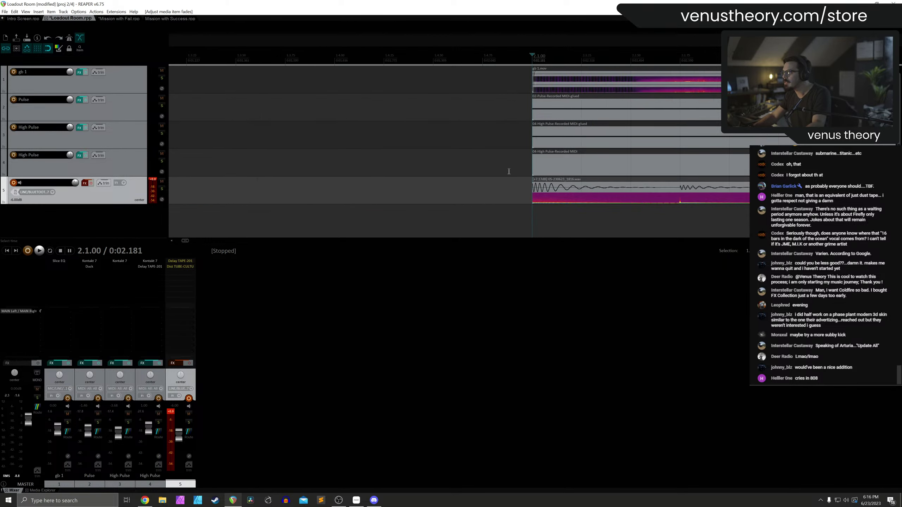
# Trim the end of the fifth track's audio item back to the start of bar 6
pyautogui.scroll(-4, 539, 176)
pyautogui.scroll(-2, 536, 179)
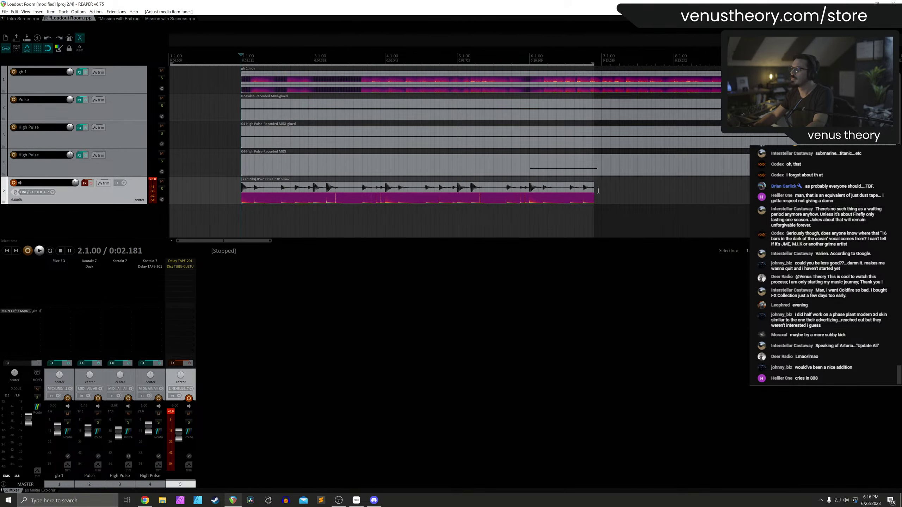
pyautogui.moveTo(593, 199); pyautogui.dragTo(533, 198)
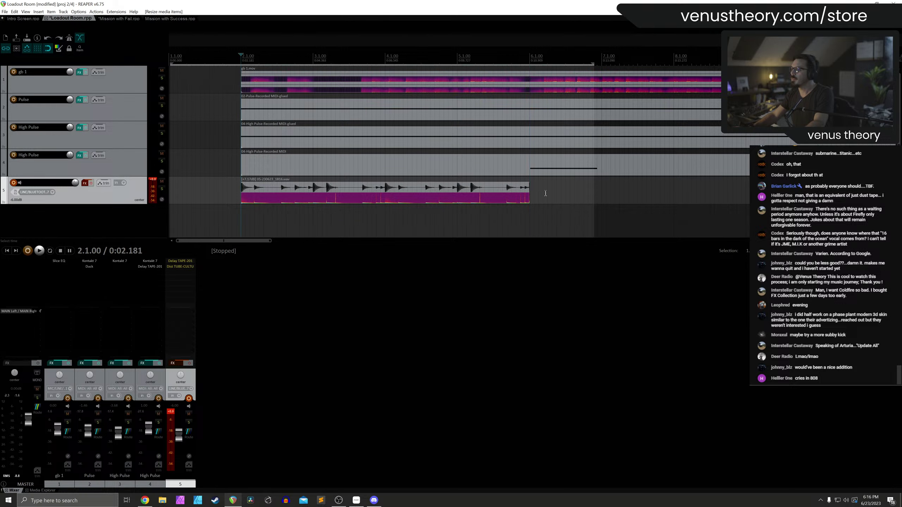
pyautogui.scroll(2, 540, 177)
pyautogui.scroll(-2, 428, 91)
pyautogui.scroll(-2, 294, 165)
# Duplicate the four-bar audio item three times so the copies run back to back up to bar 18
pyautogui.click(271, 185)
pyautogui.hotkey('ctrl', 'd')
pyautogui.hotkey('ctrl', 'd')
pyautogui.hotkey('ctrl', 'd')
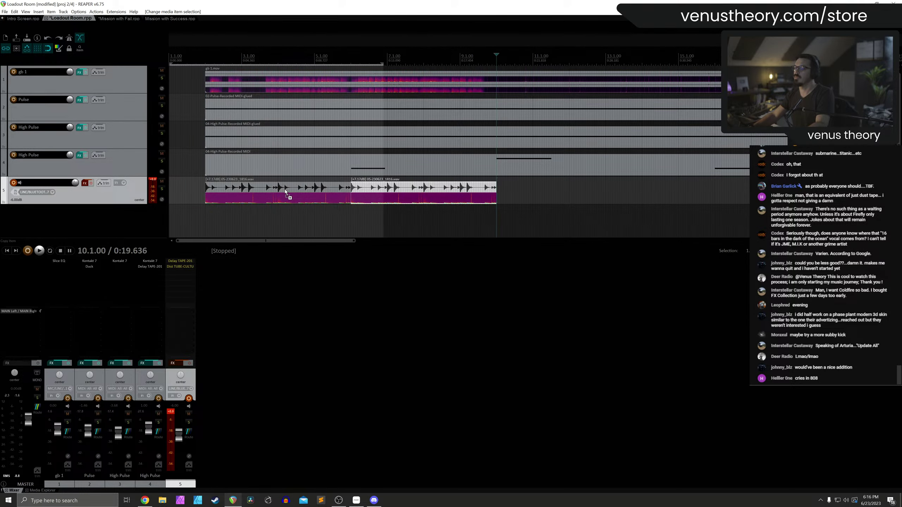
pyautogui.scroll(-2, 262, 150)
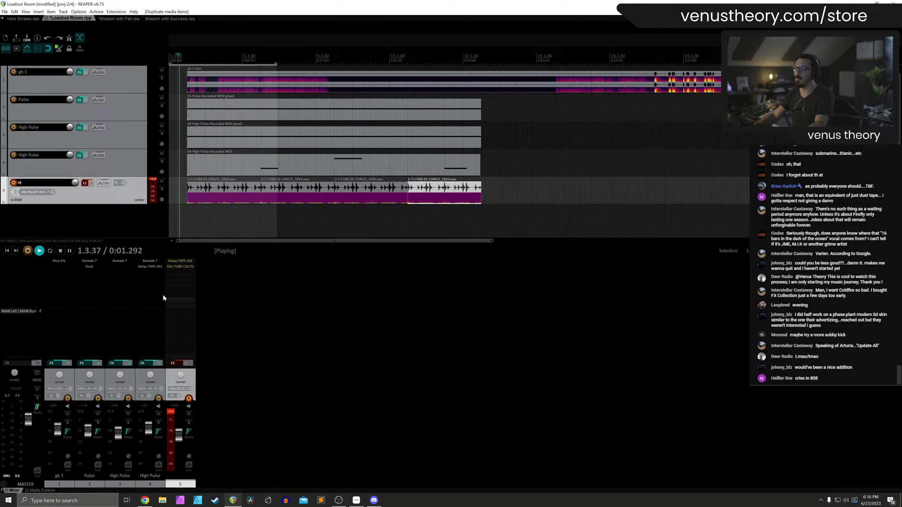
# Toggle the bypass of Delay TAPE-201 on track 5, check its settings, and enable the track's effects chain
pyautogui.scroll(-3, 179, 435)
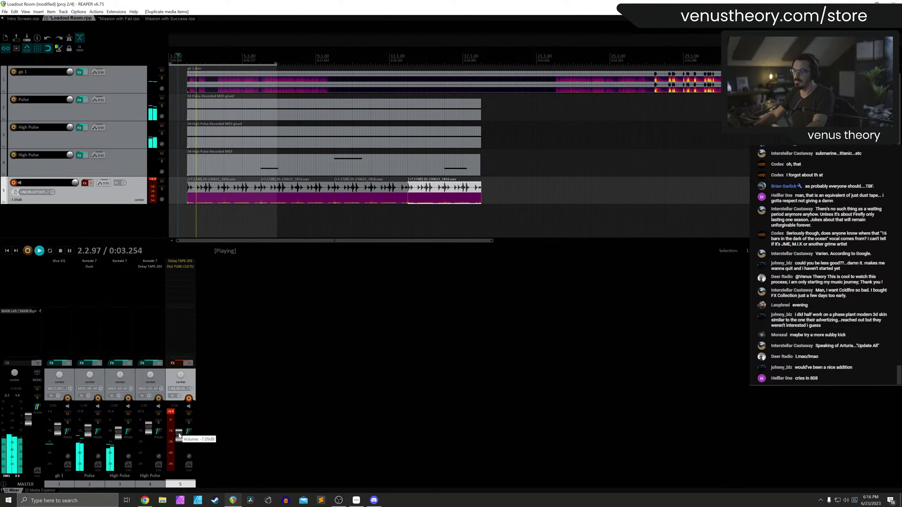
pyautogui.keyDown('shift'); pyautogui.click(178, 261); pyautogui.keyUp('shift')
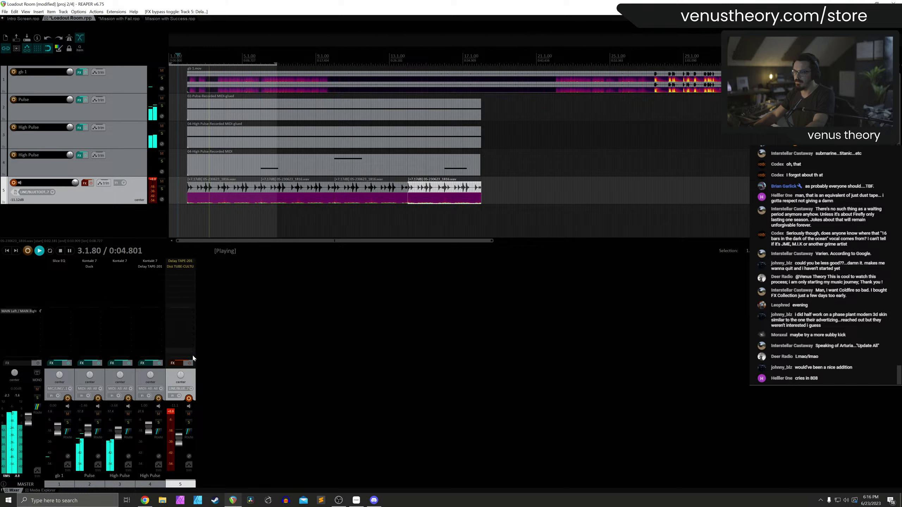
pyautogui.click(181, 262)
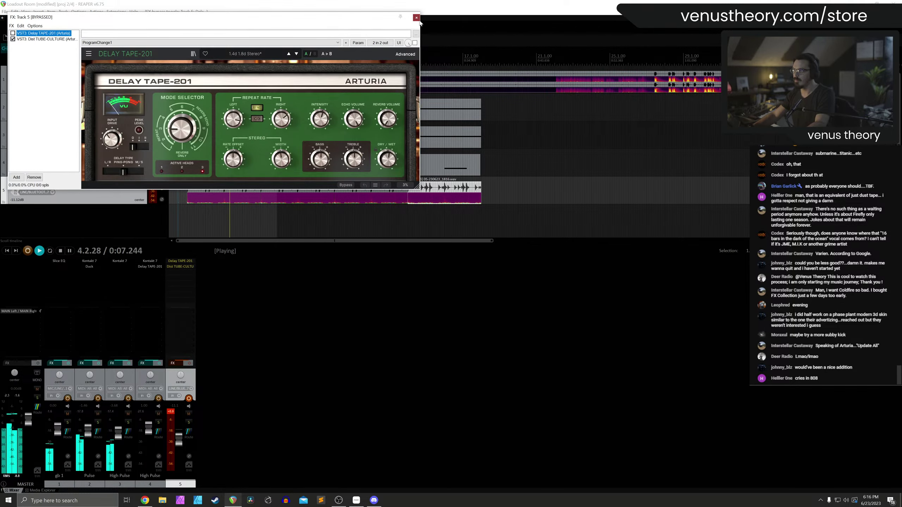
pyautogui.press('Escape')
pyautogui.click(193, 364)
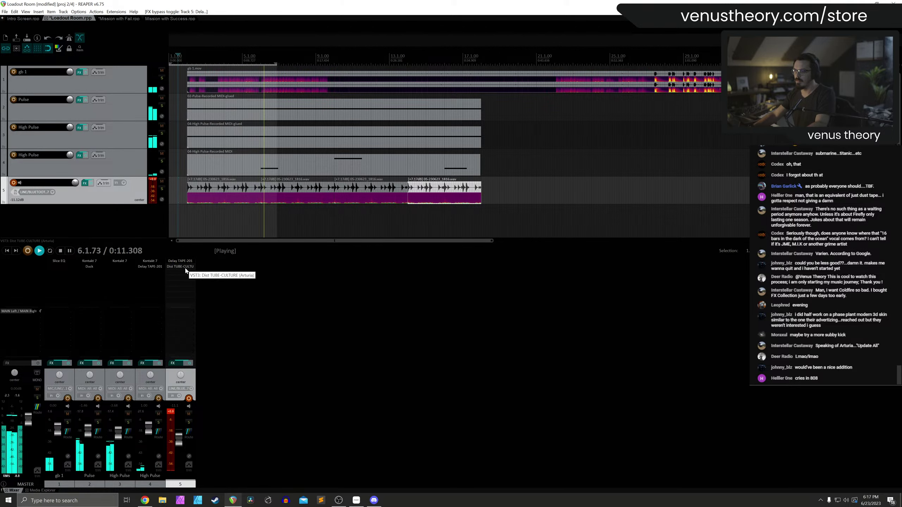
# Disarm track 5 and lower its volume to about -12.9 dB
pyautogui.click(188, 398)
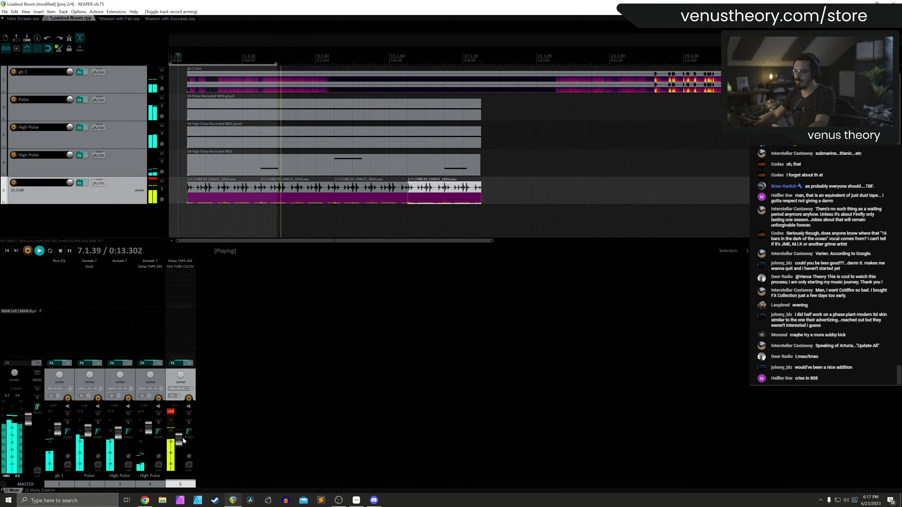
pyautogui.moveTo(181, 437); pyautogui.dragTo(180, 443)
pyautogui.scroll(-2, 279, 202)
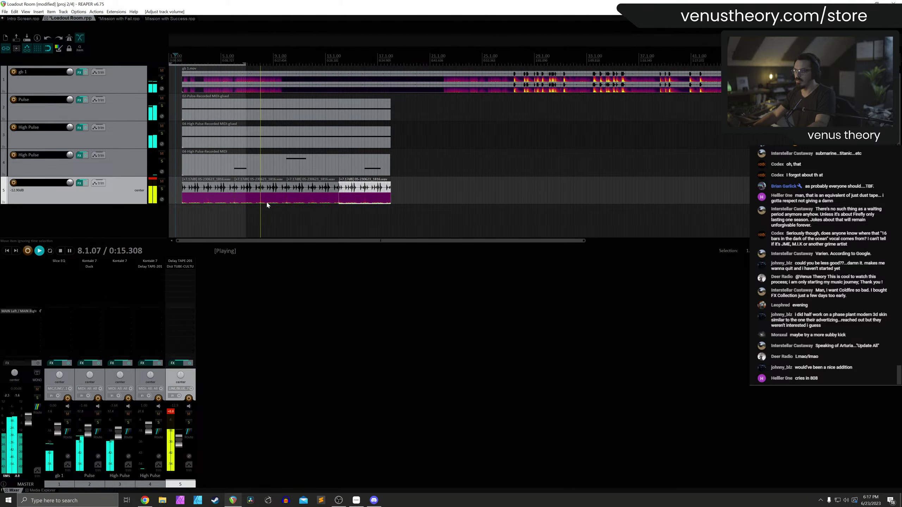
# Show the video window and duplicate all four audio items on track 5 into bars 18 to 34
pyautogui.scroll(-2, 232, 210)
pyautogui.hotkey('ctrl', 'shift', 'v')
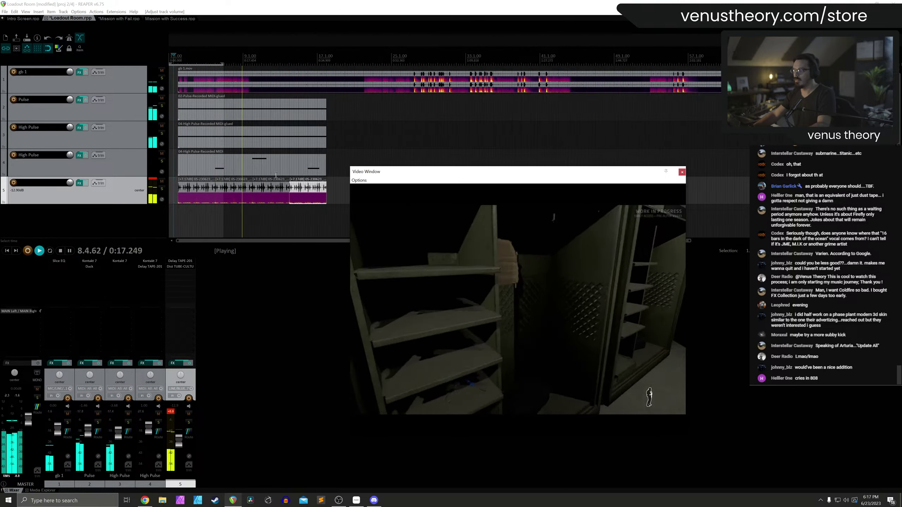
pyautogui.rightClick(285, 188)
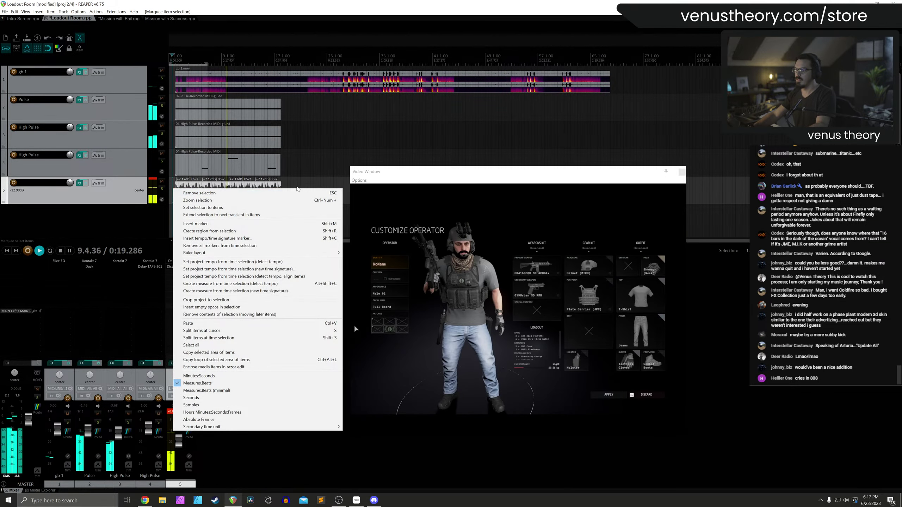
pyautogui.press('Escape')
pyautogui.click(217, 189)
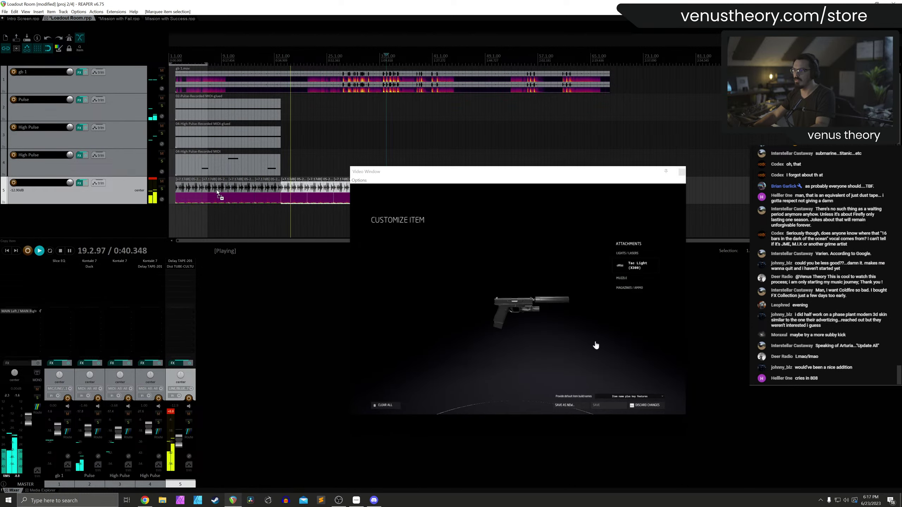
pyautogui.hotkey('ctrl', 'd')
pyautogui.scroll(-2, 220, 192)
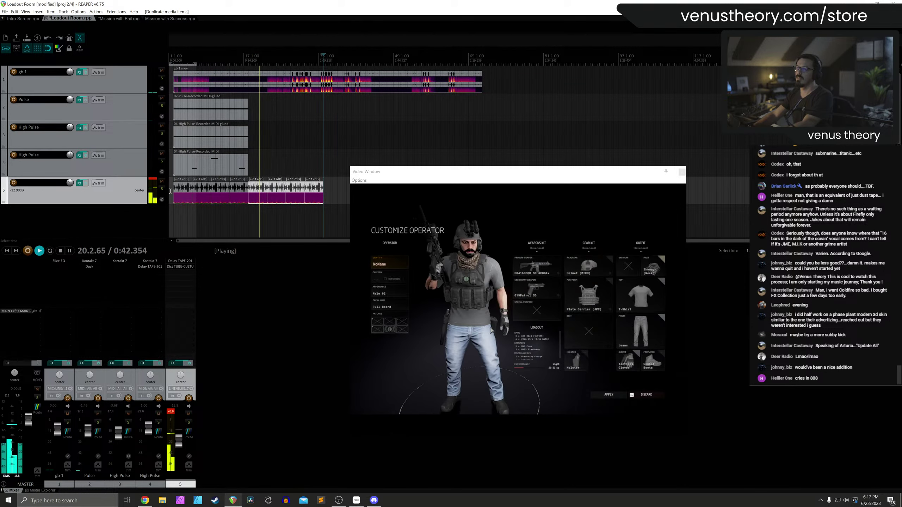
# Delete the original four audio items before bar 18 on track 5 and stop playback
pyautogui.click(226, 198)
pyautogui.press('Delete')
pyautogui.press('space')
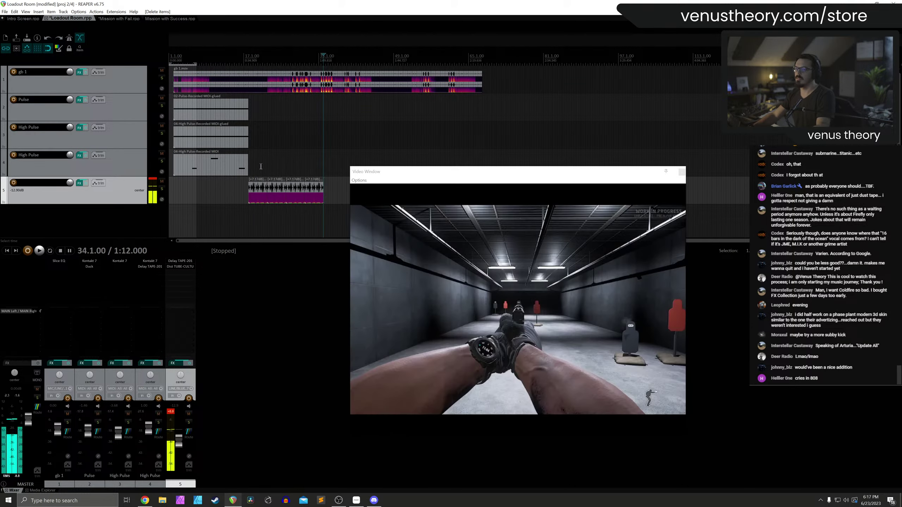
# Duplicate the MIDI items on the Pulse and both High Pulse tracks three times, filling the arrangement up to bar 66
pyautogui.moveTo(270, 172); pyautogui.dragTo(234, 117)
pyautogui.hotkey('ctrl', 'd')
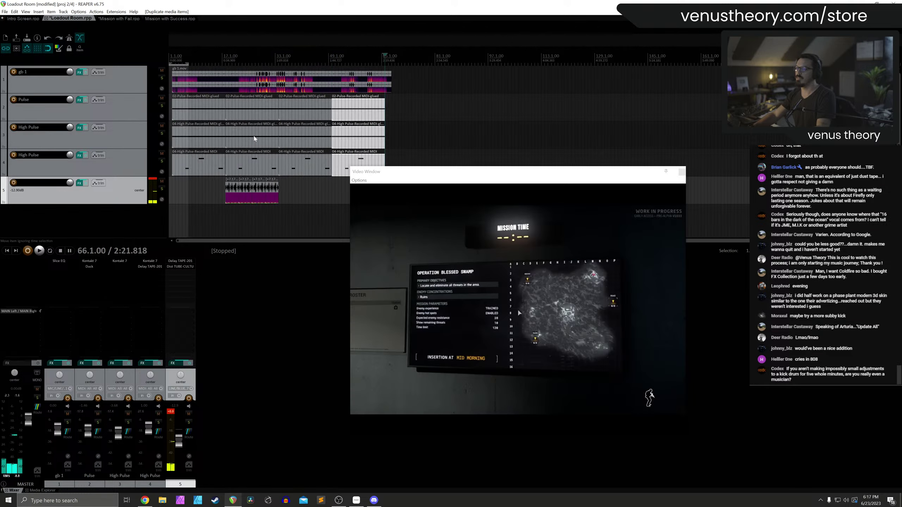
pyautogui.hotkey('ctrl', 'd')
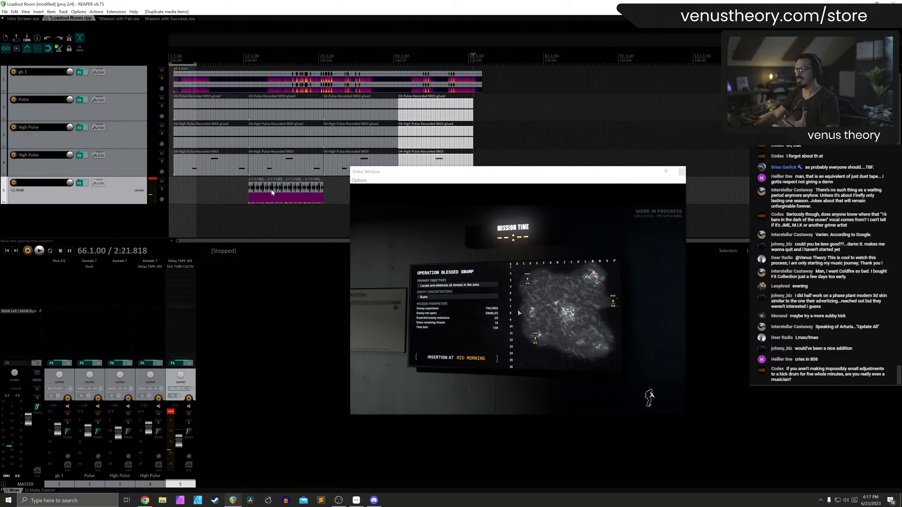
pyautogui.scroll(-2, 319, 191)
# Select the group of audio items on track 5 and duplicate it into bars 34 to 50
pyautogui.rightClick(201, 191)
pyautogui.rightClick(289, 188)
pyautogui.click(289, 188)
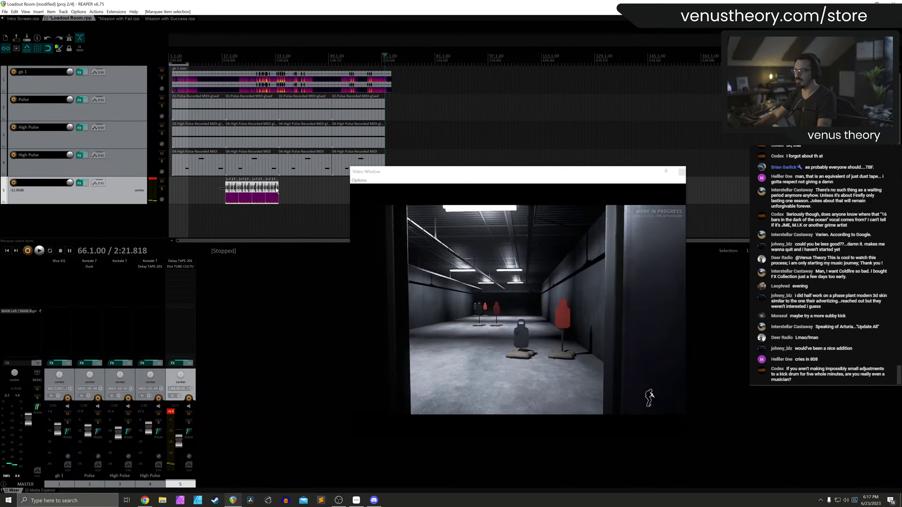
pyautogui.hotkey('ctrl', 'd')
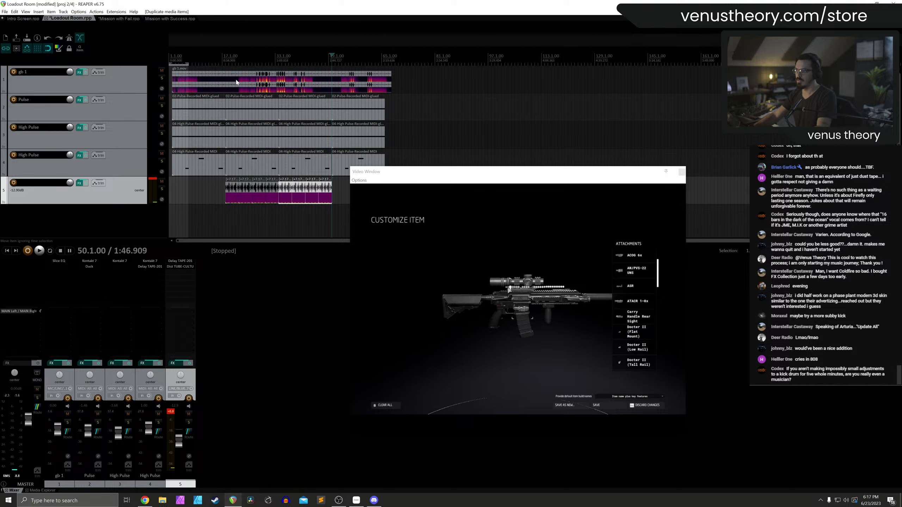
# Move the video window clear of the tracks and play the arrangement from bar 15
pyautogui.click(218, 84)
pyautogui.scroll(2, 268, 117)
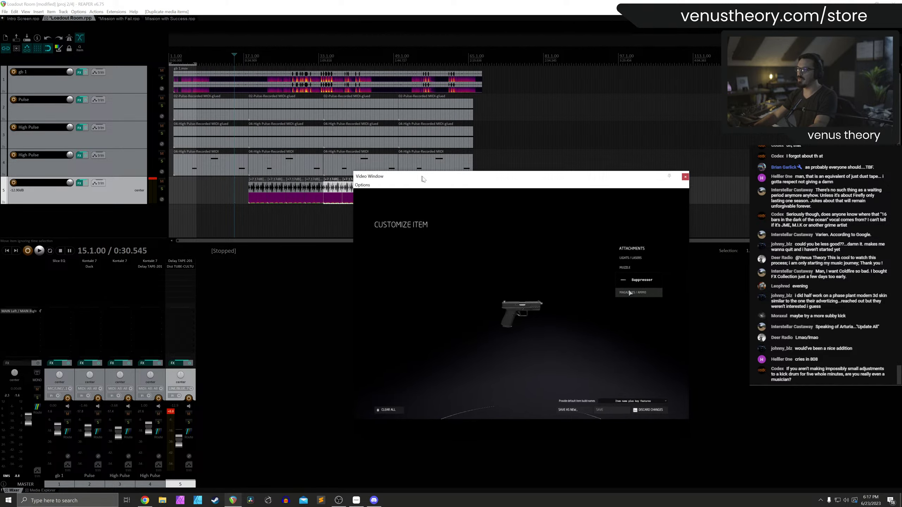
pyautogui.moveTo(419, 171); pyautogui.dragTo(479, 213)
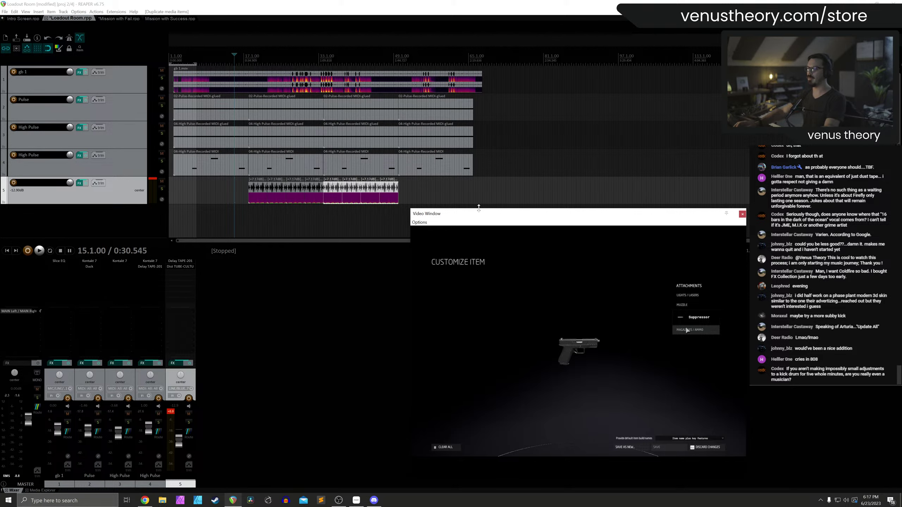
pyautogui.scroll(2, 326, 122)
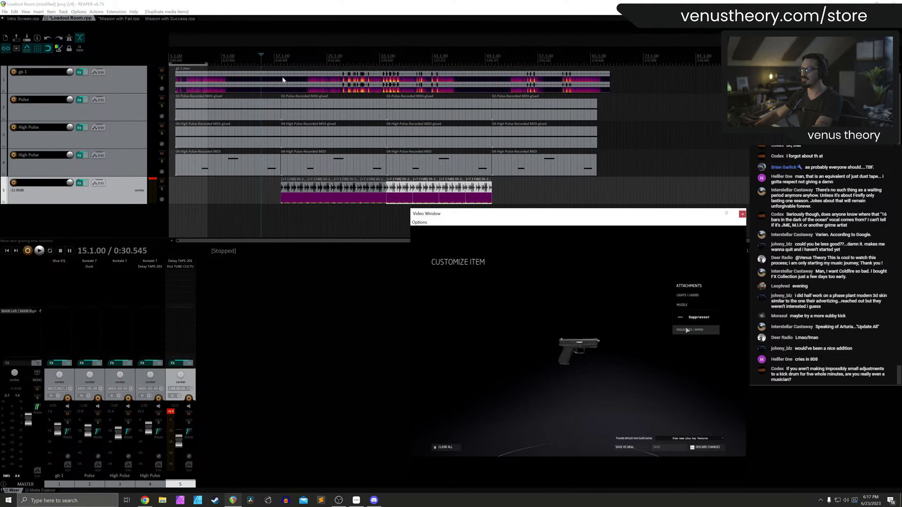
pyautogui.press('space')
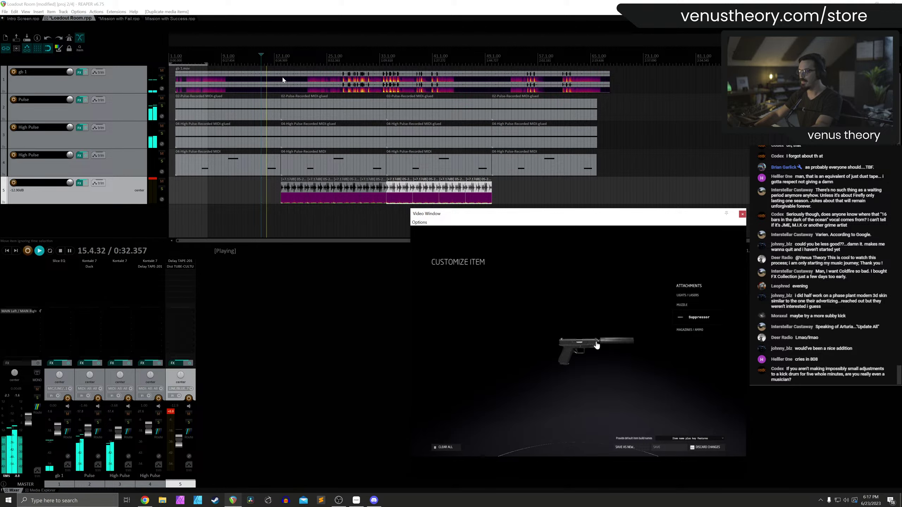
# Add the Disperser effect to track 5 and remove Dist TUBE-CULTURE from its effects chain
pyautogui.doubleClick(187, 271)
pyautogui.write('dis')
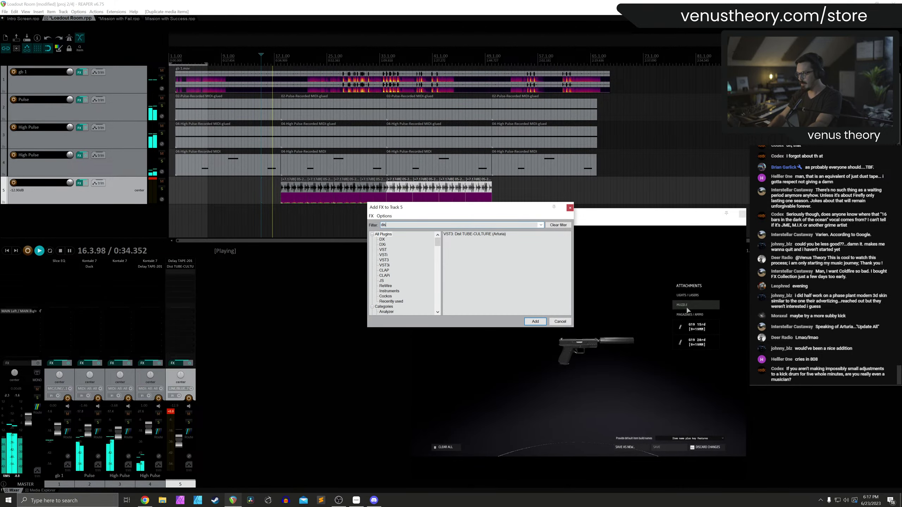
pyautogui.write('p')
pyautogui.press('Return')
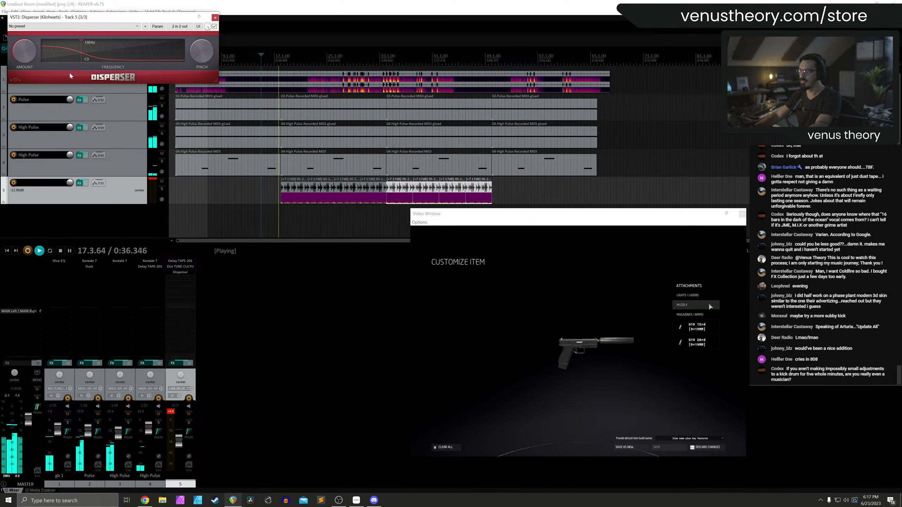
pyautogui.click(215, 18)
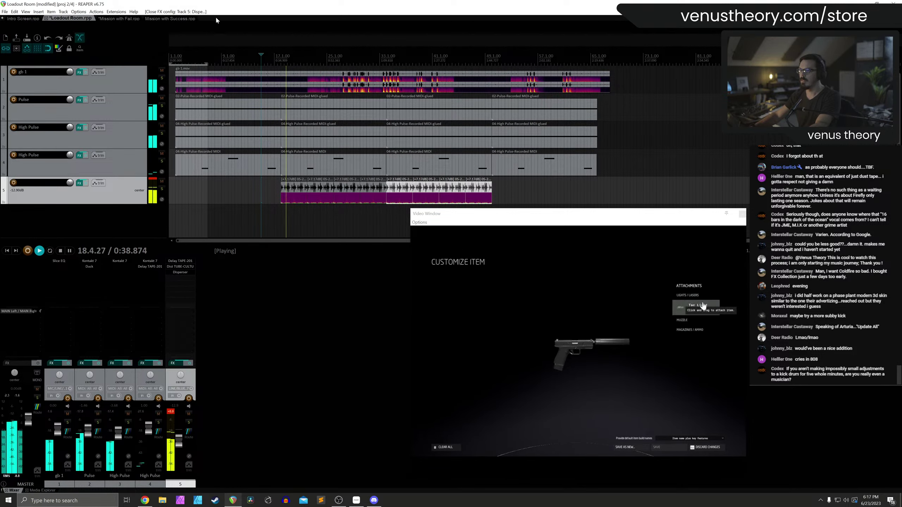
pyautogui.keyDown('alt'); pyautogui.click(182, 267); pyautogui.keyUp('alt')
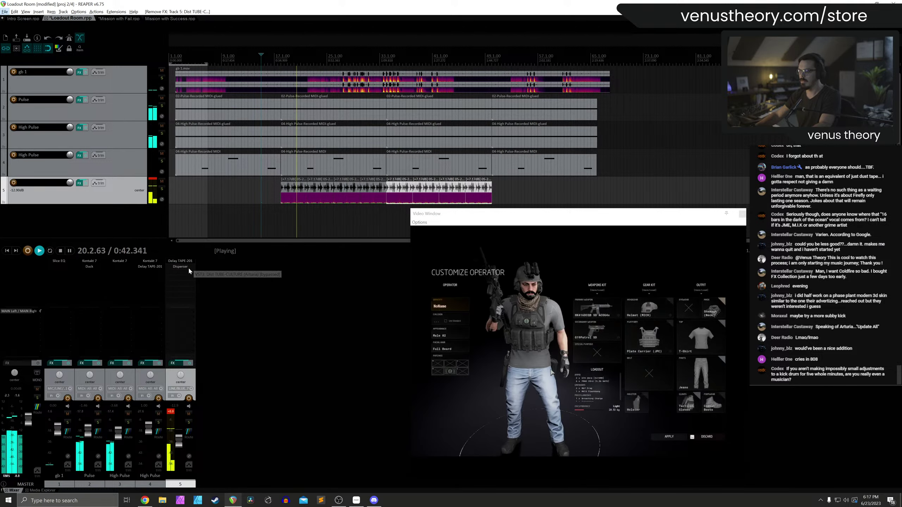
# Add Slice EQ to track 5 with a high cut at about 8 kHz and a shallow dip in the lows
pyautogui.doubleClick(183, 272)
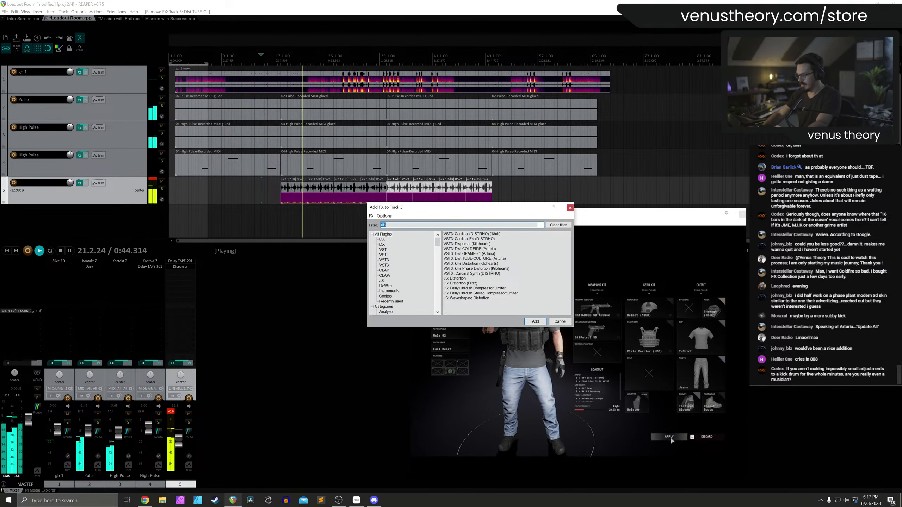
pyautogui.write('slice')
pyautogui.press('Return')
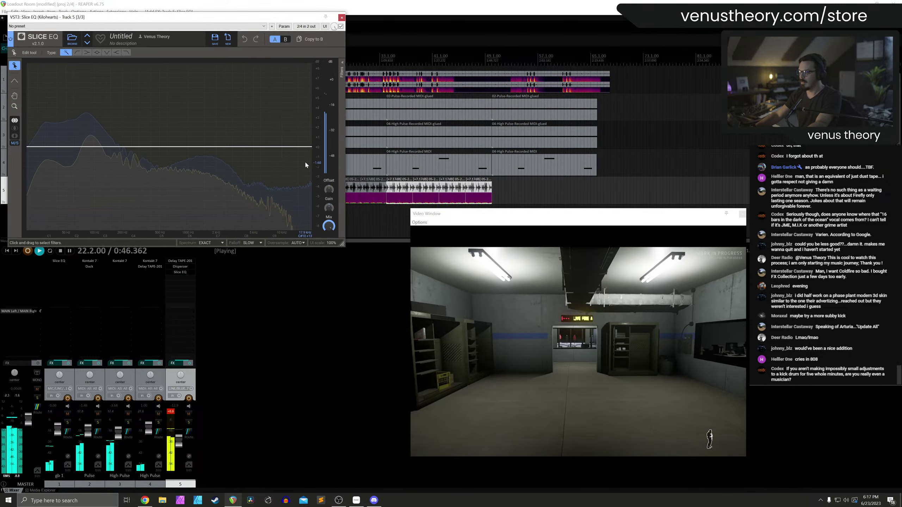
pyautogui.scroll(-3, 309, 151)
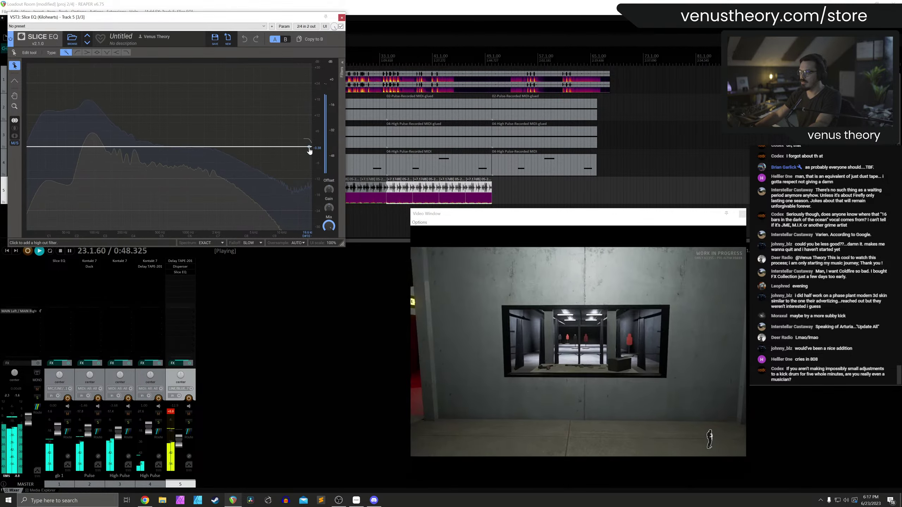
pyautogui.moveTo(309, 151); pyautogui.dragTo(272, 149)
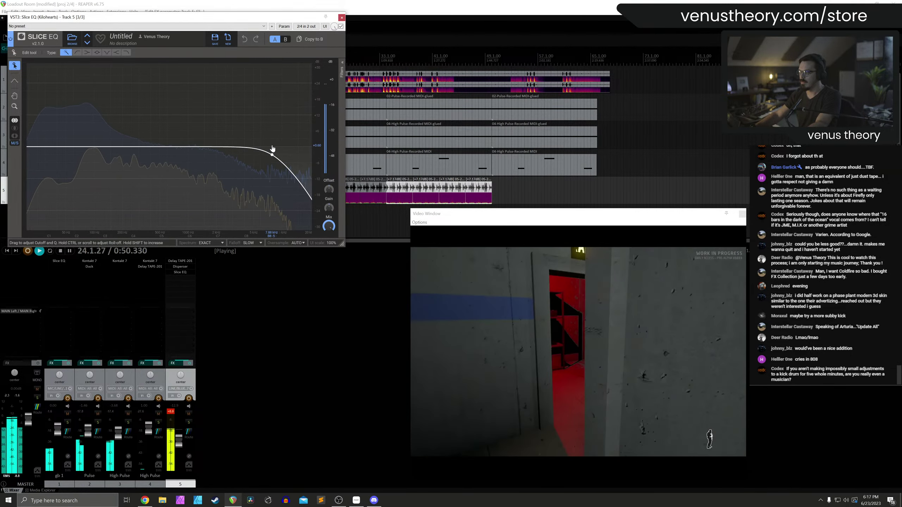
pyautogui.moveTo(101, 147); pyautogui.dragTo(103, 162)
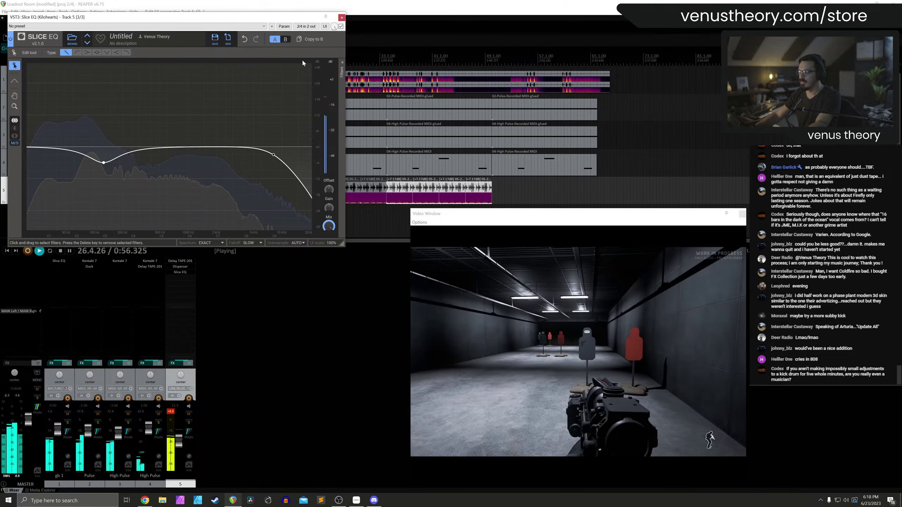
pyautogui.click(342, 18)
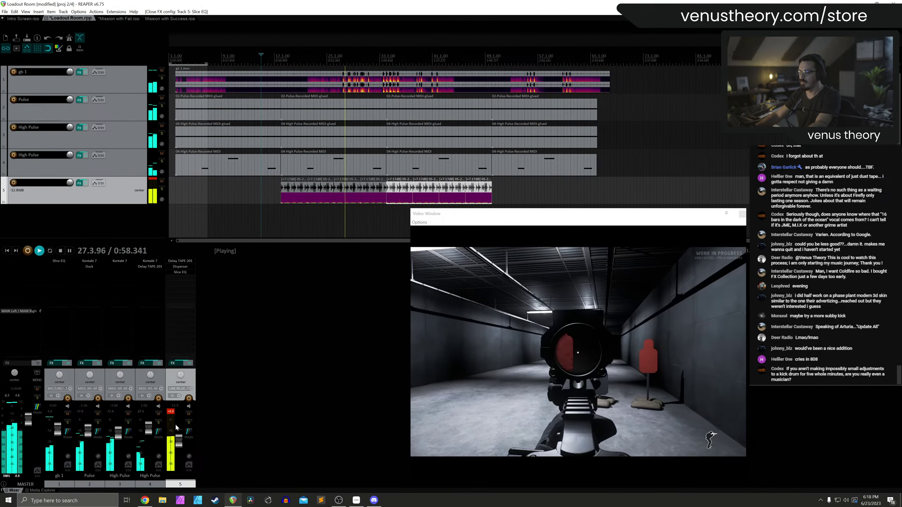
# Group the pulse and percussion tracks under a new folder track named Music Buss and name the percussion track Drums
pyautogui.click(132, 111)
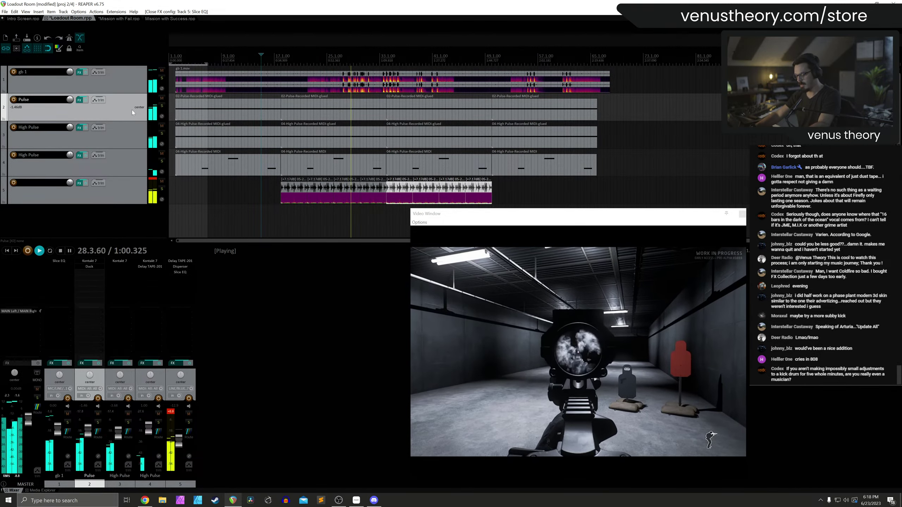
pyautogui.hotkey('ctrl', 't')
pyautogui.press('space')
pyautogui.moveTo(114, 102); pyautogui.dragTo(130, 176)
pyautogui.moveTo(136, 113); pyautogui.dragTo(137, 114)
pyautogui.doubleClick(41, 100)
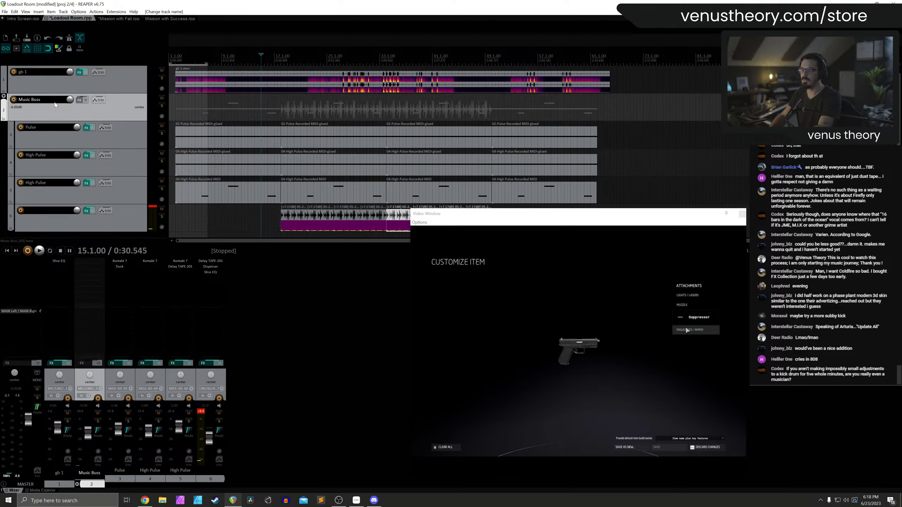
pyautogui.doubleClick(47, 210)
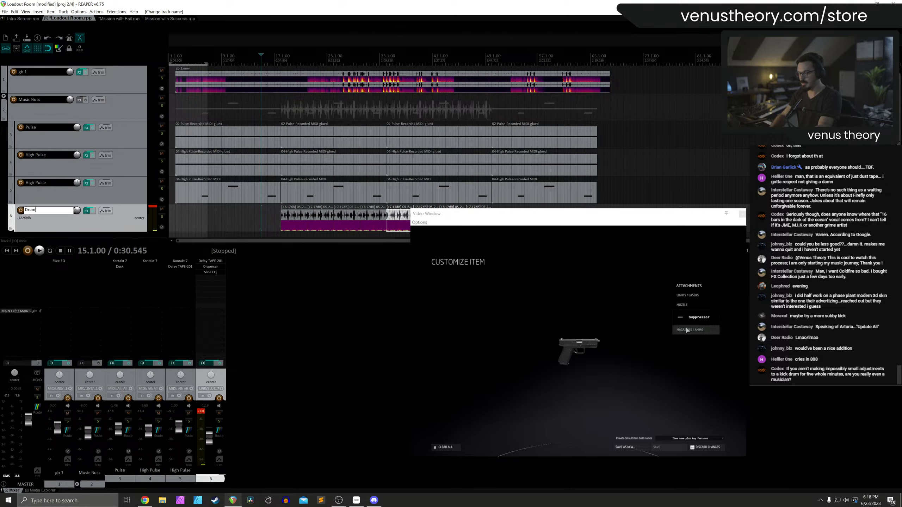
# Add PSP VintageWarmer2 to the Music Buss track with the Mix First Aid 2 preset and play the arrangement through it
pyautogui.click(132, 111)
pyautogui.doubleClick(95, 262)
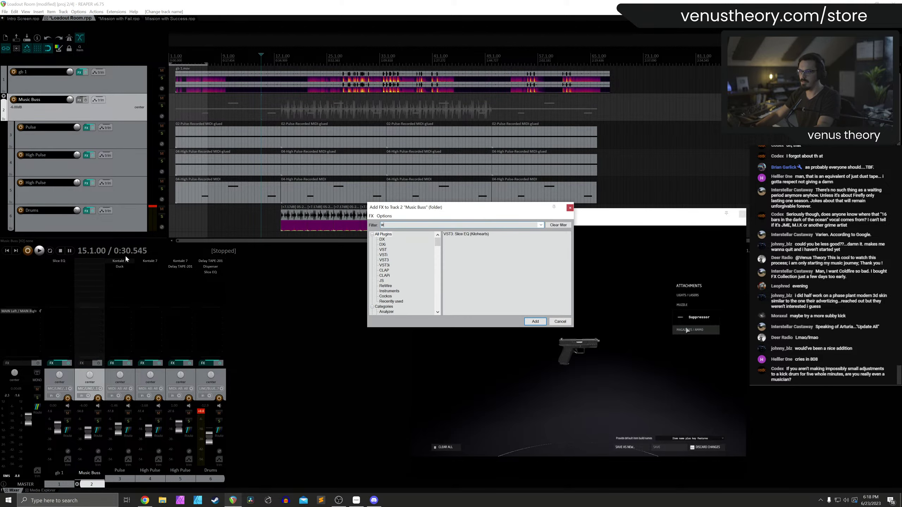
pyautogui.write('war')
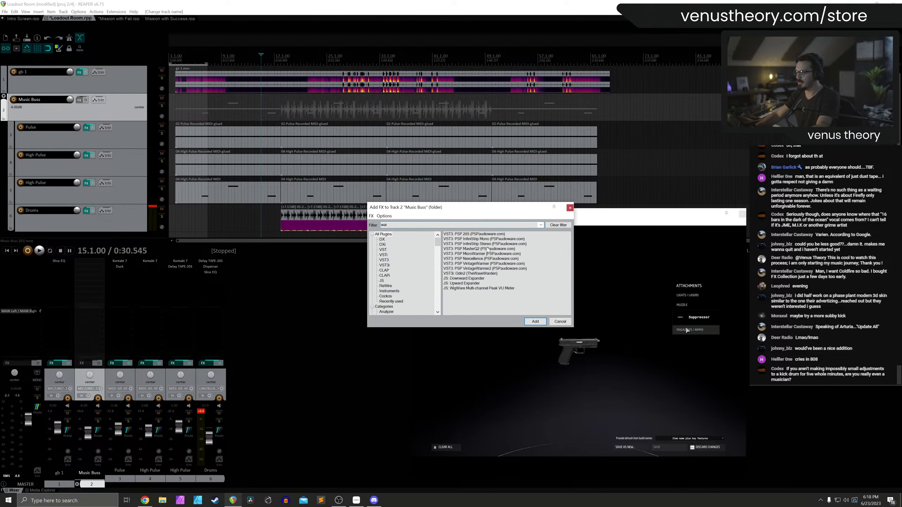
pyautogui.doubleClick(491, 269)
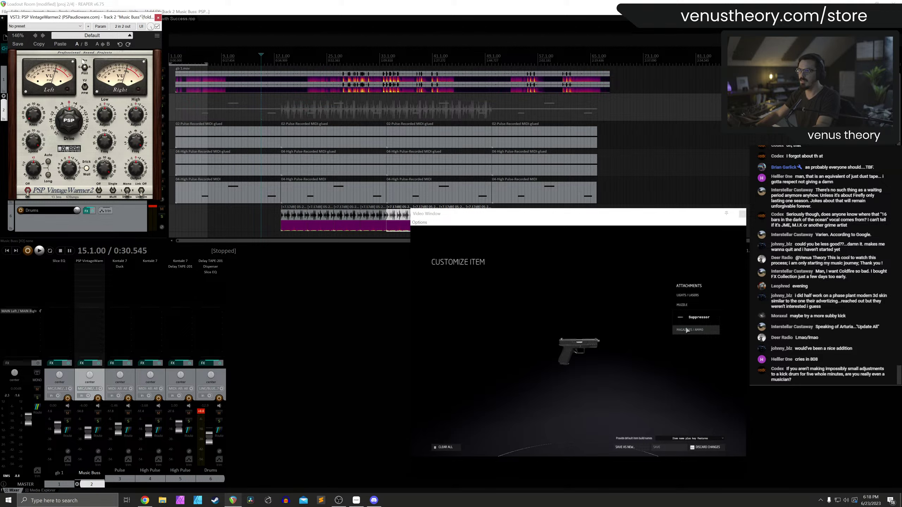
pyautogui.click(44, 35)
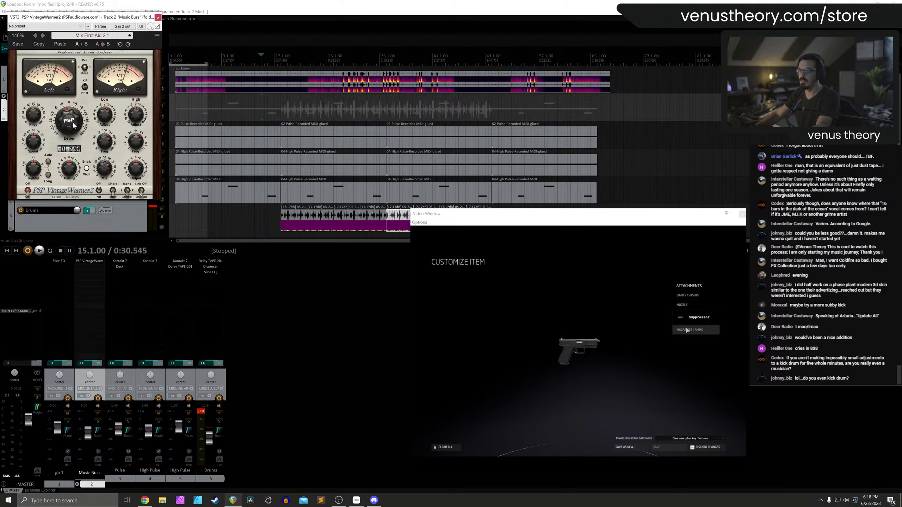
pyautogui.press('space')
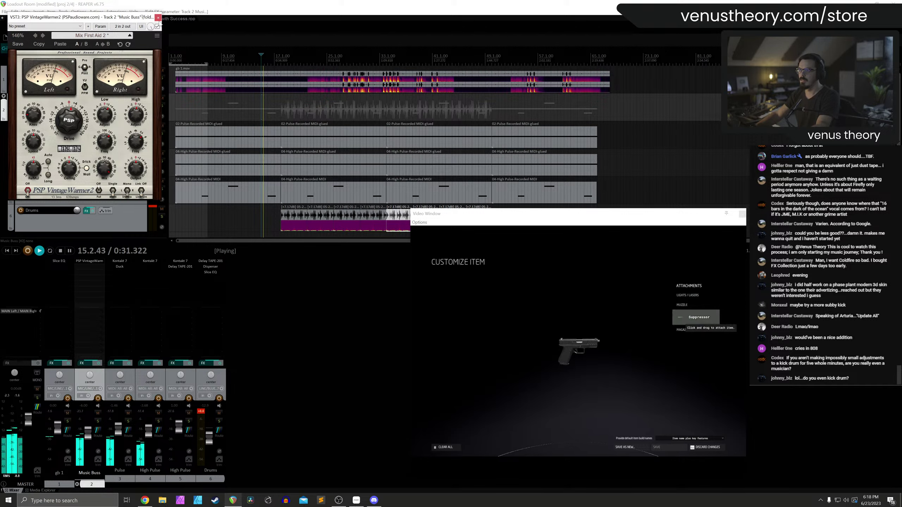
pyautogui.click(159, 18)
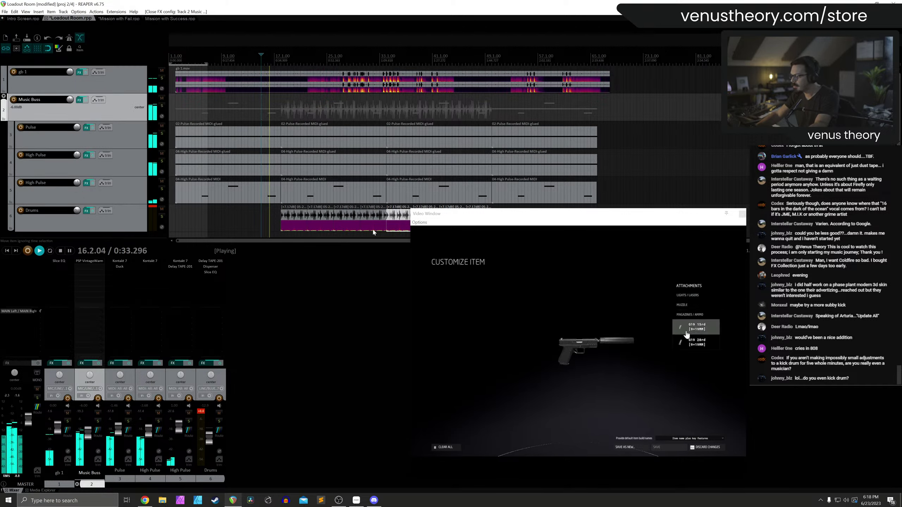
# Insert Kontakt 7 on a new instrument track and place that track inside the Music Buss folder above Pulse
pyautogui.click(144, 193)
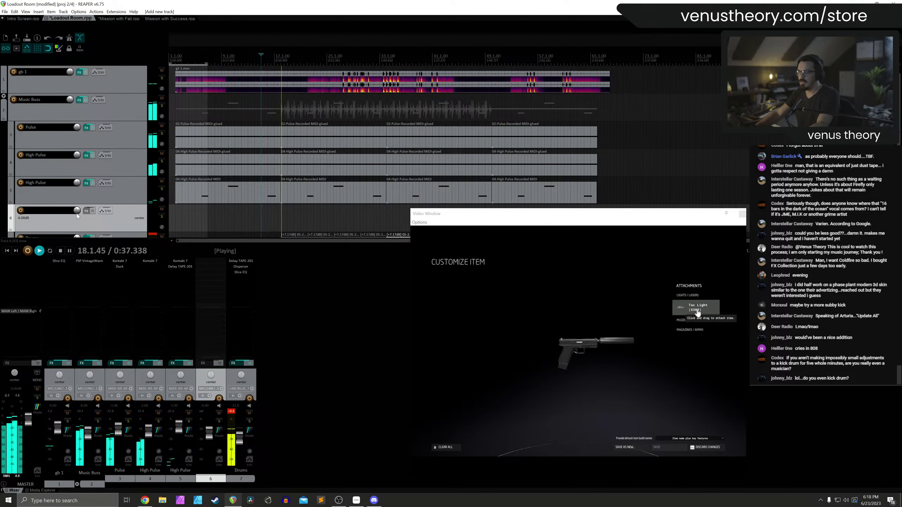
pyautogui.click(158, 239)
pyautogui.hotkey('ctrl', 'shift', 't')
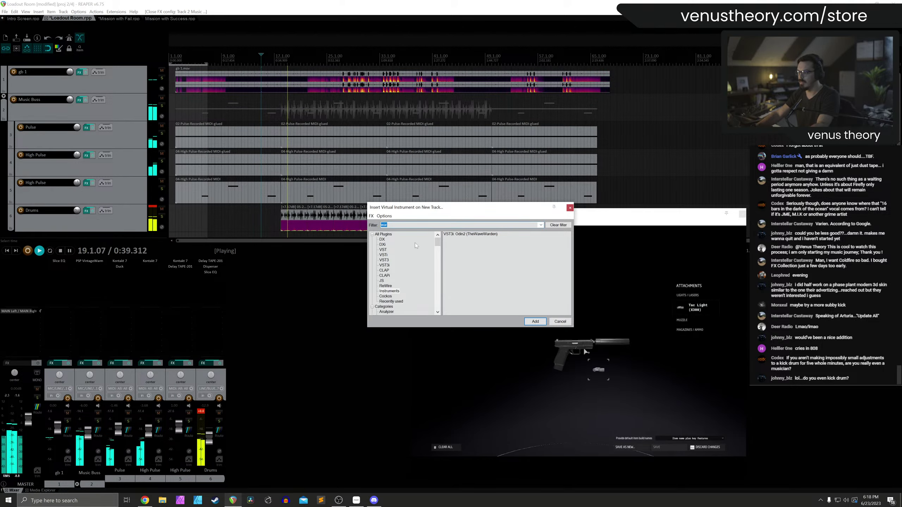
pyautogui.write('kont')
pyautogui.doubleClick(470, 235)
pyautogui.press('Return')
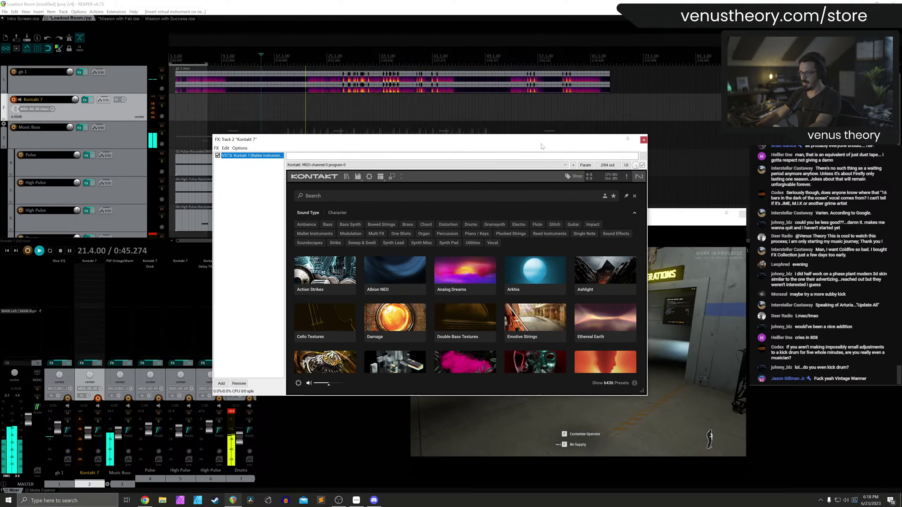
pyautogui.moveTo(132, 121); pyautogui.dragTo(114, 146)
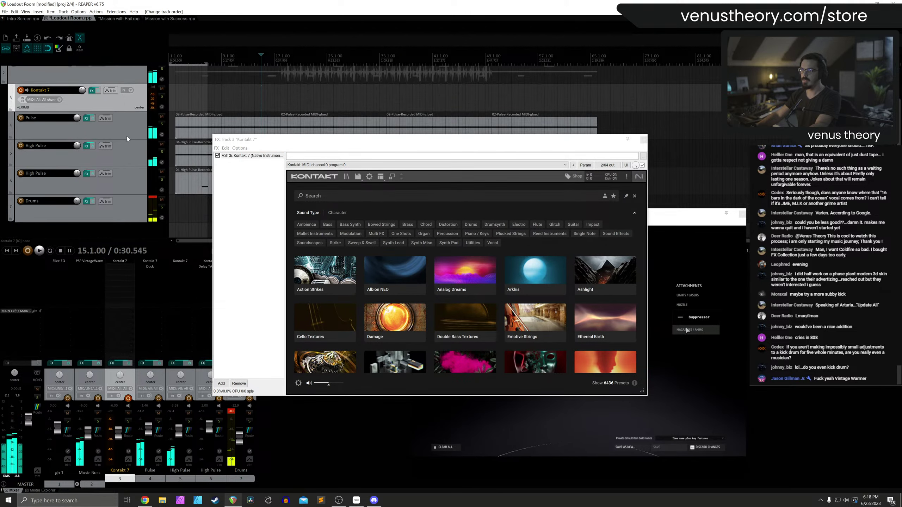
# Browse Kontakt's instrument libraries and load the Dead Eyes preset from Ashlight
pyautogui.scroll(-1, 434, 260)
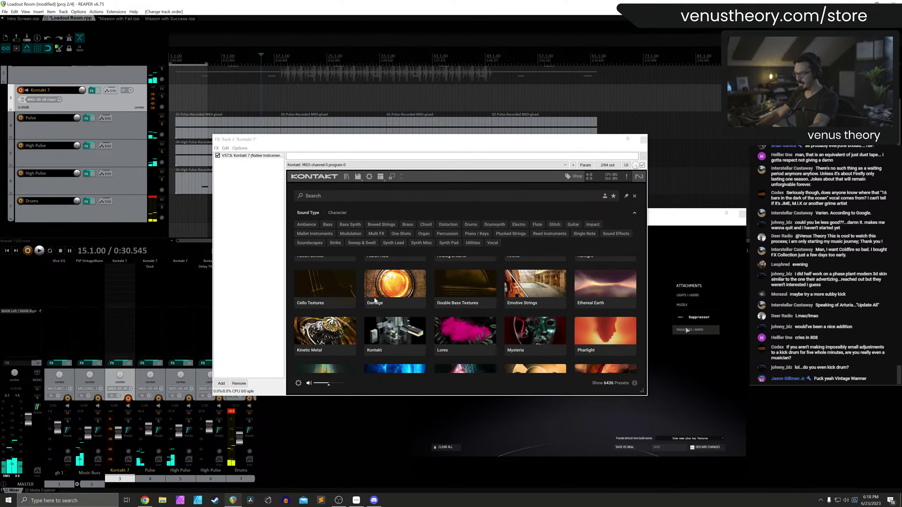
pyautogui.scroll(-2, 426, 302)
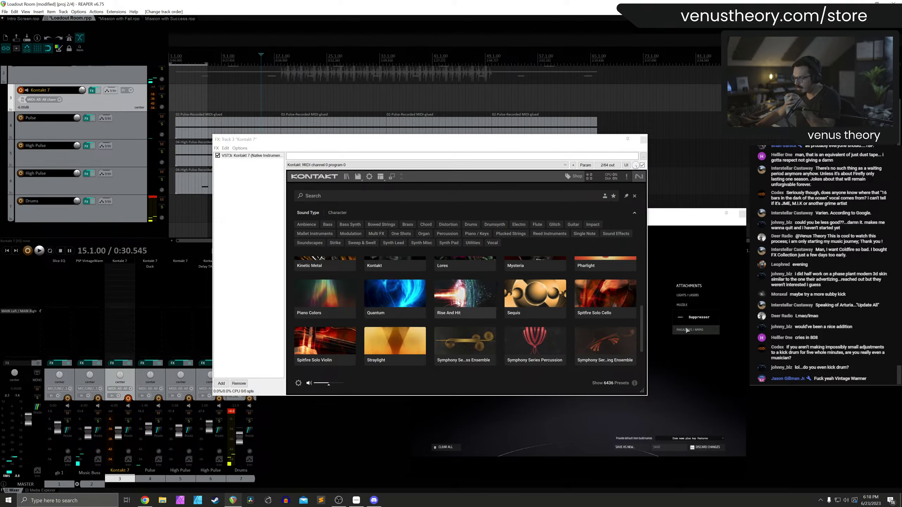
pyautogui.scroll(-1, 514, 310)
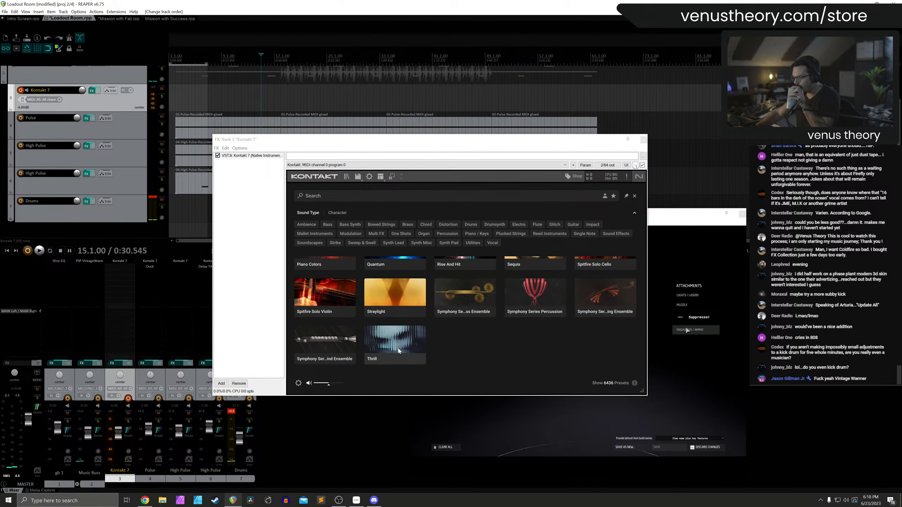
pyautogui.scroll(8, 500, 313)
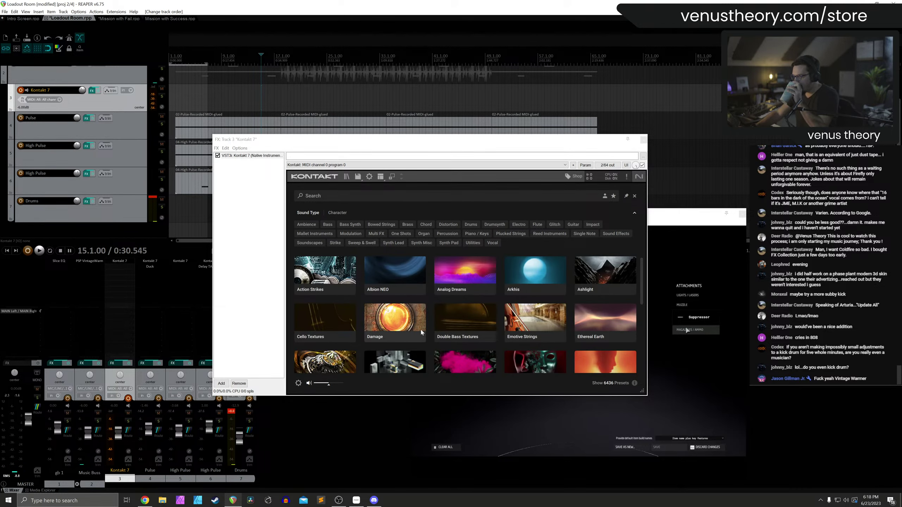
pyautogui.click(585, 273)
pyautogui.scroll(-4, 597, 316)
pyautogui.scroll(-4, 596, 313)
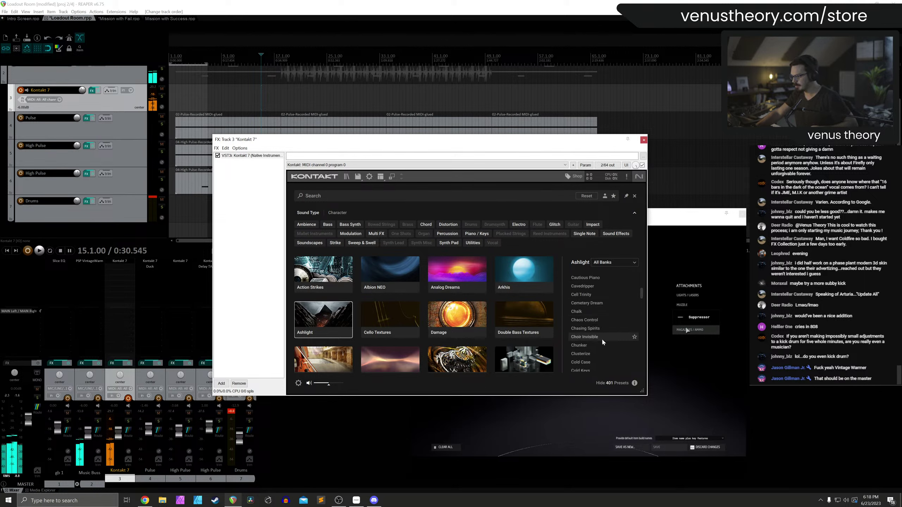
pyautogui.scroll(-4, 602, 340)
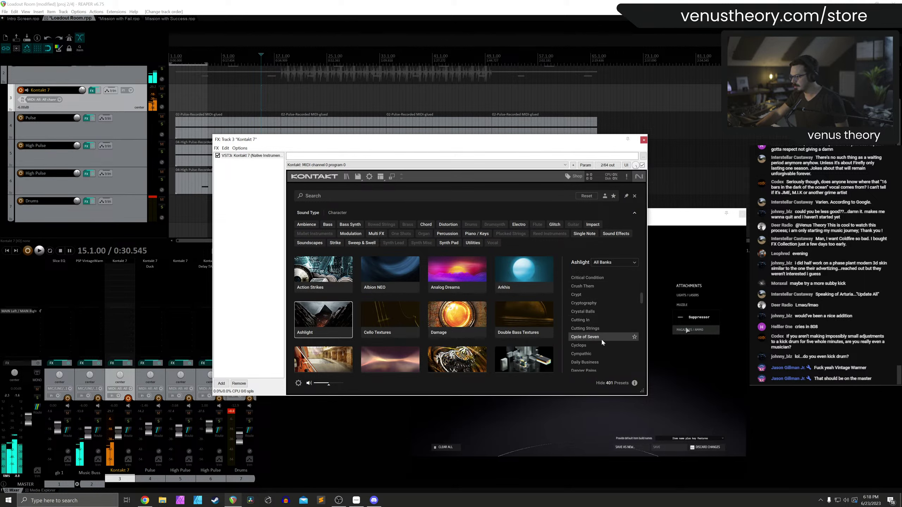
pyautogui.scroll(-5, 601, 342)
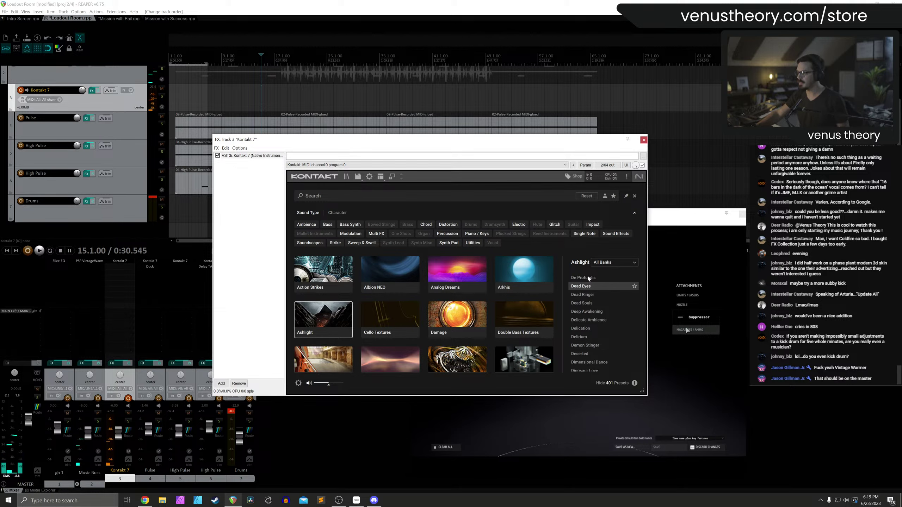
pyautogui.doubleClick(592, 285)
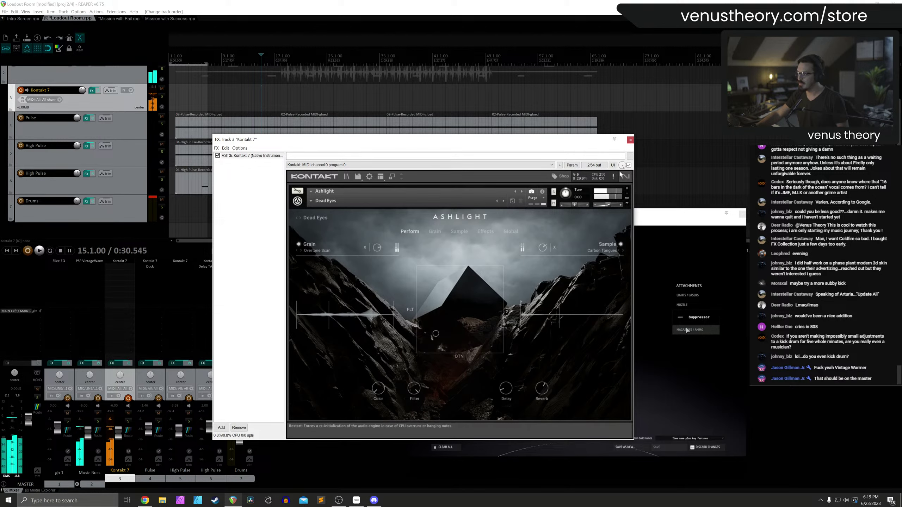
pyautogui.press('Escape')
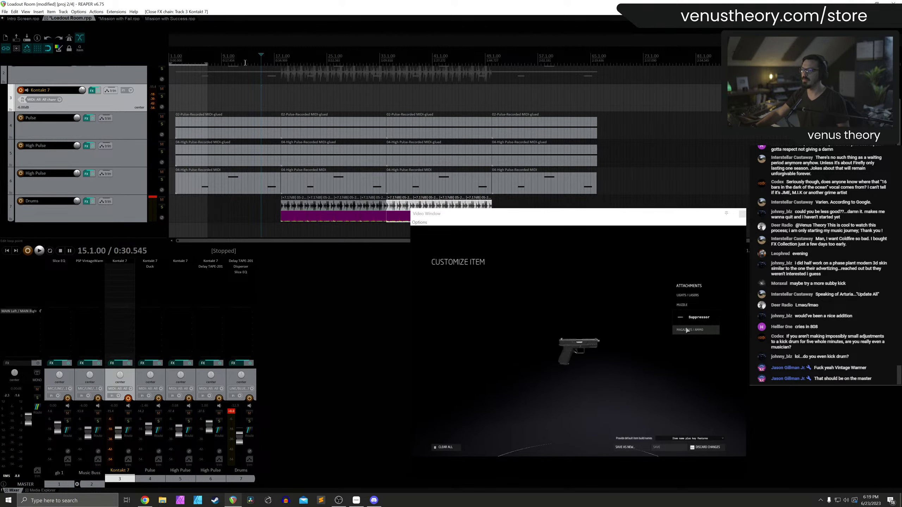
# Play the arrangement from bar 13 and lower the Kontakt 7 track's volume to about -12.8 dB
pyautogui.click(245, 62)
pyautogui.press('space')
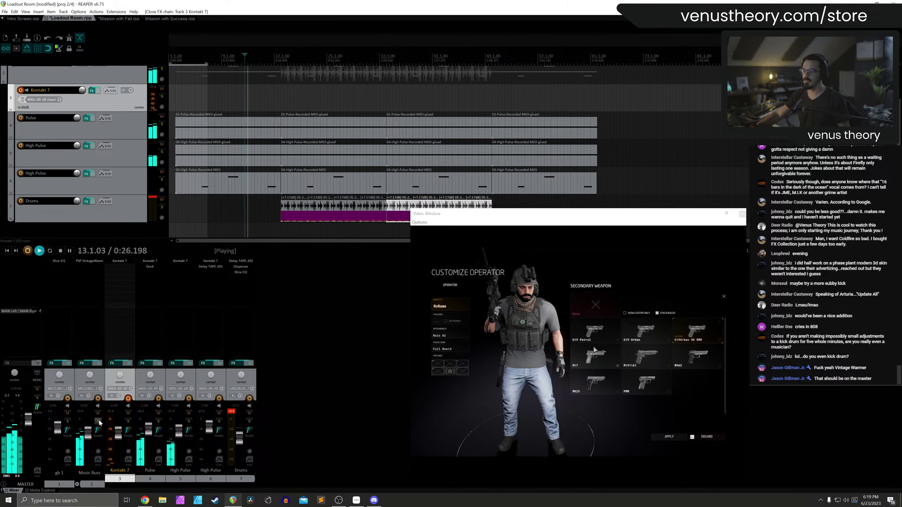
pyautogui.scroll(-5, 119, 438)
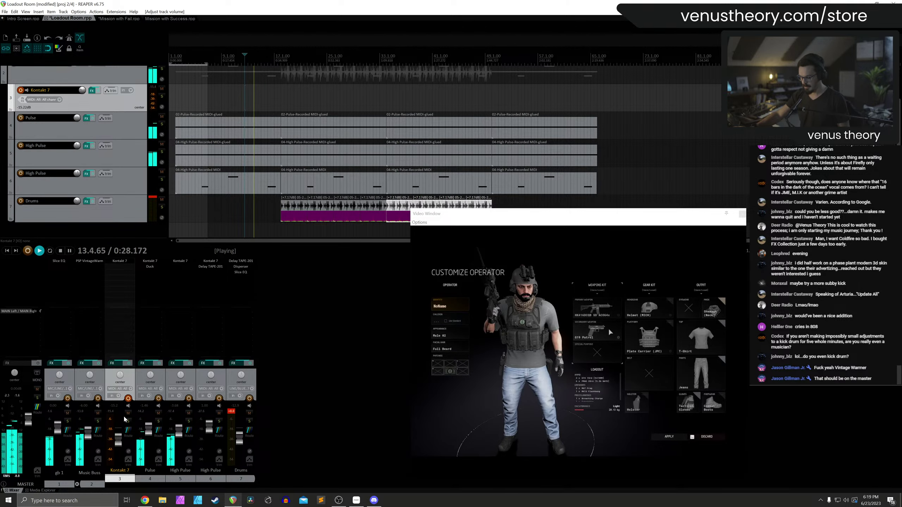
pyautogui.scroll(2, 119, 438)
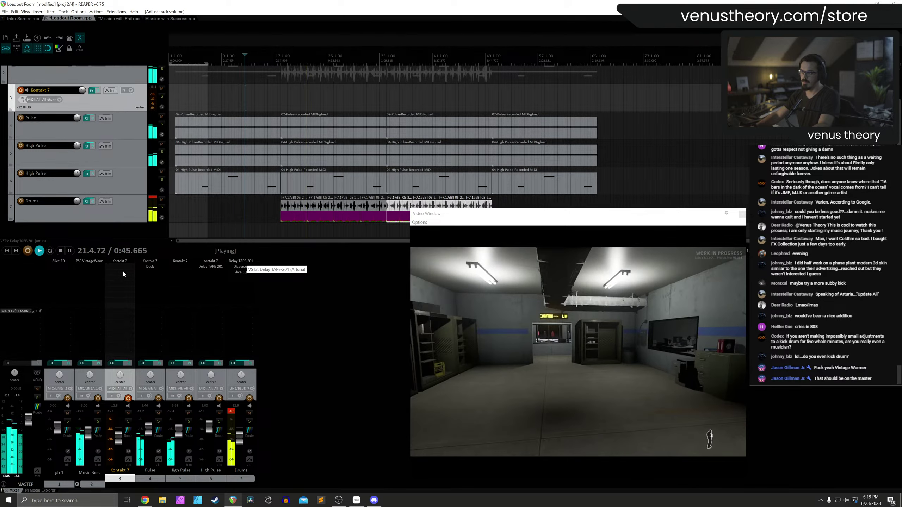
# Copy the Delay TAPE-201 effect onto the Kontakt 7 track and add UltraReverb after it
pyautogui.moveTo(122, 274); pyautogui.dragTo(124, 271)
pyautogui.doubleClick(124, 272)
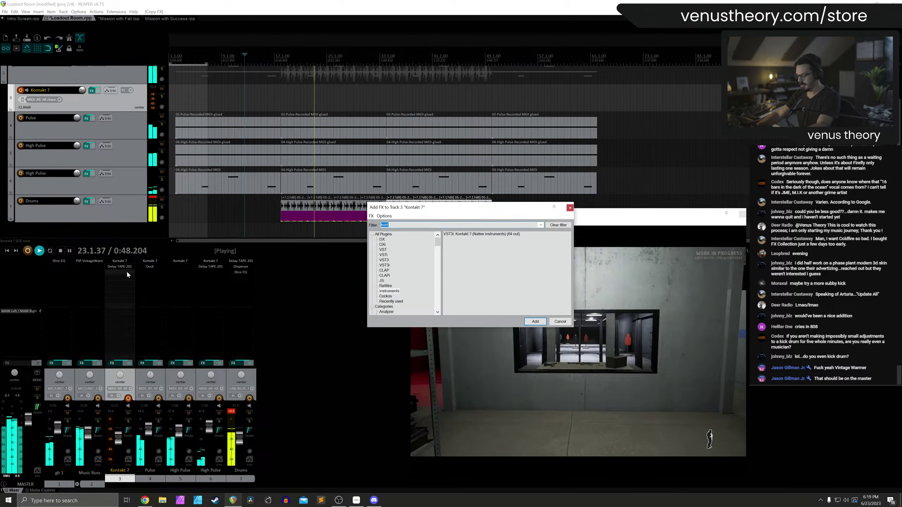
pyautogui.write('ultra')
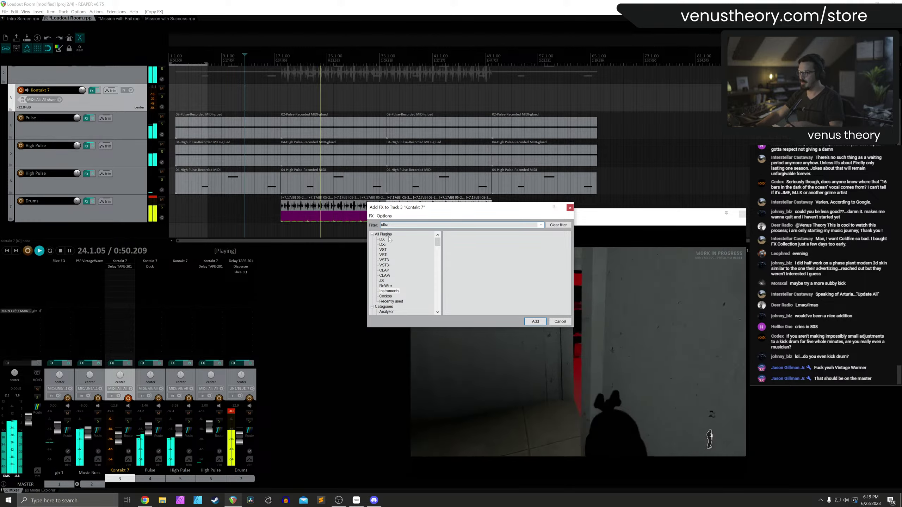
pyautogui.doubleClick(445, 234)
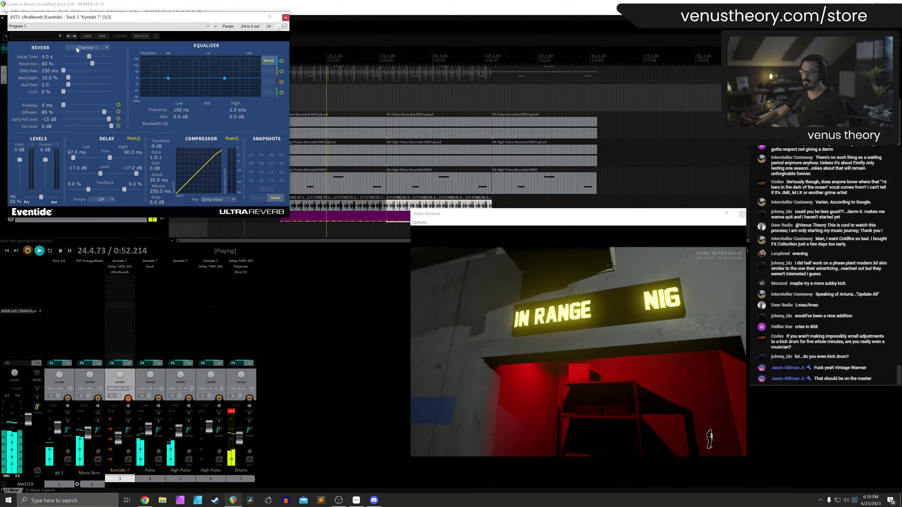
# Load UltraReverb's Large Ambience preset and set its decay time to 6.5 s and its mix to about 33%
pyautogui.click(60, 36)
pyautogui.moveTo(75, 56)
pyautogui.click(106, 55)
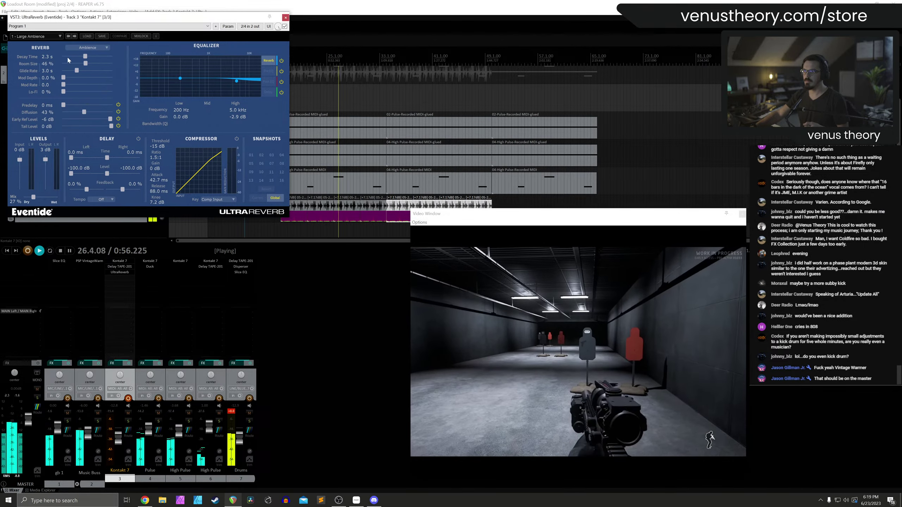
pyautogui.write('6.5')
pyautogui.press('Return')
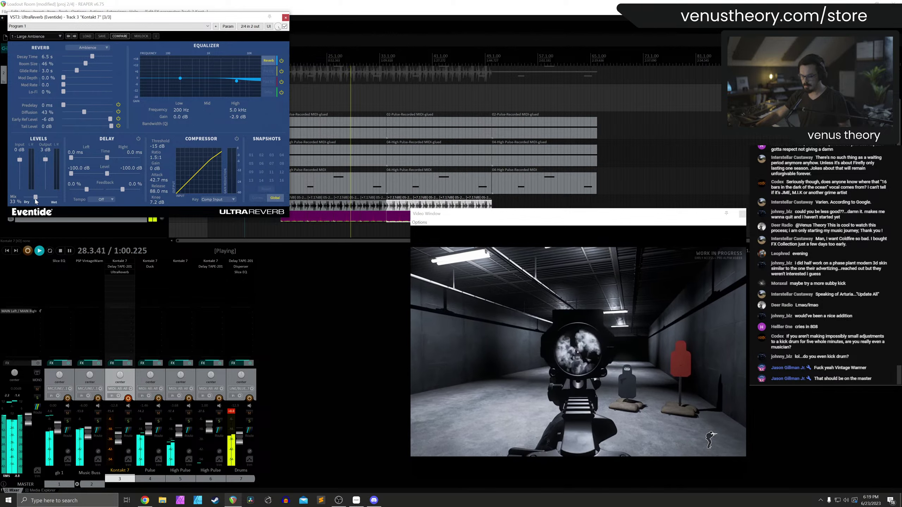
pyautogui.moveTo(33, 199); pyautogui.dragTo(35, 202)
pyautogui.click(285, 17)
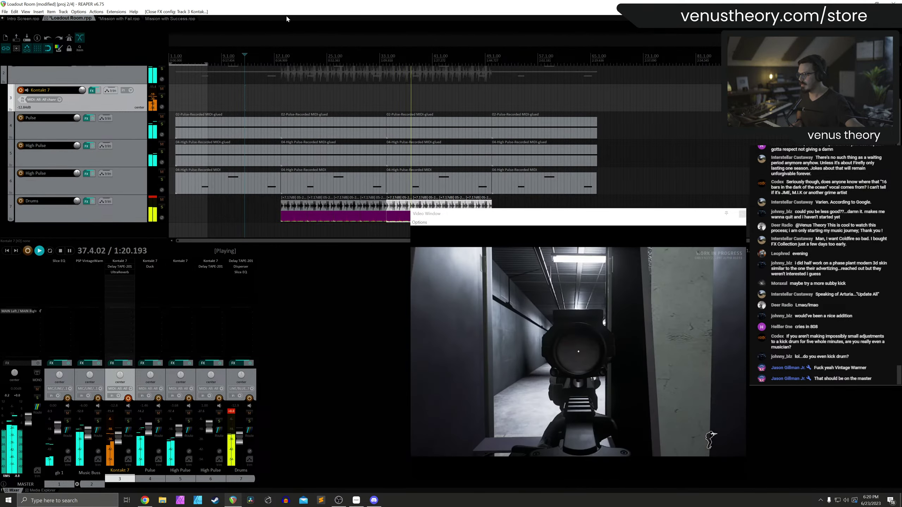
# Solo the Music Buss, play it from bar 32, and place the edit cursor near bar 29
pyautogui.press('space')
pyautogui.click(373, 58)
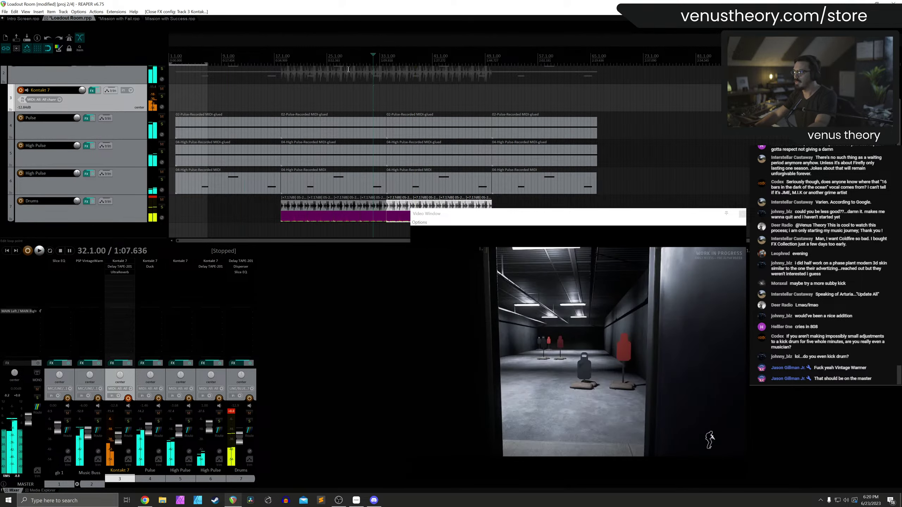
pyautogui.scroll(2, 131, 104)
pyautogui.click(162, 106)
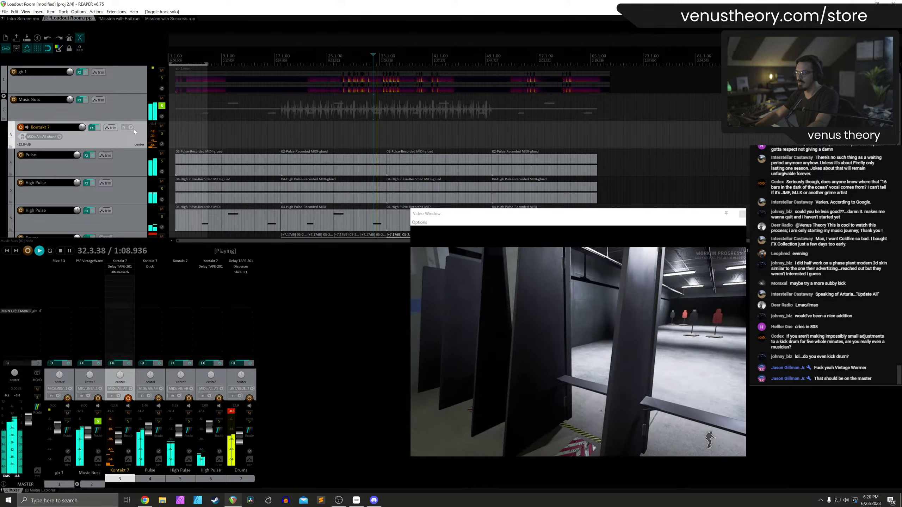
pyautogui.press('space')
pyautogui.scroll(3, 376, 59)
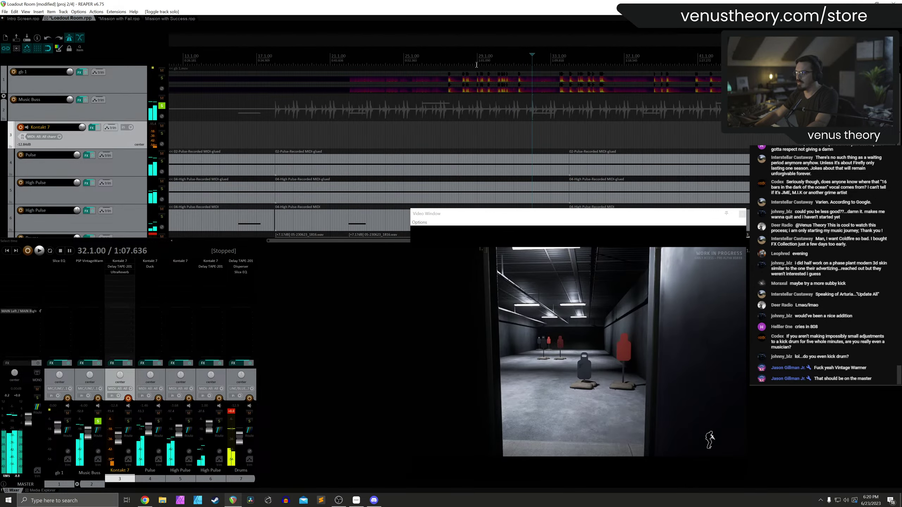
pyautogui.scroll(3, 504, 59)
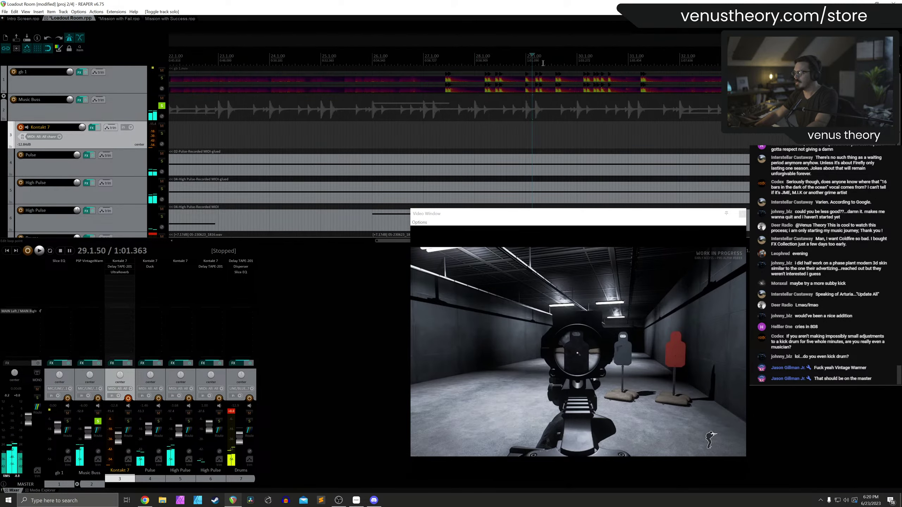
# Record a MIDI performance on the Kontakt 7 track from bar 31, stopping after about 18 bars
pyautogui.scroll(-2, 629, 60)
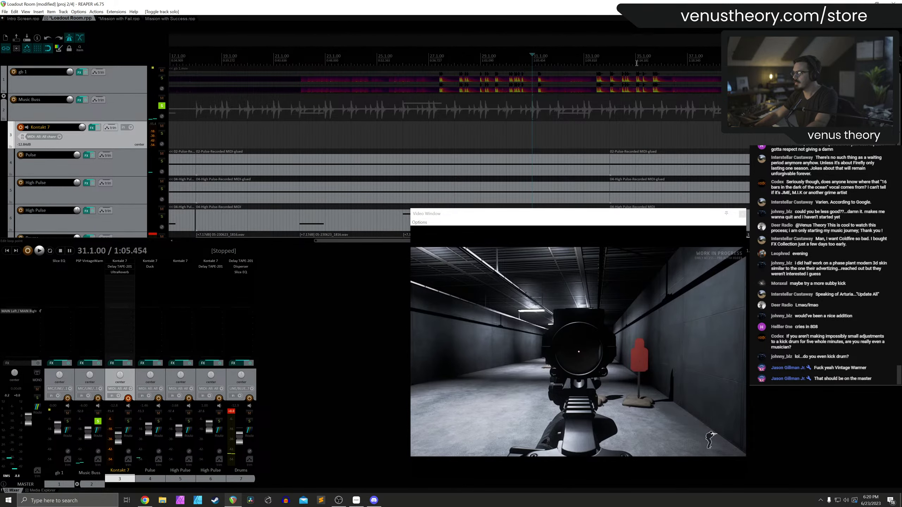
pyautogui.hotkey('ctrl', 'r')
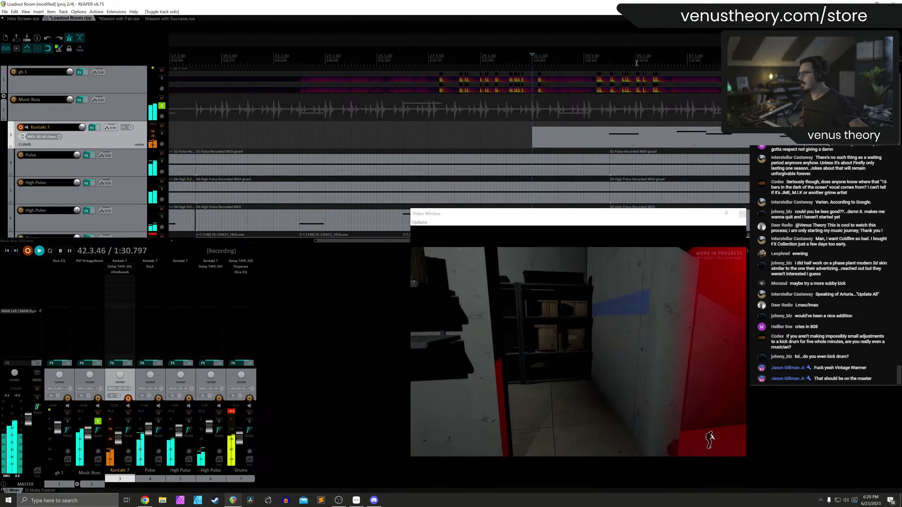
pyautogui.scroll(-2, 616, 73)
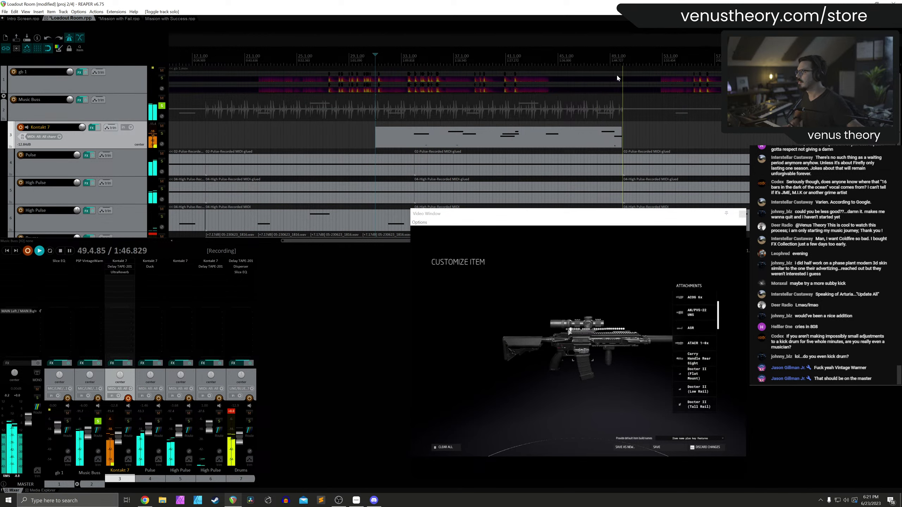
pyautogui.press('space')
pyautogui.click(526, 130)
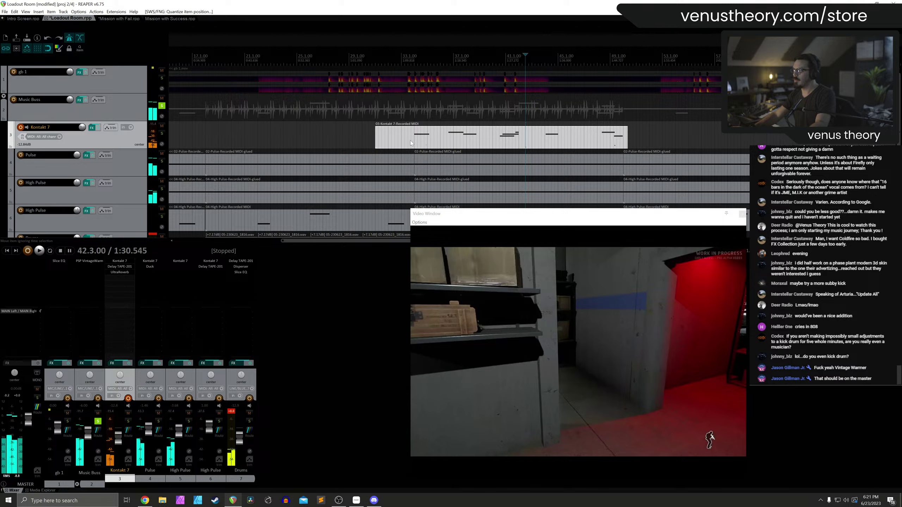
# Trim both ends of the new Kontakt 7 MIDI item to match the pulse clip below and duplicate it directly after
pyautogui.click(411, 142)
pyautogui.press('s')
pyautogui.moveTo(627, 143); pyautogui.dragTo(623, 144)
pyautogui.hotkey('ctrl', 'd')
pyautogui.click(381, 137)
pyautogui.press('Delete')
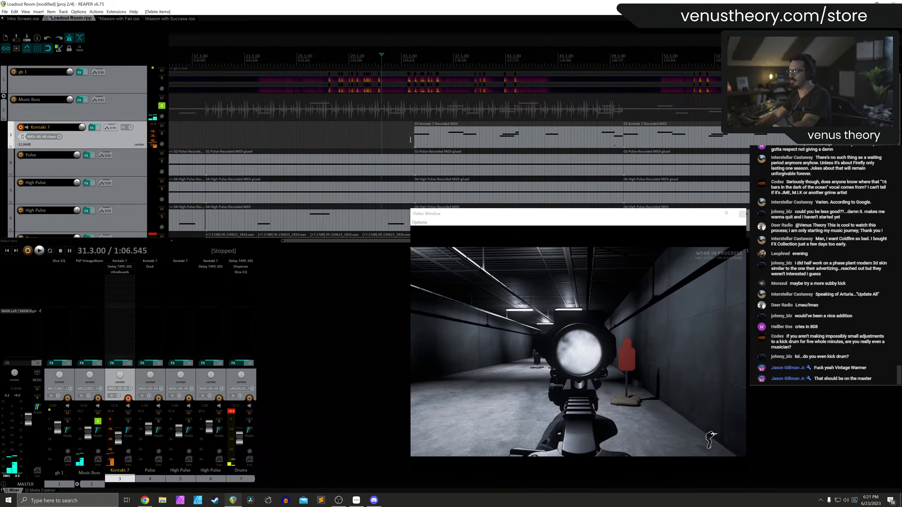
# Unsolo the Music Buss and add Slice EQ after VintageWarmer on it
pyautogui.scroll(-2, 249, 160)
pyautogui.scroll(-1, 138, 161)
pyautogui.scroll(2, 148, 114)
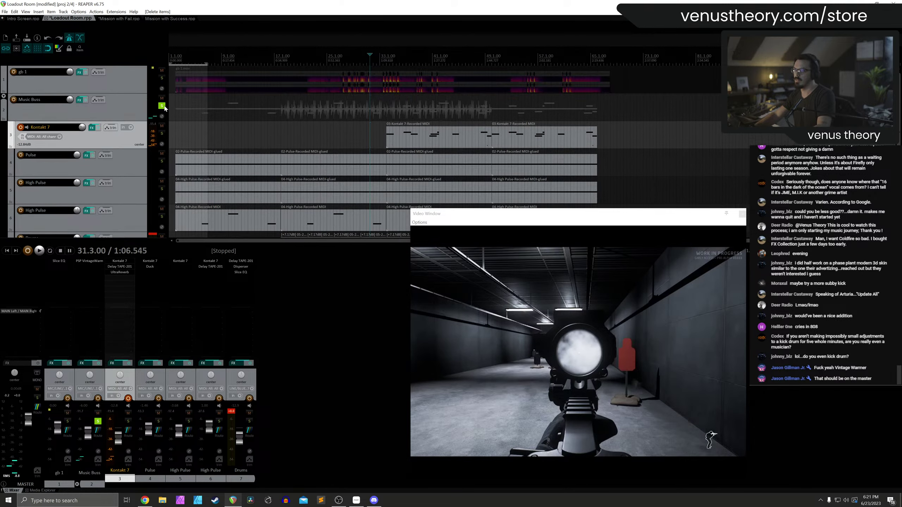
pyautogui.click(163, 106)
pyautogui.doubleClick(97, 270)
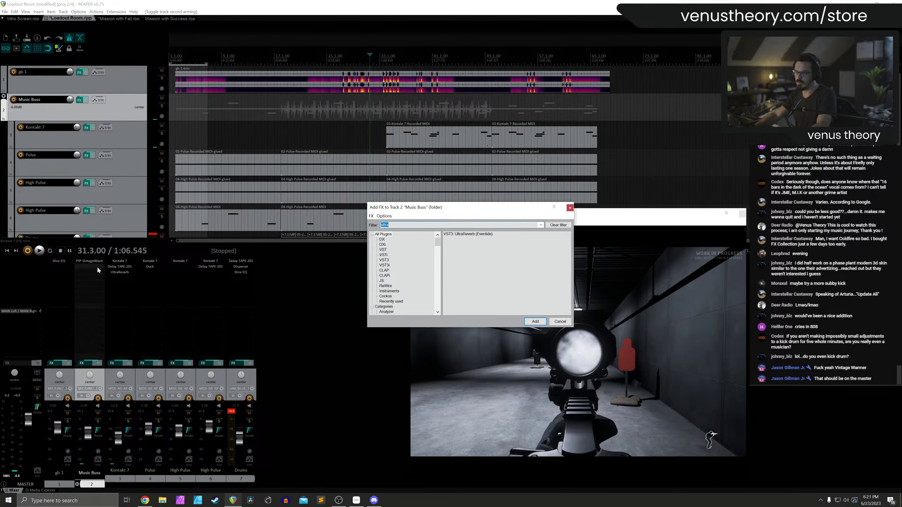
pyautogui.doubleClick(467, 235)
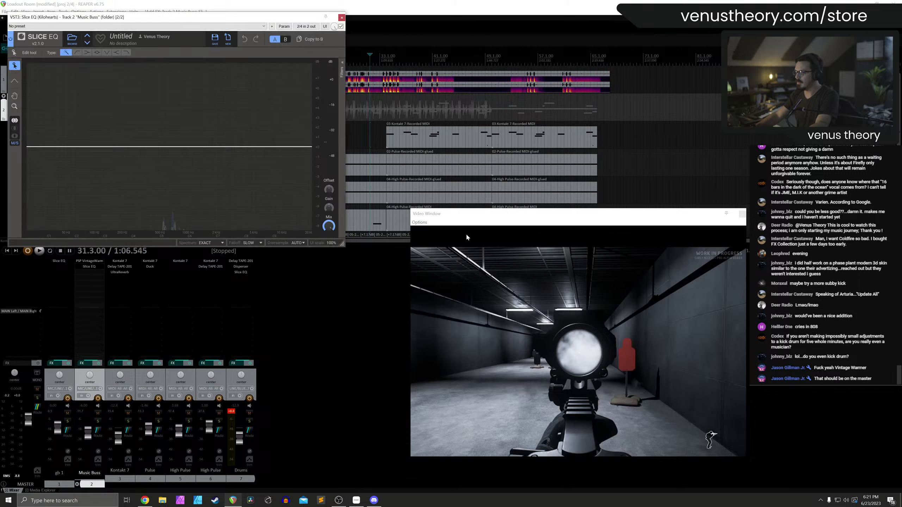
# Shape a shallow dip around 110 Hz in the Music Buss's Slice EQ while playing from about bar 32
pyautogui.moveTo(103, 148); pyautogui.dragTo(97, 153)
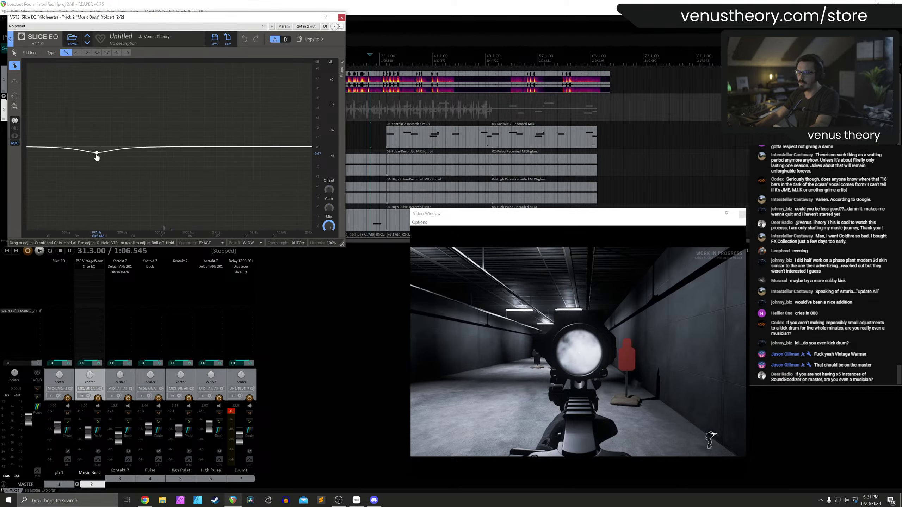
pyautogui.click(375, 60)
pyautogui.press('space')
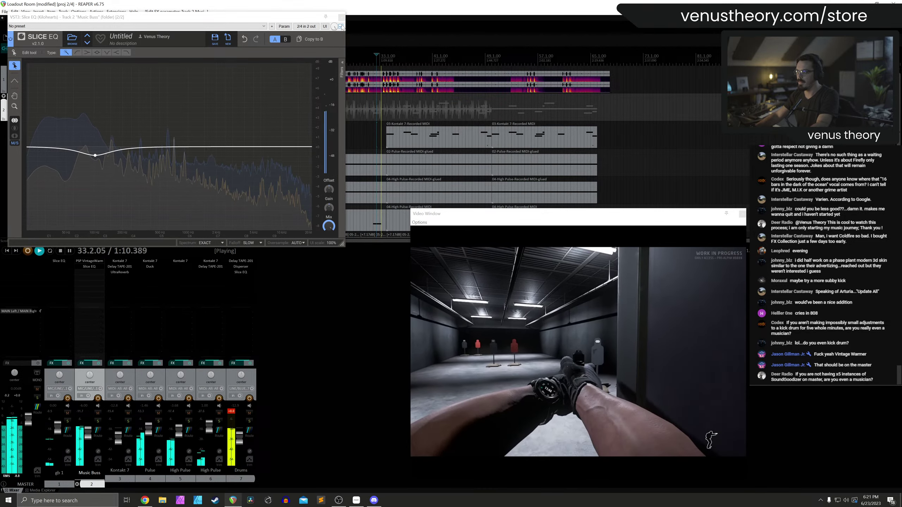
pyautogui.click(98, 158)
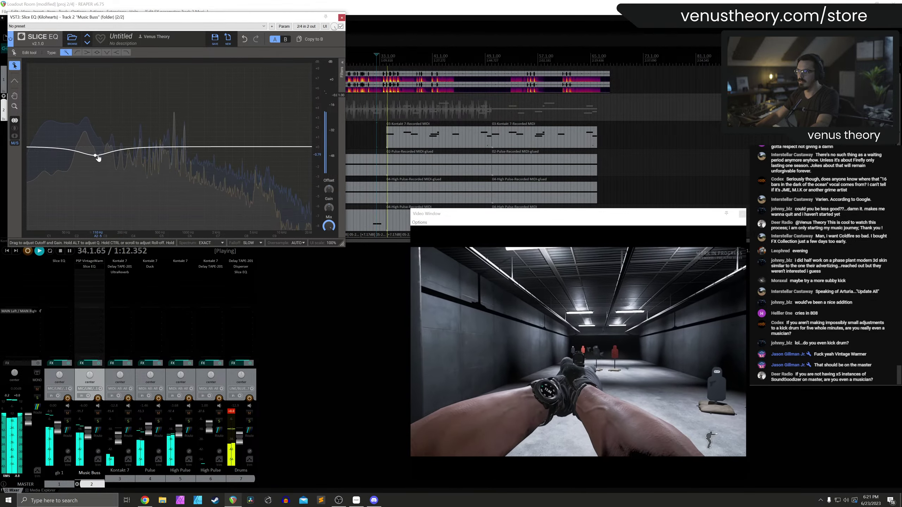
pyautogui.moveTo(98, 158); pyautogui.dragTo(100, 161)
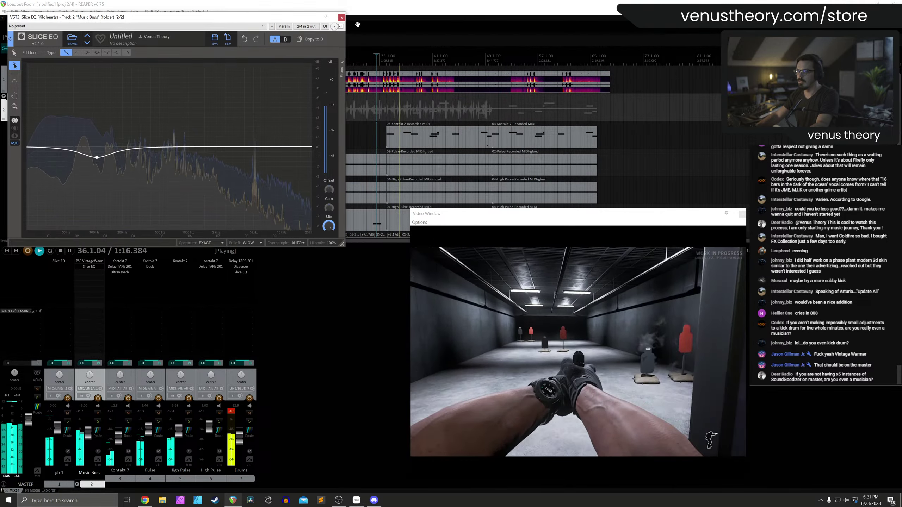
pyautogui.click(341, 17)
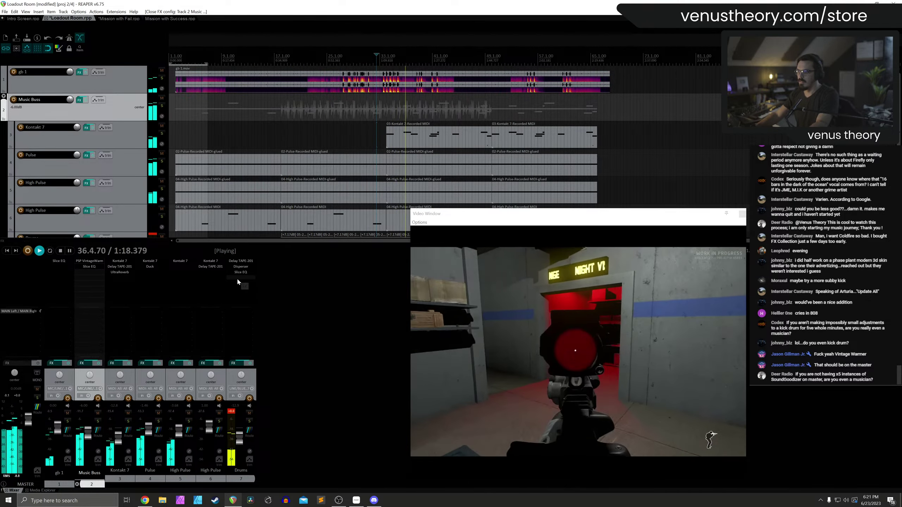
# Reshape the low end of the Drums track's Slice EQ with a bass boost and a gentle low-mid dip
pyautogui.click(238, 272)
pyautogui.moveTo(101, 160); pyautogui.dragTo(55, 131)
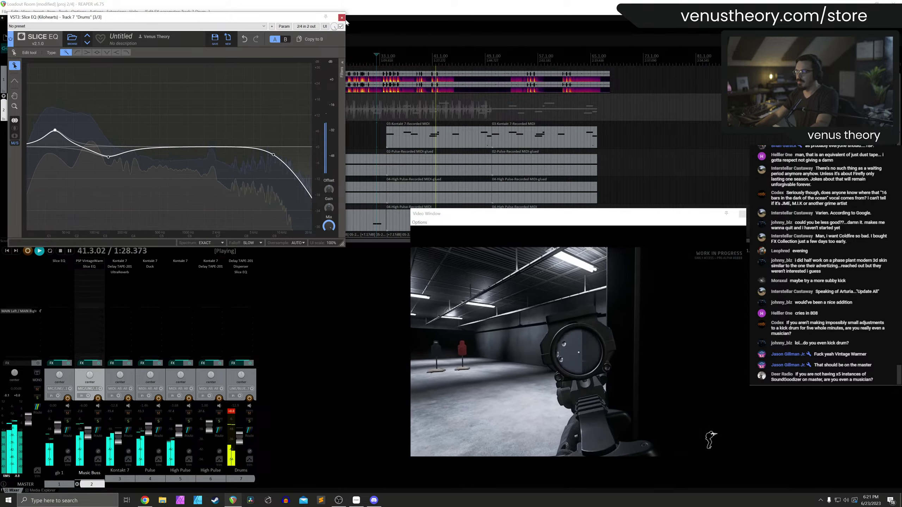
pyautogui.click(342, 17)
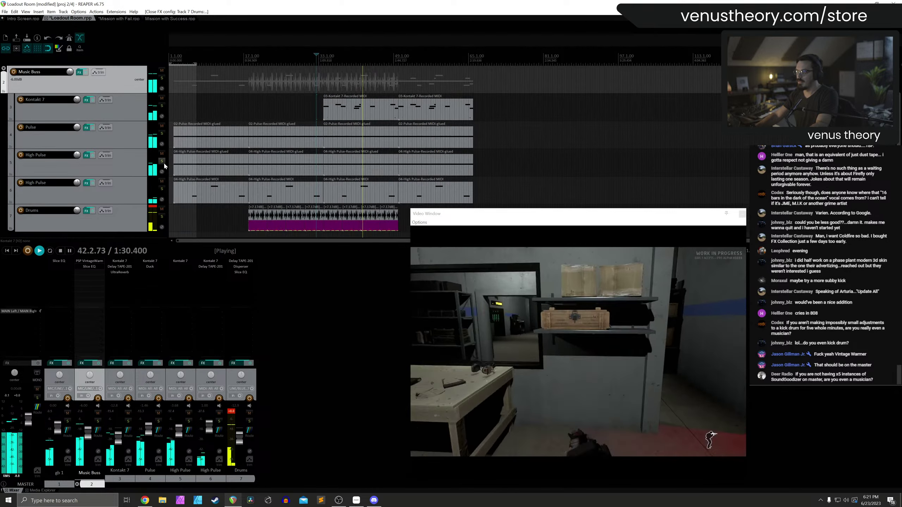
# Lower the Music Buss volume slightly and briefly audition the Pulse track on its own
pyautogui.scroll(-1, 138, 175)
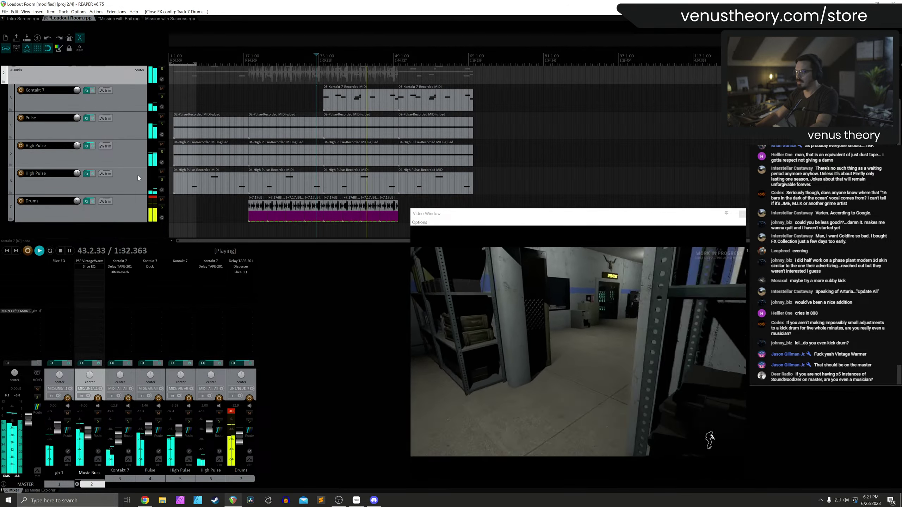
pyautogui.moveTo(89, 433); pyautogui.dragTo(90, 436)
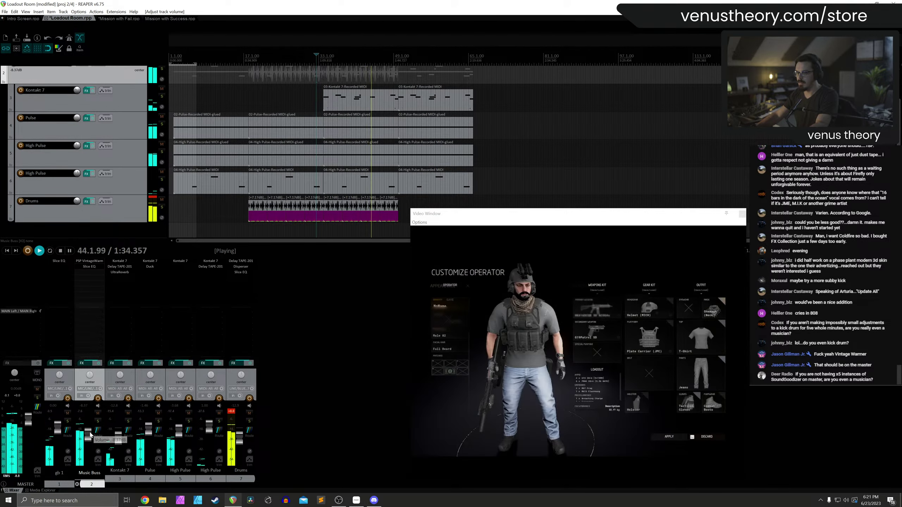
pyautogui.scroll(2, 113, 145)
pyautogui.scroll(-1, 113, 145)
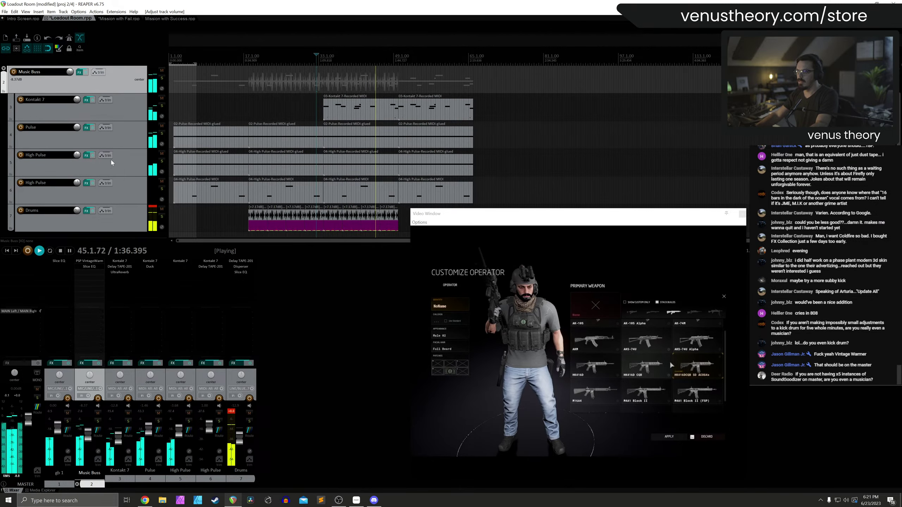
pyautogui.click(161, 133)
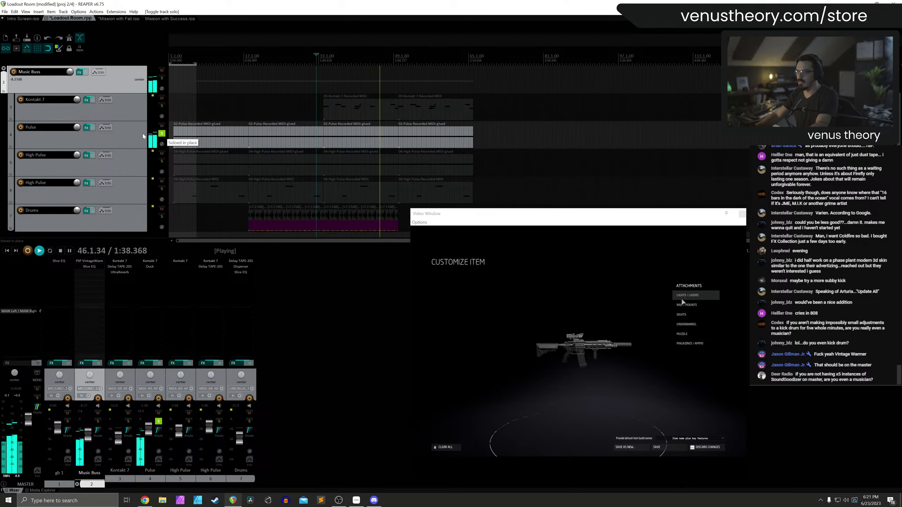
pyautogui.click(162, 134)
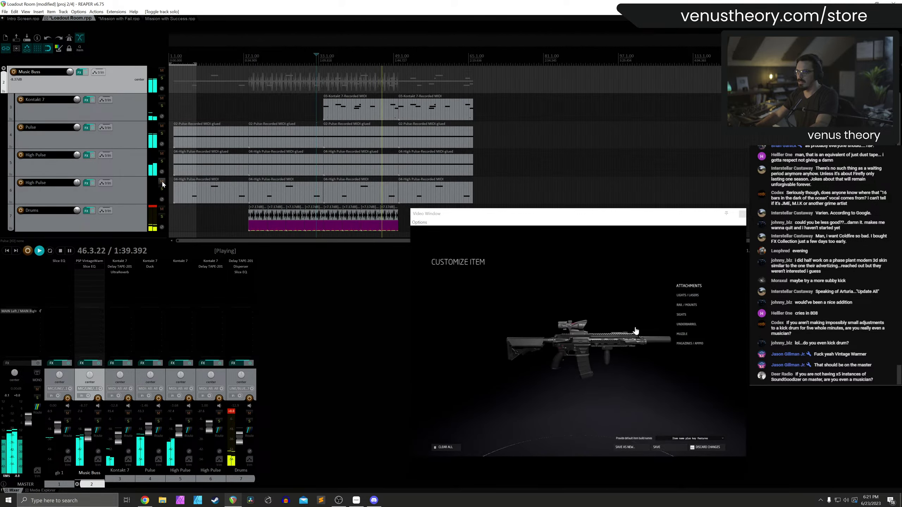
# Solo the first High Pulse track and add Slice EQ after its Kontakt 7 instrument
pyautogui.click(162, 161)
pyautogui.click(181, 276)
pyautogui.doubleClick(181, 275)
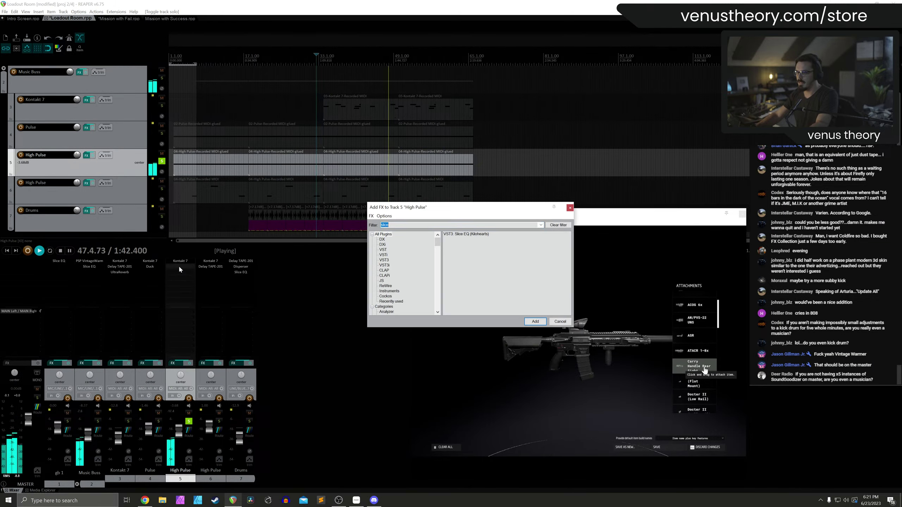
pyautogui.doubleClick(472, 235)
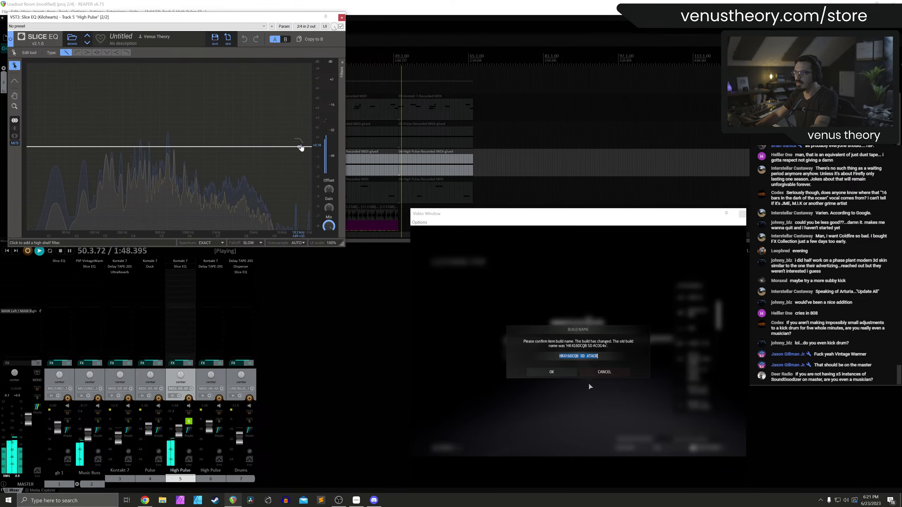
# Roll off the High Pulse track with a high-cut filter around 7 kHz, delete the stray peak filter, and unsolo the track
pyautogui.moveTo(261, 146); pyautogui.dragTo(270, 162)
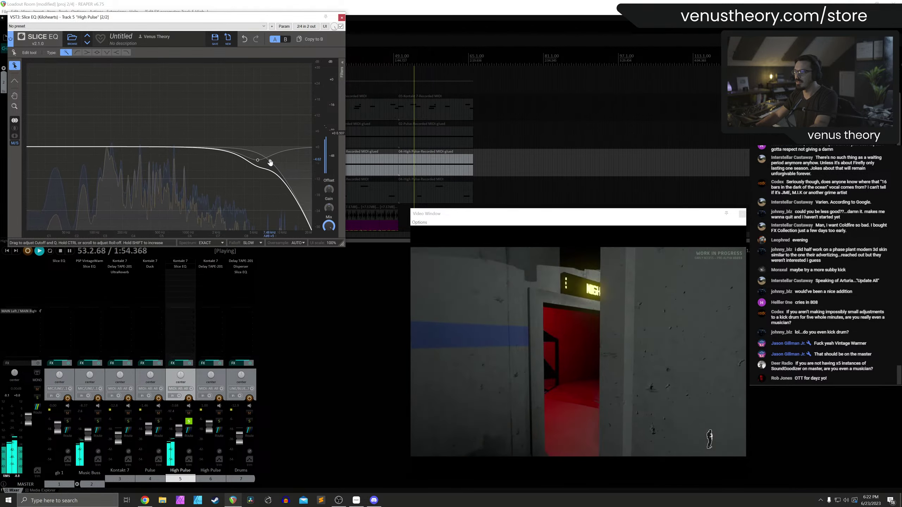
pyautogui.click(342, 71)
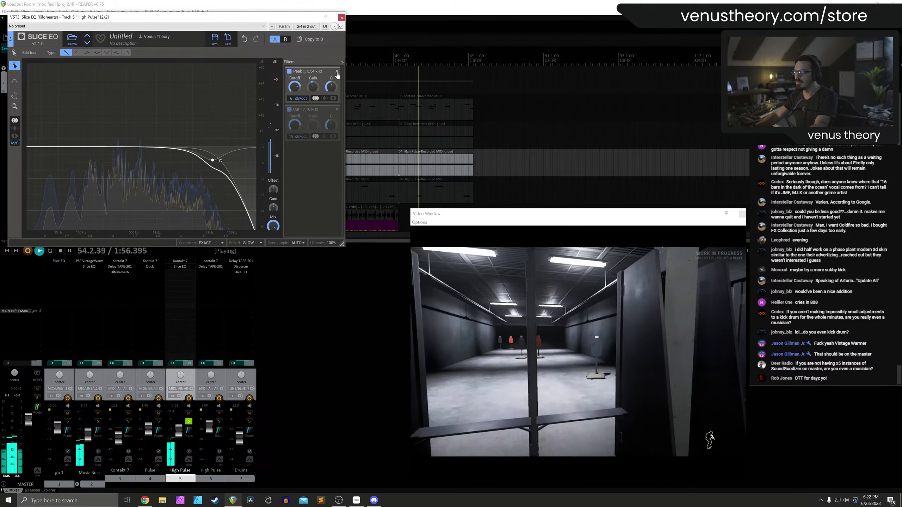
pyautogui.click(337, 72)
pyautogui.press('Escape')
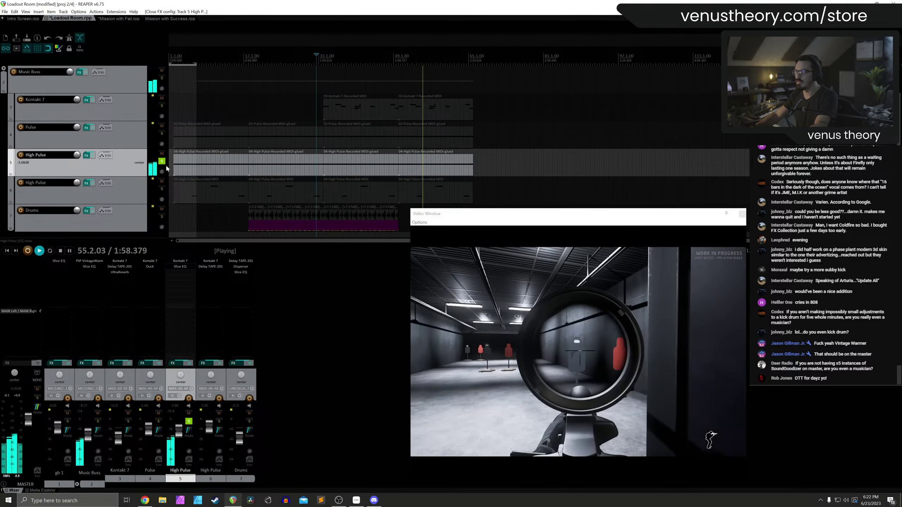
pyautogui.click(162, 161)
# Lower the Kontakt 7 track's volume to about -17 dB and rename the track Guitar
pyautogui.scroll(2, 291, 189)
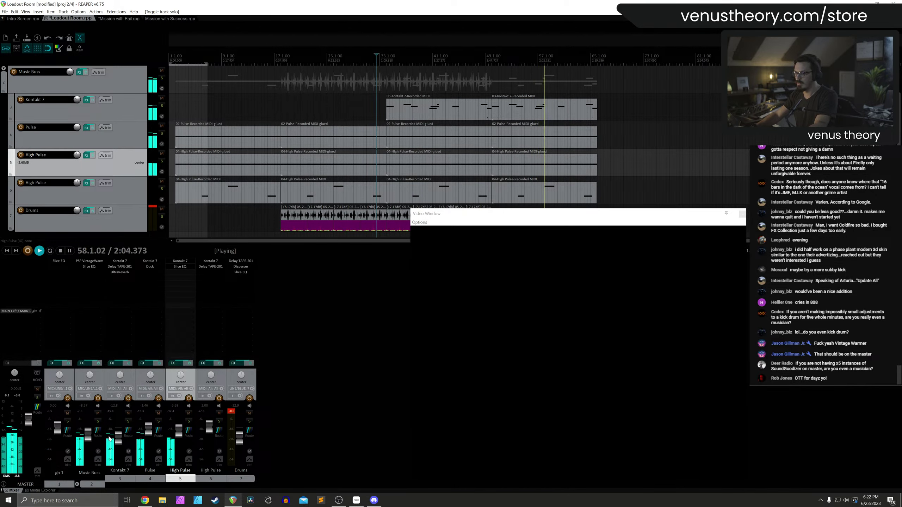
pyautogui.moveTo(122, 436); pyautogui.dragTo(122, 444)
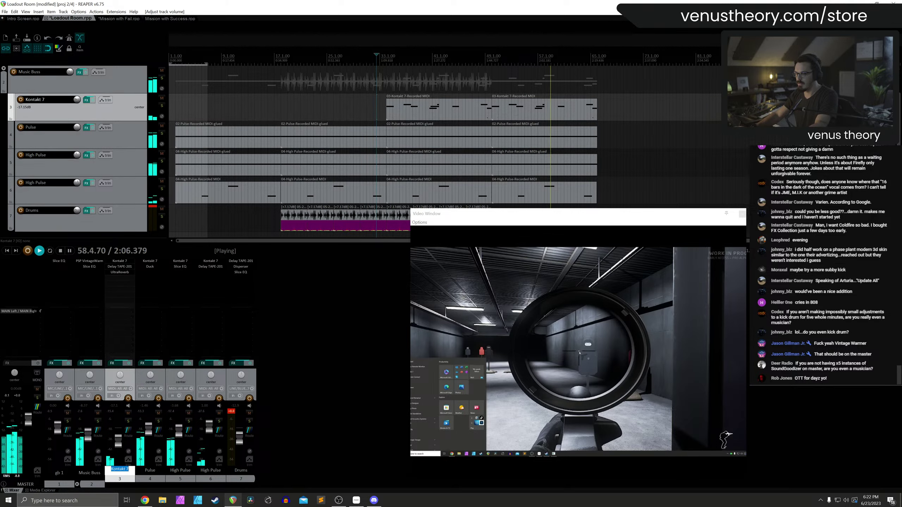
pyautogui.write('Guitar')
pyautogui.press('Return')
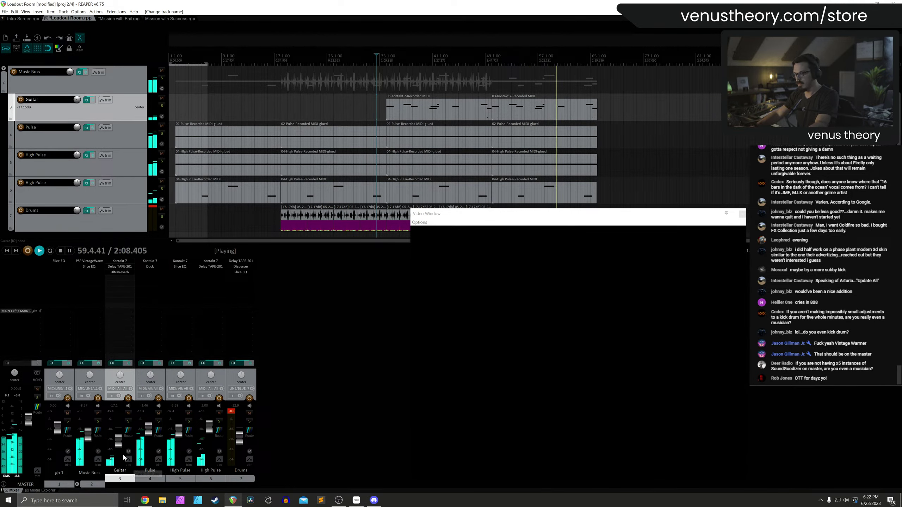
# Reposition the video window, stop playback past the arrangement's end, and save the Loadout Room project with the cursor at bar 48
pyautogui.moveTo(468, 217); pyautogui.dragTo(428, 195)
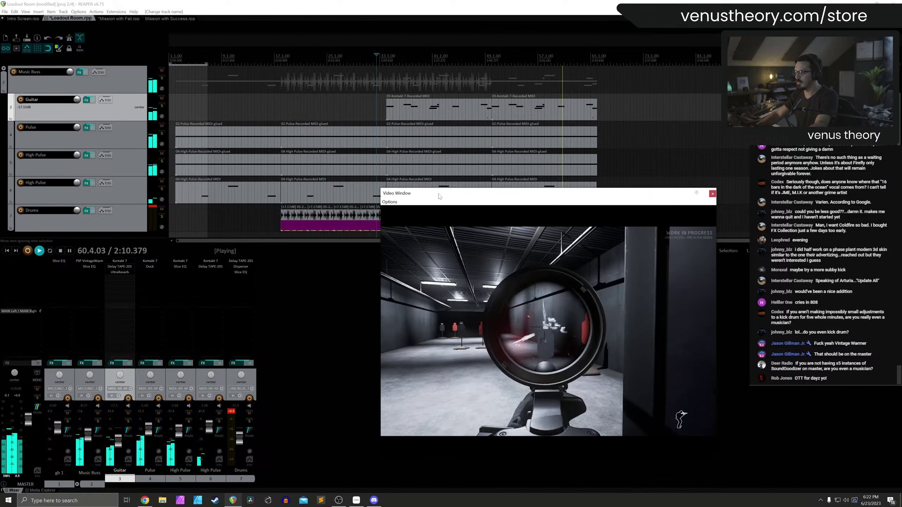
pyautogui.scroll(1, 113, 185)
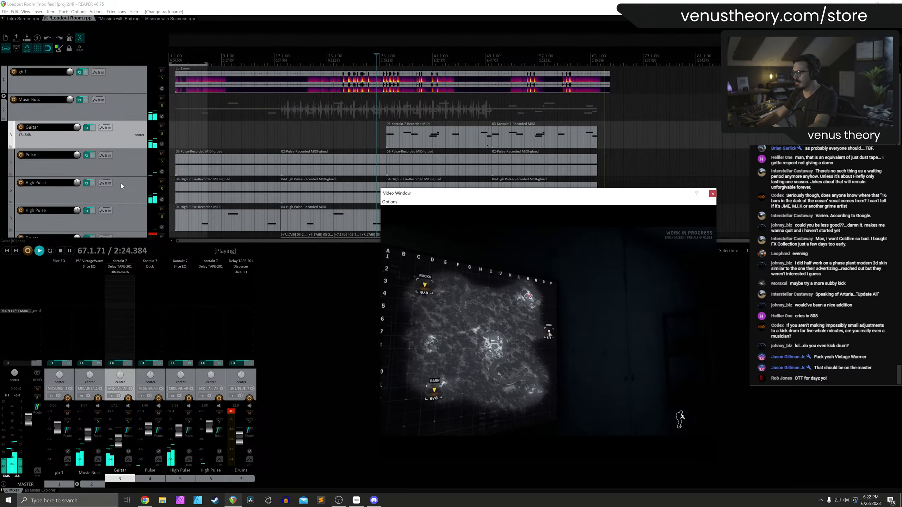
pyautogui.press('space')
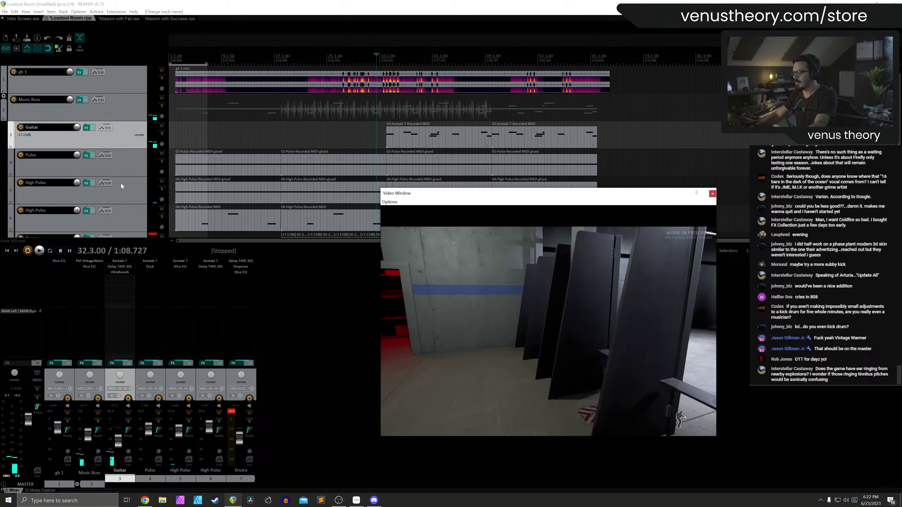
pyautogui.click(482, 60)
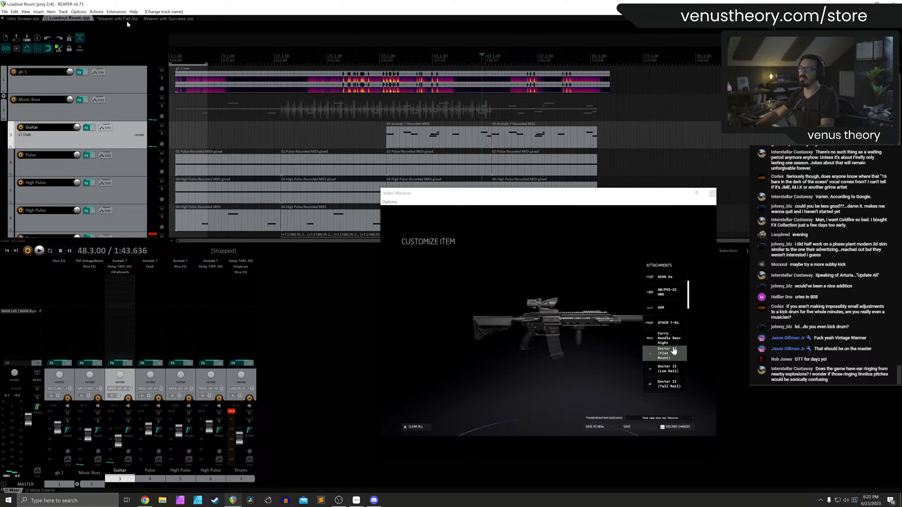
# Switch to the Mission with Fail project, check several points of its gameplay video, and play it from near the beginning
pyautogui.click(128, 19)
pyautogui.click(588, 60)
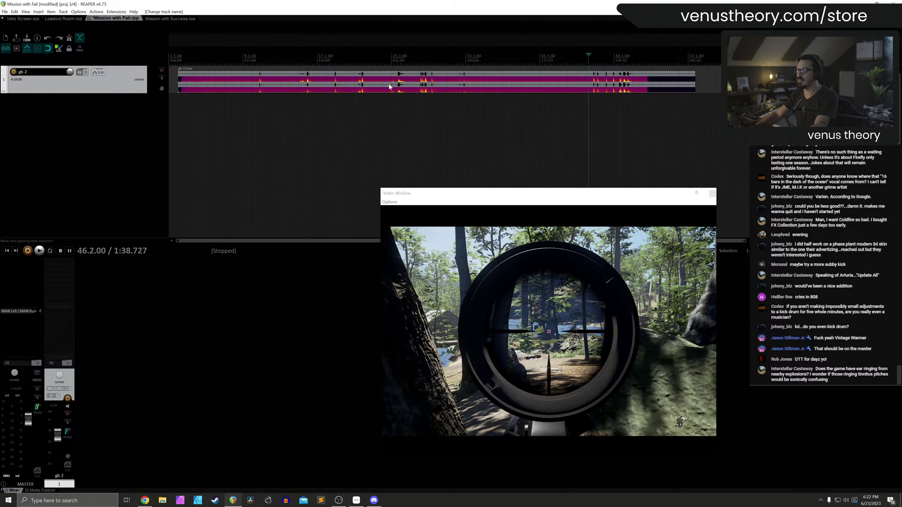
pyautogui.click(303, 61)
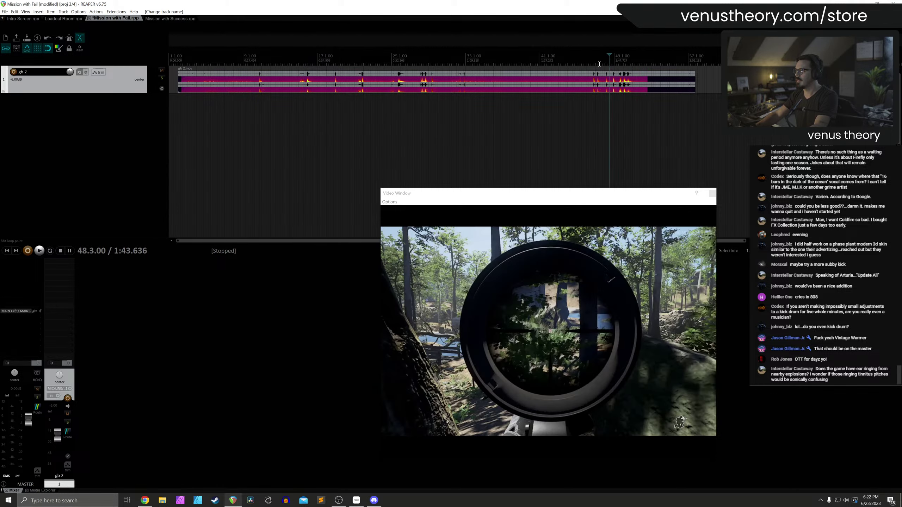
pyautogui.press('space')
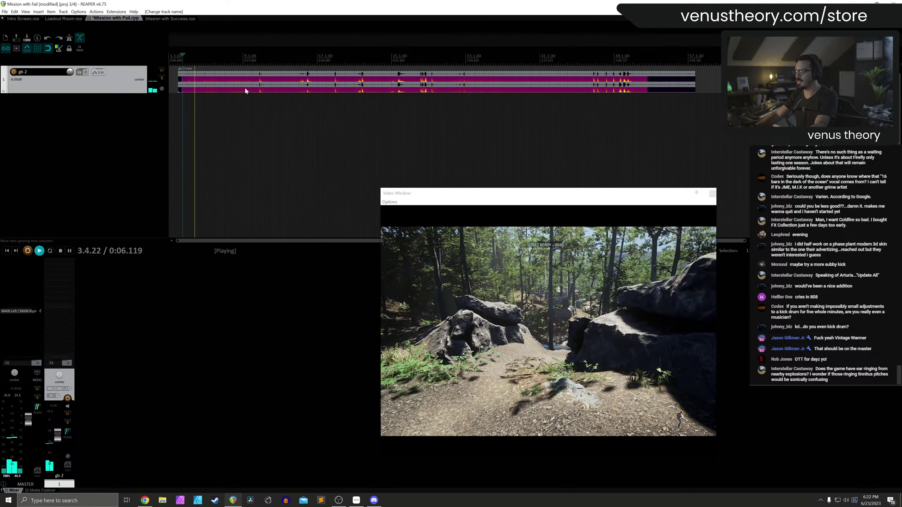
# Replay the opening of the gameplay video from just before the clip starts, and stop playback
pyautogui.scroll(2, 251, 91)
pyautogui.scroll(2, 250, 91)
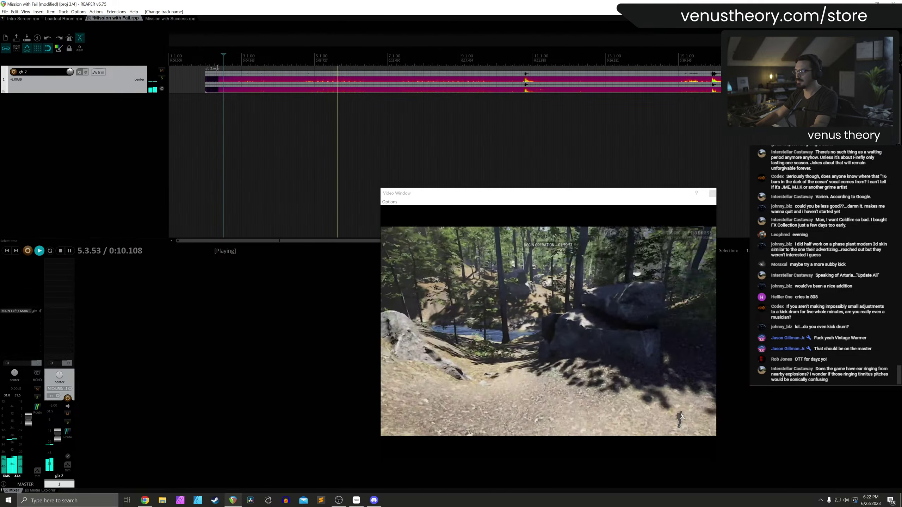
pyautogui.click(198, 58)
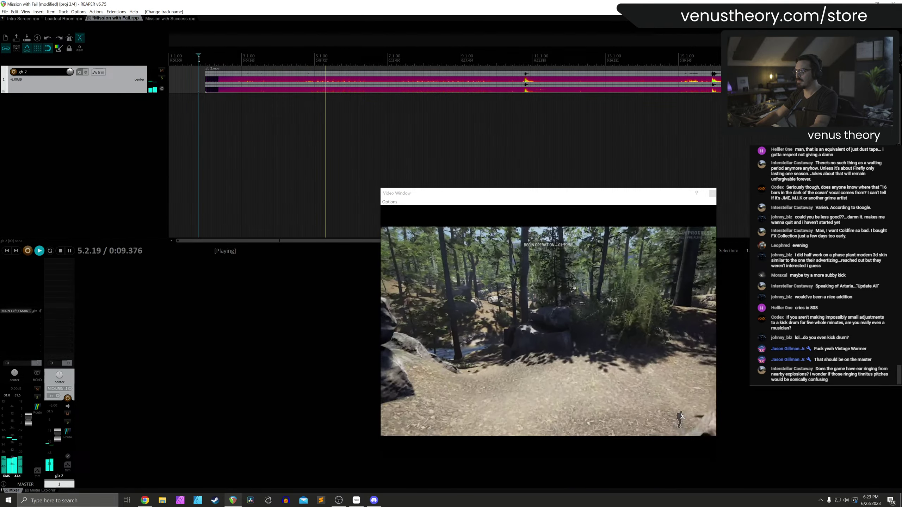
pyautogui.press('space')
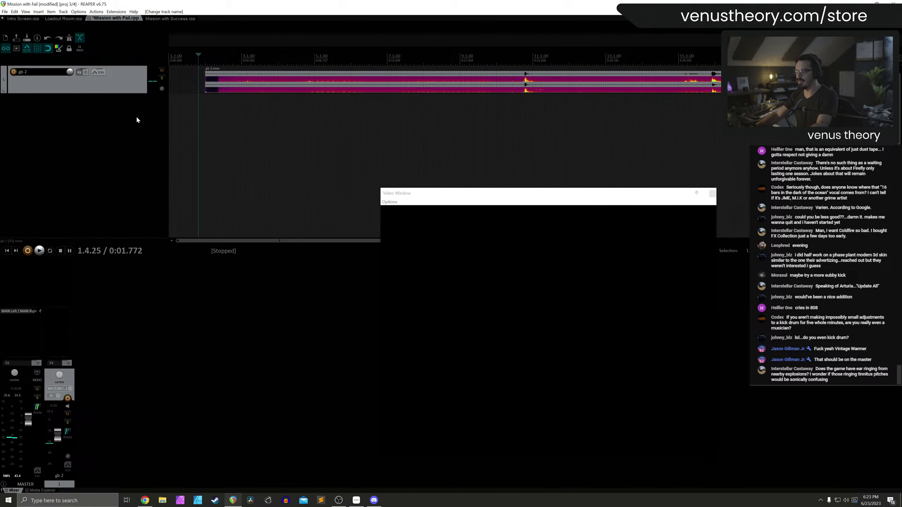
# Insert a new instrument track with Kontakt 7, without creating additional output tracks
pyautogui.doubleClick(137, 121)
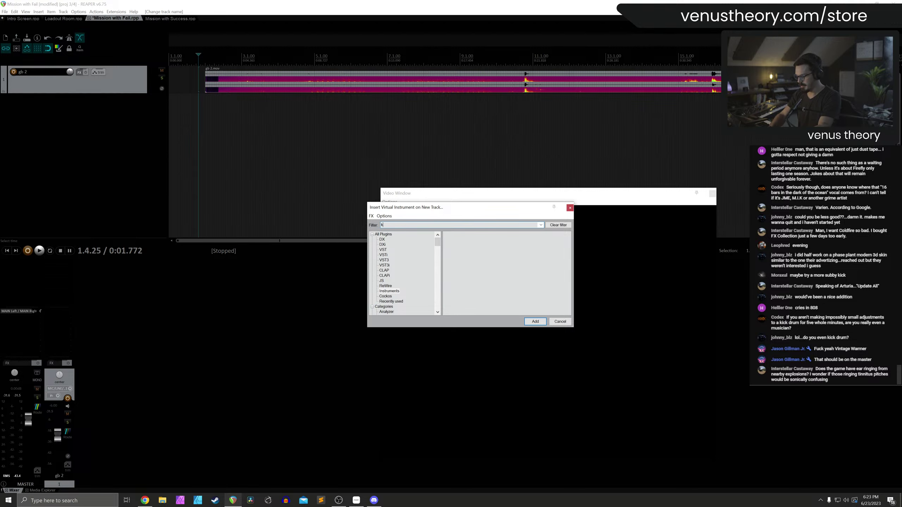
pyautogui.doubleClick(492, 236)
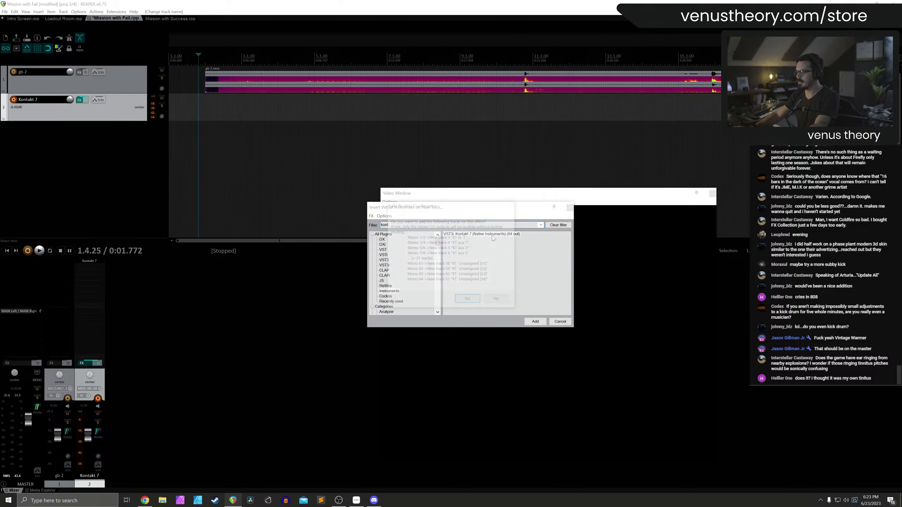
pyautogui.click(468, 301)
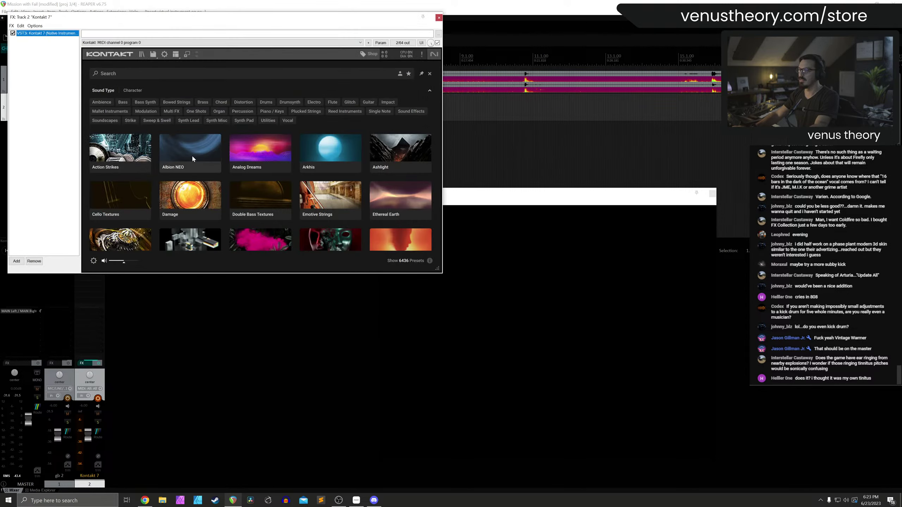
# Load the Alloy Orchestra preset from the Ashlight library in Kontakt and close the plugin window
pyautogui.click(402, 157)
pyautogui.scroll(-2, 387, 219)
pyautogui.click(388, 217)
pyautogui.scroll(-2, 387, 213)
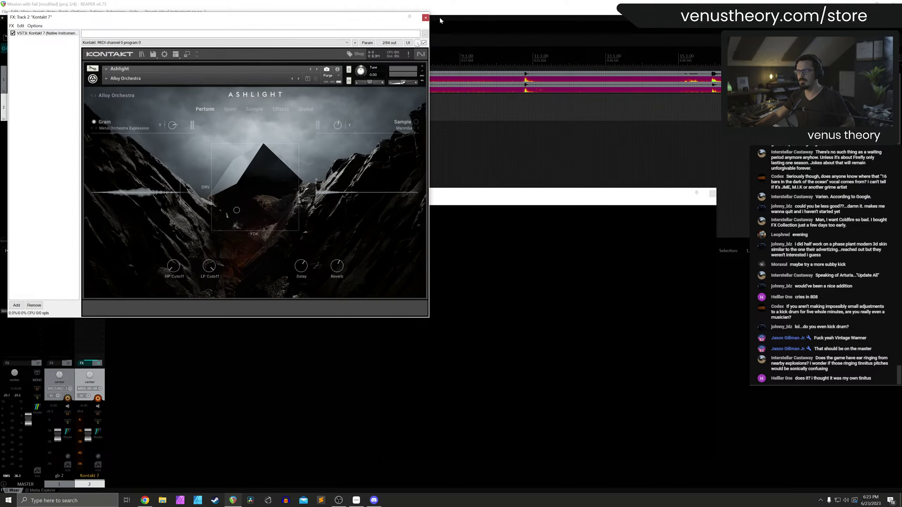
pyautogui.click(425, 17)
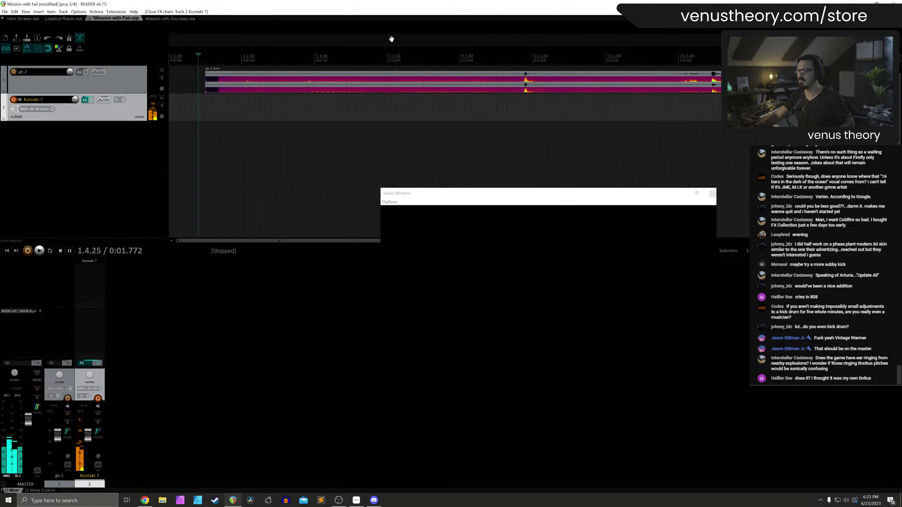
pyautogui.click(249, 107)
pyautogui.scroll(-2, 266, 108)
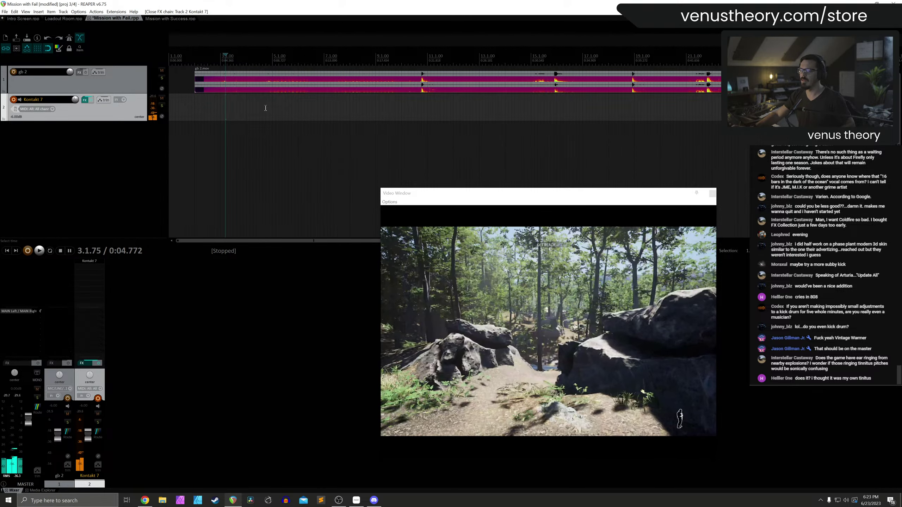
pyautogui.click(206, 60)
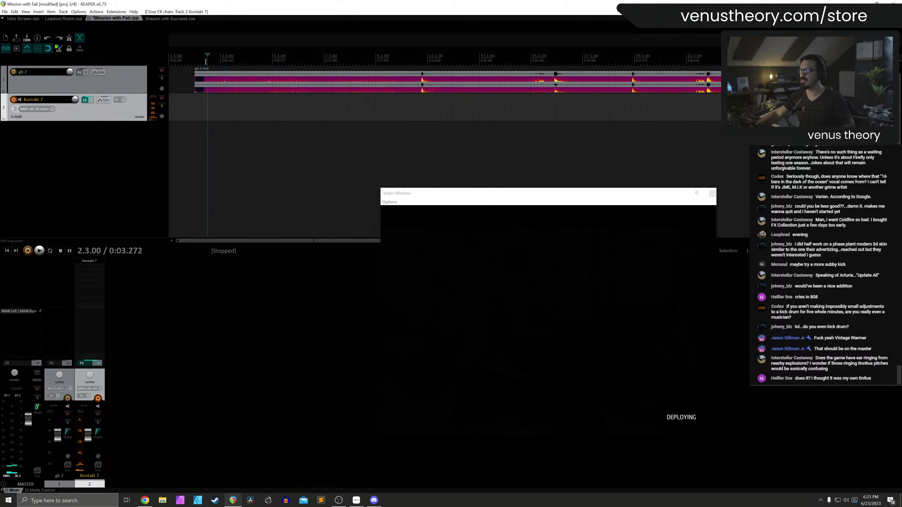
pyautogui.hotkey('ctrl', 'r')
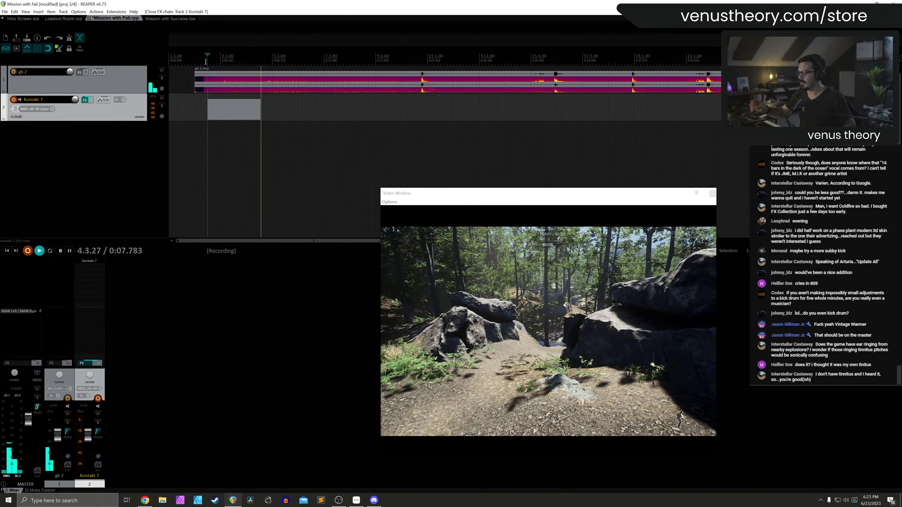
pyautogui.press('space')
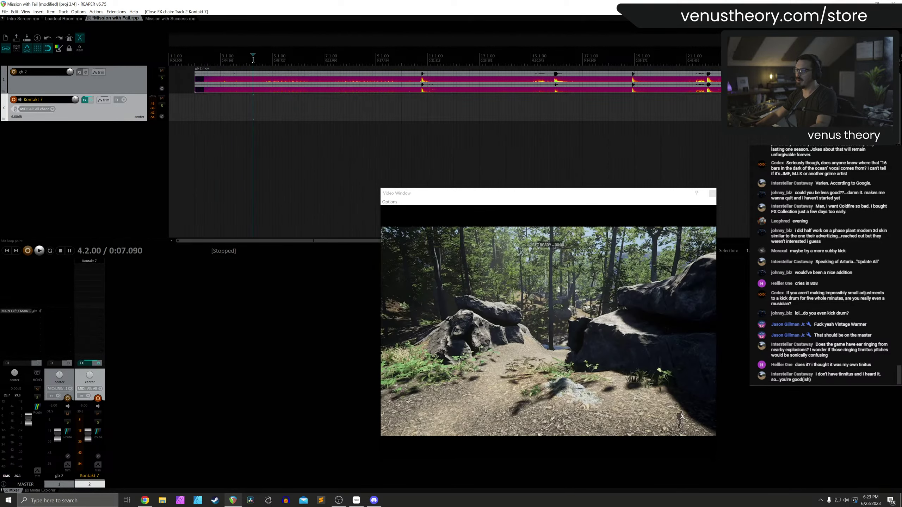
# Find the mission start in the video and place a project marker at 4.3.00
pyautogui.click(261, 61)
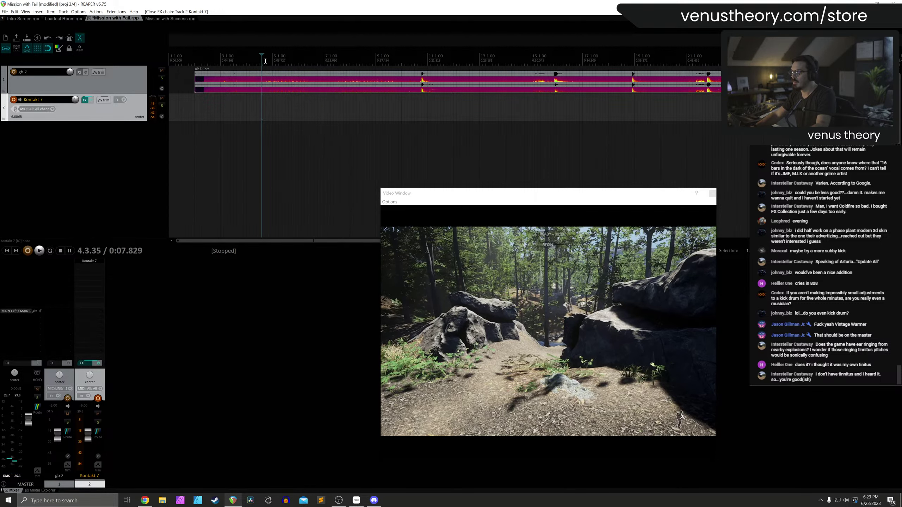
pyautogui.click(259, 60)
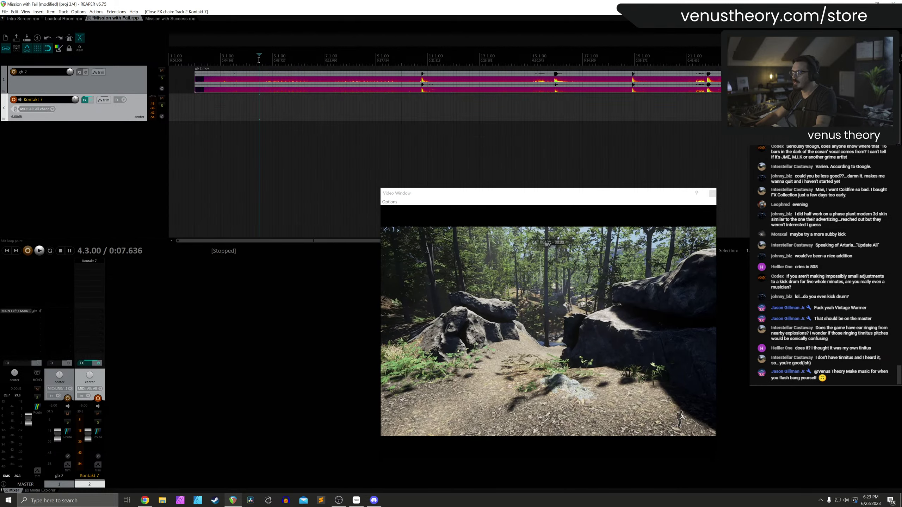
pyautogui.hotkey('ctrl', 't')
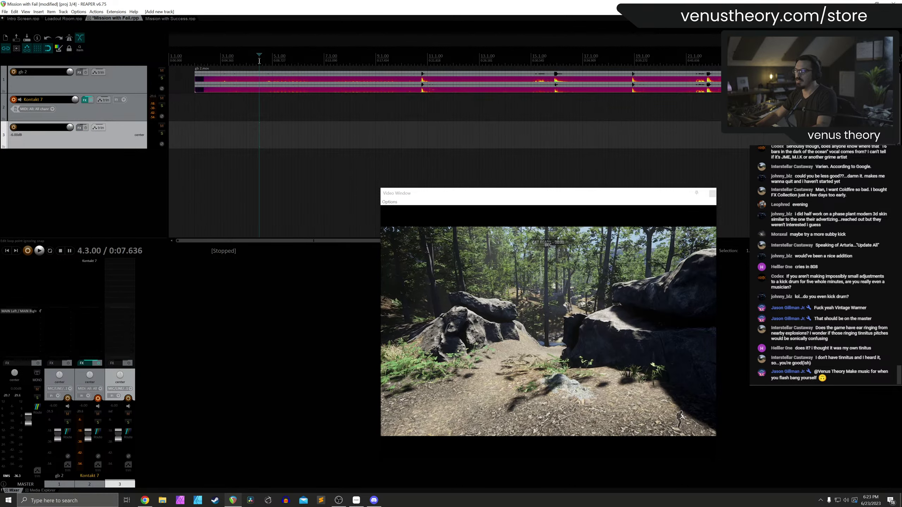
pyautogui.hotkey('ctrl', 'z')
pyautogui.hotkey('shift', 'm')
pyautogui.press('Return')
# Record a MIDI take on the Kontakt 7 track from 4.1.00, holding a note from the marker onward
pyautogui.scroll(3, 259, 61)
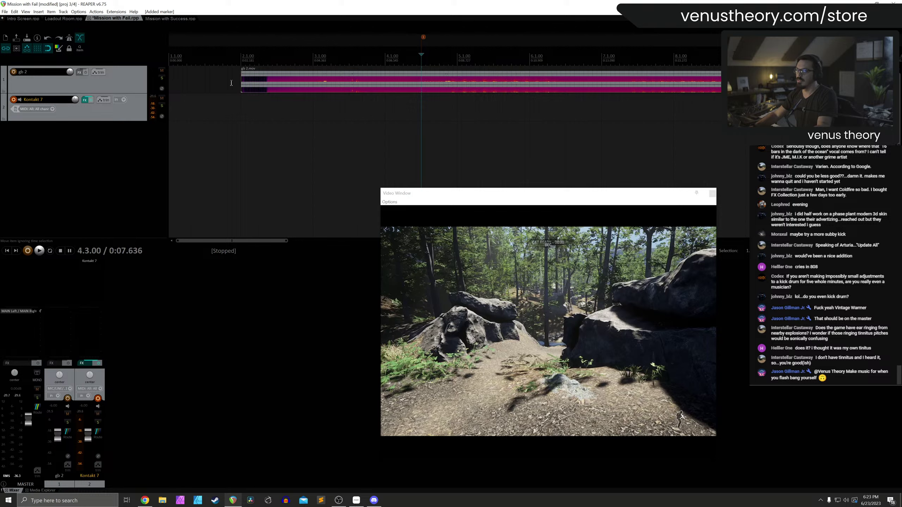
pyautogui.click(386, 61)
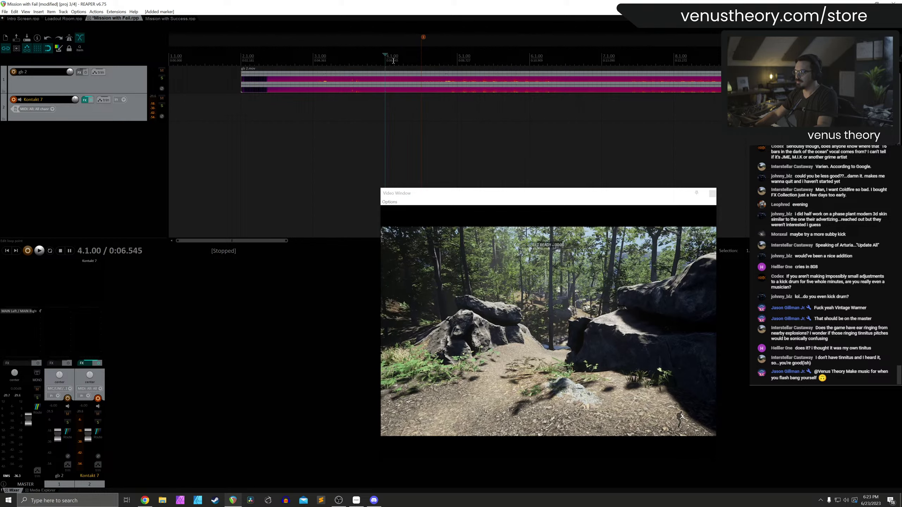
pyautogui.hotkey('ctrl', 'r')
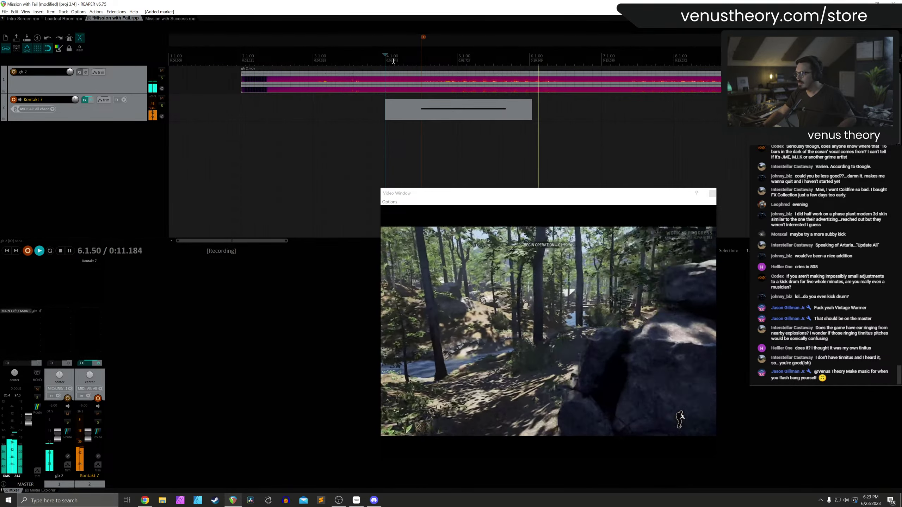
pyautogui.press('space')
pyautogui.scroll(-3, 394, 61)
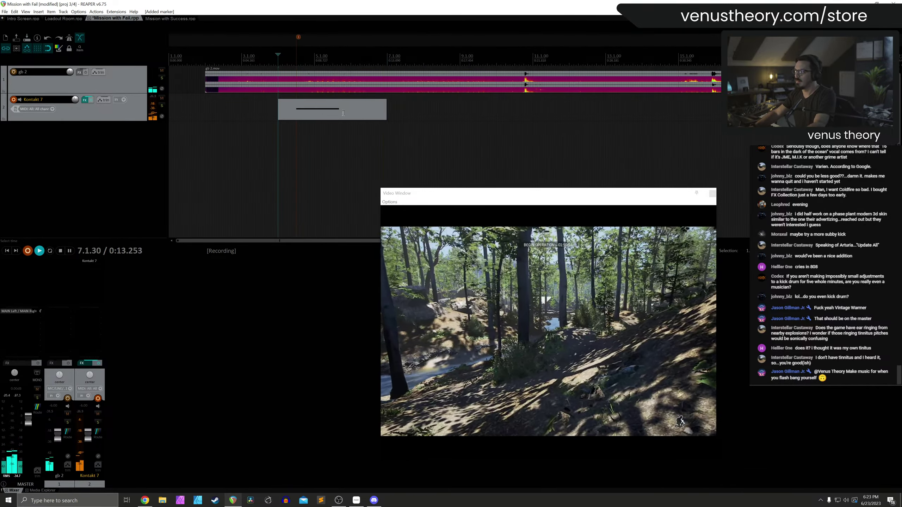
# Insert a second Kontakt 7 on a new track without extra outputs and open its Ashlight preset list
pyautogui.click(141, 120)
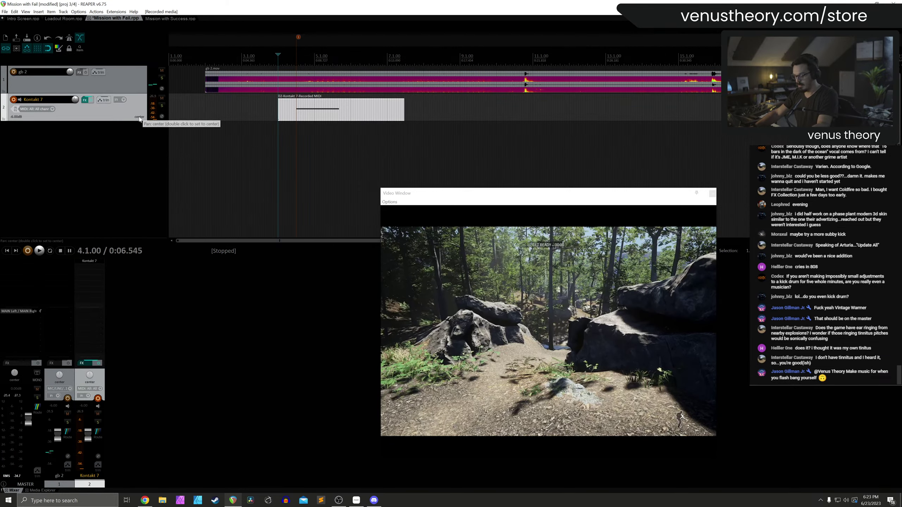
pyautogui.hotkey('ctrl', 'shift', 'i')
pyautogui.doubleClick(455, 234)
pyautogui.click(498, 301)
pyautogui.scroll(-1, 255, 154)
pyautogui.scroll(1, 259, 168)
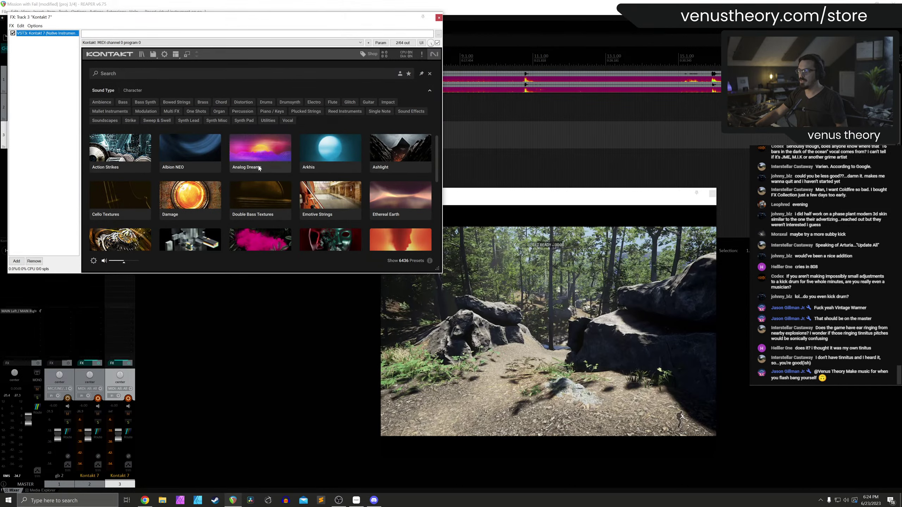
pyautogui.click(388, 150)
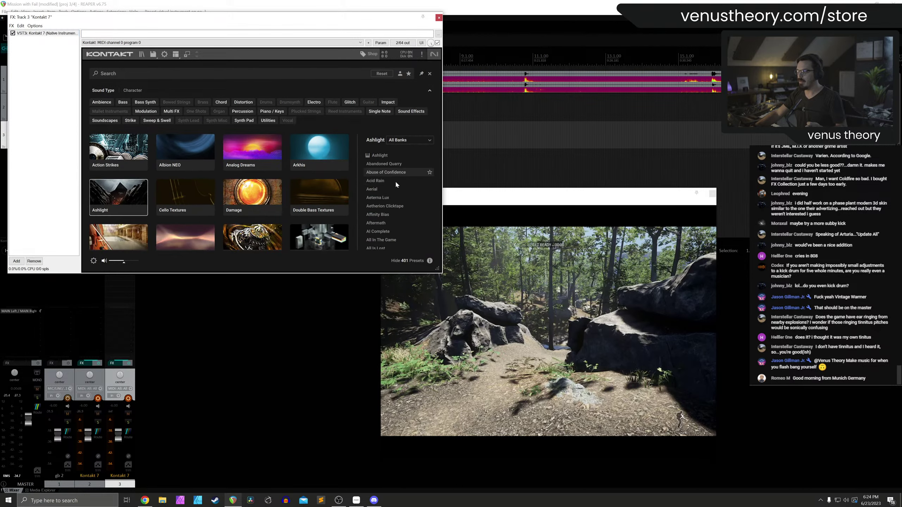
# Audition several Ashlight presets, including Abuse of Confidence, Angel Fall and Ash Bark
pyautogui.click(394, 173)
pyautogui.scroll(-2, 393, 213)
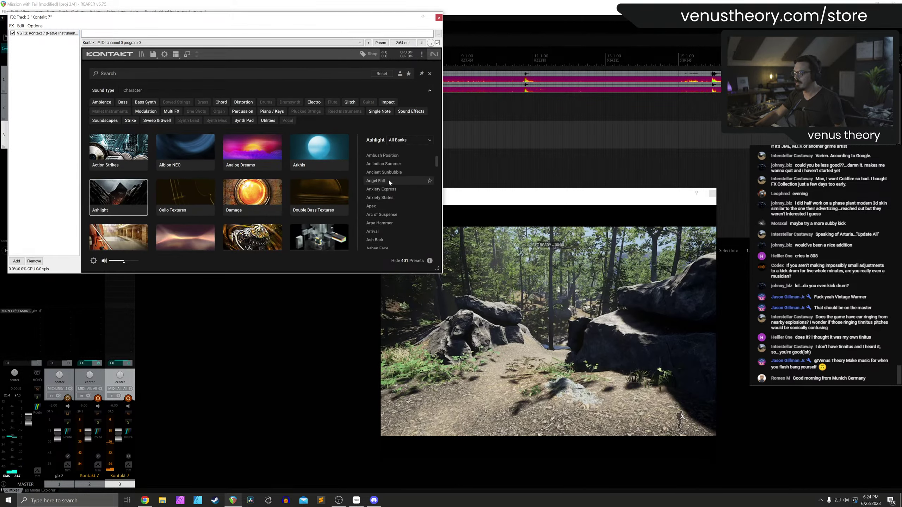
pyautogui.click(388, 180)
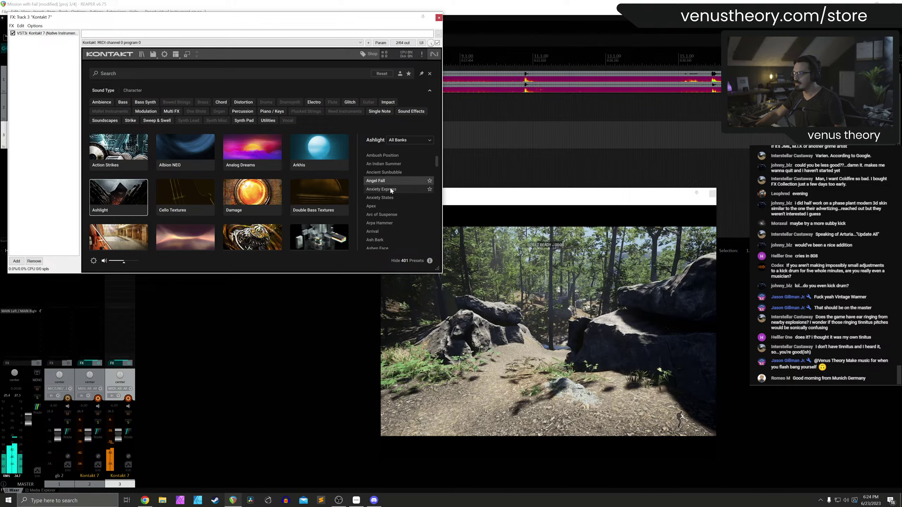
pyautogui.click(393, 230)
pyautogui.scroll(-1, 389, 221)
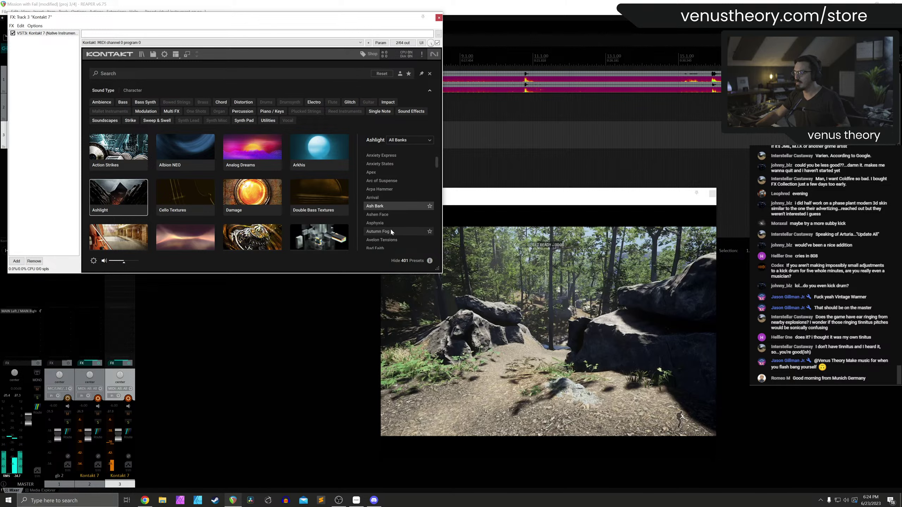
pyautogui.scroll(-1, 389, 222)
pyautogui.click(391, 231)
# Compare more Ashlight presets, load Ancient Sunbubble on the second Kontakt 7 track, and close the plugin window
pyautogui.scroll(2, 393, 235)
pyautogui.click(388, 199)
pyautogui.scroll(1, 390, 210)
pyautogui.click(393, 208)
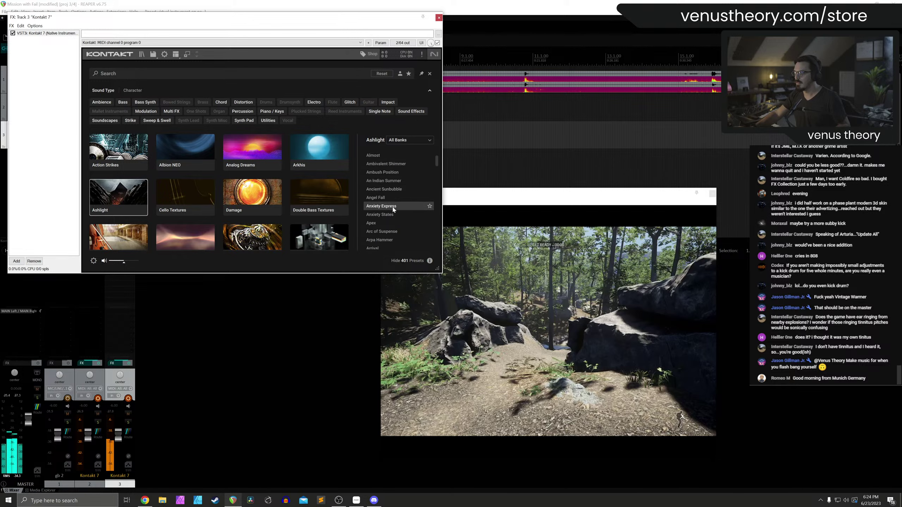
pyautogui.click(391, 191)
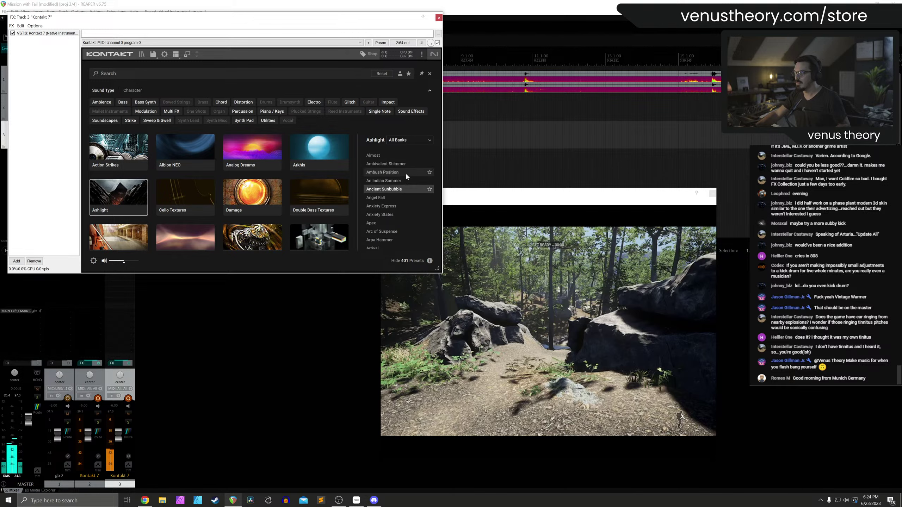
pyautogui.doubleClick(391, 189)
pyautogui.click(439, 18)
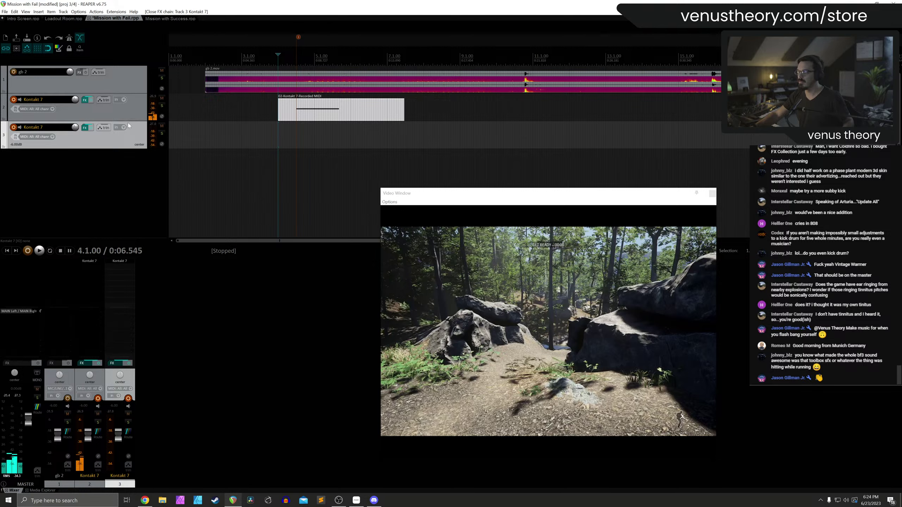
# Disarm the first Kontakt 7 track and record a held MIDI note at the marker on the second, starting around bar 3
pyautogui.click(14, 99)
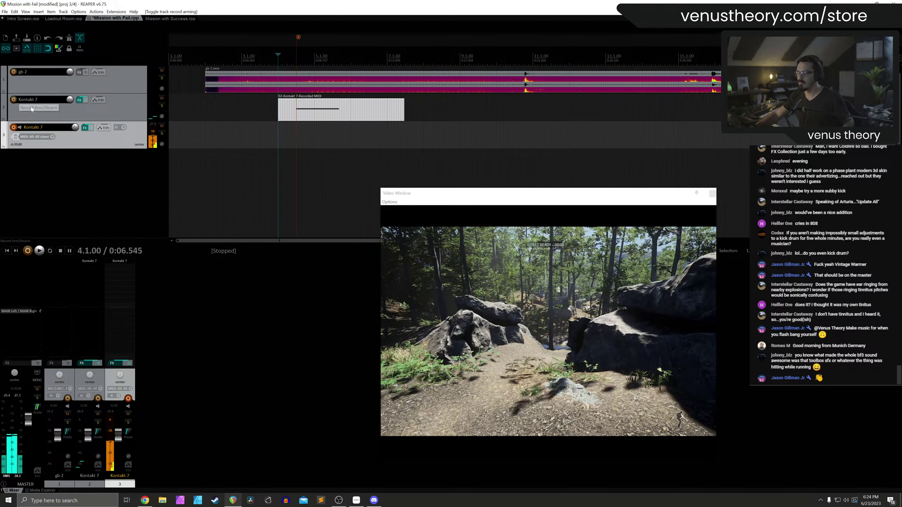
pyautogui.click(244, 59)
pyautogui.hotkey('ctrl', 'r')
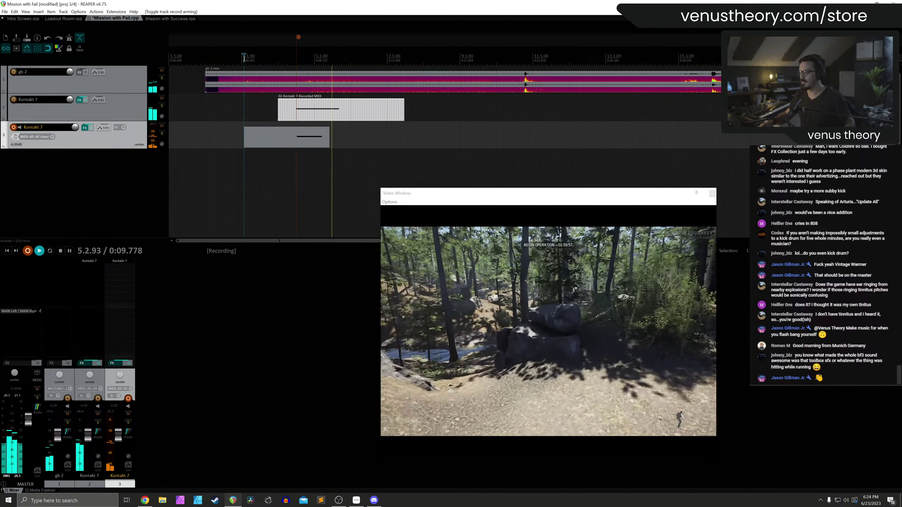
pyautogui.press('space')
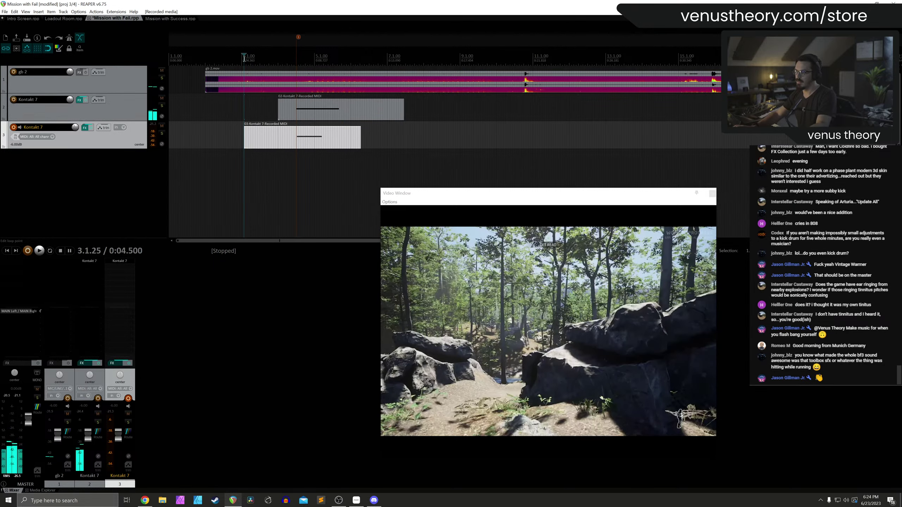
pyautogui.scroll(3, 305, 118)
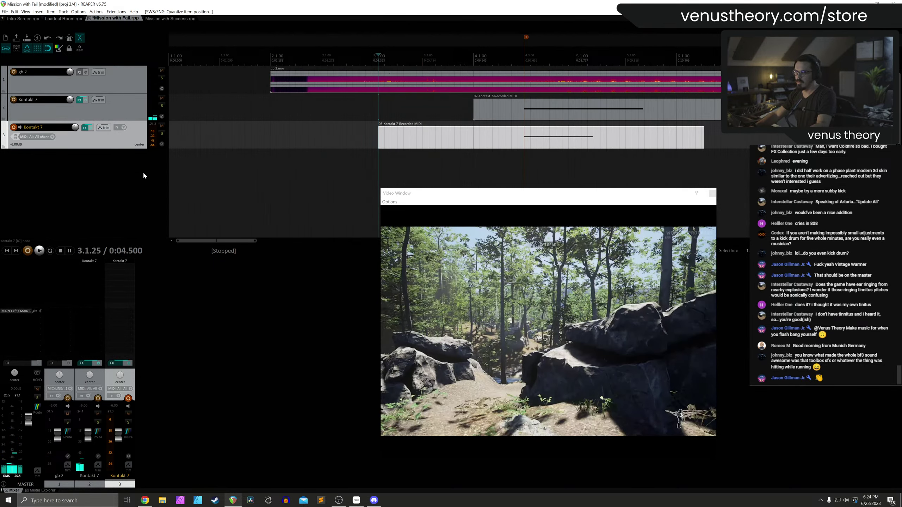
# Add the Deelay effect to the second Kontakt 7 track and set its delay time to triplet sync
pyautogui.doubleClick(126, 273)
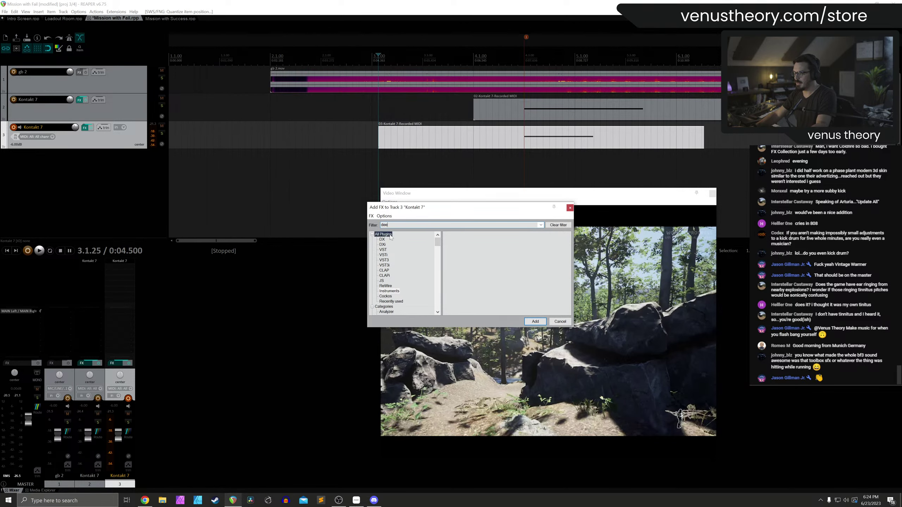
pyautogui.doubleClick(454, 235)
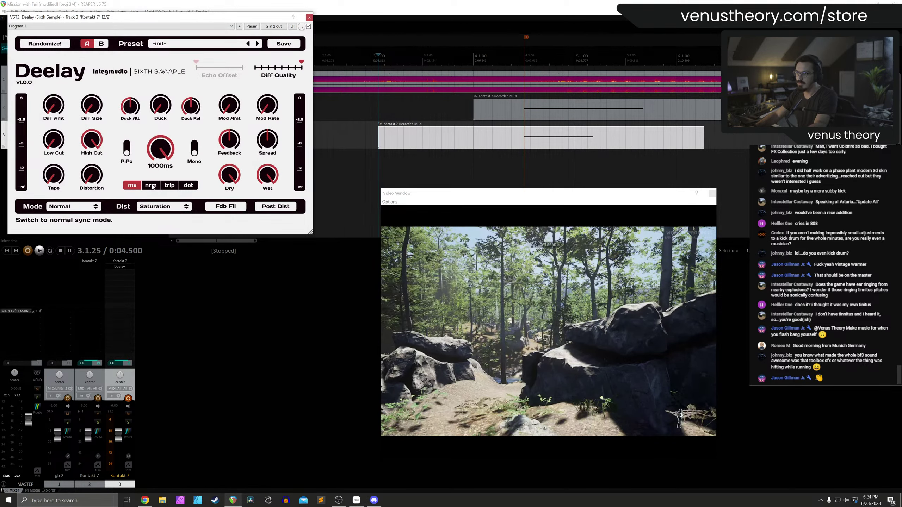
pyautogui.click(169, 185)
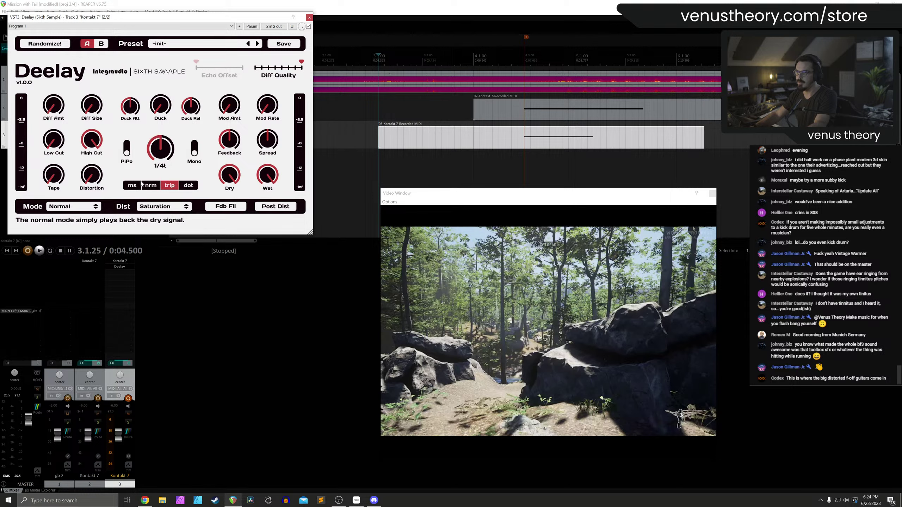
# Set Deelay's time to 550 ms in millisecond mode, raise its low cut, tape, distortion and feedback, and play back the result
pyautogui.click(132, 185)
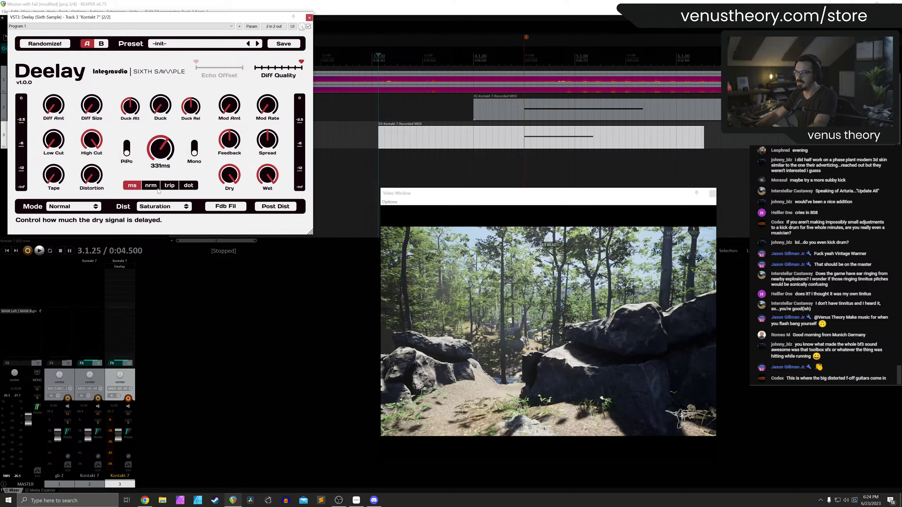
pyautogui.click(505, 81)
pyautogui.scroll(3, 170, 138)
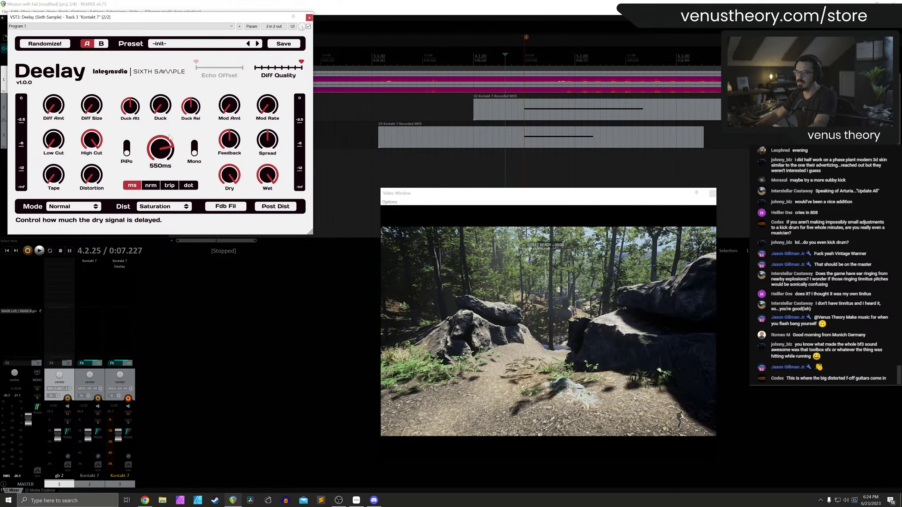
pyautogui.scroll(2, 91, 175)
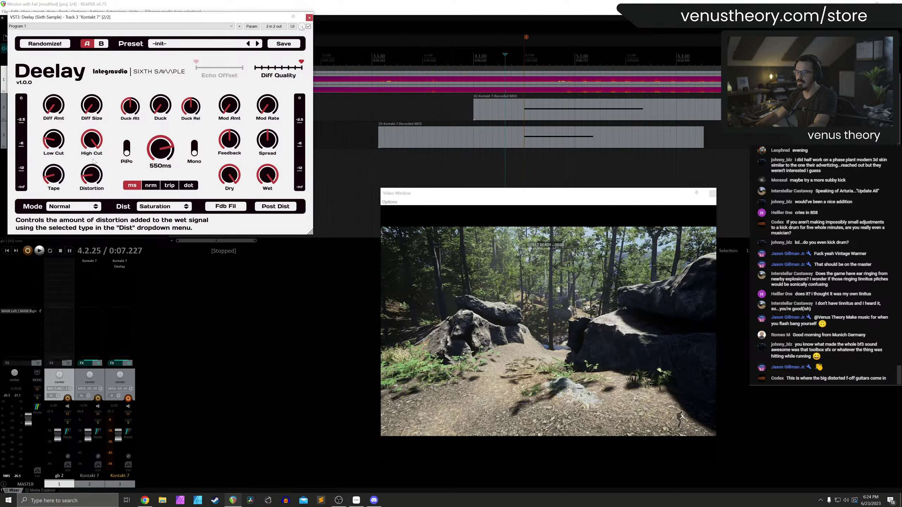
pyautogui.scroll(2, 268, 175)
pyautogui.press('space')
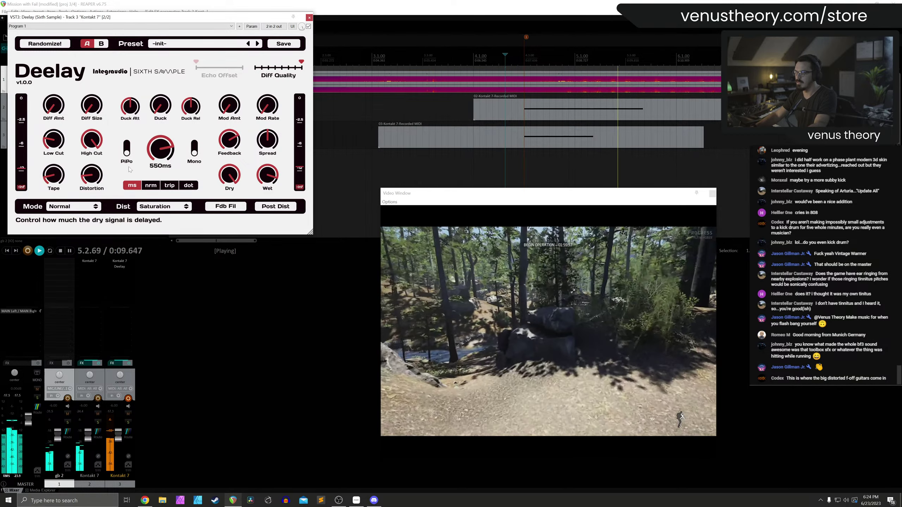
# Enable Deelay's feedback filter and ping-pong mode, and raise the delay time to 595 ms while listening
pyautogui.click(230, 206)
pyautogui.click(126, 147)
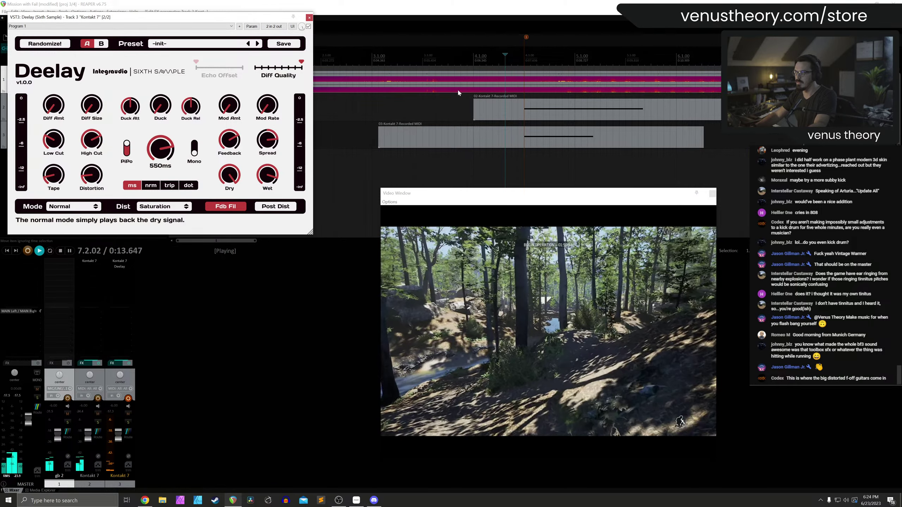
pyautogui.scroll(3, 155, 150)
pyautogui.scroll(-2, 409, 114)
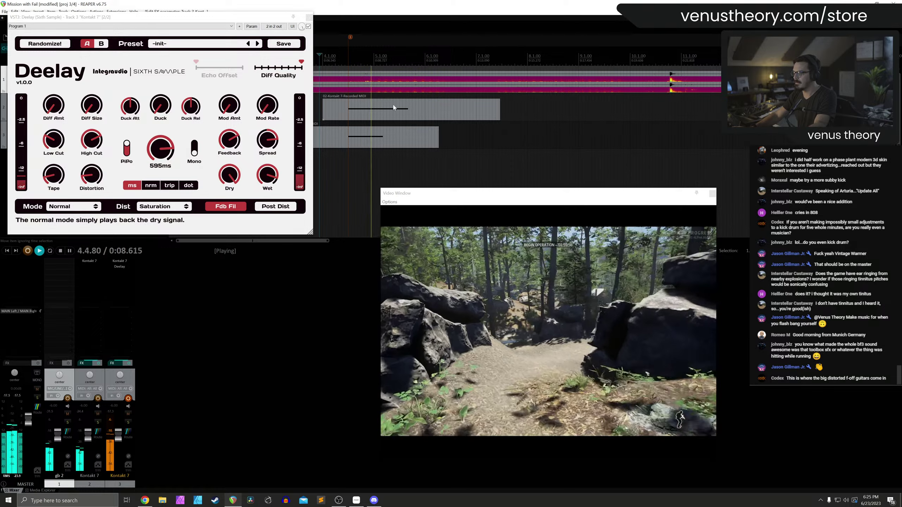
# Close the Deelay window, stop playback, and remove the second Kontakt 7 track along with its recorded MIDI
pyautogui.click(309, 17)
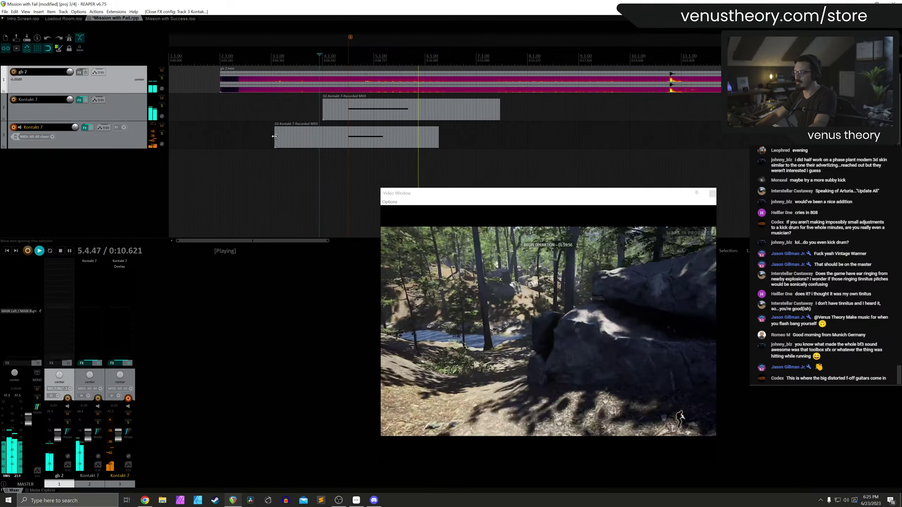
pyautogui.click(128, 144)
pyautogui.press('space')
pyautogui.press('Delete')
pyautogui.press('Return')
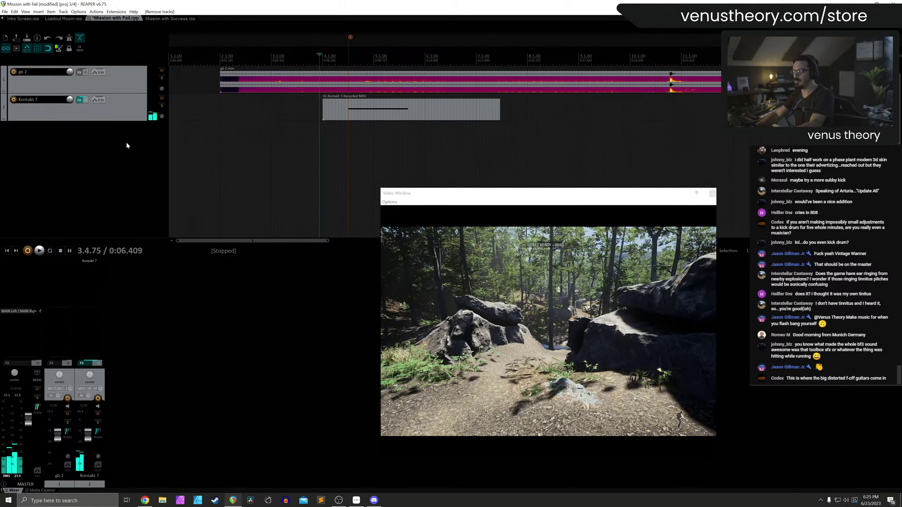
# Insert a new Kontakt 7 instrument track below the remaining one, declining the extra multi-output routing tracks
pyautogui.click(131, 120)
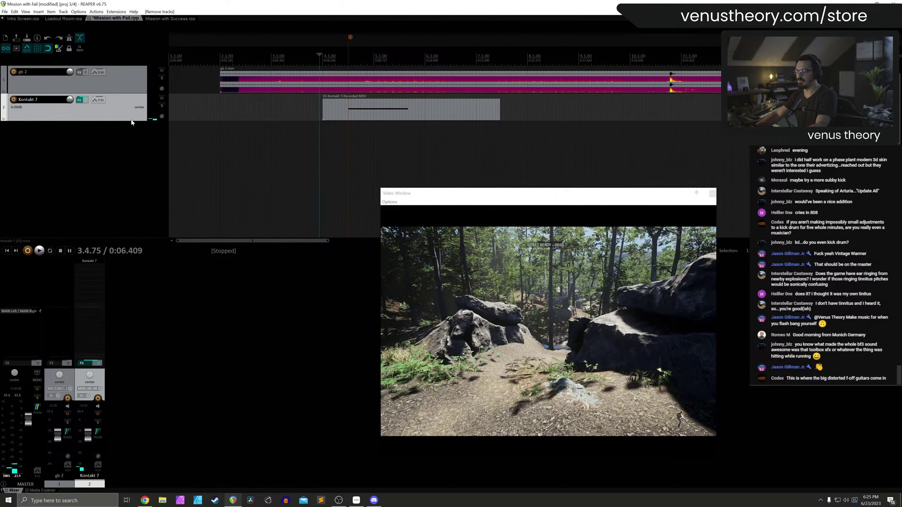
pyautogui.doubleClick(245, 147)
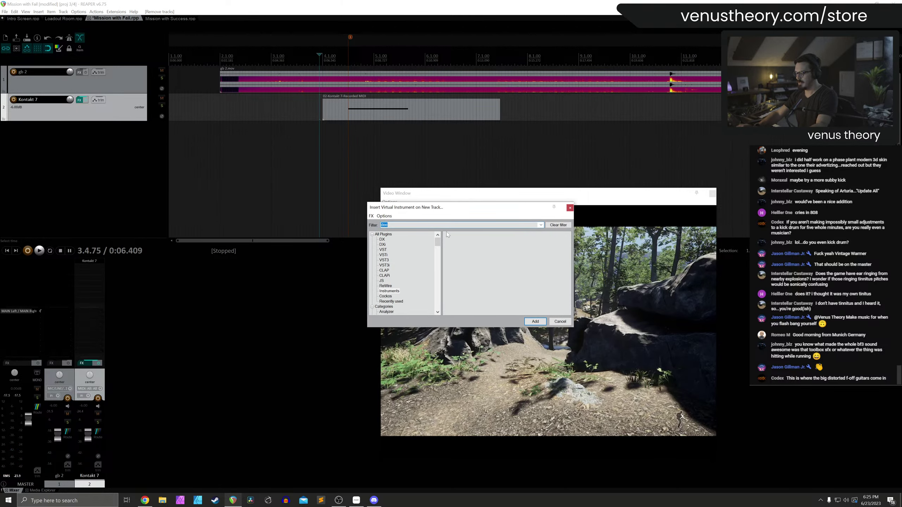
pyautogui.press('Return')
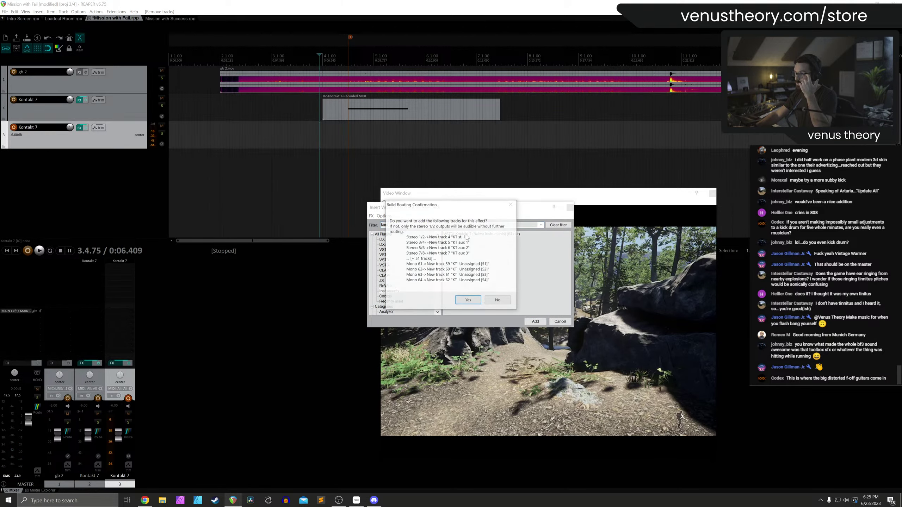
pyautogui.click(496, 300)
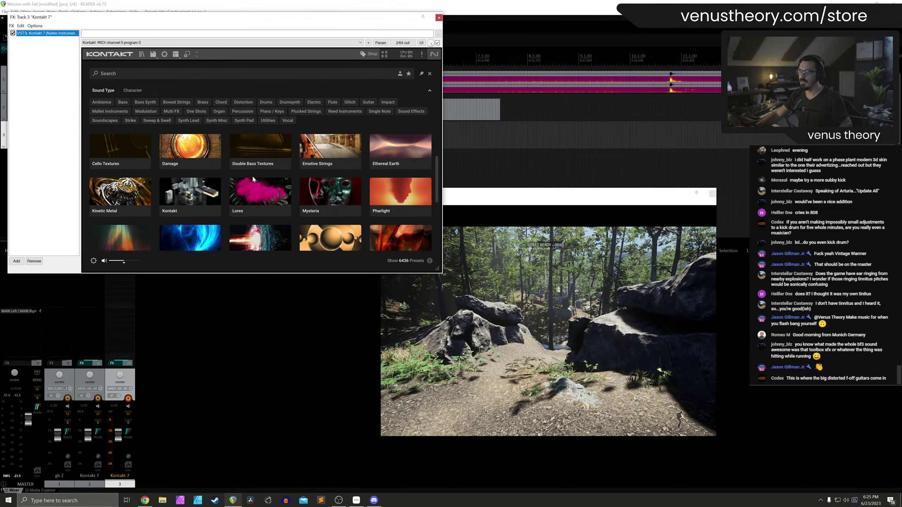
# Browse the Pharlight library in Kontakt and audition its Alpine Landscape preset
pyautogui.scroll(-1, 239, 186)
pyautogui.click(400, 144)
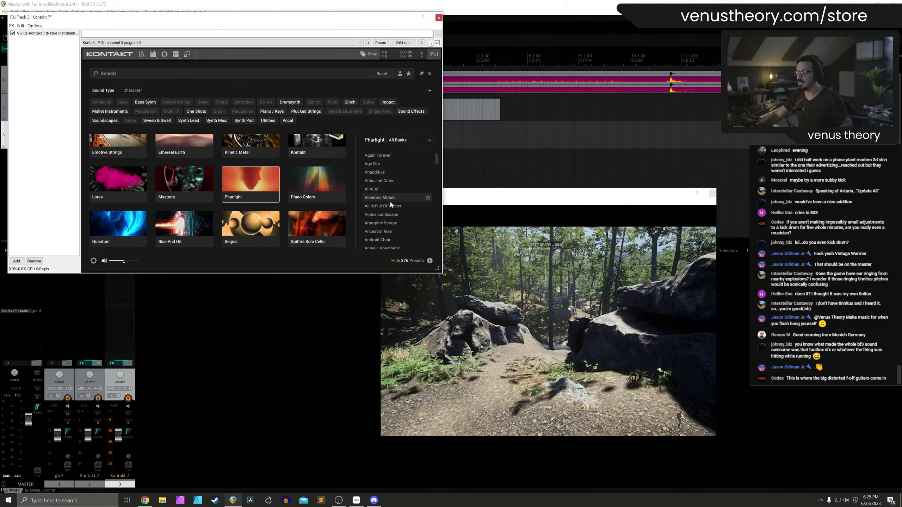
pyautogui.click(389, 215)
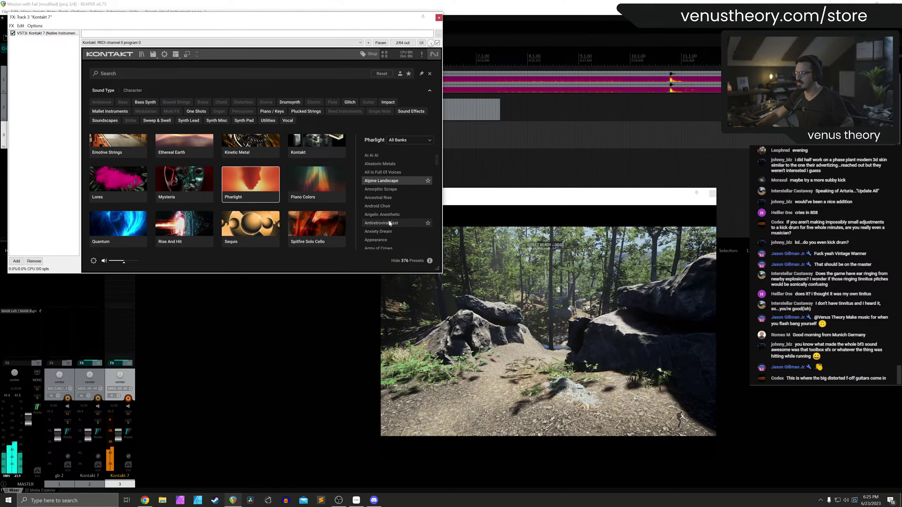
pyautogui.scroll(-2, 389, 222)
pyautogui.scroll(-2, 248, 196)
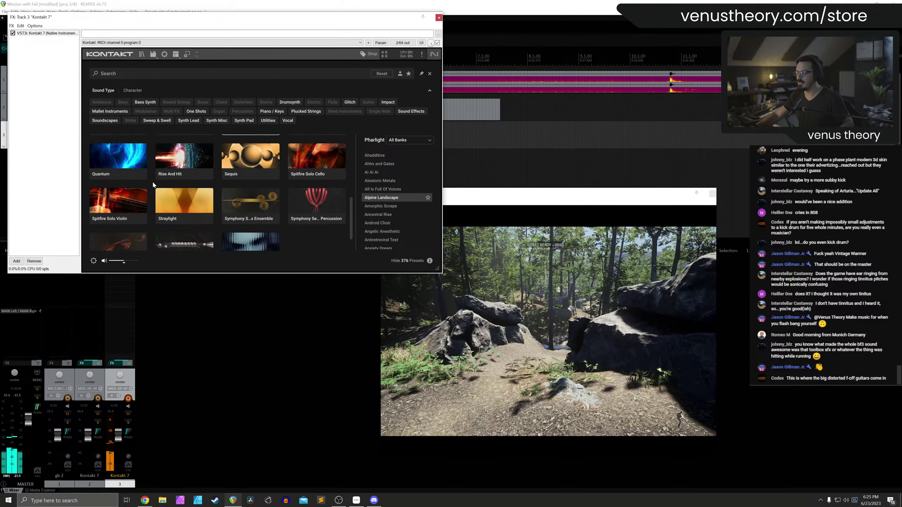
# Load Basic Sub 3 from the Rise And Hit library, ignoring its missing sample files
pyautogui.click(184, 161)
pyautogui.scroll(-3, 394, 199)
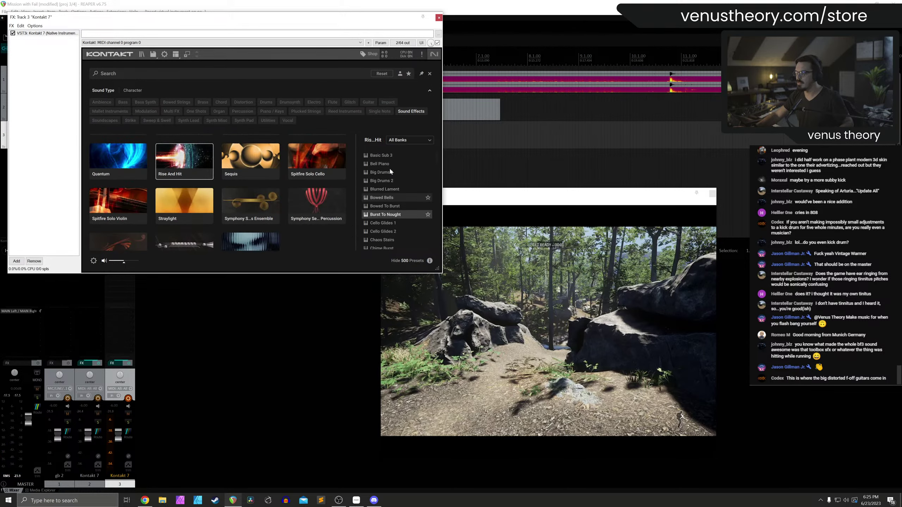
pyautogui.click(392, 179)
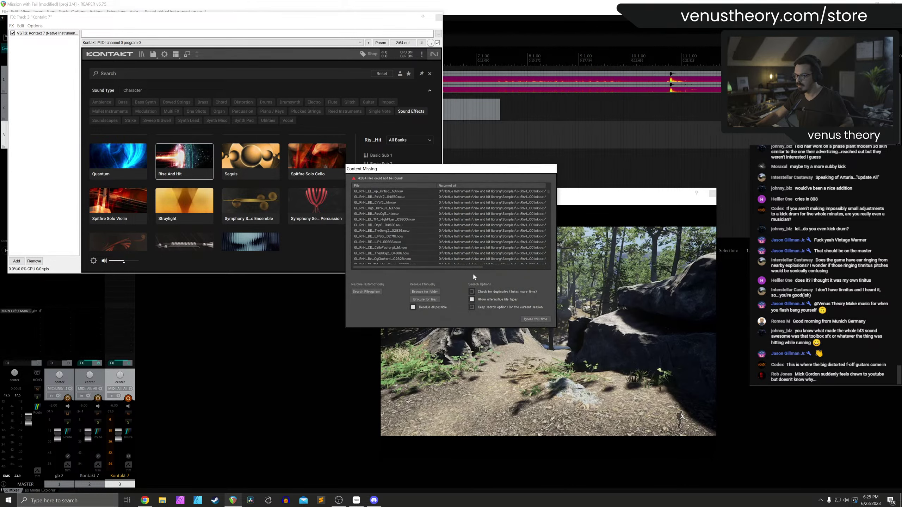
pyautogui.click(541, 320)
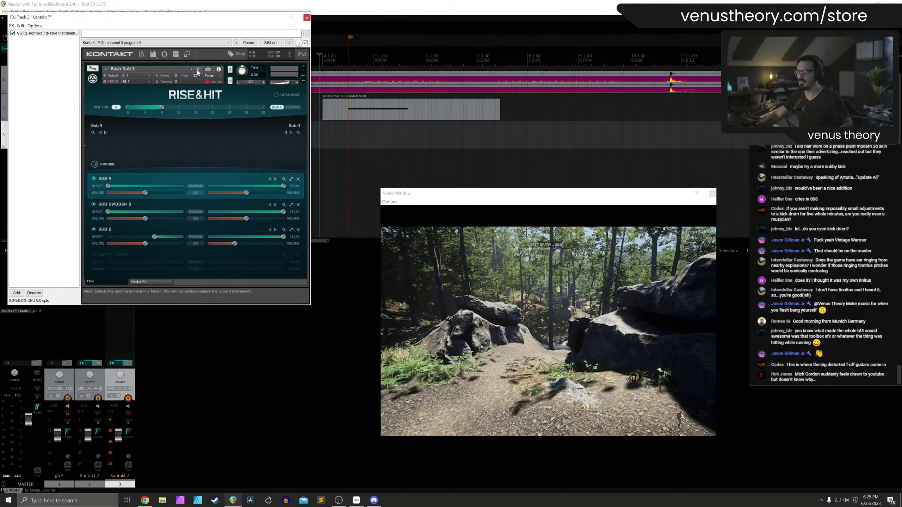
# Switch the Rise & Hit instrument to Deep Orchestra, shorten its rise time, and close the plugin window
pyautogui.moveTo(215, 20); pyautogui.dragTo(237, 44)
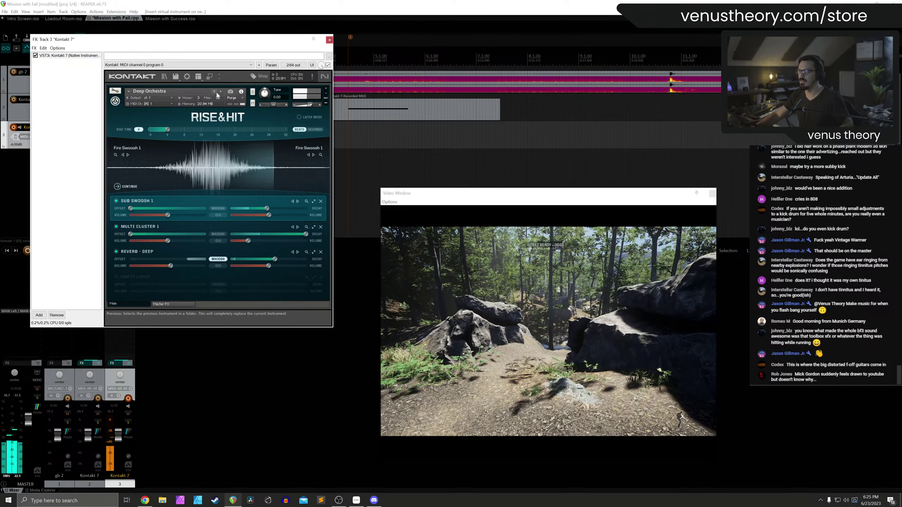
pyautogui.click(158, 129)
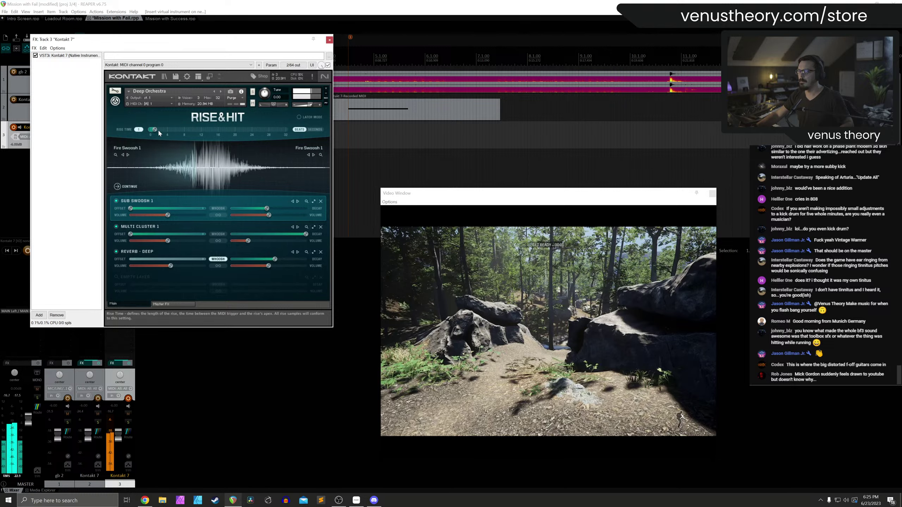
pyautogui.click(329, 40)
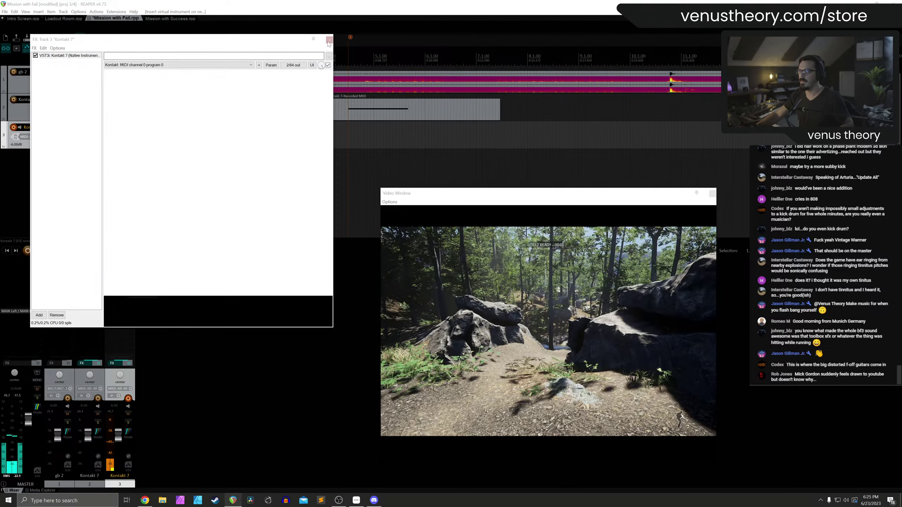
# Record a held MIDI note on the Rise & Hit track, starting from 4.1.00
pyautogui.click(322, 61)
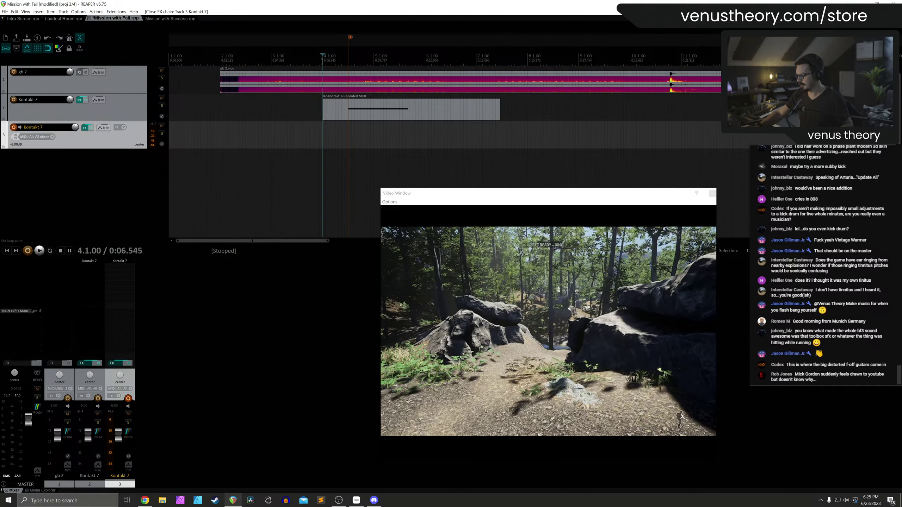
pyautogui.hotkey('ctrl', 'r')
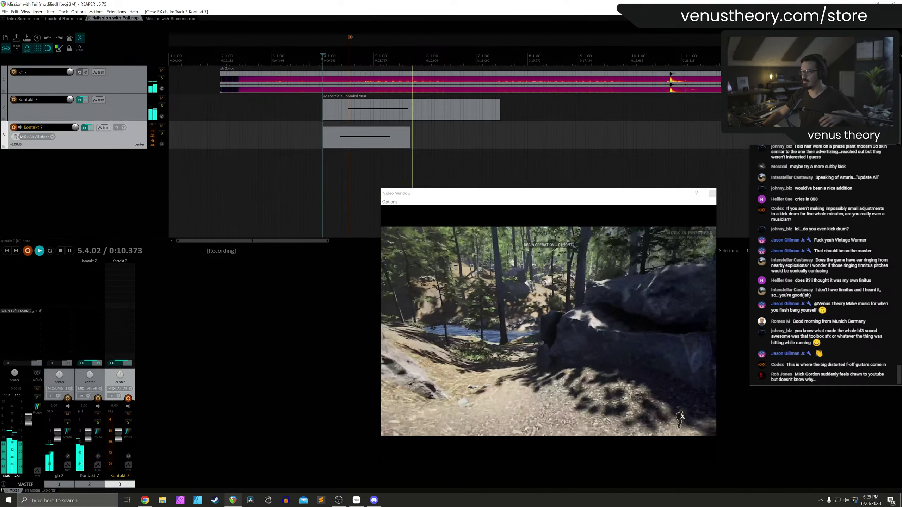
pyautogui.press('space')
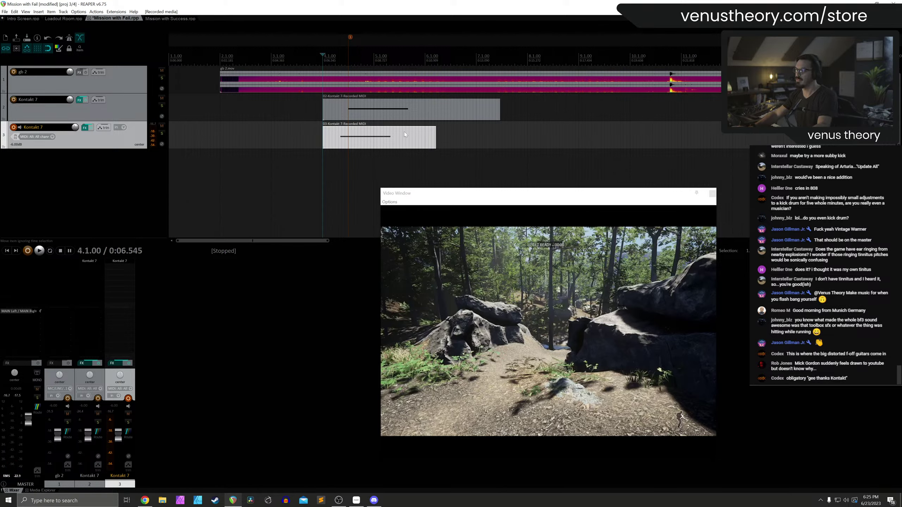
# Extend the recorded Rise & Hit note to the end of its MIDI item, play it back, and close the editor
pyautogui.doubleClick(391, 136)
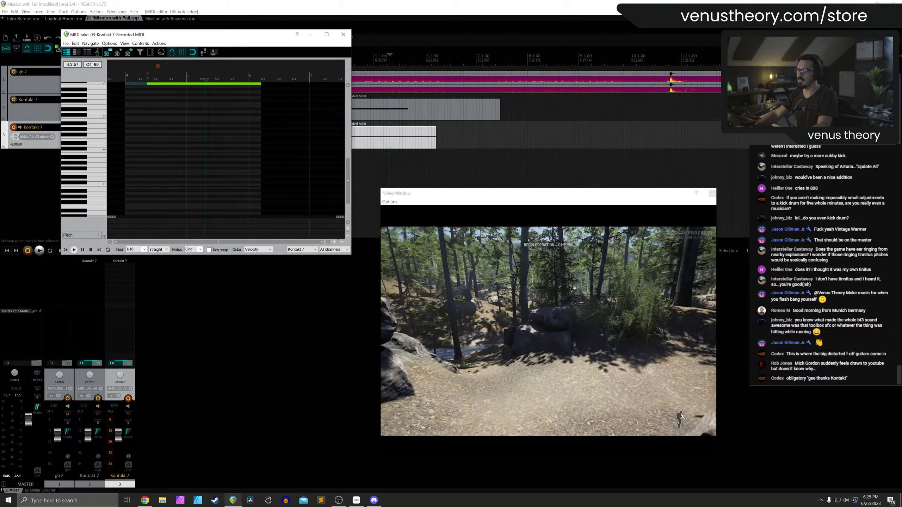
pyautogui.press('space')
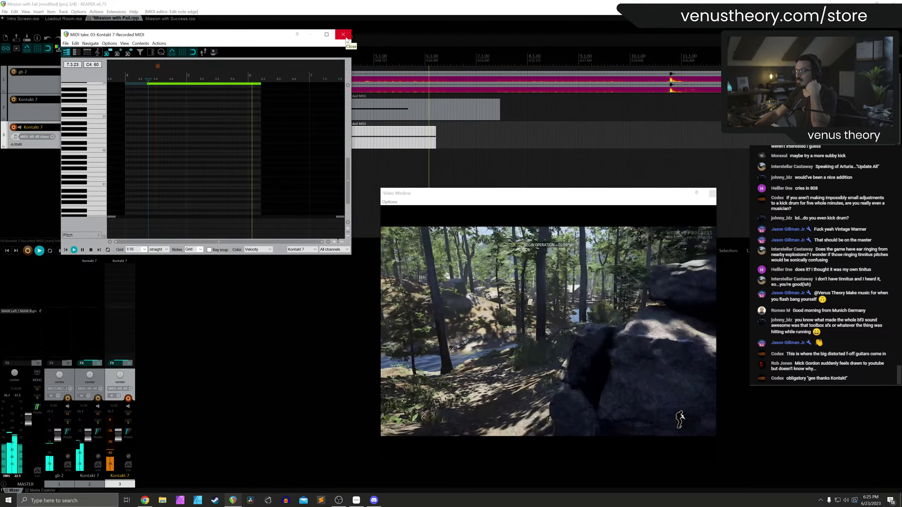
pyautogui.click(346, 37)
pyautogui.press('space')
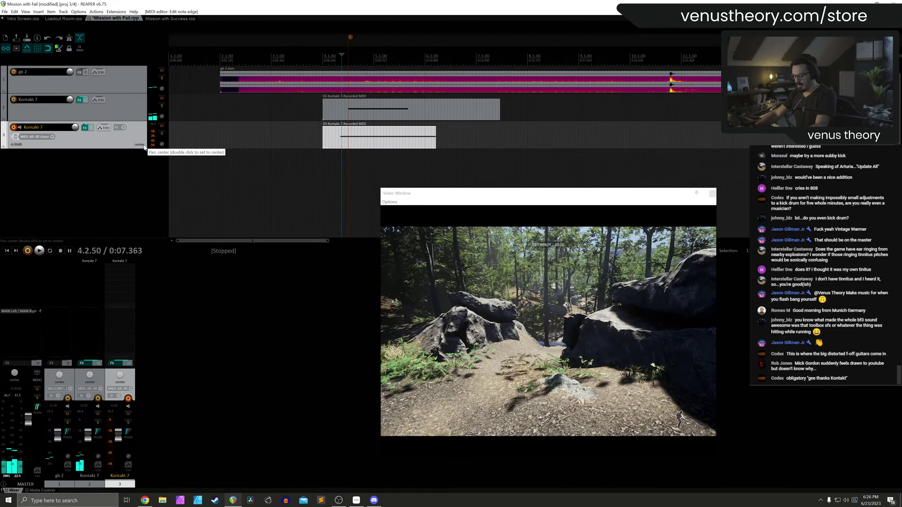
# Insert another Kontakt 7 track as track 4 without multi-output routing, and disarm the Rise & Hit track
pyautogui.doubleClick(170, 152)
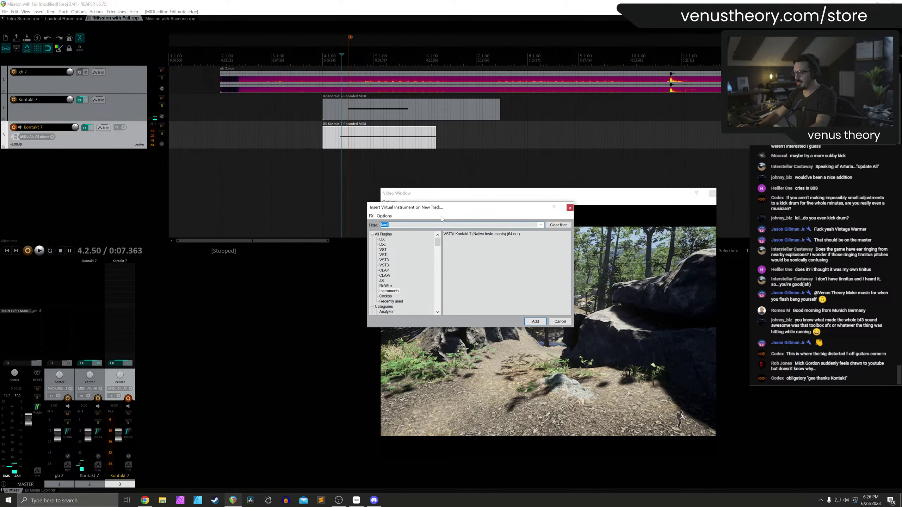
pyautogui.doubleClick(472, 235)
pyautogui.click(498, 301)
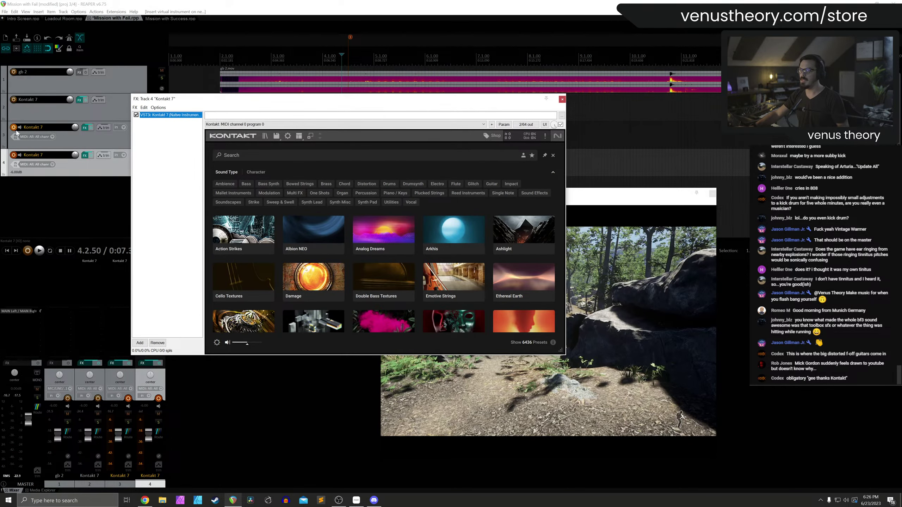
pyautogui.click(13, 126)
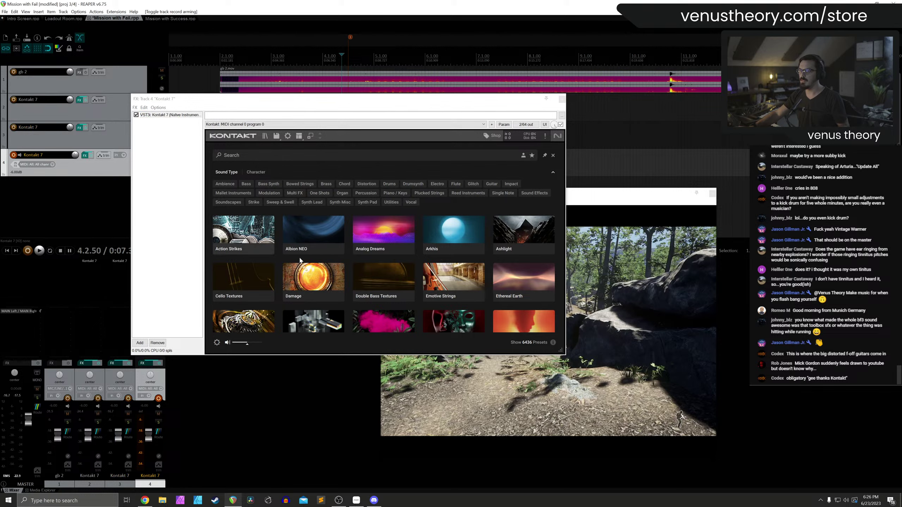
# Open the Damage library on track 4, check its One Shot / Kits bank, and filter the presets to Main Percussion
pyautogui.click(385, 253)
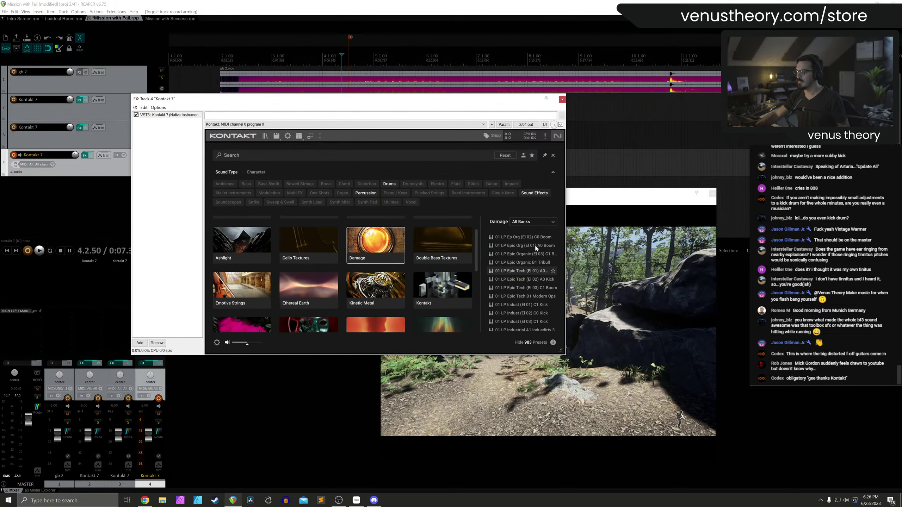
pyautogui.click(530, 221)
pyautogui.click(533, 262)
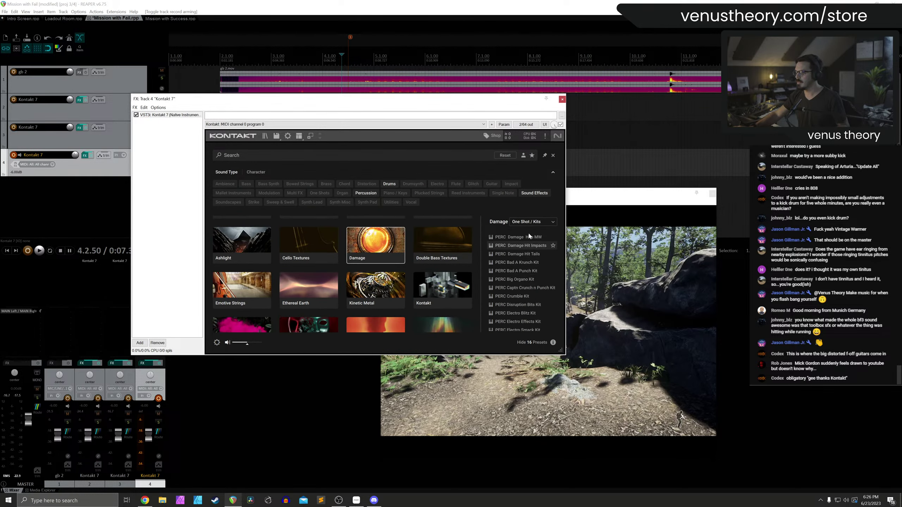
pyautogui.click(532, 221)
pyautogui.click(525, 246)
pyautogui.scroll(-2, 522, 283)
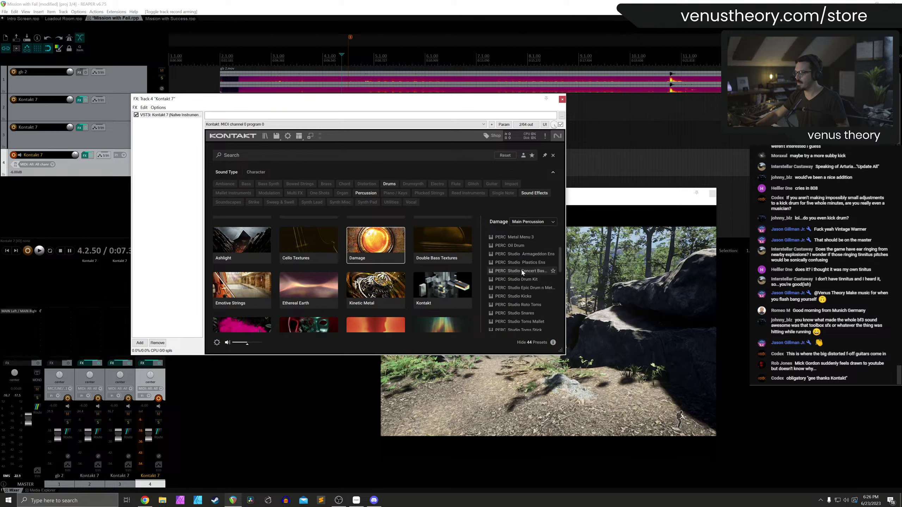
# Load the PERC Oil Drum preset and show its equalizer and filter controls
pyautogui.doubleClick(523, 248)
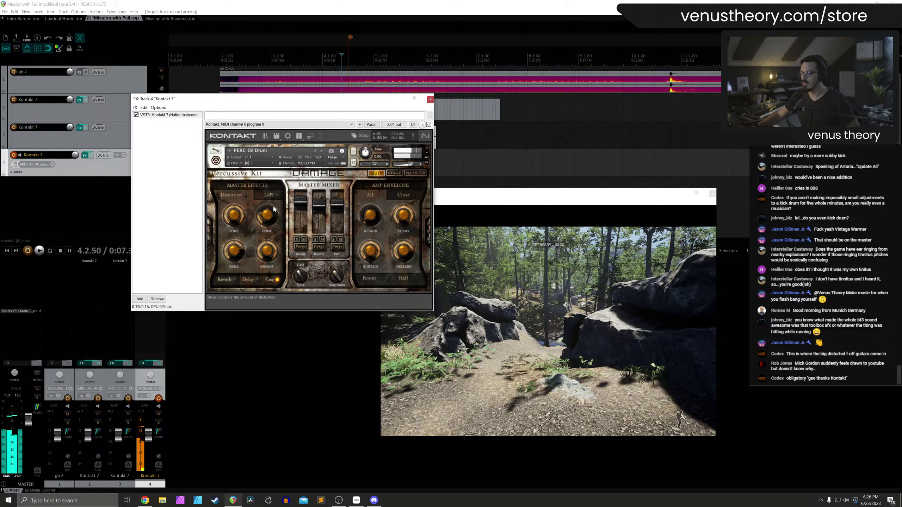
pyautogui.click(394, 173)
pyautogui.click(415, 173)
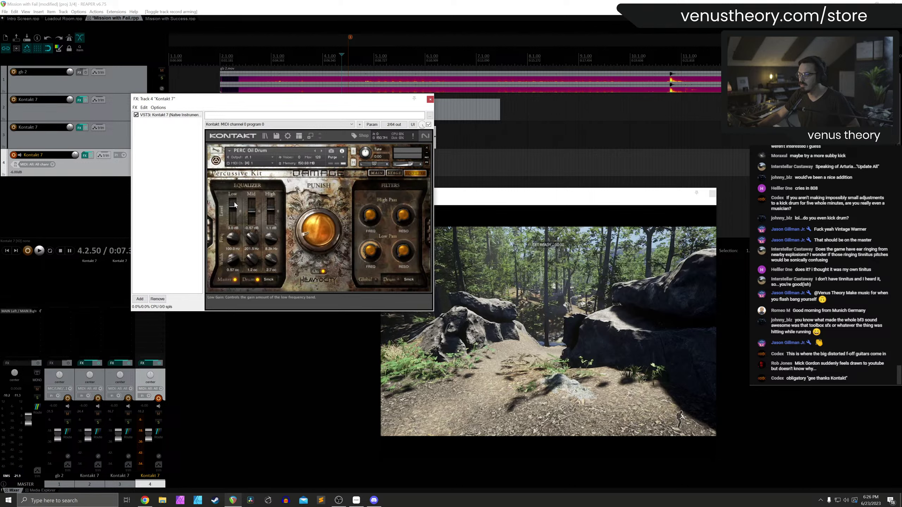
# Raise the Oil Drum kit's Punish amount and try recording a percussion take on track 4 from 3.4.25
pyautogui.moveTo(318, 215); pyautogui.dragTo(320, 193)
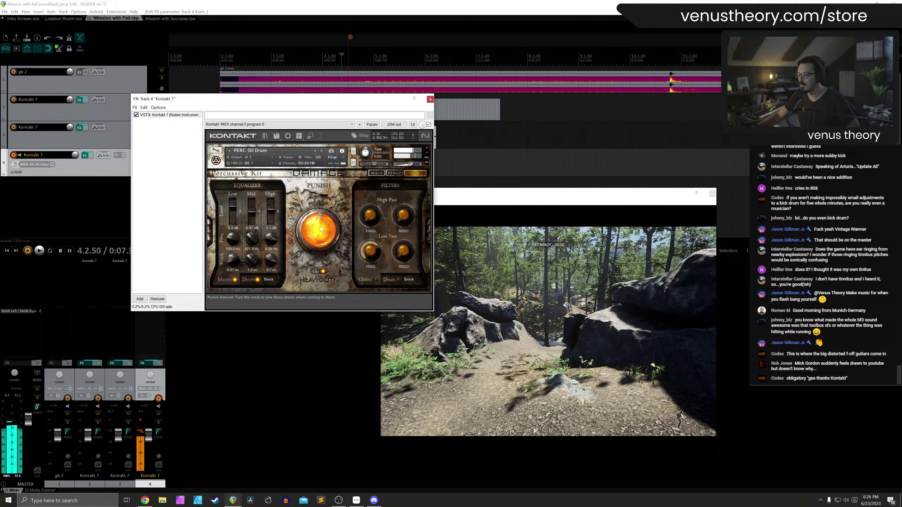
pyautogui.click(430, 99)
pyautogui.click(312, 58)
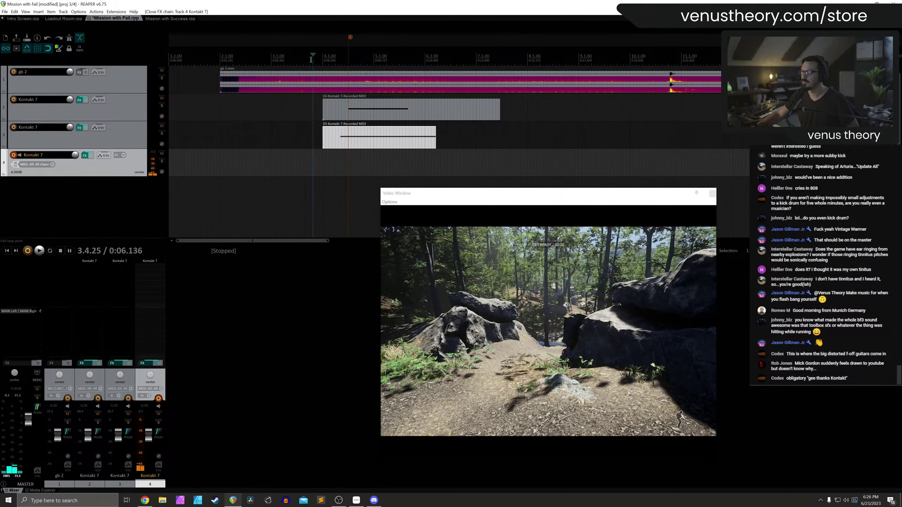
pyautogui.hotkey('ctrl', 'r')
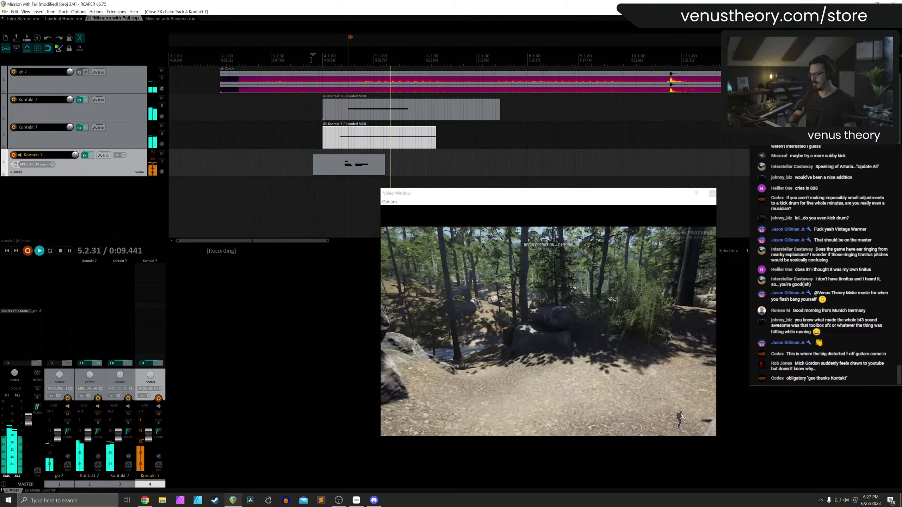
pyautogui.press('space')
pyautogui.press('space')
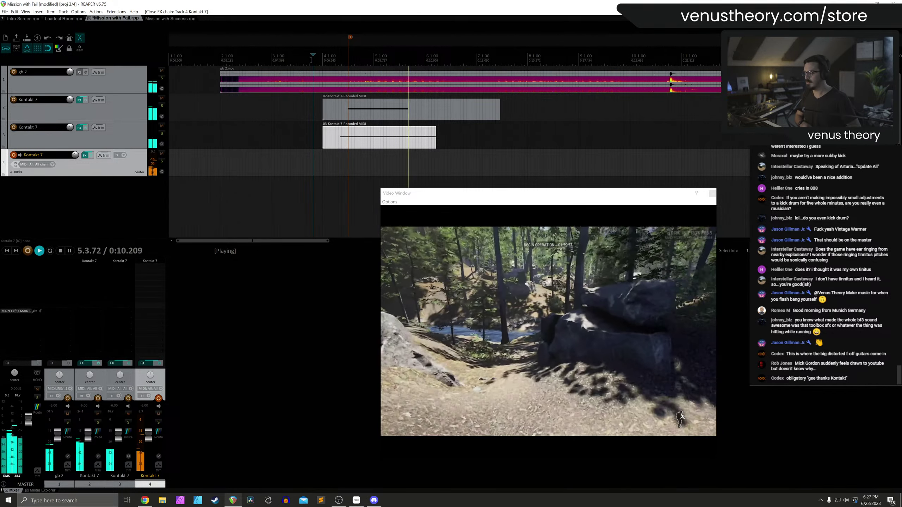
pyautogui.press('space')
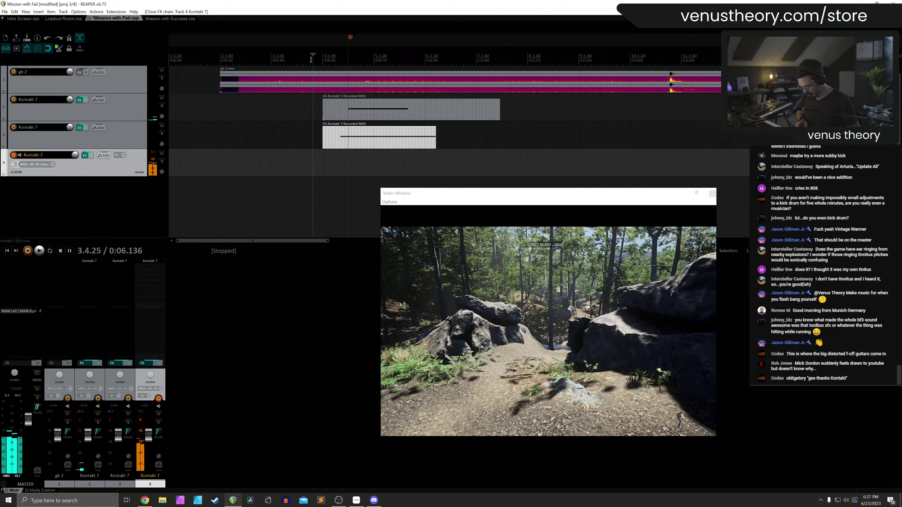
# Reopen Kontakt on track 4 and step through the neighbouring Damage presets, including PERC Metal Menu 3 and PERC Cymbal Performance FX
pyautogui.click(141, 263)
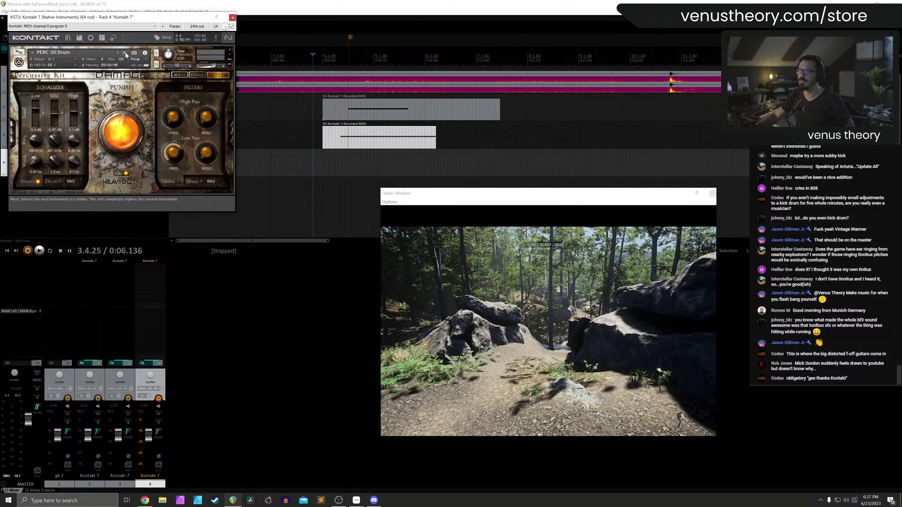
pyautogui.click(125, 52)
pyautogui.click(120, 53)
pyautogui.click(119, 52)
pyautogui.click(125, 52)
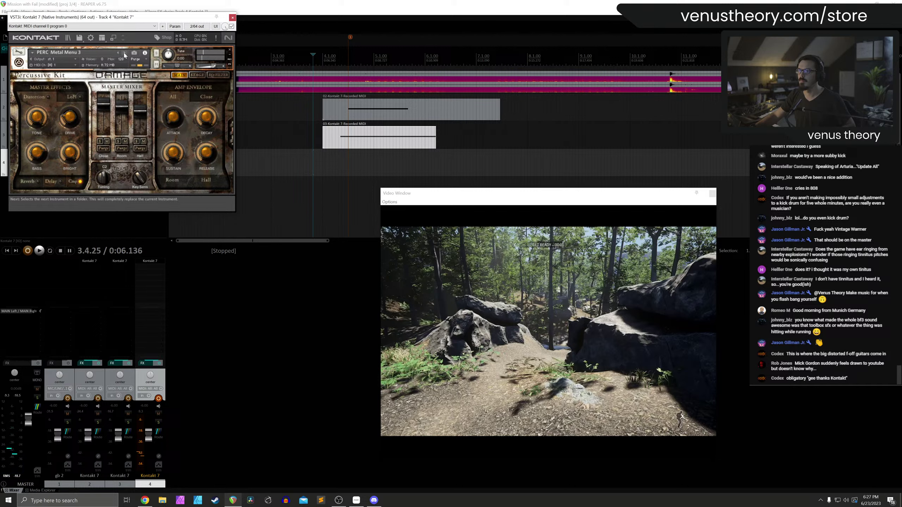
pyautogui.click(124, 52)
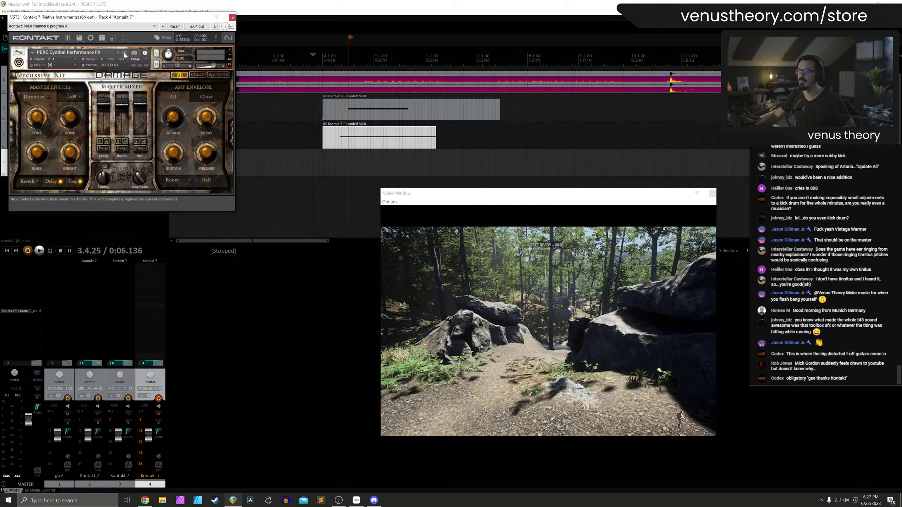
# Load the PERC Studio Armageddon Ens preset from the Damage library and turn on its distortion
pyautogui.click(68, 37)
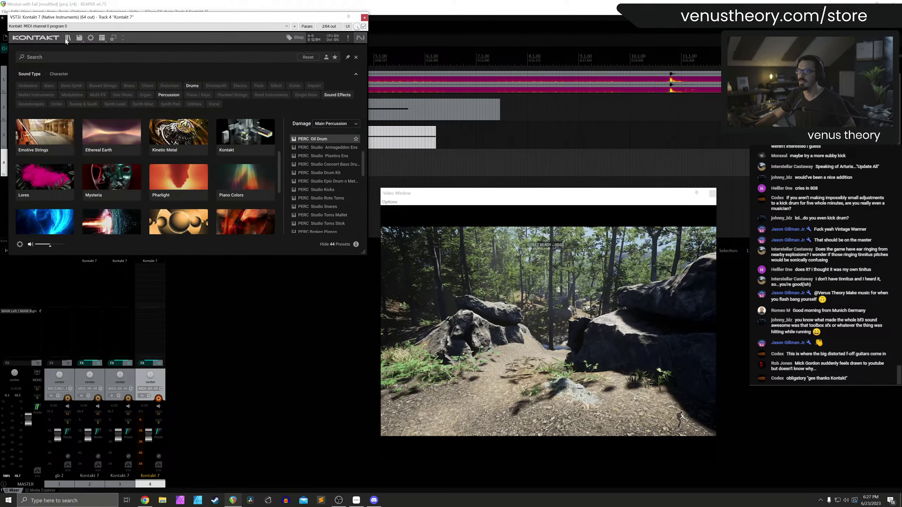
pyautogui.doubleClick(321, 147)
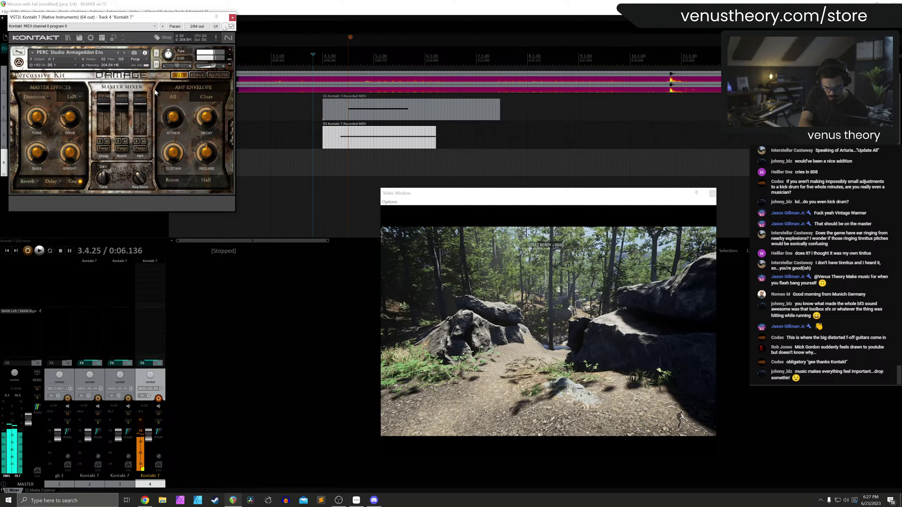
pyautogui.click(51, 95)
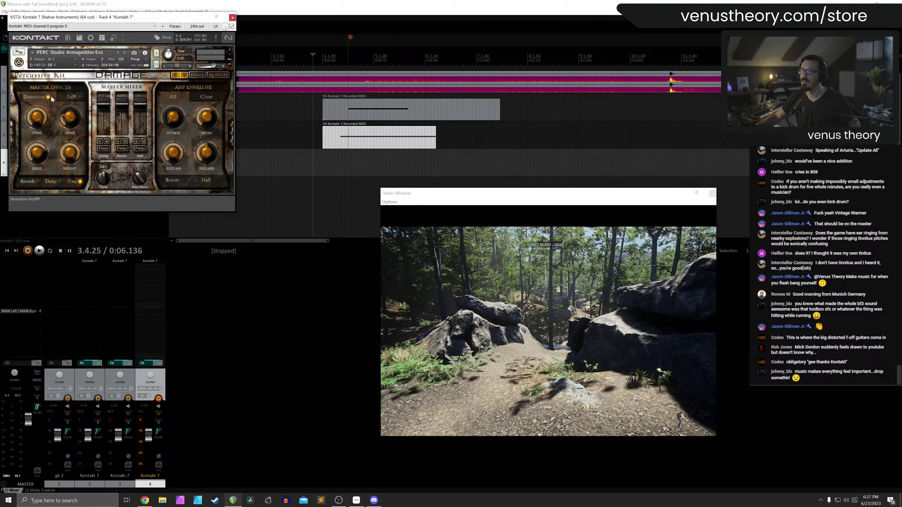
# Show the kit's equalizer and filter controls, boost the low band to about 4.7 dB, and raise its frequency
pyautogui.click(218, 75)
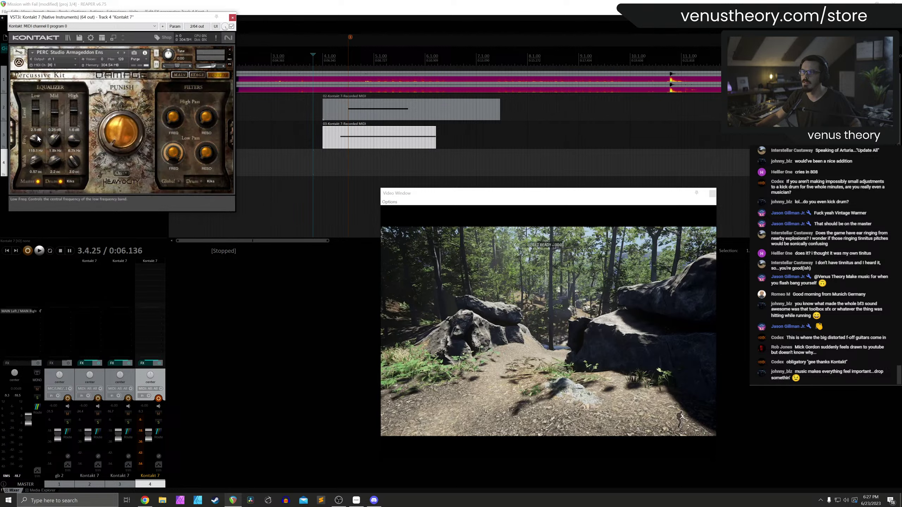
pyautogui.moveTo(39, 109); pyautogui.dragTo(40, 96)
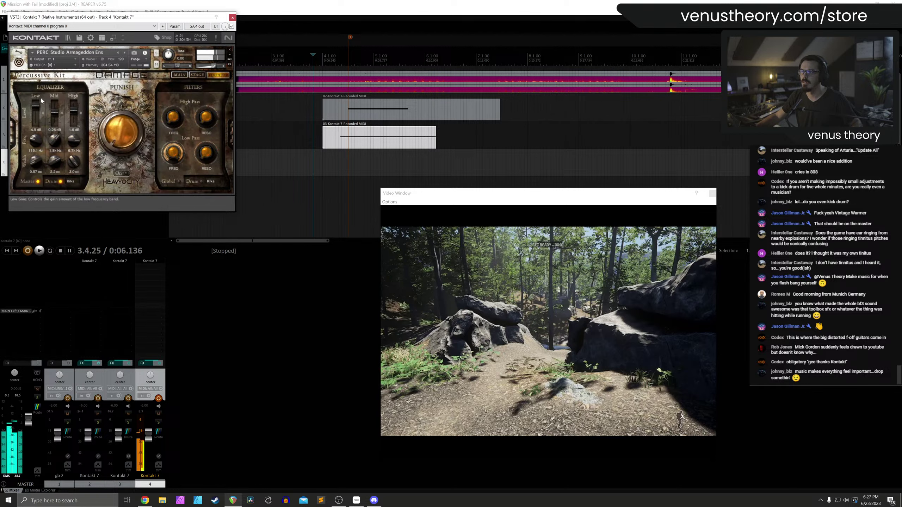
pyautogui.scroll(2, 37, 160)
pyautogui.scroll(5, 37, 161)
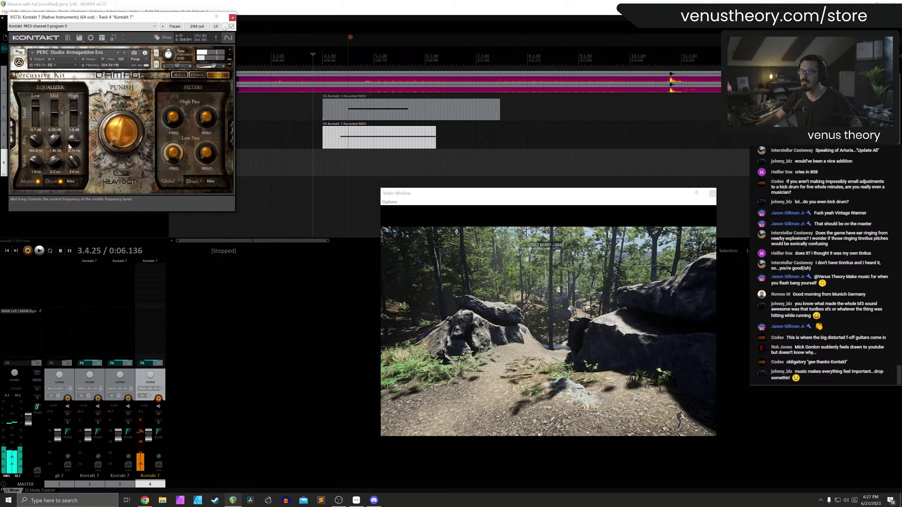
# Switch to the kit's master equalizer and set its low band to about 1.4 dB gain with a 1.7 octave width
pyautogui.click(28, 182)
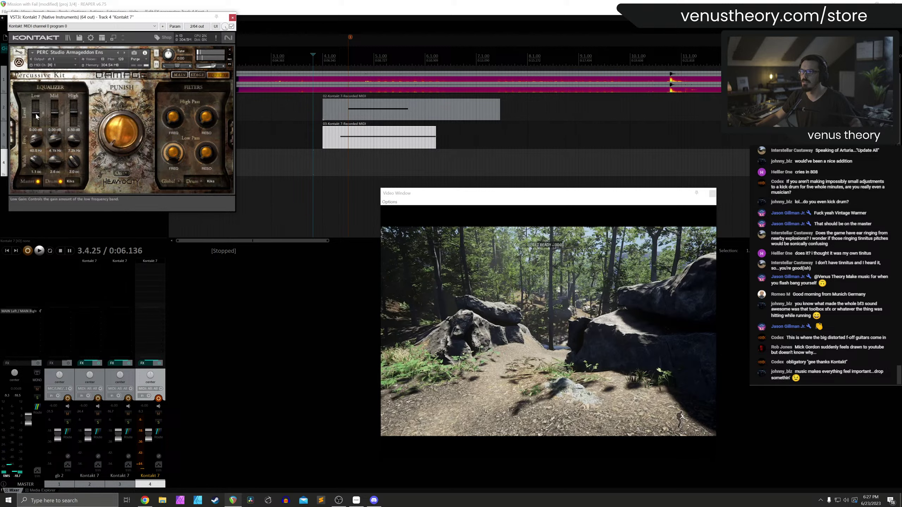
pyautogui.scroll(5, 37, 130)
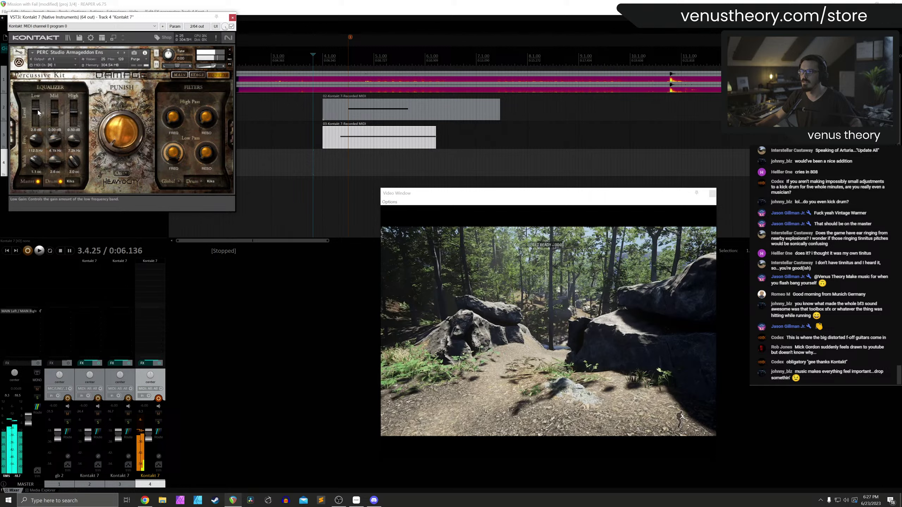
pyautogui.scroll(6, 42, 141)
pyautogui.scroll(-2, 37, 114)
pyautogui.scroll(-8, 35, 140)
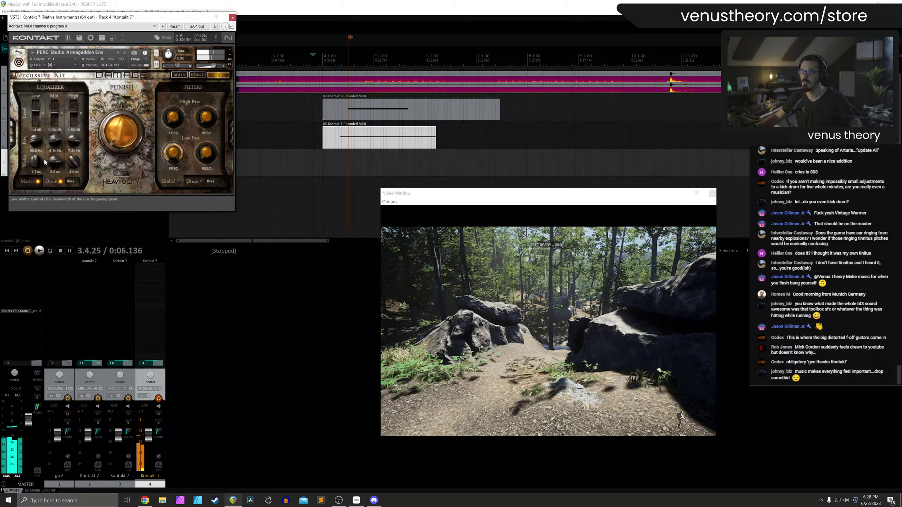
# Turn up the Armageddon kit's Punish amount, back it off slightly, and close the Kontakt window
pyautogui.scroll(5, 124, 112)
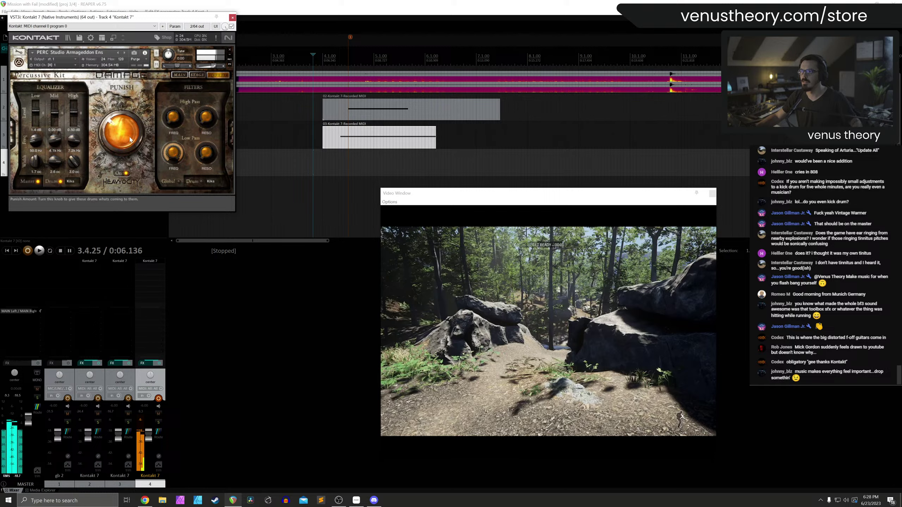
pyautogui.scroll(-2, 132, 133)
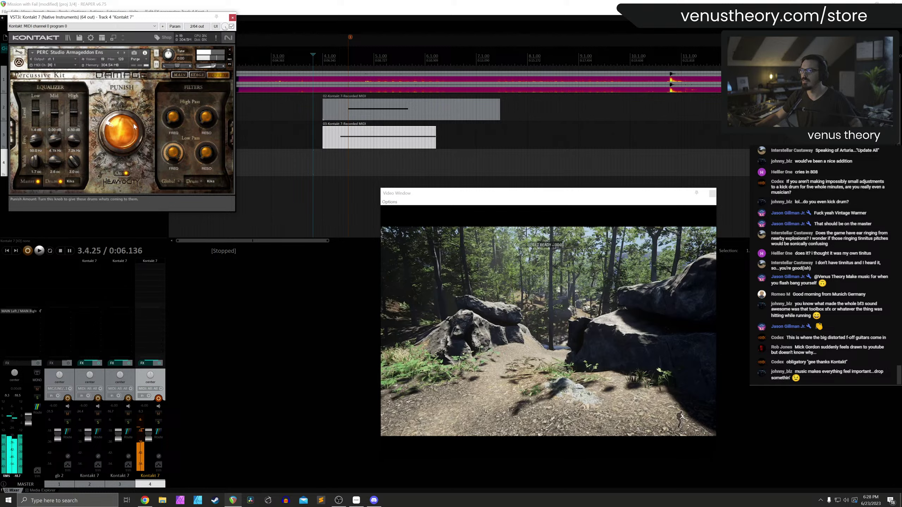
pyautogui.click(233, 17)
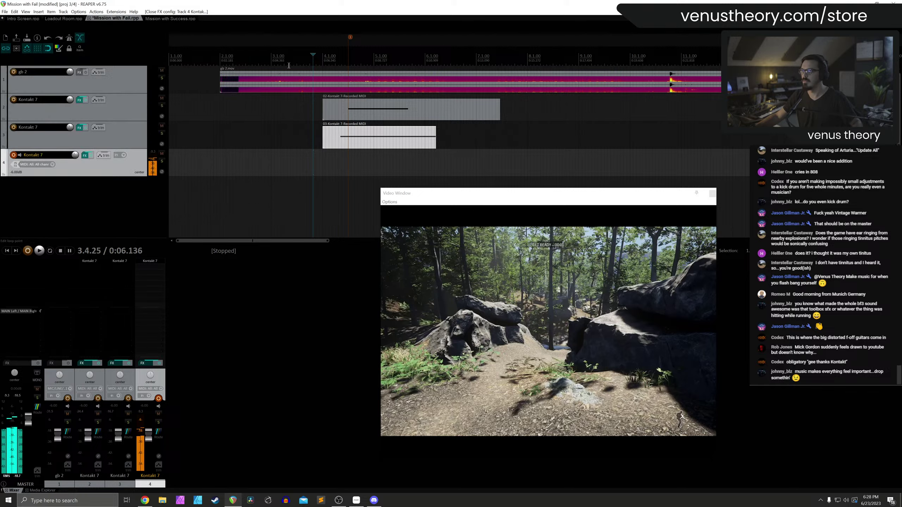
# Play the project from 3.3.00 to rehearse the percussion against the gameplay video
pyautogui.click(295, 62)
pyautogui.press('space')
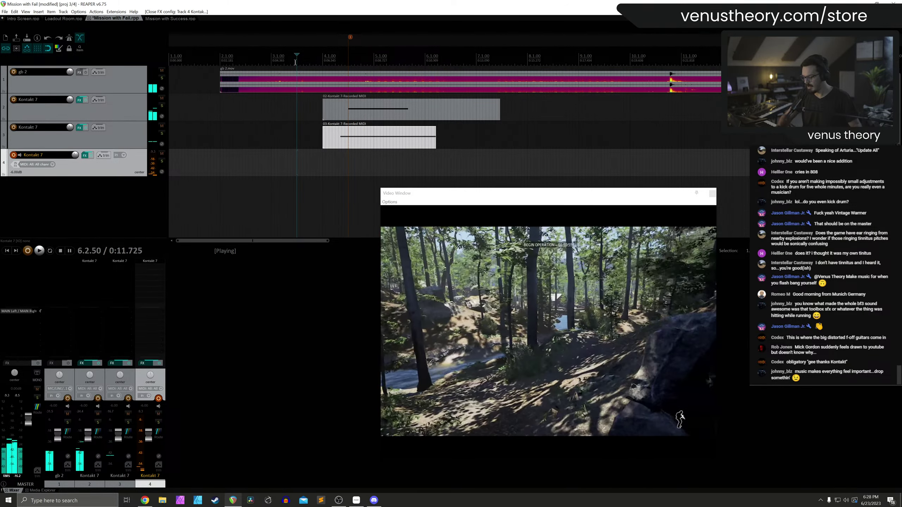
pyautogui.press('space')
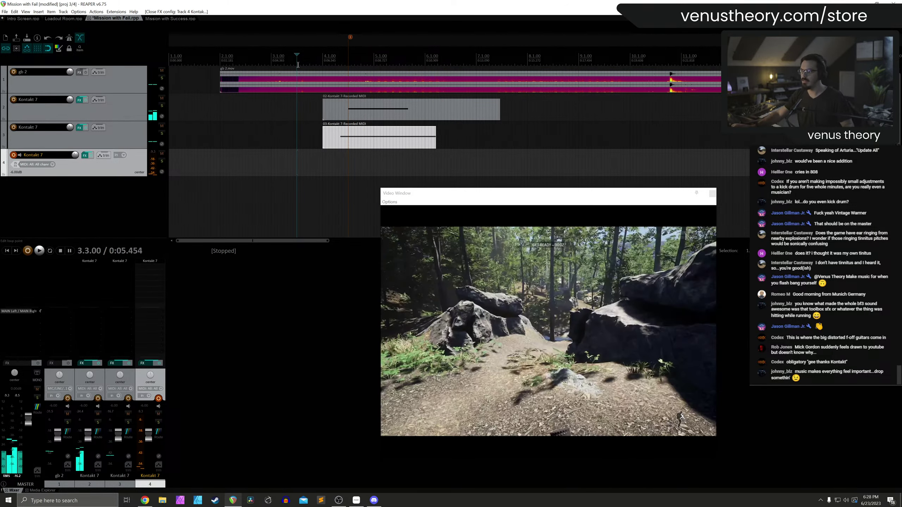
# Add the UltraReverb effect to track 4, set its mix to 35%, and close it
pyautogui.doubleClick(146, 267)
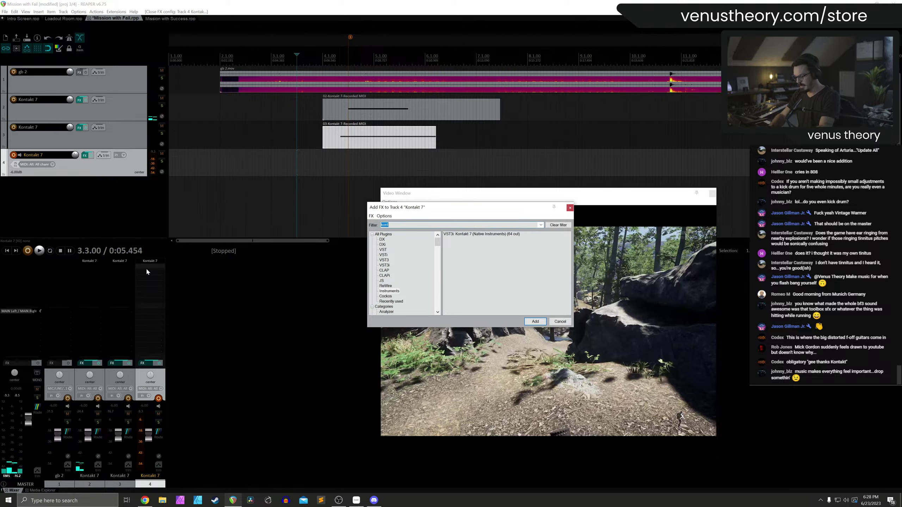
pyautogui.write('ultra')
pyautogui.click(393, 236)
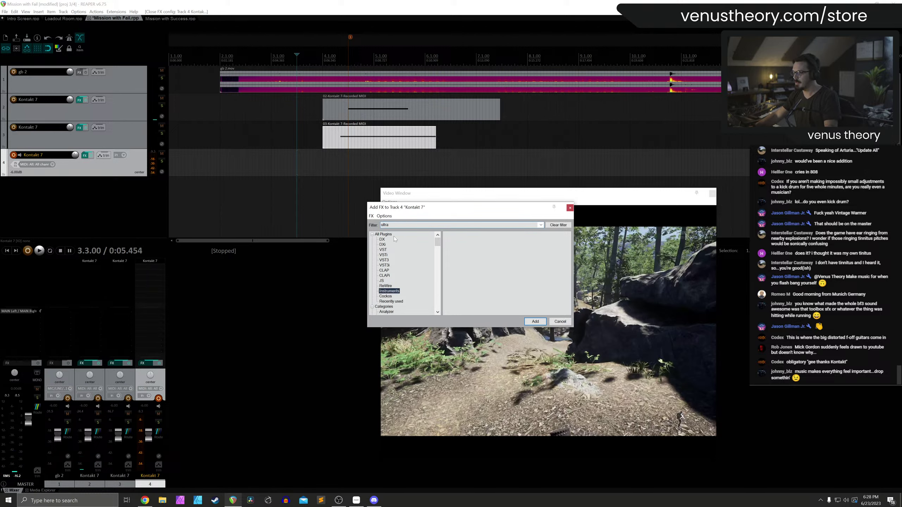
pyautogui.doubleClick(465, 237)
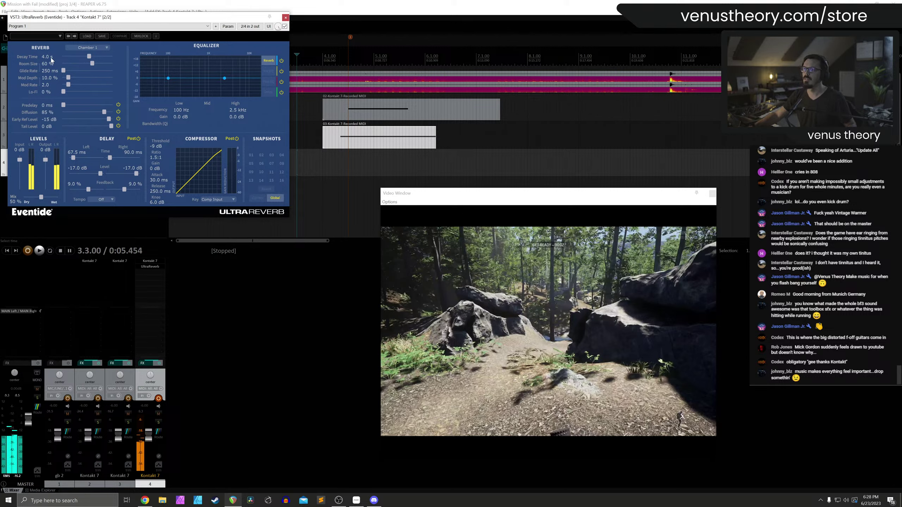
pyautogui.doubleClick(16, 202)
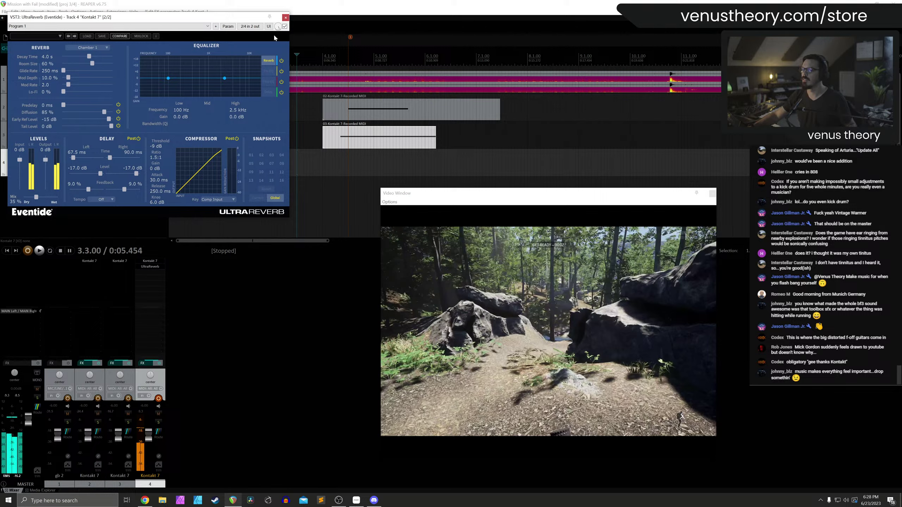
pyautogui.click(285, 17)
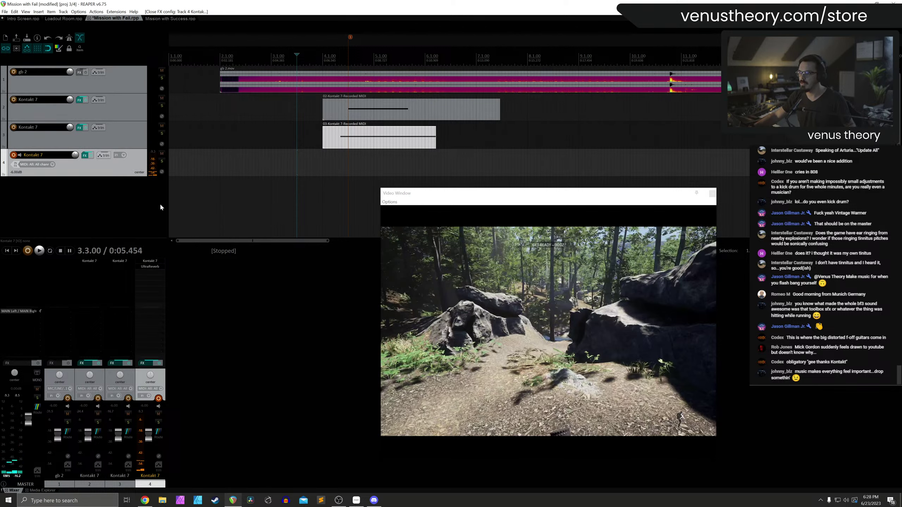
# Check the Damage kit's main page with its master effects on track 4, and close Kontakt
pyautogui.click(150, 261)
pyautogui.click(179, 75)
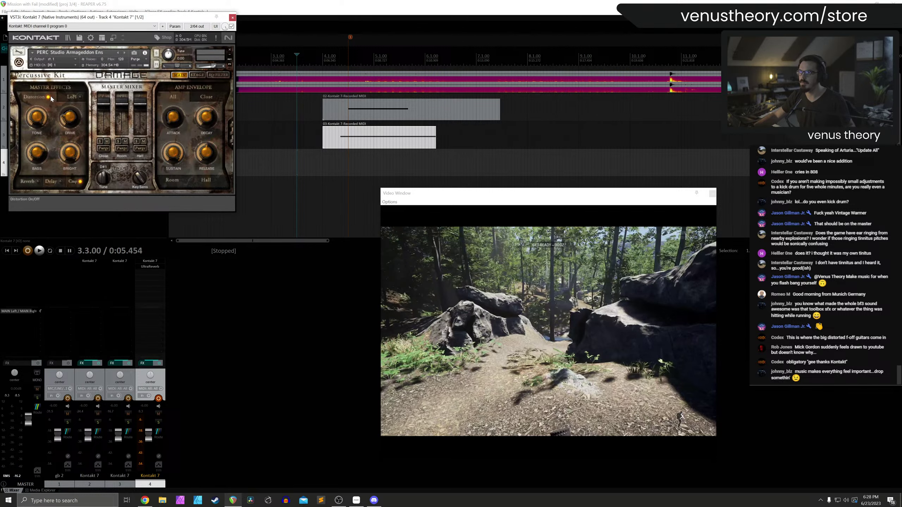
pyautogui.click(233, 17)
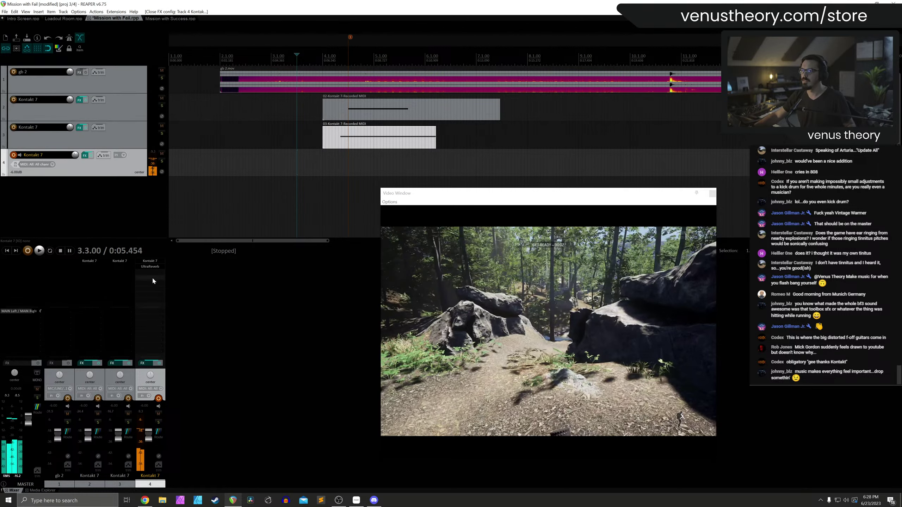
# Add Slice EQ after the reverb on track 4 and shape it with boosted lows and highs and a slight mid dip
pyautogui.doubleClick(154, 280)
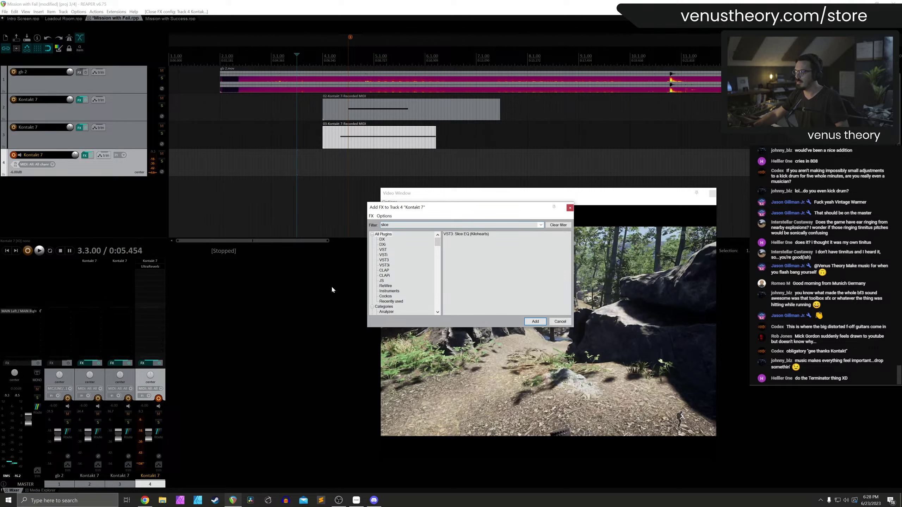
pyautogui.click(466, 235)
pyautogui.doubleClick(459, 237)
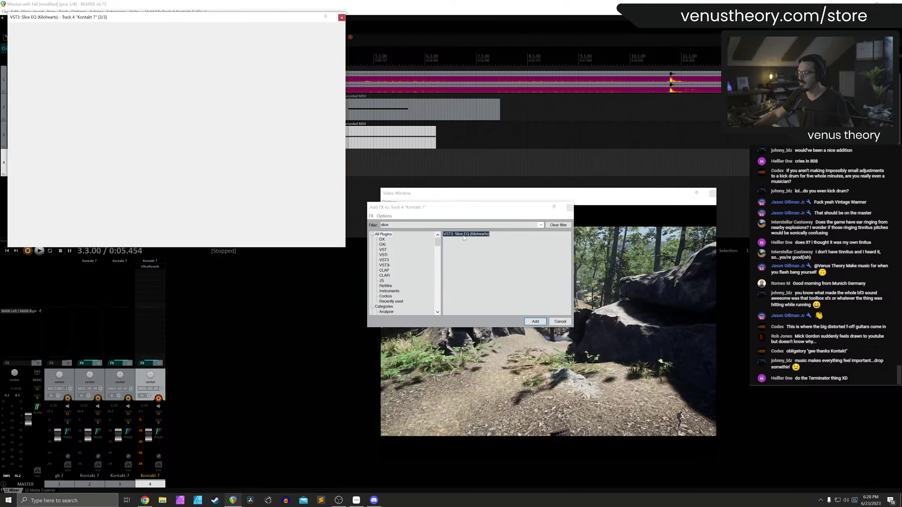
pyautogui.moveTo(204, 139); pyautogui.dragTo(254, 119)
pyautogui.moveTo(322, 120); pyautogui.dragTo(322, 135)
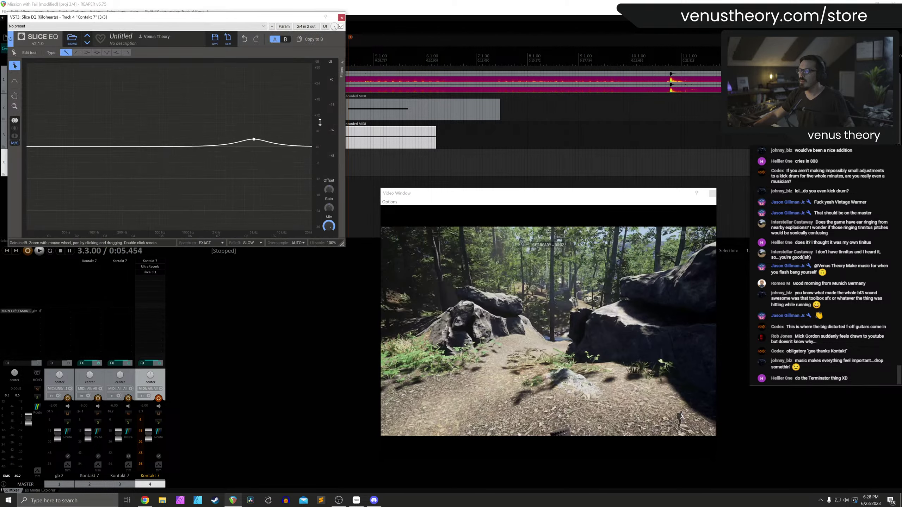
pyautogui.moveTo(258, 141); pyautogui.dragTo(266, 120)
pyautogui.moveTo(150, 150); pyautogui.dragTo(87, 133)
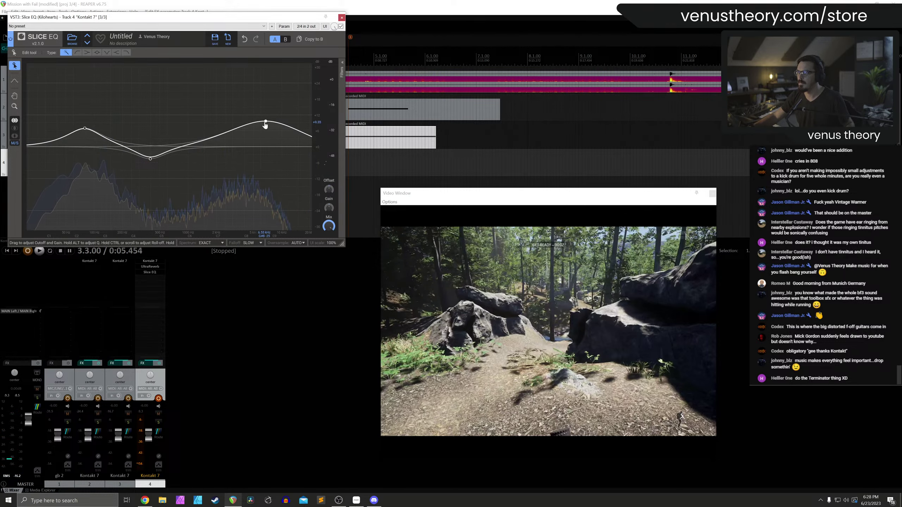
pyautogui.click(342, 18)
# Record a percussion take on track 4 from 2.4.50 against the gameplay video
pyautogui.click(265, 56)
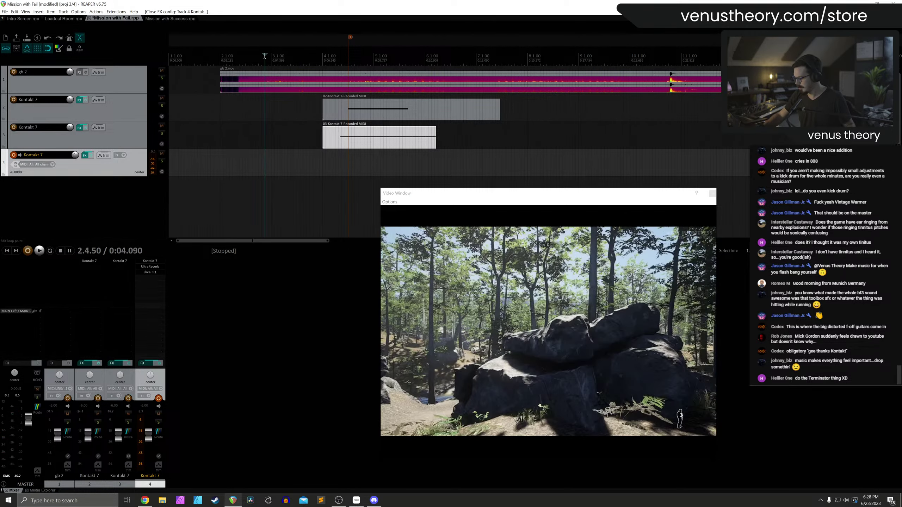
pyautogui.hotkey('ctrl', 'r')
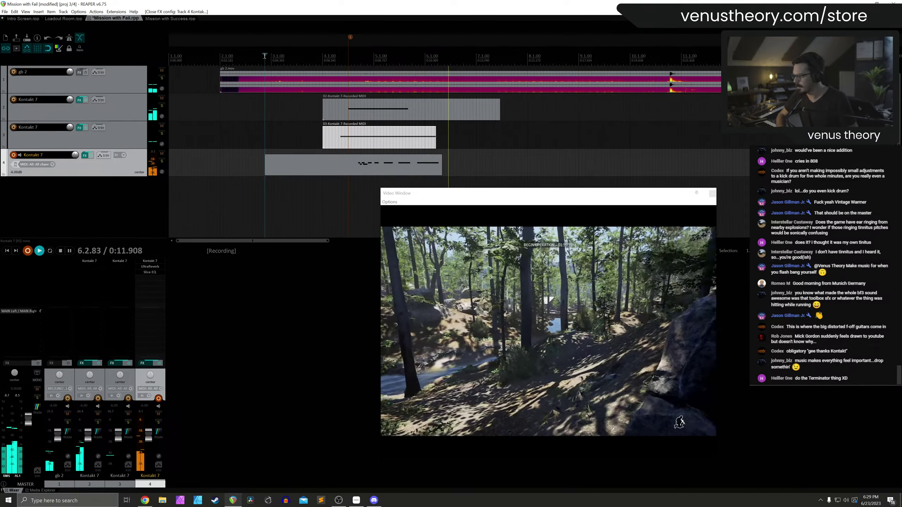
pyautogui.press('space')
# Shift the recorded percussion item on track 4 slightly earlier and lower the track's volume slightly while playing from 4.2.00
pyautogui.press('space')
pyautogui.moveTo(362, 164); pyautogui.dragTo(358, 164)
pyautogui.click(335, 57)
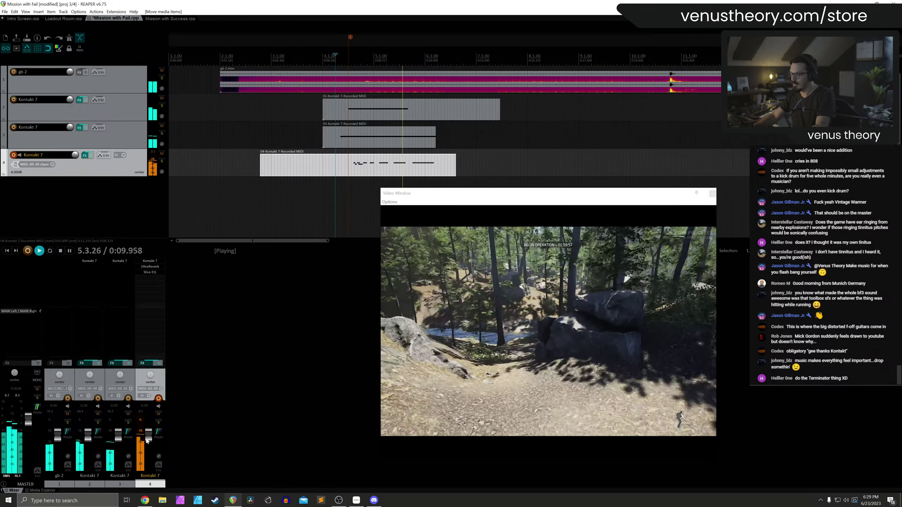
pyautogui.moveTo(148, 437); pyautogui.dragTo(149, 439)
pyautogui.press('space')
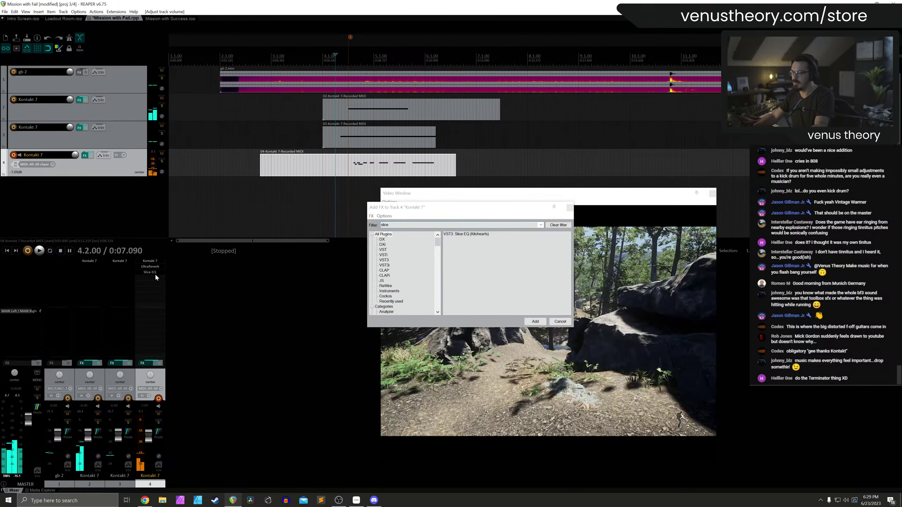
# Reduce the high boost in track 4's Slice EQ and move it to a lower frequency, checking it in playback
pyautogui.click(155, 273)
pyautogui.moveTo(271, 125); pyautogui.dragTo(242, 131)
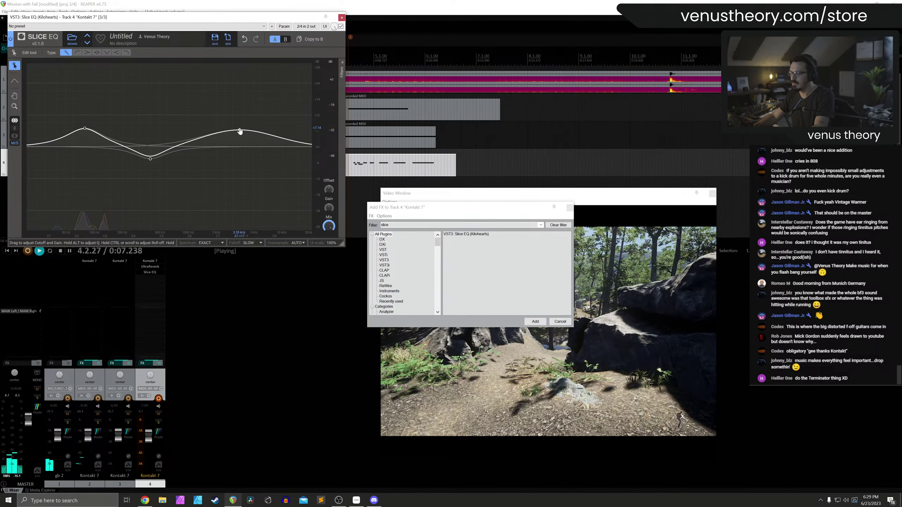
pyautogui.press('space')
pyautogui.press('Escape')
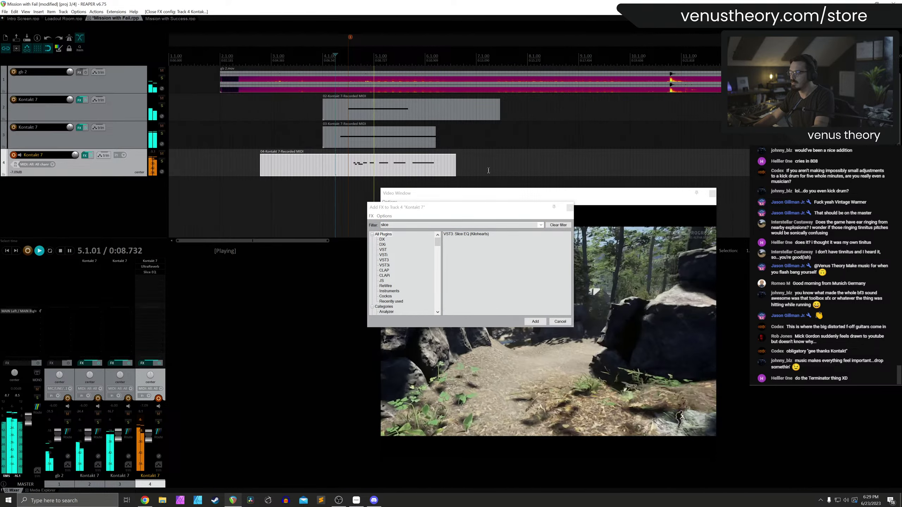
pyautogui.click(570, 207)
pyautogui.press('space')
# Add Disperser after Slice EQ on track 4 with its default settings, audition the result, and disarm the track
pyautogui.click(147, 283)
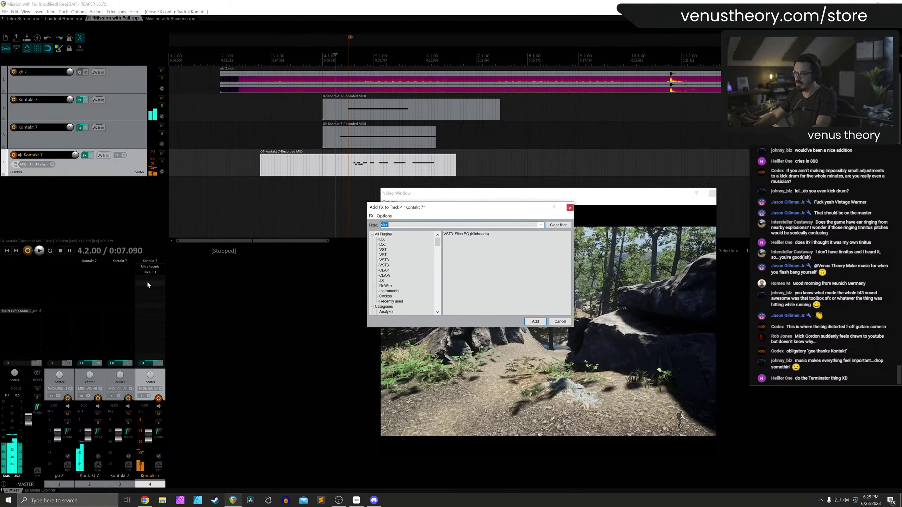
pyautogui.write('dis')
pyautogui.doubleClick(467, 244)
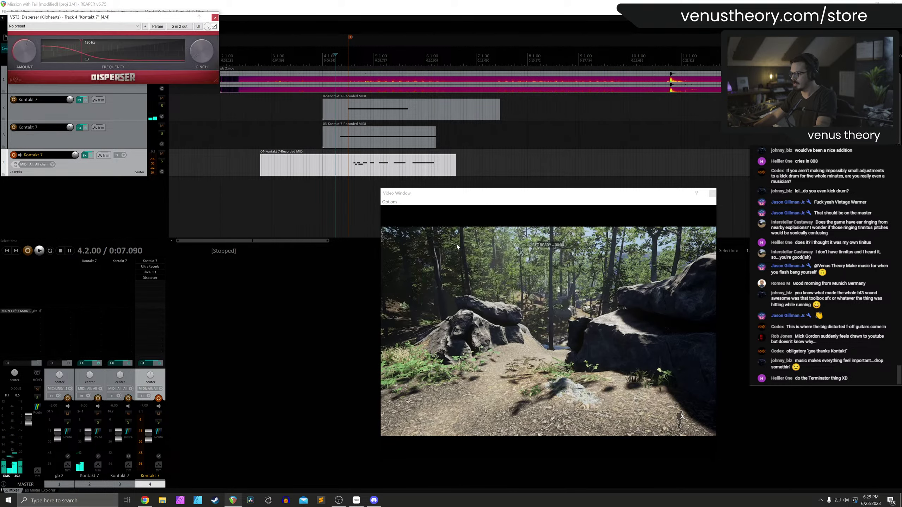
pyautogui.click(215, 17)
pyautogui.press('space')
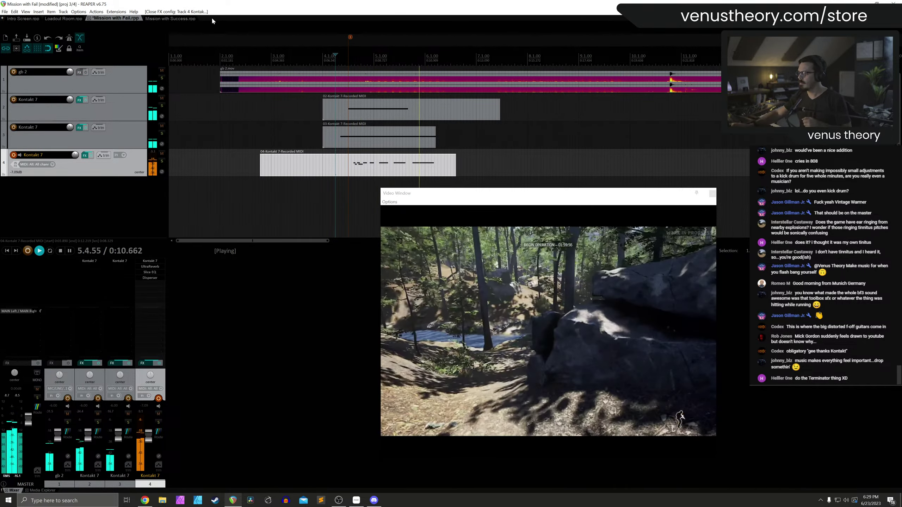
pyautogui.click(14, 155)
pyautogui.press('space')
# Insert Phase Plant as a virtual instrument on a new track and open its preset browser
pyautogui.hotkey('ctrl', 'shift', 't')
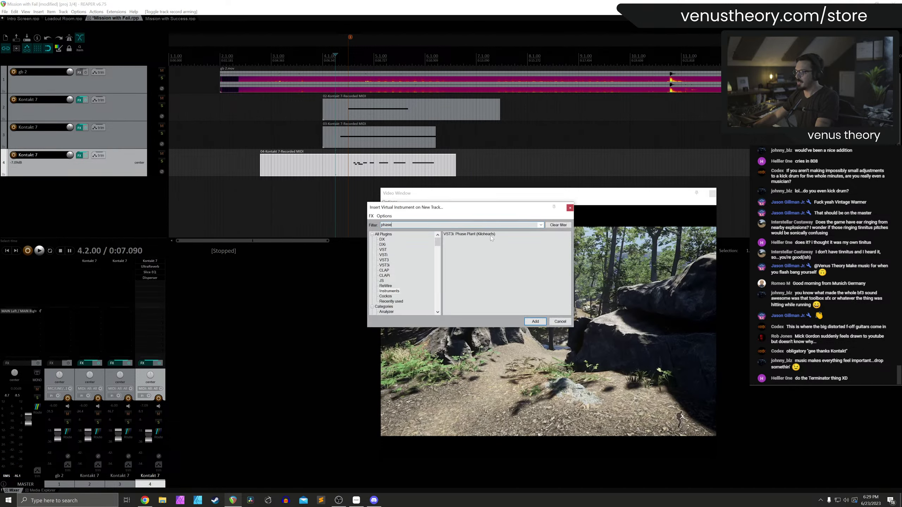
pyautogui.doubleClick(491, 234)
pyautogui.click(166, 56)
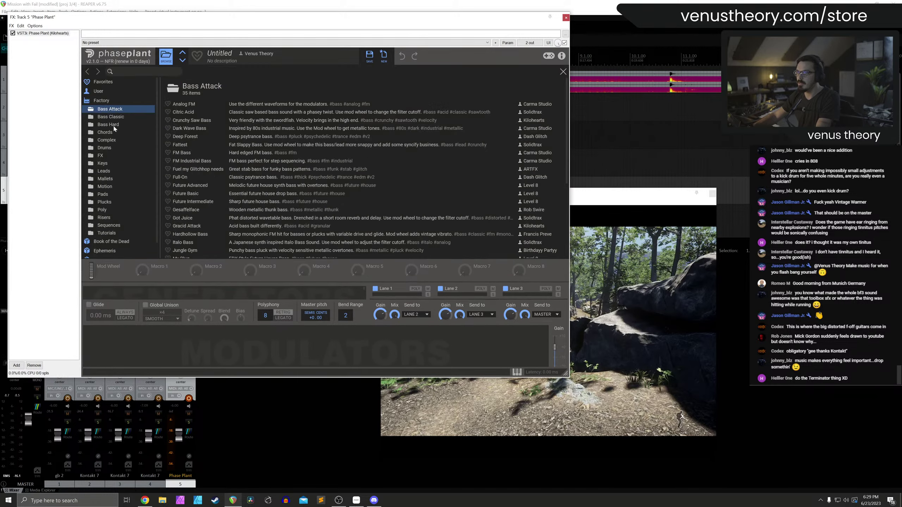
# Audition the Cinematic Stuff HDS user presets in Phase Plant, from Sub Maker Phasey and the Trailer Drops to Riseomatic and the Punchers
pyautogui.click(98, 91)
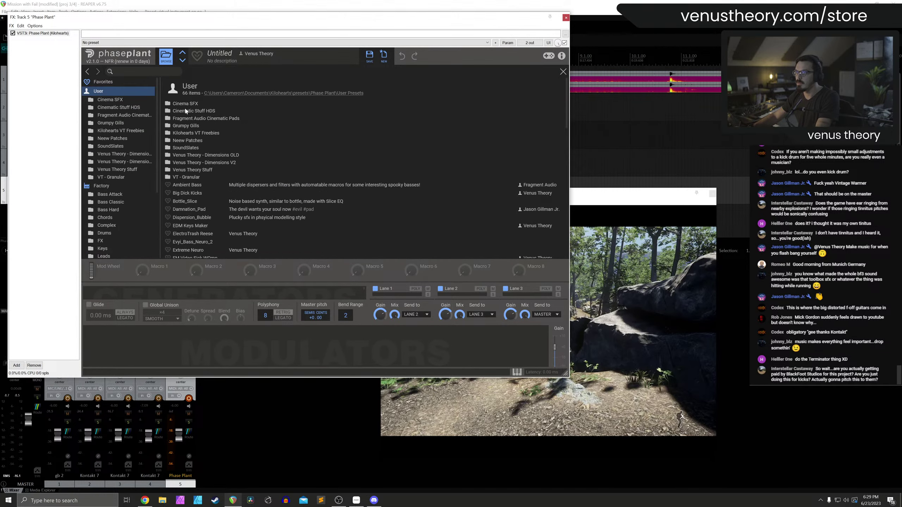
pyautogui.click(110, 99)
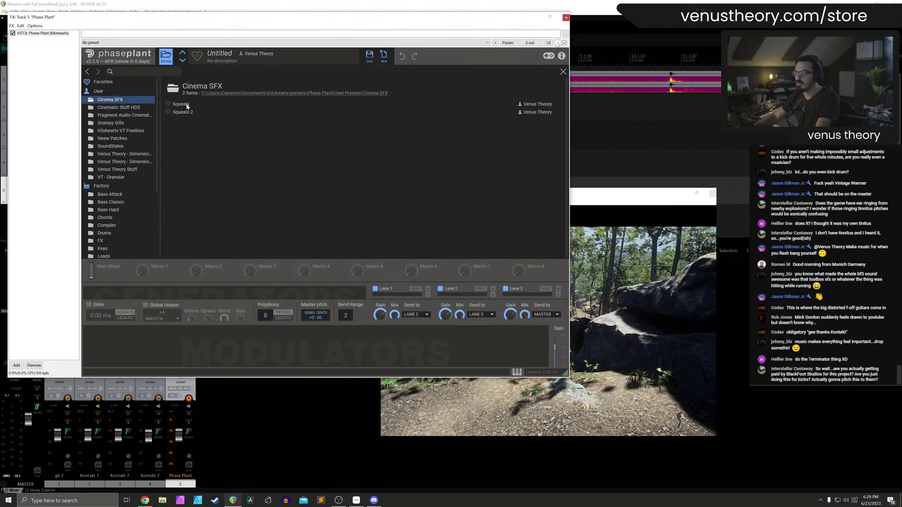
pyautogui.click(130, 108)
pyautogui.click(190, 127)
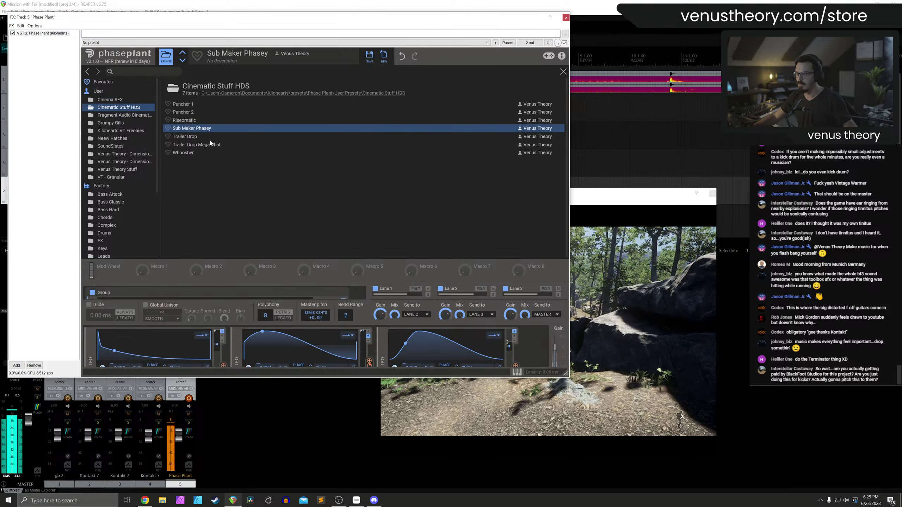
pyautogui.click(202, 136)
pyautogui.click(200, 146)
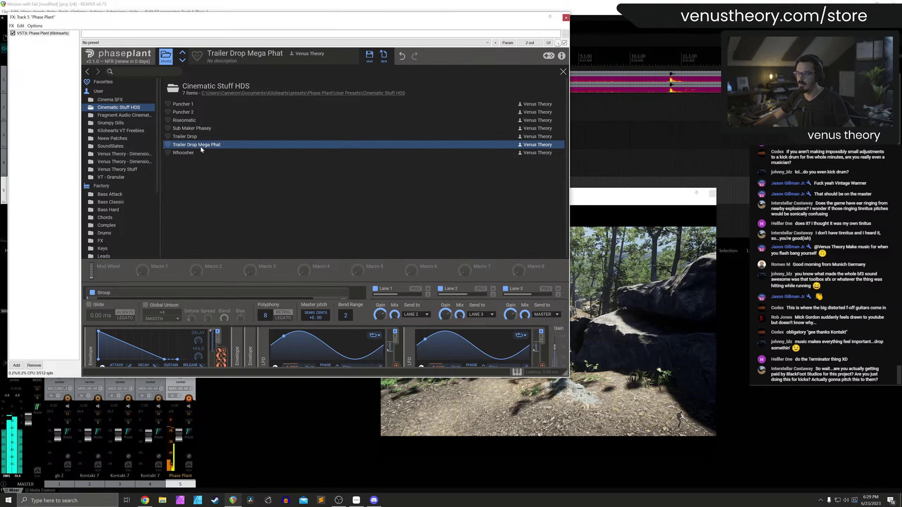
pyautogui.click(200, 151)
pyautogui.click(200, 122)
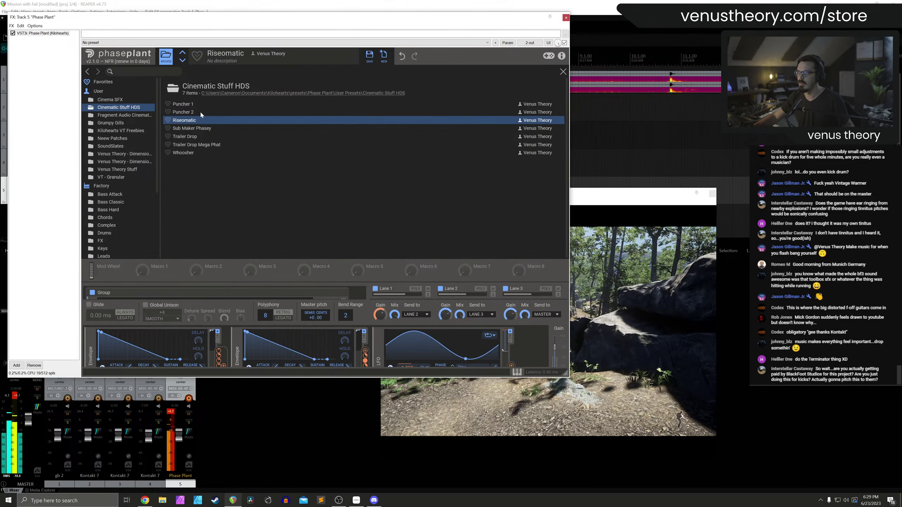
pyautogui.click(200, 112)
pyautogui.click(199, 104)
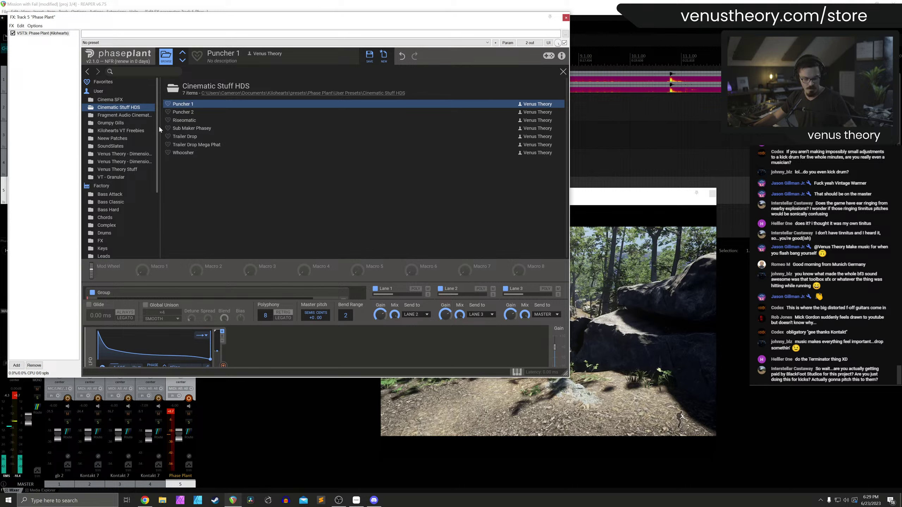
# Audition the Braaaaaaaaam preset in Neew Patches and look through the neighbouring user preset folders
pyautogui.click(130, 138)
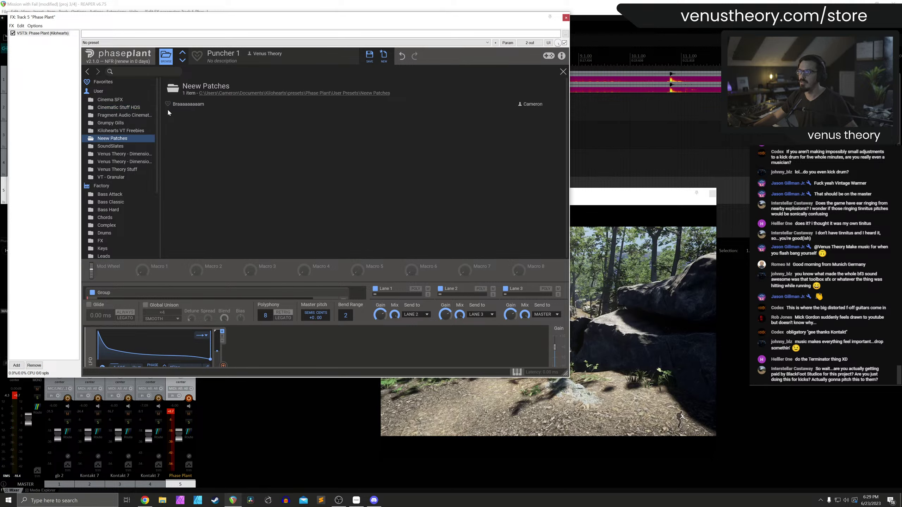
pyautogui.click(185, 104)
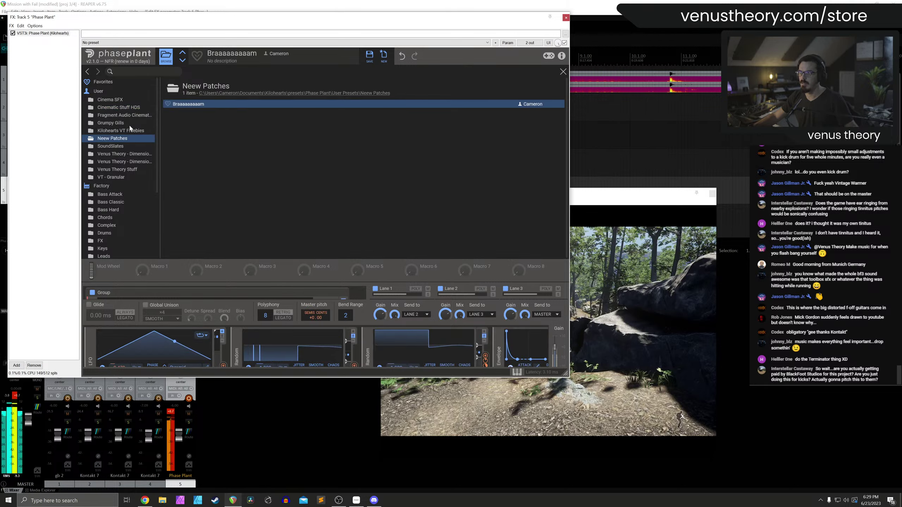
pyautogui.click(121, 123)
pyautogui.click(131, 131)
pyautogui.click(129, 138)
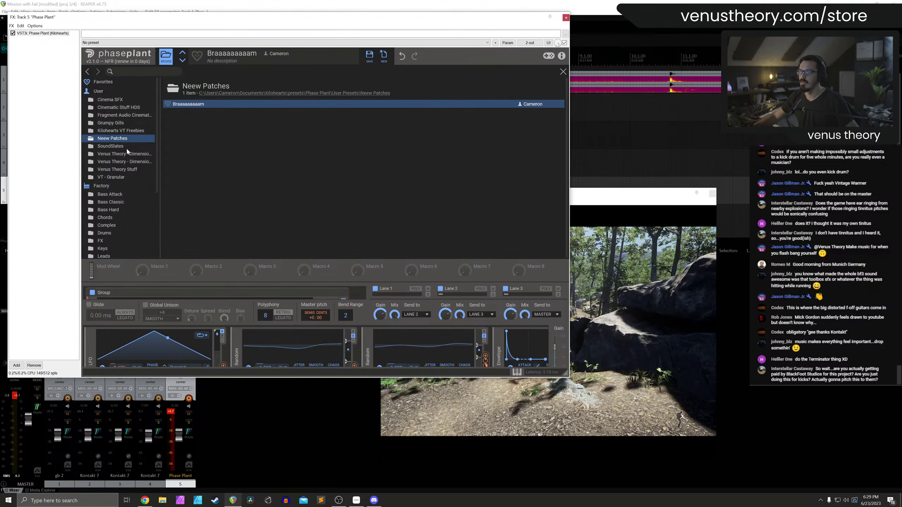
pyautogui.click(130, 154)
pyautogui.click(91, 154)
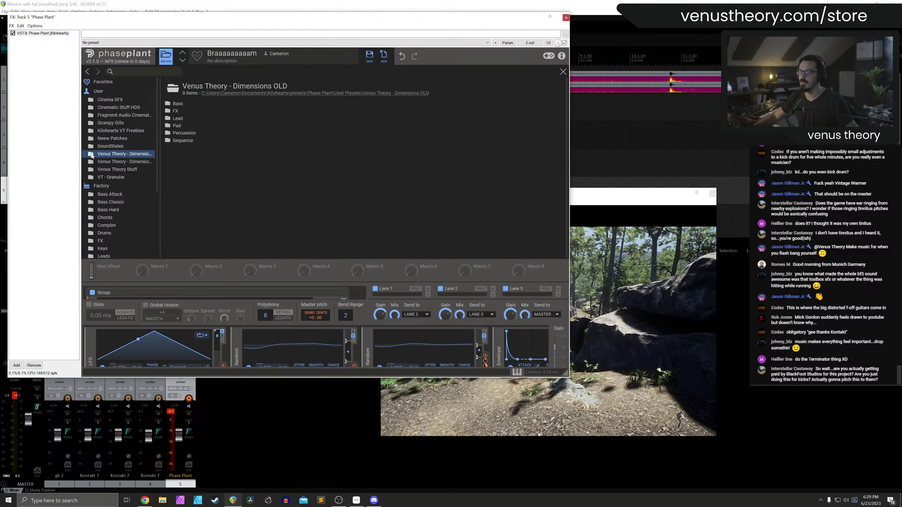
# Audition Venus Theory Stuff presets such as Analog Kick Factory, Wonky FM Recreation and WT demo Patch, and look through VT - Granular
pyautogui.click(113, 170)
pyautogui.click(200, 111)
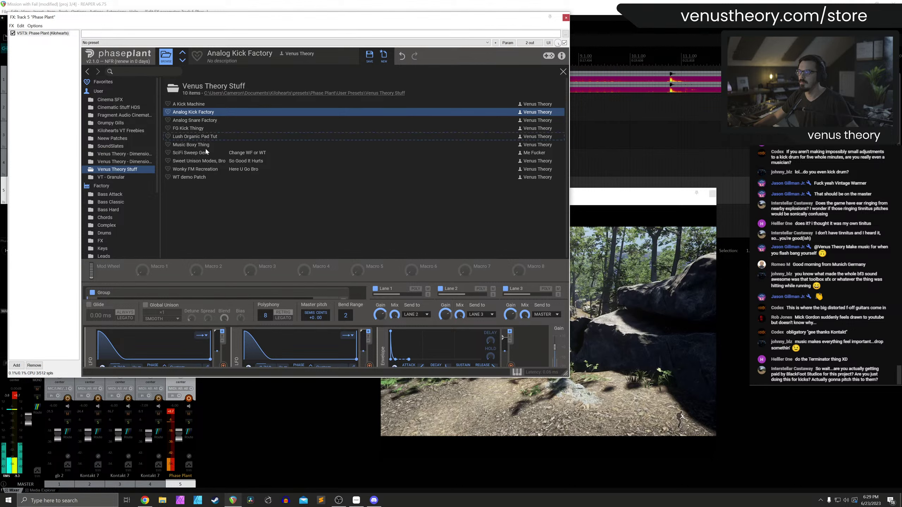
pyautogui.click(205, 136)
pyautogui.click(205, 162)
pyautogui.click(201, 170)
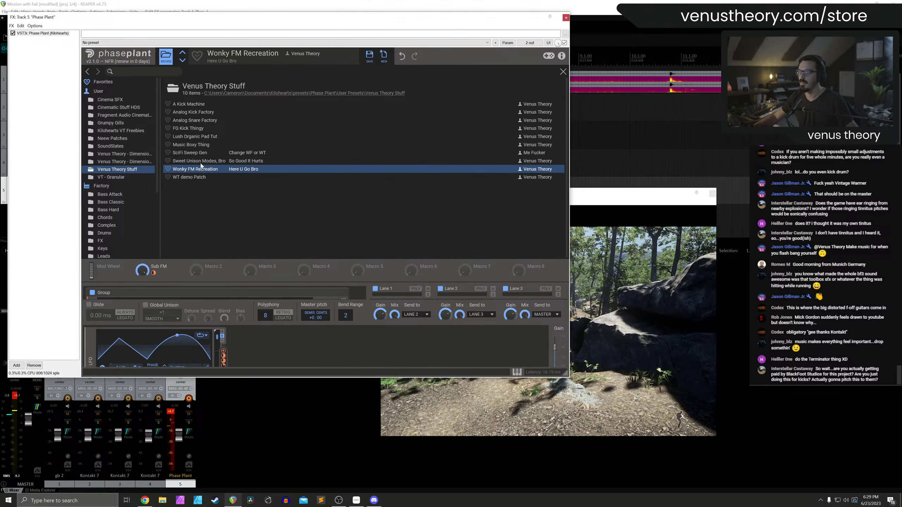
pyautogui.click(197, 178)
pyautogui.click(118, 178)
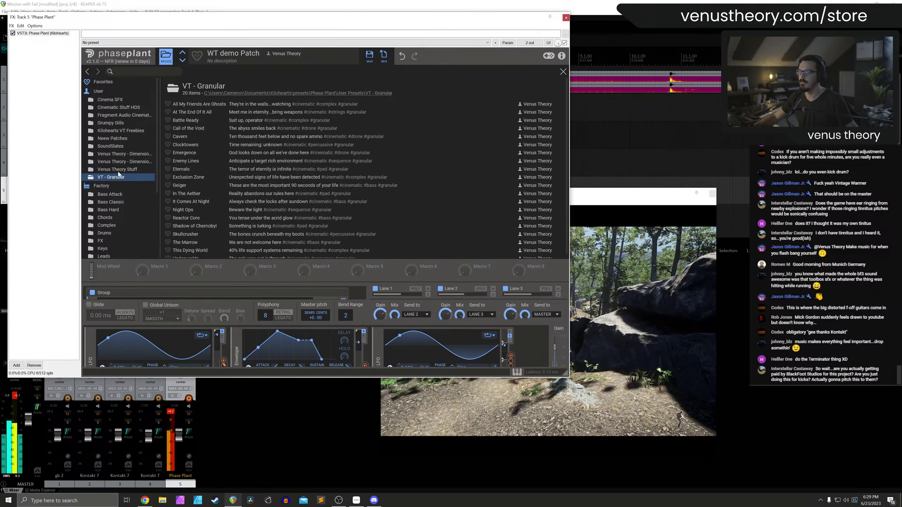
# Audition Grumpy Bass 2 and Grumpy Lead 1 from Grumpy Gills, and compare them with Puncher 2 and Puncher 1
pyautogui.click(117, 123)
pyautogui.click(189, 115)
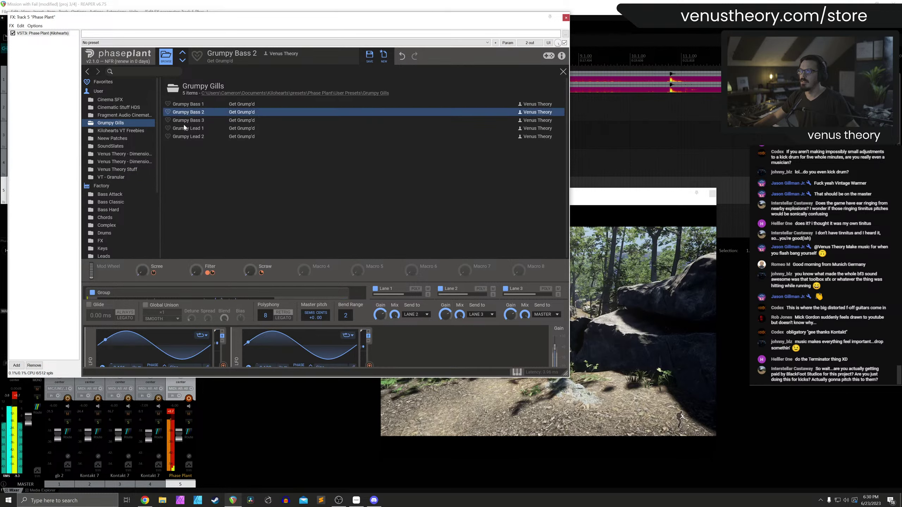
pyautogui.click(188, 129)
pyautogui.click(124, 115)
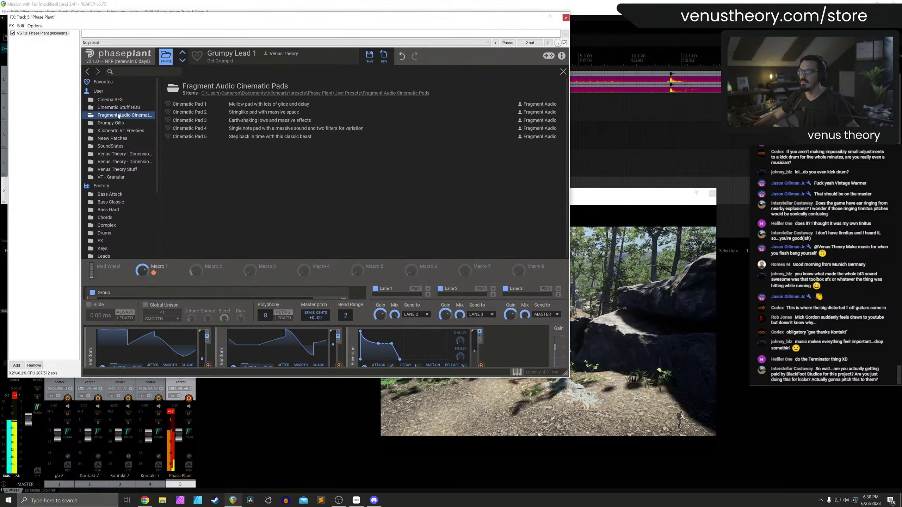
pyautogui.click(135, 107)
pyautogui.click(191, 112)
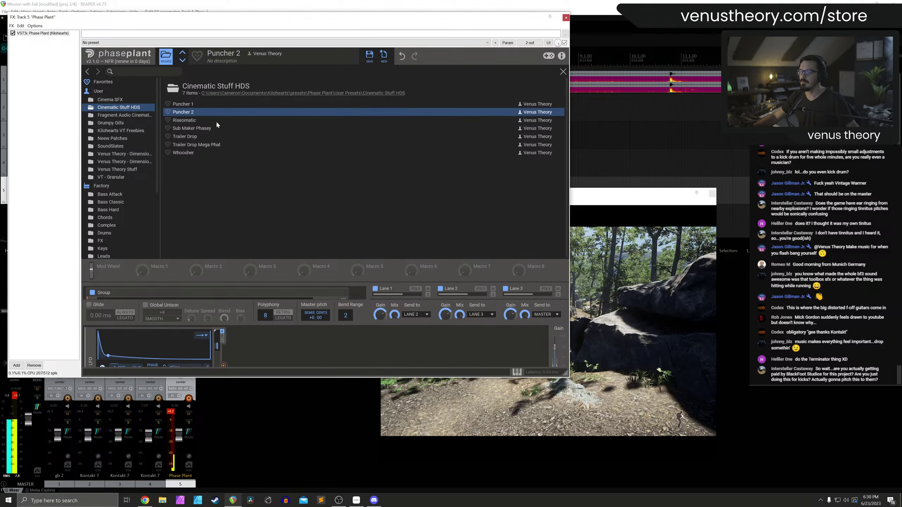
pyautogui.click(194, 107)
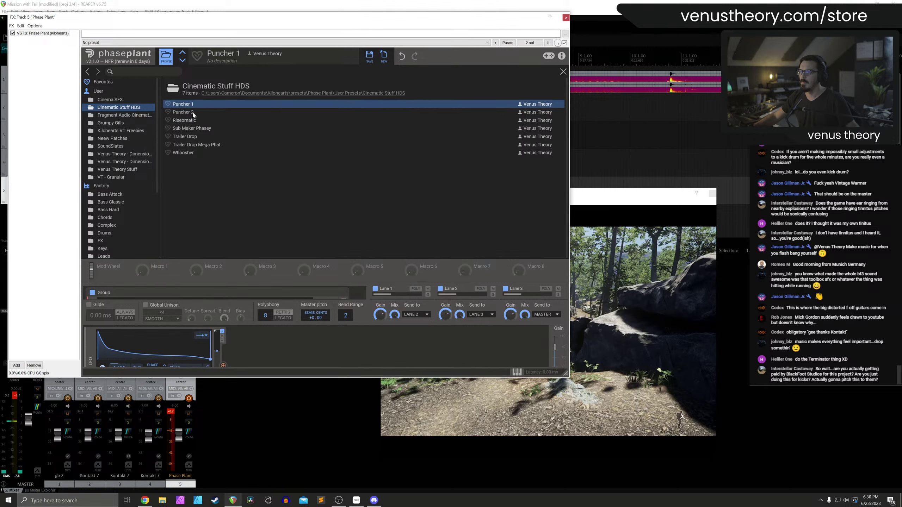
# Load the Squeals preset from the Cinema SFX folder in Phase Plant and close the instrument window
pyautogui.click(137, 99)
pyautogui.click(190, 107)
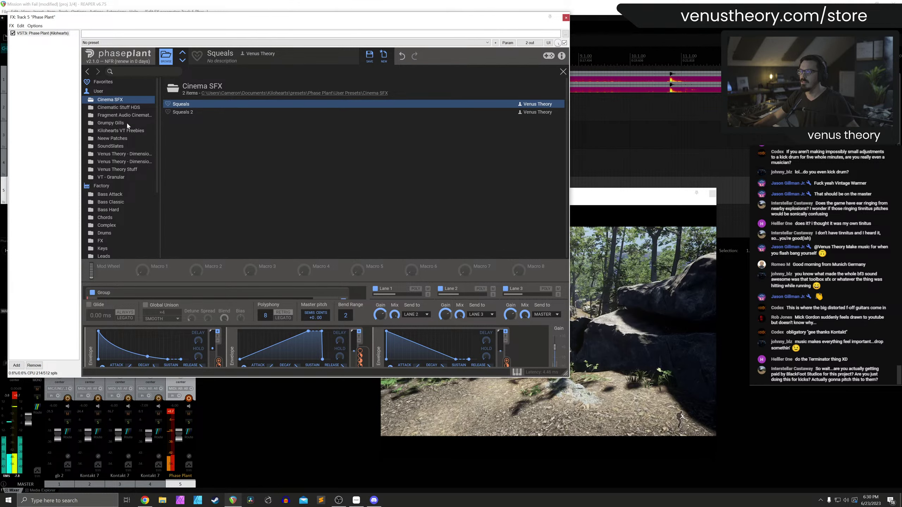
pyautogui.click(566, 18)
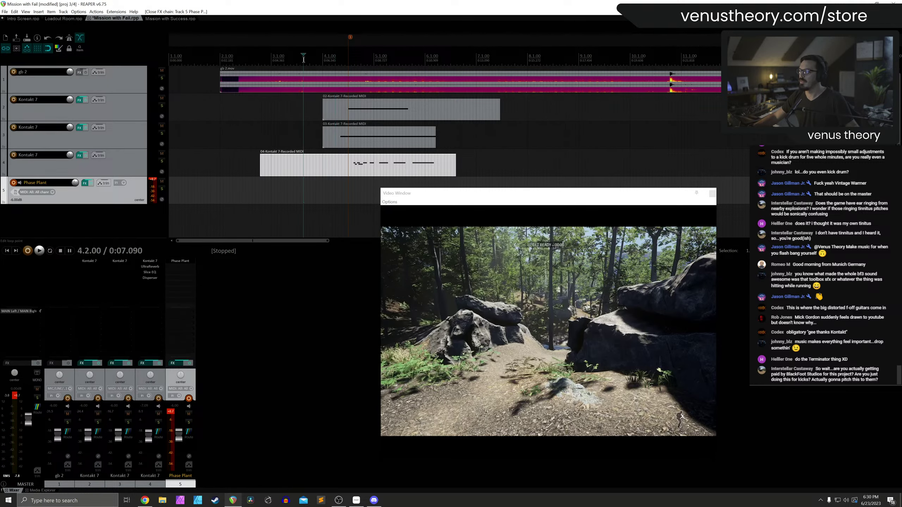
# Record a Squeals take on the Phase Plant track from 3.3.50, and disarm the track with its volume lowered
pyautogui.hotkey('ctrl', 'r')
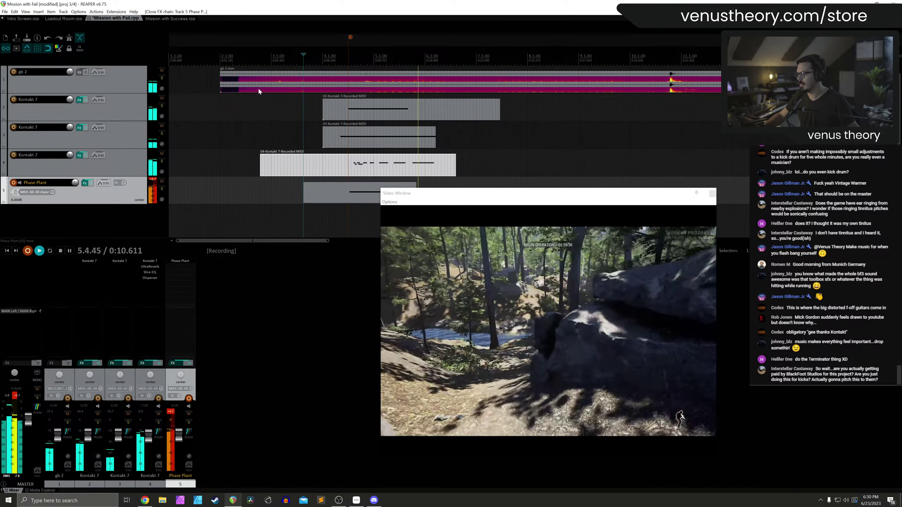
pyautogui.hotkey('ctrl', 'r')
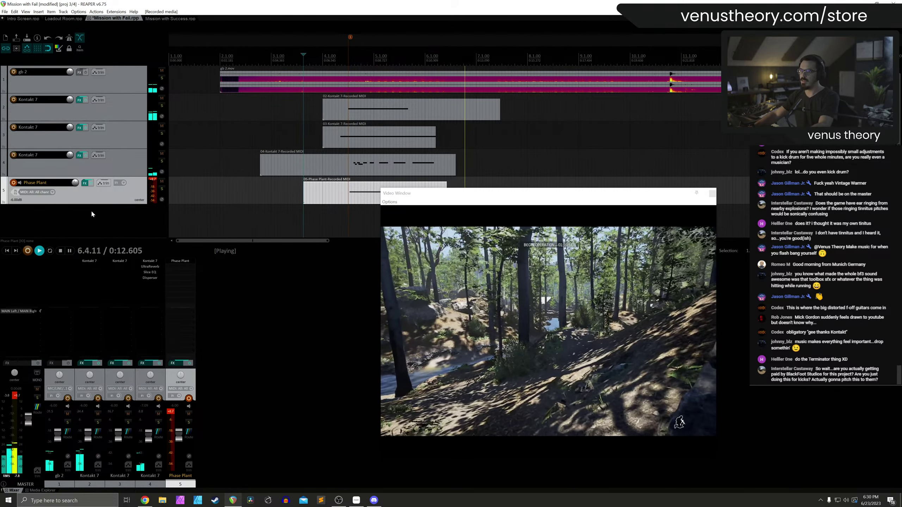
pyautogui.press('space')
pyautogui.click(14, 182)
pyautogui.moveTo(179, 435); pyautogui.dragTo(179, 442)
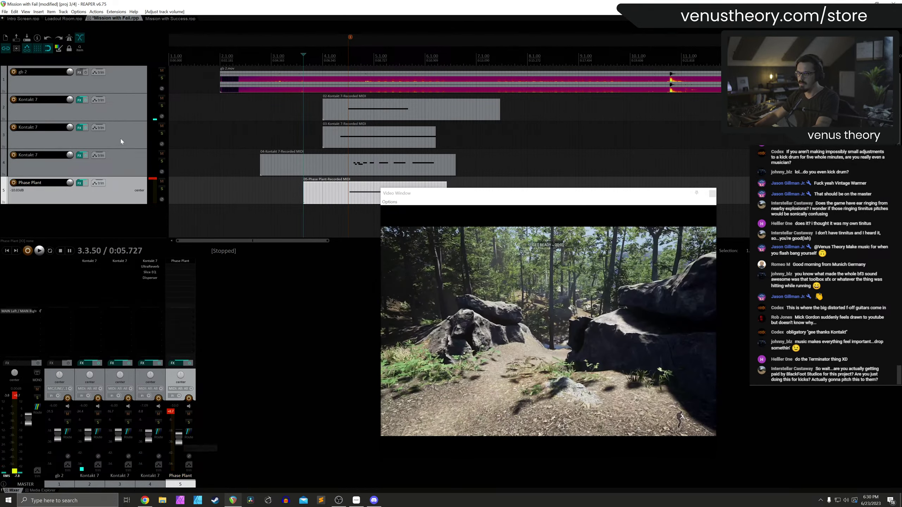
# Add a new track directly below the gb 2 track and name it Music Buss
pyautogui.click(127, 99)
pyautogui.hotkey('ctrl', 't')
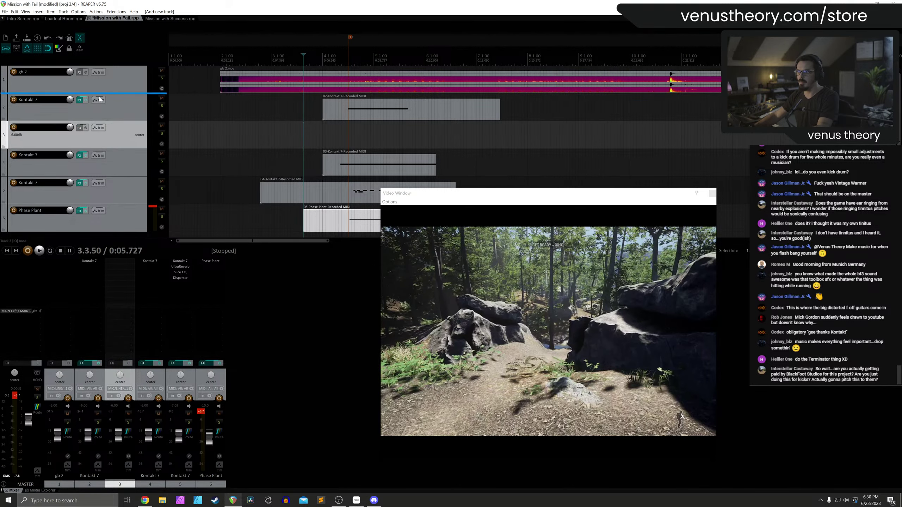
pyautogui.moveTo(100, 99); pyautogui.dragTo(100, 100)
pyautogui.press('F2')
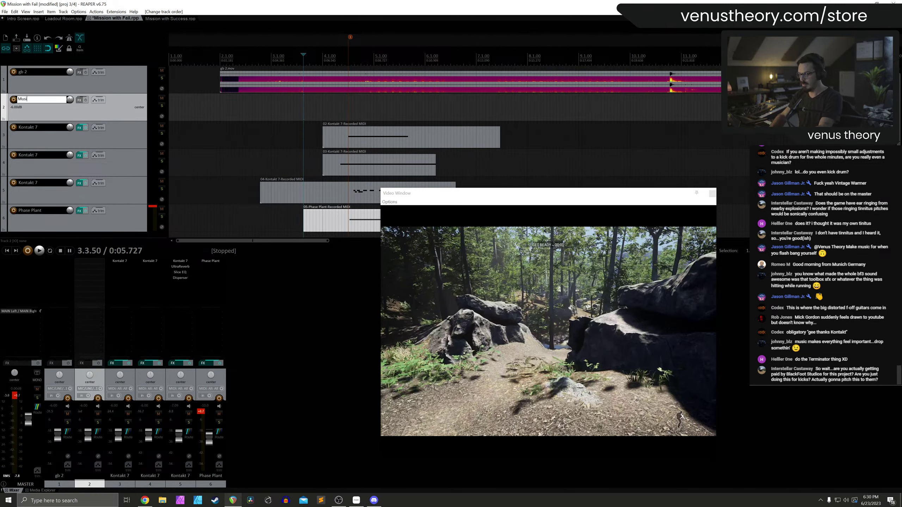
pyautogui.write('Music Buss')
pyautogui.press('Return')
# Nest the three Kontakt 7 tracks and the Phase Plant track inside the Music Buss folder
pyautogui.click(122, 131)
pyautogui.keyDown('shift'); pyautogui.click(116, 188); pyautogui.keyUp('shift')
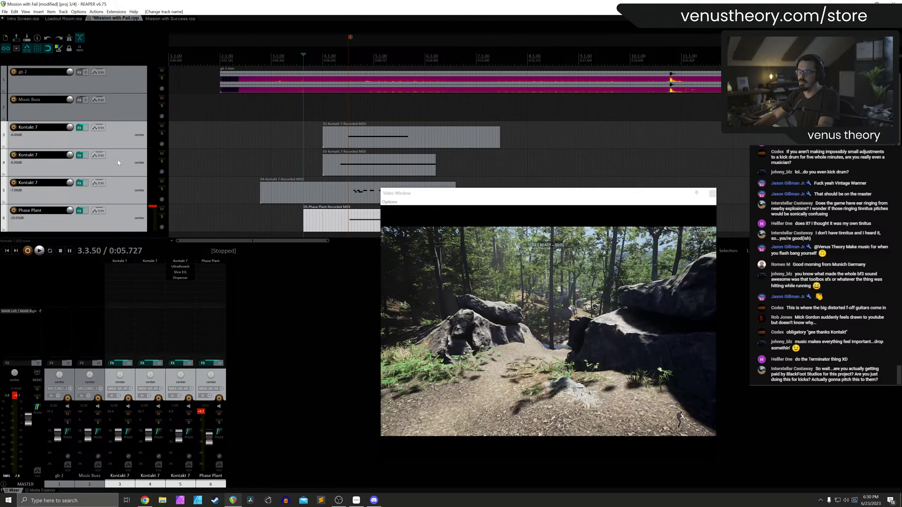
pyautogui.moveTo(133, 116); pyautogui.dragTo(133, 110)
pyautogui.click(100, 110)
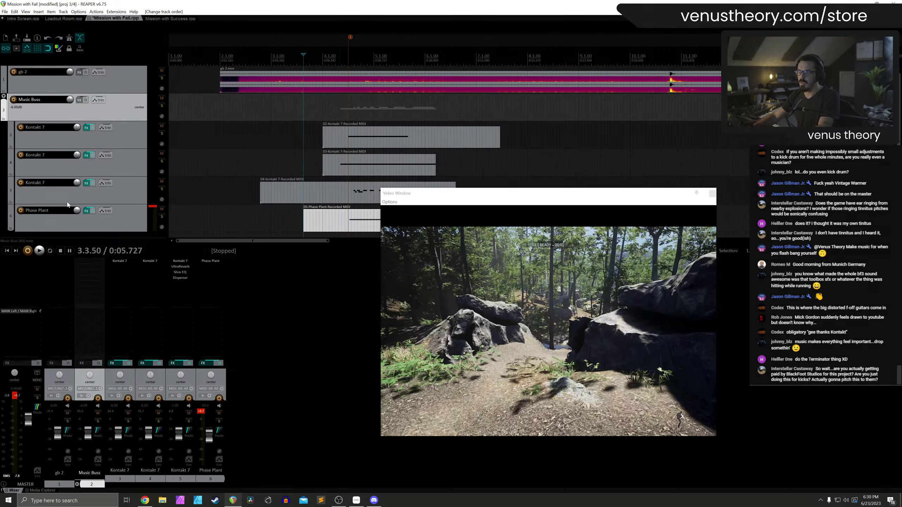
# Insert PSP VintageWarmer2 on the Music Buss with the Mix First Aid 2 preset and close its window
pyautogui.doubleClick(92, 261)
pyautogui.write('warmer')
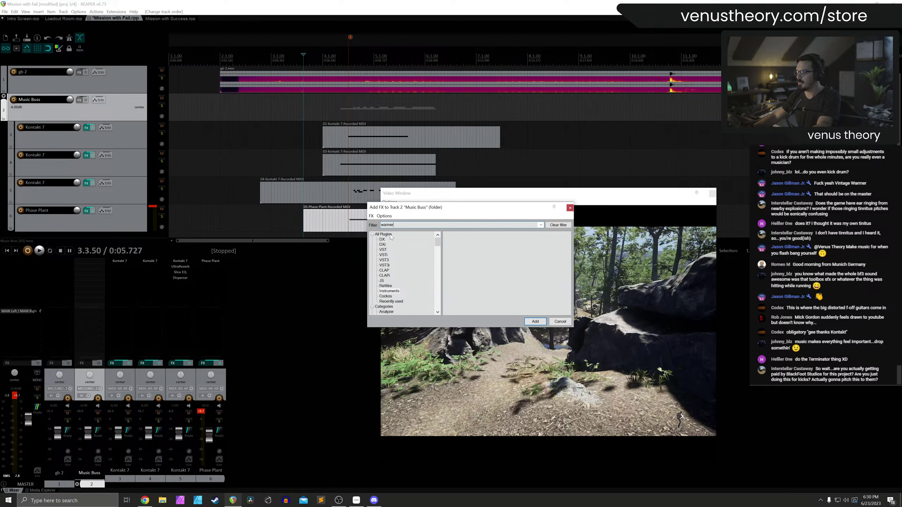
pyautogui.doubleClick(467, 243)
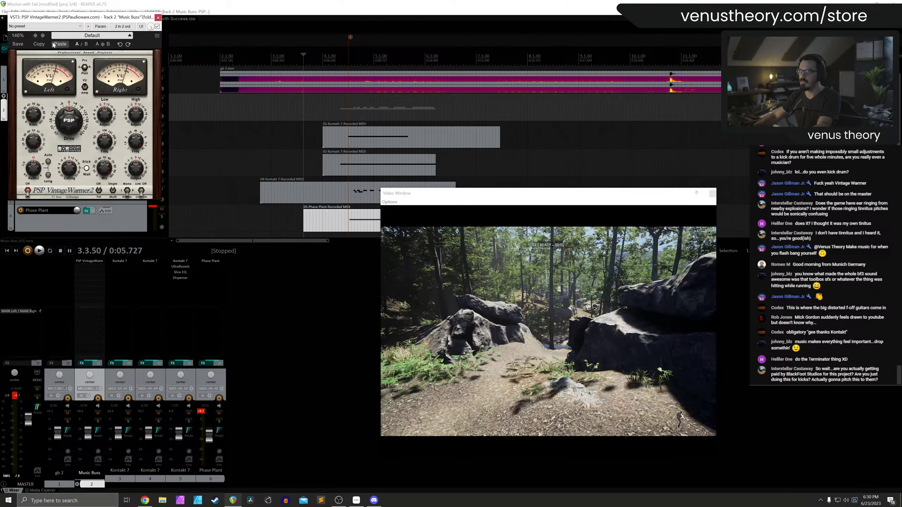
pyautogui.click(53, 44)
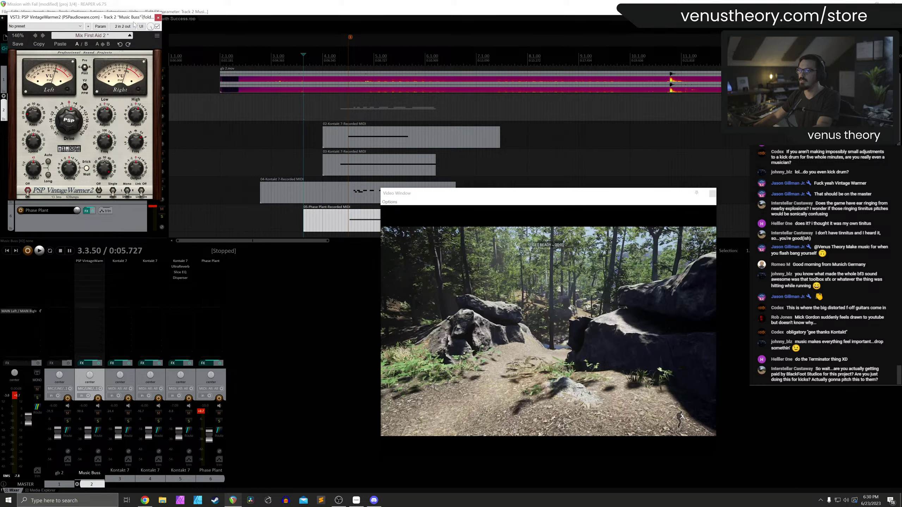
pyautogui.click(158, 16)
# Play back the bussed mix and lower the Phase Plant track's volume slightly
pyautogui.press('space')
pyautogui.scroll(-3, 316, 106)
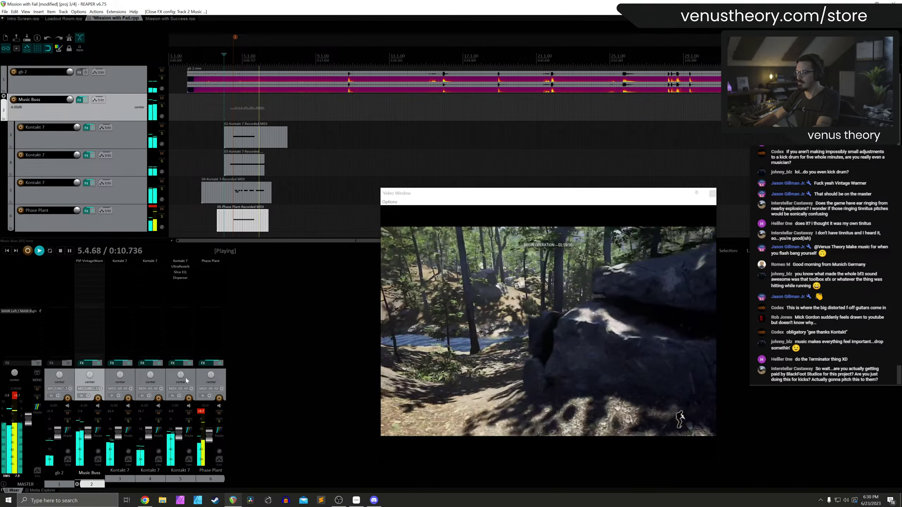
pyautogui.scroll(-5, 204, 415)
pyautogui.press('space')
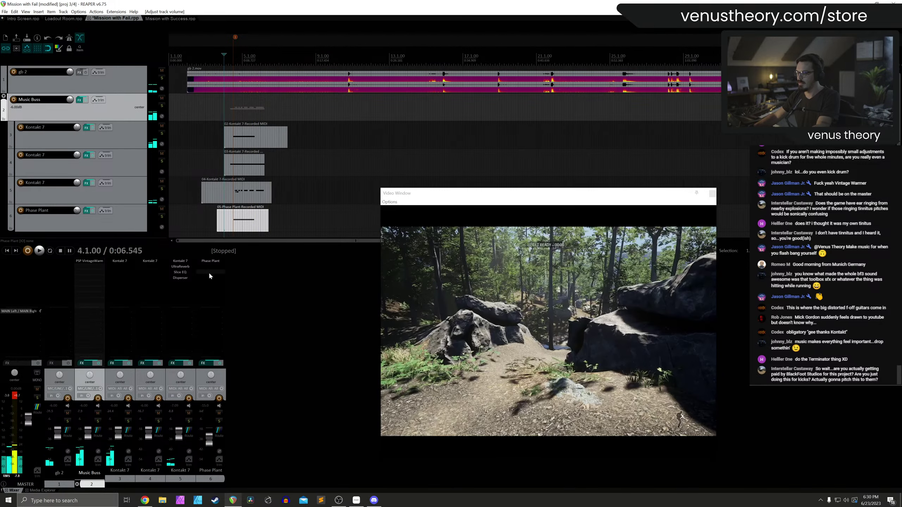
# Insert Slice EQ on the Phase Plant track and add a low cut with two gentle bell boosts during playback
pyautogui.doubleClick(210, 266)
pyautogui.write('slice')
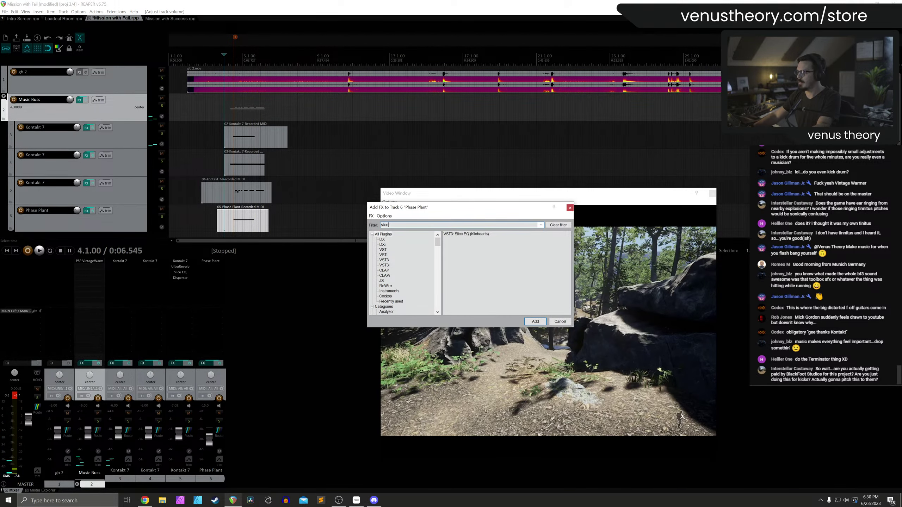
pyautogui.press('Return')
pyautogui.moveTo(6, 150); pyautogui.dragTo(21, 150)
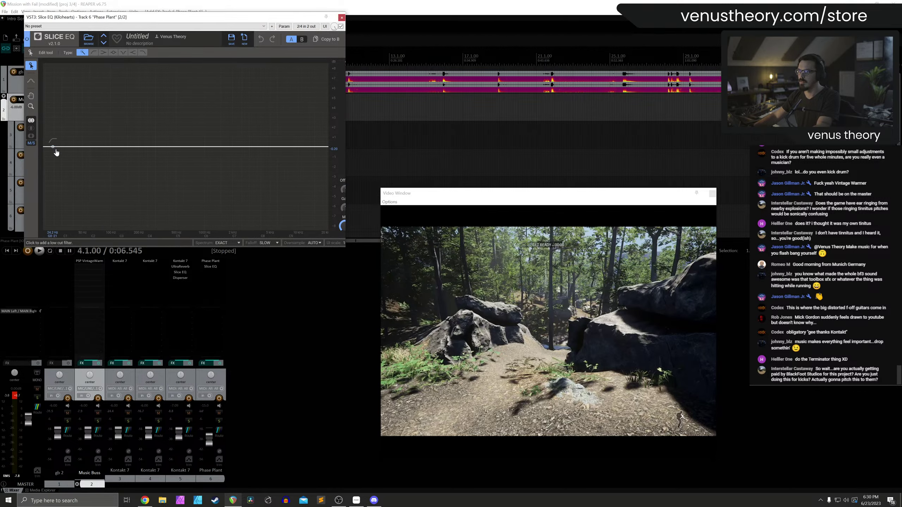
pyautogui.doubleClick(89, 156)
pyautogui.press('space')
pyautogui.moveTo(91, 156); pyautogui.dragTo(198, 137)
pyautogui.doubleClick(173, 146)
pyautogui.moveTo(137, 140); pyautogui.dragTo(102, 136)
# Add a dip between the two EQ boosts, fine-tune the low cut and the lower boost, and close Slice EQ
pyautogui.doubleClick(127, 158)
pyautogui.press('space')
pyautogui.moveTo(82, 176); pyautogui.dragTo(76, 176)
pyautogui.moveTo(135, 162); pyautogui.dragTo(137, 162)
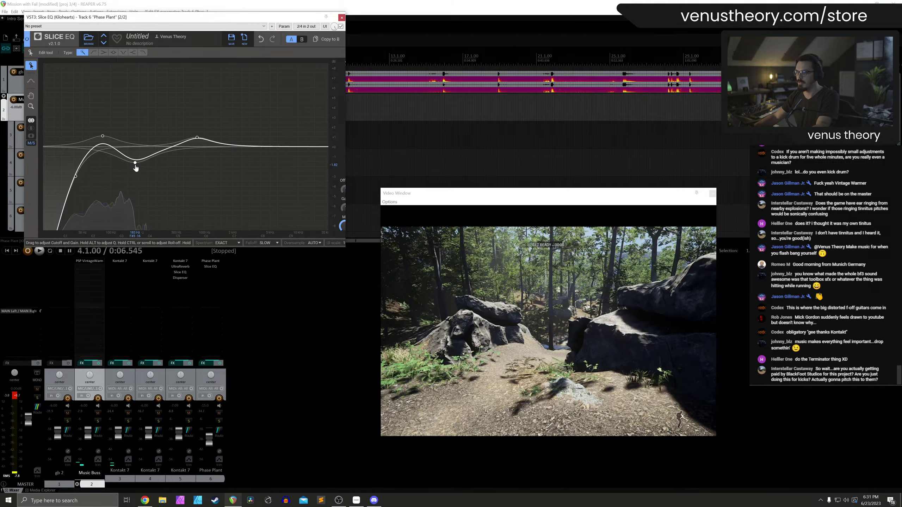
pyautogui.press('space')
pyautogui.moveTo(102, 137); pyautogui.dragTo(98, 139)
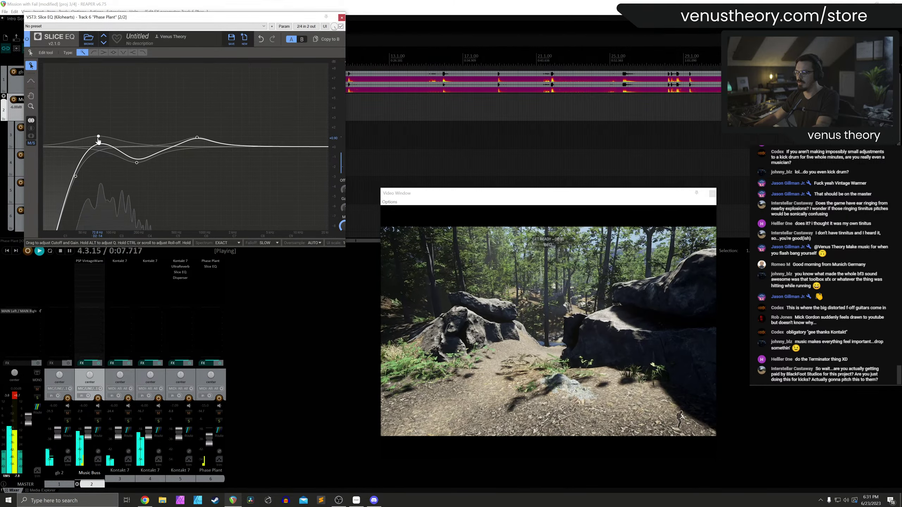
pyautogui.click(342, 18)
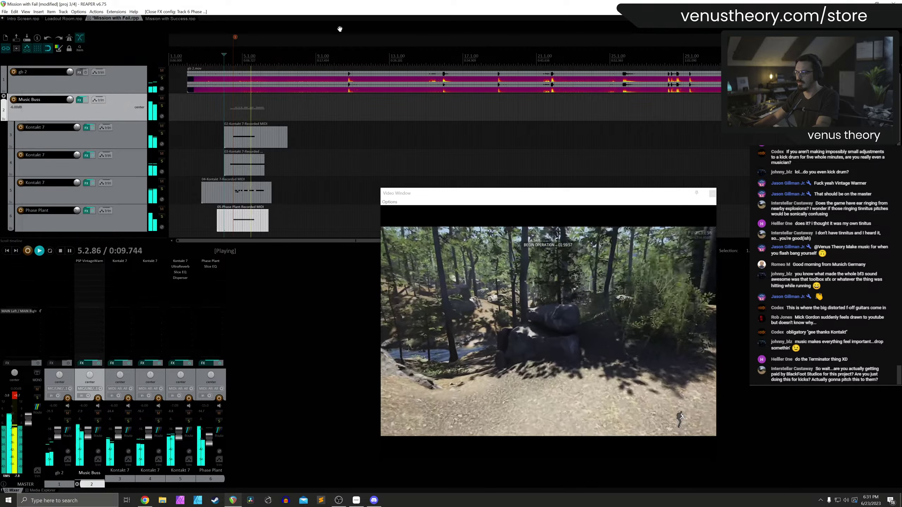
# Skim the gameplay footage from the early gunshots through to the closing scene
pyautogui.scroll(-3, 339, 105)
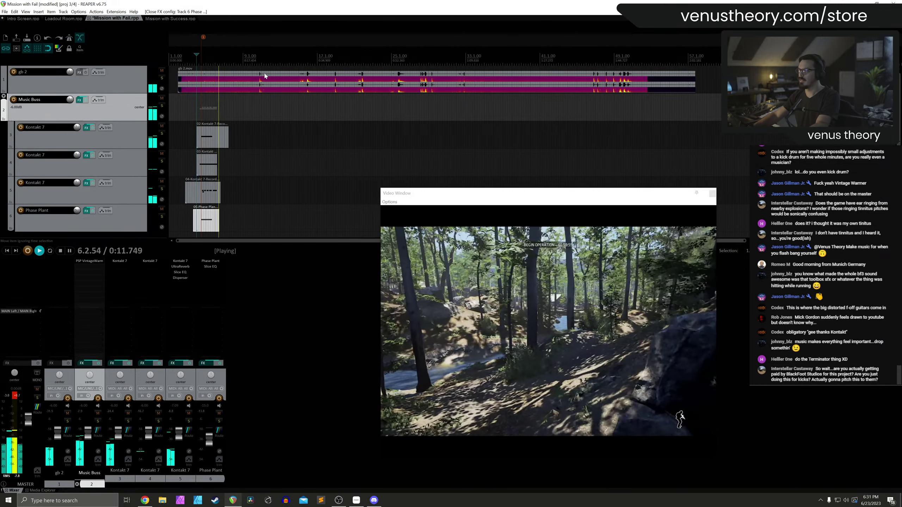
pyautogui.click(257, 58)
pyautogui.click(306, 58)
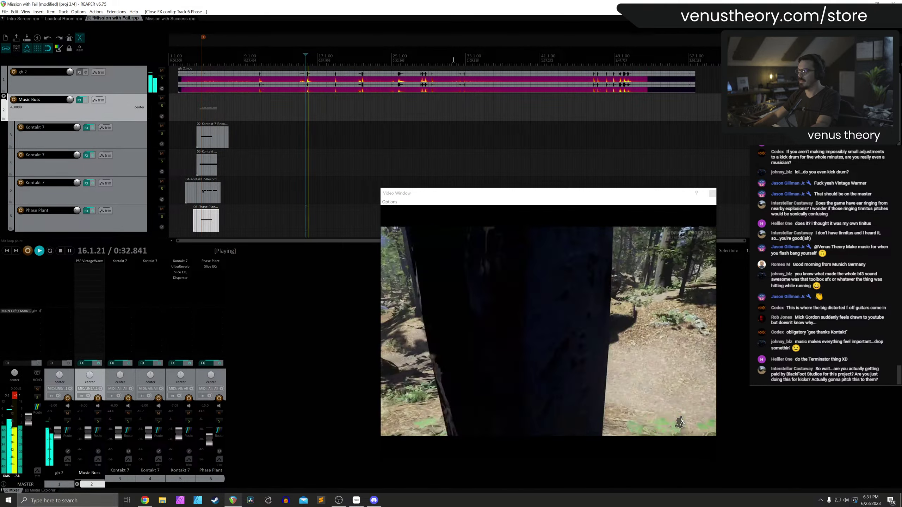
pyautogui.click(454, 60)
pyautogui.click(467, 60)
pyautogui.click(519, 60)
pyautogui.click(592, 61)
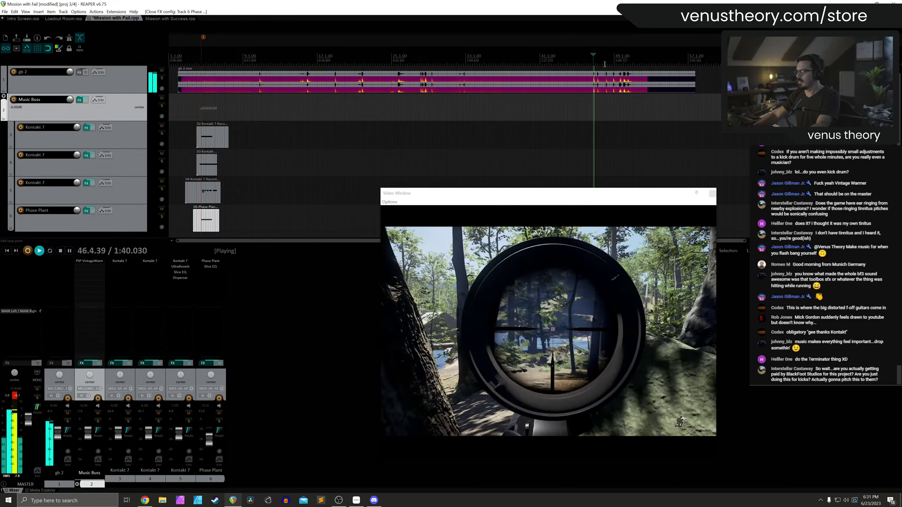
pyautogui.scroll(3, 602, 64)
pyautogui.click(607, 60)
pyautogui.scroll(-2, 585, 67)
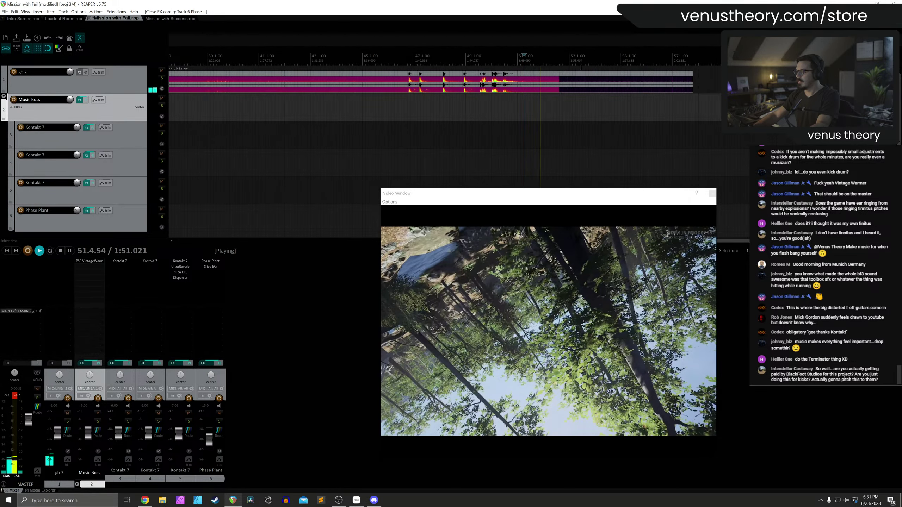
# Find the moment the player is hit, place a marker at 50.1.91, and show the Media Explorer
pyautogui.click(473, 63)
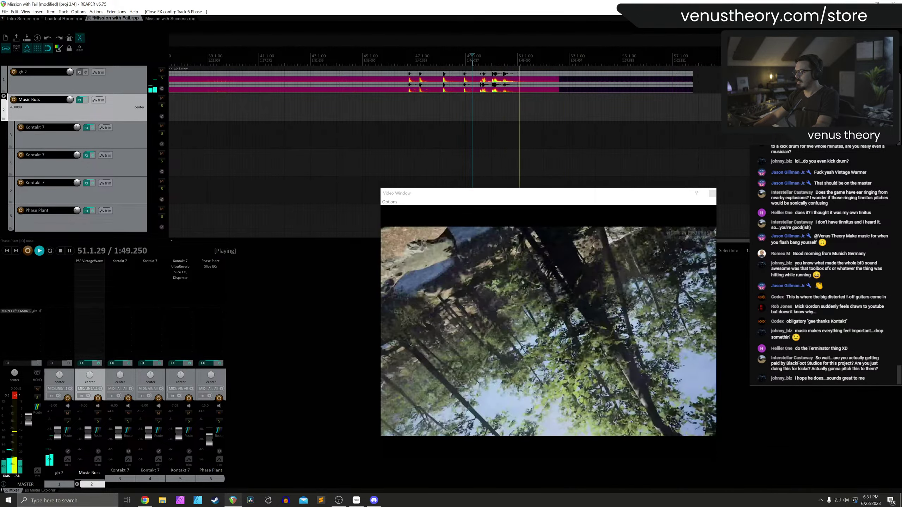
pyautogui.click(479, 62)
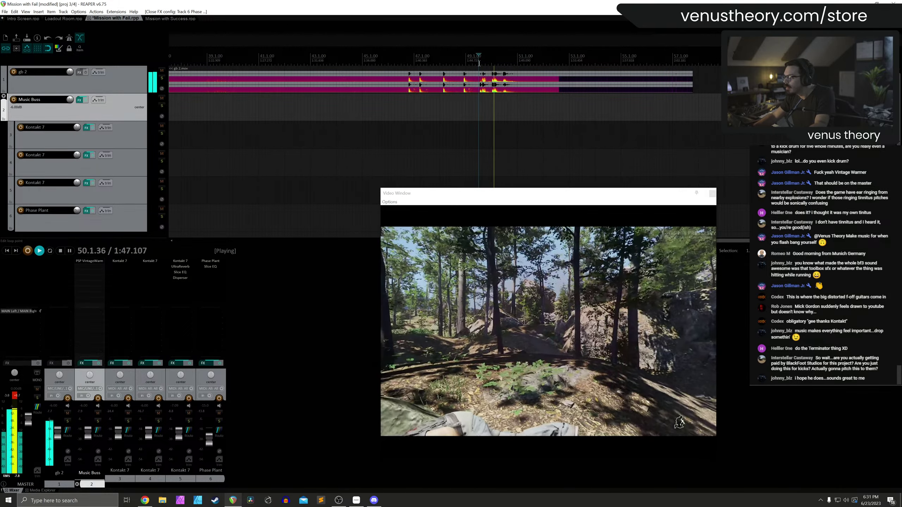
pyautogui.press('space')
pyautogui.press('Right')
pyautogui.press('Right')
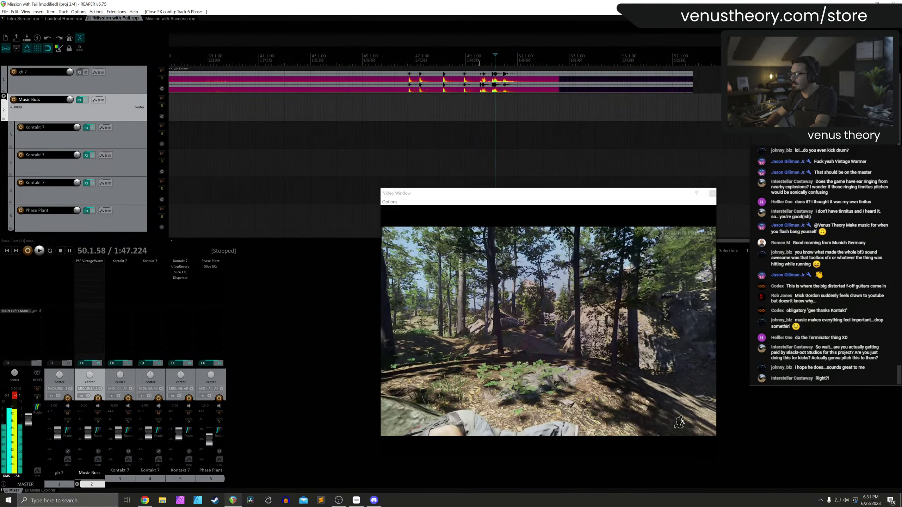
pyautogui.press('Right')
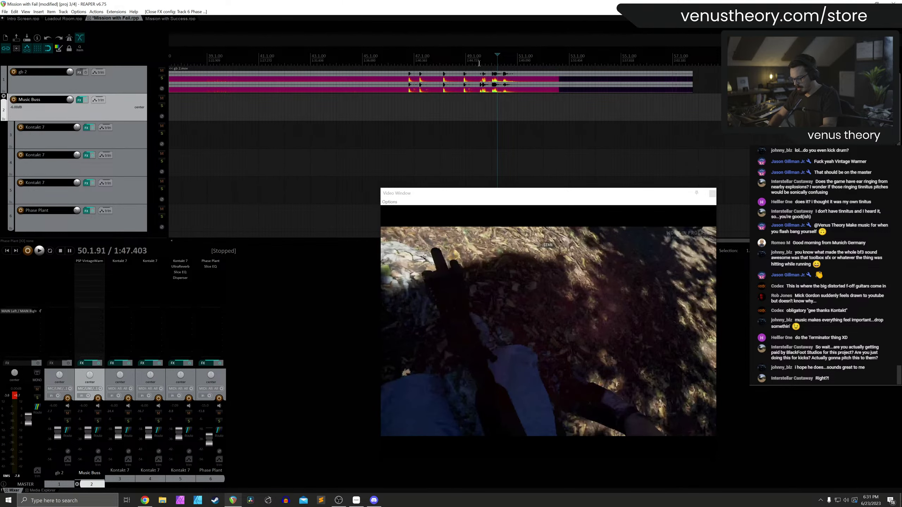
pyautogui.hotkey('ctrl', 'alt', 'x')
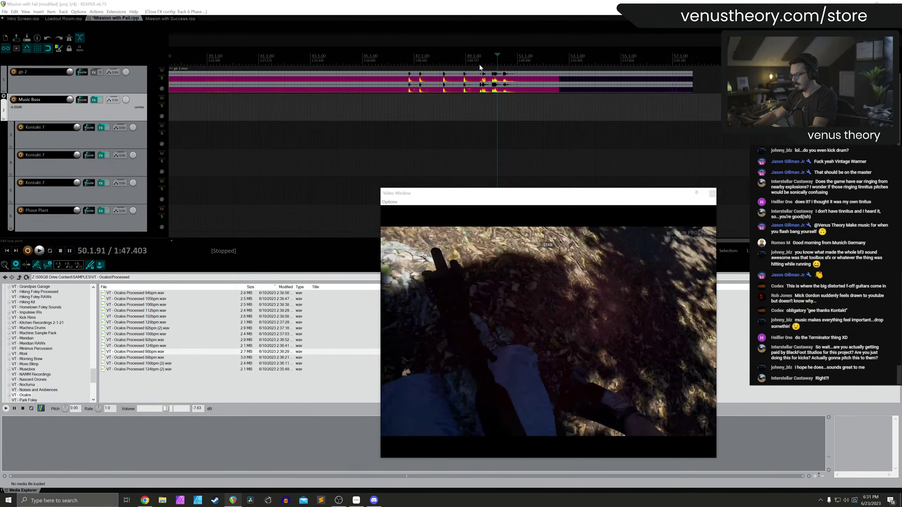
pyautogui.hotkey('shift', 'm')
pyautogui.press('Return')
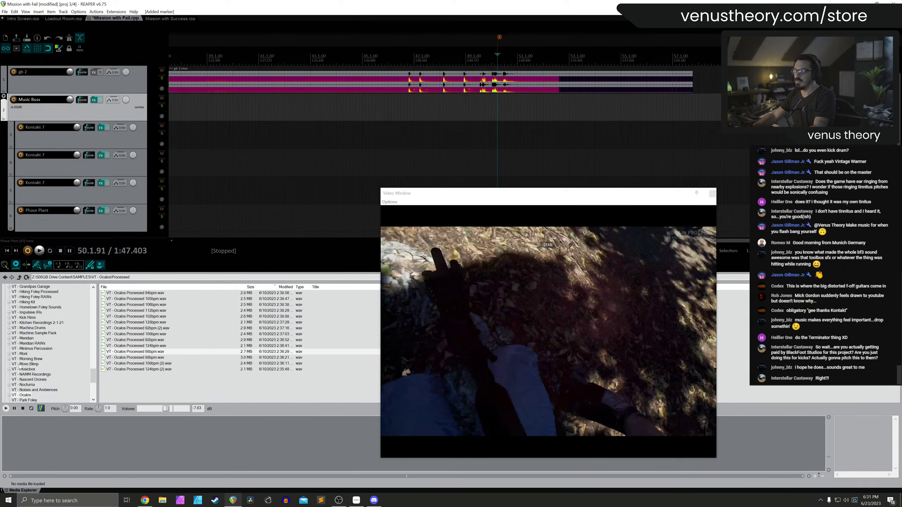
# Browse the VT - Refactions Samples and VT - Sulphos folders and audition Sulphos Kick 3
pyautogui.scroll(-4, 27, 367)
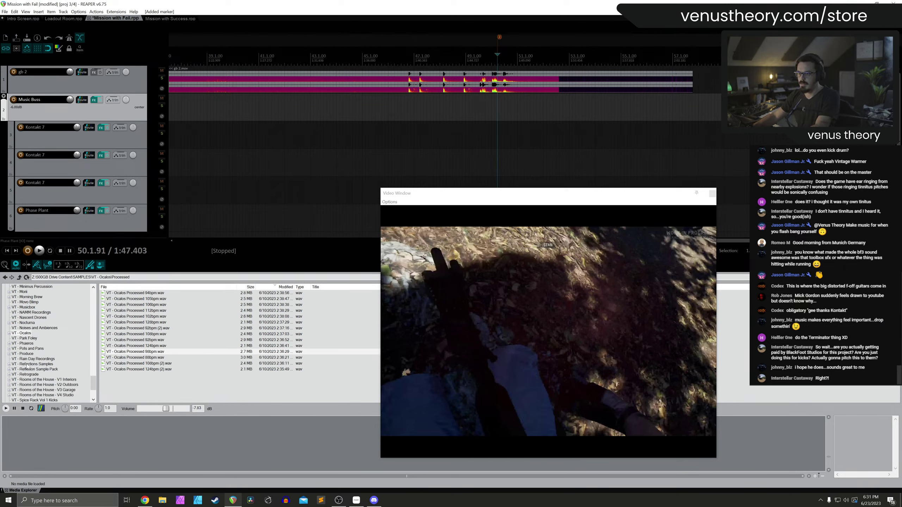
pyautogui.click(31, 364)
pyautogui.scroll(-3, 30, 378)
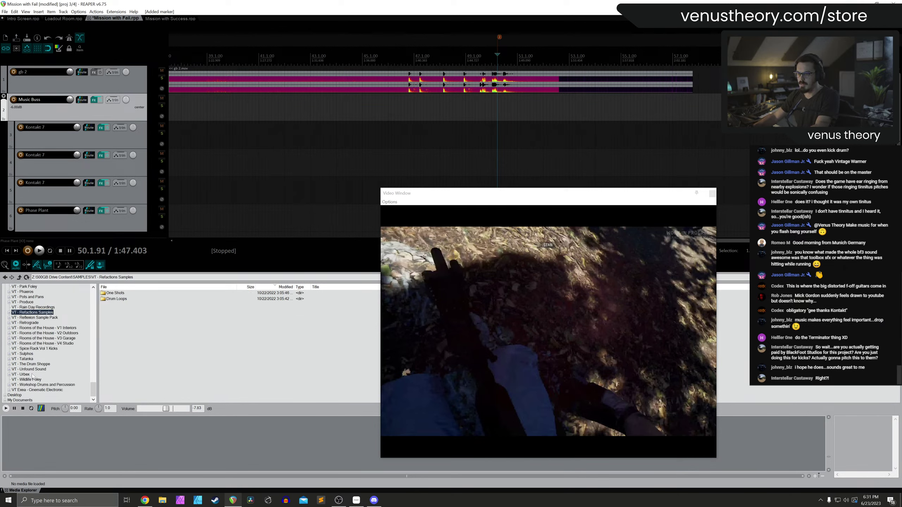
pyautogui.click(30, 354)
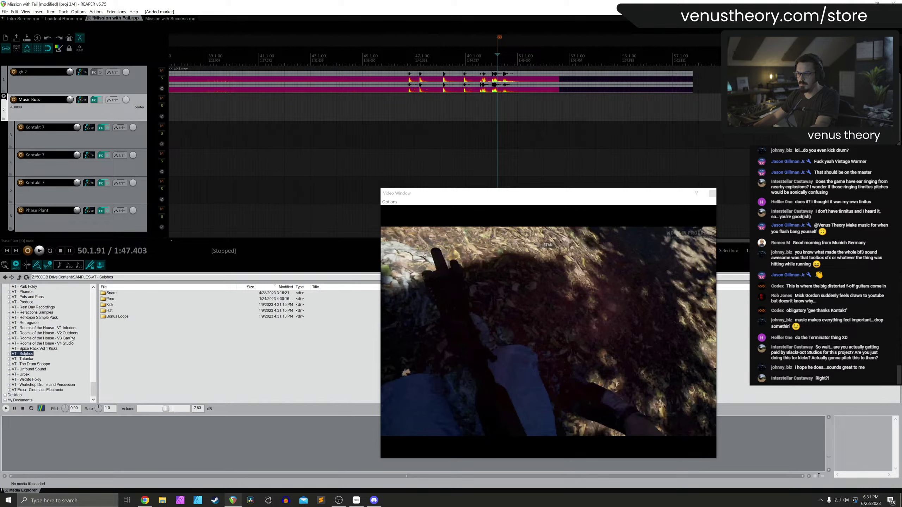
pyautogui.doubleClick(110, 304)
pyautogui.click(118, 328)
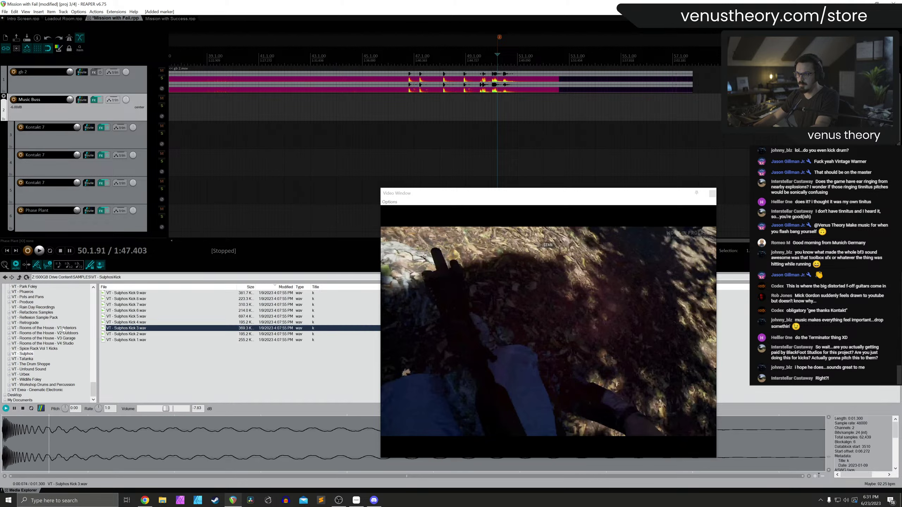
# Look through the sample folders and audition Apophis FX 12, 8, 6 and 4 from the VT - Apophis FX folder
pyautogui.scroll(10, 55, 325)
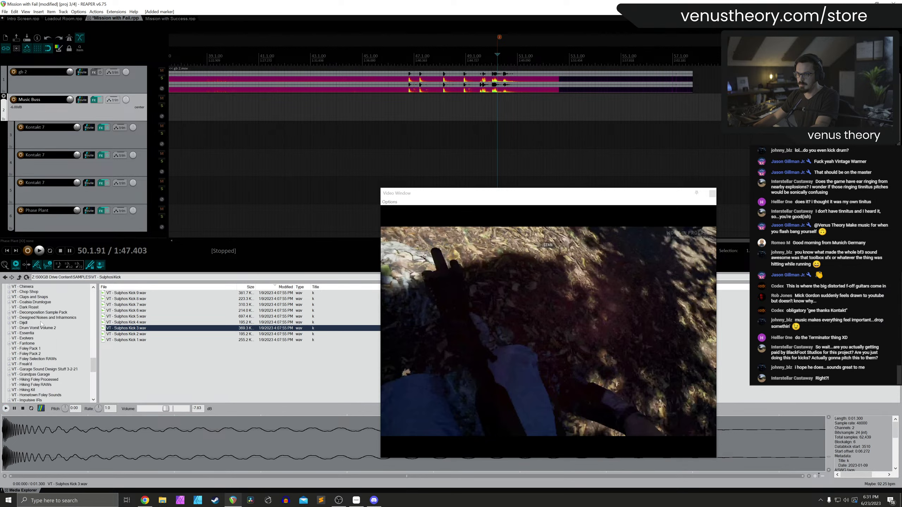
pyautogui.scroll(-4, 35, 336)
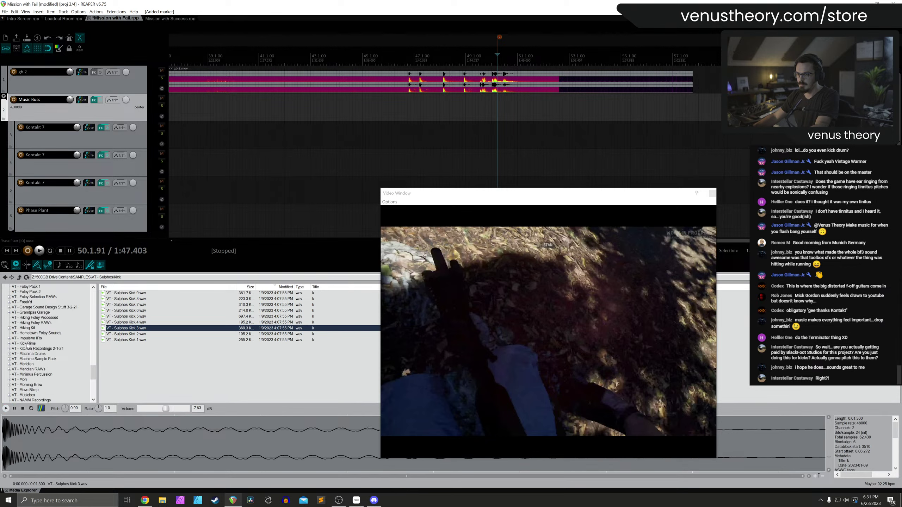
pyautogui.click(27, 344)
pyautogui.scroll(-2, 34, 370)
pyautogui.scroll(10, 32, 355)
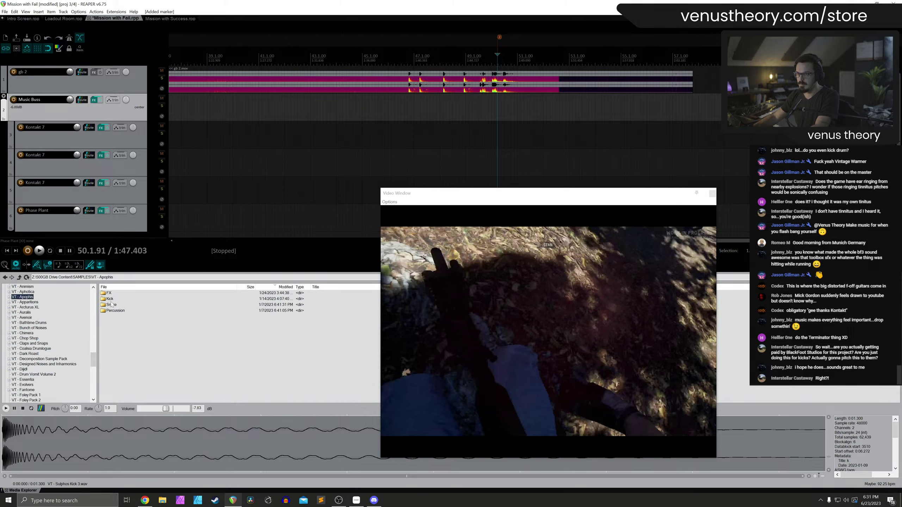
pyautogui.doubleClick(108, 293)
pyautogui.click(123, 311)
pyautogui.click(125, 334)
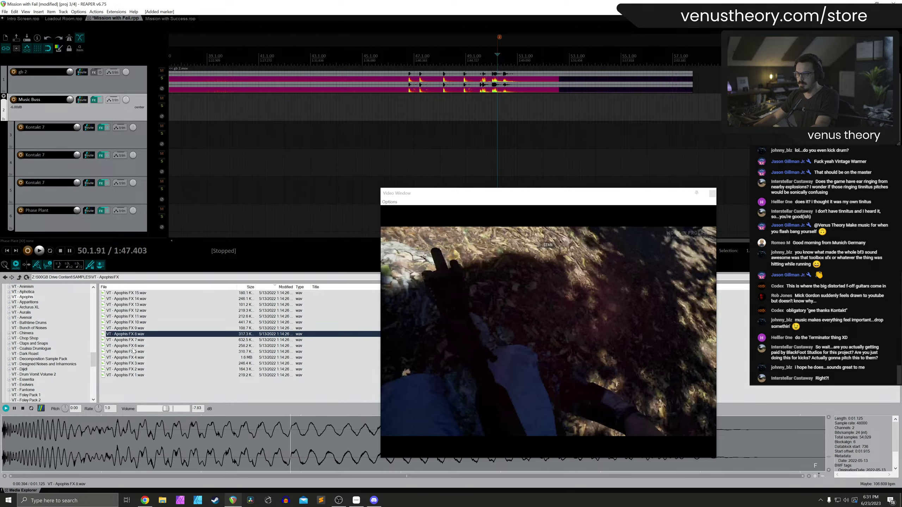
pyautogui.click(133, 346)
pyautogui.click(129, 358)
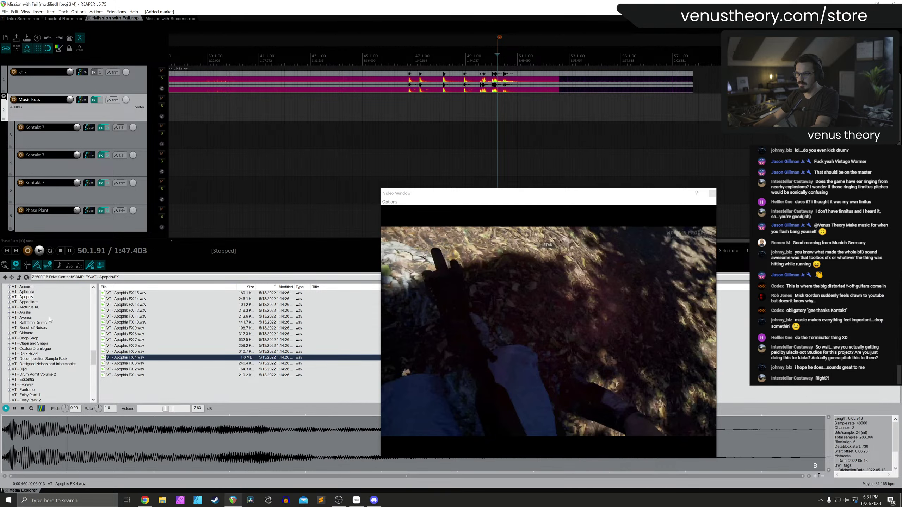
# Browse the VT - Aphotica and VT - Ocalos folders and audition VT - Ocalos Processed 98bpm from the Processed subfolder
pyautogui.scroll(1, 30, 308)
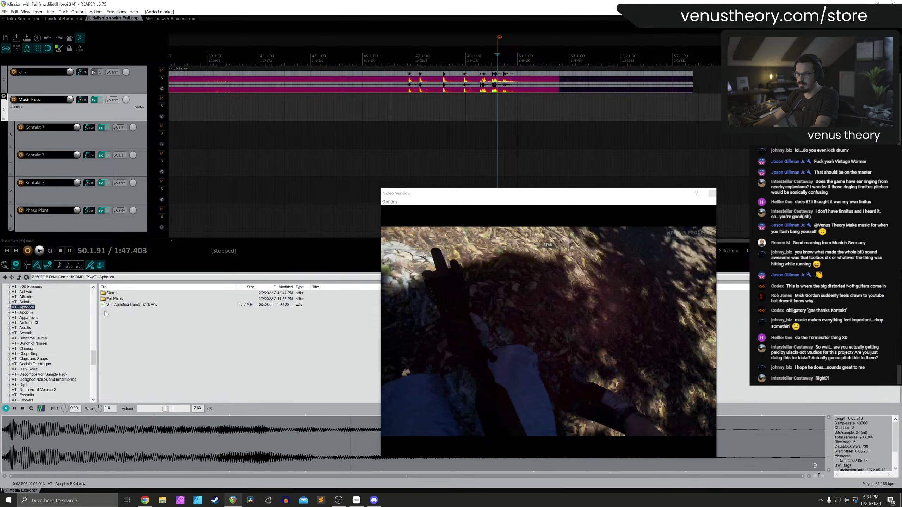
pyautogui.scroll(-3, 42, 351)
pyautogui.scroll(-6, 41, 352)
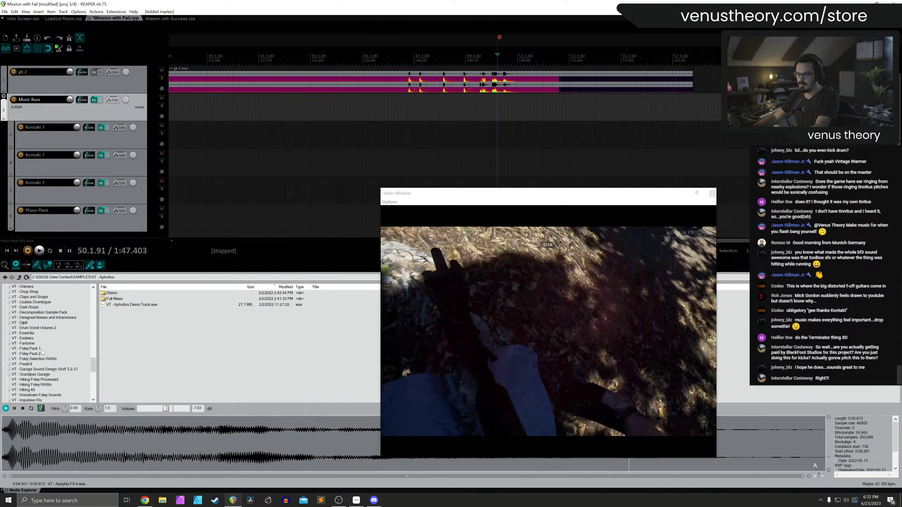
pyautogui.scroll(-2, 42, 351)
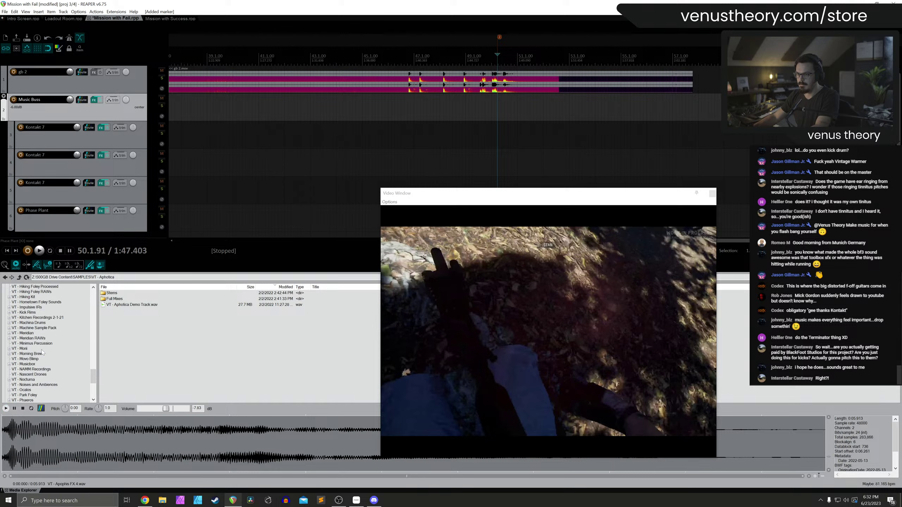
pyautogui.scroll(-1, 32, 376)
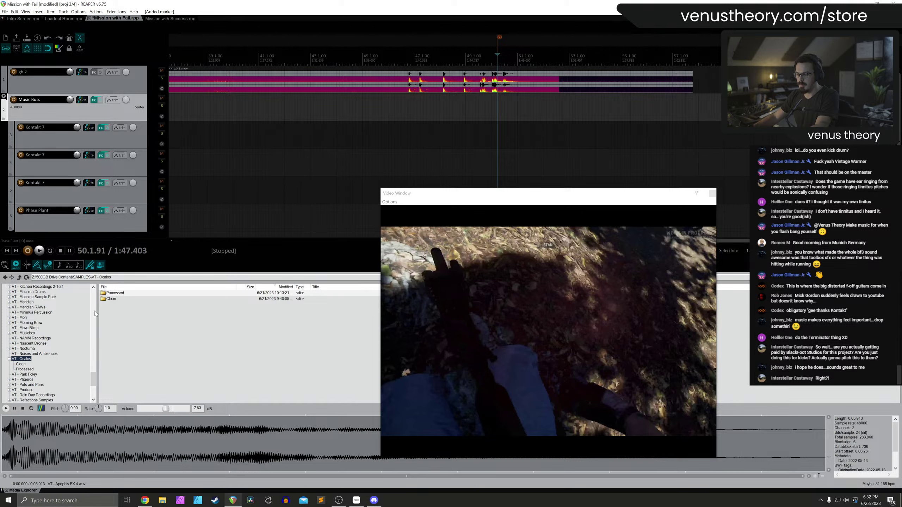
pyautogui.doubleClick(115, 293)
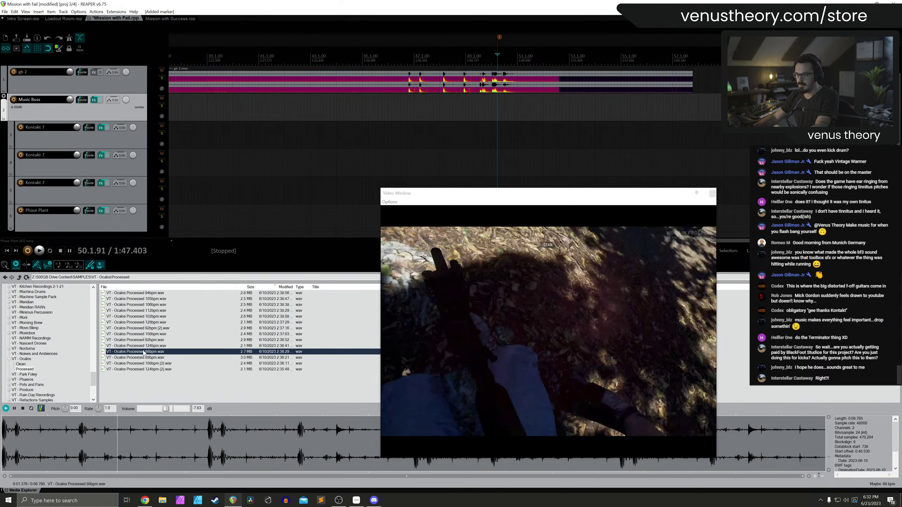
pyautogui.scroll(-2, 46, 351)
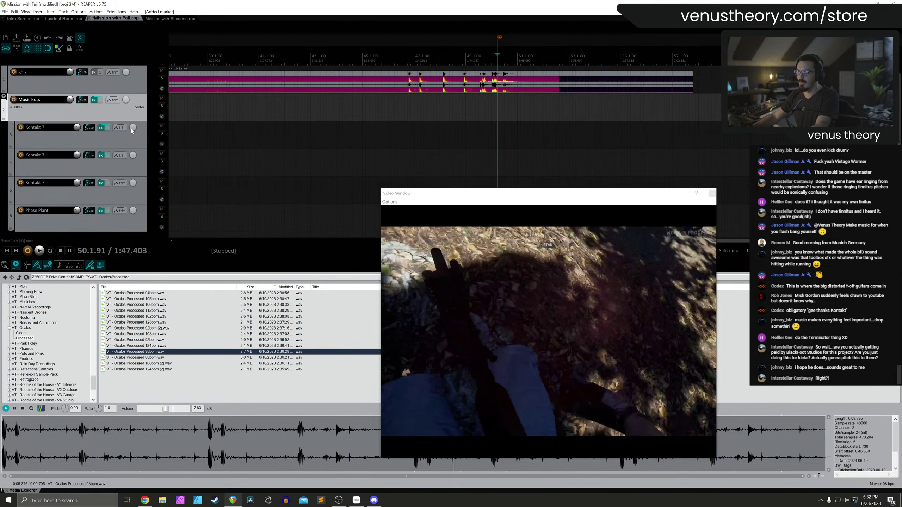
# Add a track inside the Music Buss and place the VT - Ocalos Processed 98bpm sample on it, after the fail marker
pyautogui.click(131, 111)
pyautogui.hotkey('ctrl', 't')
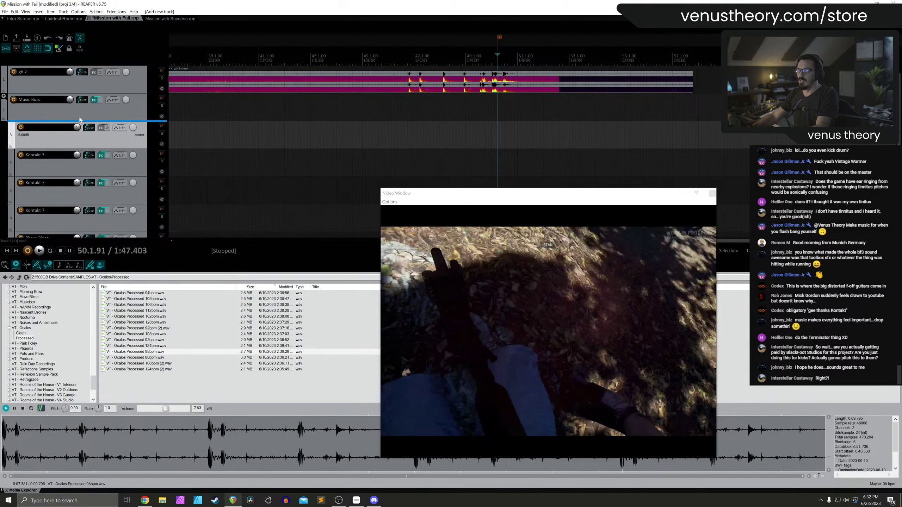
pyautogui.moveTo(80, 120); pyautogui.dragTo(79, 140)
pyautogui.moveTo(138, 353); pyautogui.dragTo(533, 137)
pyautogui.click(534, 59)
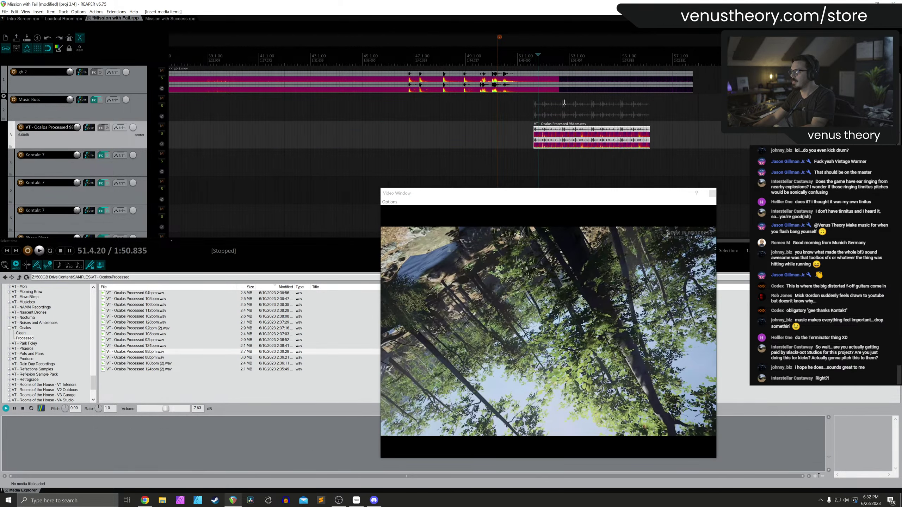
# Find the end-screen transition in the footage and move the Ocalos sample to start at 52.4.05
pyautogui.moveTo(569, 138); pyautogui.dragTo(720, 138)
pyautogui.click(556, 64)
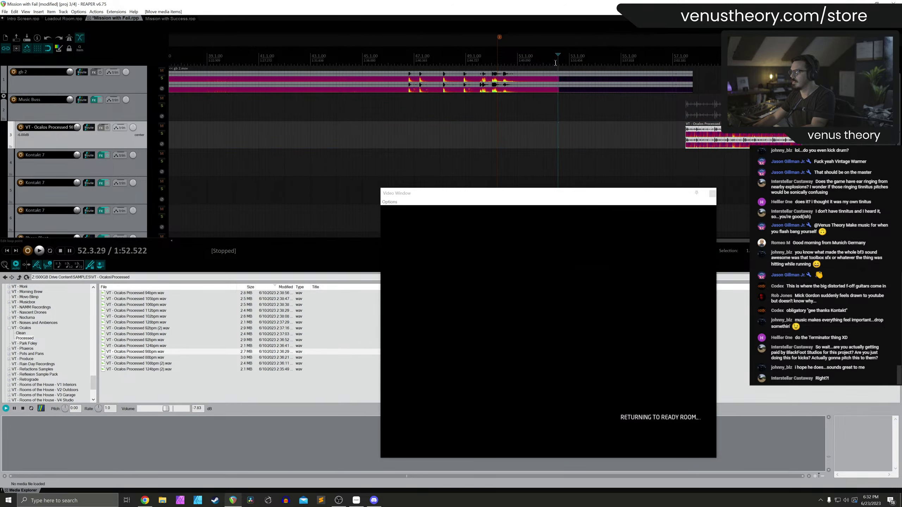
pyautogui.press('Right')
pyautogui.press('Right')
pyautogui.press('Right')
pyautogui.press('Right')
pyautogui.press('Right')
pyautogui.press('Right')
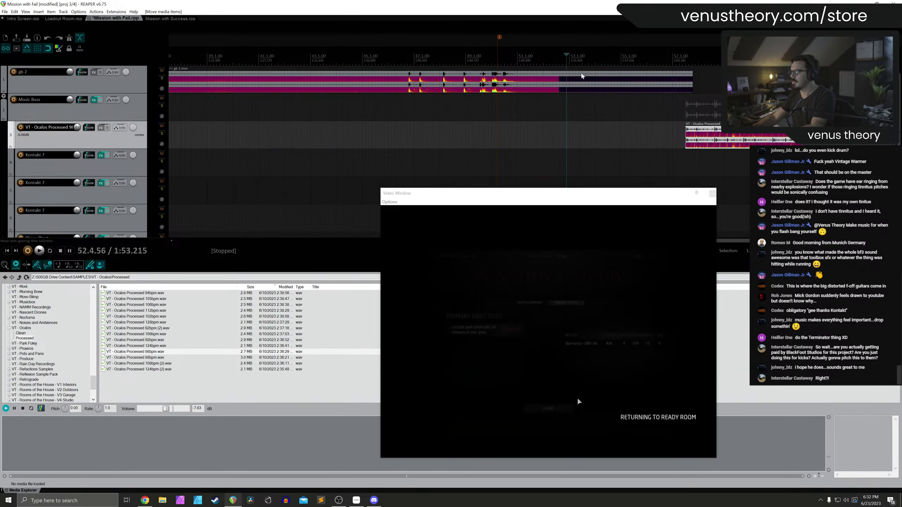
pyautogui.press('Left')
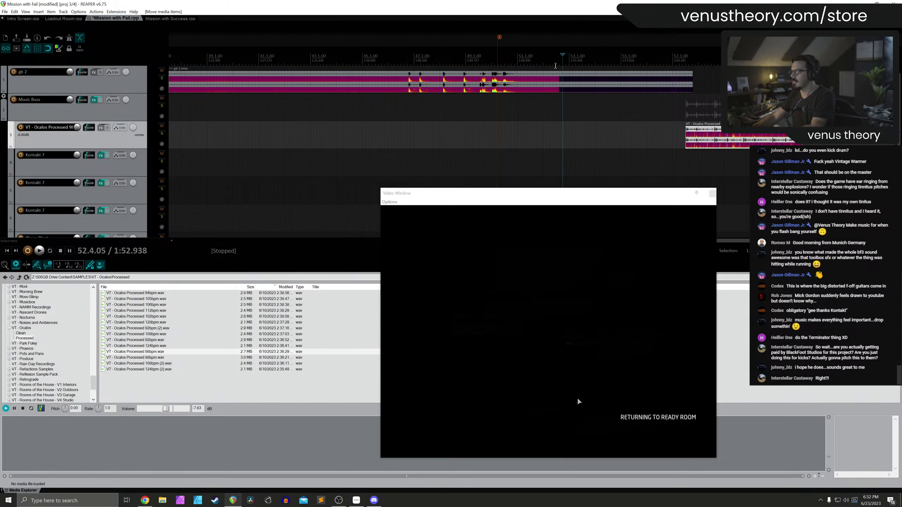
pyautogui.moveTo(702, 134); pyautogui.dragTo(578, 135)
# Copy the first Kontakt 7 track's MIDI item from the intro to the second marker, at the fail moment
pyautogui.click(497, 59)
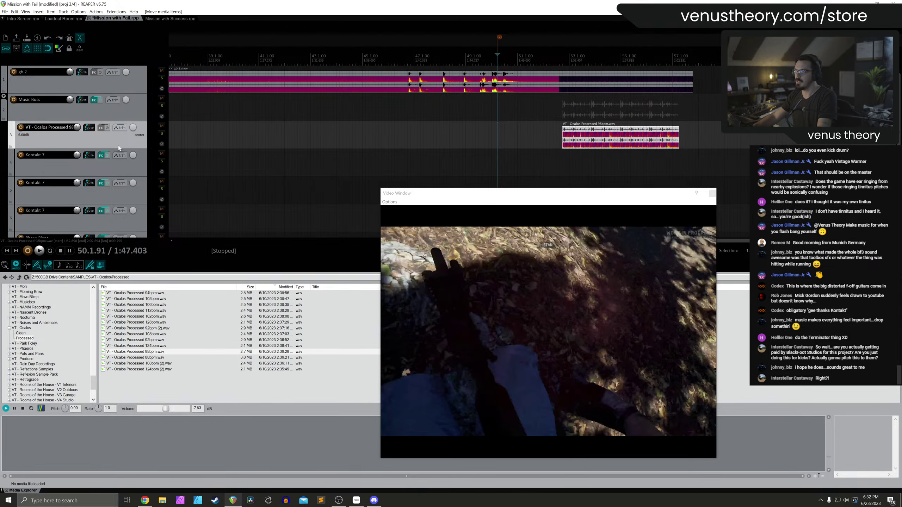
pyautogui.scroll(-5, 202, 159)
pyautogui.scroll(-5, 207, 157)
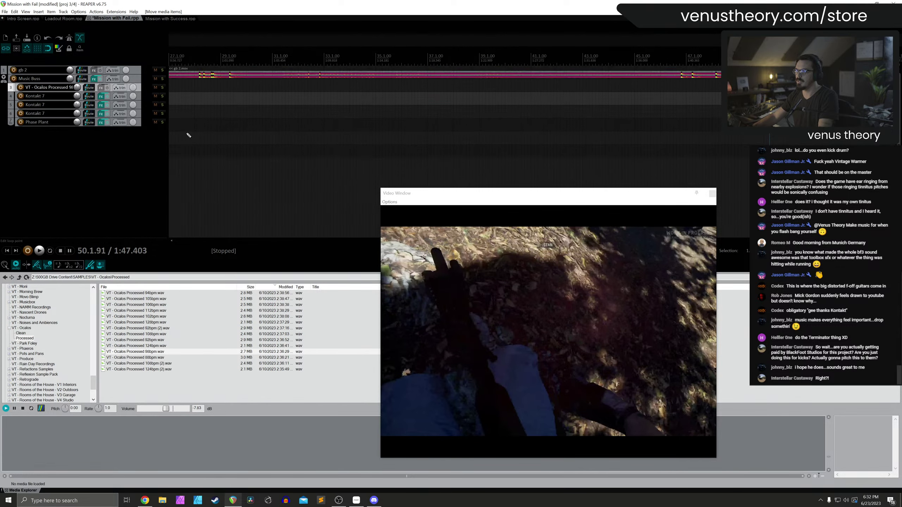
pyautogui.scroll(3, 206, 132)
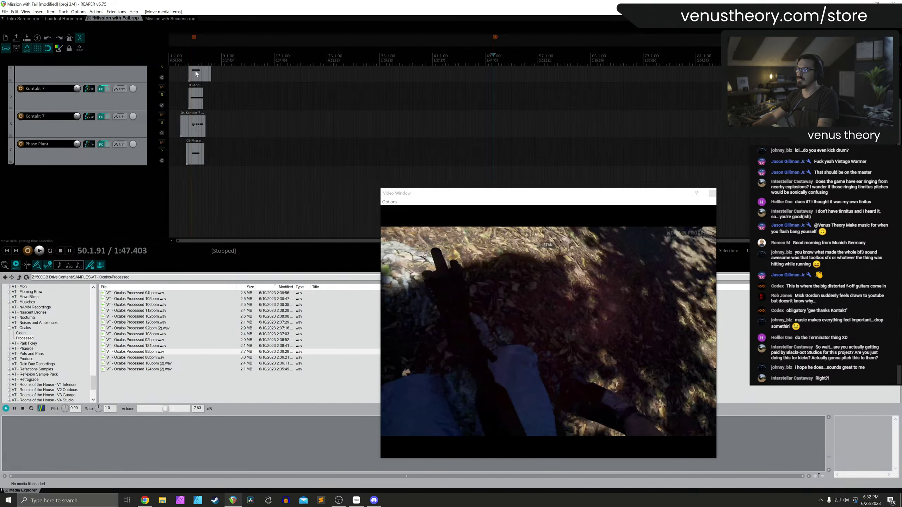
pyautogui.press('1')
pyautogui.scroll(3, 152, 100)
pyautogui.click(200, 153)
pyautogui.hotkey('ctrl', 'c')
pyautogui.press('2')
pyautogui.hotkey('ctrl', 'v')
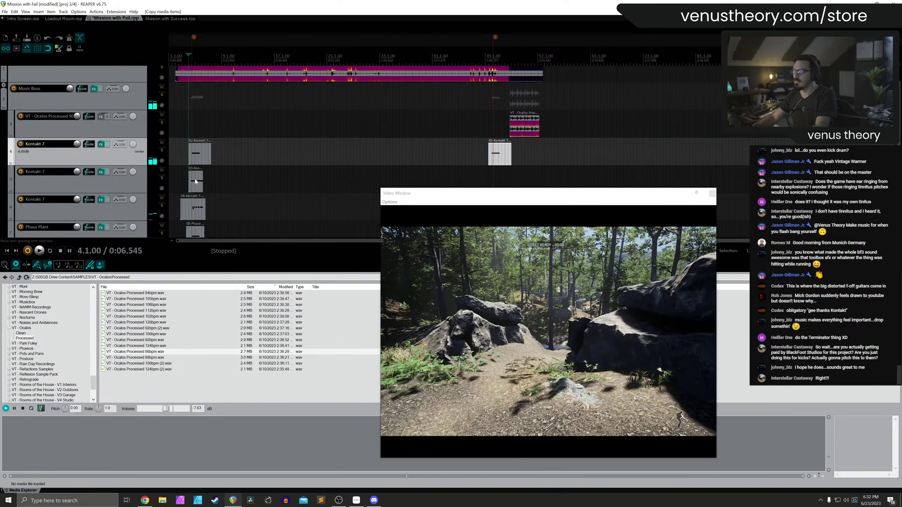
# Audition the second Kontakt 7 track's intro item in solo, and turn solo off again
pyautogui.click(194, 180)
pyautogui.click(162, 178)
pyautogui.press('space')
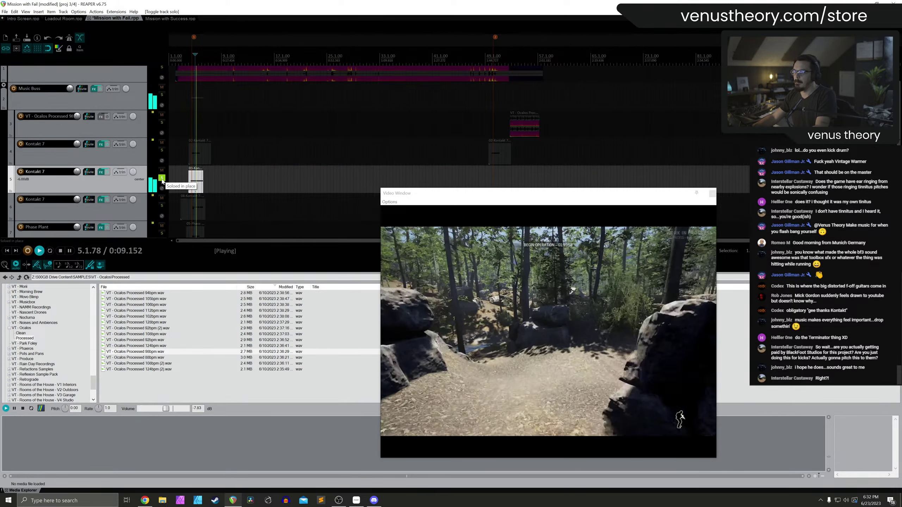
pyautogui.click(162, 177)
pyautogui.press('space')
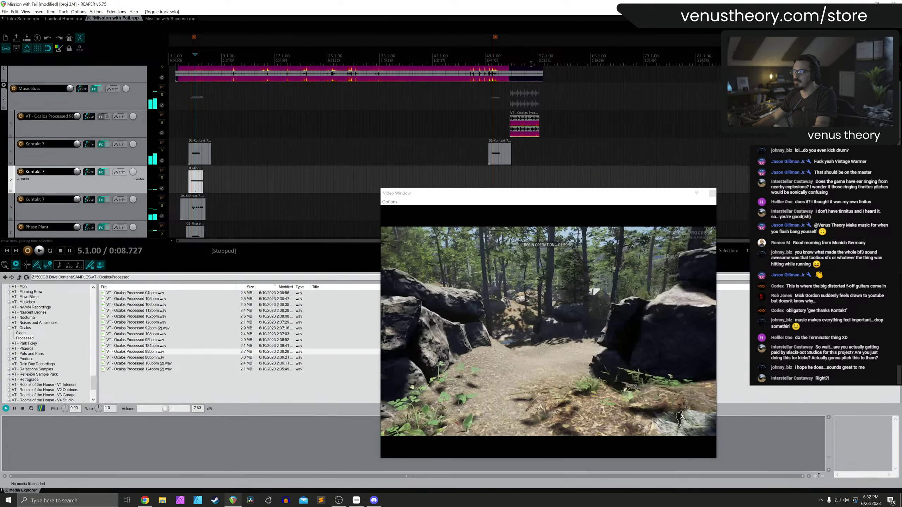
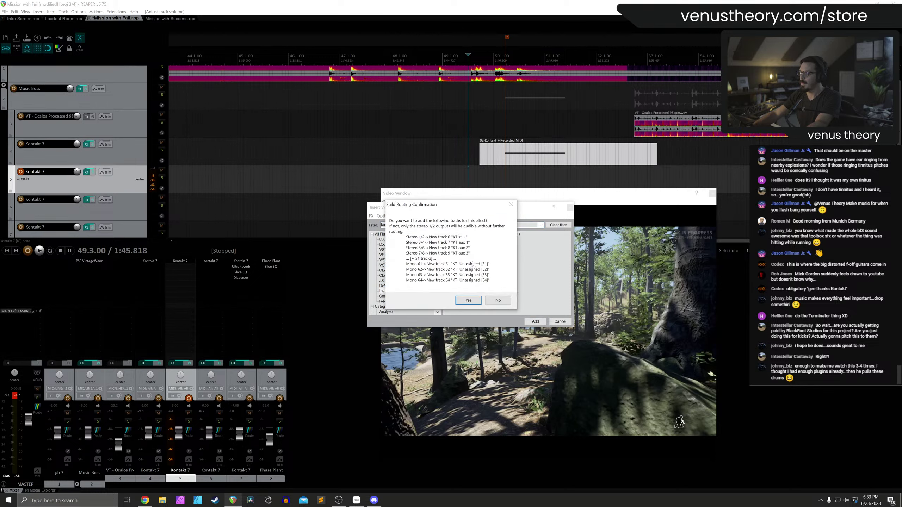
# Load Kontakt 7 on track 5 without building extra output tracks, close its window, and play back the fail section
pyautogui.click(504, 299)
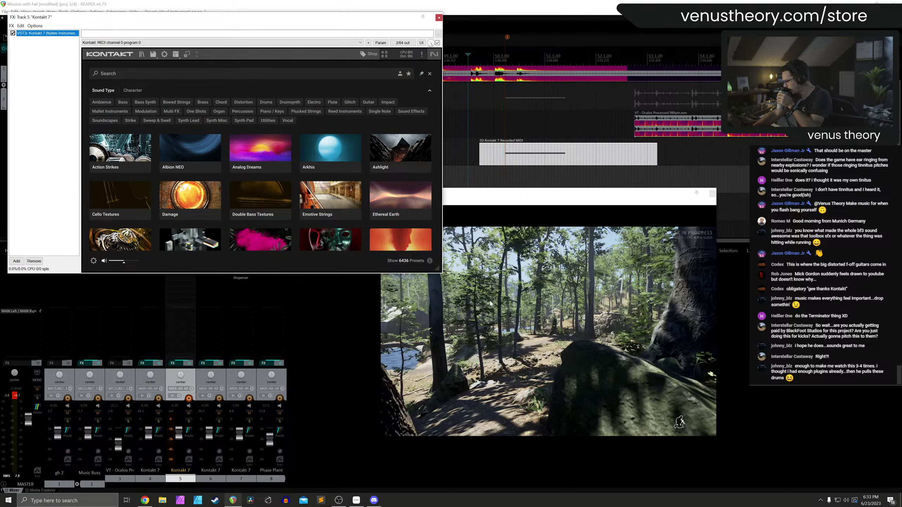
pyautogui.click(439, 17)
pyautogui.press('space')
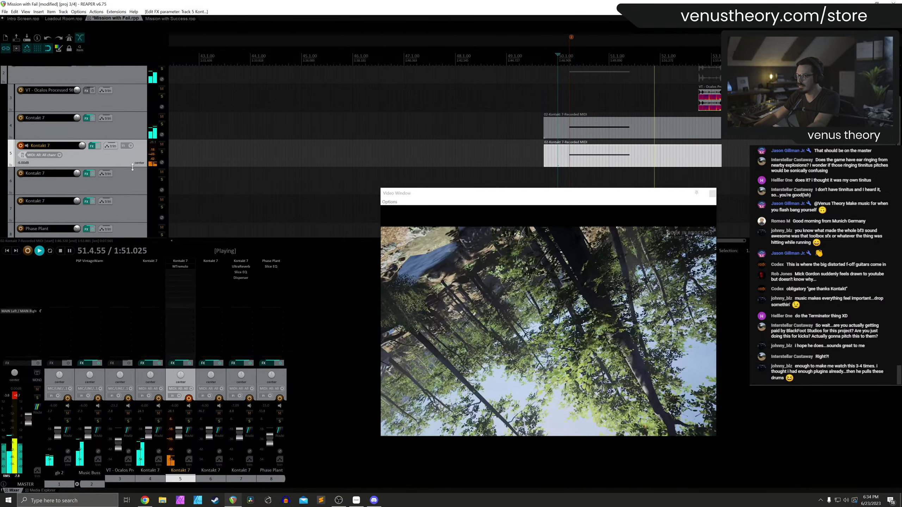
pyautogui.press('space')
# Insert a new Kontakt 7 virtual instrument track below track 5
pyautogui.hotkey('ctrl', 'shift', 'i')
pyautogui.write('kontakt')
pyautogui.press('Return')
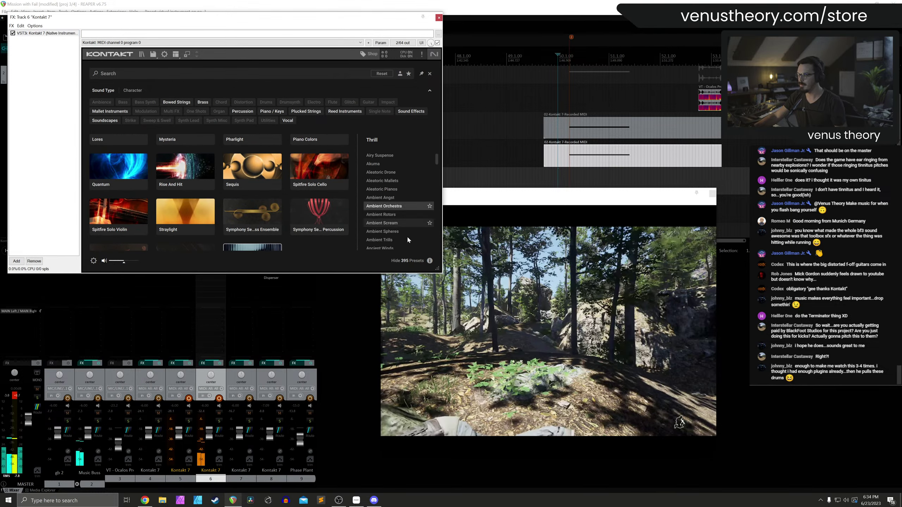
# Look through the Thrill presets from Ambient Orchestra to Climactic Winds in the new Kontakt 7, and close its window
pyautogui.scroll(-3, 390, 210)
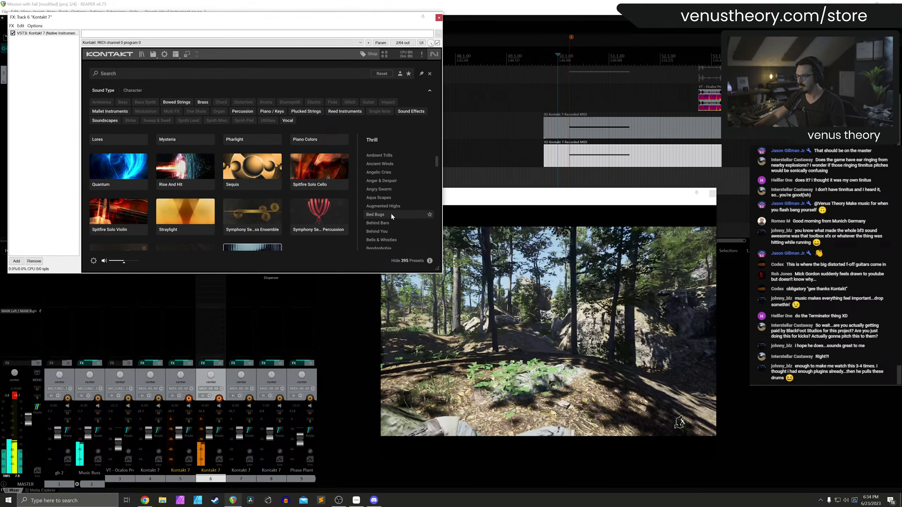
pyautogui.scroll(-5, 391, 214)
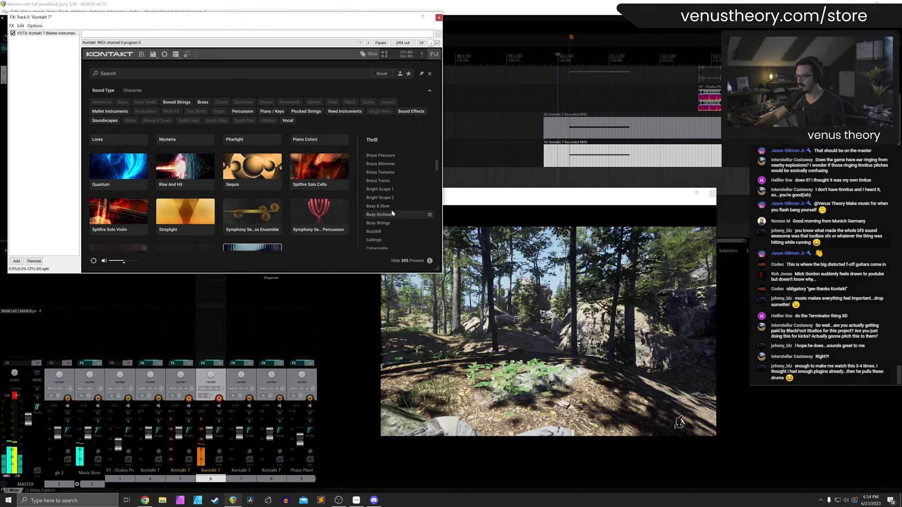
pyautogui.scroll(-4, 390, 217)
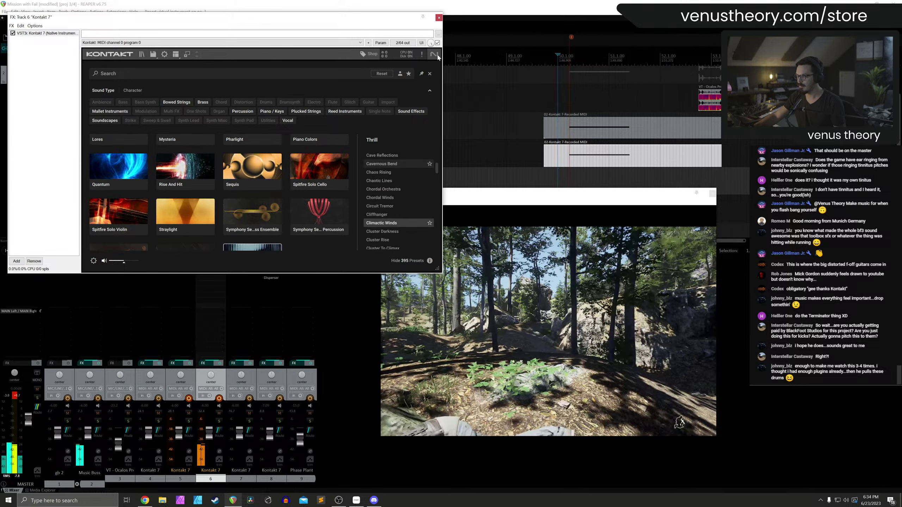
pyautogui.click(439, 18)
# Disarm track 5 and load the Basic Sub 1 preset from Rise And Hit into track 6's Kontakt 7
pyautogui.click(141, 160)
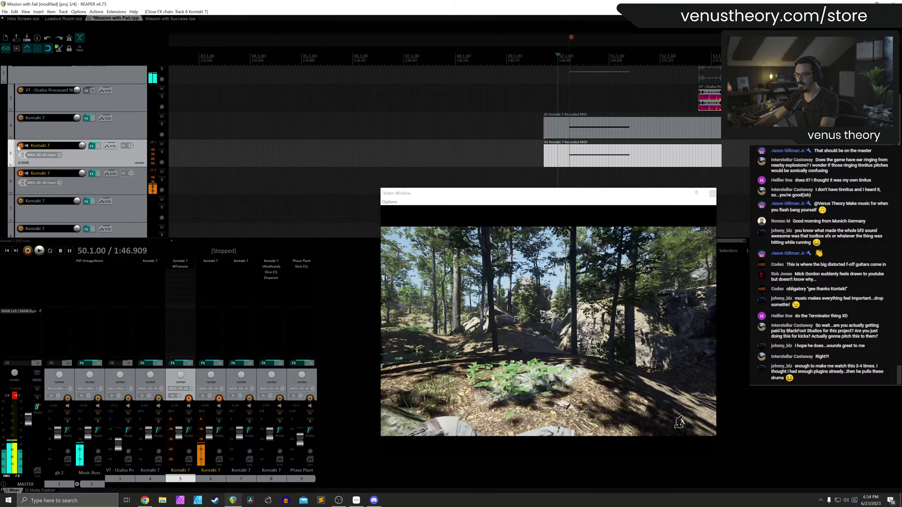
pyautogui.click(208, 261)
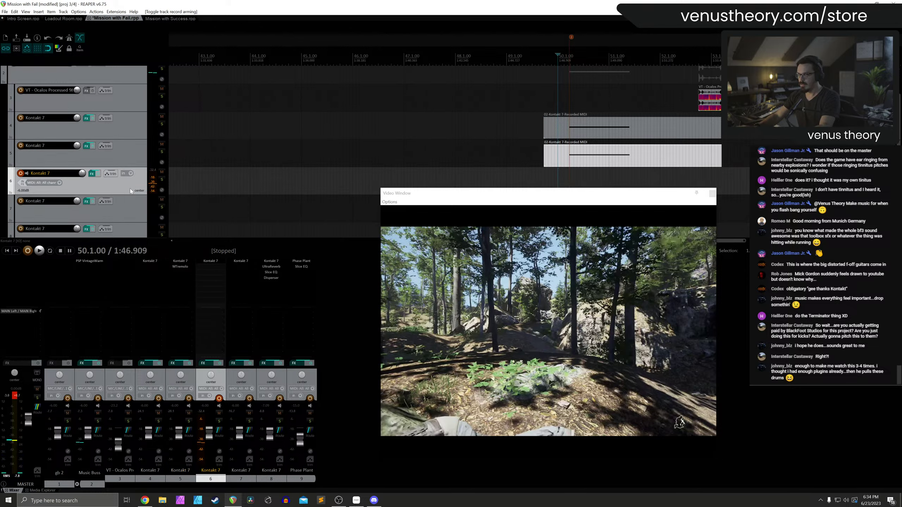
pyautogui.click(210, 261)
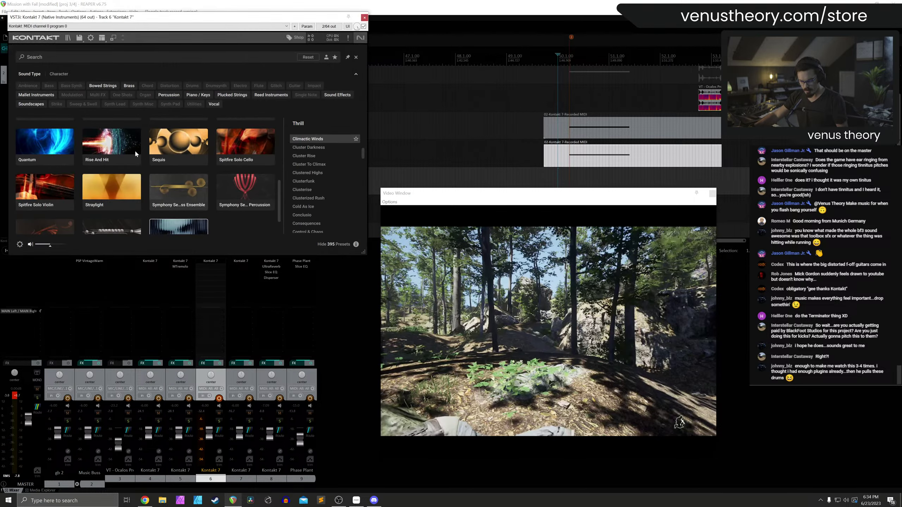
pyautogui.scroll(-1, 112, 192)
pyautogui.click(111, 199)
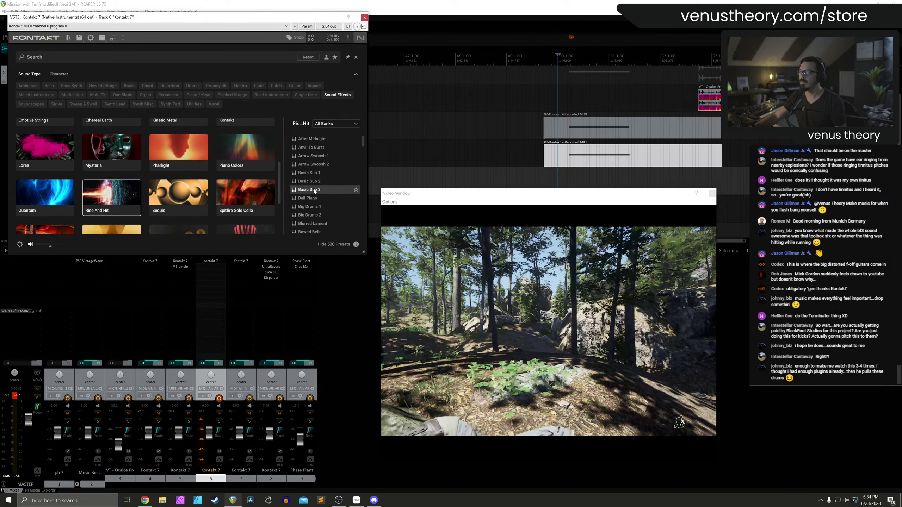
pyautogui.doubleClick(321, 171)
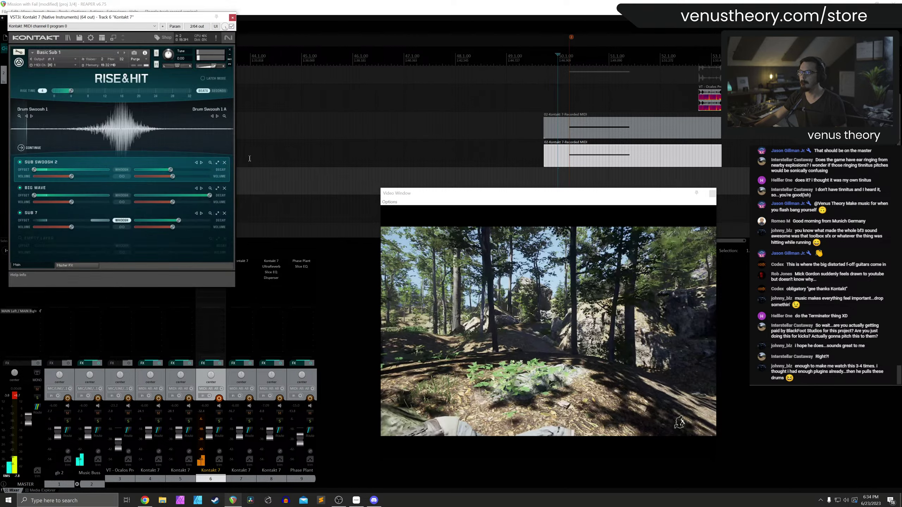
# Try Basic Sub 1 with a minimal rise time, switch to Basic Sub 2, and set its rise time to the minimum
pyautogui.moveTo(70, 92); pyautogui.dragTo(19, 97)
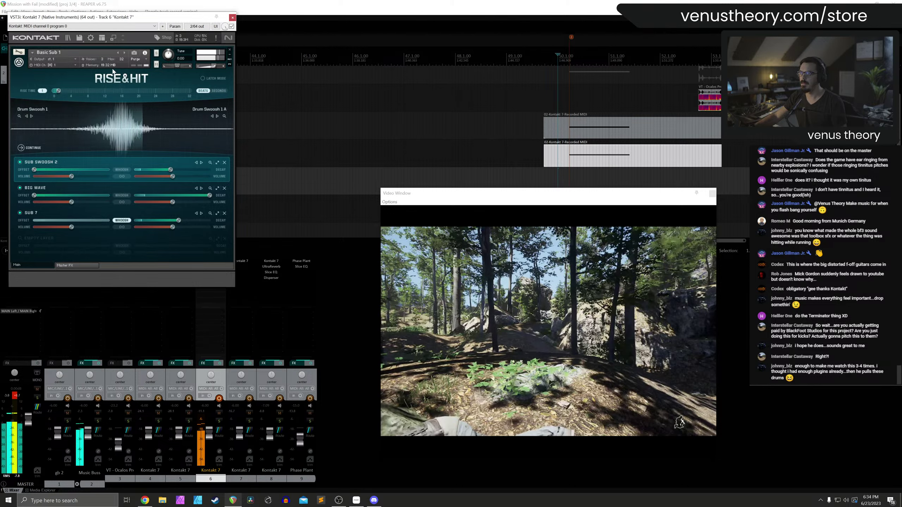
pyautogui.click(125, 52)
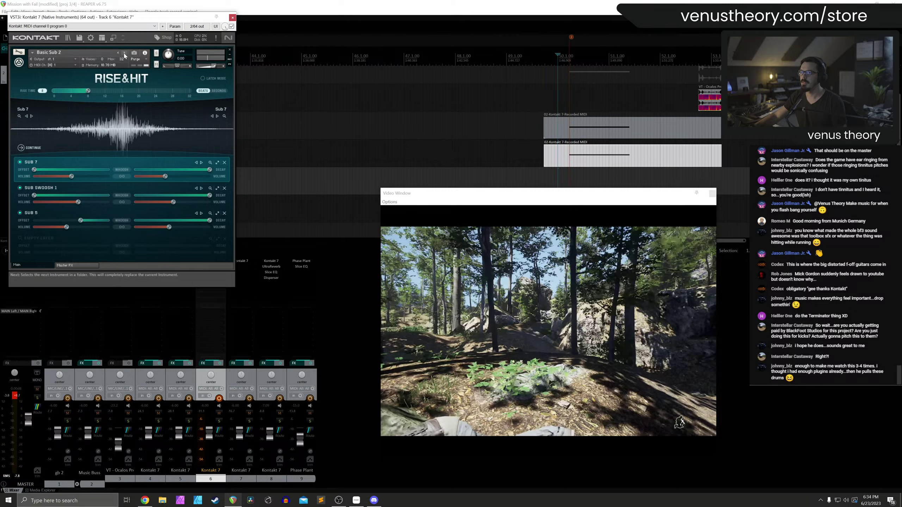
pyautogui.moveTo(42, 90); pyautogui.dragTo(43, 93)
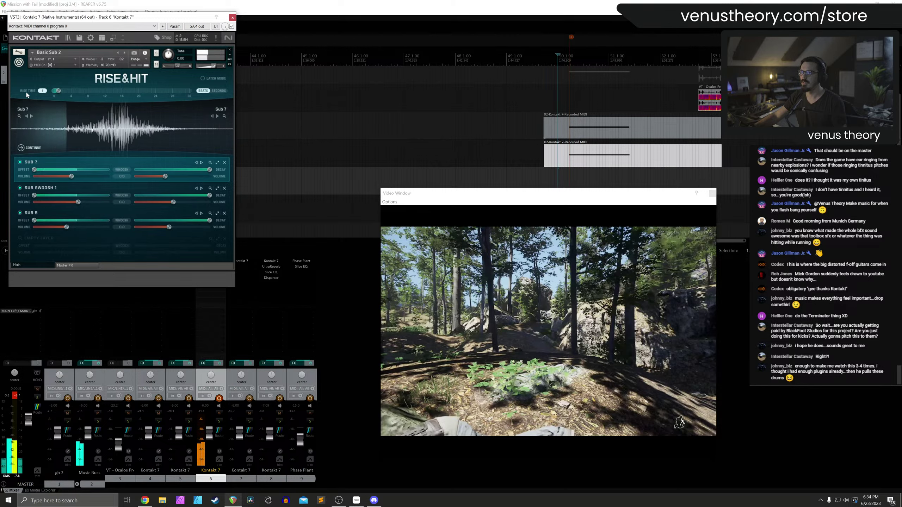
# Look through the Rise And Hit presets down to Disappearing Bells, and return to the Basic Sub 2 instrument
pyautogui.click(67, 37)
pyautogui.scroll(-10, 330, 206)
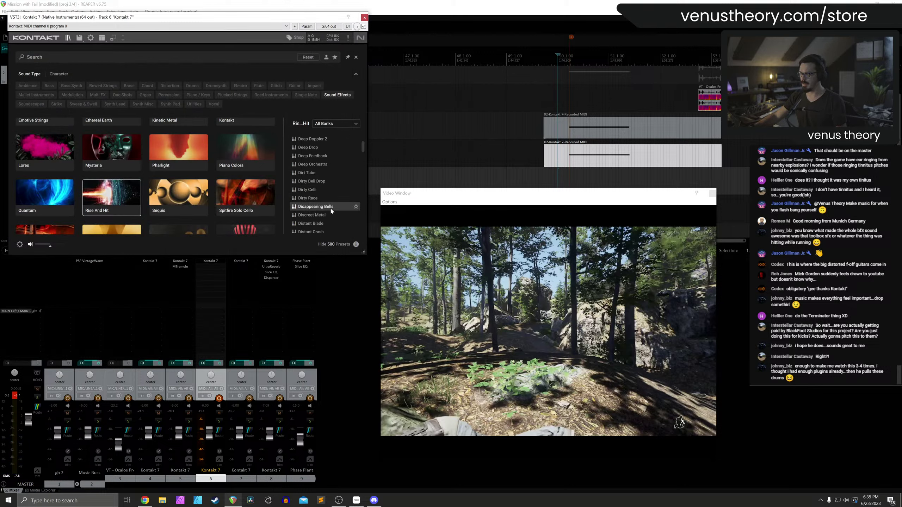
pyautogui.click(330, 190)
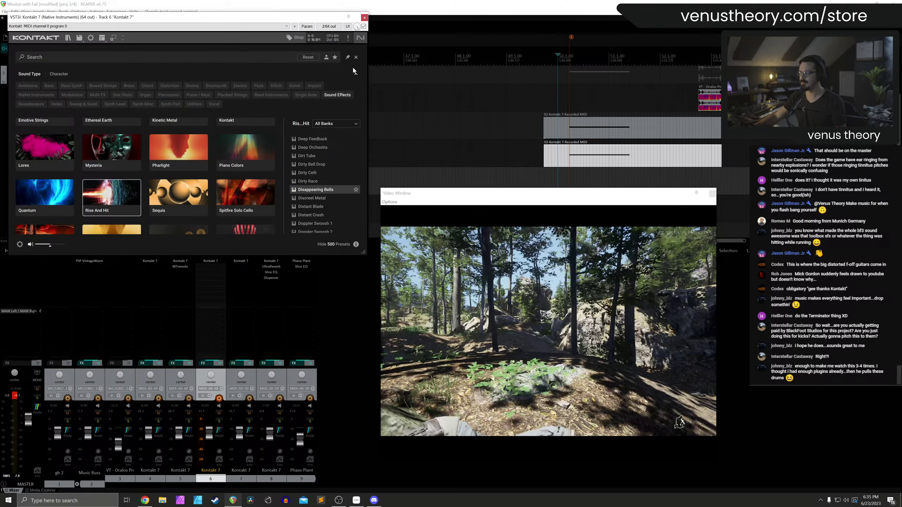
pyautogui.click(68, 38)
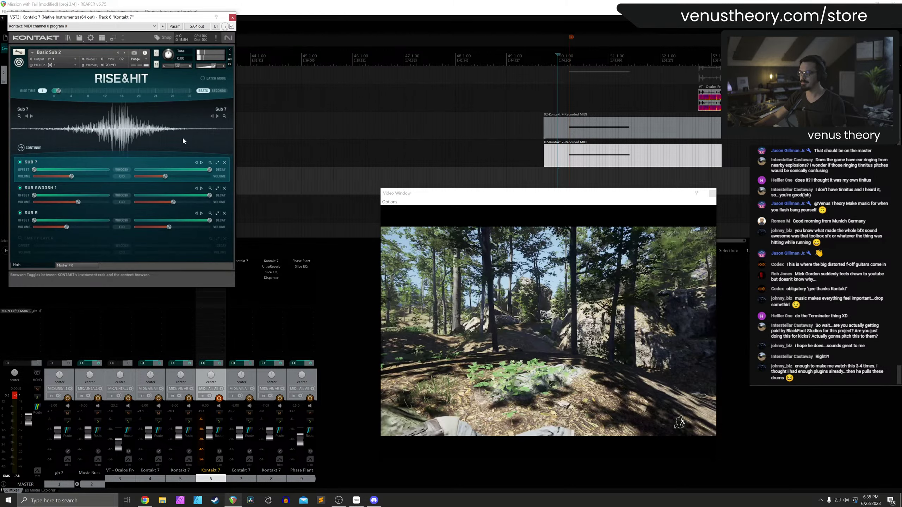
# Browse the Electronics, Instruments and Orchestral Percussion hit samples in Rise & Hit and try Cymbal 2 Far C on the Sub 7 layer
pyautogui.click(226, 117)
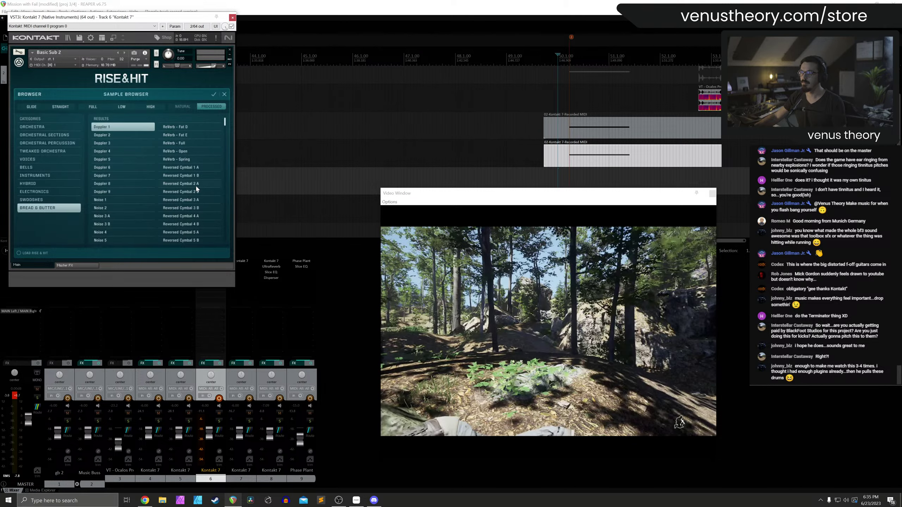
pyautogui.click(48, 191)
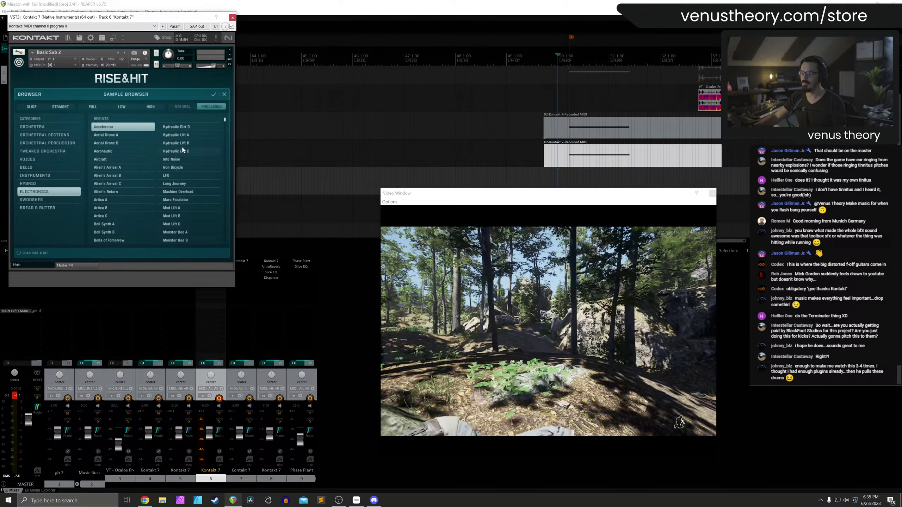
pyautogui.click(182, 142)
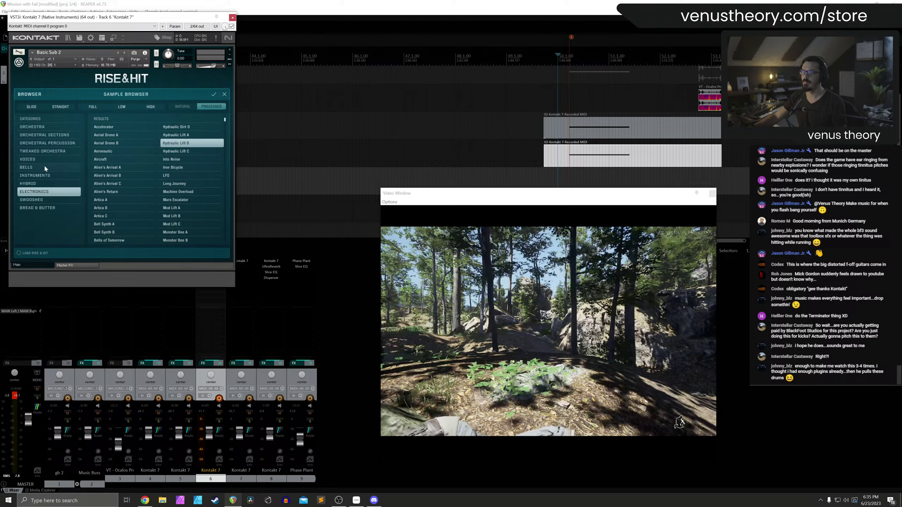
pyautogui.click(47, 175)
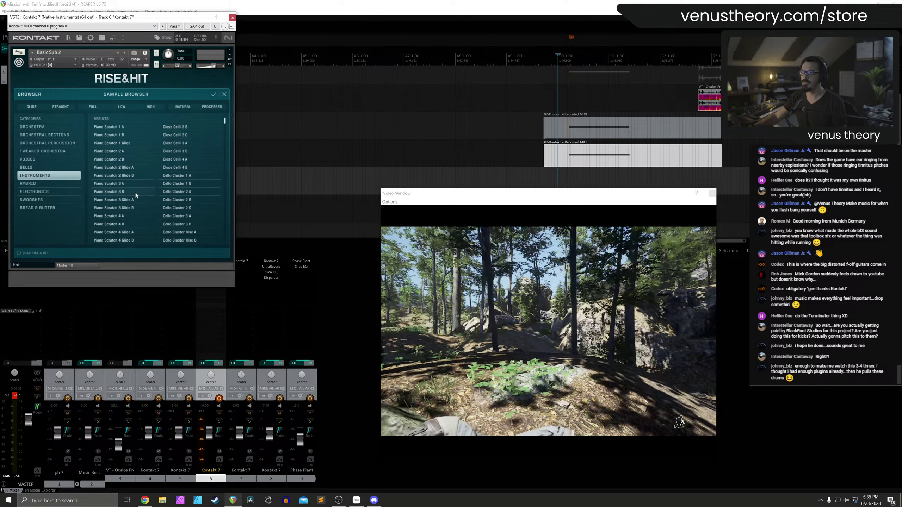
pyautogui.moveTo(225, 122); pyautogui.dragTo(219, 243)
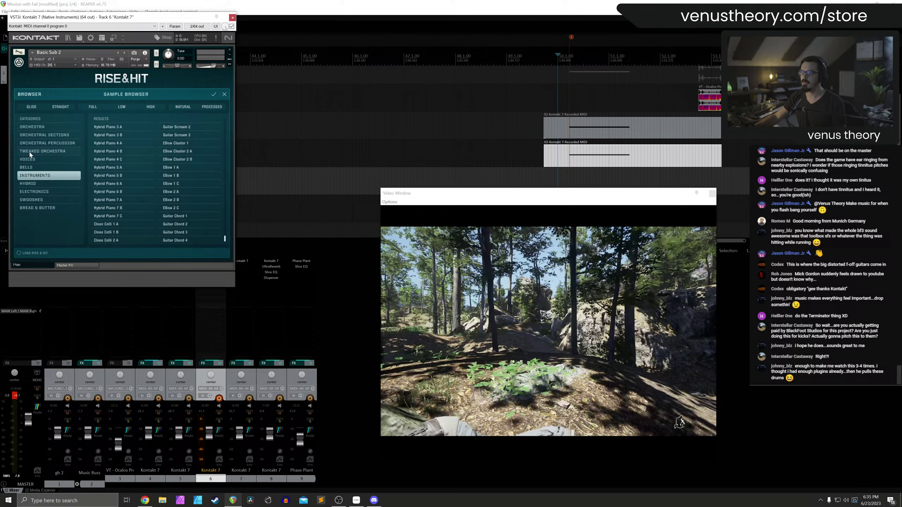
pyautogui.click(53, 143)
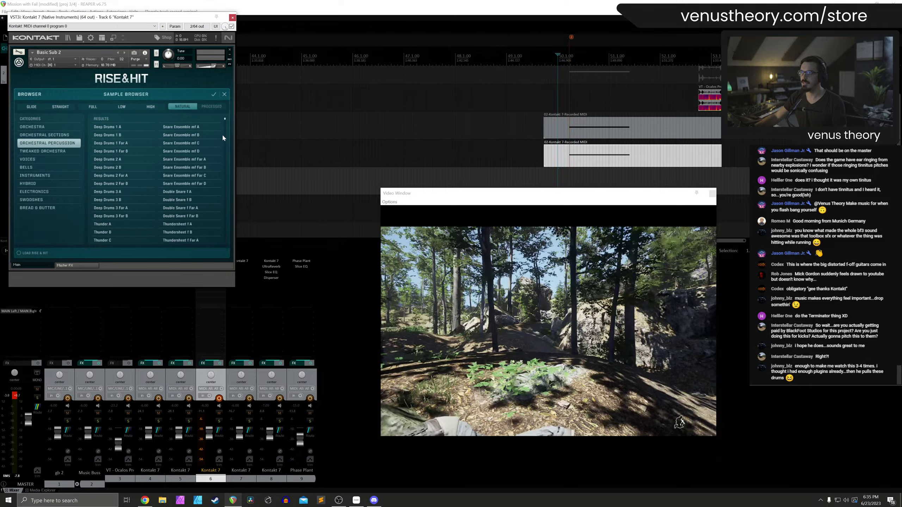
pyautogui.moveTo(226, 122); pyautogui.dragTo(217, 187)
pyautogui.doubleClick(217, 182)
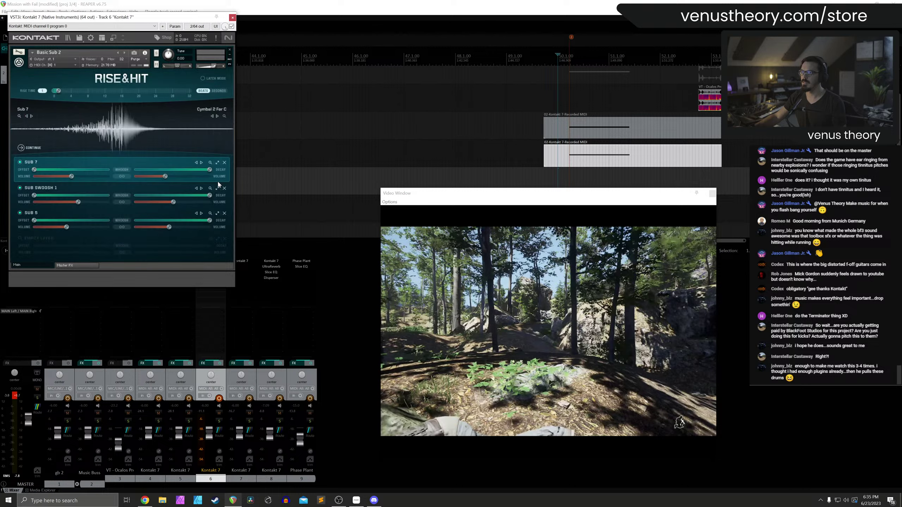
# Set the Sub 7 layer's hit sample to Deep Drums 1 A from Orchestral Percussion, and close the Kontakt window
pyautogui.click(224, 115)
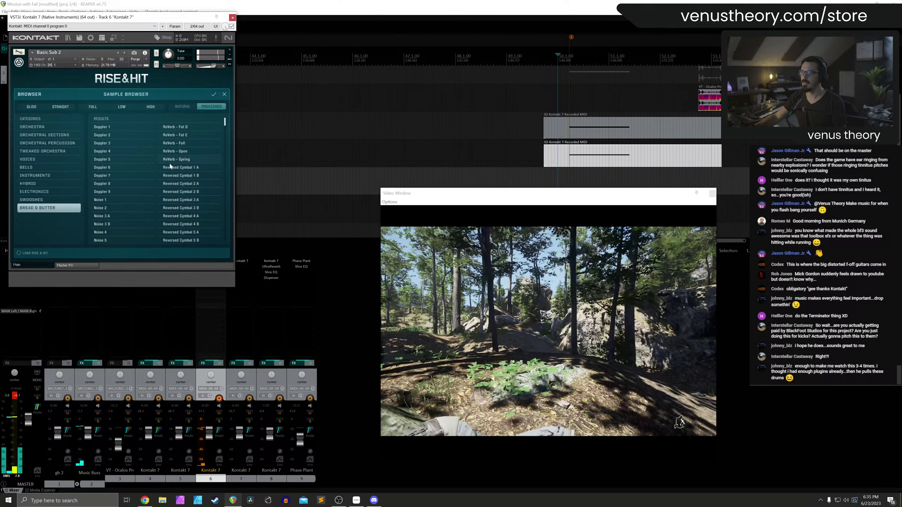
pyautogui.click(65, 146)
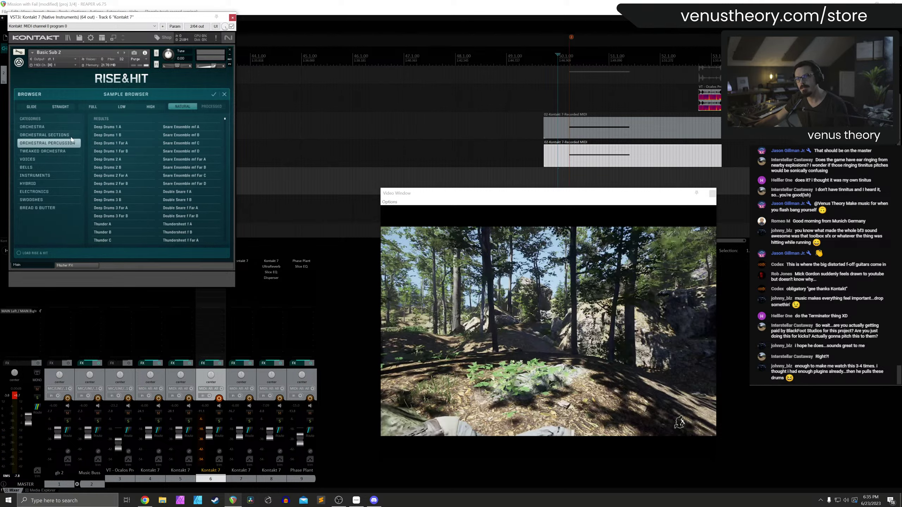
pyautogui.doubleClick(109, 128)
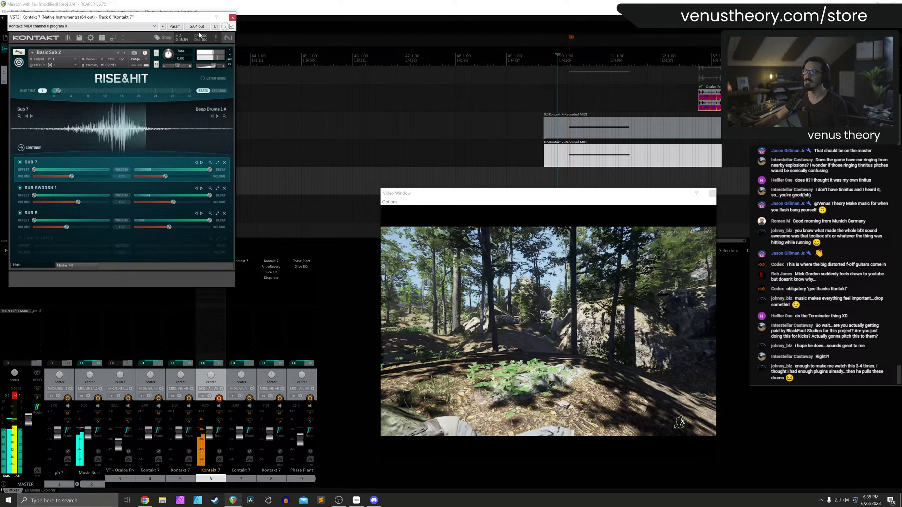
pyautogui.click(216, 116)
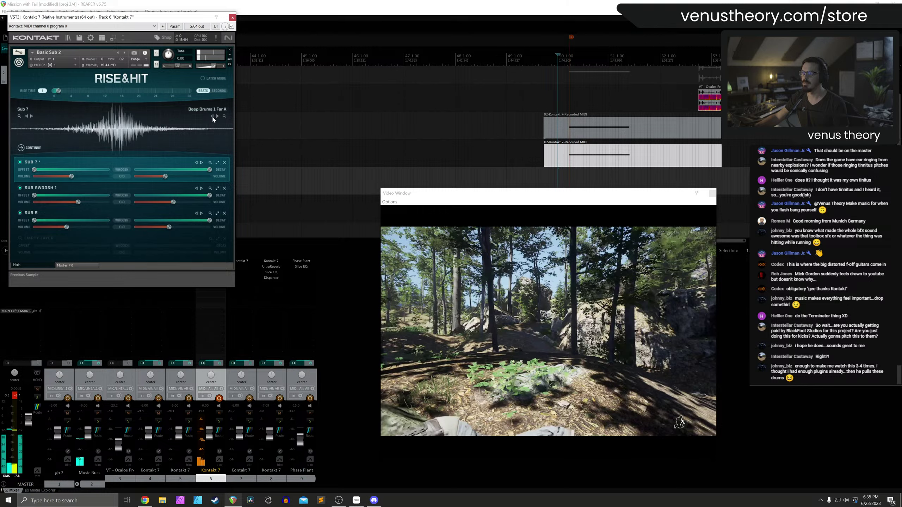
pyautogui.click(212, 116)
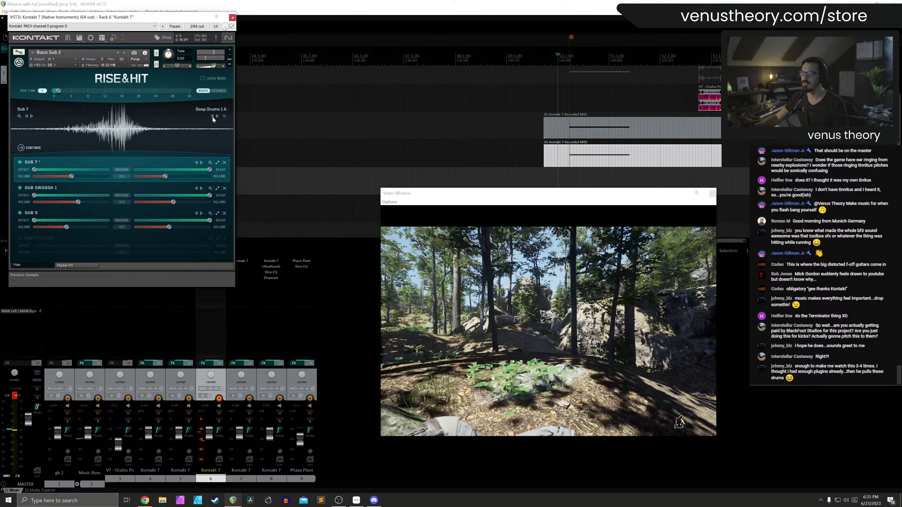
pyautogui.click(232, 18)
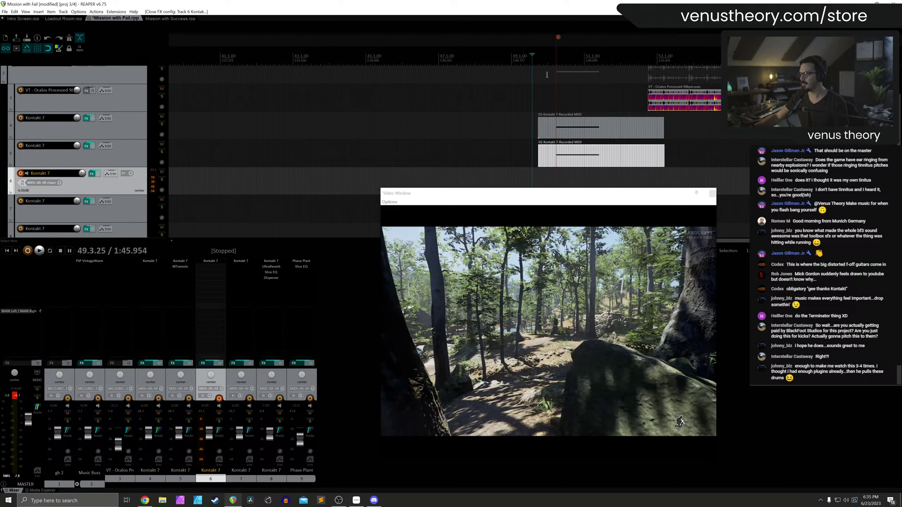
# Record a MIDI take of the sub hit on track 6 over the fail moment and render it to a stem track
pyautogui.hotkey('ctrl', 'r')
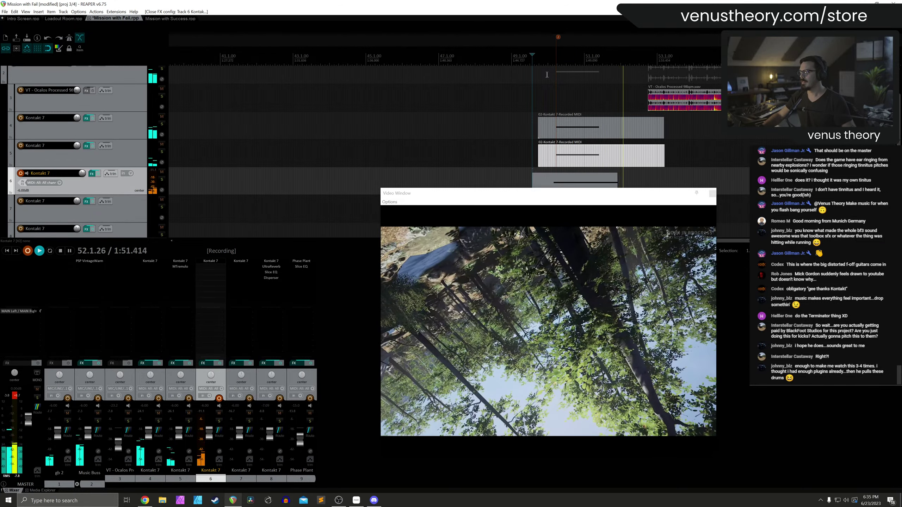
pyautogui.press('space')
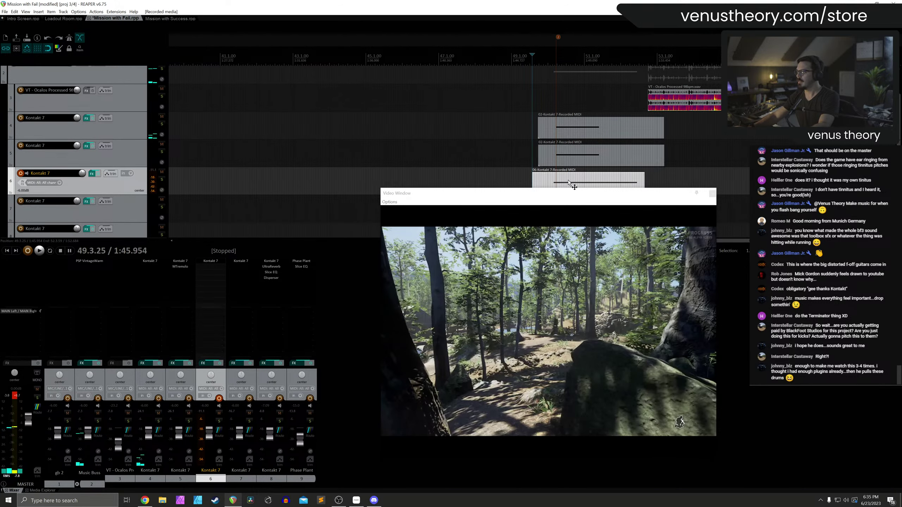
pyautogui.click(569, 183)
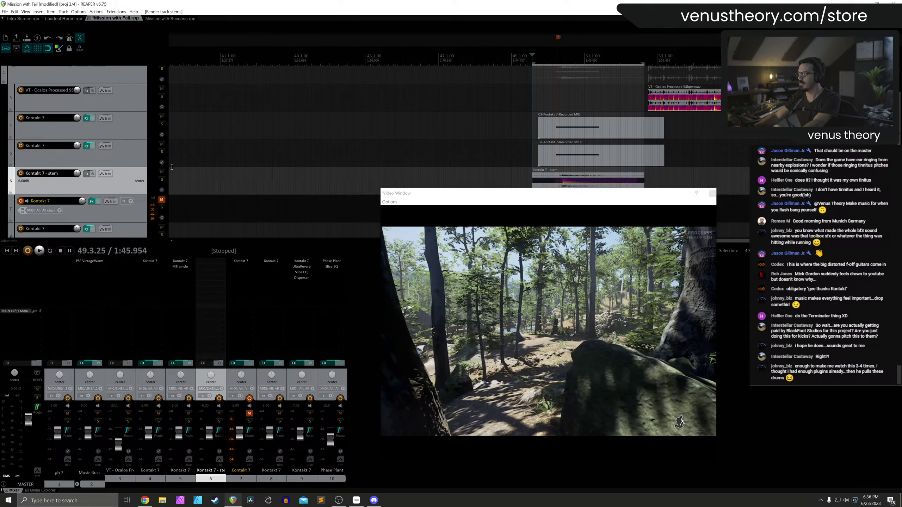
# Shift the rendered Kontakt 7 stem item slightly earlier so its hit lines up with the fail marker
pyautogui.scroll(-2, 152, 167)
pyautogui.click(117, 130)
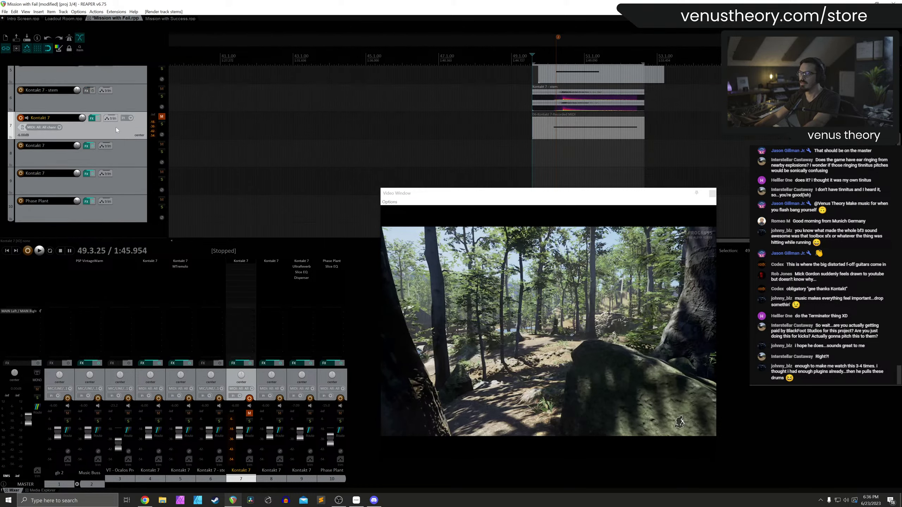
pyautogui.moveTo(621, 107); pyautogui.dragTo(671, 109)
pyautogui.scroll(4, 619, 108)
pyautogui.scroll(3, 164, 170)
# Solo tracks 4, 5 and the Kontakt 7 - stem track, and play the fail moment
pyautogui.click(161, 124)
pyautogui.click(161, 152)
pyautogui.scroll(-1, 161, 153)
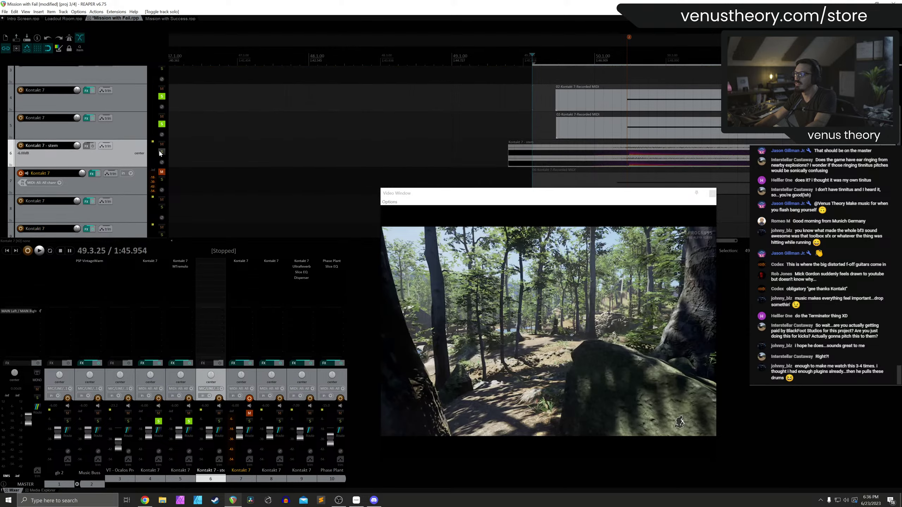
pyautogui.click(162, 152)
pyautogui.press('space')
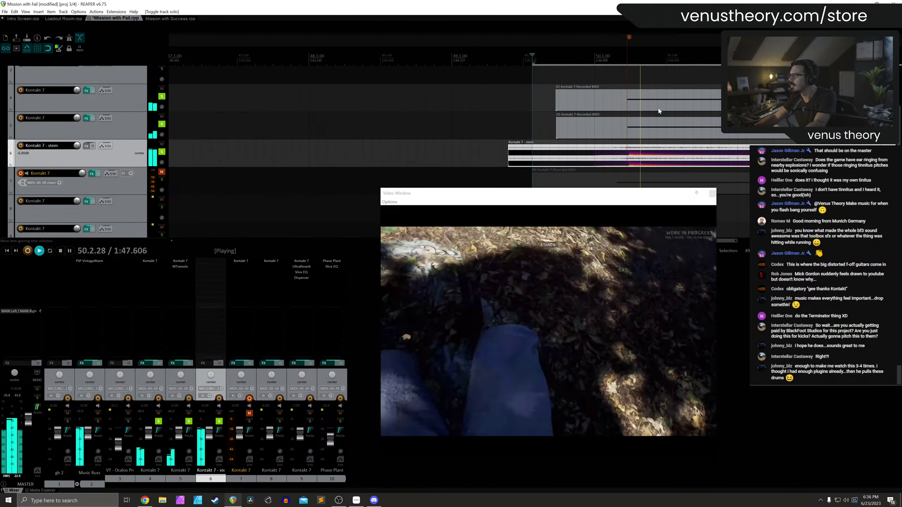
# Move track 5's recorded MIDI item later so that it starts at about 50.1.00
pyautogui.moveTo(598, 132); pyautogui.dragTo(728, 134)
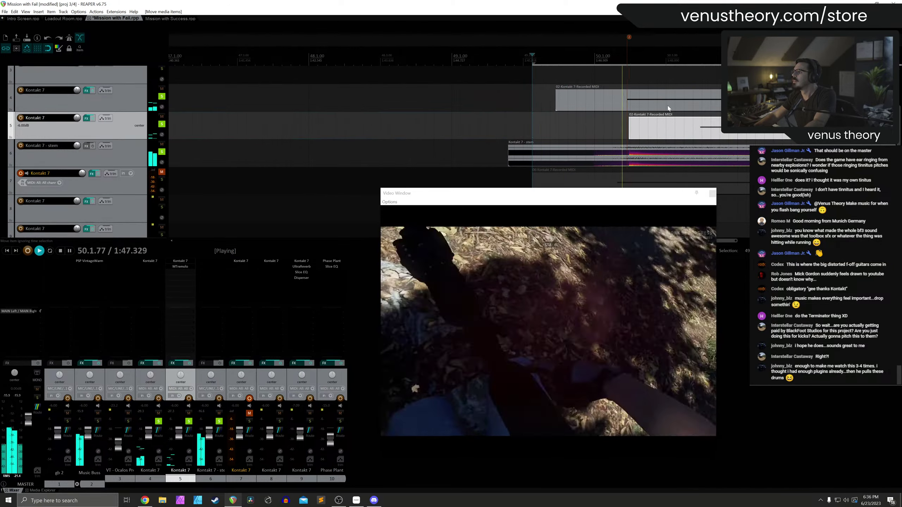
pyautogui.moveTo(692, 126); pyautogui.dragTo(686, 124)
pyautogui.press('space')
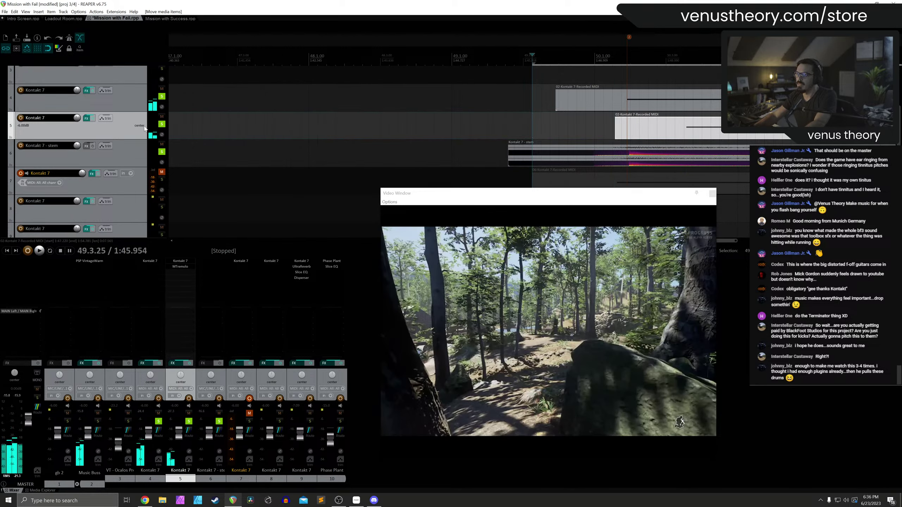
pyautogui.hotkey('ctrl', 'z')
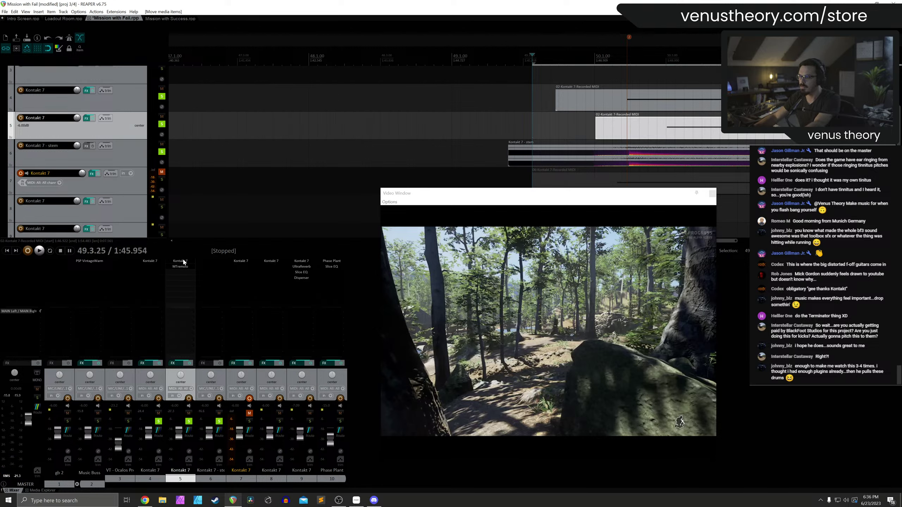
# Lengthen the amp attack of the Sample layer in track 5's Ashlight instrument
pyautogui.hotkey('shift', 'f')
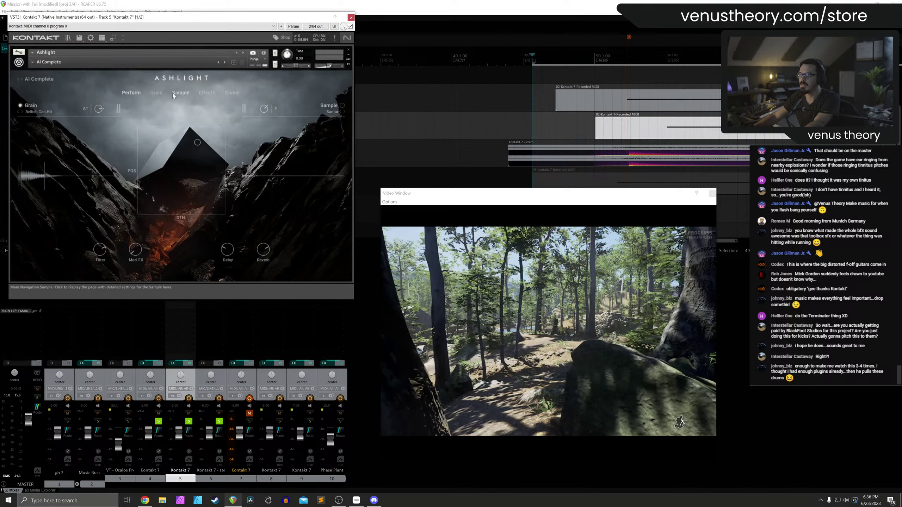
pyautogui.click(182, 94)
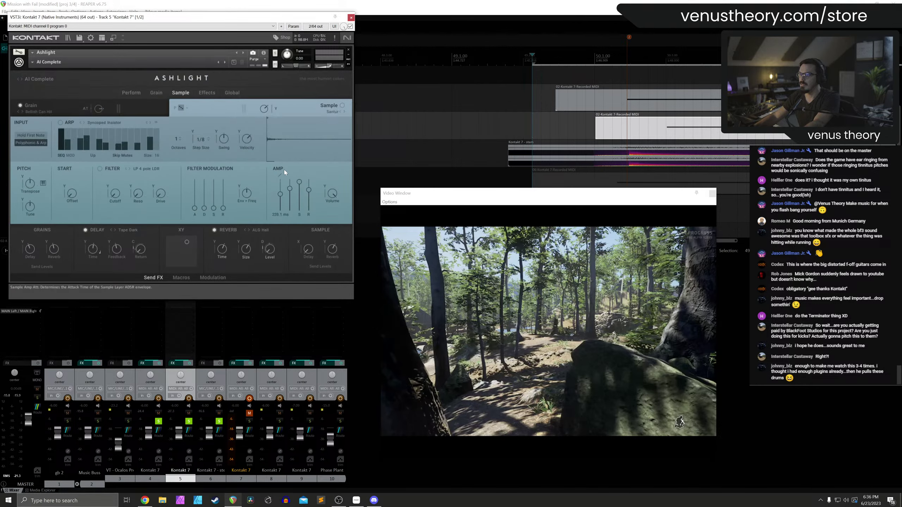
pyautogui.click(118, 111)
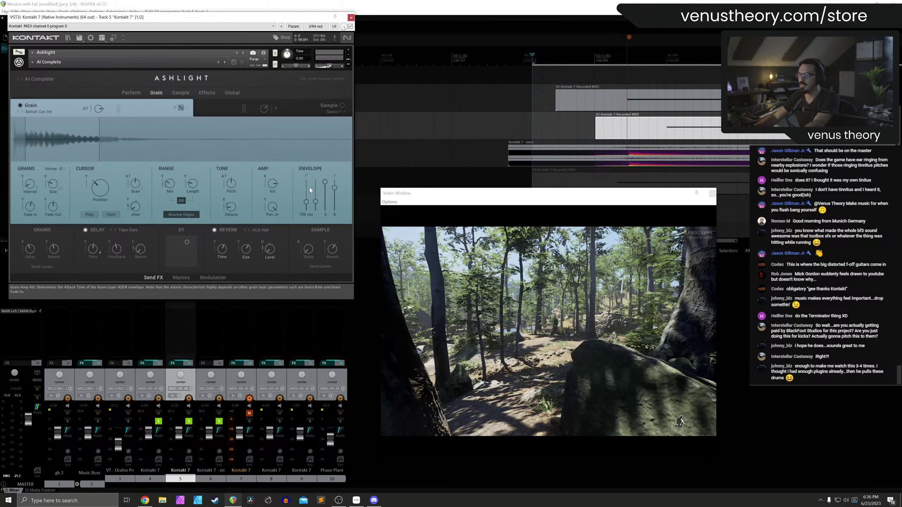
pyautogui.click(332, 112)
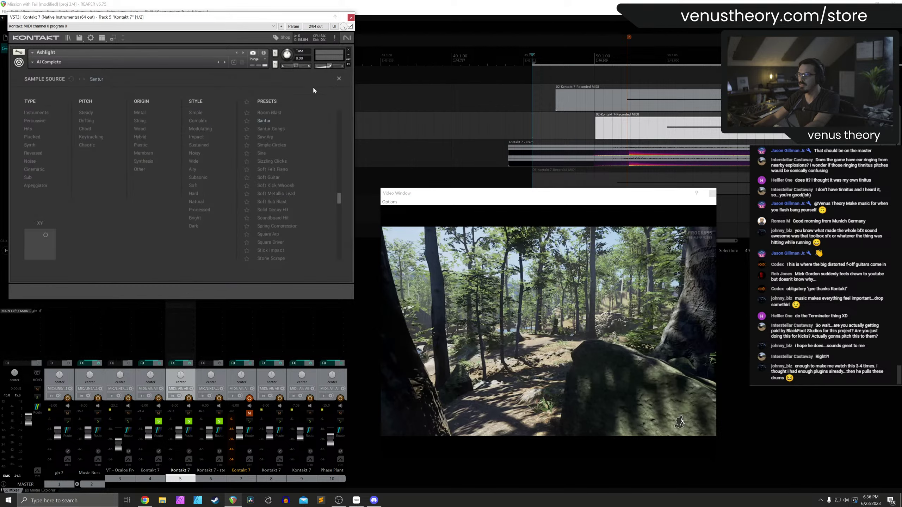
pyautogui.click(339, 79)
pyautogui.click(218, 106)
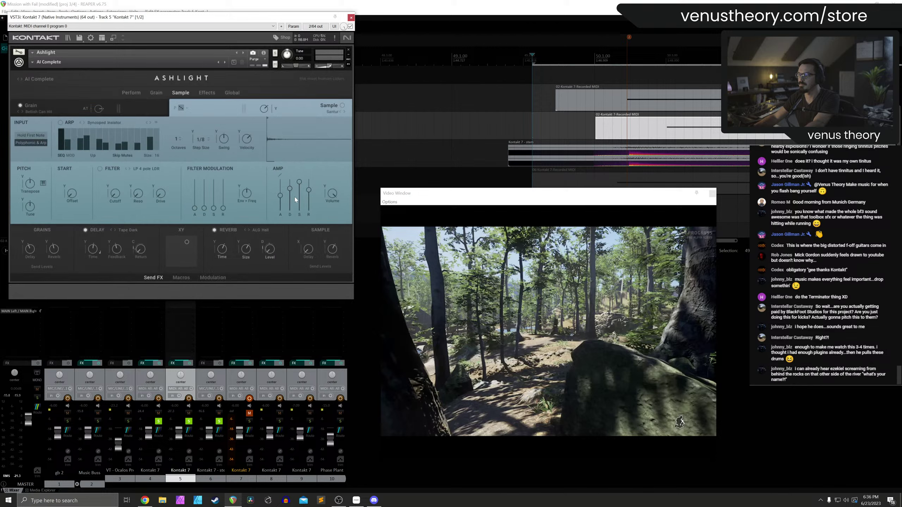
pyautogui.moveTo(282, 194); pyautogui.dragTo(281, 188)
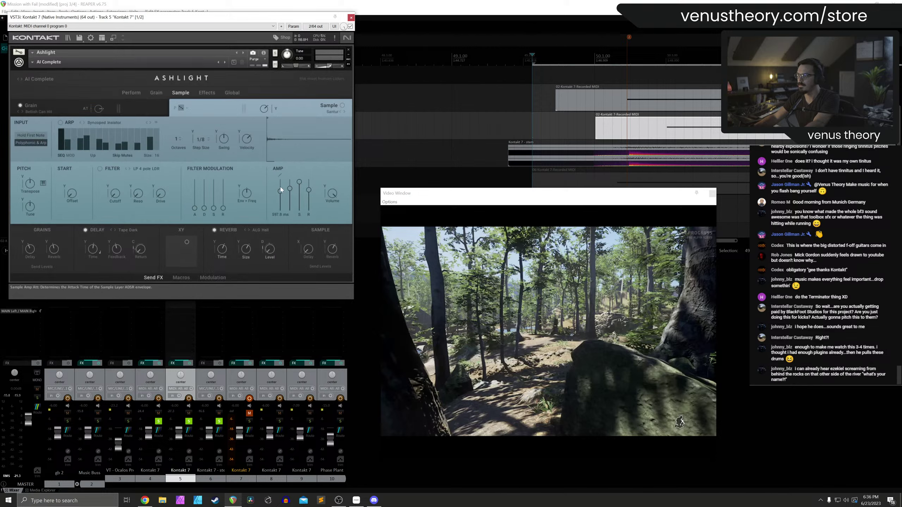
# Play back the fail moment from just before the soloed hits, and close track 5's Kontakt window
pyautogui.click(514, 59)
pyautogui.press('space')
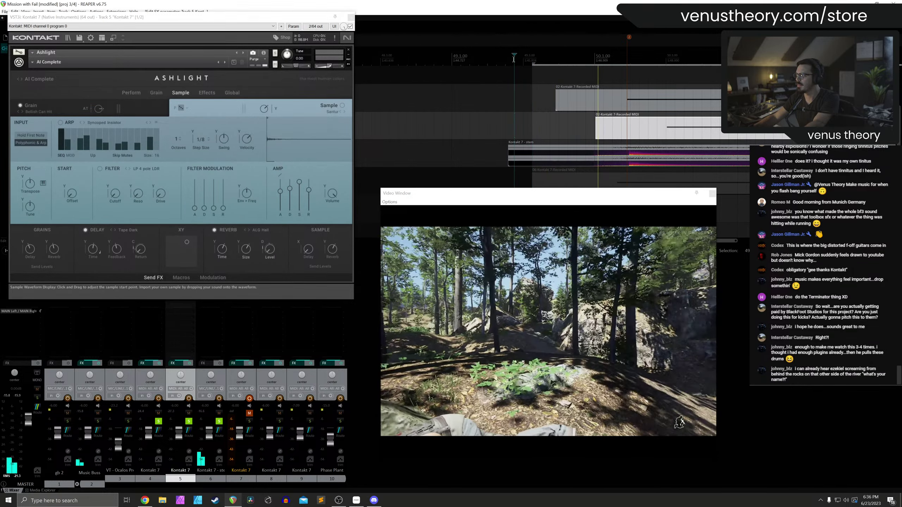
pyautogui.press('Escape')
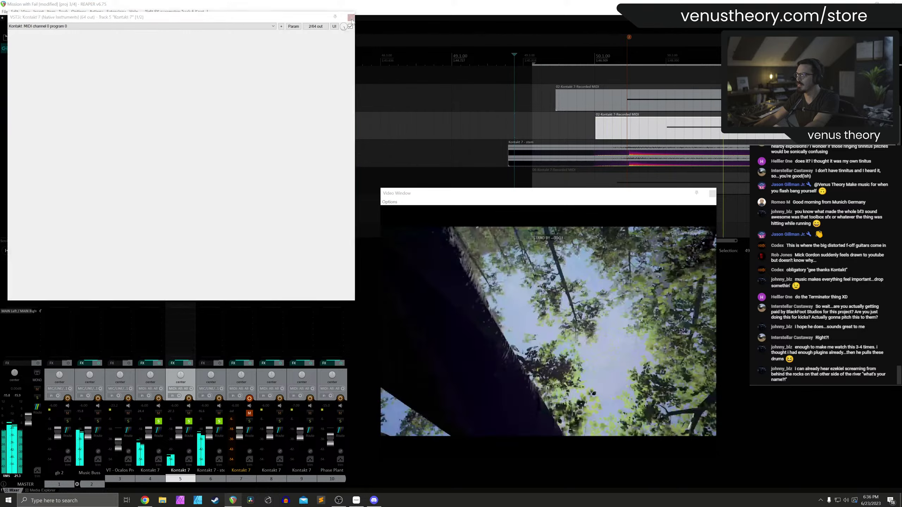
pyautogui.scroll(-2, 399, 128)
pyautogui.scroll(-2, 399, 128)
pyautogui.press('space')
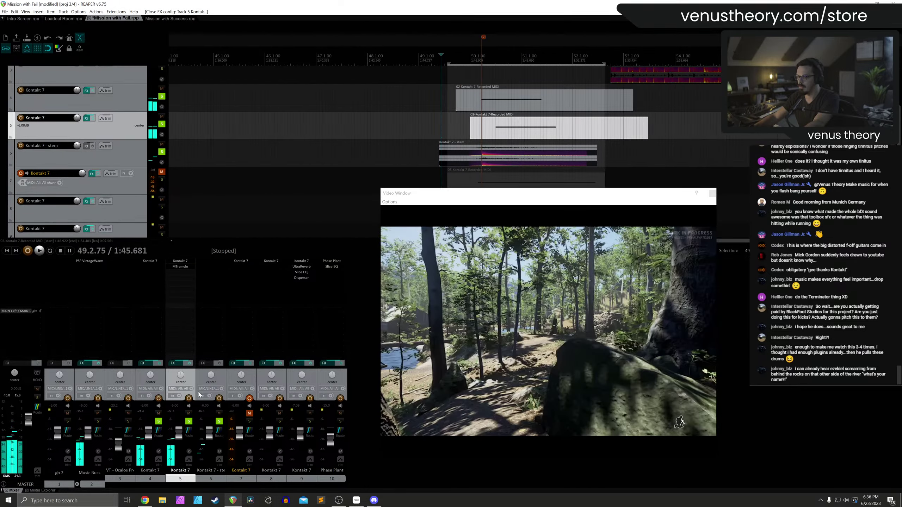
# Unsolo tracks 4 and 5, and raise the volume of the Kontakt 7 - stem track
pyautogui.click(188, 421)
pyautogui.click(159, 421)
pyautogui.moveTo(210, 433); pyautogui.dragTo(209, 422)
# Add Slice EQ to the stem track with low and high boosts and a low-mid dip, and play the result
pyautogui.doubleClick(221, 265)
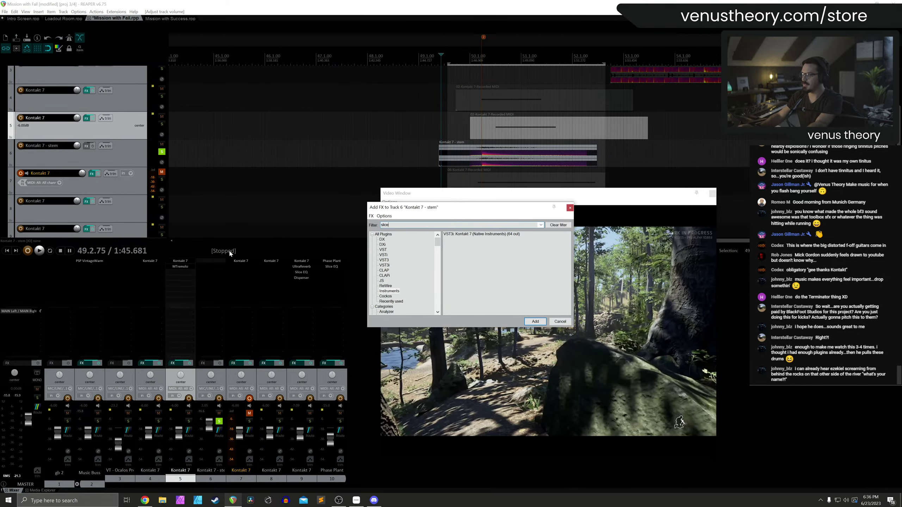
pyautogui.doubleClick(462, 235)
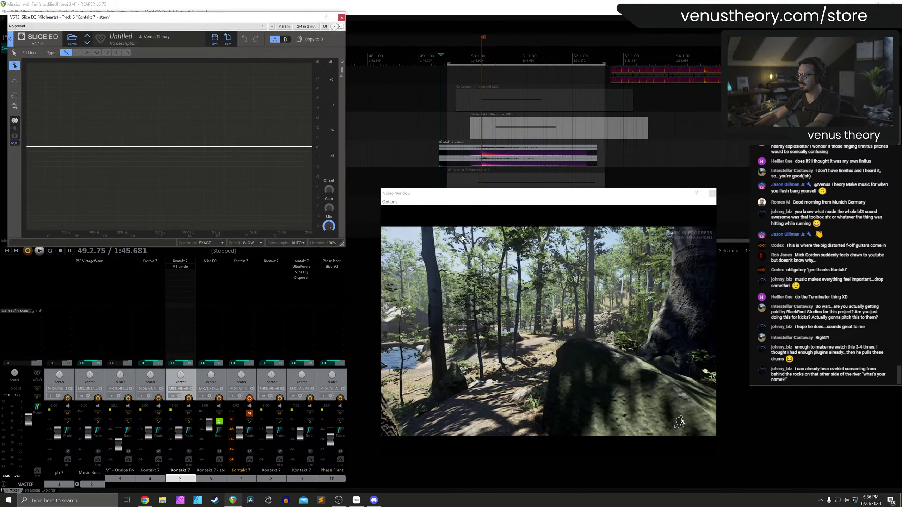
pyautogui.moveTo(248, 150); pyautogui.dragTo(249, 133)
pyautogui.moveTo(123, 150); pyautogui.dragTo(138, 168)
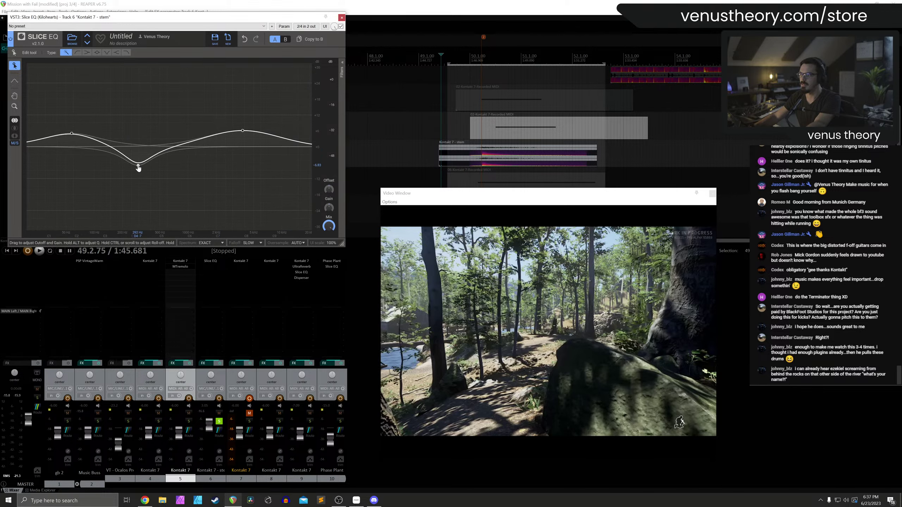
pyautogui.press('space')
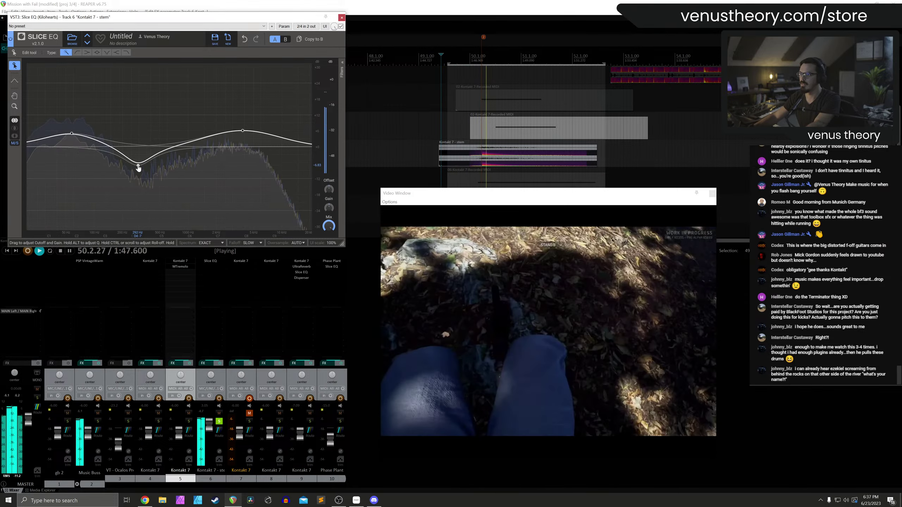
# Reshape the stem track's Slice EQ with a low cut, a higher low boost, a gentler dip and a smaller, lower-frequency high boost
pyautogui.moveTo(139, 168); pyautogui.dragTo(157, 158)
pyautogui.moveTo(72, 134); pyautogui.dragTo(95, 138)
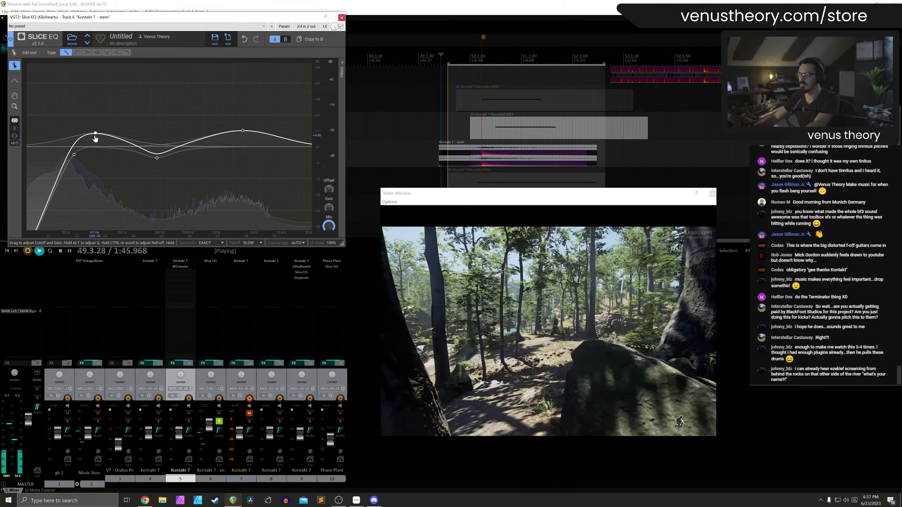
pyautogui.moveTo(242, 131); pyautogui.dragTo(207, 134)
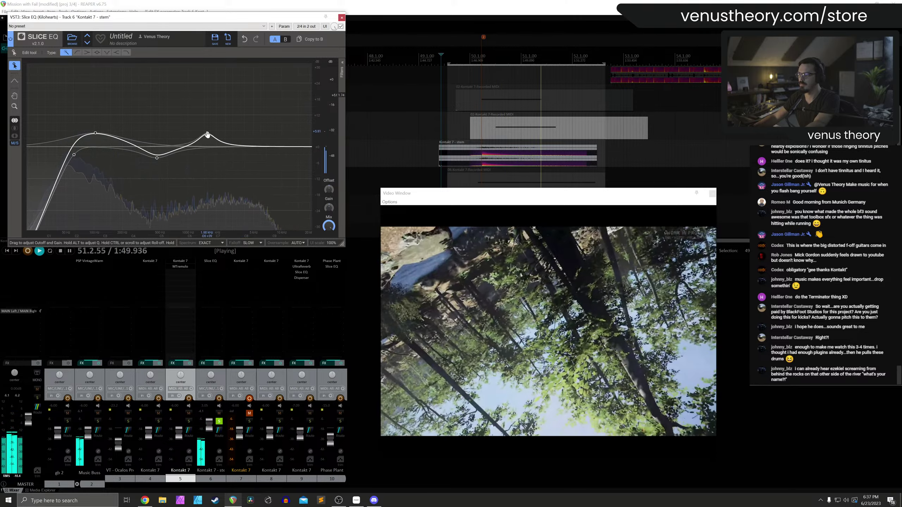
pyautogui.moveTo(157, 158); pyautogui.dragTo(135, 162)
pyautogui.moveTo(207, 133)
pyautogui.mouseDown()
pyautogui.moveTo(215, 146)
pyautogui.moveTo(206, 138)
pyautogui.mouseUp()
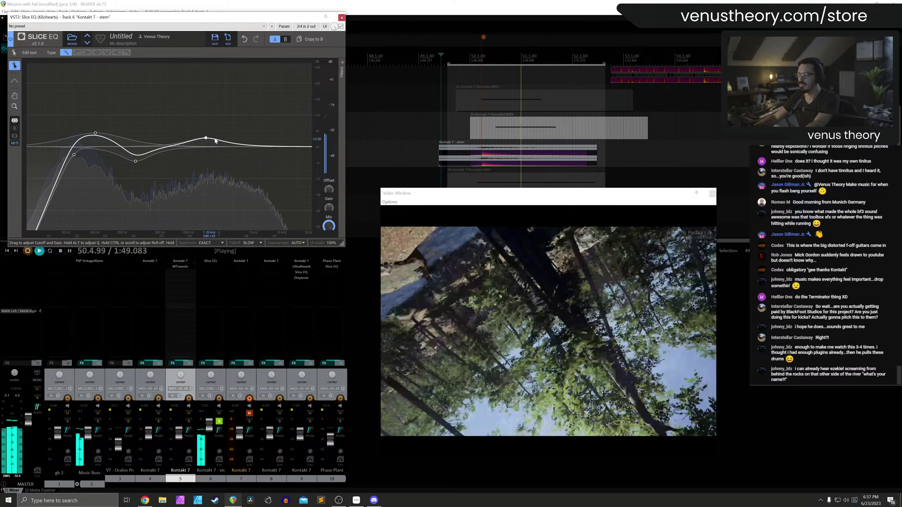
pyautogui.press('space')
pyautogui.press('Escape')
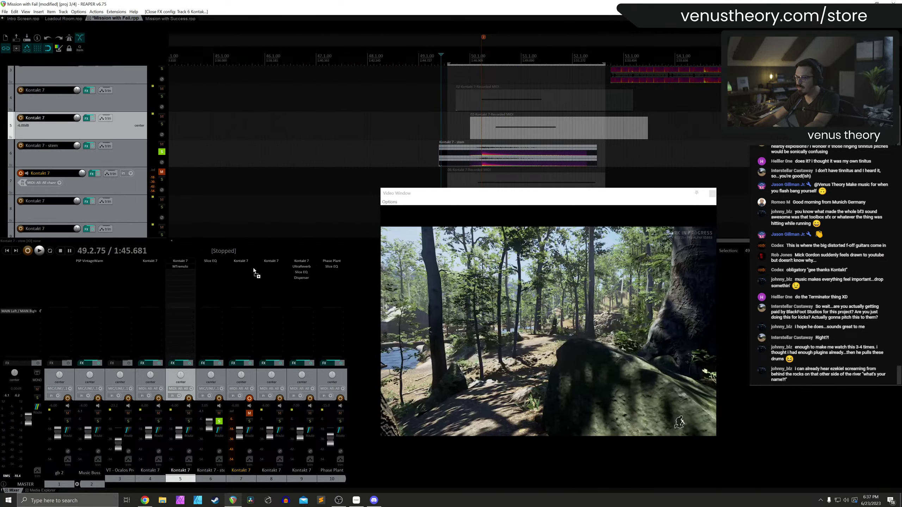
# Copy UltraReverb onto the Kontakt 7 - stem track, remove the stray copy from track 7, and play back the fail moment
pyautogui.moveTo(253, 269); pyautogui.dragTo(213, 266)
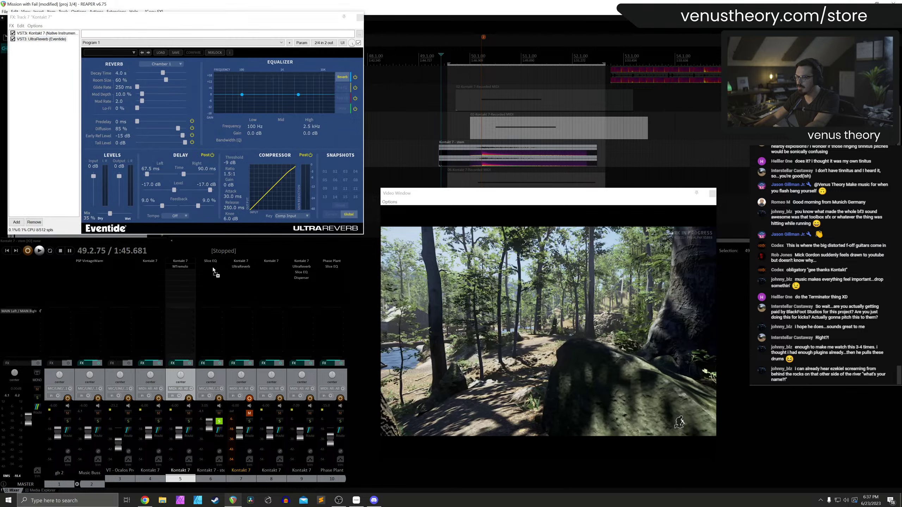
pyautogui.hotkey('alt', 'space')
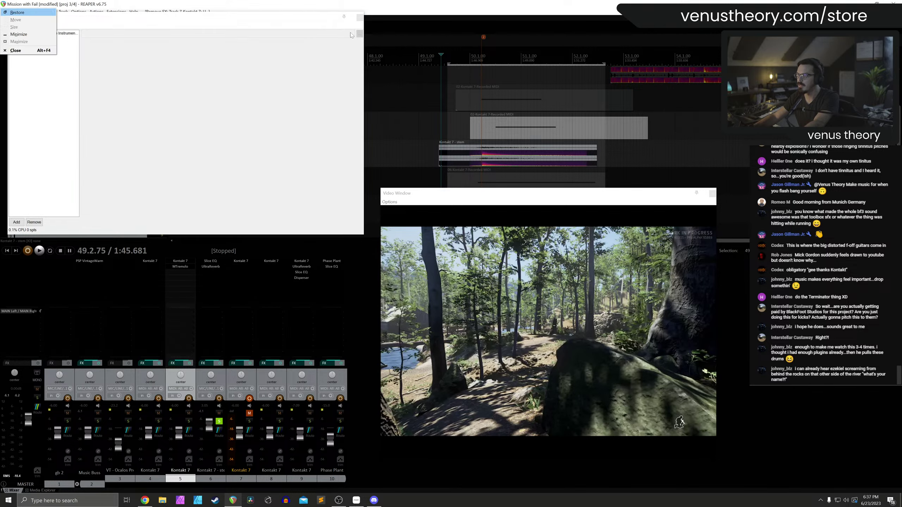
pyautogui.click(360, 17)
pyautogui.press('space')
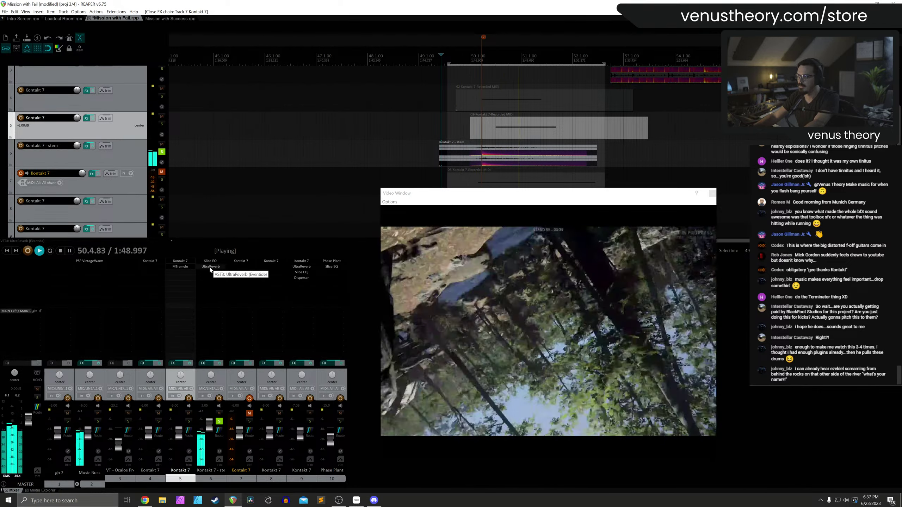
pyautogui.press('space')
# Add kHs Transient Shaper to the Kontakt 7 - stem track and place it between Slice EQ and UltraReverb
pyautogui.doubleClick(211, 283)
pyautogui.write('tra')
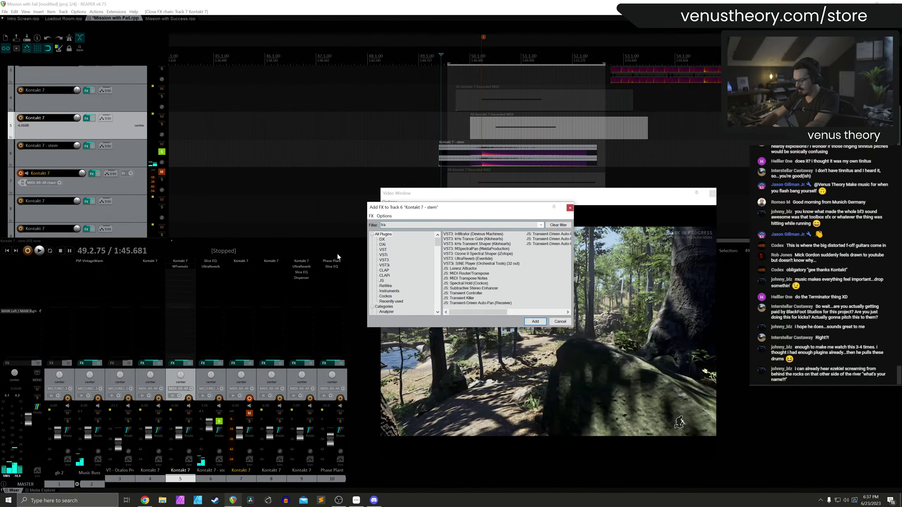
pyautogui.write('ns')
pyautogui.press('Down')
pyautogui.press('Return')
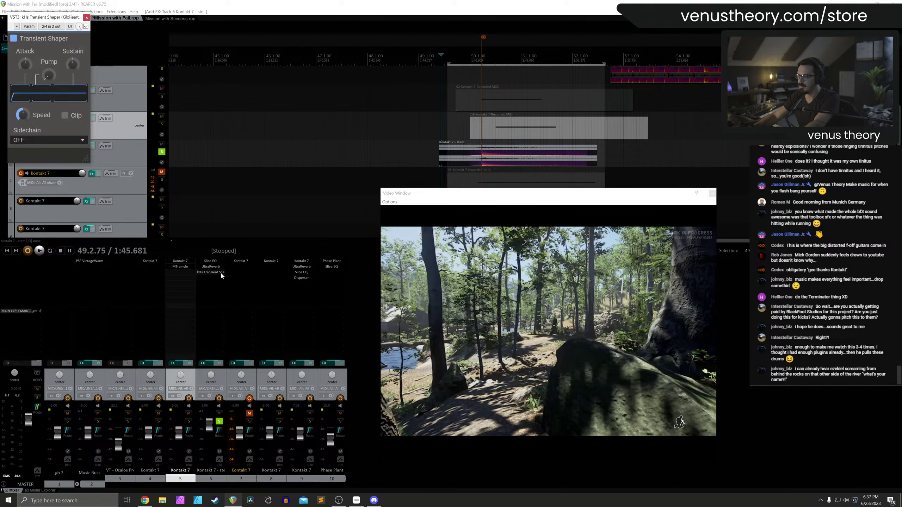
pyautogui.moveTo(220, 272); pyautogui.dragTo(212, 267)
# Set the Transient Shaper's attack to about 30%, raise its pump and sustain, and play the result
pyautogui.moveTo(25, 64)
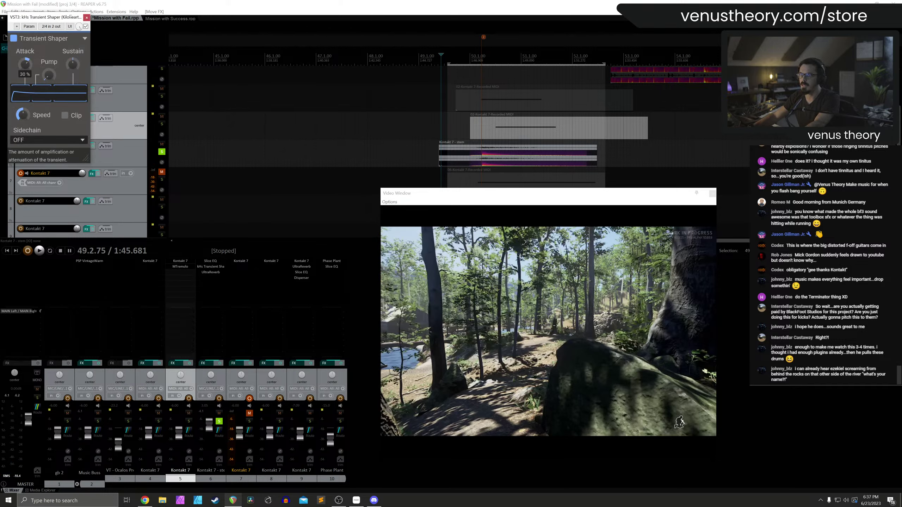
pyautogui.moveTo(48, 75)
pyautogui.moveTo(73, 65)
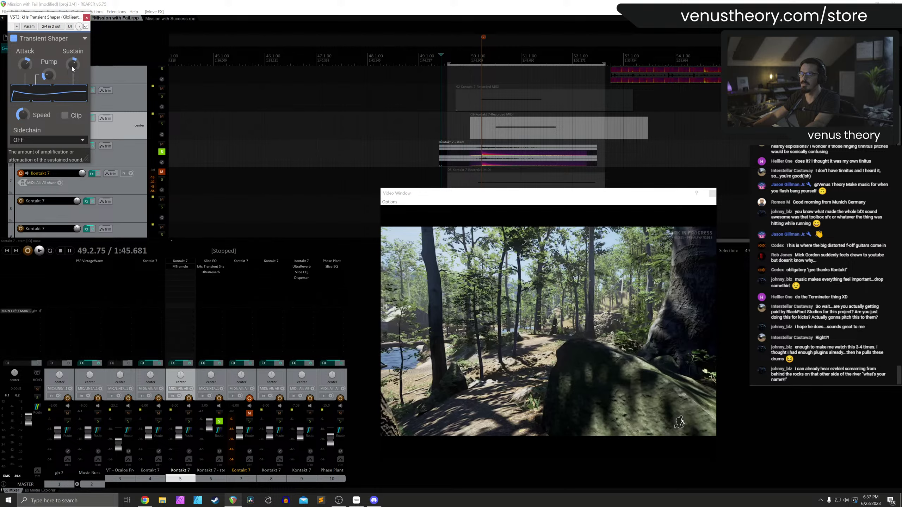
pyautogui.press('space')
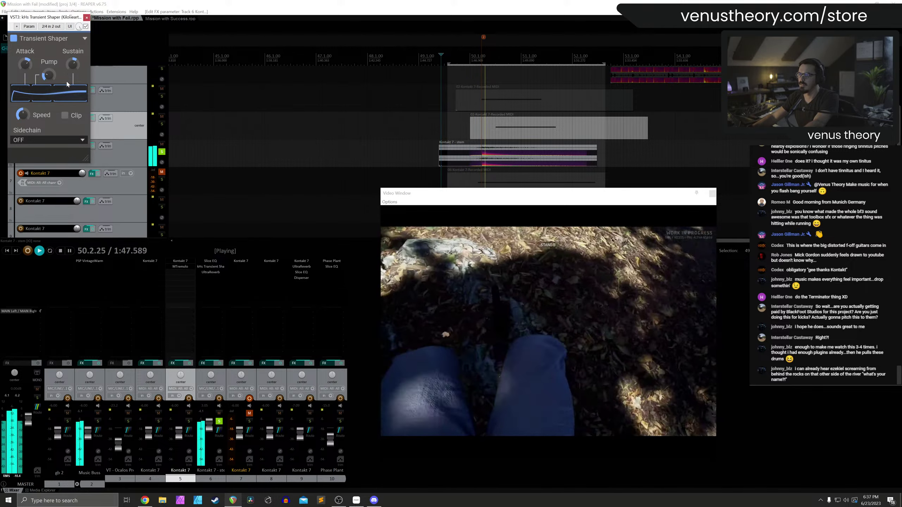
# Close the Transient Shaper window and add the Infiltrator effect to the Kontakt 7 - stem track
pyautogui.click(210, 266)
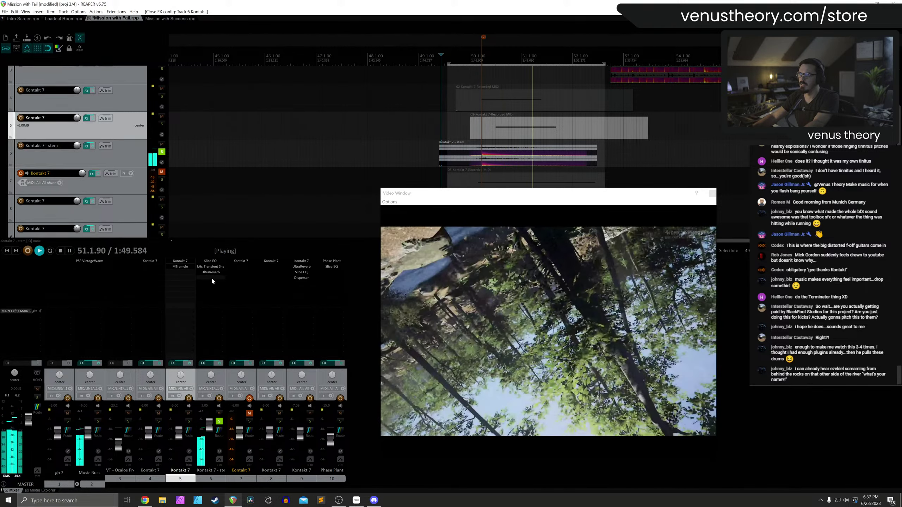
pyautogui.press('space')
pyautogui.doubleClick(213, 276)
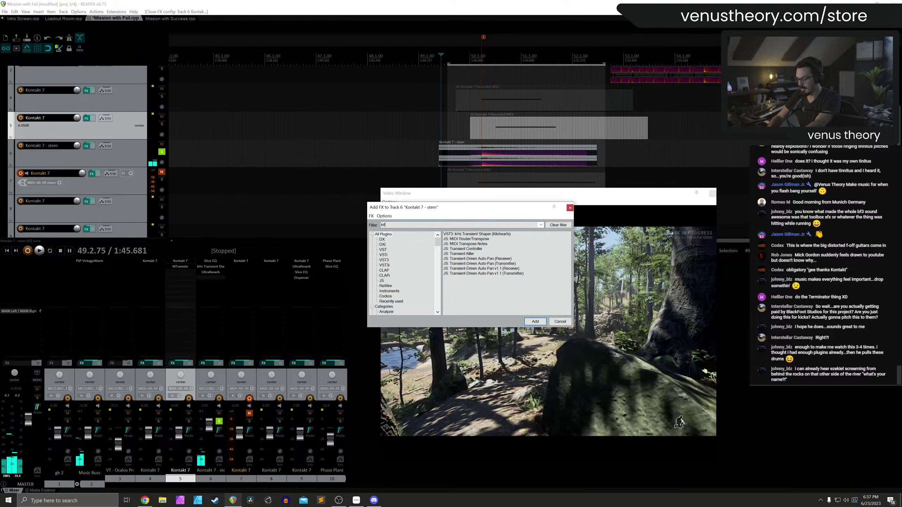
pyautogui.write('inf')
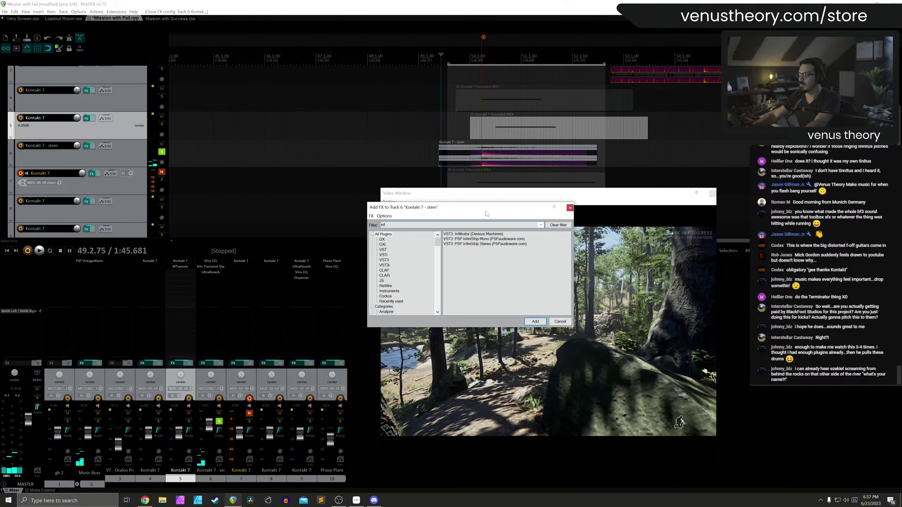
pyautogui.doubleClick(473, 234)
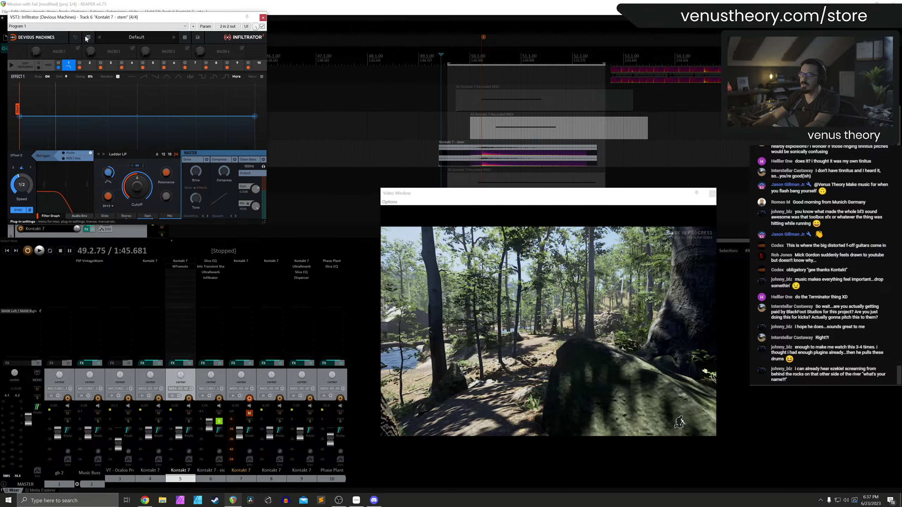
# Audition Infiltrator's factory Destruction presets Cyberpunk and Karplus Melody, and settle on Delay Liner
pyautogui.click(88, 38)
pyautogui.click(144, 54)
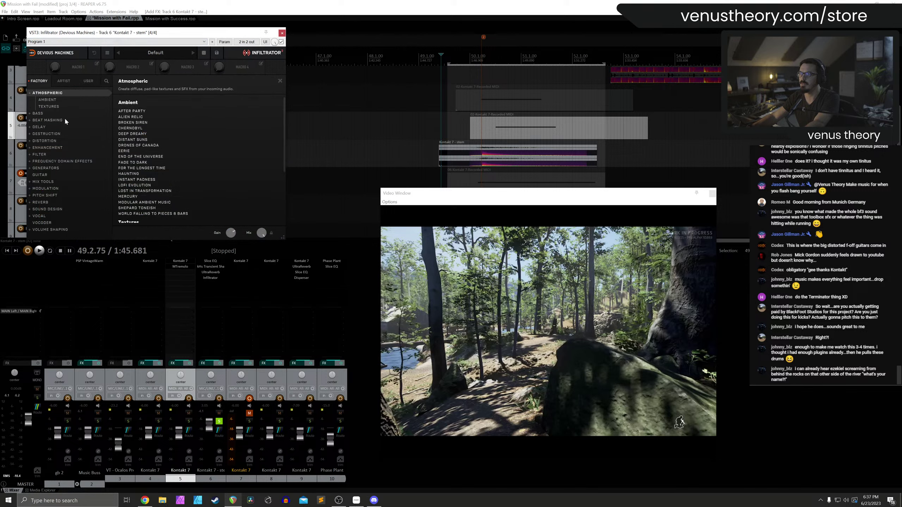
pyautogui.click(57, 133)
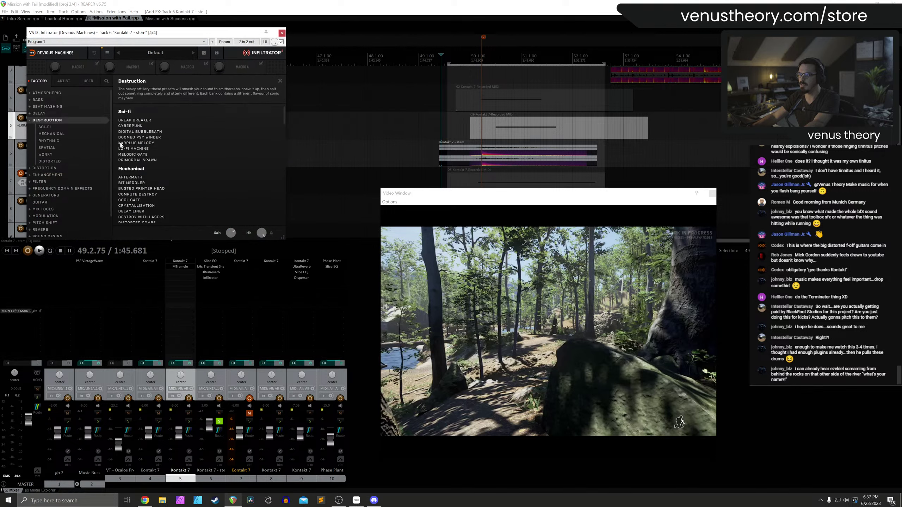
pyautogui.click(139, 126)
pyautogui.press('space')
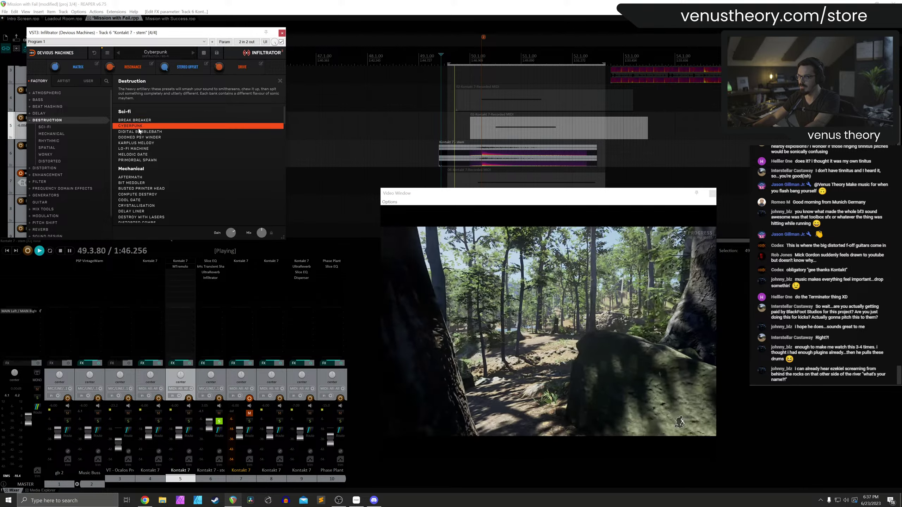
pyautogui.click(156, 142)
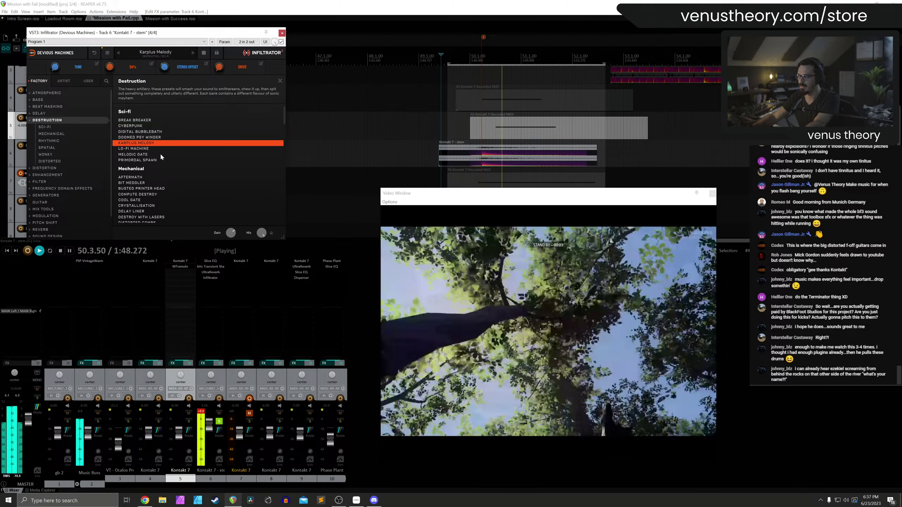
pyautogui.click(156, 211)
pyautogui.scroll(-2, 159, 162)
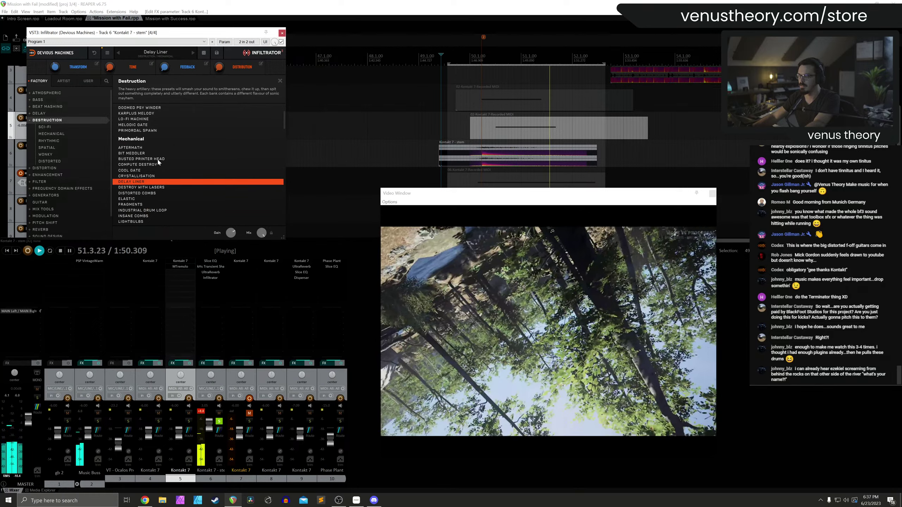
pyautogui.press('space')
pyautogui.click(280, 80)
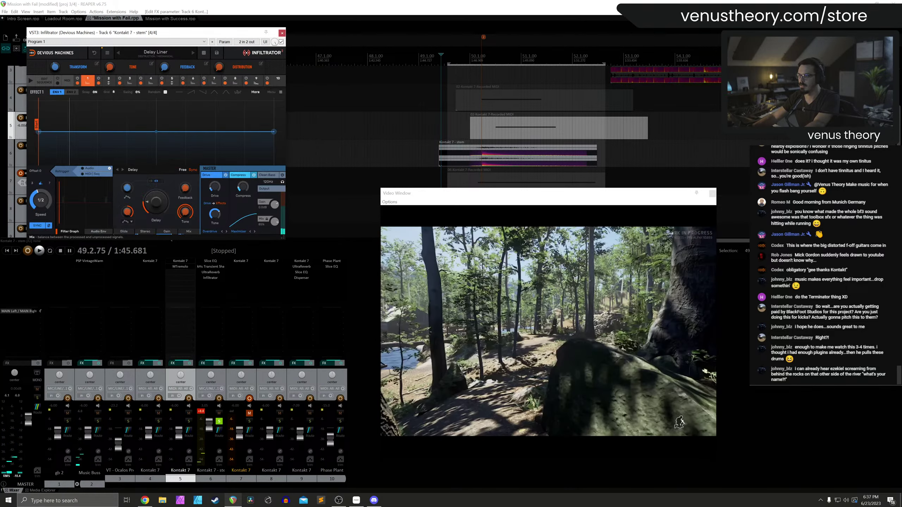
# Play the passage from 50.1.25 to check the Delay Liner preset, and close the Infiltrator window
pyautogui.click(473, 58)
pyautogui.press('space')
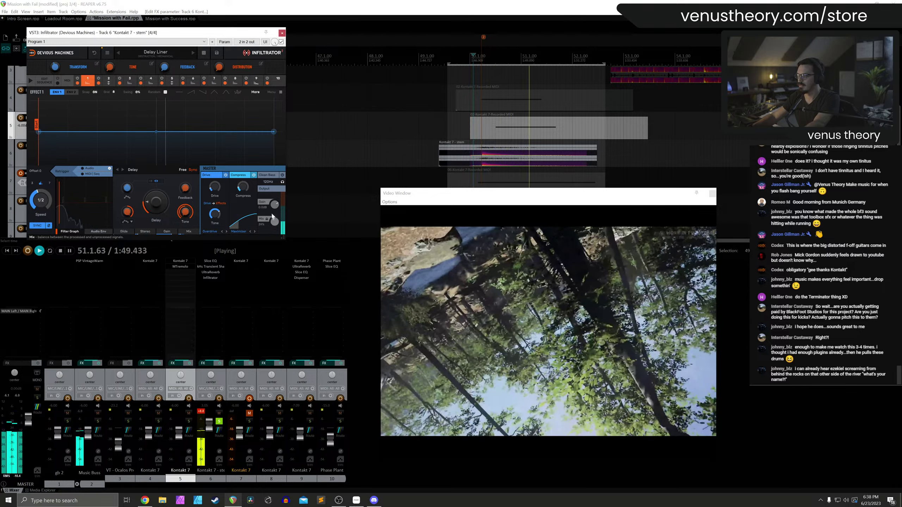
pyautogui.press('space')
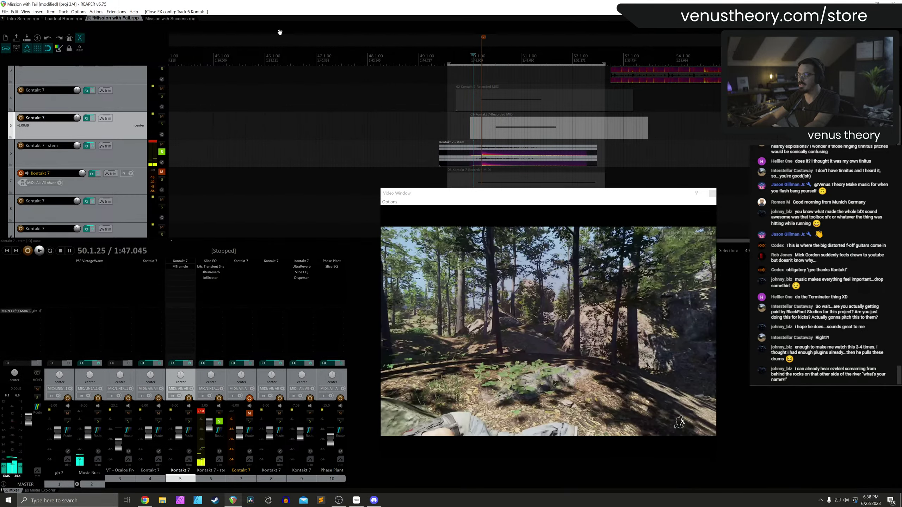
pyautogui.click(282, 33)
# Add Kilohearts Disperser after Infiltrator on the Kontakt 7 - stem track and close its window
pyautogui.doubleClick(210, 285)
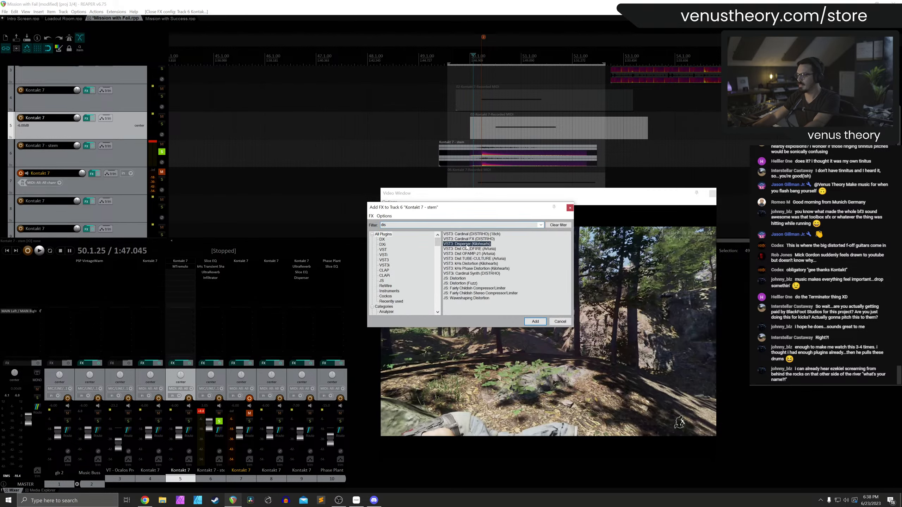
pyautogui.doubleClick(466, 245)
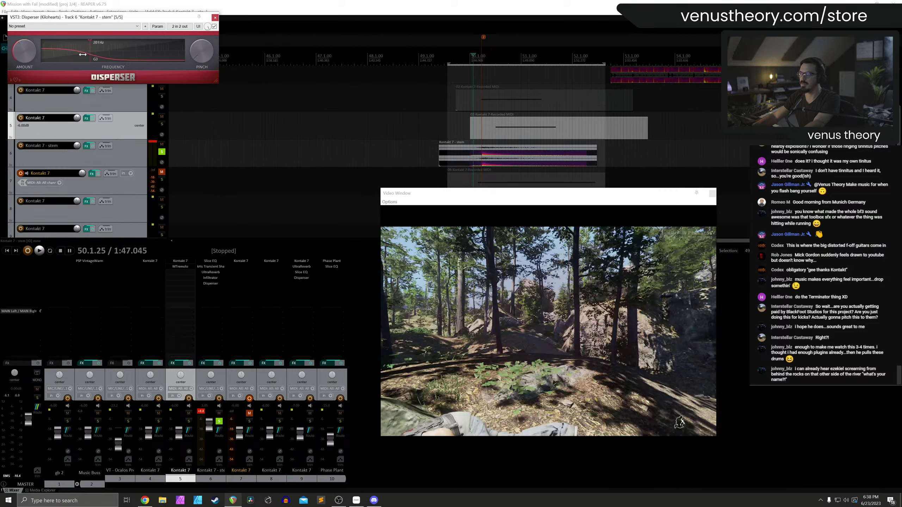
pyautogui.click(215, 18)
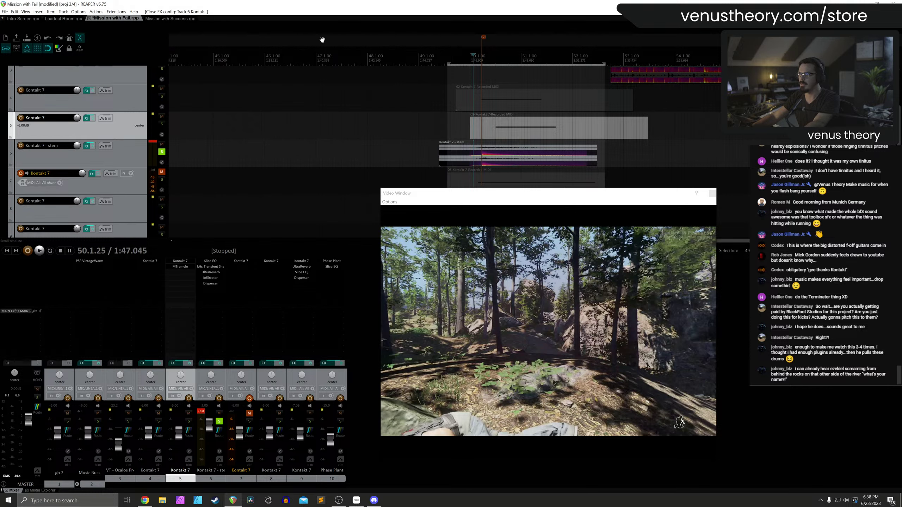
# Select the Kontakt 7 - stem track and play it soloed from 49.4.75 to hear the processed sound
pyautogui.click(466, 58)
pyautogui.click(143, 162)
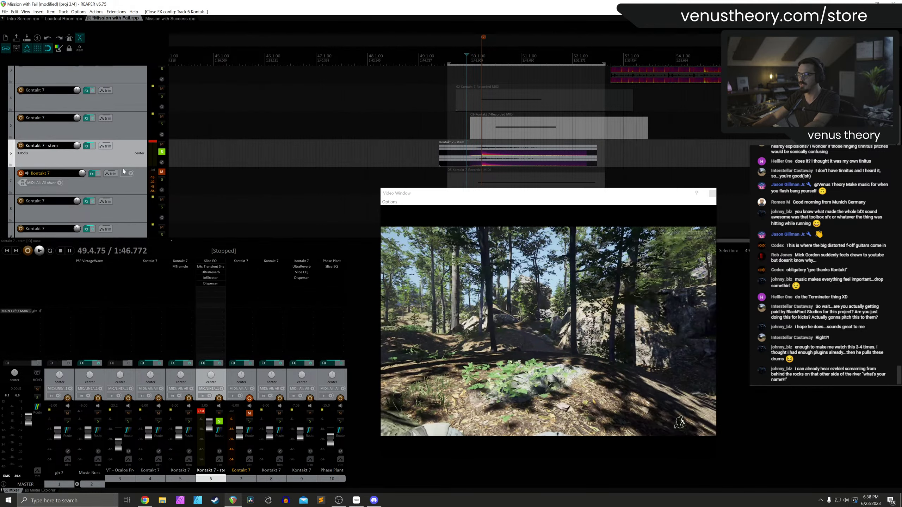
pyautogui.press('space')
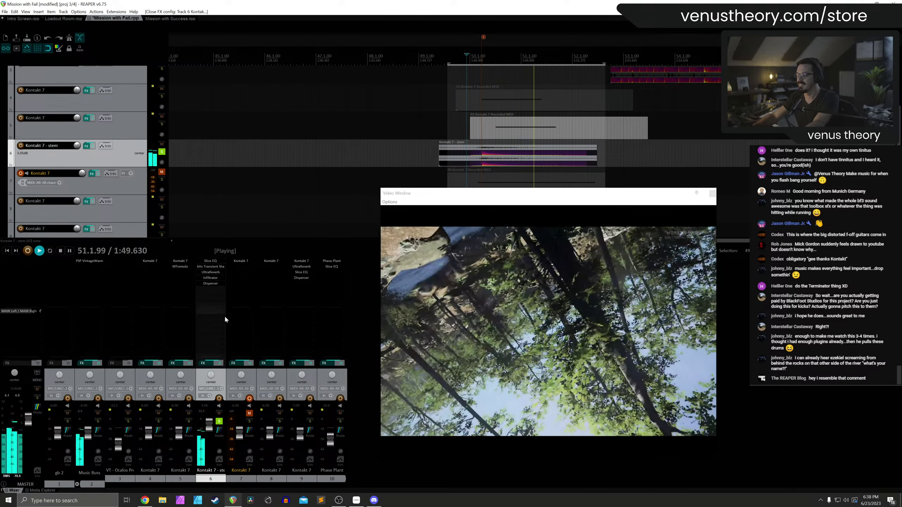
pyautogui.press('space')
# Unsolo the Kontakt 7 - stem track and play all the tracks together from 49.2.75
pyautogui.click(219, 421)
pyautogui.click(441, 100)
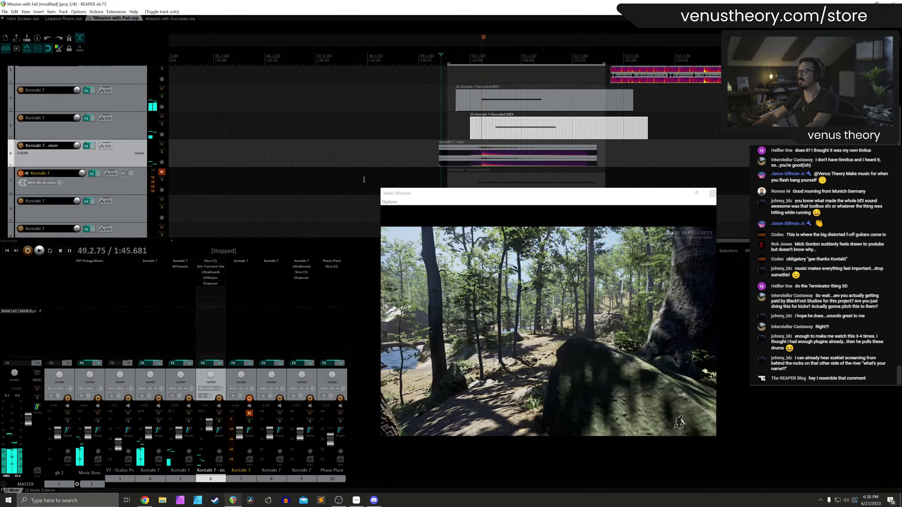
pyautogui.press('space')
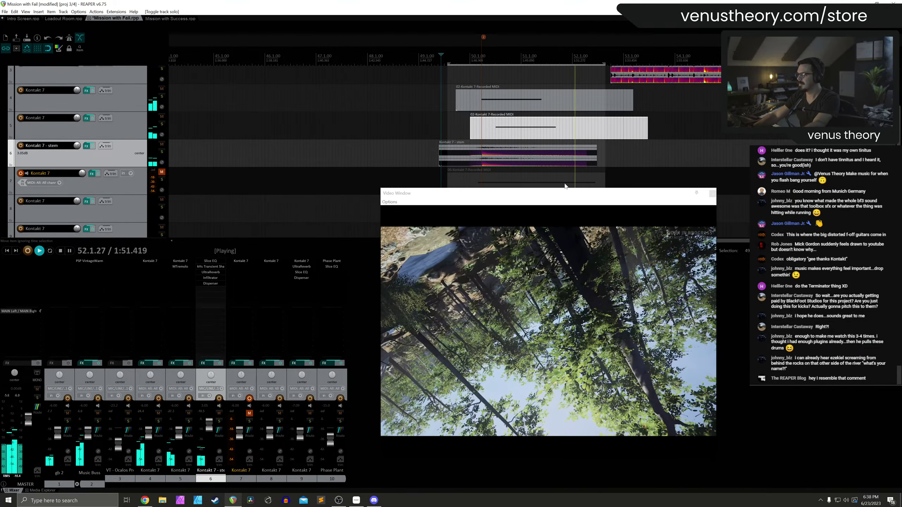
pyautogui.press('space')
# Close the video window, insert a new track below Kontakt 7 - stem, and show the Media Explorer
pyautogui.click(712, 193)
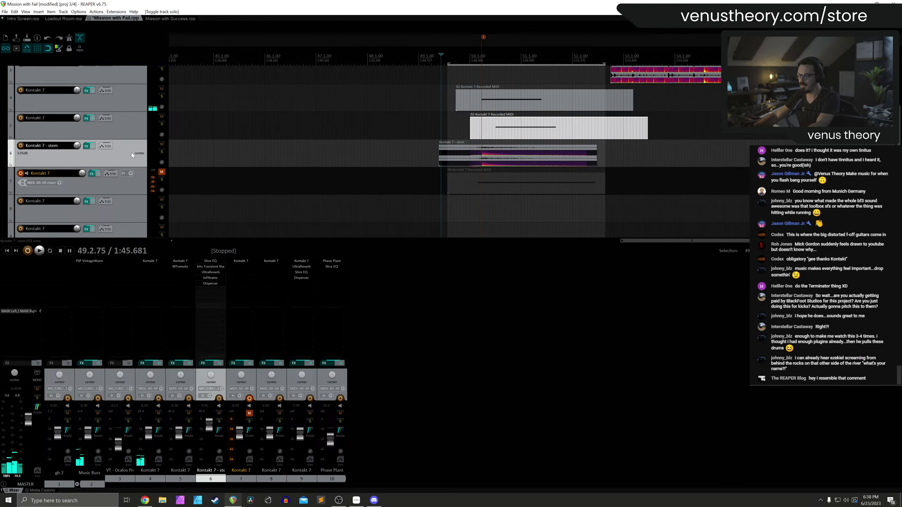
pyautogui.hotkey('ctrl', 't')
pyautogui.click(40, 490)
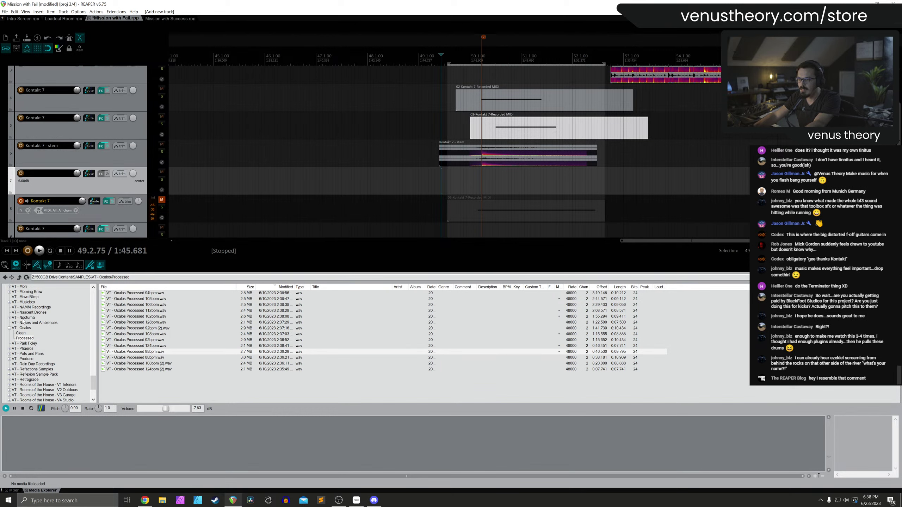
# Audition low boom and boom samples, including Boom 3.wav, from the VT - Phaeros Boom folder
pyautogui.click(9, 328)
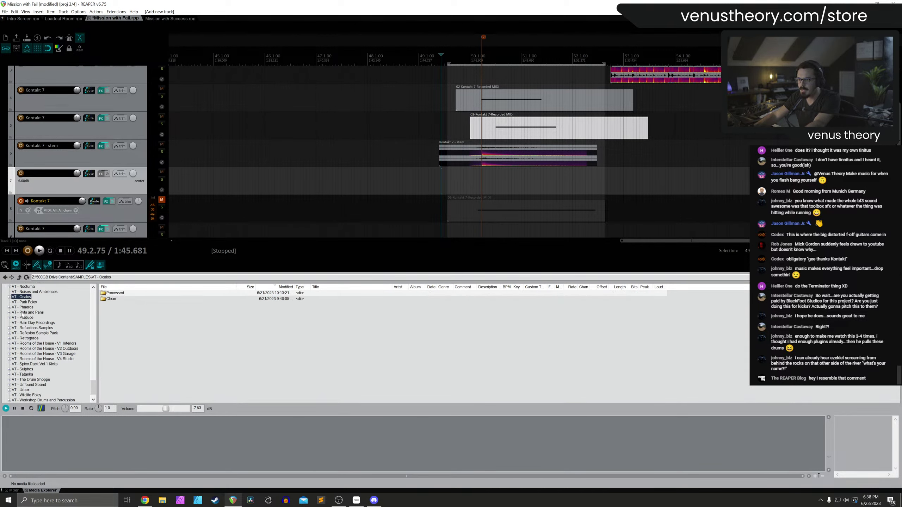
pyautogui.doubleClick(23, 307)
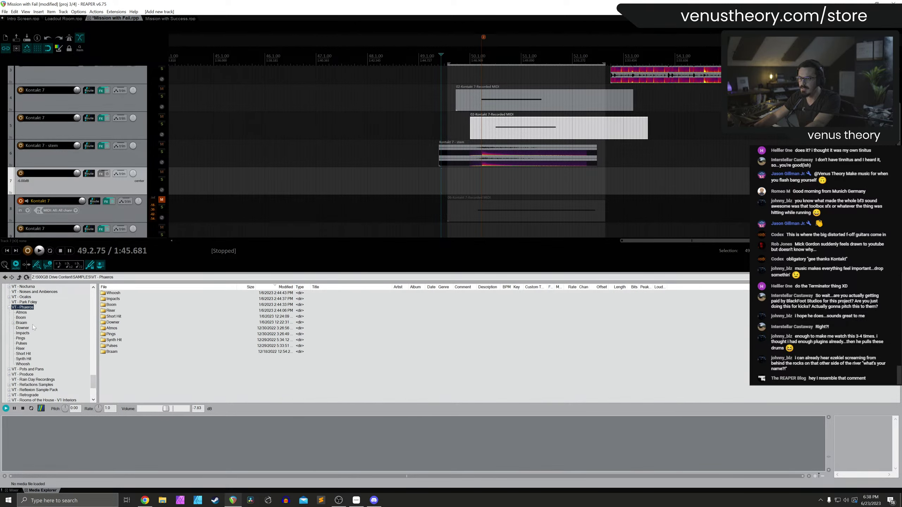
pyautogui.click(21, 317)
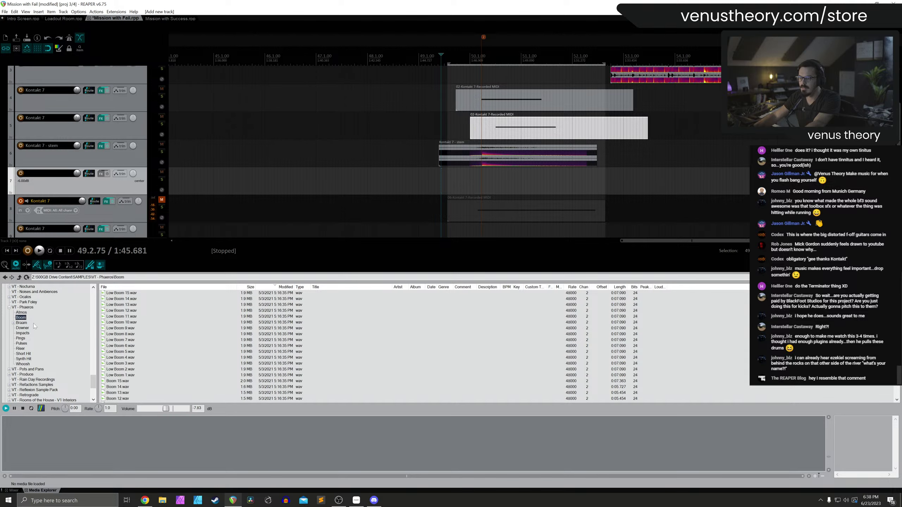
pyautogui.click(142, 317)
pyautogui.click(141, 342)
pyautogui.click(140, 363)
pyautogui.click(131, 370)
pyautogui.click(121, 387)
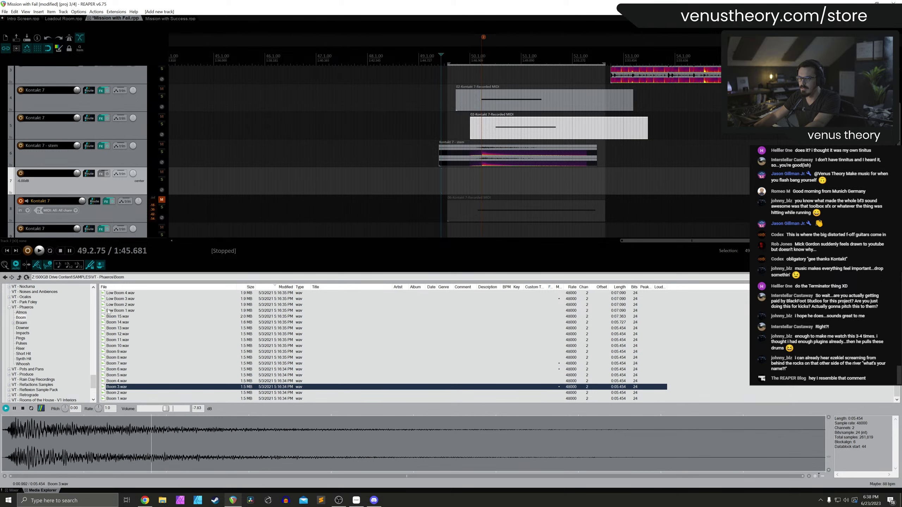
# Try Boom 3.wav on the new track aligned with the impact marker just after bar 50, and delete it
pyautogui.moveTo(128, 388); pyautogui.dragTo(707, 185)
pyautogui.scroll(3, 707, 185)
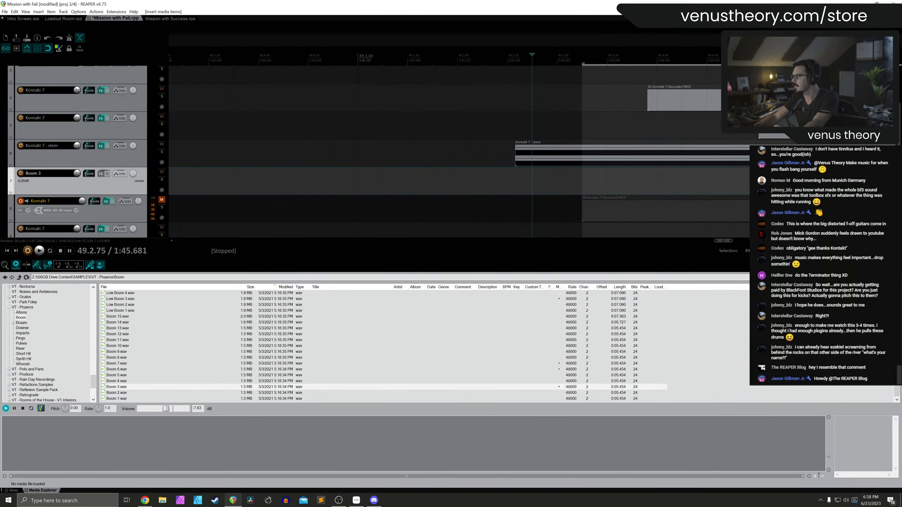
pyautogui.scroll(-3, 707, 126)
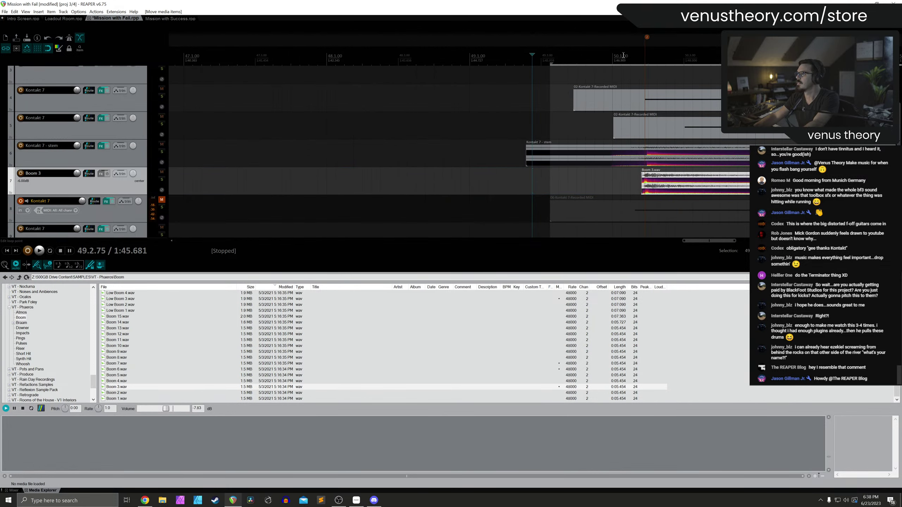
pyautogui.scroll(-4, 623, 56)
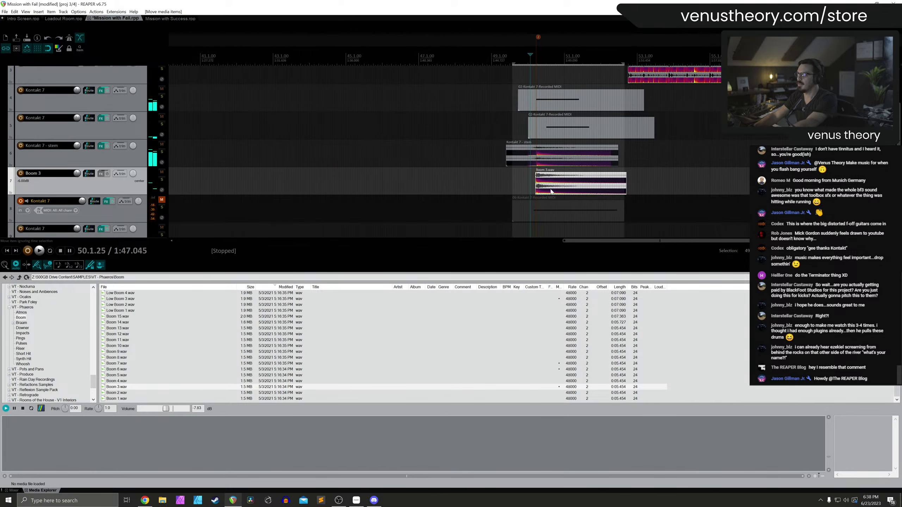
pyautogui.press('Delete')
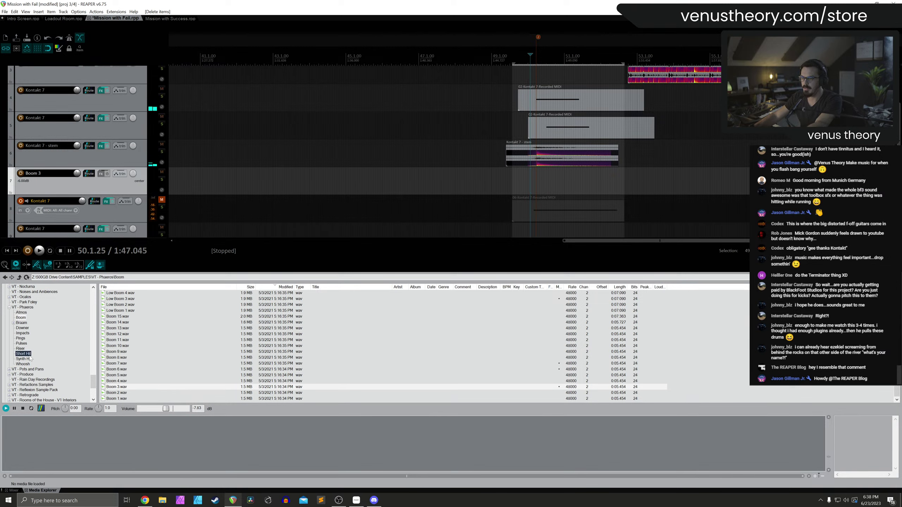
# Place Short Hit 1.wav from the Phaeros Short Hit folder on the Boom 3 track at position 50.1.89
pyautogui.click(119, 346)
pyautogui.moveTo(119, 346); pyautogui.dragTo(558, 183)
pyautogui.scroll(4, 559, 183)
pyautogui.moveTo(619, 185); pyautogui.dragTo(579, 186)
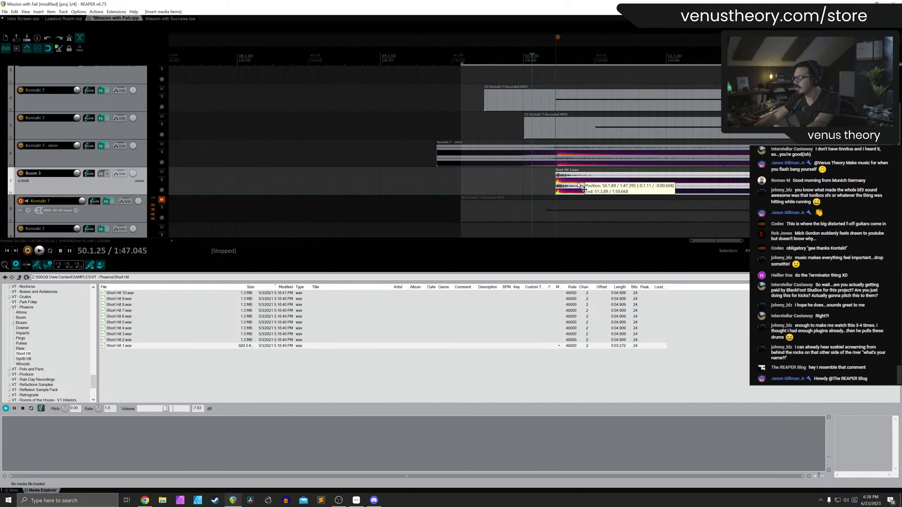
# Play from 49.3.75 to hear the short hit against the other layers
pyautogui.click(478, 76)
pyautogui.press('space')
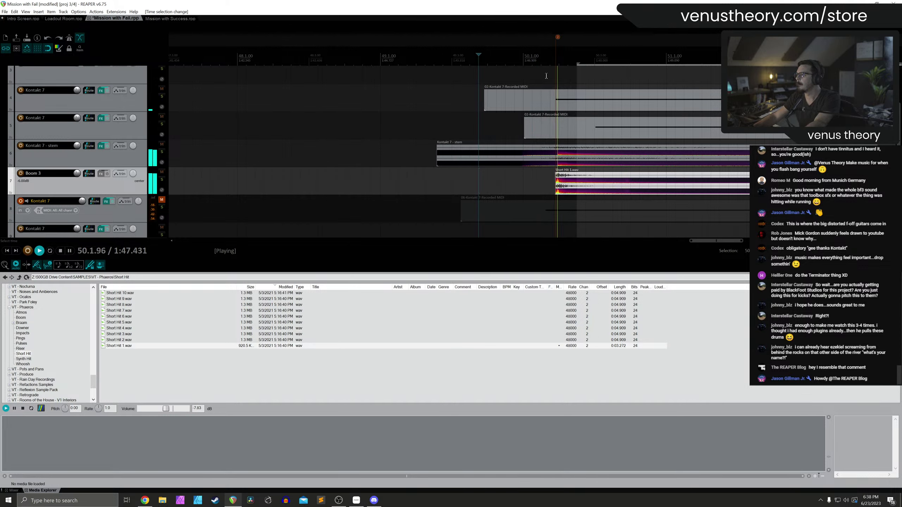
pyautogui.scroll(-5, 546, 76)
pyautogui.press('space')
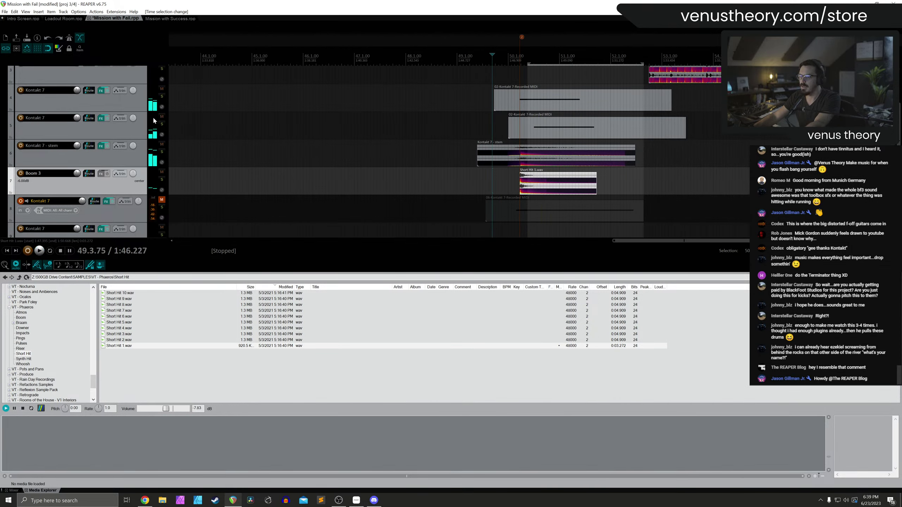
# Reopen the video window and mixer, and raise the Boom 3 track's volume to about -0.43 dB during playback from 48.1.25
pyautogui.click(409, 63)
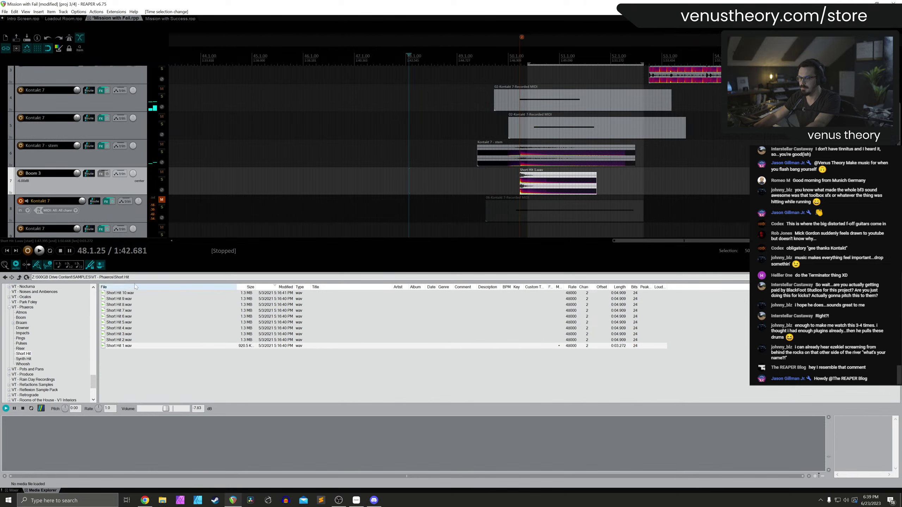
pyautogui.hotkey('ctrl', 'shift', 'v')
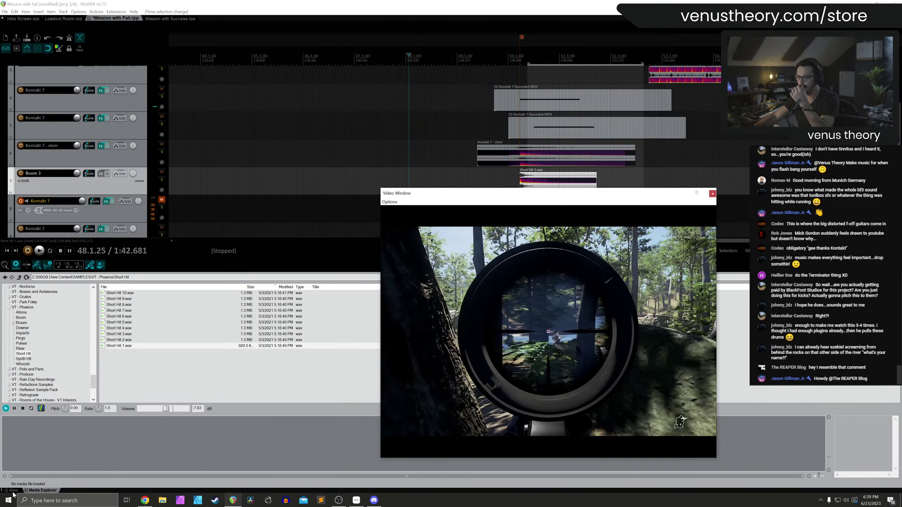
pyautogui.click(13, 491)
pyautogui.press('space')
pyautogui.scroll(6, 238, 430)
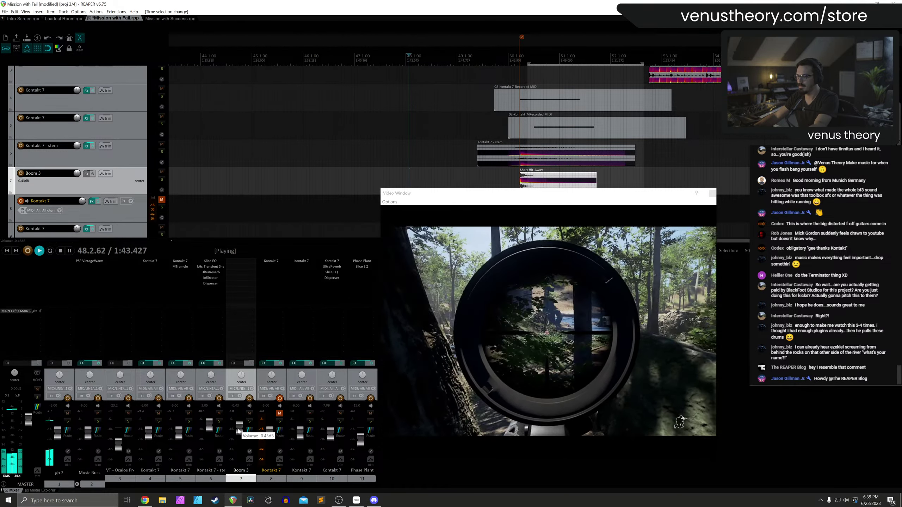
# Nudge the Boom 3 track's volume up slightly, and move the video window aside while auditioning the impact
pyautogui.scroll(1, 239, 431)
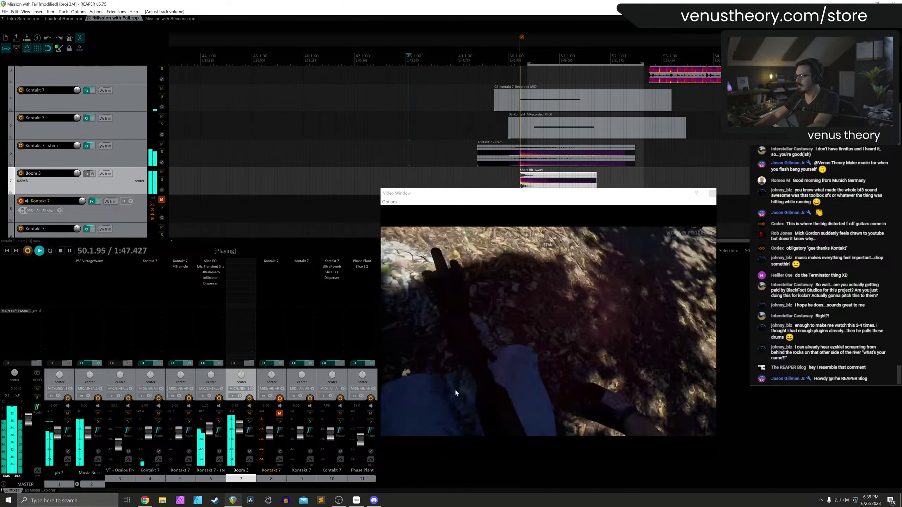
pyautogui.moveTo(240, 437)
pyautogui.moveTo(397, 194); pyautogui.dragTo(192, 187)
pyautogui.scroll(3, 78, 142)
pyautogui.press('space')
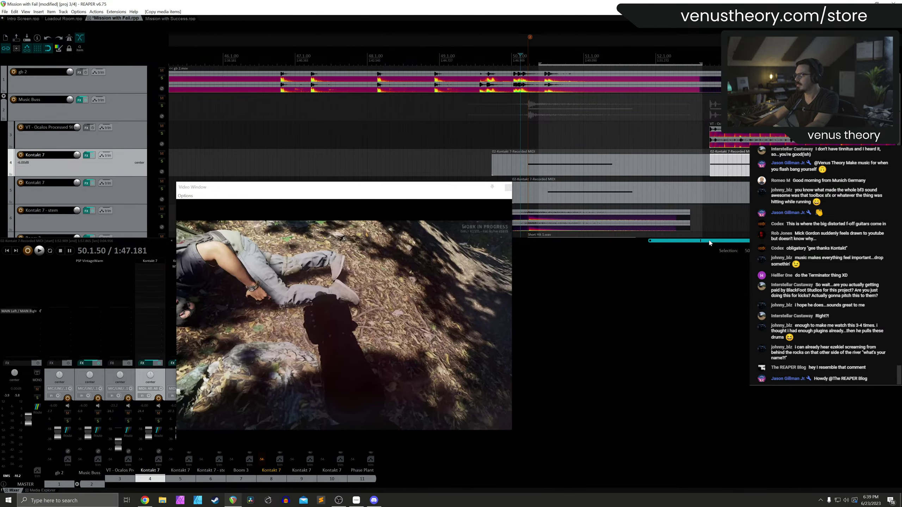
# Move the copied Kontakt 7 MIDI item to the VT - Ocalos item's start, stretch it to that item's end, and play the result
pyautogui.moveTo(392, 167); pyautogui.dragTo(610, 170)
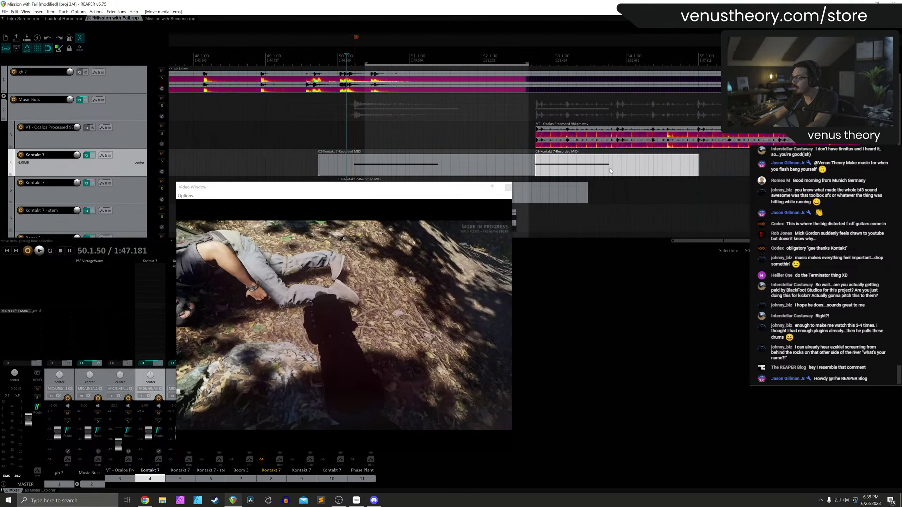
pyautogui.moveTo(697, 169); pyautogui.dragTo(850, 171)
pyautogui.scroll(-3, 528, 203)
pyautogui.press('space')
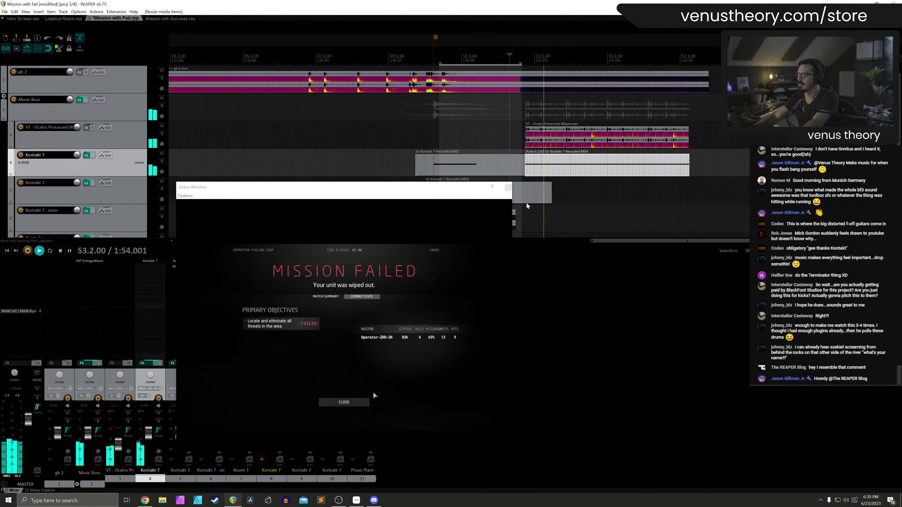
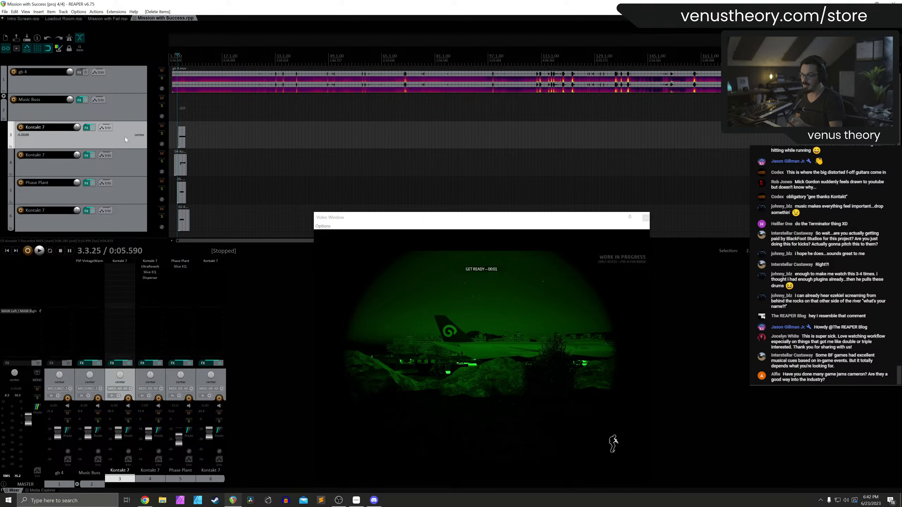
# Play the opening cue of the Mission with Success project against the video, and stop playback with the cursor at bar 189
pyautogui.scroll(-2, 375, 119)
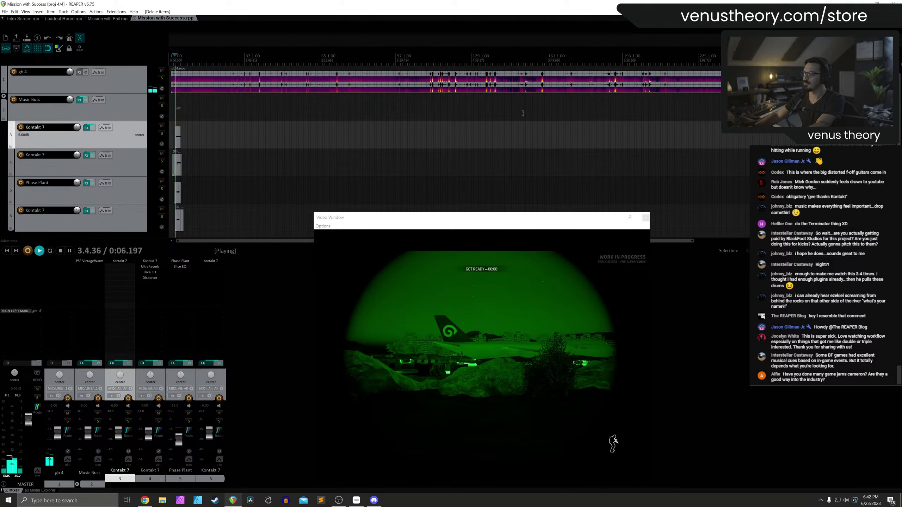
pyautogui.scroll(3, 514, 120)
pyautogui.scroll(3, 401, 138)
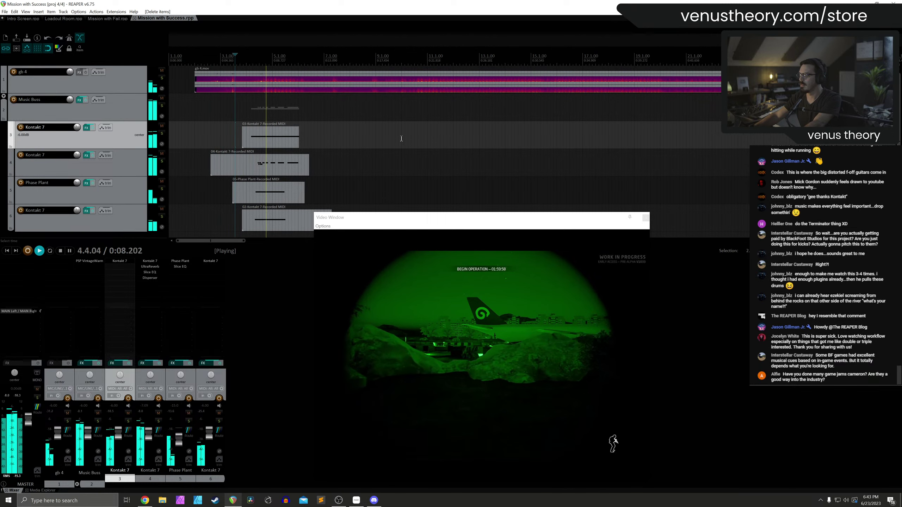
pyautogui.scroll(-1, 401, 138)
pyautogui.scroll(-2, 372, 135)
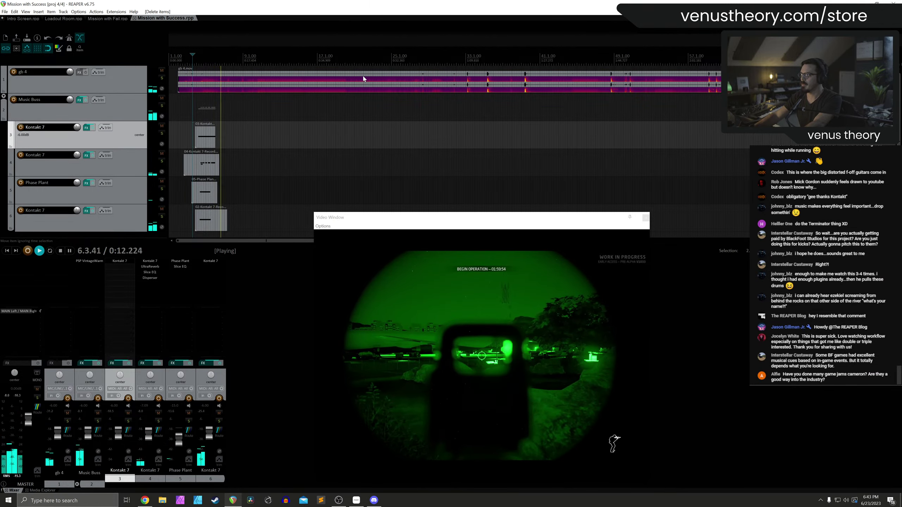
pyautogui.scroll(-3, 464, 86)
pyautogui.click(484, 84)
pyautogui.press('space')
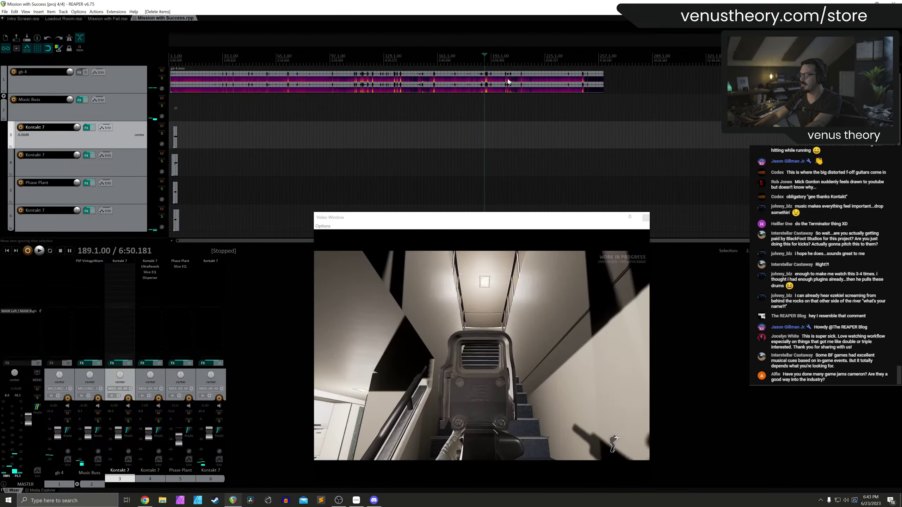
# Play the gb 4 gameplay footage from bar 98 and from bar 111 to review the action
pyautogui.moveTo(560, 66); pyautogui.dragTo(342, 59)
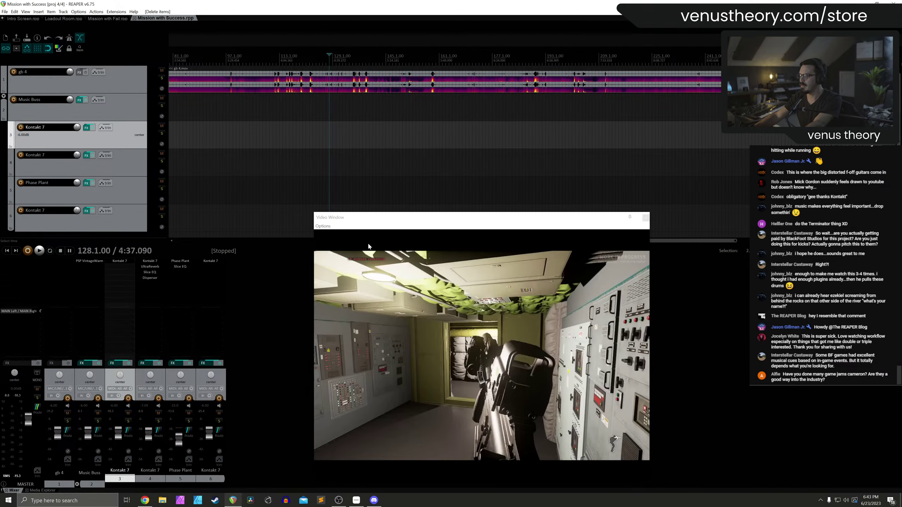
pyautogui.click(230, 82)
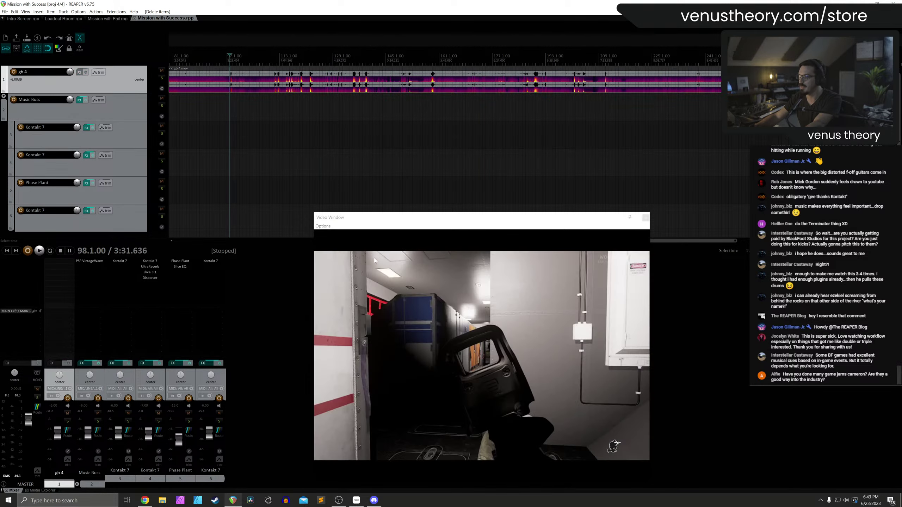
pyautogui.press('space')
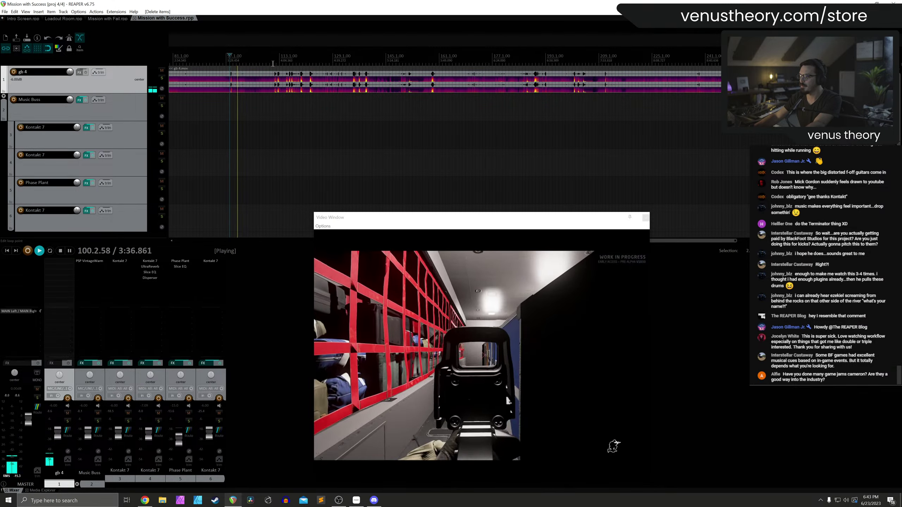
pyautogui.press('Tab')
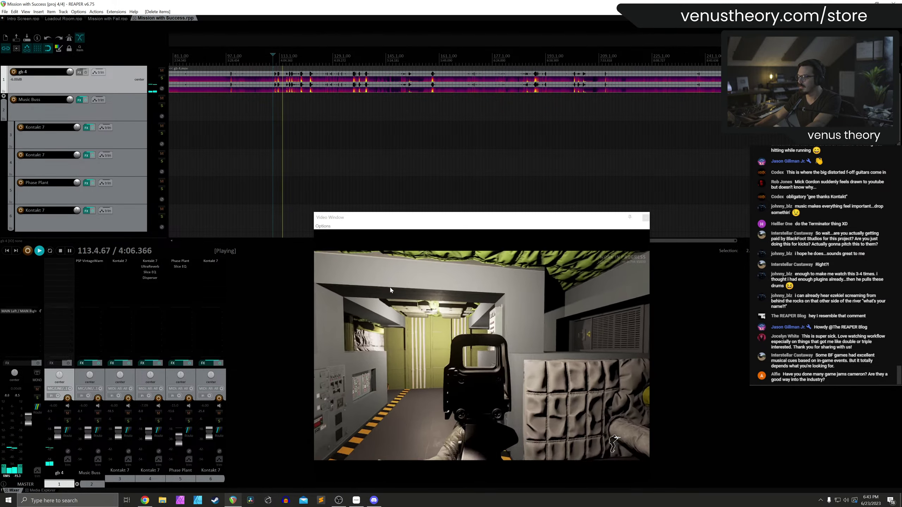
pyautogui.scroll(5, 630, 80)
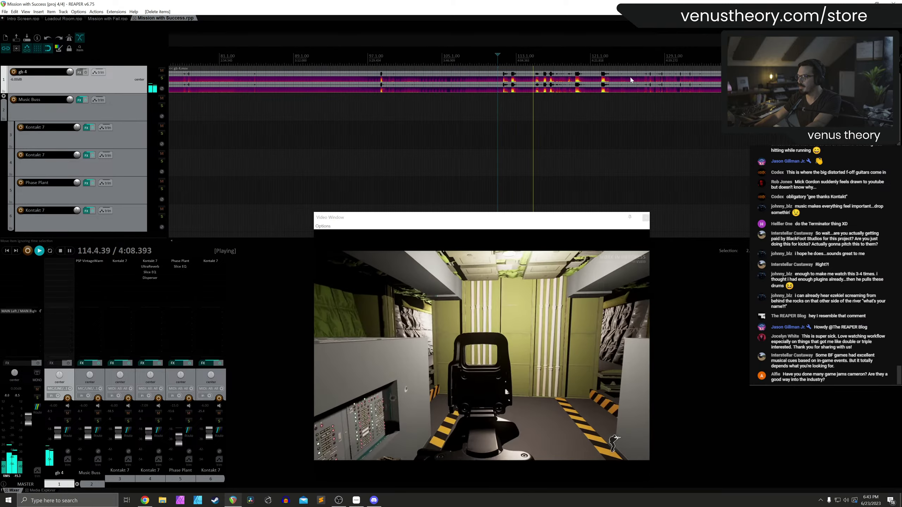
pyautogui.scroll(3, 582, 87)
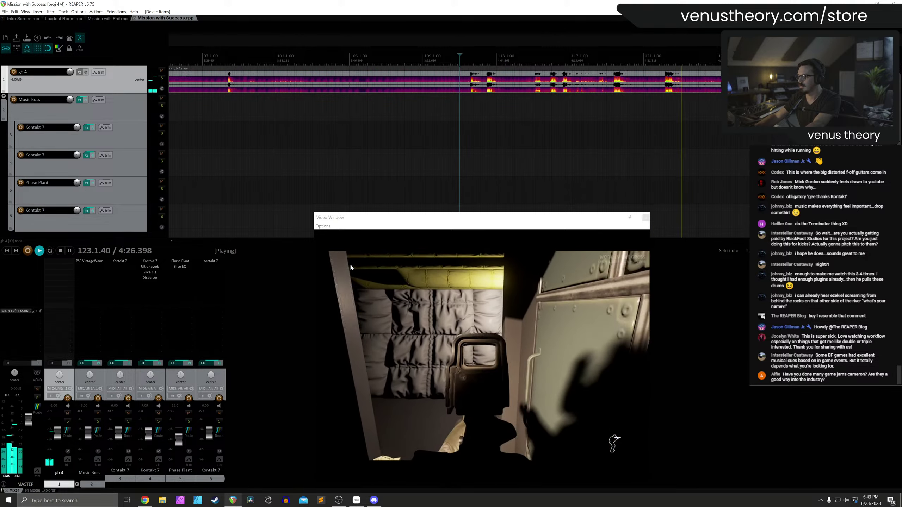
pyautogui.scroll(-2, 638, 62)
pyautogui.press('space')
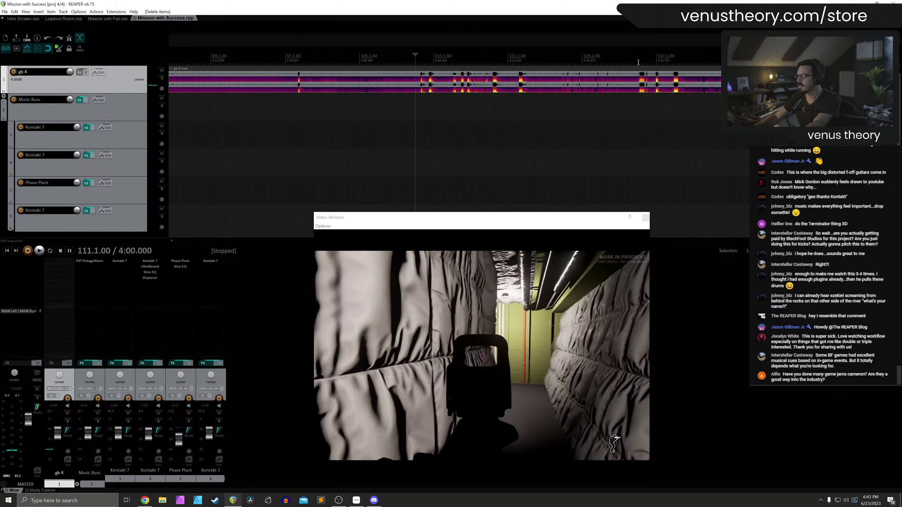
# Play the gb 4 footage briefly from 135.3.00 to check the gunfire in the video
pyautogui.click(642, 60)
pyautogui.press('space')
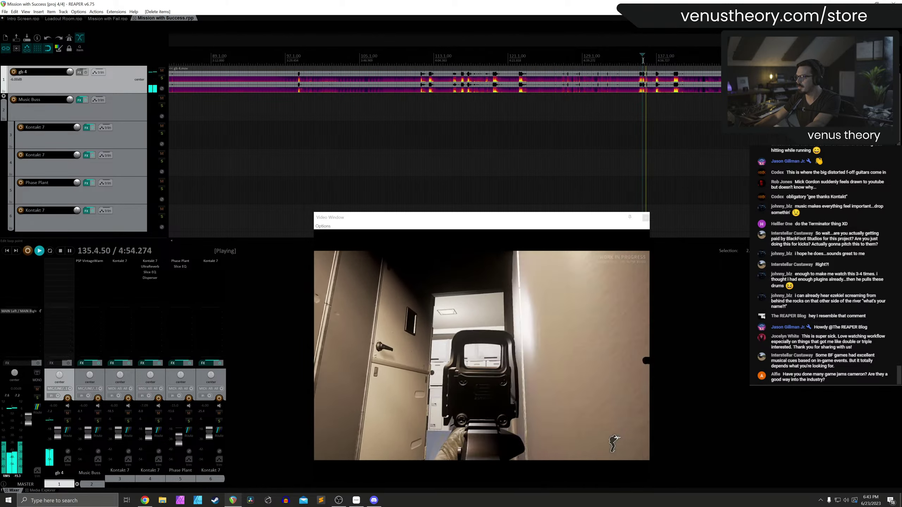
pyautogui.scroll(2, 642, 61)
pyautogui.press('space')
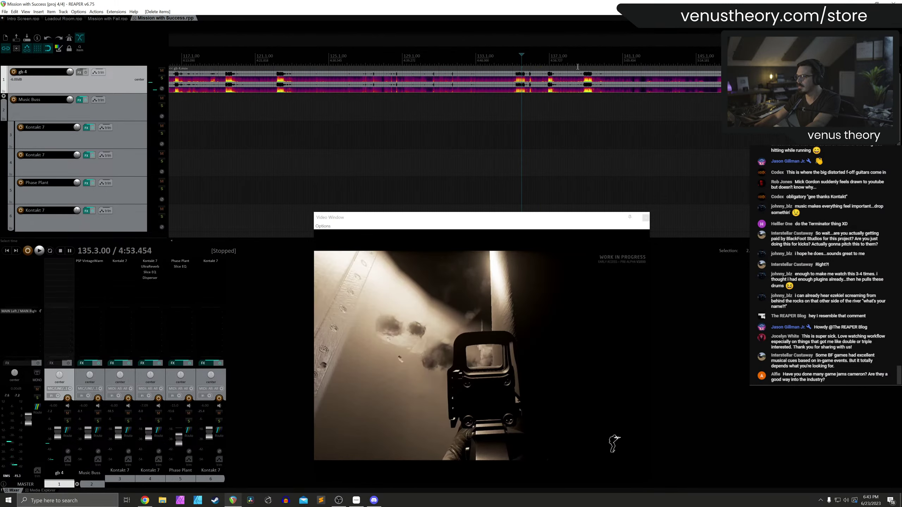
# Check the gb 4 video frames around bars 148 and 218, and back at bars 123 and 97
pyautogui.scroll(-1, 577, 67)
pyautogui.click(532, 60)
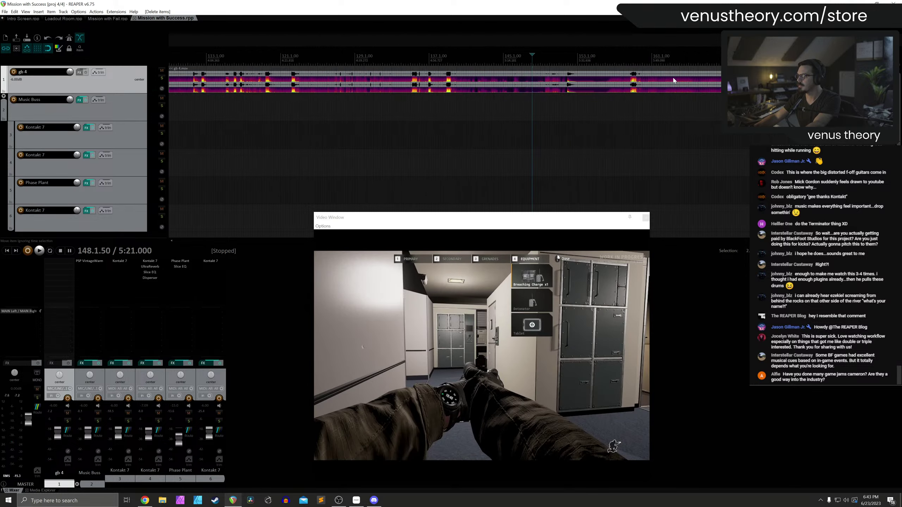
pyautogui.click(674, 80)
pyautogui.scroll(-1, 669, 66)
pyautogui.click(613, 65)
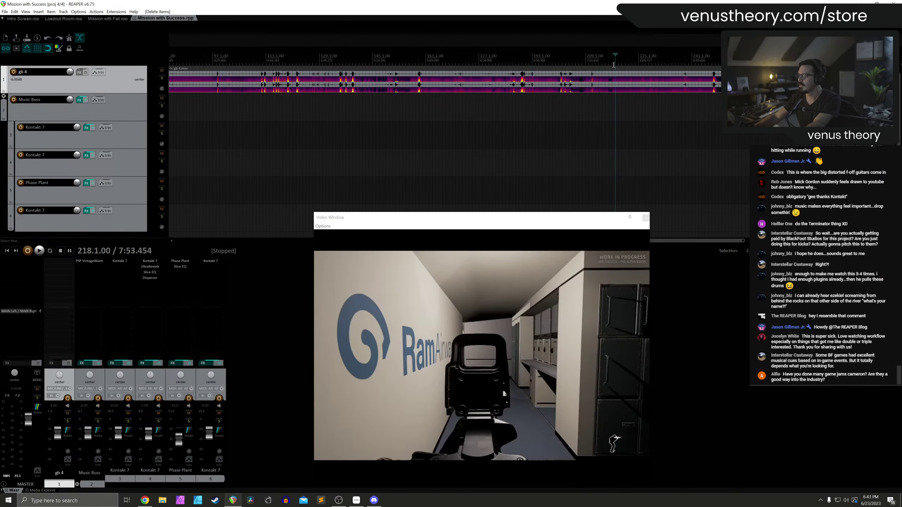
pyautogui.click(243, 64)
pyautogui.click(280, 64)
pyautogui.click(299, 64)
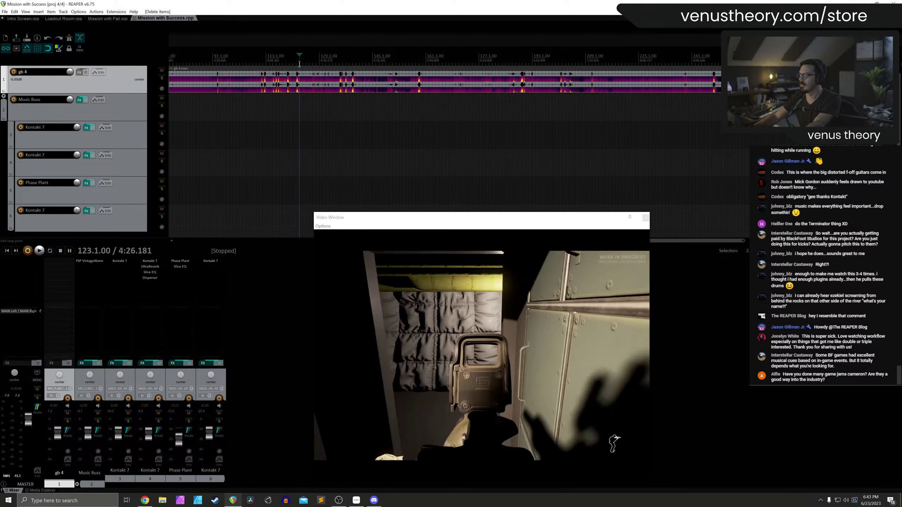
pyautogui.click(212, 61)
pyautogui.hscroll(-5, 212, 60)
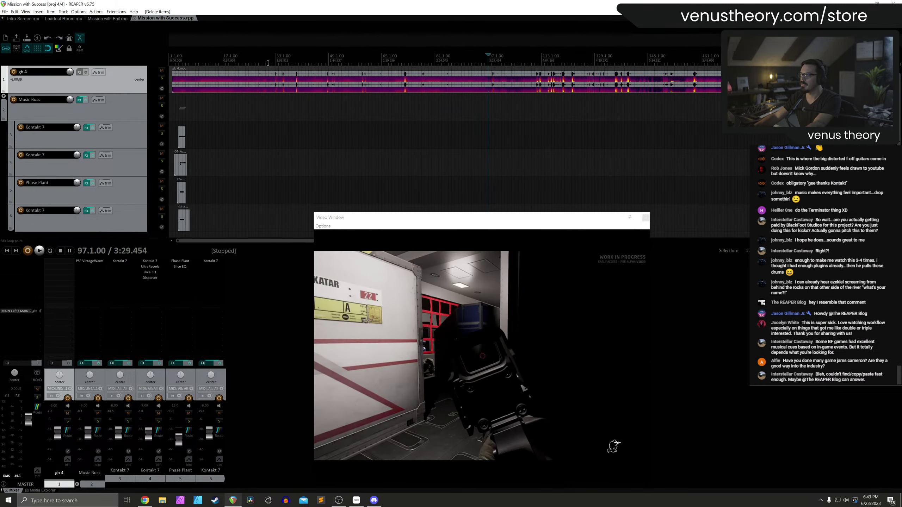
# Scan the gb 4 video forward in steps from about bar 34 to bar 177 to examine the mission's events
pyautogui.click(279, 65)
pyautogui.click(408, 65)
pyautogui.click(486, 65)
pyautogui.click(512, 67)
pyautogui.click(527, 67)
pyautogui.click(550, 68)
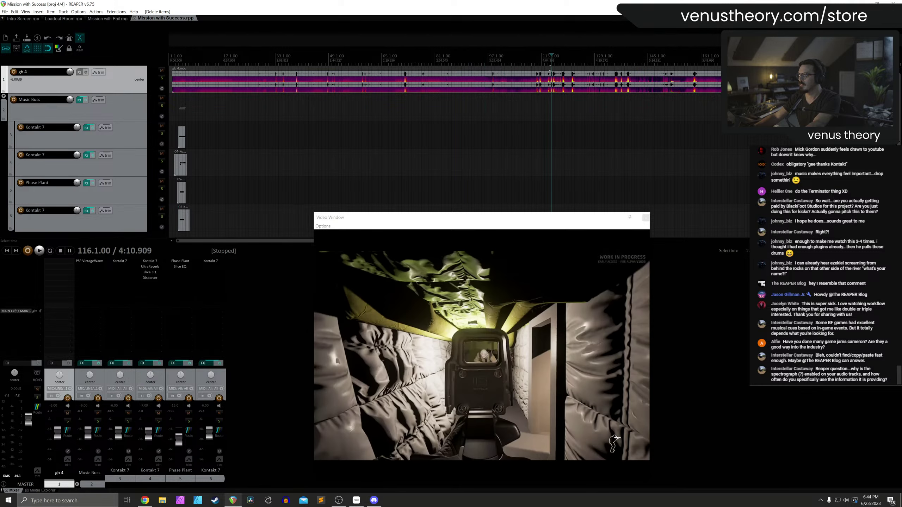
pyautogui.click(557, 67)
pyautogui.click(564, 67)
pyautogui.click(582, 67)
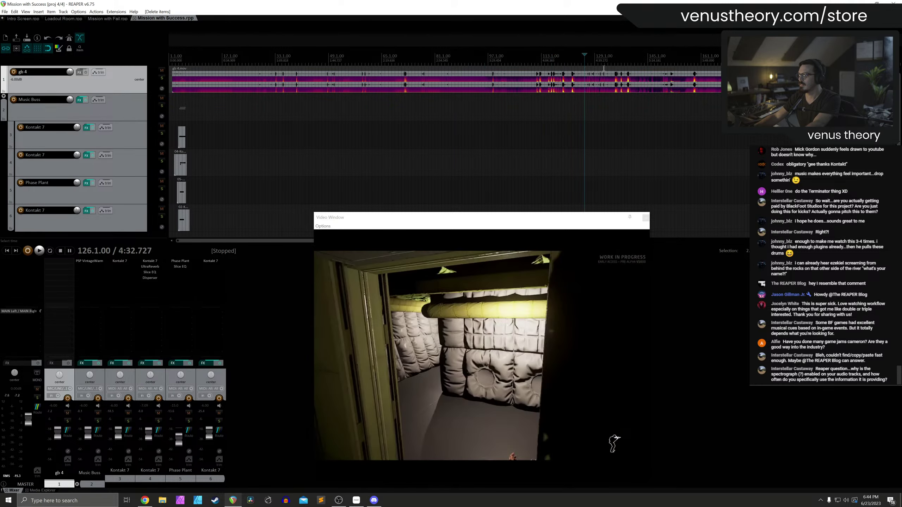
pyautogui.click(604, 67)
pyautogui.click(639, 67)
pyautogui.click(662, 67)
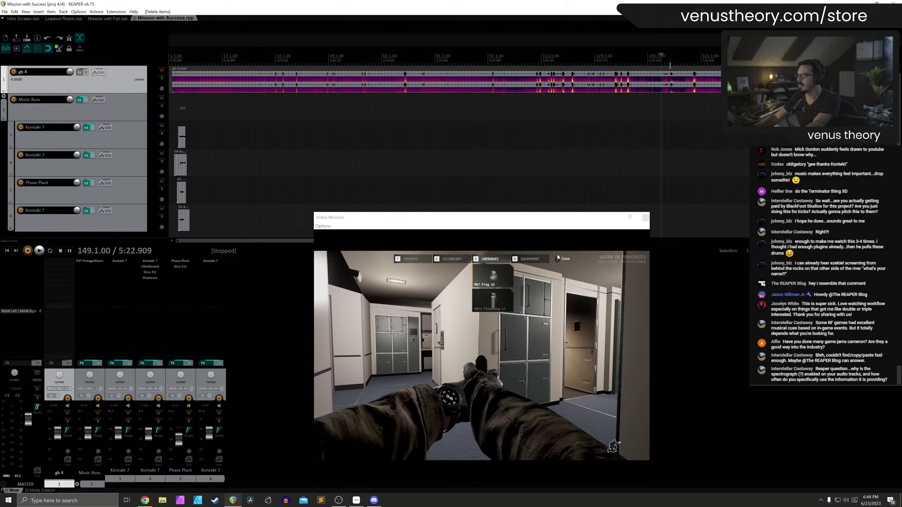
pyautogui.click(684, 67)
pyautogui.click(702, 66)
pyautogui.click(721, 67)
pyautogui.click(755, 66)
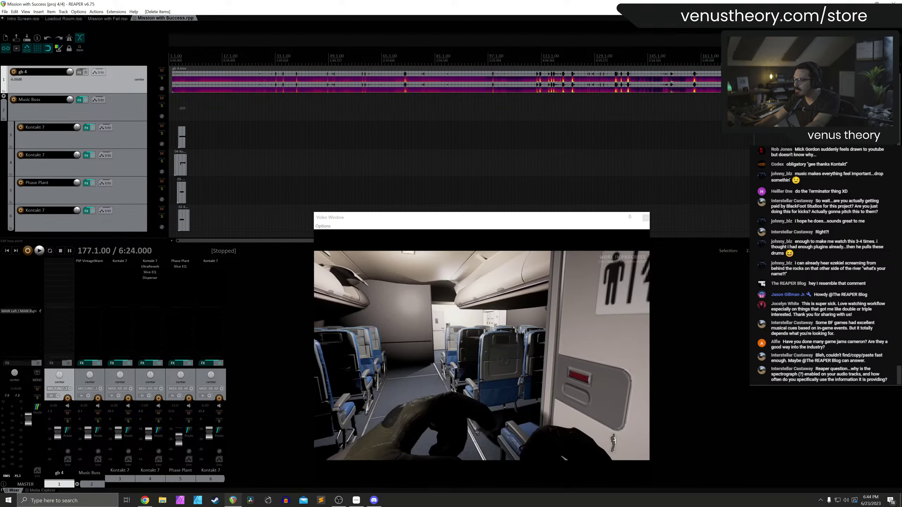
# Examine the gb 4 video frames between bars 201 and 137, working back to bar 138
pyautogui.click(504, 60)
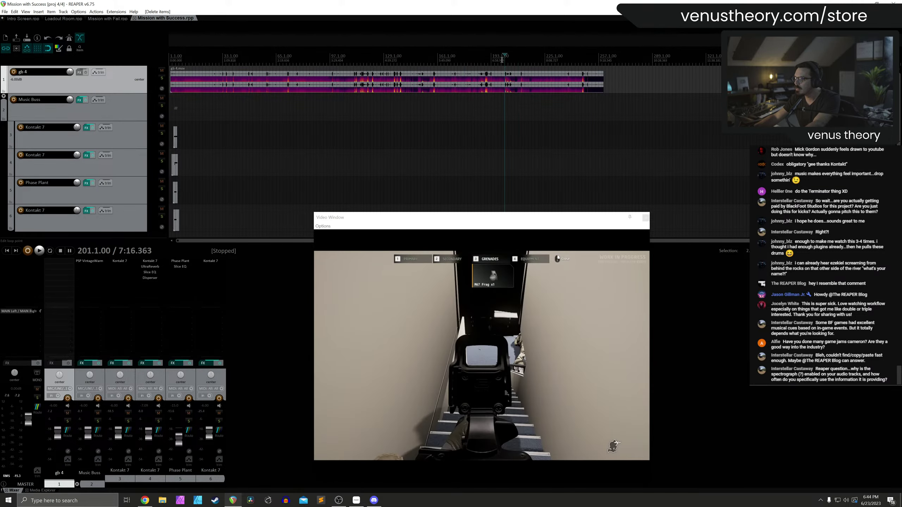
pyautogui.click(490, 60)
pyautogui.click(479, 60)
pyautogui.click(468, 62)
pyautogui.click(463, 63)
pyautogui.click(458, 65)
pyautogui.click(444, 66)
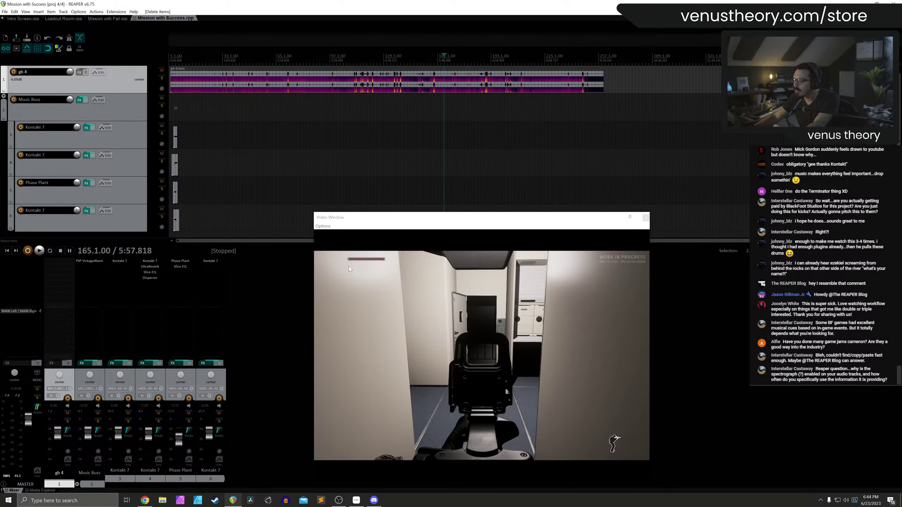
pyautogui.click(398, 63)
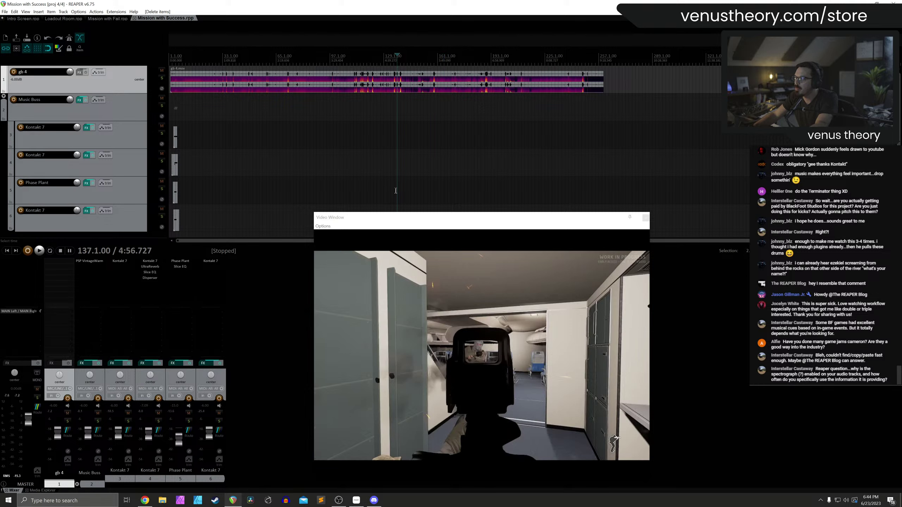
pyautogui.click(467, 66)
pyautogui.click(445, 64)
pyautogui.click(435, 63)
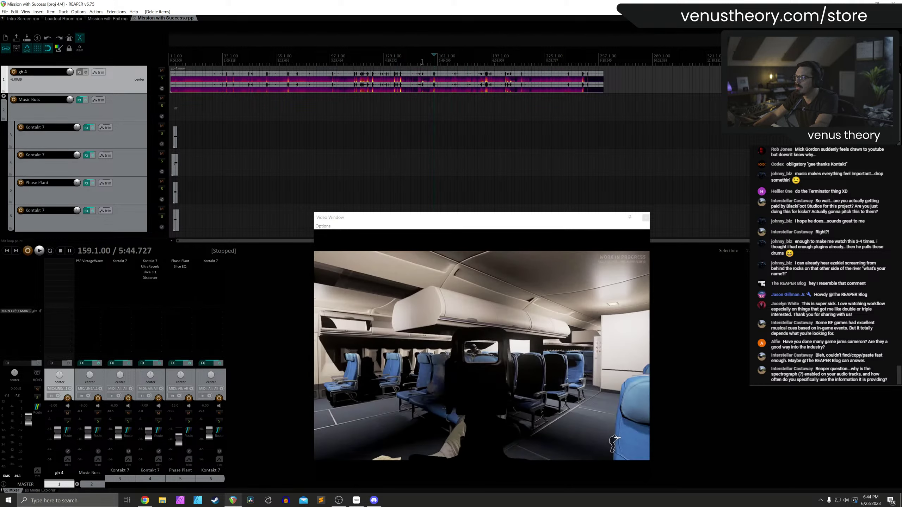
pyautogui.click(407, 62)
pyautogui.scroll(3, 447, 79)
pyautogui.click(513, 65)
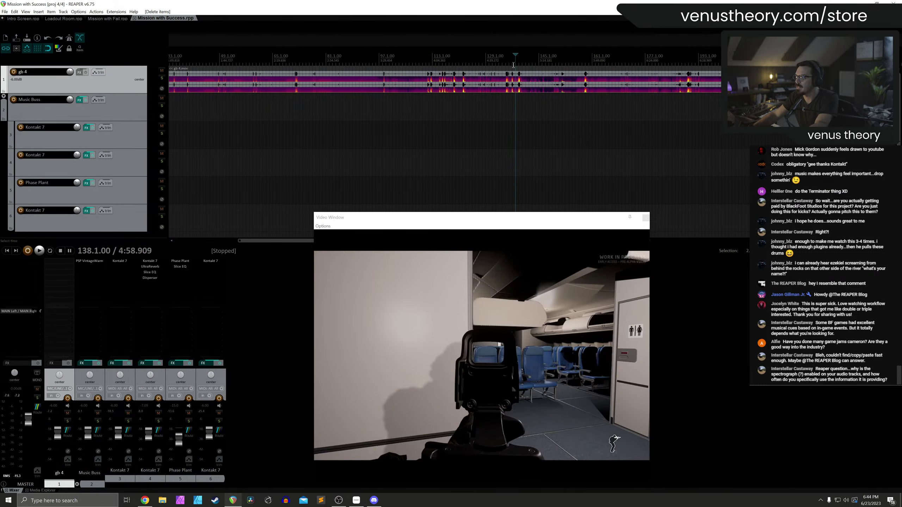
# Play short excerpts of the gb 4 footage near bars 138, 142, 161 and 174 to review the mission's progress
pyautogui.press('space')
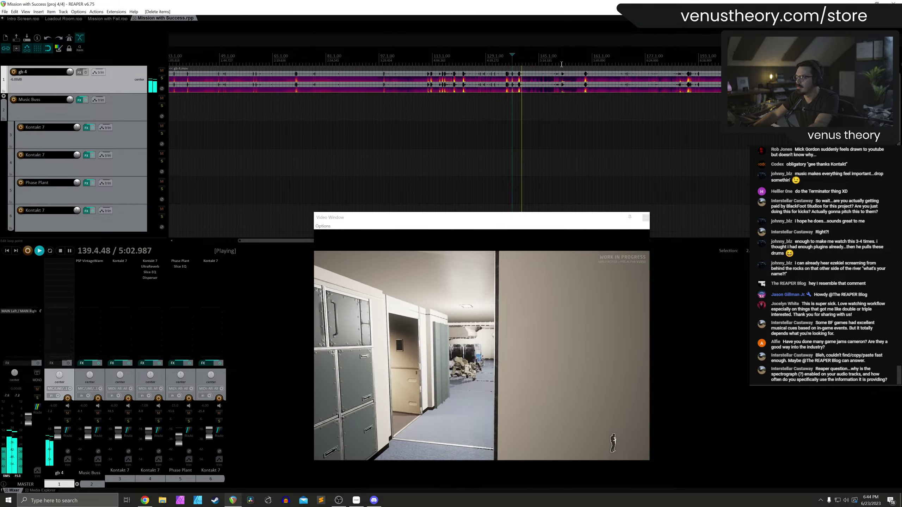
pyautogui.click(529, 67)
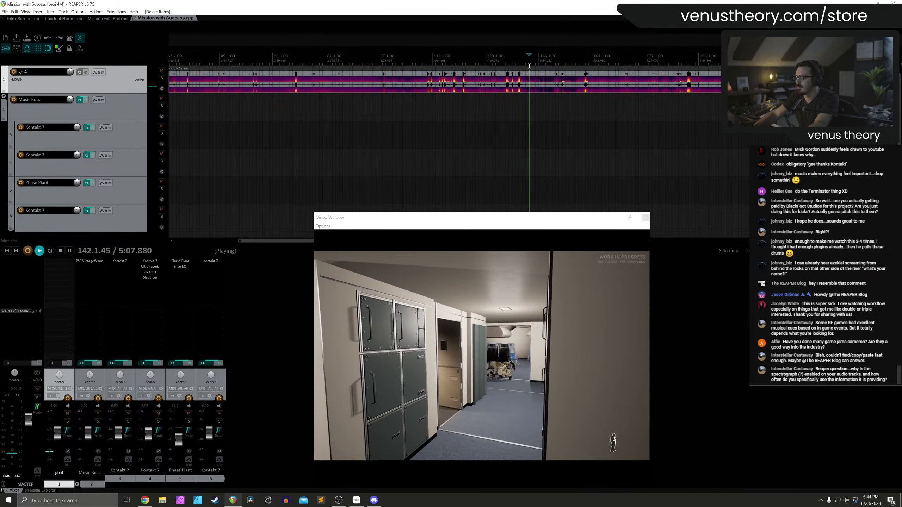
pyautogui.click(595, 62)
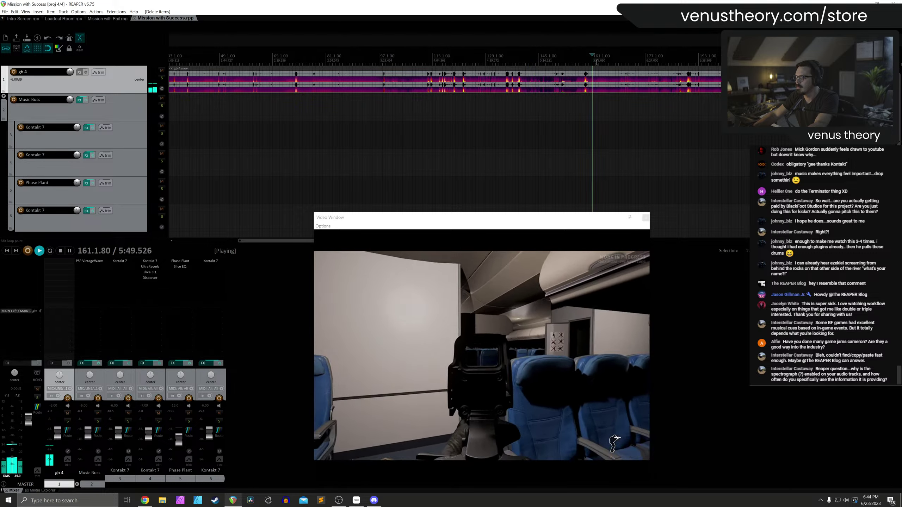
pyautogui.click(613, 62)
pyautogui.click(636, 62)
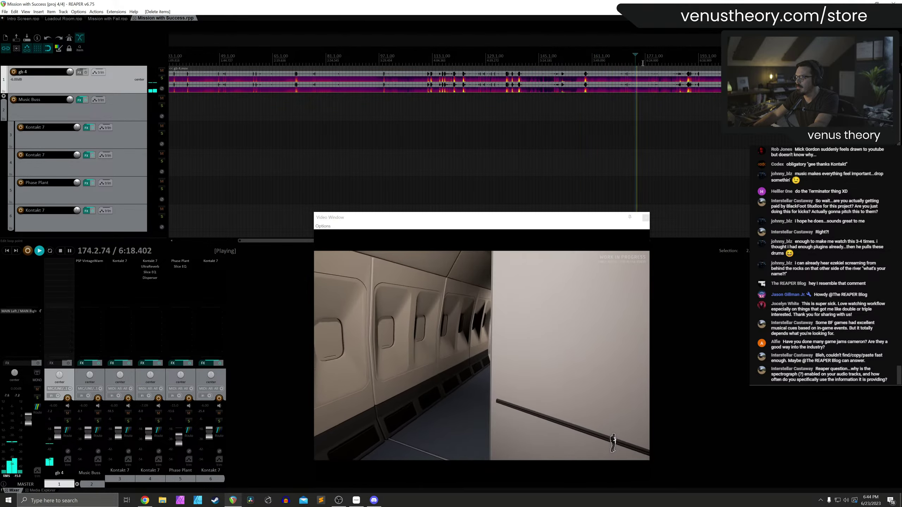
# Skip through the gb 4 footage from about bar 178 forward to bar 225 to check the mission's final stretch
pyautogui.click(662, 62)
pyautogui.click(678, 63)
pyautogui.click(746, 63)
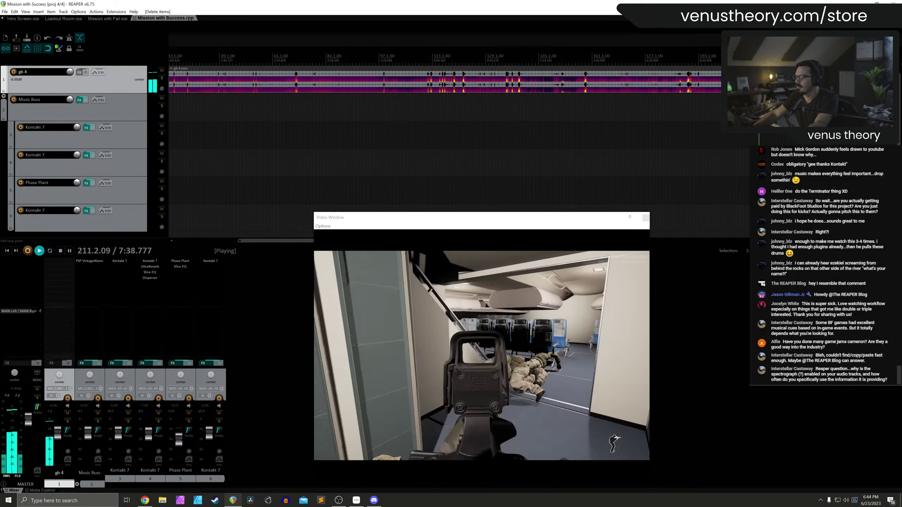
pyautogui.scroll(-3, 489, 65)
pyautogui.press('space')
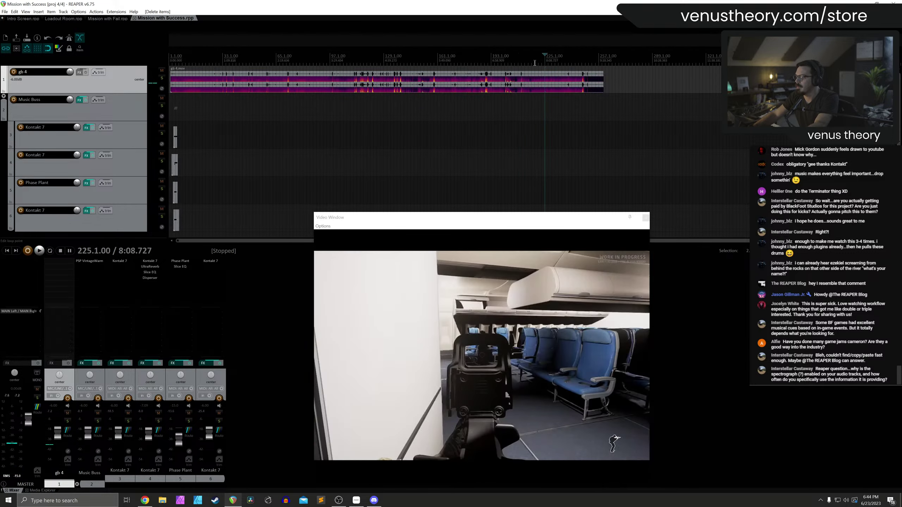
# Play short excerpts of the gb 4 footage near bars 199, 192 and 190 to review the approach to the cockpit
pyautogui.click(489, 63)
pyautogui.moveTo(489, 64); pyautogui.dragTo(521, 63)
pyautogui.scroll(2, 493, 64)
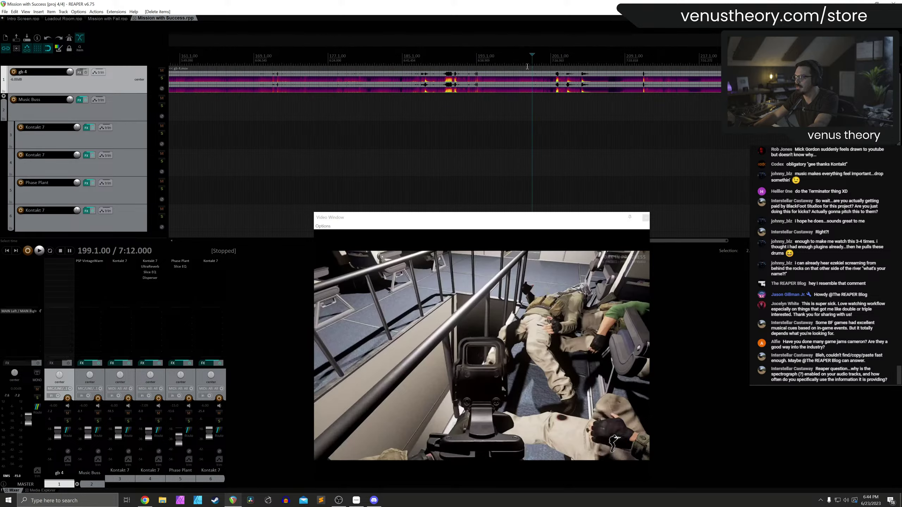
pyautogui.press('space')
pyautogui.click(546, 59)
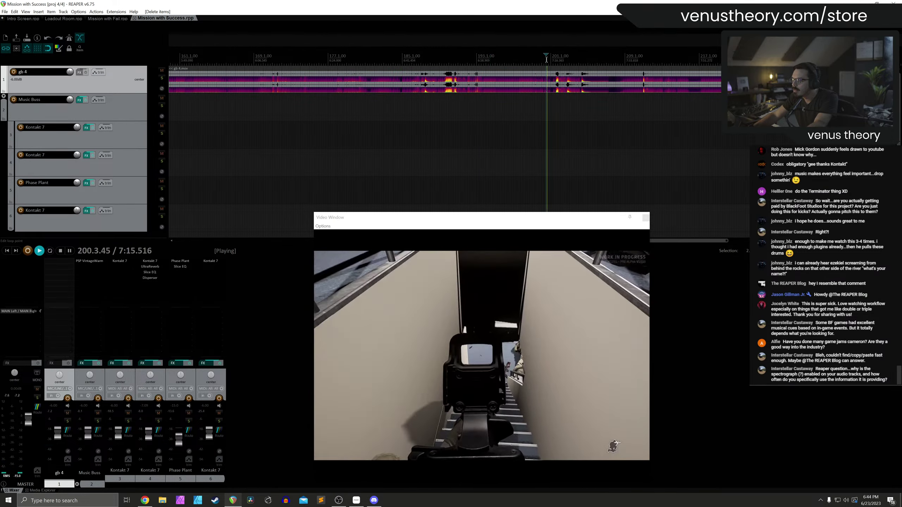
pyautogui.click(476, 62)
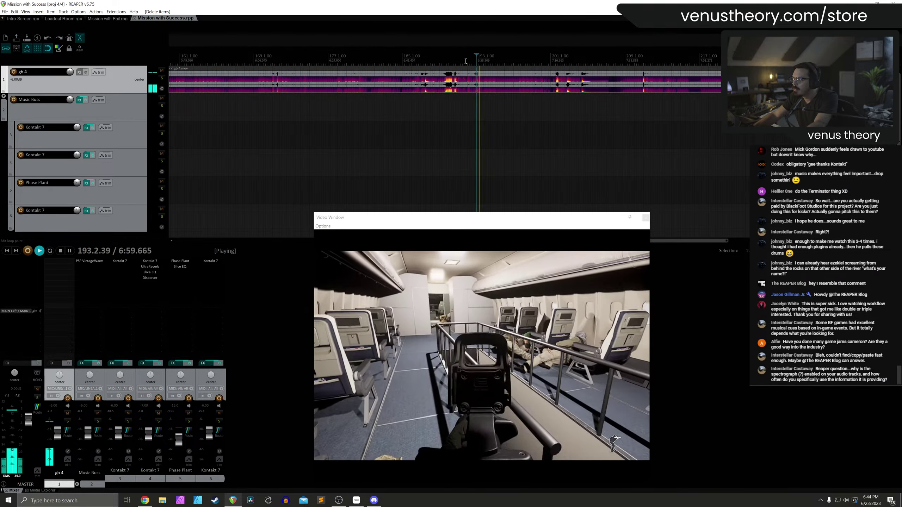
pyautogui.click(453, 63)
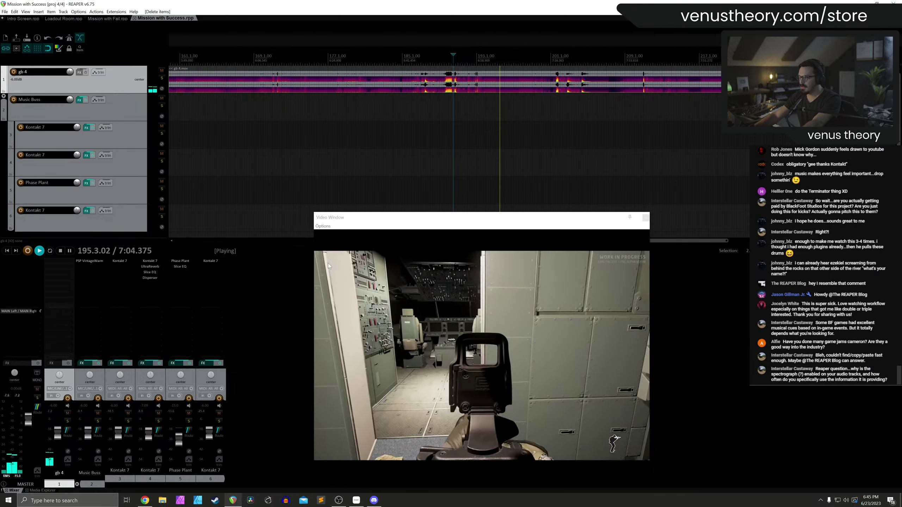
pyautogui.press('space')
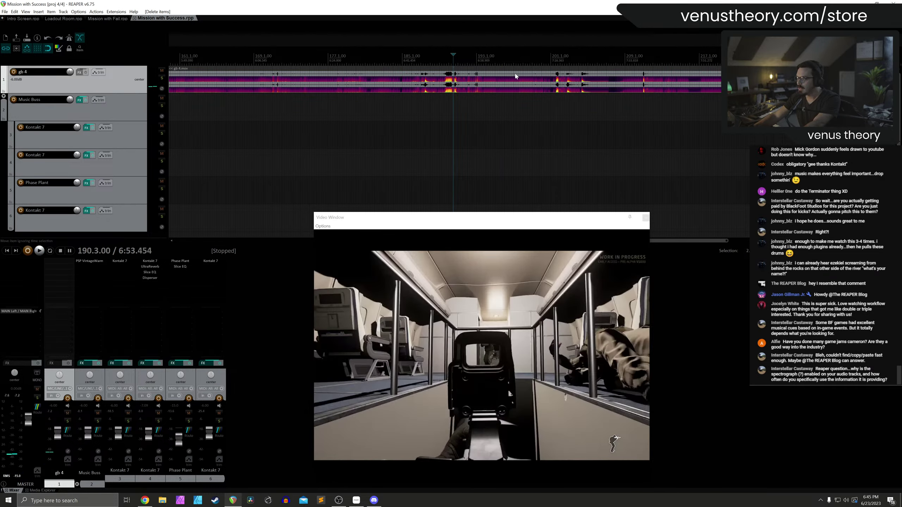
# Add an unnamed marker at 195.3.72, where the cockpit comes into view through the doorway in the gb 4 video
pyautogui.click(514, 62)
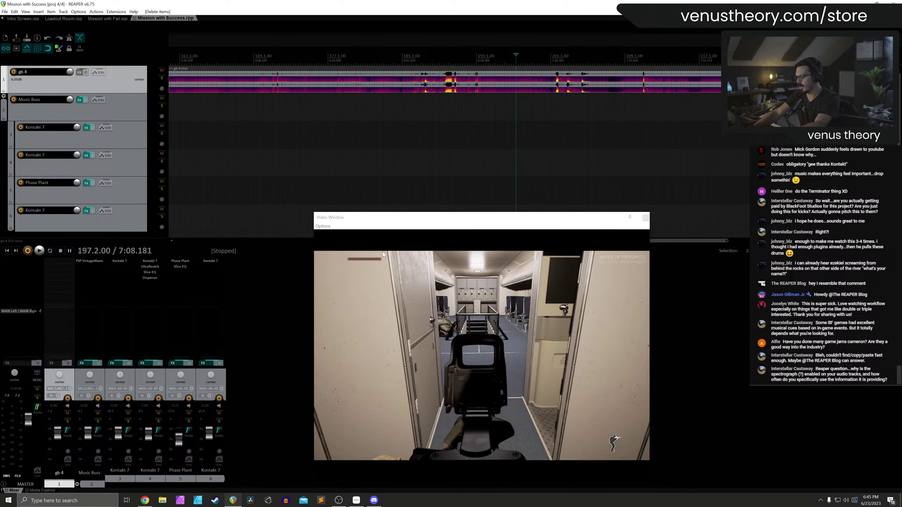
pyautogui.press('Left')
pyautogui.press('Left')
pyautogui.press('Left')
pyautogui.press('Left')
pyautogui.press('Left')
pyautogui.press('Left')
pyautogui.press('Left')
pyautogui.press('Left')
pyautogui.press('Left')
pyautogui.press('Left')
pyautogui.press('Left')
pyautogui.press('Left')
pyautogui.press('Left')
pyautogui.press('Left')
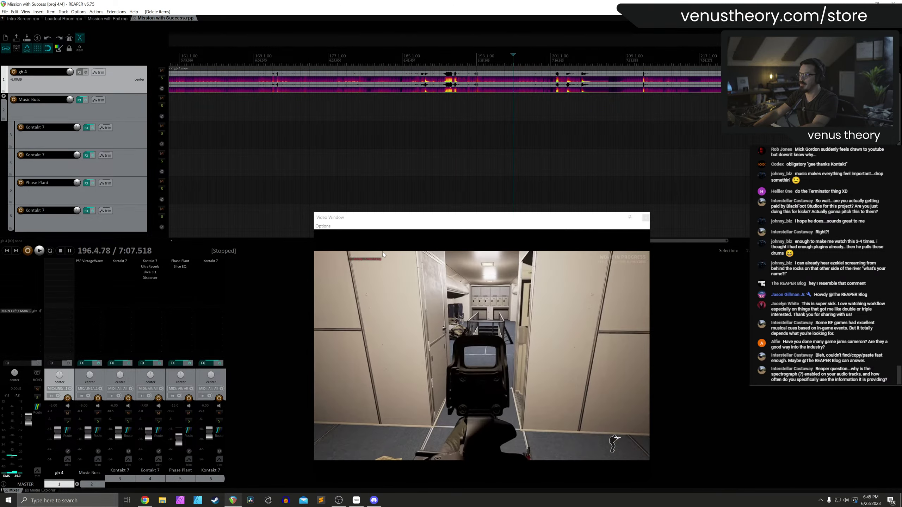
pyautogui.press('Left')
pyautogui.press('Left')
pyautogui.press('Left')
pyautogui.press('Left')
pyautogui.press('Left')
pyautogui.press('Left')
pyautogui.press('Left')
pyautogui.press('Left')
pyautogui.press('Left')
pyautogui.press('Left')
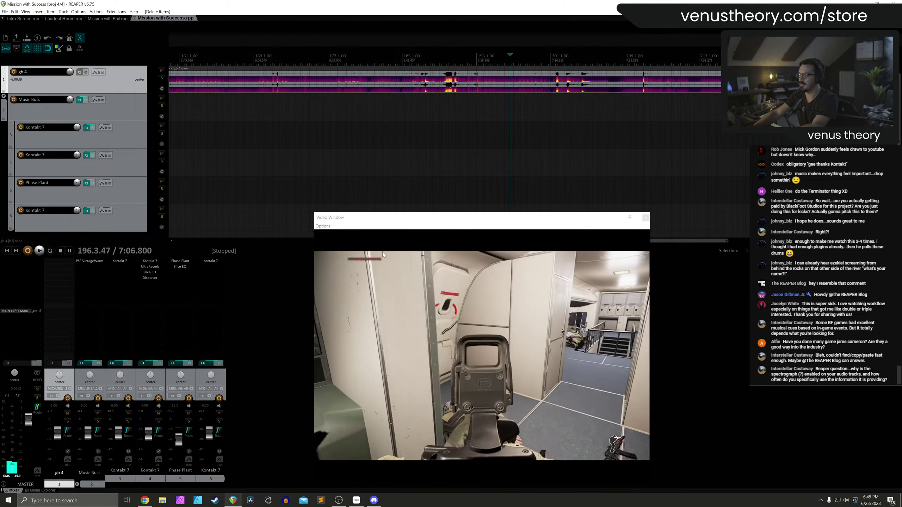
pyautogui.press('Left')
pyautogui.press('Left')
pyautogui.press('Left')
pyautogui.press('Left')
pyautogui.press('Left')
pyautogui.press('Left')
pyautogui.press('Left')
pyautogui.press('Left')
pyautogui.press('Left')
pyautogui.press('Left')
pyautogui.press('Left')
pyautogui.press('Left')
pyautogui.press('Left')
pyautogui.press('Left')
pyautogui.press('Left')
pyautogui.press('Left')
pyautogui.press('Left')
pyautogui.press('Left')
pyautogui.press('Left')
pyautogui.press('Left')
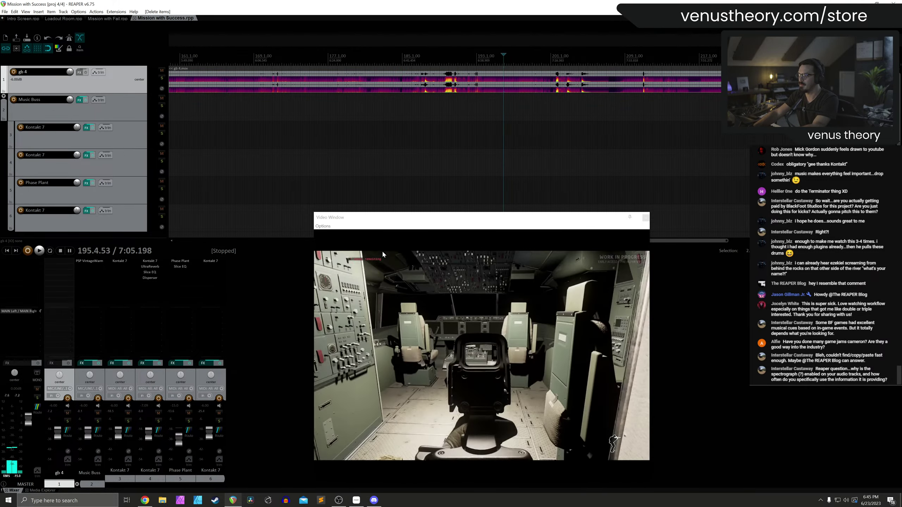
pyautogui.press('Right')
pyautogui.press('Right')
pyautogui.press('Right')
pyautogui.press('Right')
pyautogui.press('Right')
pyautogui.press('Right')
pyautogui.press('Right')
pyautogui.press('Right')
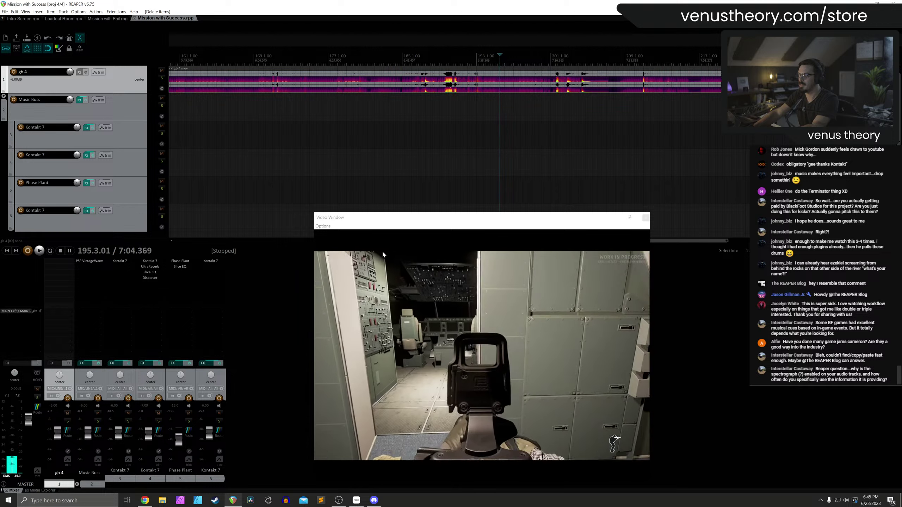
pyautogui.press('Left')
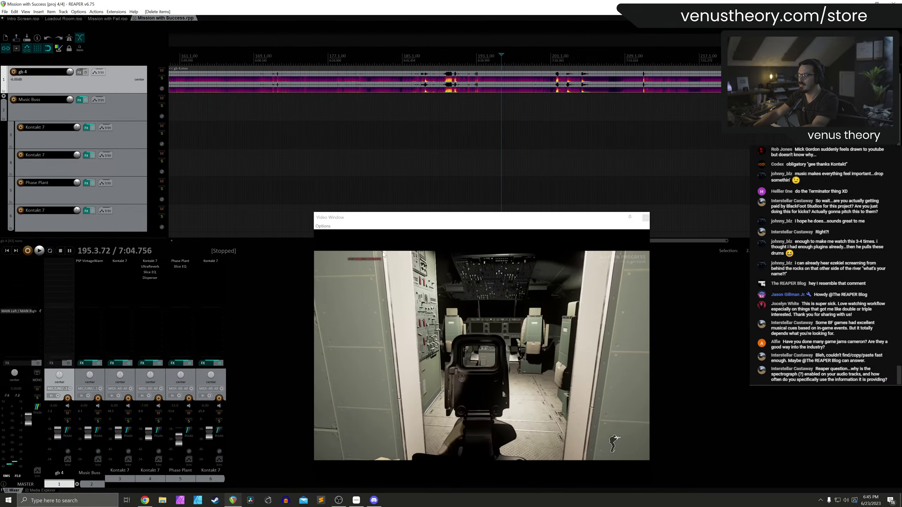
pyautogui.hotkey('shift', 'm')
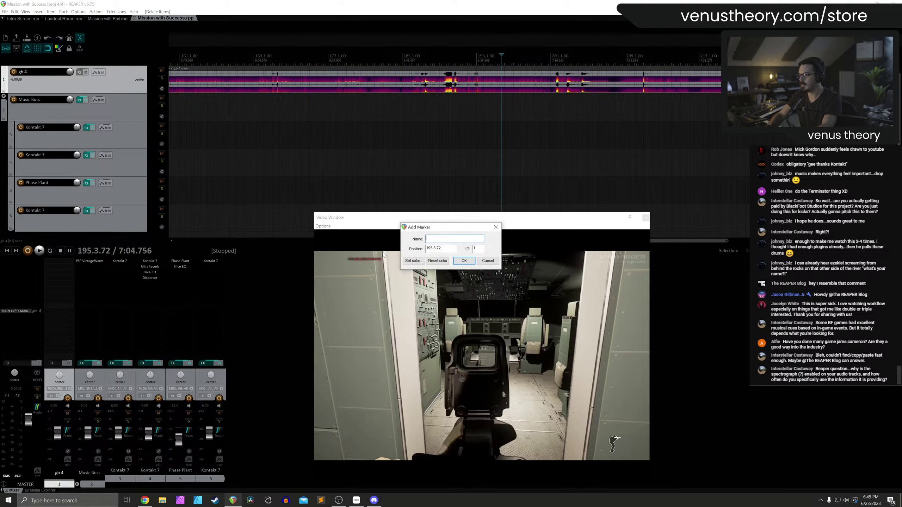
pyautogui.press('Return')
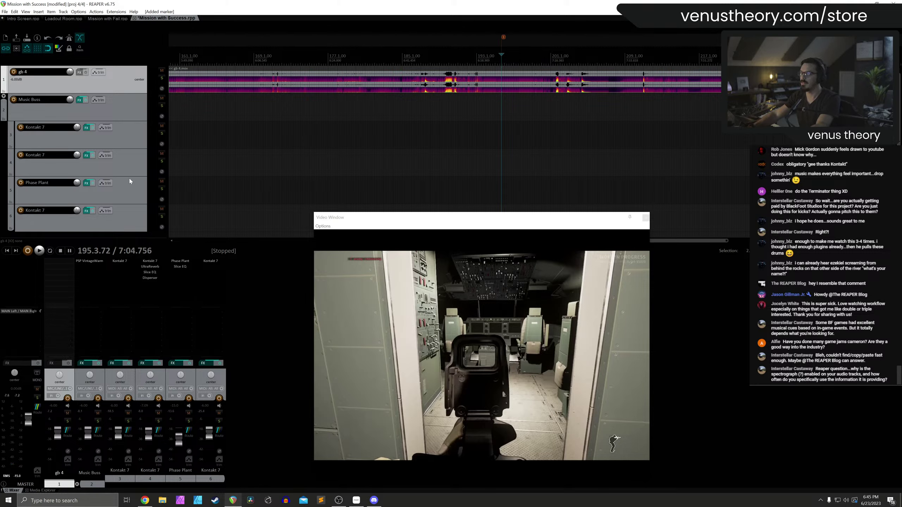
# Insert Kontakt 7 on a new track without extra output tracks, and move it to first place in the Music Buss folder
pyautogui.click(138, 142)
pyautogui.hotkey('ctrl', 'shift', 't')
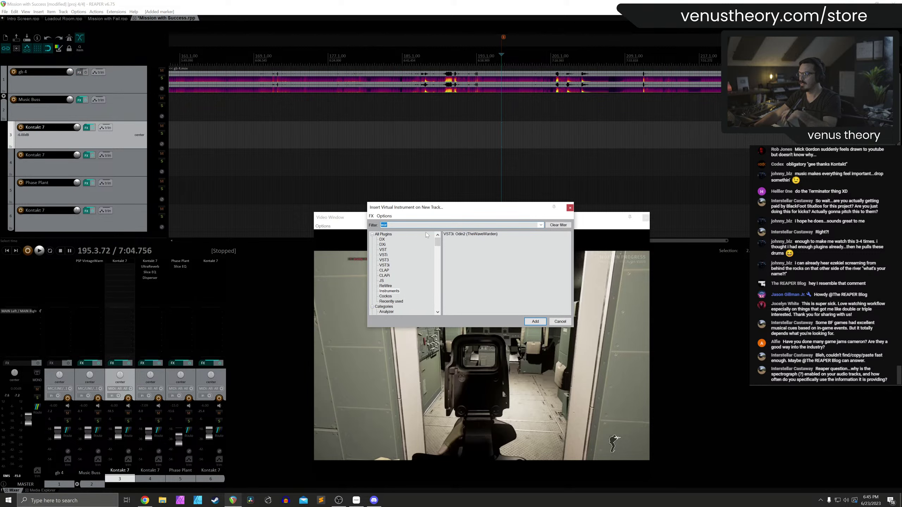
pyautogui.click(393, 237)
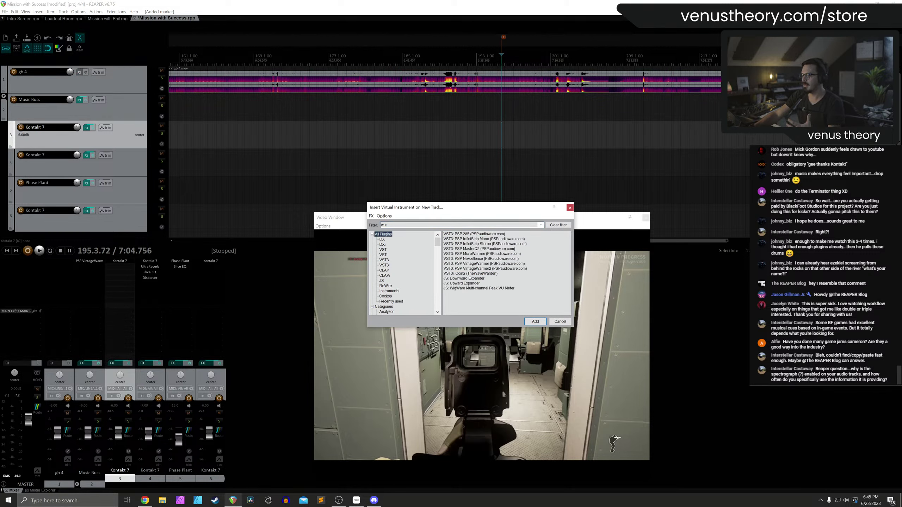
pyautogui.write('kon')
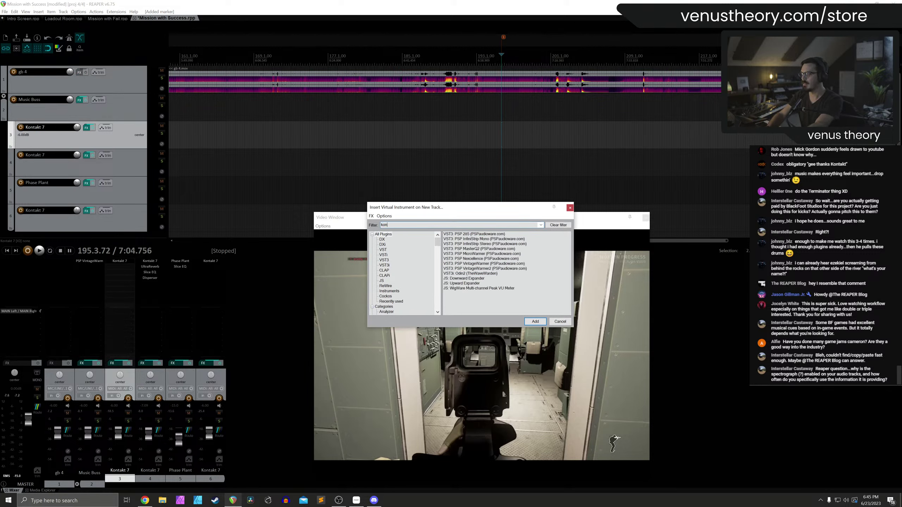
pyautogui.write('t')
pyautogui.doubleClick(451, 233)
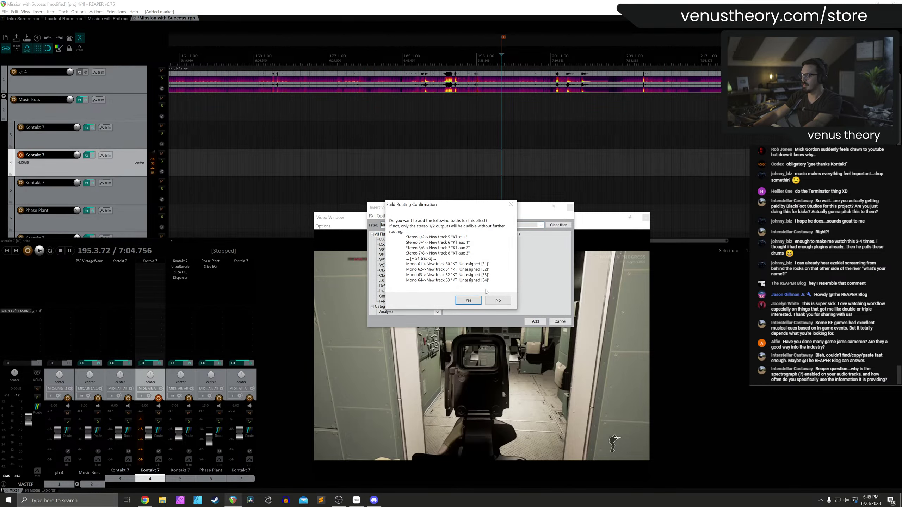
pyautogui.click(497, 300)
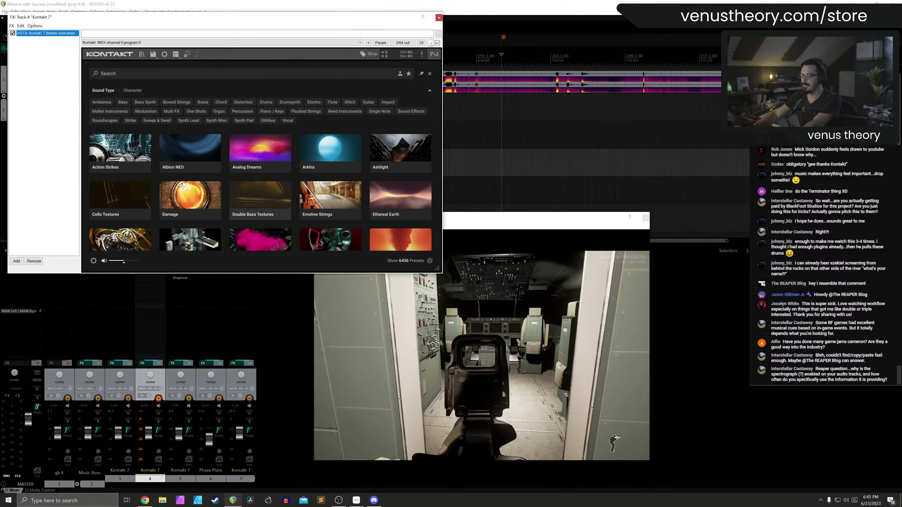
pyautogui.moveTo(255, 24); pyautogui.dragTo(403, 159)
pyautogui.moveTo(103, 119); pyautogui.dragTo(103, 121)
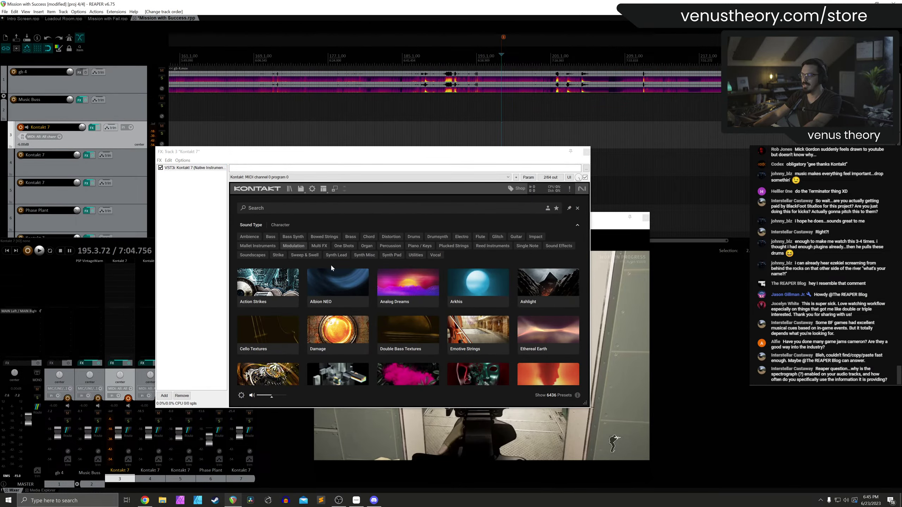
# Audition Ashlight presets such as Buzzy Irritations, Cell Trinity and Continuum, and load Cranial Script in the new Kontakt 7
pyautogui.click(543, 290)
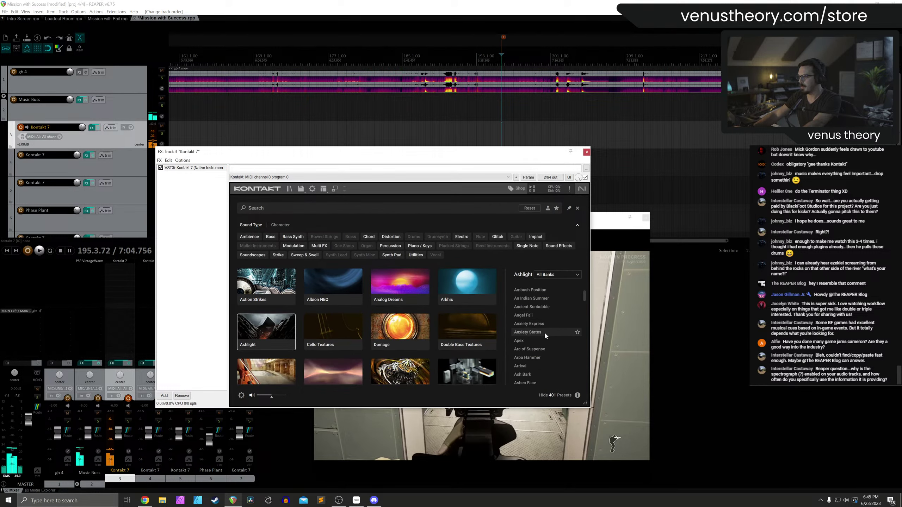
pyautogui.scroll(-5, 542, 333)
pyautogui.click(544, 341)
pyautogui.scroll(-2, 537, 343)
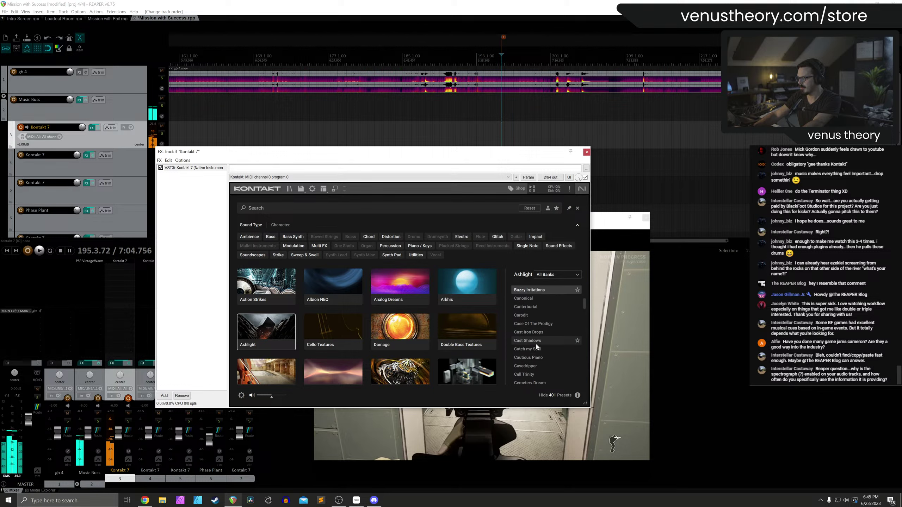
pyautogui.scroll(-2, 536, 343)
pyautogui.click(536, 341)
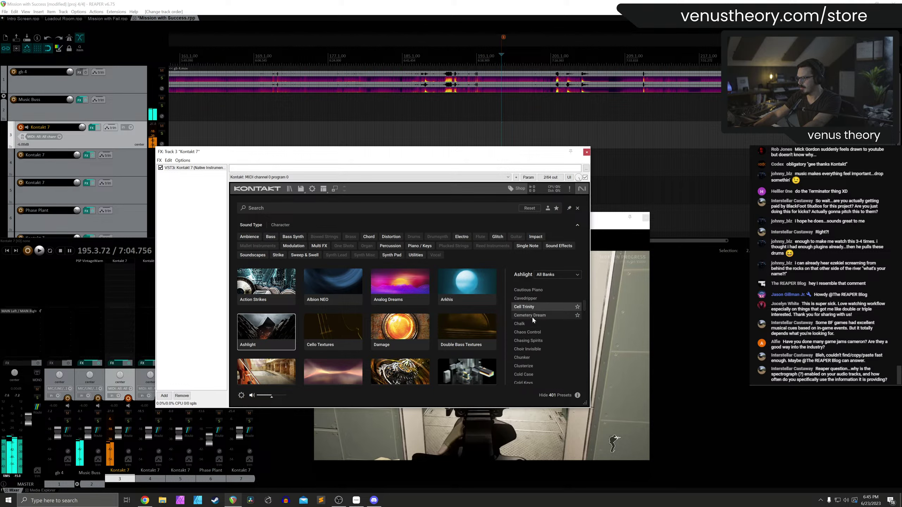
pyautogui.click(532, 316)
pyautogui.scroll(-3, 534, 329)
pyautogui.click(533, 326)
pyautogui.scroll(-2, 535, 335)
pyautogui.scroll(-2, 534, 341)
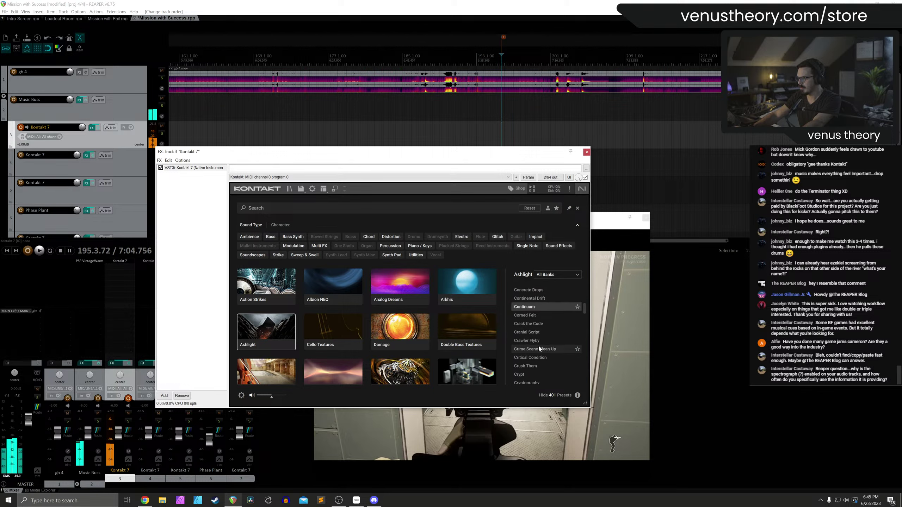
pyautogui.click(534, 340)
pyautogui.scroll(-2, 531, 336)
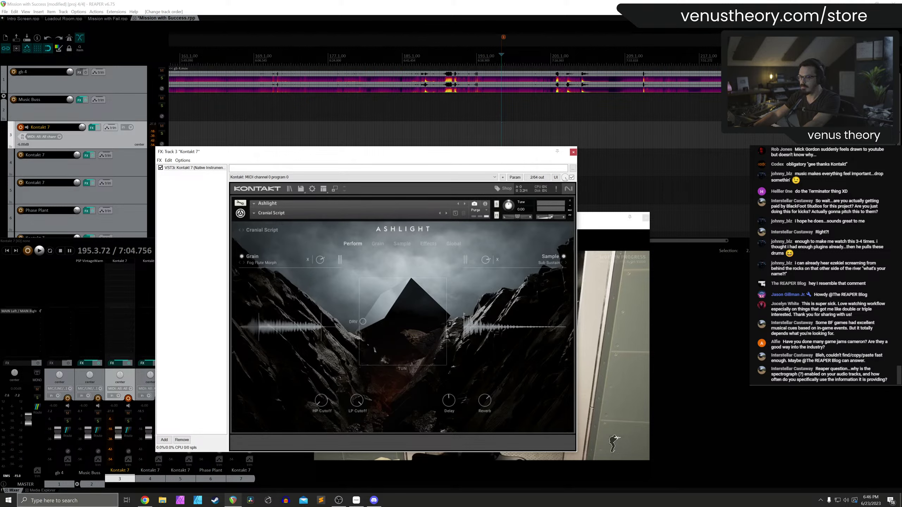
# Preview Low Boom 2.wav from the VT - Phaeros Boom folder and place it on a new track below the new Kontakt 7
pyautogui.click(42, 490)
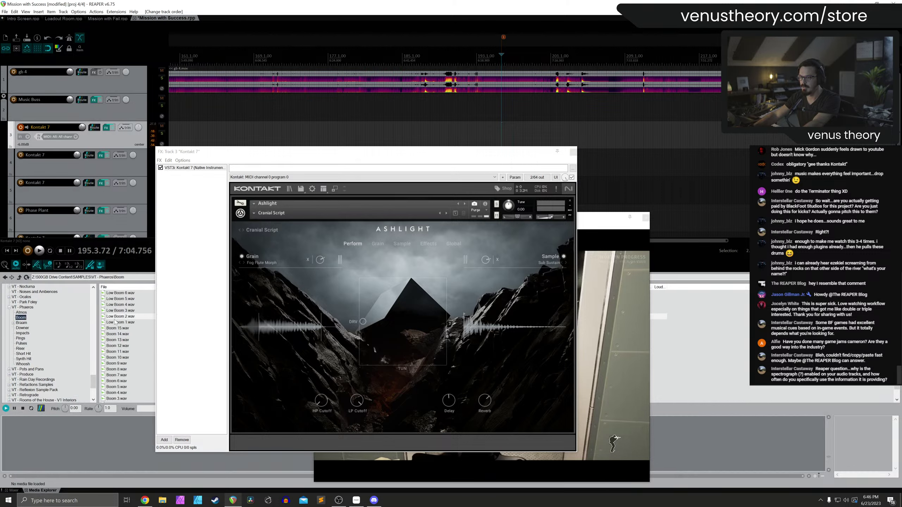
pyautogui.click(121, 316)
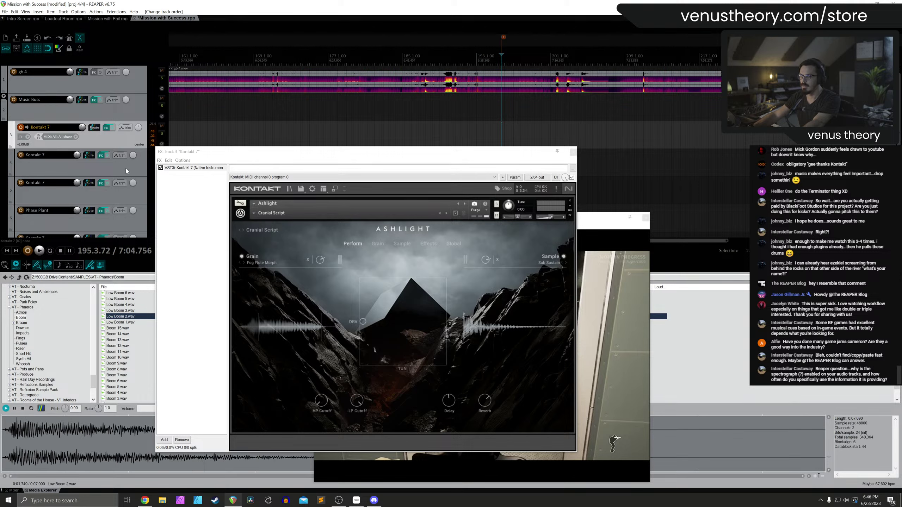
pyautogui.click(124, 139)
pyautogui.hotkey('ctrl', 't')
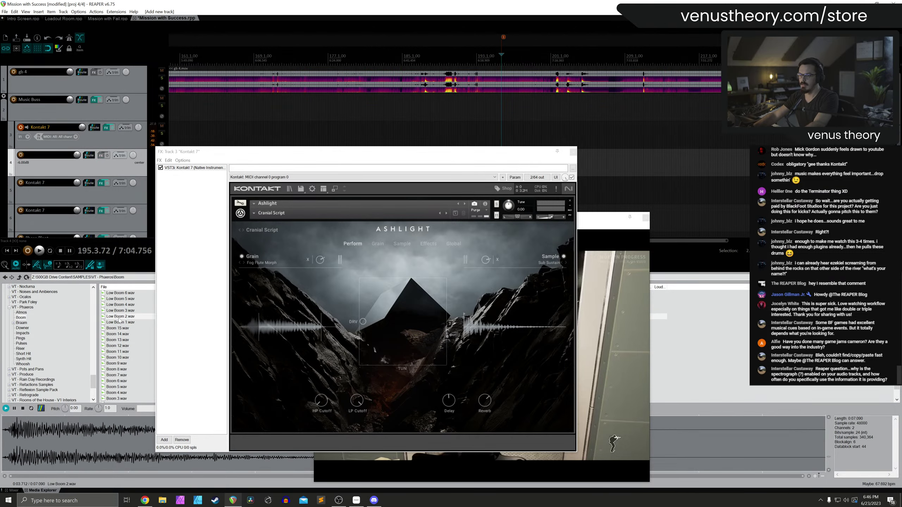
pyautogui.moveTo(119, 320); pyautogui.dragTo(604, 164)
# Align the Low Boom 2 clip with the cockpit marker so that it starts at about 195.3.61
pyautogui.moveTo(489, 152); pyautogui.dragTo(569, 200)
pyautogui.moveTo(619, 164); pyautogui.dragTo(518, 163)
pyautogui.scroll(10, 519, 163)
pyautogui.moveTo(584, 166); pyautogui.dragTo(554, 165)
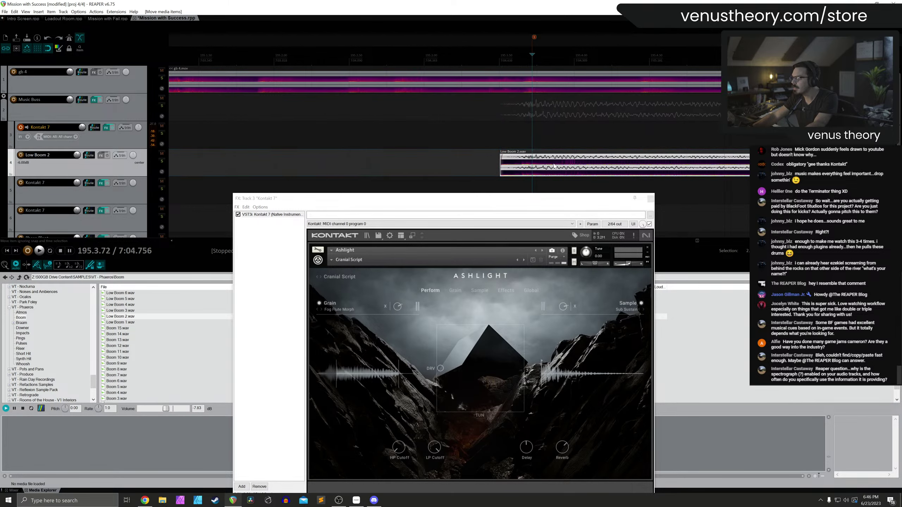
pyautogui.scroll(-4, 501, 164)
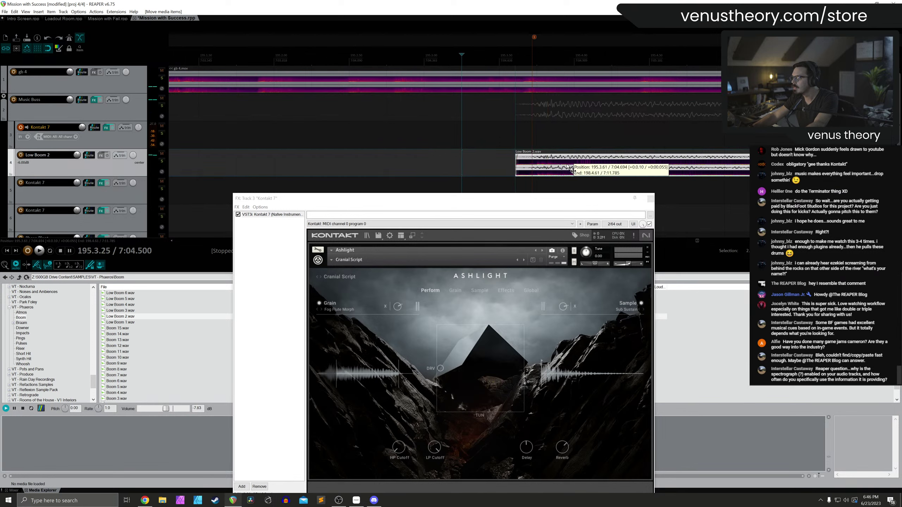
pyautogui.press('space')
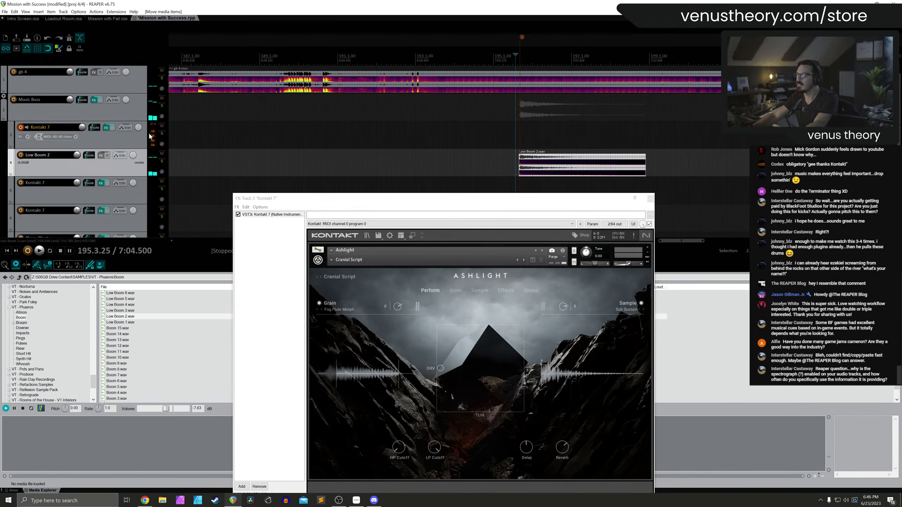
pyautogui.scroll(-4, 526, 156)
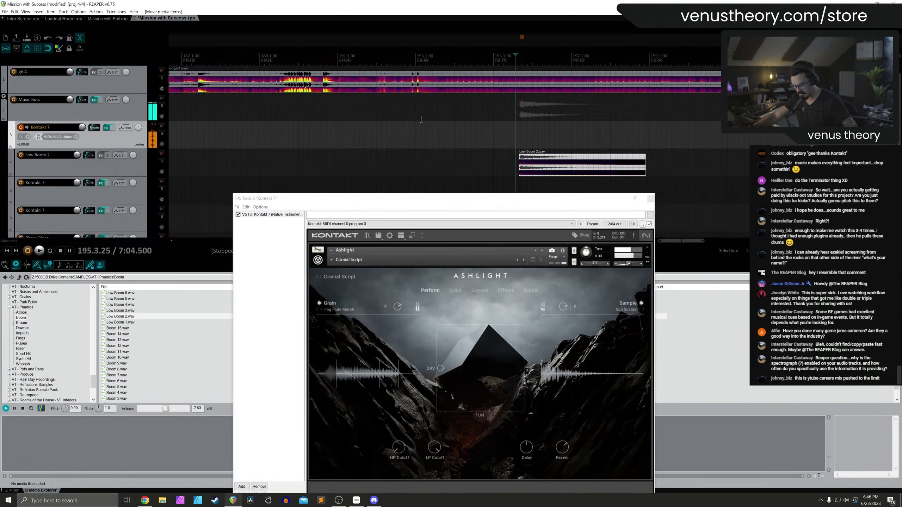
# Close the Kontakt 7 window and play the footage from just before bar 195 to hear the boom against the cockpit moment
pyautogui.click(650, 199)
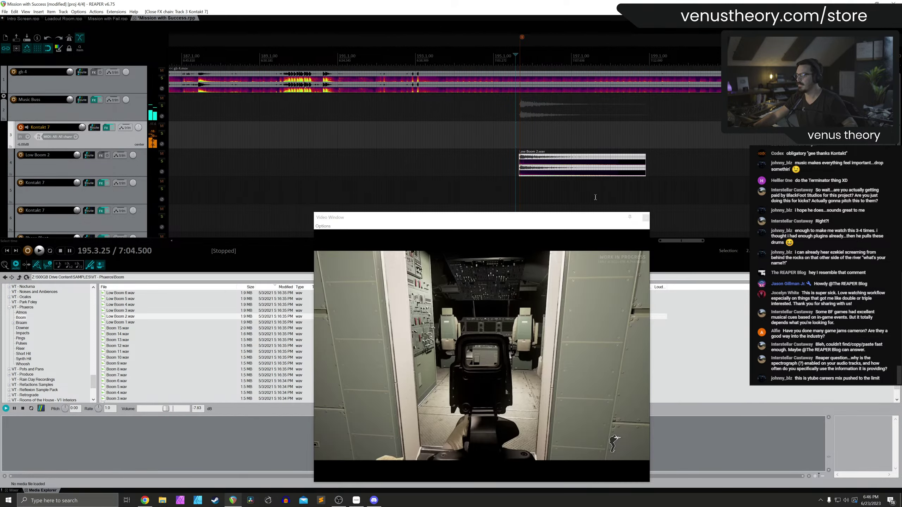
pyautogui.click(486, 57)
pyautogui.press('space')
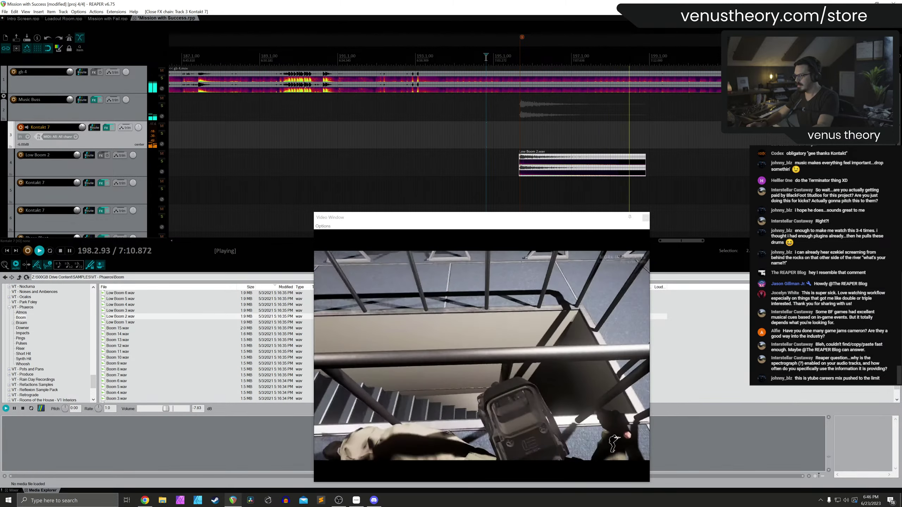
# Stop playback, reopen Kontakt 7 on track 3 and load the Ashlight preset Crush Them
pyautogui.press('space')
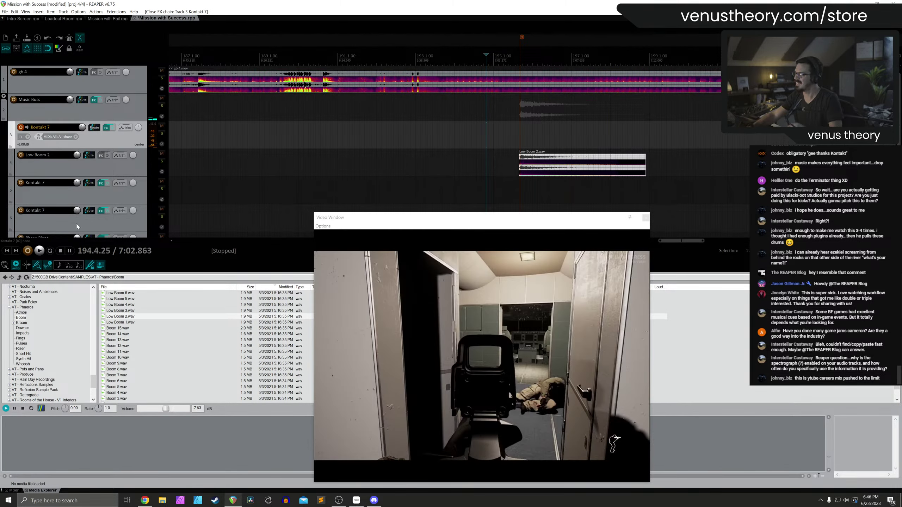
pyautogui.click(17, 490)
pyautogui.click(120, 261)
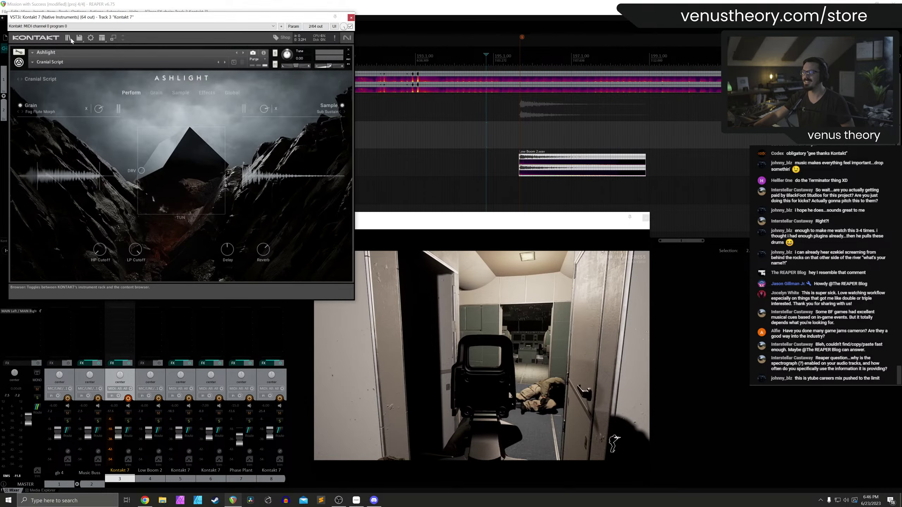
pyautogui.click(68, 37)
pyautogui.click(313, 172)
pyautogui.scroll(-1, 316, 185)
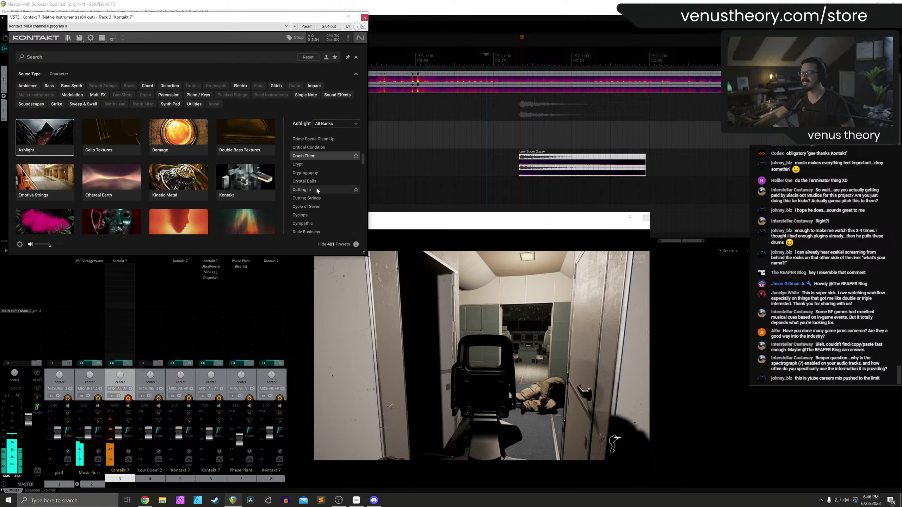
# Audition more Ashlight presets such as Danger Zone, load Dead Eyes and close the Kontakt 7 window
pyautogui.scroll(-2, 316, 185)
pyautogui.click(318, 190)
pyautogui.scroll(-2, 320, 198)
pyautogui.click(315, 198)
pyautogui.scroll(-1, 314, 200)
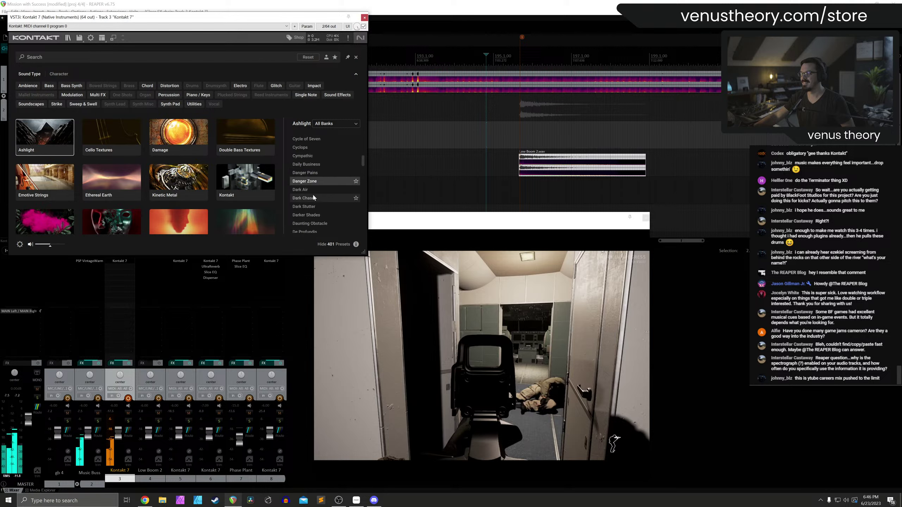
pyautogui.scroll(-2, 315, 199)
pyautogui.click(315, 198)
pyautogui.scroll(-1, 316, 204)
pyautogui.click(316, 206)
pyautogui.scroll(-2, 319, 207)
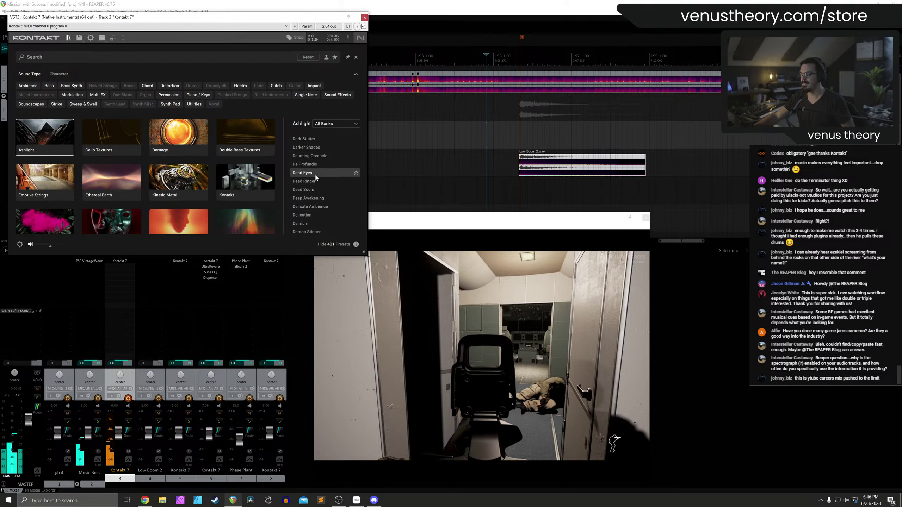
pyautogui.click(364, 16)
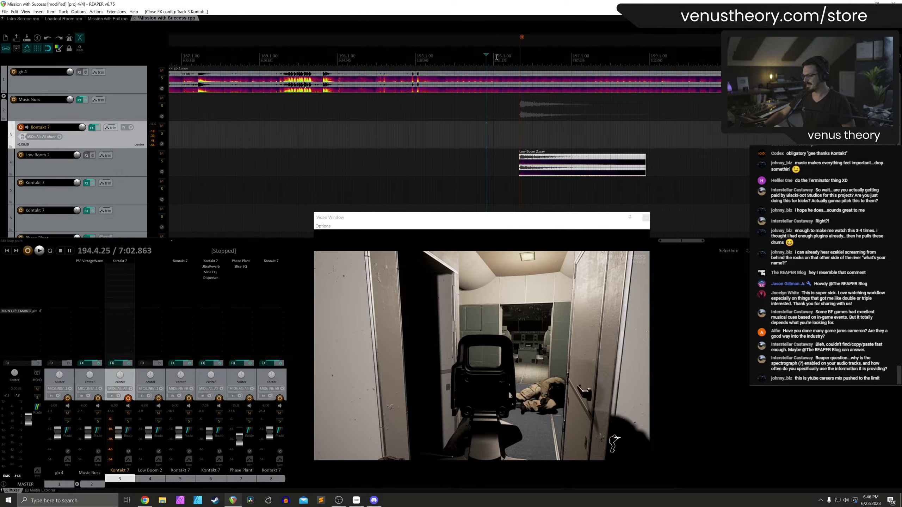
# Record a held Kontakt 7 note over the cockpit moment and shift the recorded item so the note starts at the marker
pyautogui.hotkey('ctrl', 'r')
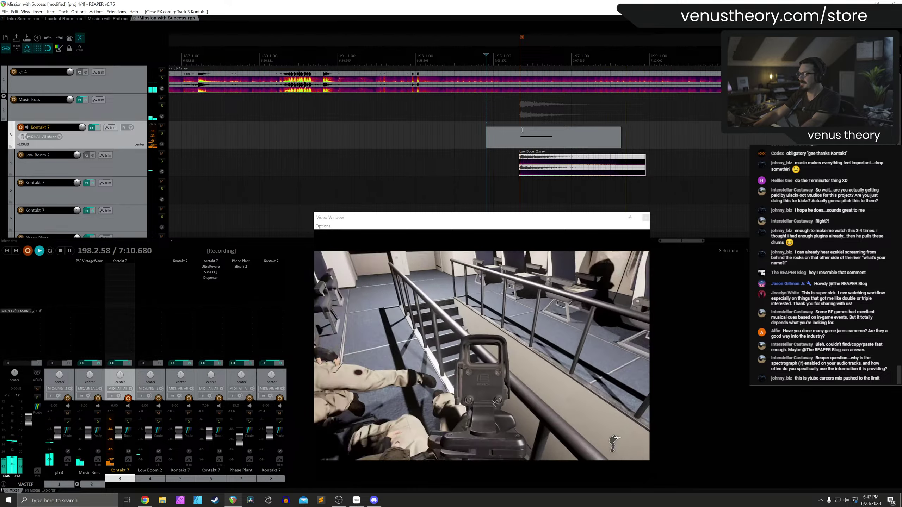
pyautogui.press('space')
pyautogui.scroll(2, 549, 139)
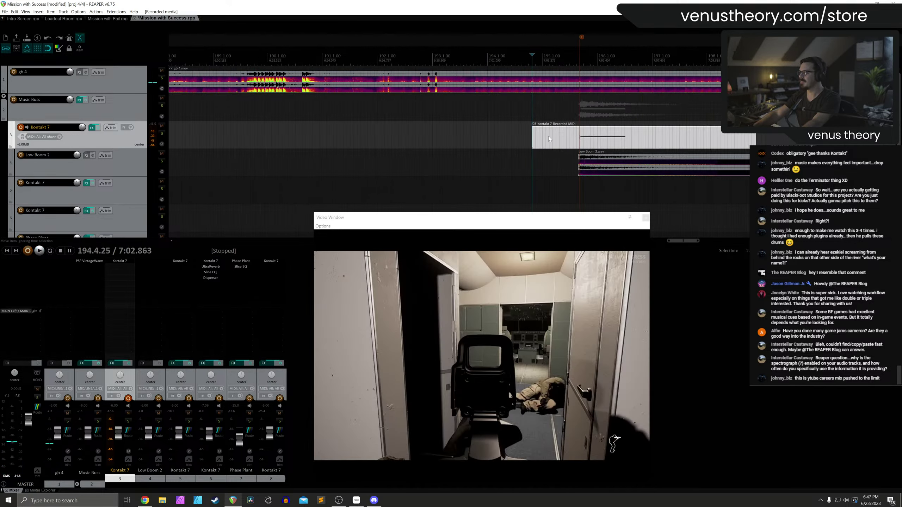
pyautogui.scroll(4, 548, 139)
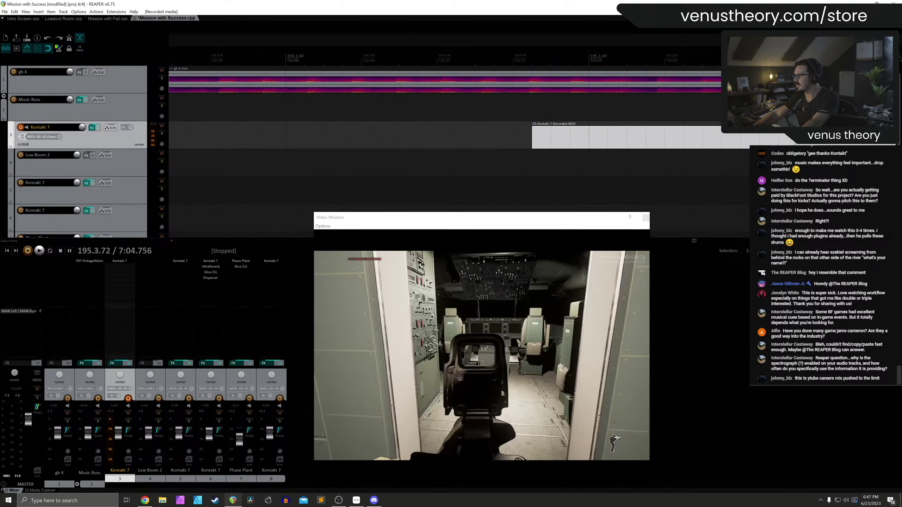
pyautogui.scroll(2, 746, 140)
pyautogui.moveTo(751, 140); pyautogui.dragTo(746, 140)
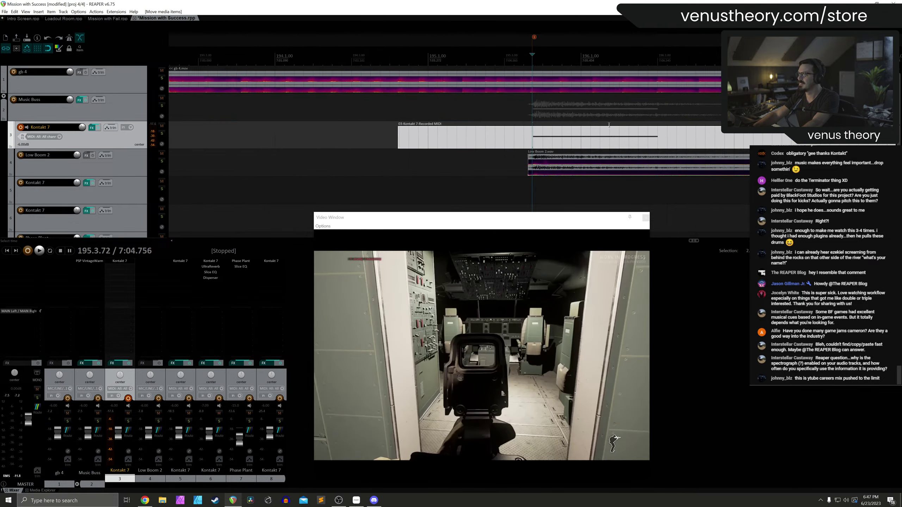
pyautogui.scroll(-6, 177, 174)
pyautogui.hotkey('ctrl', 'shift', 't')
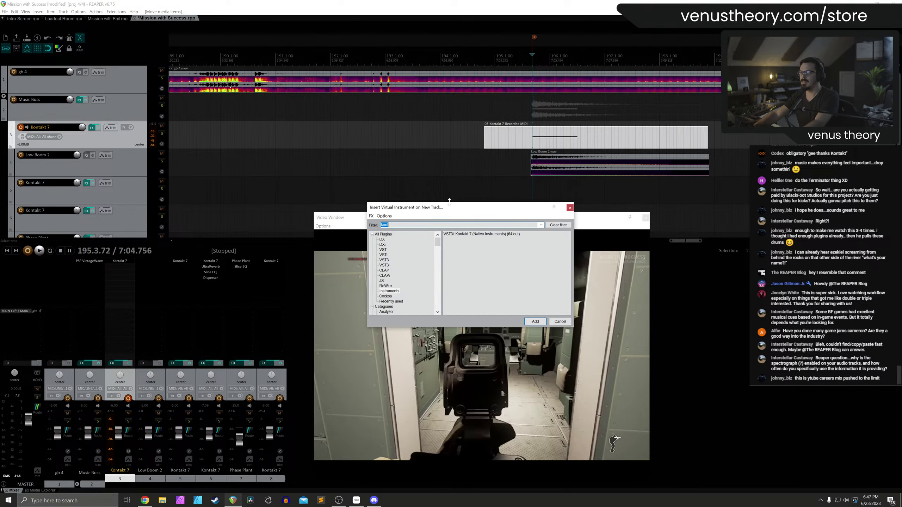
pyautogui.click(560, 322)
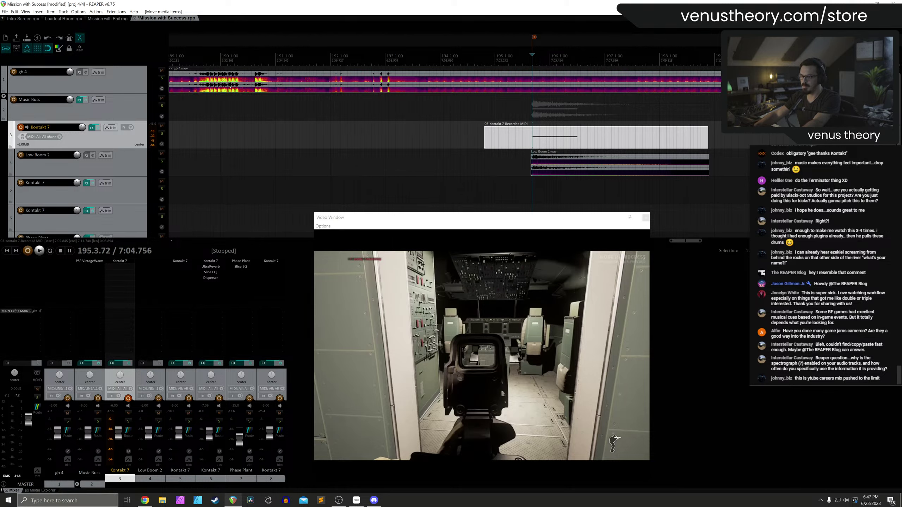
# Preview Boom 6.wav from the VT - Phaeros Boom folder and place it on a new track below Low Boom 2
pyautogui.hotkey('ctrl', 'alt', 'x')
pyautogui.click(121, 381)
pyautogui.scroll(-1, 123, 376)
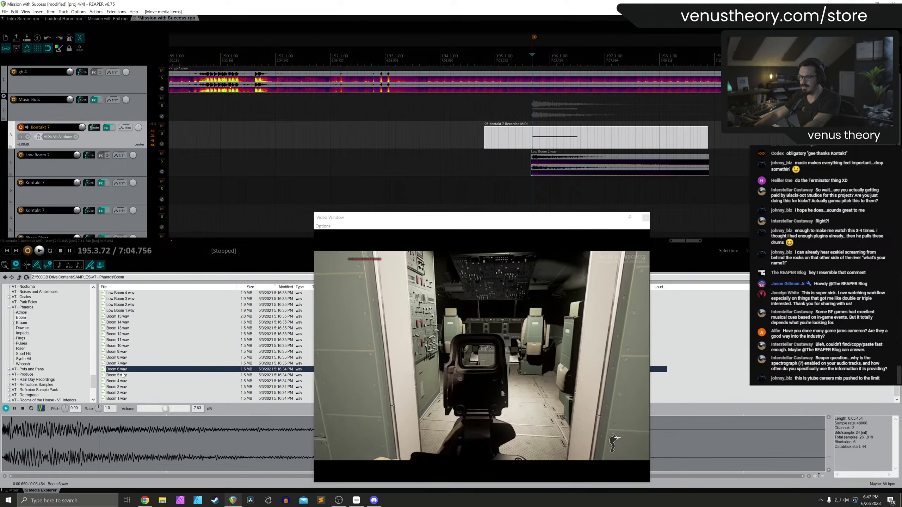
pyautogui.click(138, 165)
pyautogui.hotkey('ctrl', 't')
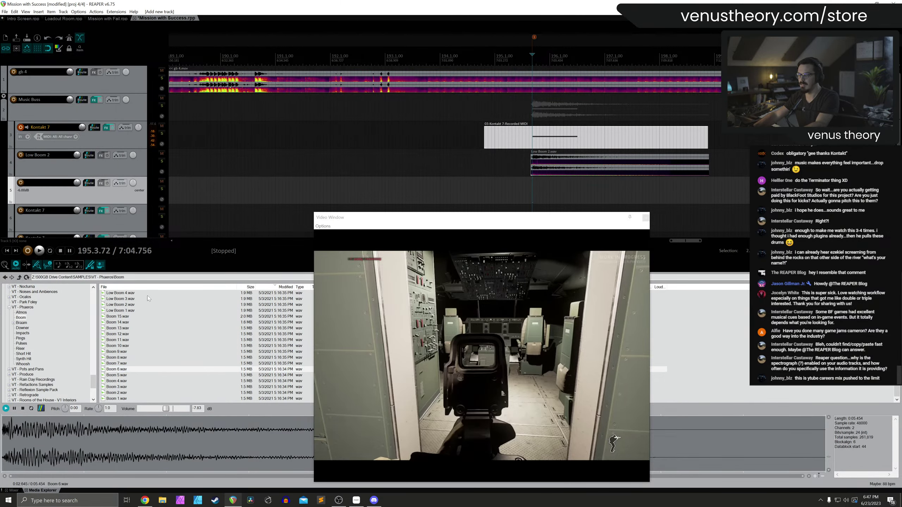
pyautogui.moveTo(127, 372); pyautogui.dragTo(516, 195)
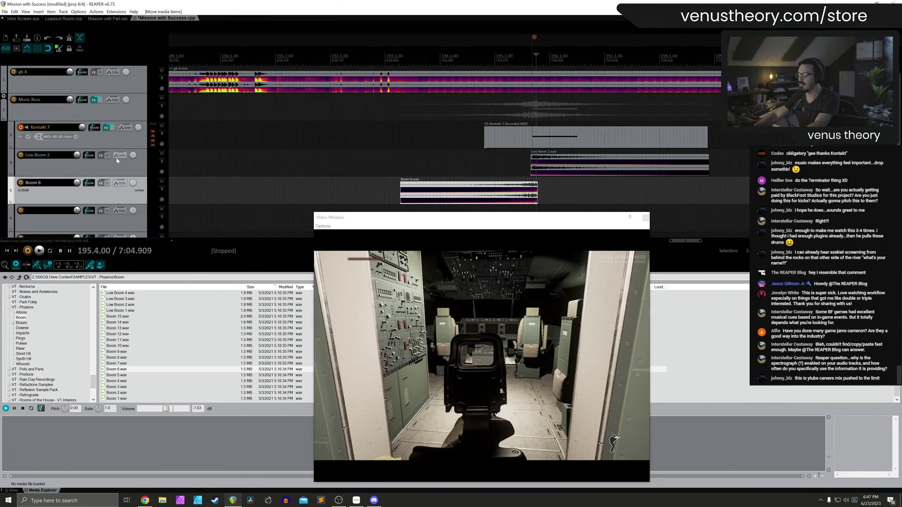
# Undo the latest edits back to the inserted Boom 6 clip and reverse that clip
pyautogui.scroll(-3, 116, 158)
pyautogui.hotkey('ctrl', 'z')
pyautogui.hotkey('ctrl', 'z')
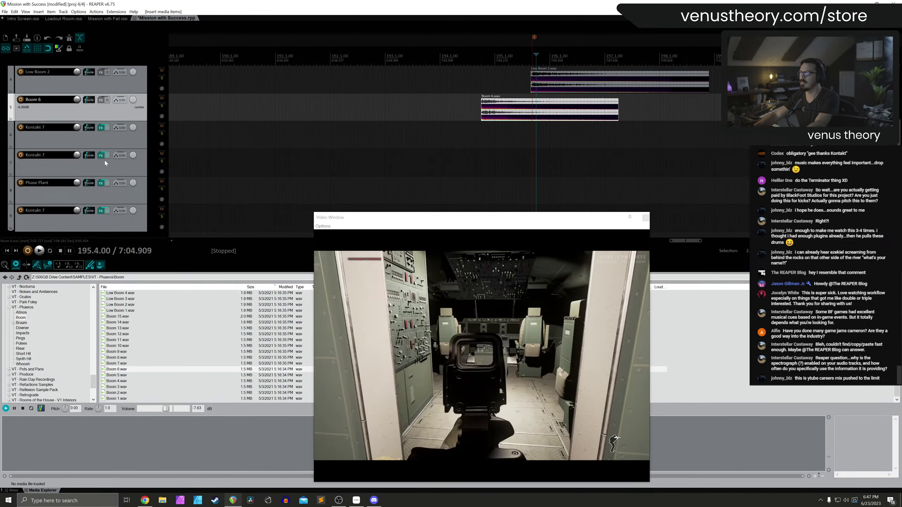
pyautogui.hotkey('ctrl', 'alt', 'r')
pyautogui.scroll(3, 549, 102)
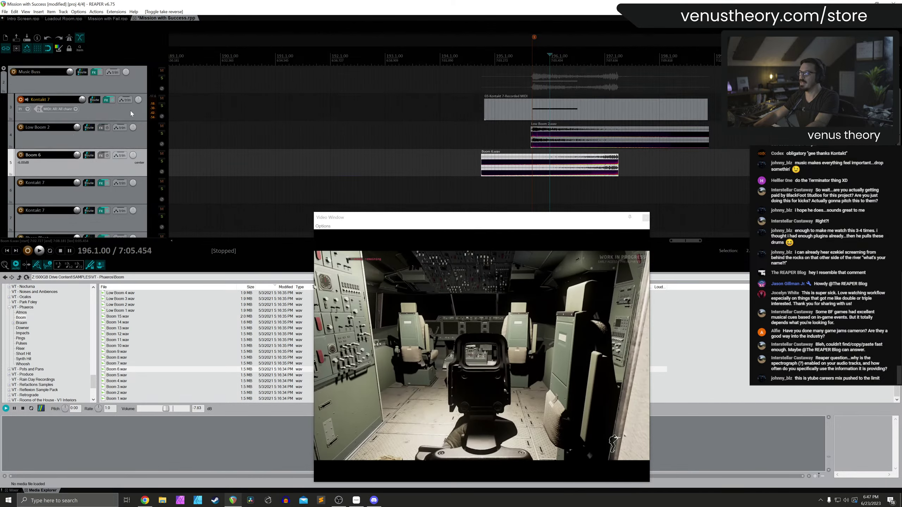
# Move the reversed Boom 6 clip so it ends just past the cockpit marker and add a fade-out of about 0.15 s
pyautogui.moveTo(580, 193); pyautogui.dragTo(410, 193)
pyautogui.scroll(4, 542, 194)
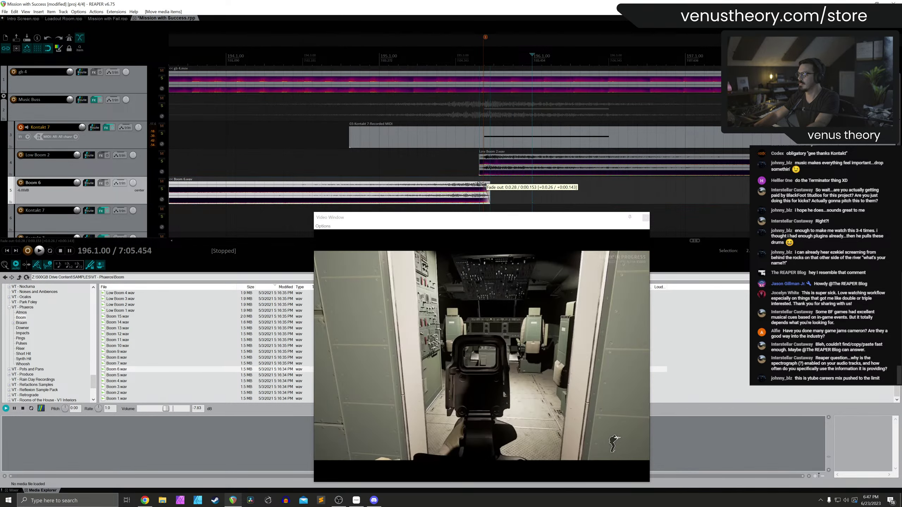
pyautogui.moveTo(490, 183); pyautogui.dragTo(482, 185)
pyautogui.scroll(-5, 483, 185)
# Add MTremolo to the Boom 6 track, adjust its rate and play the swell from about 194.3.75
pyautogui.click(482, 185)
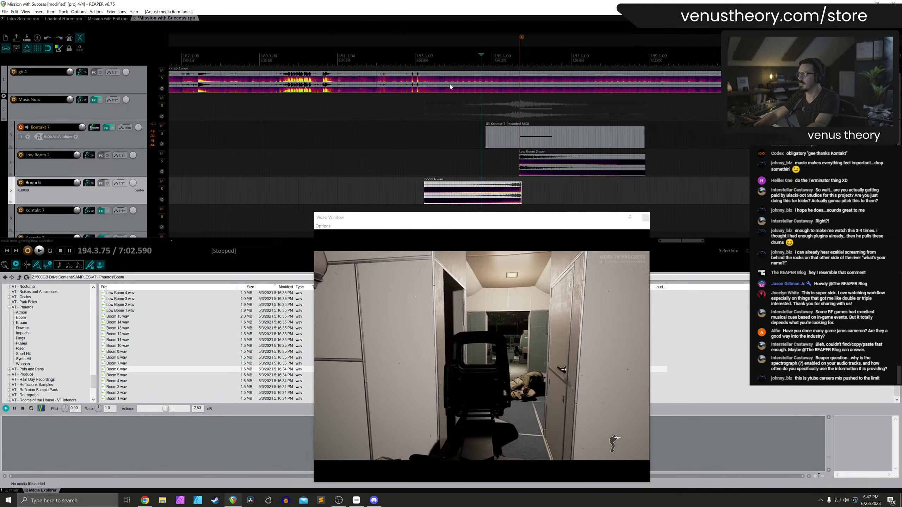
pyautogui.click(18, 490)
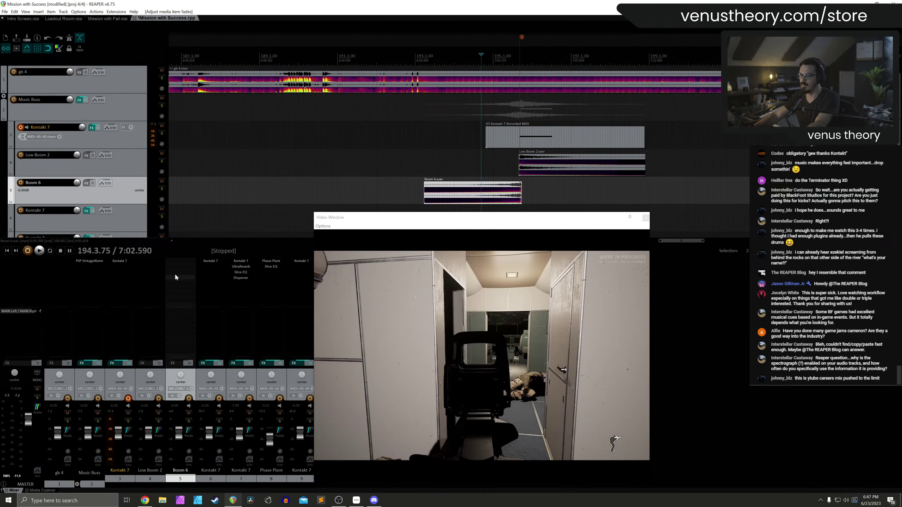
pyautogui.doubleClick(180, 263)
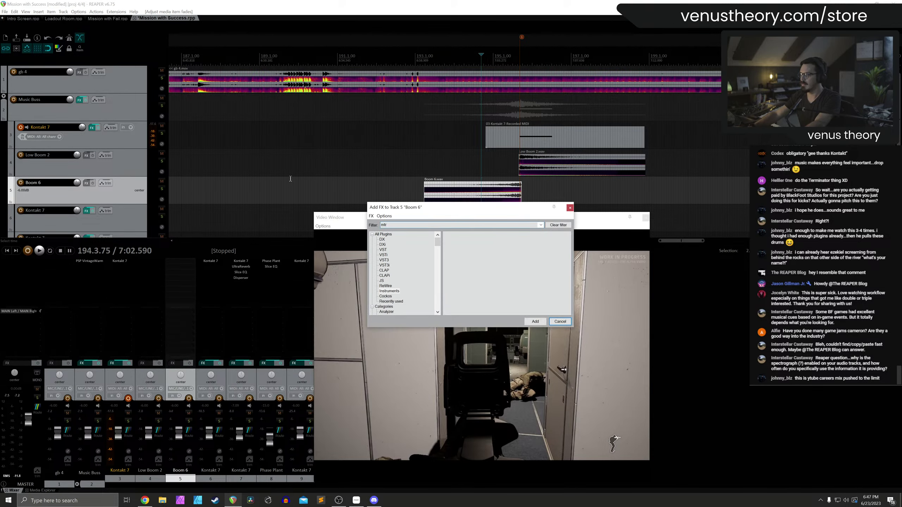
pyautogui.doubleClick(463, 234)
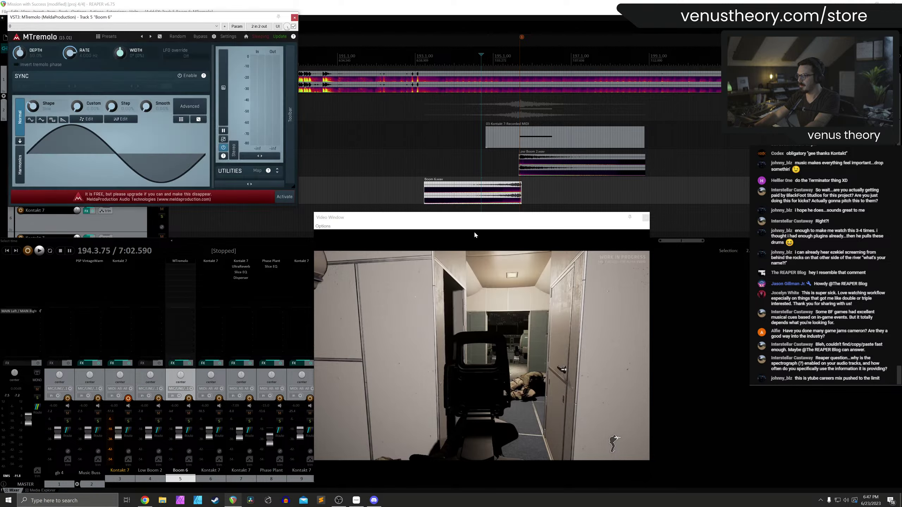
pyautogui.moveTo(69, 53); pyautogui.dragTo(31, 58)
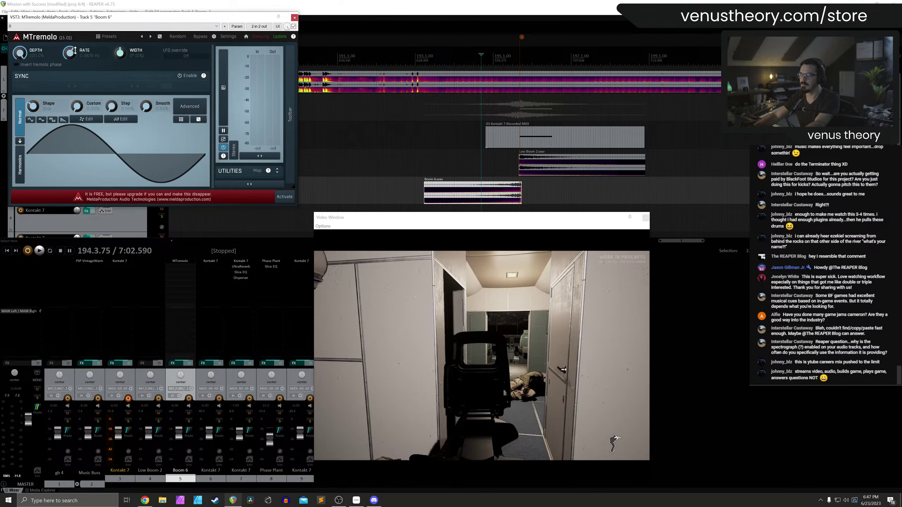
pyautogui.press('space')
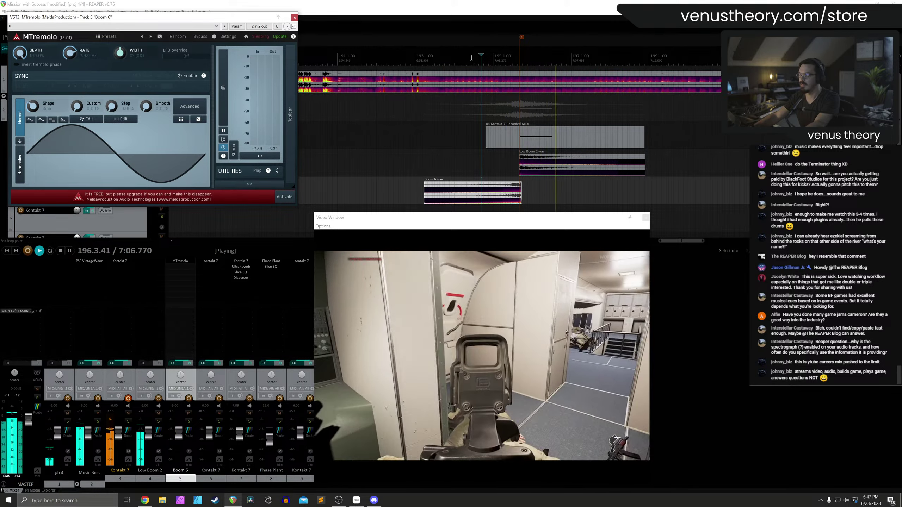
pyautogui.click(473, 57)
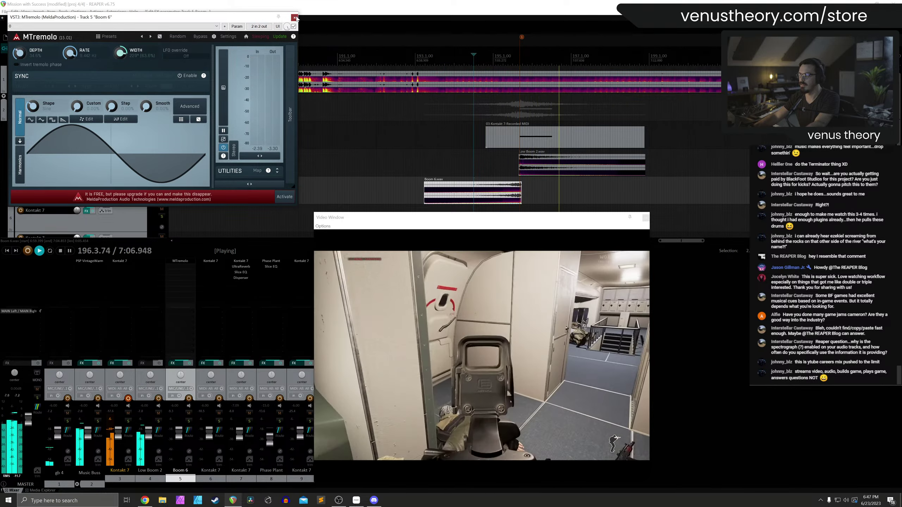
# Trim the start of Boom 6 close to the cockpit marker, add a fade-in of about 0.64 s and play the result
pyautogui.click(450, 193)
pyautogui.moveTo(429, 194); pyautogui.dragTo(519, 185)
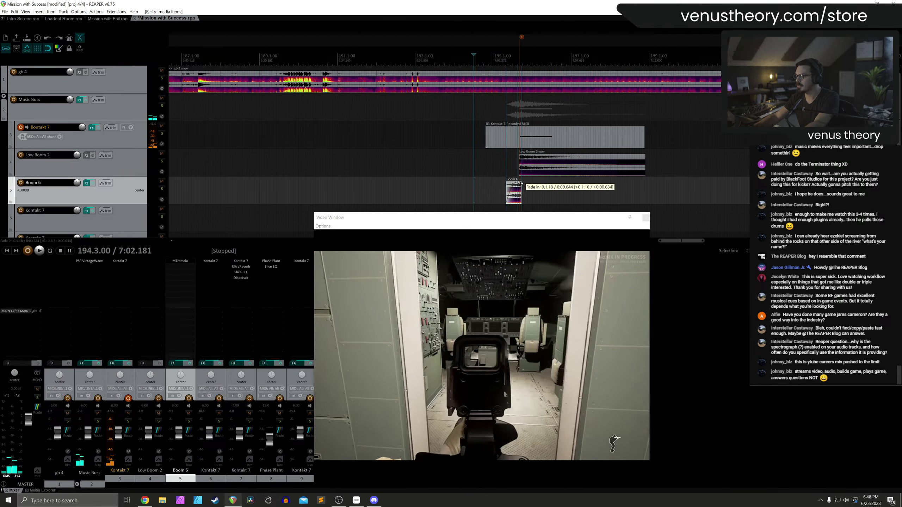
pyautogui.scroll(3, 546, 178)
pyautogui.press('space')
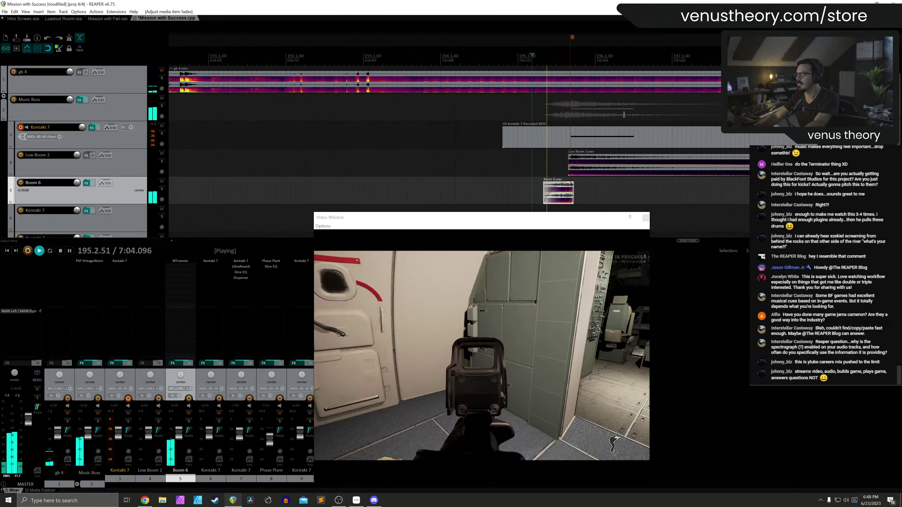
pyautogui.scroll(1, 505, 187)
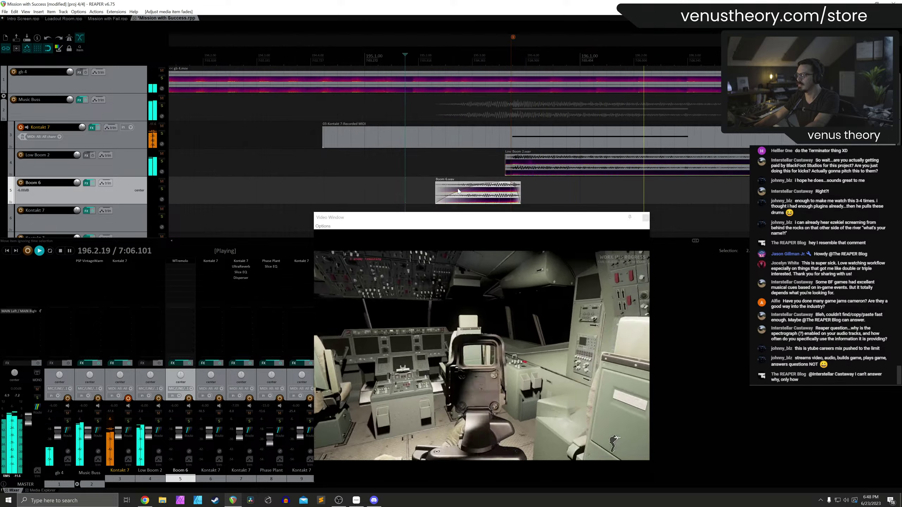
pyautogui.press('space')
# Trim Boom 6 from its start to about 0.52 s, with a 0.1 s fade-out and a fade-in of about 0.375 s
pyautogui.moveTo(505, 187); pyautogui.dragTo(508, 185)
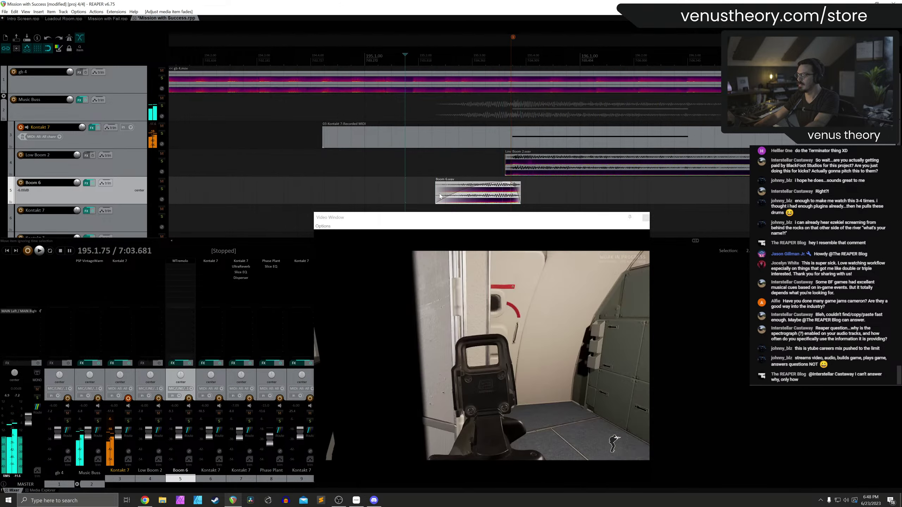
pyautogui.moveTo(436, 192); pyautogui.dragTo(505, 185)
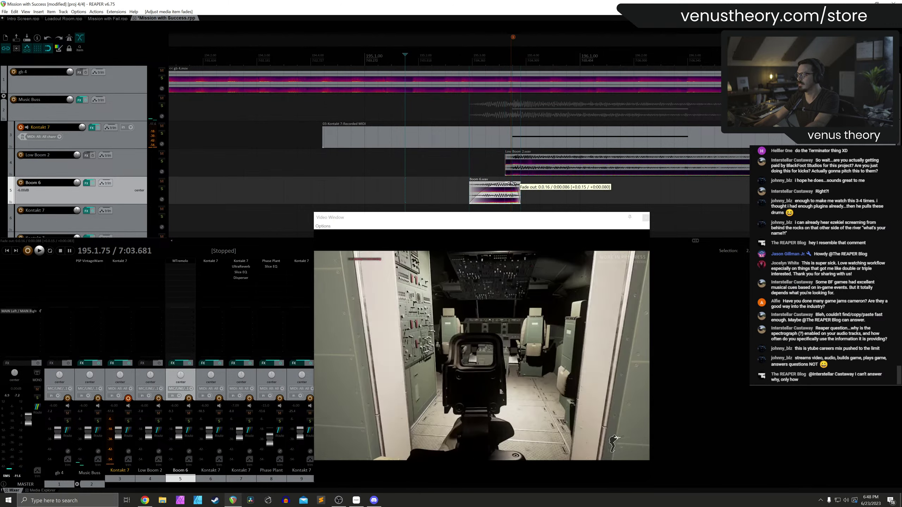
pyautogui.click(506, 184)
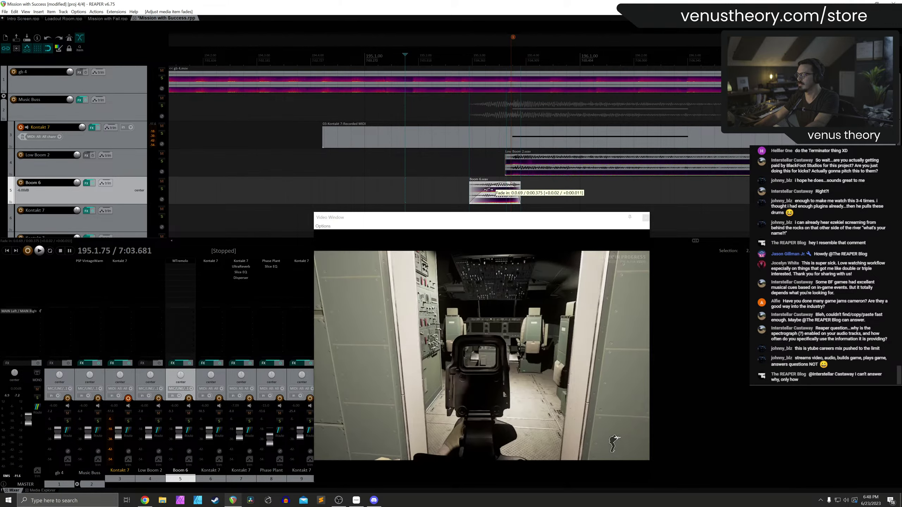
pyautogui.rightClick(485, 189)
pyautogui.press('Escape')
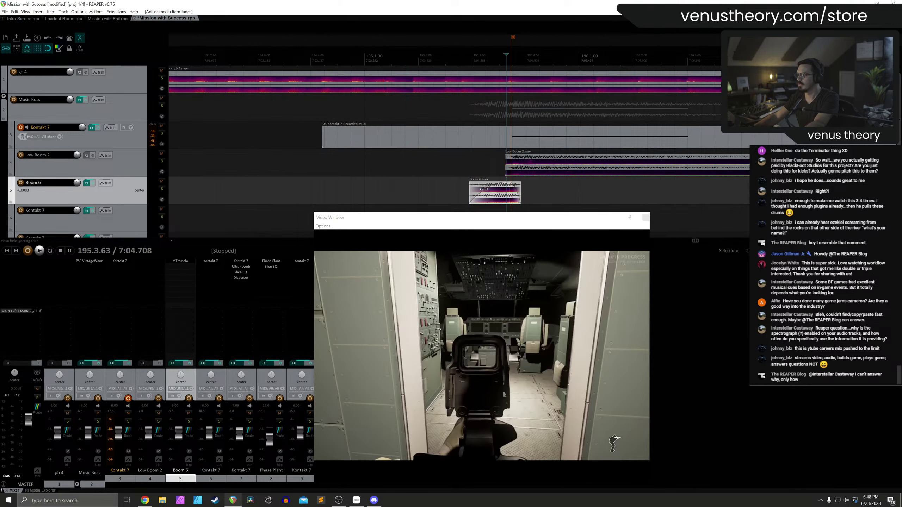
# Change the Boom 6 clip's fade-in shape to one with curve 1.00 and play the moment leading into the cockpit marker
pyautogui.doubleClick(485, 189)
pyautogui.click(401, 218)
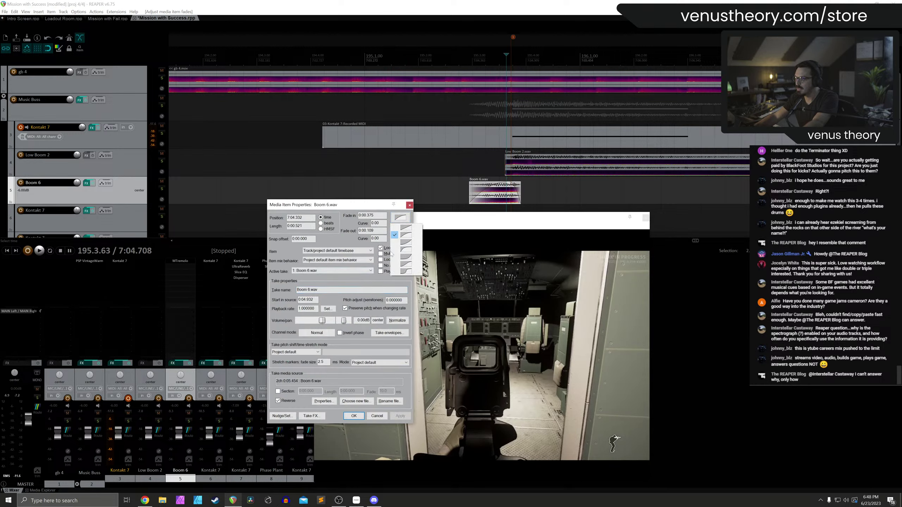
pyautogui.click(406, 242)
pyautogui.click(400, 416)
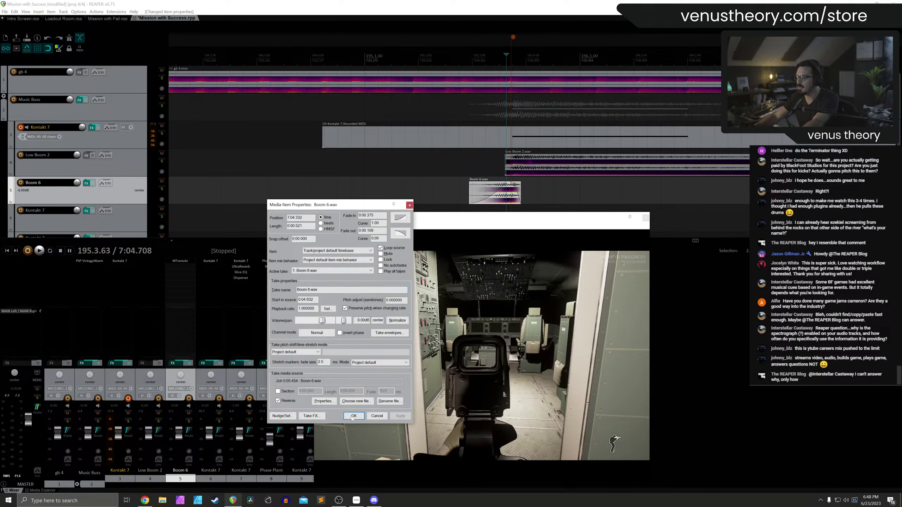
pyautogui.click(354, 416)
pyautogui.press('space')
pyautogui.click(446, 59)
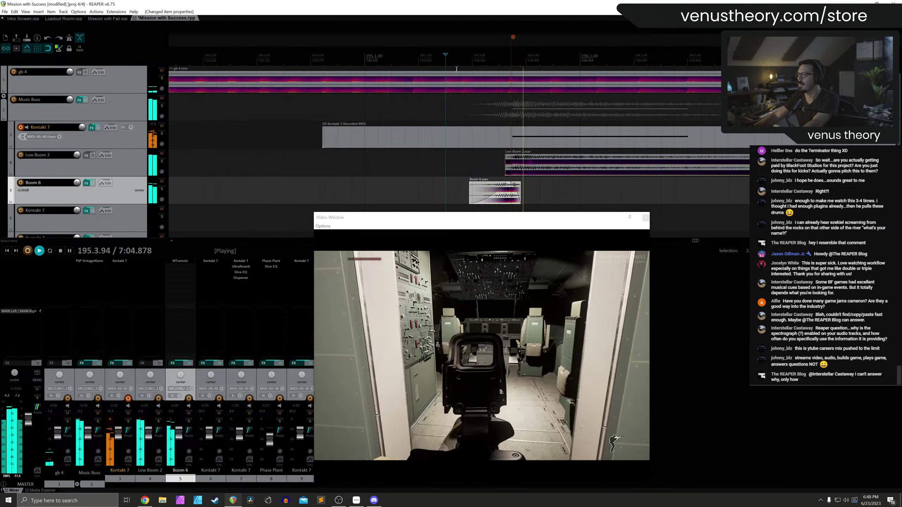
# Stop playback and insert a new track below Boom 6
pyautogui.scroll(-3, 459, 121)
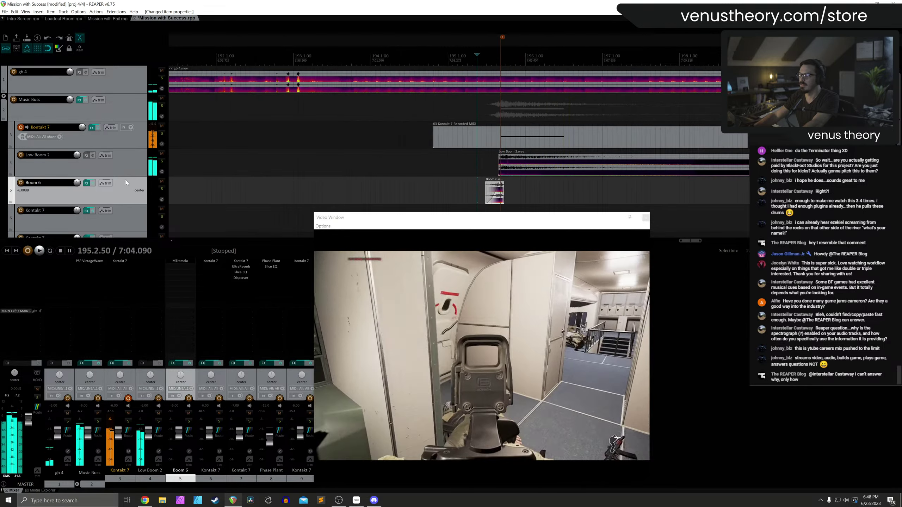
pyautogui.press('space')
pyautogui.hotkey('ctrl', 't')
pyautogui.scroll(-1, 121, 191)
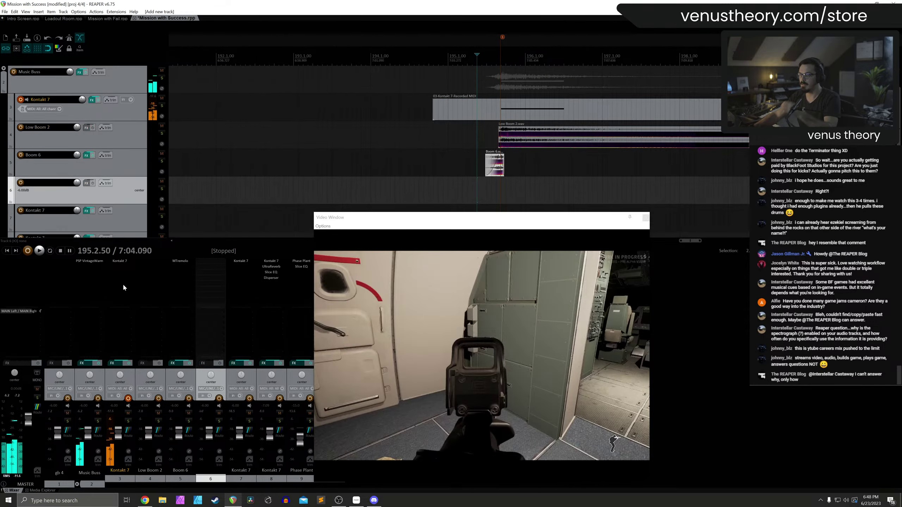
# Browse the sample library to the Sauced Kicks folder in VT - Essentia's Processed Drums
pyautogui.click(53, 490)
pyautogui.scroll(-5, 35, 345)
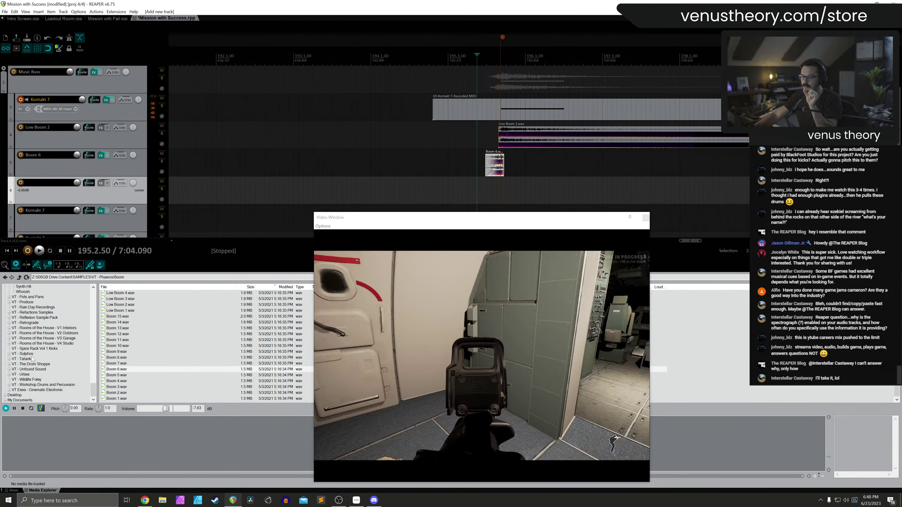
pyautogui.scroll(10, 31, 370)
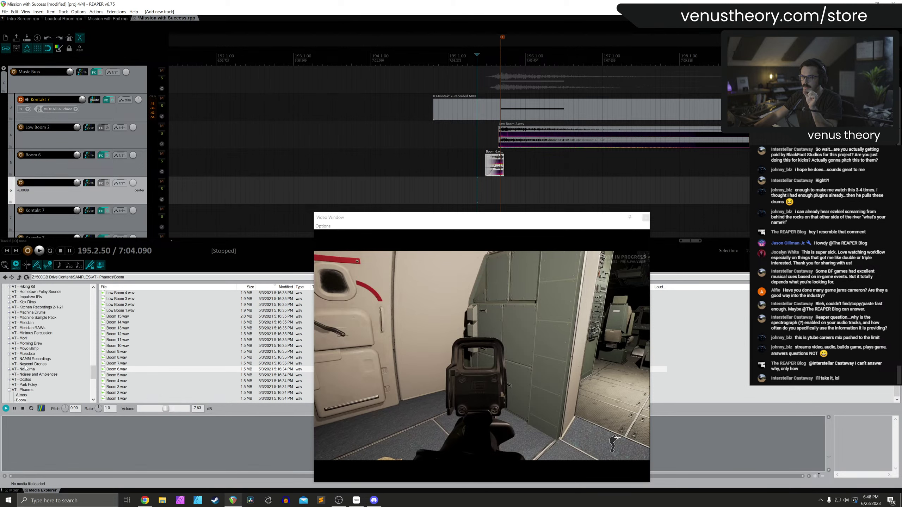
pyautogui.click(9, 390)
pyautogui.scroll(4, 25, 319)
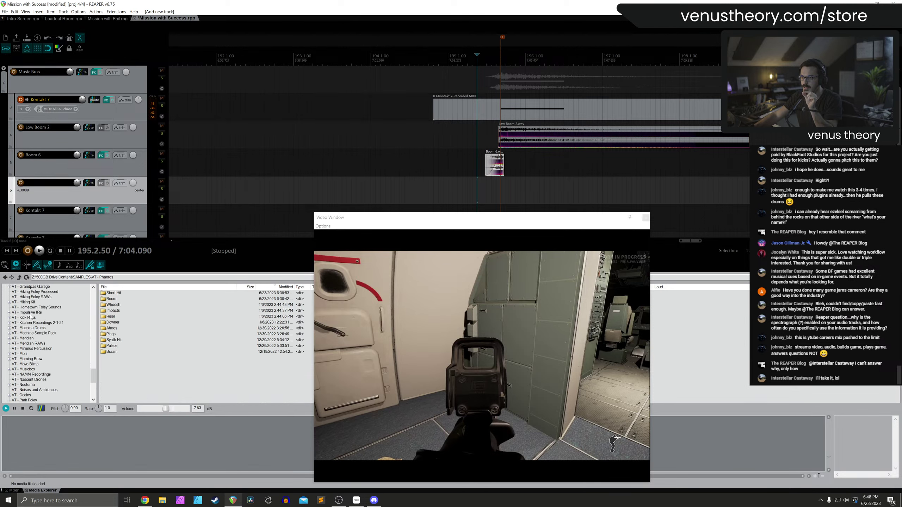
pyautogui.scroll(1, 32, 308)
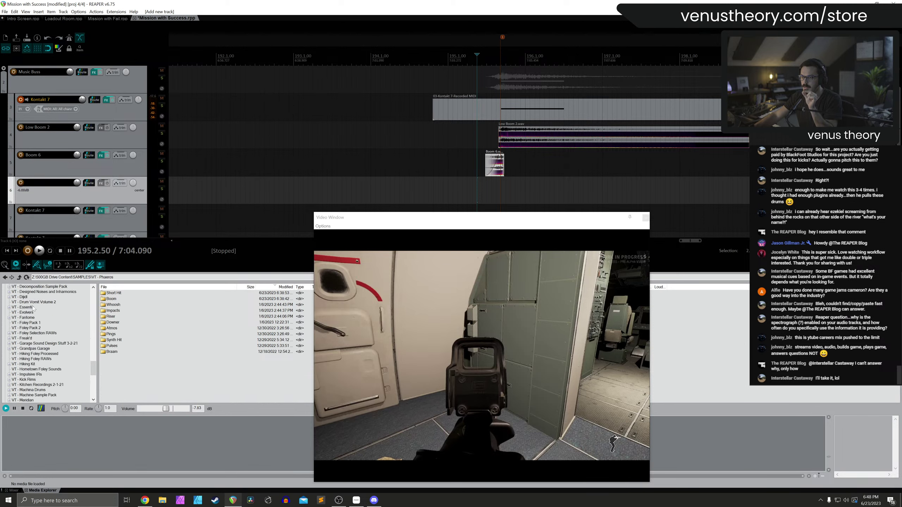
pyautogui.doubleClick(30, 308)
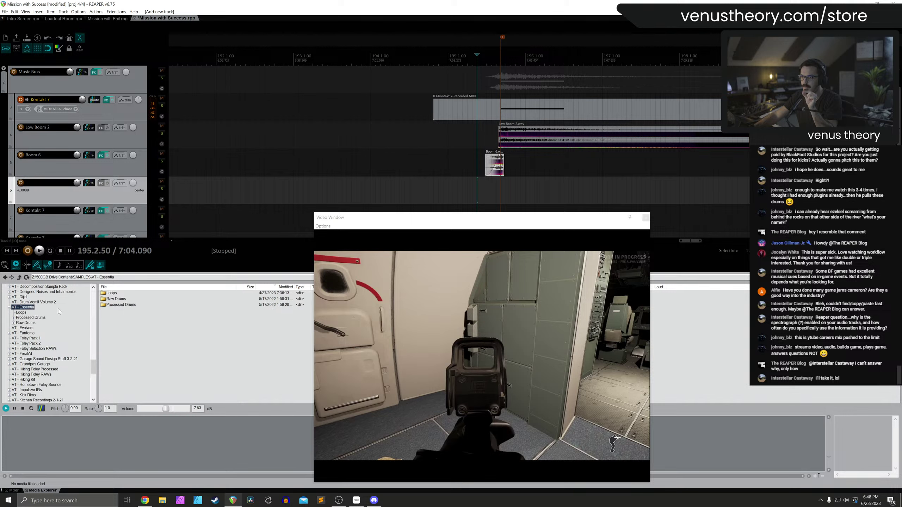
pyautogui.doubleClick(116, 305)
pyautogui.doubleClick(117, 305)
# Audition several Essentia processed kicks and place Processed Kick 2 on the new track, starting at the cockpit marker
pyautogui.click(142, 322)
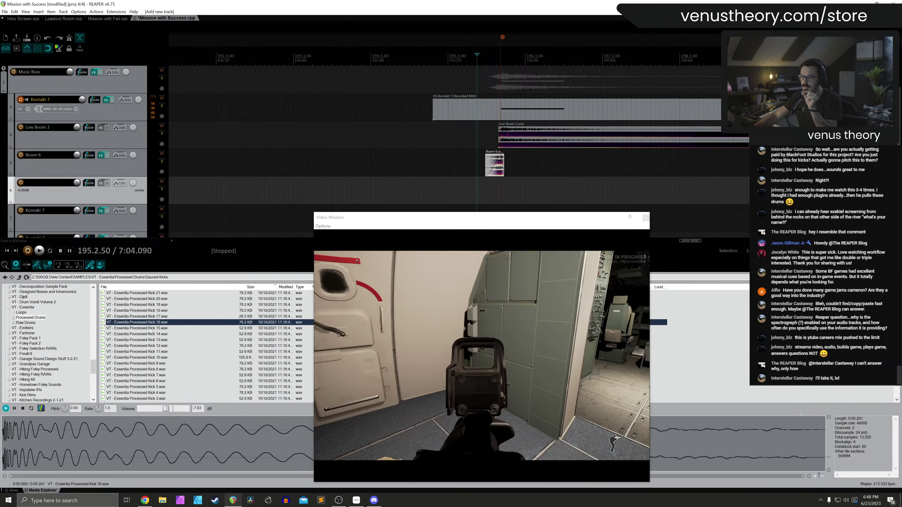
pyautogui.click(142, 328)
pyautogui.click(142, 346)
pyautogui.click(159, 369)
pyautogui.click(157, 392)
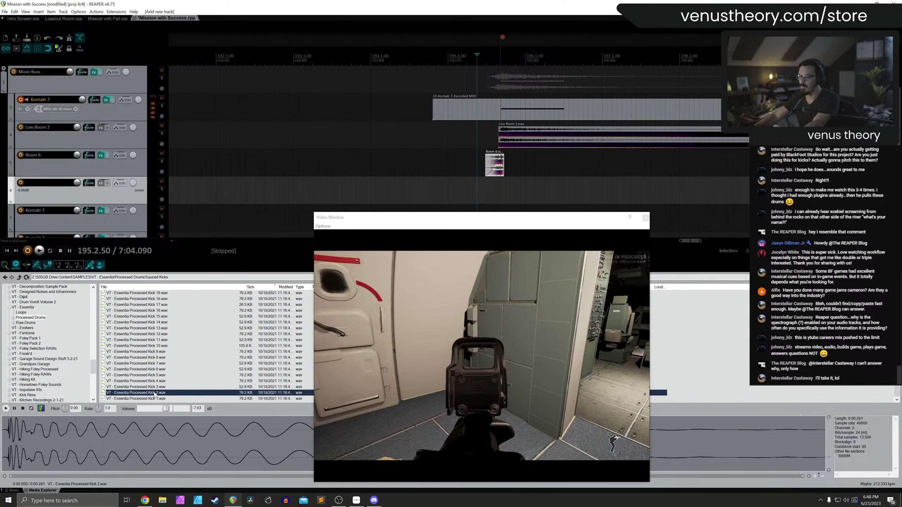
pyautogui.moveTo(154, 393); pyautogui.dragTo(502, 191)
pyautogui.scroll(8, 620, 190)
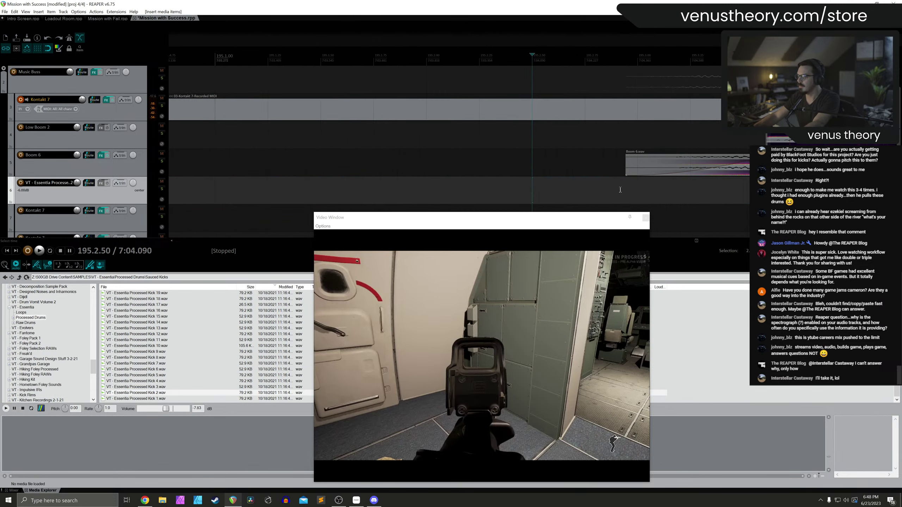
pyautogui.moveTo(716, 192); pyautogui.dragTo(715, 192)
pyautogui.scroll(-5, 715, 192)
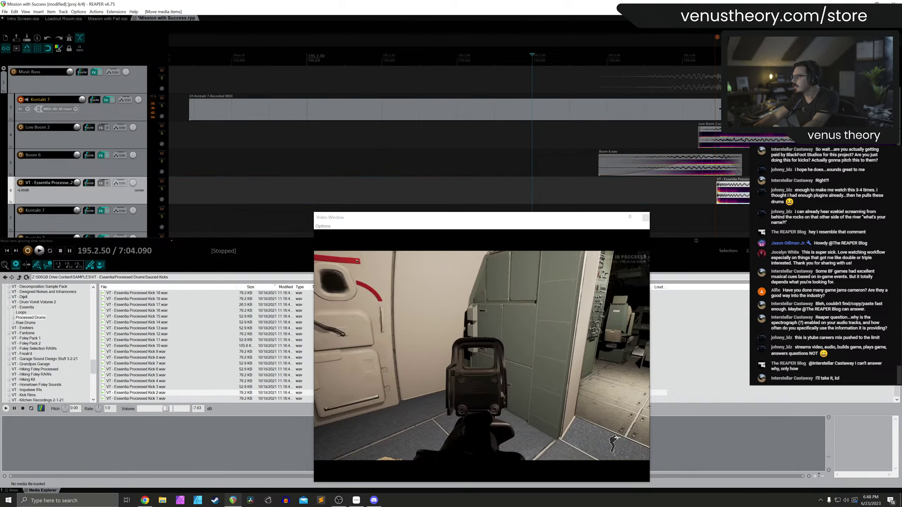
# Add the Eventide UltraReverb effect to the Processed Kick 2 track
pyautogui.click(13, 490)
pyautogui.doubleClick(216, 266)
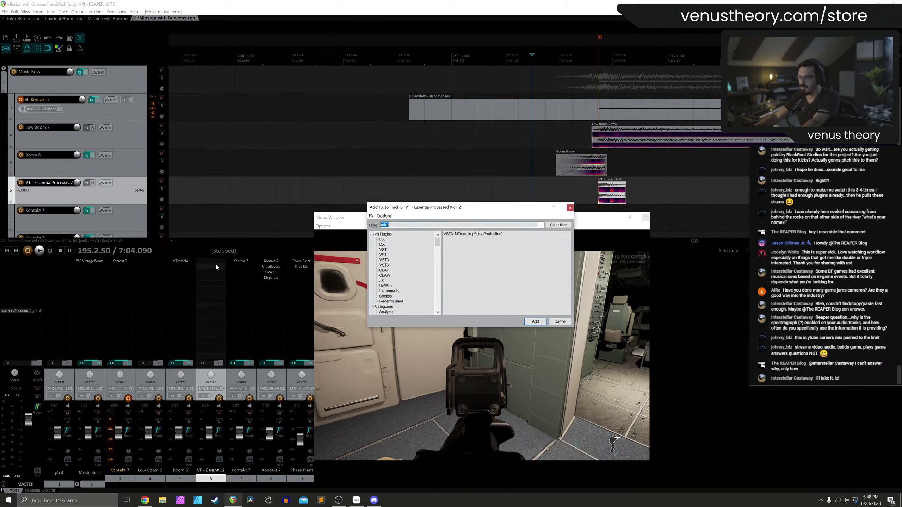
pyautogui.write('ultra')
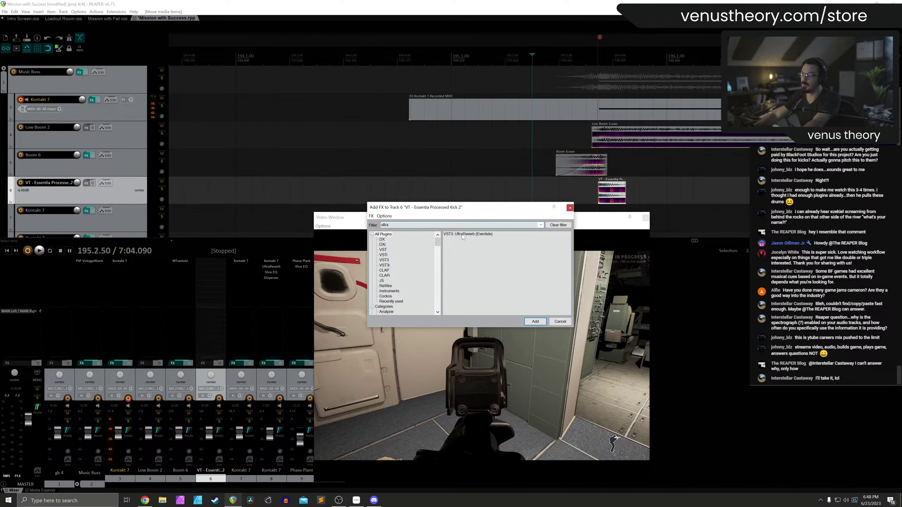
pyautogui.press('Return')
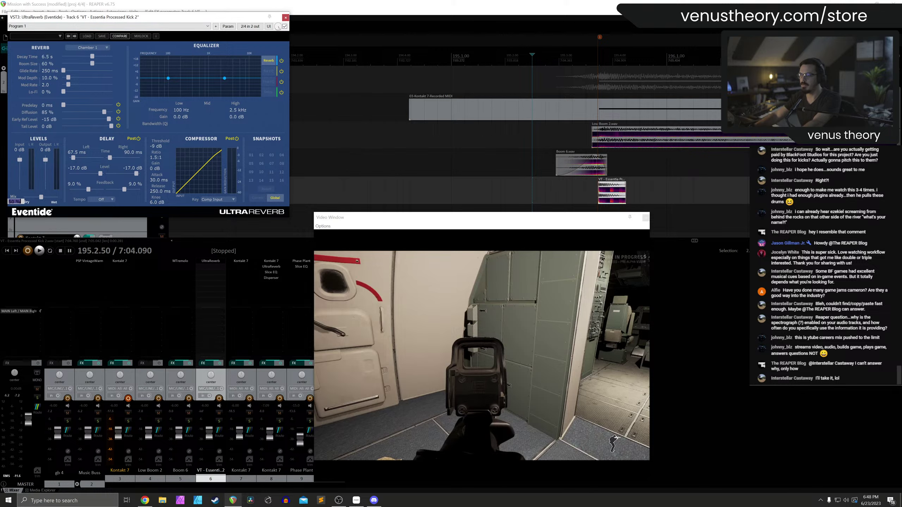
pyautogui.click(285, 17)
# Balance the cockpit hit during playback: lower Boom 6, set Low Boom 2 to about -11.8 dB and raise the Processed Kick 2 track
pyautogui.scroll(-3, 211, 441)
pyautogui.press('space')
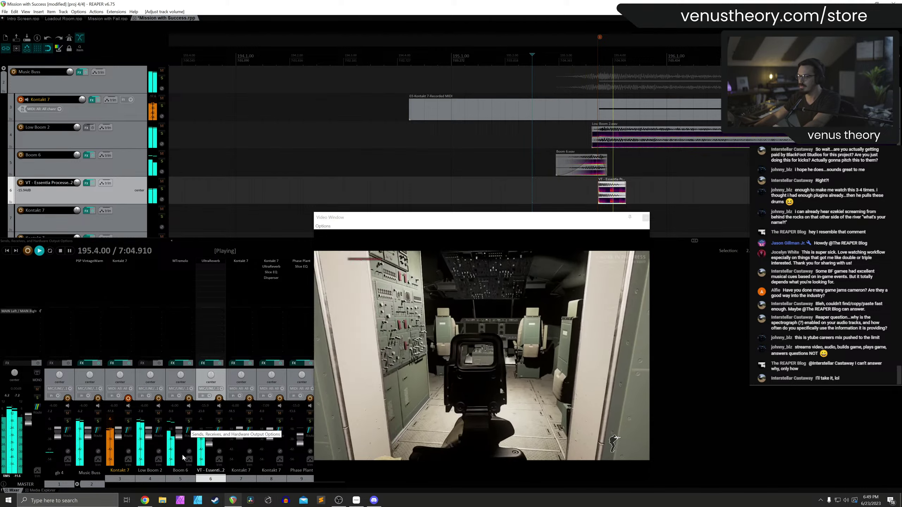
pyautogui.scroll(-5, 180, 434)
pyautogui.scroll(-3, 151, 437)
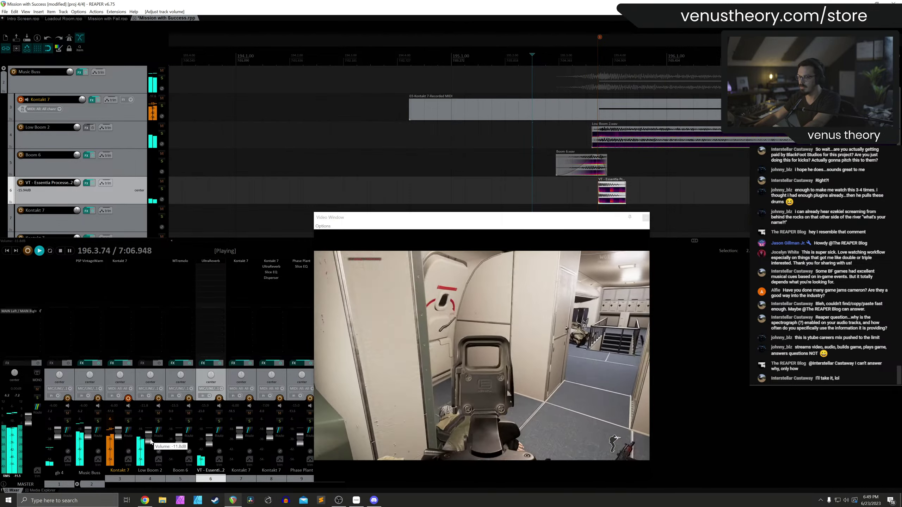
pyautogui.scroll(6, 207, 436)
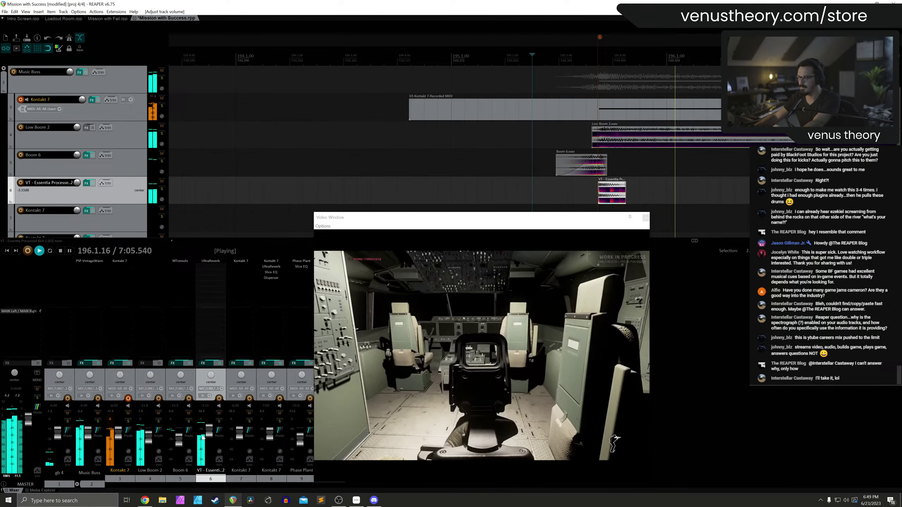
pyautogui.press('space')
# Add the Disperser effect after UltraReverb on the Processed Kick 2 track
pyautogui.doubleClick(209, 269)
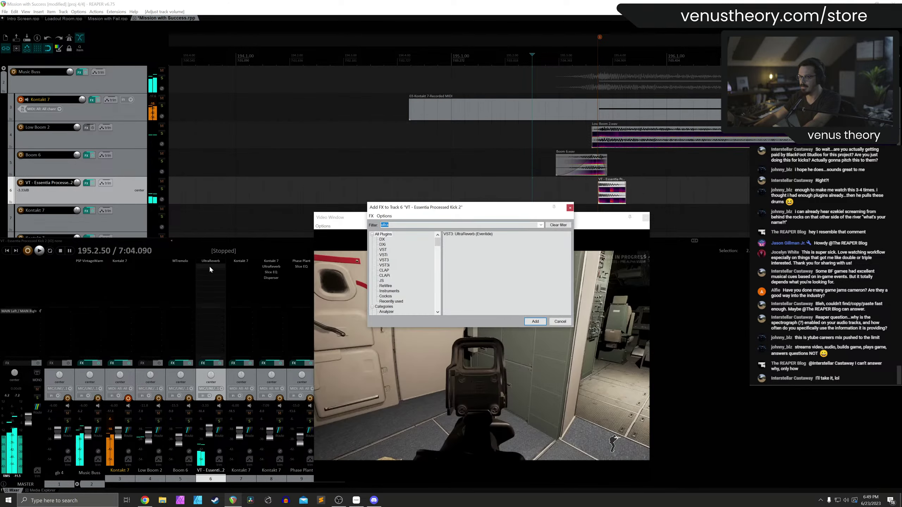
pyautogui.doubleClick(464, 245)
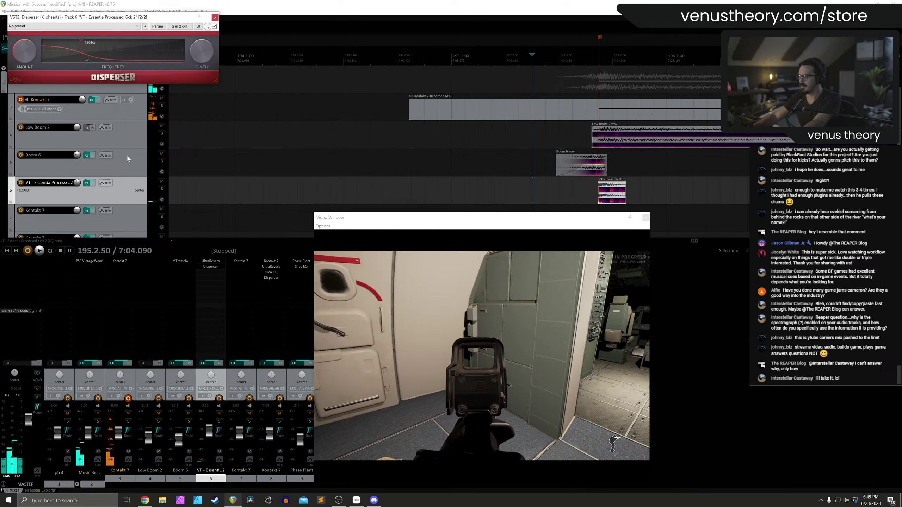
pyautogui.click(214, 18)
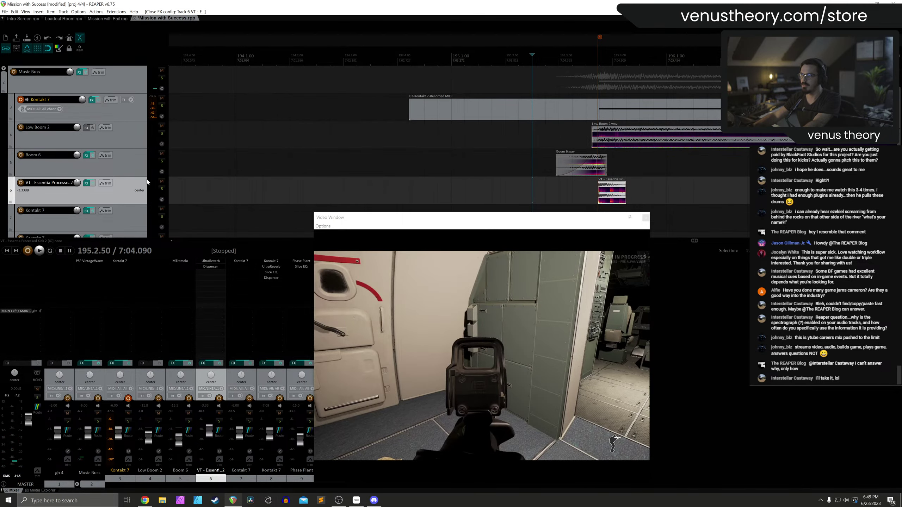
# Browse to Essentia's Sauced Snares folder and audition several processed snares, ending with Processed Snare 11
pyautogui.click(41, 490)
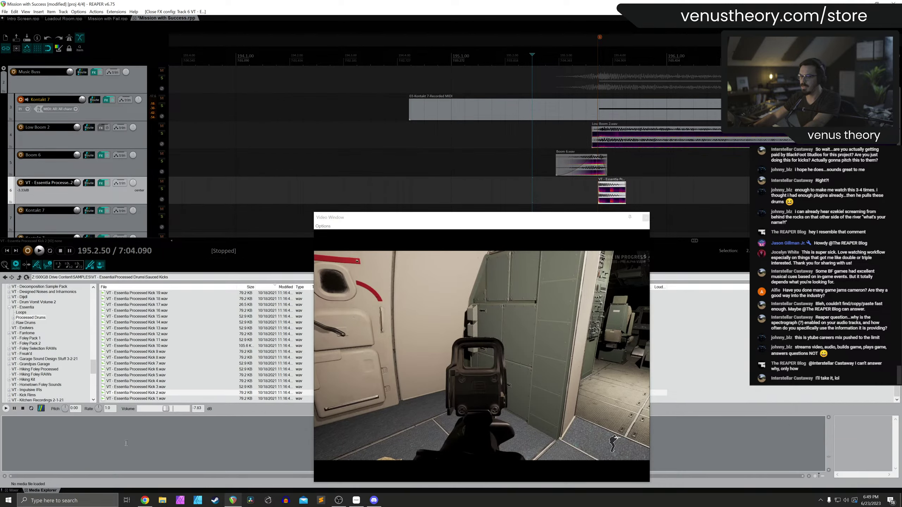
pyautogui.click(20, 319)
pyautogui.doubleClick(128, 299)
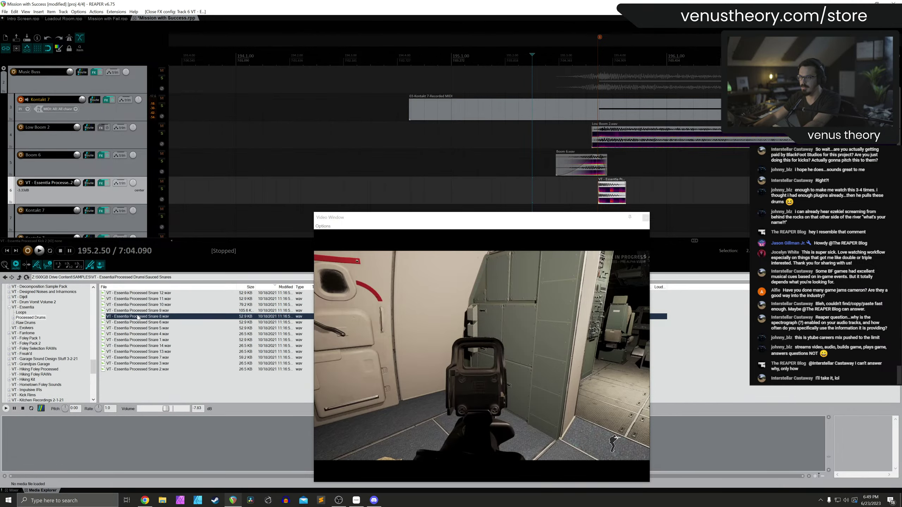
pyautogui.click(152, 316)
pyautogui.click(154, 339)
pyautogui.click(158, 310)
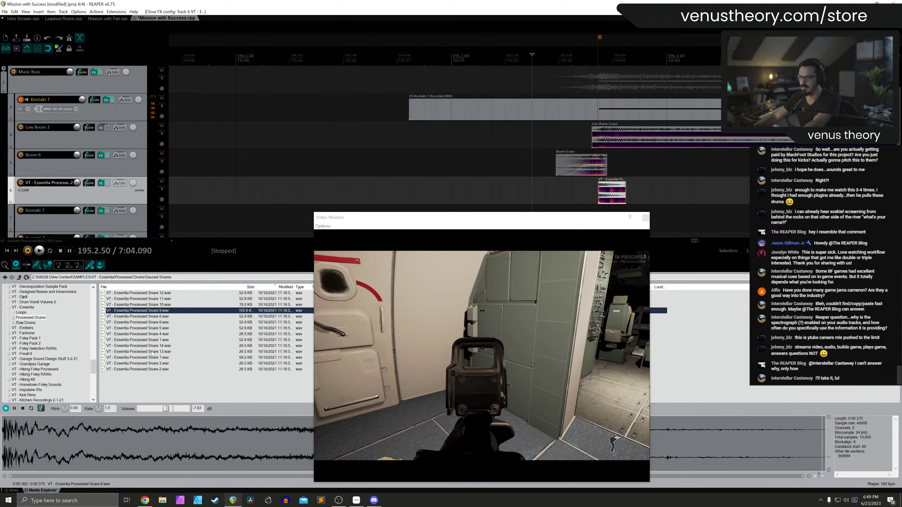
pyautogui.click(159, 299)
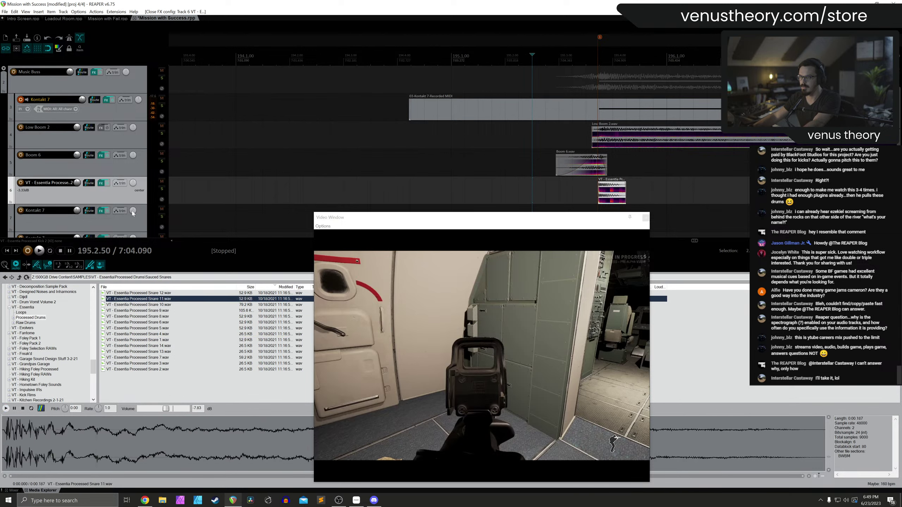
# Insert a new track below the kick and place Processed Snare 11 on it near the cockpit marker
pyautogui.hotkey('ctrl', 't')
pyautogui.moveTo(158, 300); pyautogui.dragTo(612, 232)
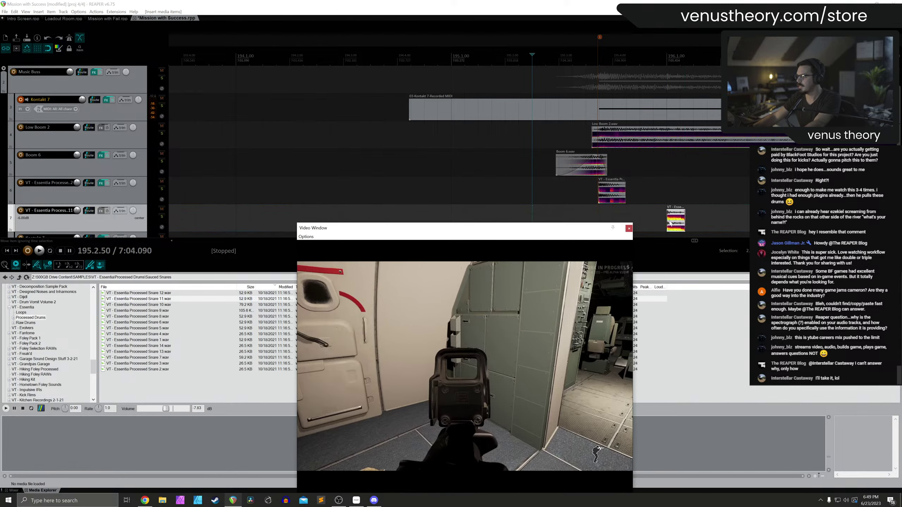
pyautogui.moveTo(674, 213); pyautogui.dragTo(633, 212)
pyautogui.scroll(5, 633, 212)
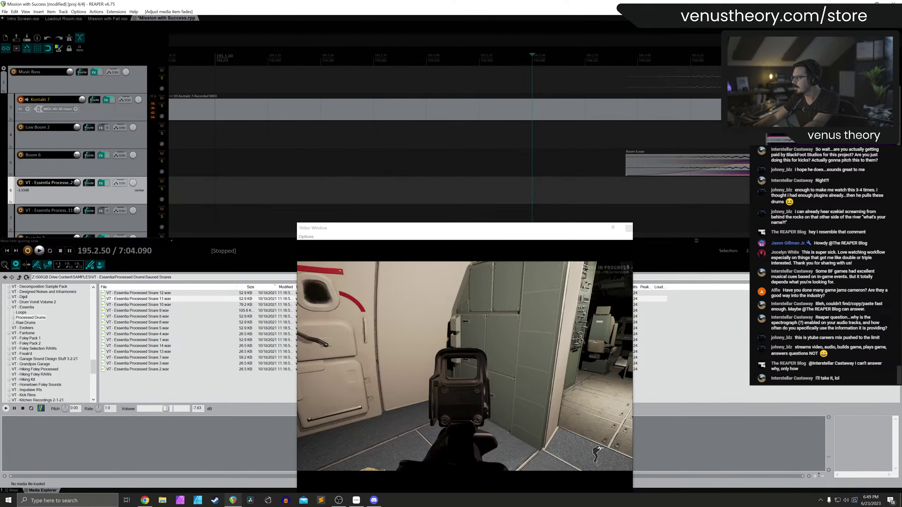
# Undo the last item volume change and trim the Processed Snare 11 clip to a shorter hit at the cockpit marker
pyautogui.moveTo(796, 211); pyautogui.dragTo(795, 212)
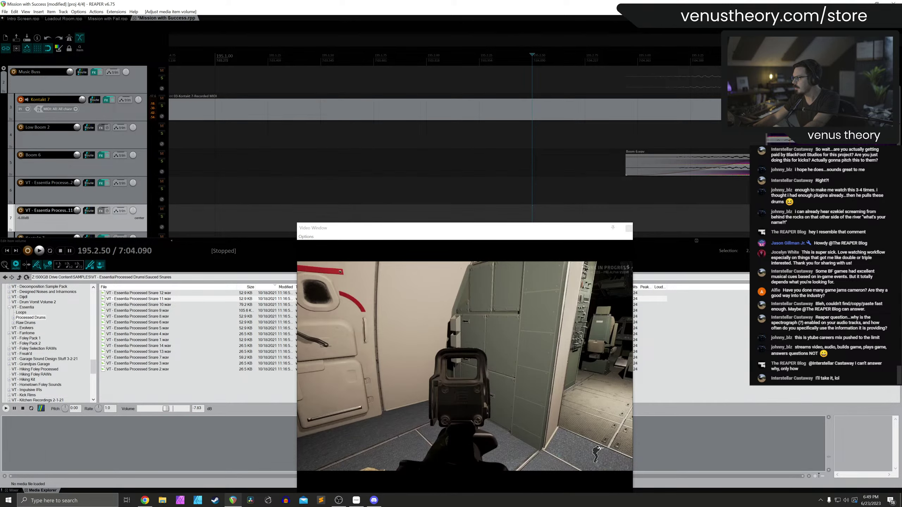
pyautogui.hotkey('ctrl', 'z')
pyautogui.hotkey('ctrl', 'z')
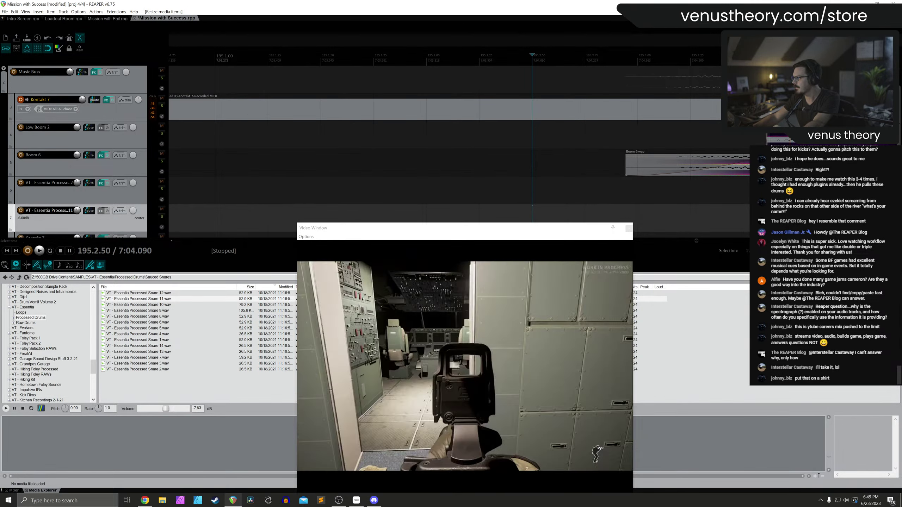
pyautogui.hotkey('ctrl', 'shift', 'z')
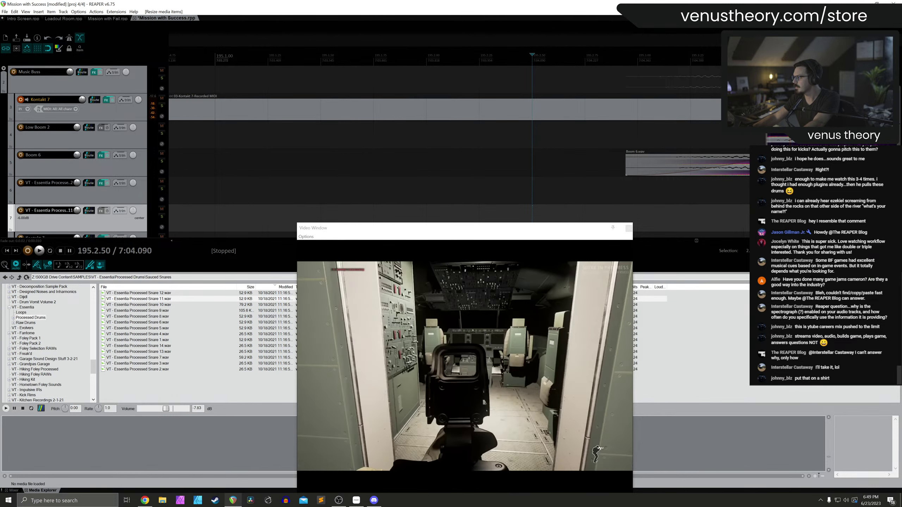
pyautogui.hotkey('ctrl', 'z')
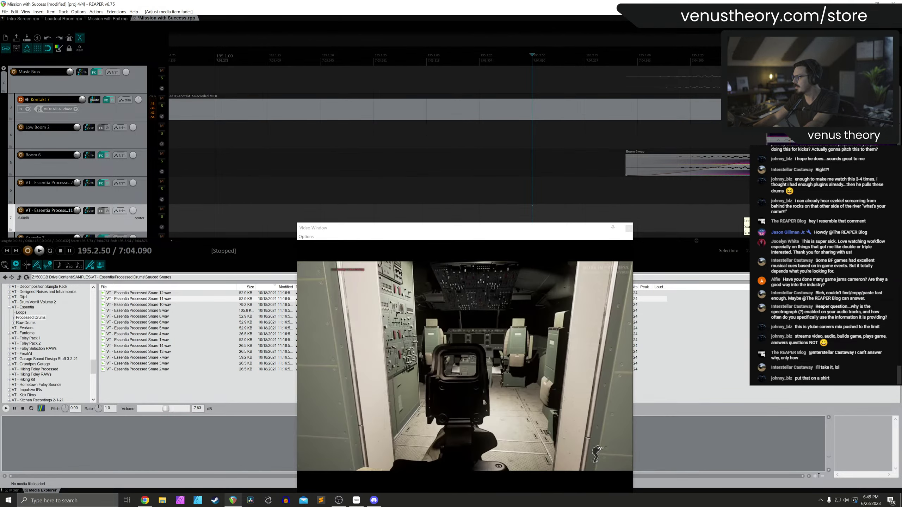
# Copy UltraReverb from the kick track to the Processed Snare 11 track and set its mix to about 35%
pyautogui.click(14, 491)
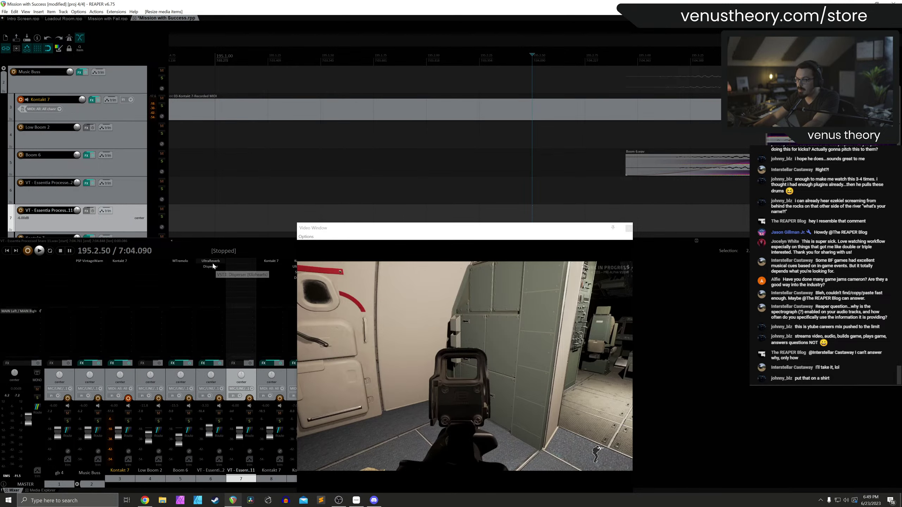
pyautogui.moveTo(213, 266); pyautogui.dragTo(233, 263)
pyautogui.click(241, 262)
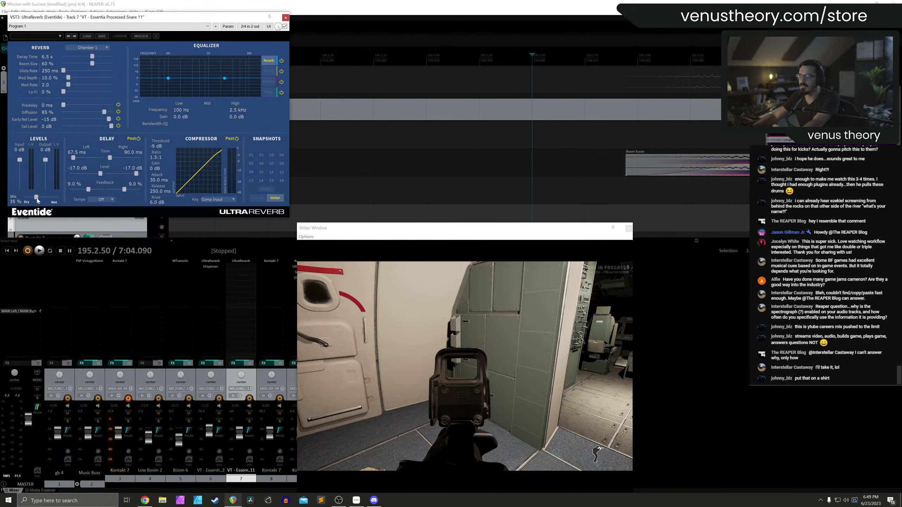
pyautogui.click(286, 18)
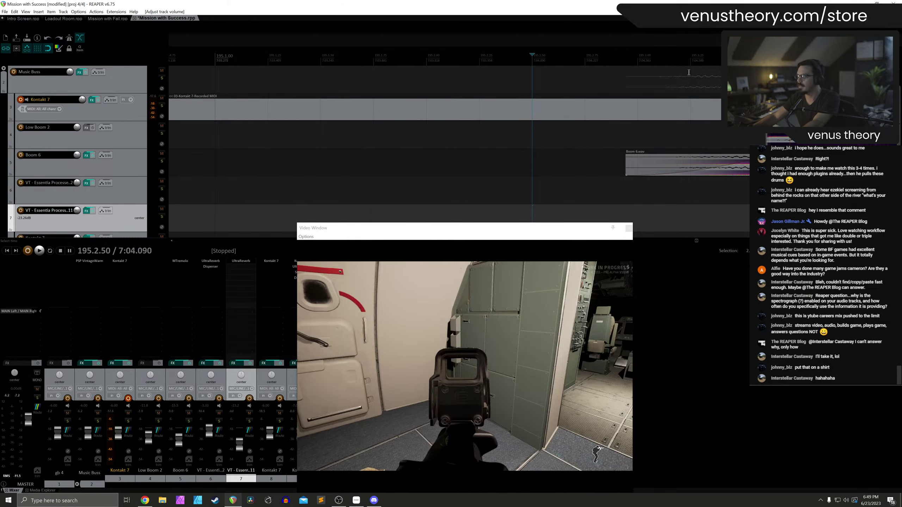
# Play the cockpit moment and set the Processed Snare 11 track's volume to about -14.2 dB
pyautogui.press('space')
pyautogui.scroll(-3, 686, 79)
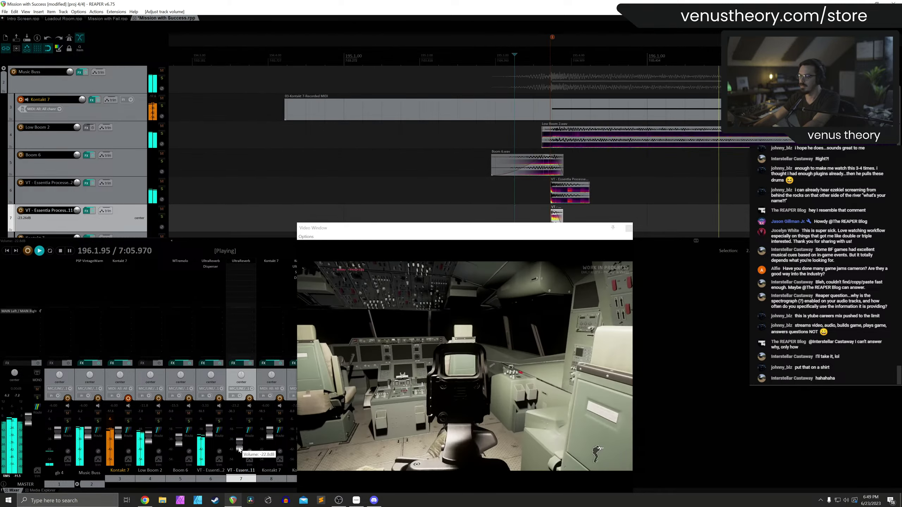
pyautogui.moveTo(238, 450); pyautogui.dragTo(238, 446)
pyautogui.scroll(-3, 478, 112)
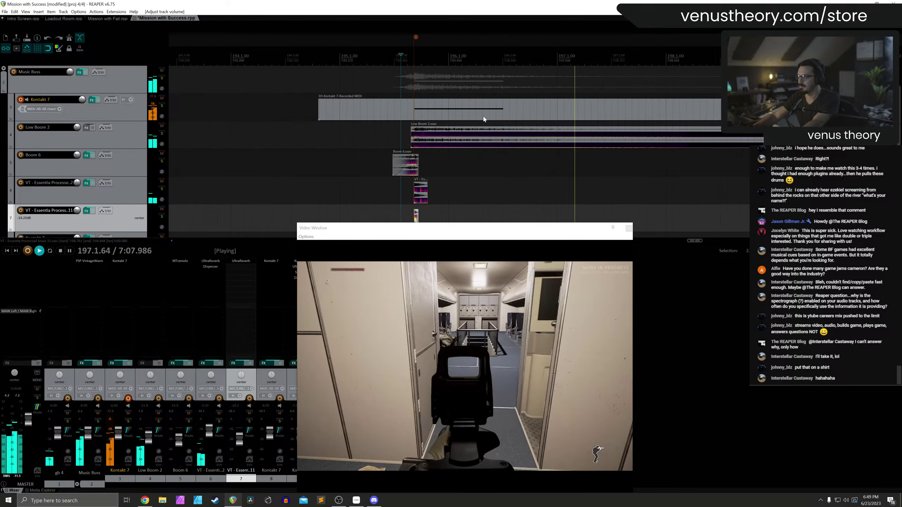
# Stop playback, duplicate the Kontakt 7 drone track with its MIDI item, and arm the copy for recording
pyautogui.click(121, 119)
pyautogui.press('space')
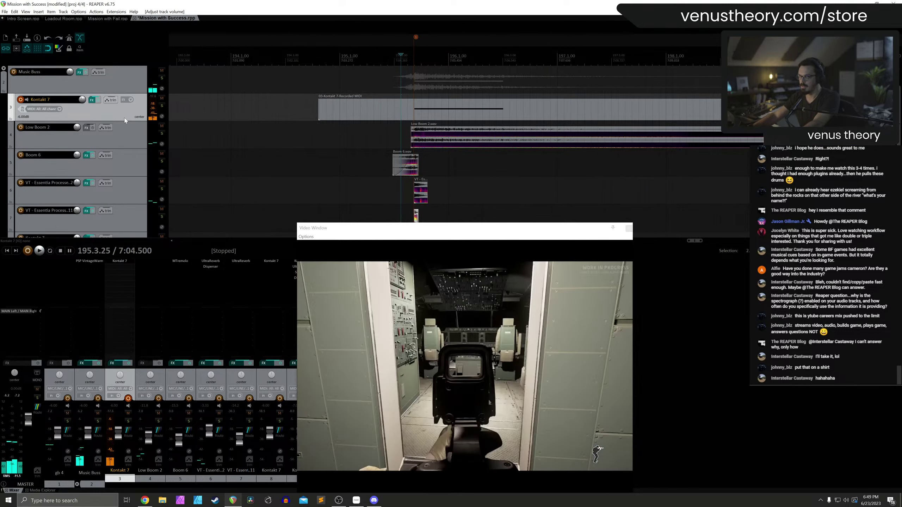
pyautogui.hotkey('ctrl', 'v')
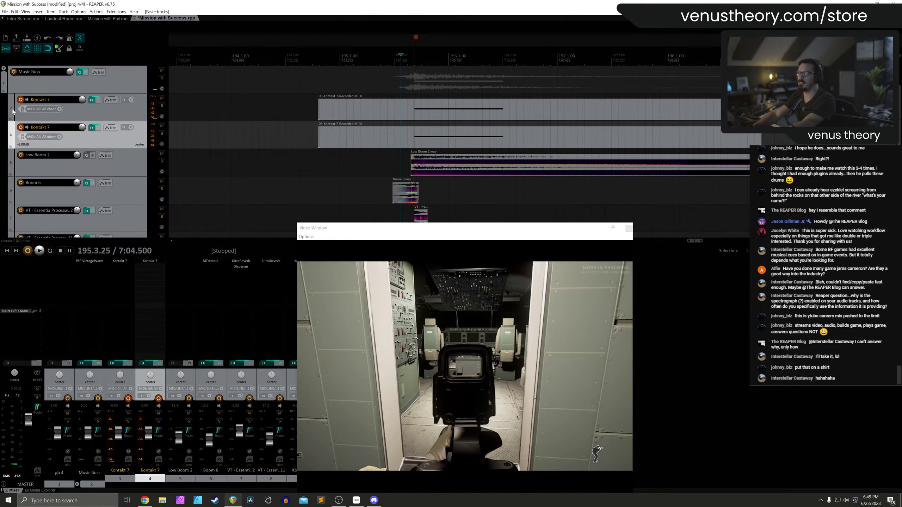
pyautogui.click(21, 100)
# Audition Ashlight presets on the duplicated Kontakt 7 track and load Crush Them
pyautogui.click(146, 260)
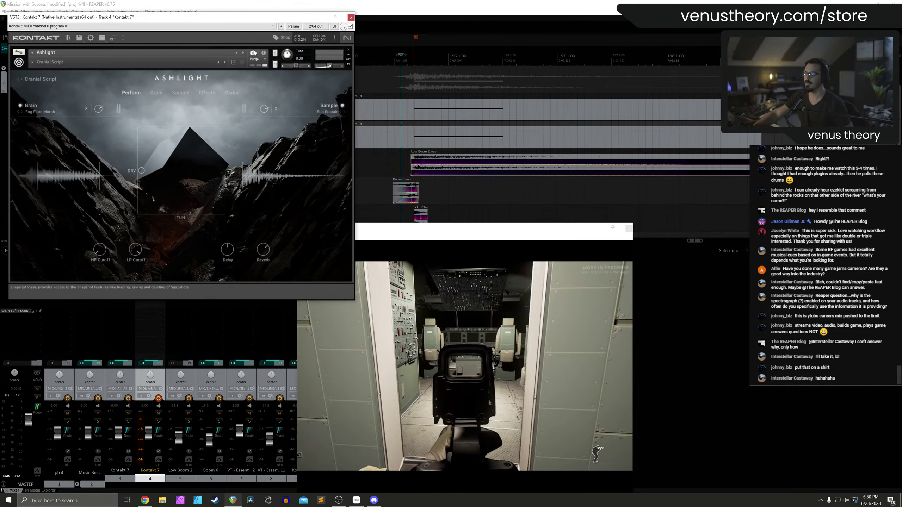
pyautogui.click(253, 52)
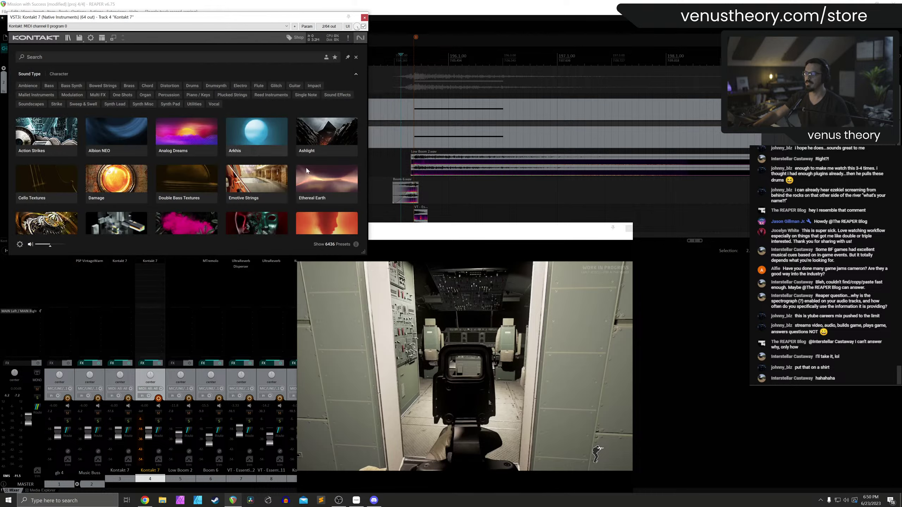
pyautogui.scroll(-5, 319, 215)
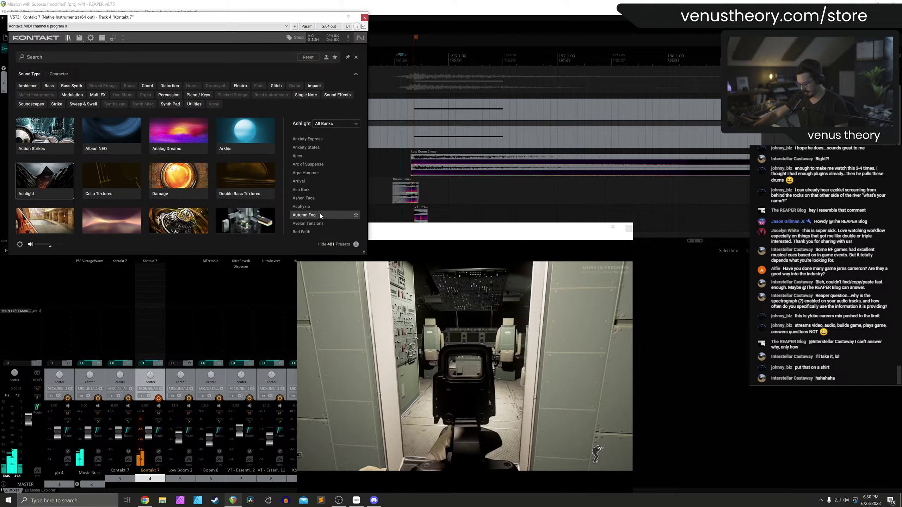
pyautogui.scroll(-3, 319, 215)
pyautogui.scroll(-5, 319, 215)
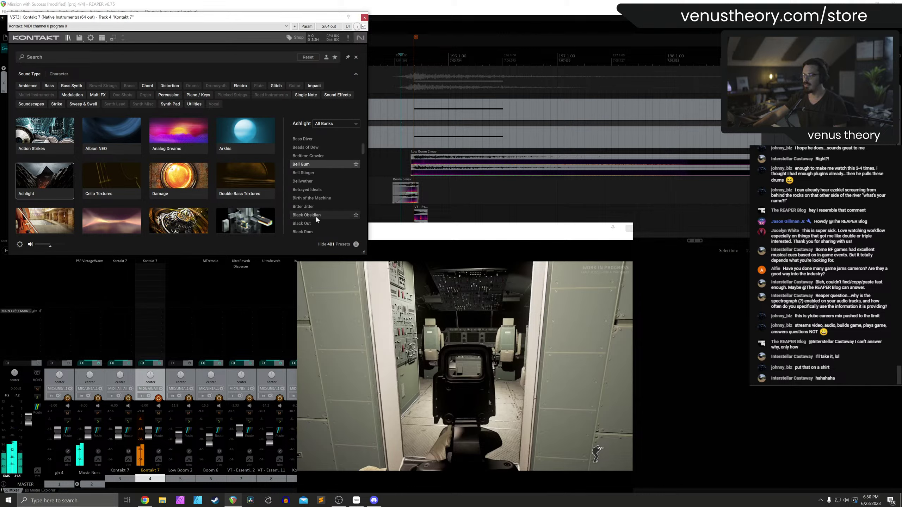
pyautogui.scroll(-5, 318, 216)
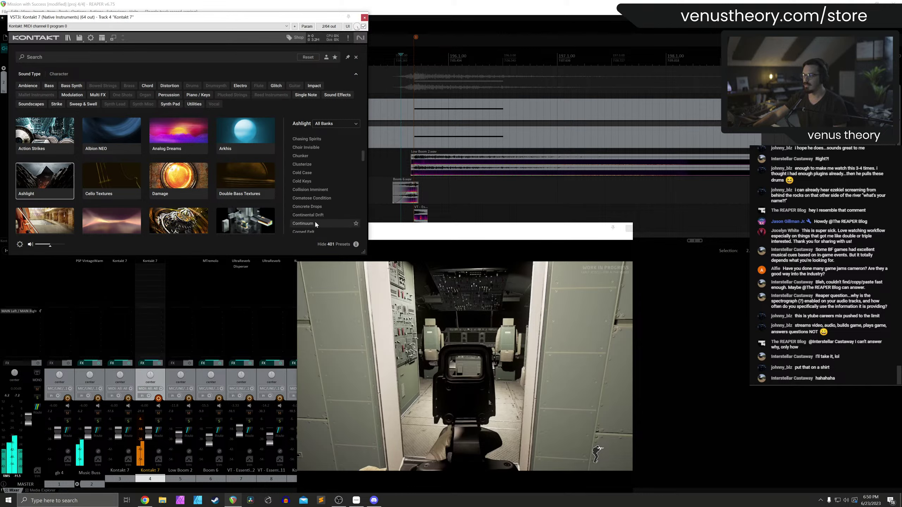
pyautogui.click(316, 218)
pyautogui.scroll(-3, 316, 216)
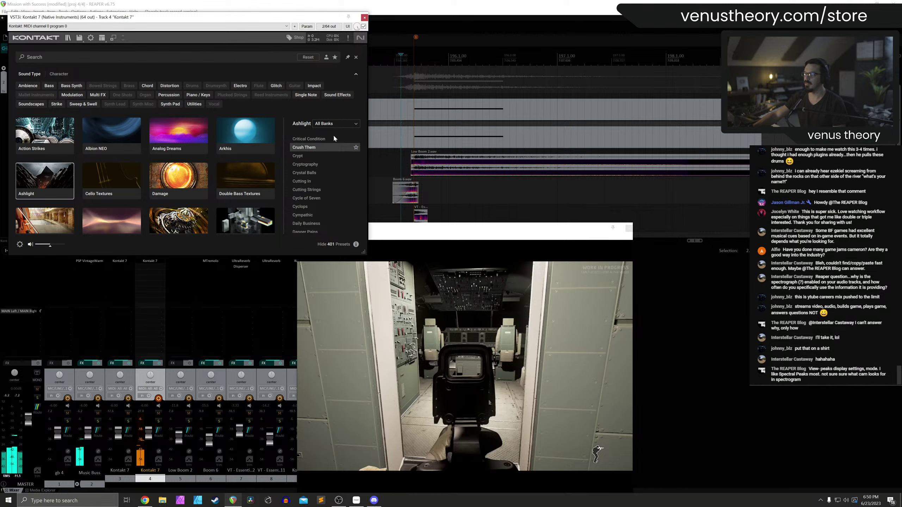
pyautogui.click(365, 17)
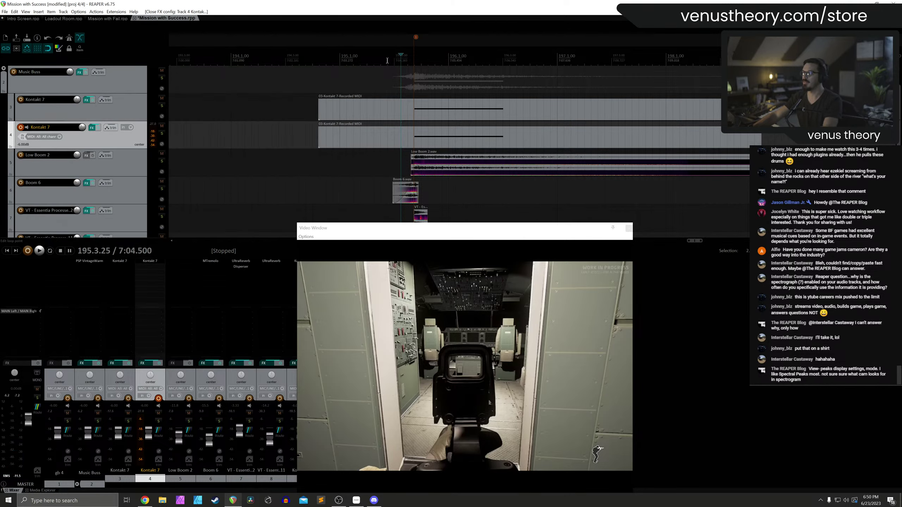
# Transpose the note in the duplicated Kontakt 7 MIDI item down one octave
pyautogui.doubleClick(435, 136)
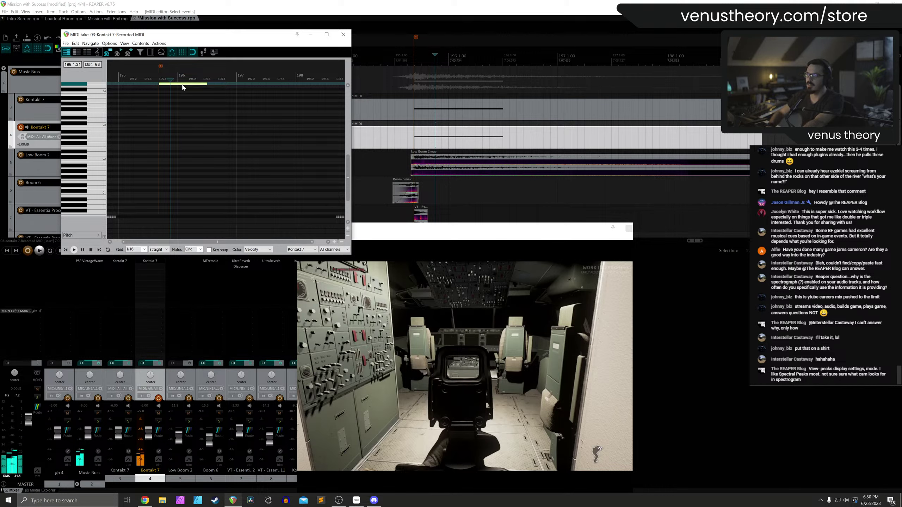
pyautogui.scroll(-1, 183, 87)
pyautogui.press('Down')
pyautogui.press('Down')
pyautogui.press('Down')
pyautogui.press('Down')
pyautogui.press('Down')
pyautogui.press('Down')
pyautogui.press('Down')
pyautogui.press('Down')
pyautogui.press('Down')
pyautogui.press('Down')
pyautogui.press('Down')
pyautogui.press('Down')
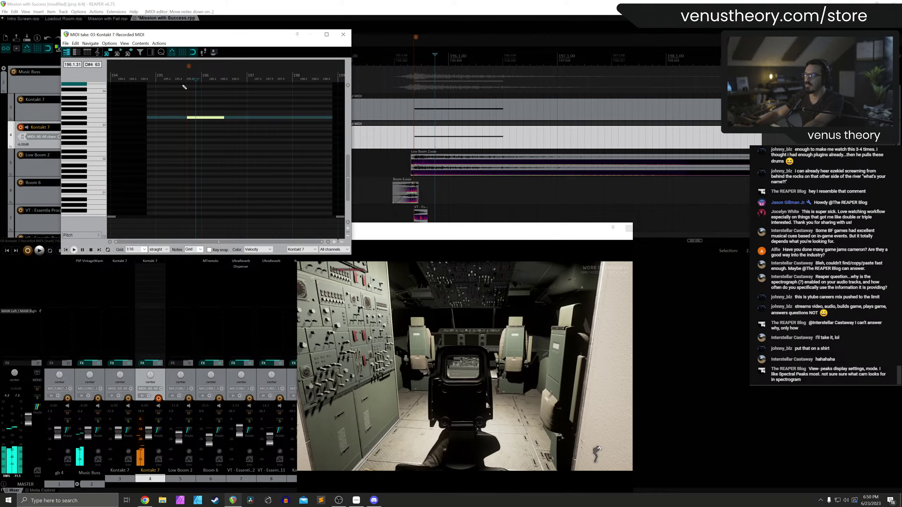
pyautogui.click(343, 34)
# Play the cockpit moment, delete the duplicated MIDI item from the second Kontakt 7 track, and place the cursor at bar 195
pyautogui.click(379, 62)
pyautogui.press('space')
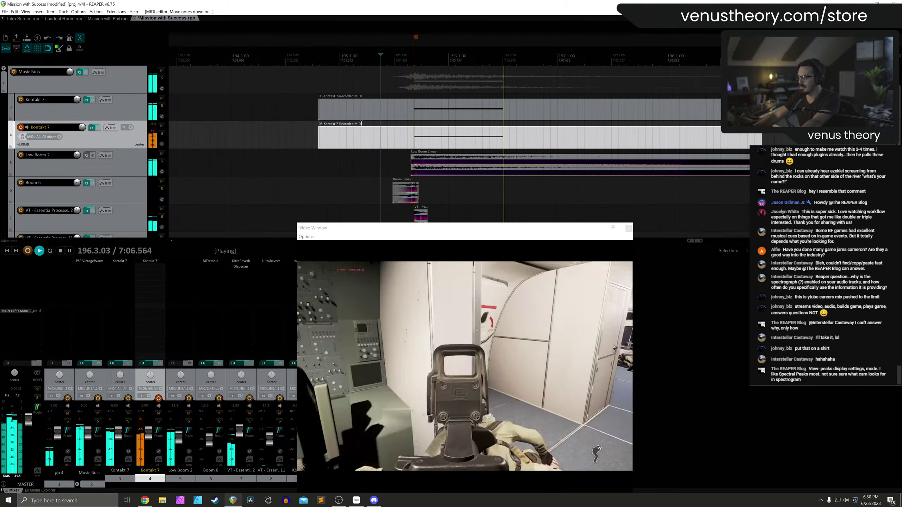
pyautogui.scroll(-2, 354, 127)
pyautogui.press('space')
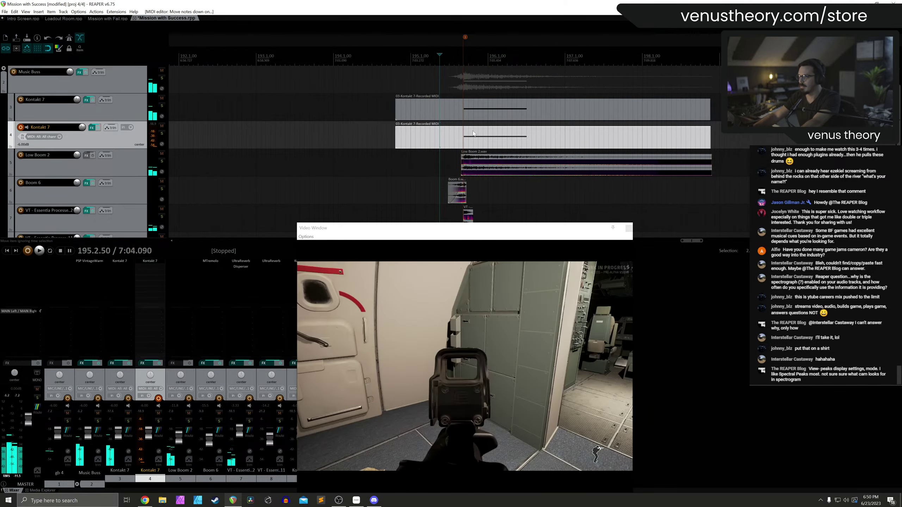
pyautogui.press('Delete')
pyautogui.click(411, 138)
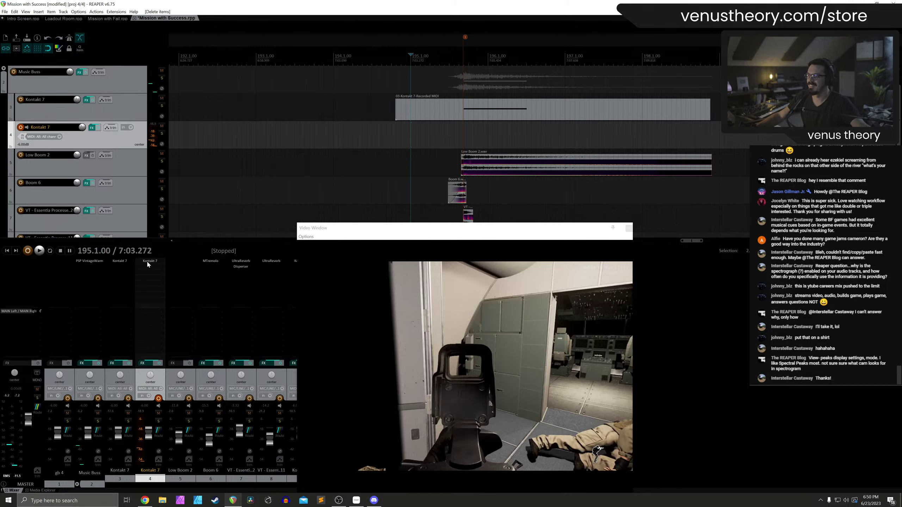
# Load the Ashlight preset Demon Stinger on the second Kontakt 7 track and set its volume to about +0.8 dB
pyautogui.press('i')
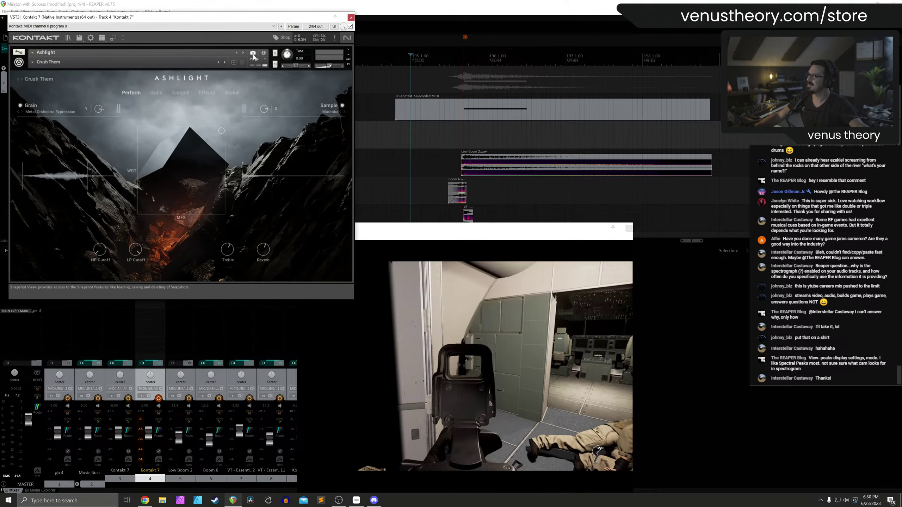
pyautogui.click(69, 40)
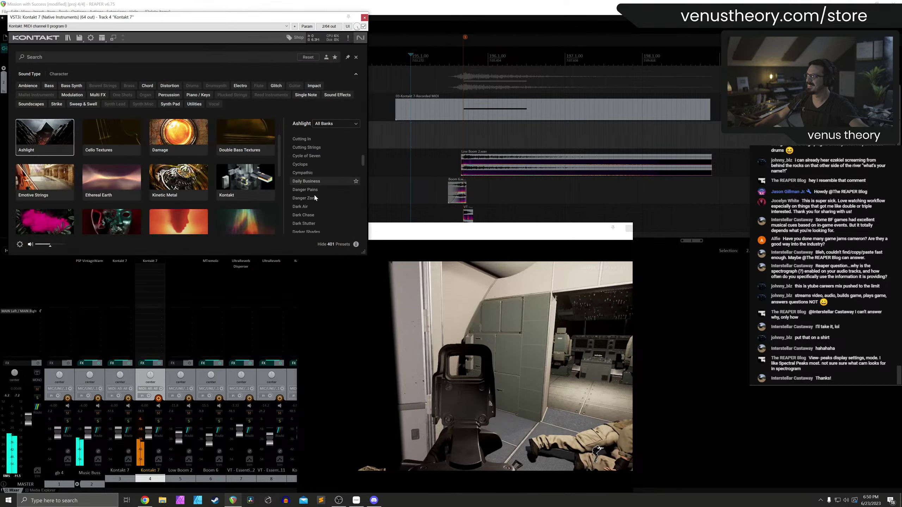
pyautogui.press('Down')
pyautogui.press('Down')
pyautogui.press('Down')
pyautogui.press('Down')
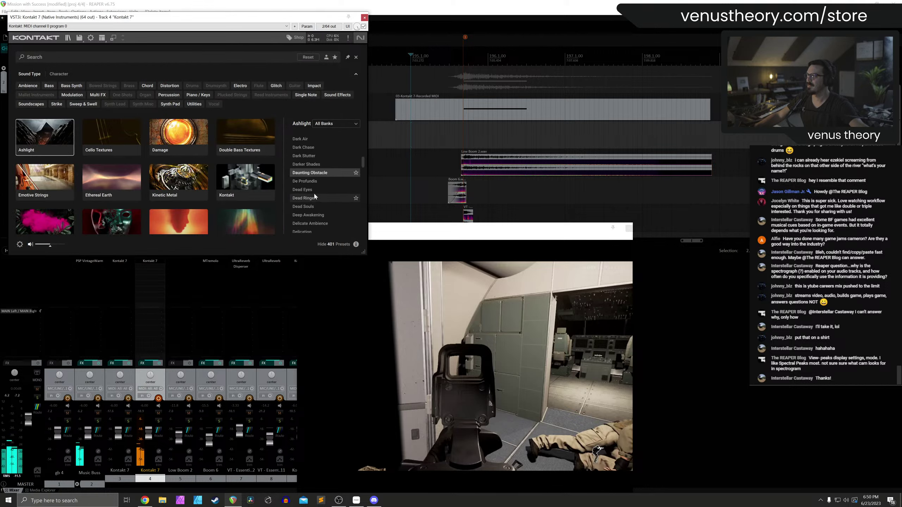
pyautogui.press('Down')
pyautogui.press('Down')
pyautogui.press('Down')
pyautogui.press('Down')
pyautogui.press('Down')
pyautogui.press('Down')
pyautogui.press('Down')
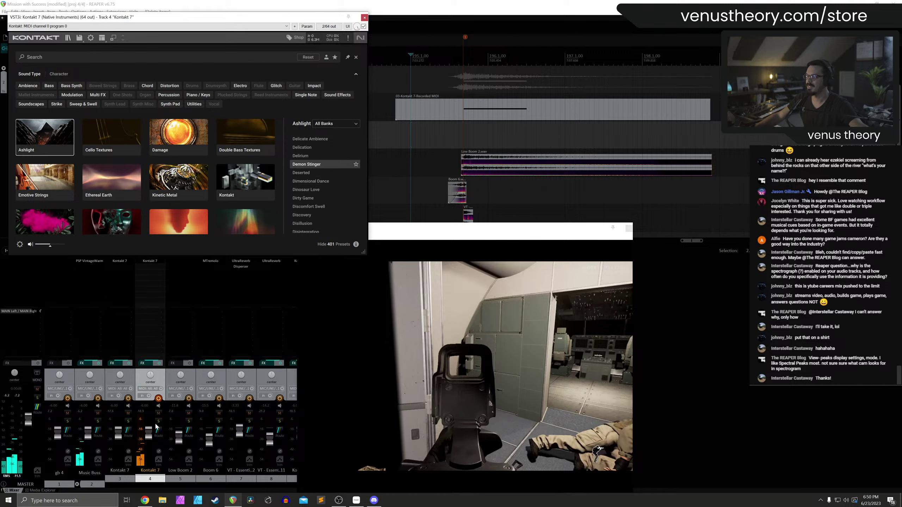
pyautogui.press('Return')
pyautogui.moveTo(151, 434); pyautogui.dragTo(150, 429)
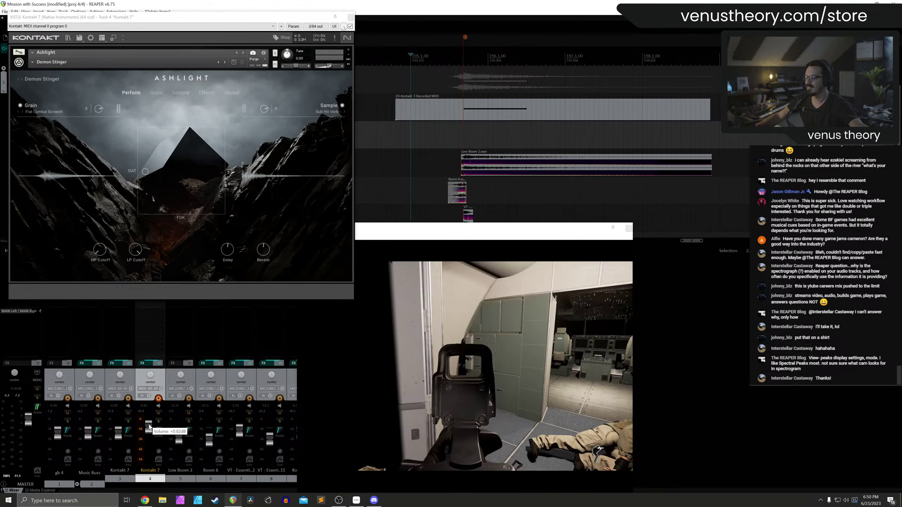
pyautogui.click(351, 17)
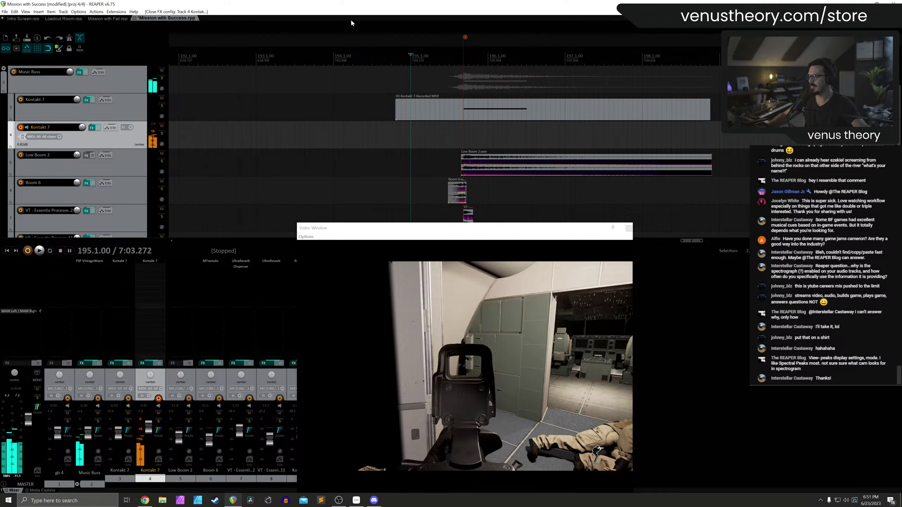
# Discard a first take from bar 195 and record a sustained MIDI note on the second Kontakt 7 track from bar 194
pyautogui.hotkey('ctrl', 'r')
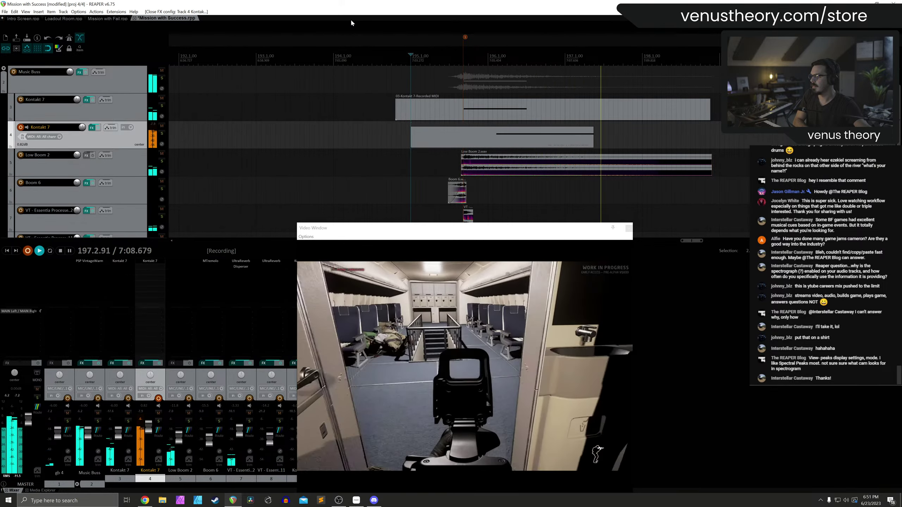
pyautogui.hotkey('ctrl', 'Delete')
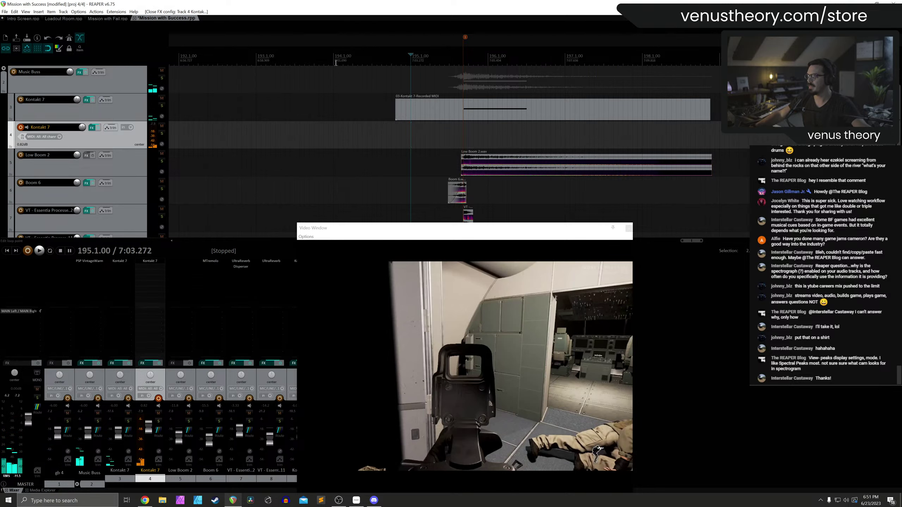
pyautogui.click(335, 63)
pyautogui.hotkey('ctrl', 'r')
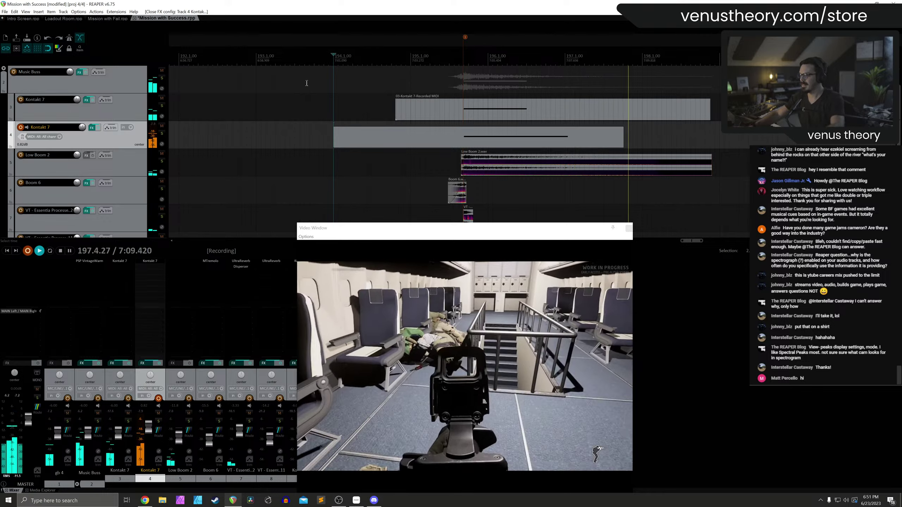
pyautogui.press('space')
# Disarm the second Kontakt 7 track and lower its volume to about -14.8 dB, raising it slightly during playback
pyautogui.scroll(-10, 149, 431)
pyautogui.click(159, 398)
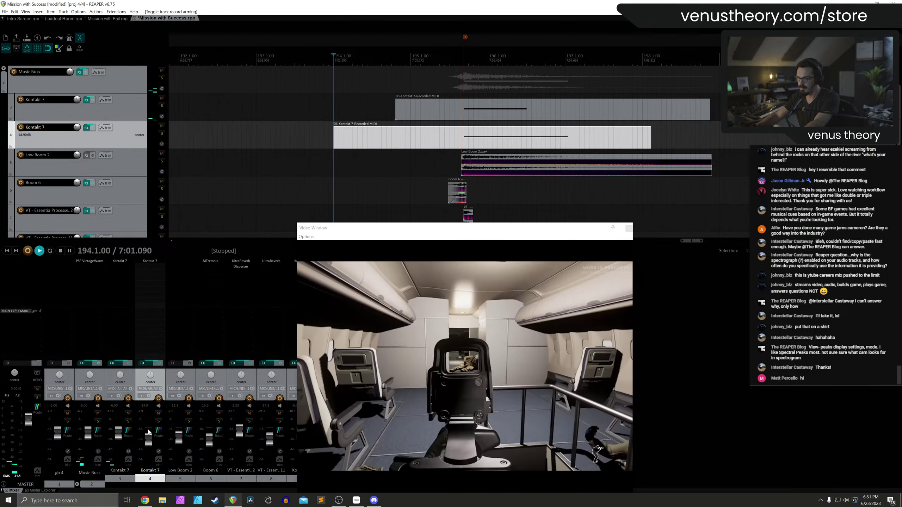
pyautogui.press('space')
pyautogui.scroll(-2, 451, 164)
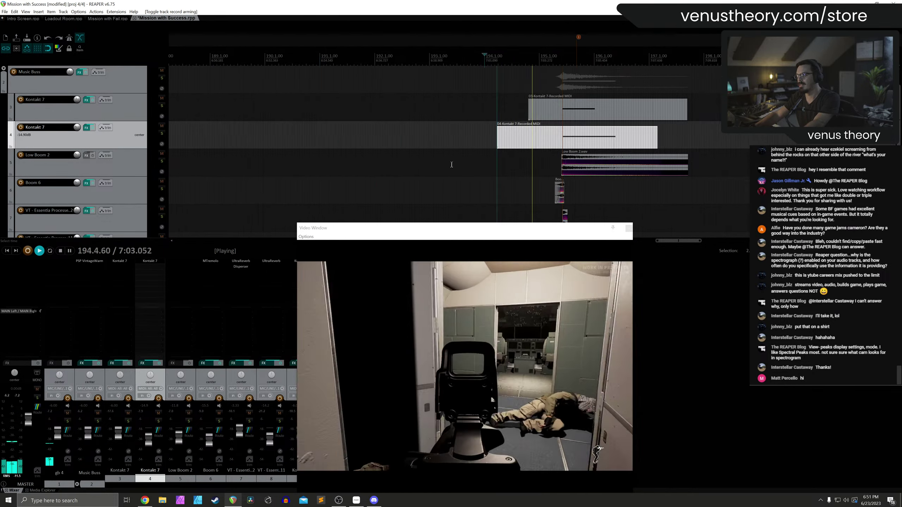
pyautogui.scroll(2, 451, 164)
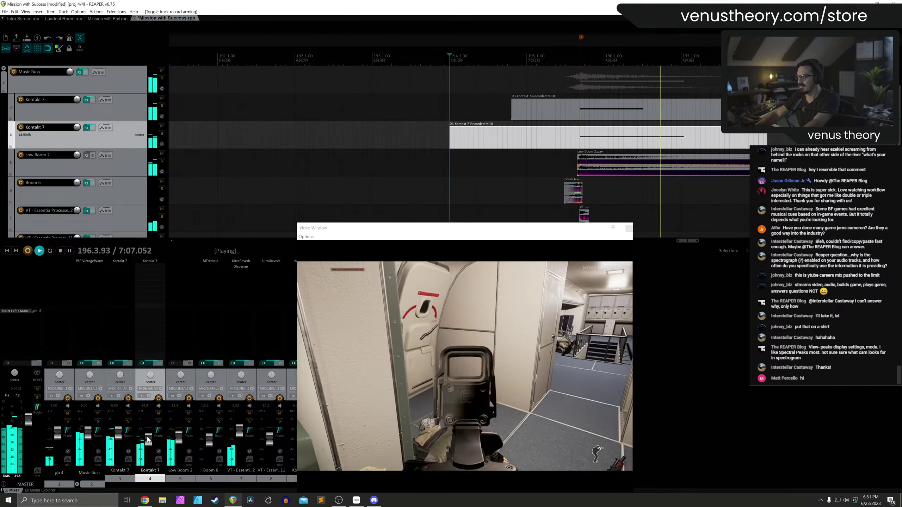
pyautogui.moveTo(147, 440); pyautogui.dragTo(148, 437)
pyautogui.press('space')
# Delete the recorded Demon Stinger MIDI item from the second Kontakt 7 track
pyautogui.scroll(-10, 413, 142)
pyautogui.click(521, 144)
pyautogui.scroll(8, 521, 143)
pyautogui.press('Delete')
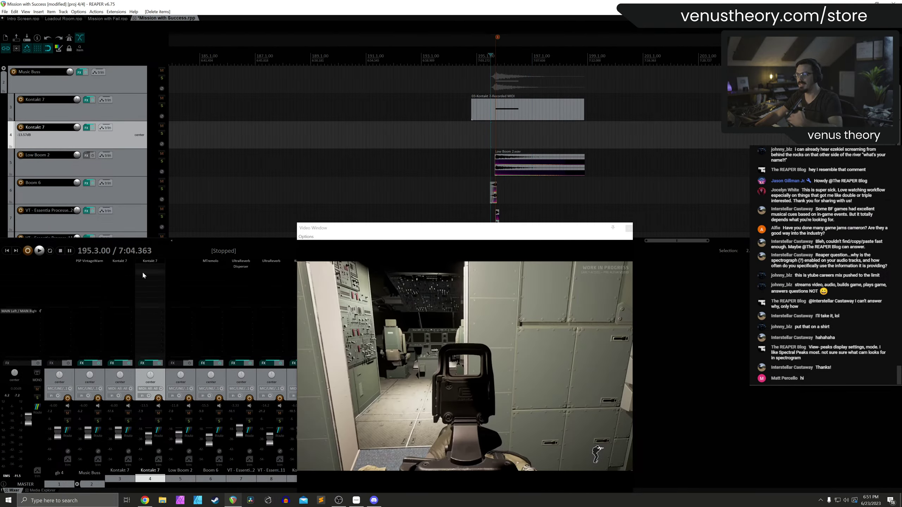
# Arm the second Kontakt 7 track again and audition the Ashlight presets Discovery and Disillusion
pyautogui.click(146, 259)
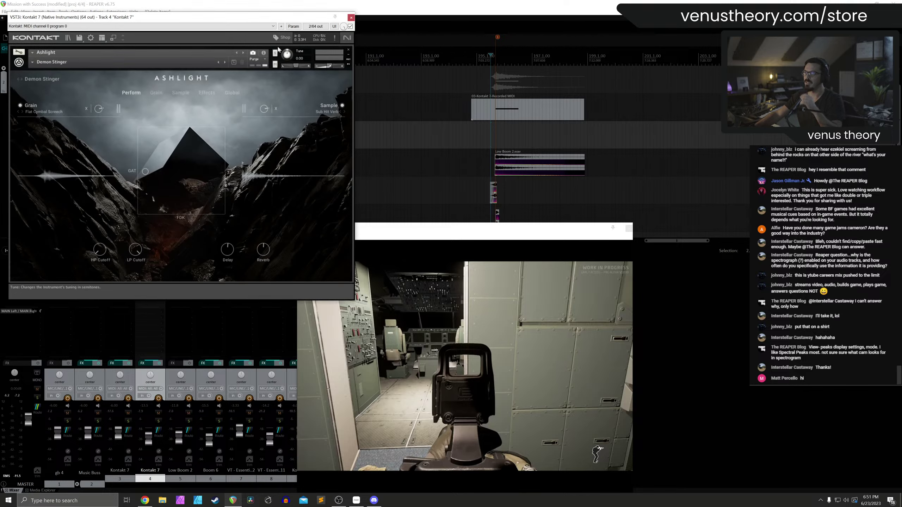
pyautogui.click(68, 37)
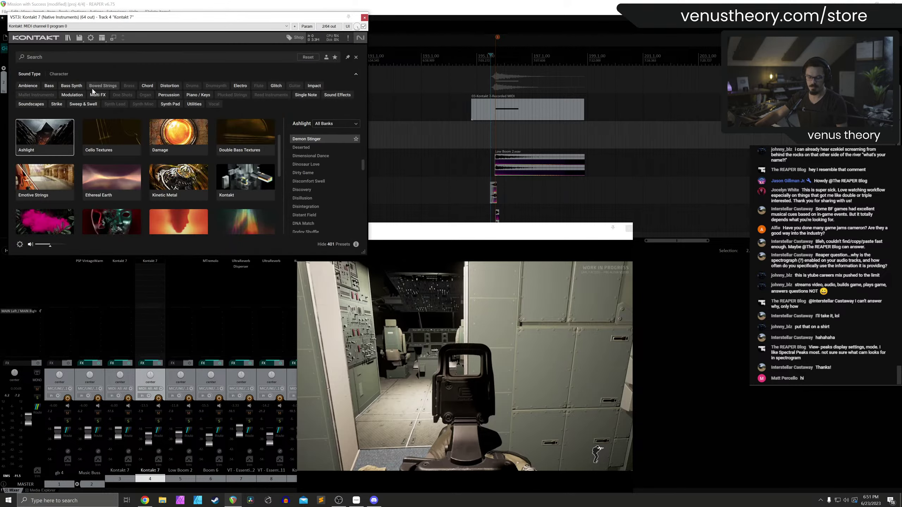
pyautogui.click(331, 191)
pyautogui.click(159, 399)
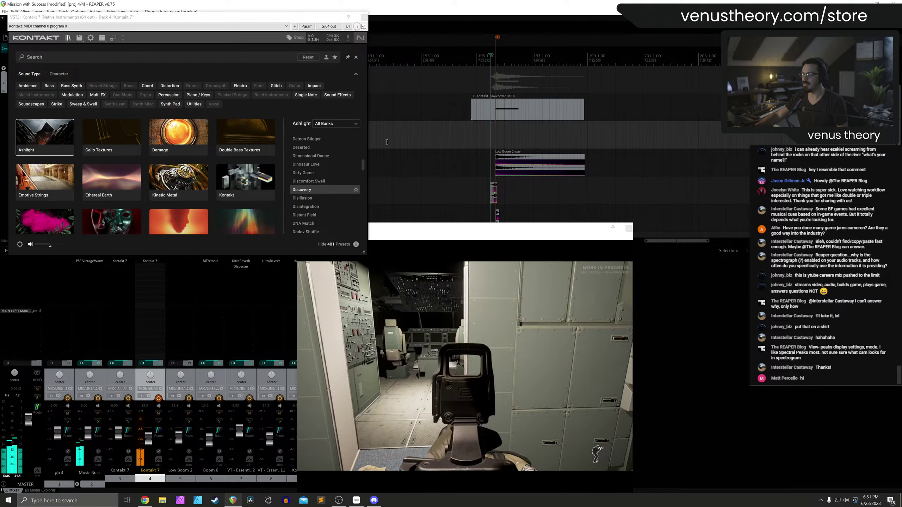
pyautogui.scroll(-2, 330, 176)
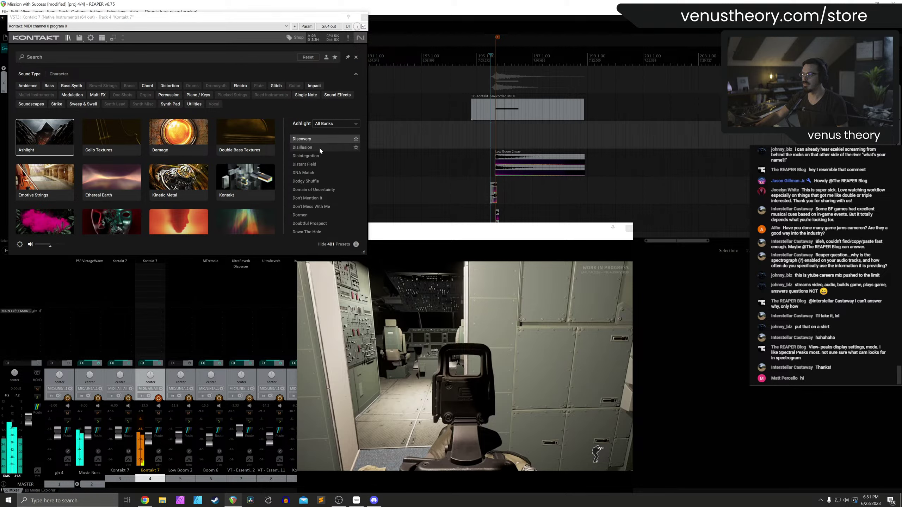
pyautogui.click(318, 147)
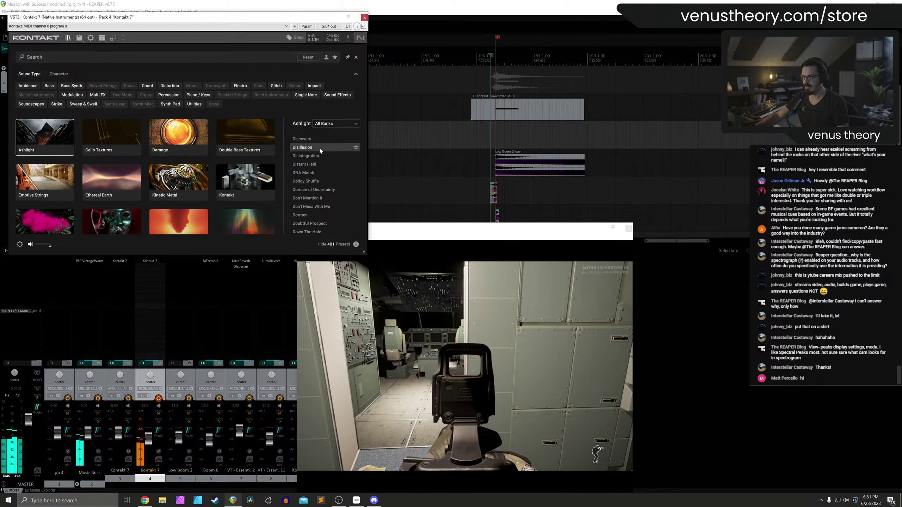
# Audition further Ashlight presets for the second Kontakt 7 track, from Disintegration and Distant Field through Dramatic Adviser
pyautogui.click(317, 153)
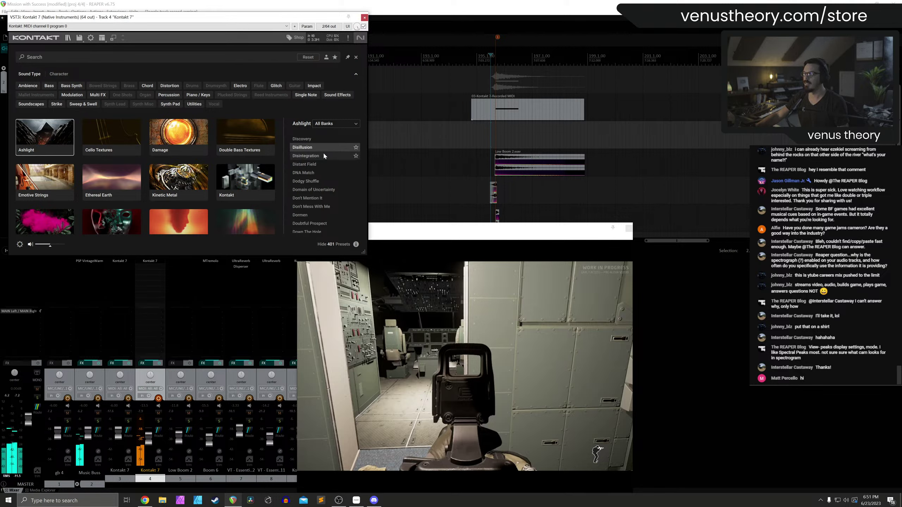
pyautogui.click(321, 163)
pyautogui.scroll(-1, 323, 170)
pyautogui.scroll(-3, 323, 176)
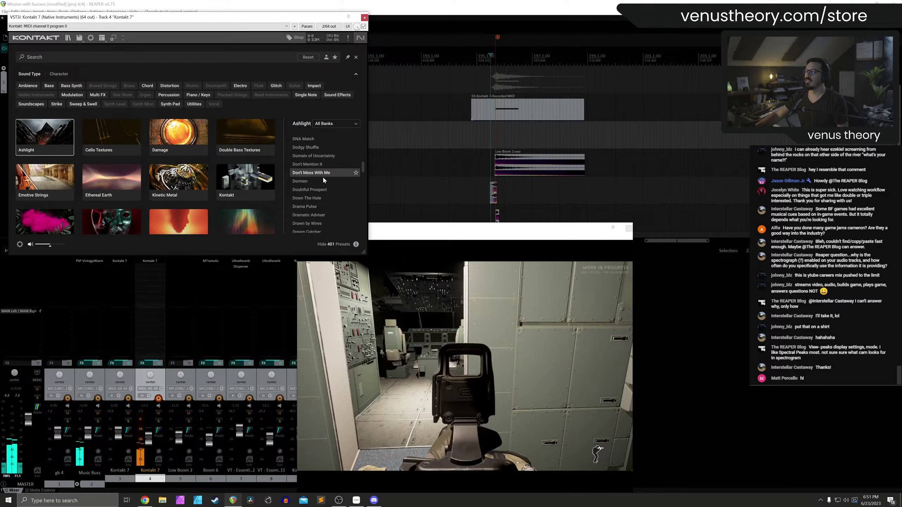
pyautogui.click(319, 176)
pyautogui.scroll(-3, 319, 175)
pyautogui.click(319, 180)
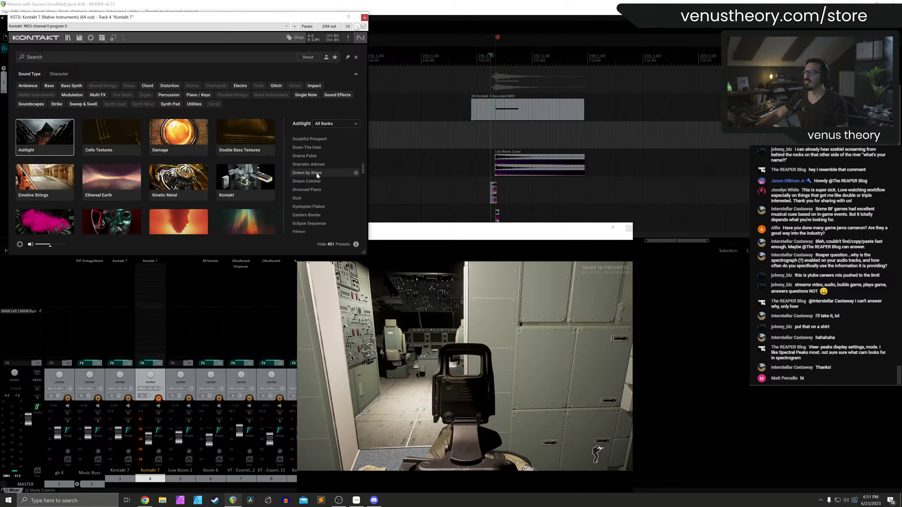
# Audition the Ashlight presets Eibhen and Eclipse Sequence, and load Eibhen on the second Kontakt 7 track
pyautogui.scroll(-1, 321, 170)
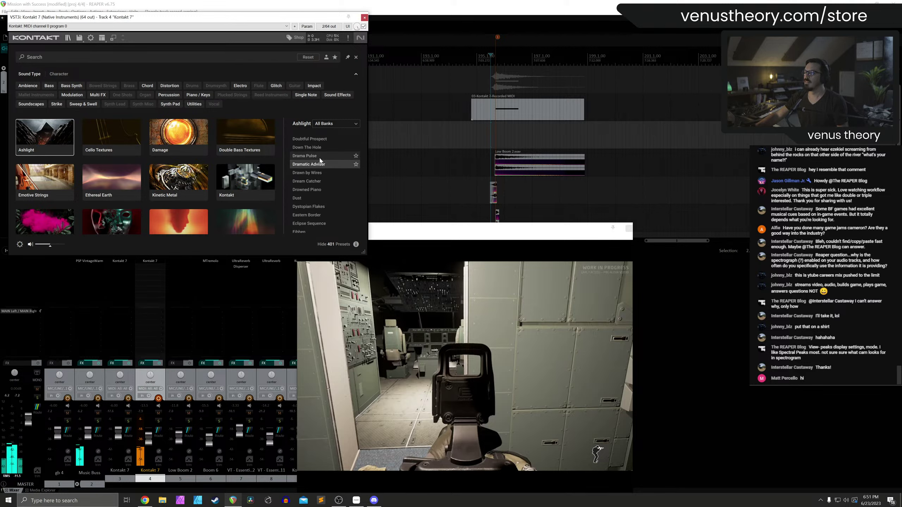
pyautogui.scroll(-3, 322, 183)
pyautogui.click(322, 182)
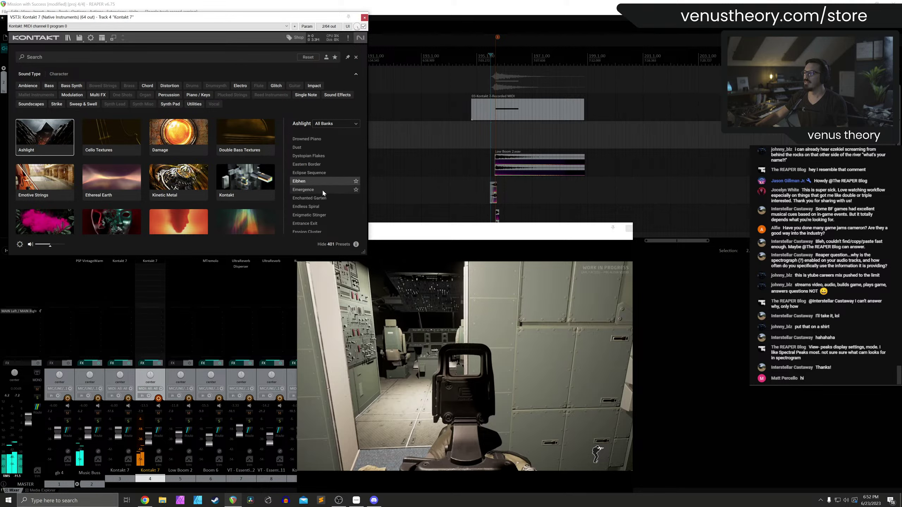
pyautogui.click(319, 172)
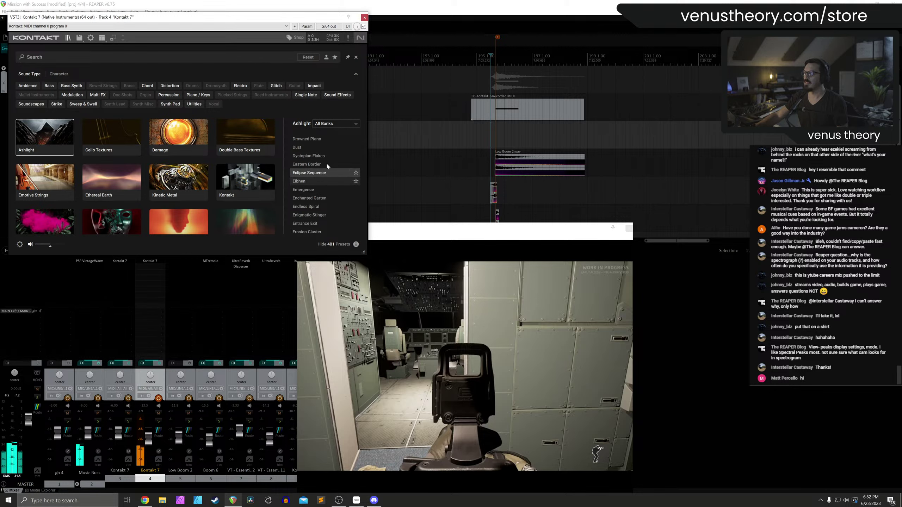
pyautogui.doubleClick(321, 178)
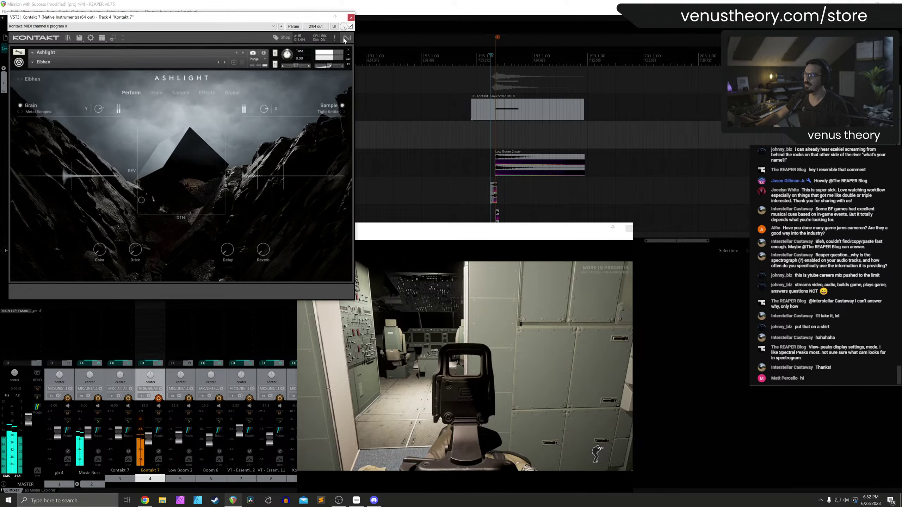
# Record a sustained MIDI note with Eibhen on the second Kontakt 7 track from bar 194.4, and disarm the track
pyautogui.click(351, 17)
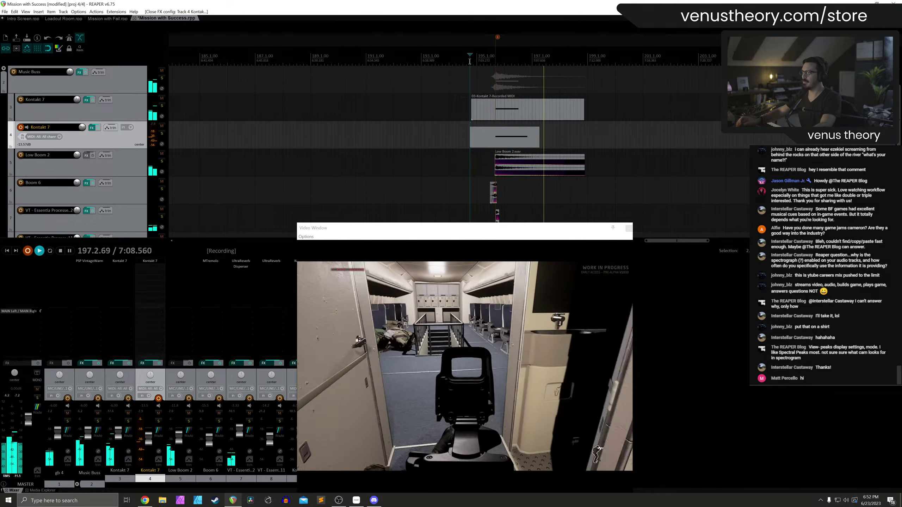
pyautogui.press('space')
pyautogui.press('Up')
pyautogui.click(20, 127)
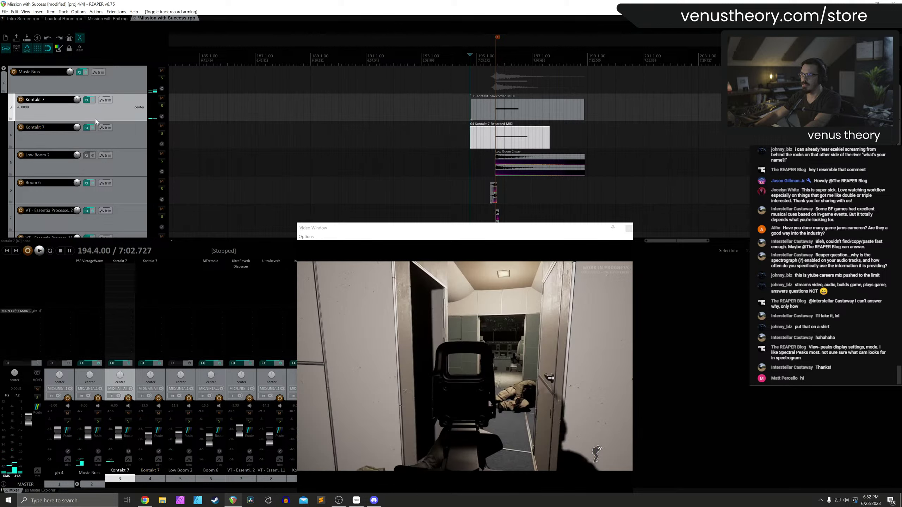
# Examine the Effects settings of the Cranial Script patch on the first Kontakt 7 track
pyautogui.click(125, 260)
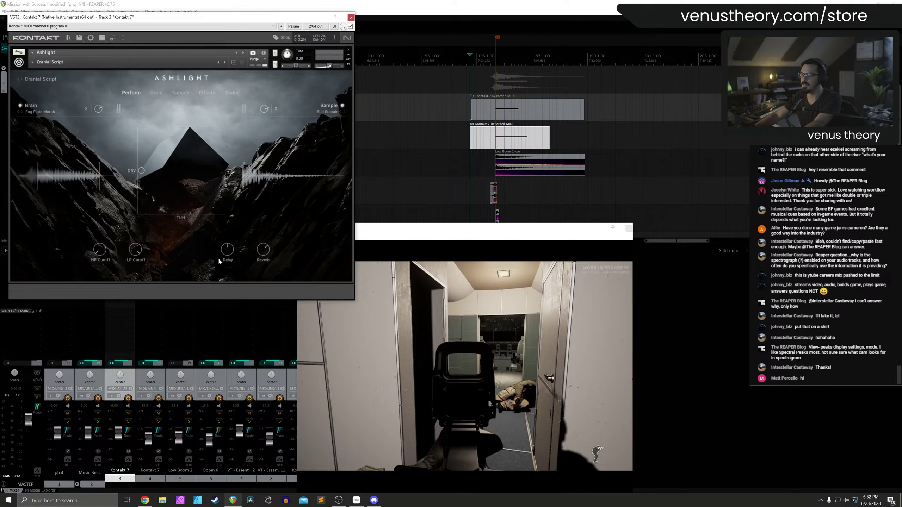
pyautogui.click(207, 93)
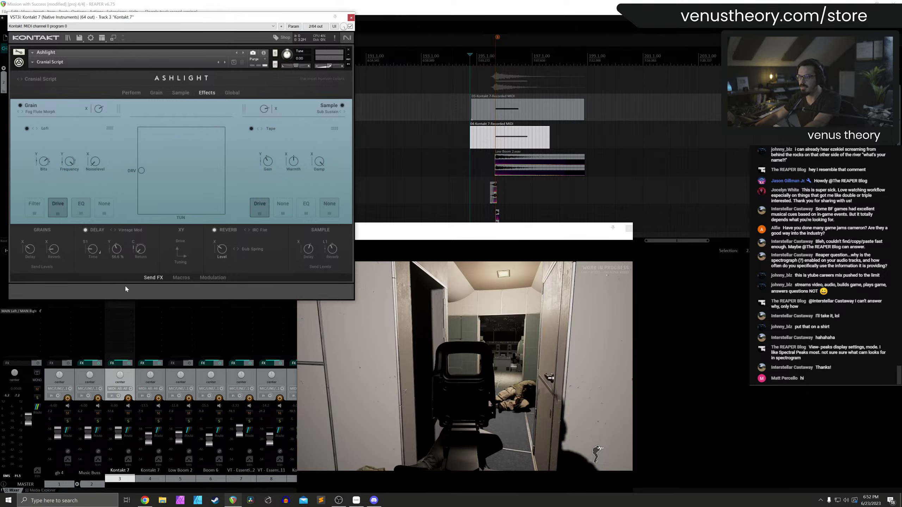
pyautogui.click(351, 17)
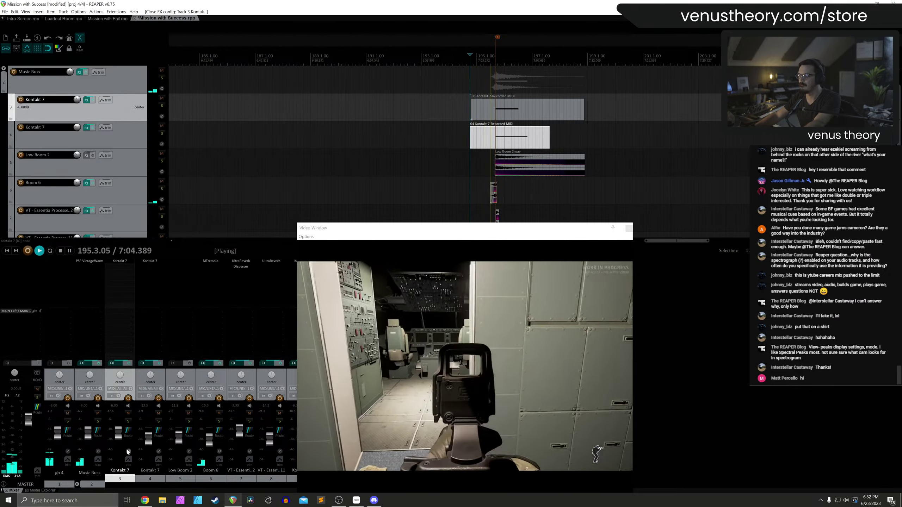
# Raise the second Kontakt 7 track's volume while playing back the layered cockpit hit
pyautogui.moveTo(149, 436); pyautogui.dragTo(149, 428)
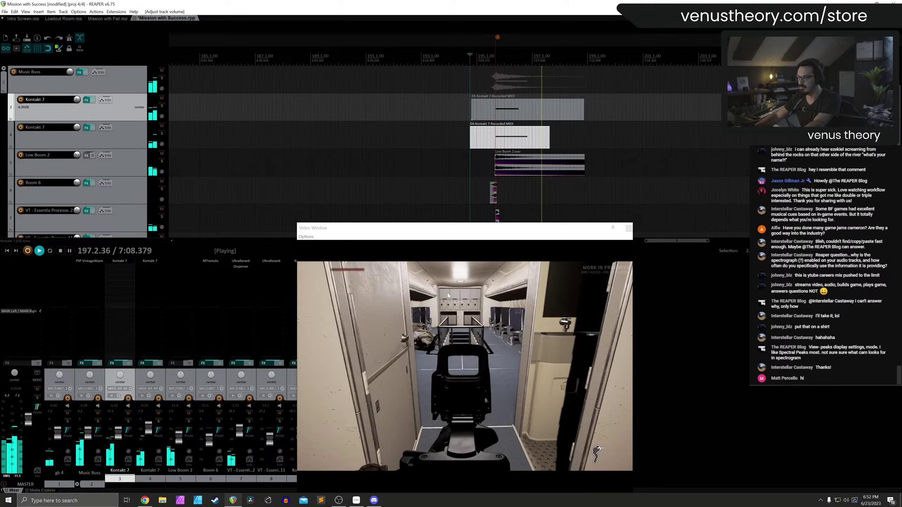
pyautogui.scroll(-2, 551, 180)
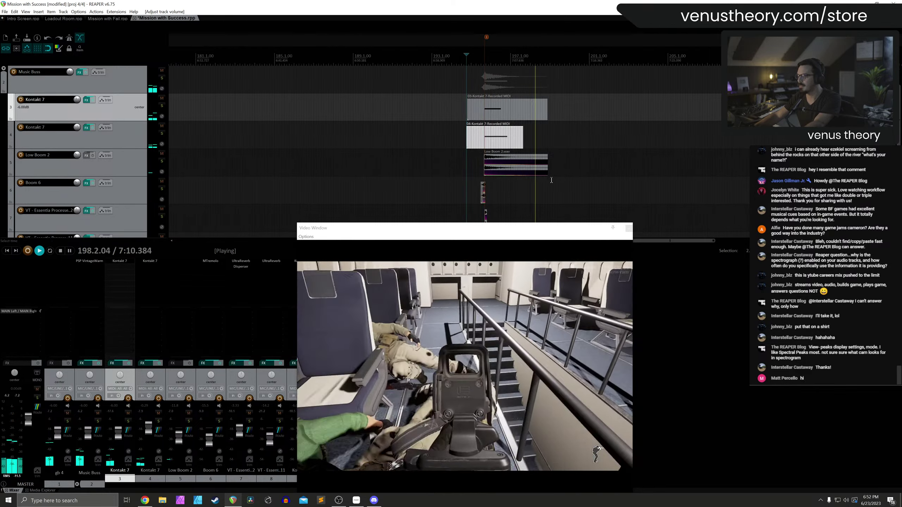
pyautogui.scroll(-2, 584, 189)
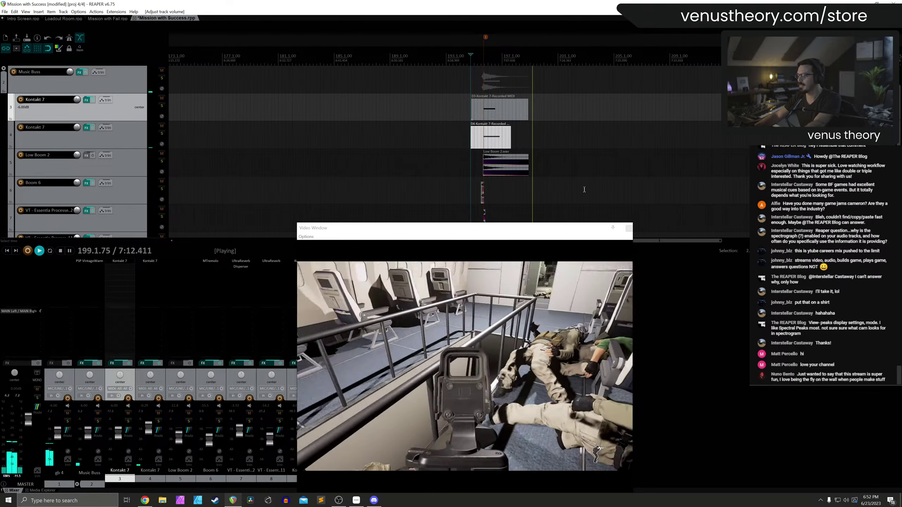
pyautogui.scroll(-2, 585, 189)
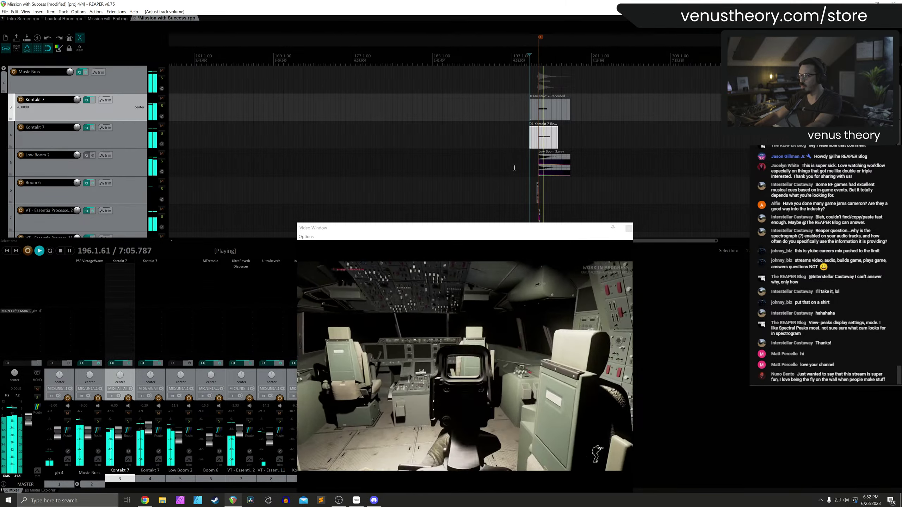
# Review the rest of the footage and play the final gunfire moment from bar 247
pyautogui.scroll(-3, 565, 136)
pyautogui.scroll(1, 125, 131)
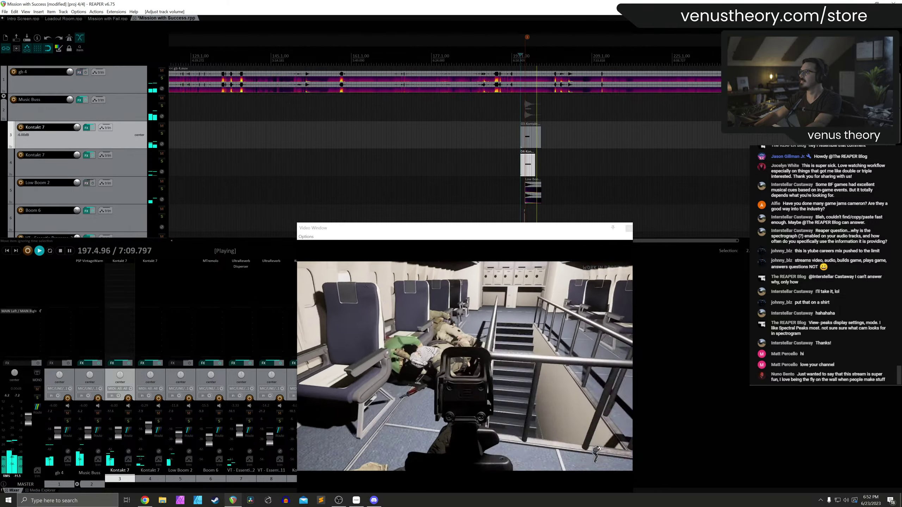
pyautogui.scroll(-1, 578, 123)
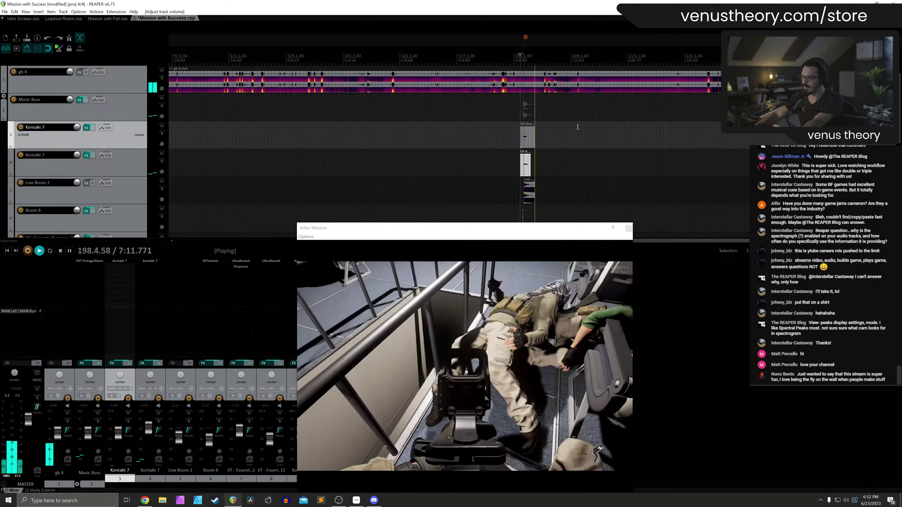
pyautogui.click(705, 107)
pyautogui.scroll(3, 637, 98)
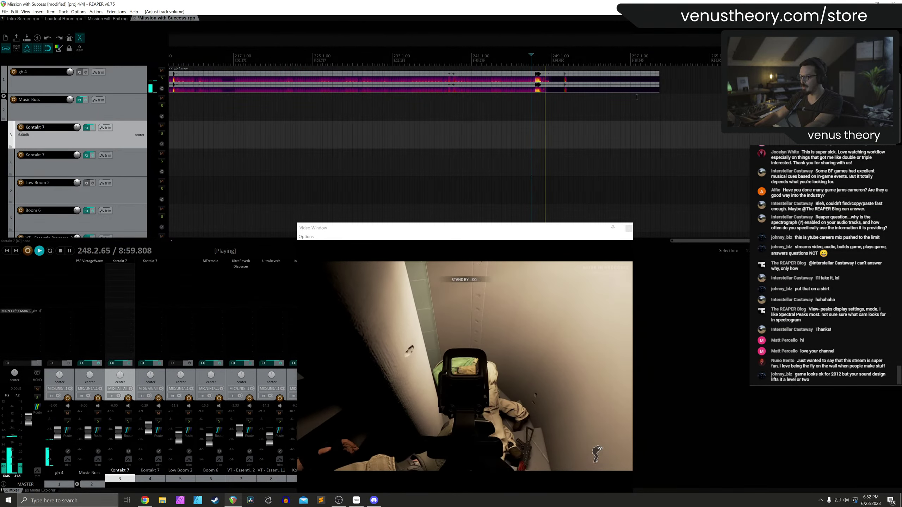
pyautogui.scroll(2, 628, 146)
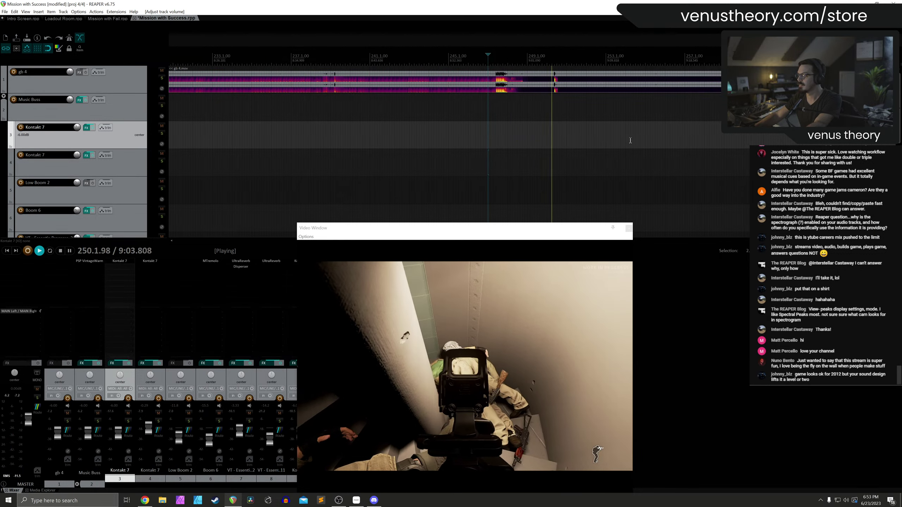
pyautogui.scroll(-4, 462, 123)
pyautogui.press('space')
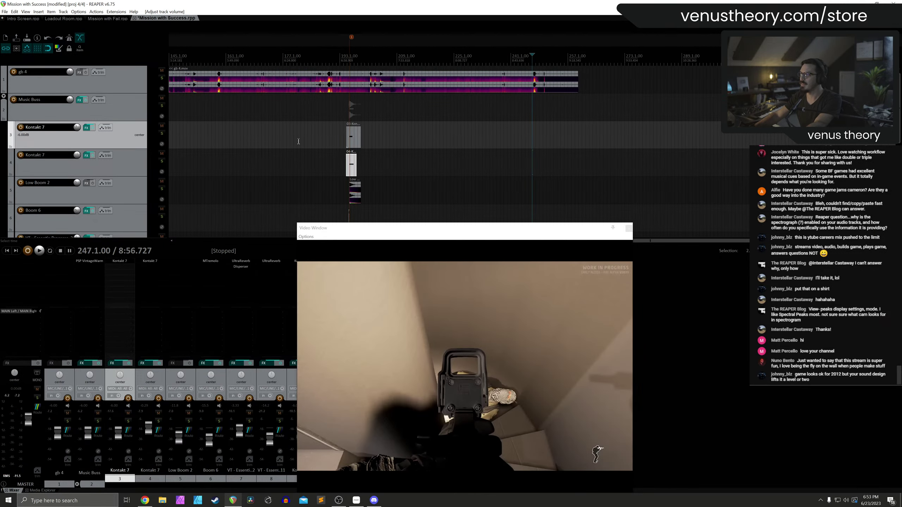
# Copy the opening MIDI items on the lower Kontakt 7 and Phase Plant tracks to about bar 244
pyautogui.scroll(-3, 298, 141)
pyautogui.scroll(-2, 297, 140)
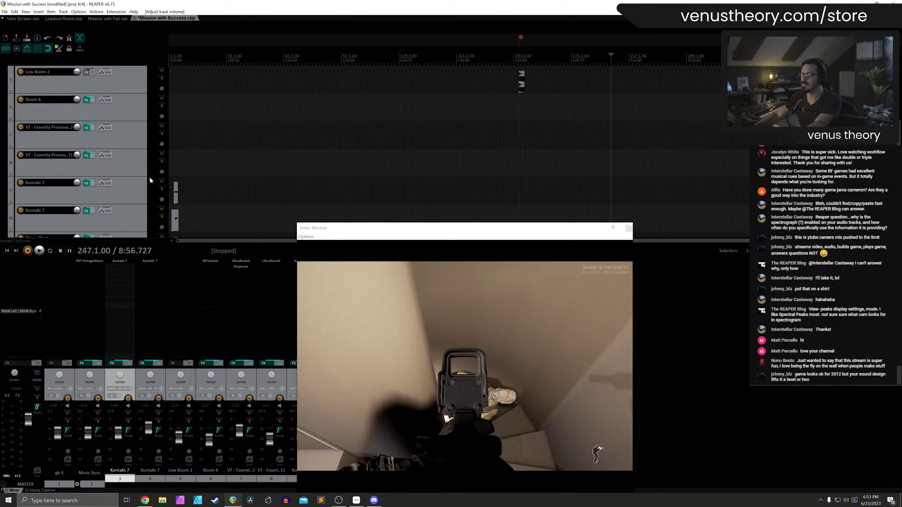
pyautogui.scroll(-2, 155, 181)
pyautogui.rightClick(205, 142)
pyautogui.moveTo(200, 122); pyautogui.dragTo(607, 156)
# Find the end of the final gunfire by short playback and place the edit cursor at 248.1.19
pyautogui.click(602, 60)
pyautogui.scroll(2, 519, 112)
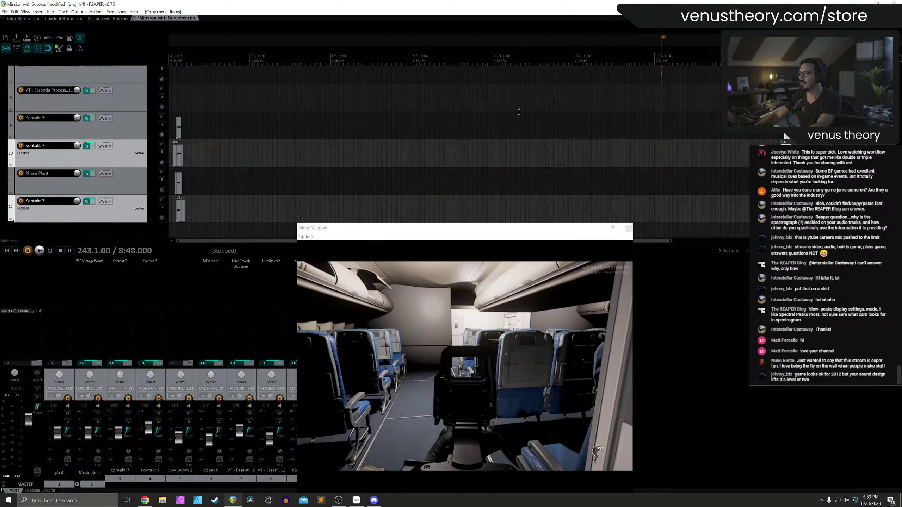
pyautogui.scroll(5, 485, 142)
pyautogui.scroll(-2, 522, 67)
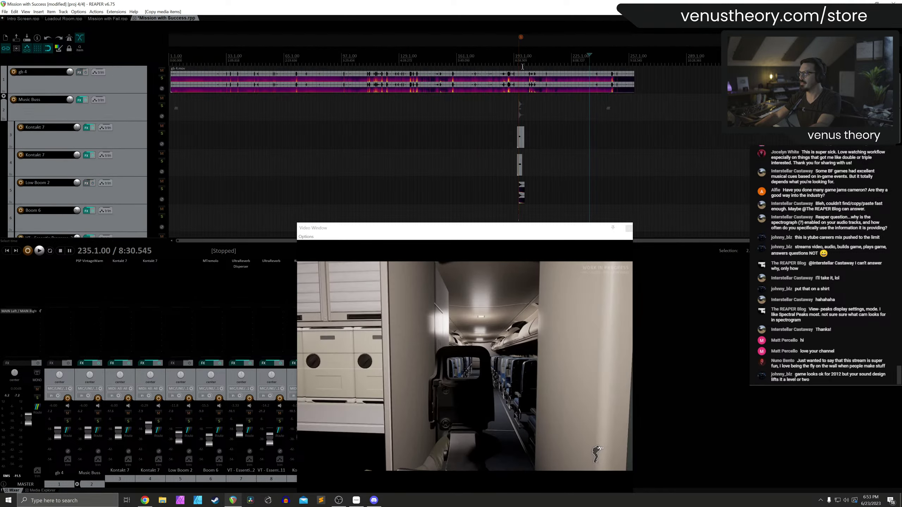
pyautogui.scroll(4, 607, 62)
pyautogui.click(586, 63)
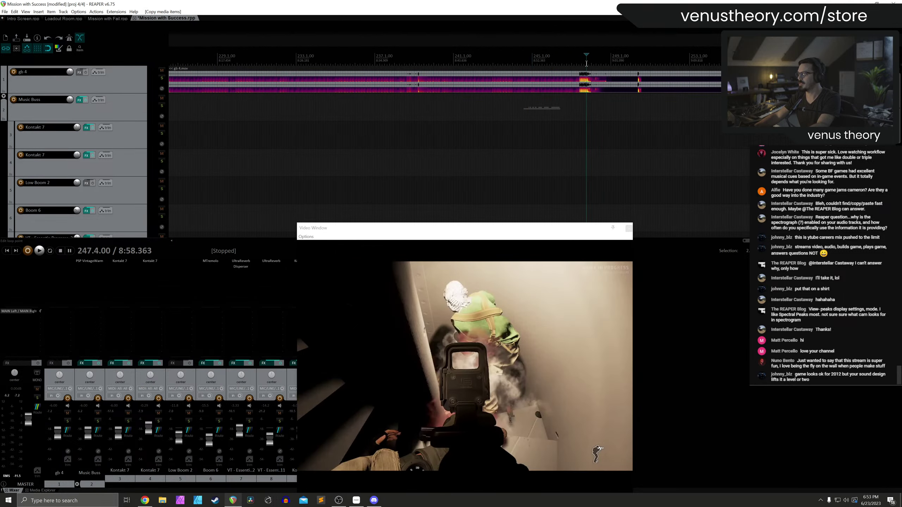
pyautogui.press('space')
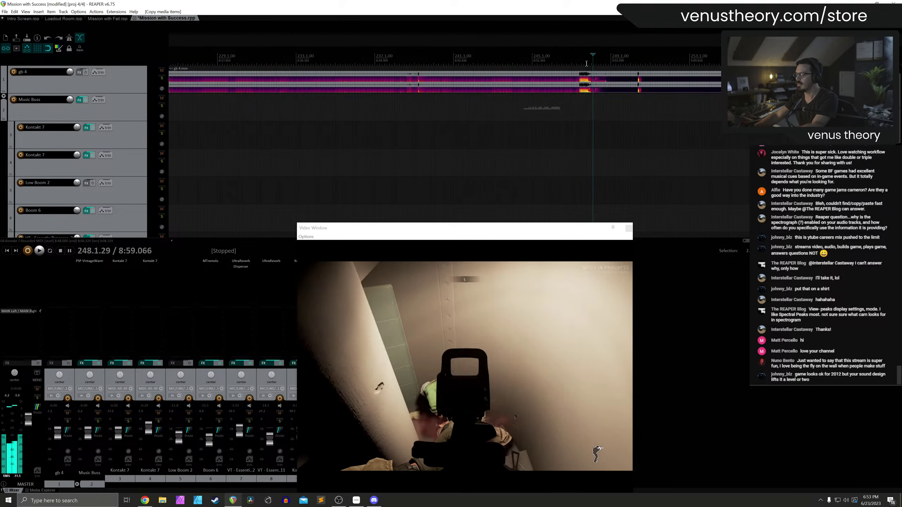
pyautogui.press('space')
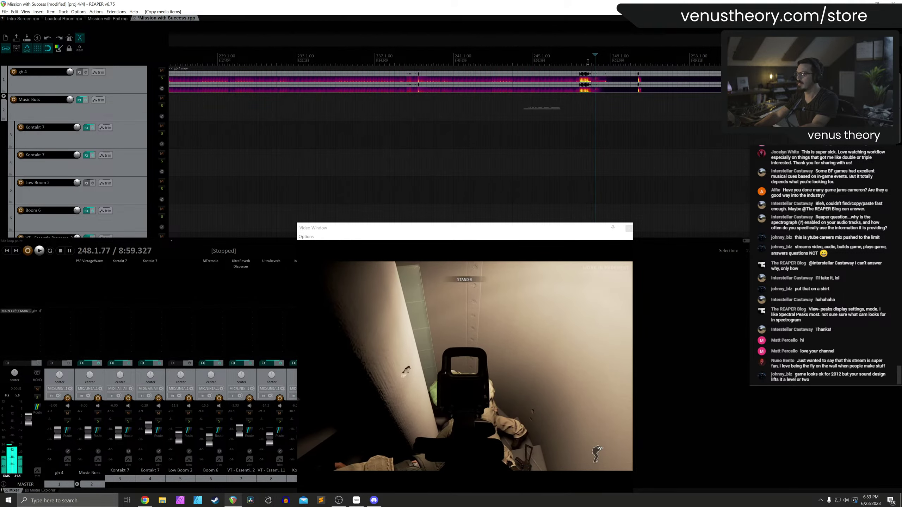
pyautogui.click(591, 61)
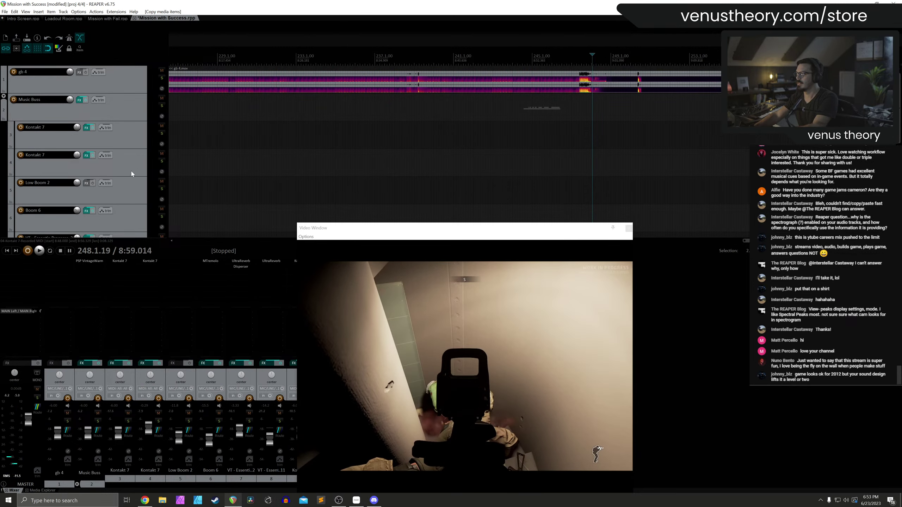
# Move the copied opening items on the lower Kontakt 7 and Phase Plant tracks to the edit cursor around bar 248
pyautogui.scroll(-5, 138, 170)
pyautogui.moveTo(538, 143); pyautogui.dragTo(608, 142)
pyautogui.scroll(5, 532, 126)
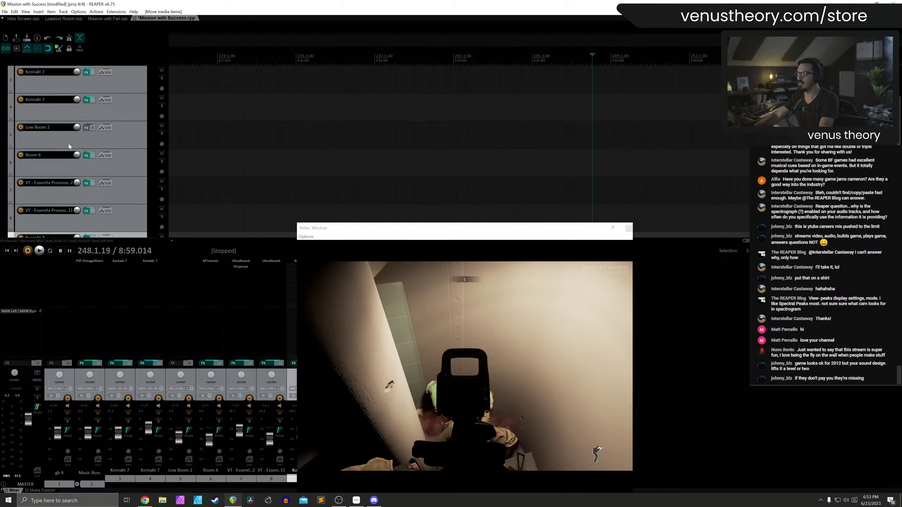
# Copy the two Kontakt 7 items and the Low Boom 2 item from the cockpit hit to the edit cursor around bar 248
pyautogui.scroll(-4, 532, 126)
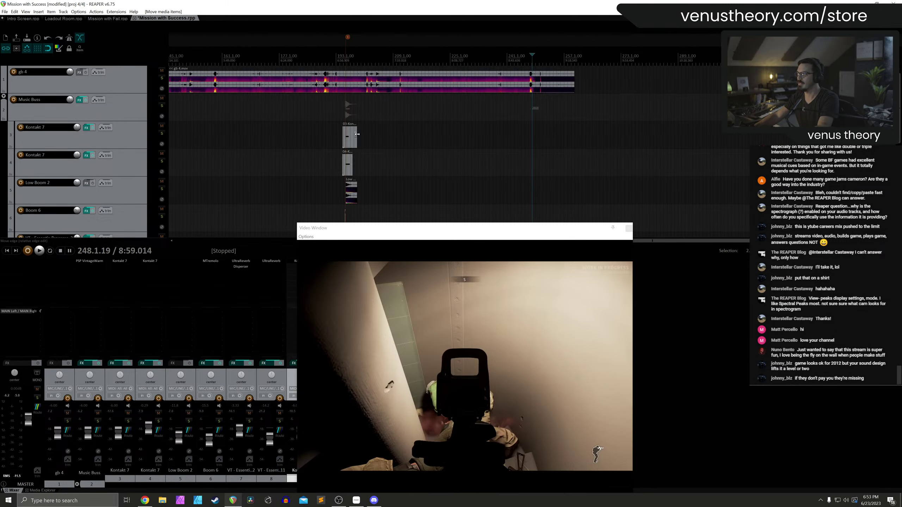
pyautogui.moveTo(350, 138); pyautogui.dragTo(536, 140)
pyautogui.scroll(-2, 234, 161)
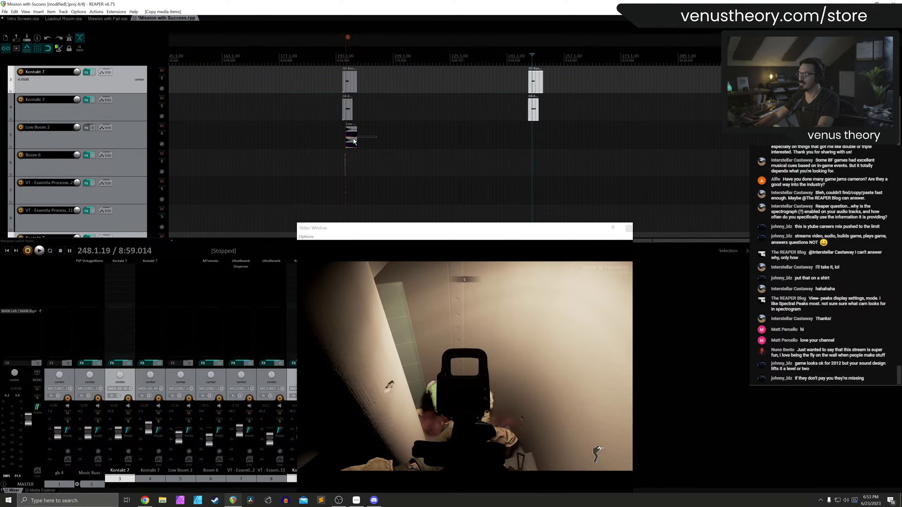
pyautogui.moveTo(353, 142); pyautogui.dragTo(564, 122)
# Add an unnamed marker with ID 2 at 248.1.19
pyautogui.scroll(6, 539, 141)
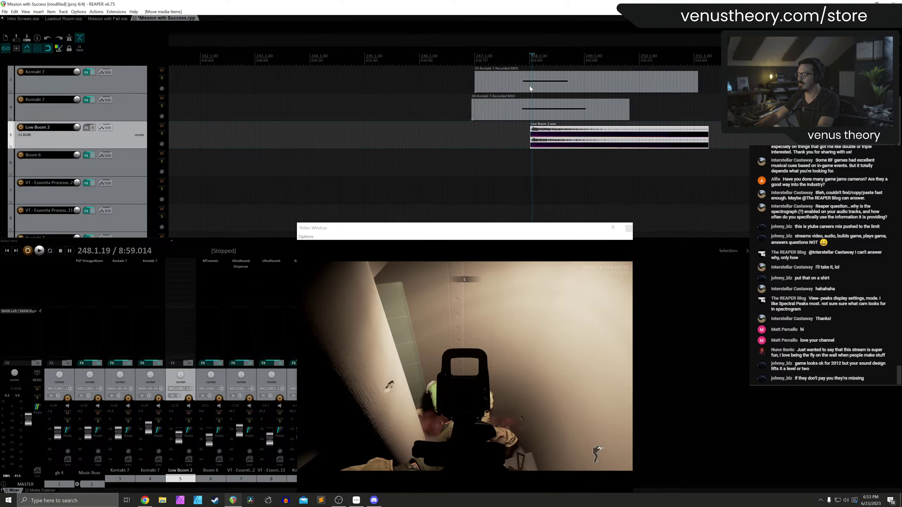
pyautogui.hotkey('shift', 'm')
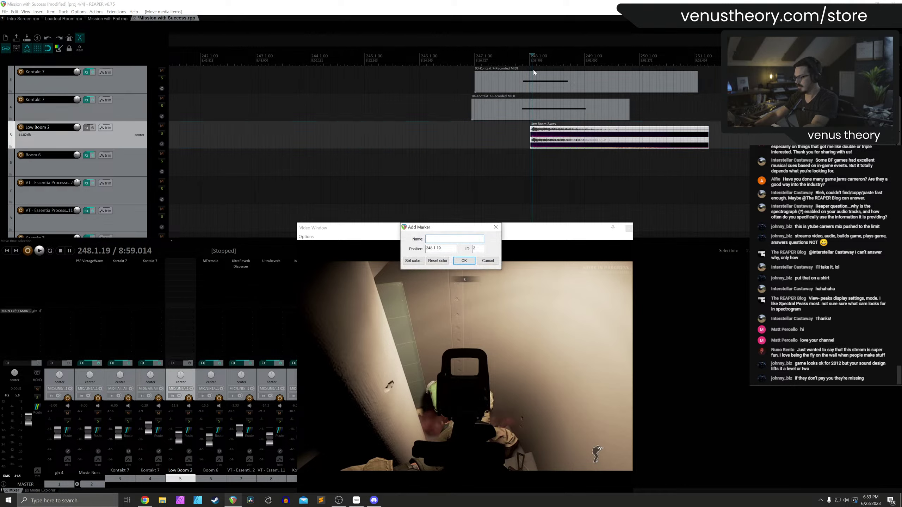
pyautogui.press('Return')
# Nudge the copied Kontakt 7 items around bar 248, starting the track 9 item at about 247.3.83, and play from 246.4.00
pyautogui.moveTo(559, 109); pyautogui.dragTo(572, 112)
pyautogui.moveTo(565, 85); pyautogui.dragTo(604, 86)
pyautogui.scroll(-3, 158, 138)
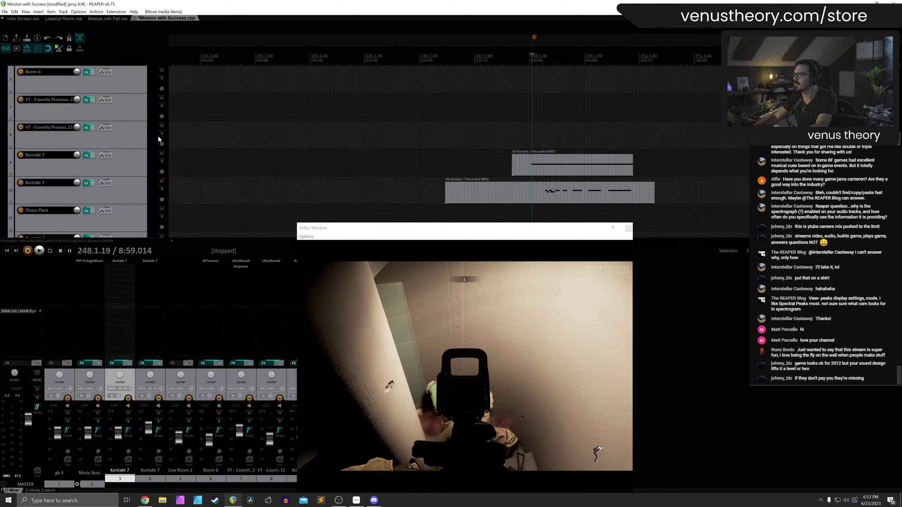
pyautogui.moveTo(581, 174); pyautogui.dragTo(584, 174)
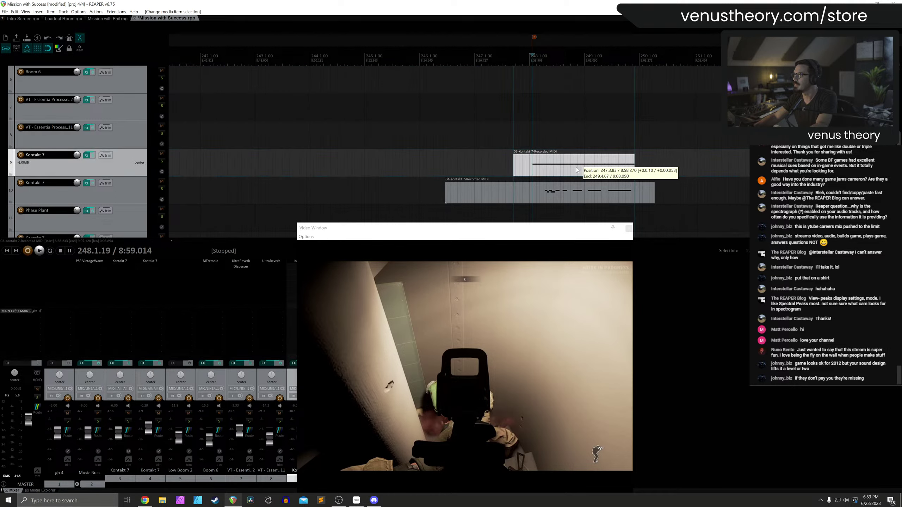
pyautogui.click(460, 124)
pyautogui.press('space')
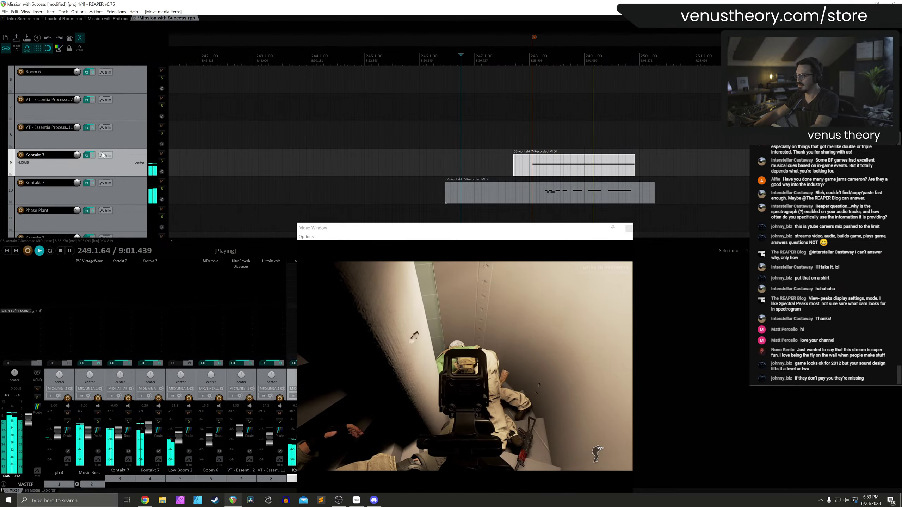
# Stop playback and delete the copied Kontakt 7 items on tracks 3 and 4 around bar 248
pyautogui.scroll(5, 102, 155)
pyautogui.press('space')
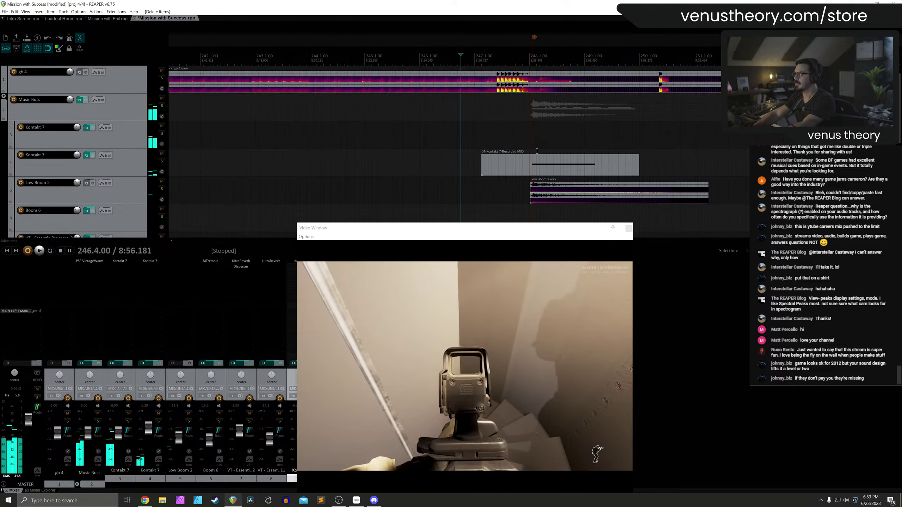
pyautogui.click(578, 165)
pyautogui.press('Delete')
# Solo the track 9 Kontakt 7 and play its item in the opening cue from 4.1.00
pyautogui.scroll(-5, 145, 162)
pyautogui.scroll(-6, 515, 83)
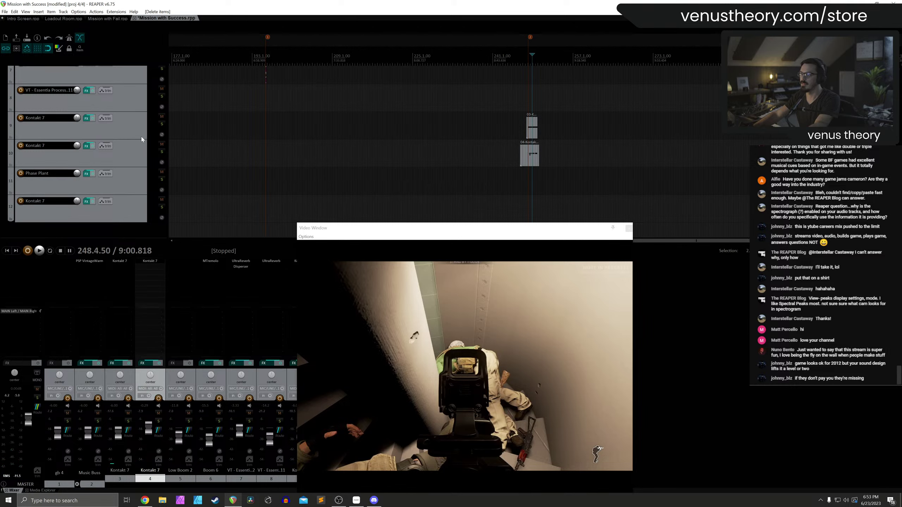
pyautogui.click(175, 58)
pyautogui.scroll(-3, 210, 69)
pyautogui.click(172, 65)
pyautogui.scroll(8, 213, 106)
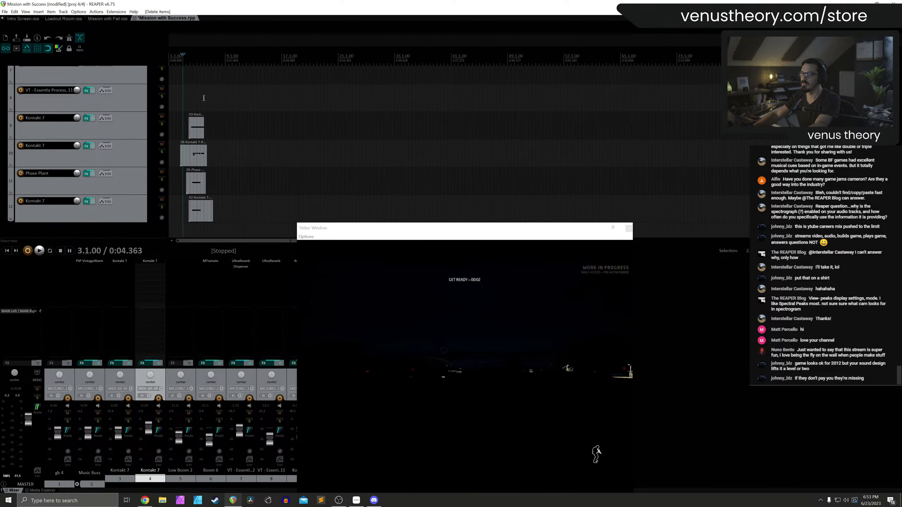
pyautogui.click(162, 124)
pyautogui.press('space')
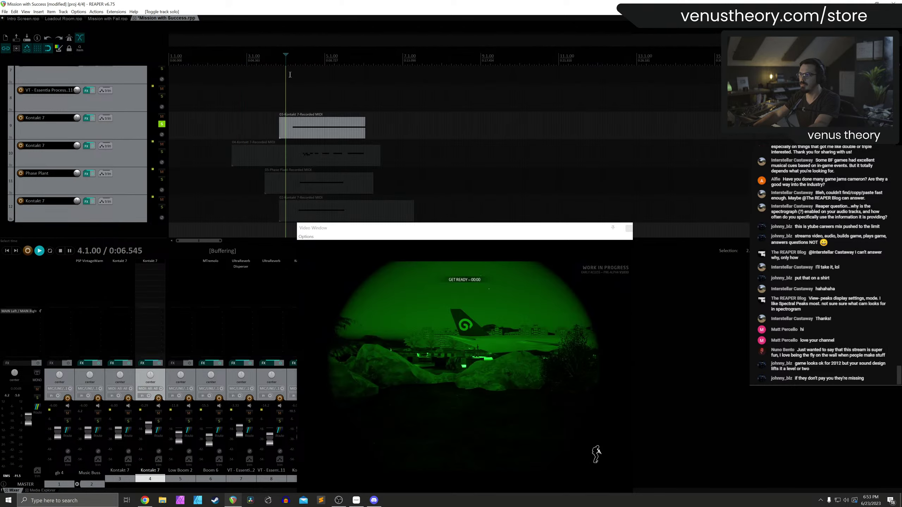
pyautogui.scroll(-9, 316, 108)
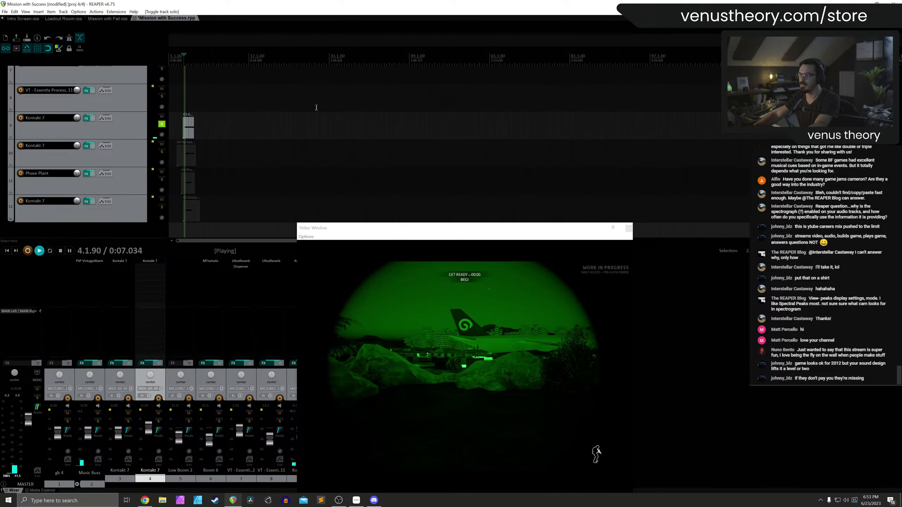
# Audition the opening items on the track 10 Kontakt 7 and the Phase Plant track in solo, one after the other
pyautogui.scroll(3, 161, 179)
pyautogui.click(161, 180)
pyautogui.scroll(3, 167, 156)
pyautogui.click(162, 152)
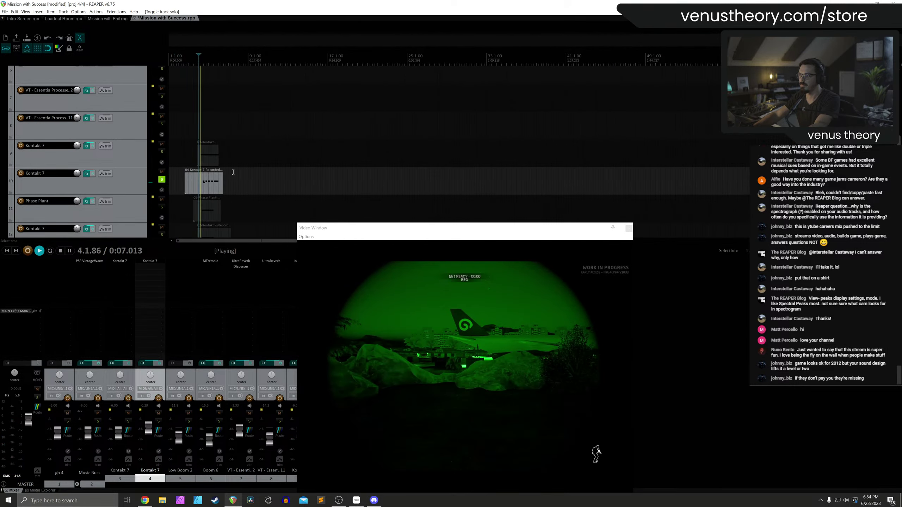
pyautogui.click(162, 207)
pyautogui.click(162, 179)
pyautogui.click(138, 187)
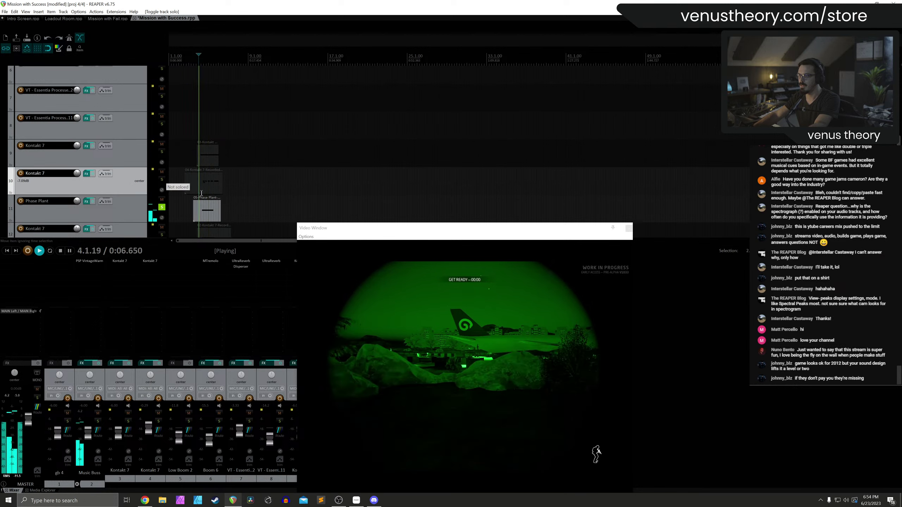
pyautogui.scroll(2, 167, 199)
pyautogui.scroll(-1, 125, 211)
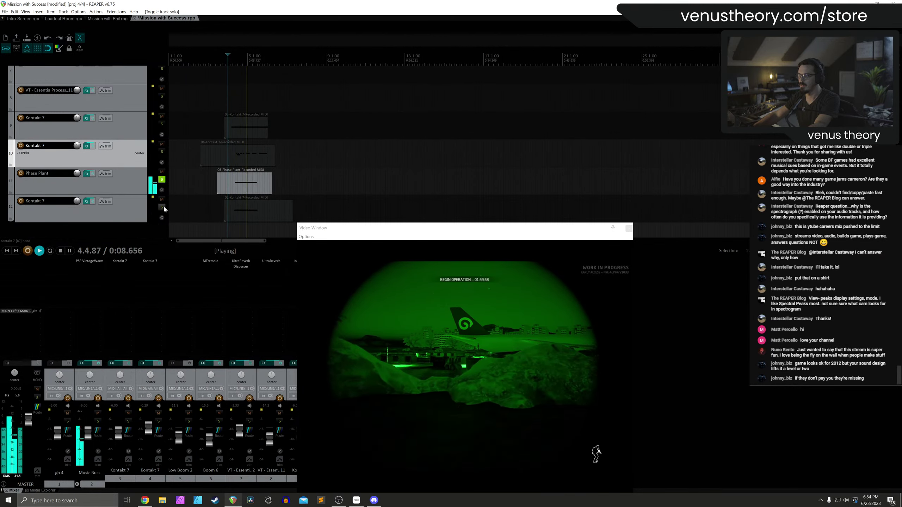
# Audition the opening item on the last Kontakt 7 track in solo, clear the solo and stop playback
pyautogui.click(162, 179)
pyautogui.click(161, 207)
pyautogui.scroll(-5, 174, 182)
pyautogui.click(161, 207)
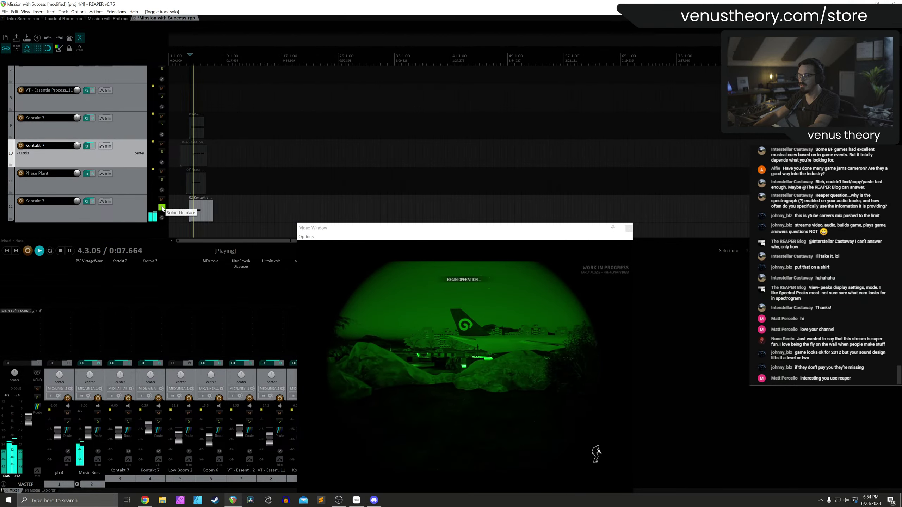
pyautogui.press('space')
# Copy the last Kontakt 7 track's opening item to the ending and align it with the marker near bar 248
pyautogui.scroll(-2, 185, 206)
pyautogui.moveTo(173, 209); pyautogui.dragTo(397, 205)
pyautogui.scroll(1, 497, 87)
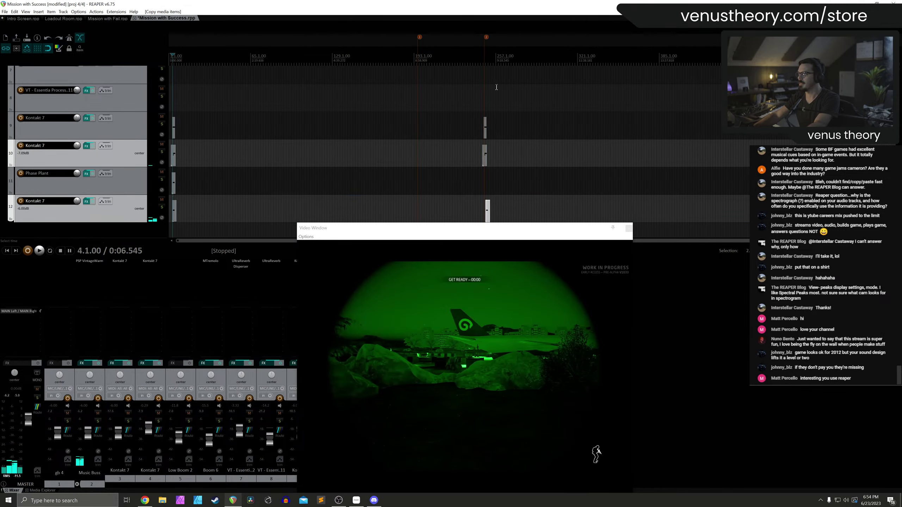
pyautogui.click(486, 59)
pyautogui.scroll(8, 532, 142)
pyautogui.moveTo(515, 215); pyautogui.dragTo(546, 215)
# Play the ending cue from before the bar 248 marker through to the return to the ready room
pyautogui.click(456, 66)
pyautogui.press('space')
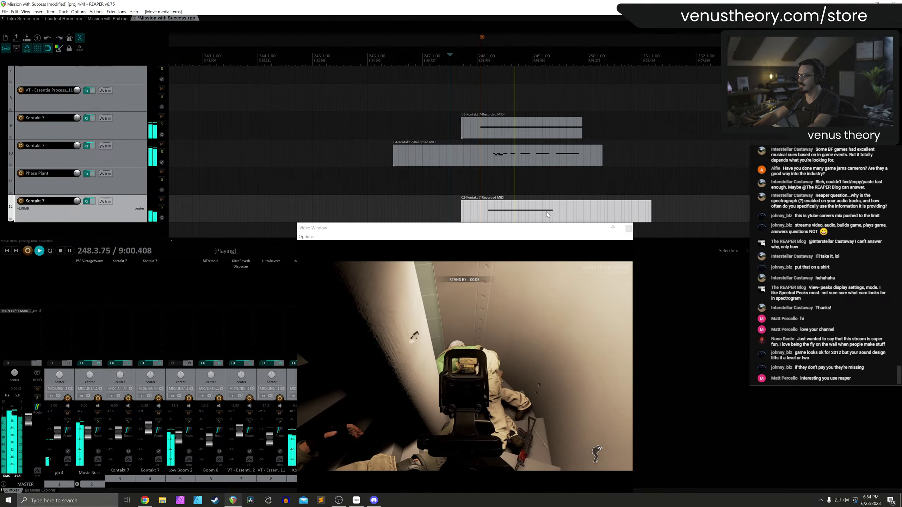
pyautogui.scroll(-2, 552, 209)
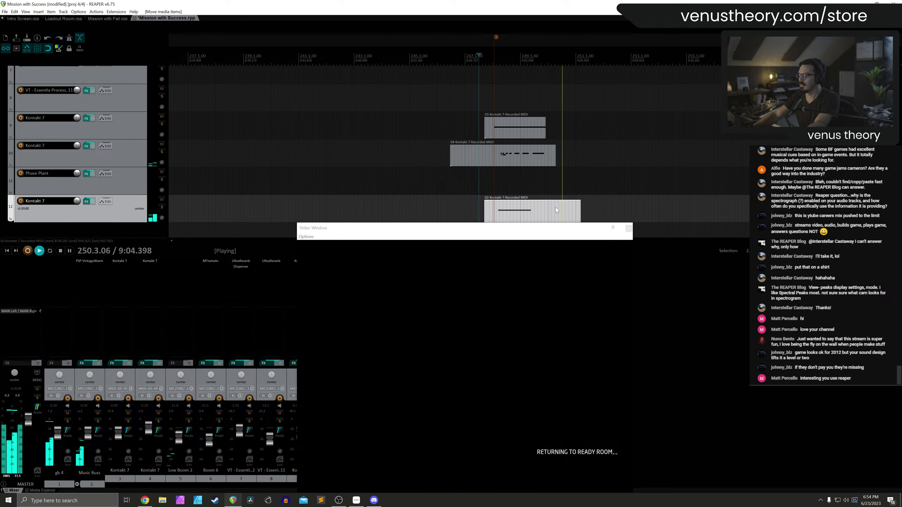
pyautogui.press('space')
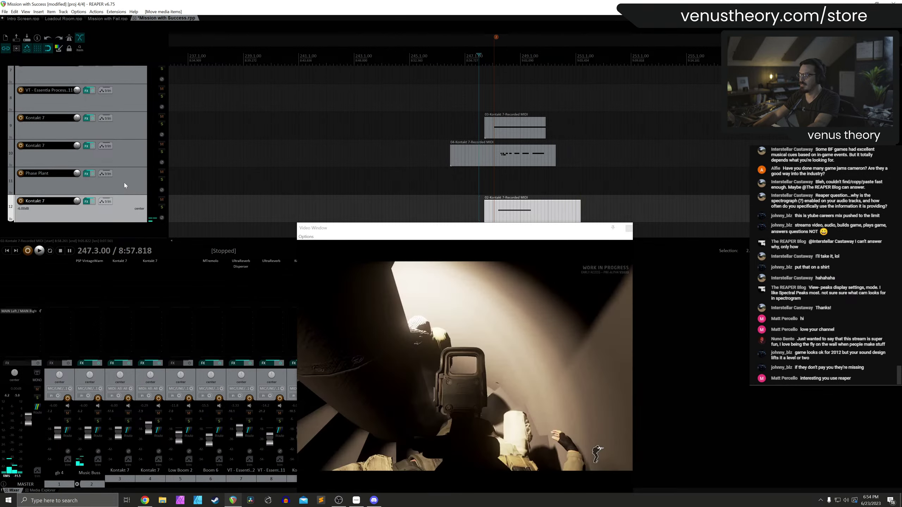
# Add a marker at 250.3.65, just before the Mission Complete screen
pyautogui.click(573, 55)
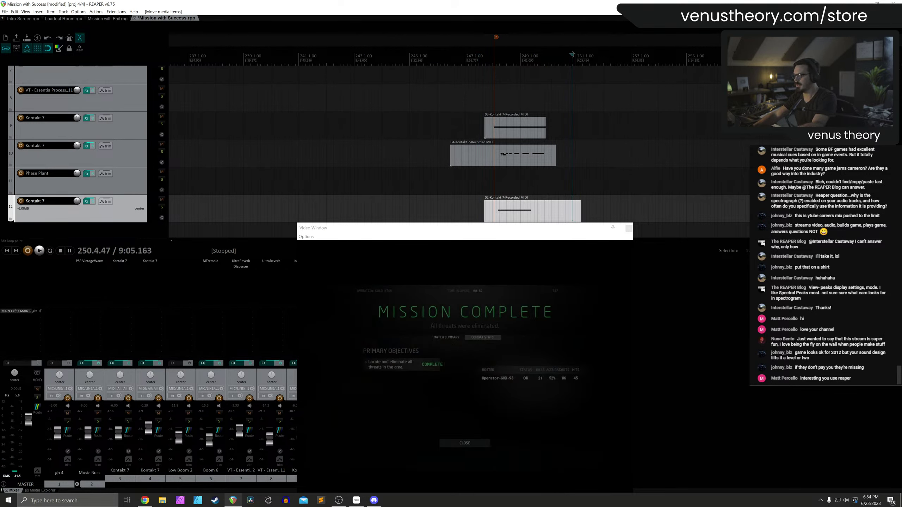
pyautogui.press('Left')
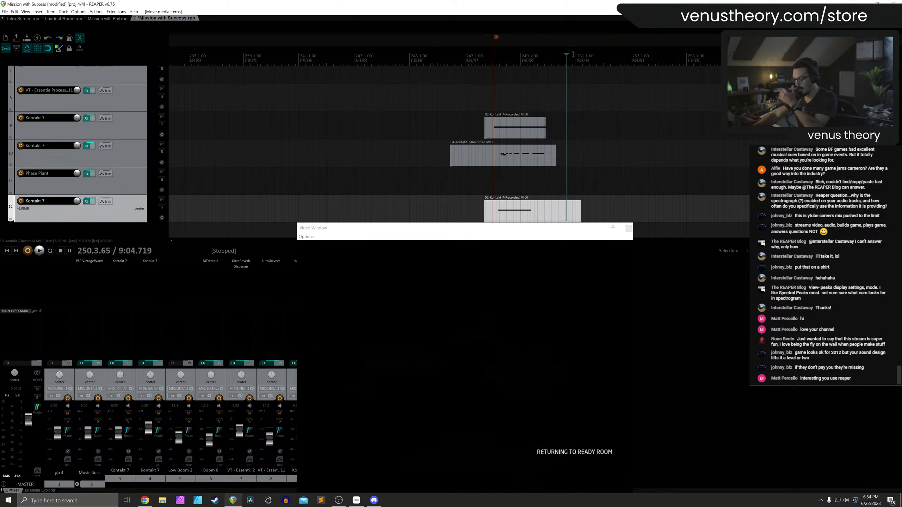
pyautogui.press('m')
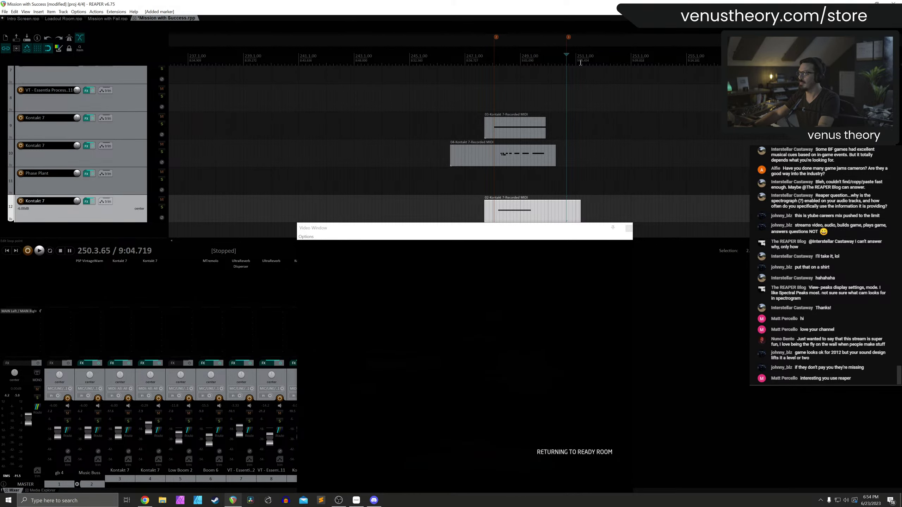
# Insert a new empty track directly below the Music Buss track
pyautogui.scroll(6, 67, 131)
pyautogui.click(126, 118)
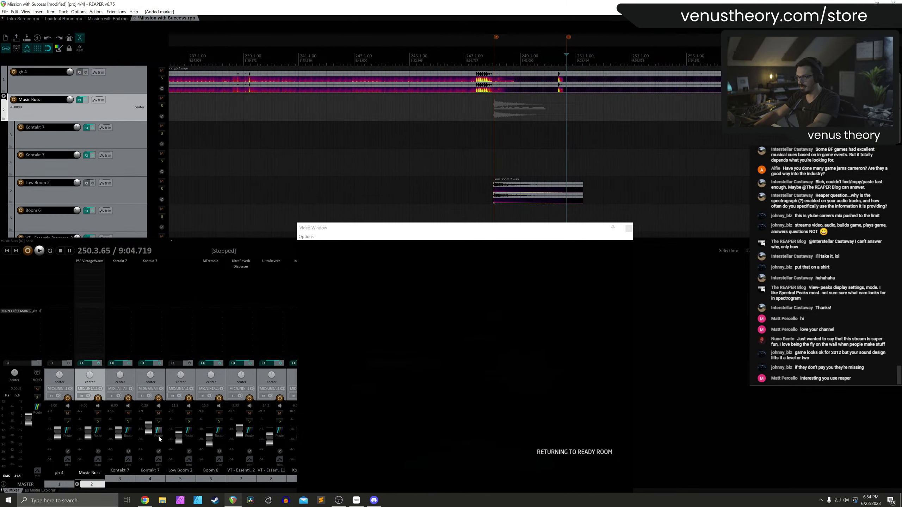
pyautogui.hotkey('ctrl', 't')
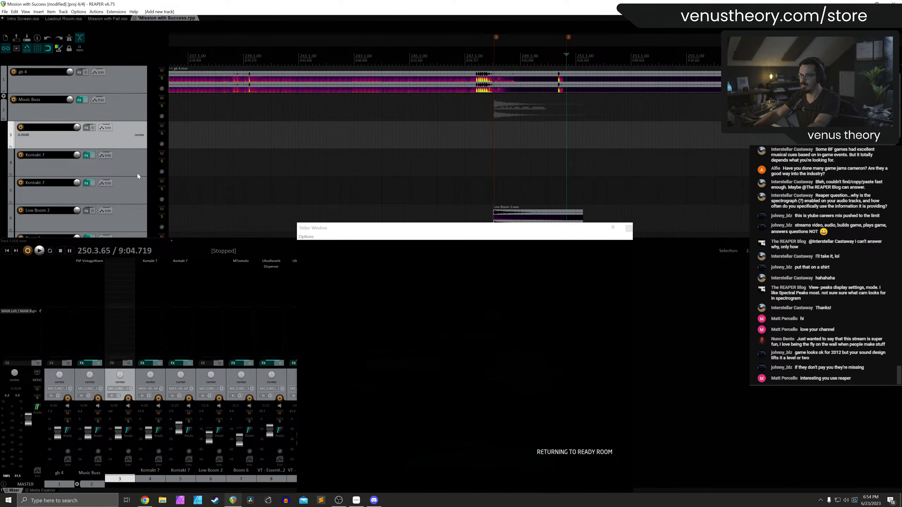
# Open the Processed folder of the VT - Ocalos sample pack in the Media Explorer
pyautogui.click(58, 490)
pyautogui.click(21, 308)
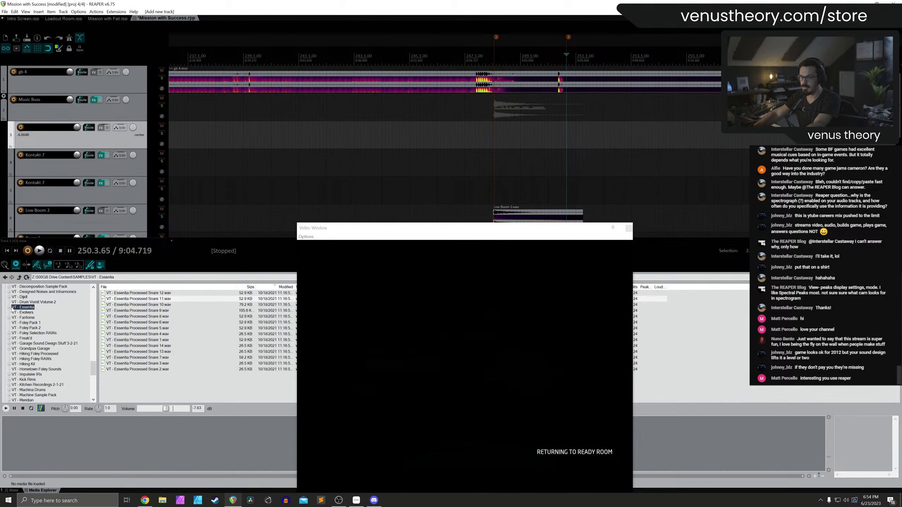
pyautogui.scroll(-10, 32, 355)
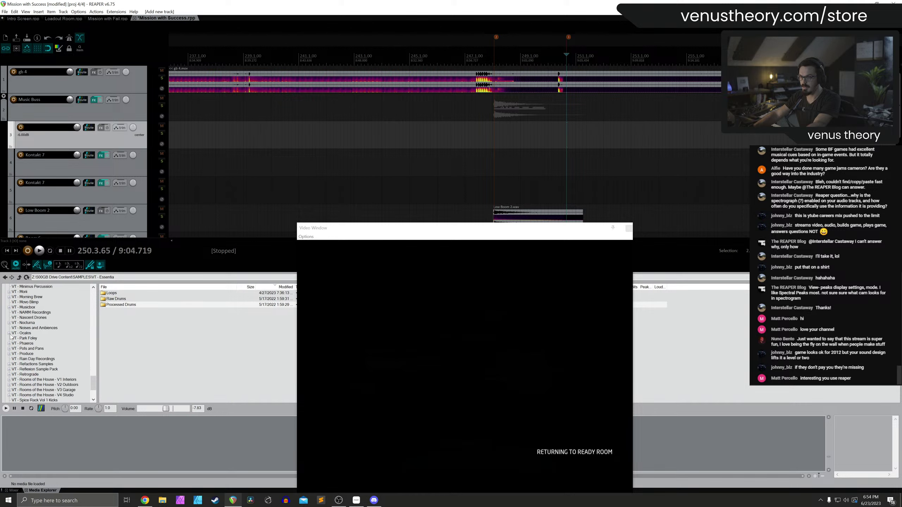
pyautogui.click(26, 343)
# Audition the Ocalos Processed loops and insert VT - Ocalos Processed 108bpm (2).wav on the new track at the 250.3.65 marker
pyautogui.click(135, 298)
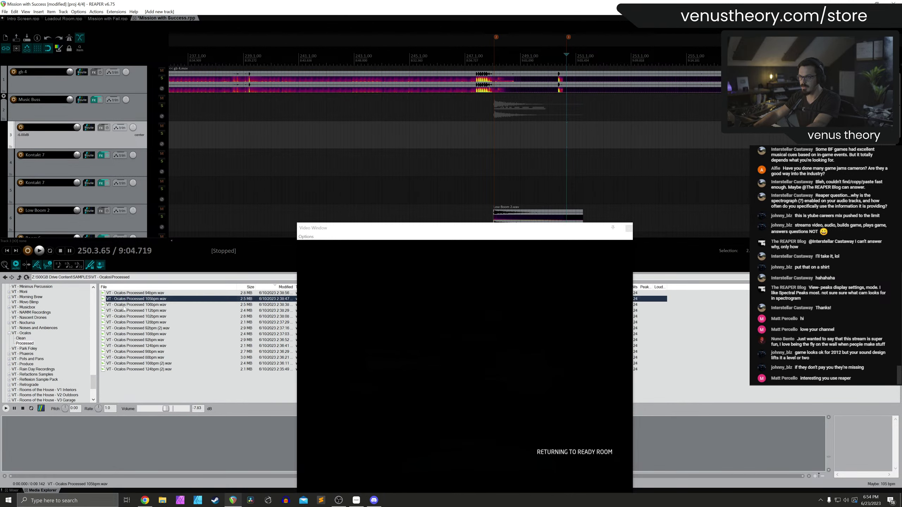
pyautogui.click(150, 340)
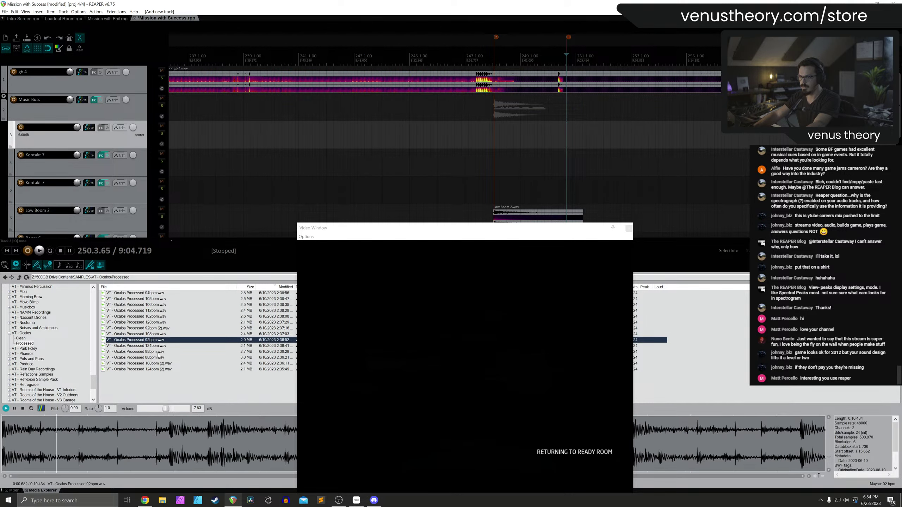
pyautogui.click(159, 352)
pyautogui.click(163, 357)
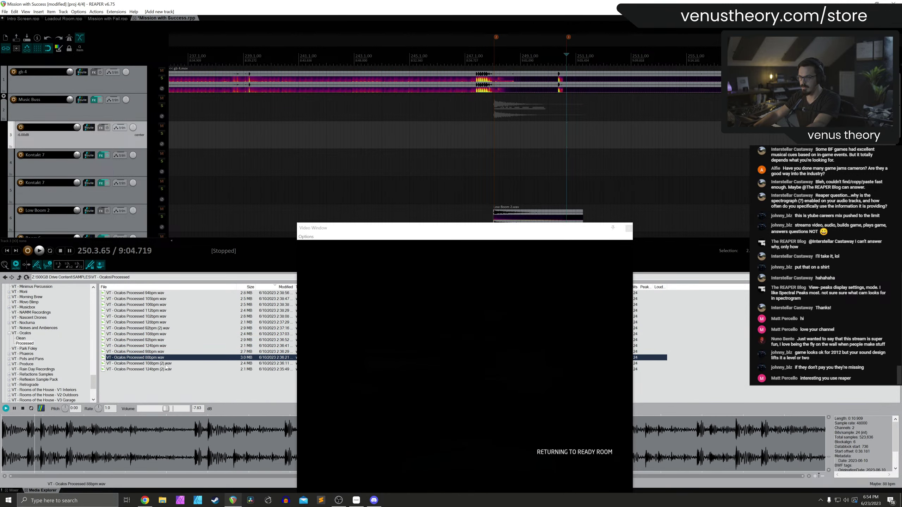
pyautogui.click(165, 364)
pyautogui.click(167, 370)
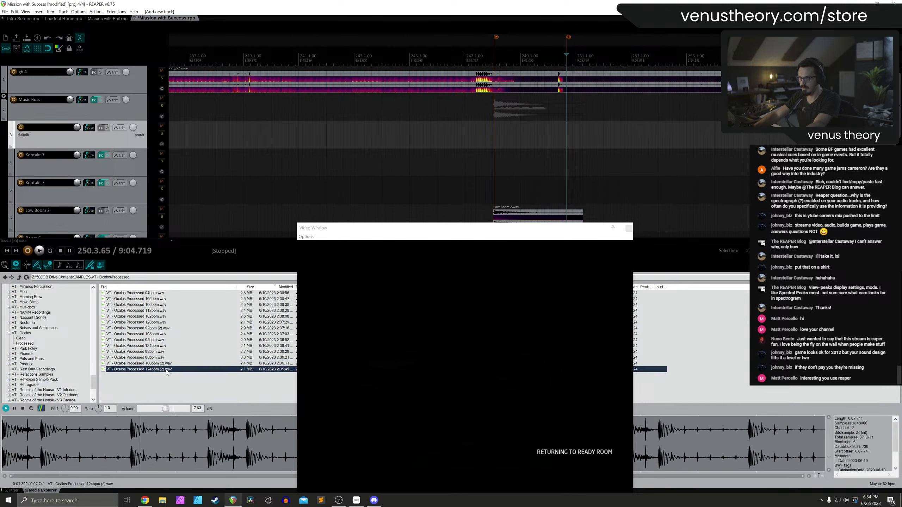
pyautogui.press('Up')
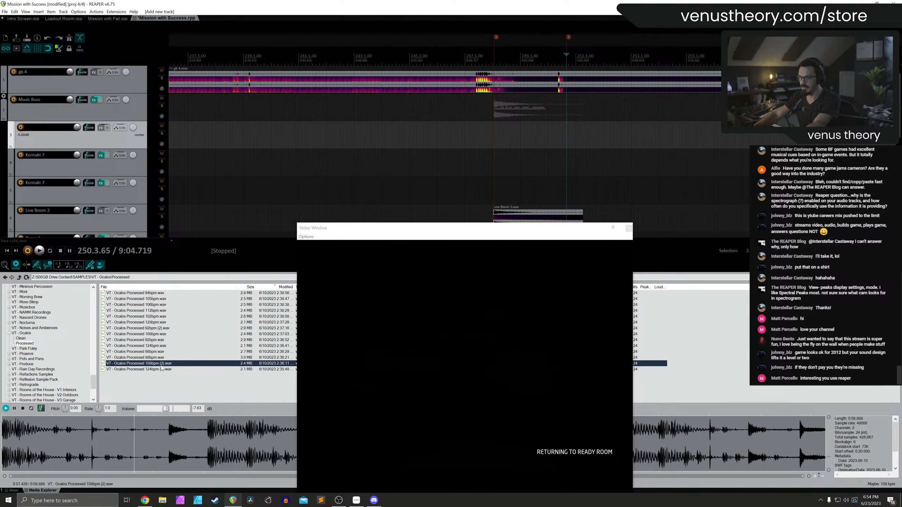
pyautogui.moveTo(158, 366); pyautogui.dragTo(568, 137)
# Play the transition into the Mission Complete screen and duplicate the Ocalos loop directly after itself
pyautogui.click(539, 78)
pyautogui.press('space')
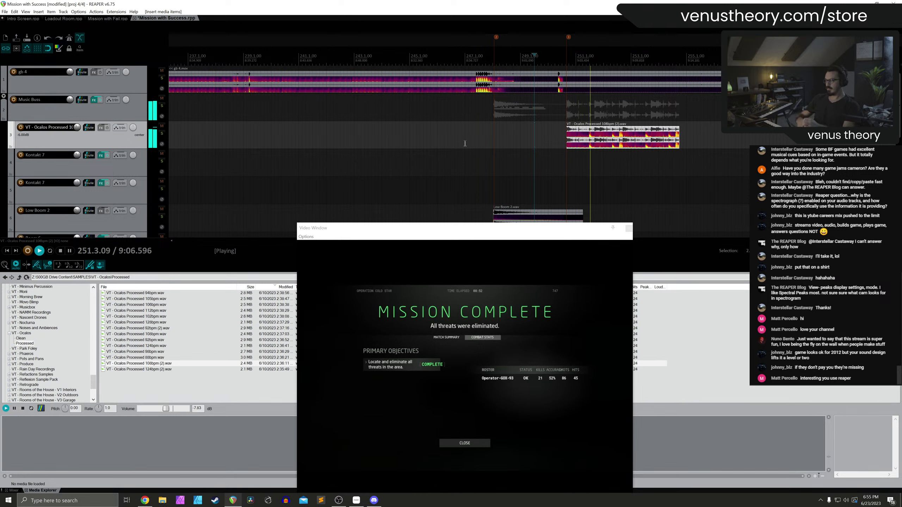
pyautogui.hotkey('ctrl', 'd')
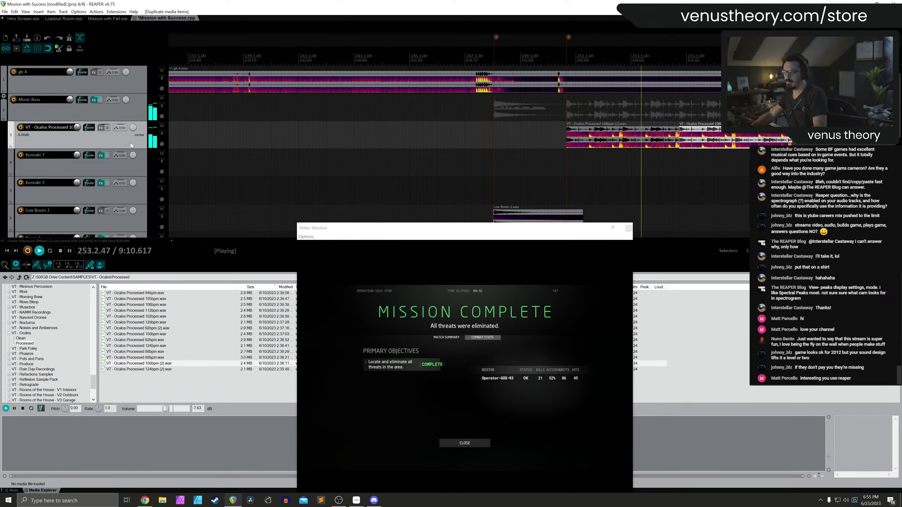
# Insert Kontakt 7 on a new track below the loop, browse the Arkhis presets and close its plugin window
pyautogui.hotkey('ctrl', 'shift', 't')
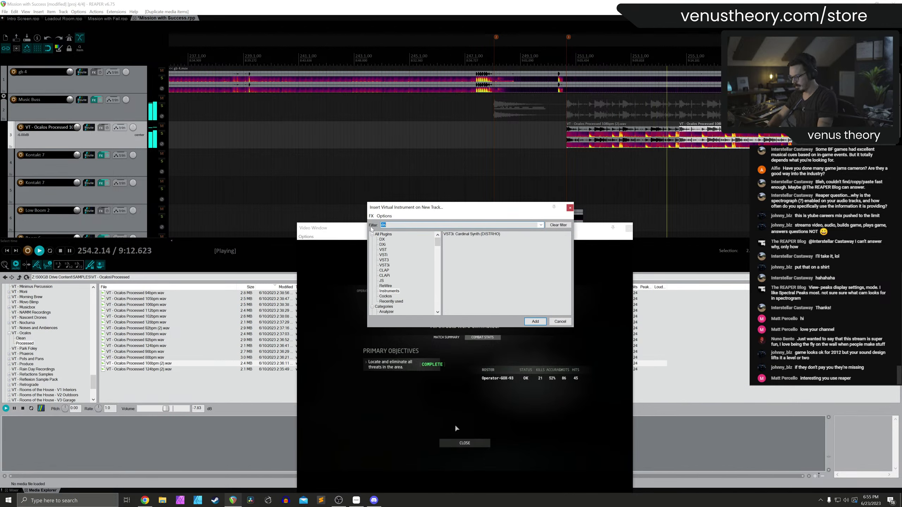
pyautogui.doubleClick(470, 234)
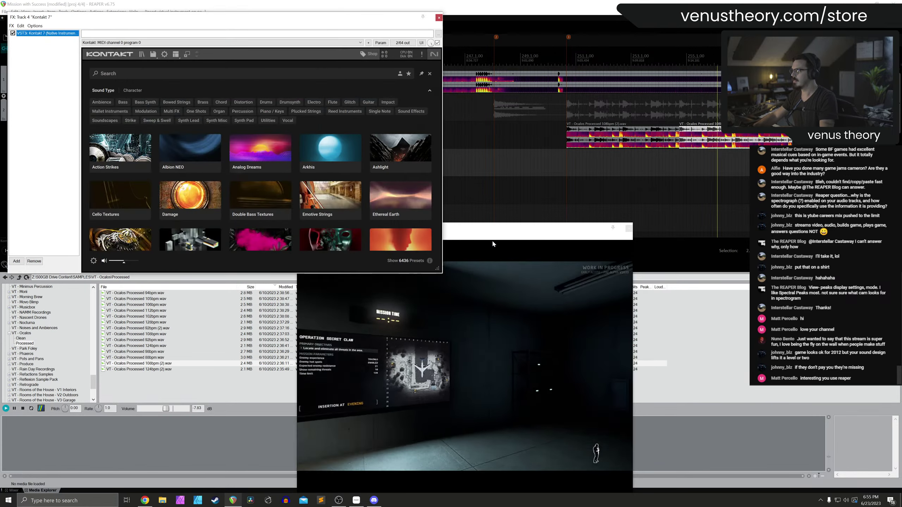
pyautogui.click(319, 152)
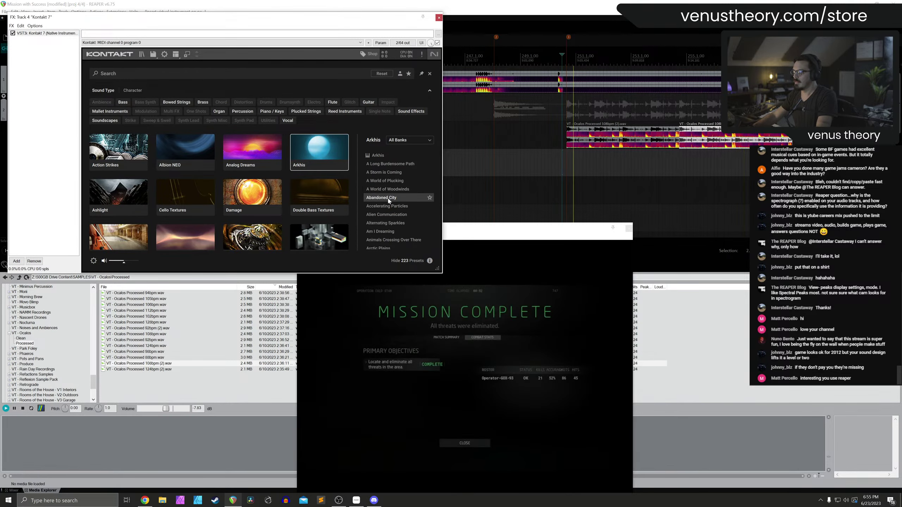
pyautogui.click(436, 18)
# Insert a second Kontakt 7 on another new track and look through its library browser
pyautogui.hotkey('ctrl', 'shift', 't')
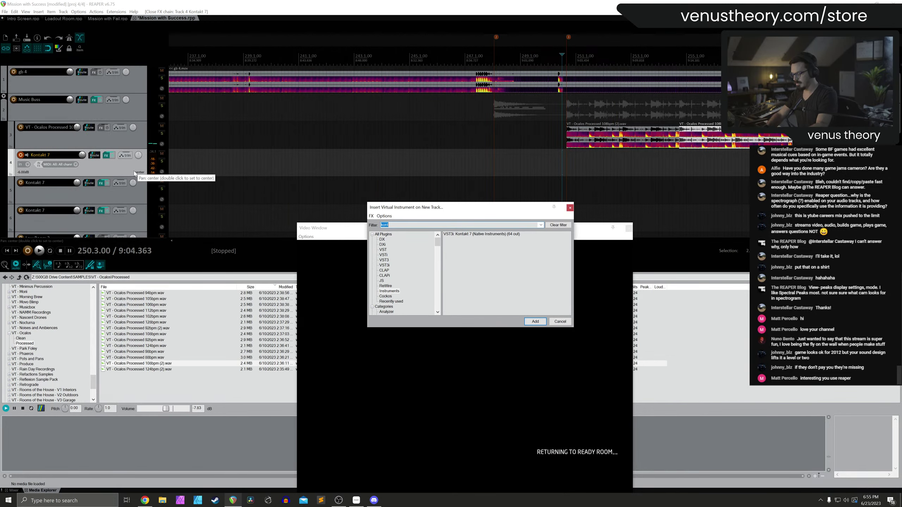
pyautogui.doubleClick(460, 234)
pyautogui.click(498, 300)
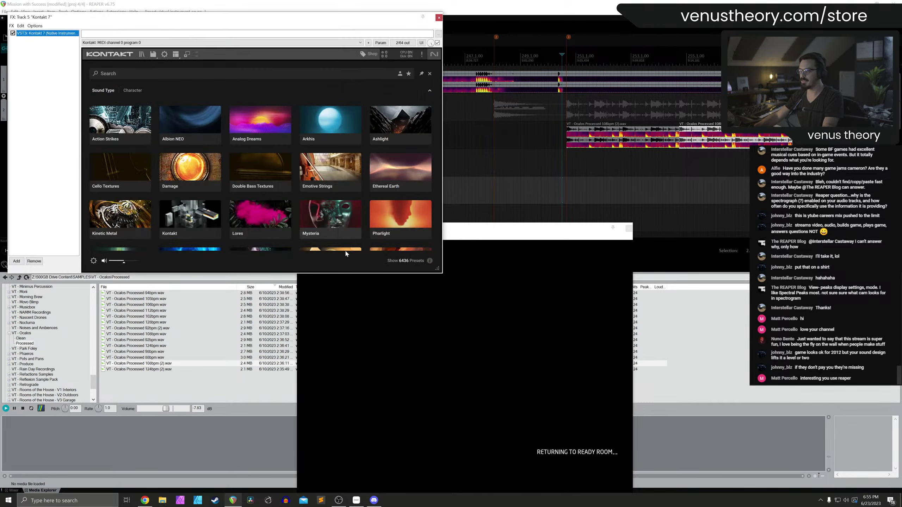
# Load the Symphony Series String Ensemble into the second Kontakt 7 and close its plugin window
pyautogui.scroll(-2, 203, 202)
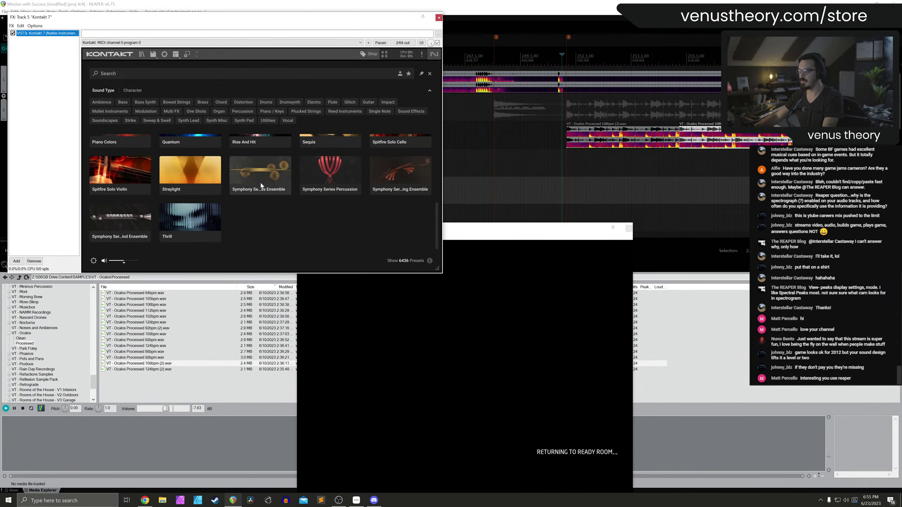
pyautogui.click(237, 192)
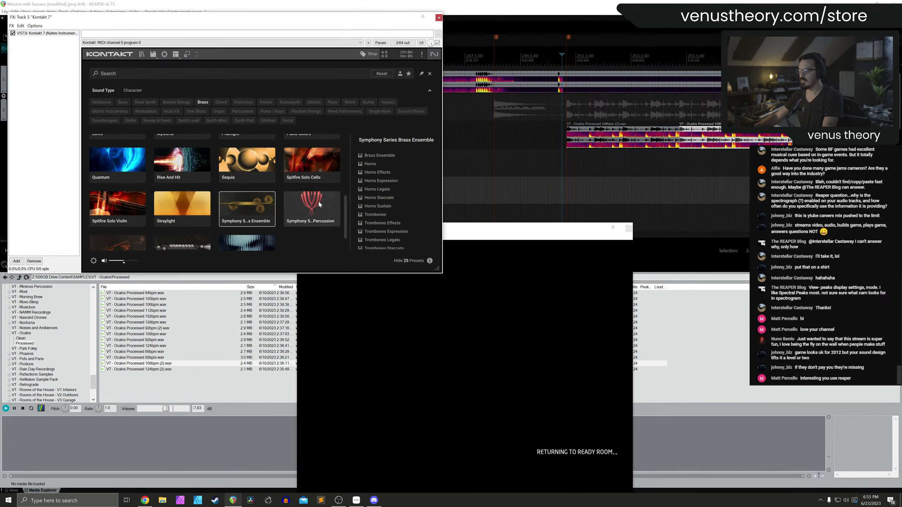
pyautogui.scroll(-1, 183, 221)
pyautogui.click(118, 222)
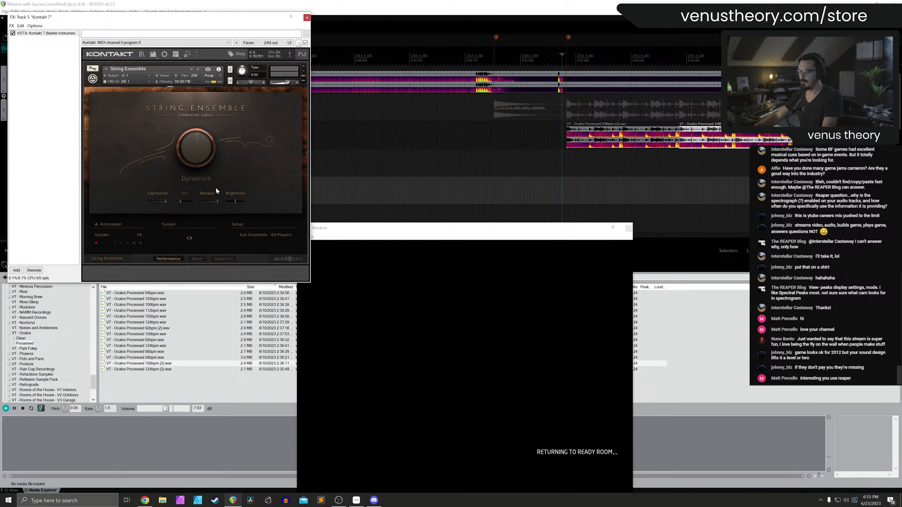
pyautogui.click(307, 17)
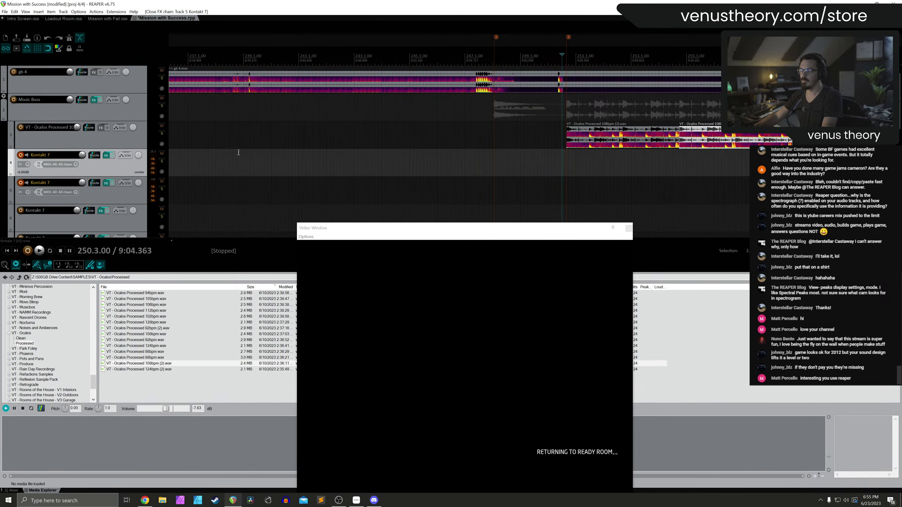
# Play the transition into the Mission Complete screen to try the string sound against the Ocalos loop
pyautogui.click(537, 64)
pyautogui.press('space')
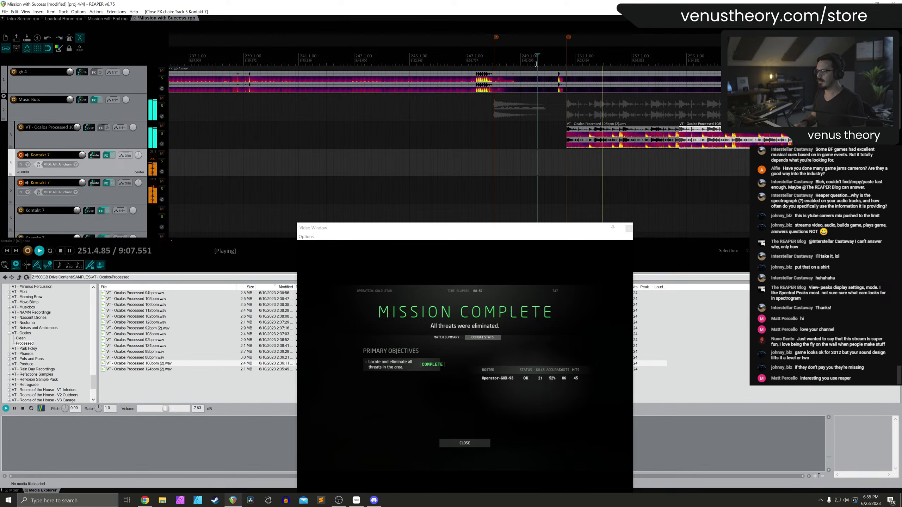
pyautogui.press('space')
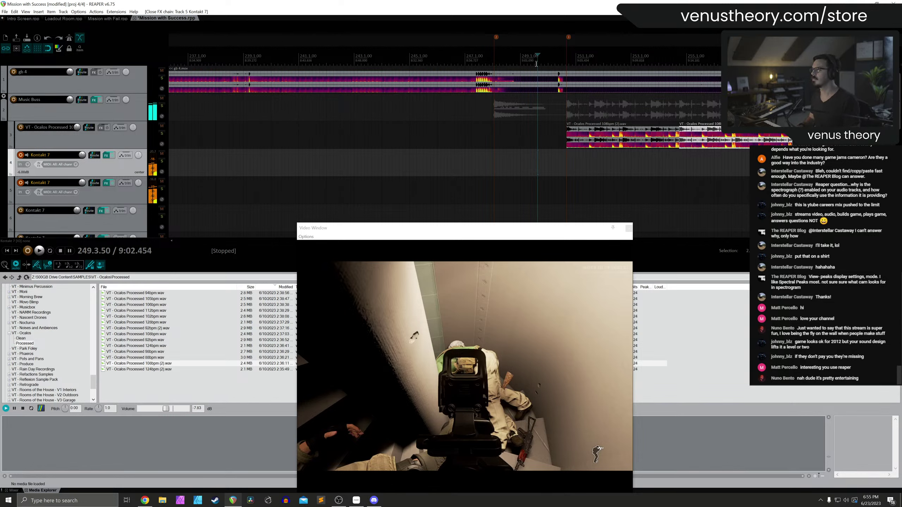
# Delete the String Ensemble Kontakt 7 track, keeping the Kontakt 7 track directly below the Ocalos loop
pyautogui.click(142, 198)
pyautogui.press('Delete')
pyautogui.click(134, 173)
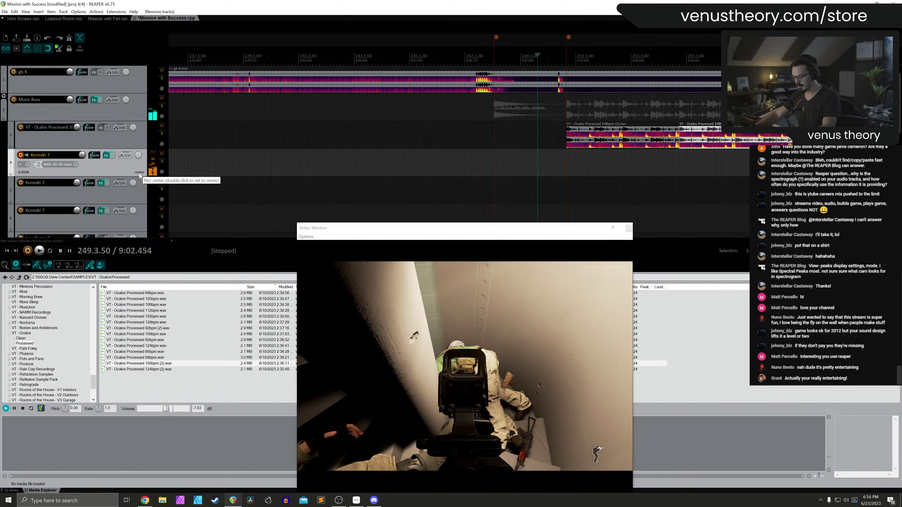
pyautogui.hotkey('ctrl', 't')
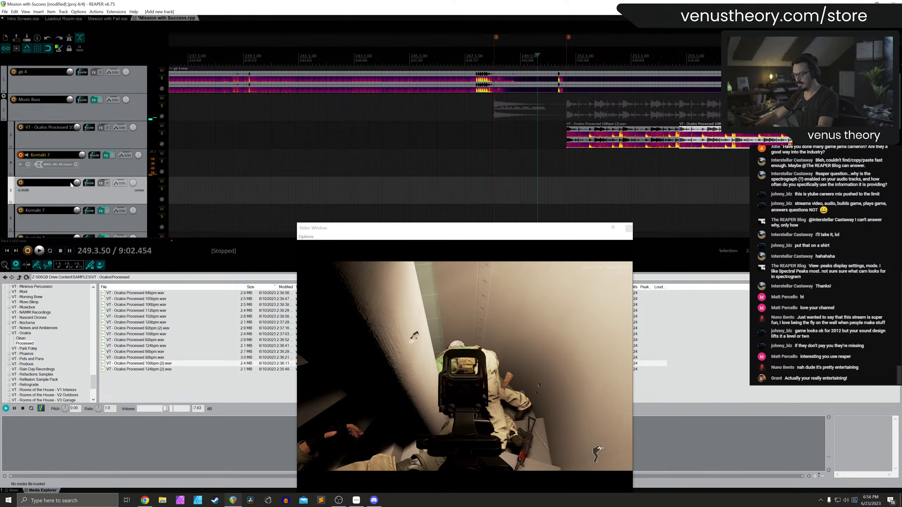
pyautogui.press('Delete')
# Insert Kontakt 7 on a new track without building output routing tracks and load the Ashlight preset Continuum
pyautogui.doubleClick(468, 235)
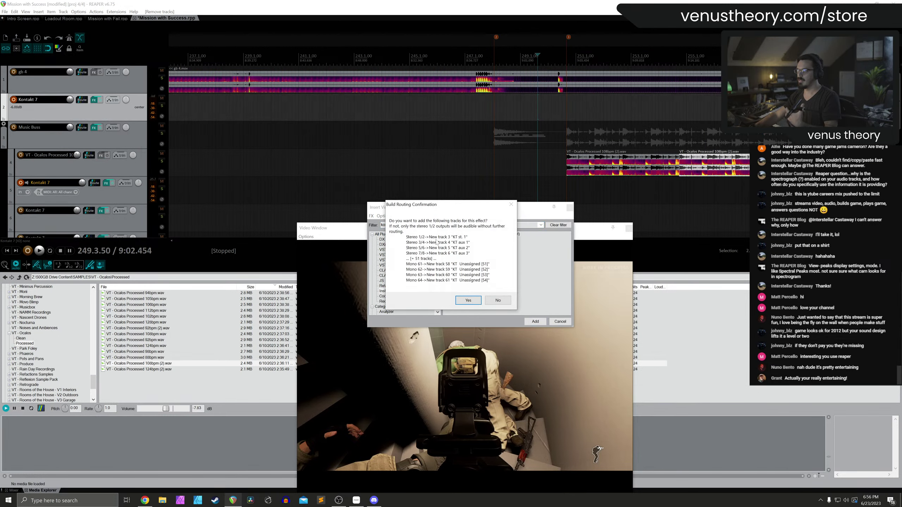
pyautogui.click(499, 301)
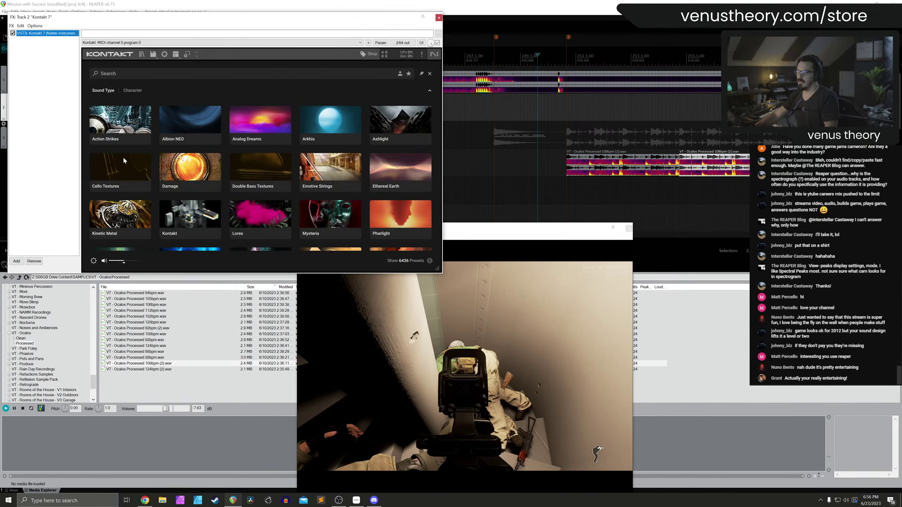
pyautogui.click(370, 154)
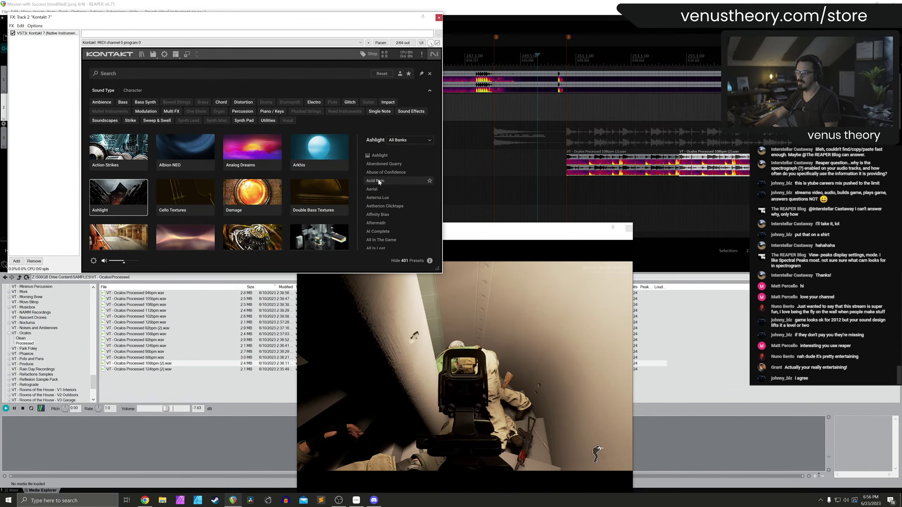
pyautogui.scroll(-10, 398, 221)
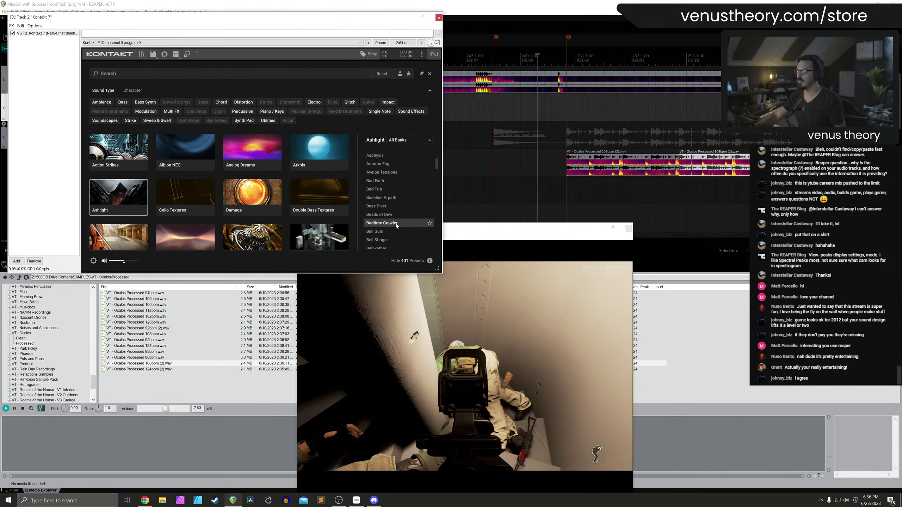
pyautogui.scroll(-5, 389, 224)
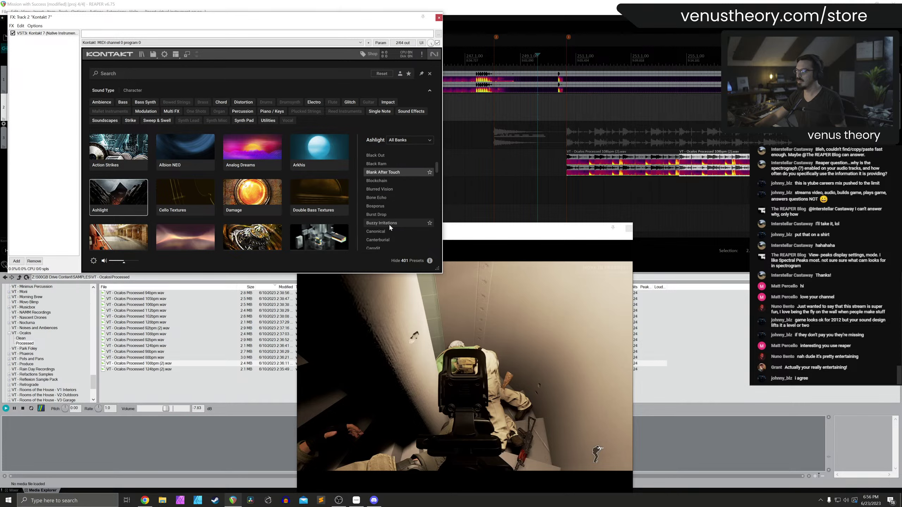
pyautogui.scroll(-5, 390, 228)
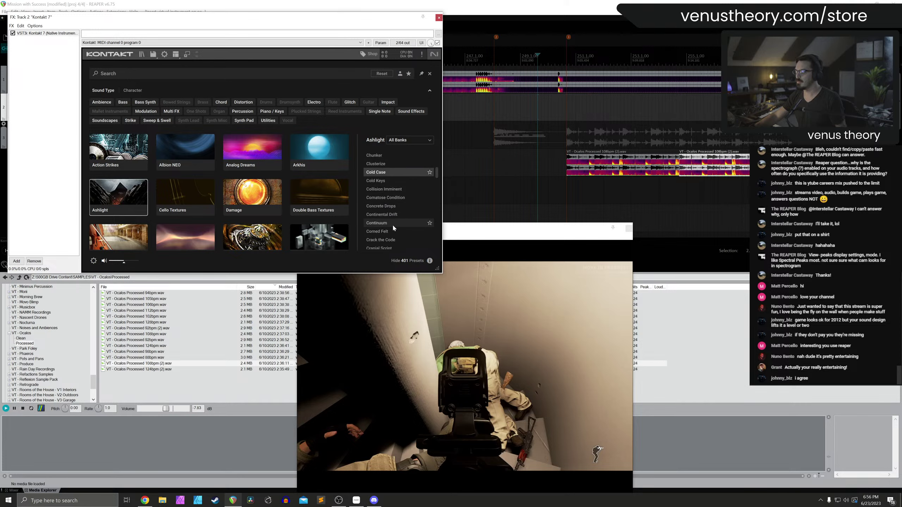
pyautogui.scroll(-2, 387, 185)
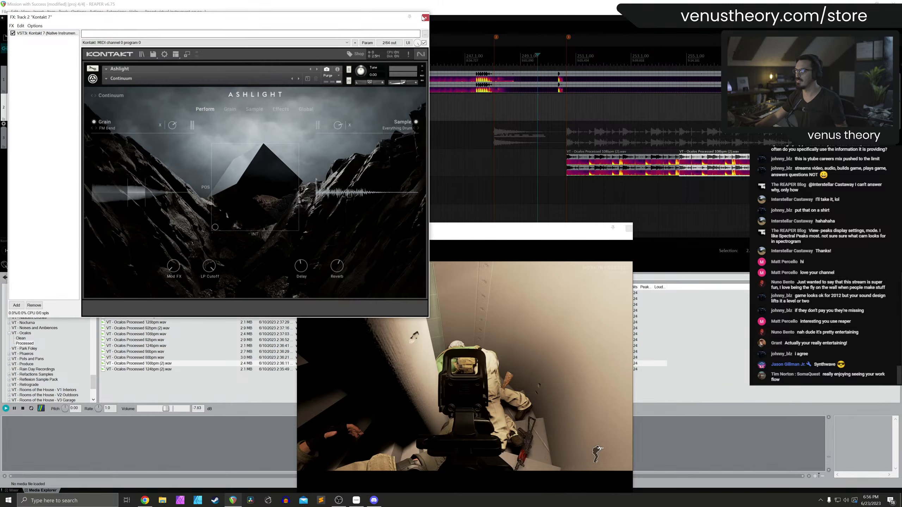
# Move the Ashlight Kontakt 7 track into Music Buss directly below the Ocalos loop and play the Mission Complete transition
pyautogui.press('Escape')
pyautogui.moveTo(112, 175); pyautogui.dragTo(117, 175)
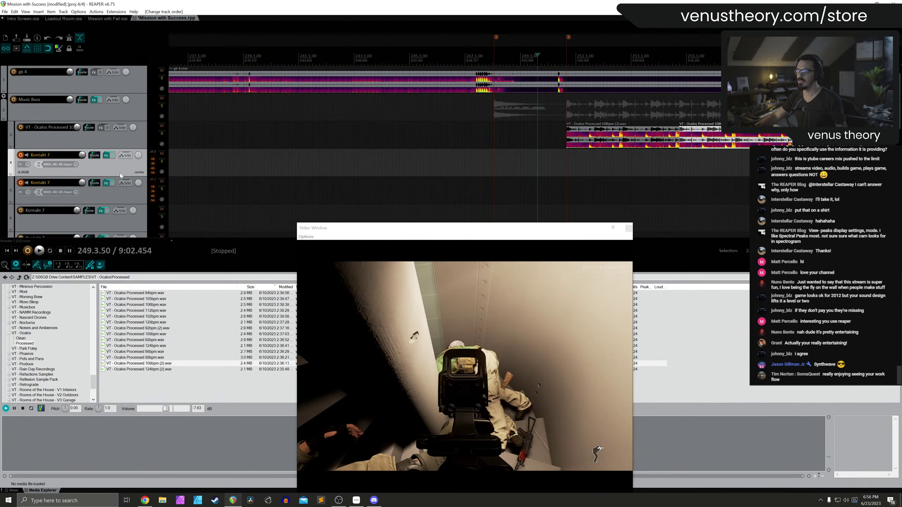
pyautogui.click(530, 60)
pyautogui.press('space')
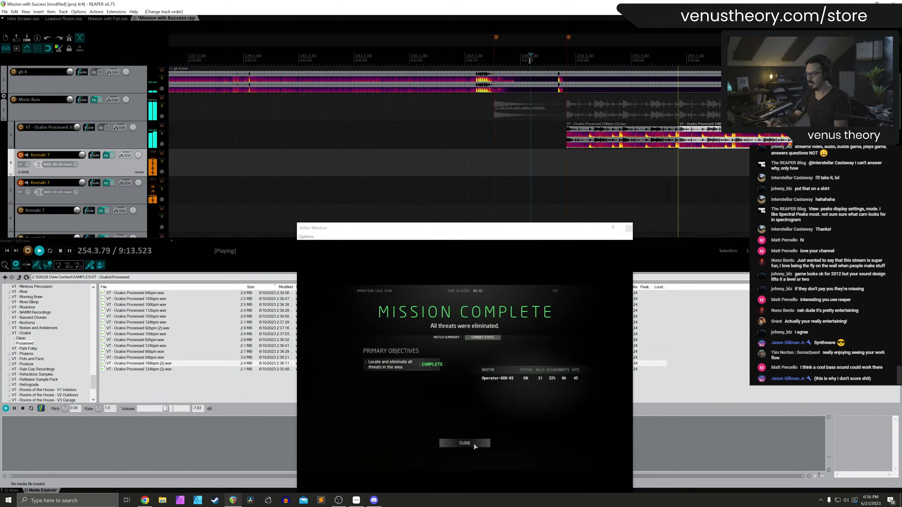
pyautogui.press('space')
# Disarm the older Kontakt 7 track on track 5, leaving the Ashlight track on track 4 armed for recording
pyautogui.click(21, 183)
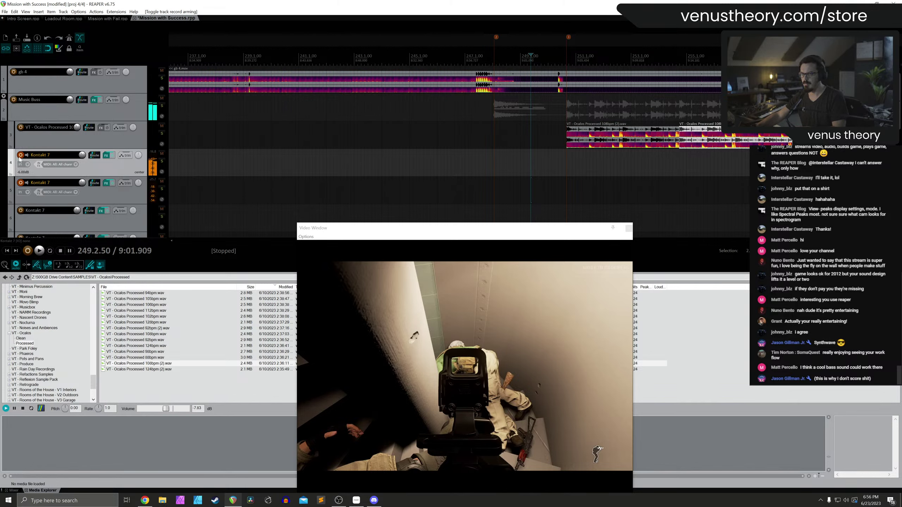
pyautogui.click(25, 182)
pyautogui.click(21, 155)
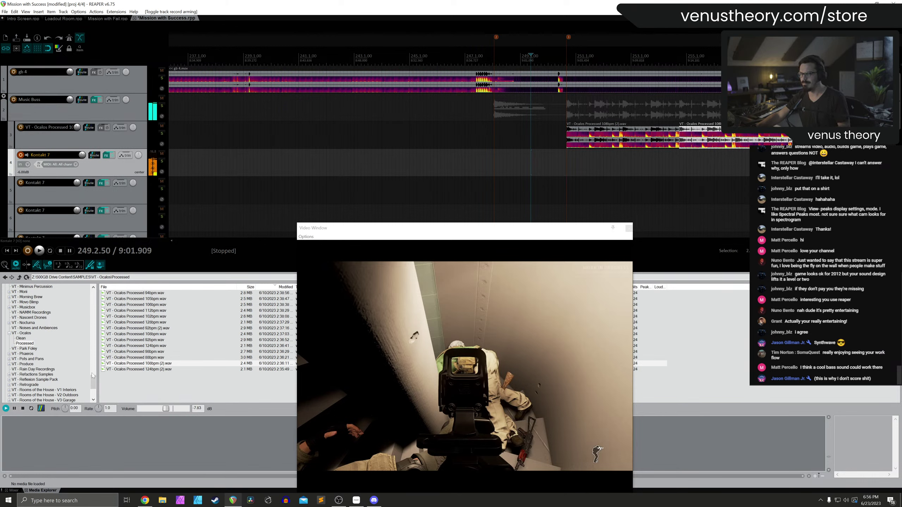
# Load the Ashlight preset Danger Zone in track 4's Kontakt 7 from the mixer and try it over the Mission Complete transition
pyautogui.click(15, 491)
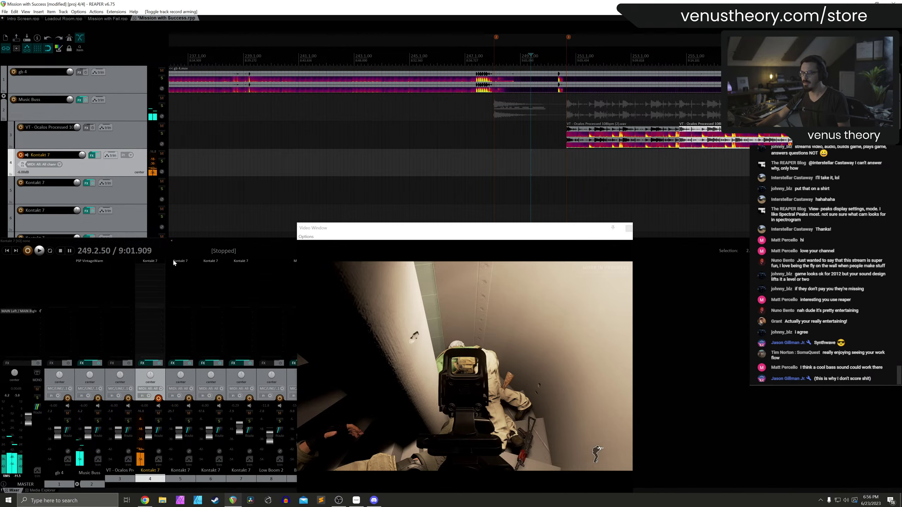
pyautogui.click(153, 262)
pyautogui.click(68, 39)
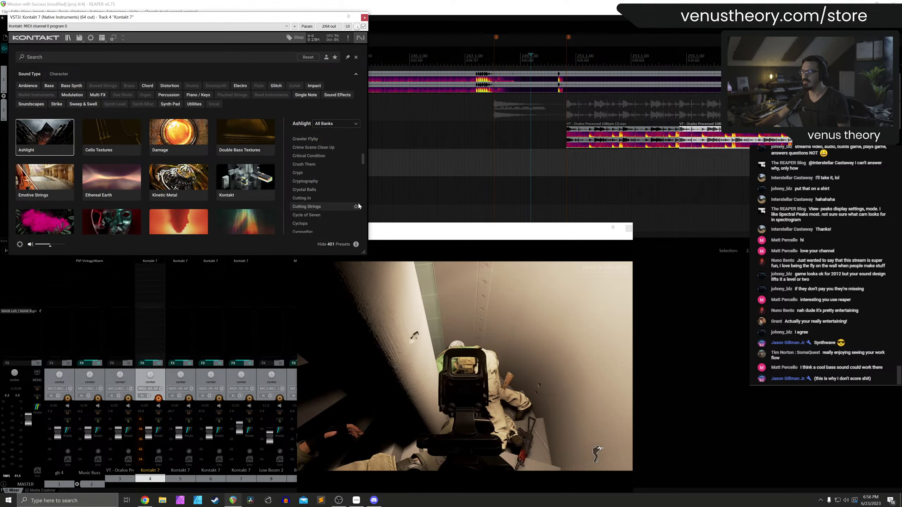
pyautogui.scroll(-3, 321, 210)
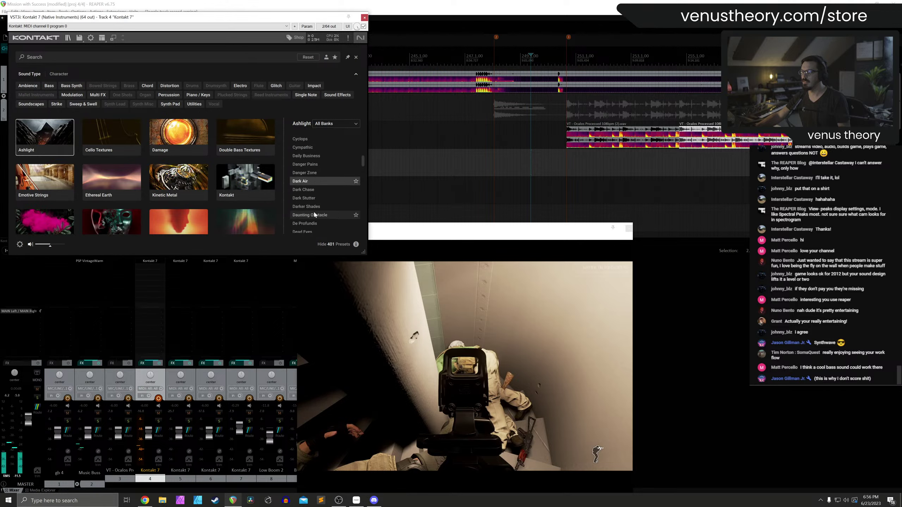
pyautogui.click(314, 214)
pyautogui.click(317, 174)
pyautogui.scroll(-1, 316, 181)
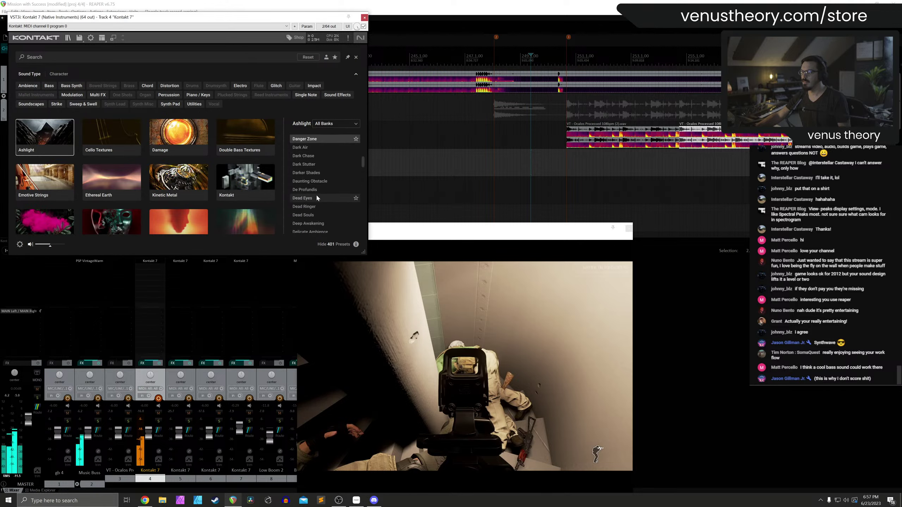
pyautogui.doubleClick(328, 140)
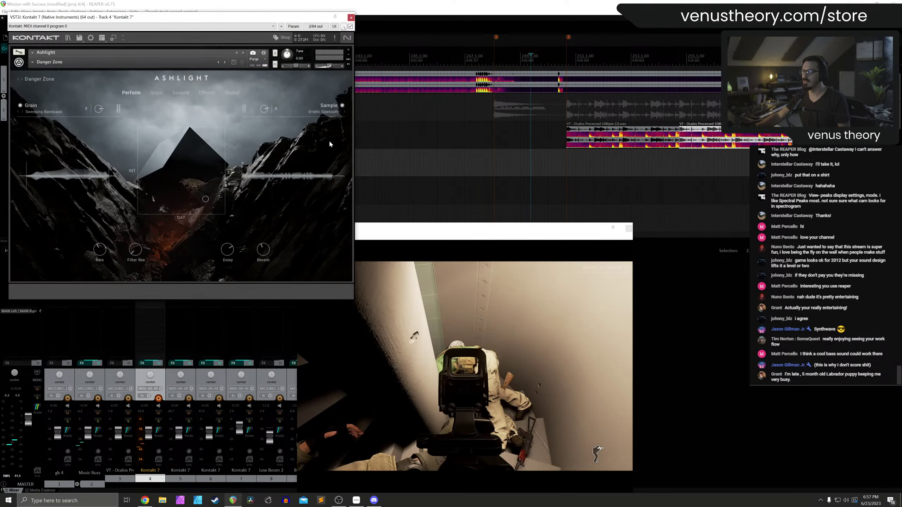
pyautogui.click(351, 18)
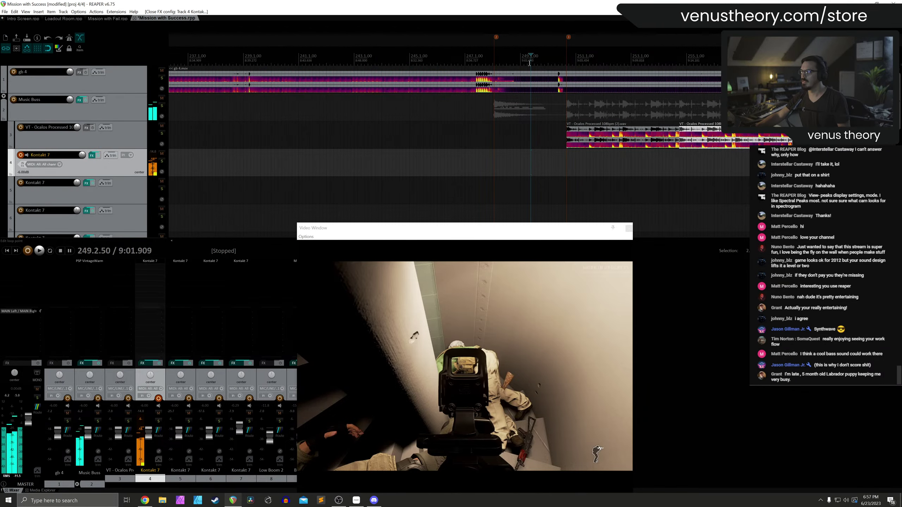
pyautogui.click(552, 64)
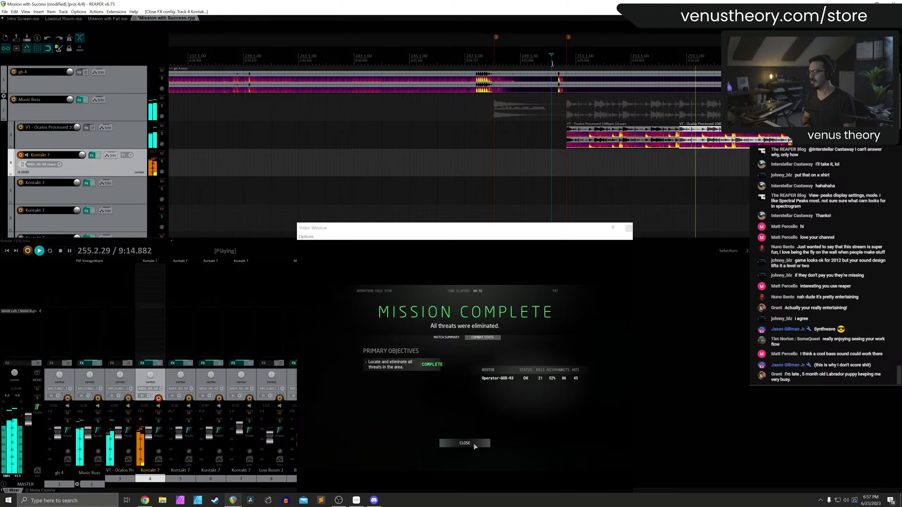
pyautogui.press('space')
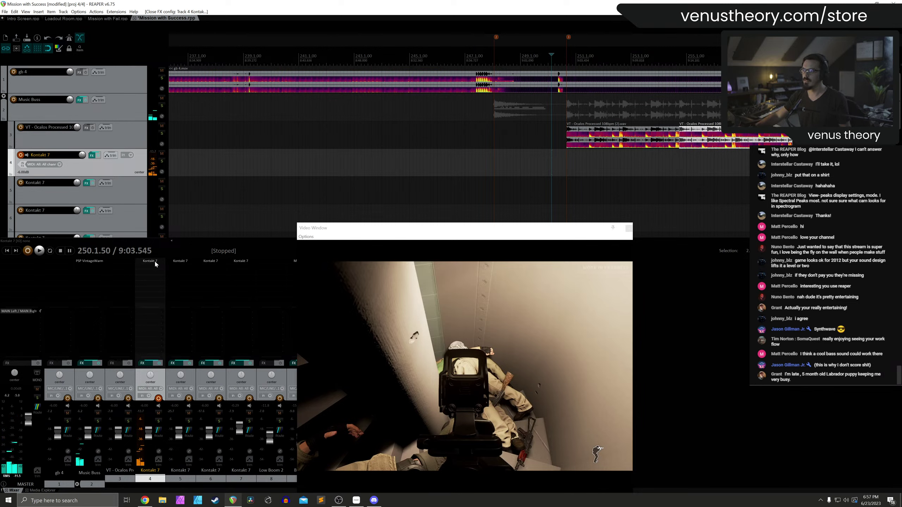
# Audition further Ashlight presets in track 4's Kontakt 7 and load Gear Up, closing the plugin window
pyautogui.press('f')
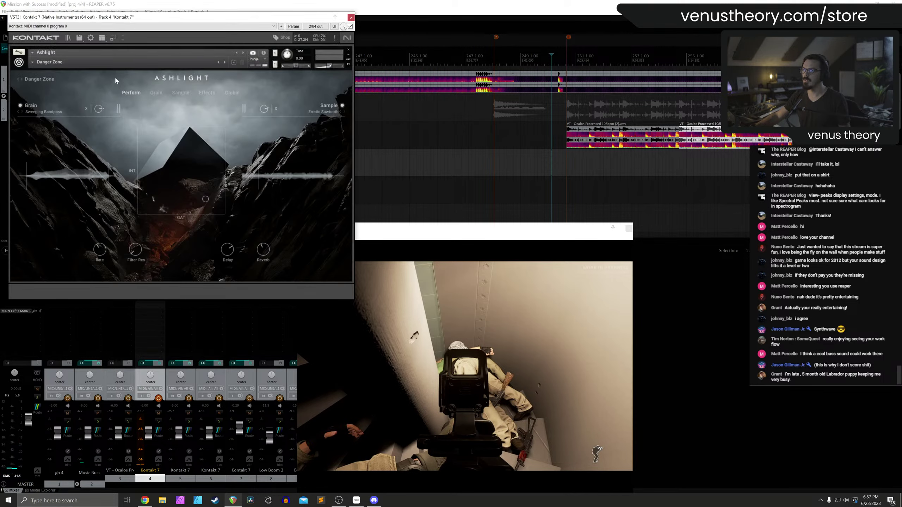
pyautogui.click(68, 38)
pyautogui.scroll(-10, 319, 209)
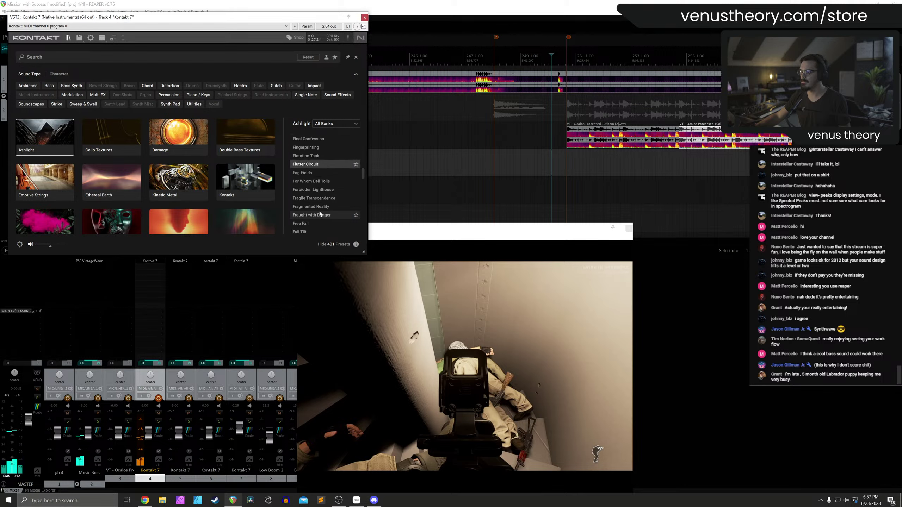
pyautogui.scroll(-5, 320, 214)
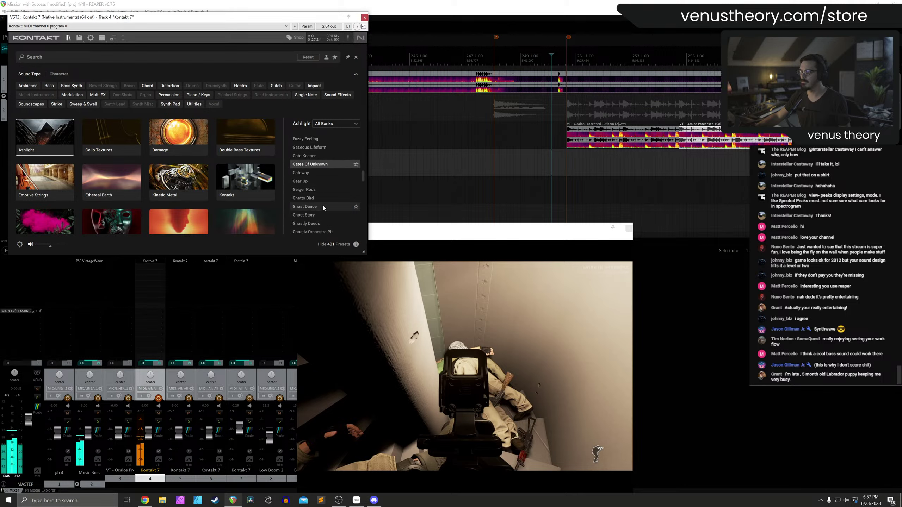
pyautogui.click(319, 199)
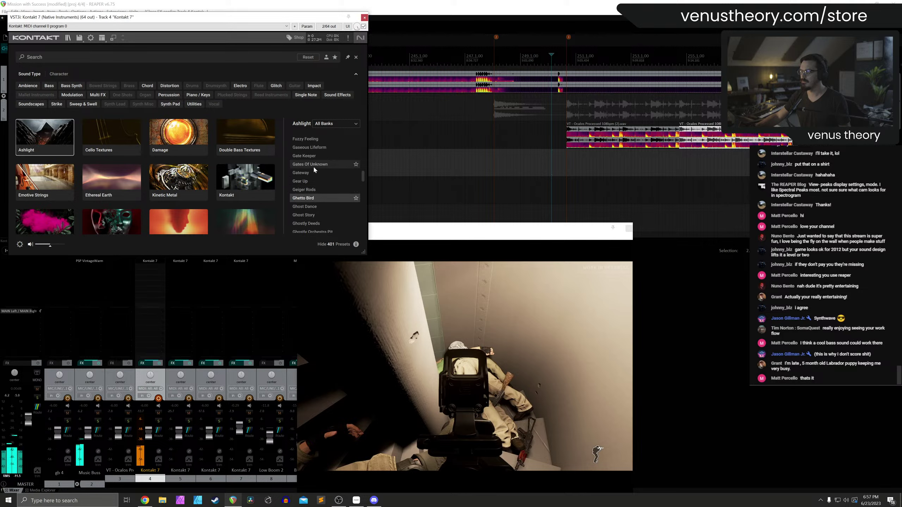
pyautogui.press('Down')
pyautogui.press('Down')
pyautogui.press('Down')
pyautogui.press('Down')
pyautogui.press('Down')
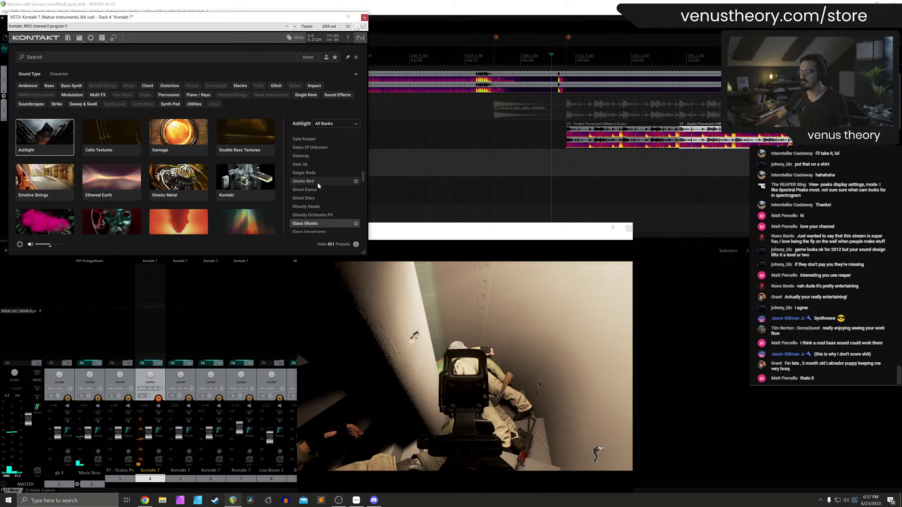
pyautogui.click(314, 173)
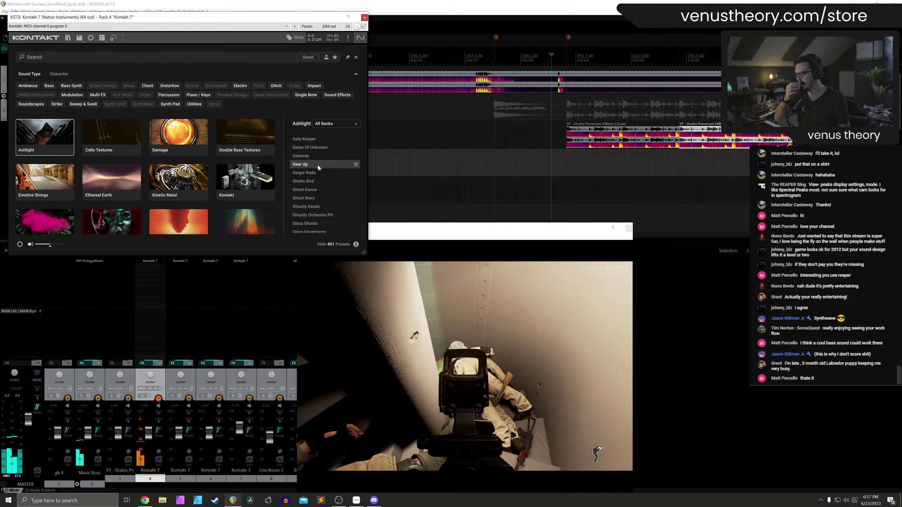
pyautogui.doubleClick(317, 163)
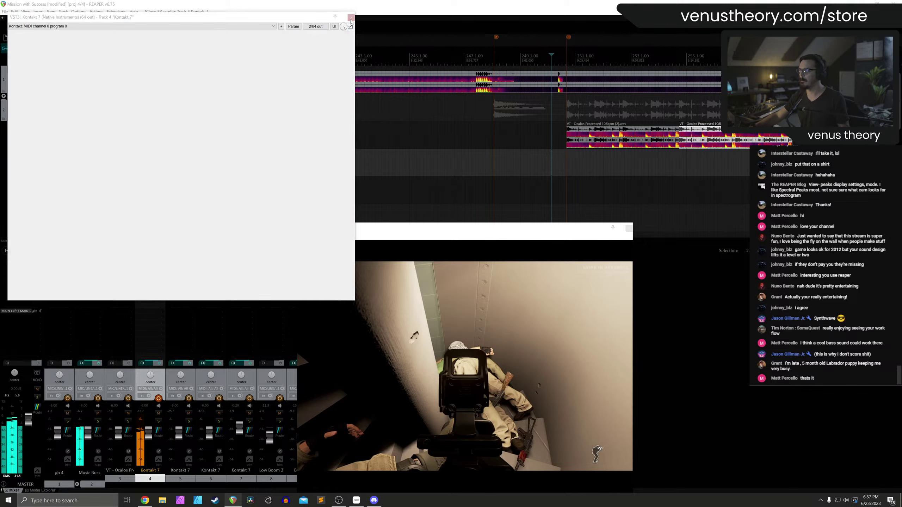
pyautogui.click(351, 18)
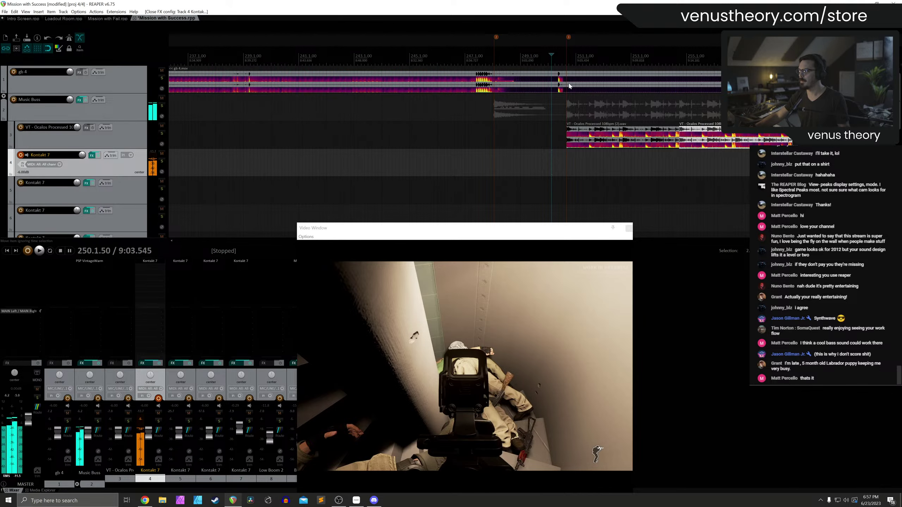
# Record a Kontakt 7 MIDI take on track 4 from bar 249 through the Mission Complete screen
pyautogui.click(519, 60)
pyautogui.scroll(3, 609, 94)
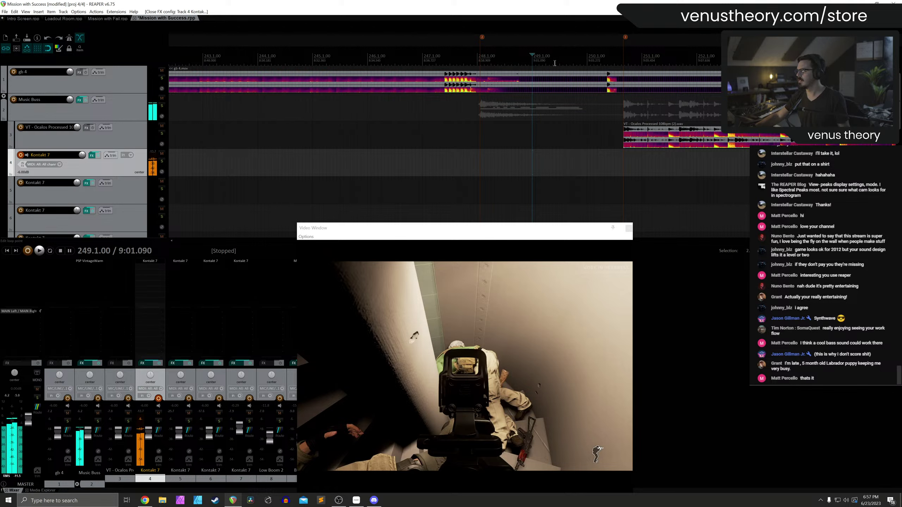
pyautogui.scroll(-3, 581, 141)
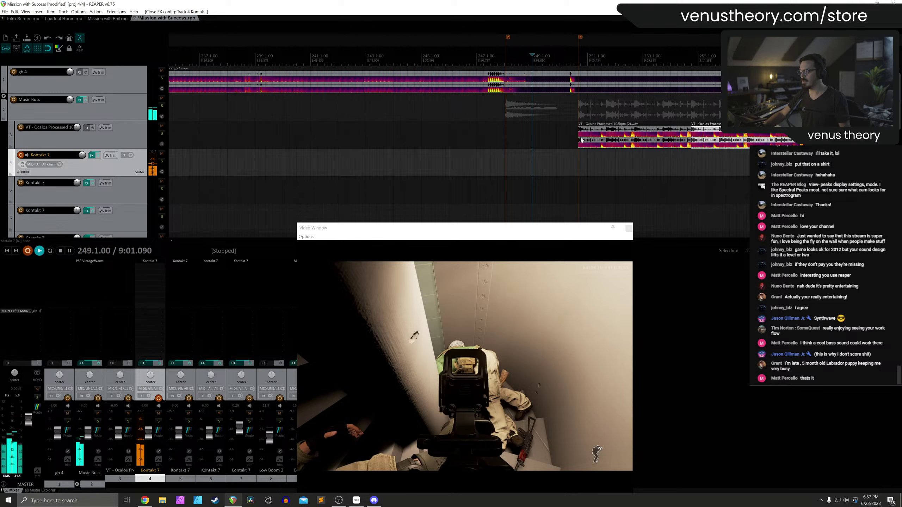
pyautogui.hotkey('ctrl', 'r')
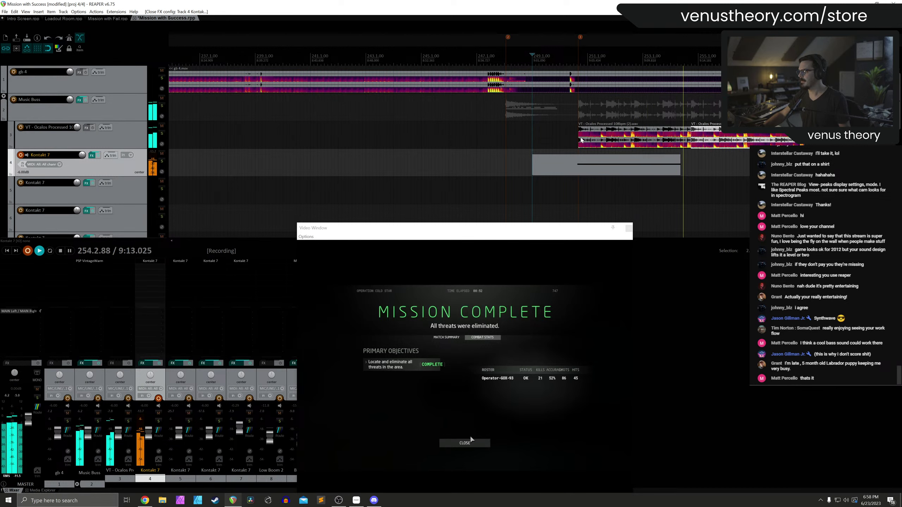
pyautogui.press('space')
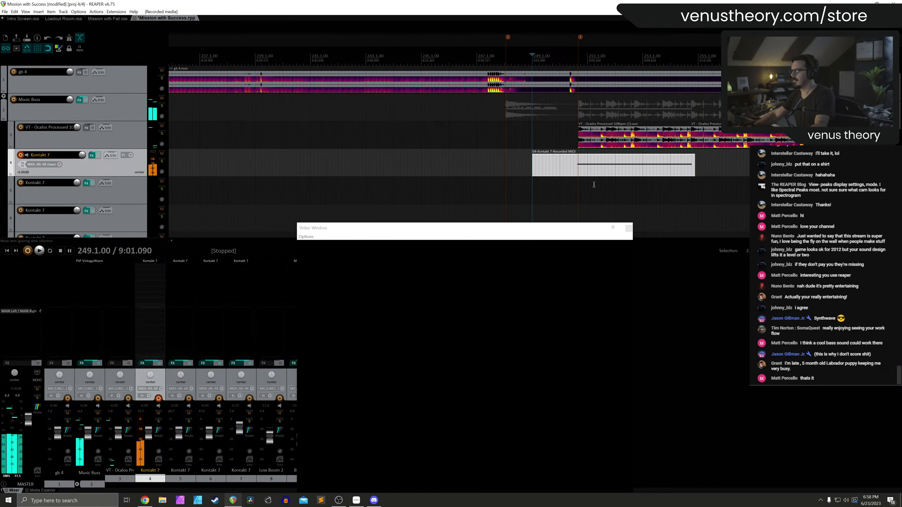
# Quantize the Ocalos loops and the recorded Kontakt 7 MIDI item to the grid, with the first loop starting at 250.3.75
pyautogui.press('Home')
pyautogui.scroll(-10, 554, 166)
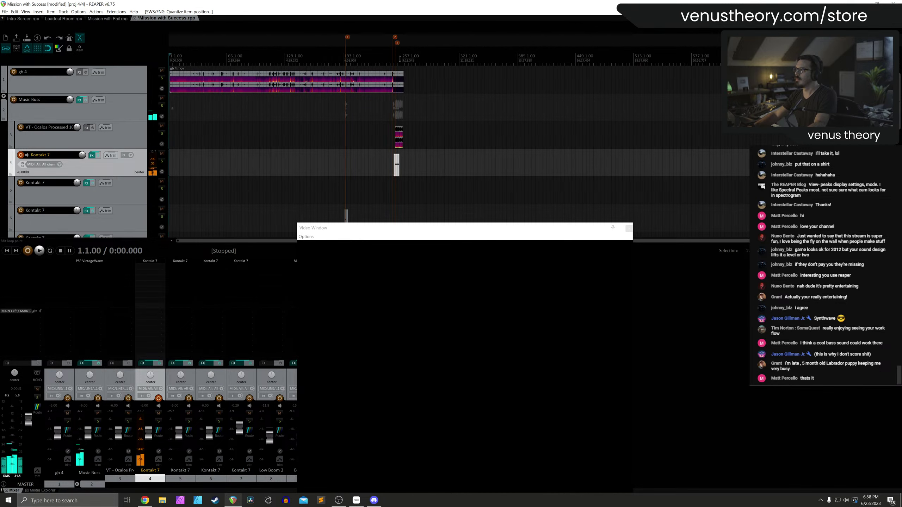
pyautogui.click(400, 58)
pyautogui.scroll(10, 391, 106)
pyautogui.click(383, 166)
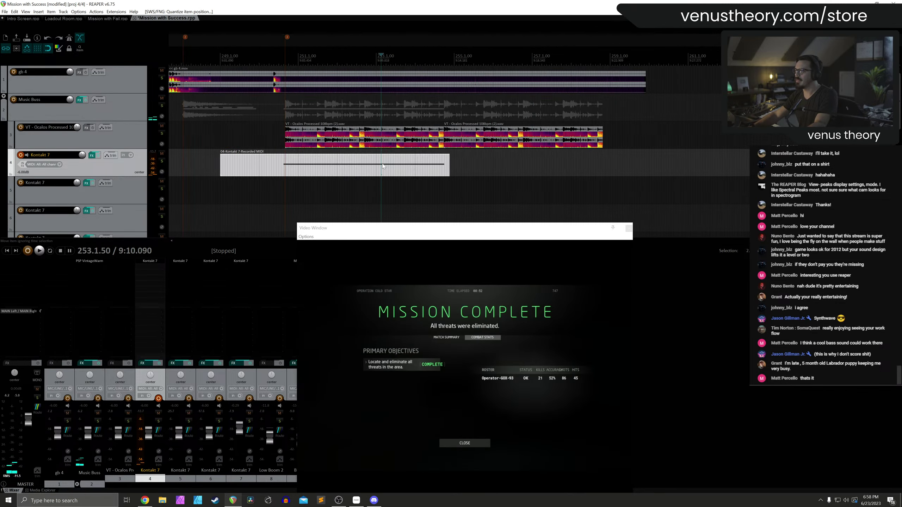
pyautogui.scroll(3, 324, 165)
pyautogui.moveTo(451, 171); pyautogui.dragTo(426, 167)
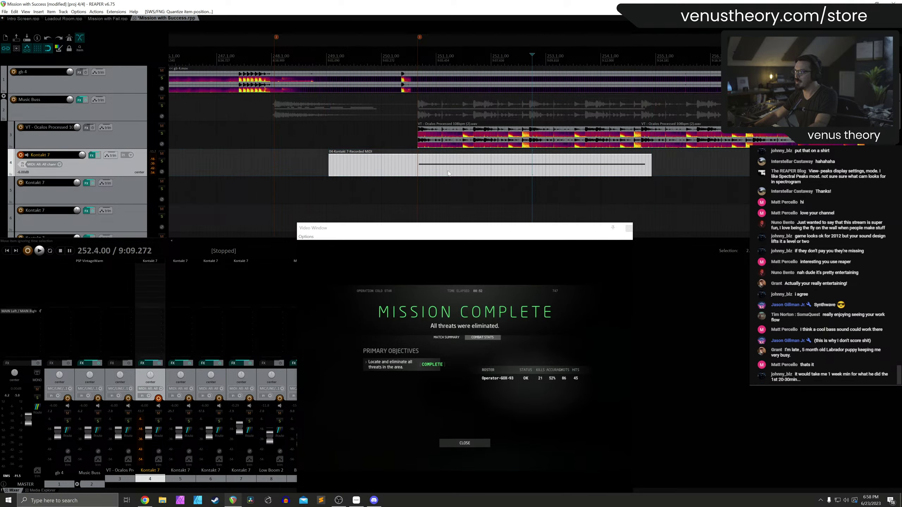
pyautogui.scroll(3, 412, 162)
pyautogui.click(222, 67)
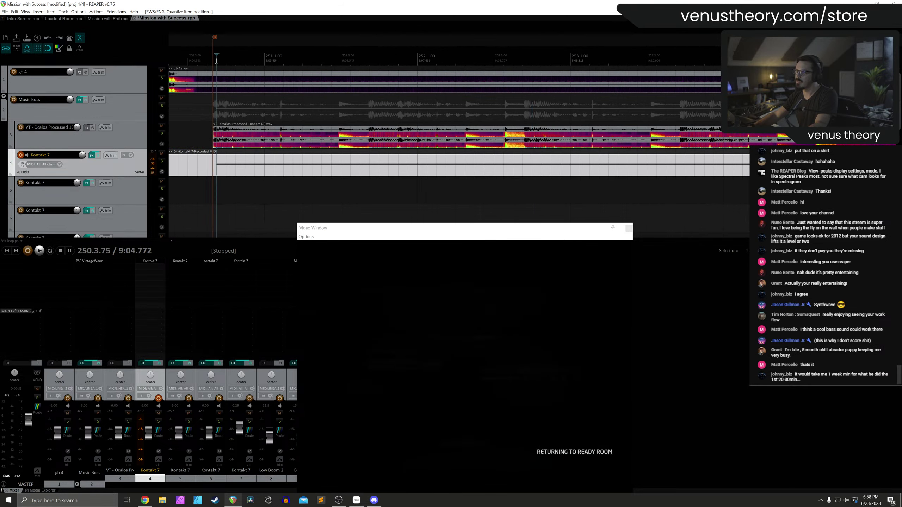
pyautogui.scroll(4, 422, 114)
pyautogui.scroll(-5, 543, 136)
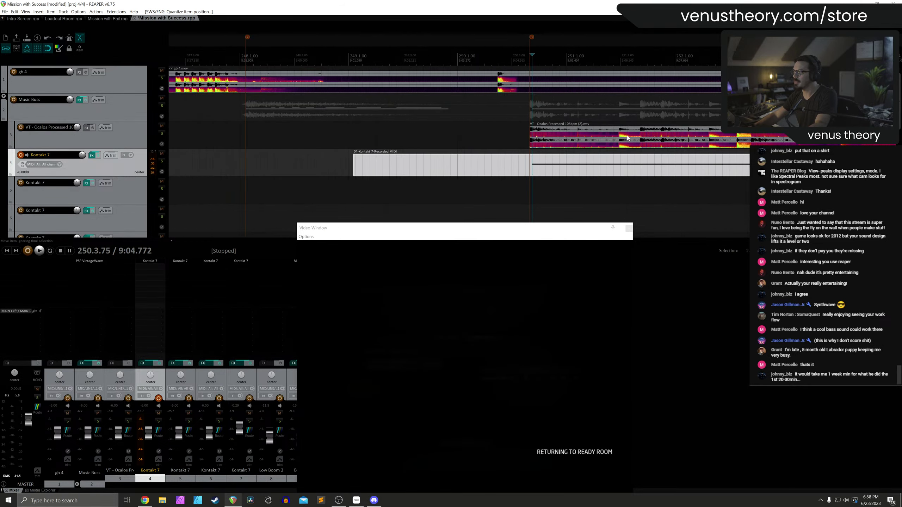
pyautogui.scroll(3, 582, 133)
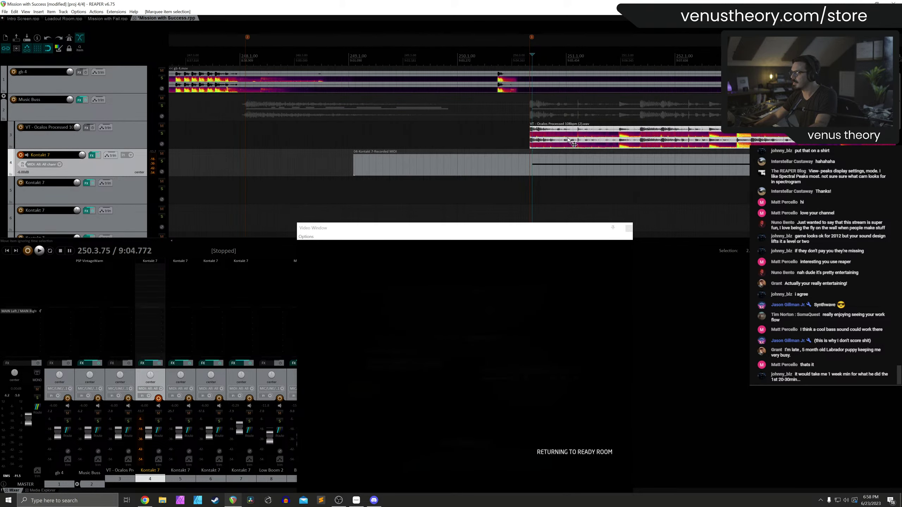
pyautogui.moveTo(556, 164); pyautogui.dragTo(553, 167)
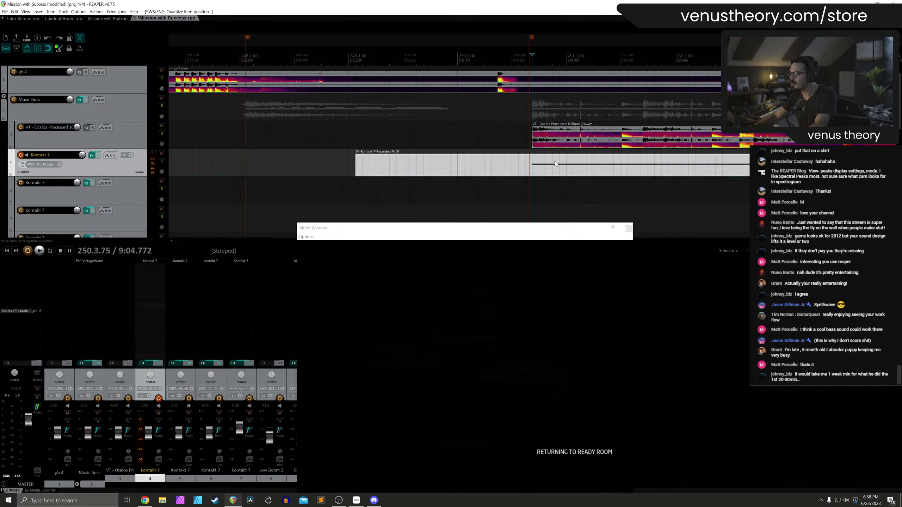
# Trim the Kontakt 7 MIDI item to start with the first Ocalos loop and duplicate it beneath the second loop
pyautogui.scroll(-3, 553, 167)
pyautogui.press('s')
pyautogui.click(509, 164)
pyautogui.press('Delete')
pyautogui.scroll(-3, 533, 164)
pyautogui.click(533, 164)
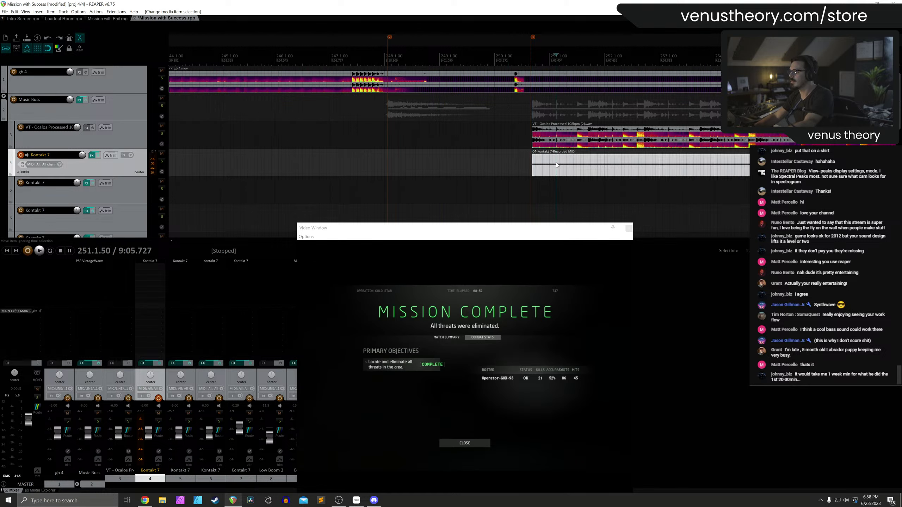
pyautogui.hotkey('ctrl', 'd')
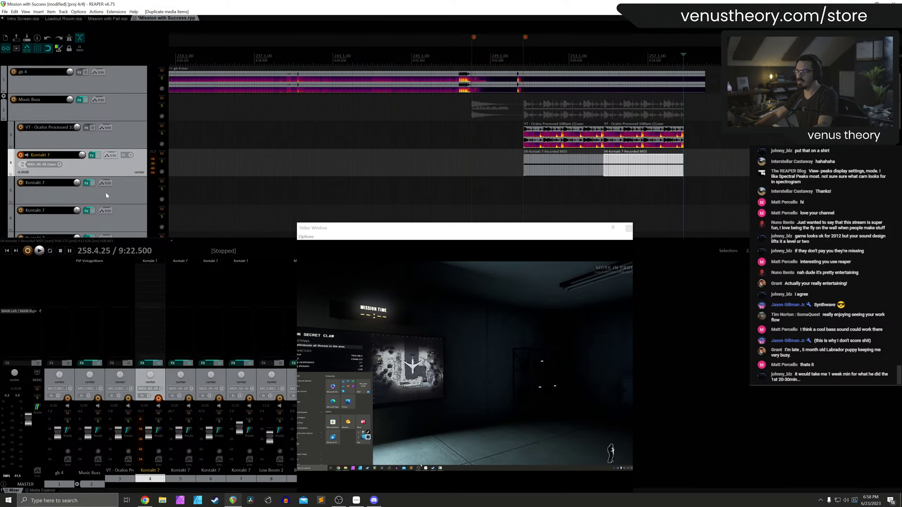
# Arm the Kontakt 7 track 5 in place of track 4 and set its volume to +4.79 dB while playing from 249.4.50
pyautogui.click(106, 194)
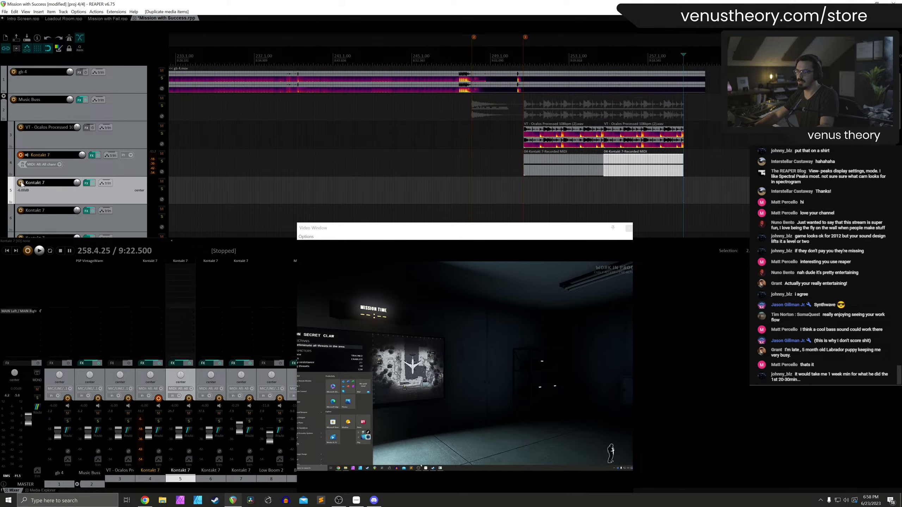
pyautogui.click(509, 62)
pyautogui.press('space')
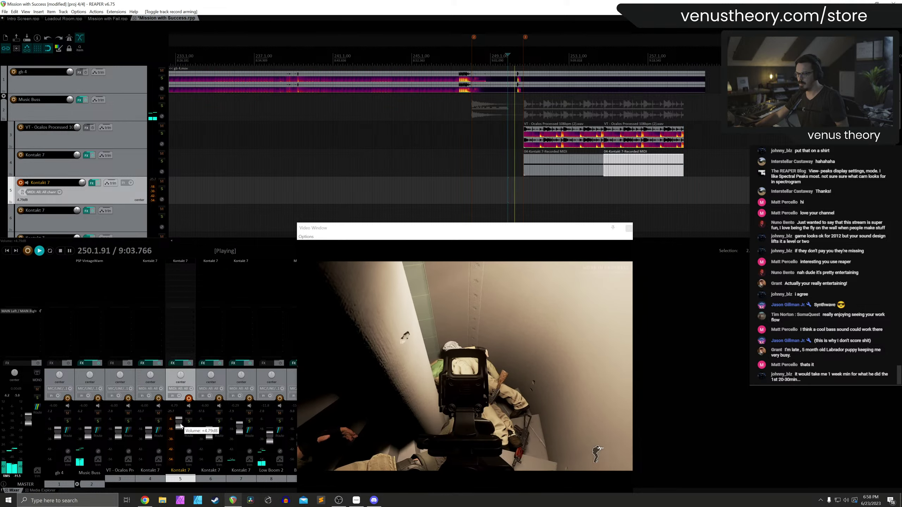
pyautogui.moveTo(180, 437); pyautogui.dragTo(180, 424)
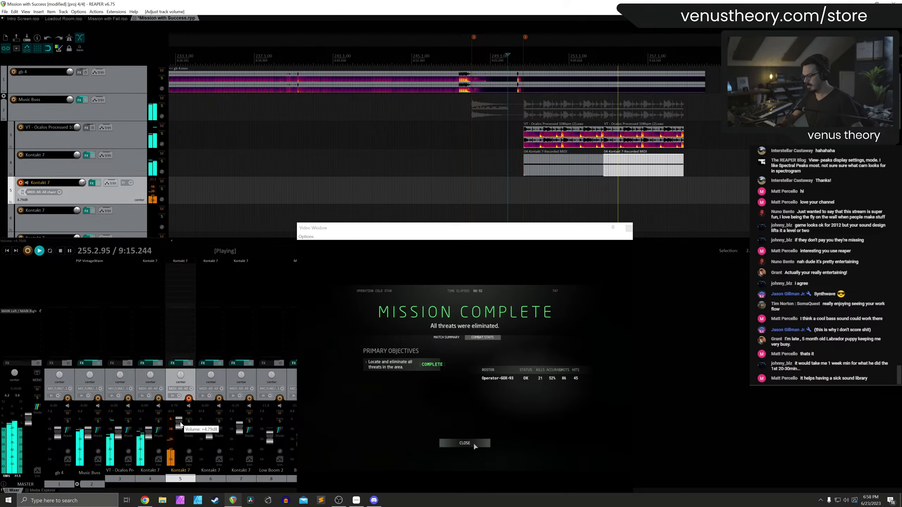
pyautogui.press('space')
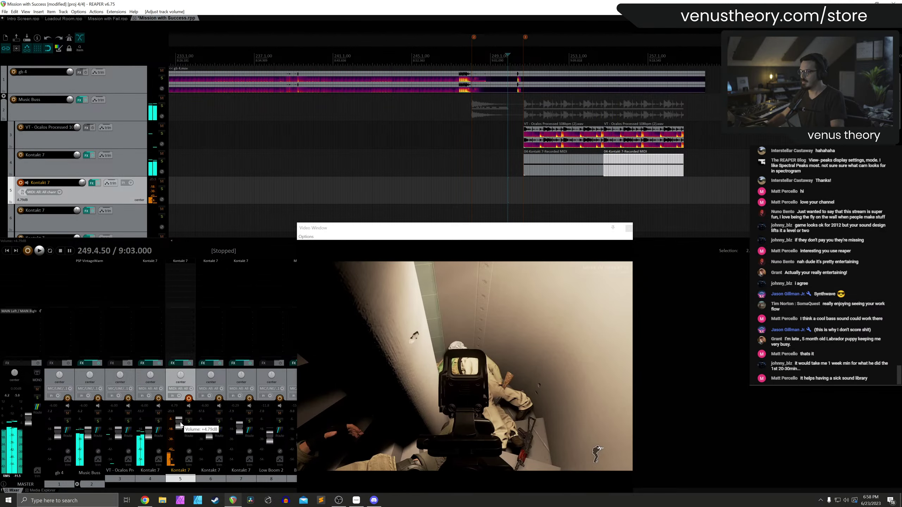
# Insert DecentSampler as a virtual instrument on a new track below Kontakt 7 track 5
pyautogui.hotkey('ctrl', 'shift', 'i')
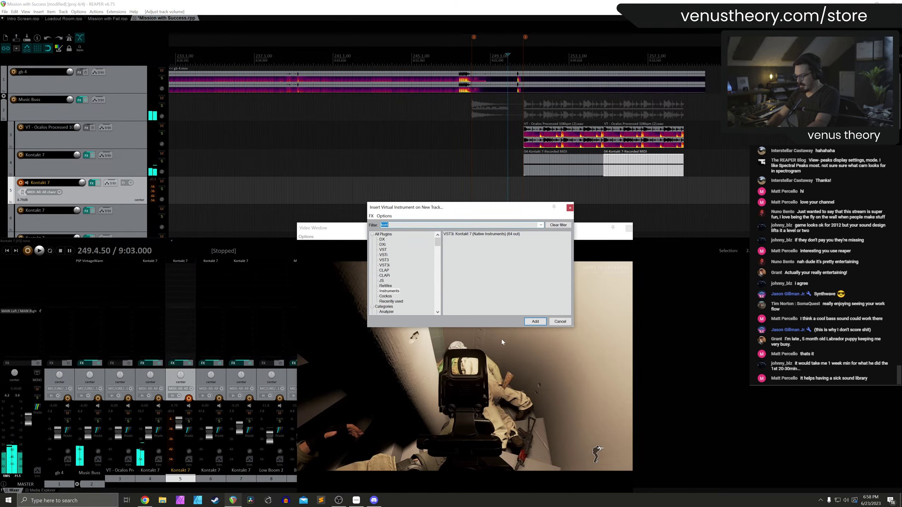
pyautogui.write('dec')
pyautogui.click(477, 234)
pyautogui.doubleClick(477, 234)
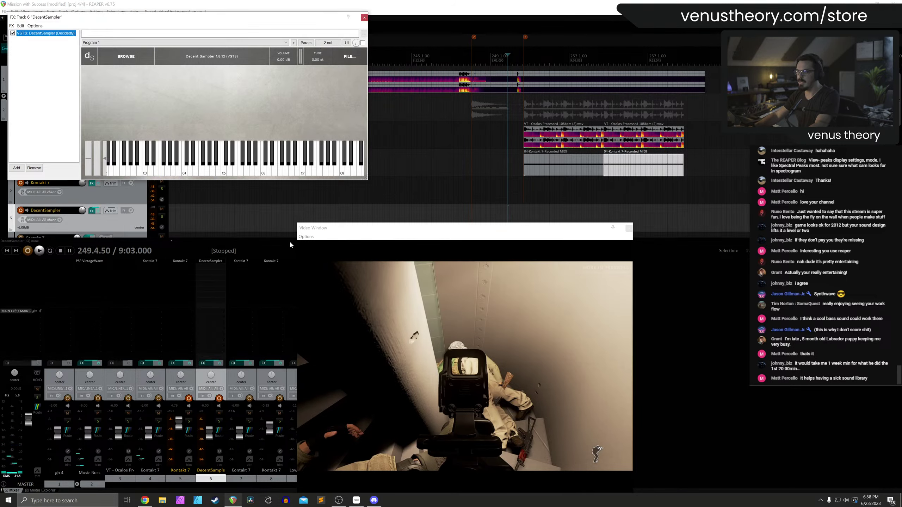
# Load the preset Horror Box 05 from the sample libraries in DecentSampler and close the plugin window
pyautogui.click(147, 53)
pyautogui.click(143, 70)
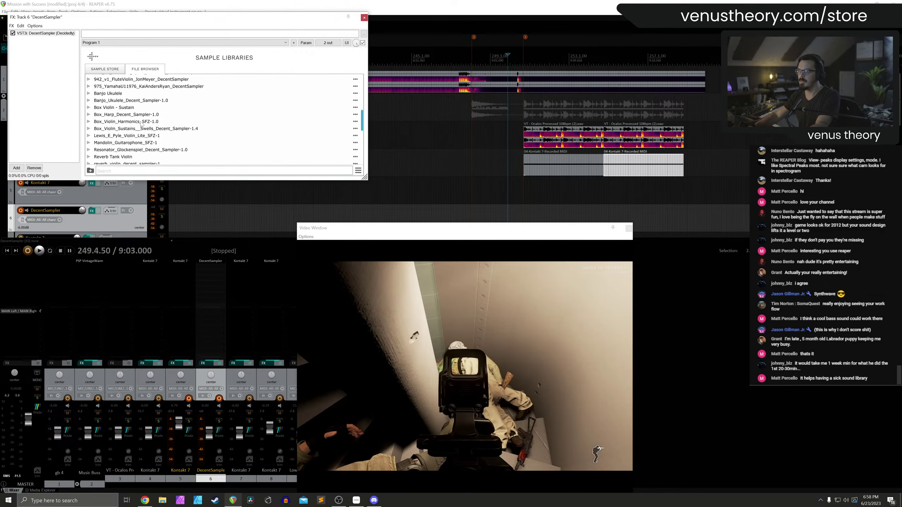
pyautogui.scroll(-3, 129, 145)
pyautogui.click(125, 105)
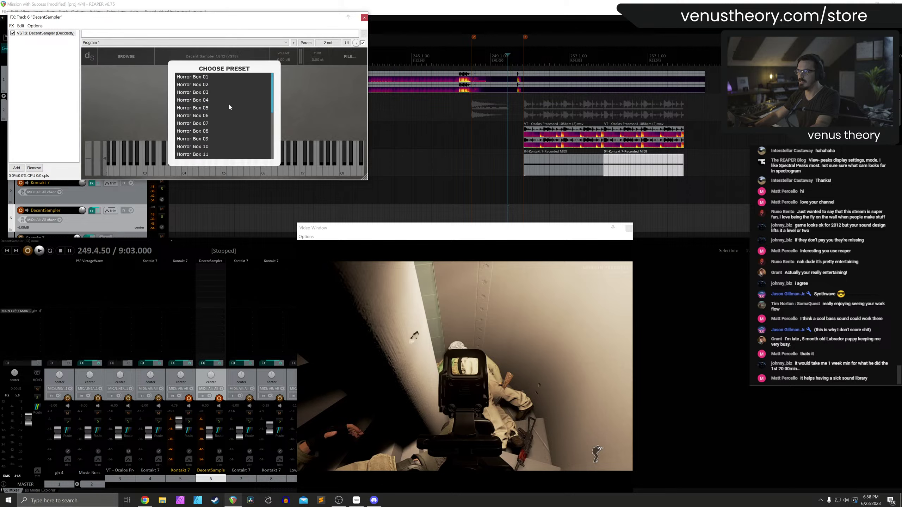
pyautogui.click(229, 108)
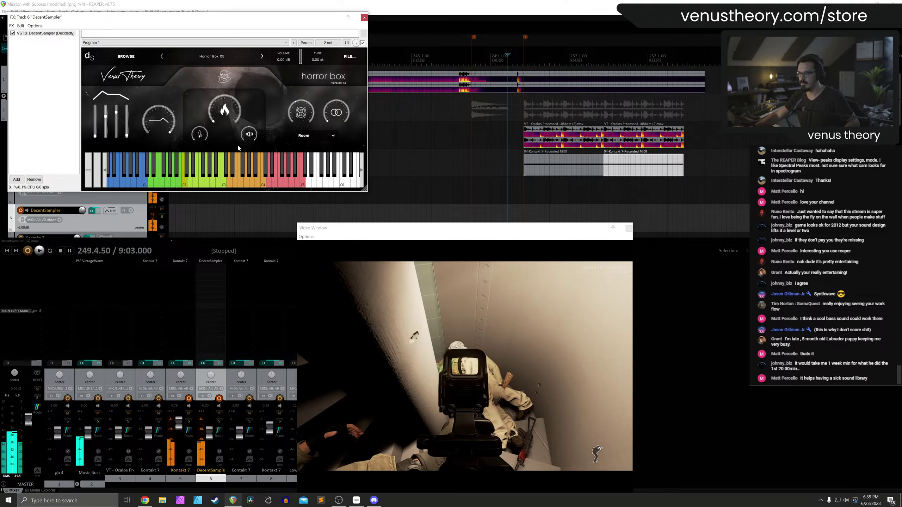
pyautogui.click(364, 17)
# Rehearse and record a DecentSampler take from bar 249, with Kontakt 7 track 5 disarmed and the DecentSampler track's volume lowered
pyautogui.click(20, 183)
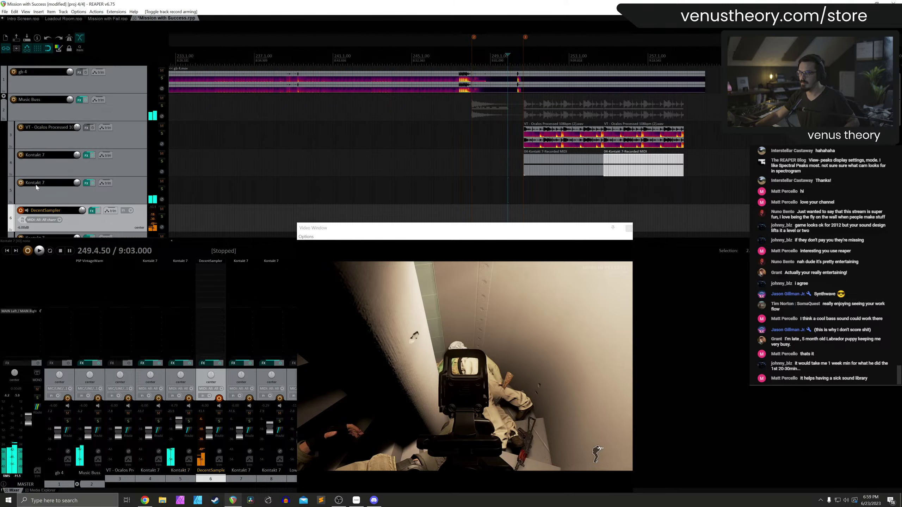
pyautogui.scroll(-3, 212, 435)
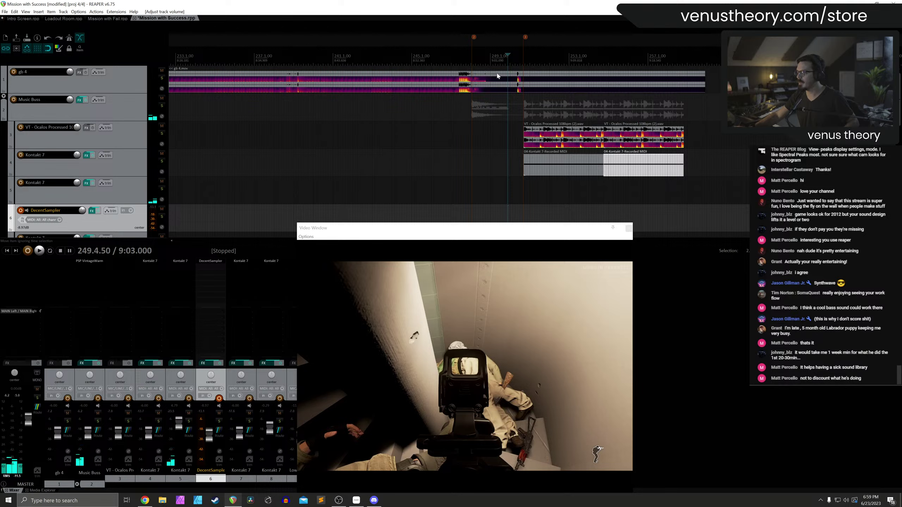
pyautogui.click(490, 60)
pyautogui.press('space')
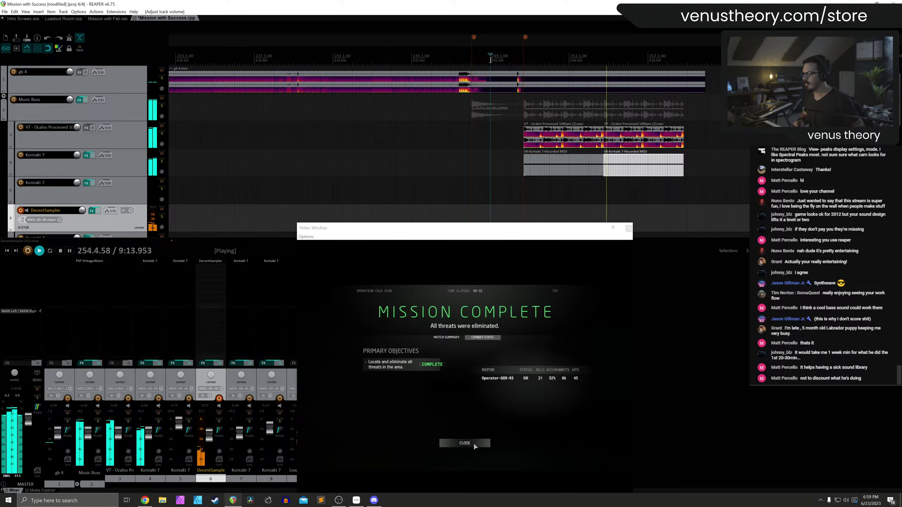
pyautogui.hotkey('ctrl', 'r')
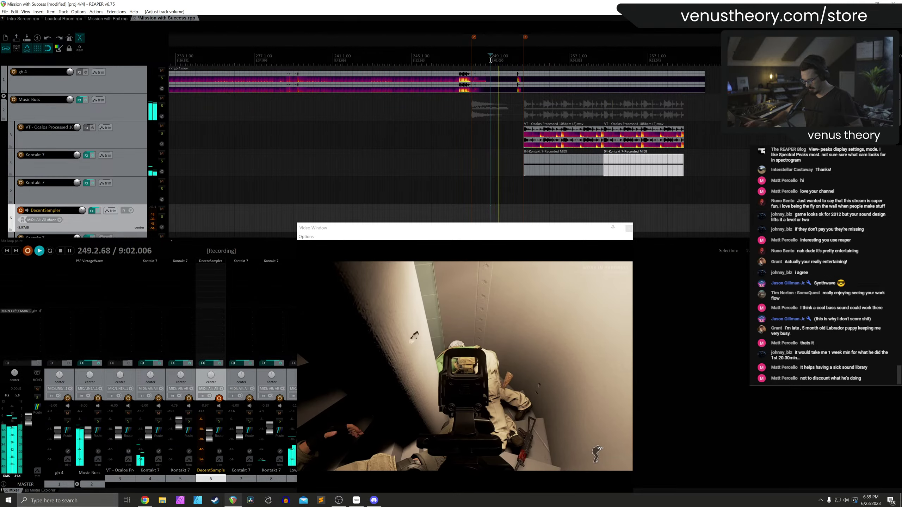
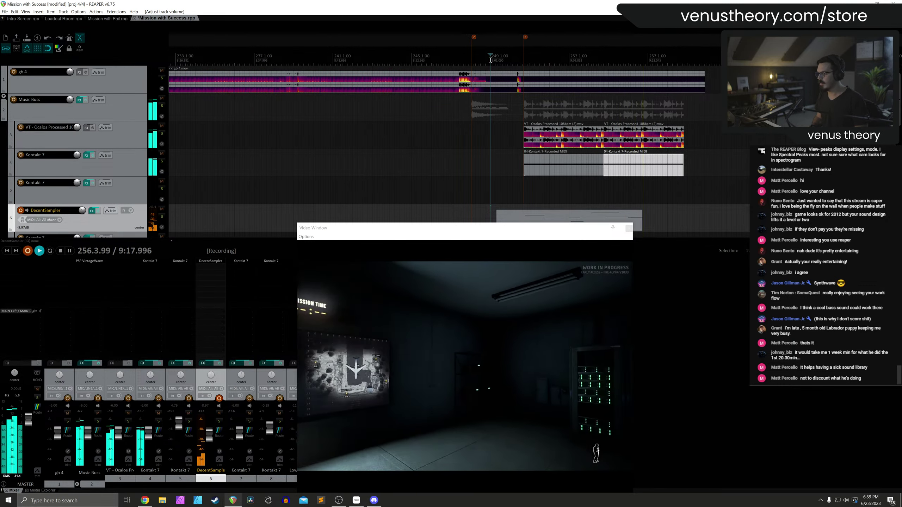
pyautogui.press('space')
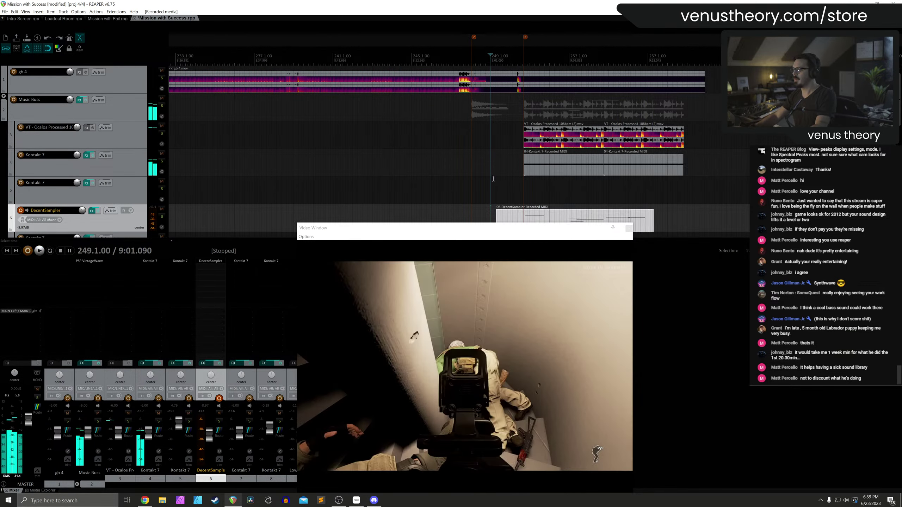
# Add the Eventide Blackhole reverb after DecentSampler on track 6 and close its window
pyautogui.doubleClick(210, 269)
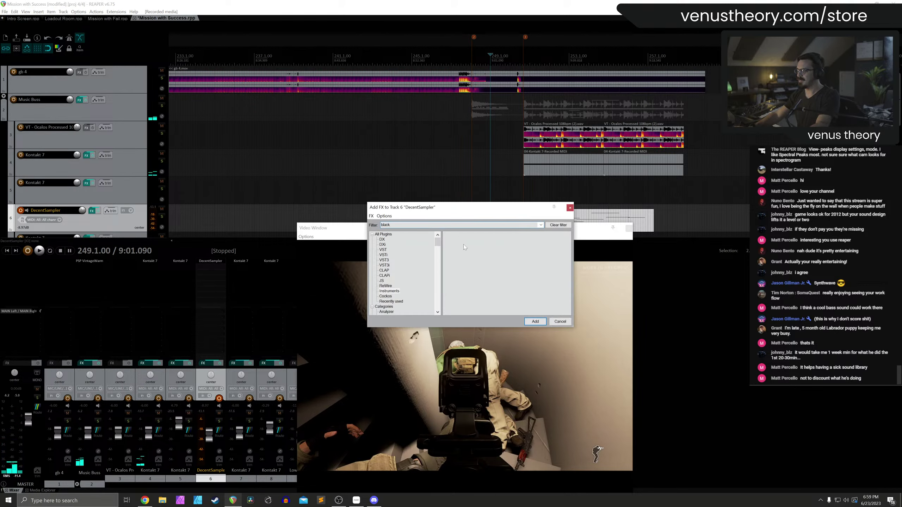
pyautogui.doubleClick(444, 236)
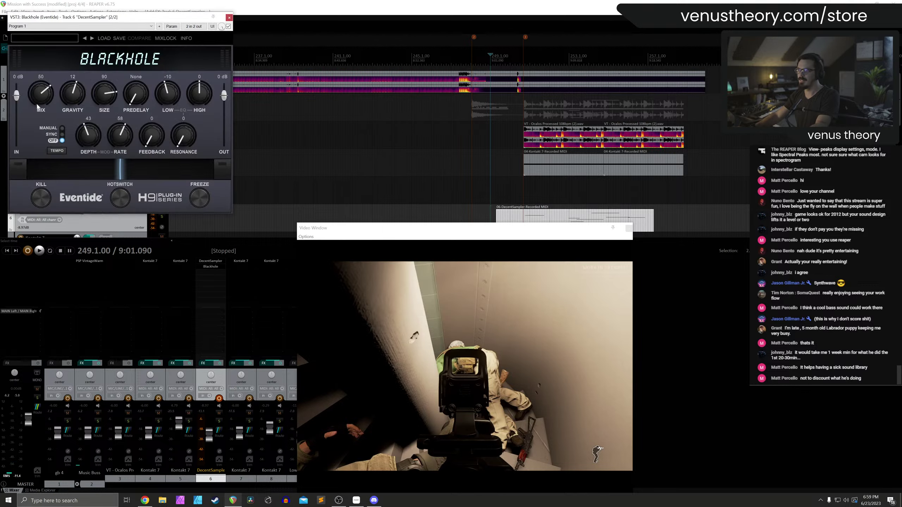
pyautogui.click(229, 17)
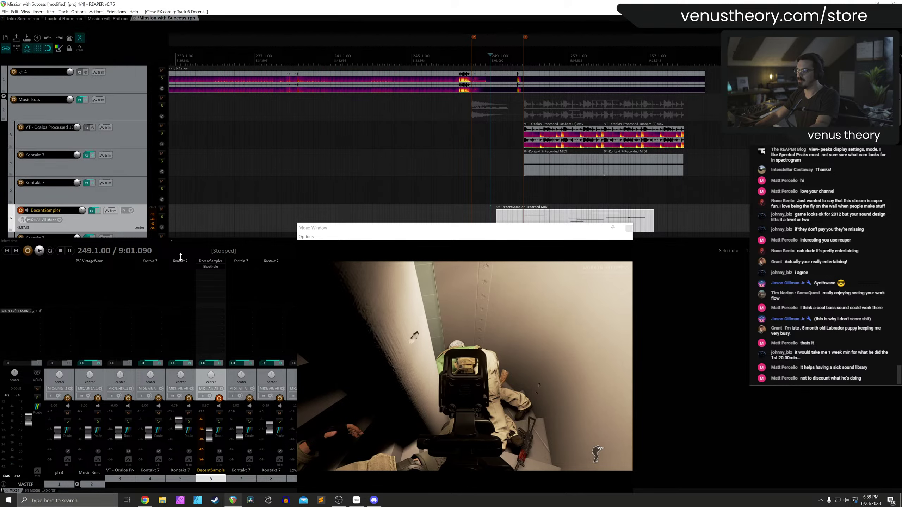
# Rehearse on Kontakt 7 track 5 from bar 249, with that track record-armed, DecentSampler disarmed and the Kontakt volume at +6.41 dB
pyautogui.click(87, 177)
pyautogui.scroll(-1, 67, 167)
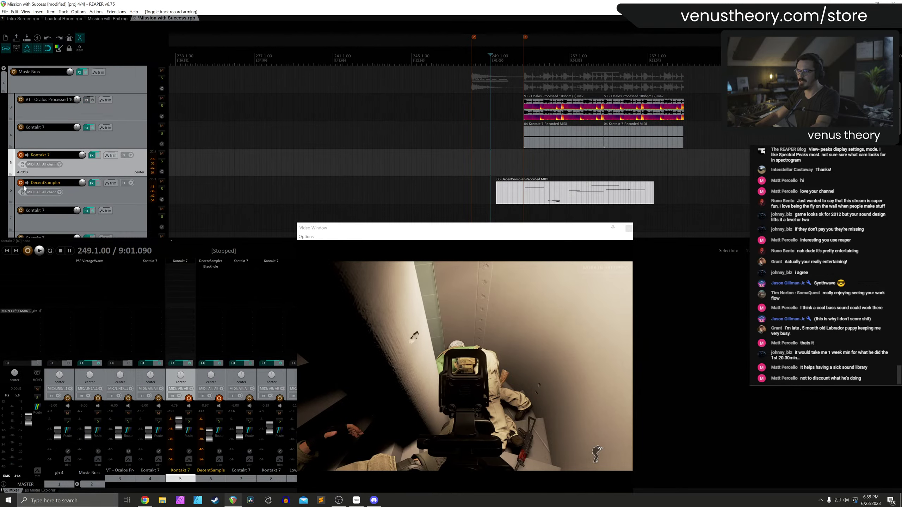
pyautogui.press('space')
pyautogui.scroll(2, 178, 425)
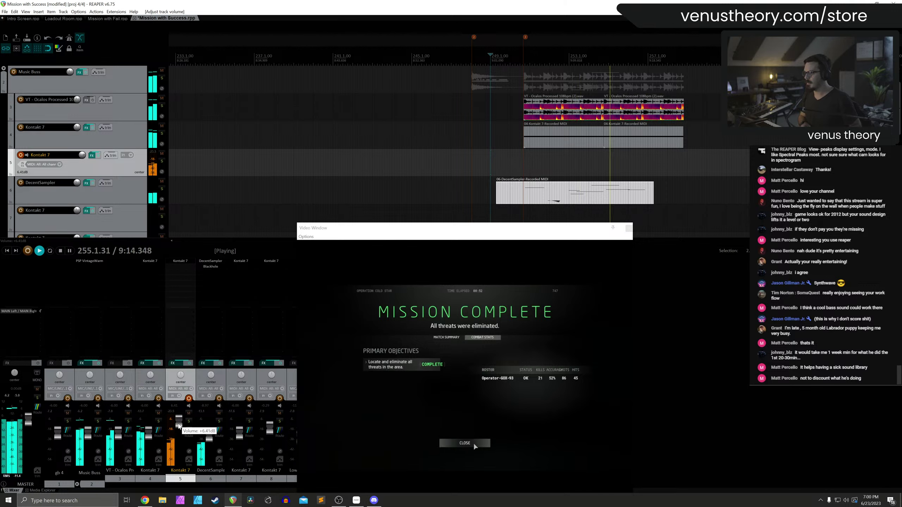
pyautogui.press('space')
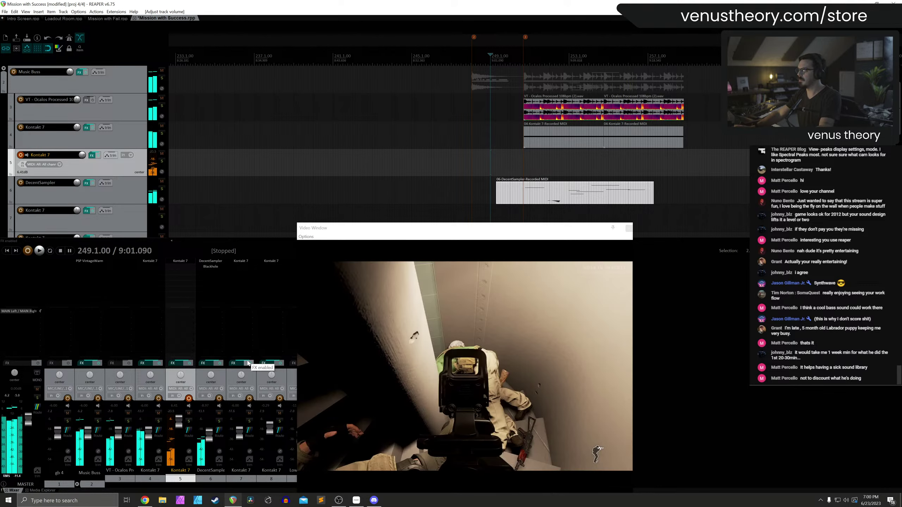
# Record a Kontakt 7 MIDI take on track 5 from bar 249 and save the Mission with Success project
pyautogui.hotkey('ctrl', 'r')
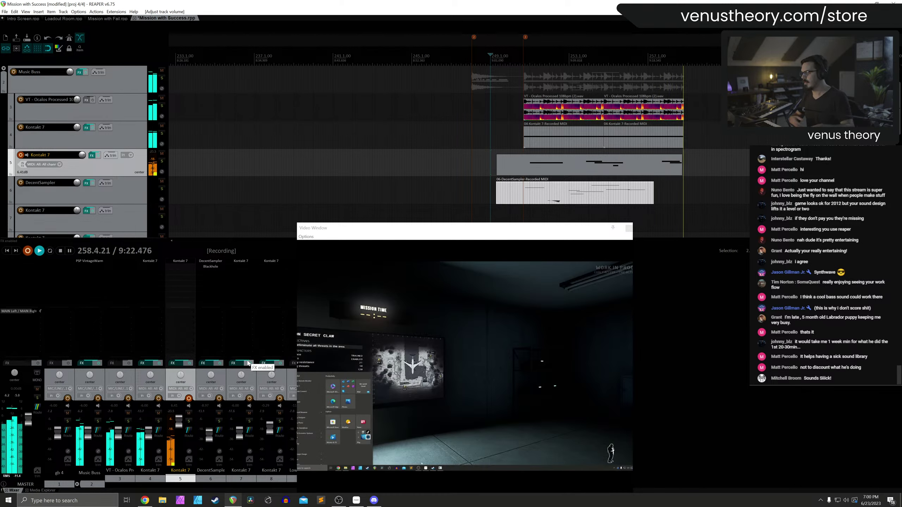
pyautogui.press('space')
pyautogui.scroll(-10, 271, 117)
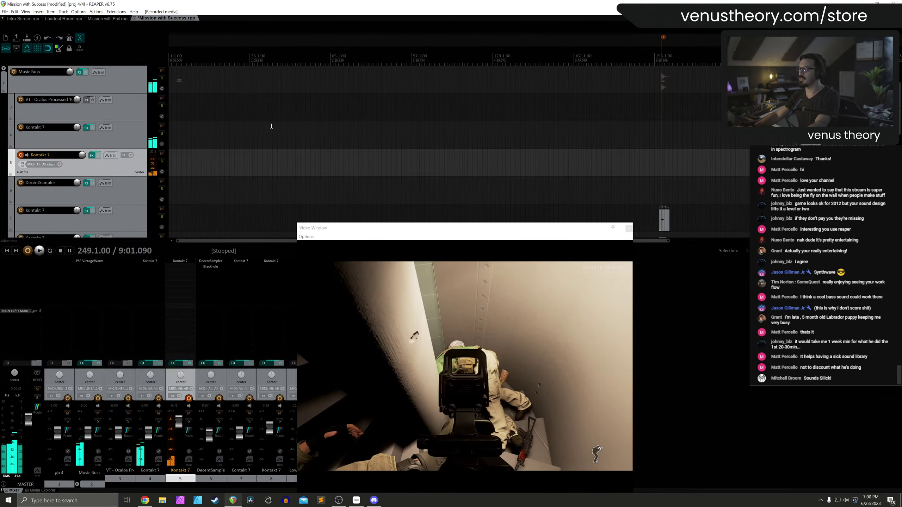
pyautogui.hotkey('ctrl', 's')
pyautogui.scroll(-2, 270, 116)
pyautogui.scroll(5, 177, 52)
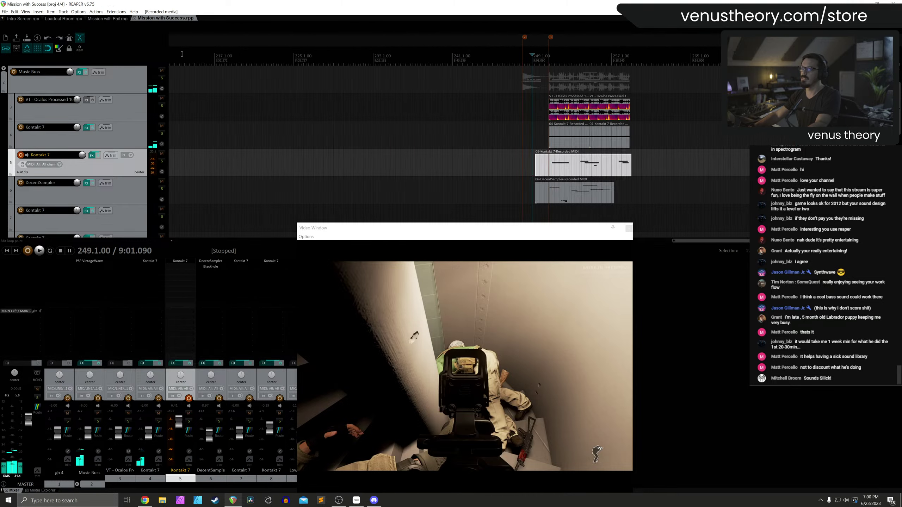
# Switch to the Intro Screen project and play its score from the start, with the video window moved higher over the arrangement
pyautogui.click(23, 18)
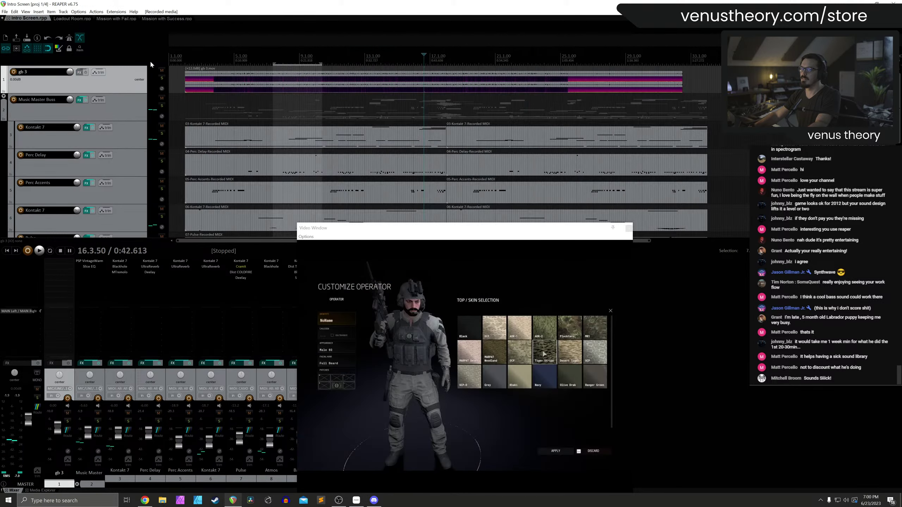
pyautogui.click(181, 56)
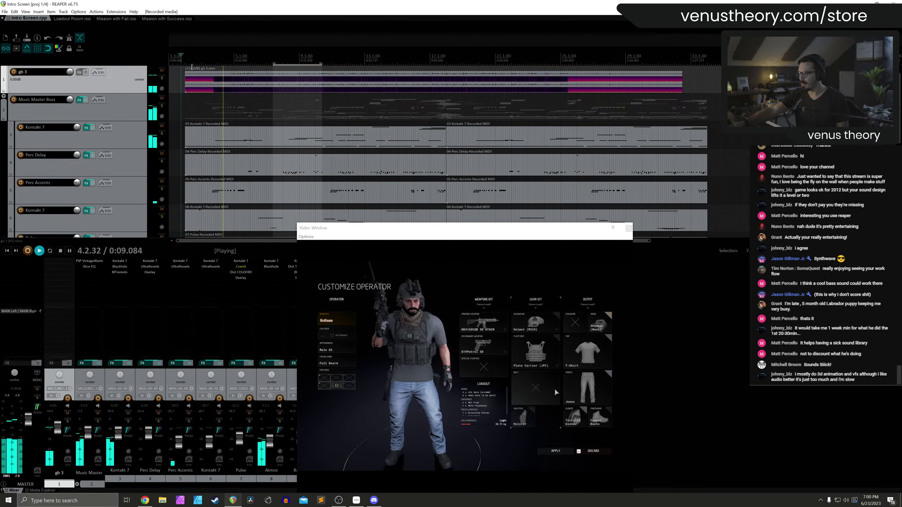
pyautogui.moveTo(364, 228); pyautogui.dragTo(334, 111)
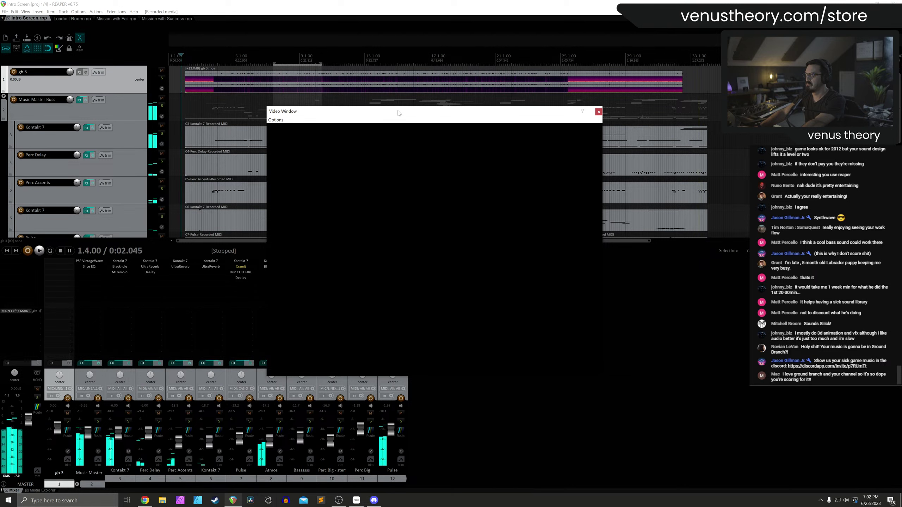
# Play the Loadout Room project from bar 2 and fine-tune the Pulse track volume during playback
pyautogui.click(66, 19)
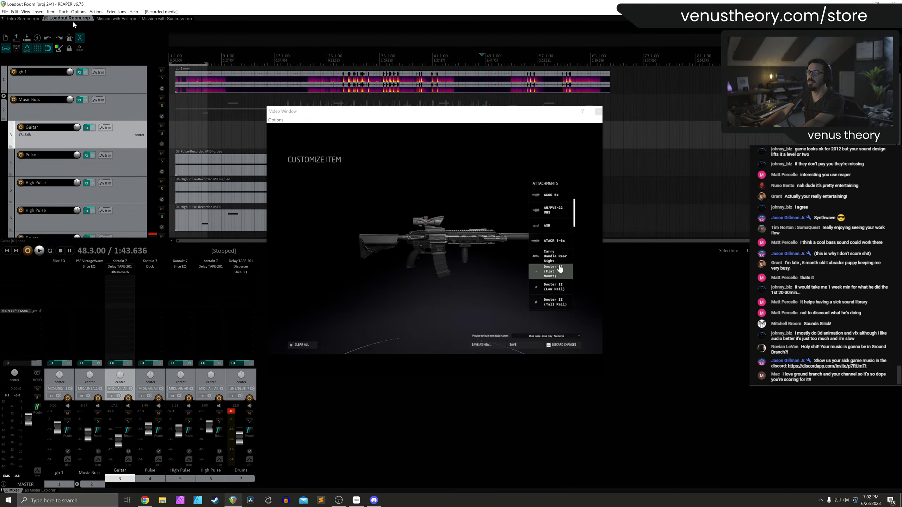
pyautogui.click(173, 58)
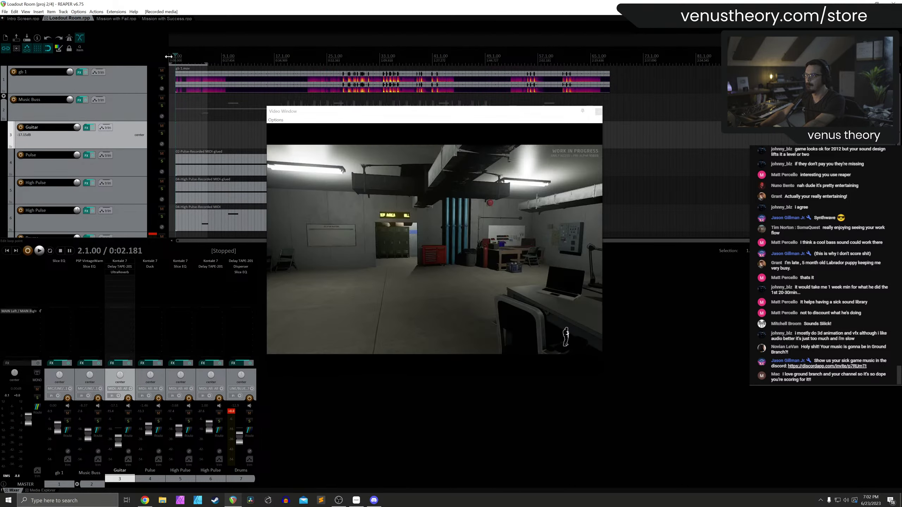
pyautogui.press('space')
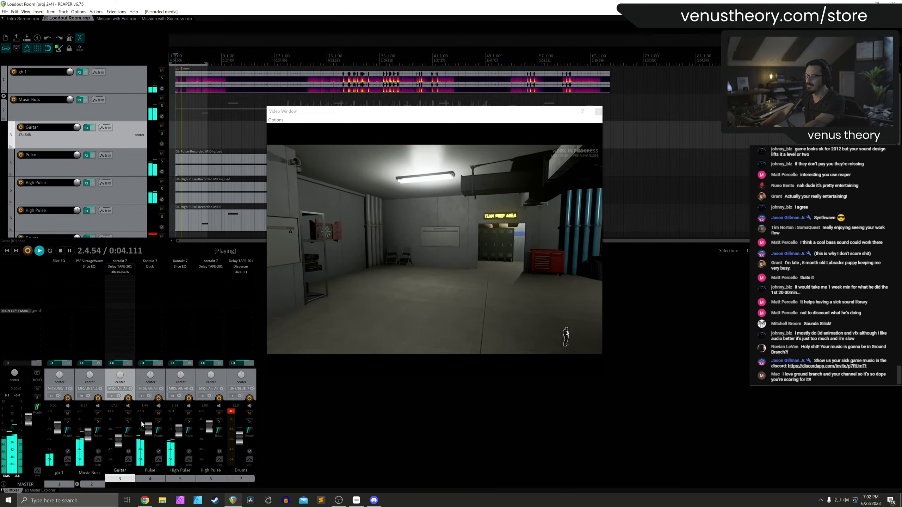
pyautogui.moveTo(147, 425); pyautogui.dragTo(176, 434)
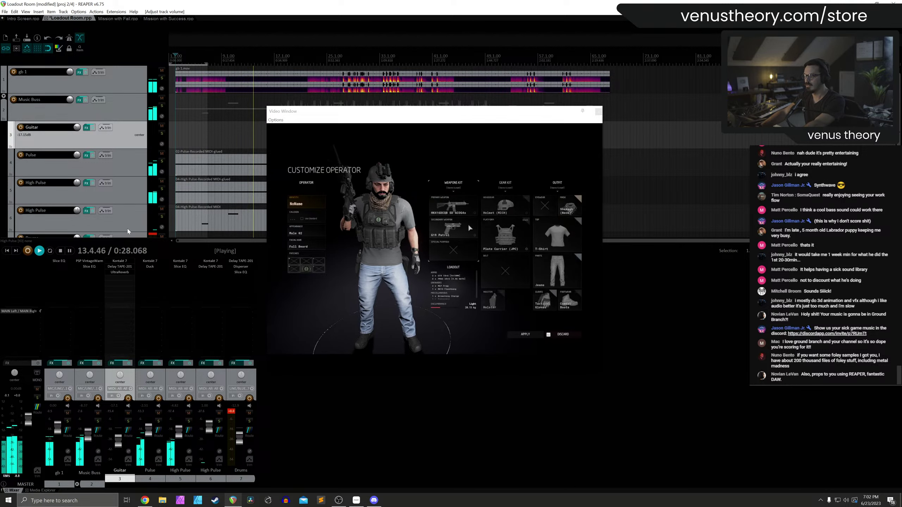
pyautogui.scroll(-2, 127, 229)
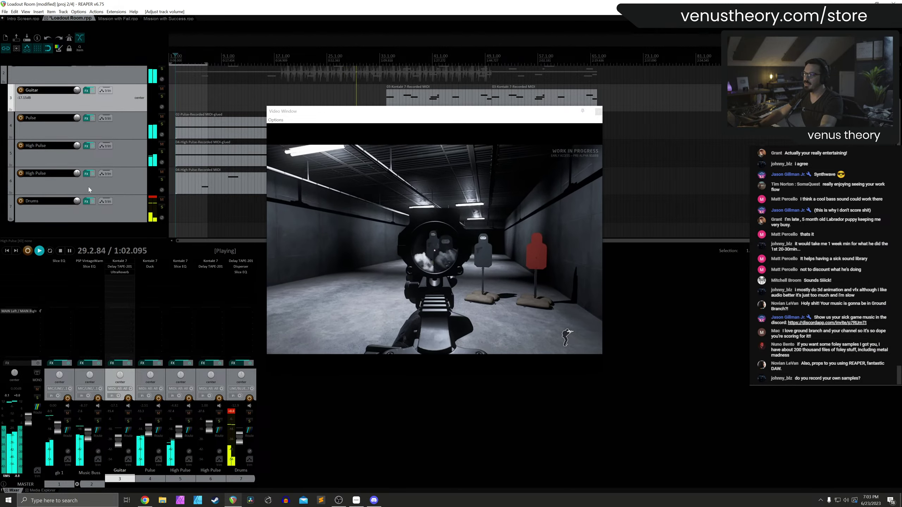
# Compare the Loadout Room playback with Drums muted and unmuted, and sample several later spots up to the end of the footage
pyautogui.click(162, 200)
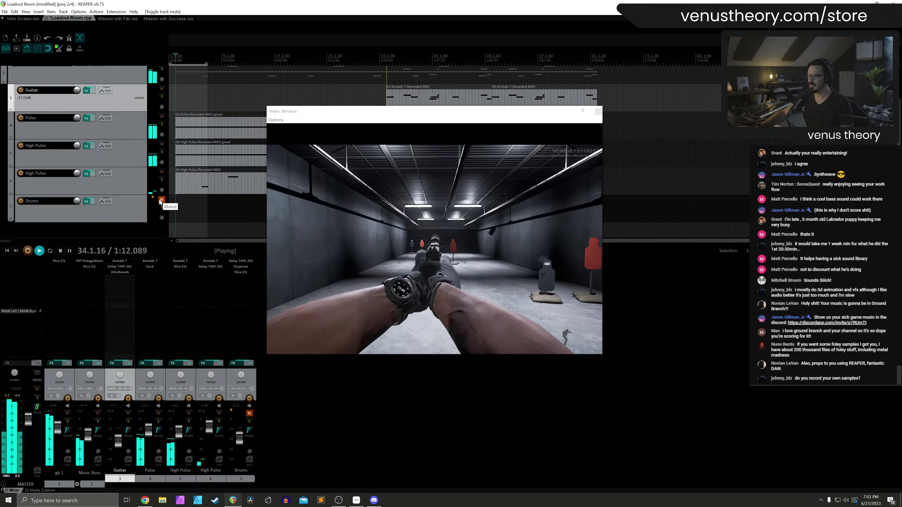
pyautogui.click(162, 200)
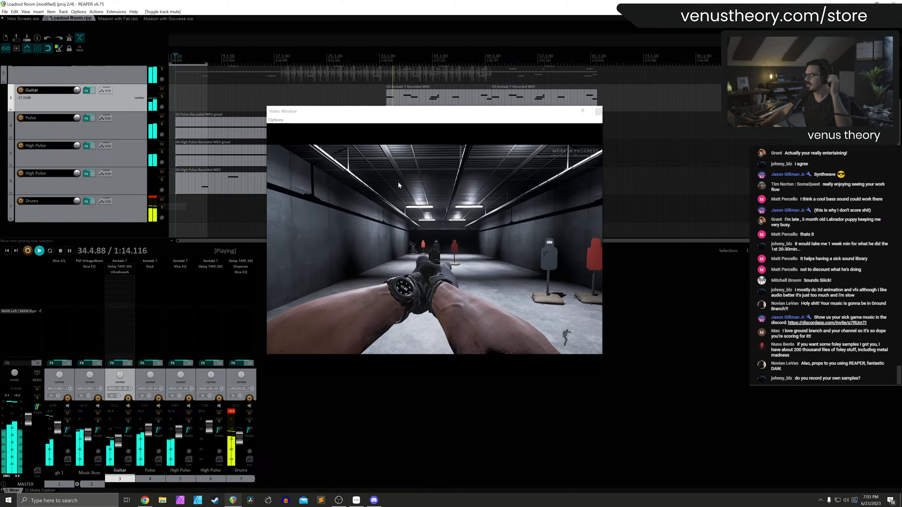
pyautogui.click(475, 62)
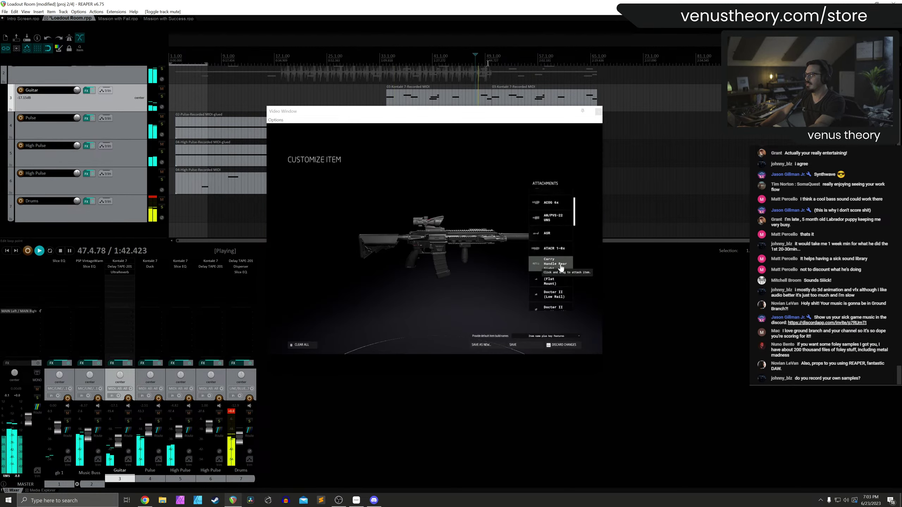
pyautogui.click(501, 61)
pyautogui.click(532, 60)
pyautogui.click(551, 59)
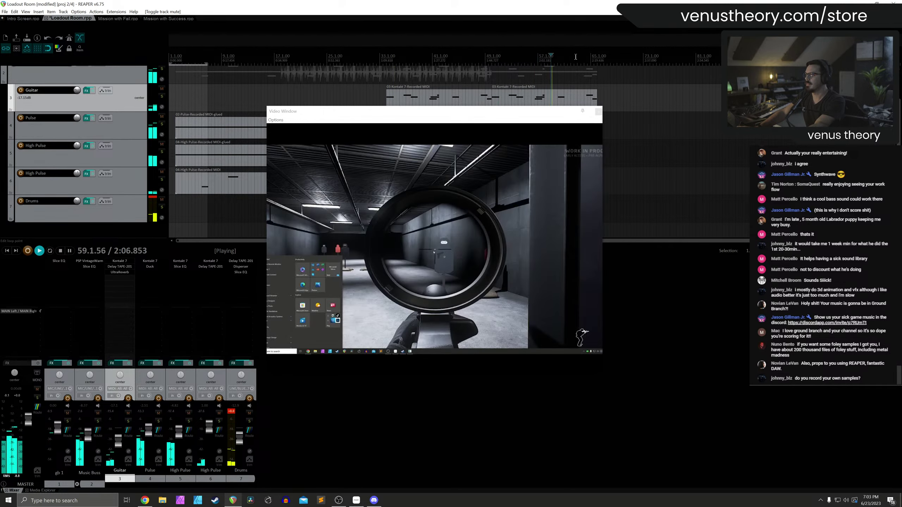
pyautogui.click(576, 56)
pyautogui.click(585, 58)
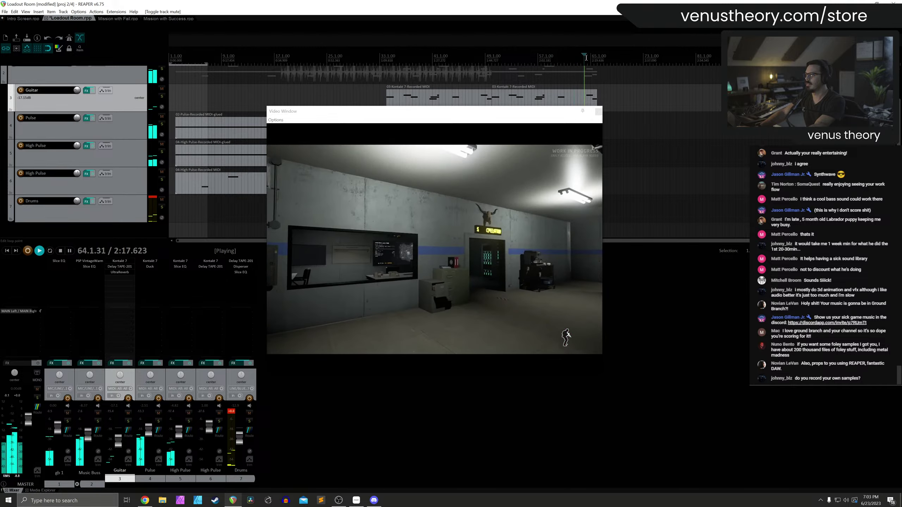
pyautogui.press('space')
# Audition the Loadout Room shooting-range section from bar 28, toggling the solo on the Music Buss
pyautogui.click(521, 58)
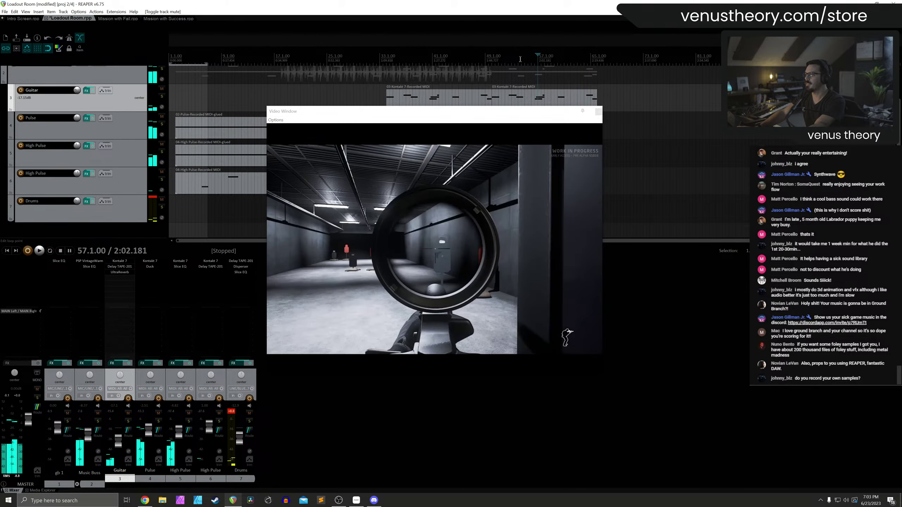
pyautogui.click(347, 56)
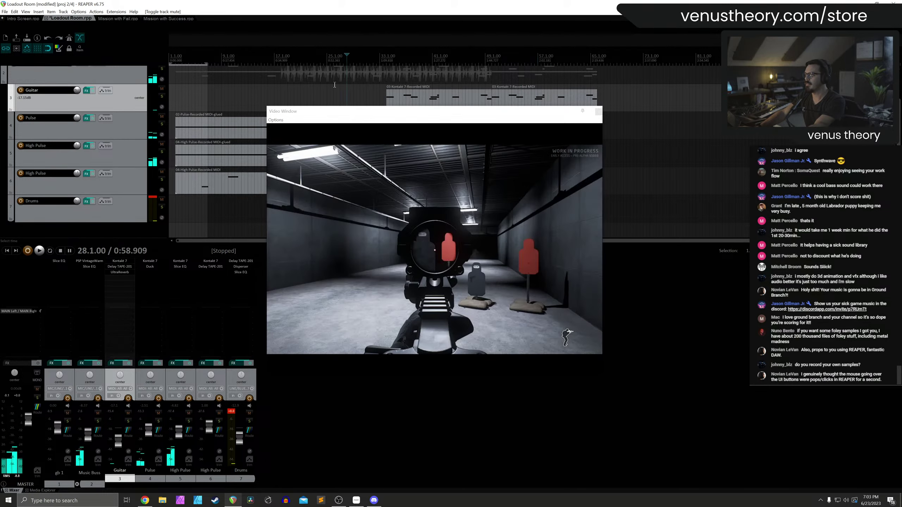
pyautogui.press('space')
pyautogui.click(164, 74)
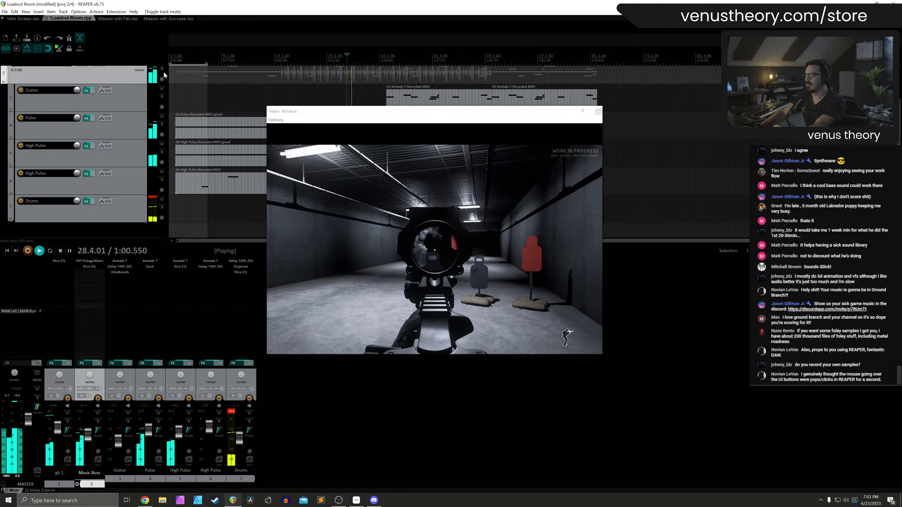
pyautogui.press('space')
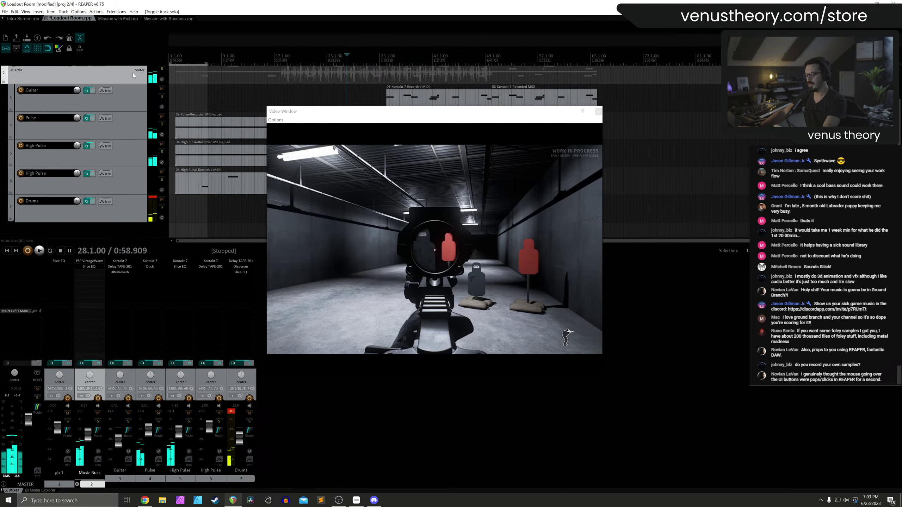
# Switch to the Mission with Fail project and play its opening deployment cue from bar 2.2 against the footage
pyautogui.click(106, 20)
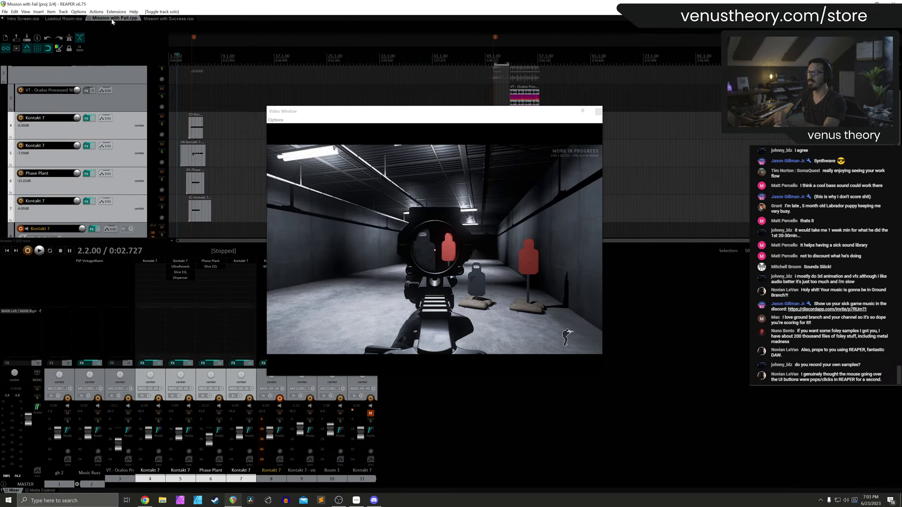
pyautogui.click(192, 60)
pyautogui.scroll(3, 259, 71)
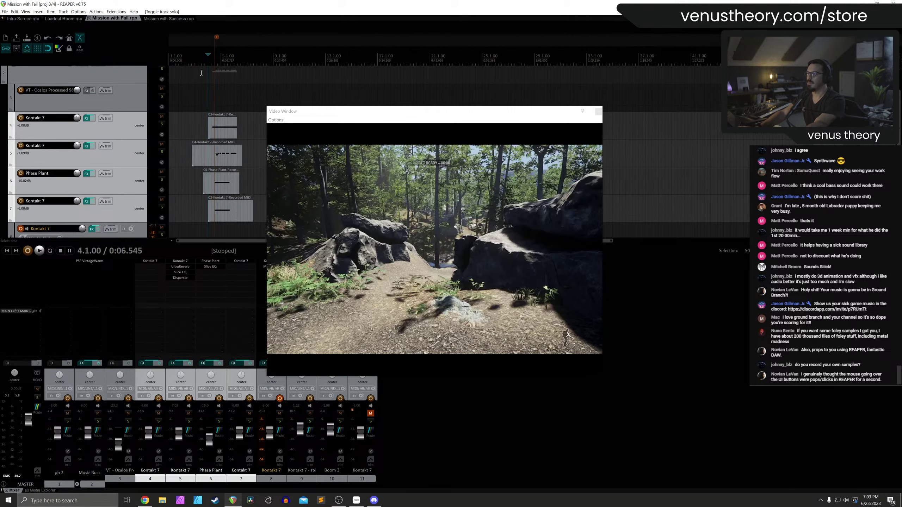
pyautogui.scroll(-3, 215, 57)
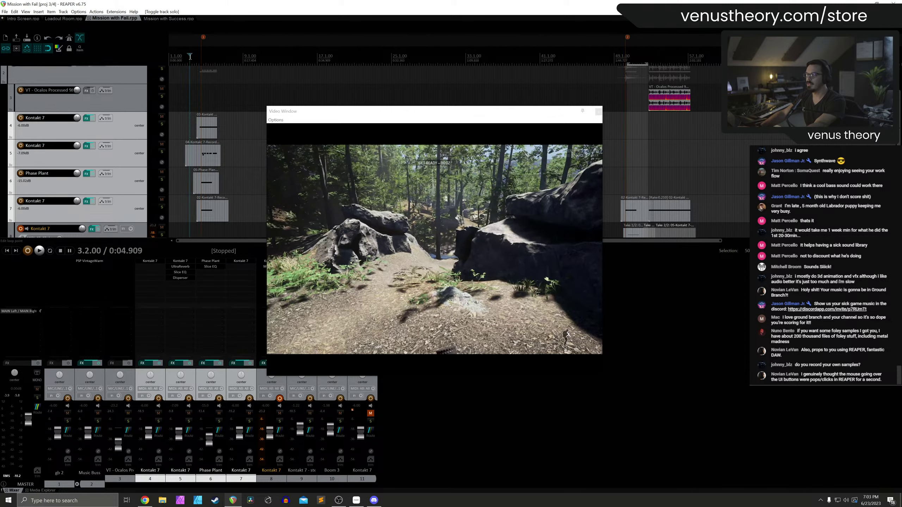
pyautogui.click(181, 58)
pyautogui.scroll(2, 178, 71)
pyautogui.scroll(2, 158, 93)
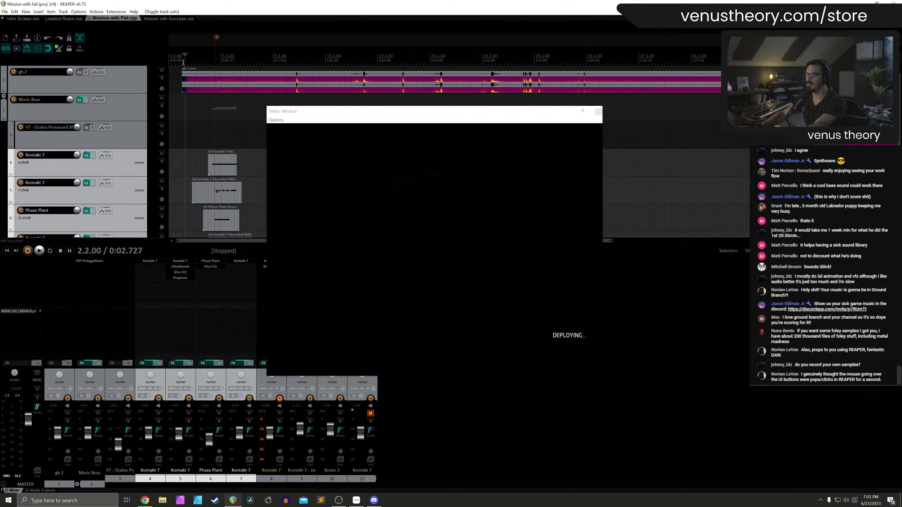
pyautogui.press('space')
pyautogui.scroll(-1, 131, 91)
pyautogui.scroll(-1, 131, 90)
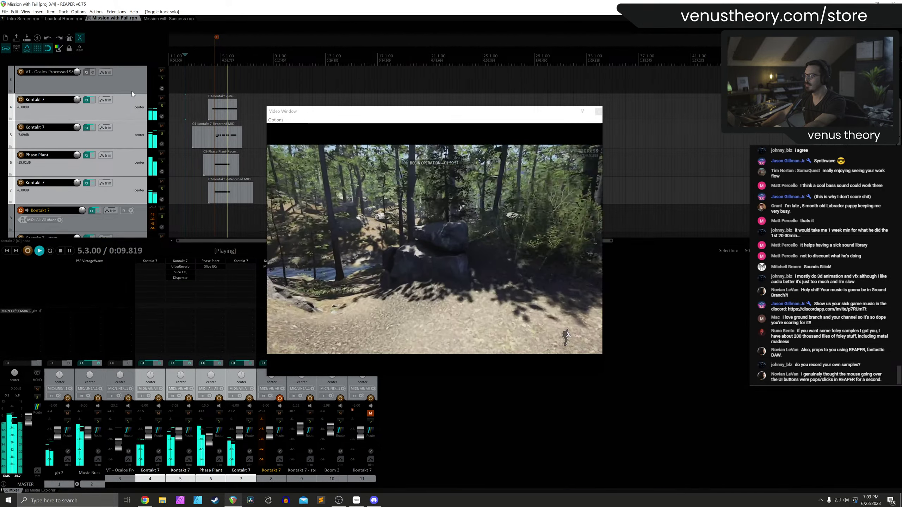
pyautogui.scroll(-4, 198, 87)
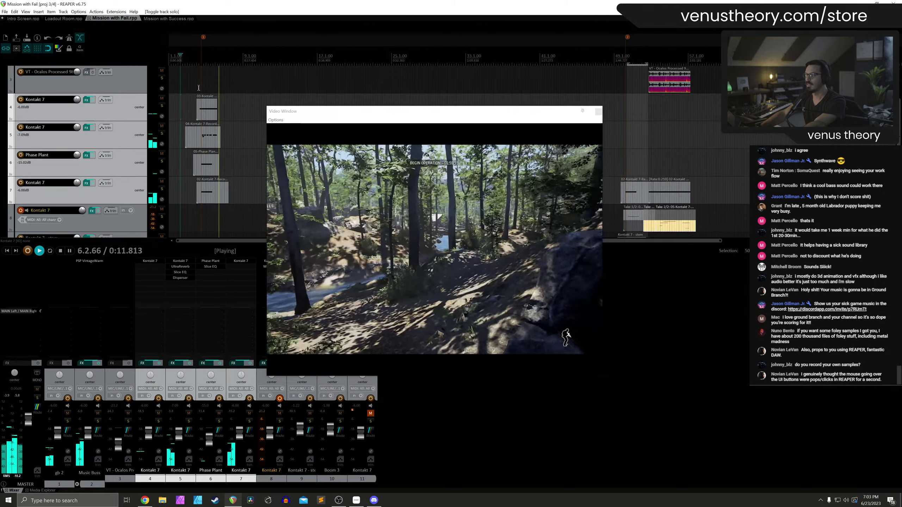
pyautogui.scroll(-2, 198, 88)
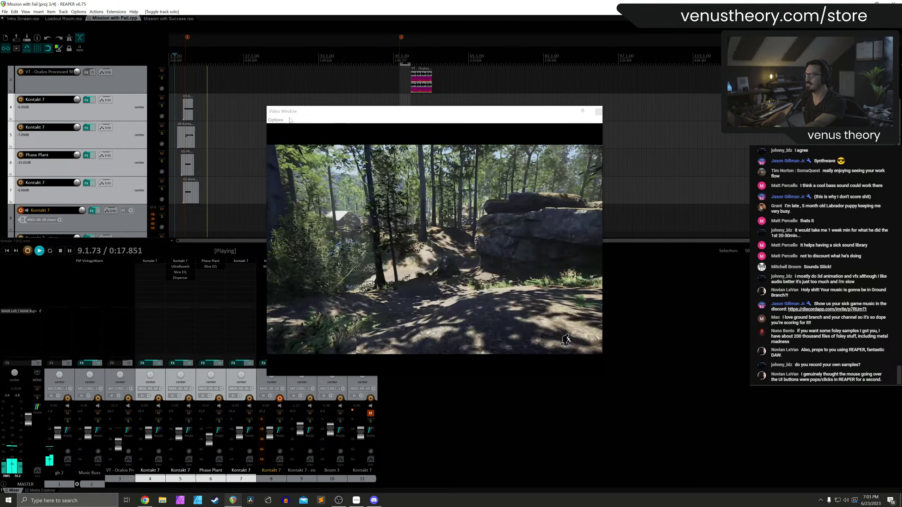
pyautogui.click(137, 132)
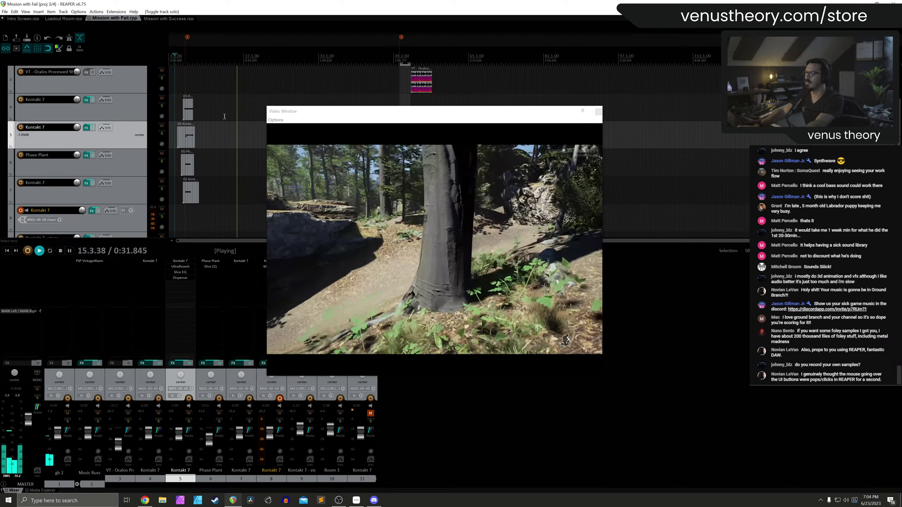
pyautogui.press('space')
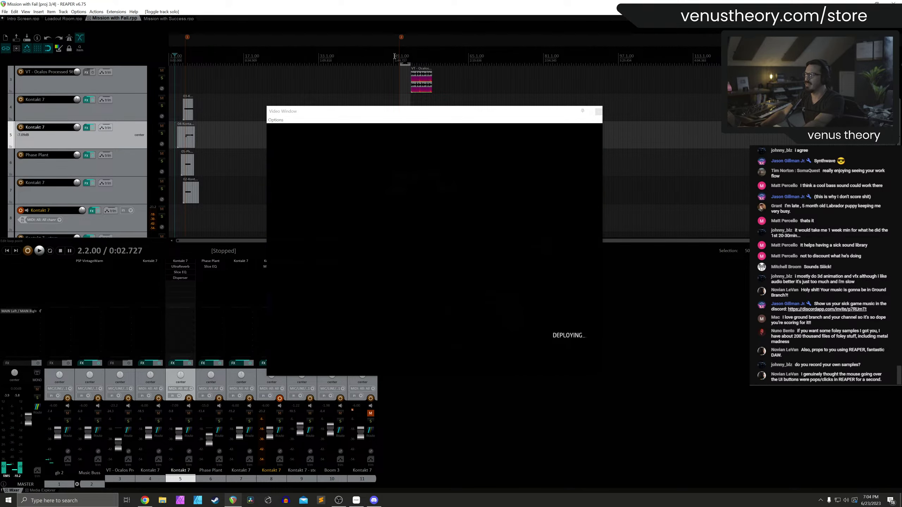
# Play the Mission Failed music against the footage, starting from around bar 49
pyautogui.scroll(3, 435, 70)
pyautogui.scroll(1, 436, 70)
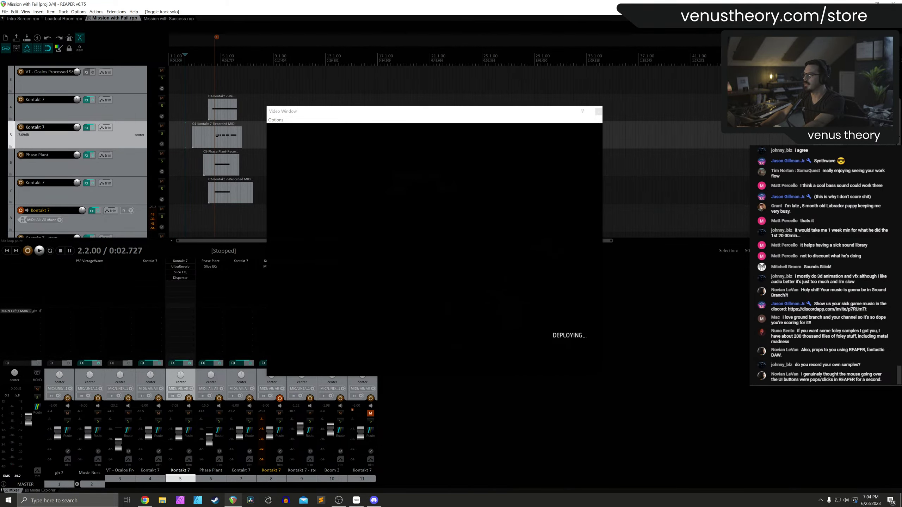
pyautogui.scroll(-2, 489, 56)
pyautogui.click(489, 57)
pyautogui.scroll(2, 550, 94)
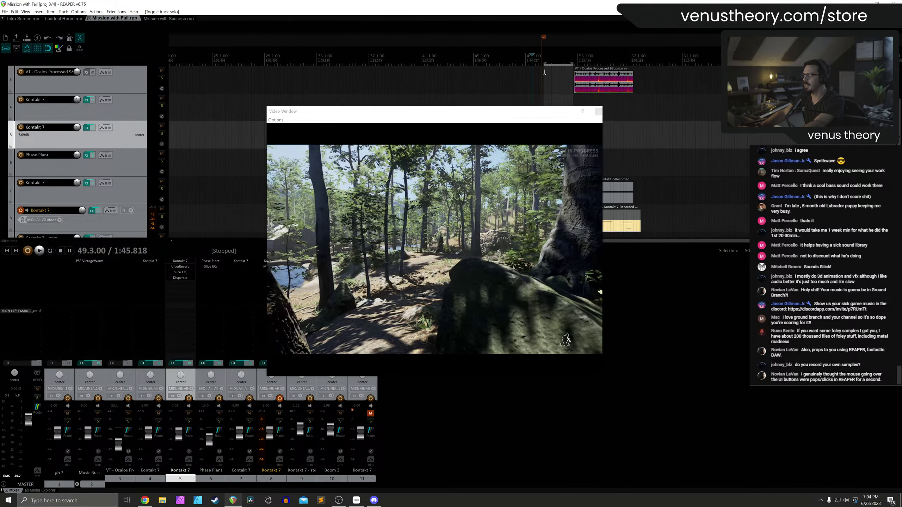
pyautogui.click(526, 60)
pyautogui.scroll(2, 550, 78)
pyautogui.press('space')
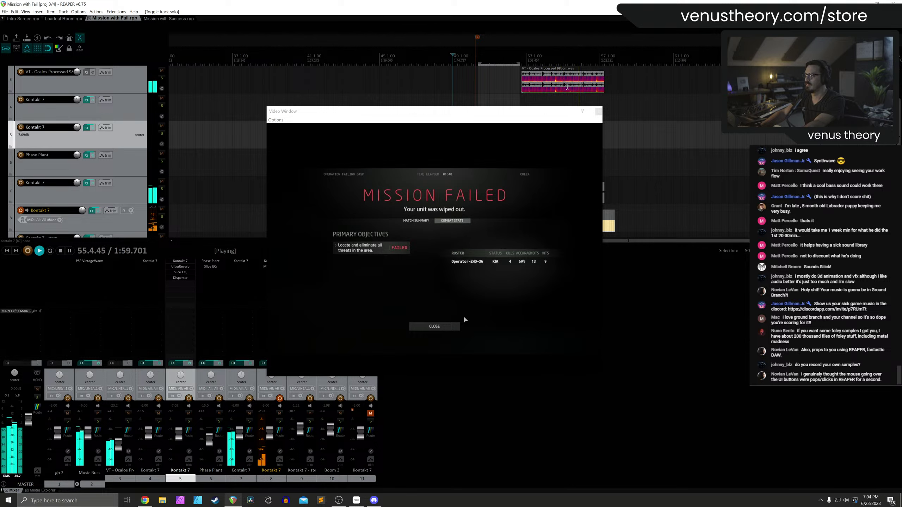
# Stop the Mission Failed playback and save the Mission with Fail project
pyautogui.scroll(-3, 241, 435)
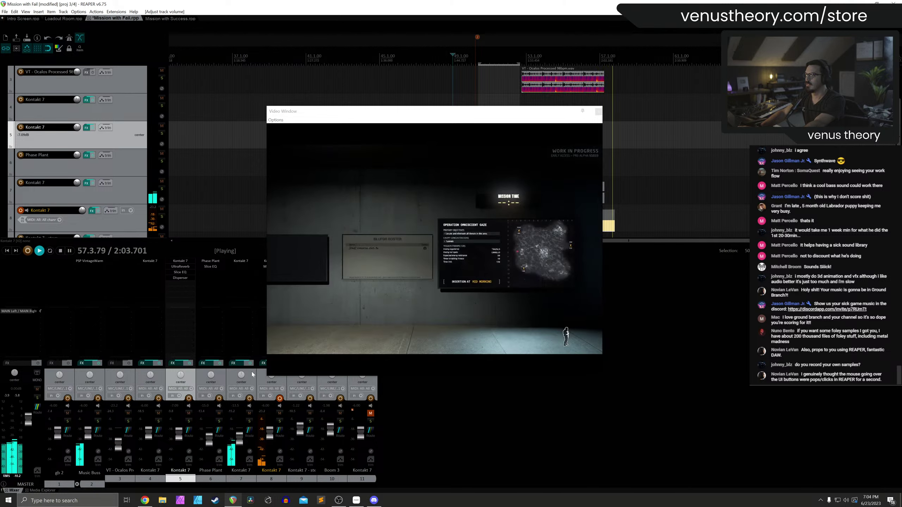
pyautogui.press('space')
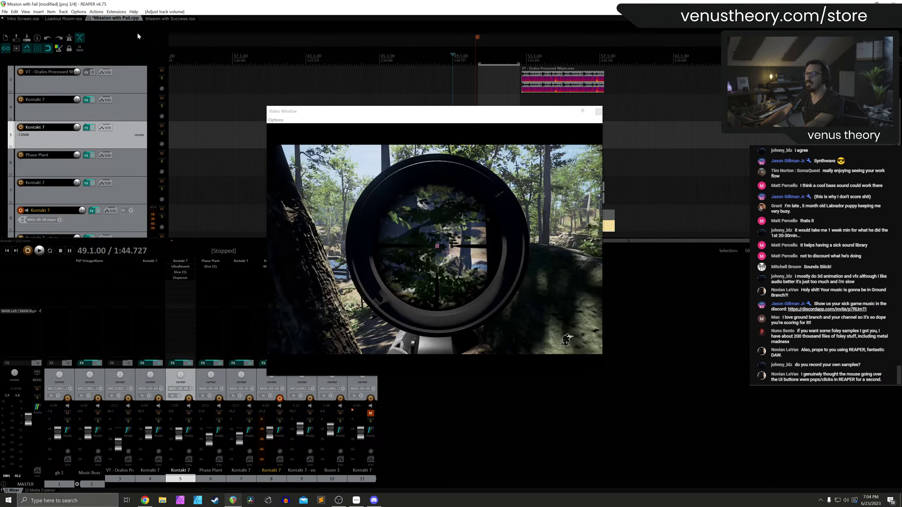
pyautogui.hotkey('ctrl', 's')
# Switch to the Mission with Success project and play its opening deployment cue from bar 3 against the footage
pyautogui.click(169, 19)
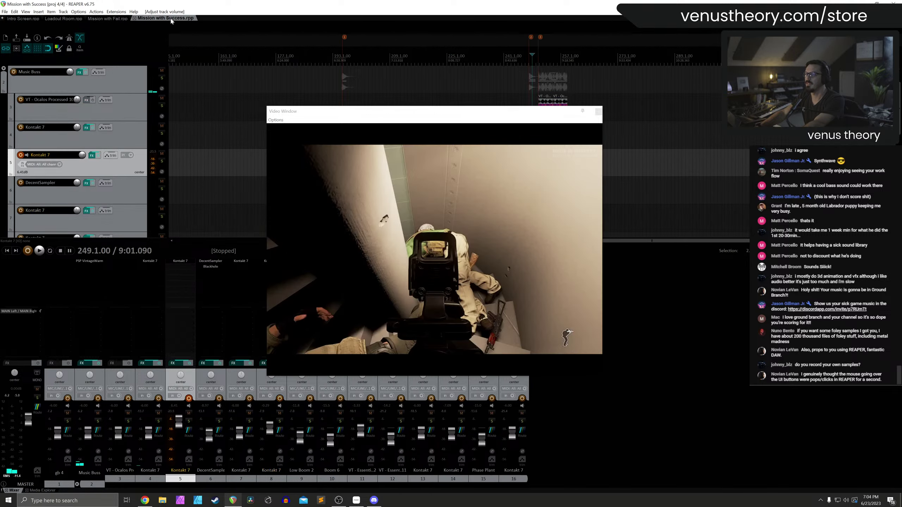
pyautogui.click(194, 61)
pyautogui.scroll(-3, 194, 62)
pyautogui.click(169, 59)
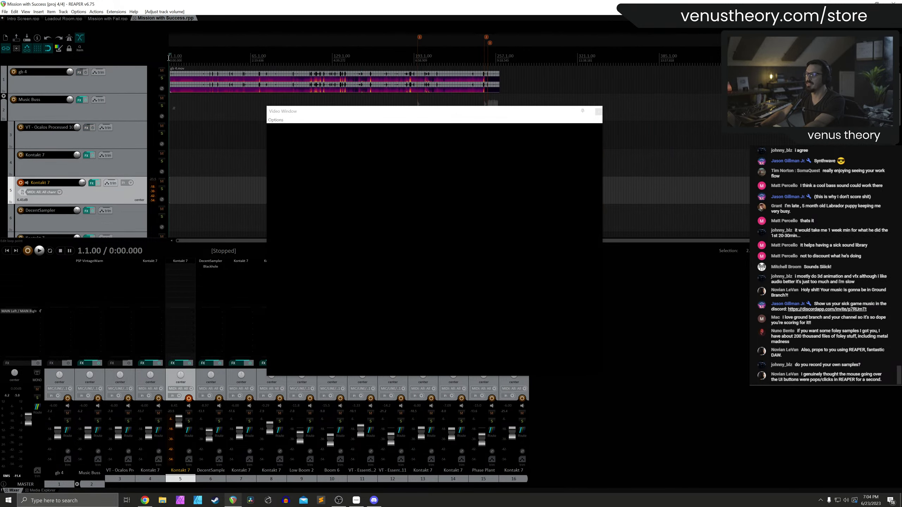
pyautogui.scroll(8, 212, 81)
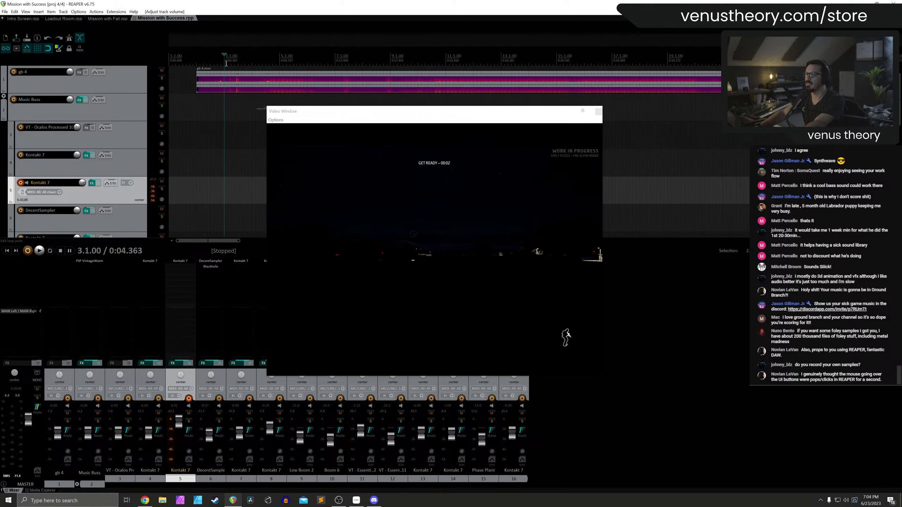
pyautogui.press('space')
pyautogui.scroll(-8, 228, 71)
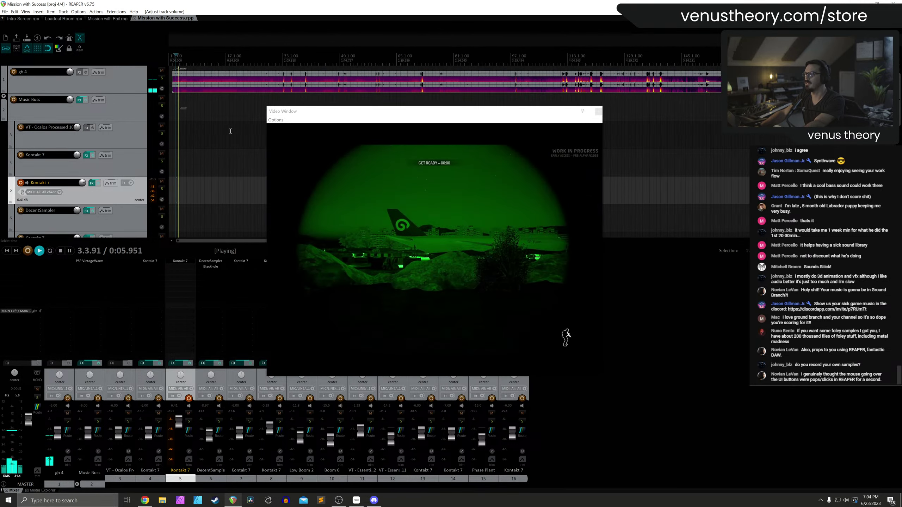
pyautogui.scroll(-4, 230, 131)
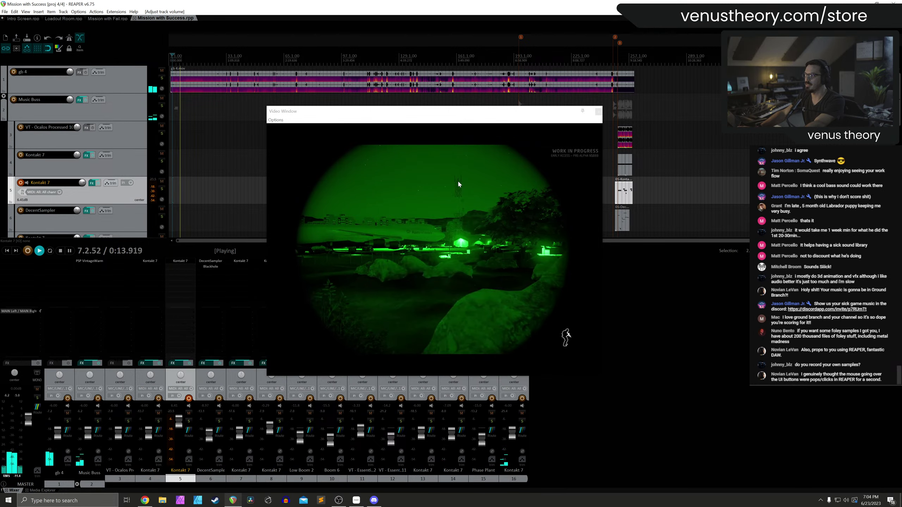
# Audition the mid-mission cue from around bar 193, raising the gb 4 track's volume and lowering the Music Buss to about -9.7 dB
pyautogui.click(514, 89)
pyautogui.scroll(5, 536, 88)
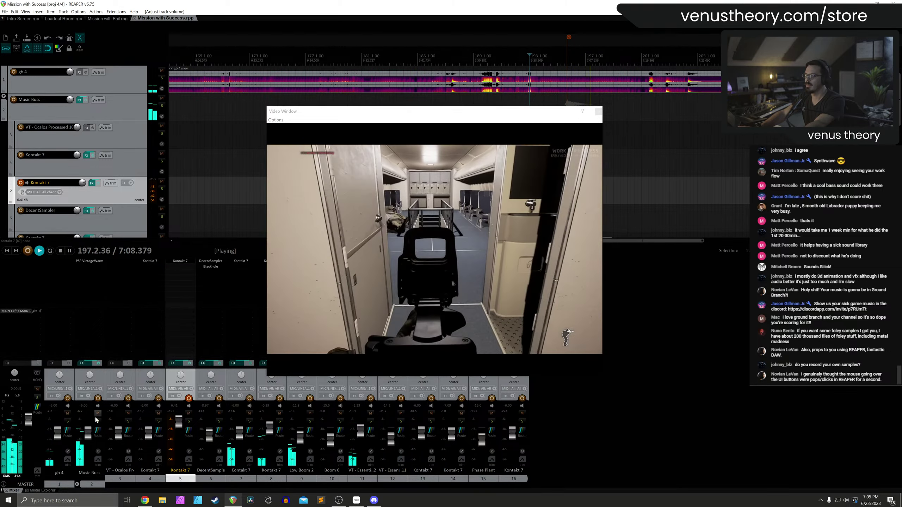
pyautogui.doubleClick(59, 431)
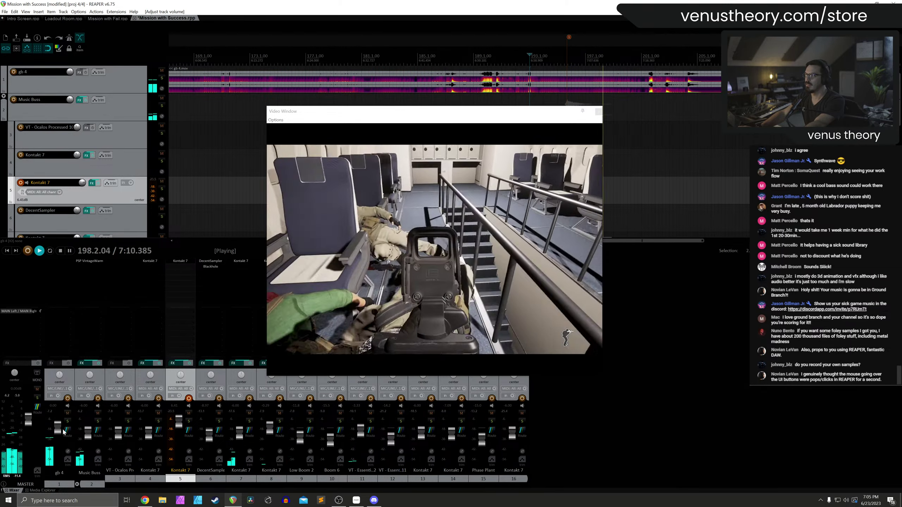
pyautogui.press('space')
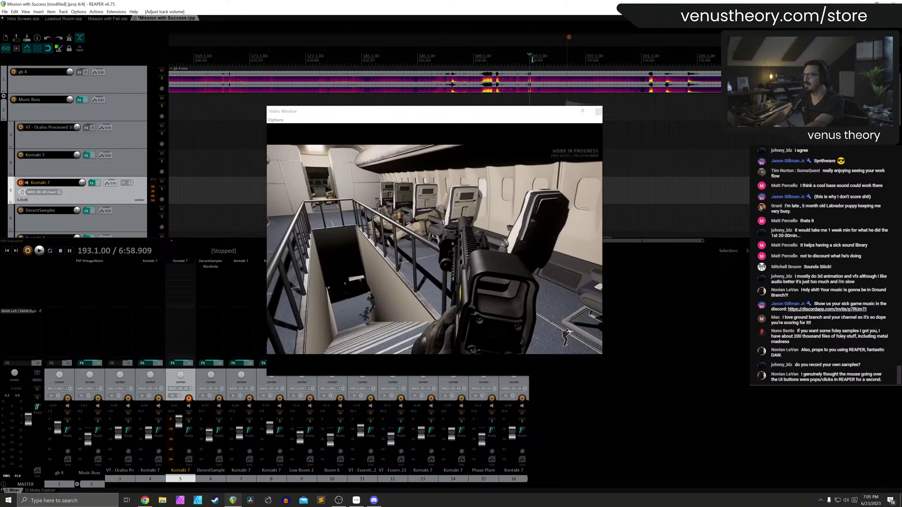
pyautogui.press('space')
pyautogui.moveTo(88, 440); pyautogui.dragTo(89, 437)
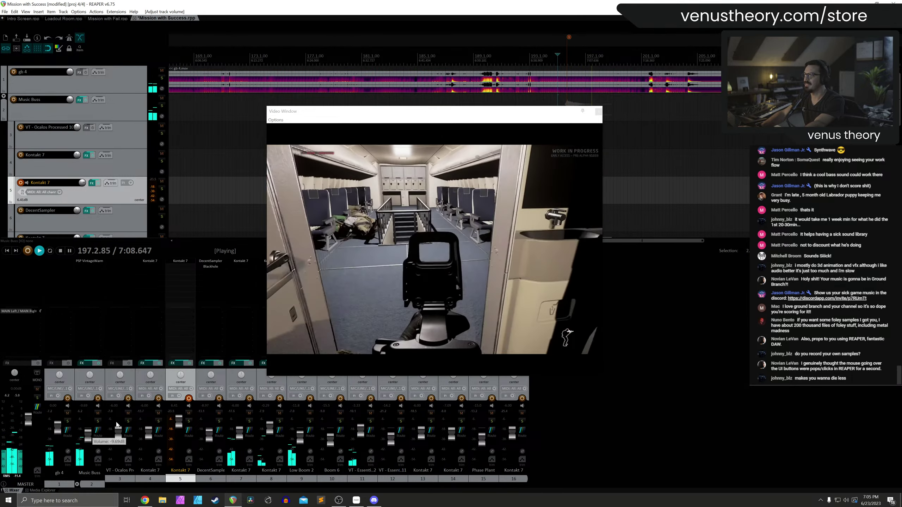
# Play the Mission Complete music against the footage from bar 246 and save the Mission with Success project
pyautogui.scroll(-3, 675, 164)
pyautogui.click(782, 164)
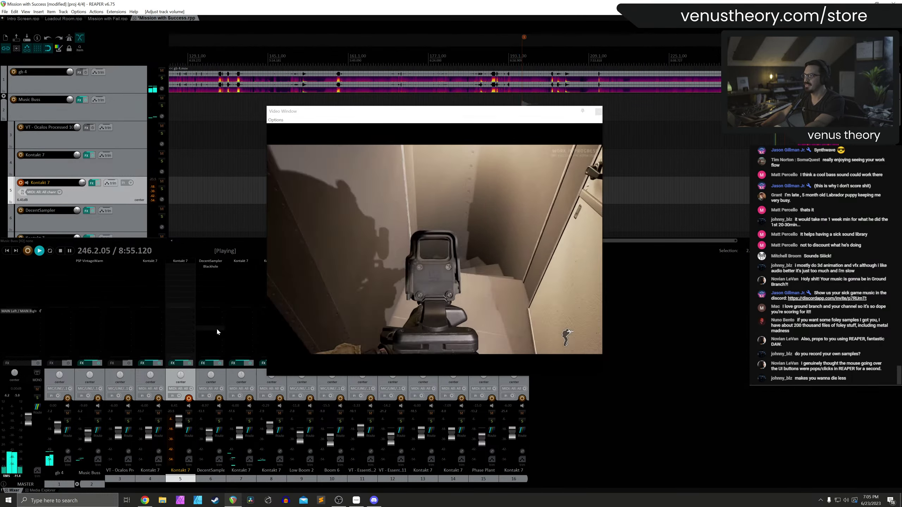
pyautogui.scroll(3, 87, 437)
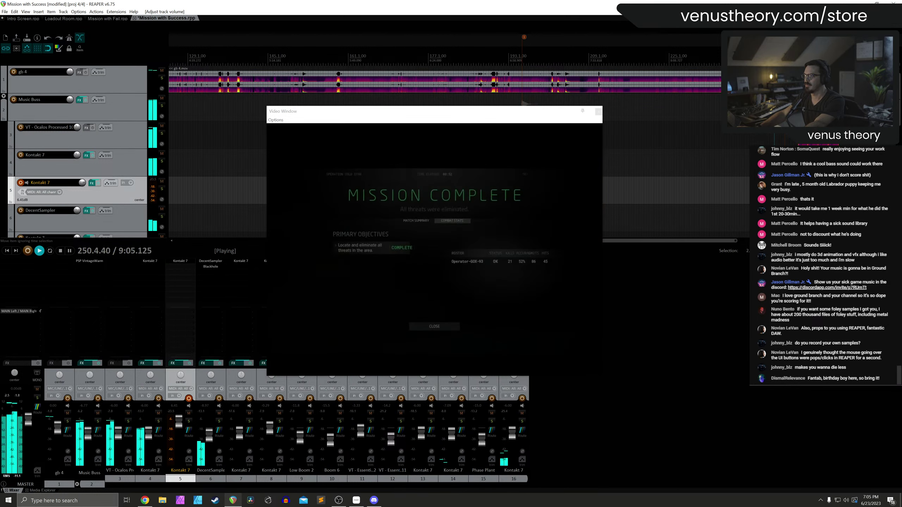
pyautogui.press('=')
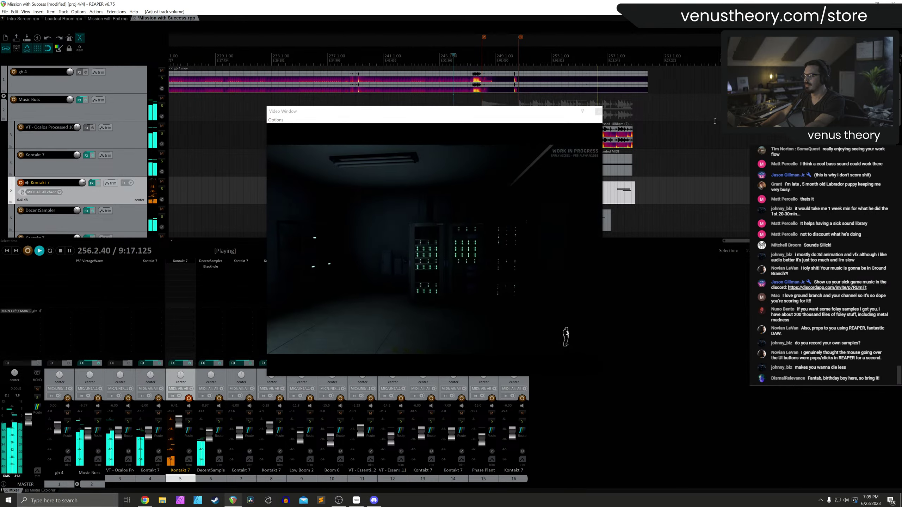
pyautogui.press('space')
pyautogui.hotkey('ctrl', 's')
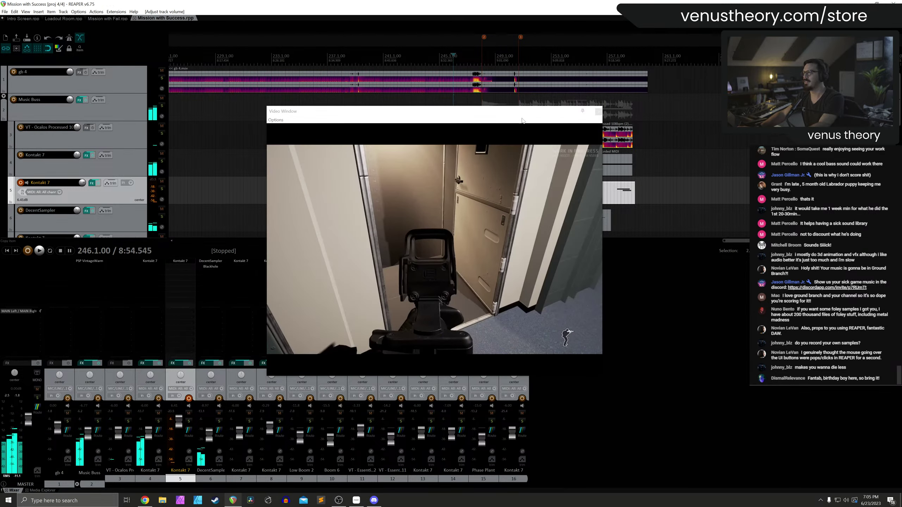